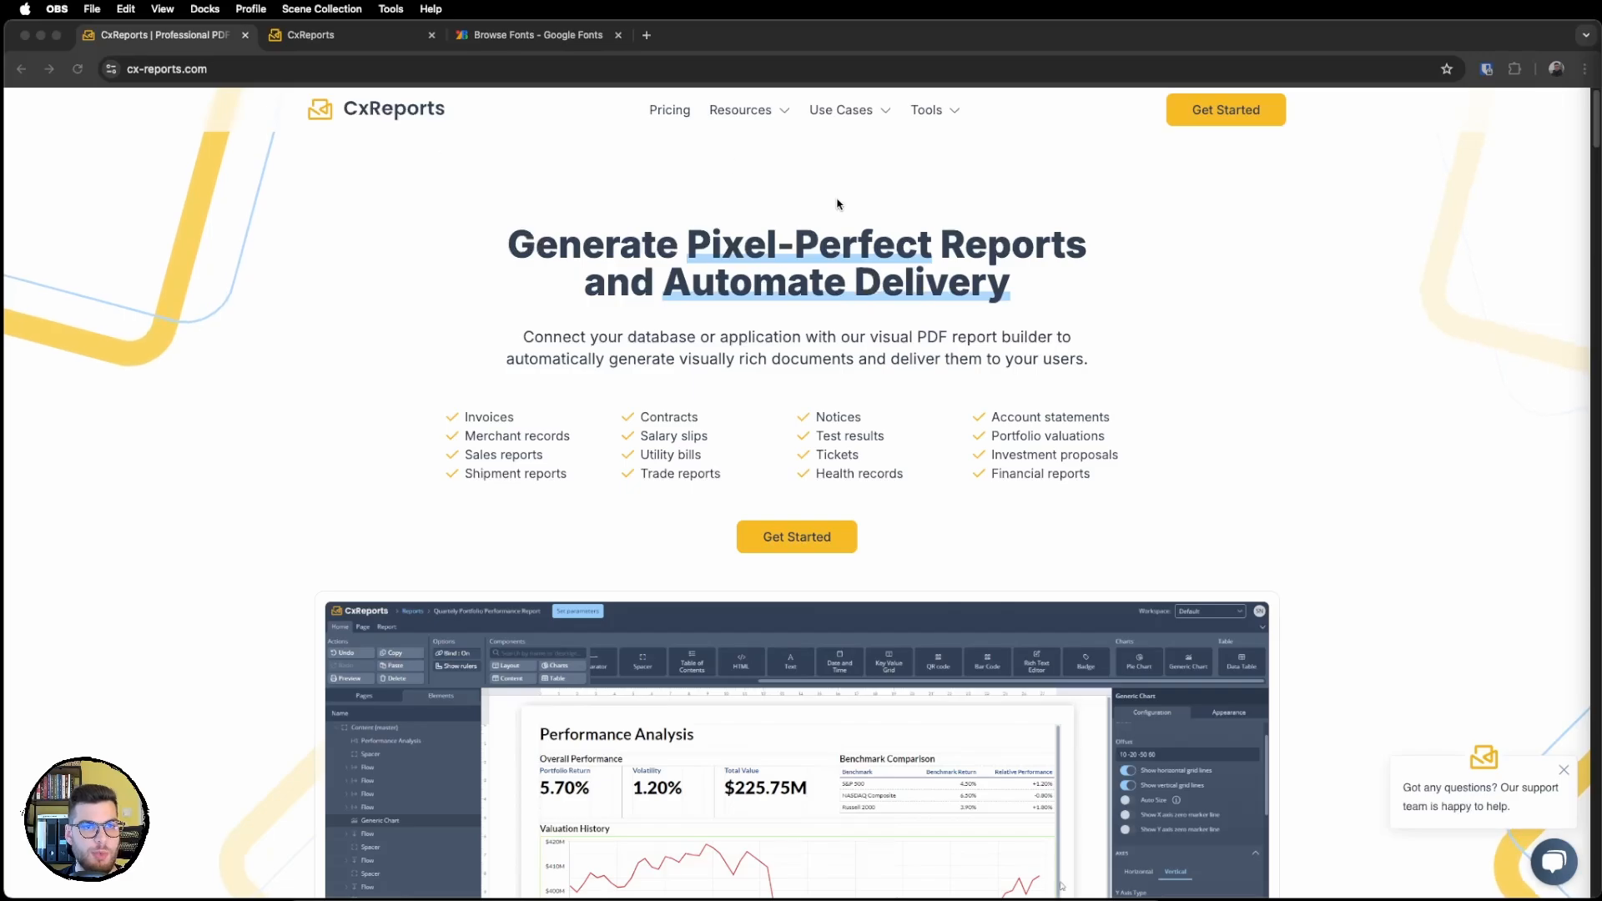
Open the CxReports documentation from the website's resources and go to the Invoice tutorial page.
left_click(756, 116)
mouse_move(755, 116)
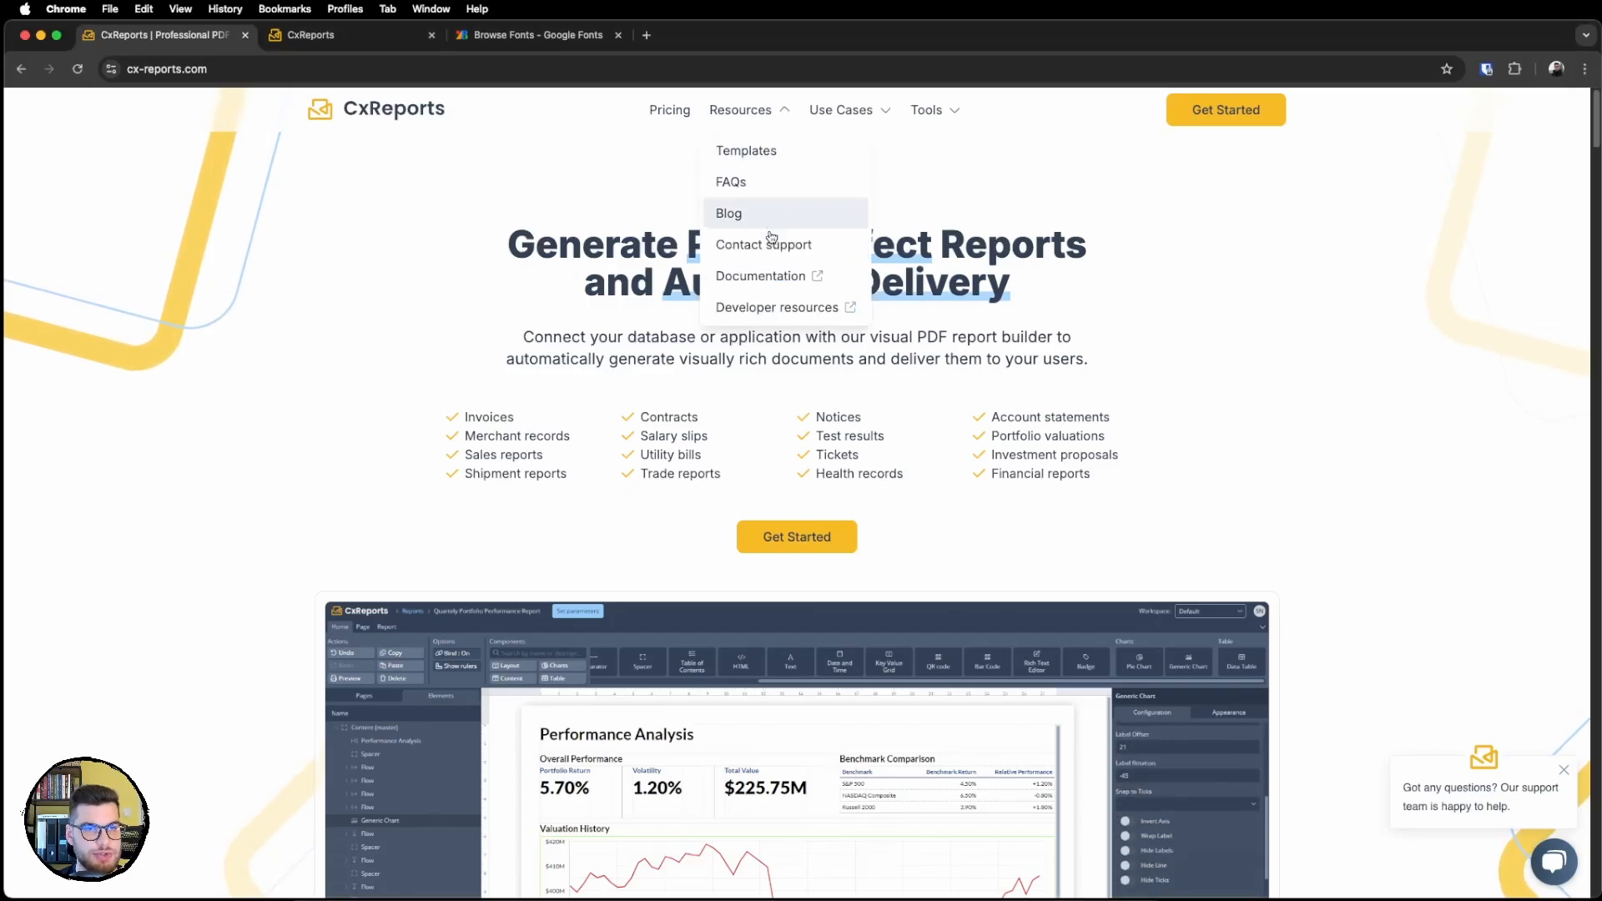
left_click(764, 272)
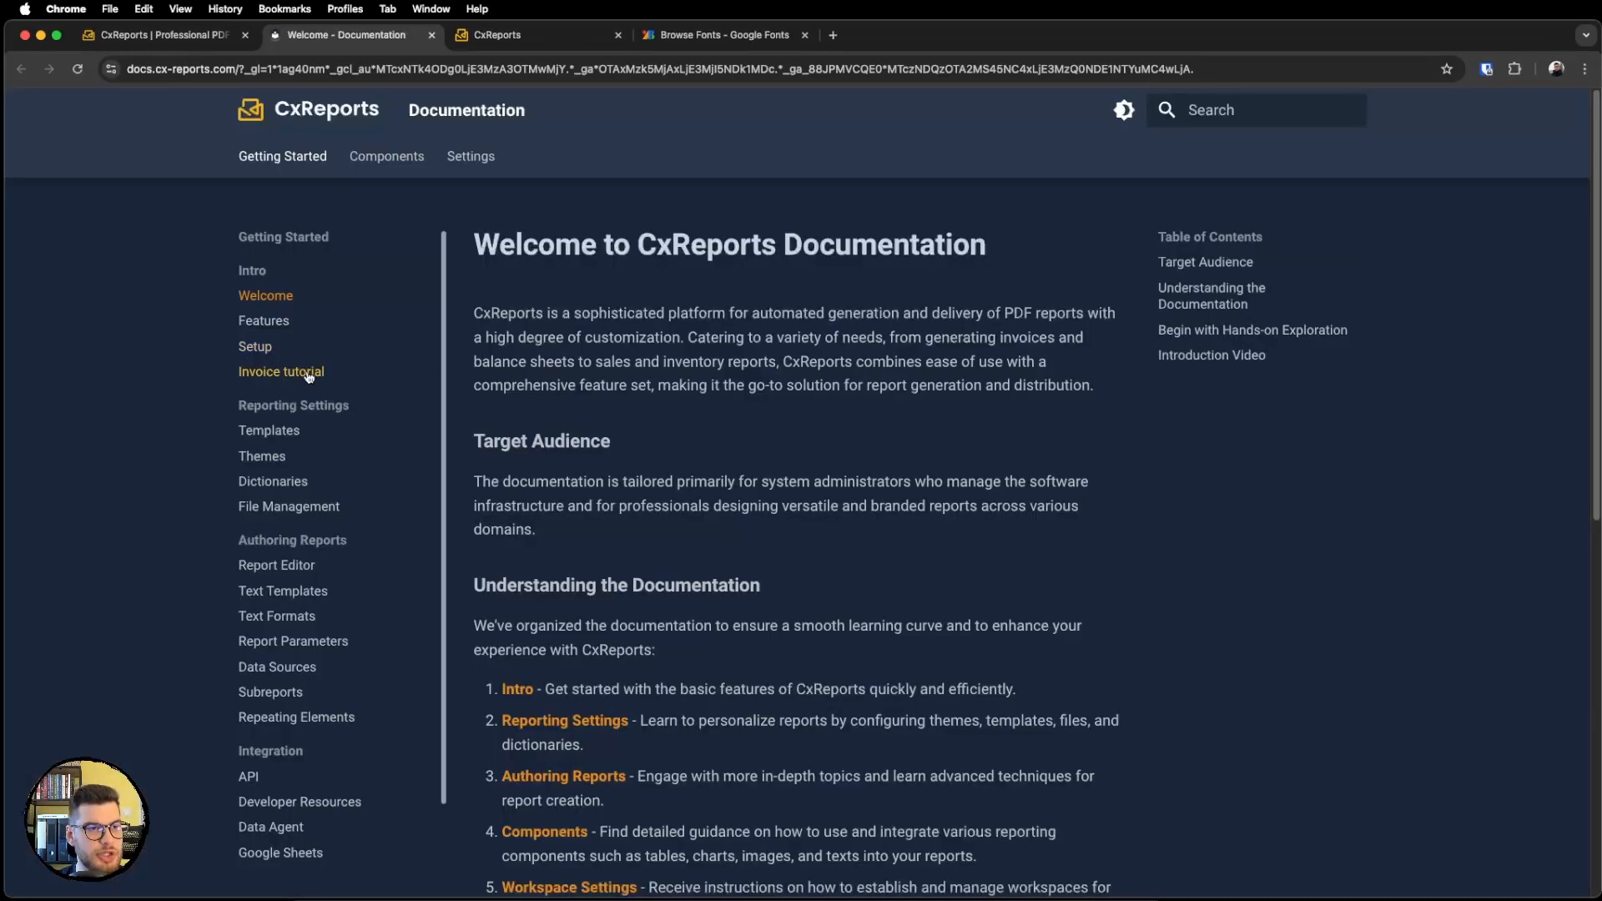
left_click(271, 374)
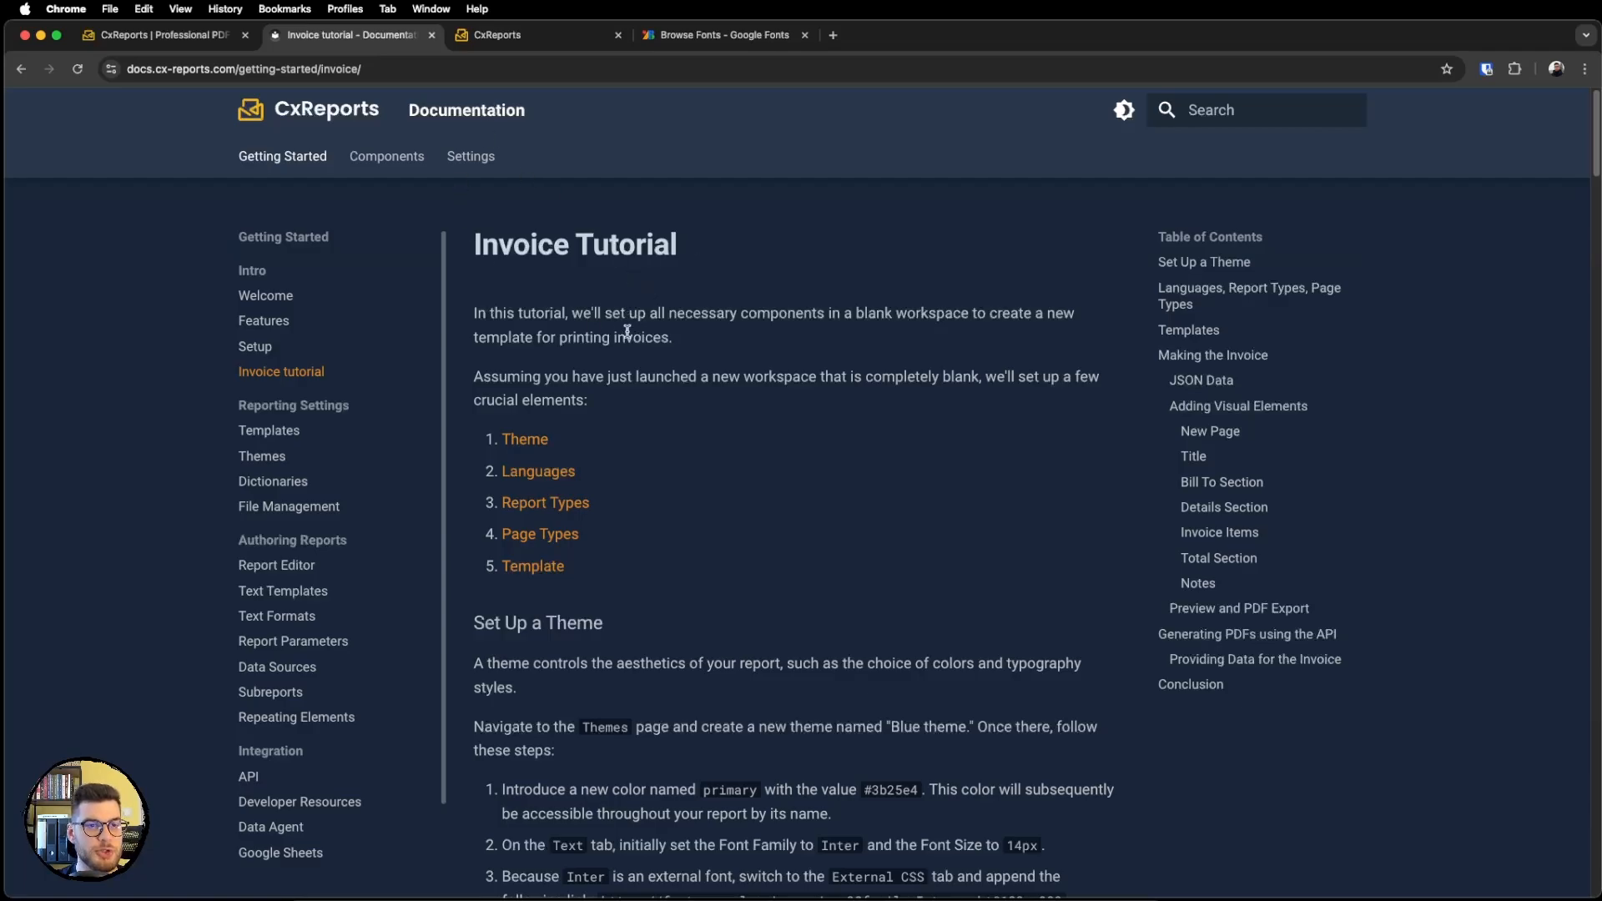
Switch to the CxReports workspace and create a new theme named "First theme".
left_click(531, 38)
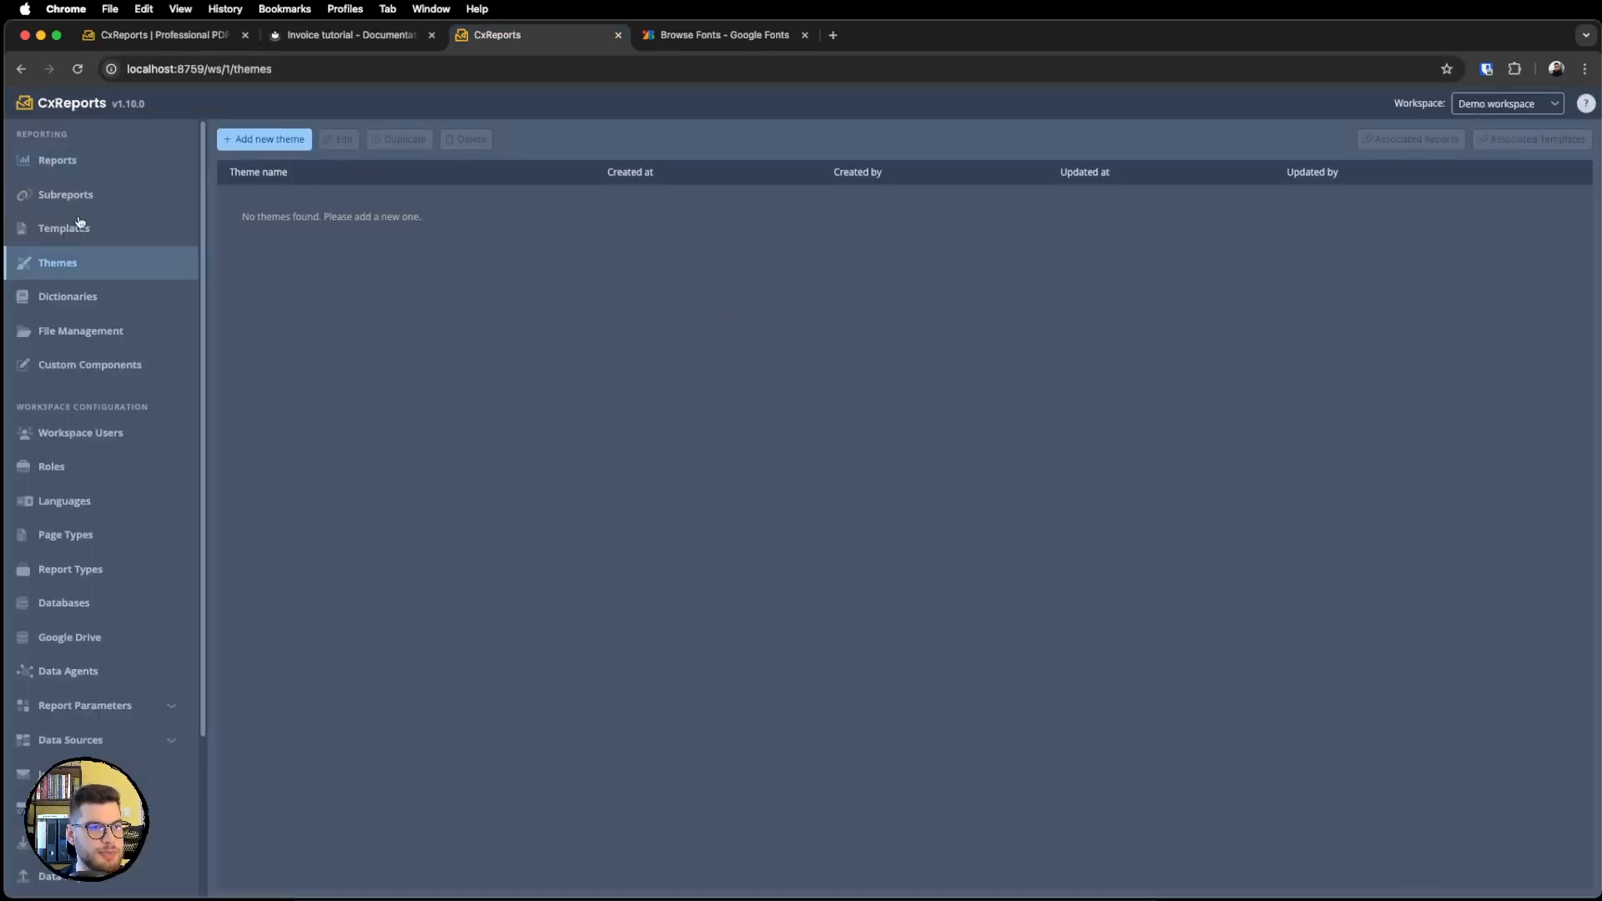
left_click(264, 140)
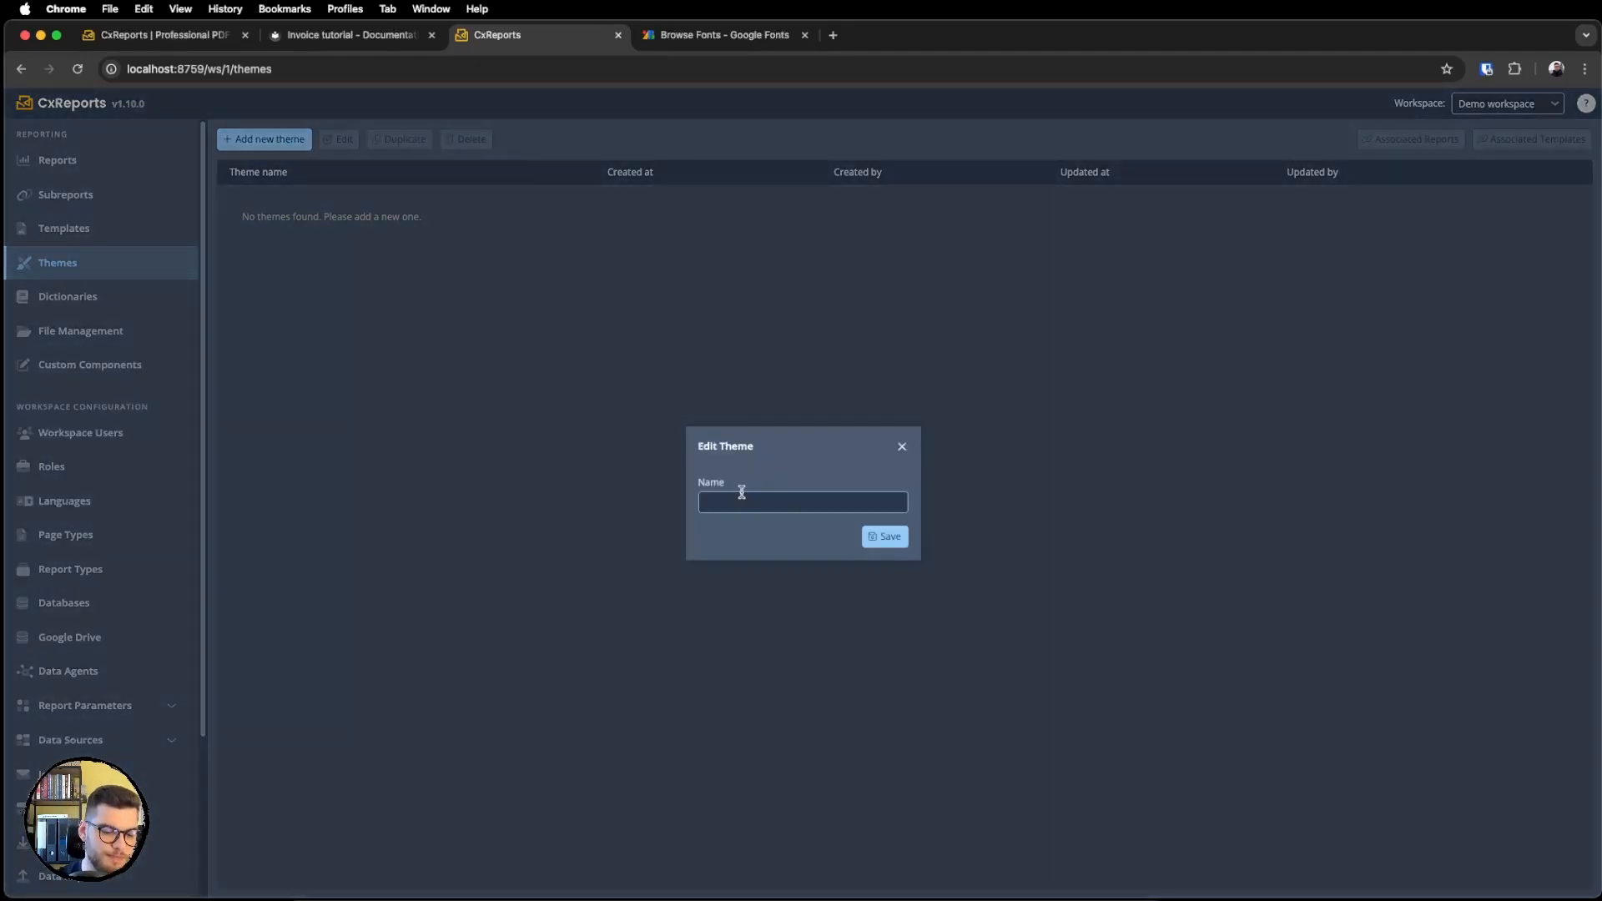
type("Firs")
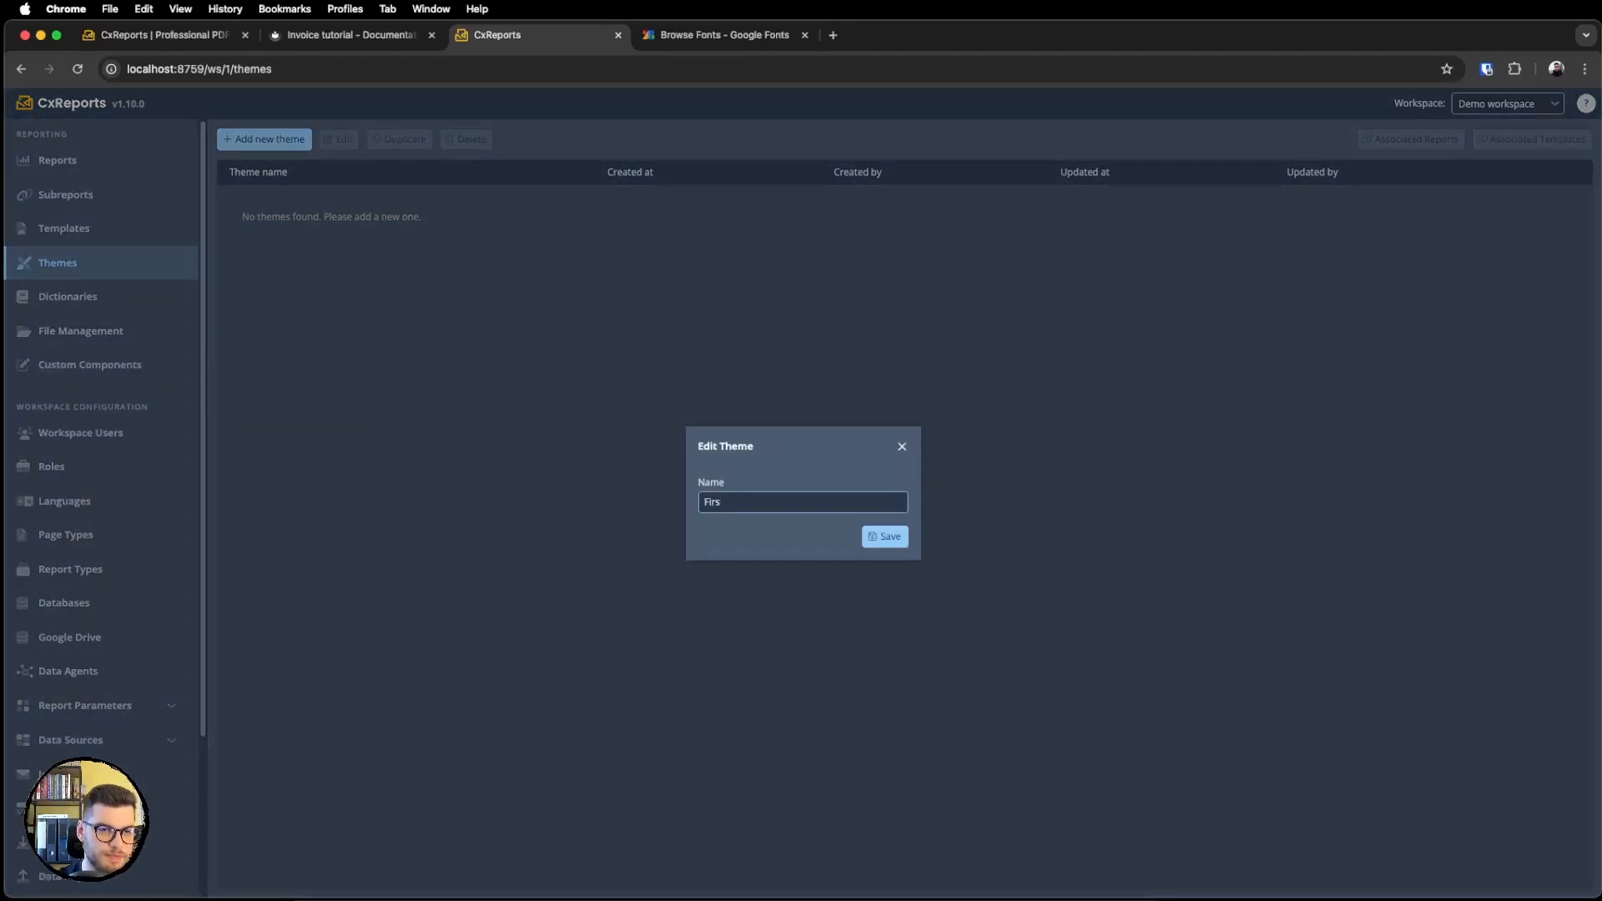
key("BackSpace")
key("BackSpace")
type("rst theme")
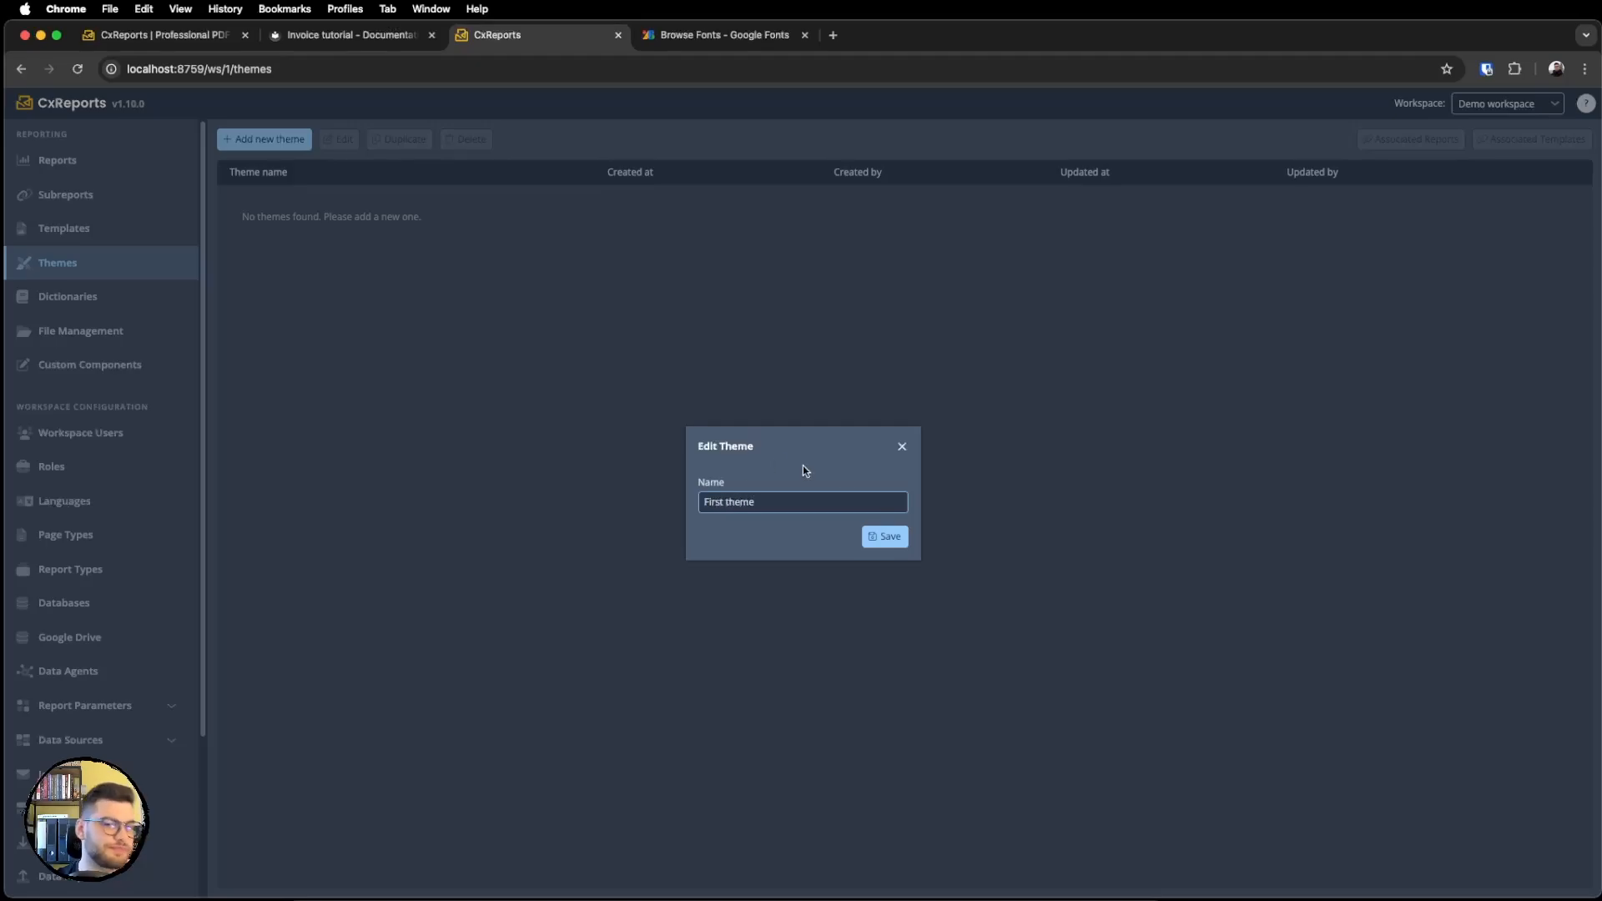
left_click(907, 545)
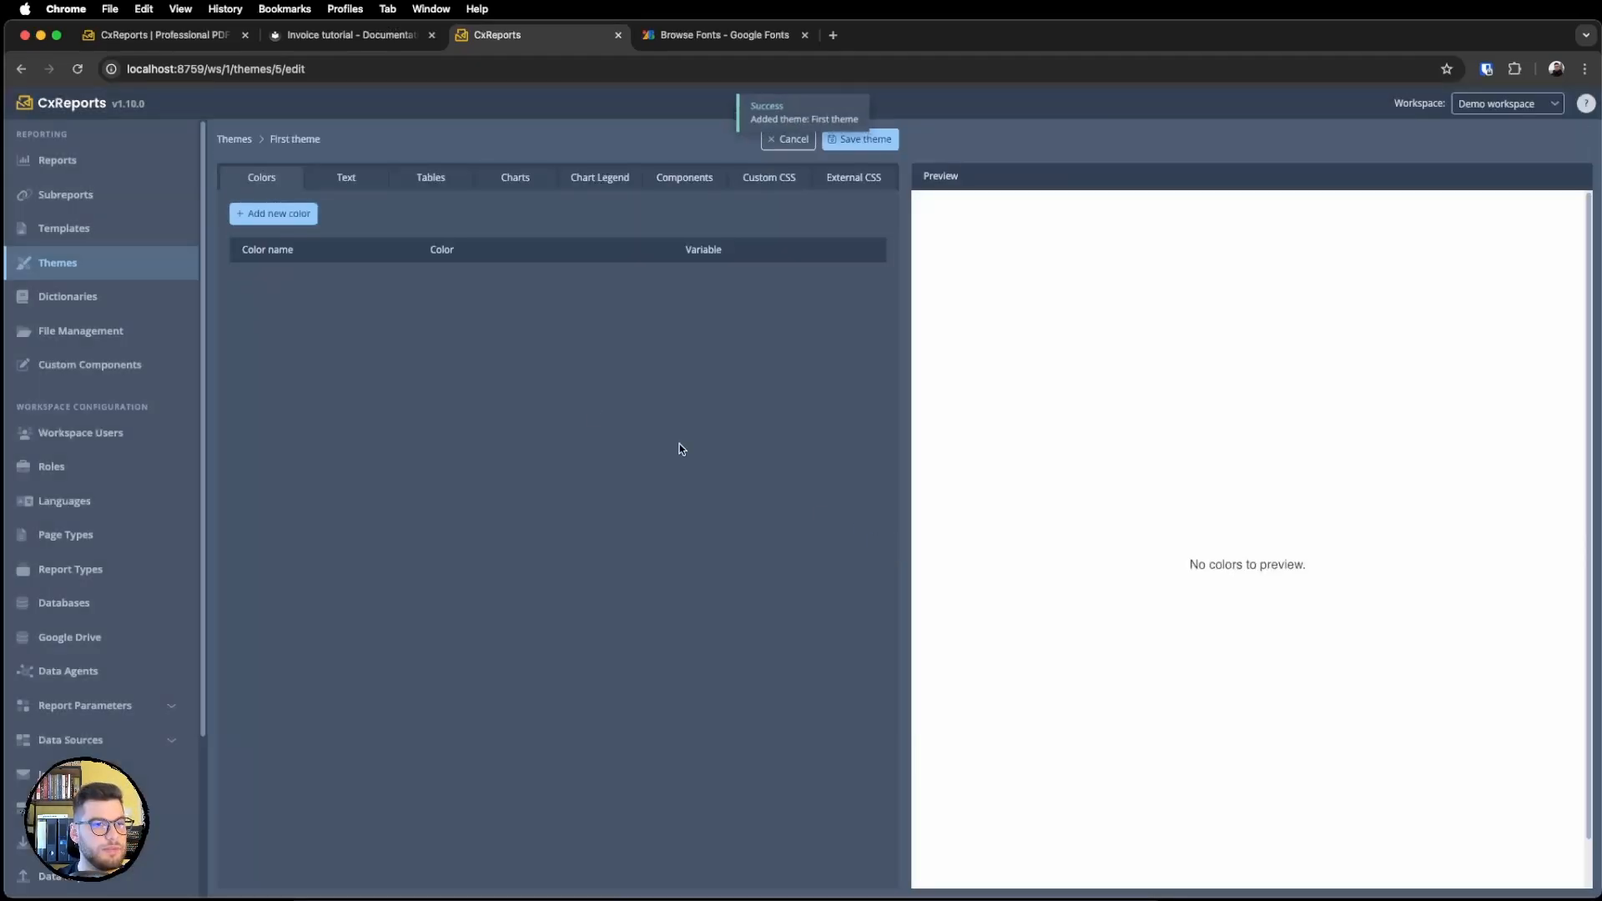
Add a new color to the theme and name it "primary".
left_click(288, 215)
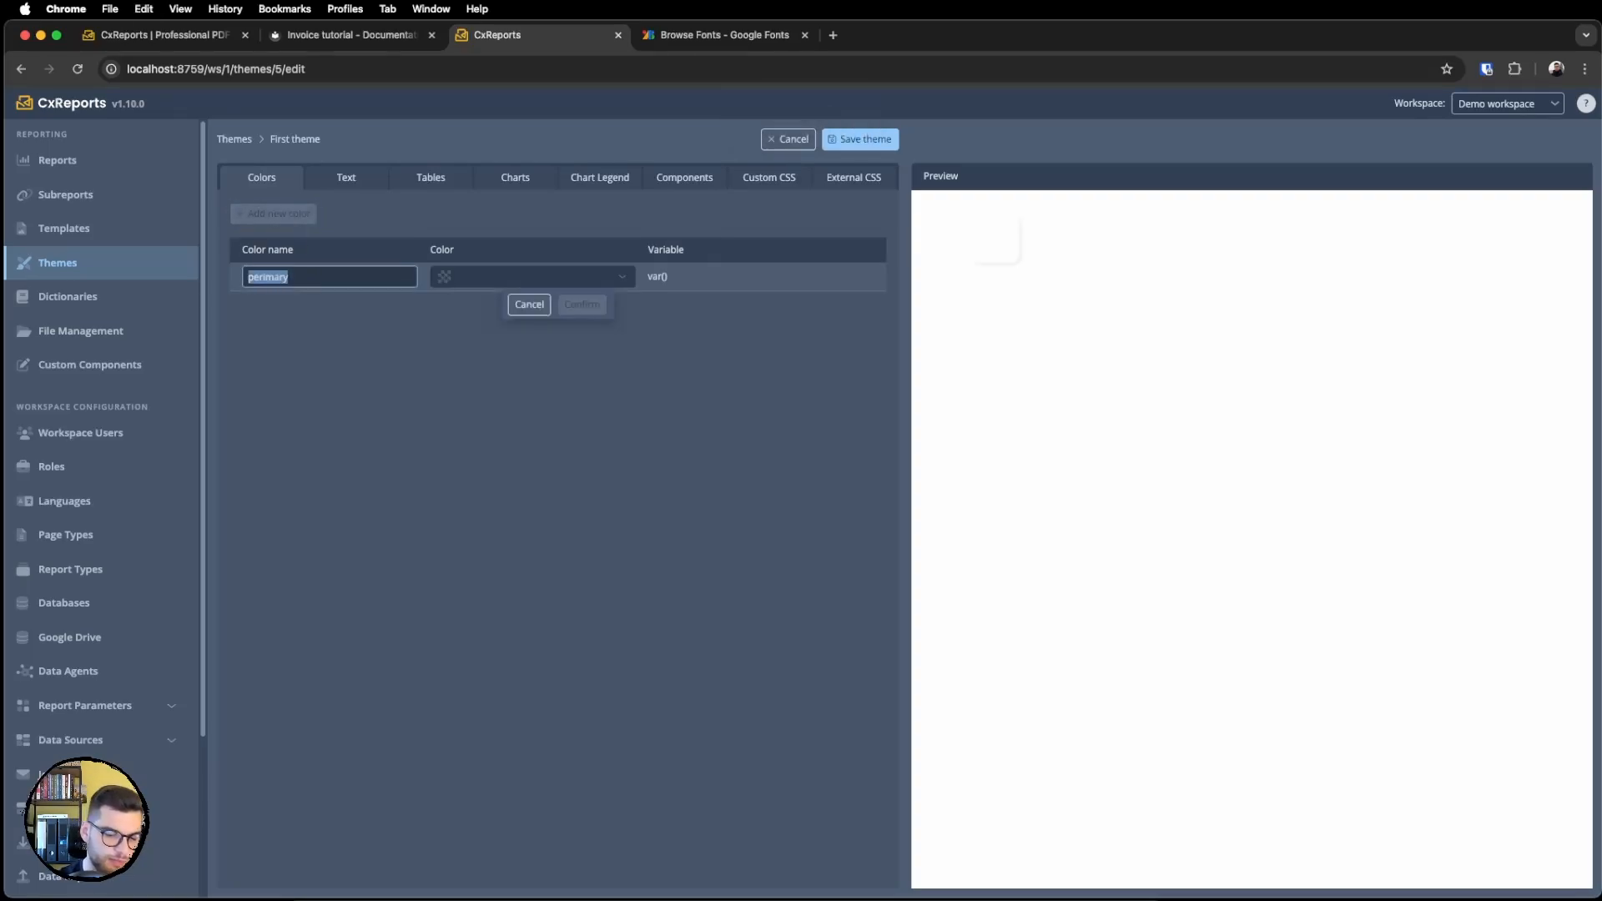
key("BackSpace")
key("BackSpace")
key("super+a")
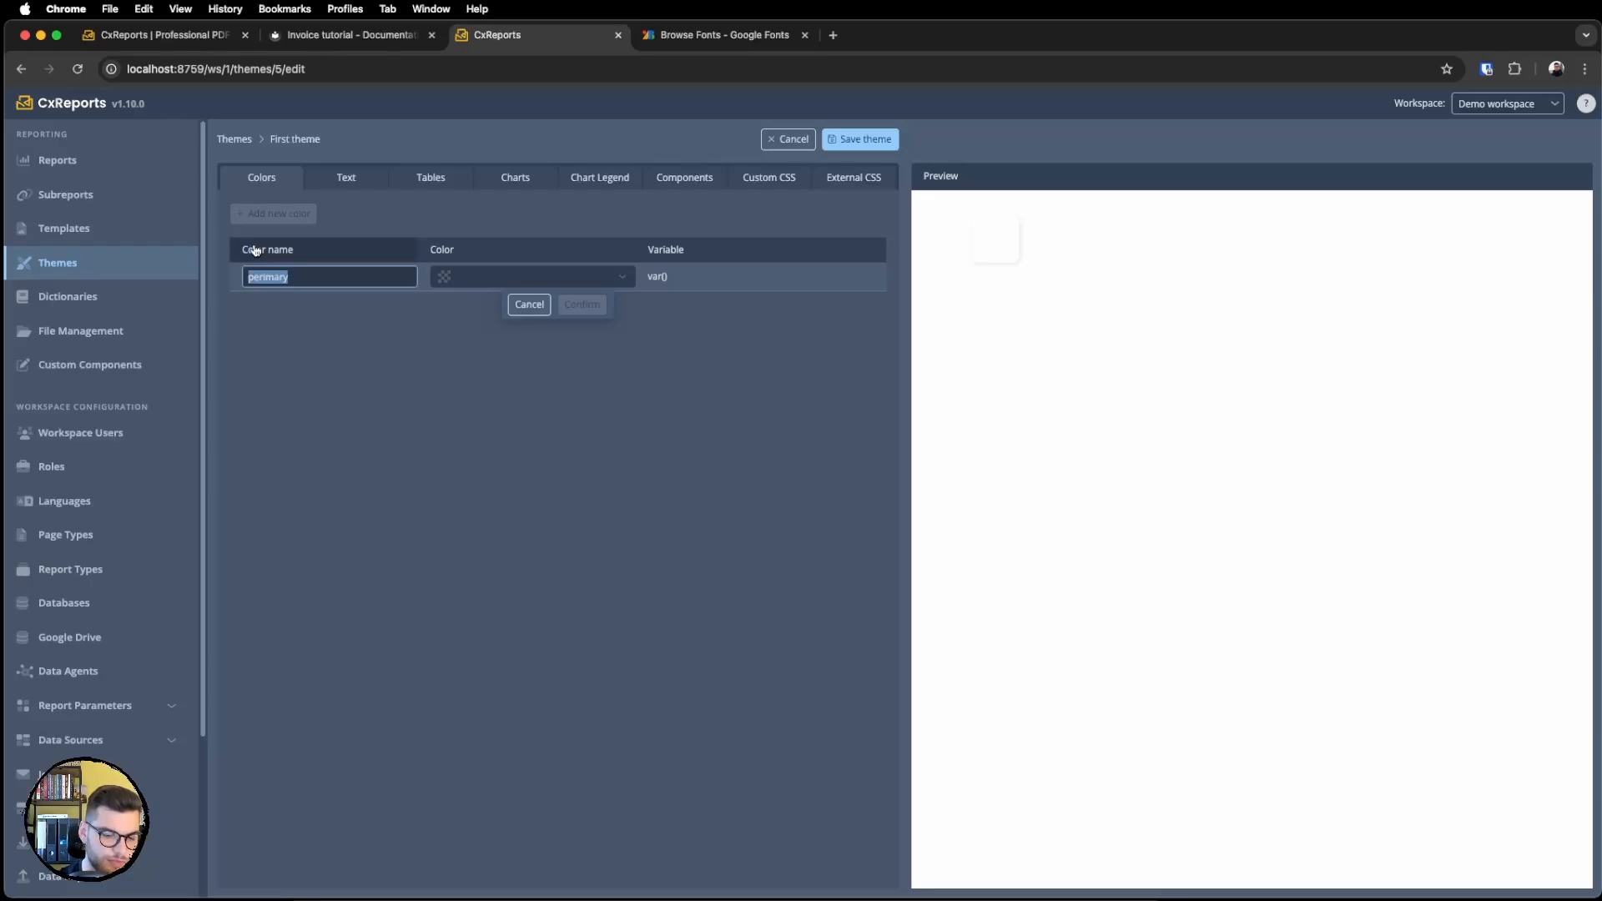
type("pri")
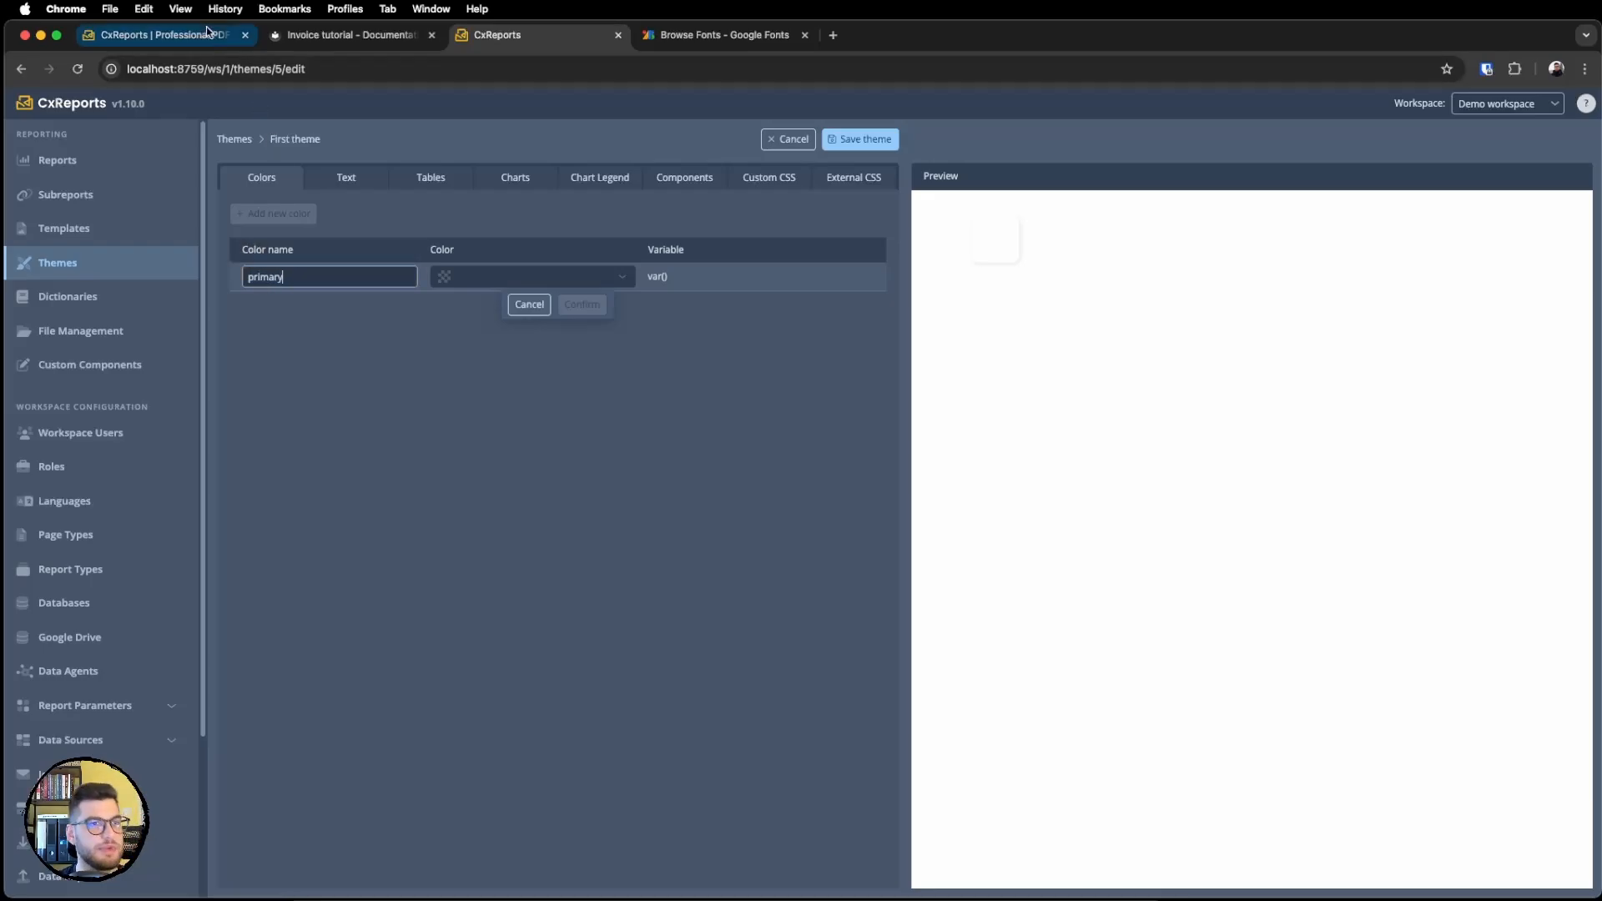
Copy the hex value #3b25e4 from the Invoice tutorial, set it as the primary color's value and confirm the color.
left_click(347, 35)
scroll(843, 603, "down", 2)
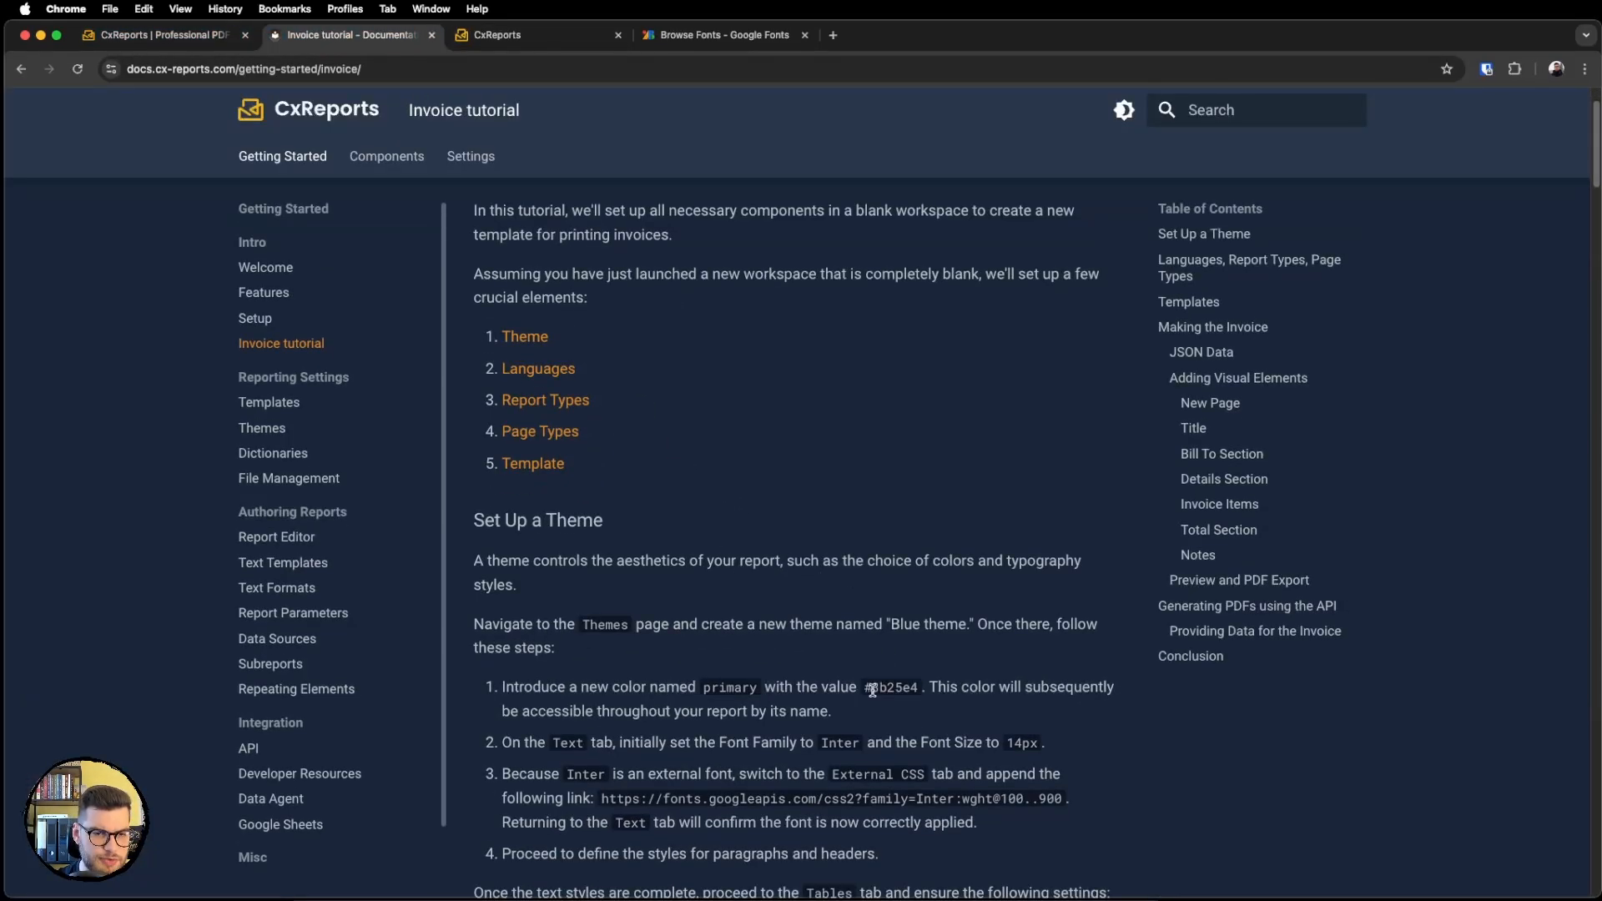
left_click_drag(863, 686, 918, 687)
key("super+c")
left_click(517, 34)
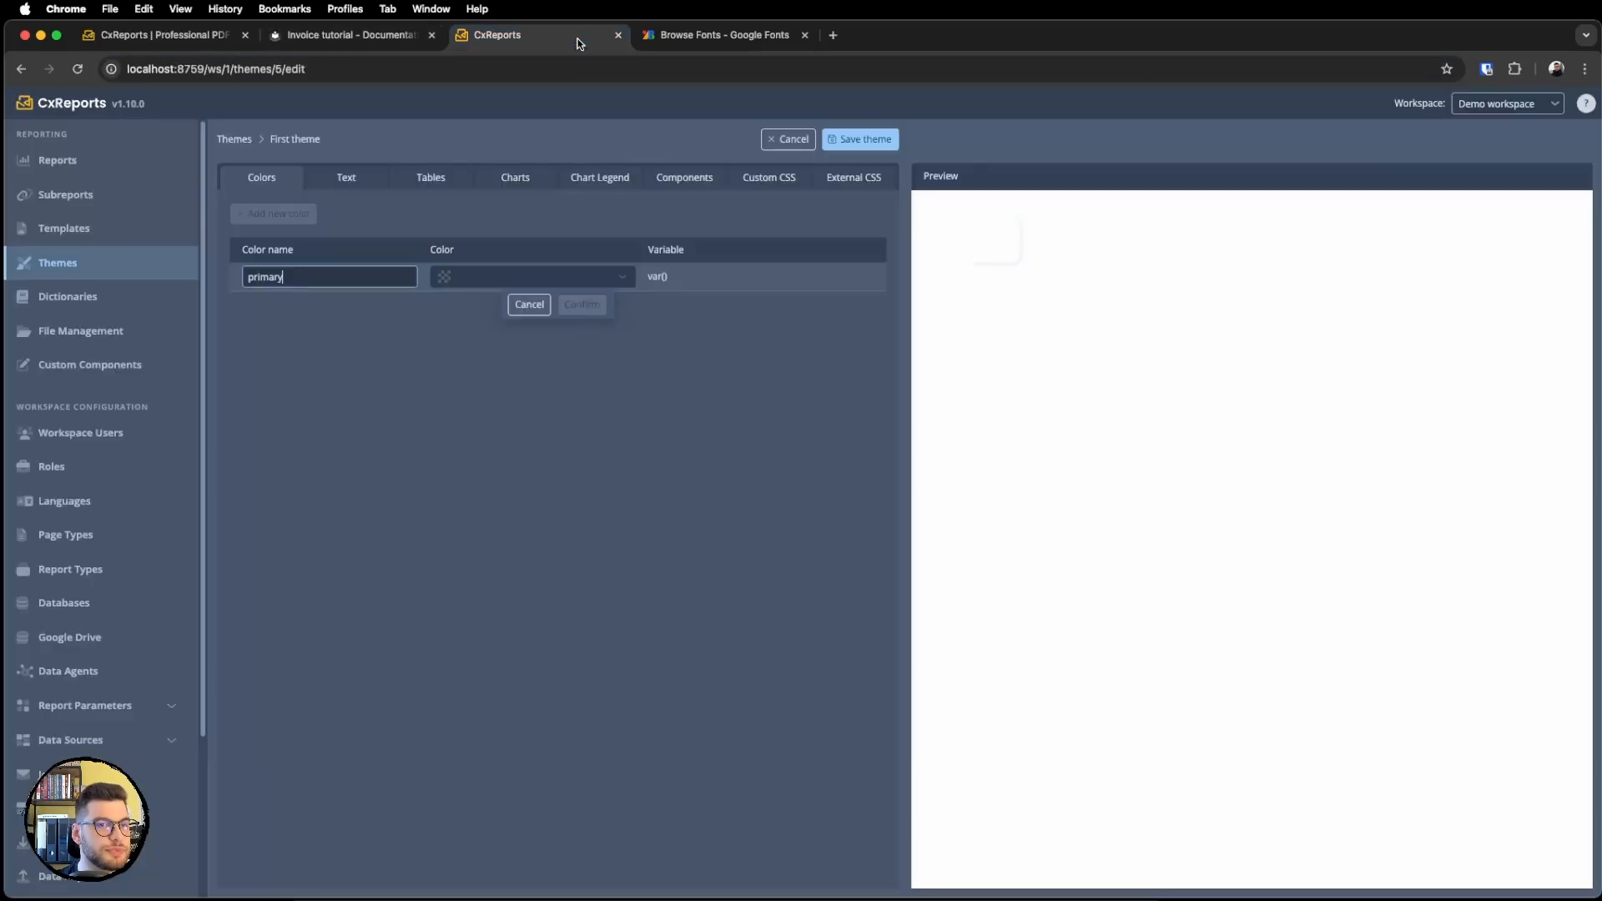
left_click(491, 277)
key("super+v")
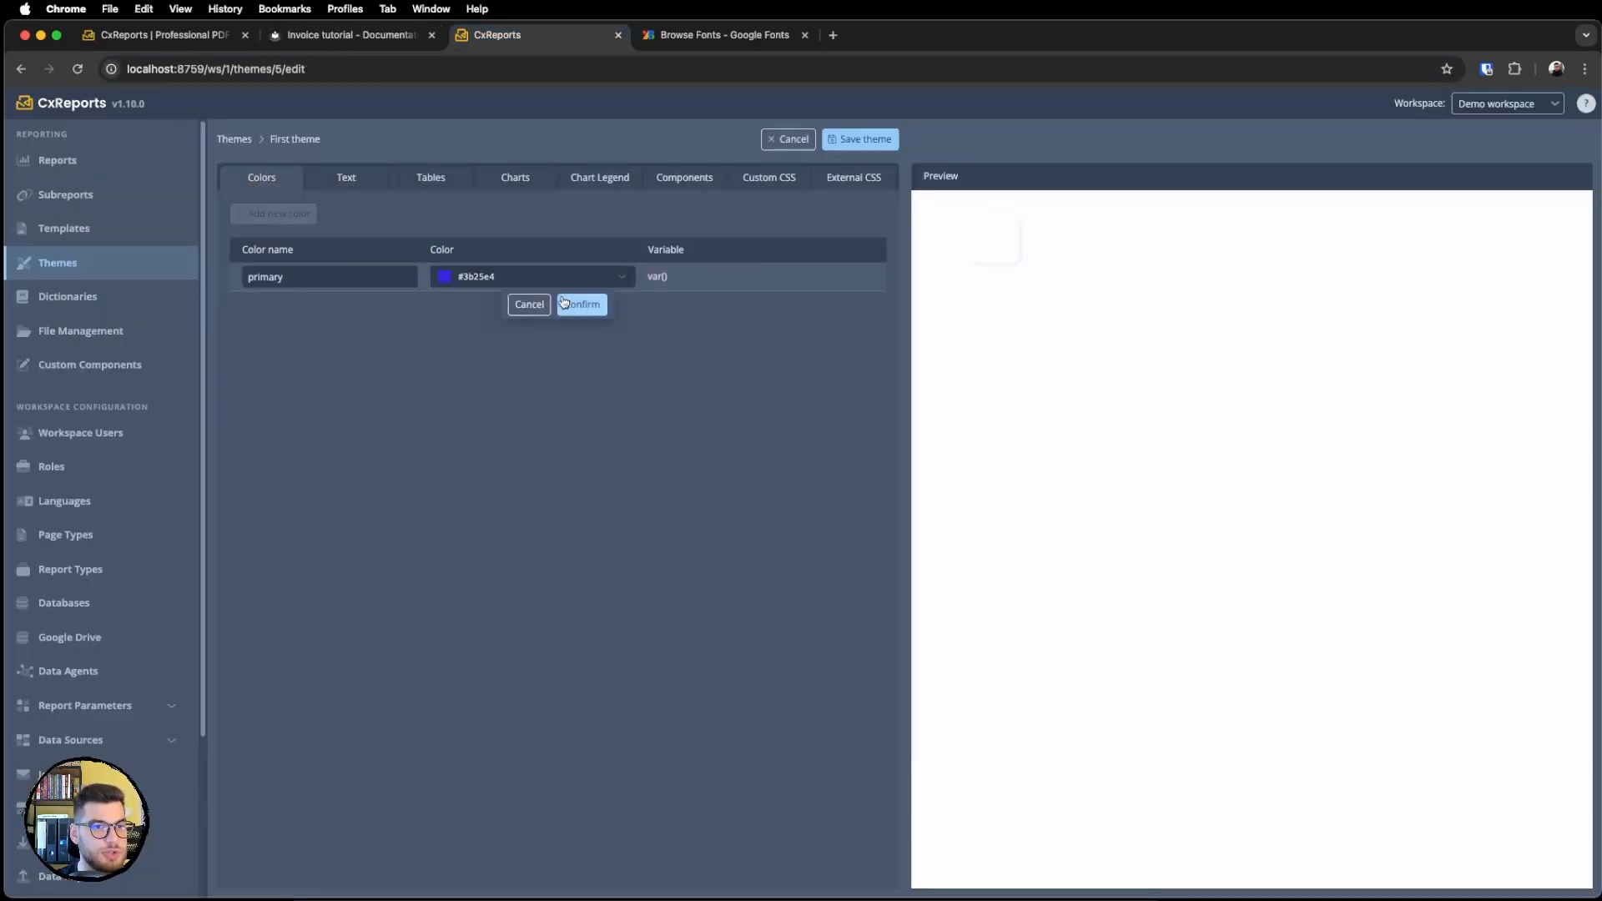
left_click(582, 304)
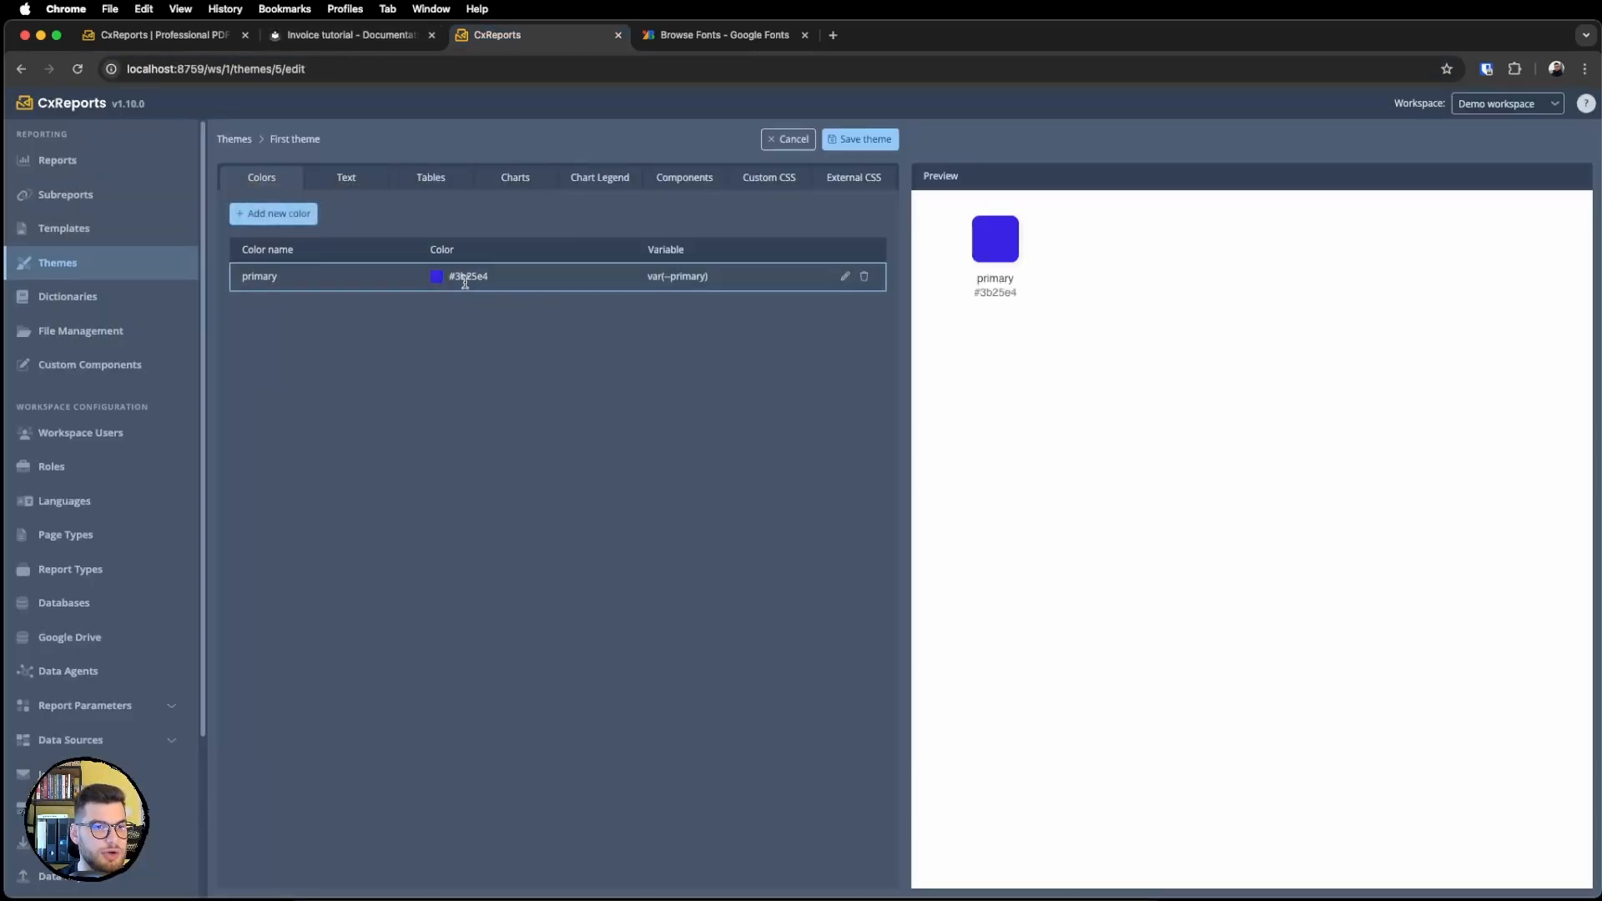
Set the H1 text color to the theme's primary color.
left_click(361, 185)
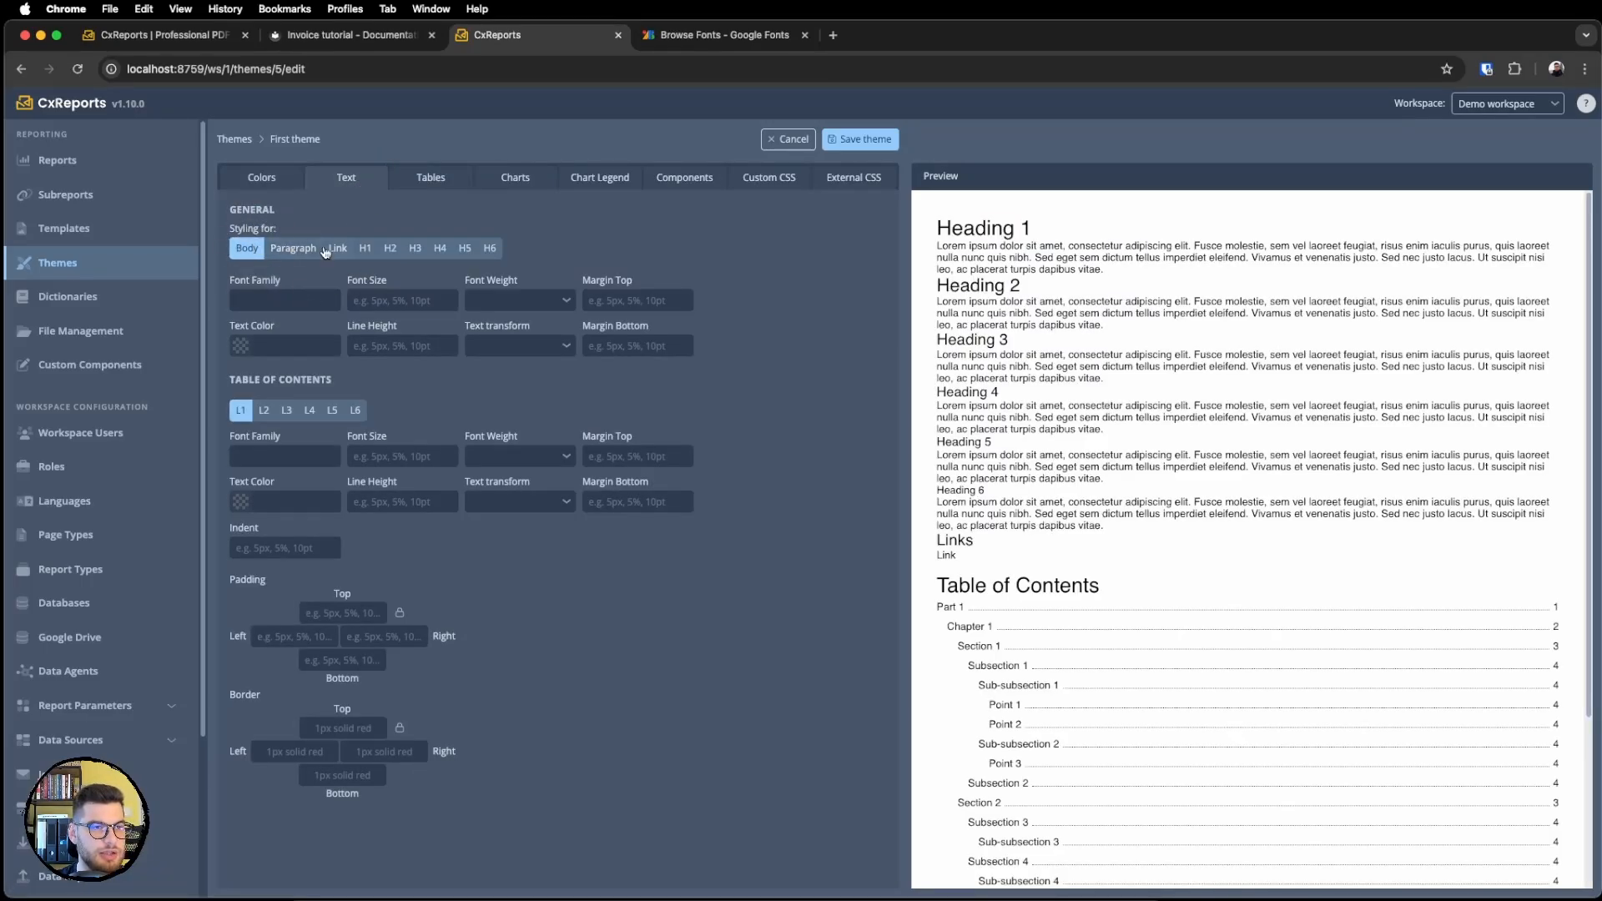
left_click(368, 254)
left_click(242, 346)
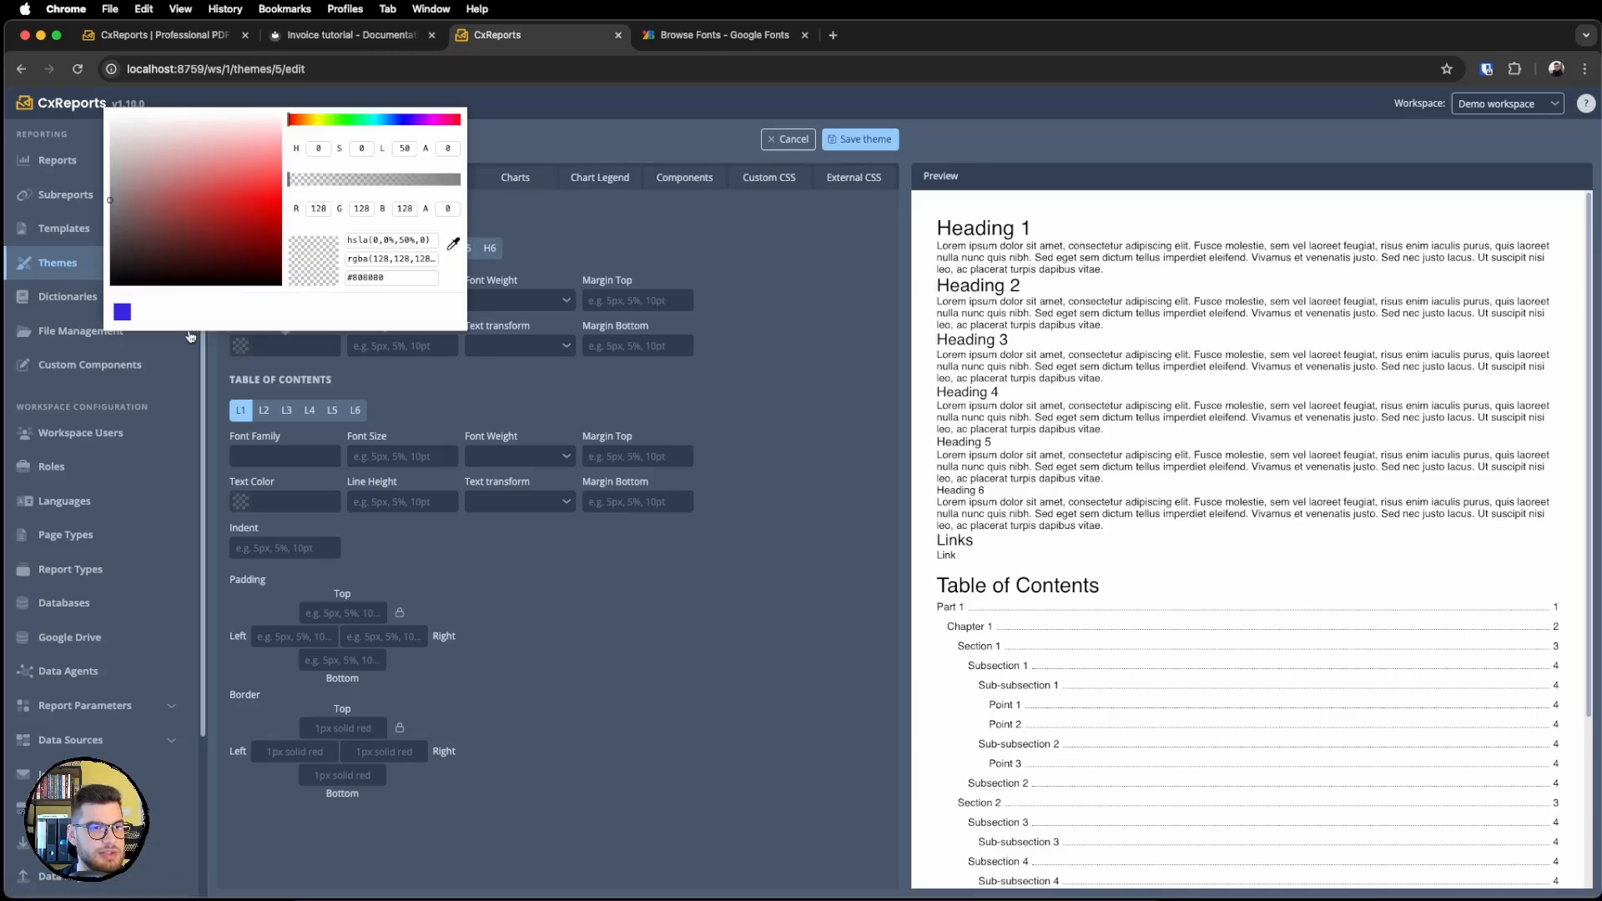
left_click(123, 313)
left_click(741, 278)
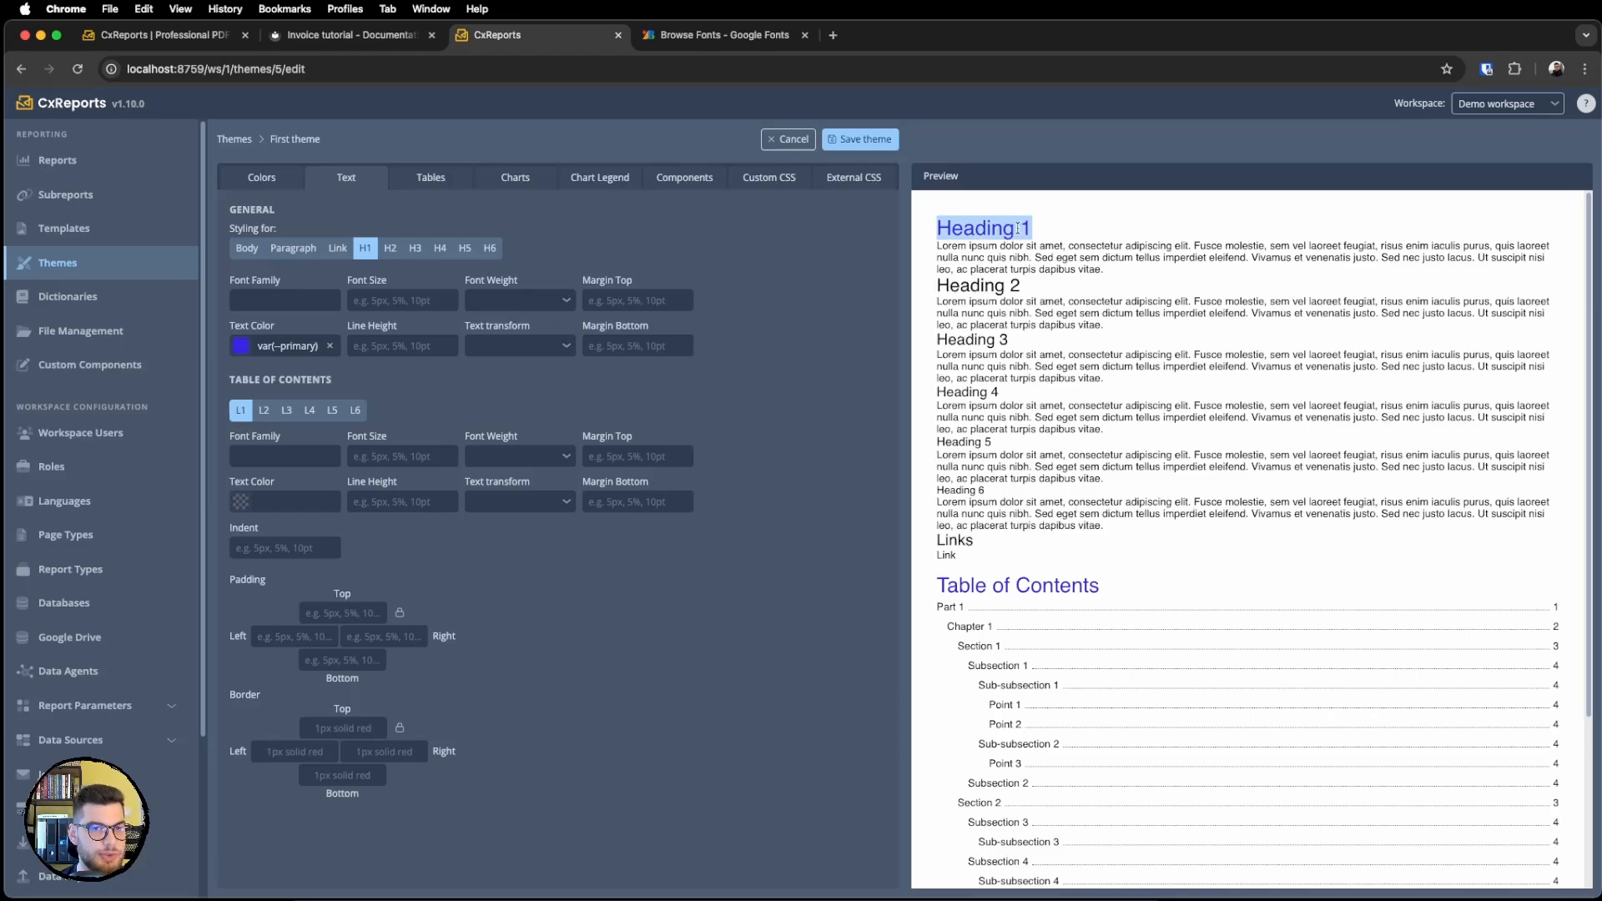
left_click(1025, 227)
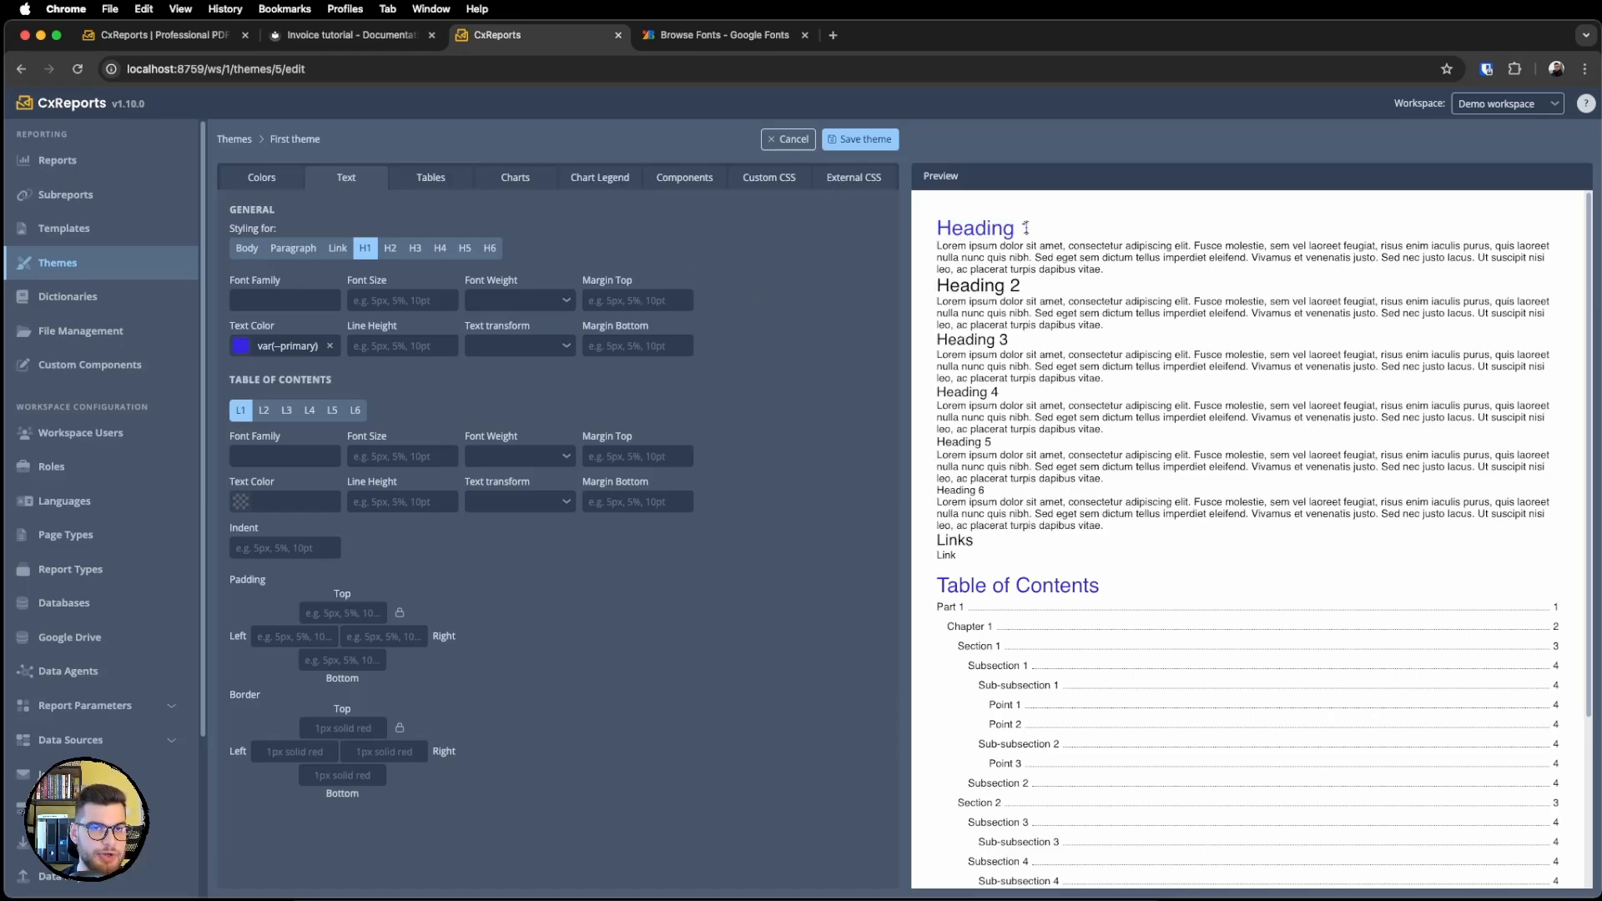
Set the H1 font family to Inter in the theme's text styling.
left_click(274, 184)
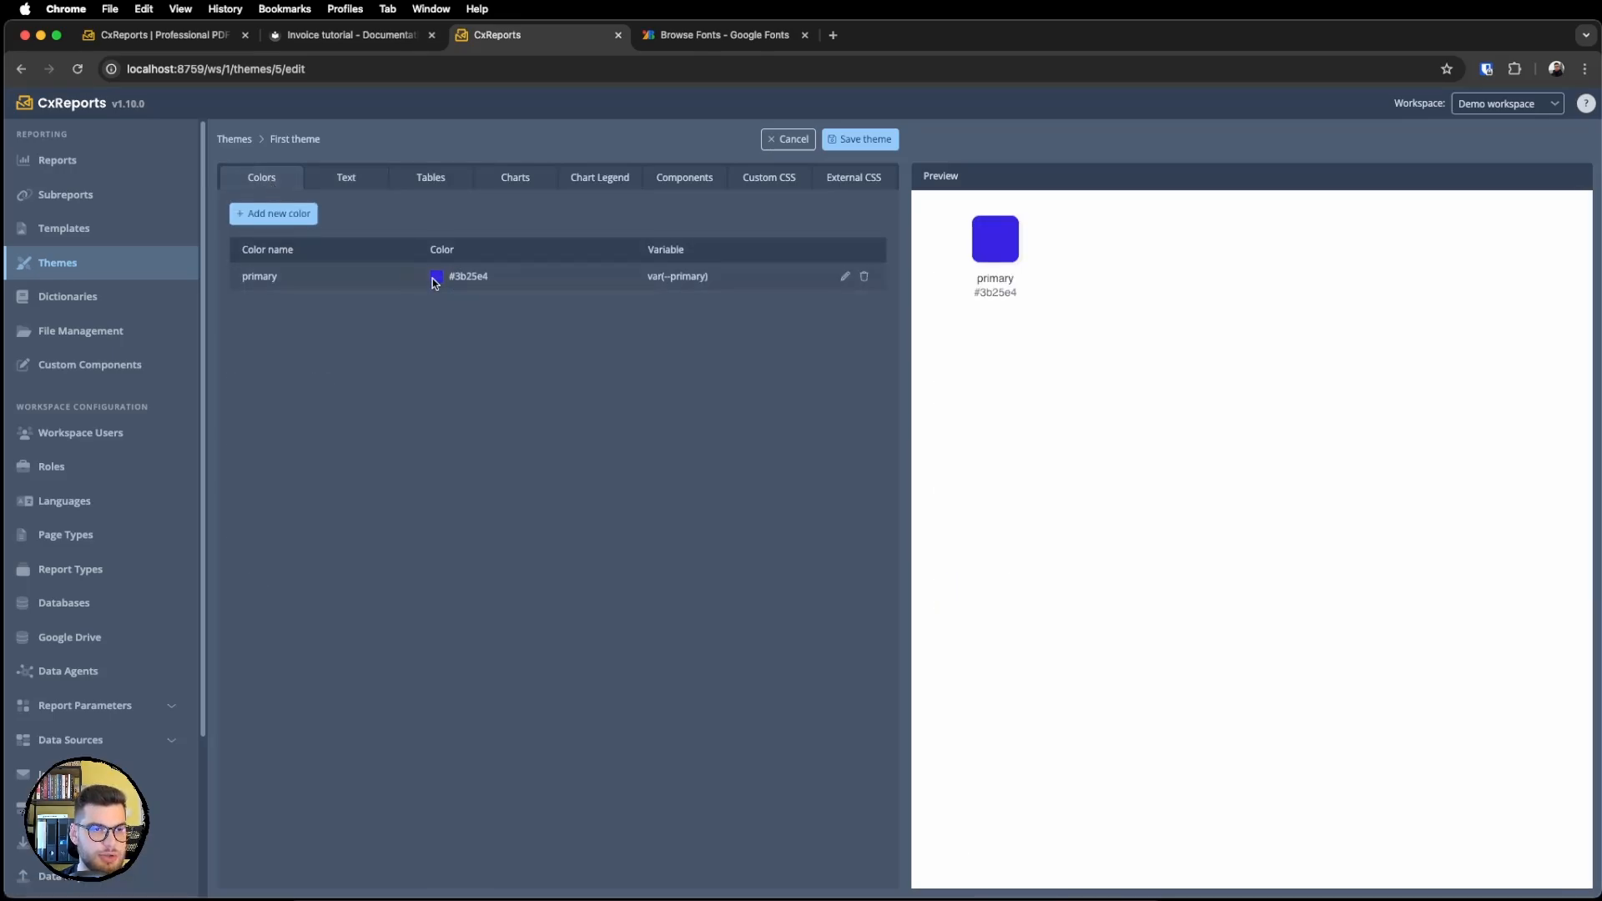
left_click(346, 178)
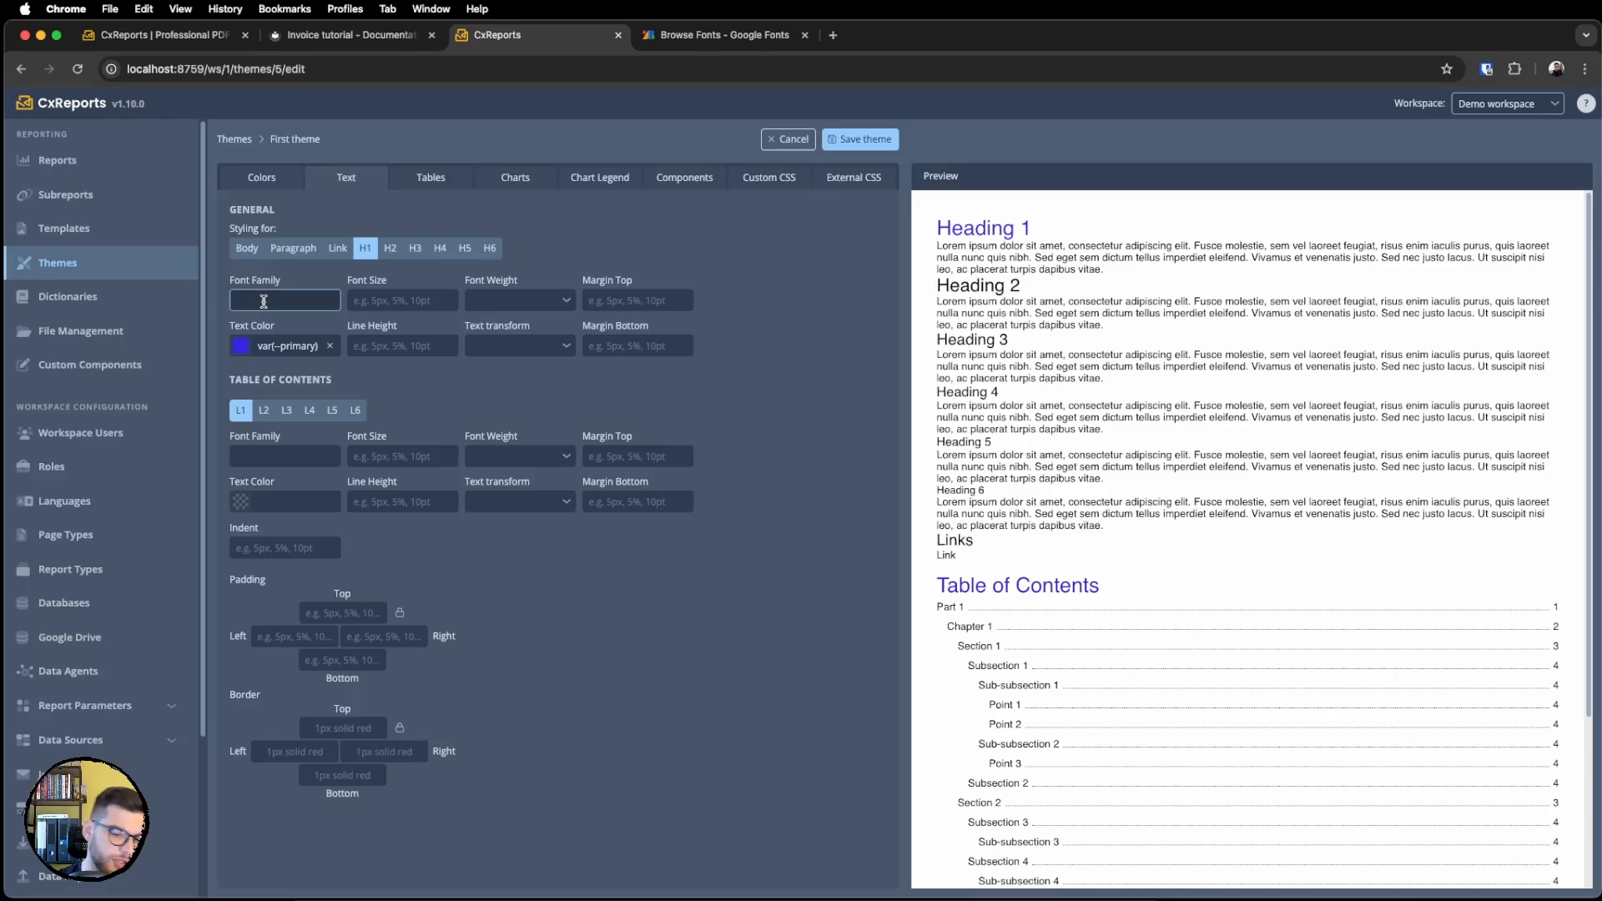
type("Inter")
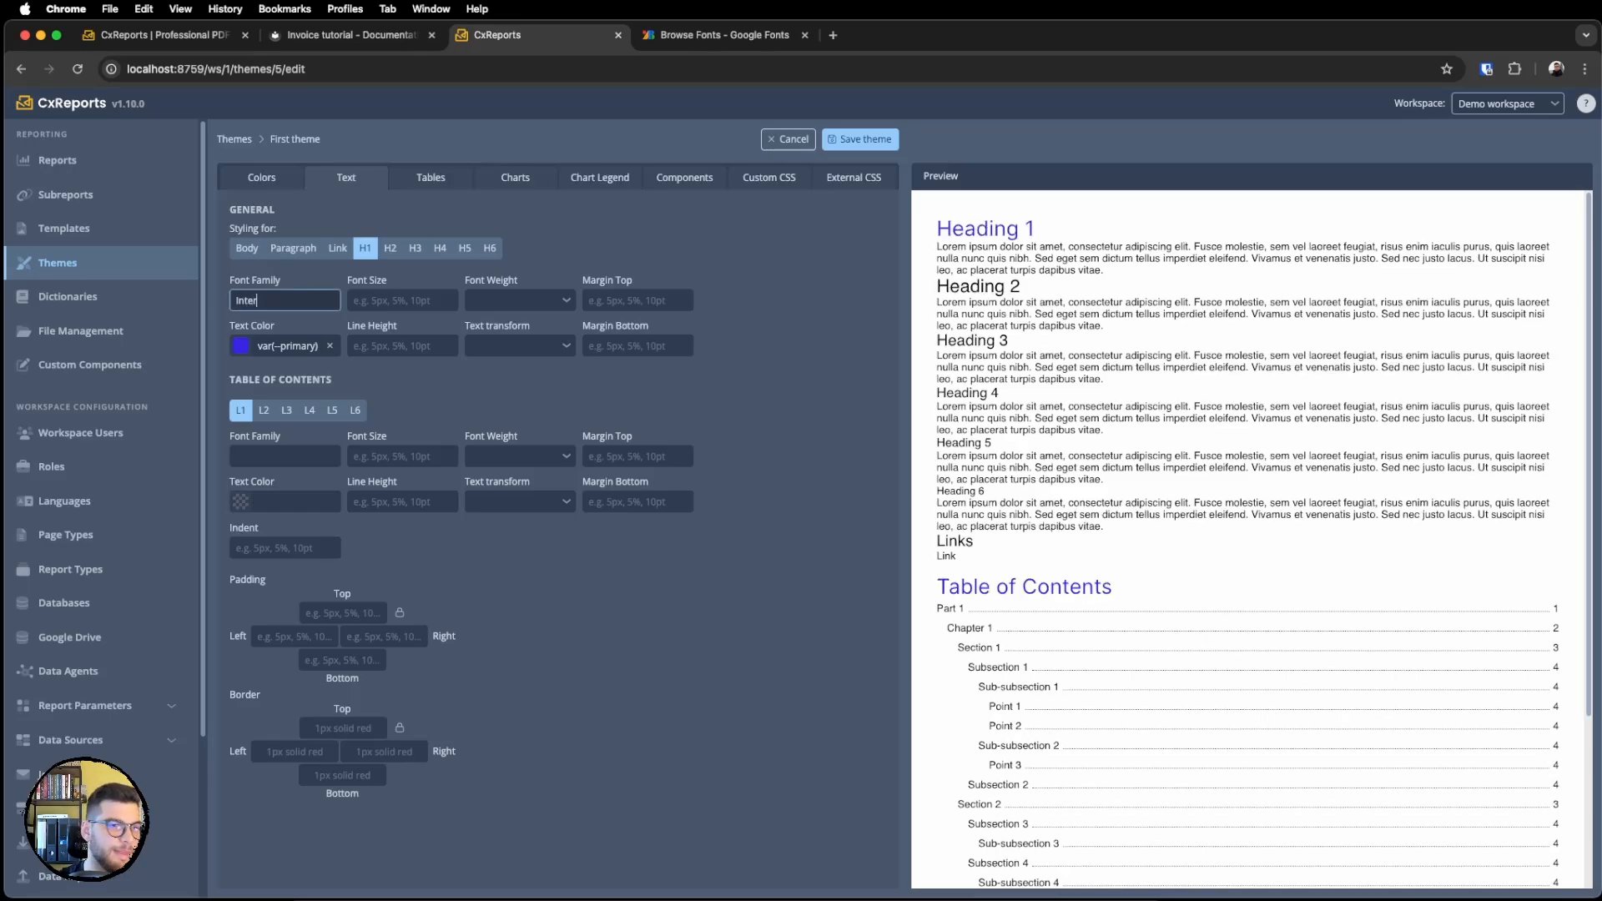
left_click(618, 265)
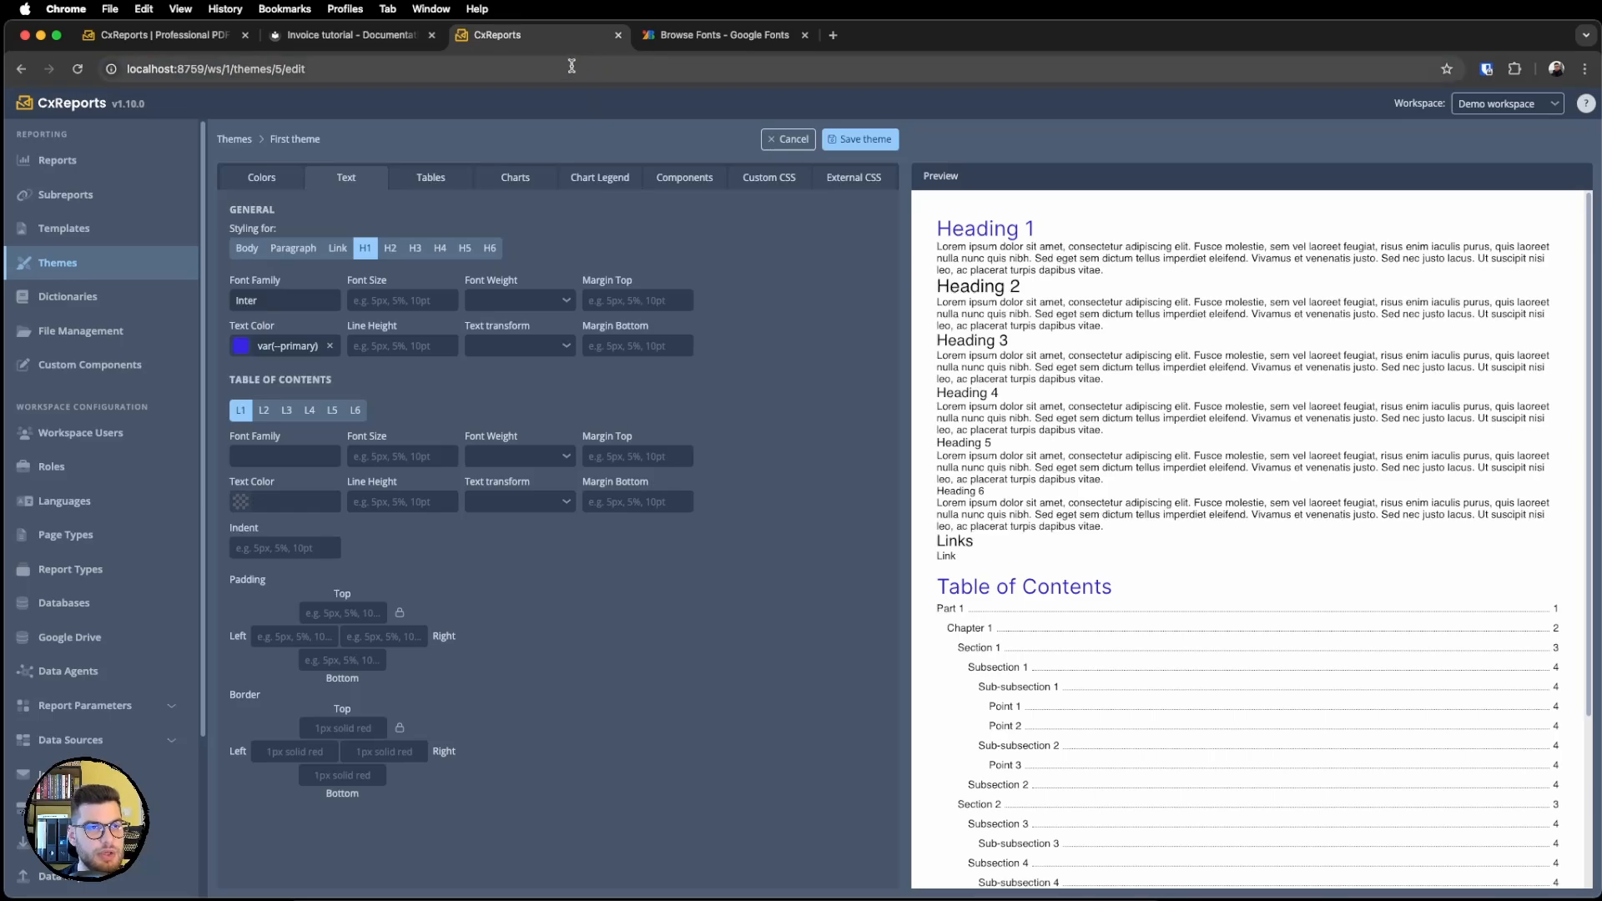
Switch to Google Fonts, open the Inter font and get the embed code for the selected fonts.
left_click(718, 34)
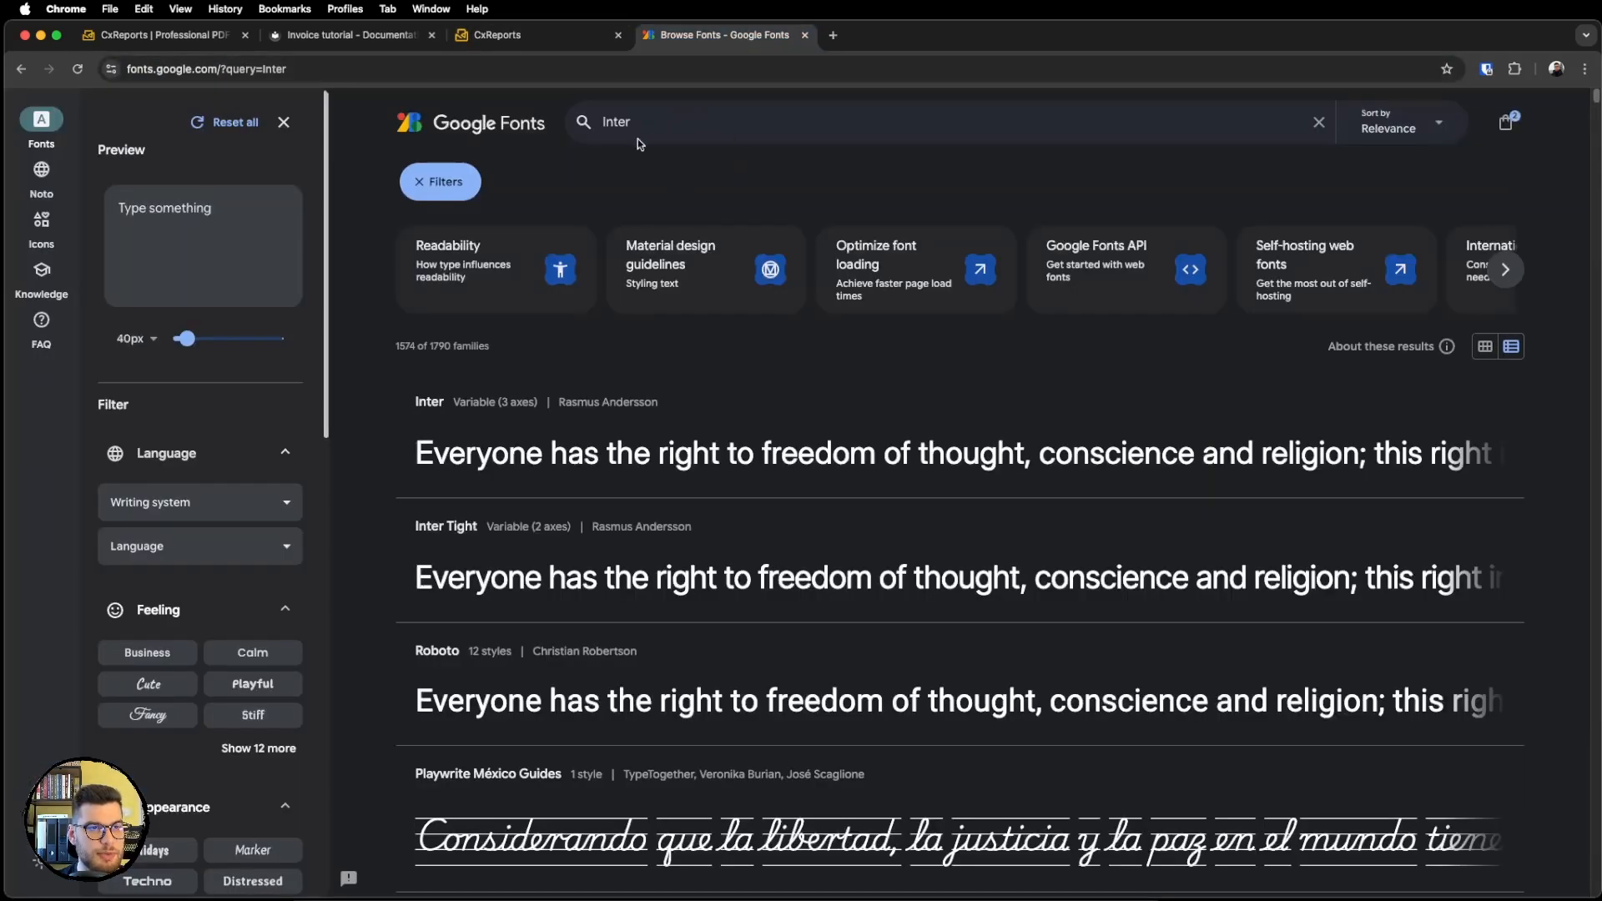
left_click(652, 127)
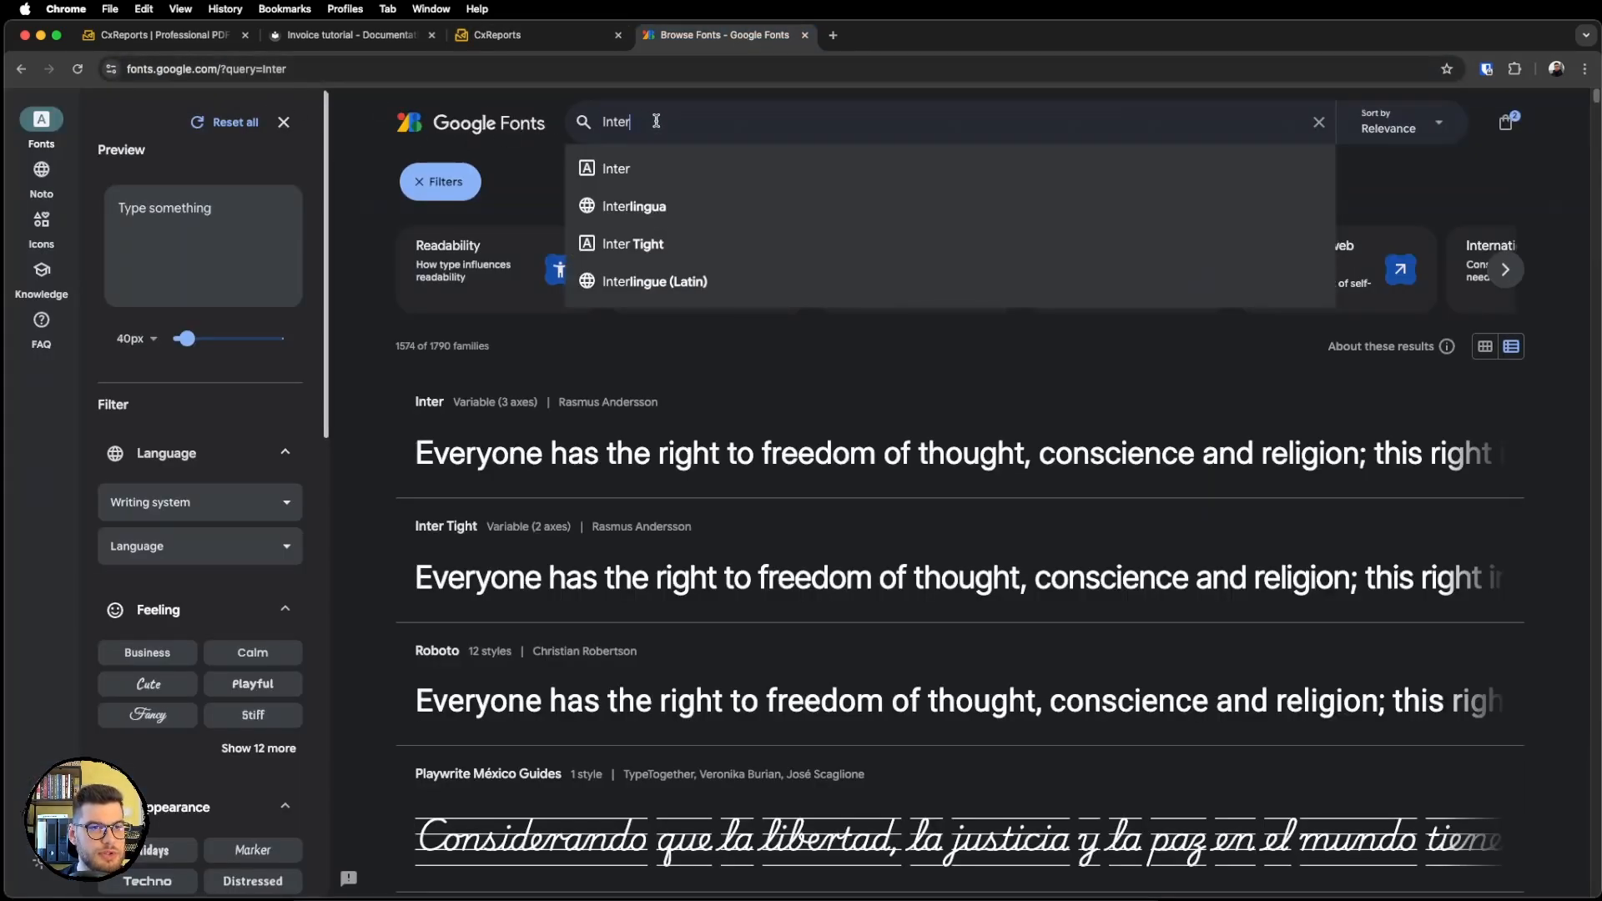
key("Escape")
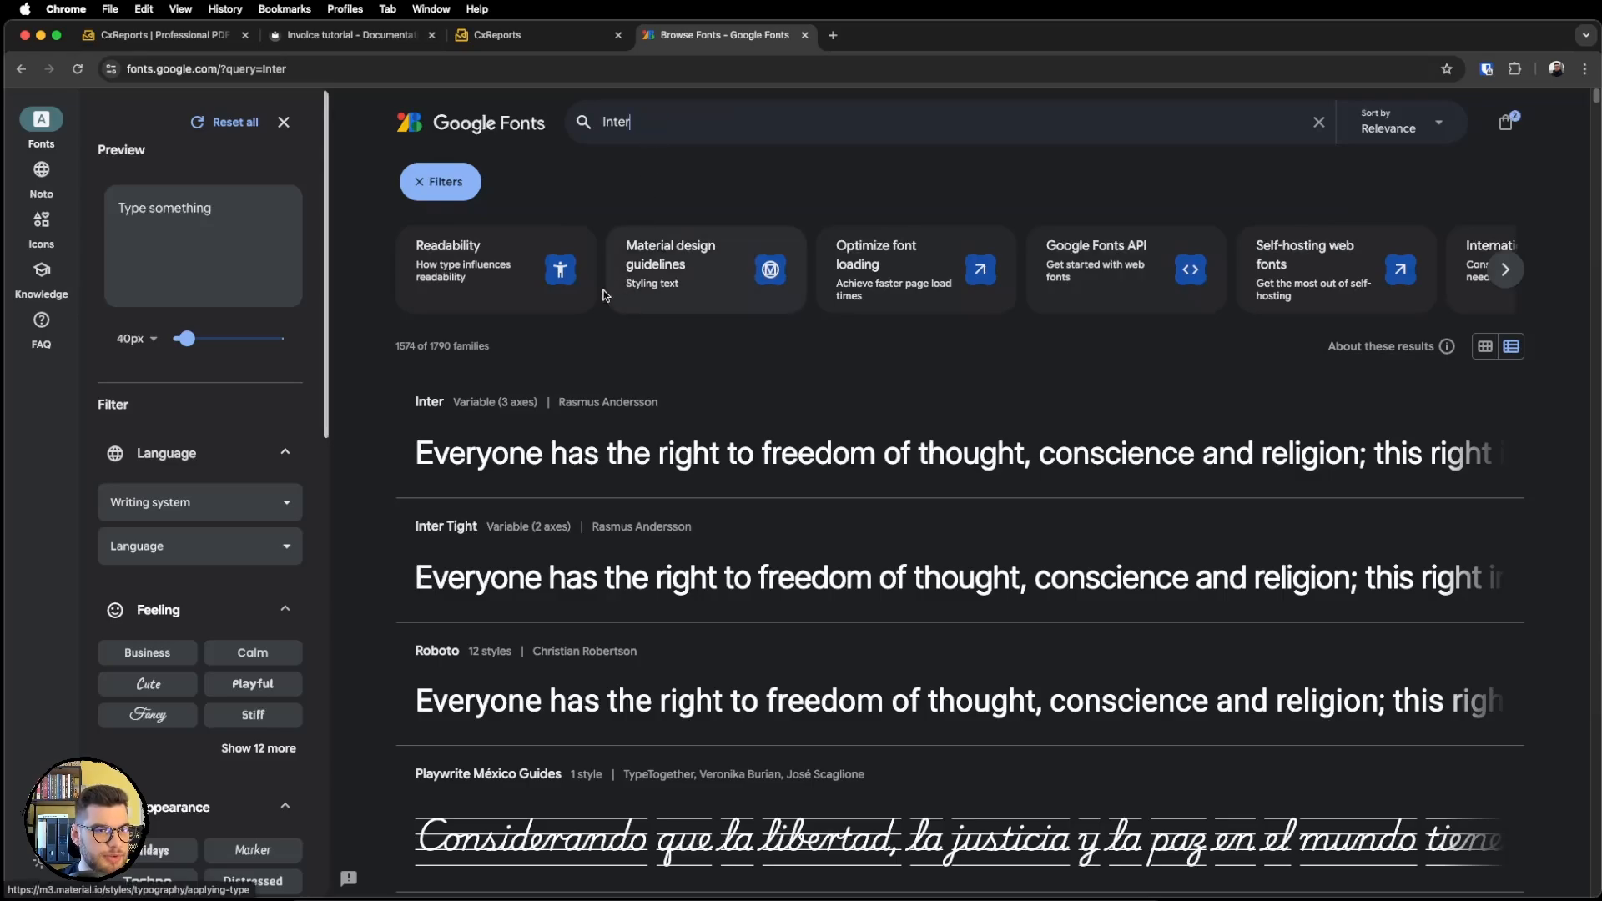
left_click(493, 415)
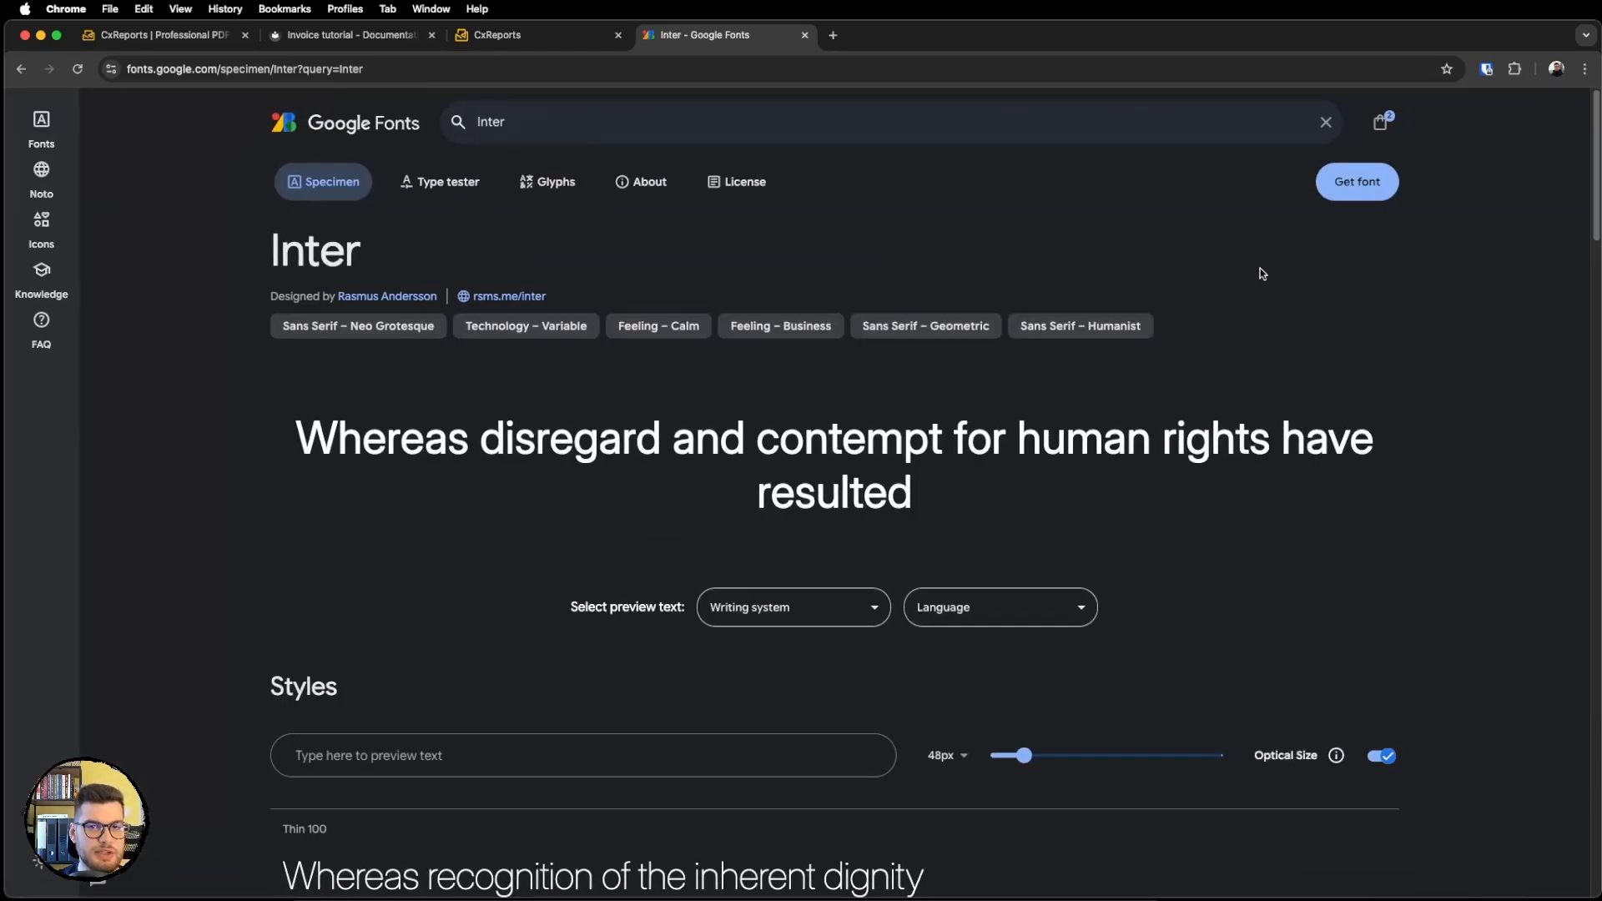
left_click(1357, 181)
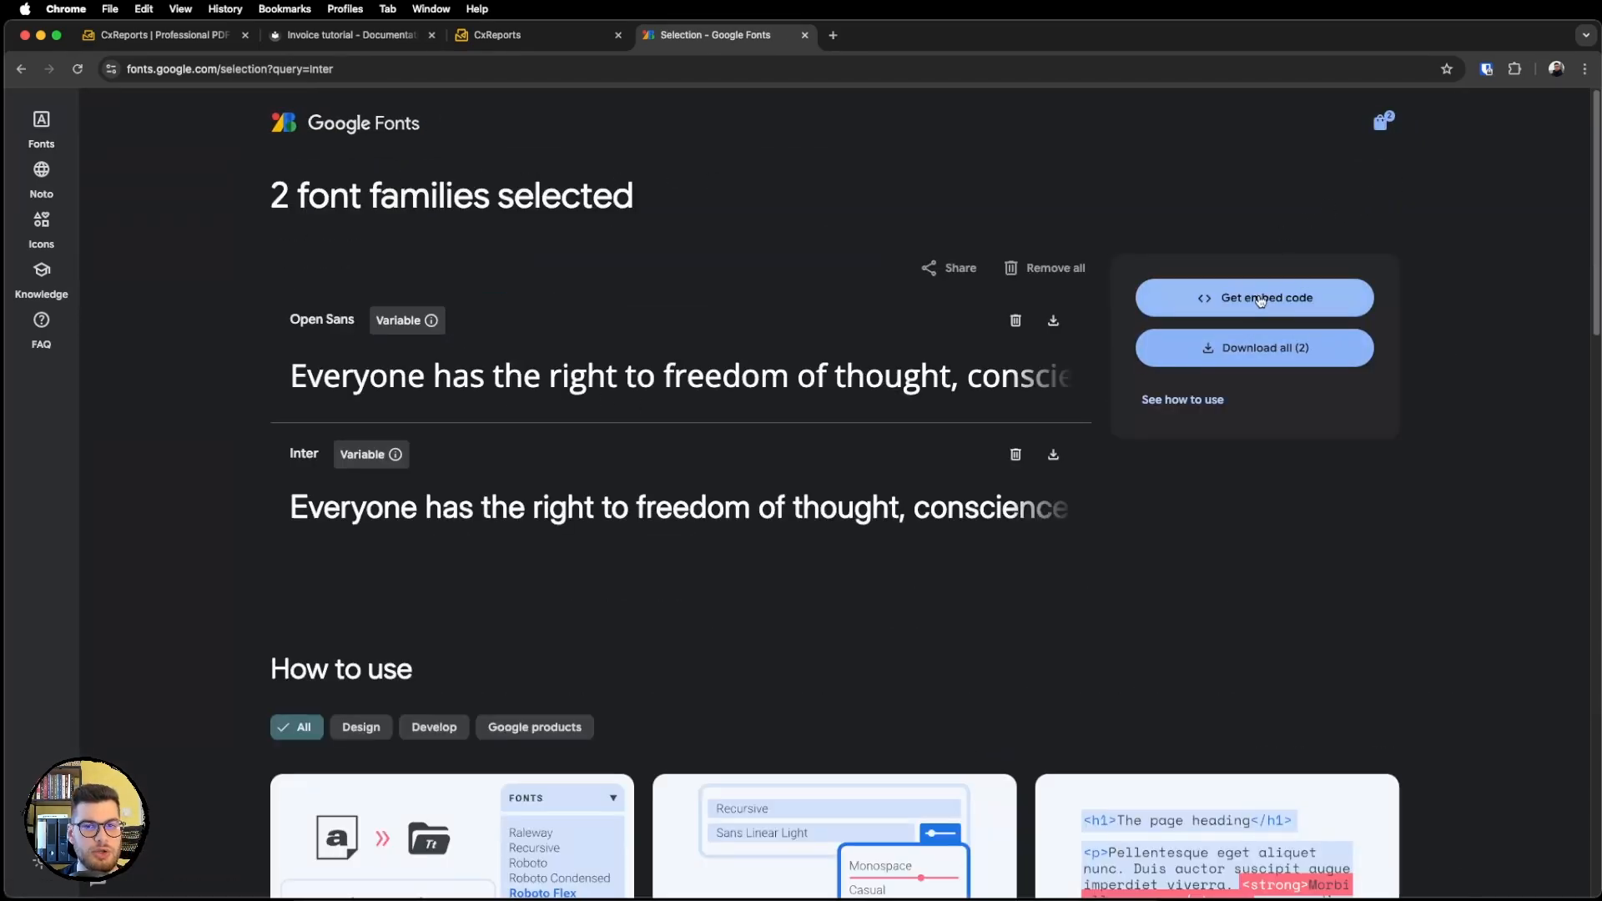
left_click(1259, 302)
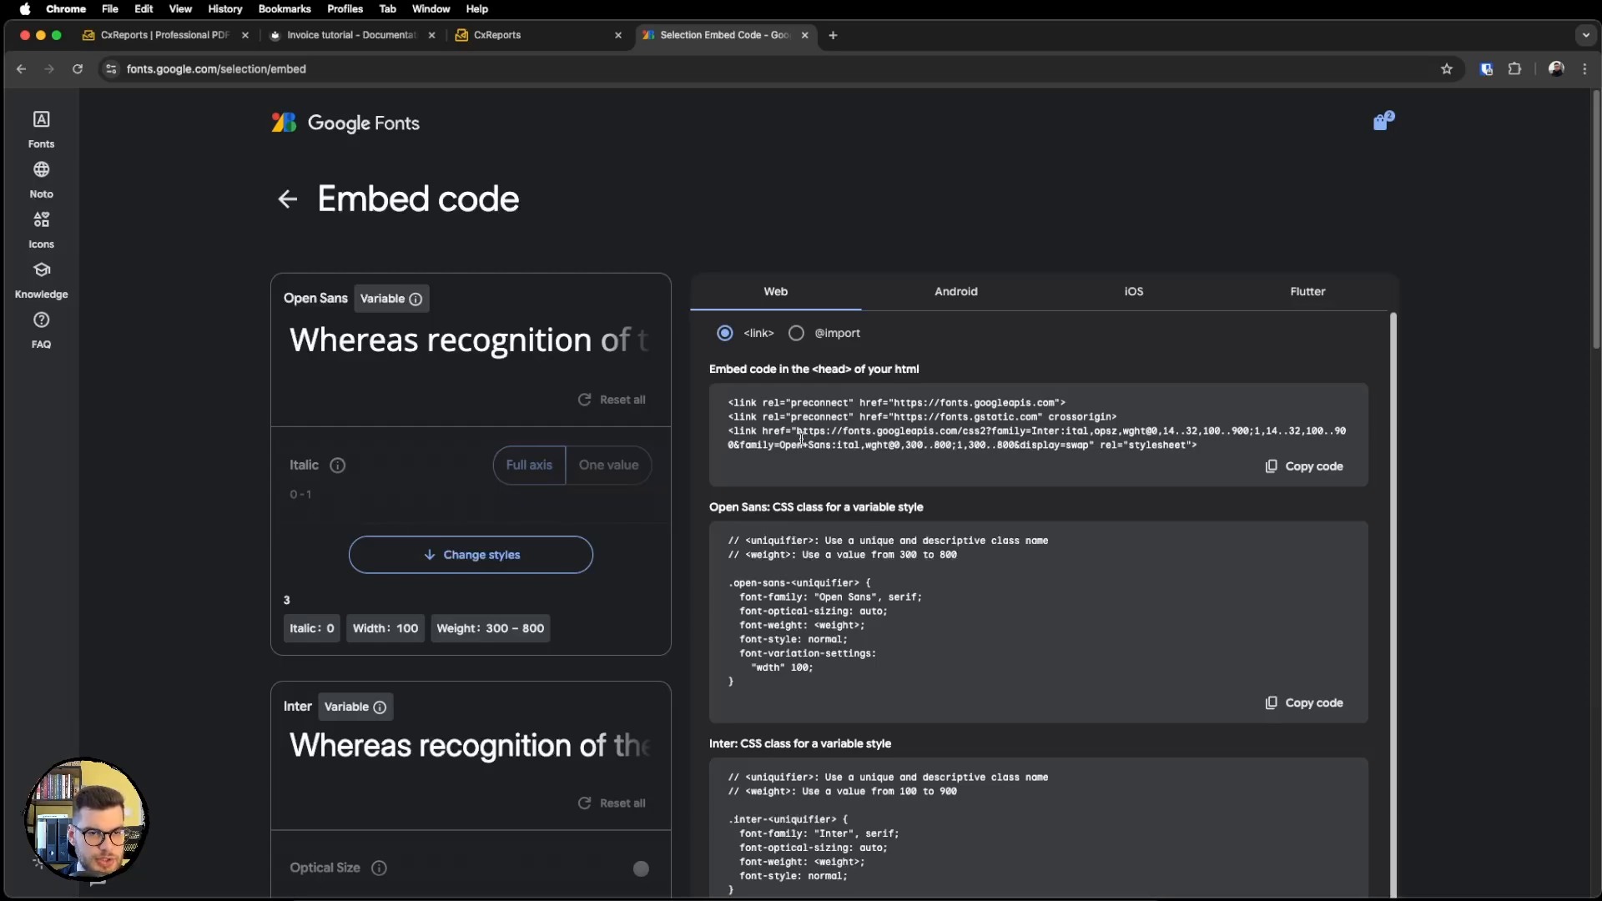
double_click(775, 430)
left_click_drag(799, 435, 1087, 447)
left_click(800, 430)
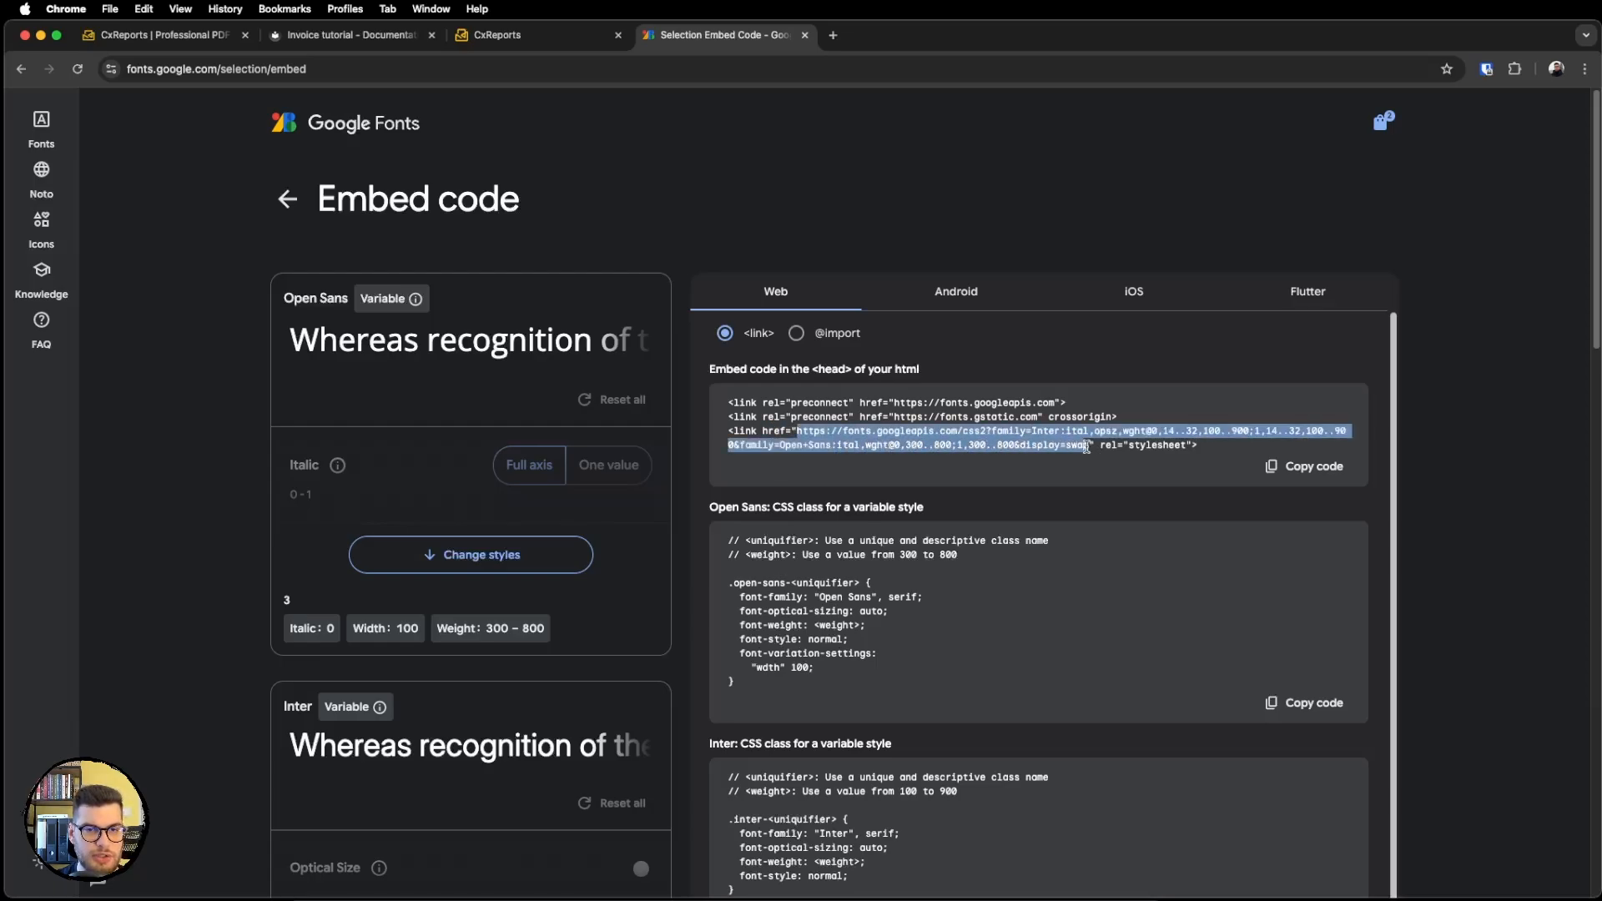
key("super+c")
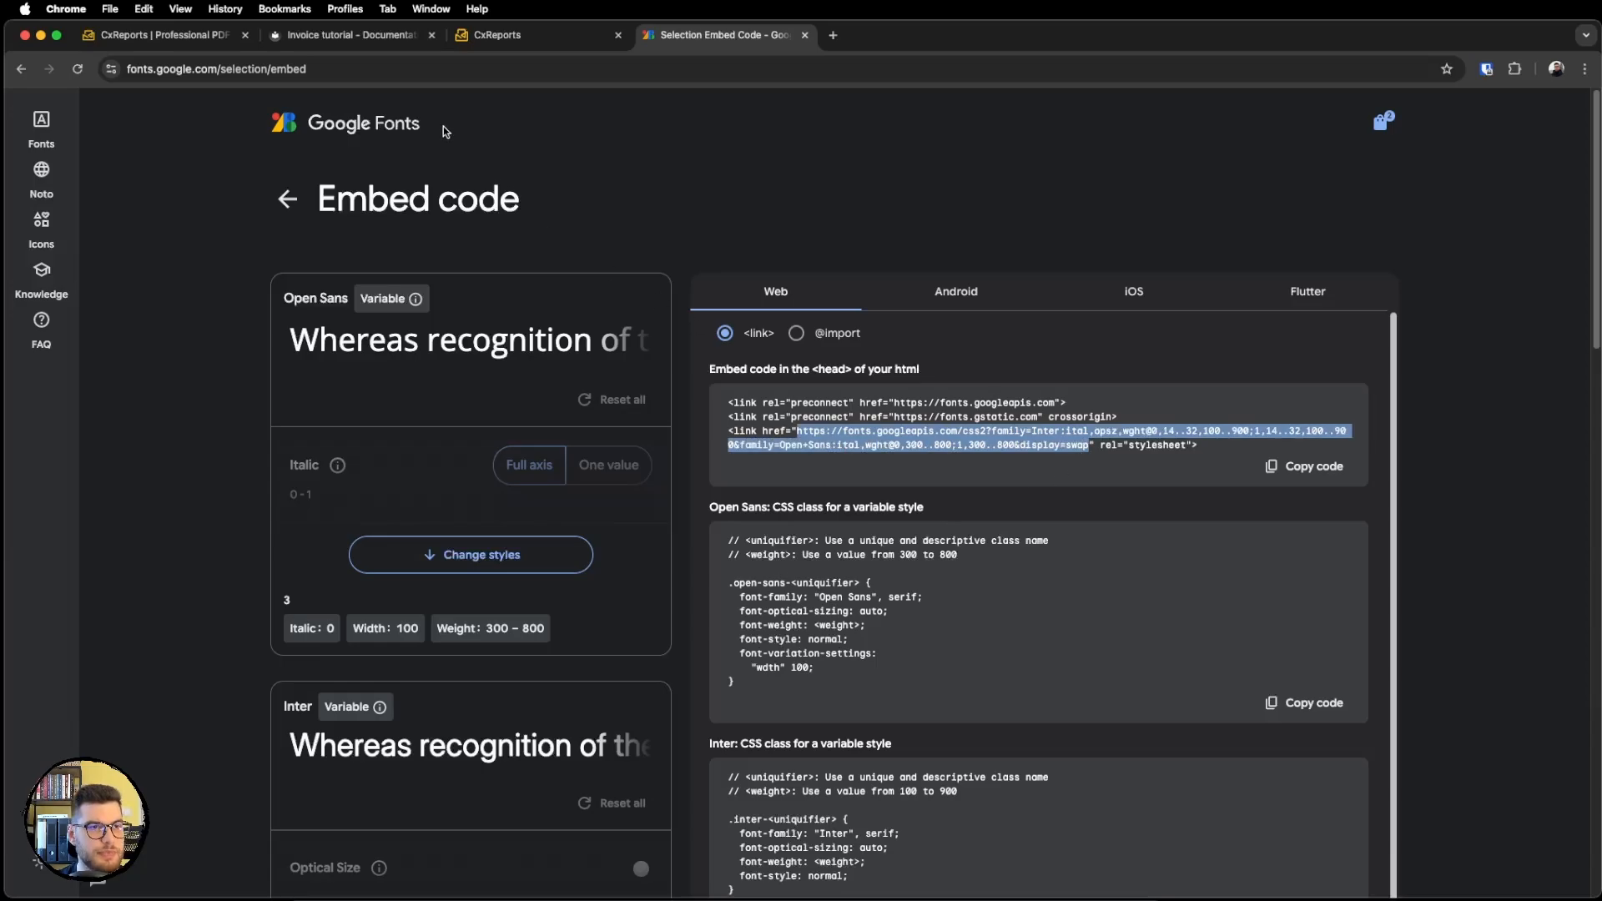
Return to the CxReports theme and add the copied Google Fonts stylesheet URL as a new external CSS link.
left_click(506, 44)
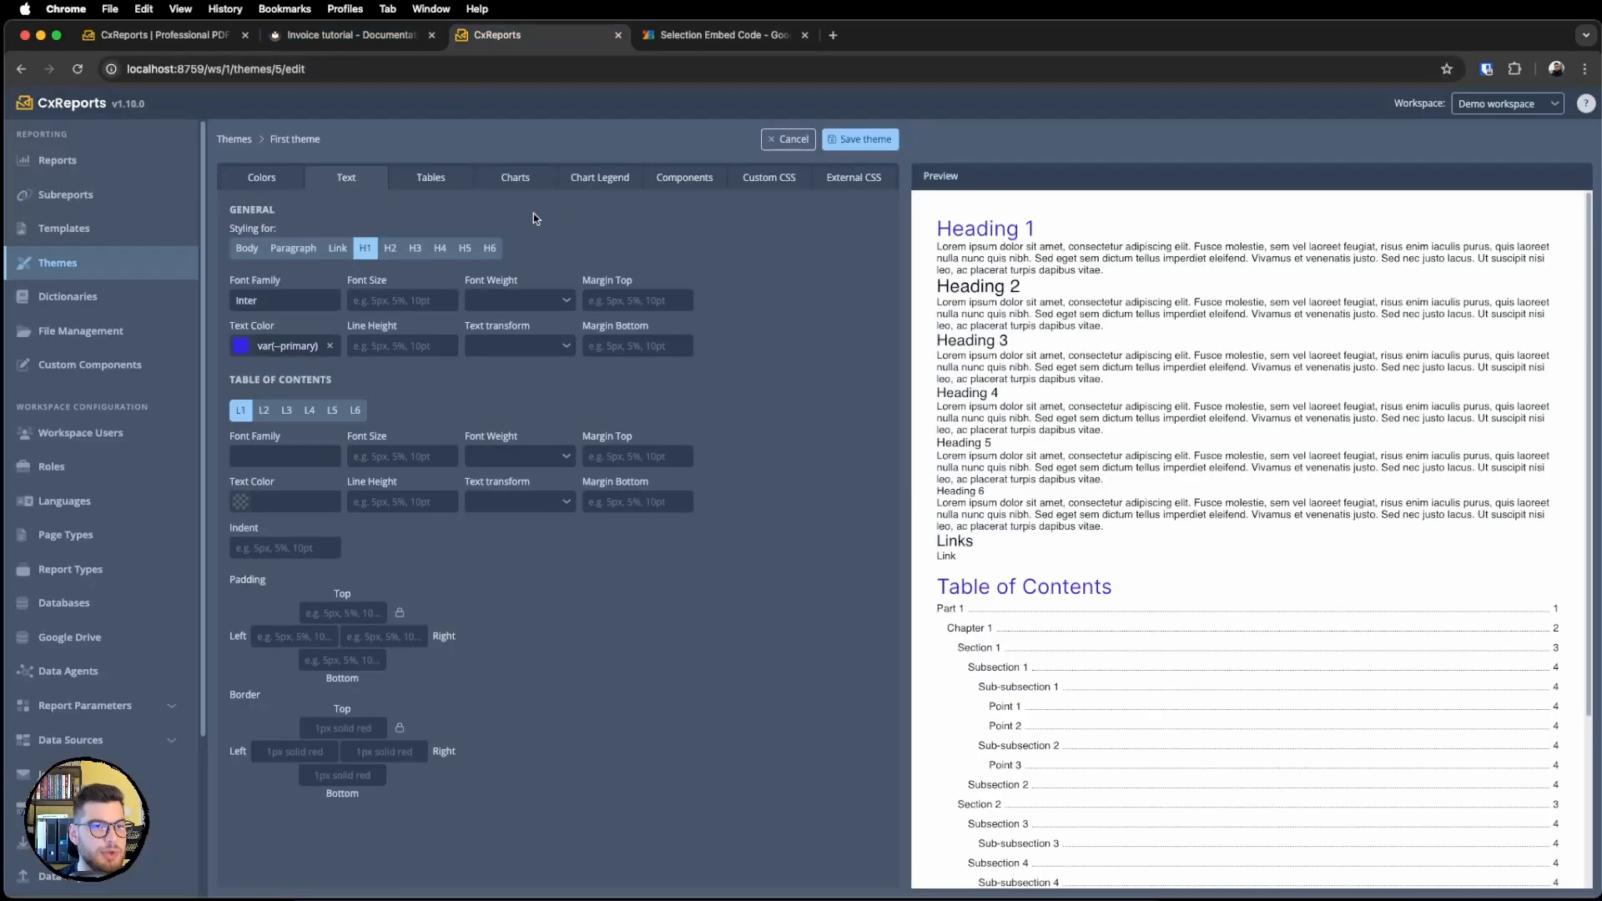
left_click(857, 182)
left_click(294, 213)
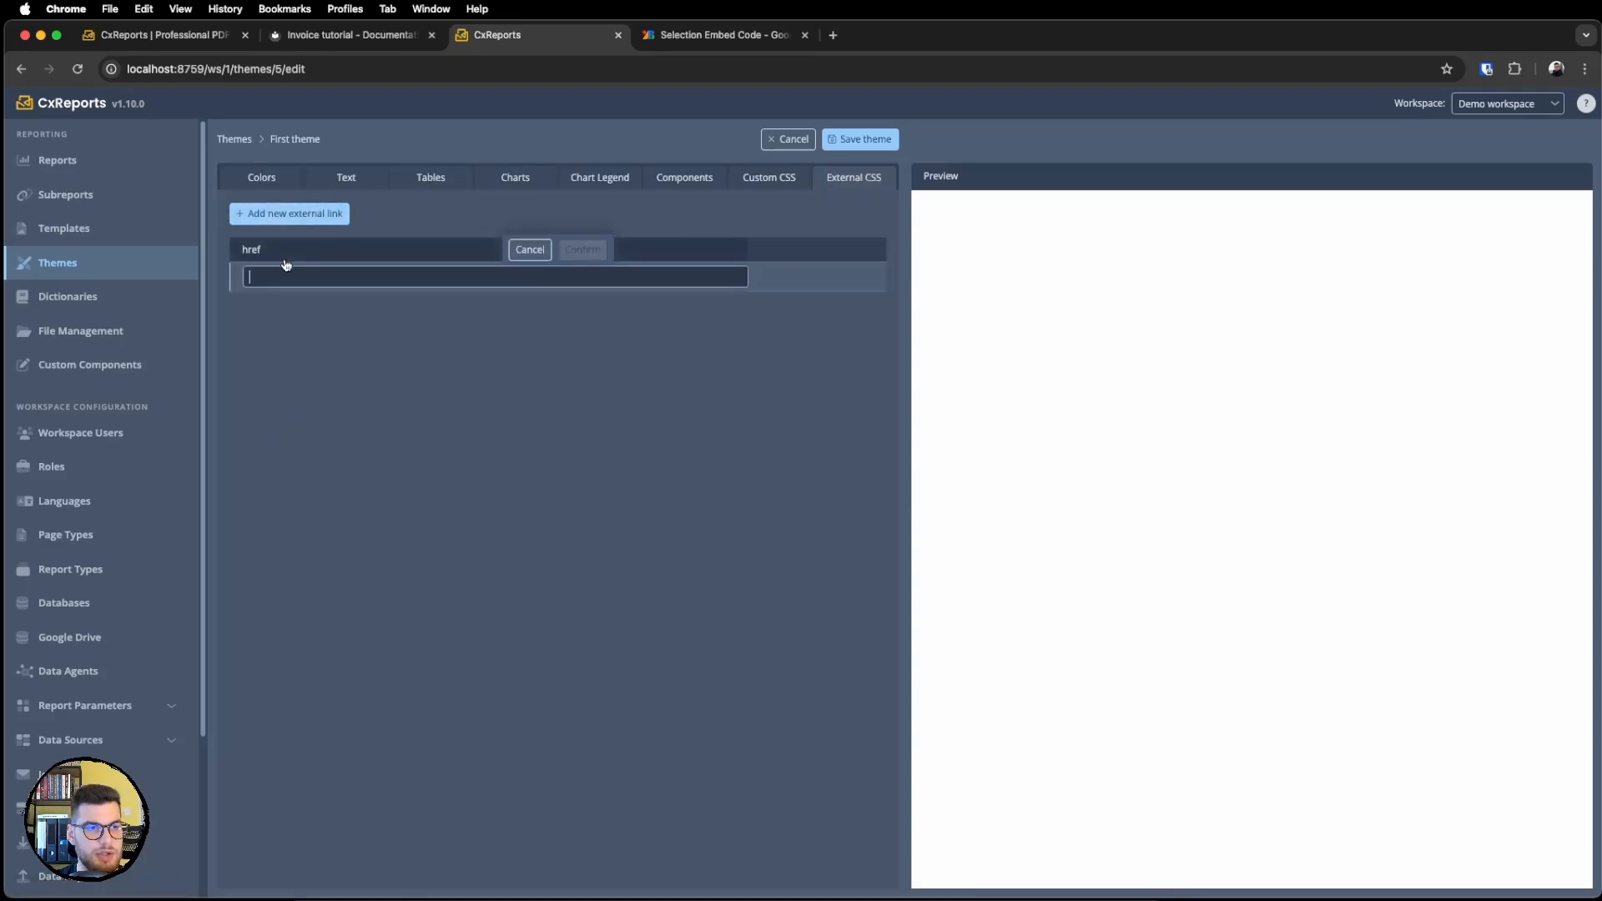
key("super+v")
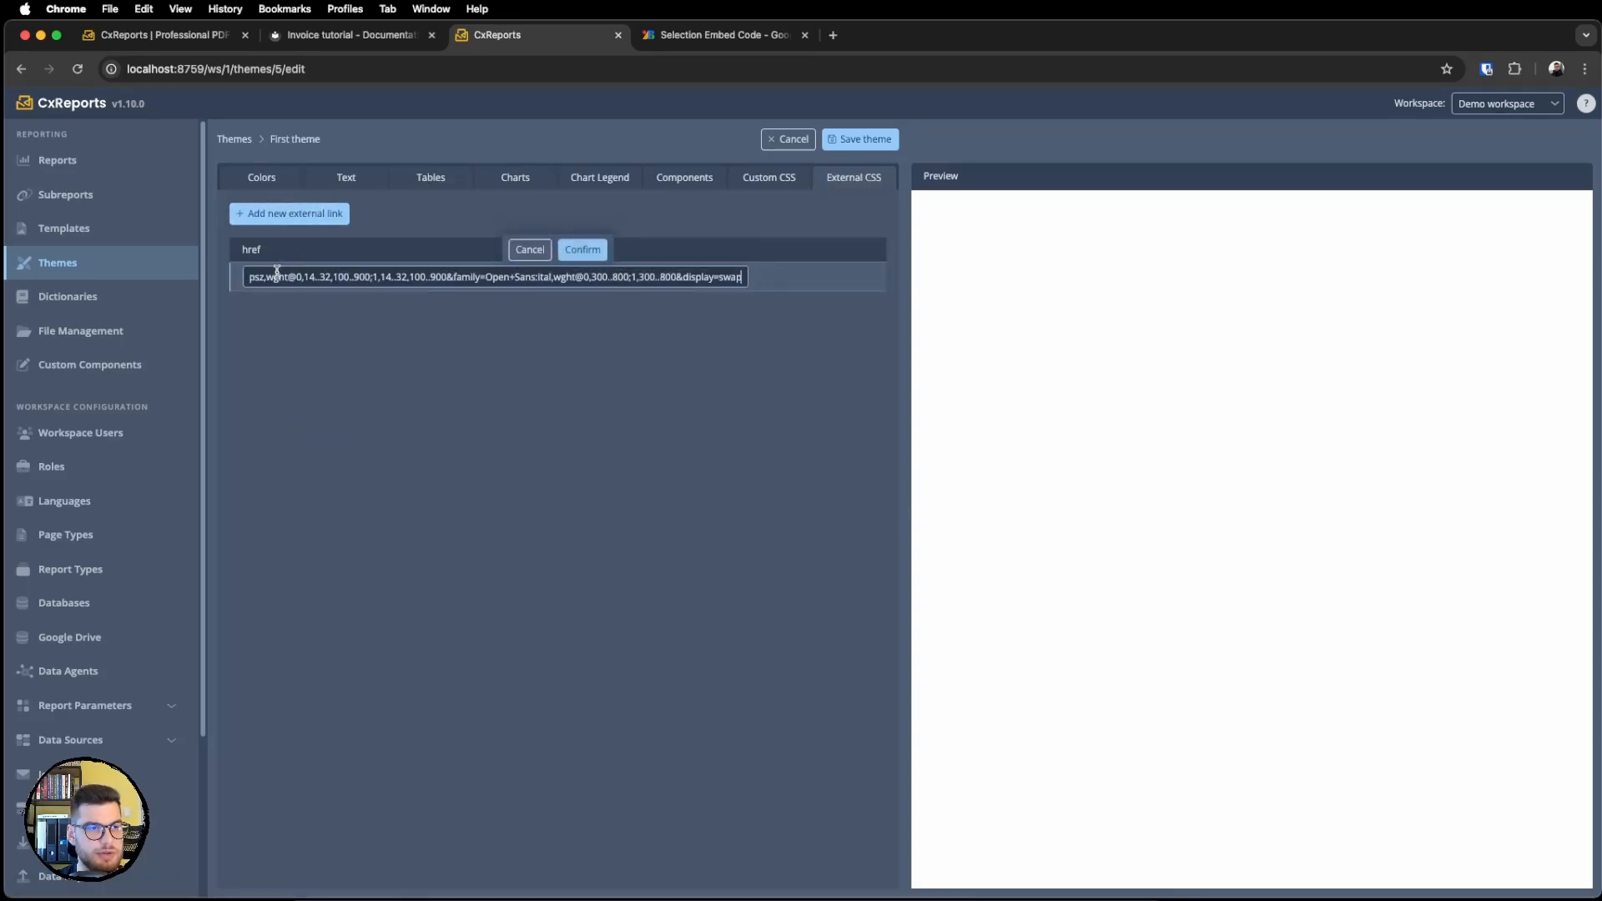
left_click(583, 250)
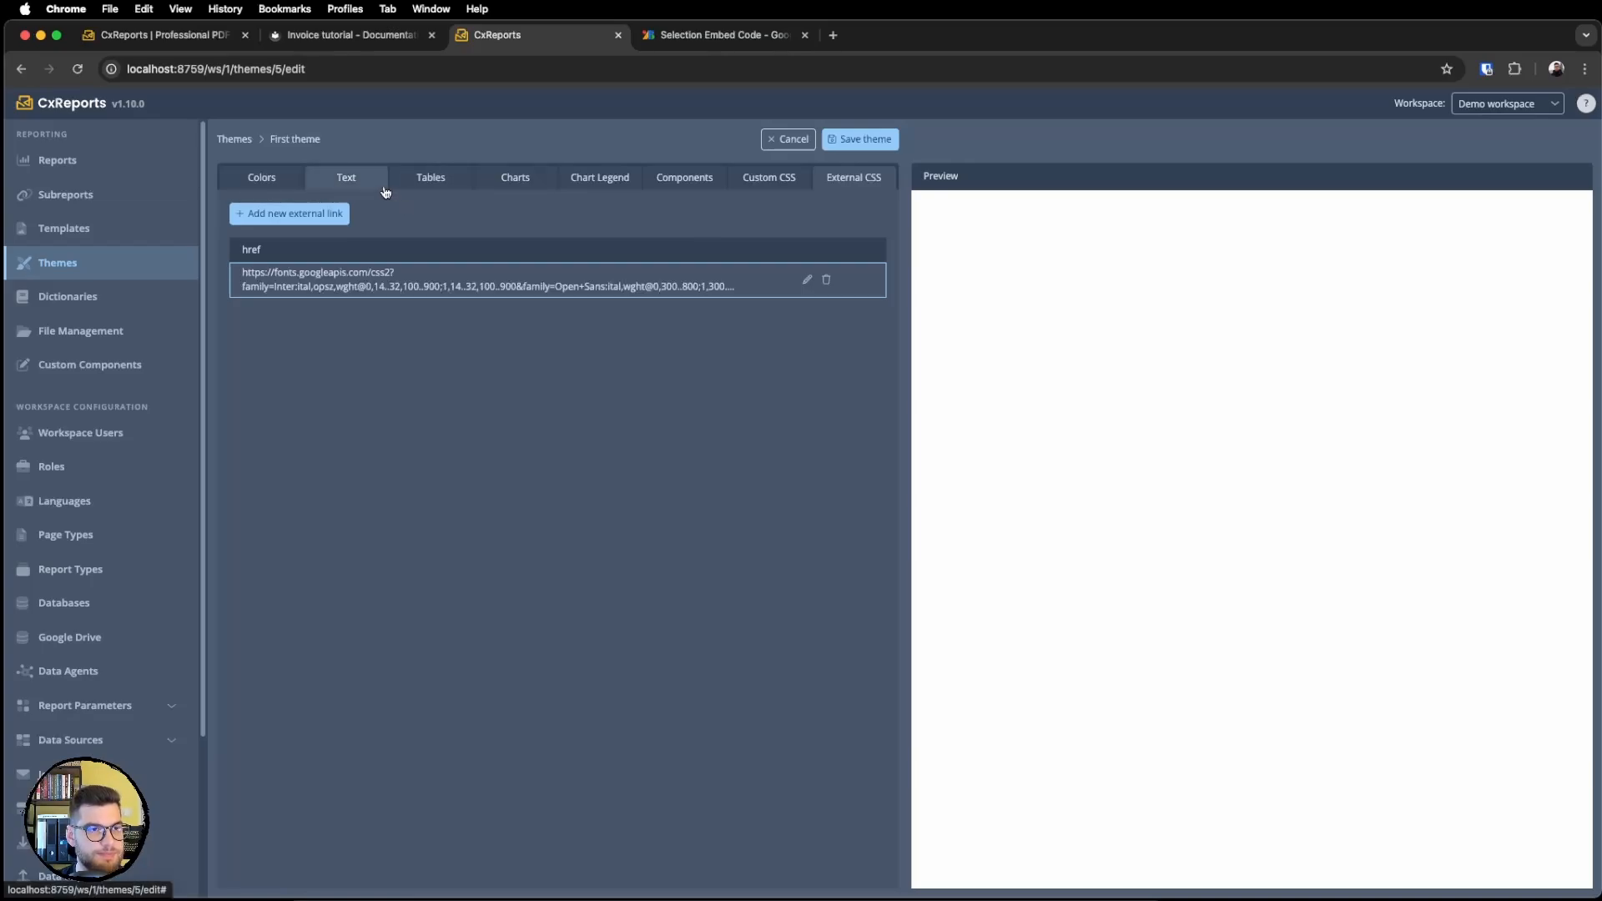
Check the invoice tutorial's theme section for the text and table settings, and return to the CxReports theme's text styles.
key("ctrl+shift+Tab")
scroll(624, 447, "down", 1)
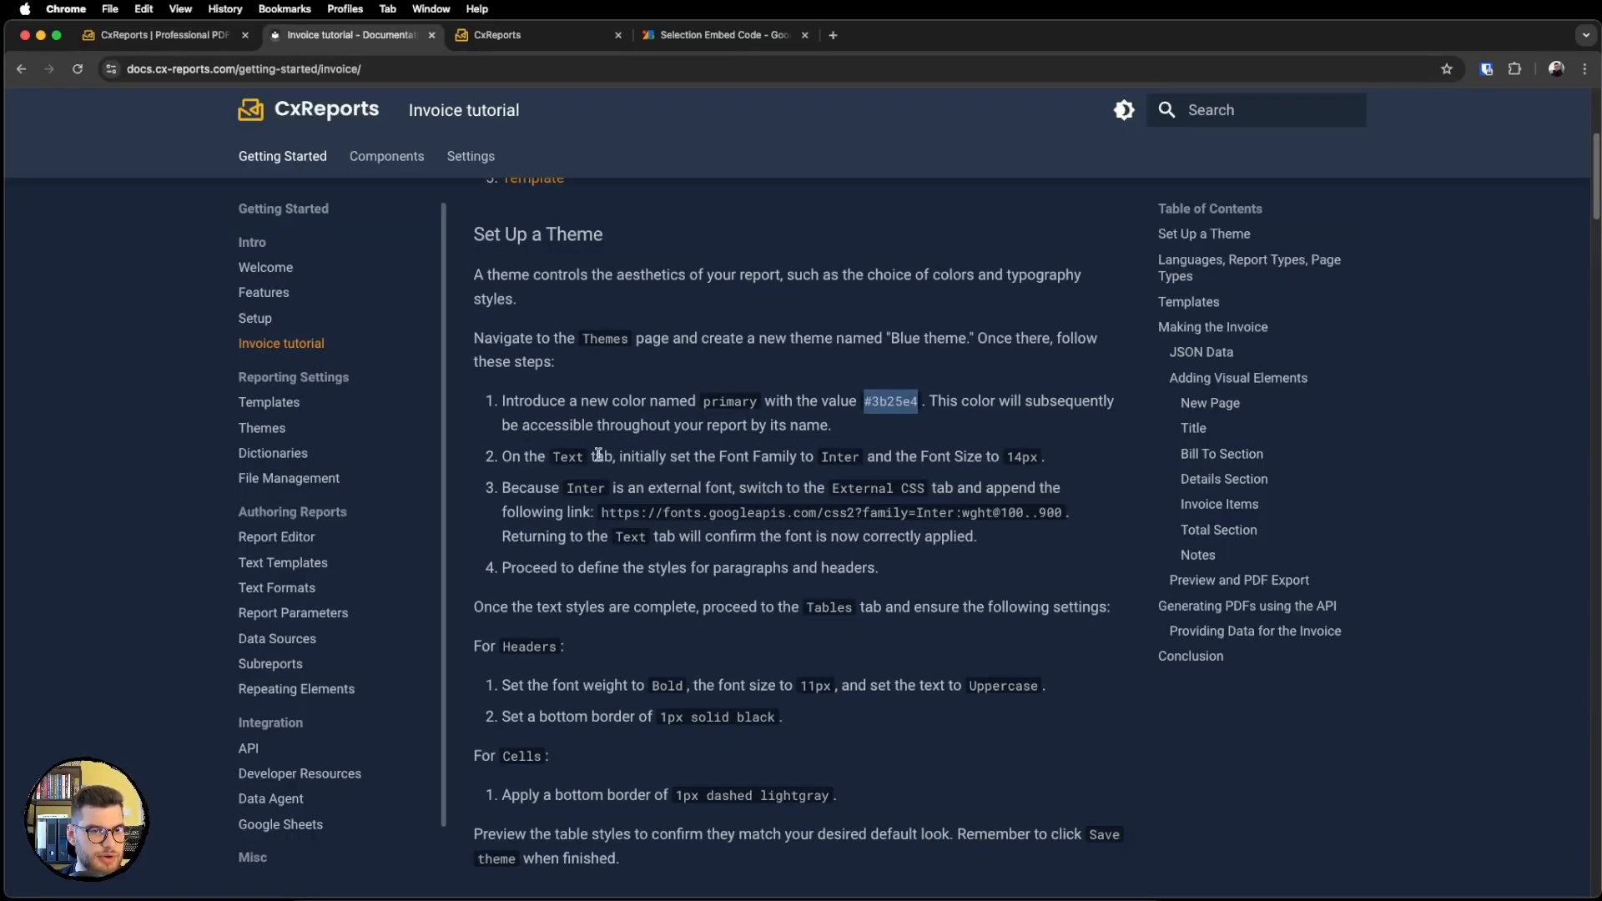
scroll(597, 454, "down", 2)
scroll(583, 593, "down", 5)
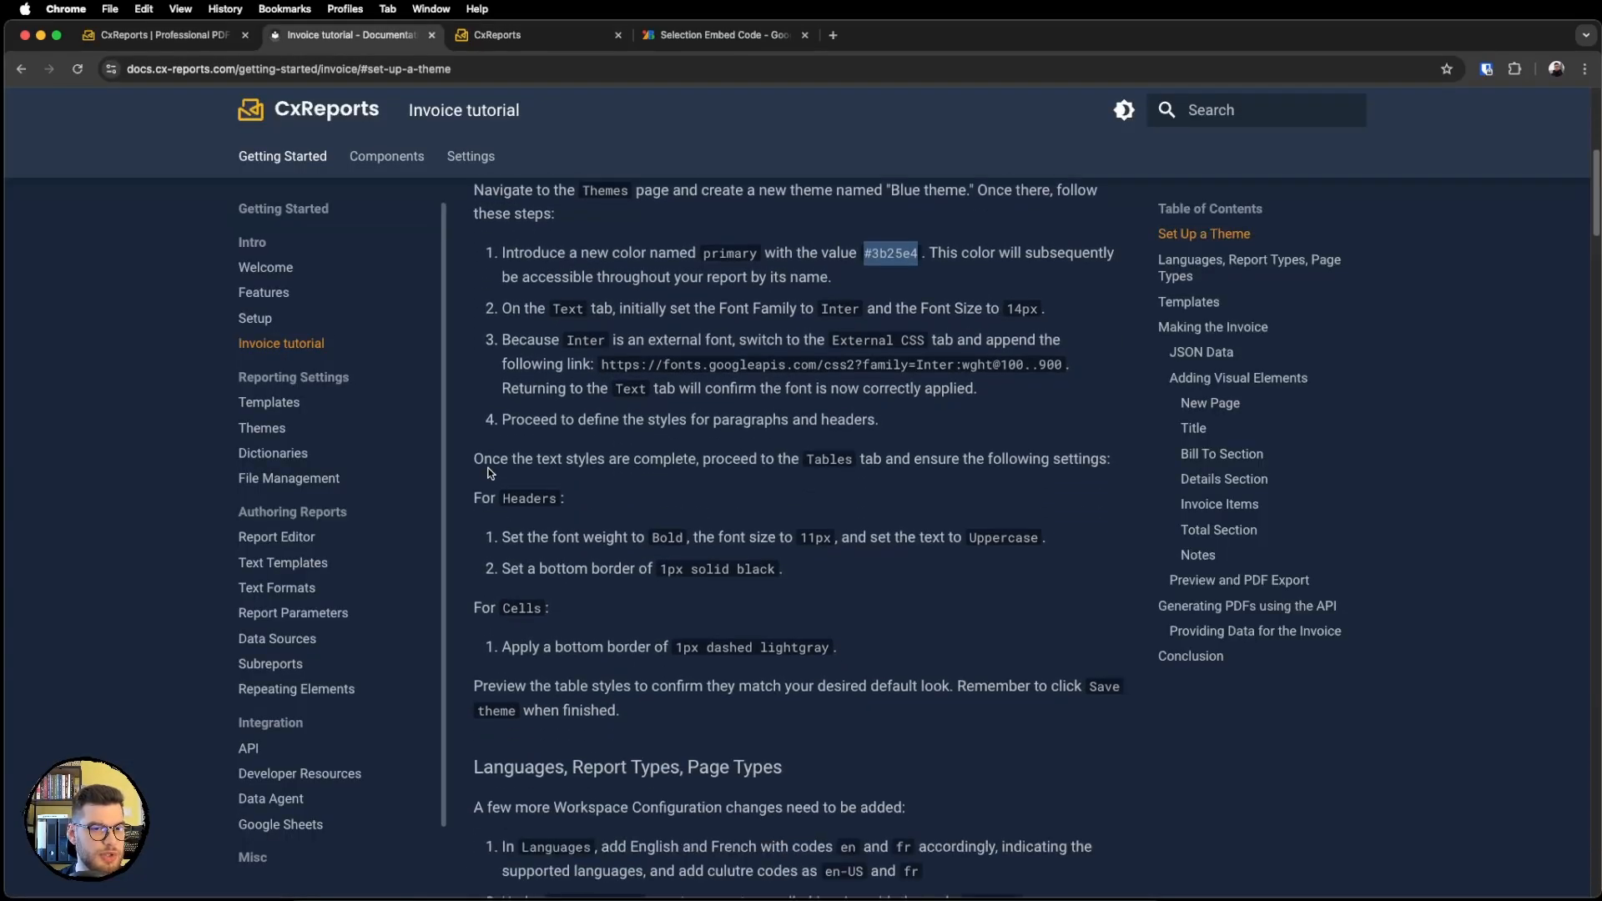
left_click(497, 34)
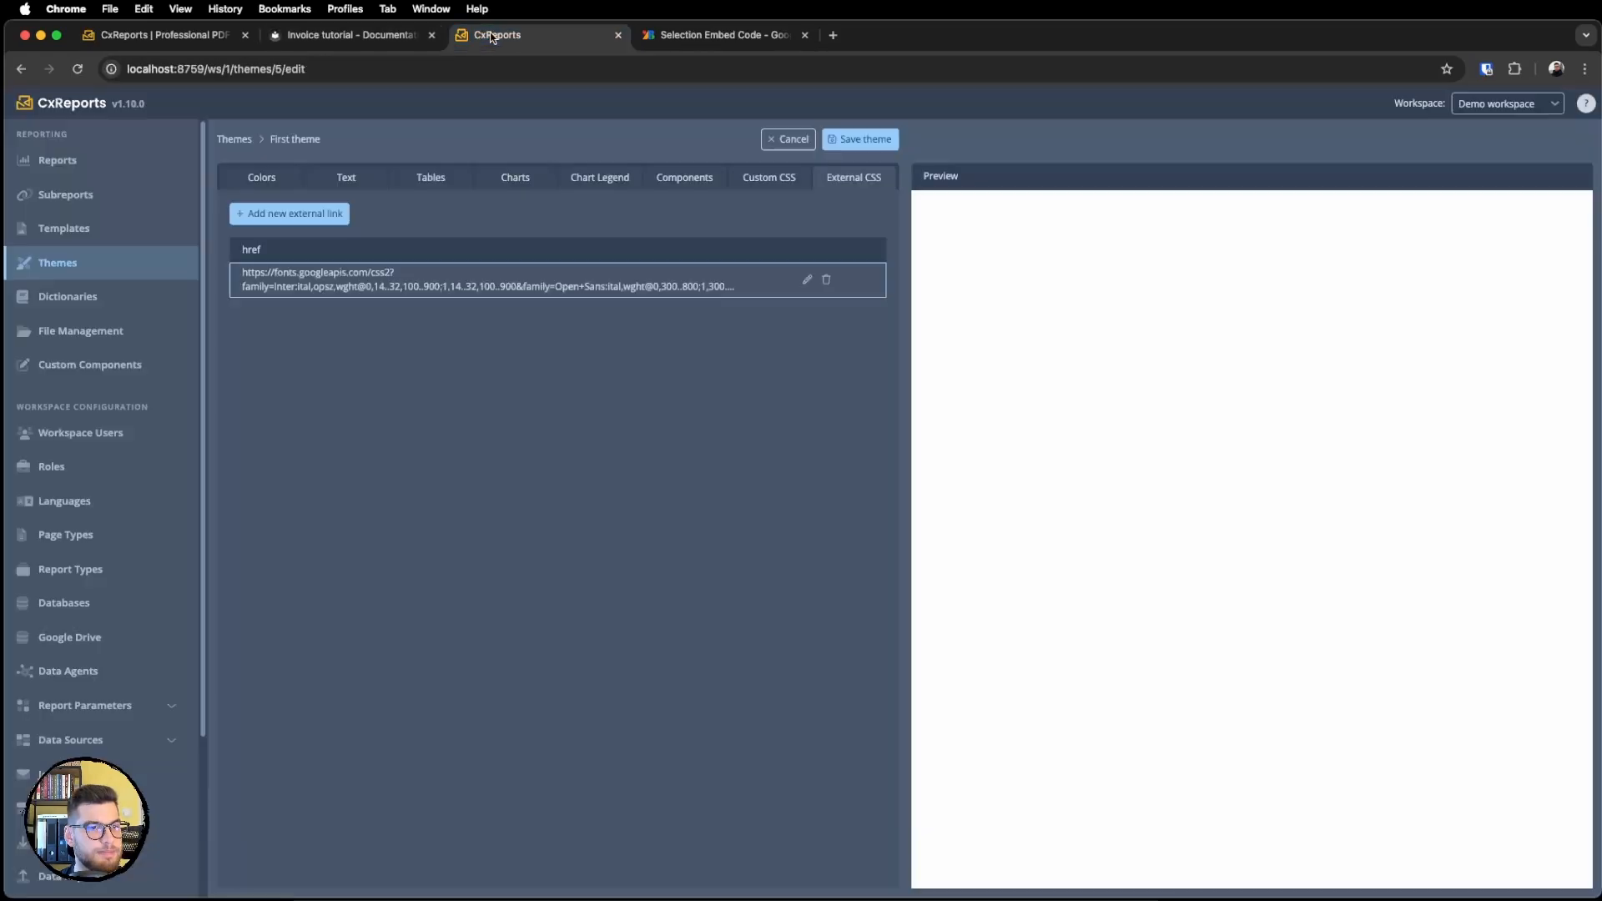
left_click(368, 180)
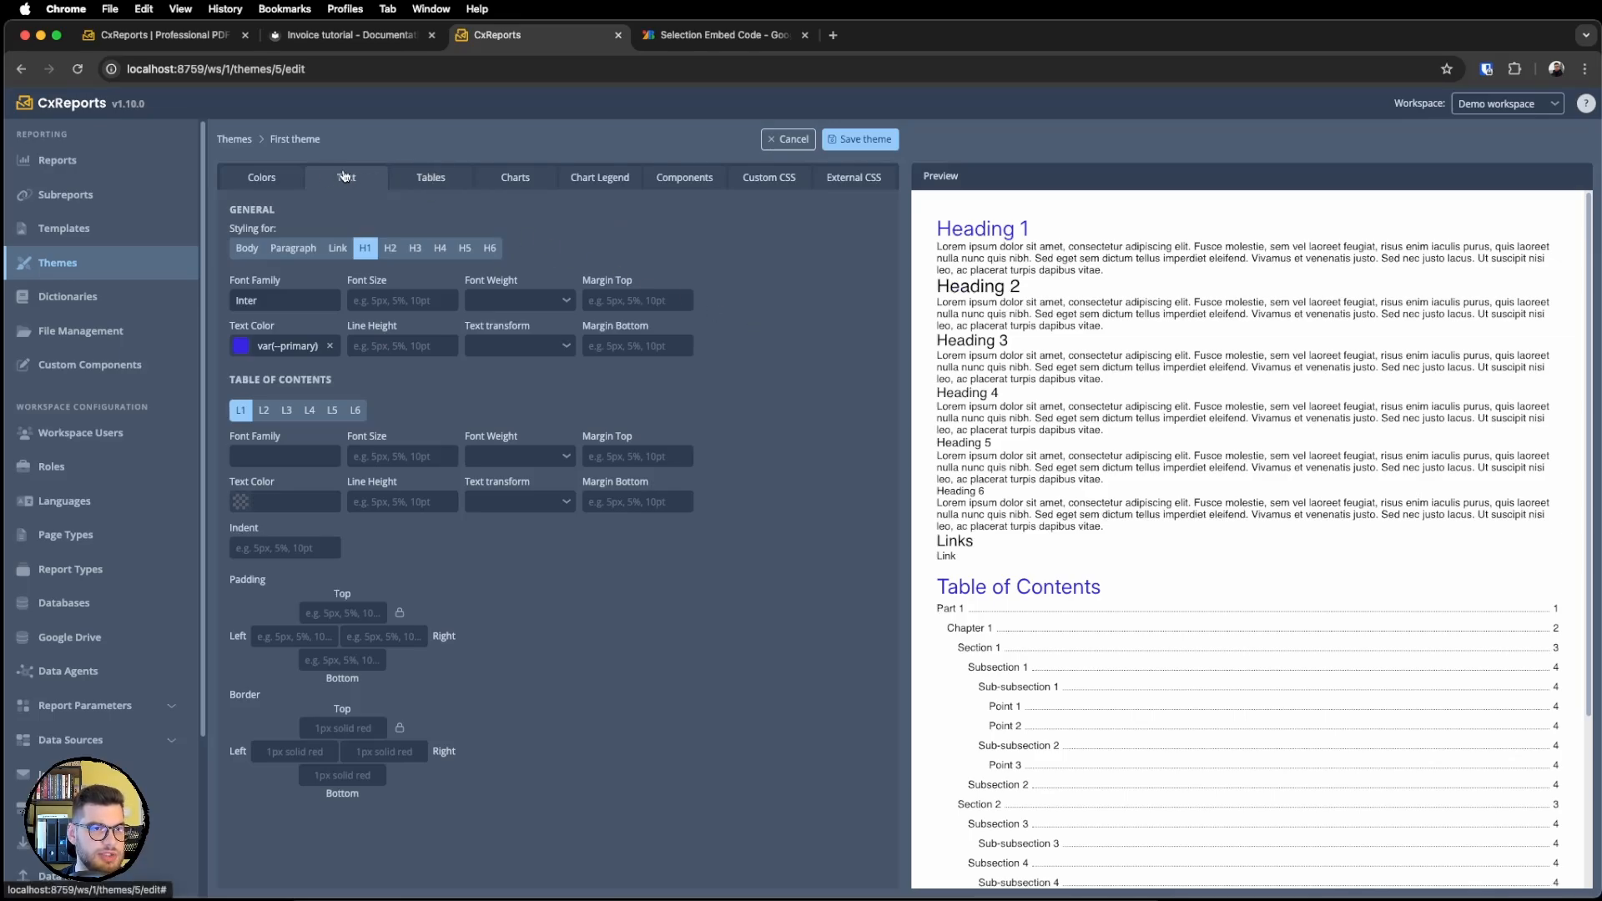
In the theme's table styling, set the header's bottom border to 1px solid black.
left_click(394, 190)
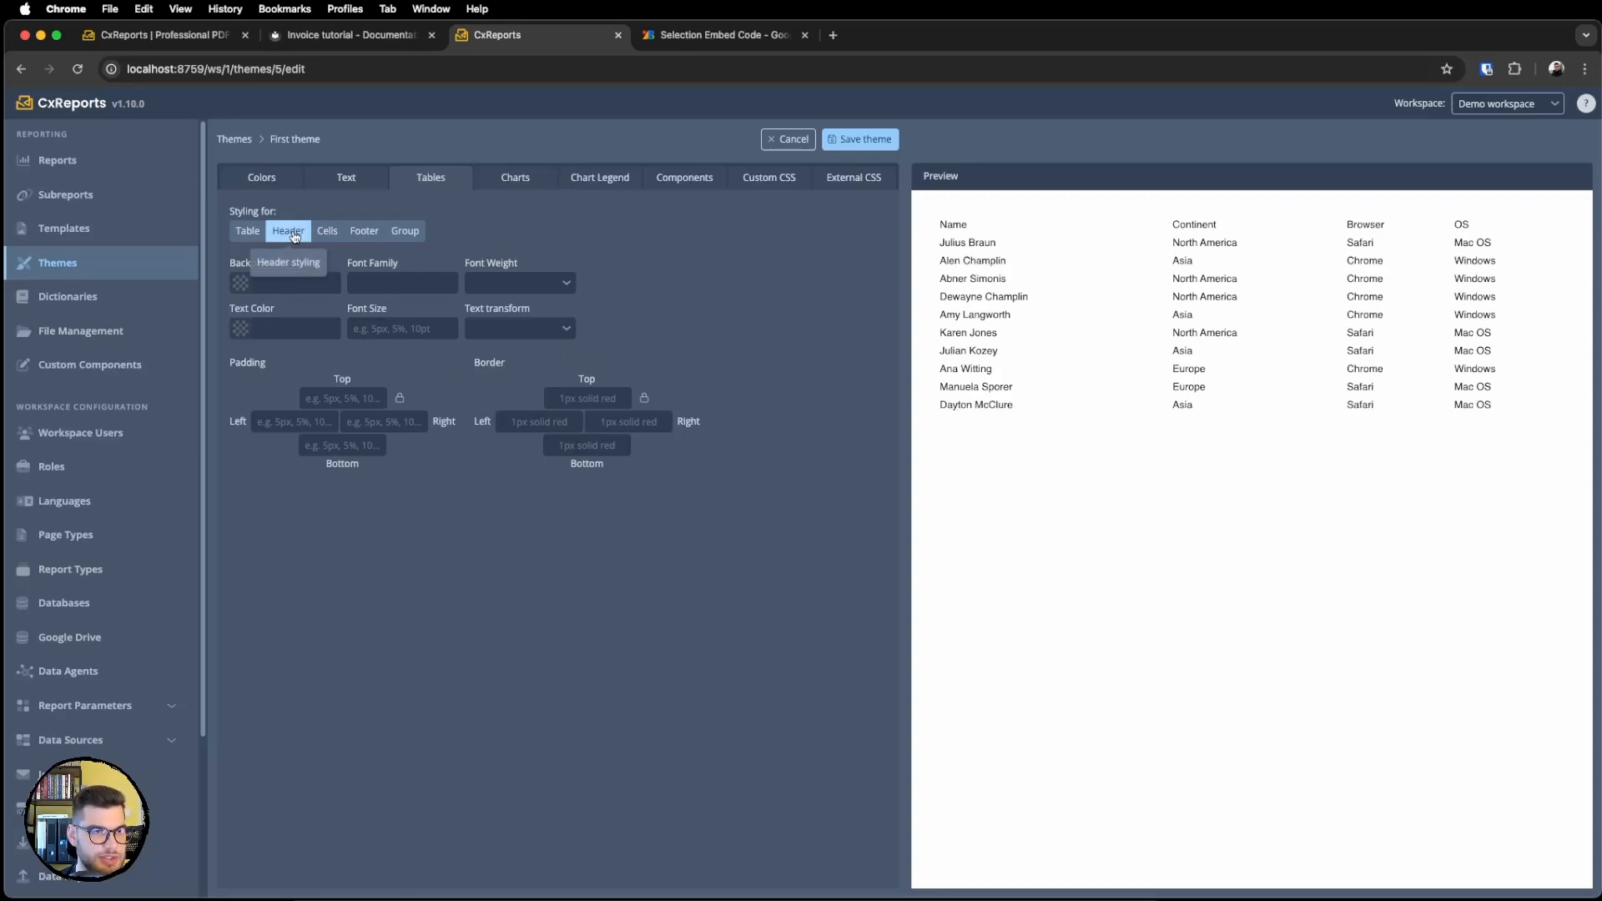
left_click(609, 443)
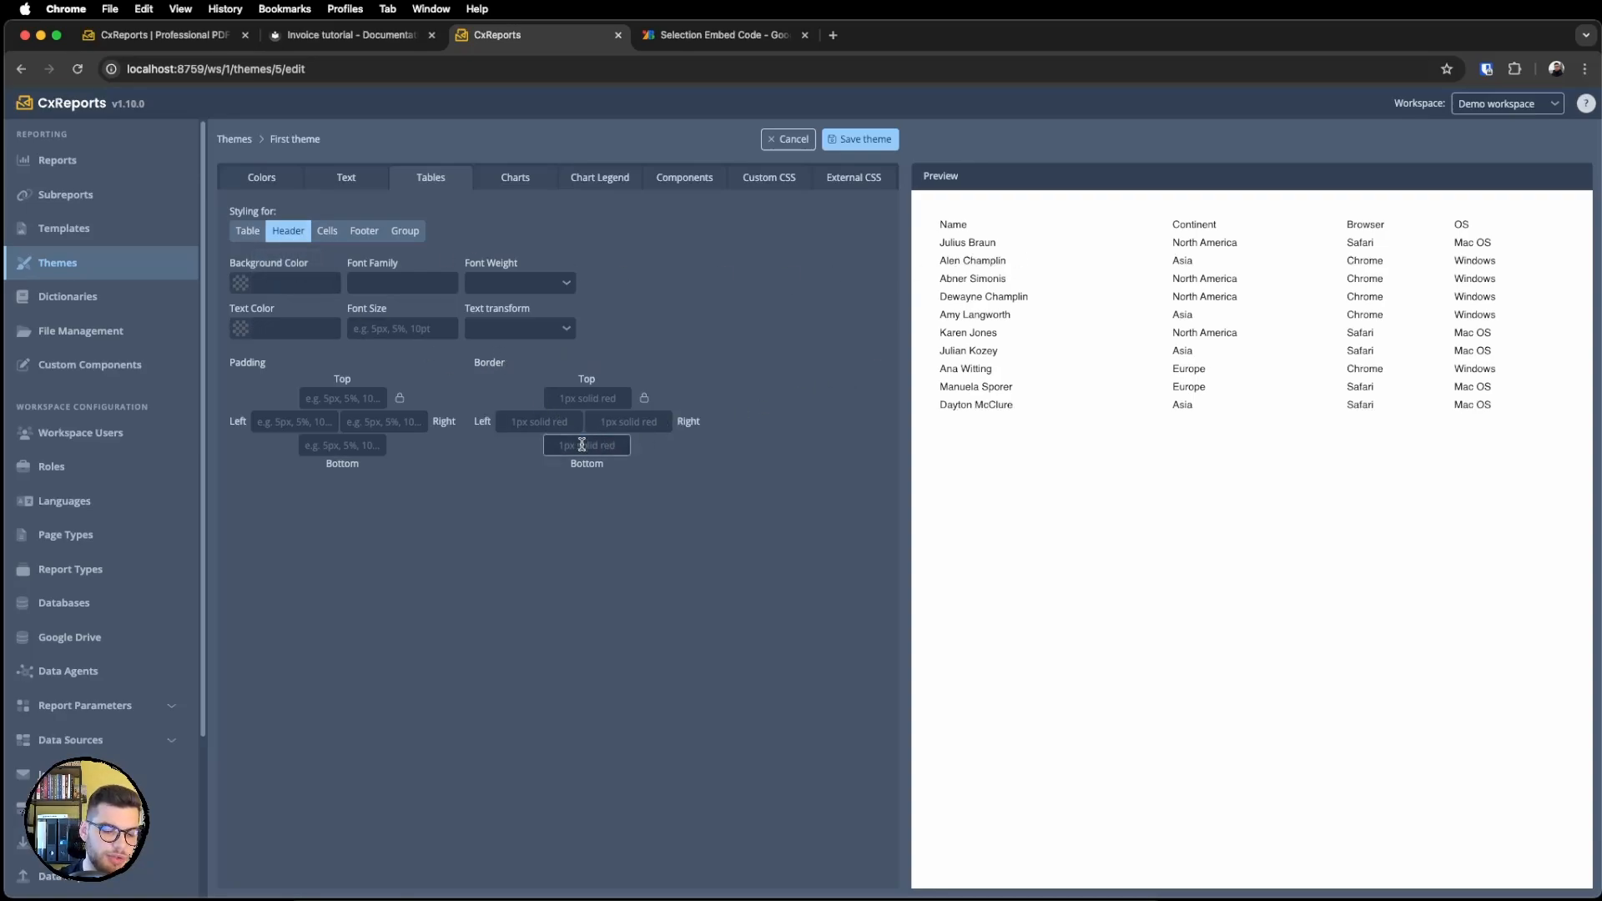
type("1px solid")
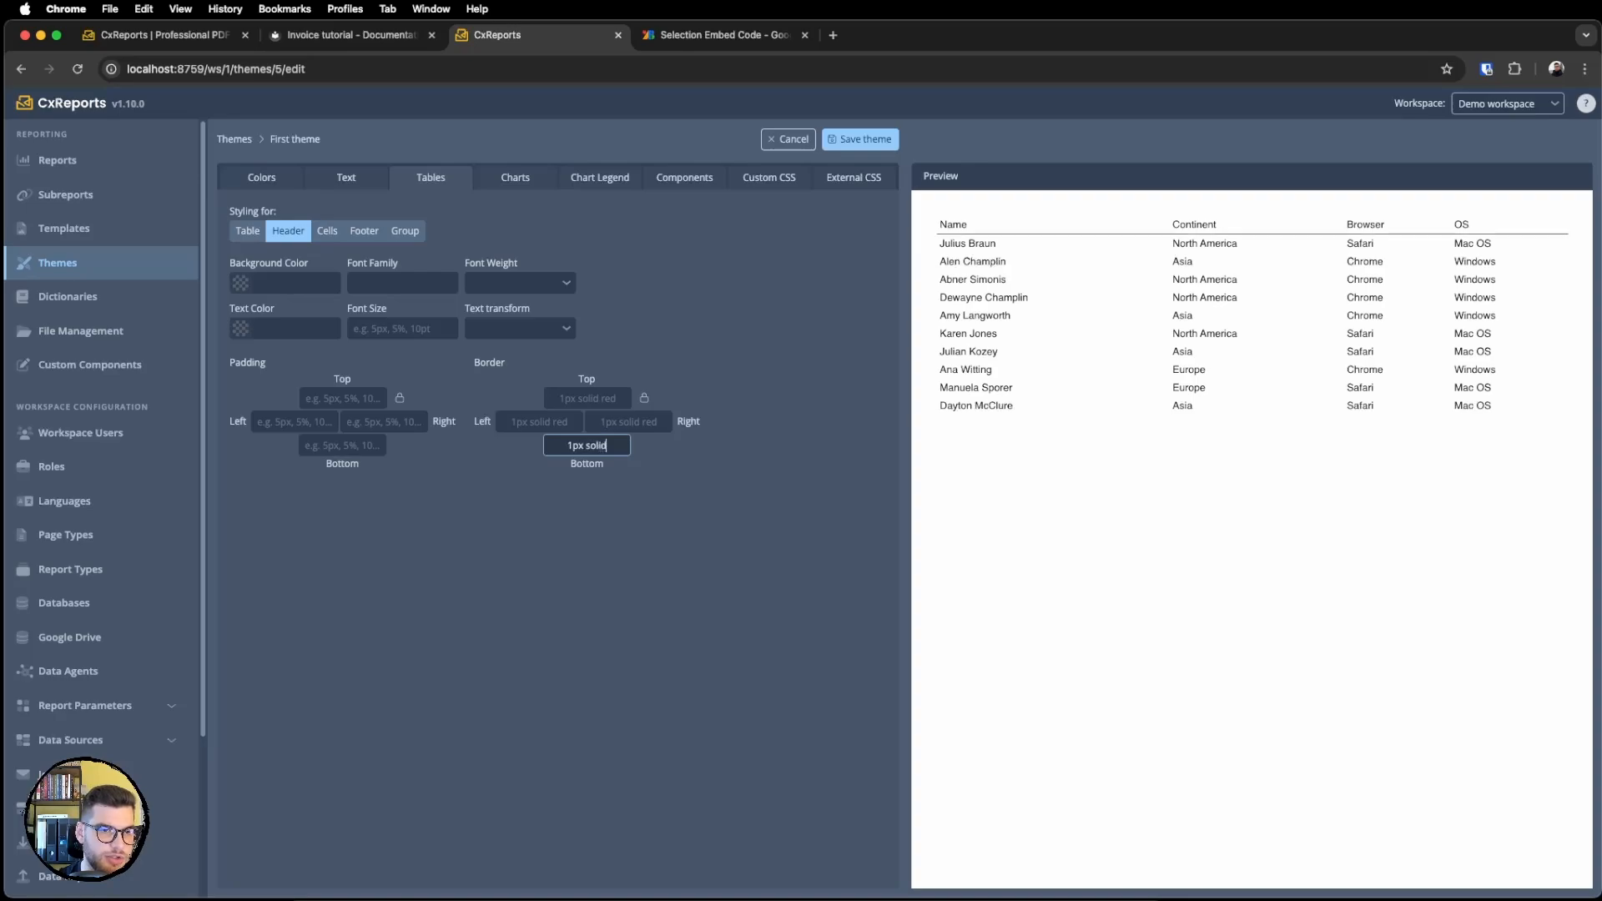
type(" balck")
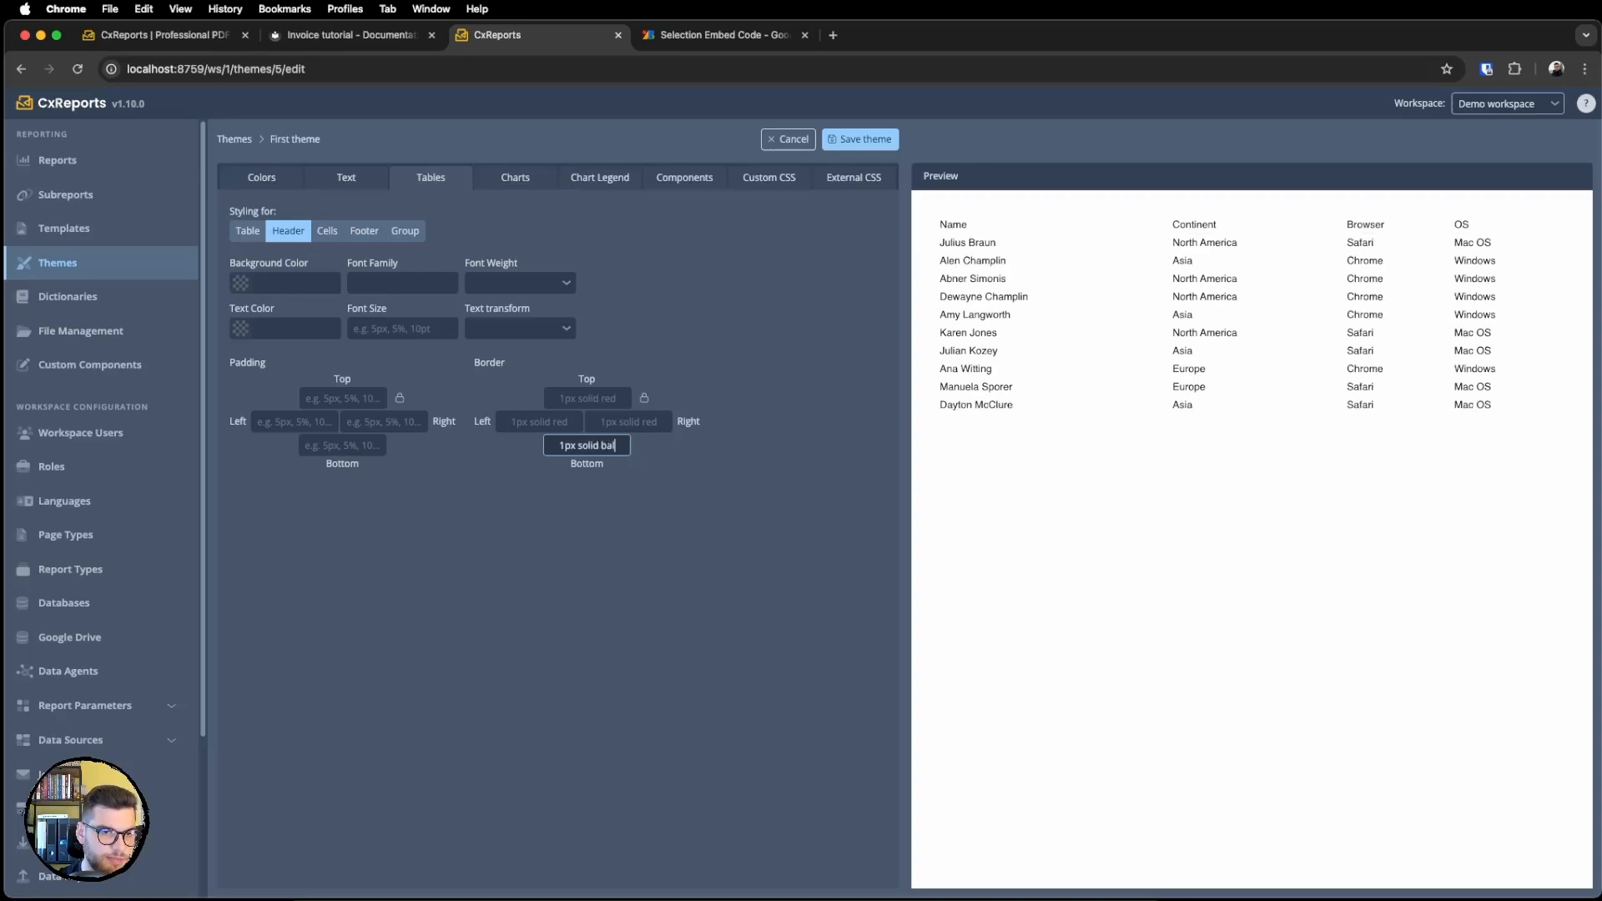
double_click(618, 446)
type("black")
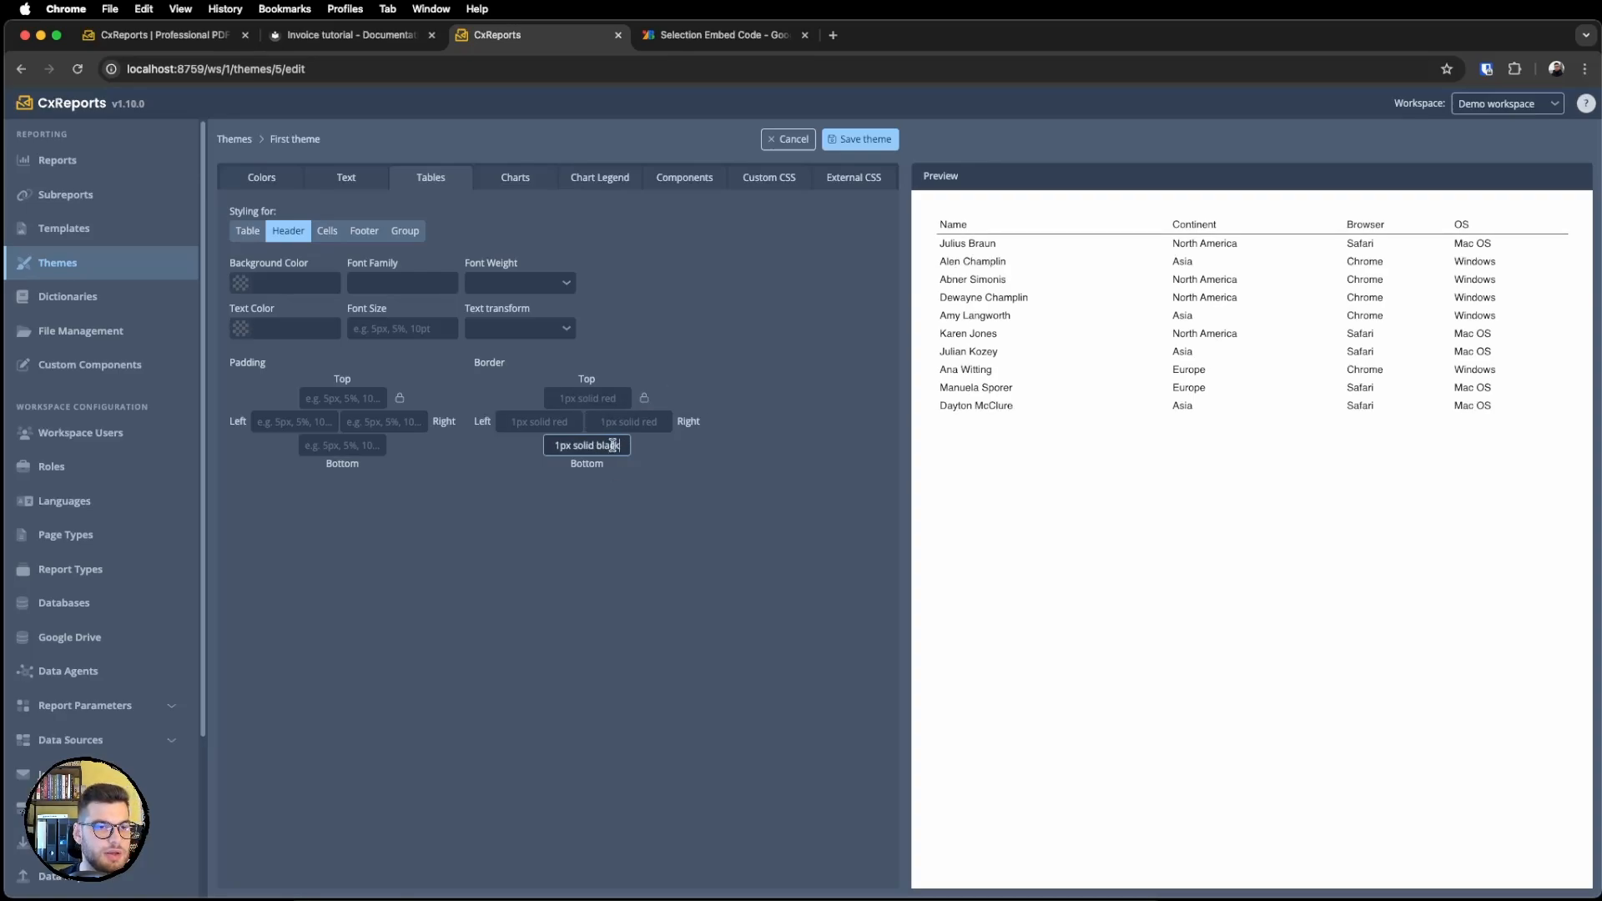
Move the table header's bottom border value to the top border and apply 1px solid black to all four sides.
key("super+a")
key("BackSpace")
left_click(610, 399)
key("super+v")
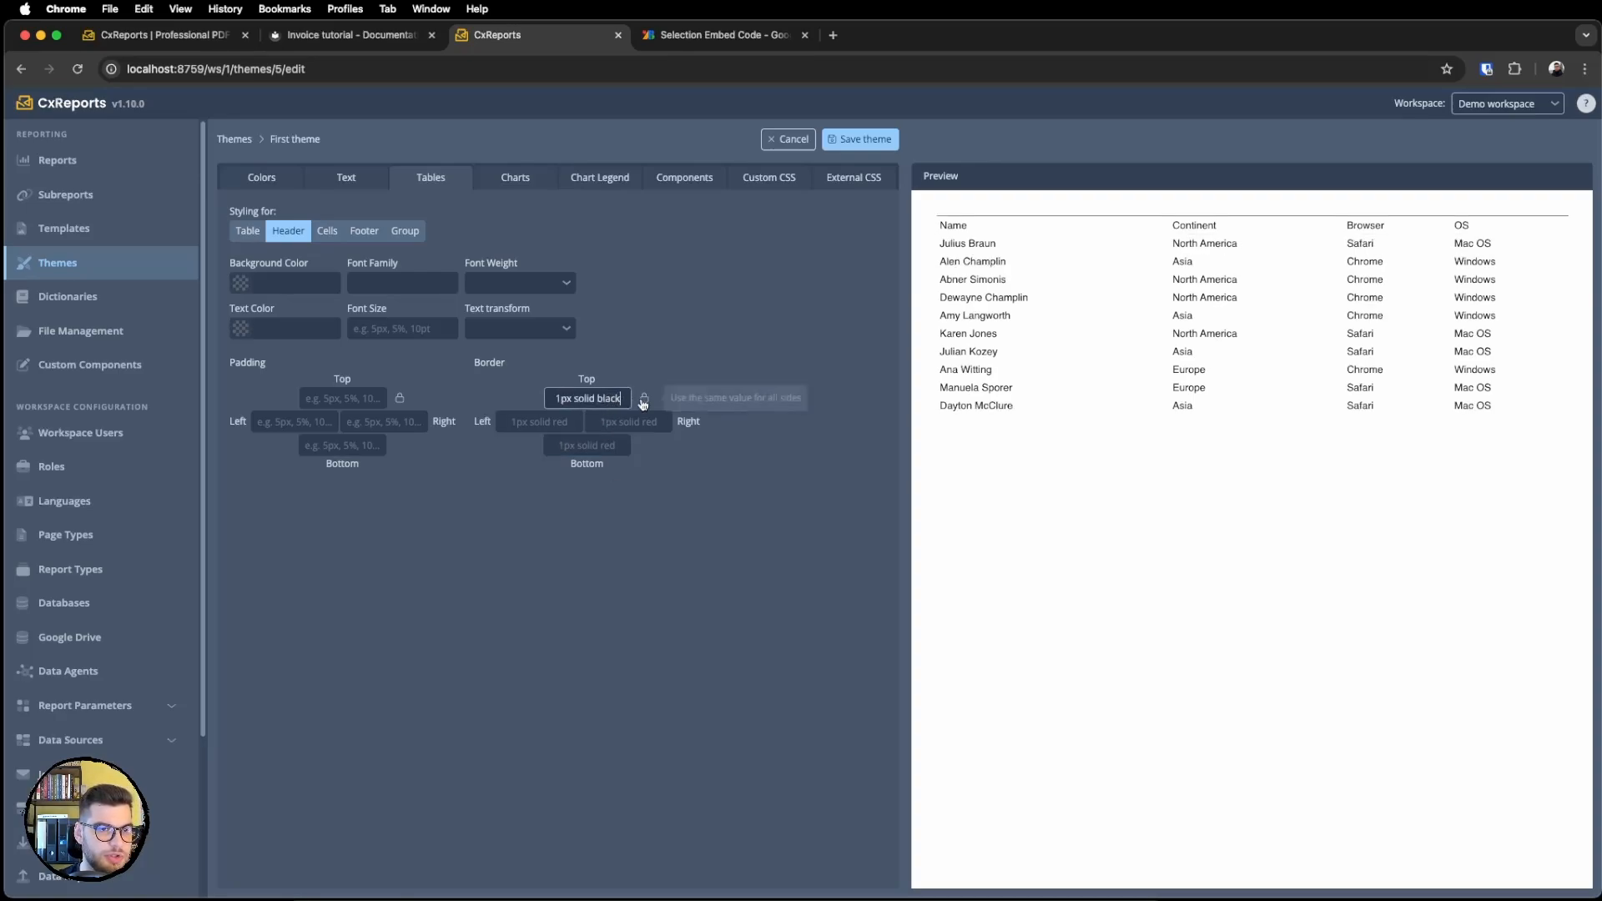
left_click(645, 400)
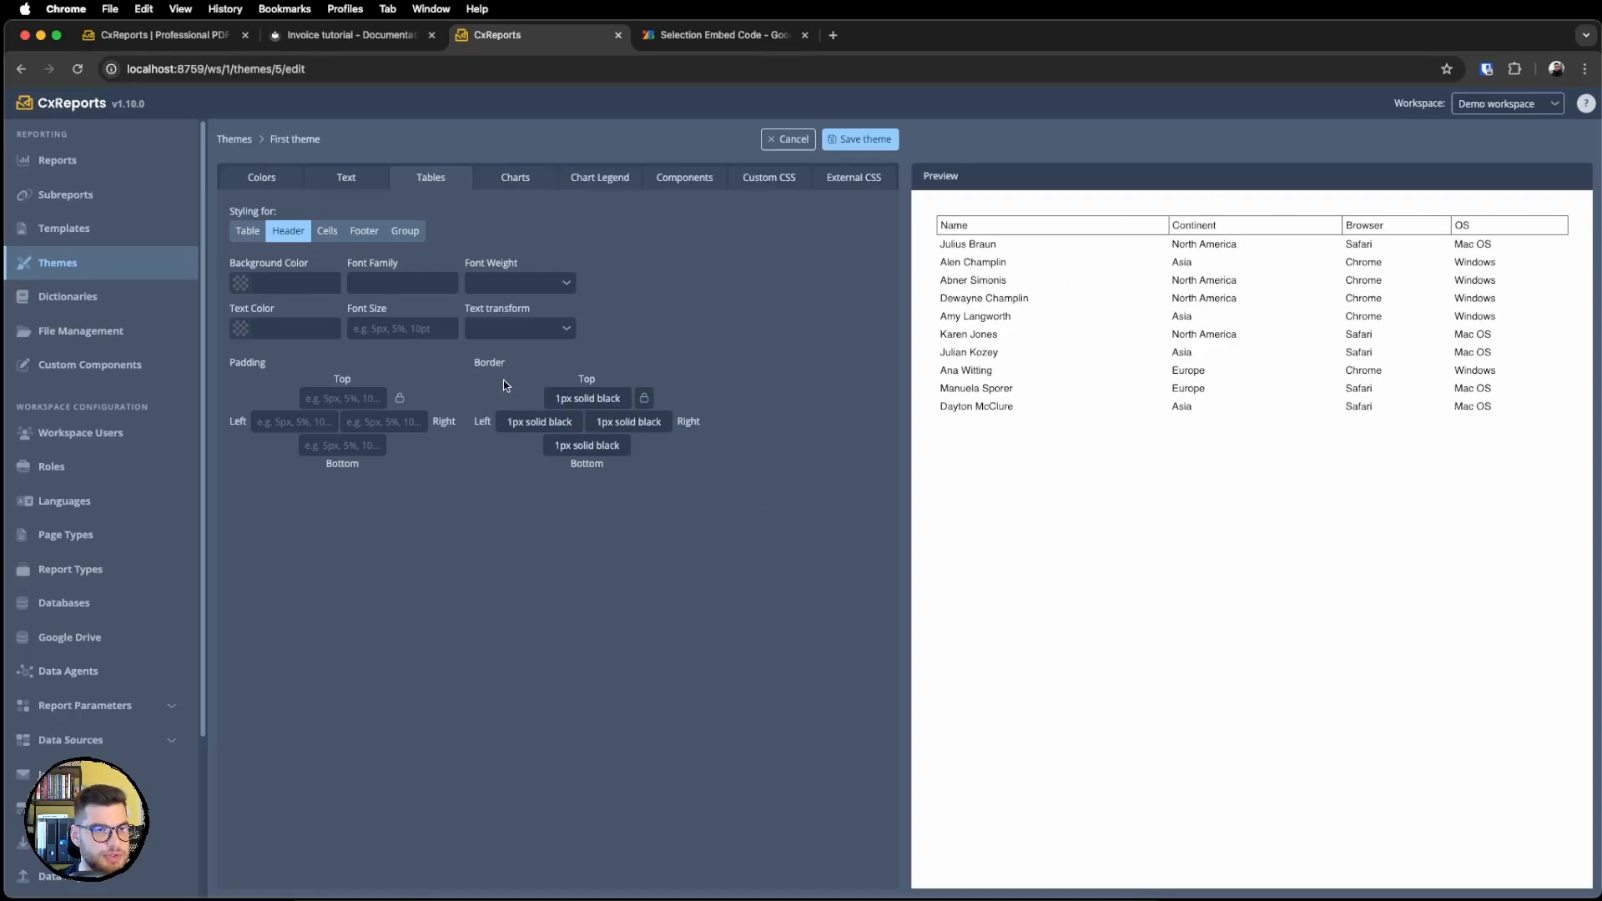
Set the bottom border of the table cells to 1px dashed lightgray.
left_click(332, 237)
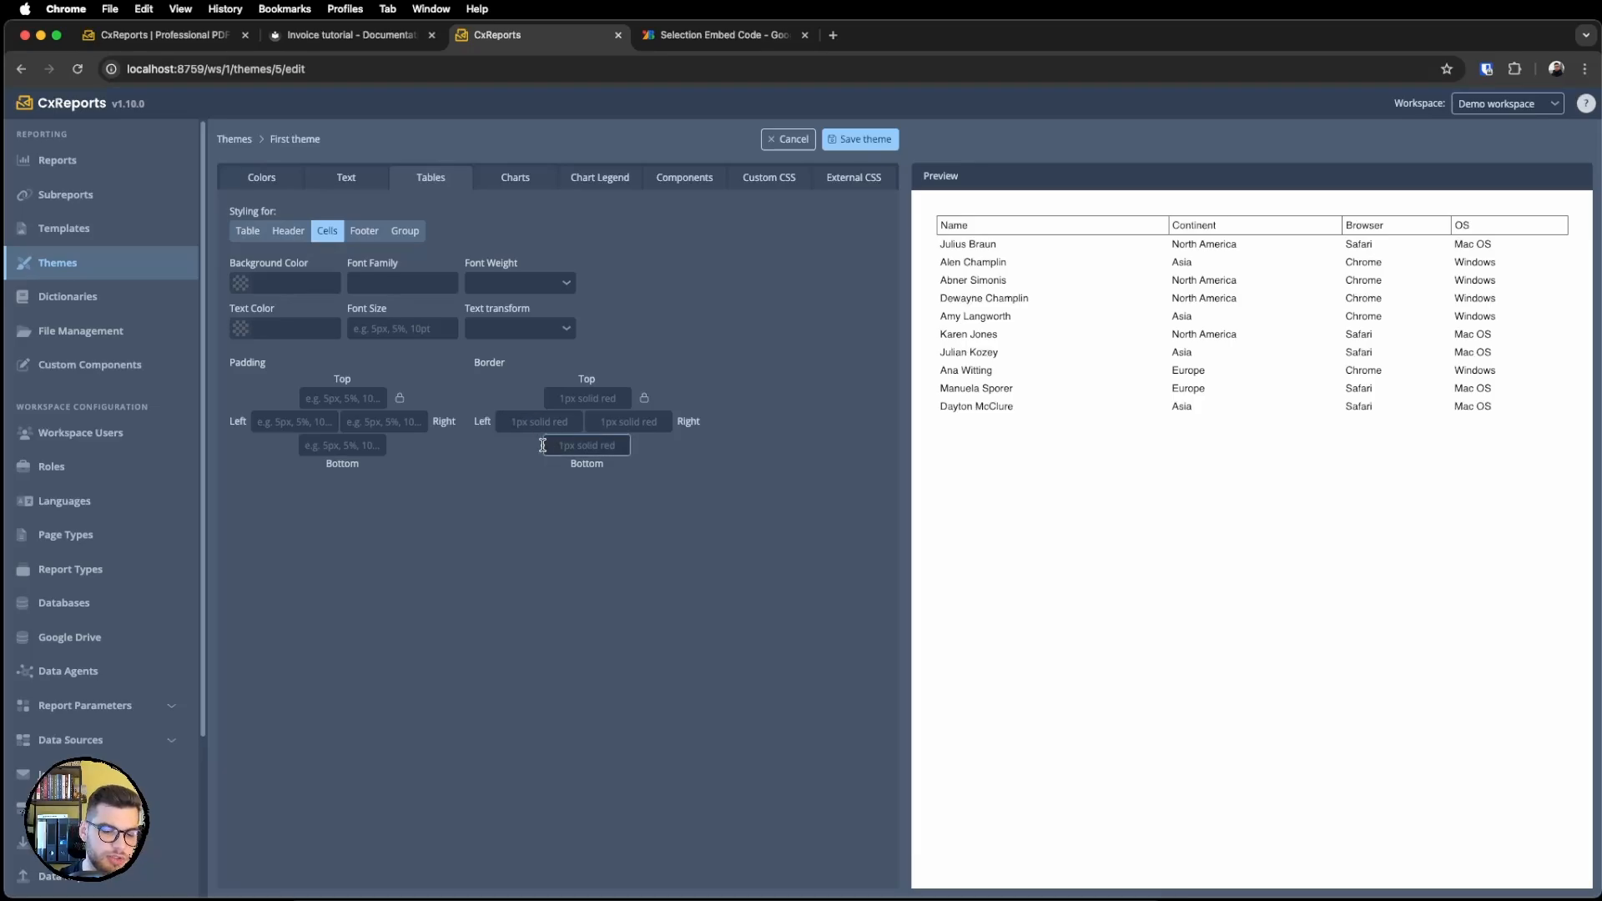
left_click(542, 445)
type("1px dashed")
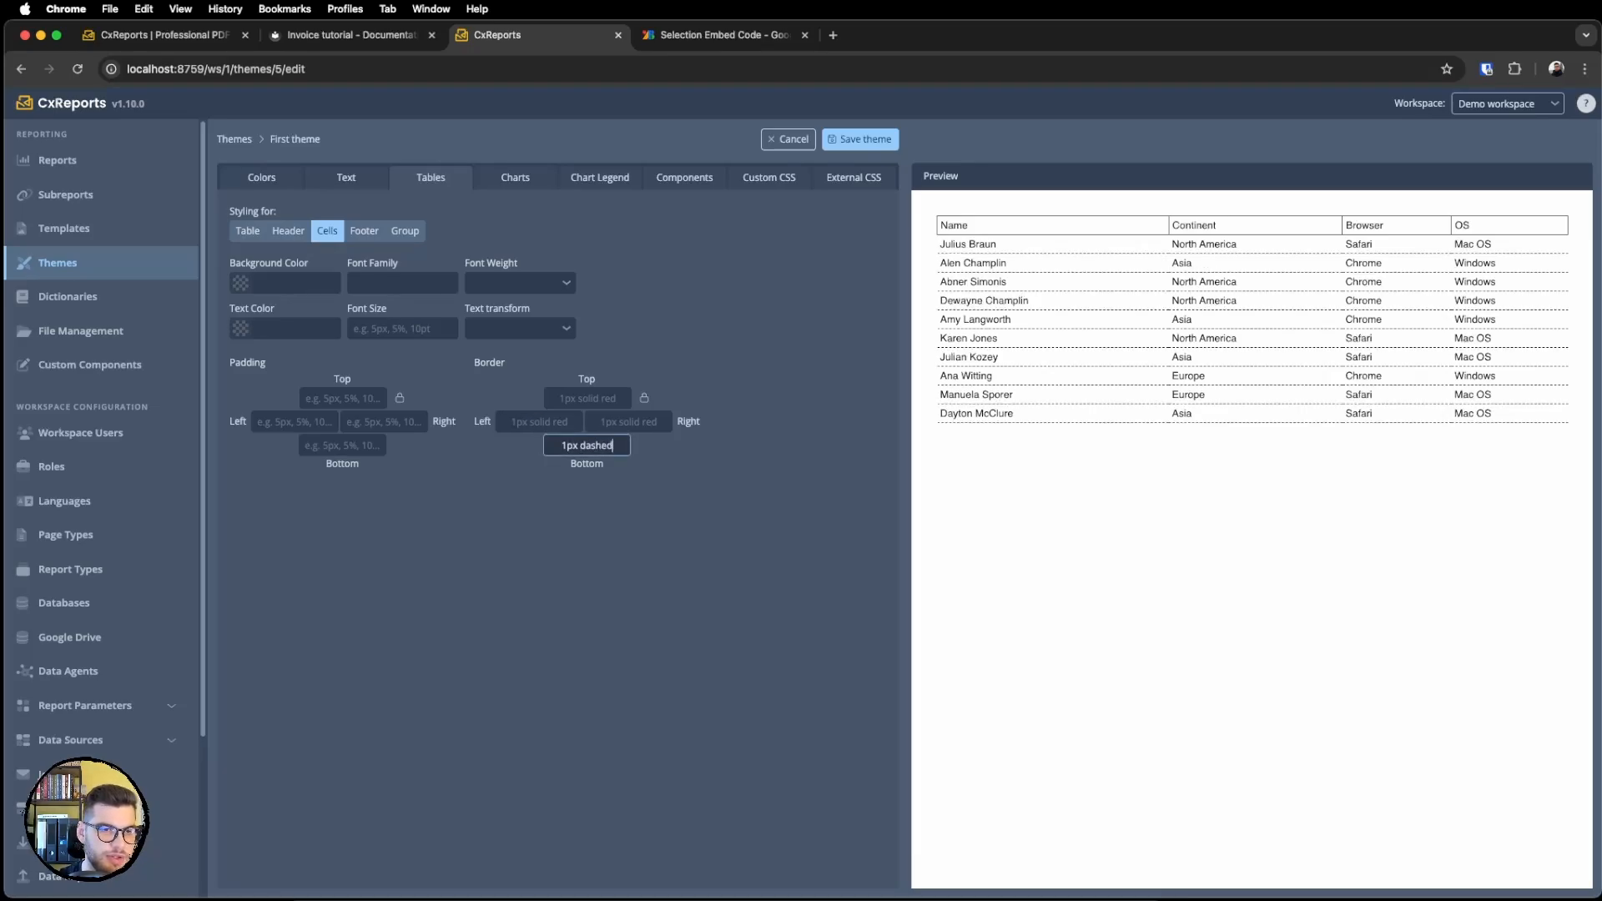
type(" lightg")
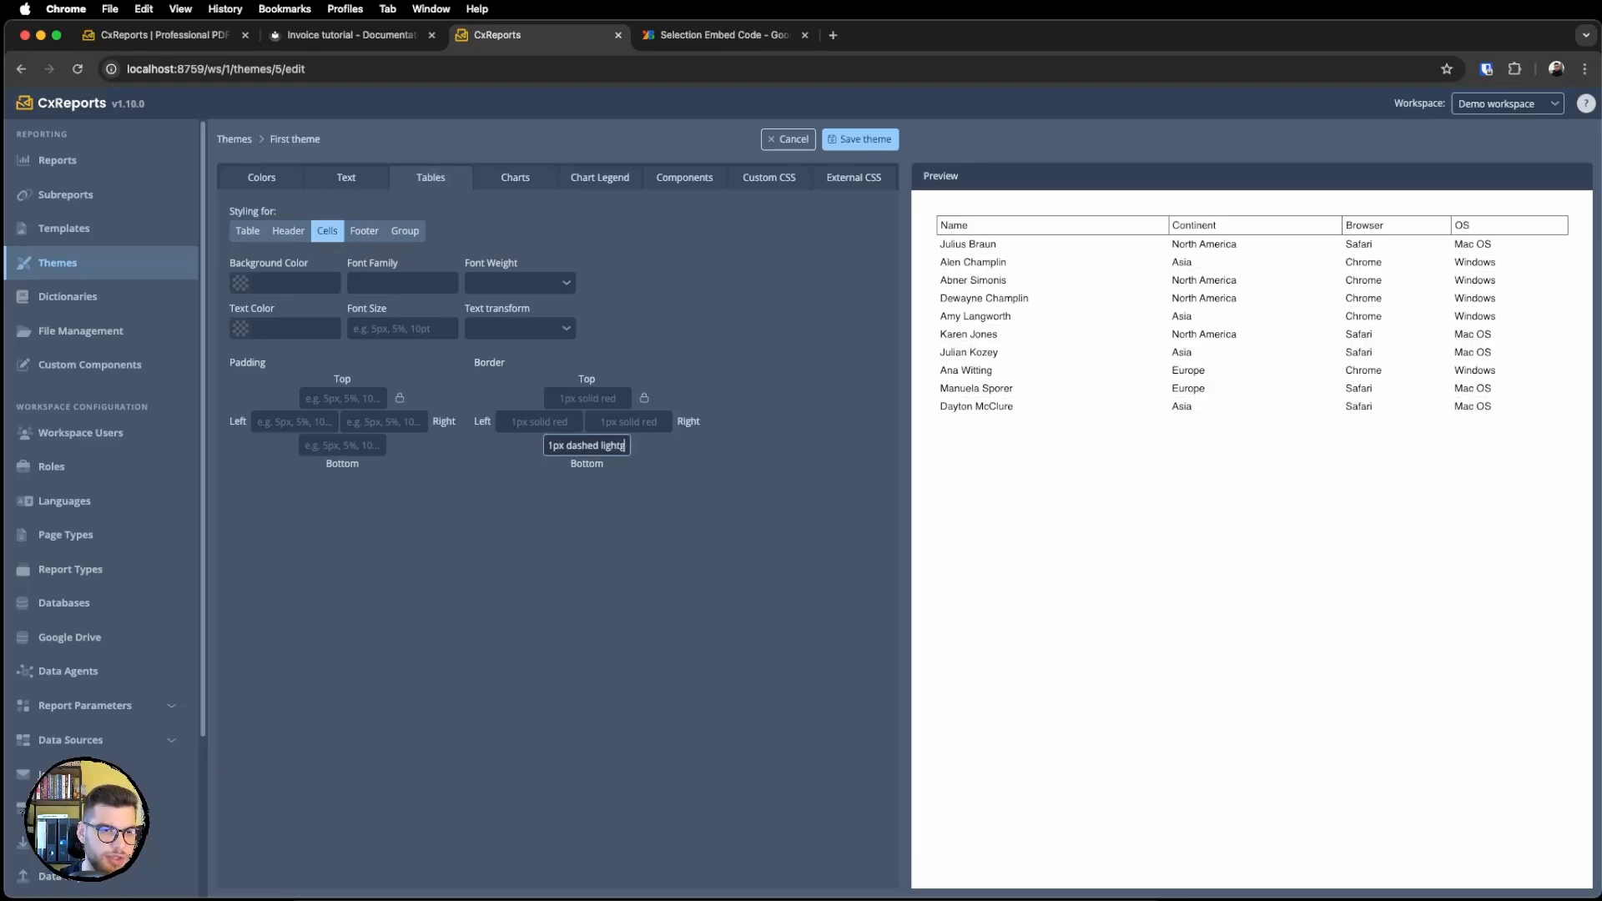
type("ray")
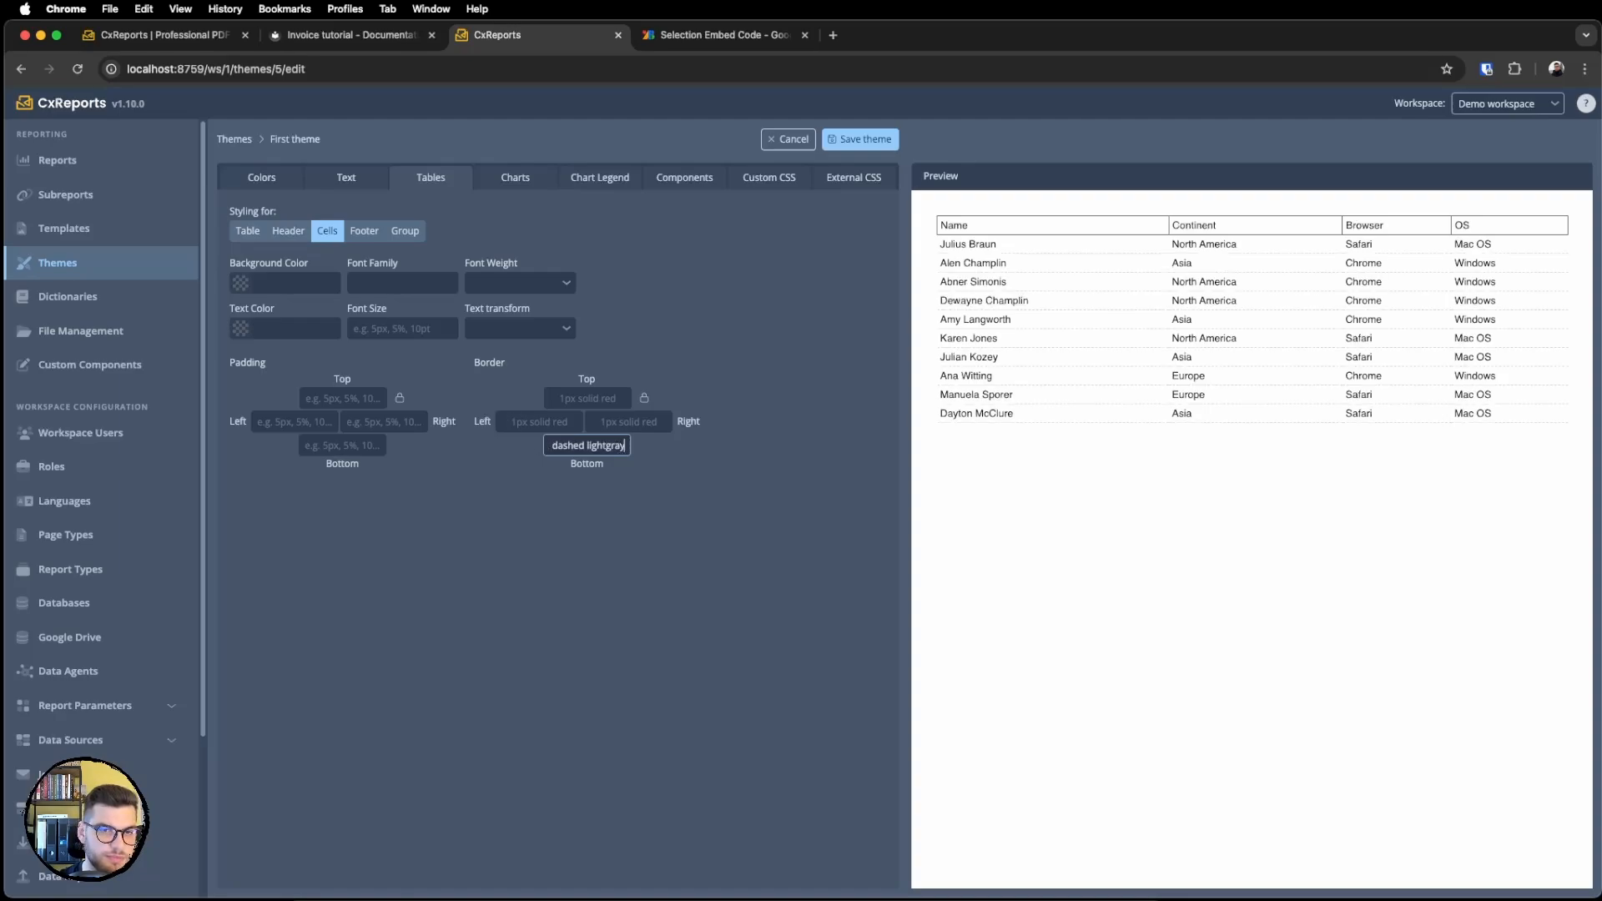
left_click(784, 515)
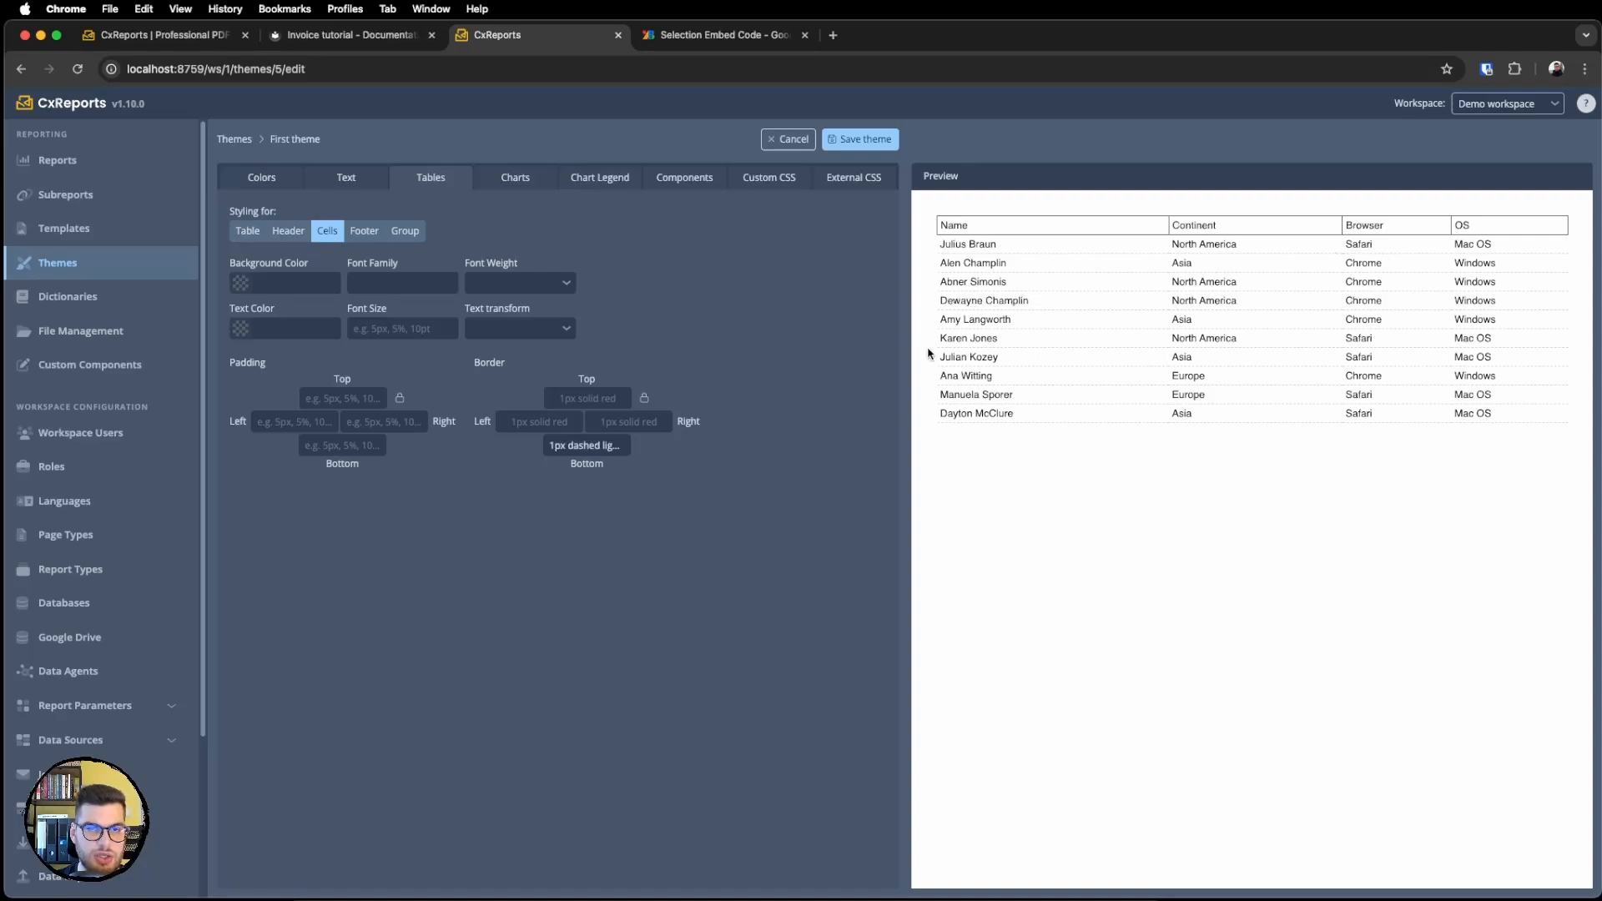
Set the table header's text transform to UPPERCASE and its font weight to SemiBold.
left_click(287, 231)
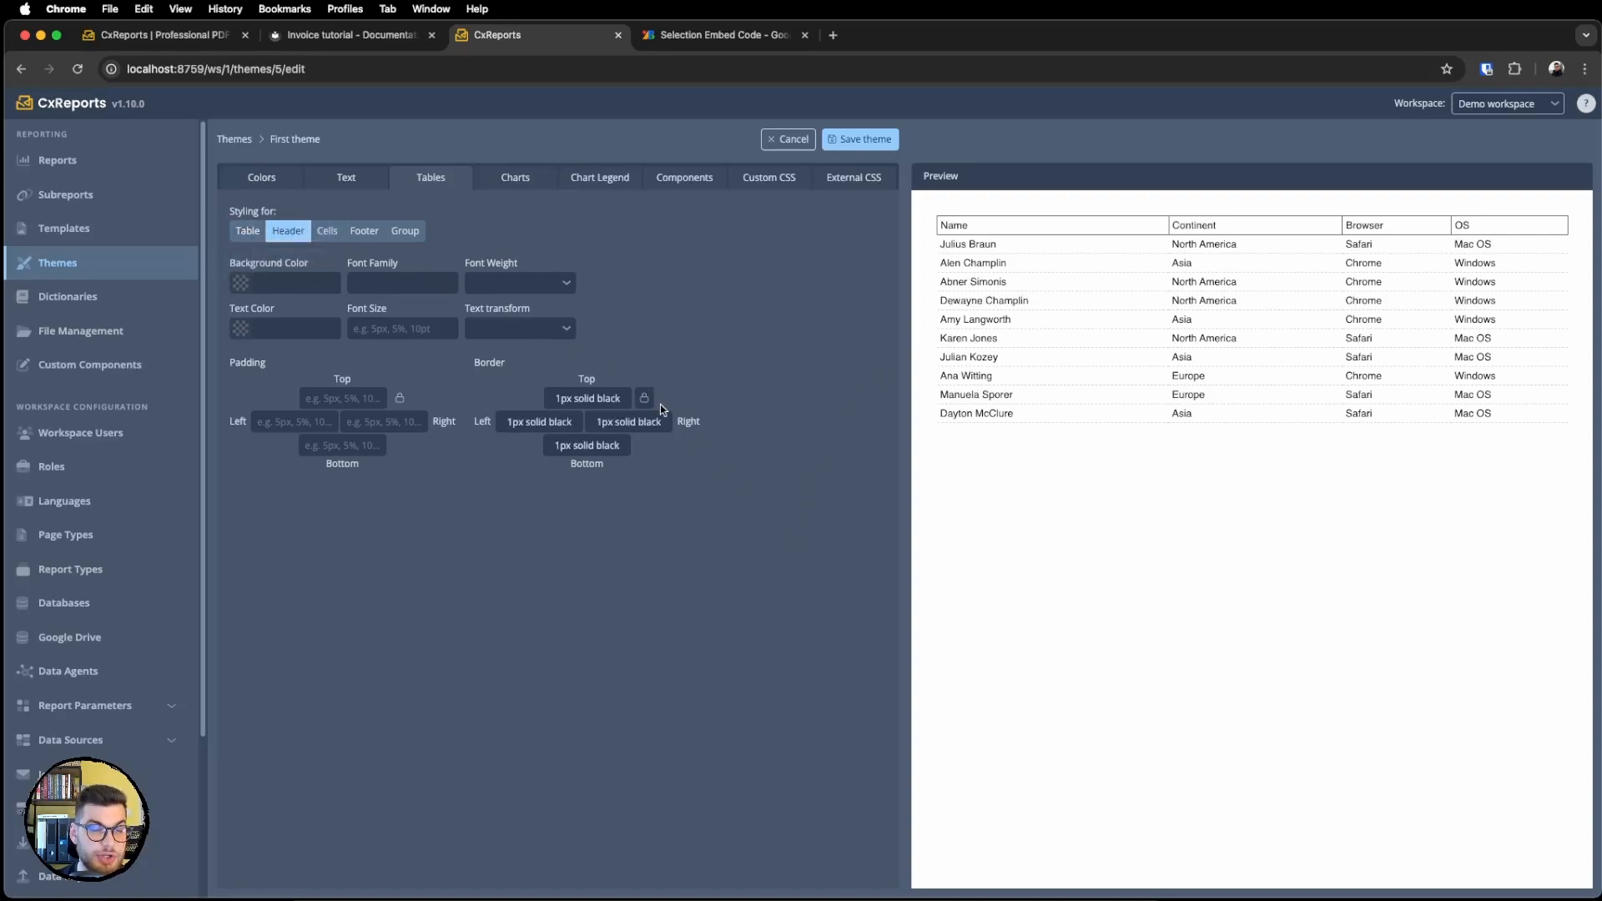
left_click(517, 334)
left_click(506, 386)
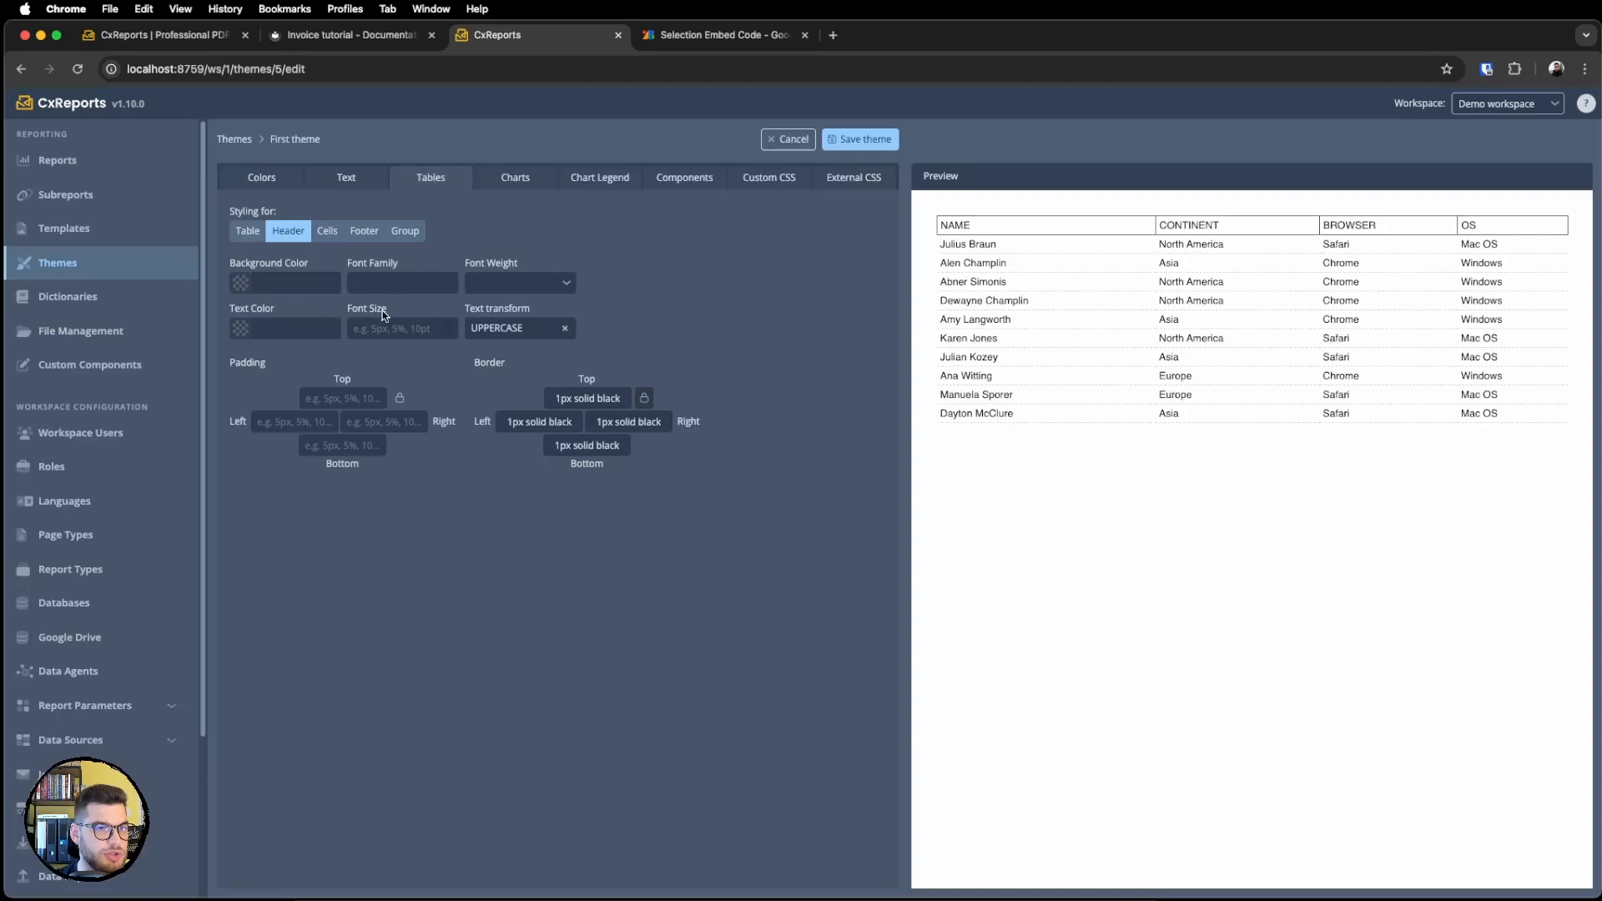
left_click(491, 289)
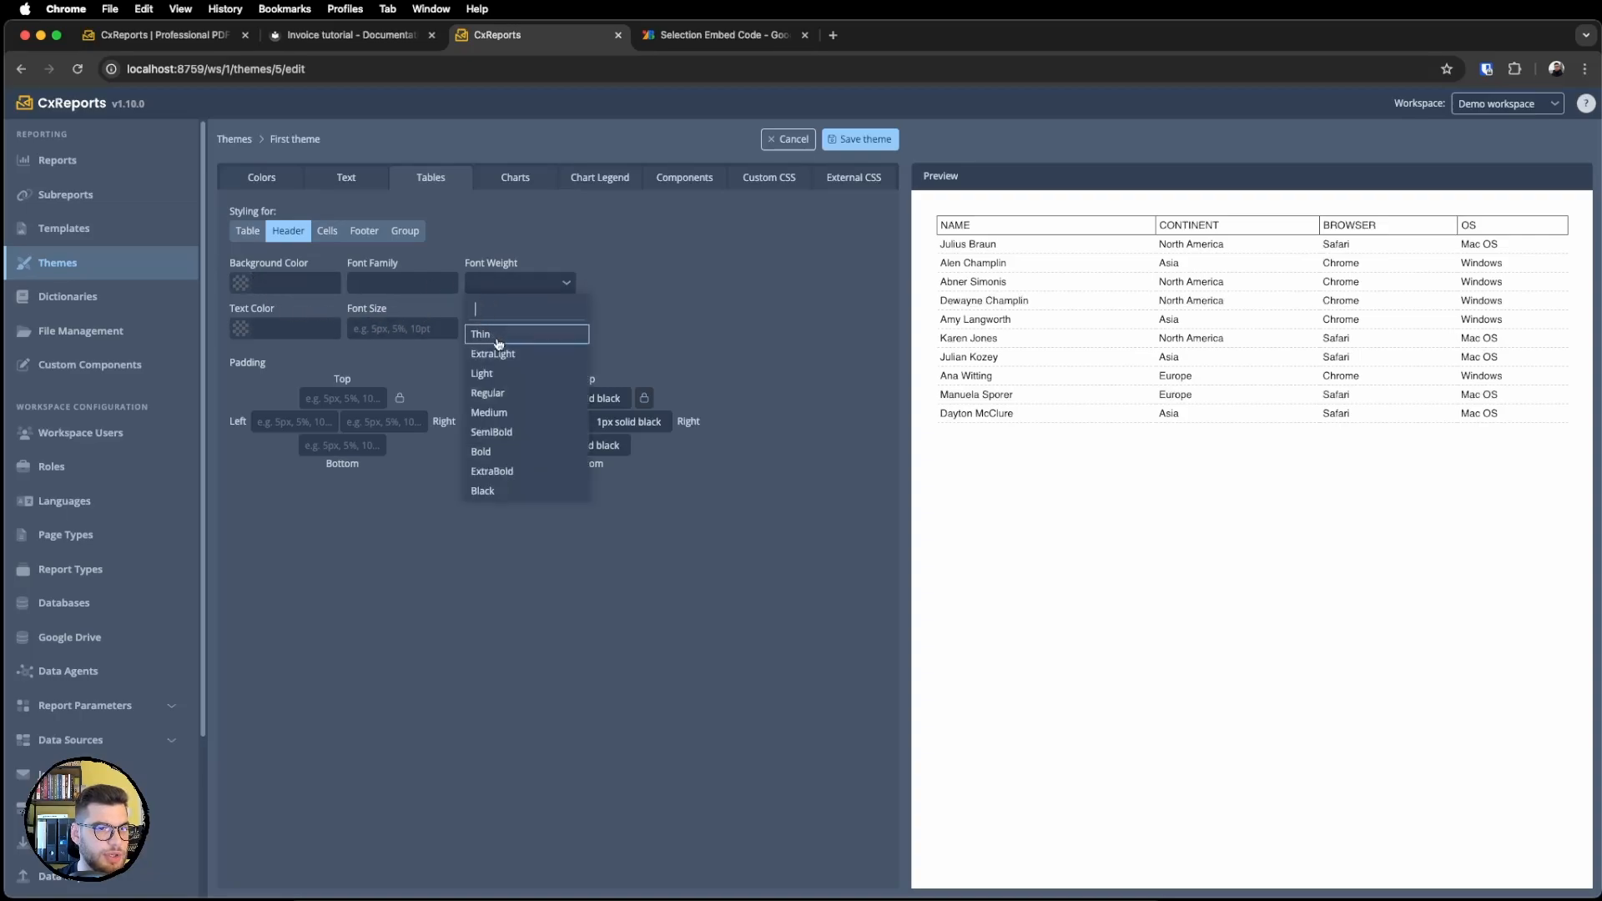
left_click(492, 429)
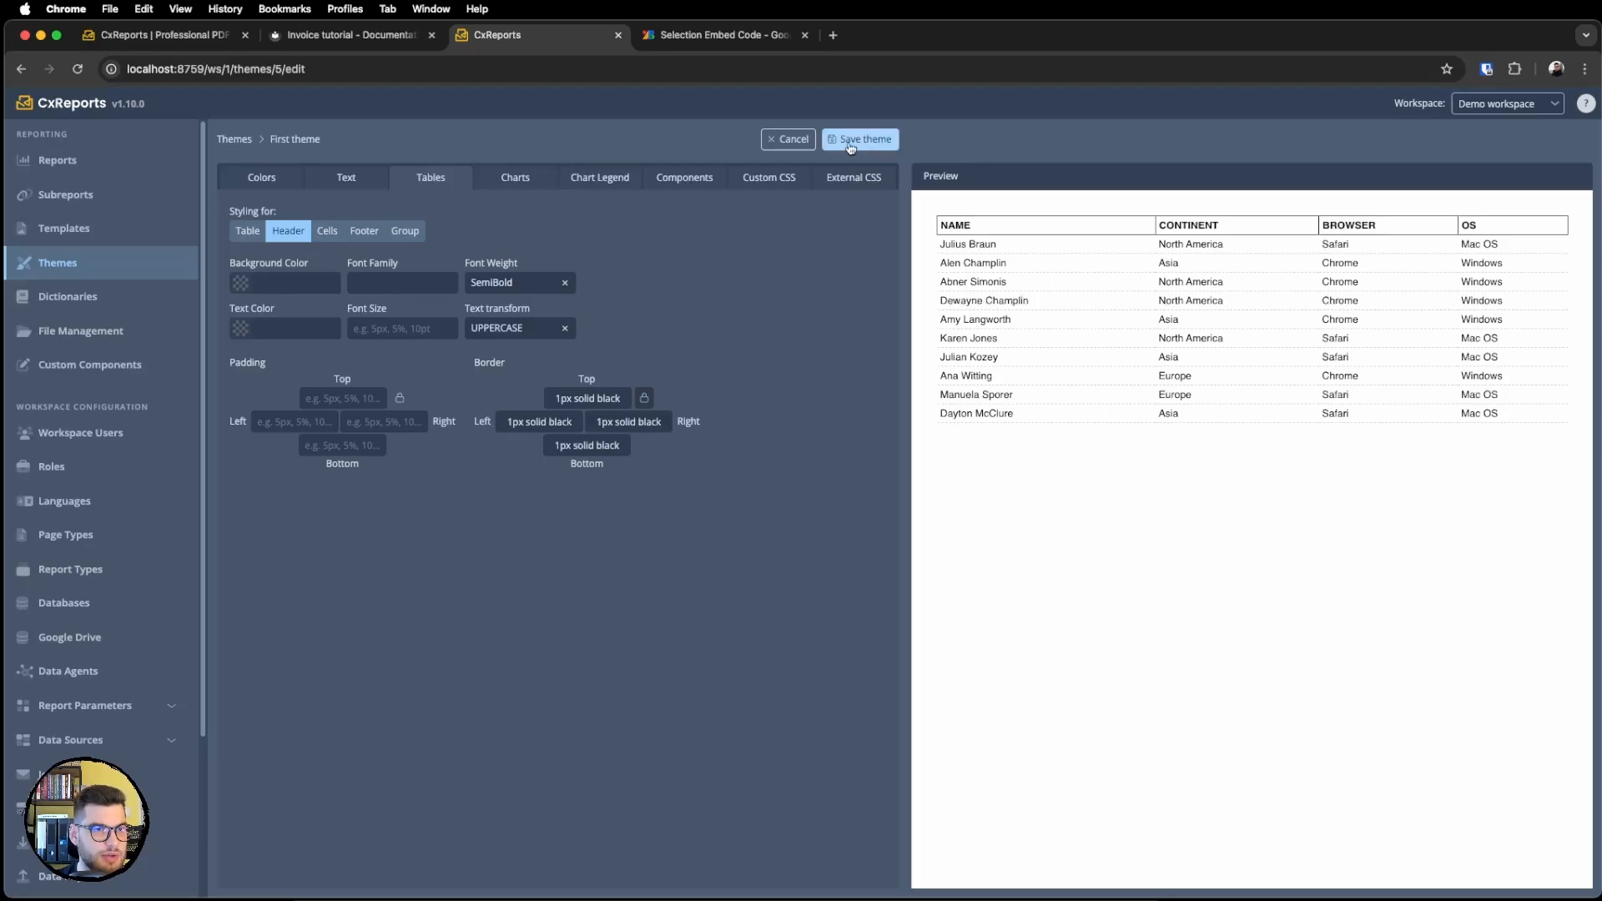
Recheck the theme section of the invoice tutorial, and save the theme in CxReports.
left_click(368, 35)
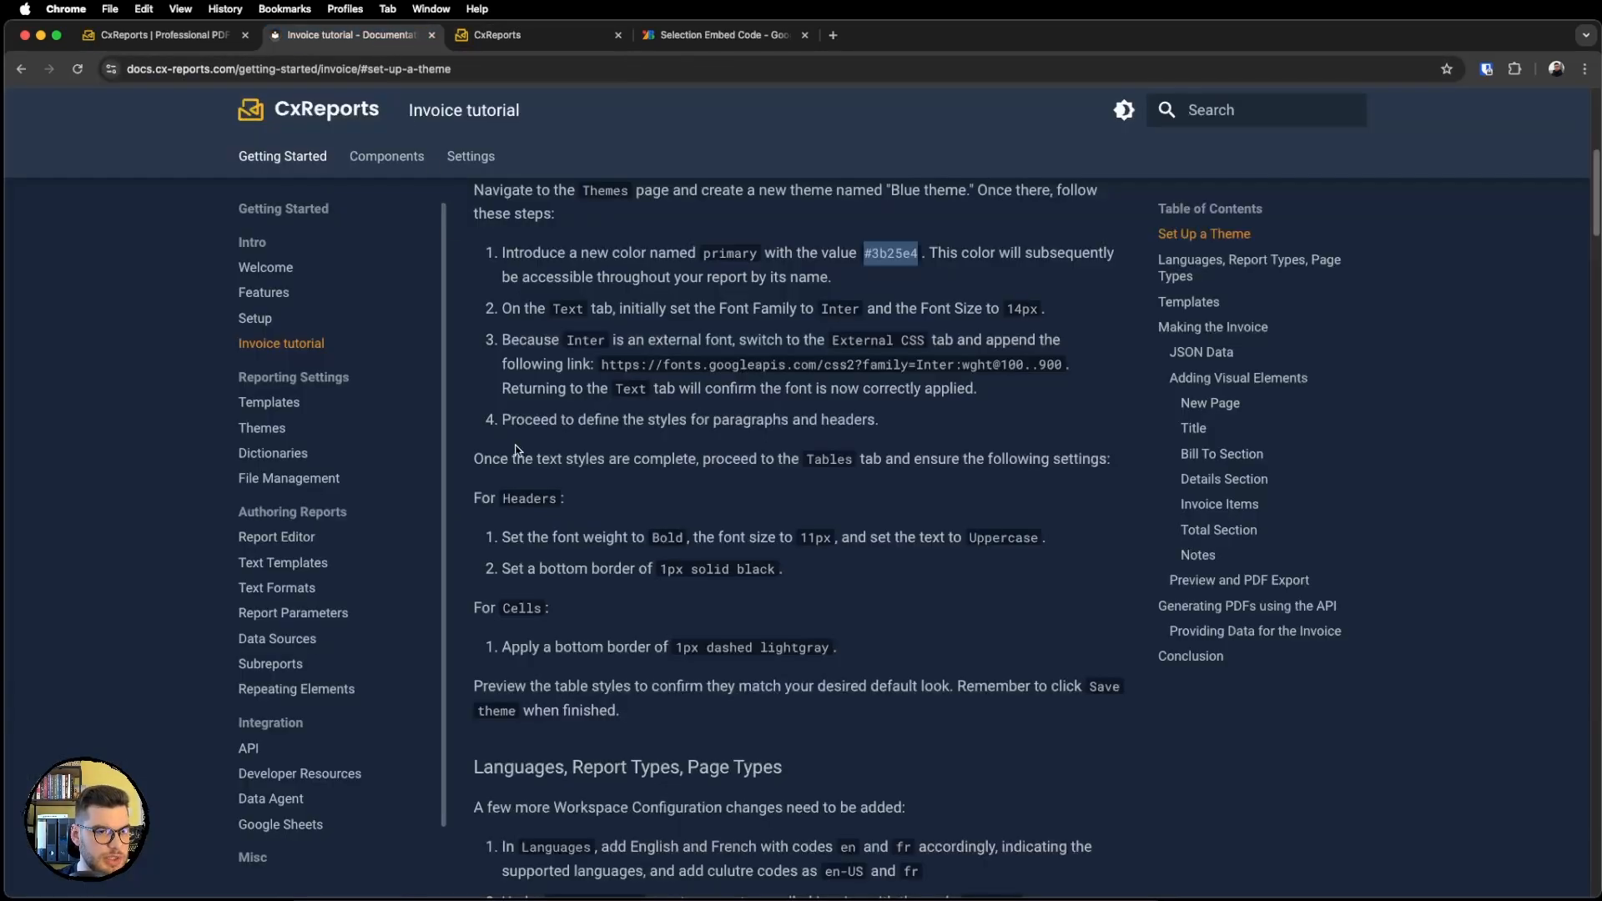
scroll(535, 498, "down", 1)
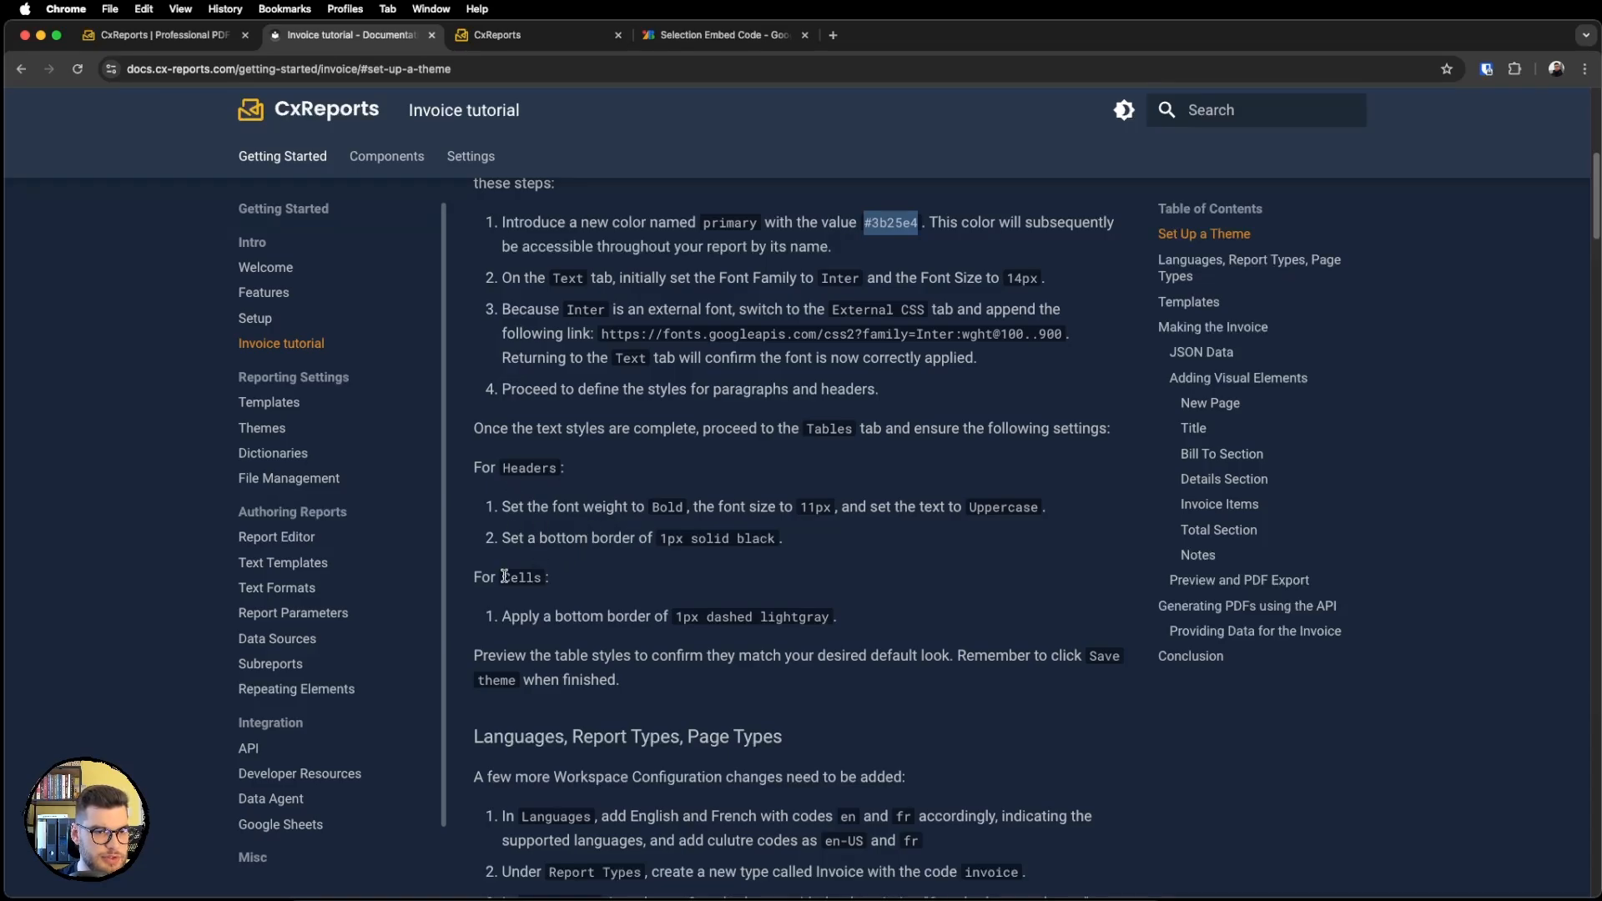
scroll(511, 580, "down", 1)
scroll(526, 597, "down", 1)
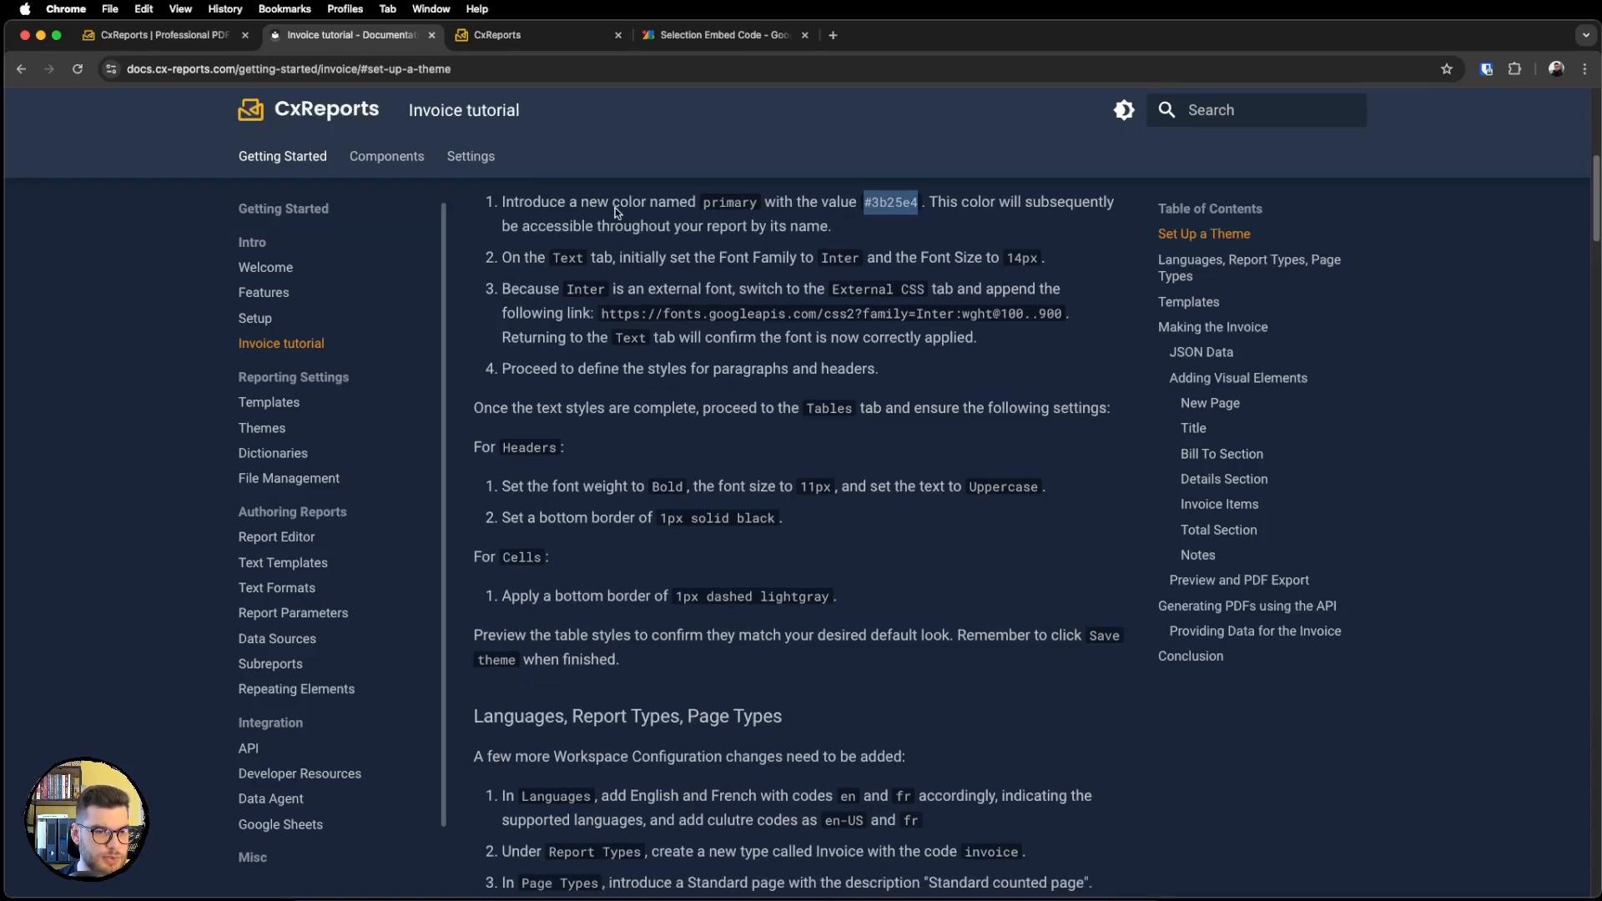
scroll(598, 214, "down", 1)
left_click(551, 50)
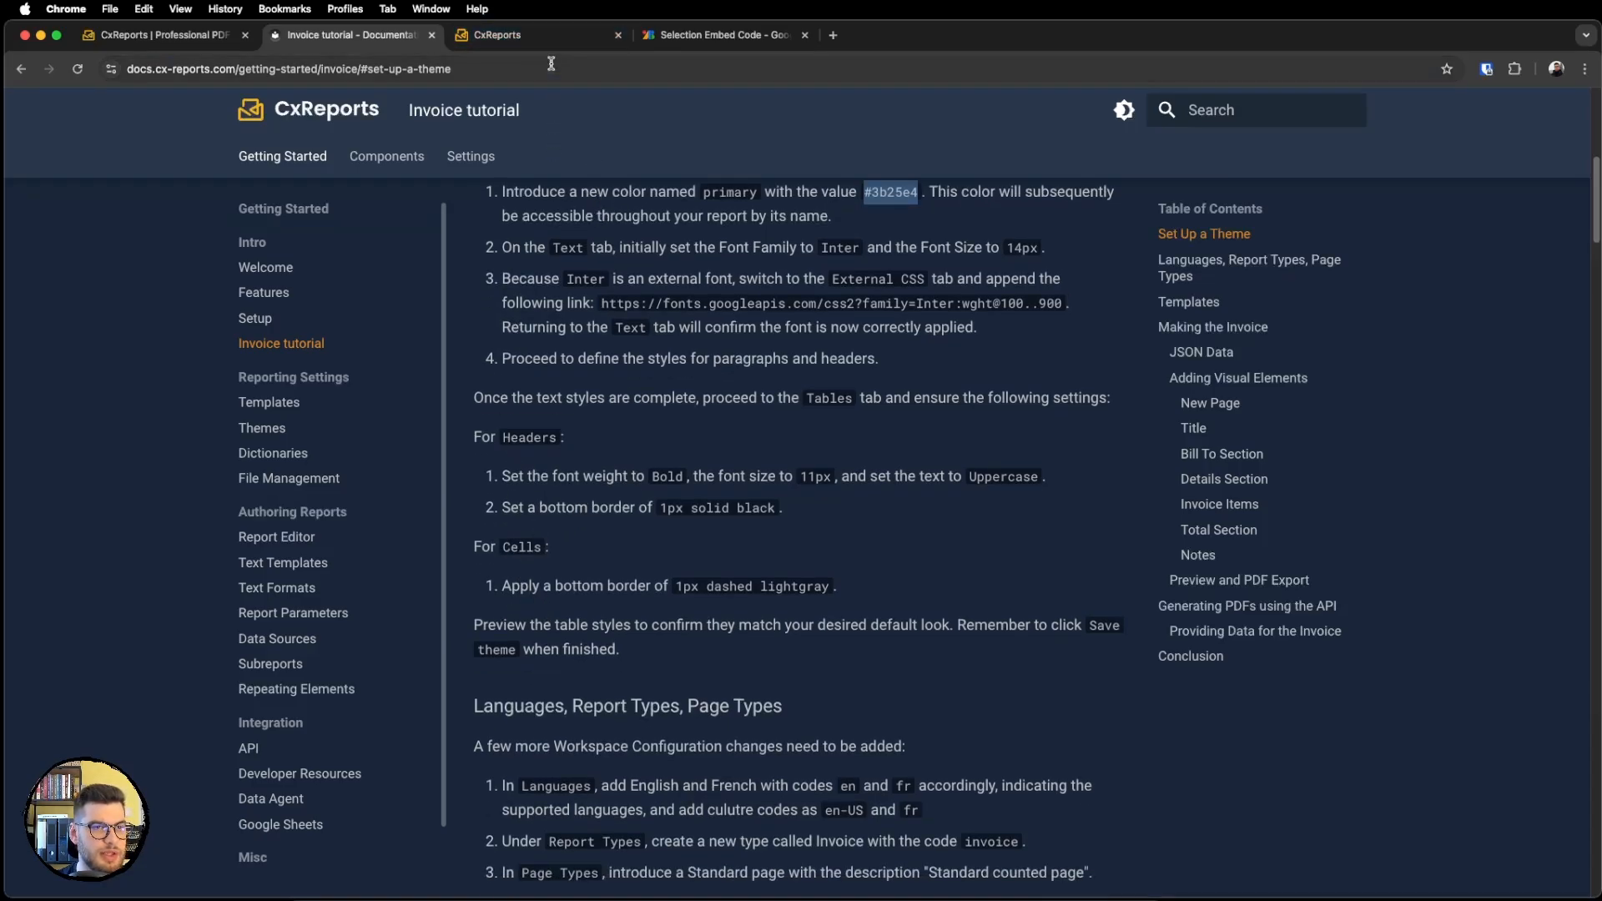
left_click(865, 140)
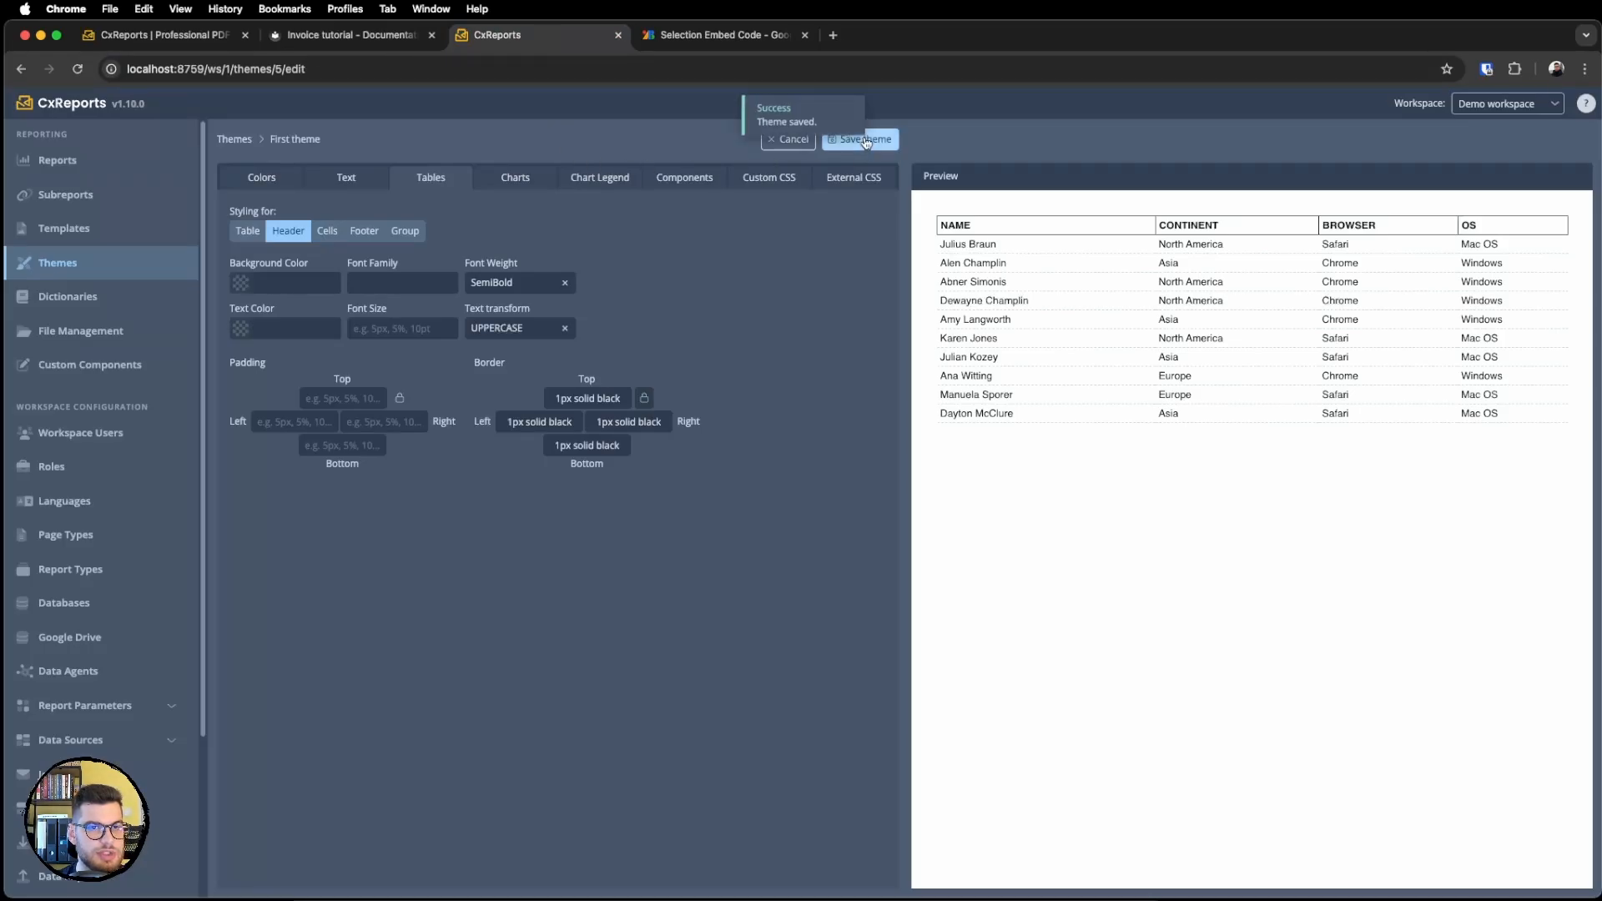
Read the tutorial's Languages, Report Types, Page Types section and open the Languages configuration in CxReports.
key("ctrl+shift+Tab")
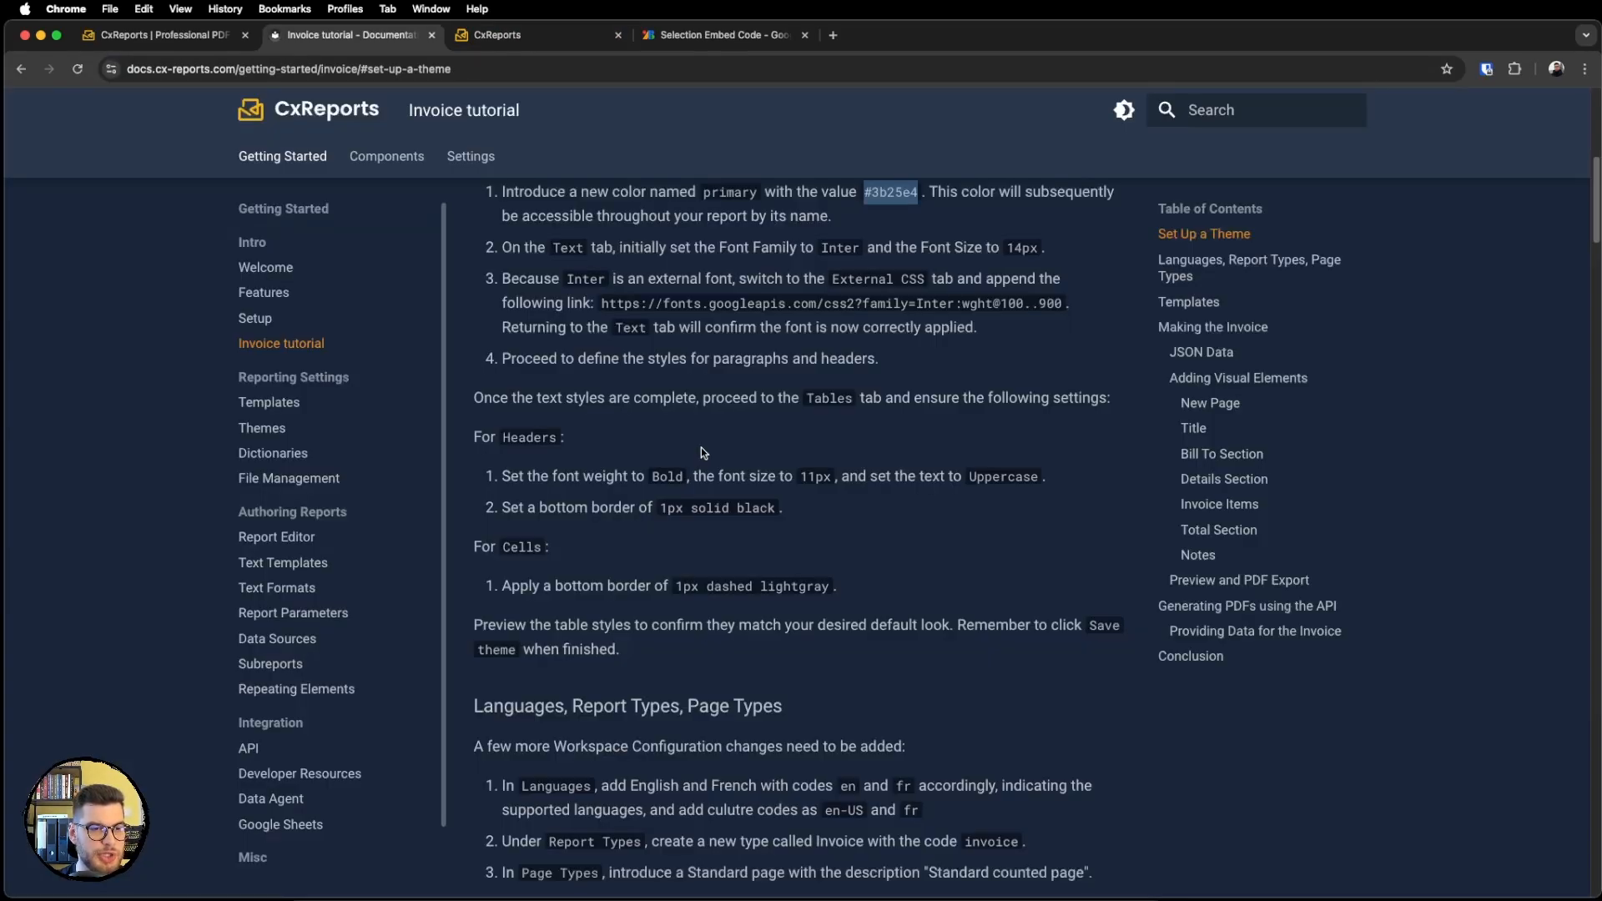
scroll(700, 448, "down", 5)
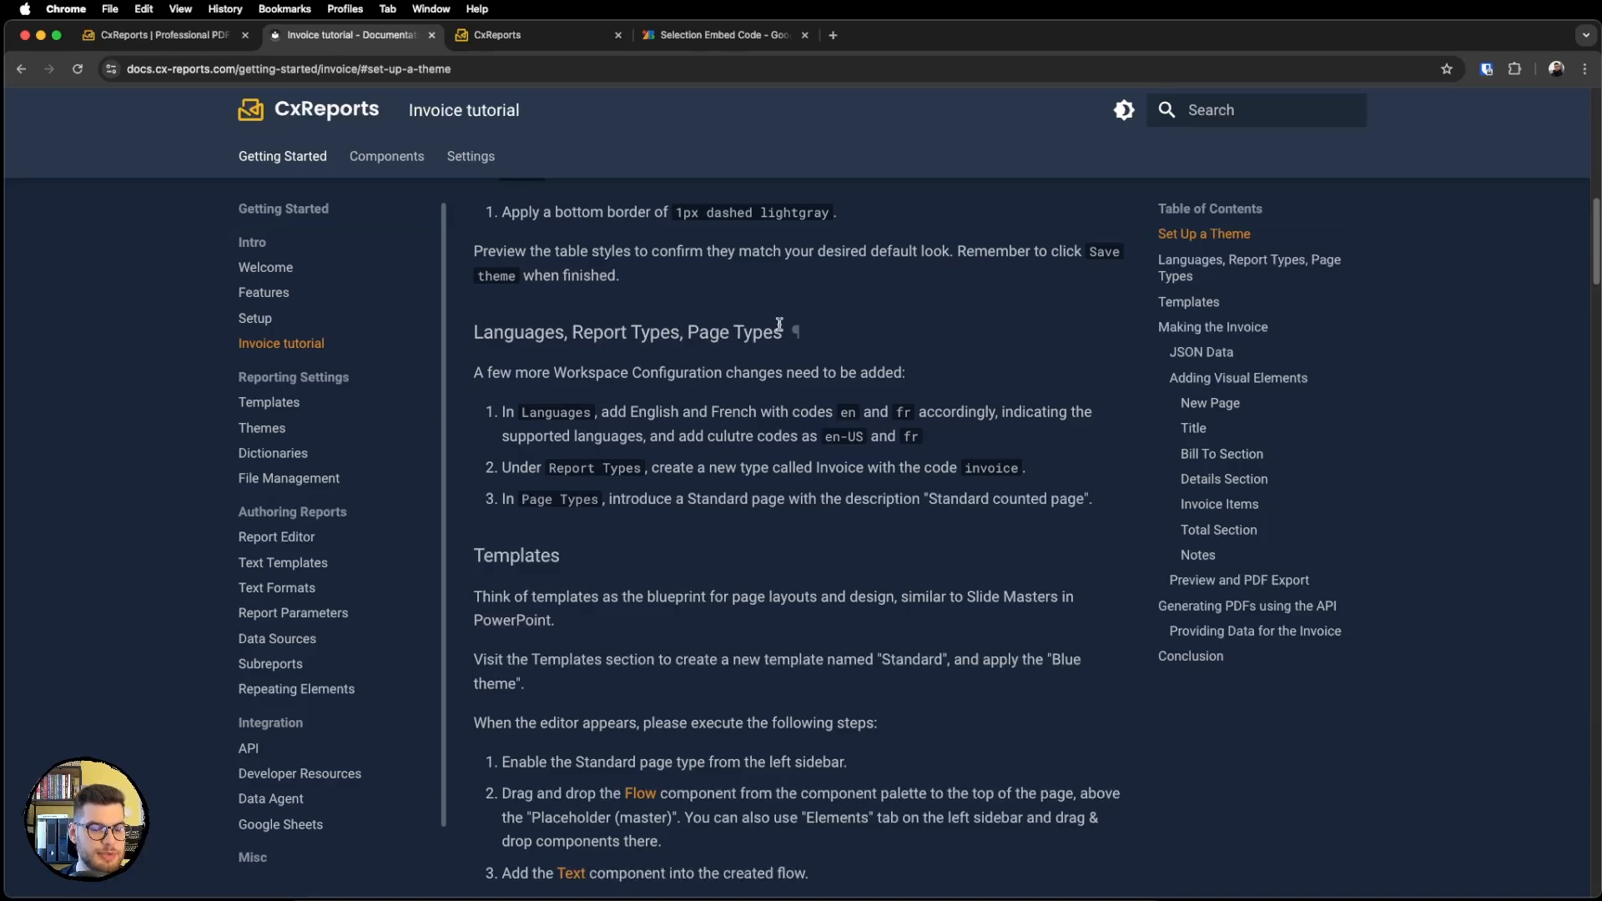
left_click(539, 42)
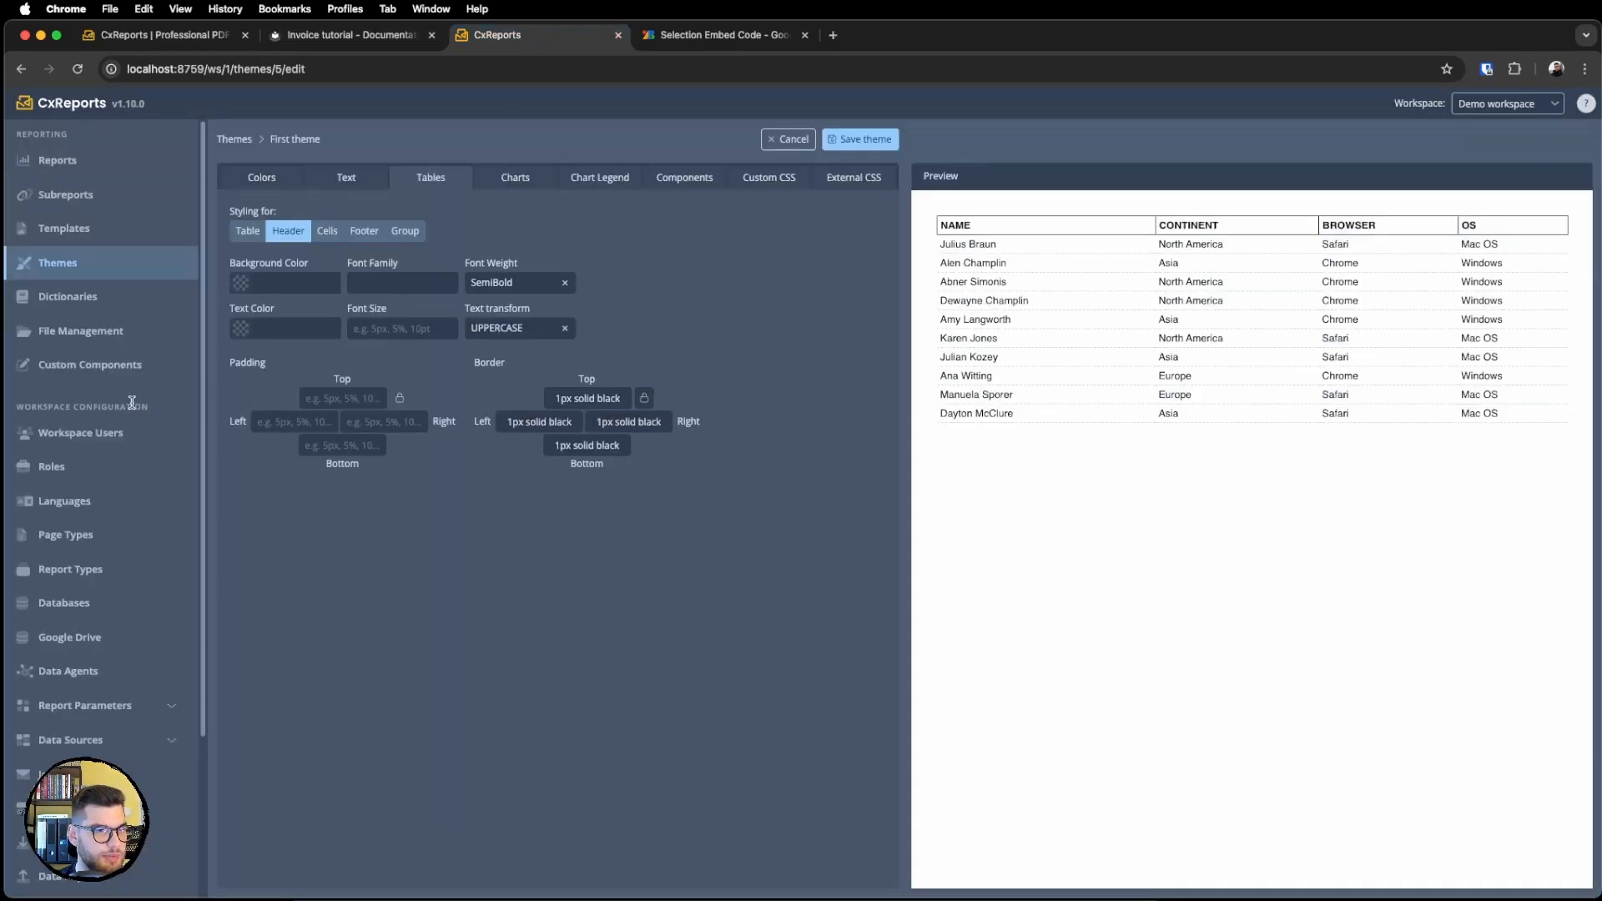
left_click_drag(135, 404, 20, 421)
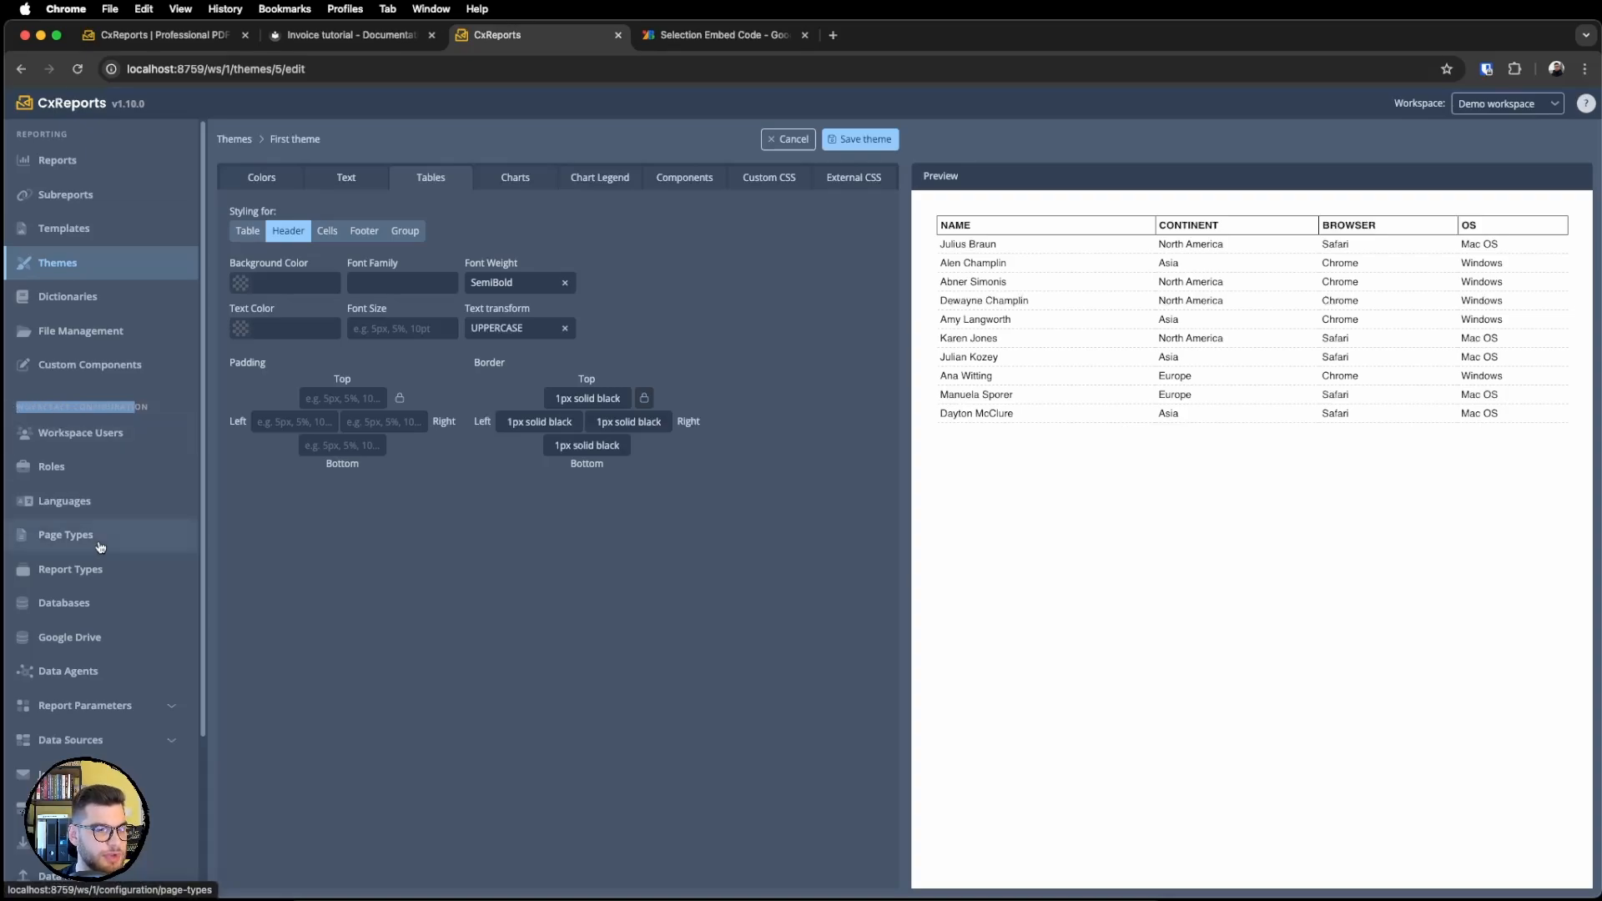
left_click(88, 507)
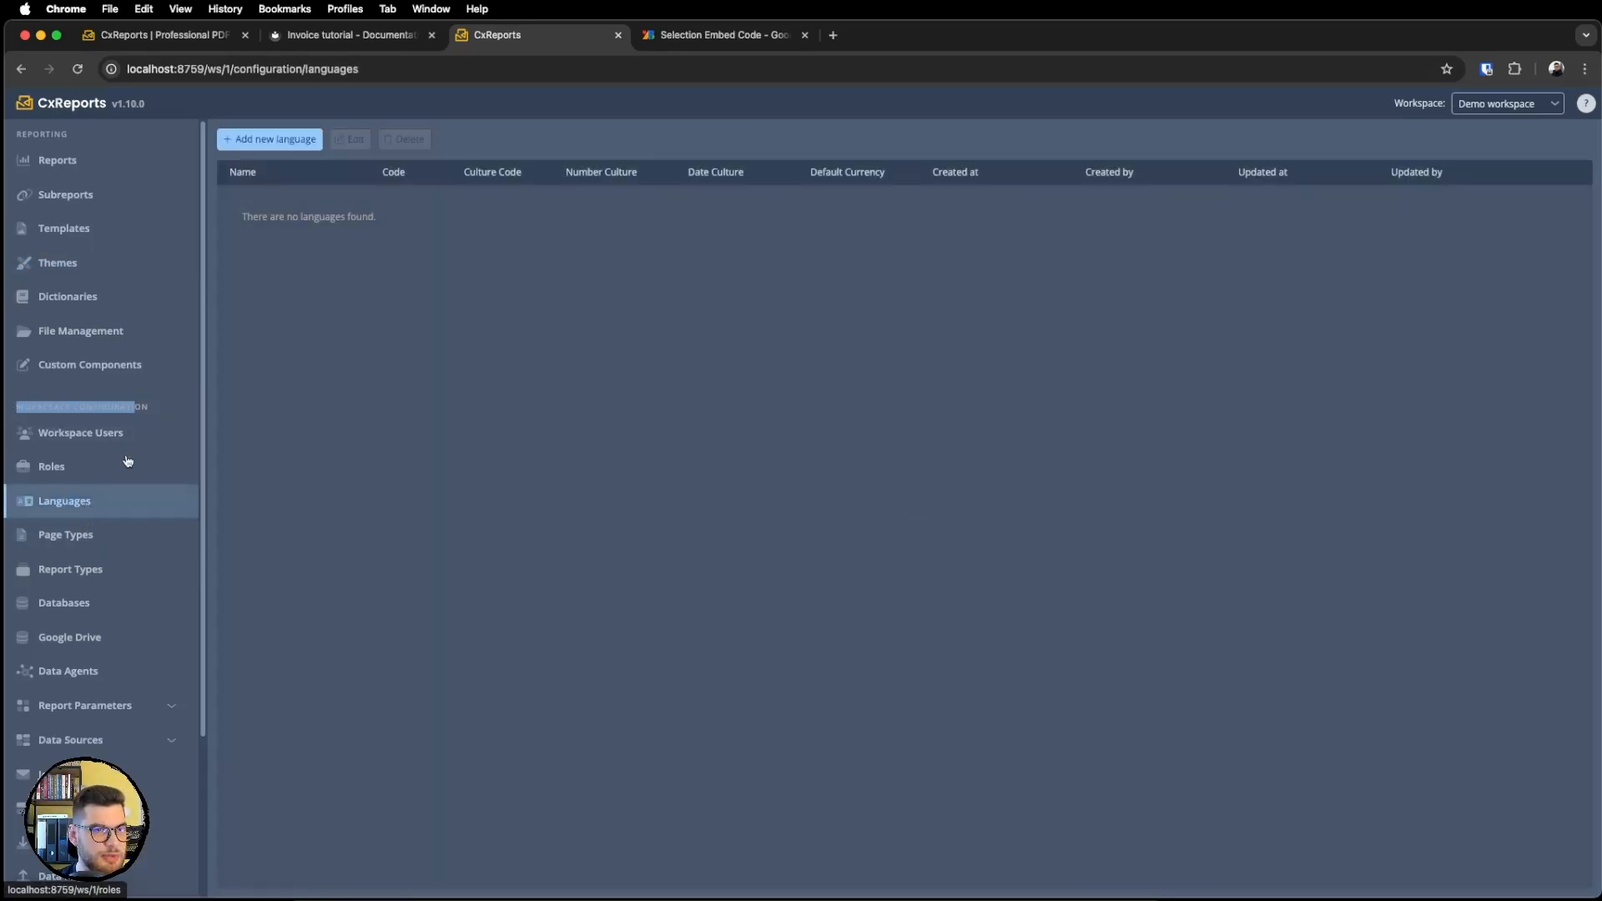
Add and save a language named English with code "en" and culture code "en-US".
left_click(280, 150)
left_click(697, 451)
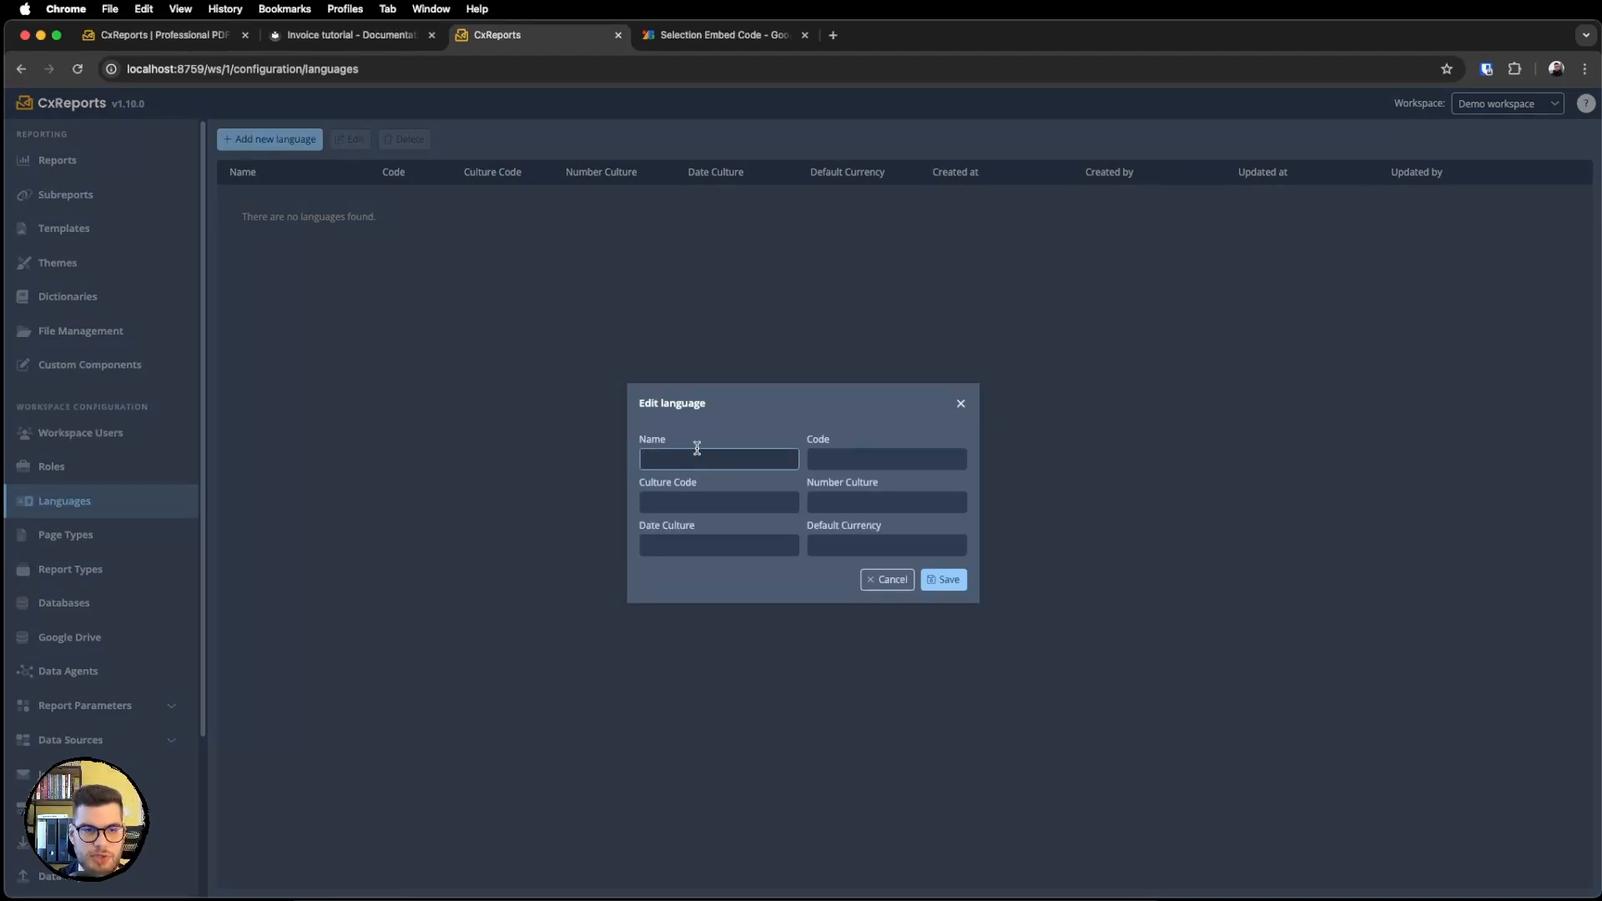
type("E")
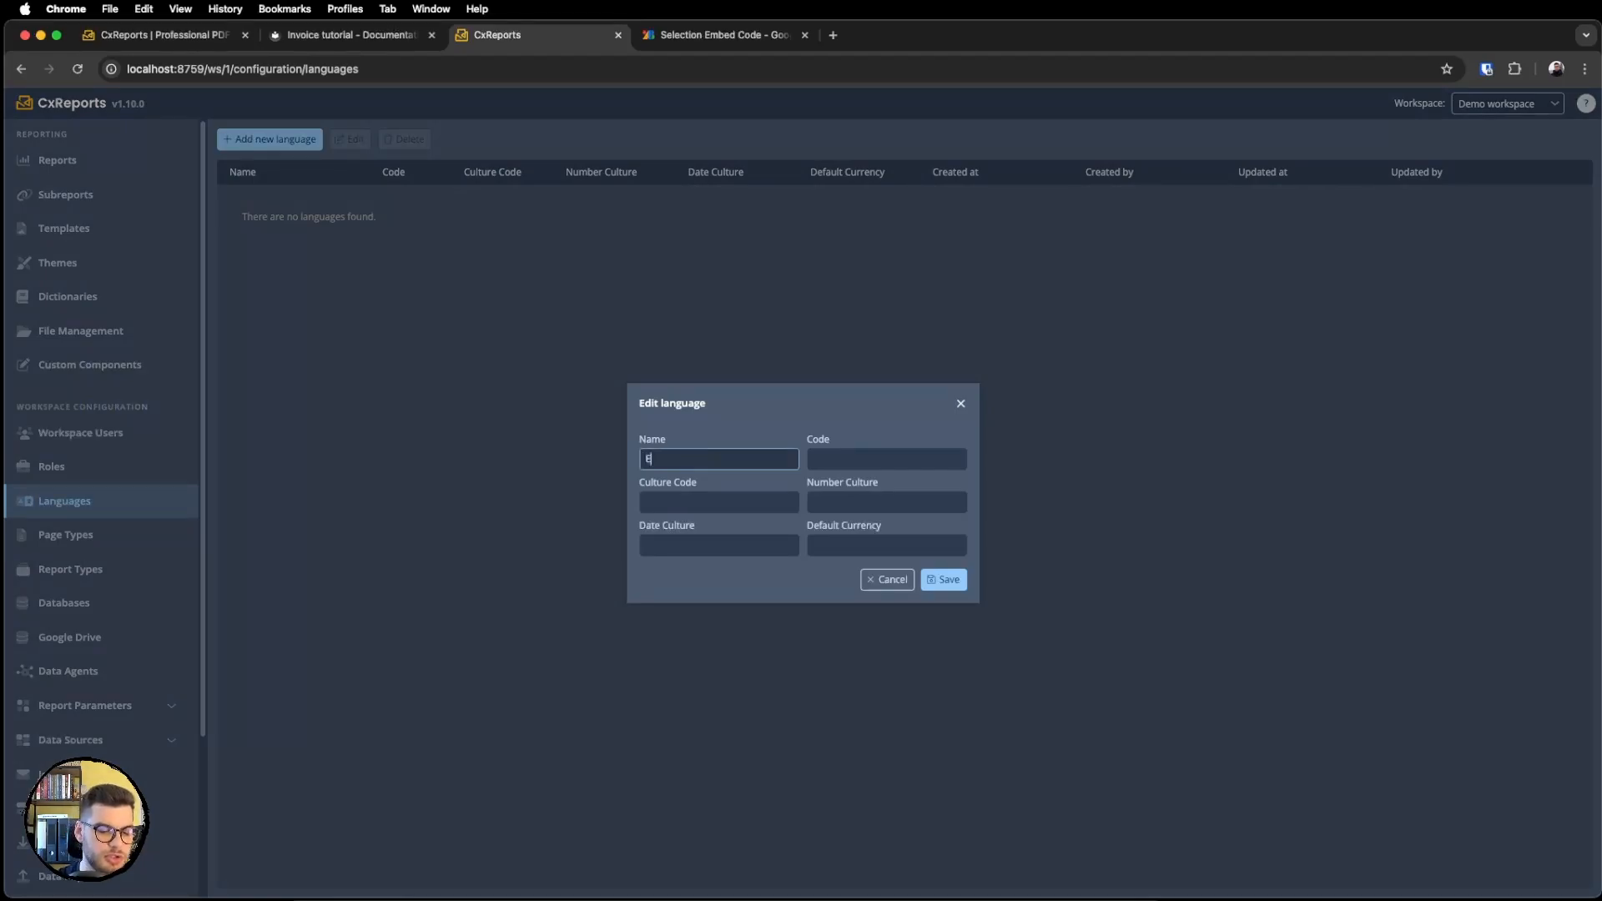
type("nglish")
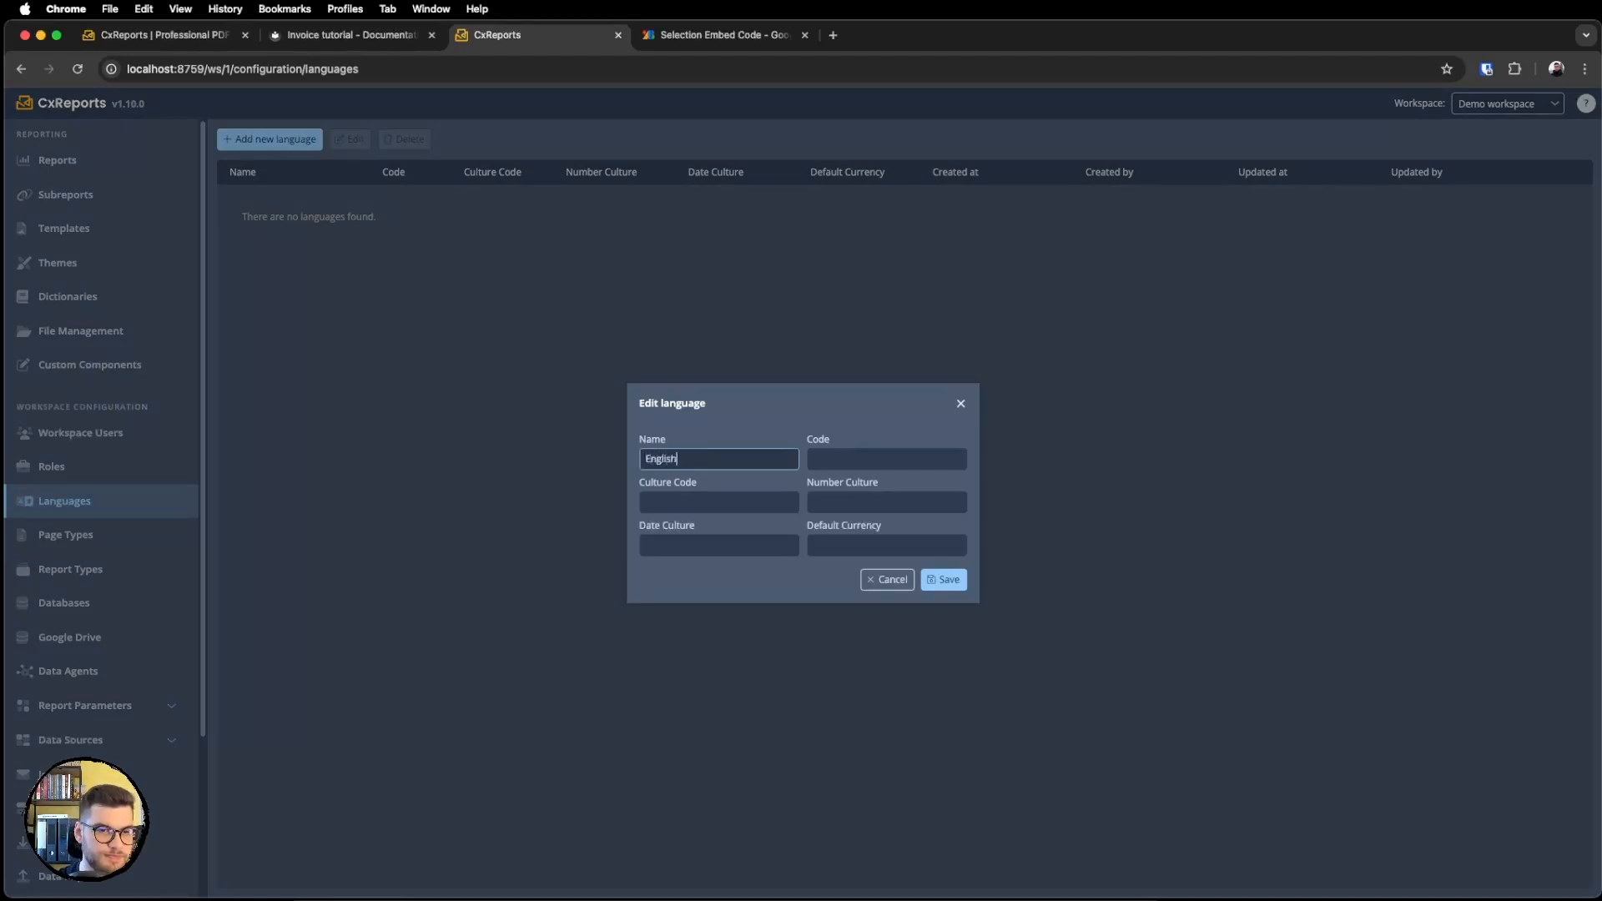
left_click(866, 452)
type("ec")
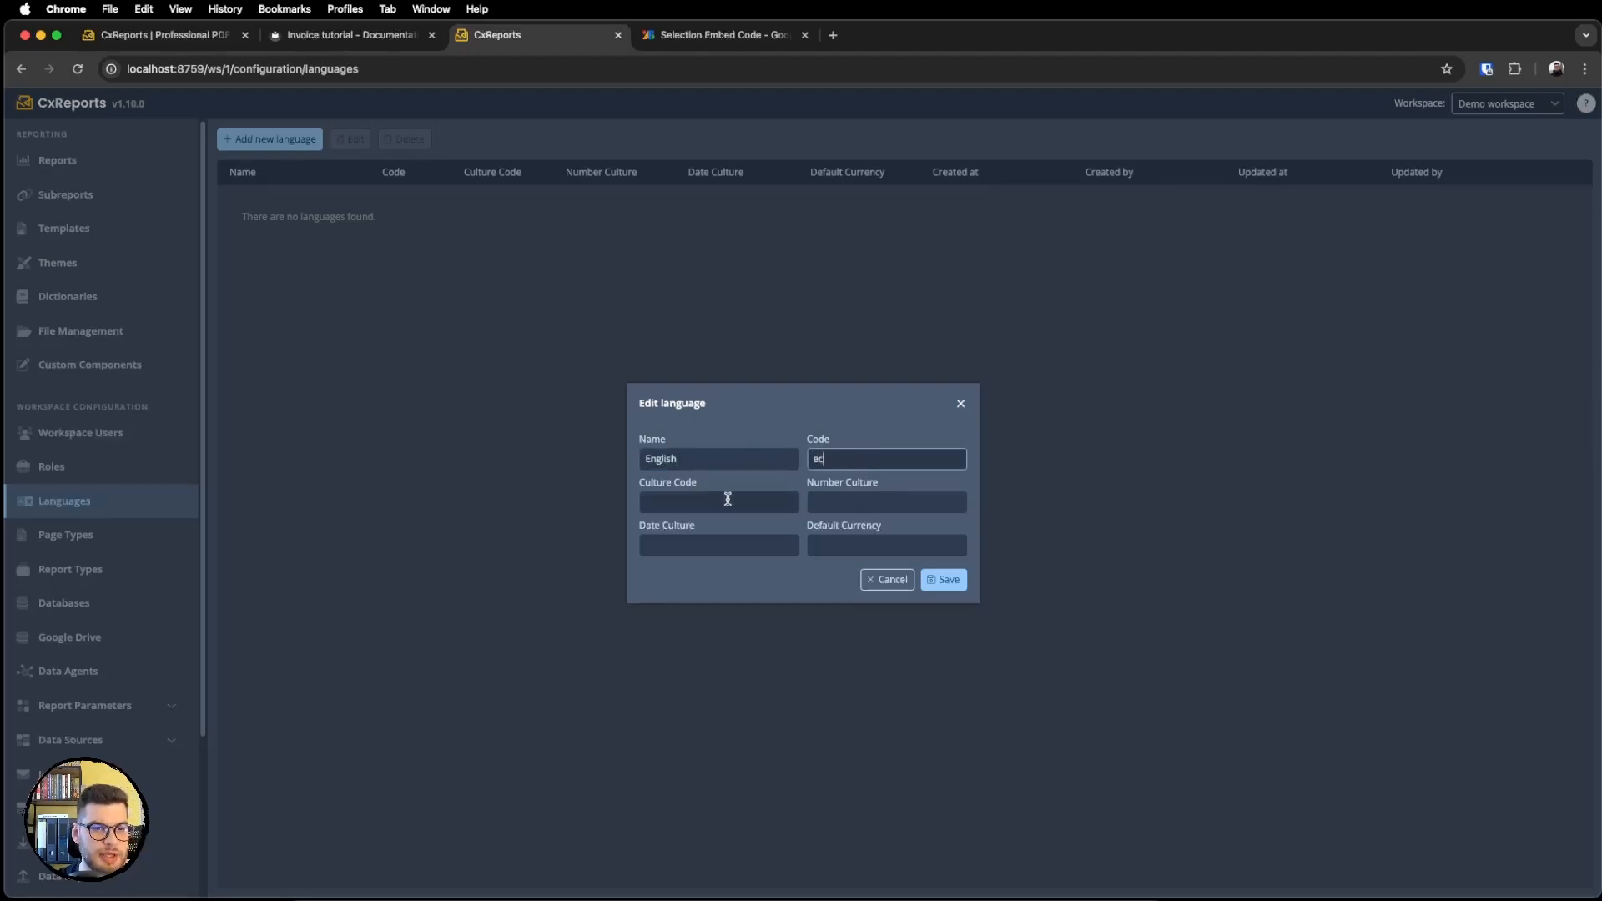
key("BackSpace")
type("n")
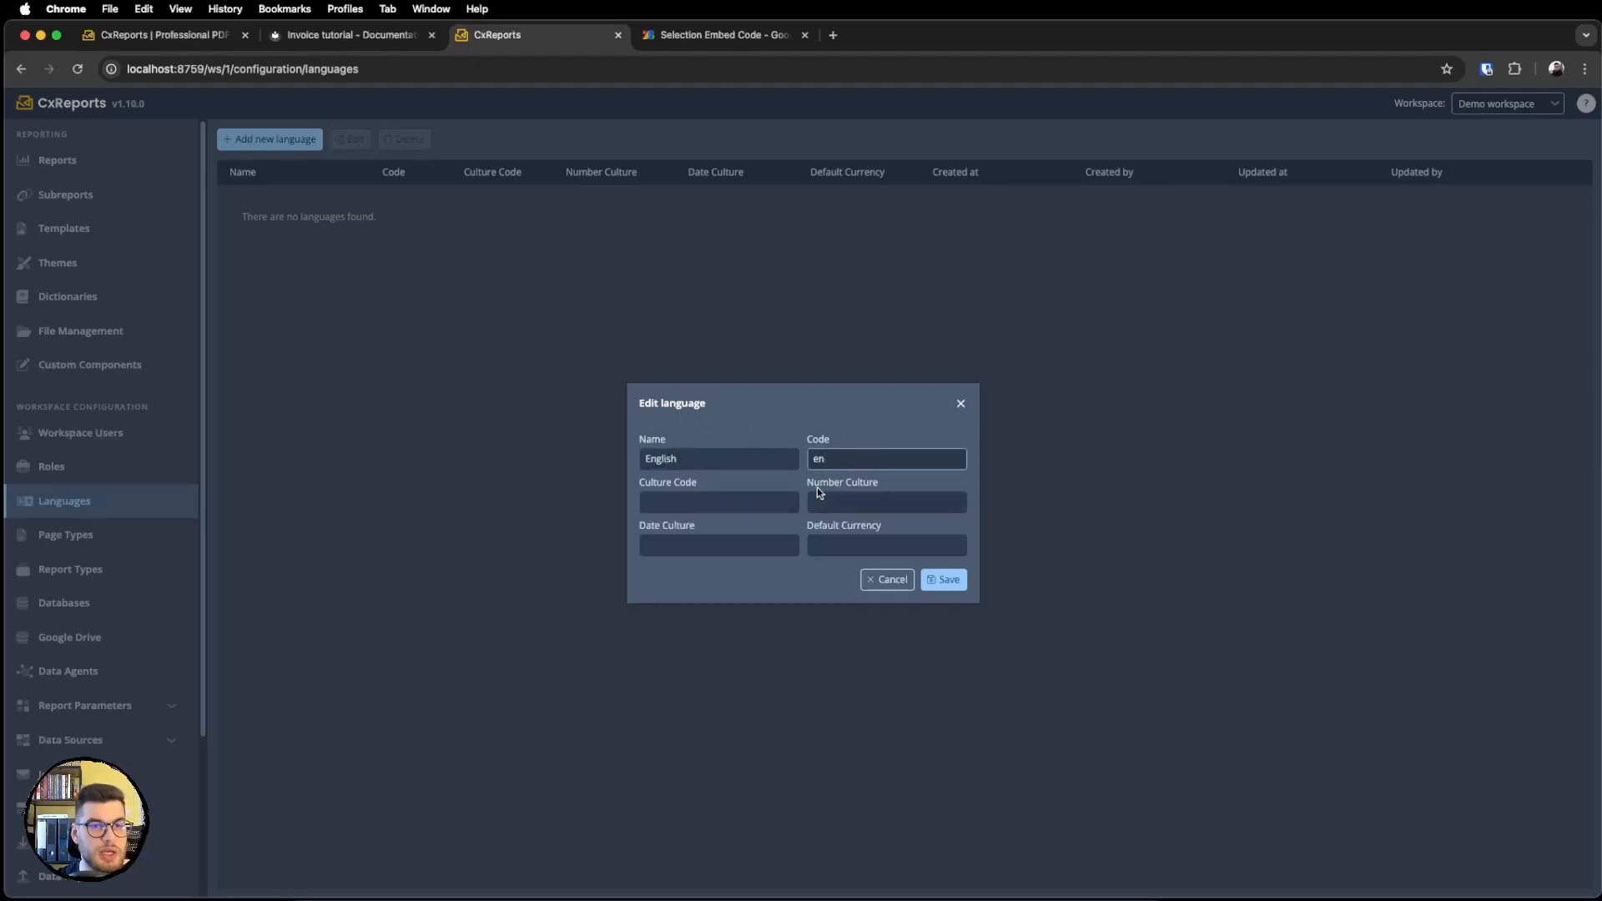
key("Tab")
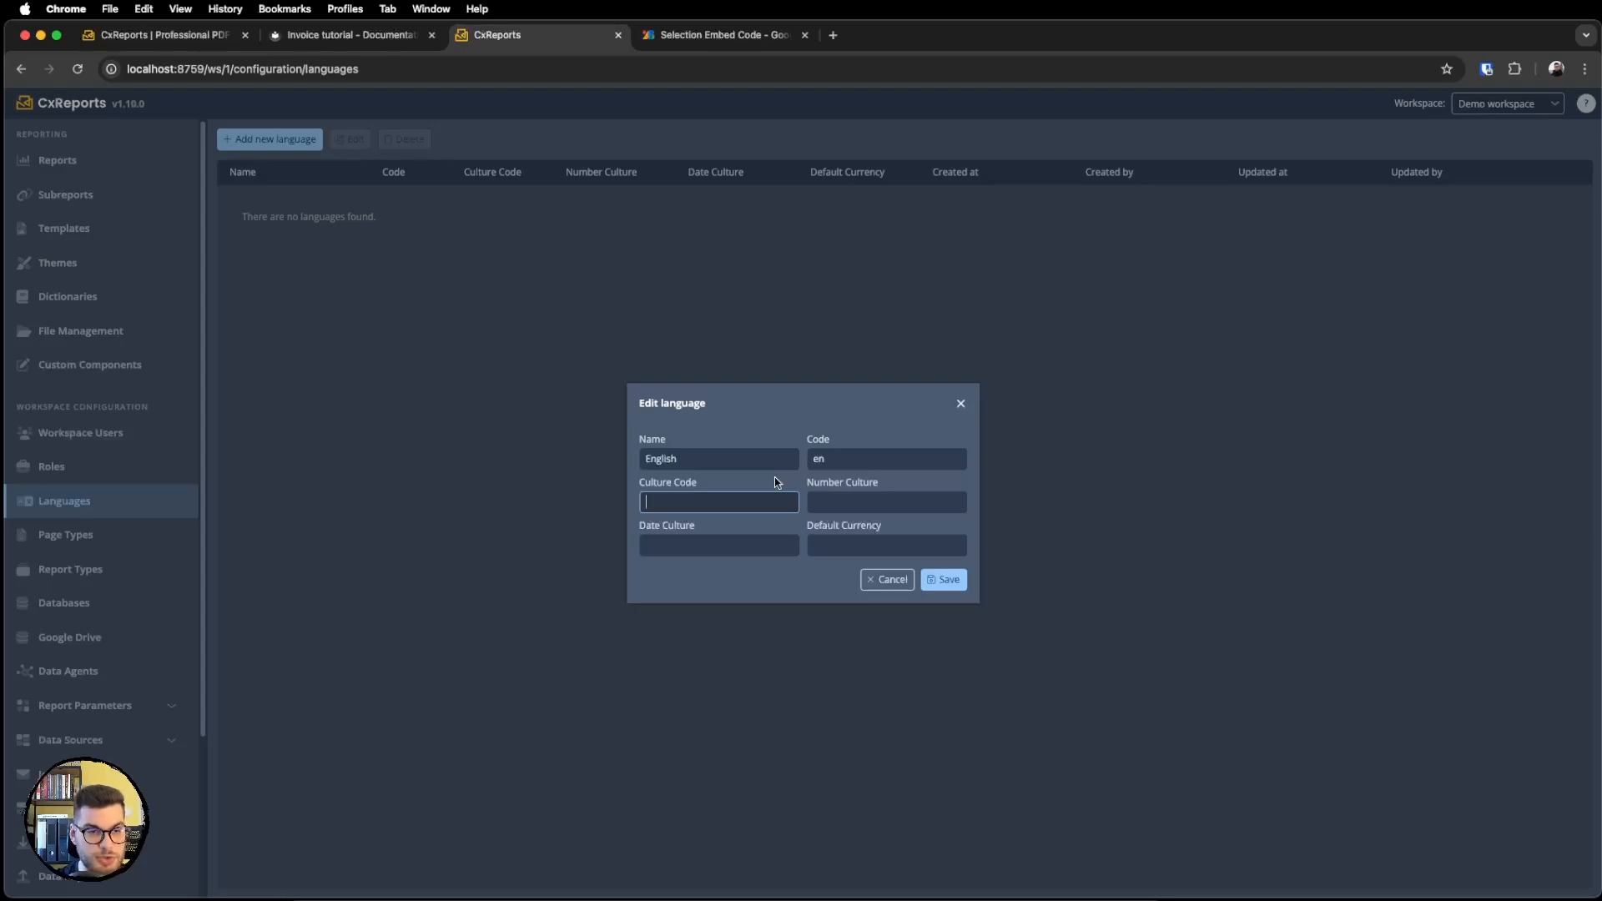
type("en-US")
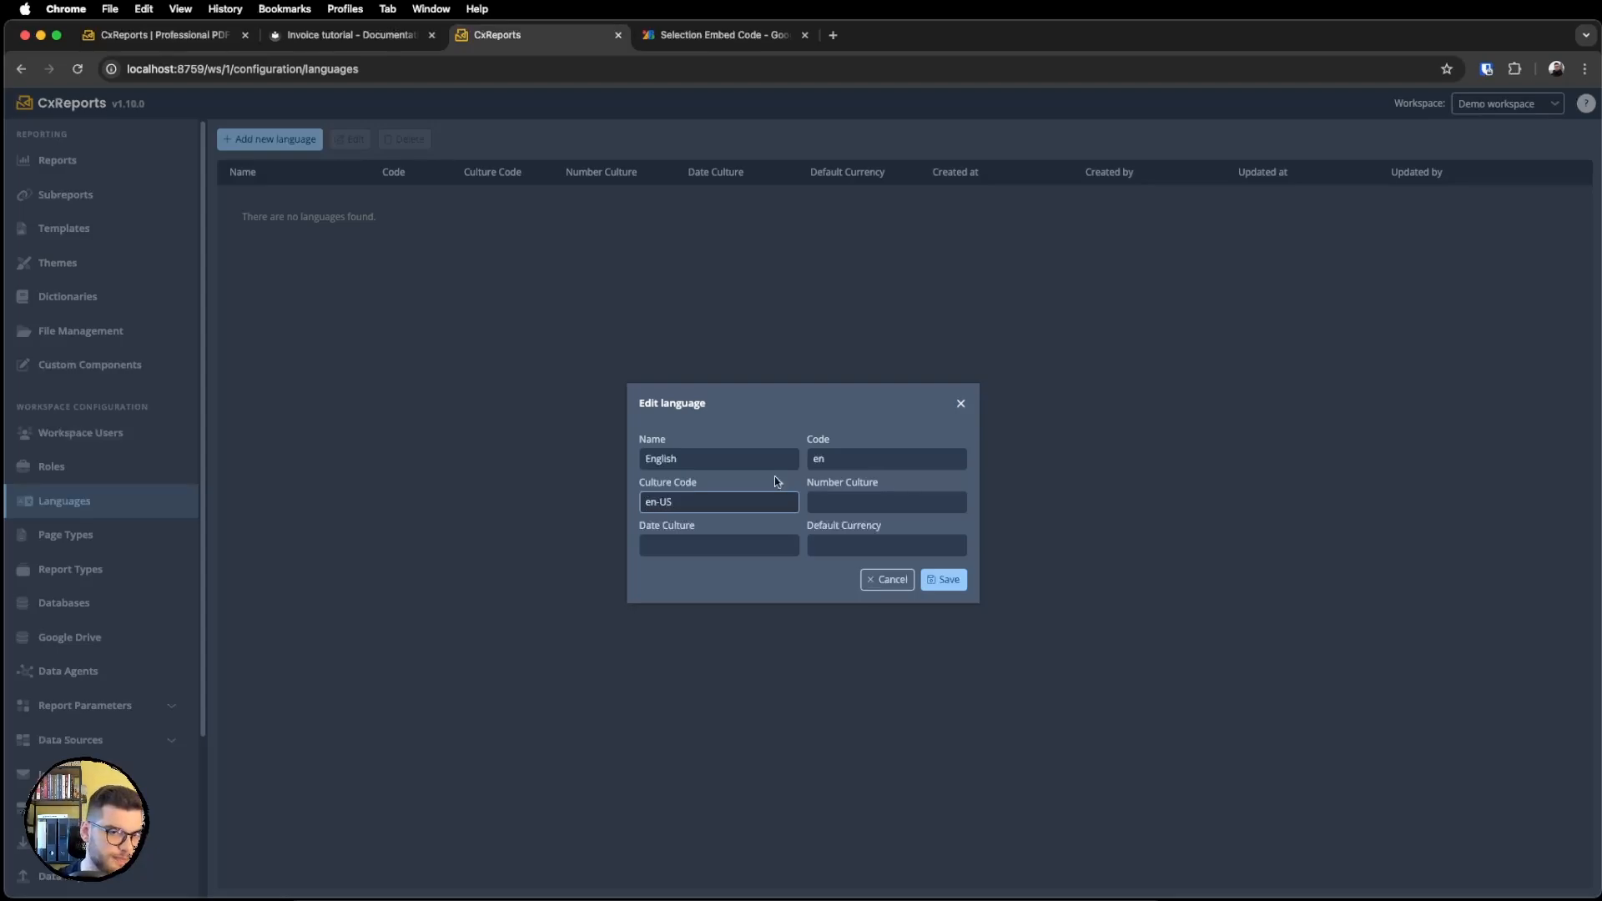
left_click(945, 584)
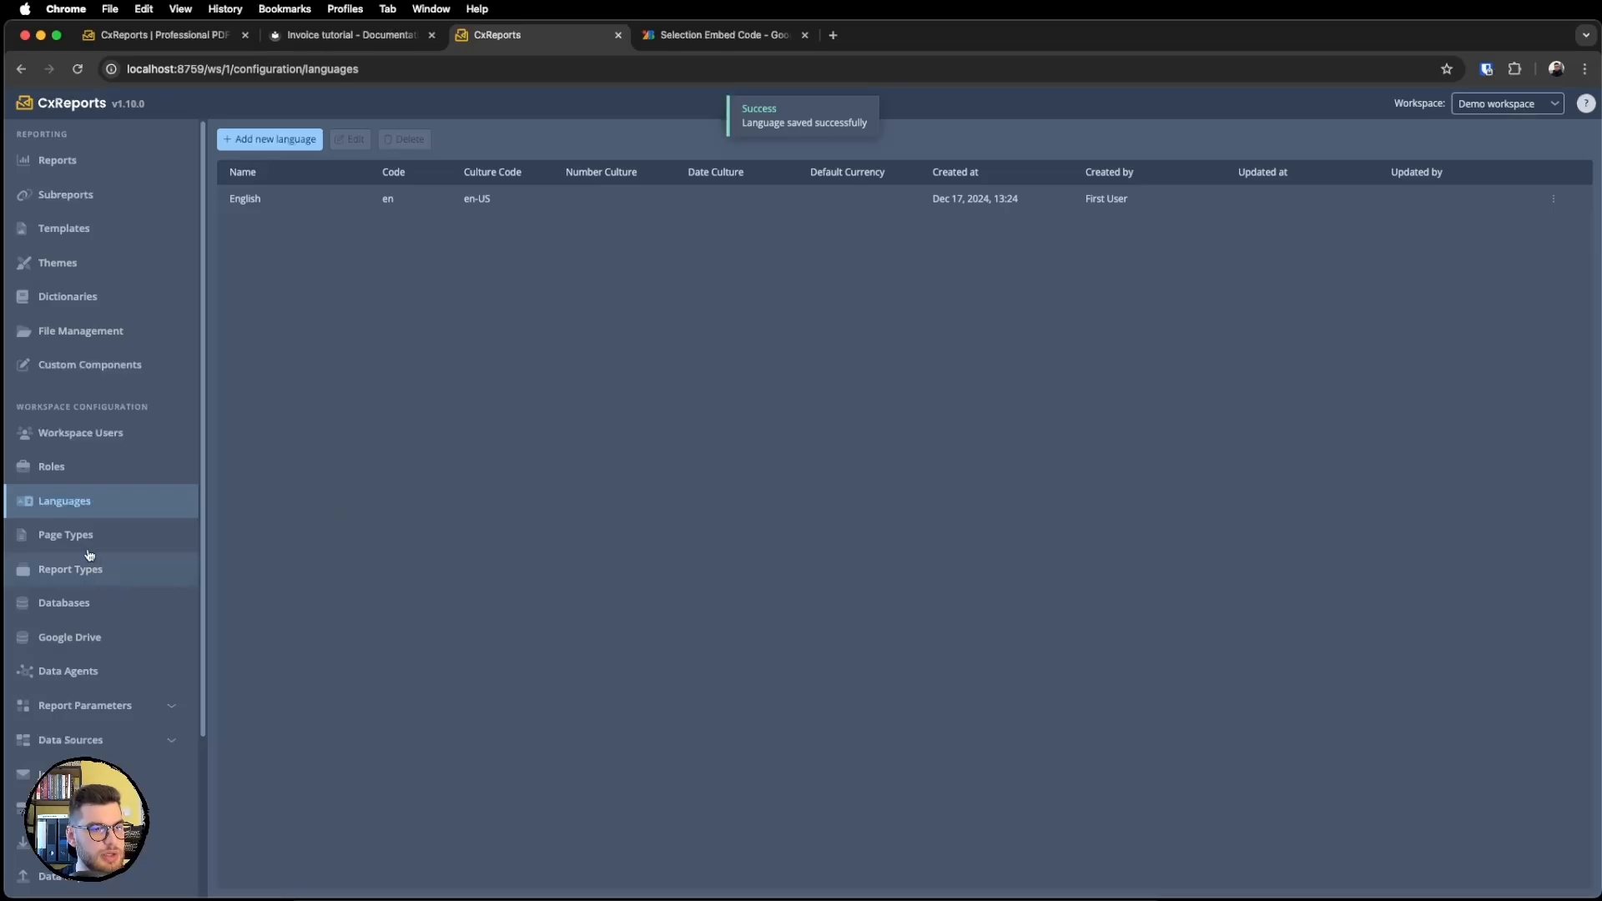
Add and save a report type named "Invoice" with the code "inovice".
left_click(72, 574)
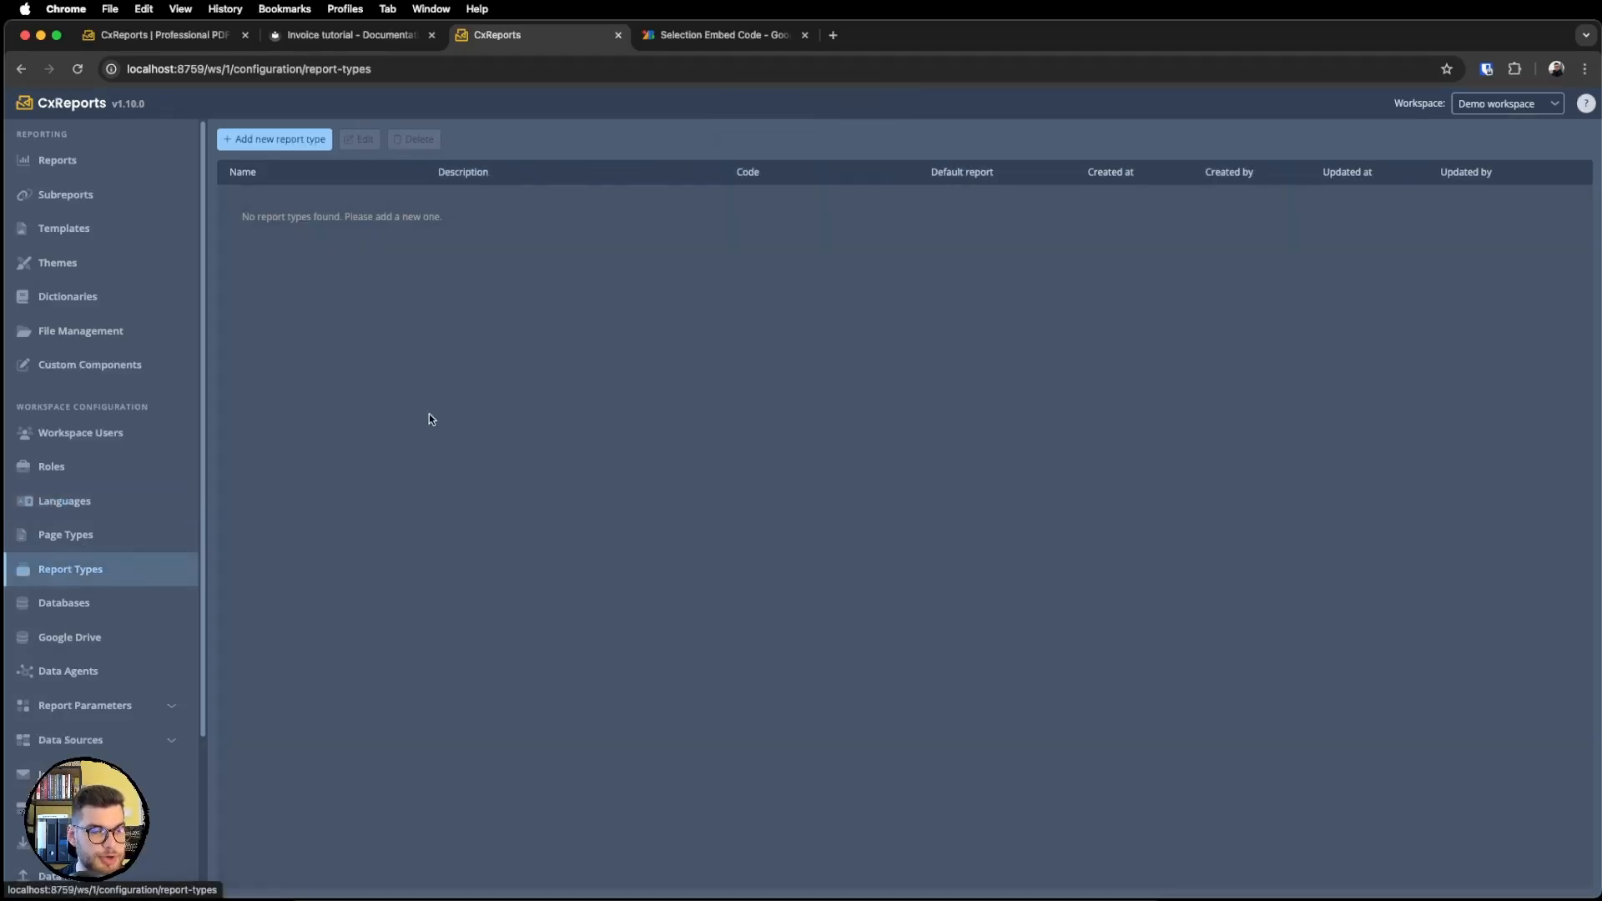
left_click(288, 146)
left_click(759, 462)
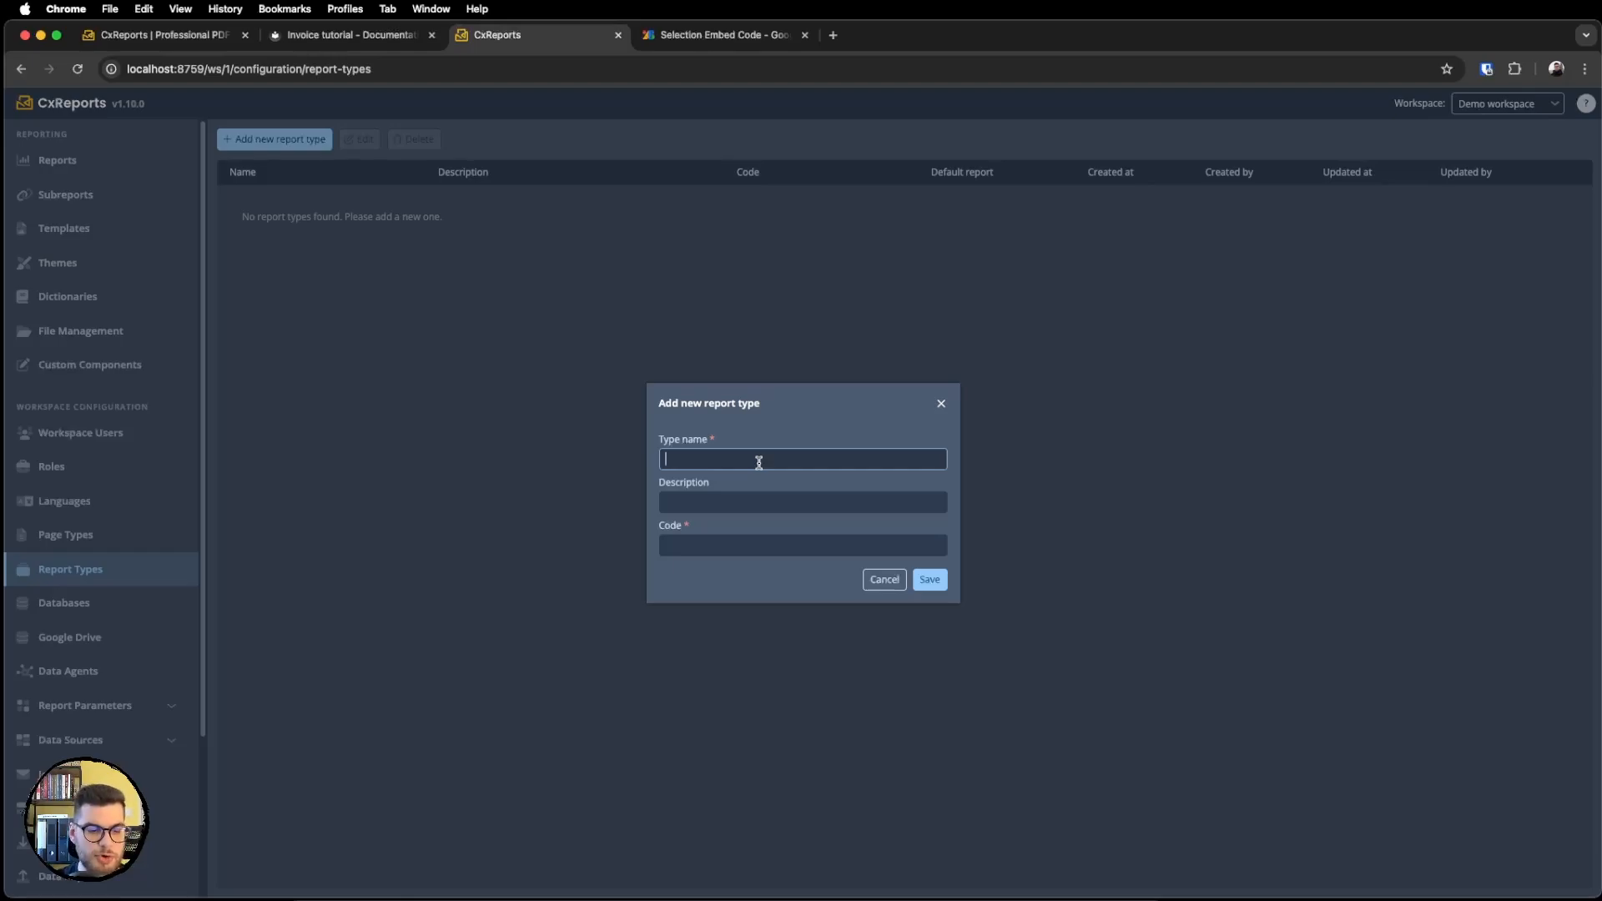
type("Invoice")
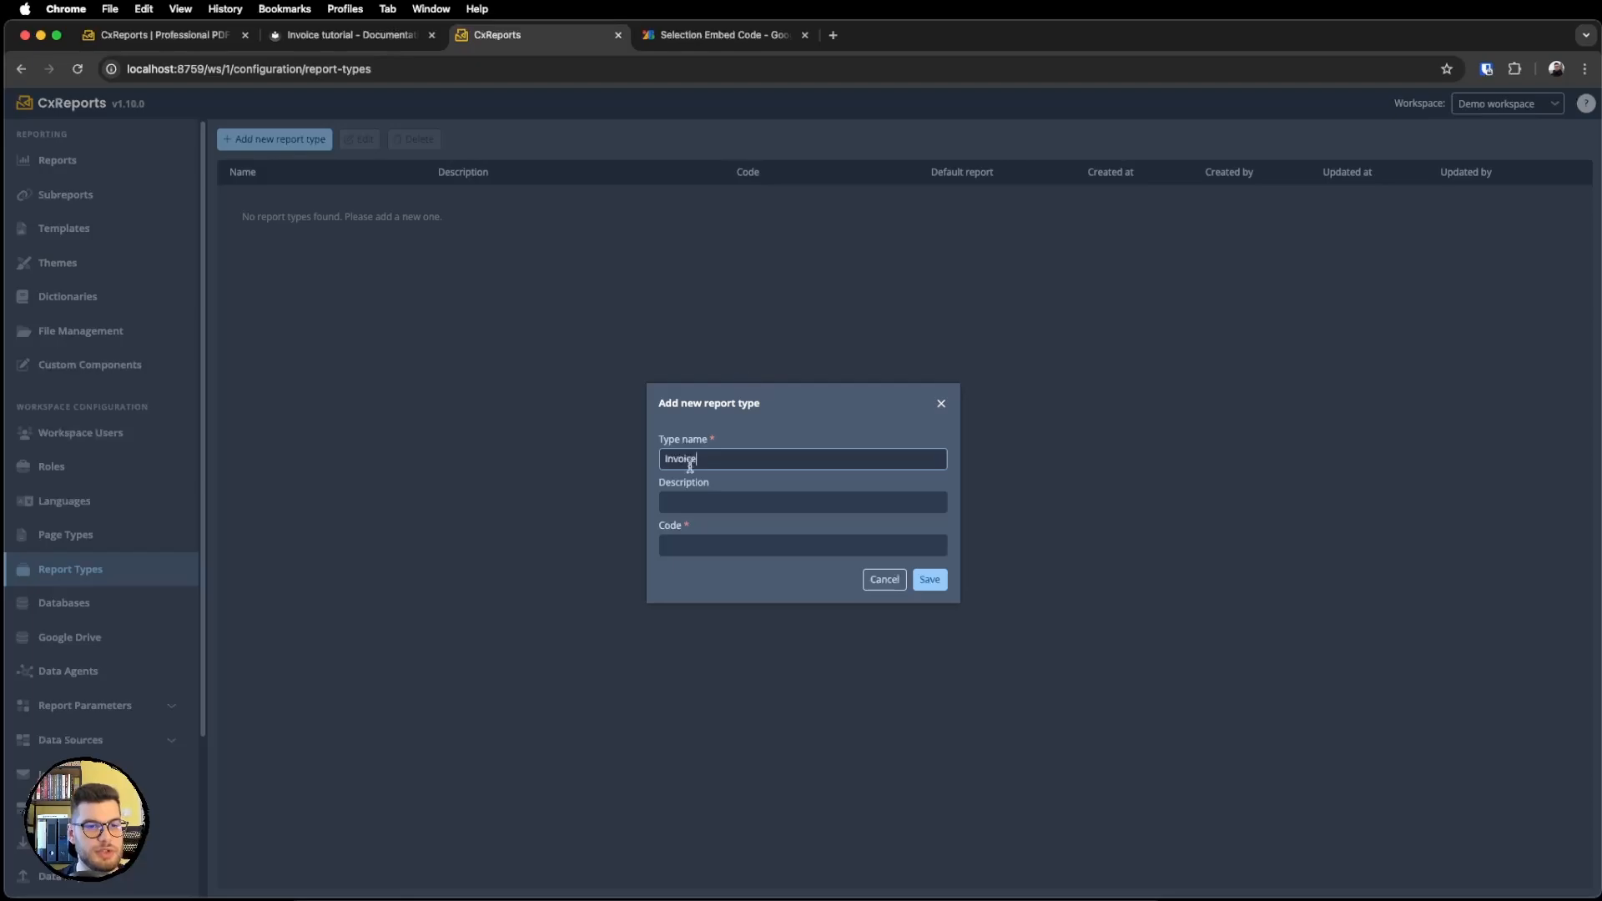
left_click(691, 539)
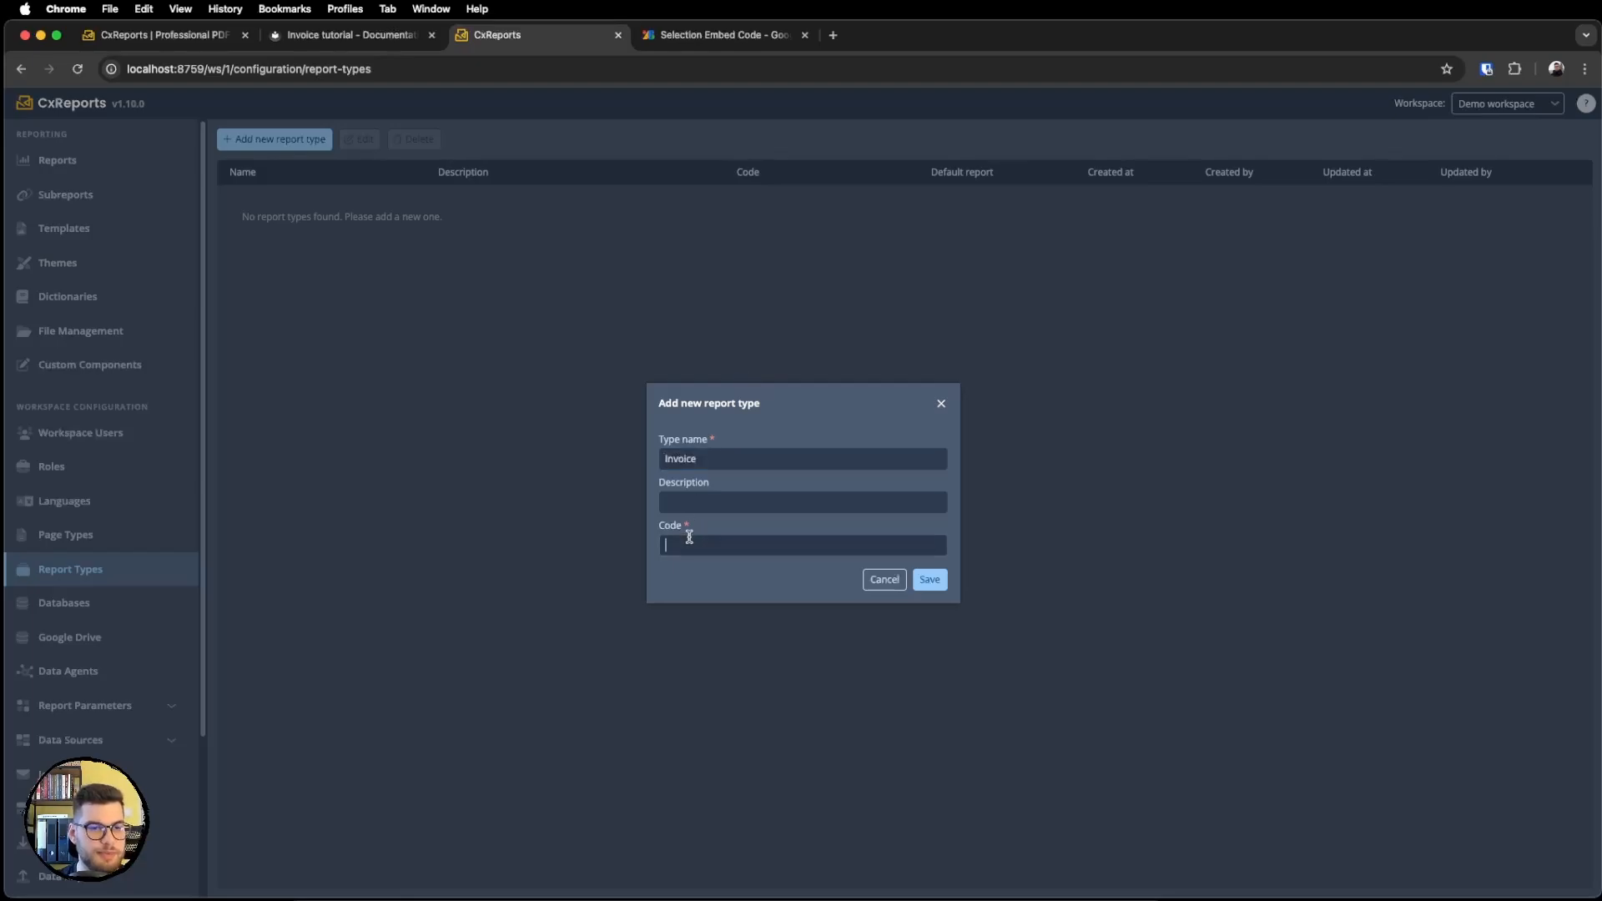
type("inovice")
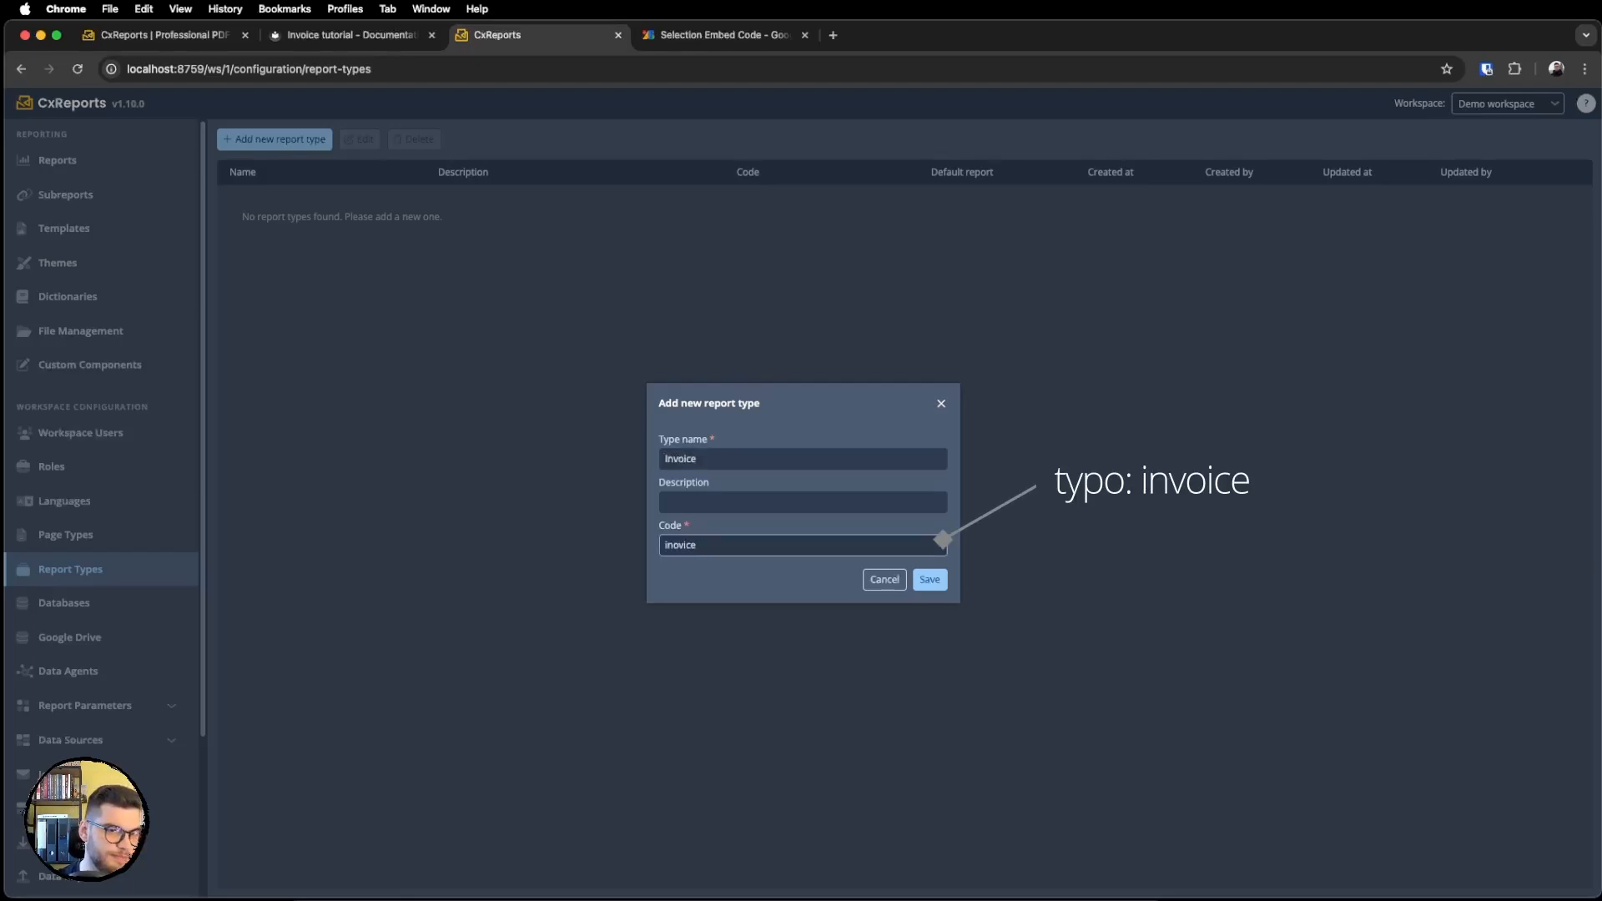
left_click(928, 579)
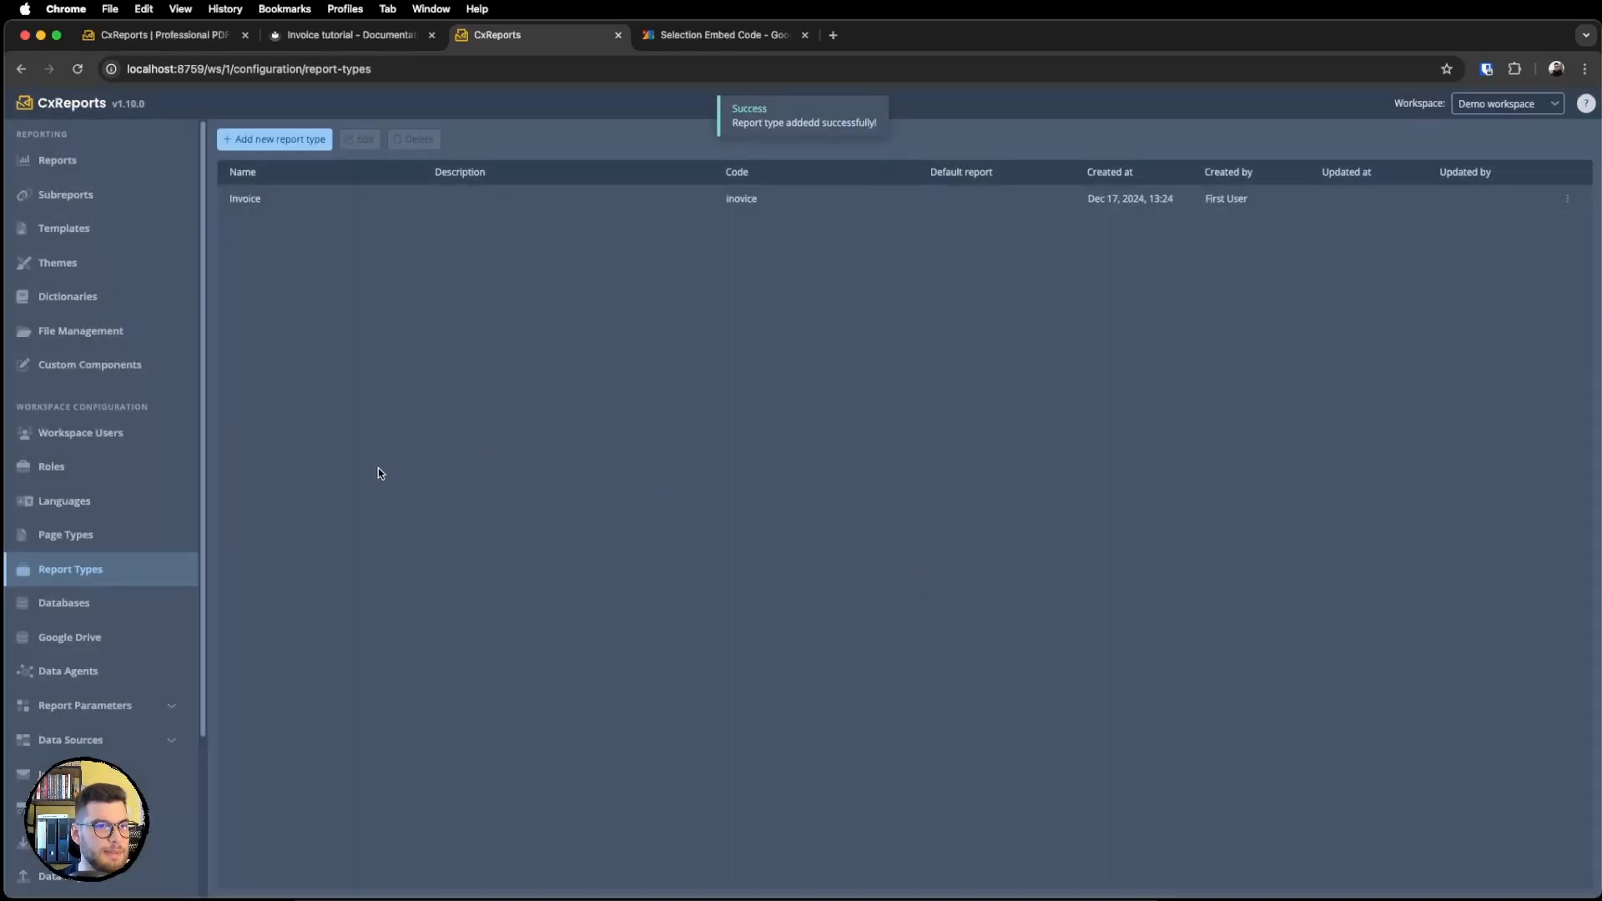
Add a page type named "Standard page" to the workspace configuration.
left_click(117, 535)
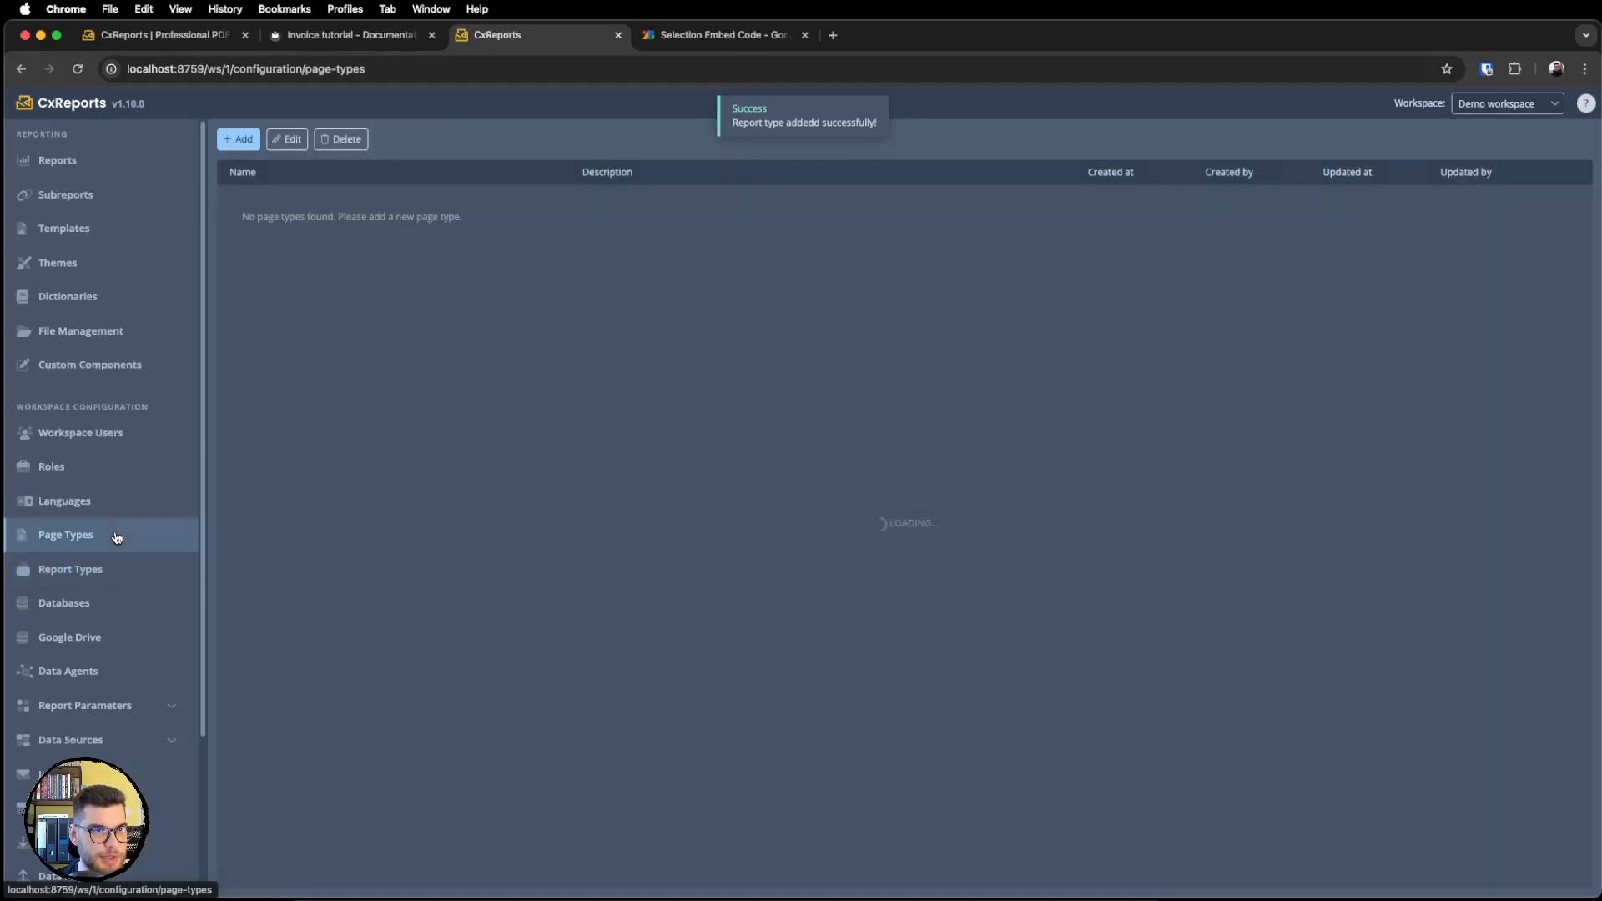
left_click(255, 149)
left_click(722, 468)
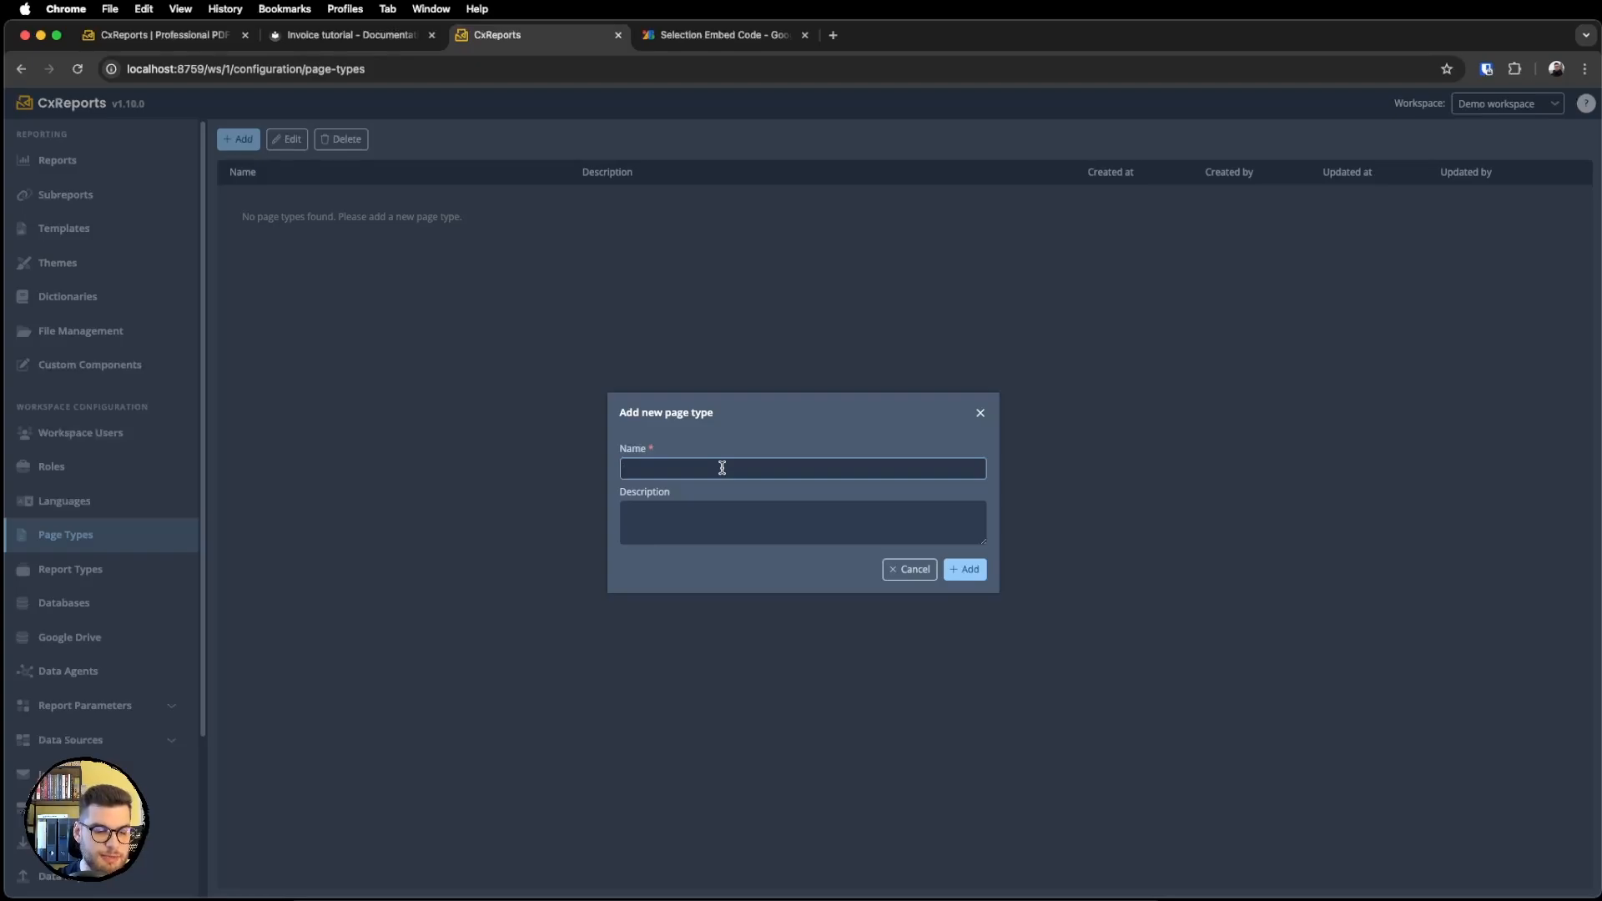
type("Standard ")
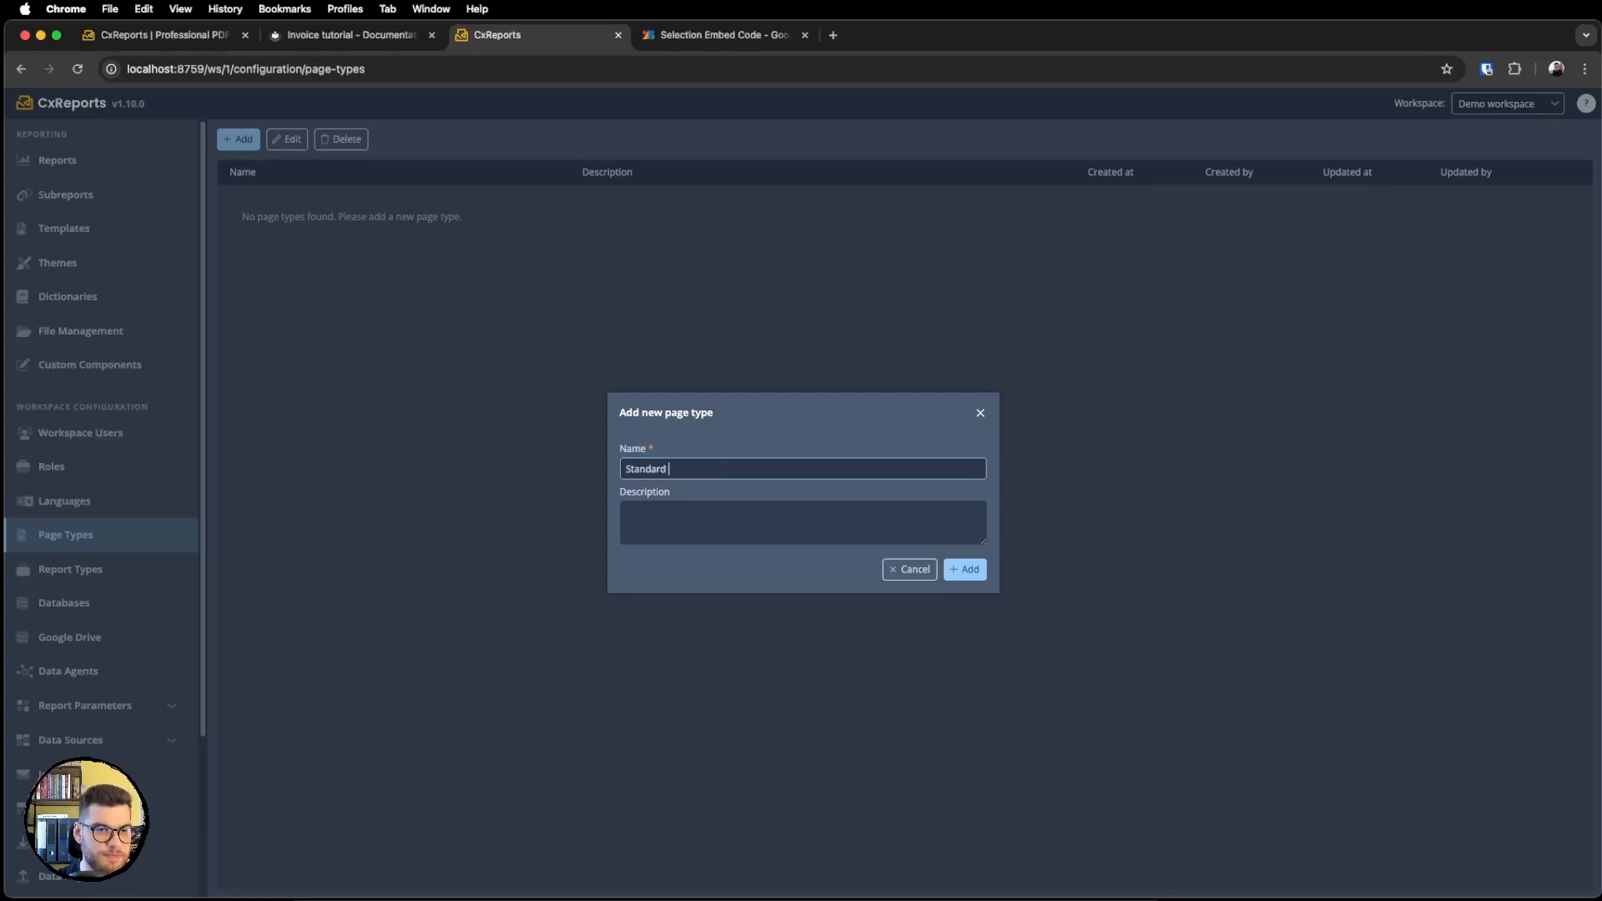
type("page")
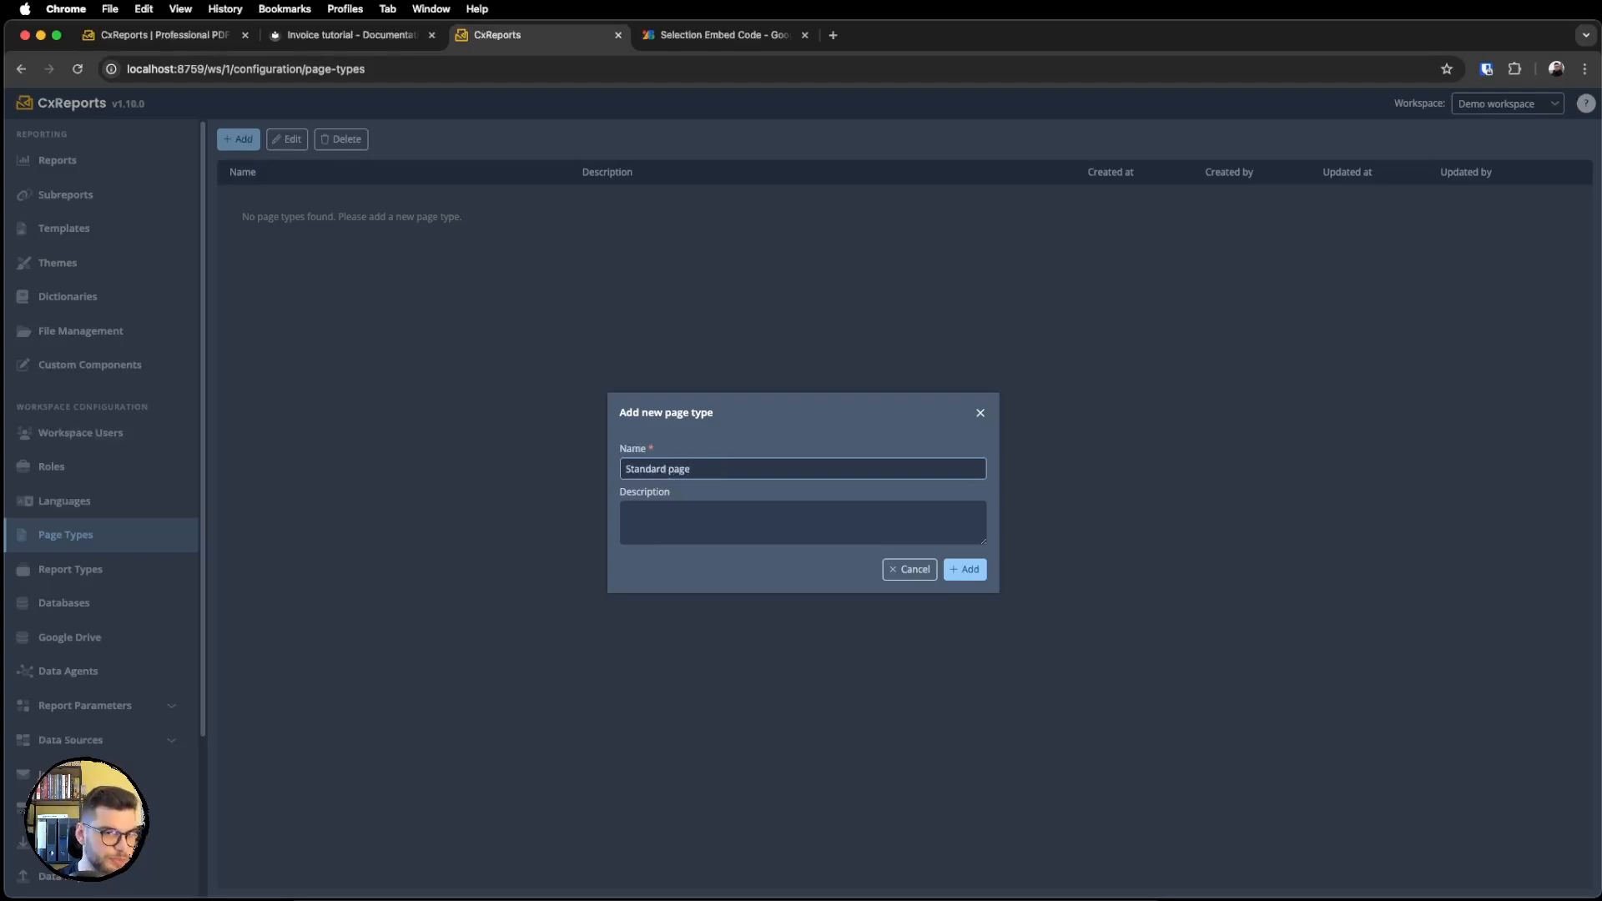
left_click(965, 570)
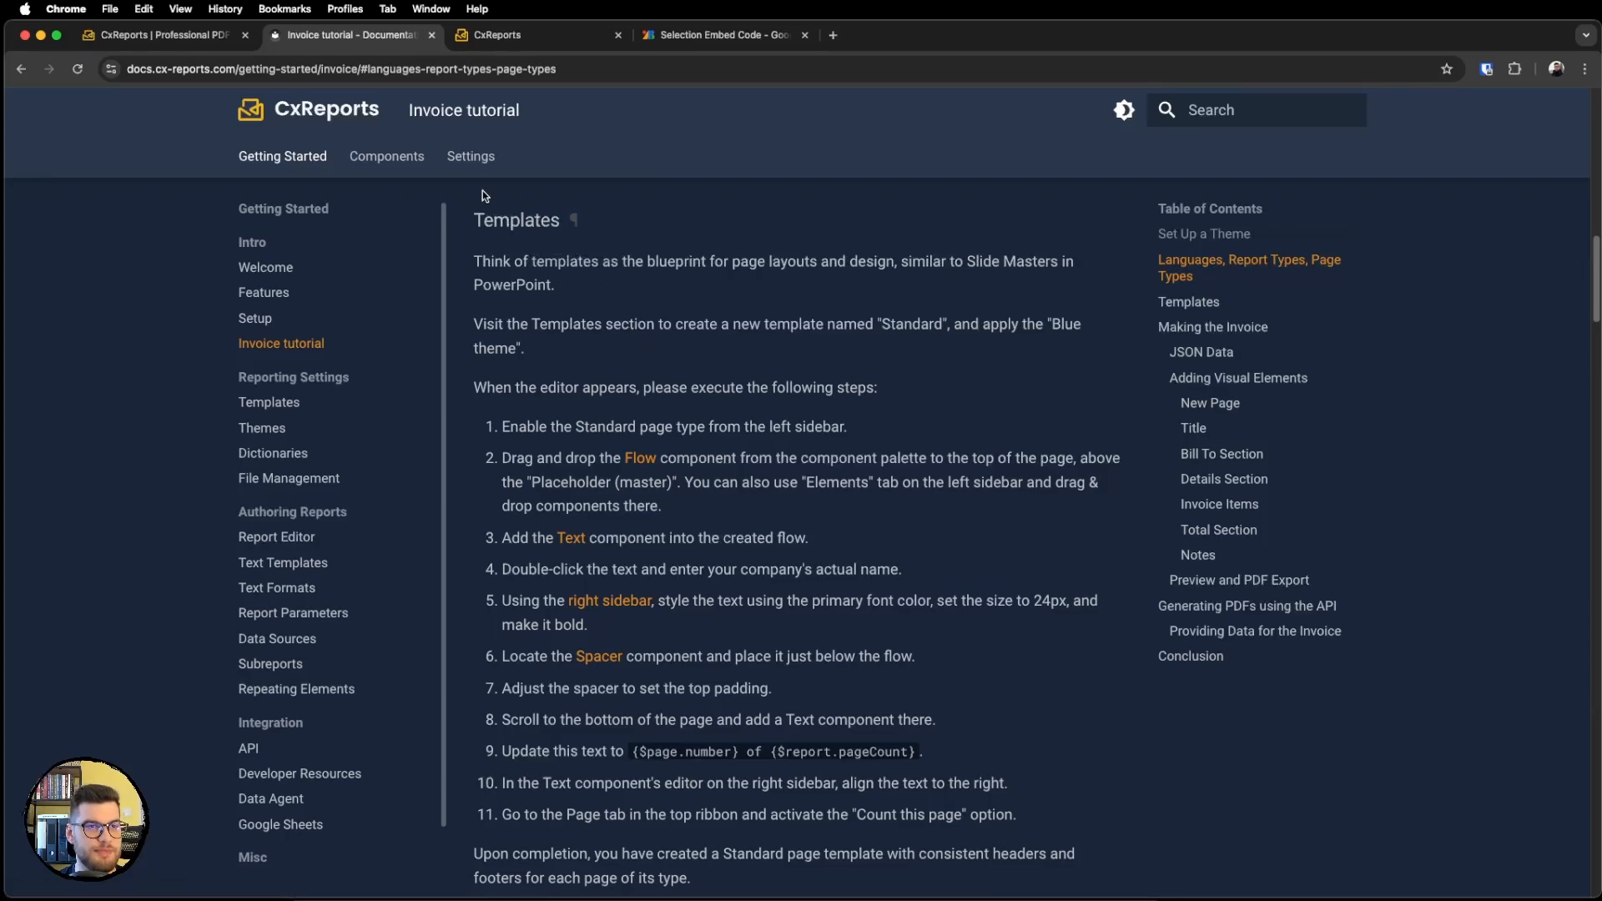
Return to CxReports from the tutorial and create a template named "Invoice template" using "First theme".
left_click(494, 35)
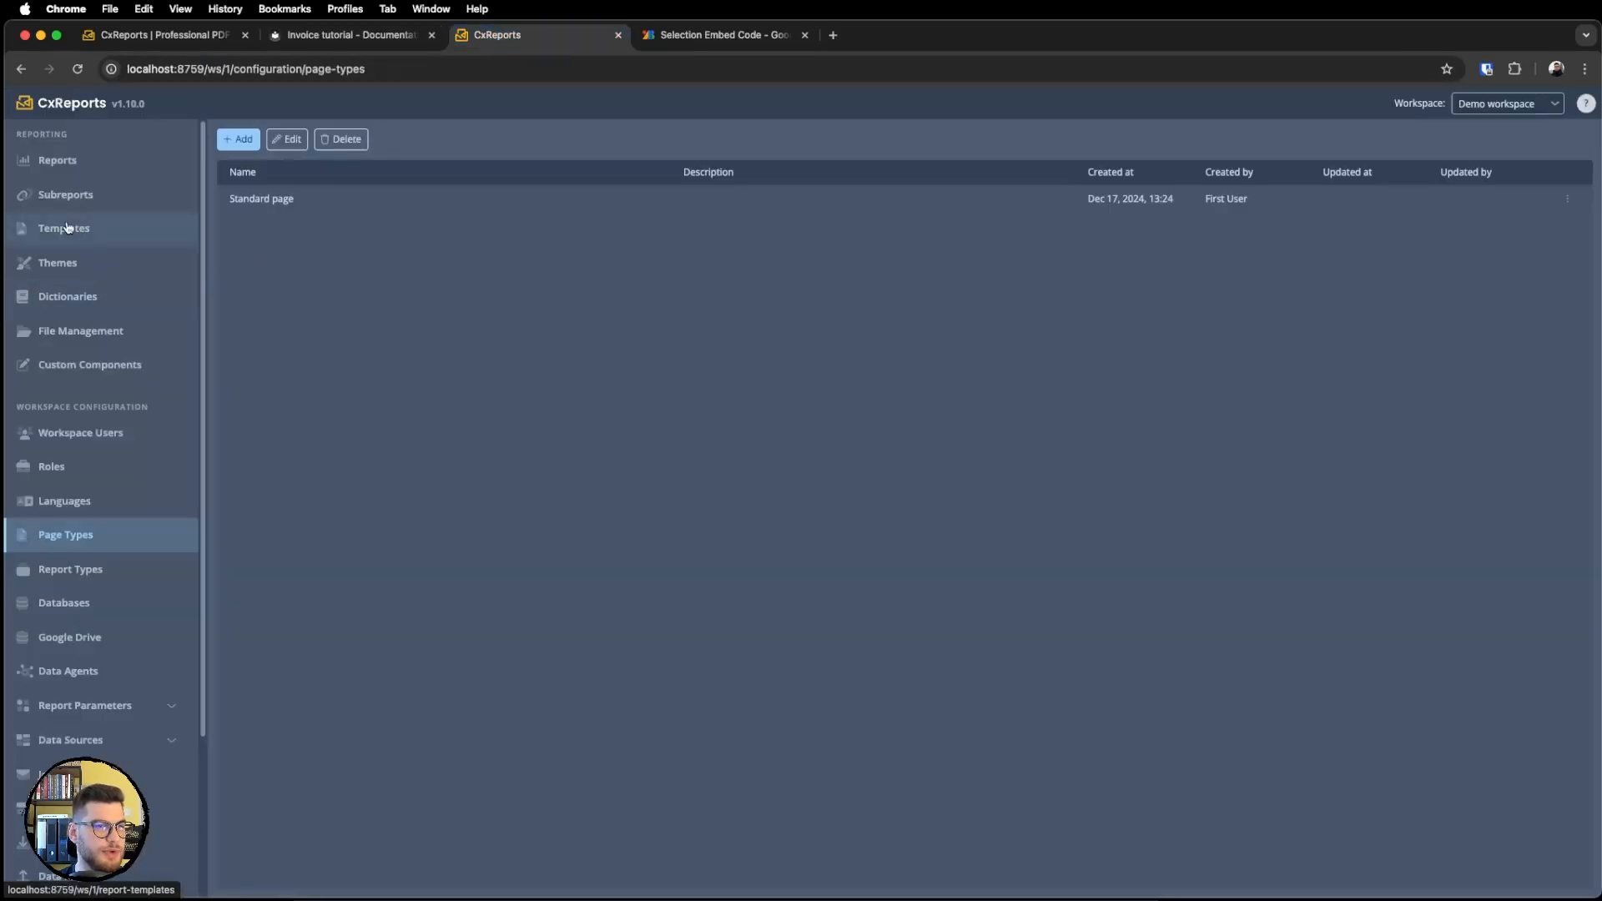
left_click(63, 235)
left_click(240, 140)
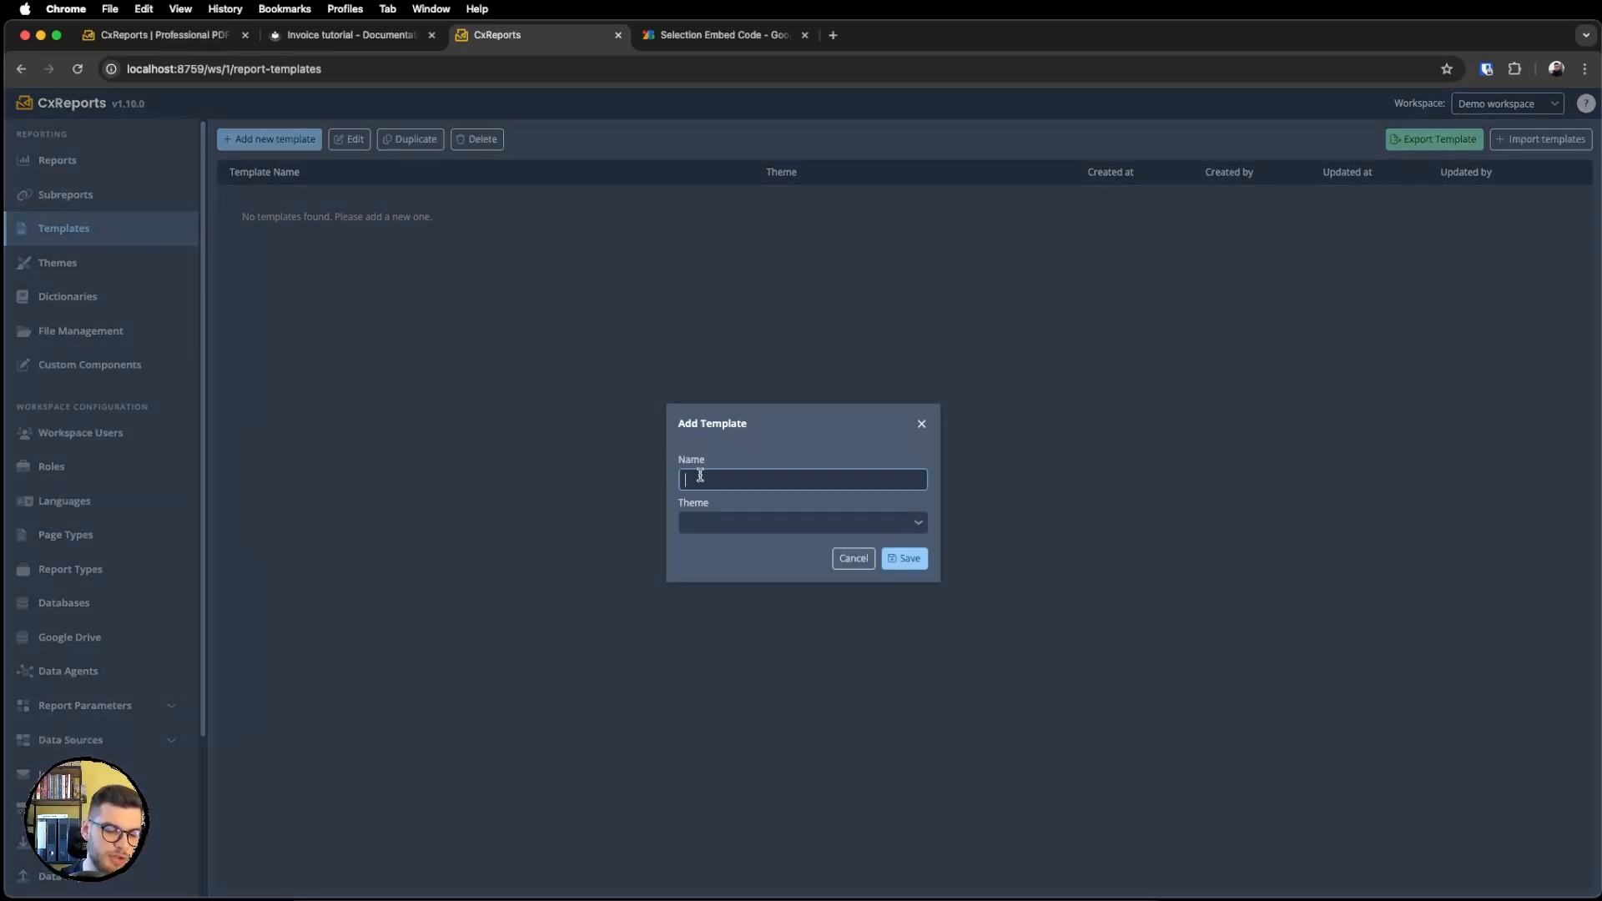
type("Inoi")
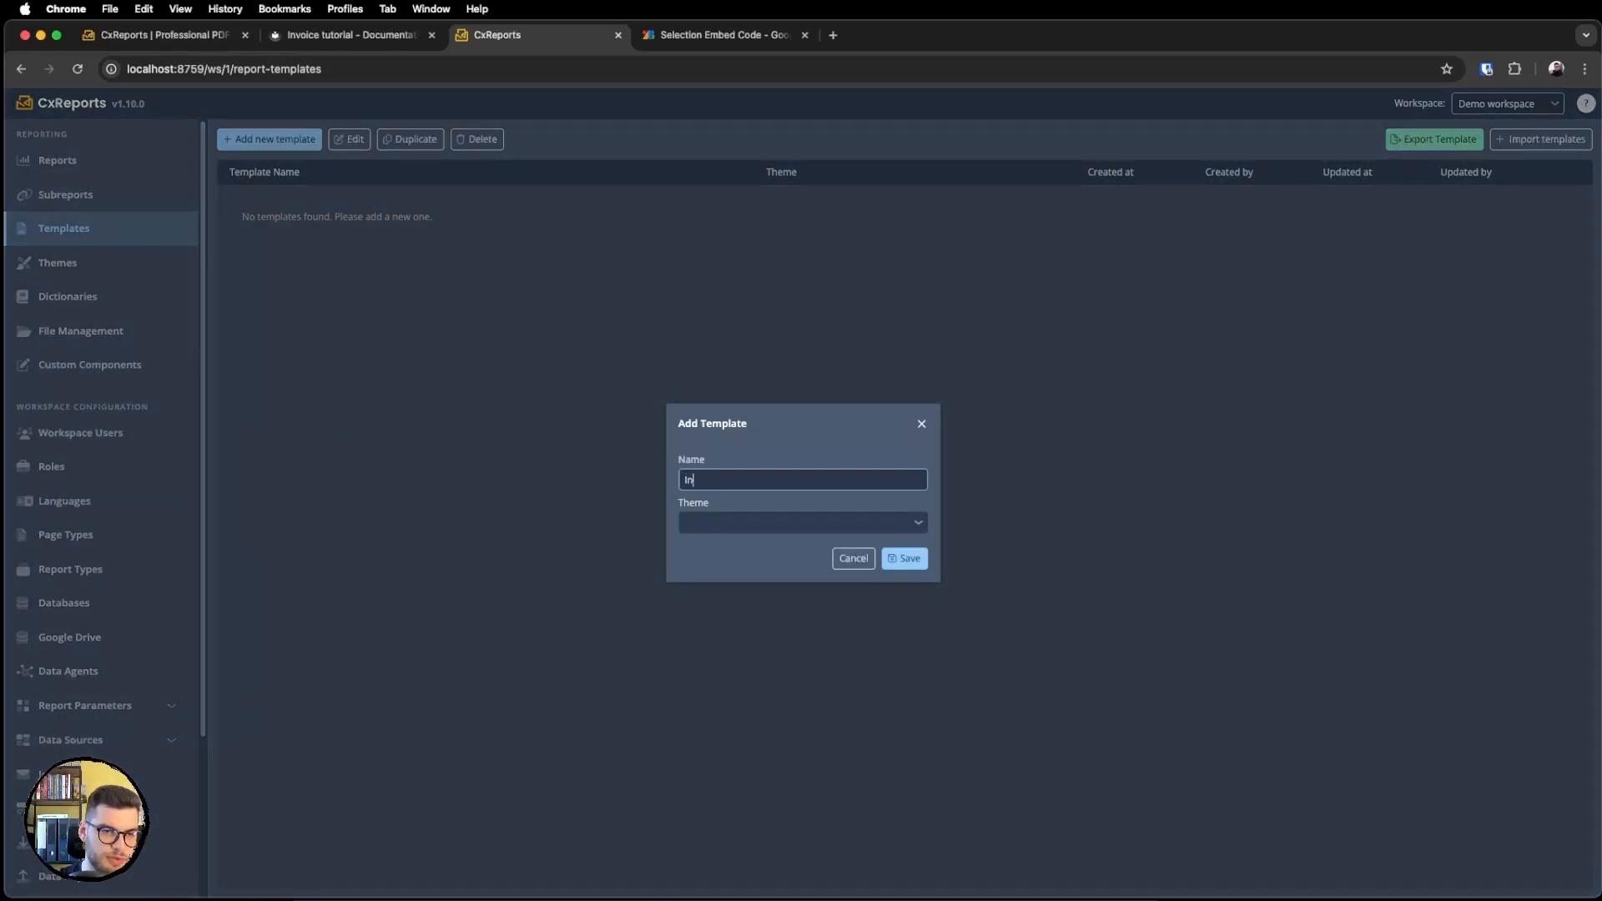
key("BackSpace")
type("voice template")
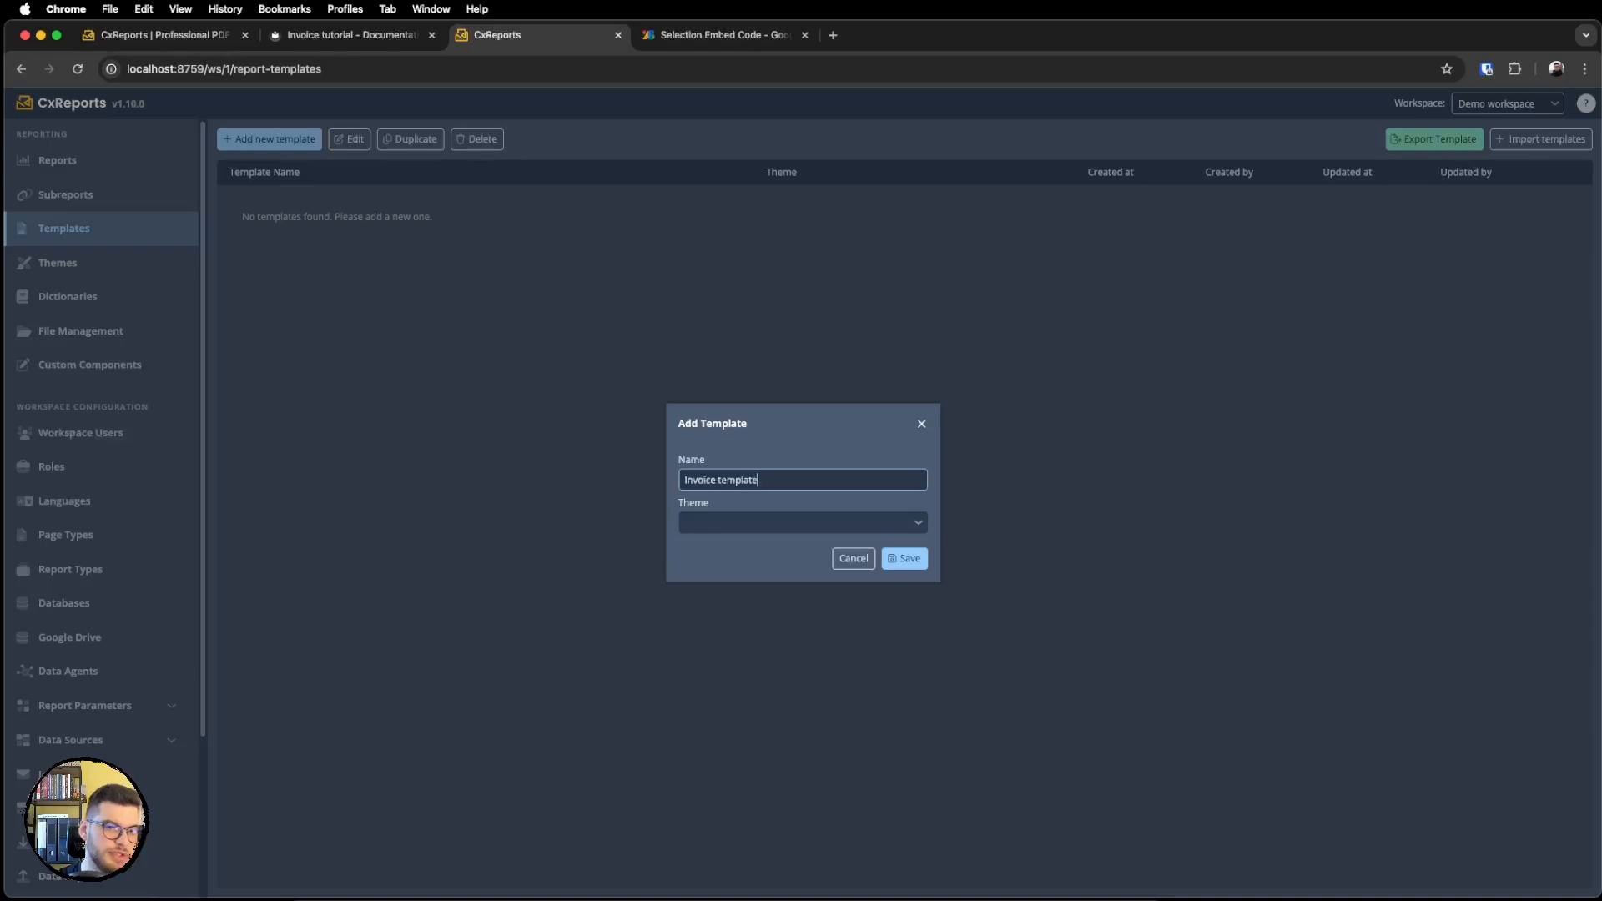
left_click(814, 528)
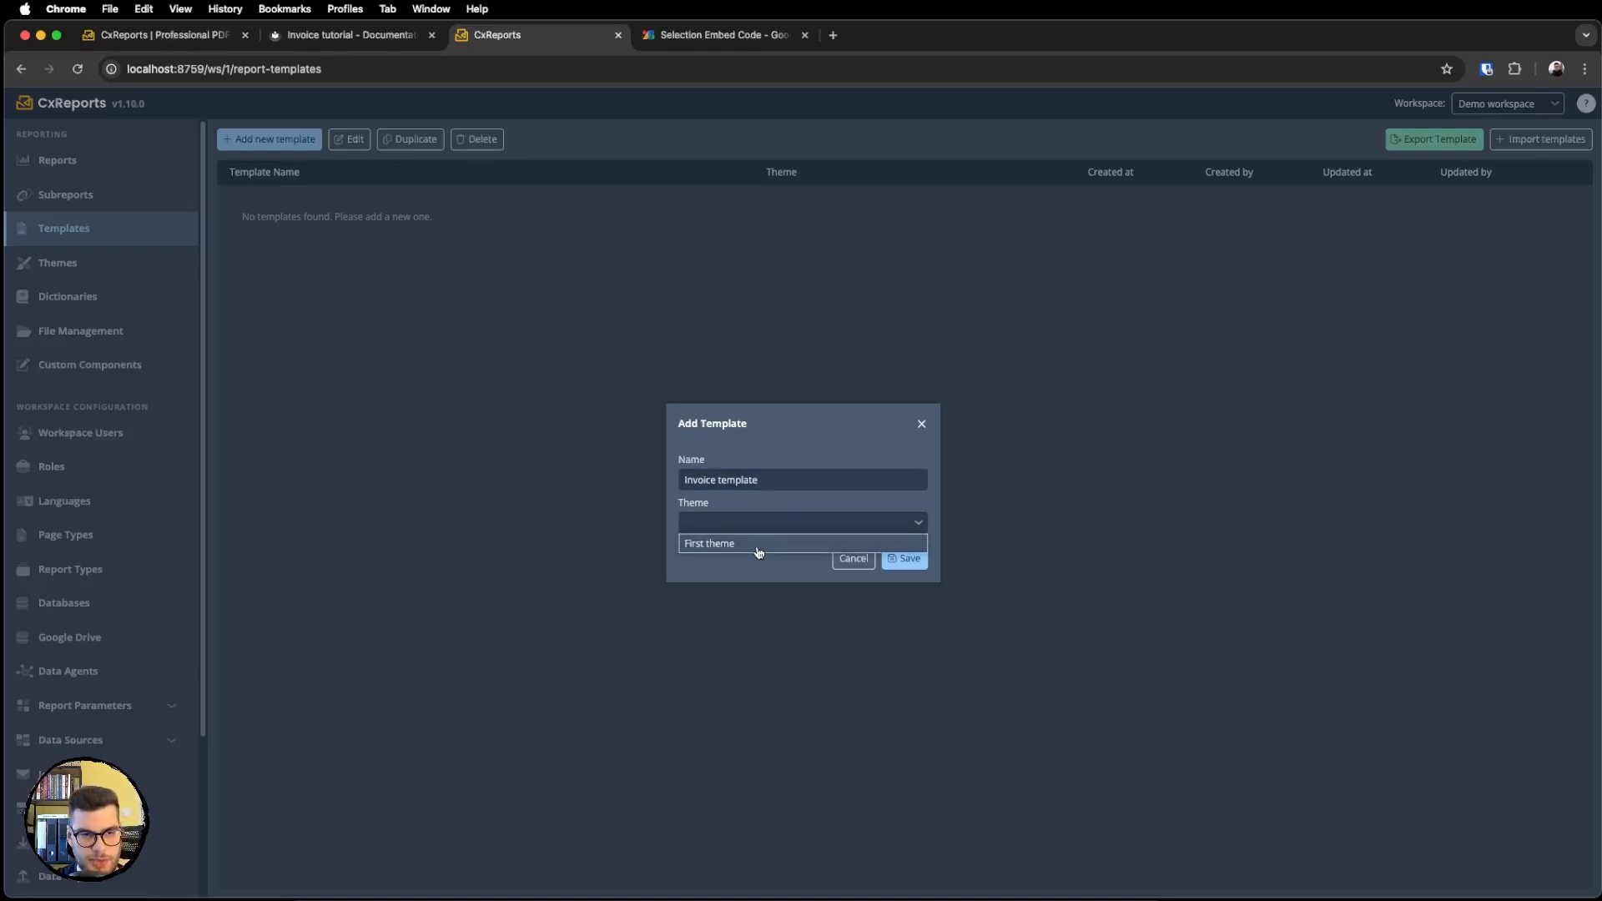
left_click(756, 551)
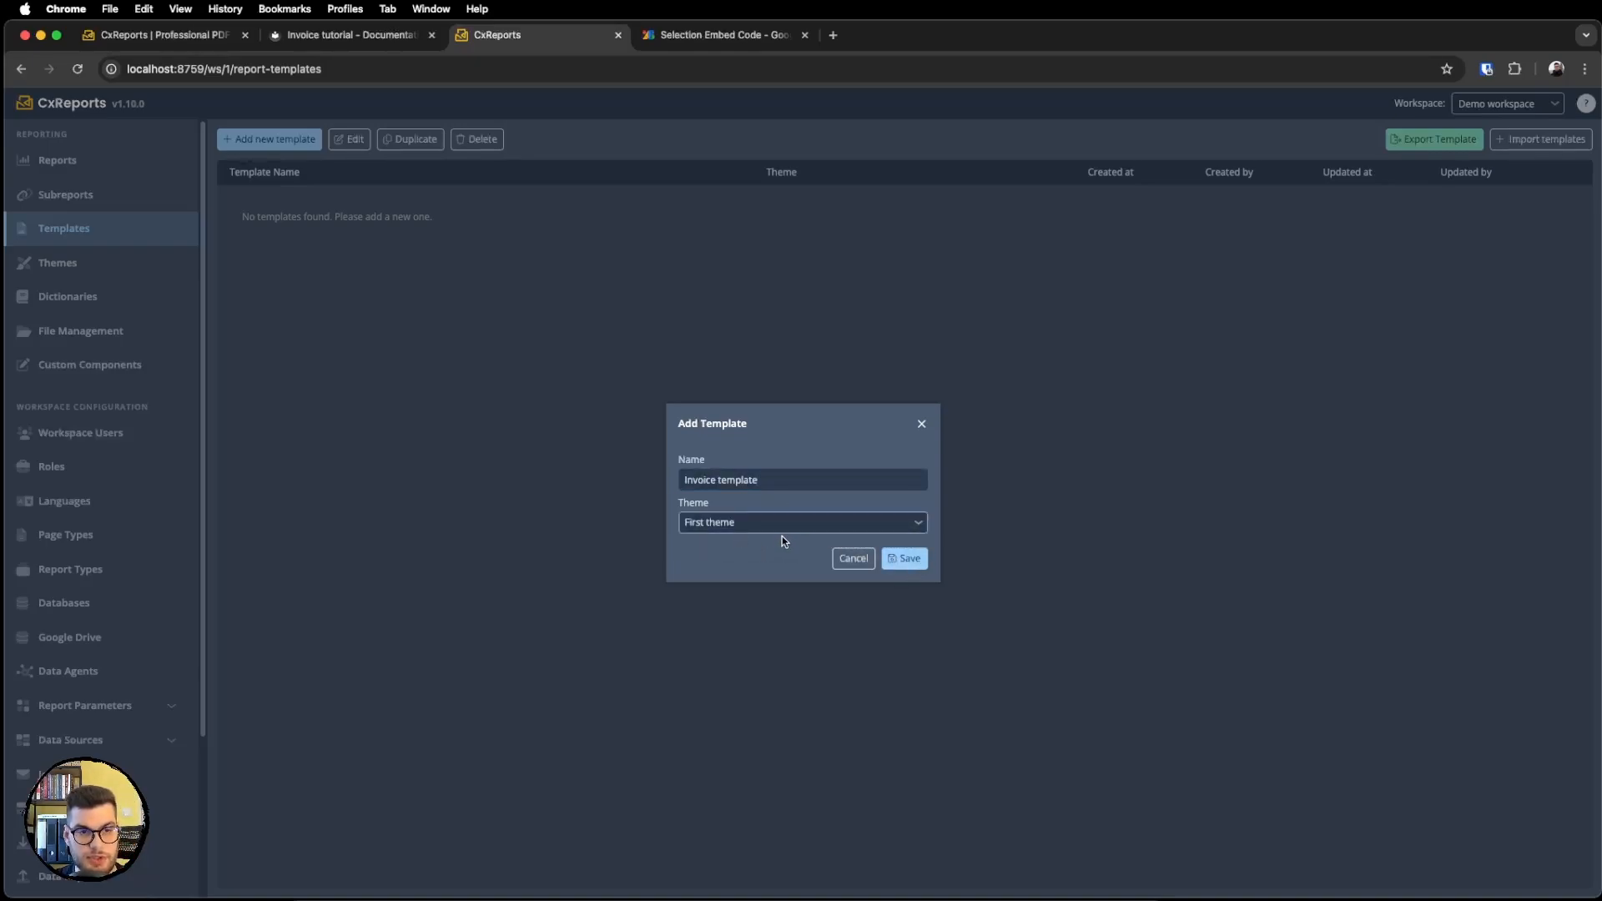
left_click(903, 564)
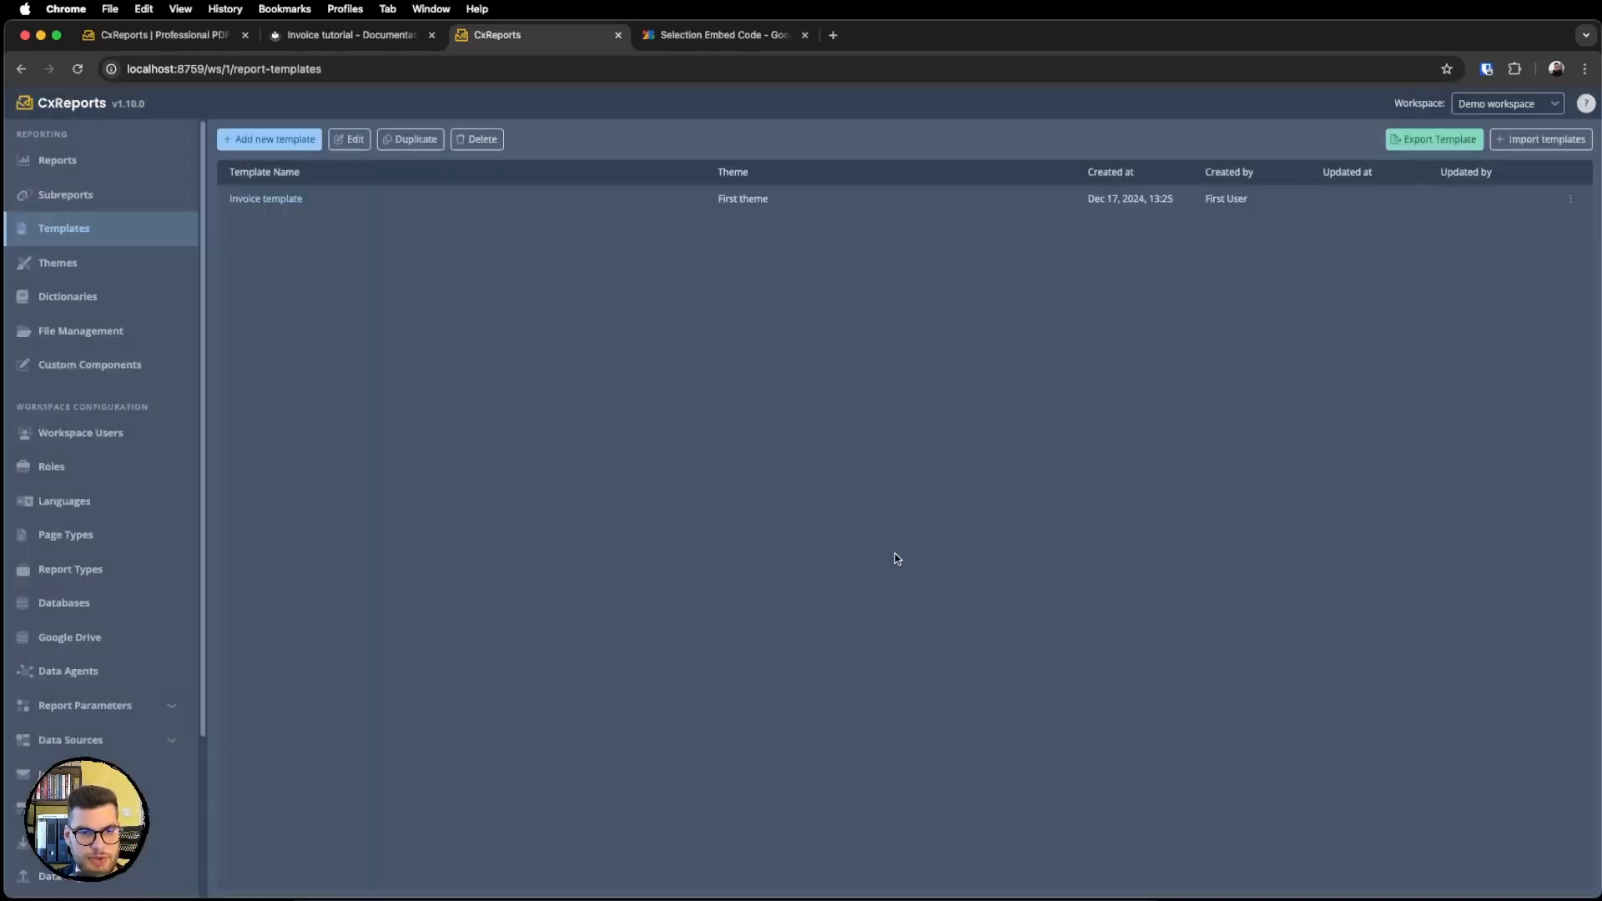
Open "Invoice template" for editing and enable the Standard page type in it.
left_click(294, 209)
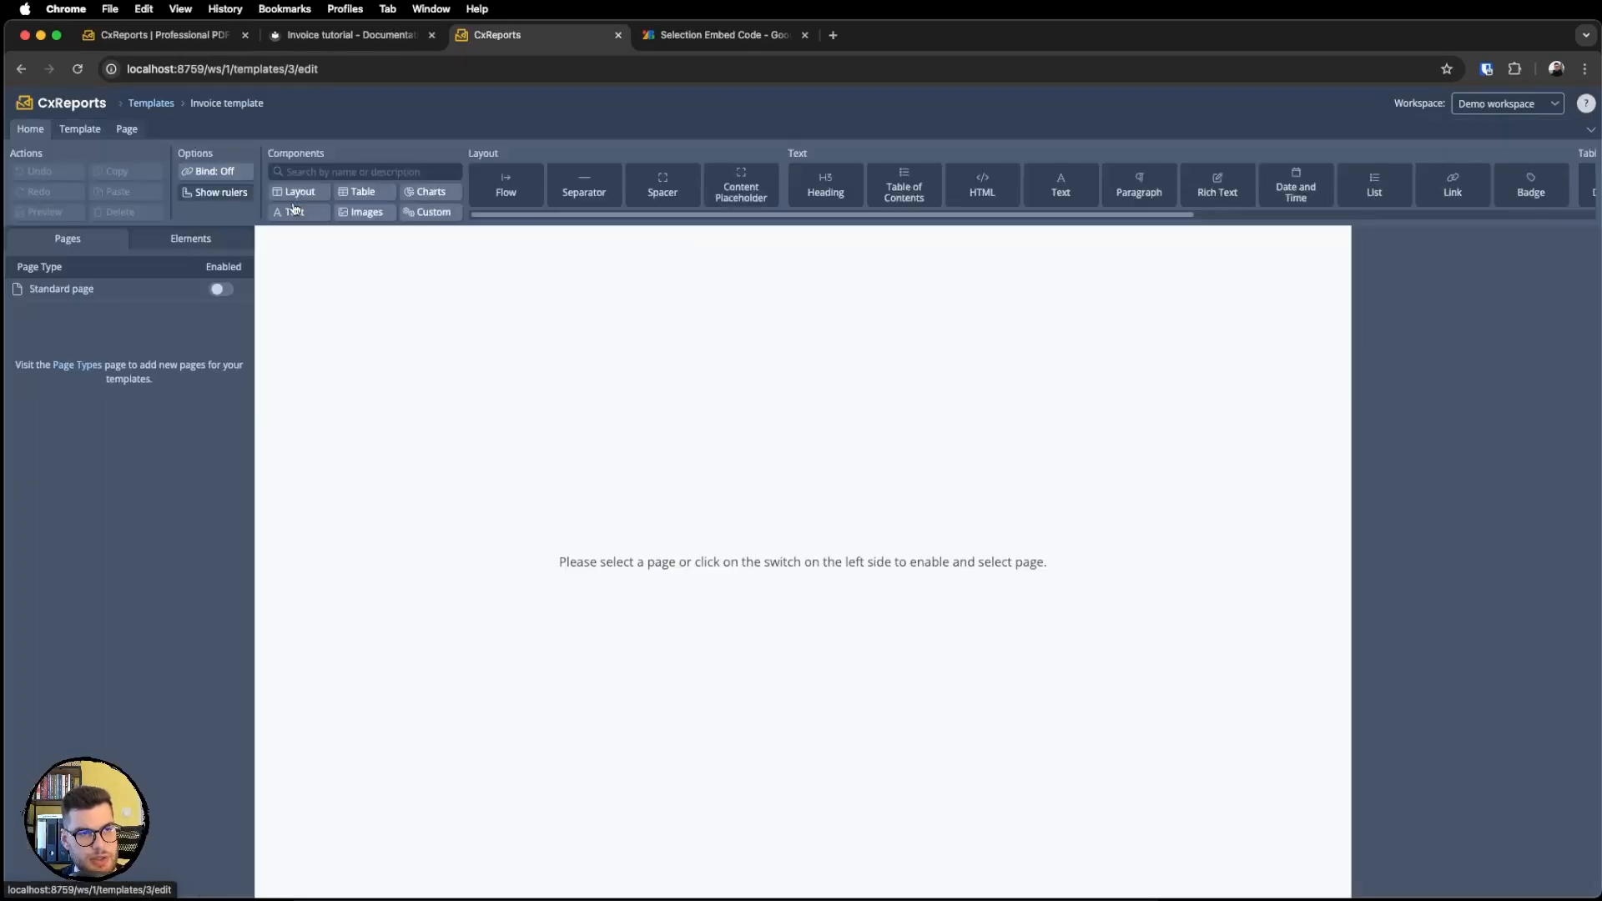
left_click(81, 288)
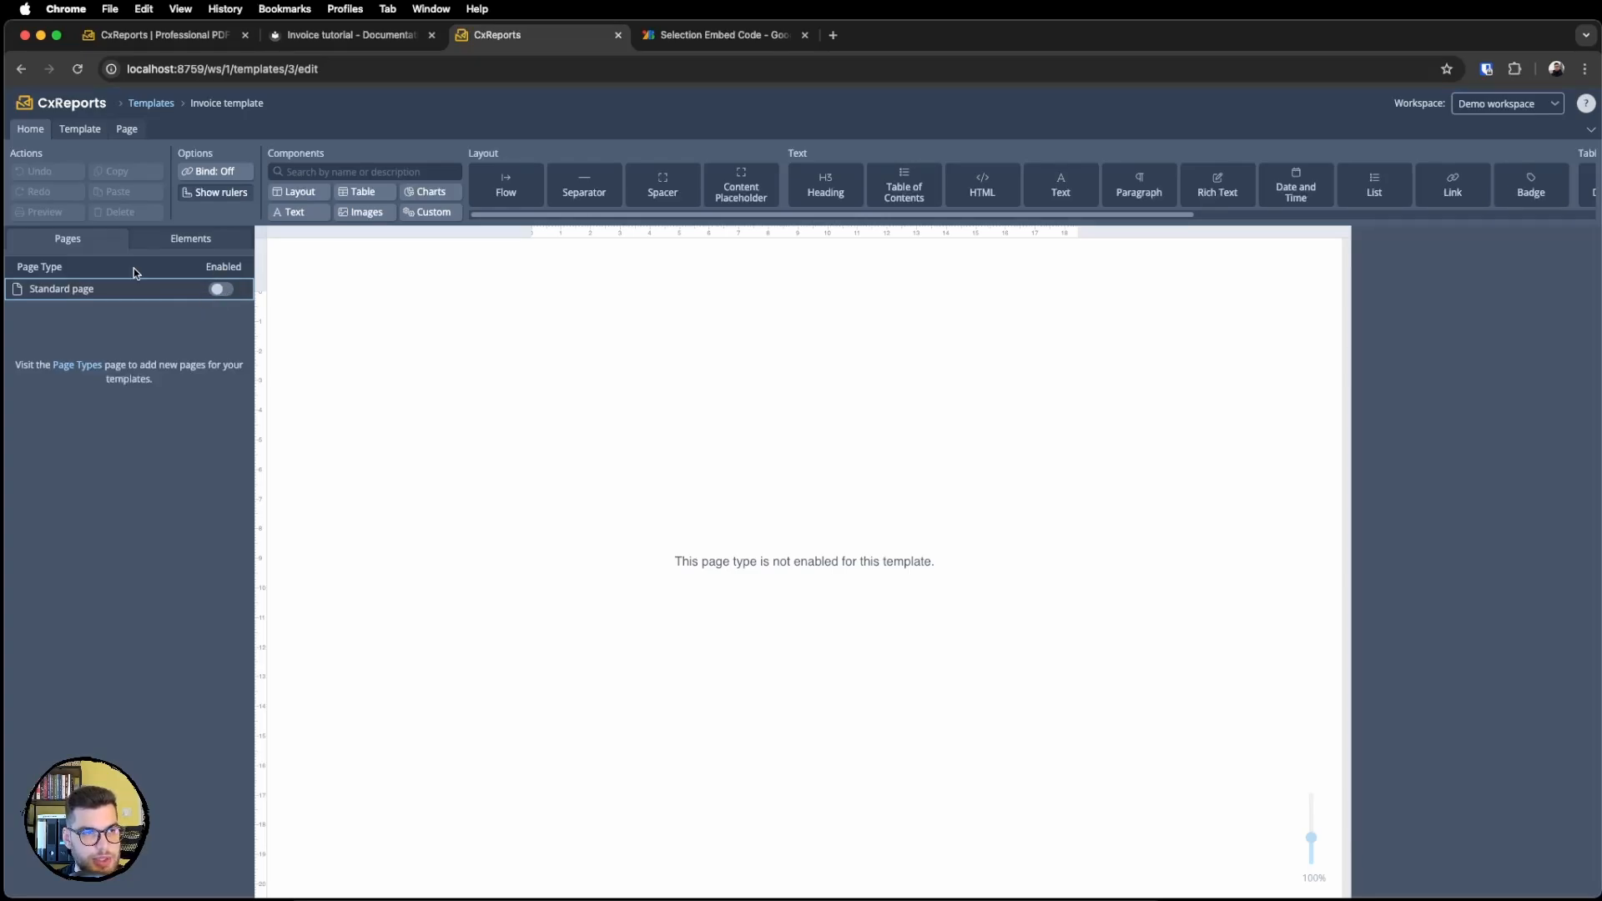
left_click(214, 291)
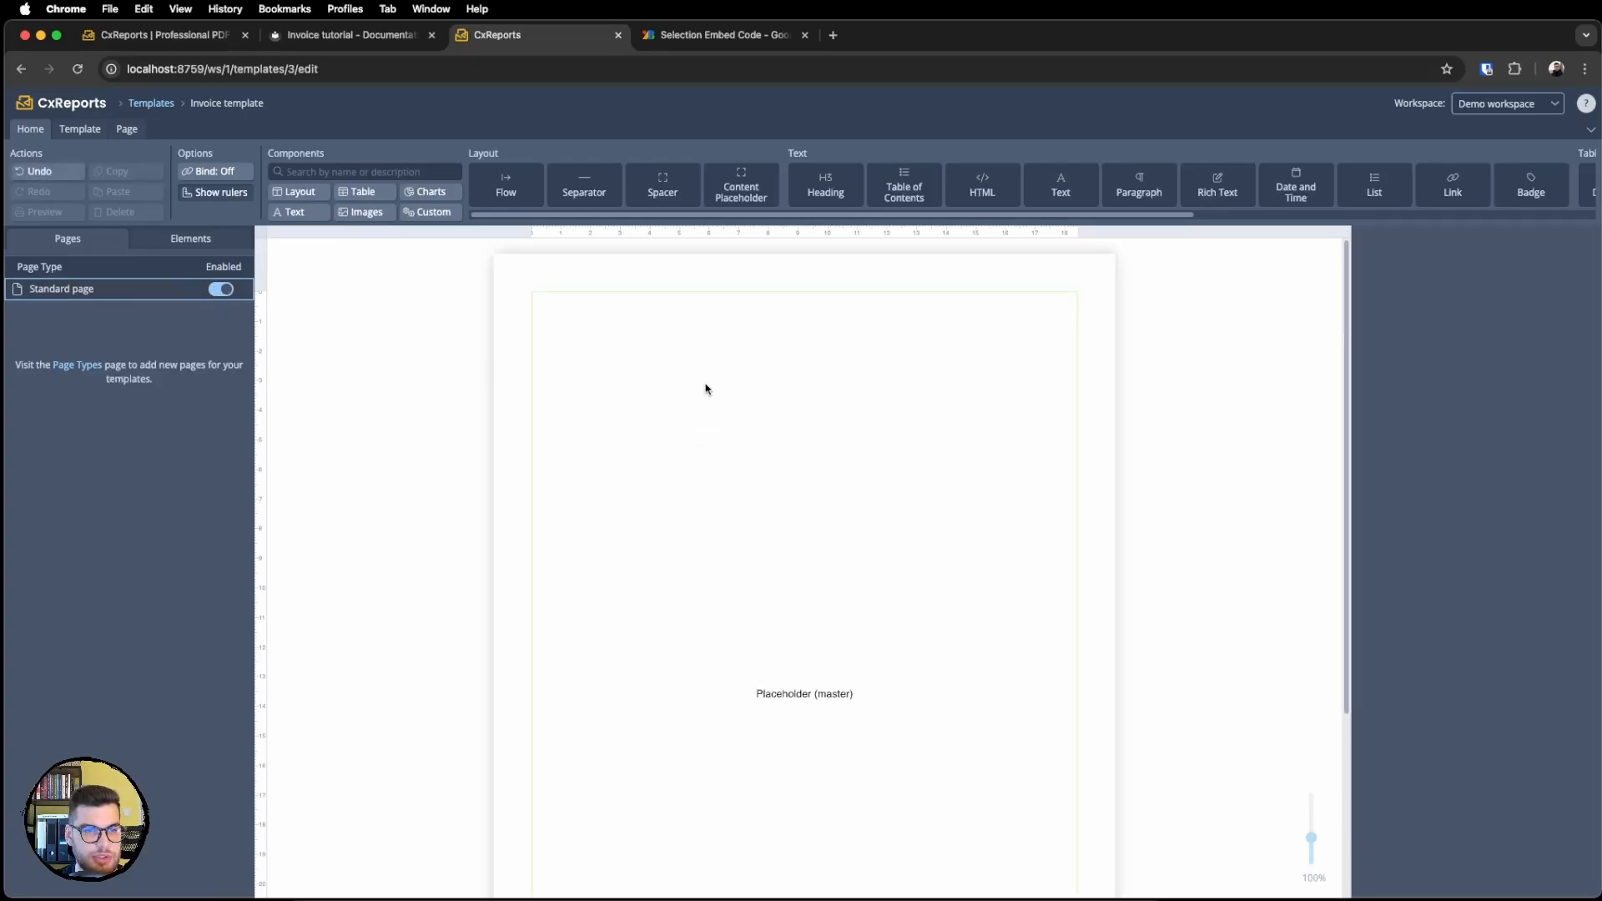
scroll(705, 386, "down", 5)
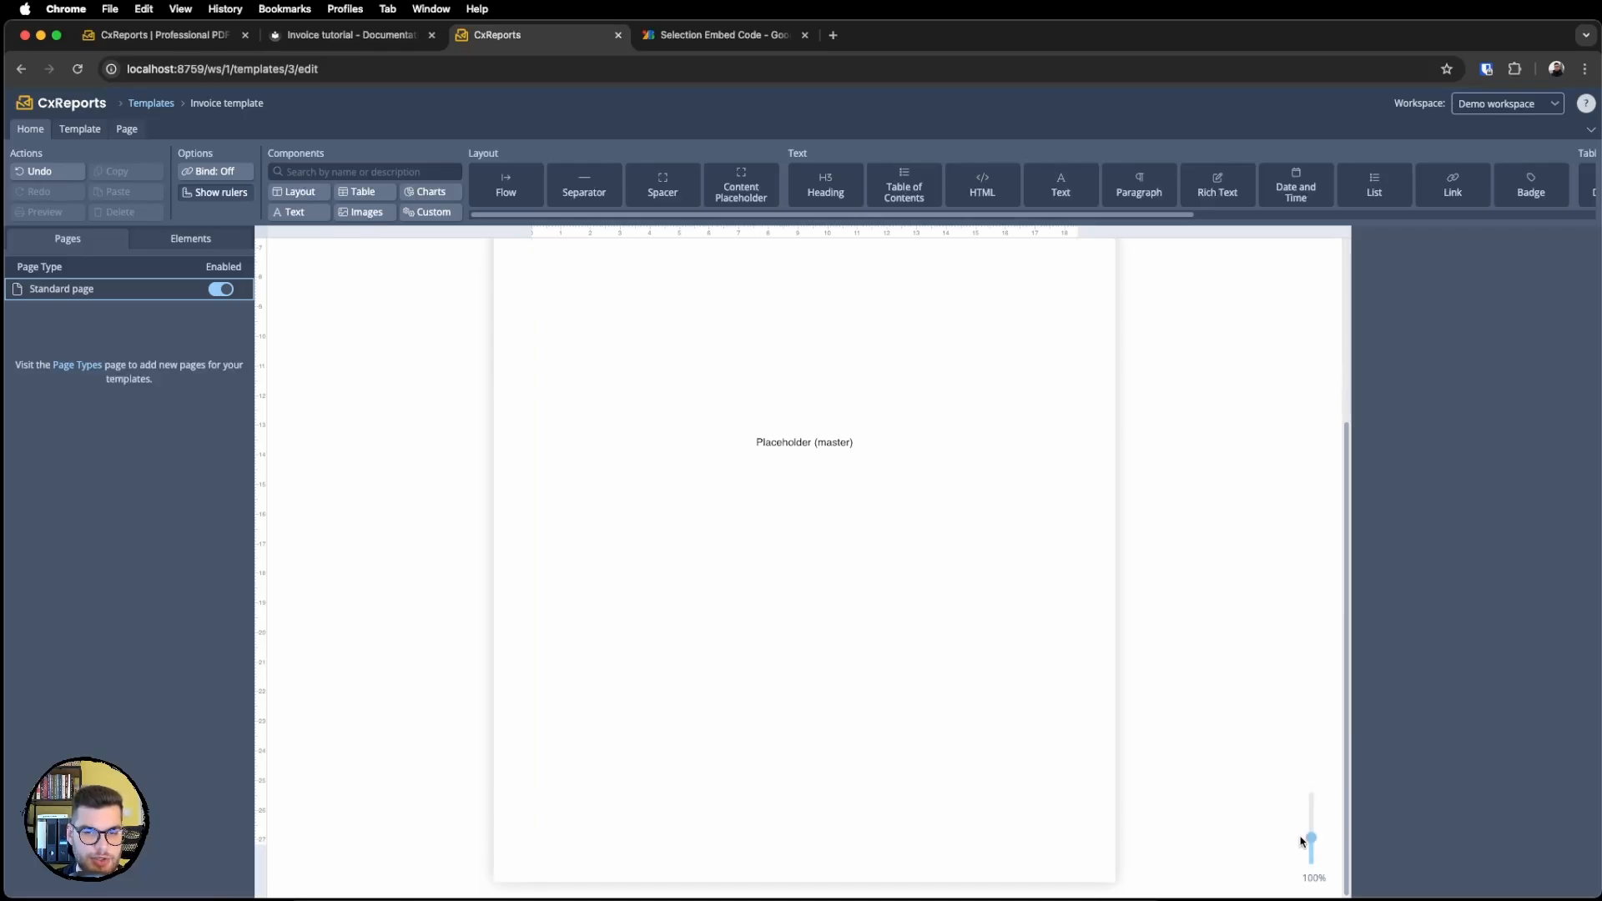
left_click_drag(1307, 838, 1307, 847)
scroll(1062, 709, "up", 2)
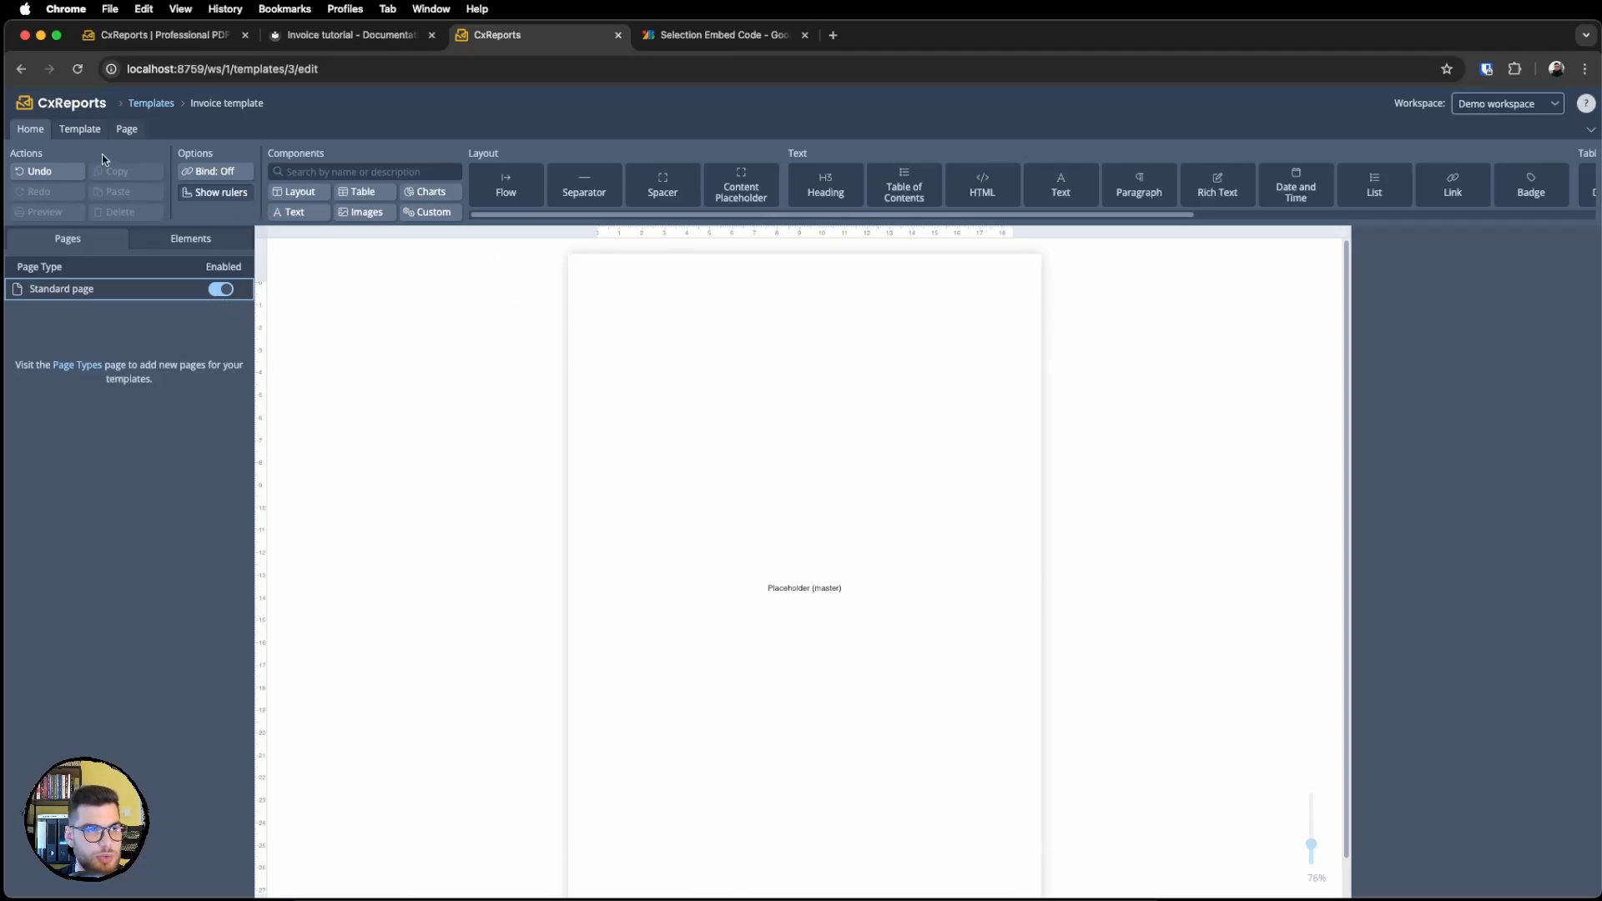
Try Landscape orientation for the template's pages and switch back to Portrait.
left_click(80, 128)
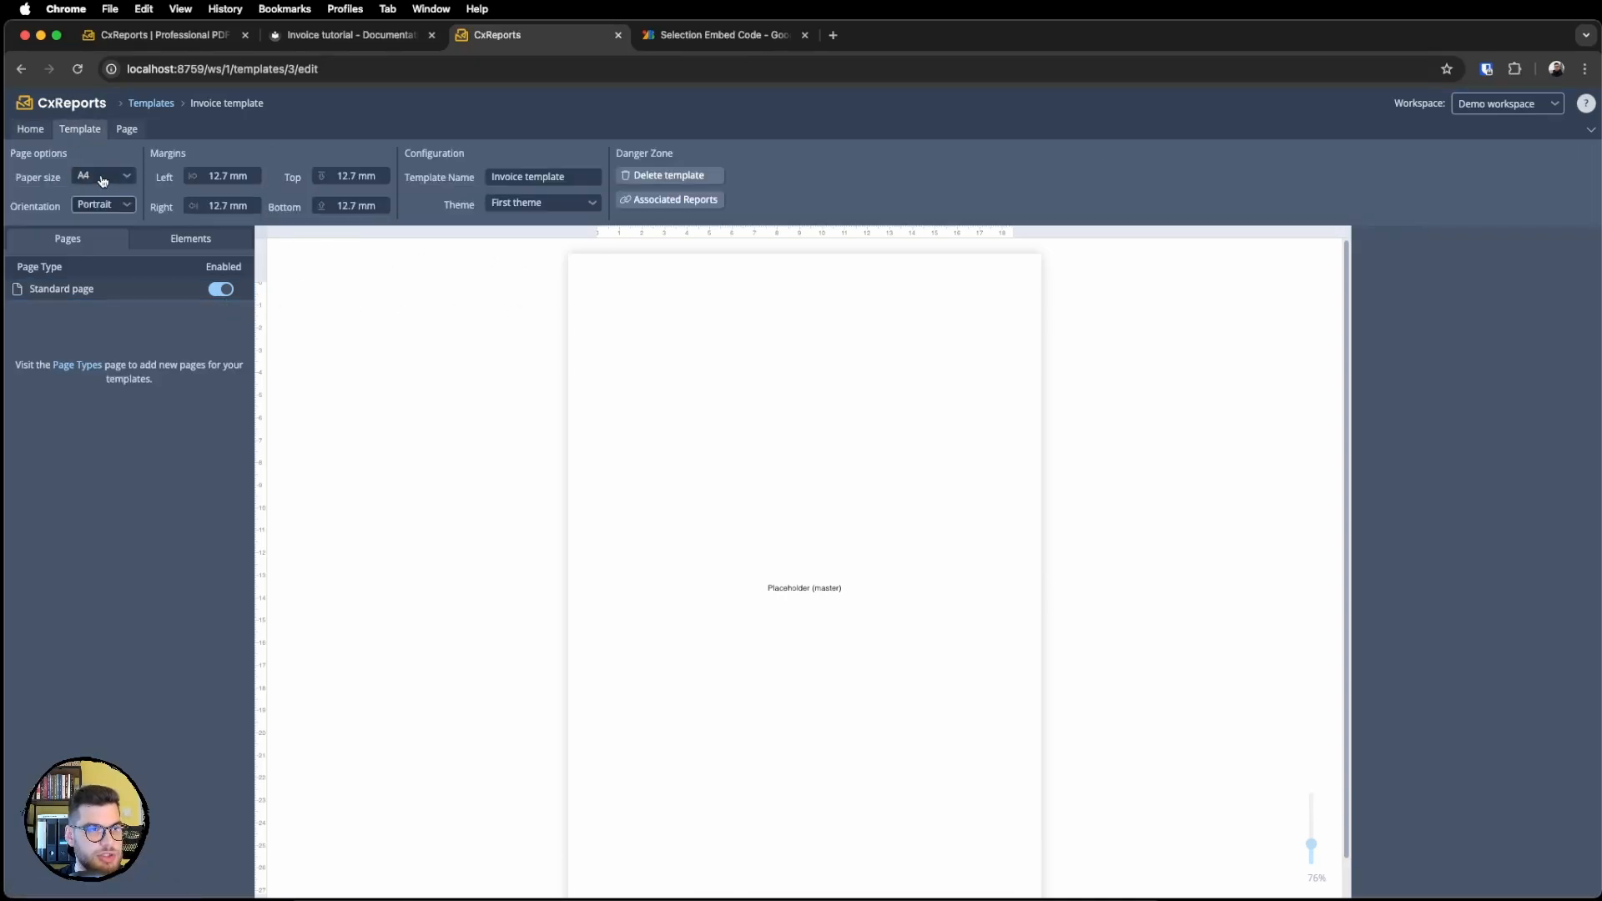
left_click(96, 204)
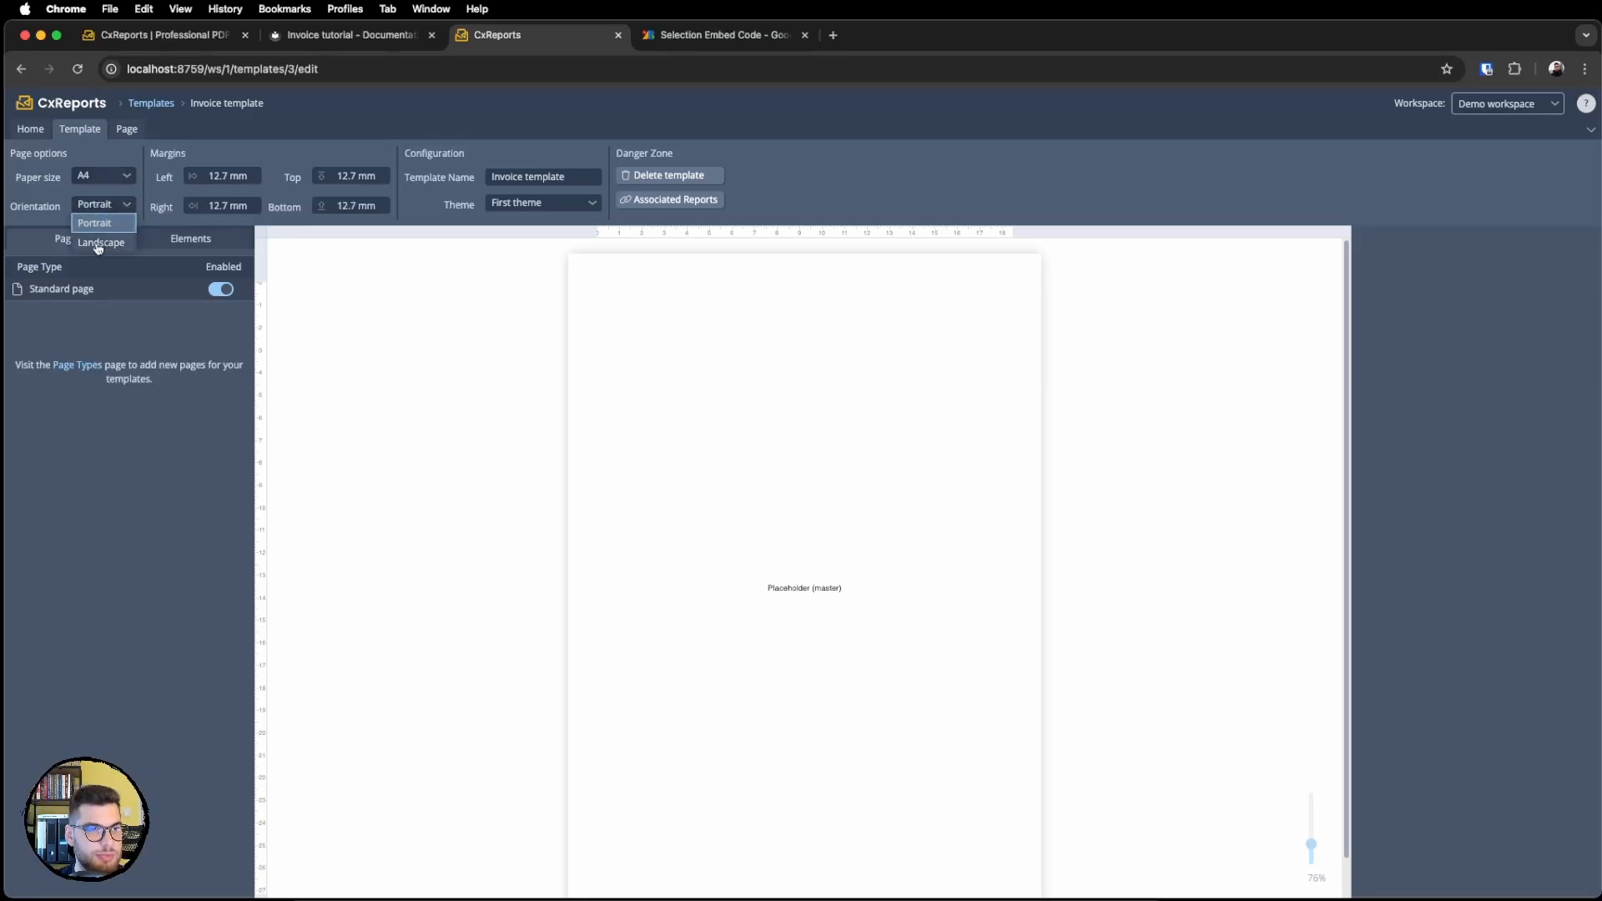
left_click(98, 243)
left_click(92, 208)
left_click(95, 225)
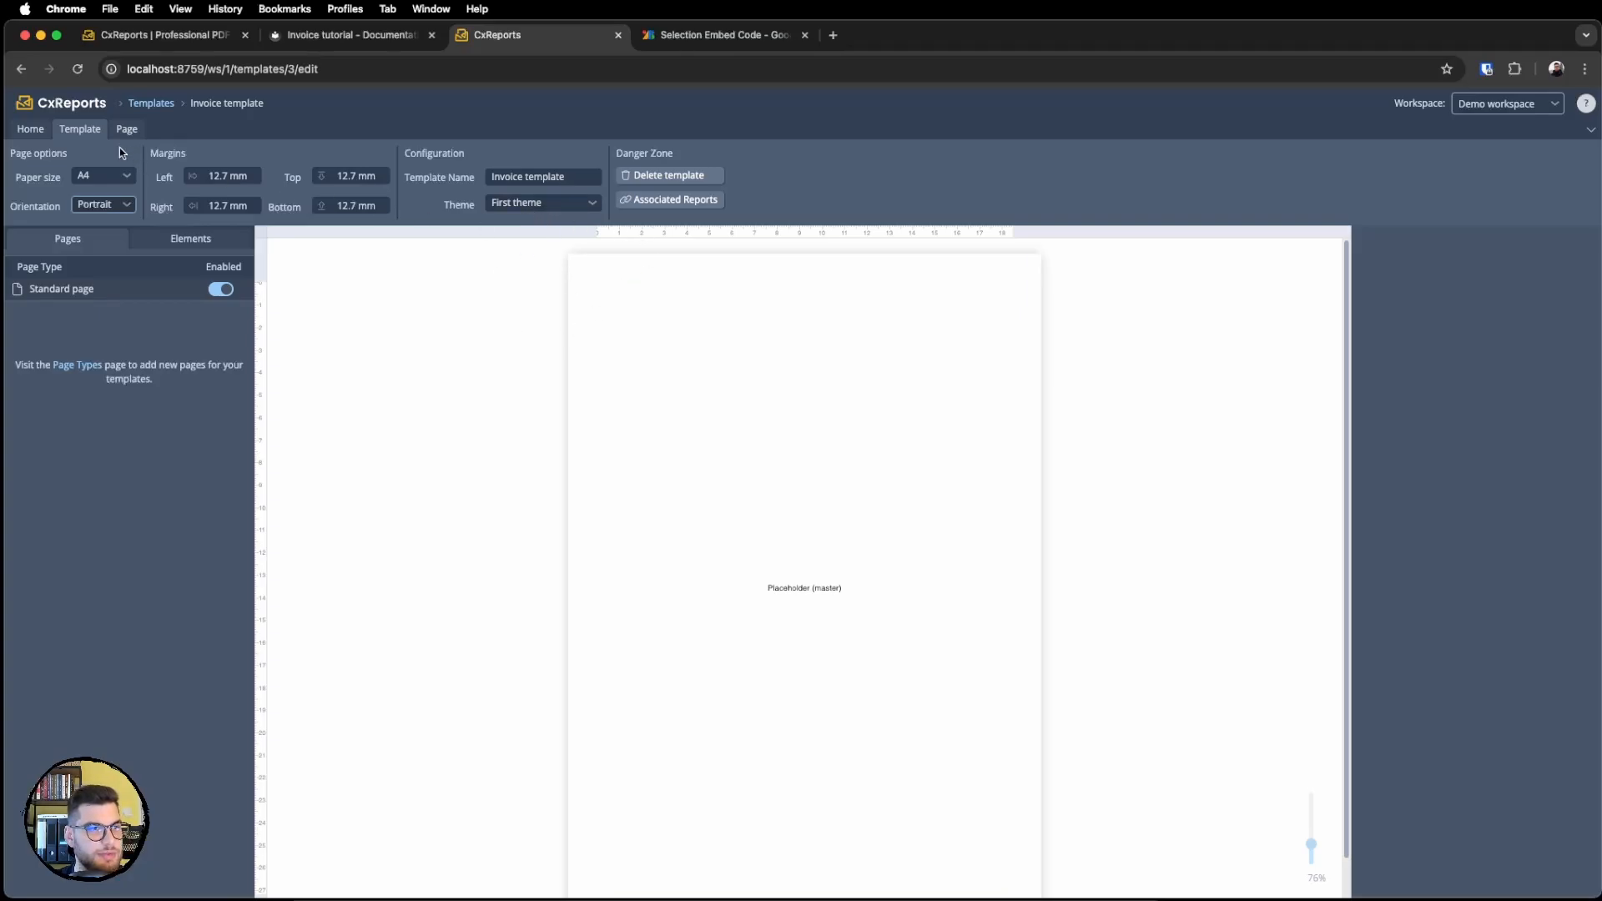
left_click(32, 130)
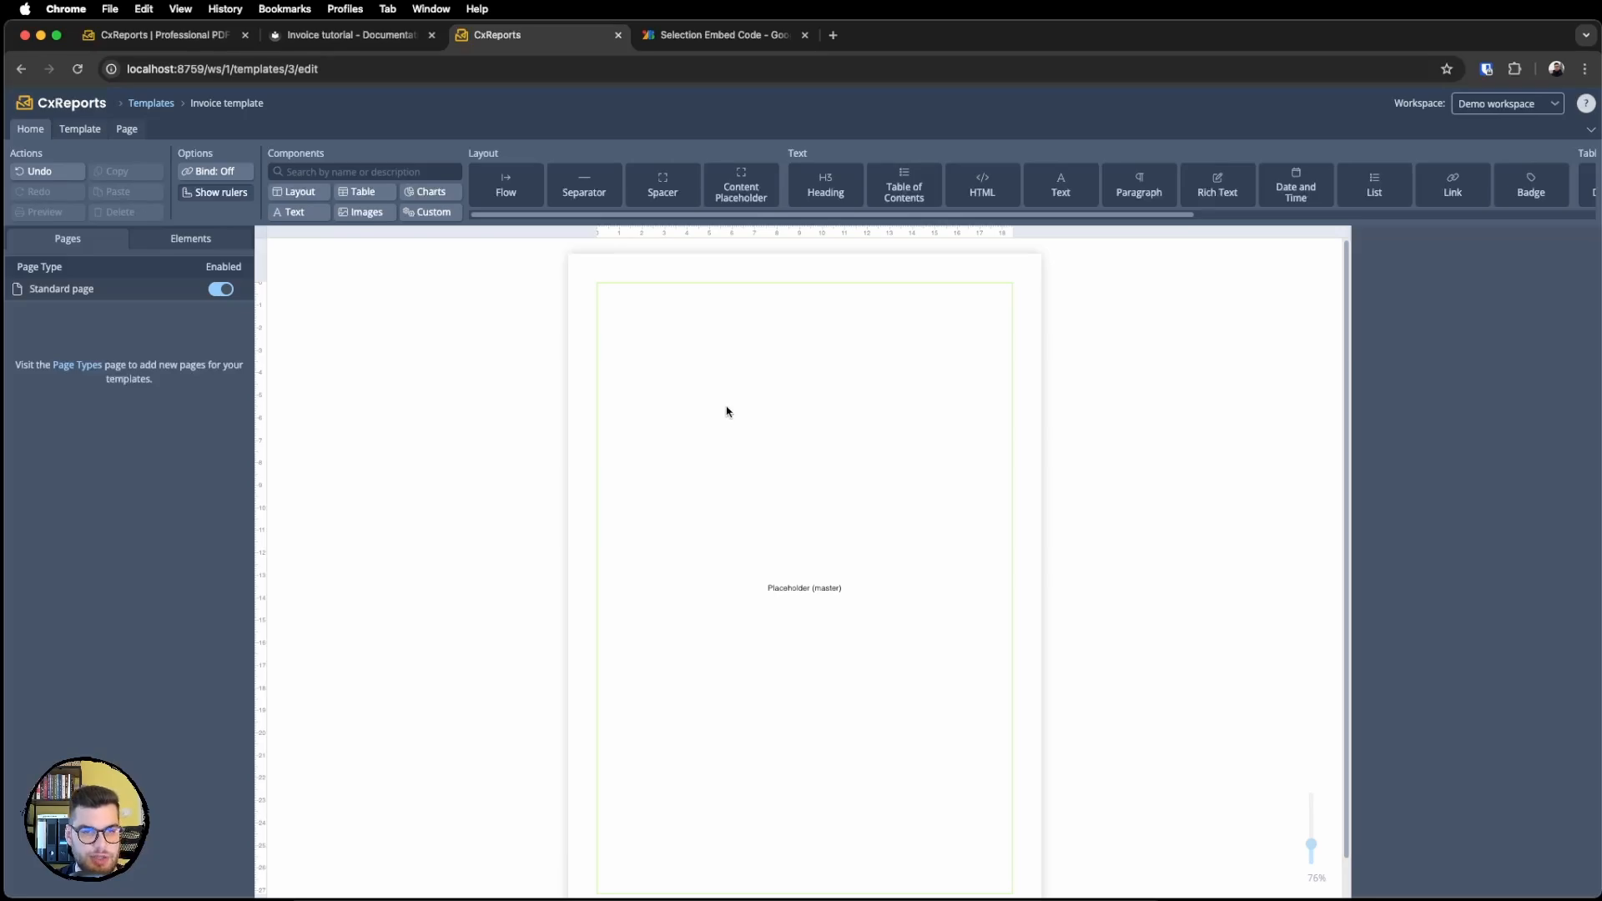
Add a Flow component to the template page and place it above the master content placeholder in the element hierarchy.
scroll(727, 414, "down", 1)
scroll(726, 412, "up", 1)
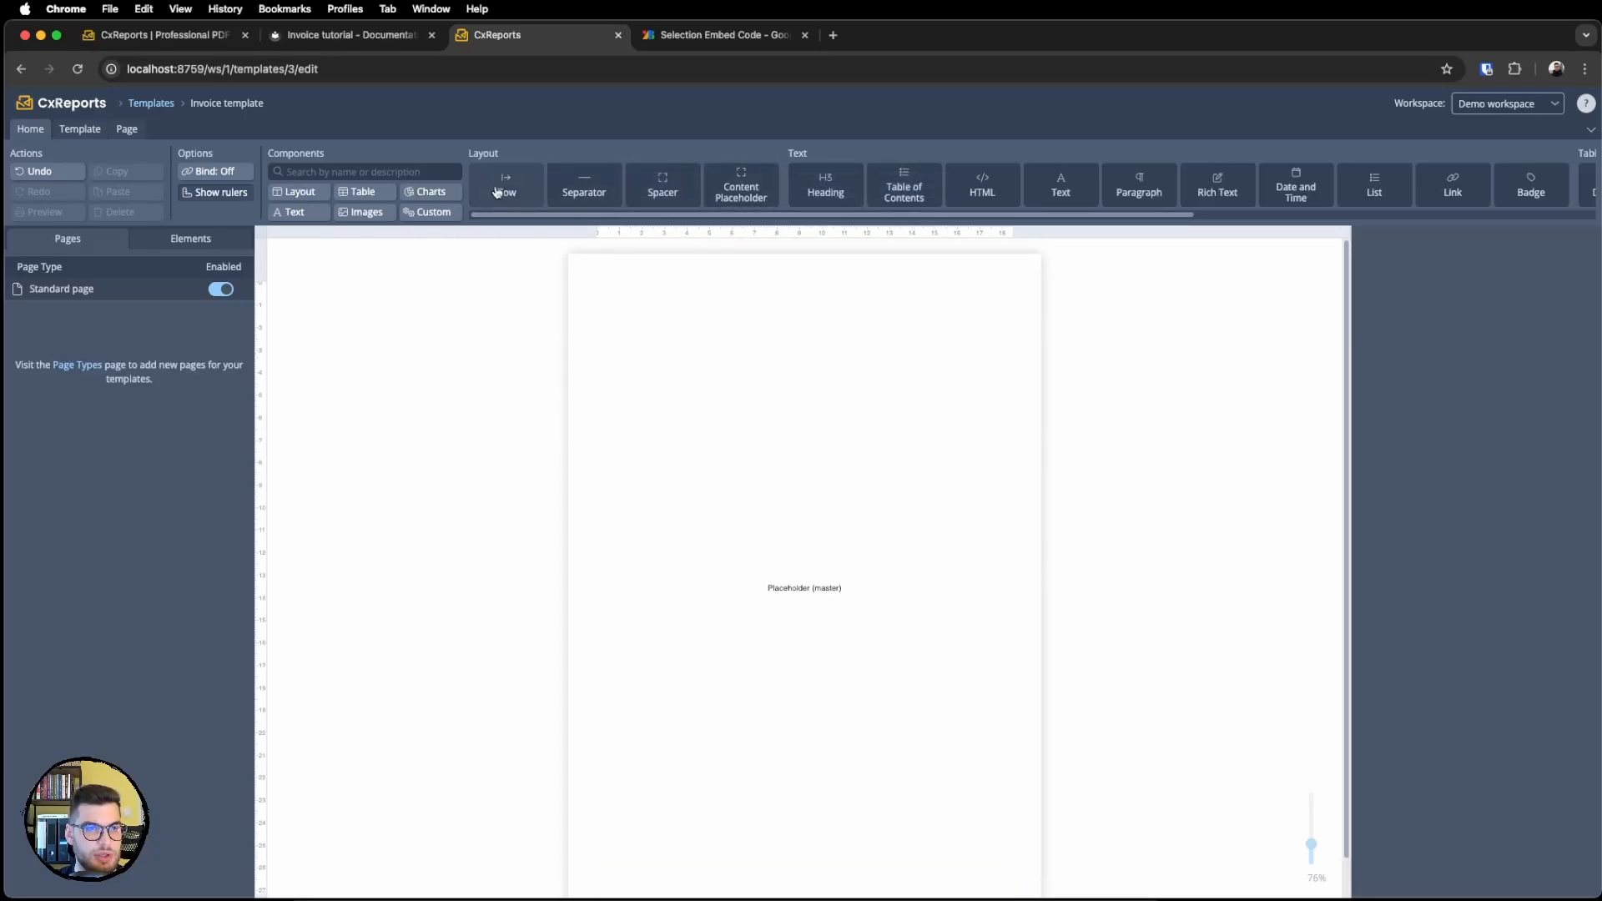
left_click_drag(506, 185, 750, 294)
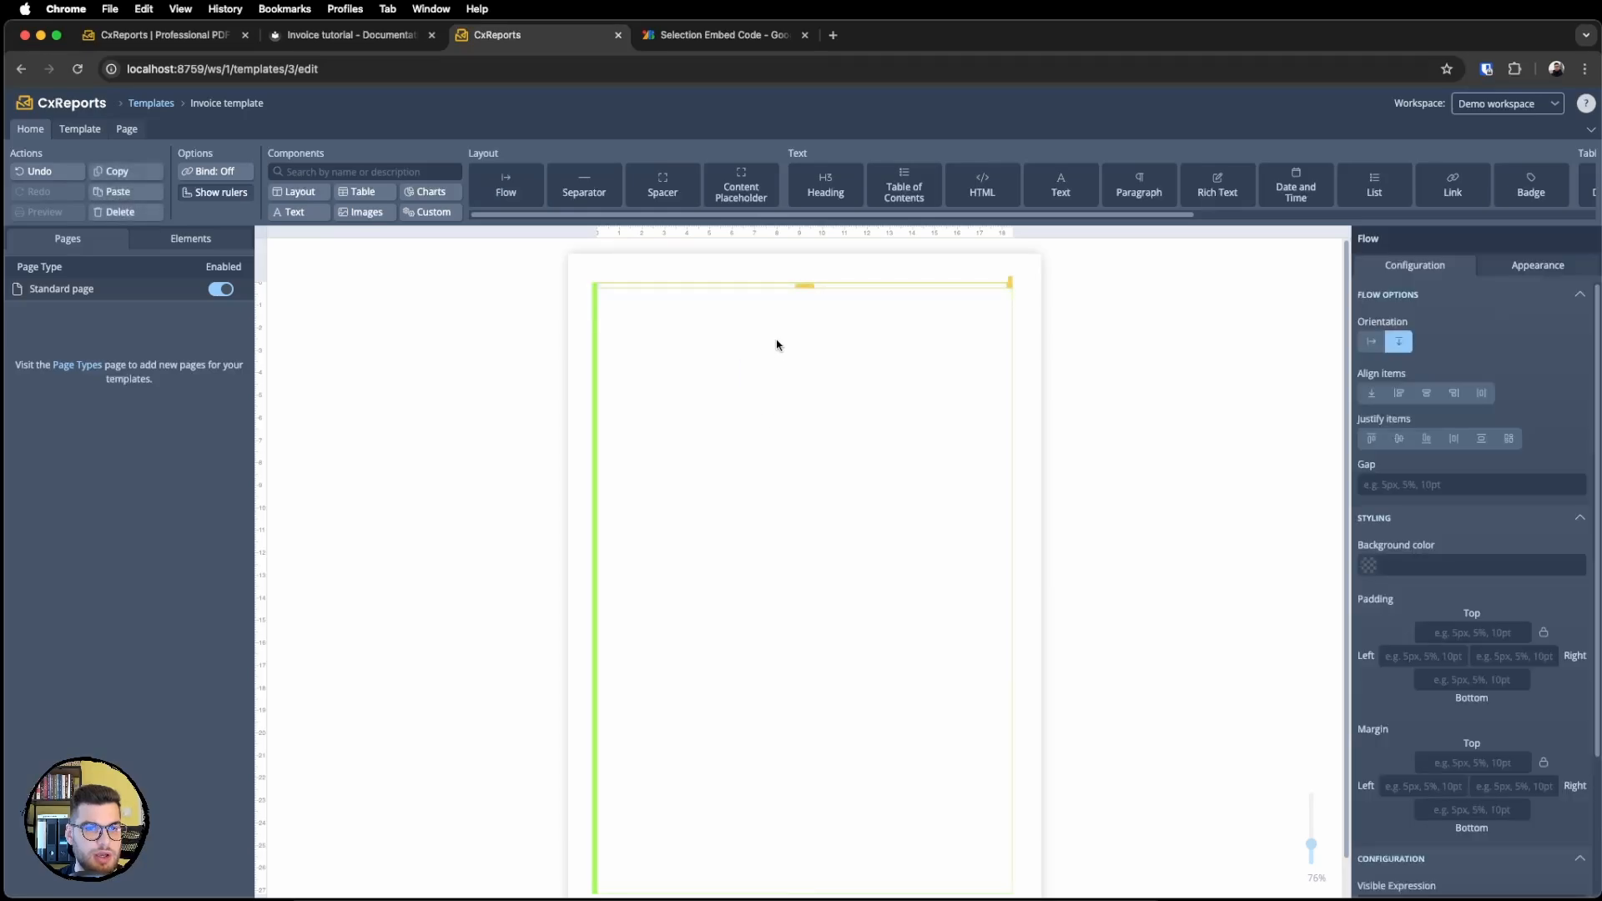
left_click(757, 423)
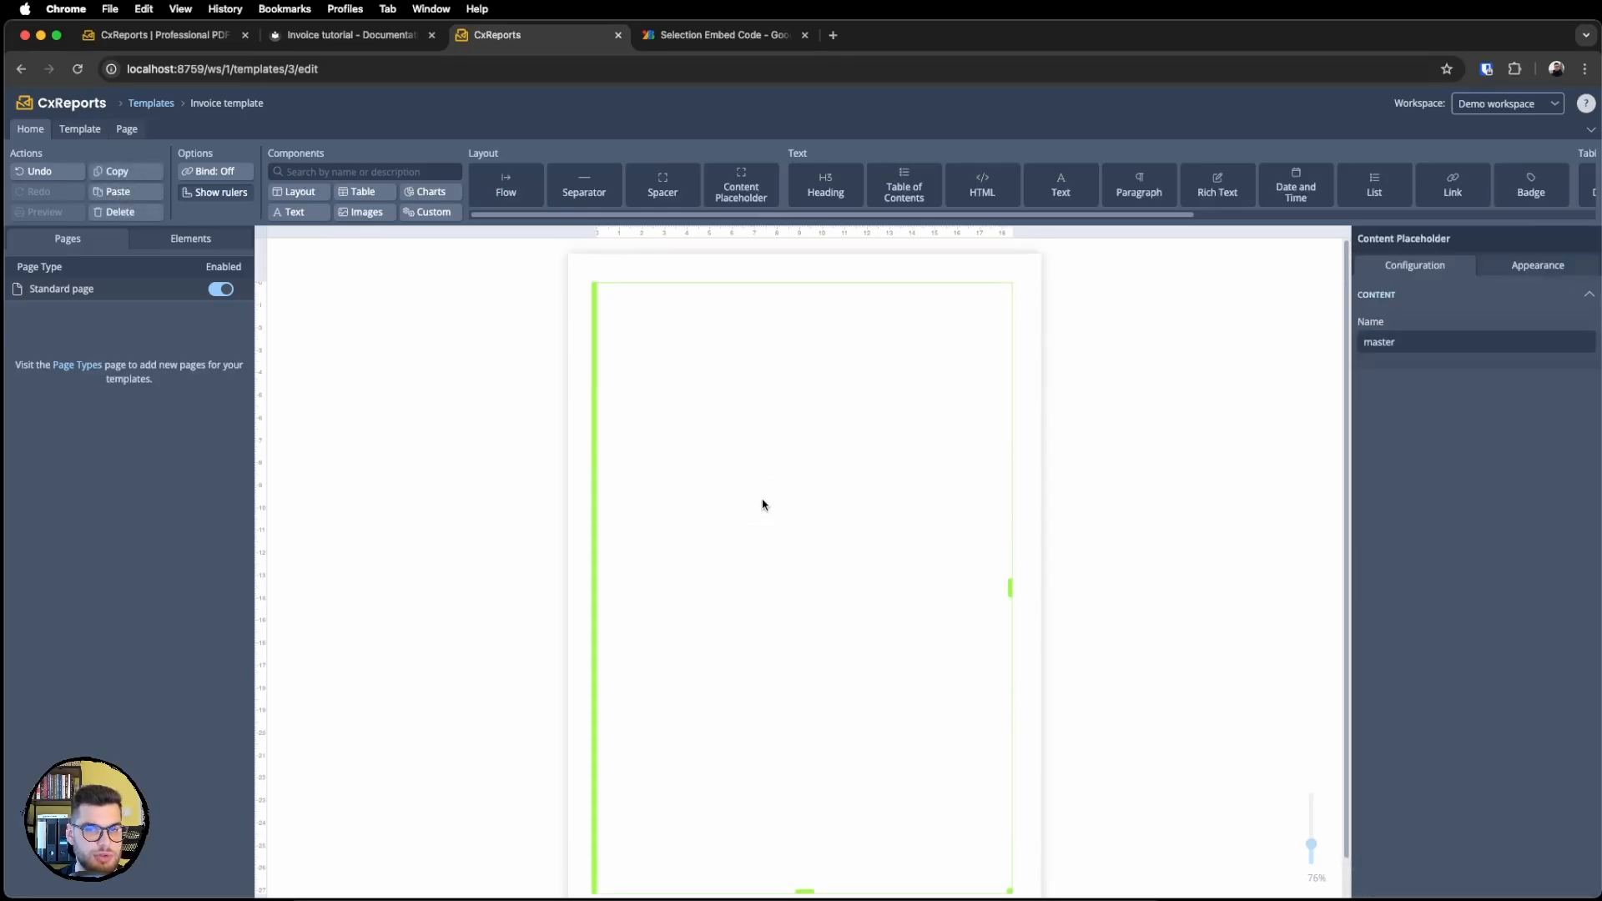
left_click(191, 240)
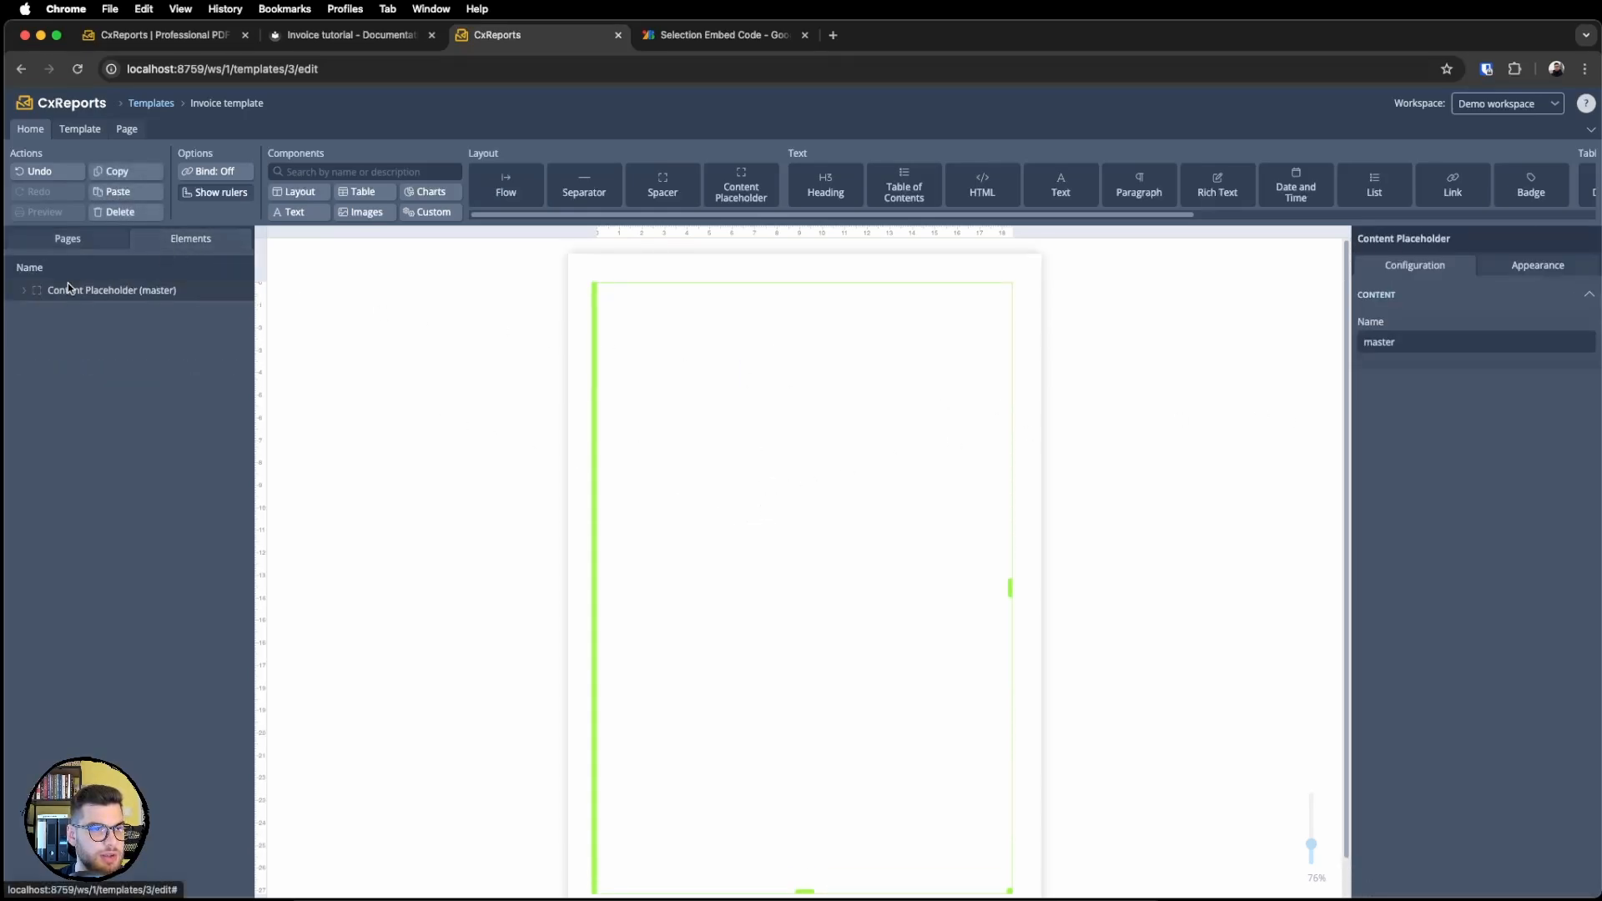
left_click(22, 291)
left_click(82, 305)
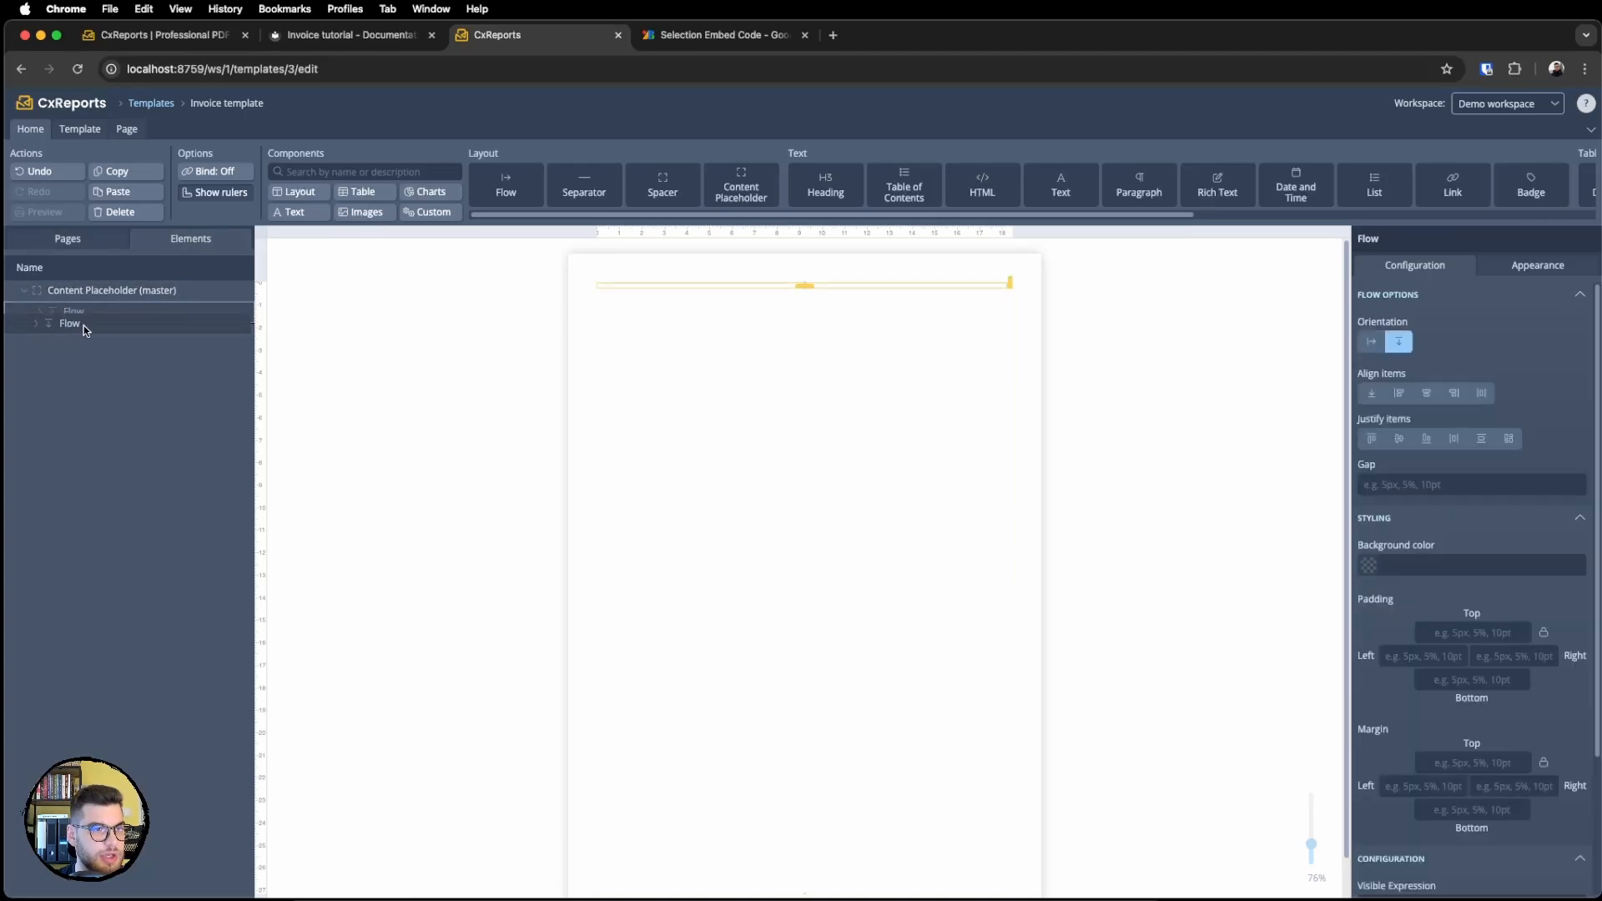
left_click_drag(97, 309, 143, 280)
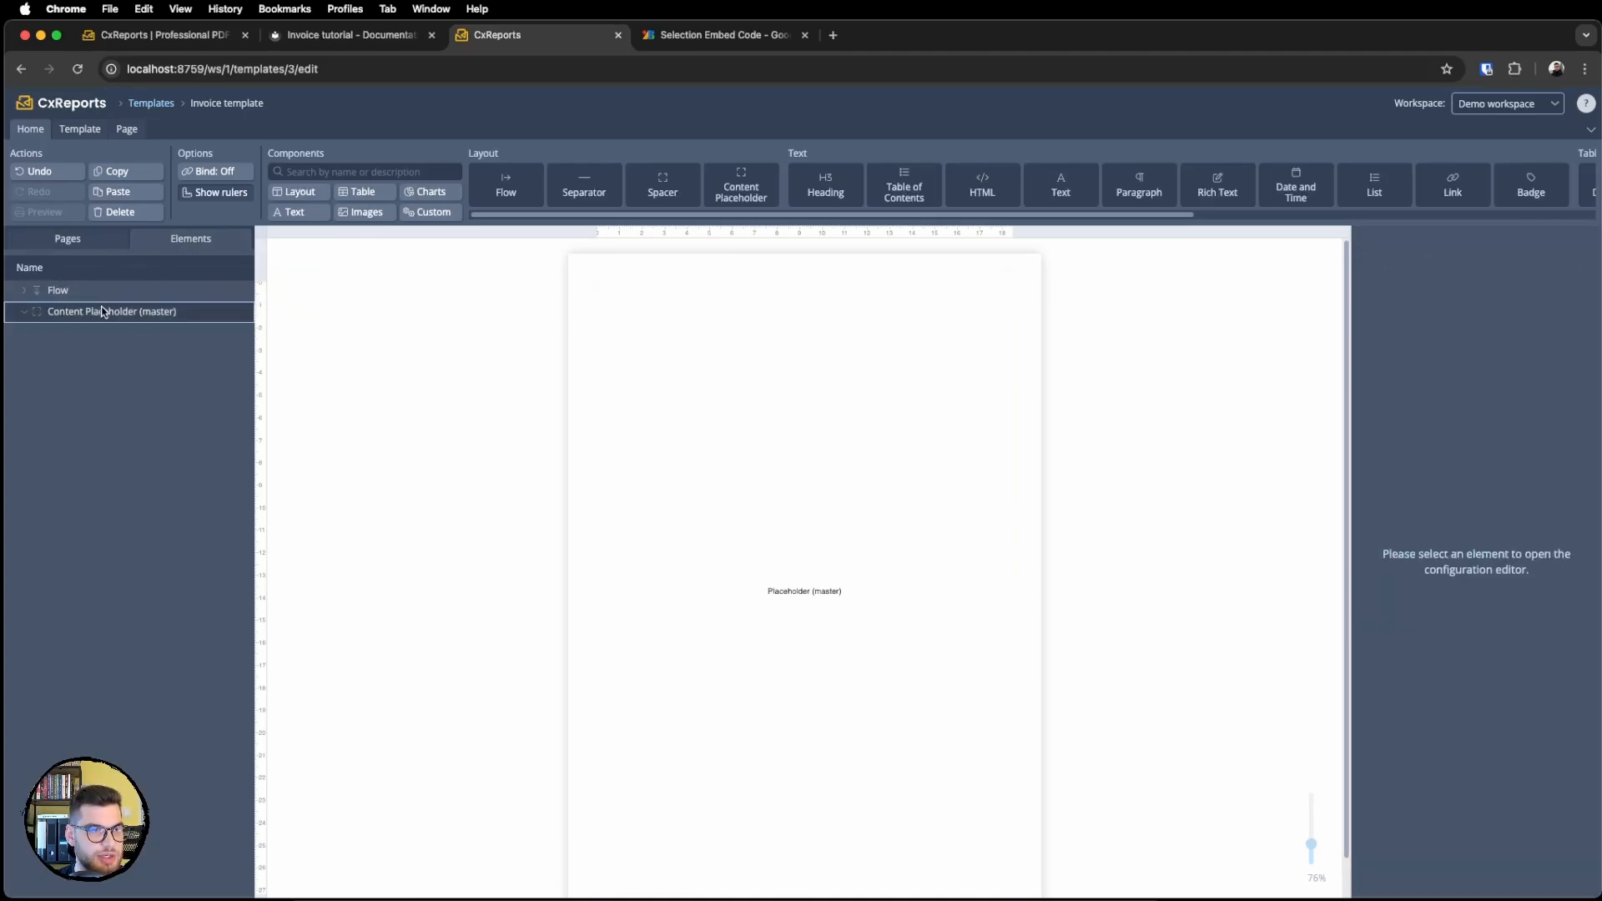
left_click(65, 289)
left_click(701, 368)
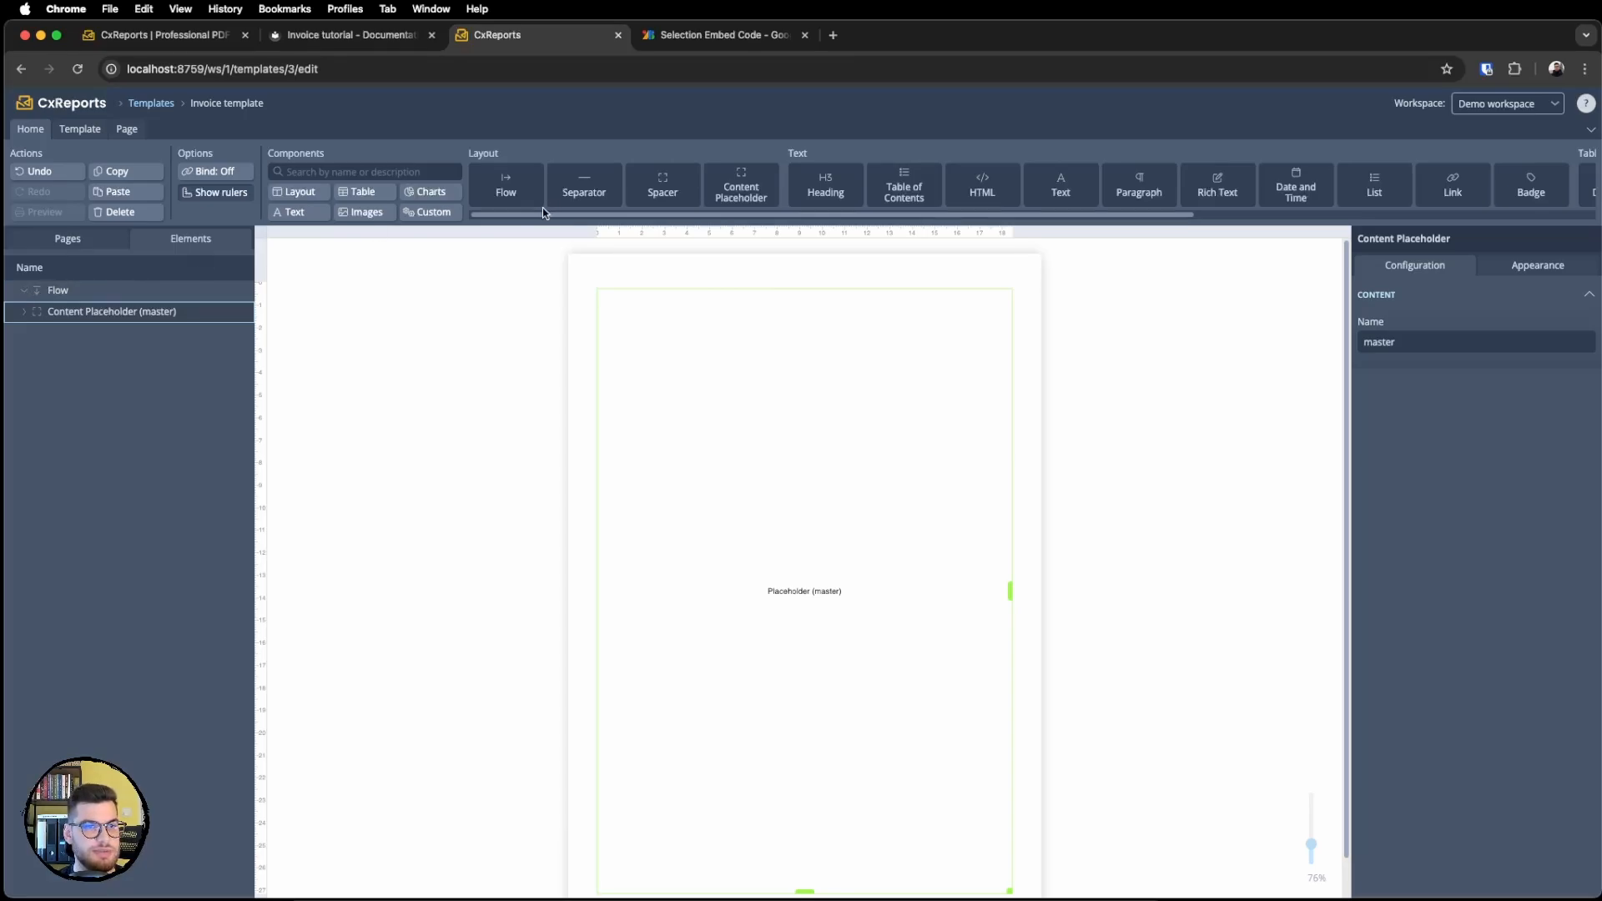
Add a Text component inside the flow above the placeholder and set its text to "Company".
left_click_drag(826, 187, 164, 292)
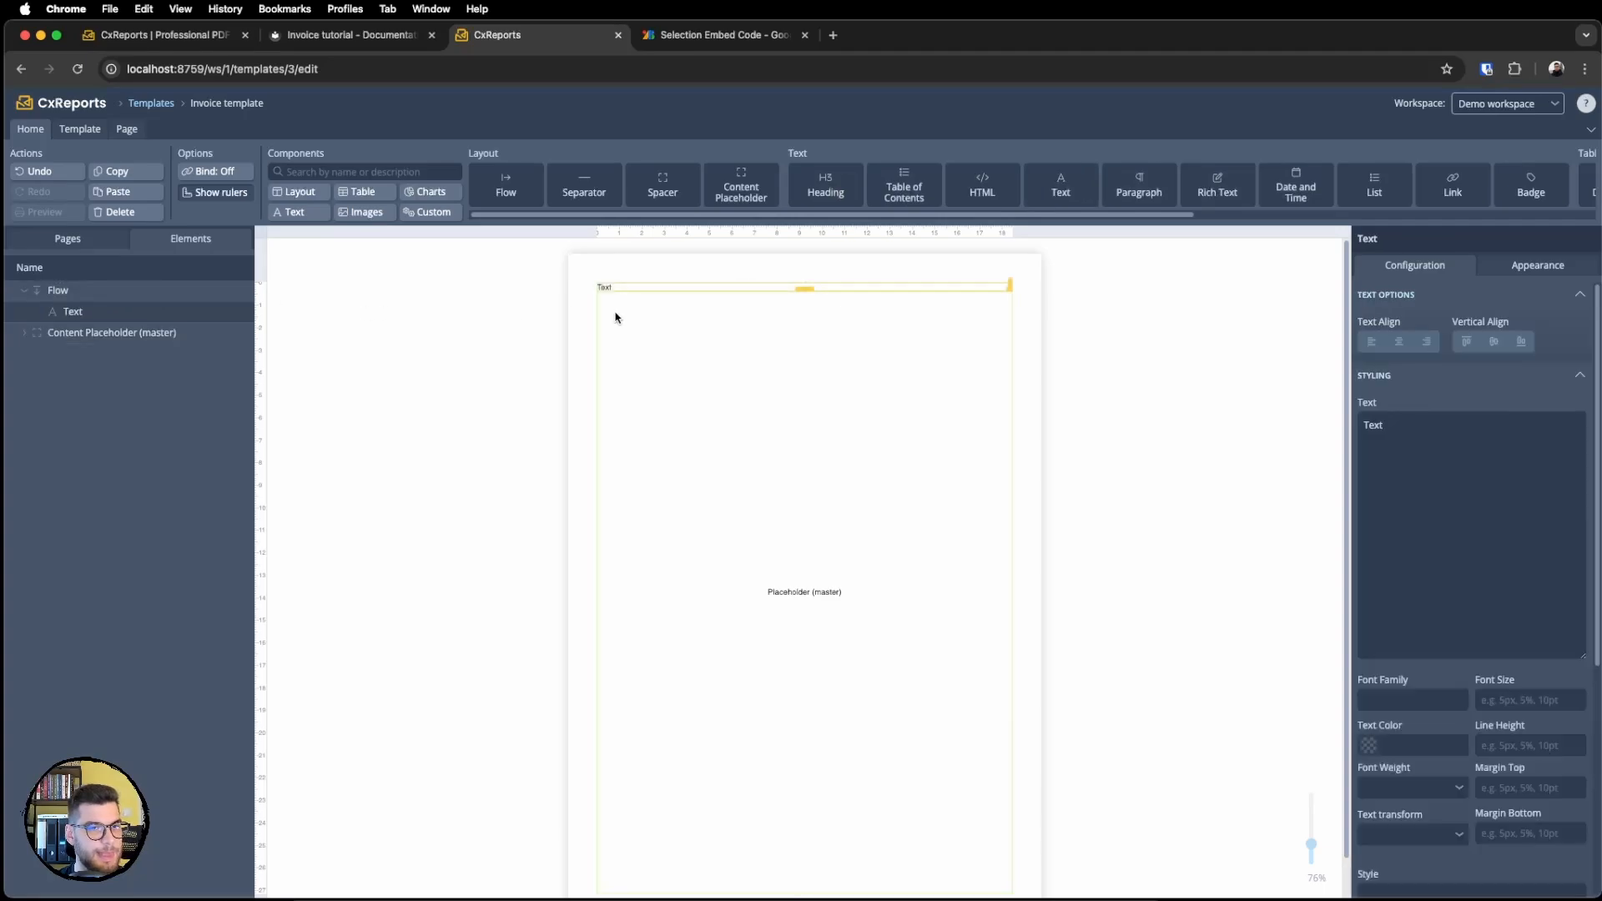
left_click(1427, 462)
key("super+a")
key("BackSpace")
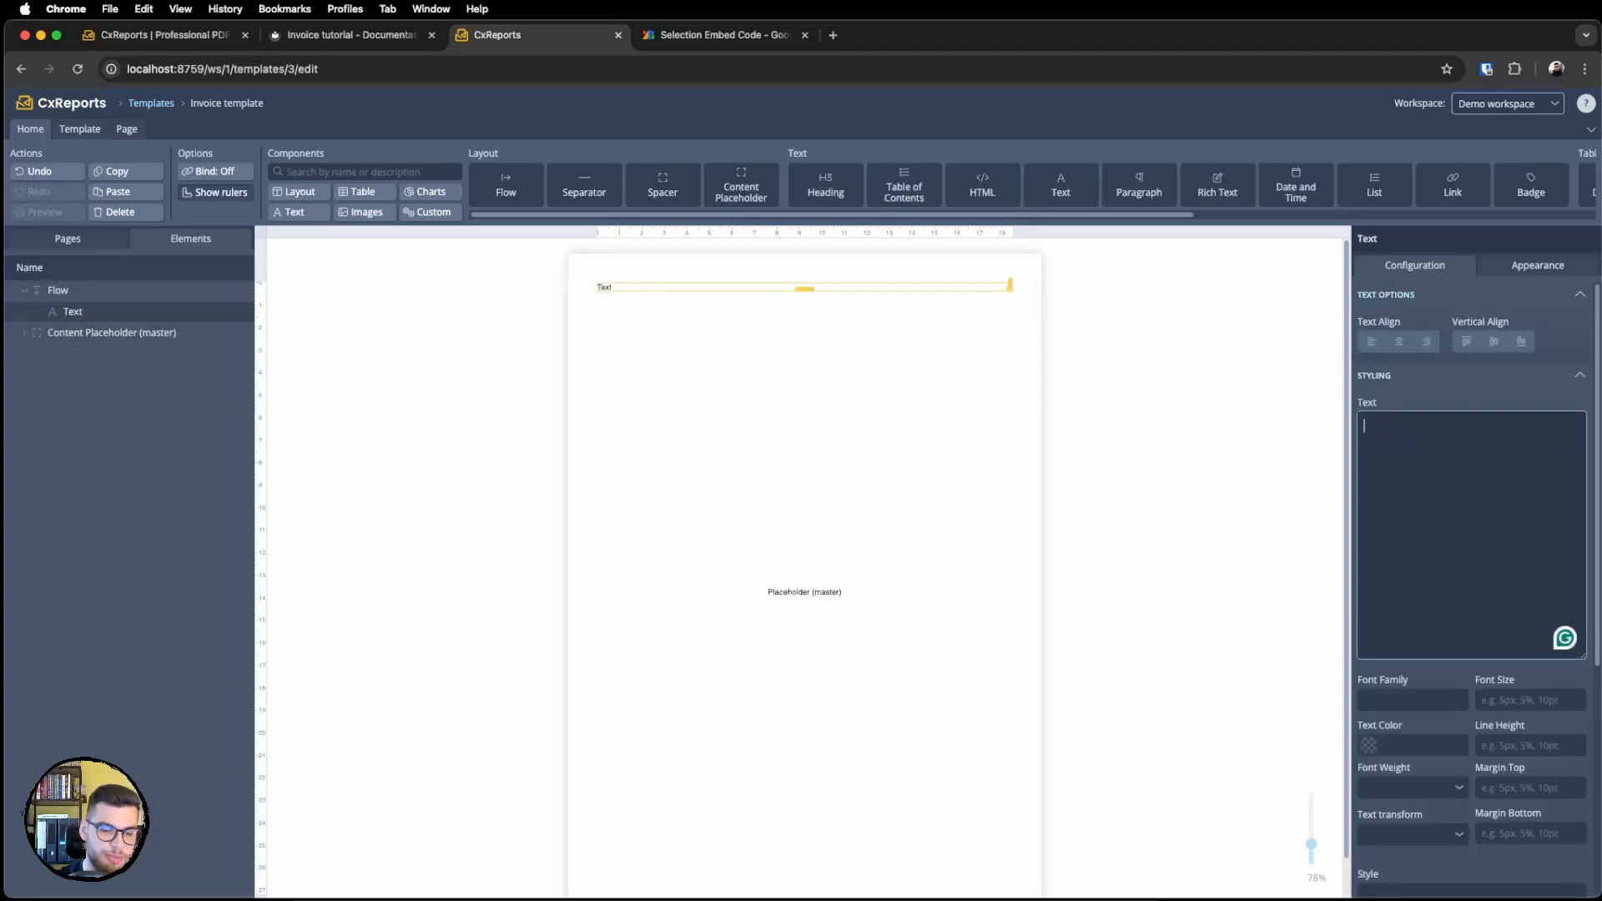
type("Company")
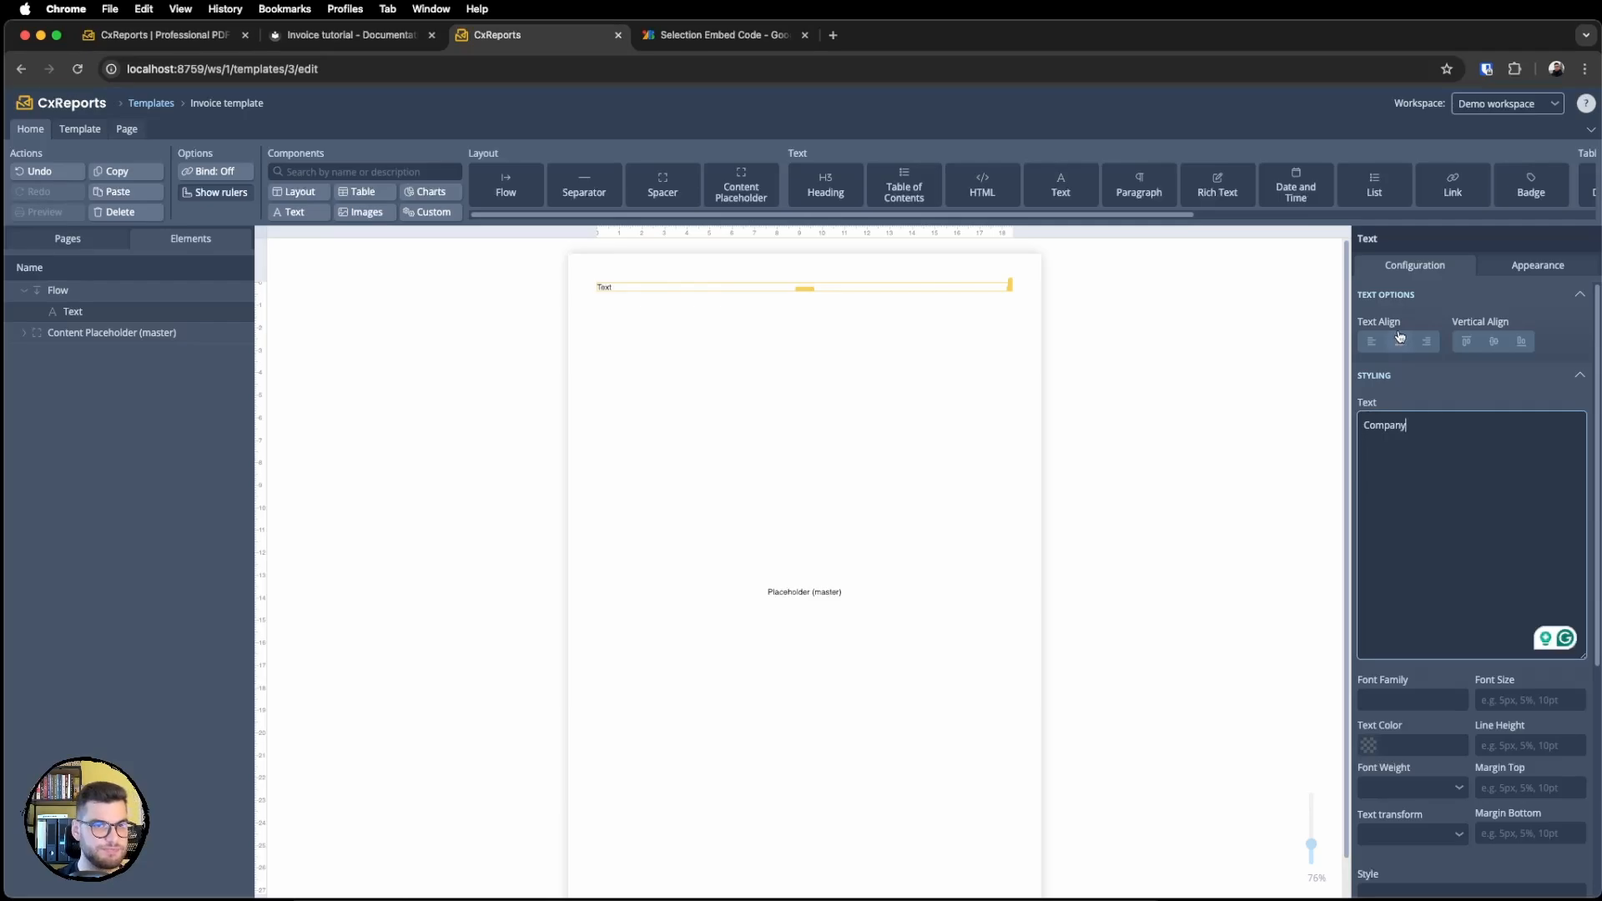
left_click(1420, 373)
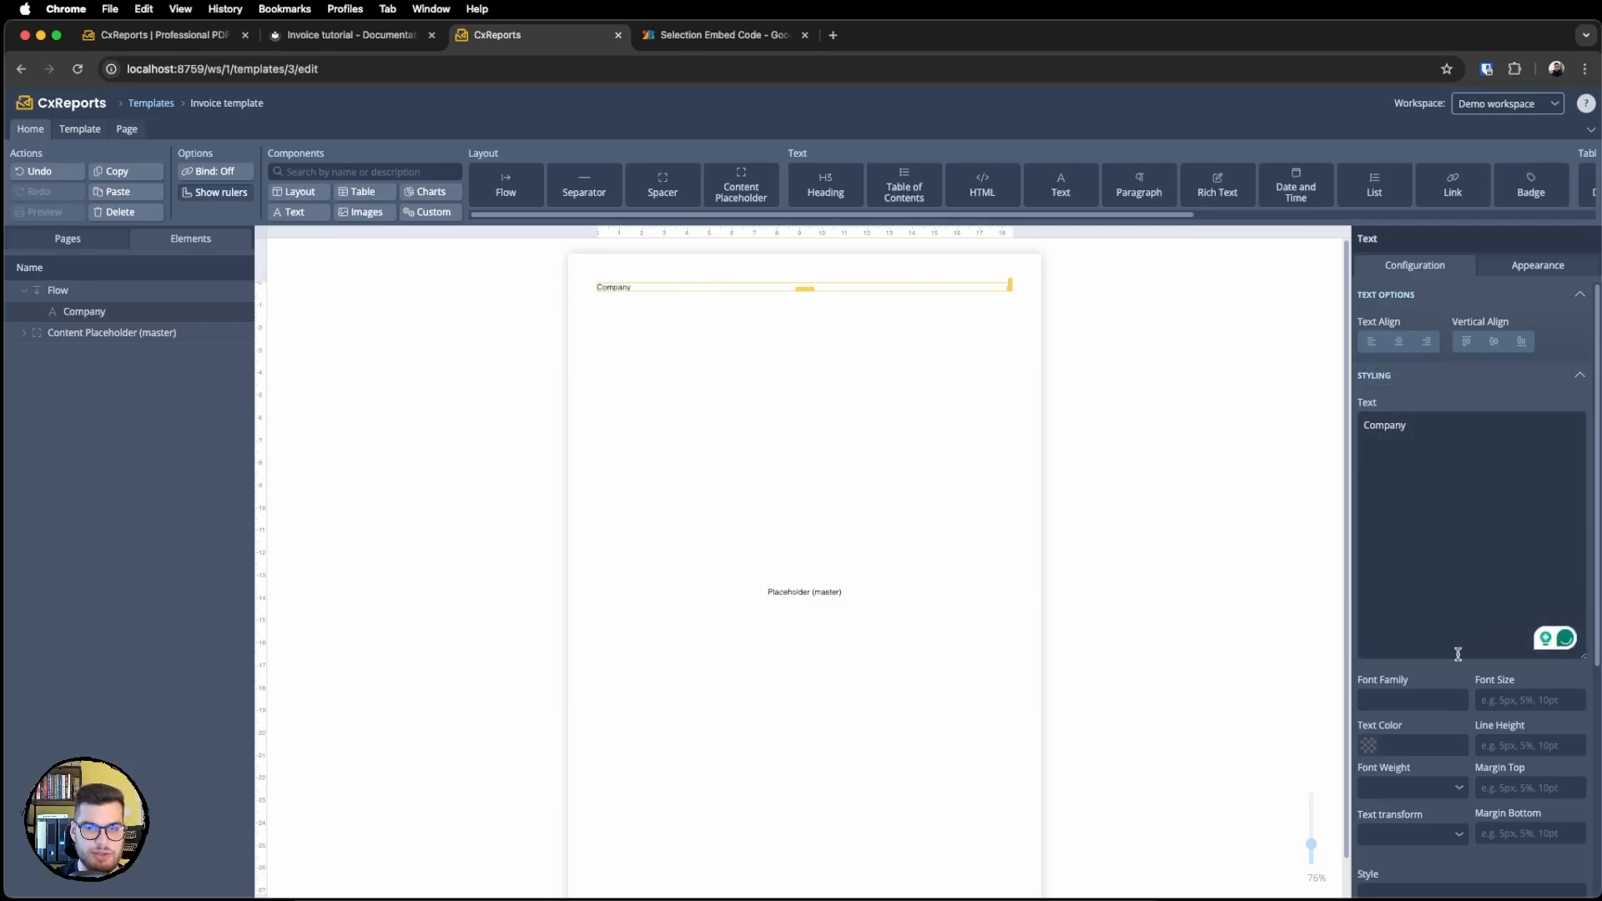
Set the font size of the "Company" text to 24px.
scroll(1429, 709, "down", 1)
left_click(1487, 671)
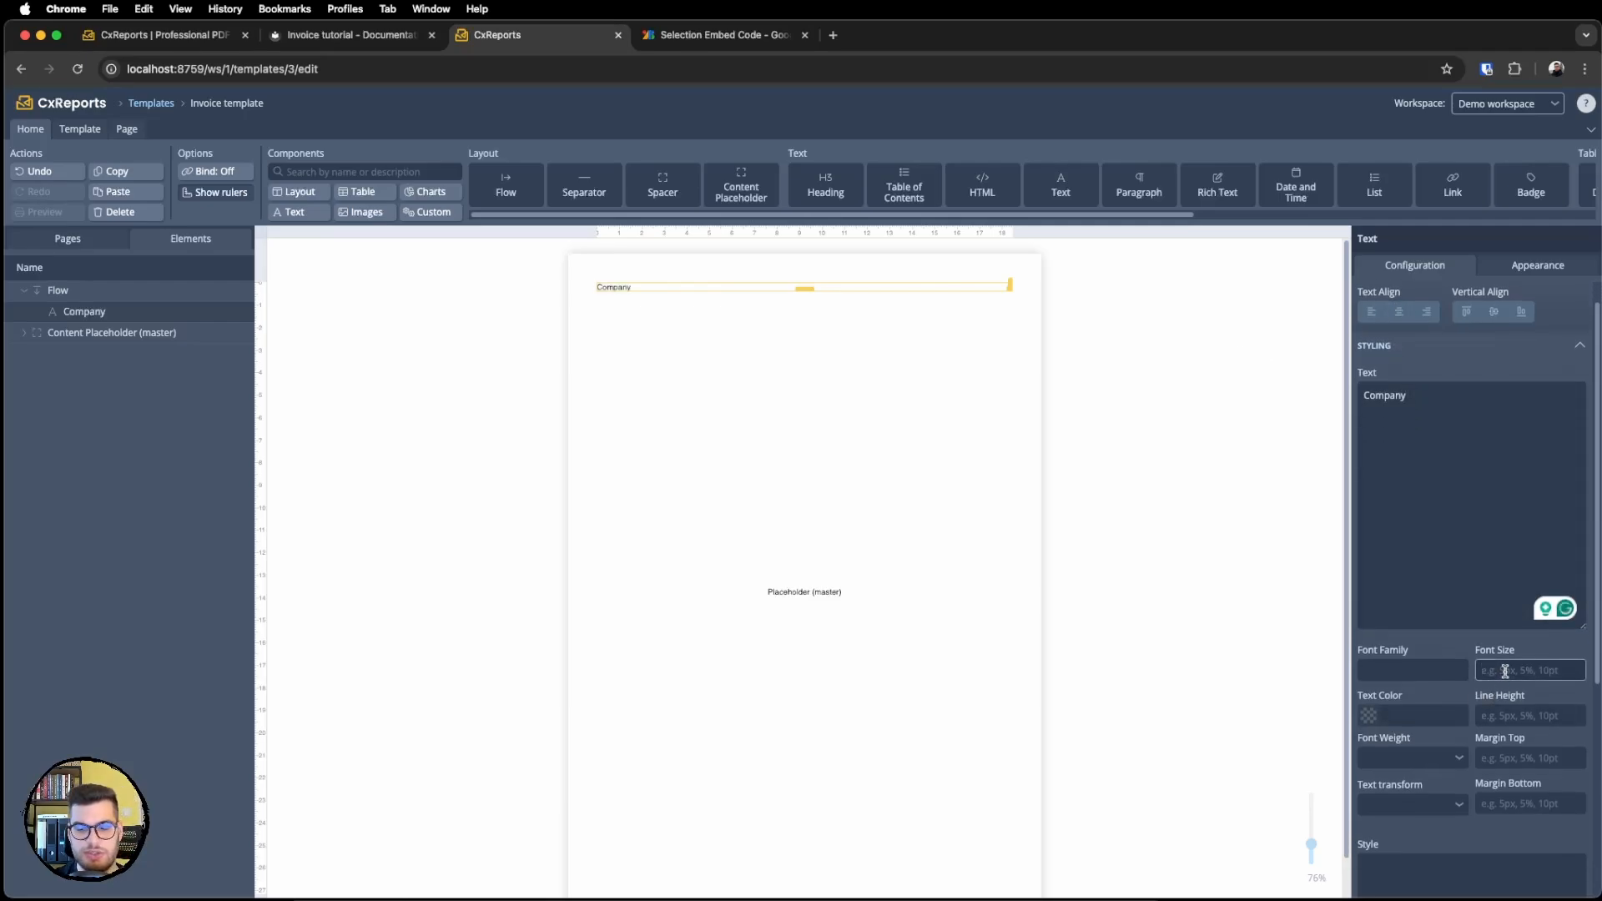
type("24")
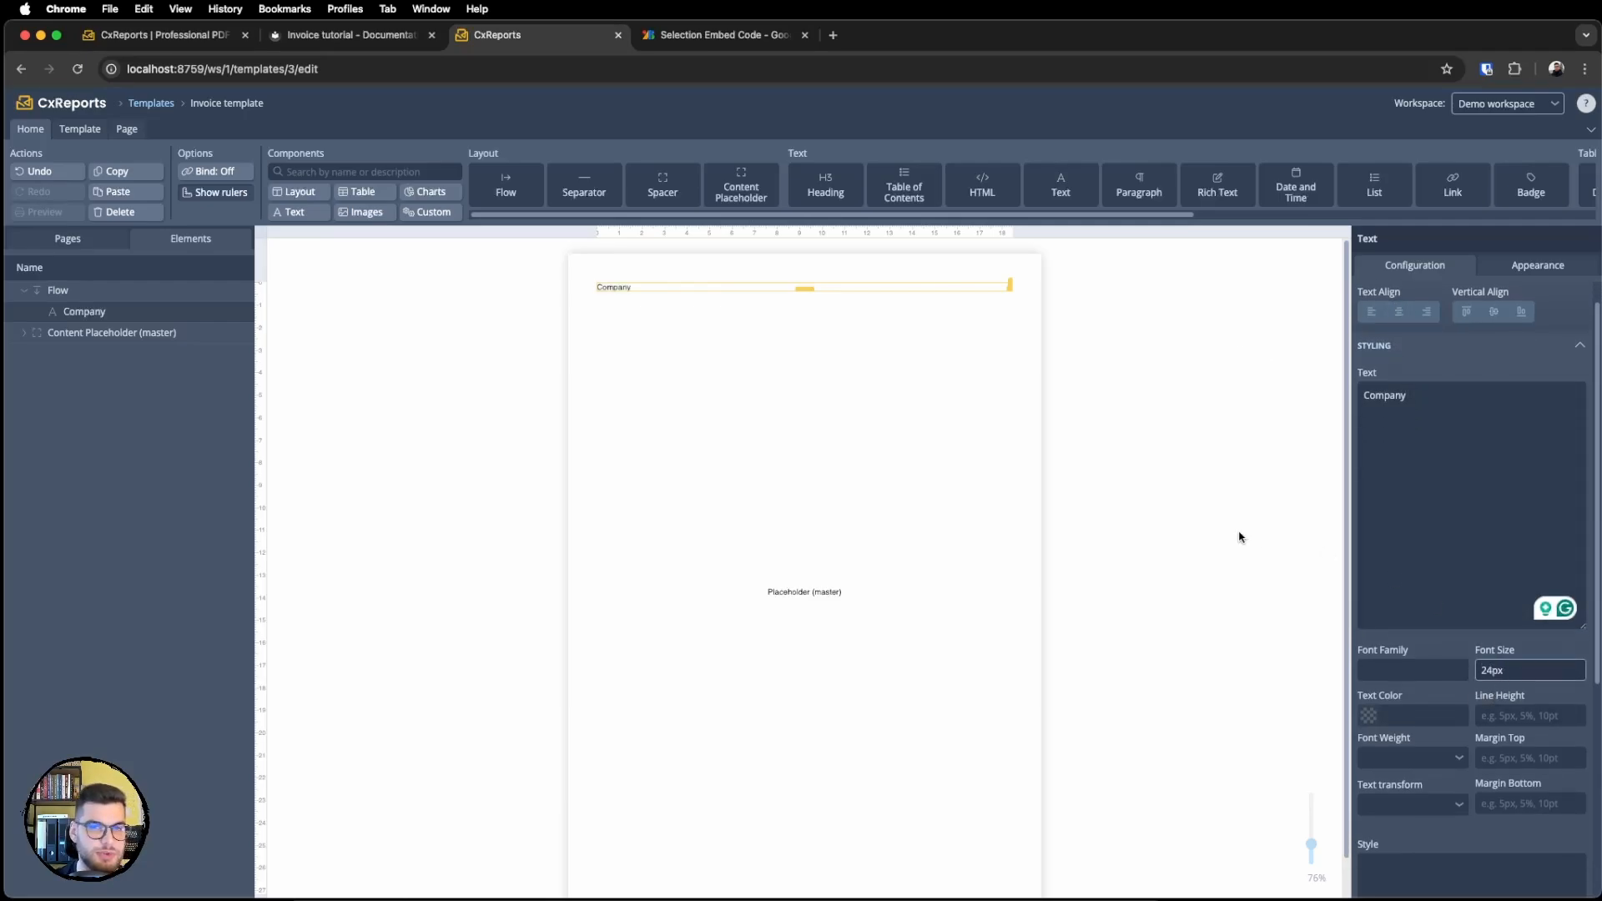
left_click(1204, 532)
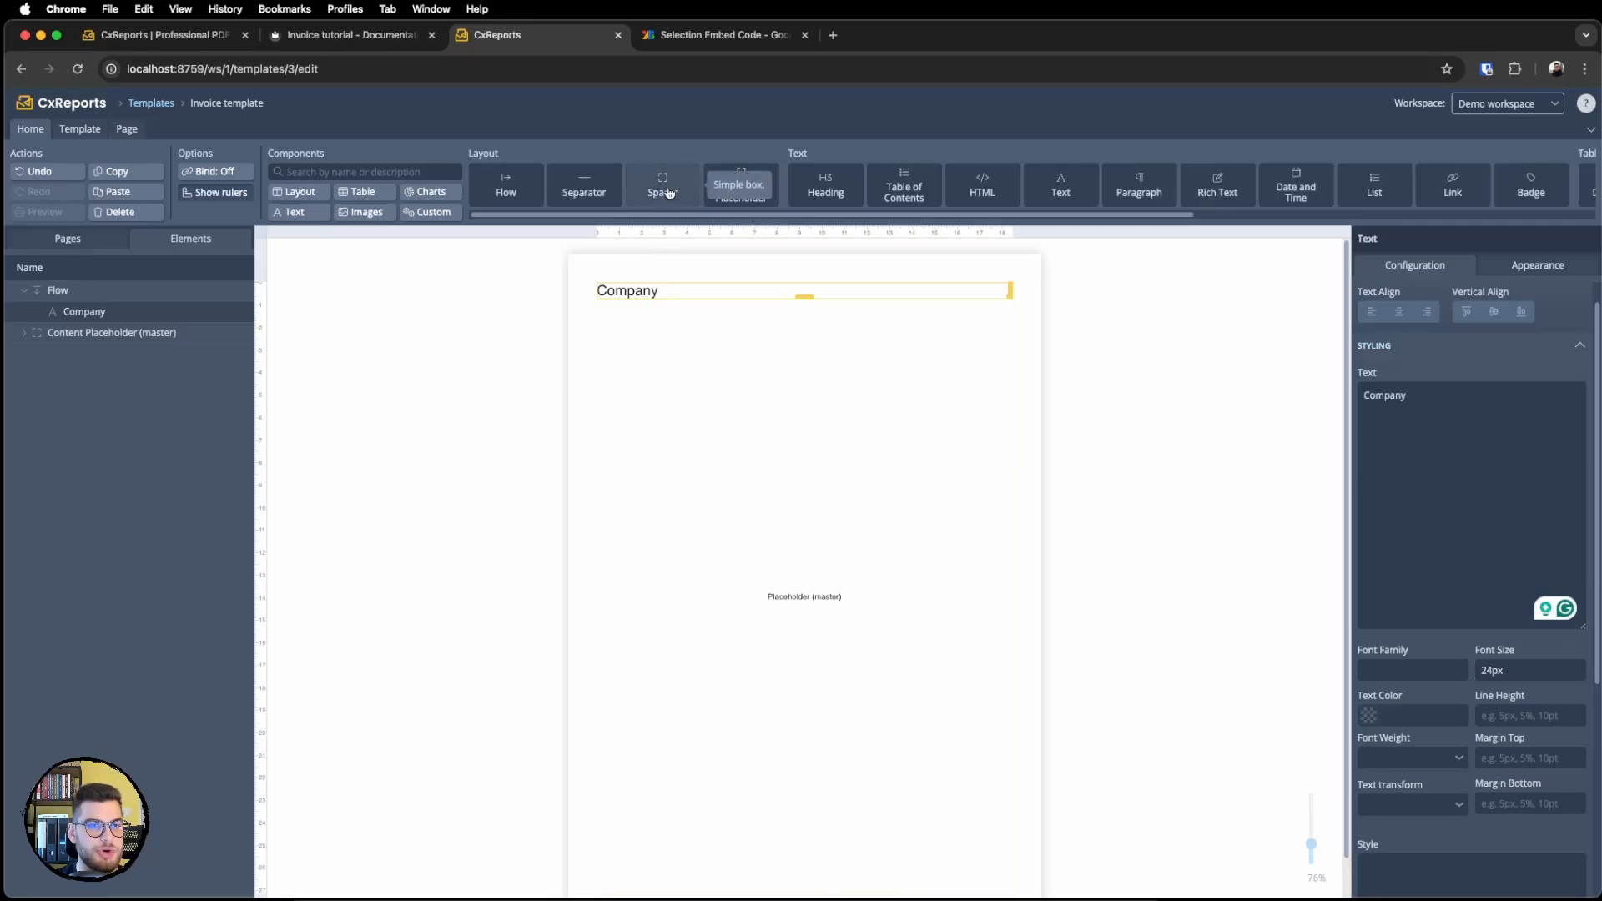
Insert a Spacer between the "Company" flow and the master content placeholder and reduce its height slightly.
left_click_drag(666, 194, 800, 312)
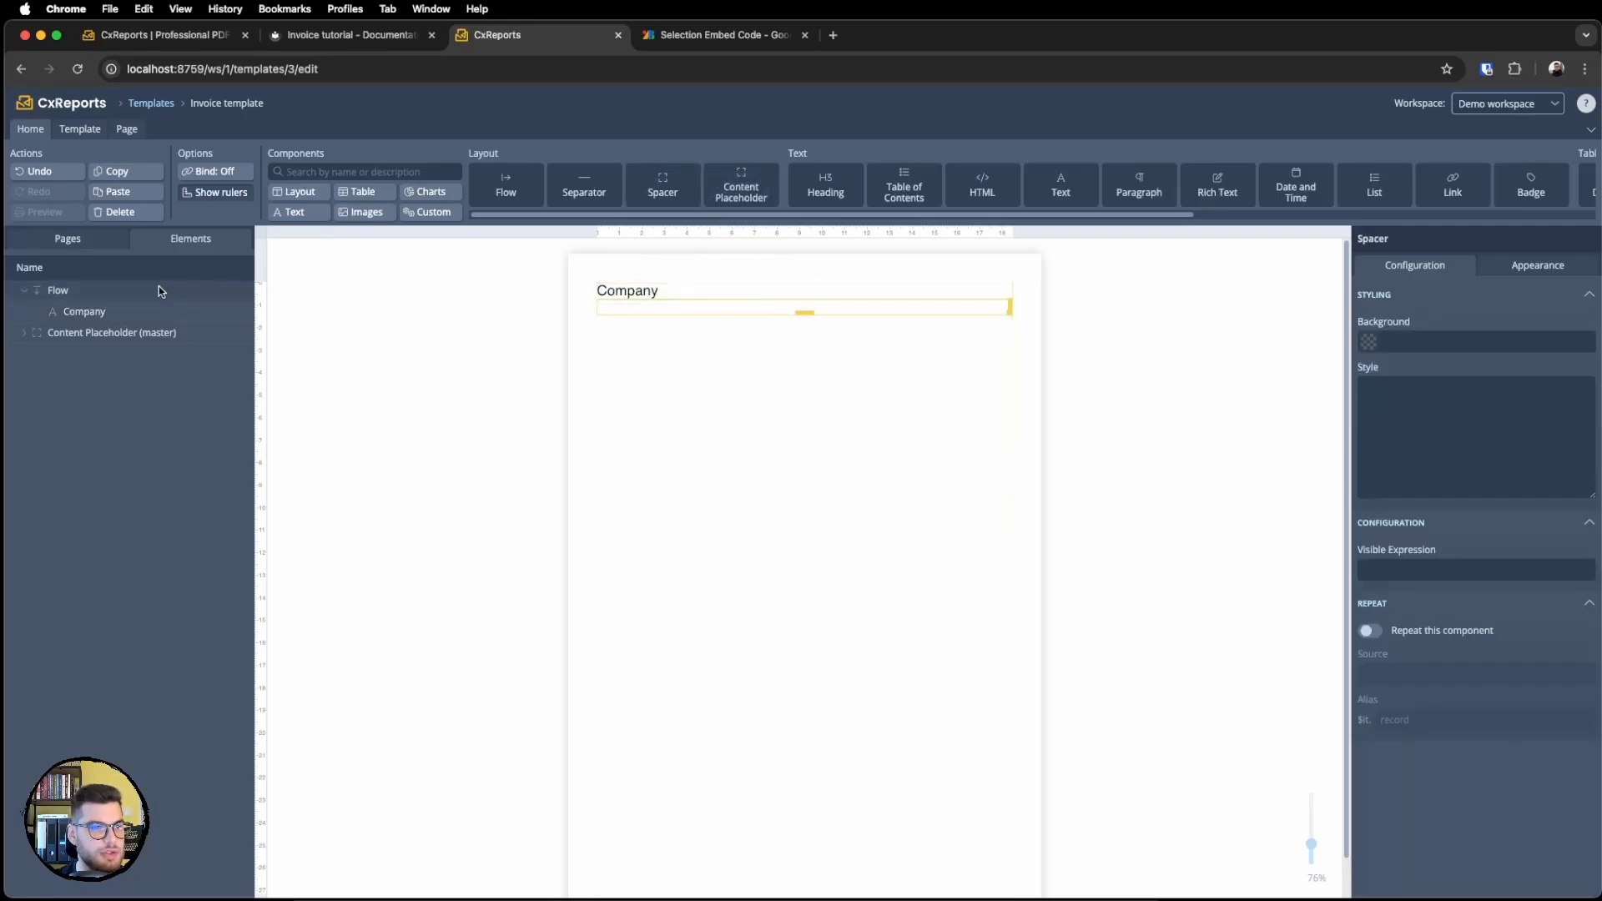
left_click(34, 338)
left_click_drag(102, 359, 107, 324)
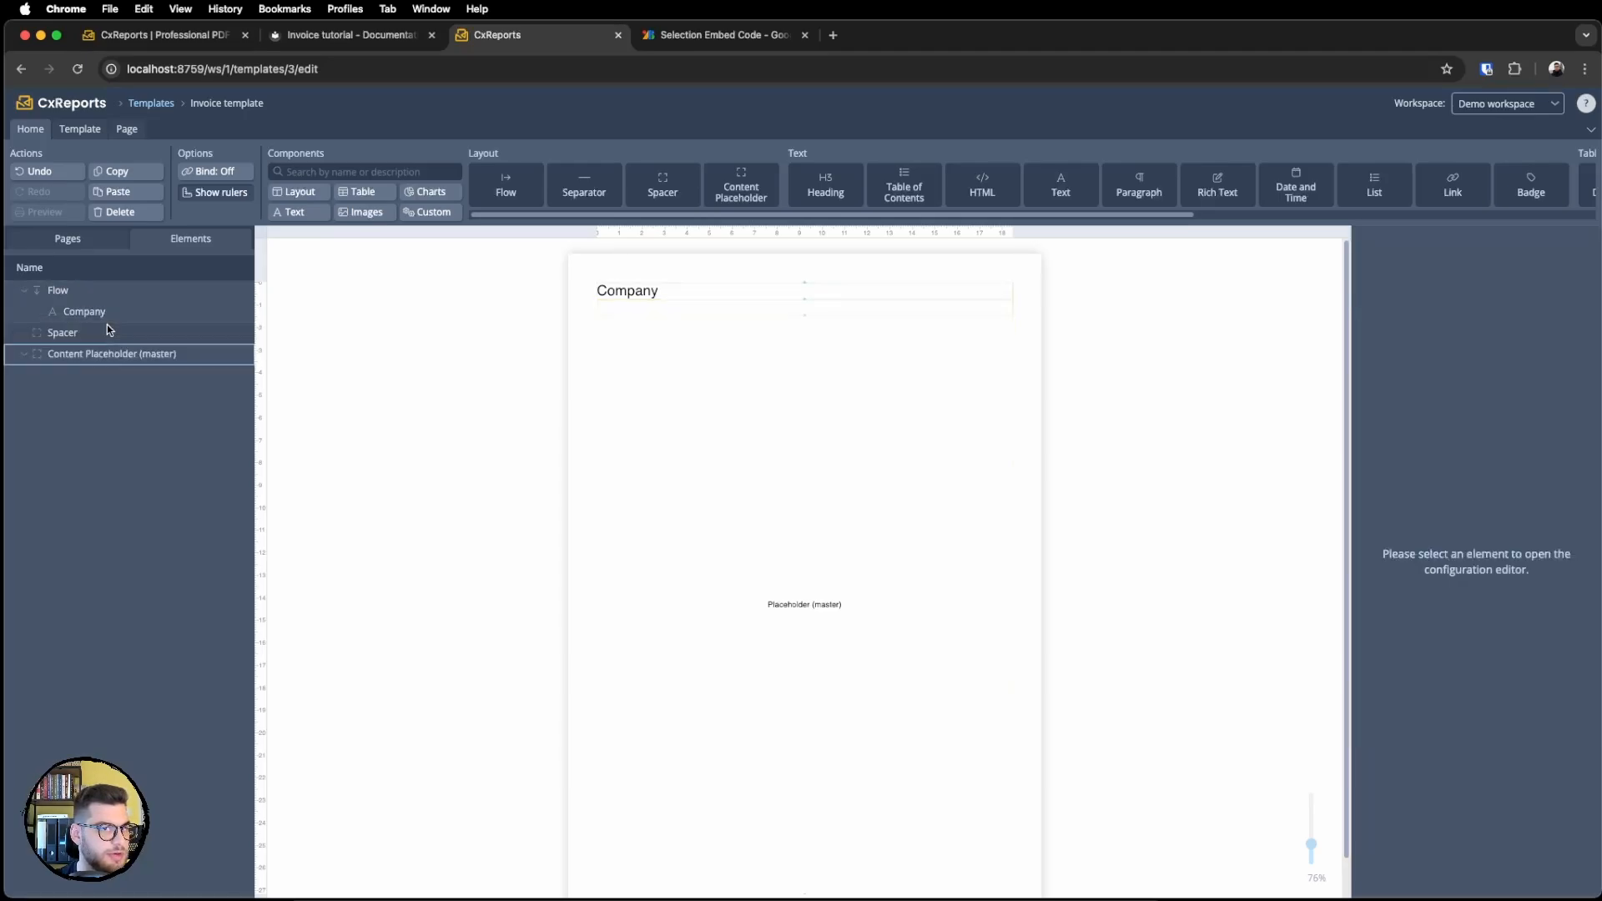
left_click(668, 313)
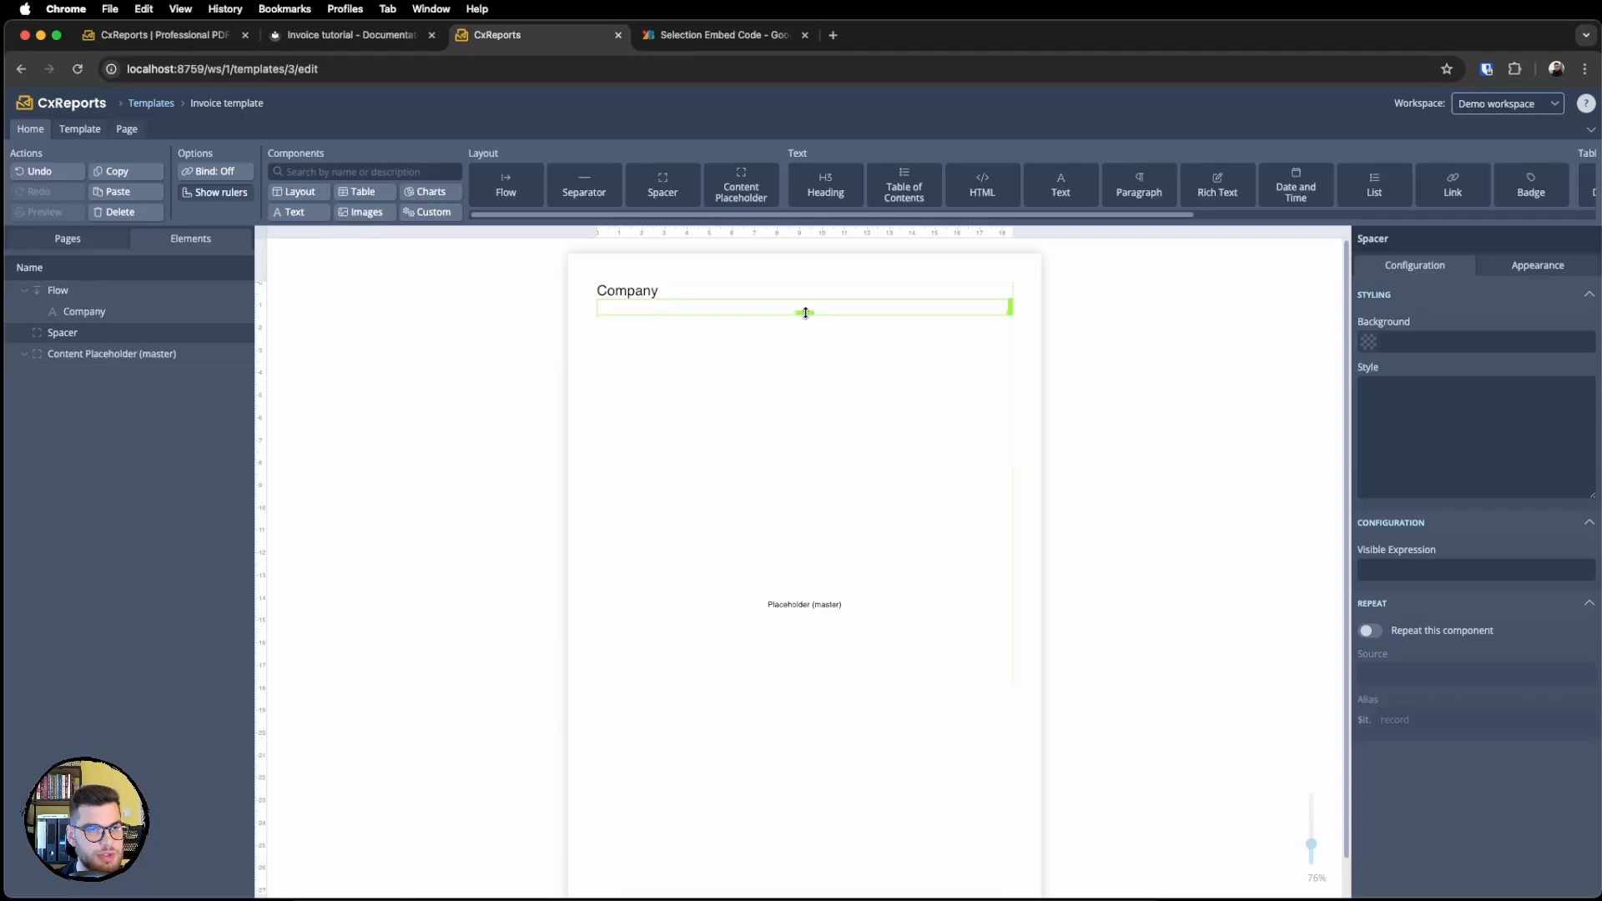
left_click_drag(806, 313, 803, 310)
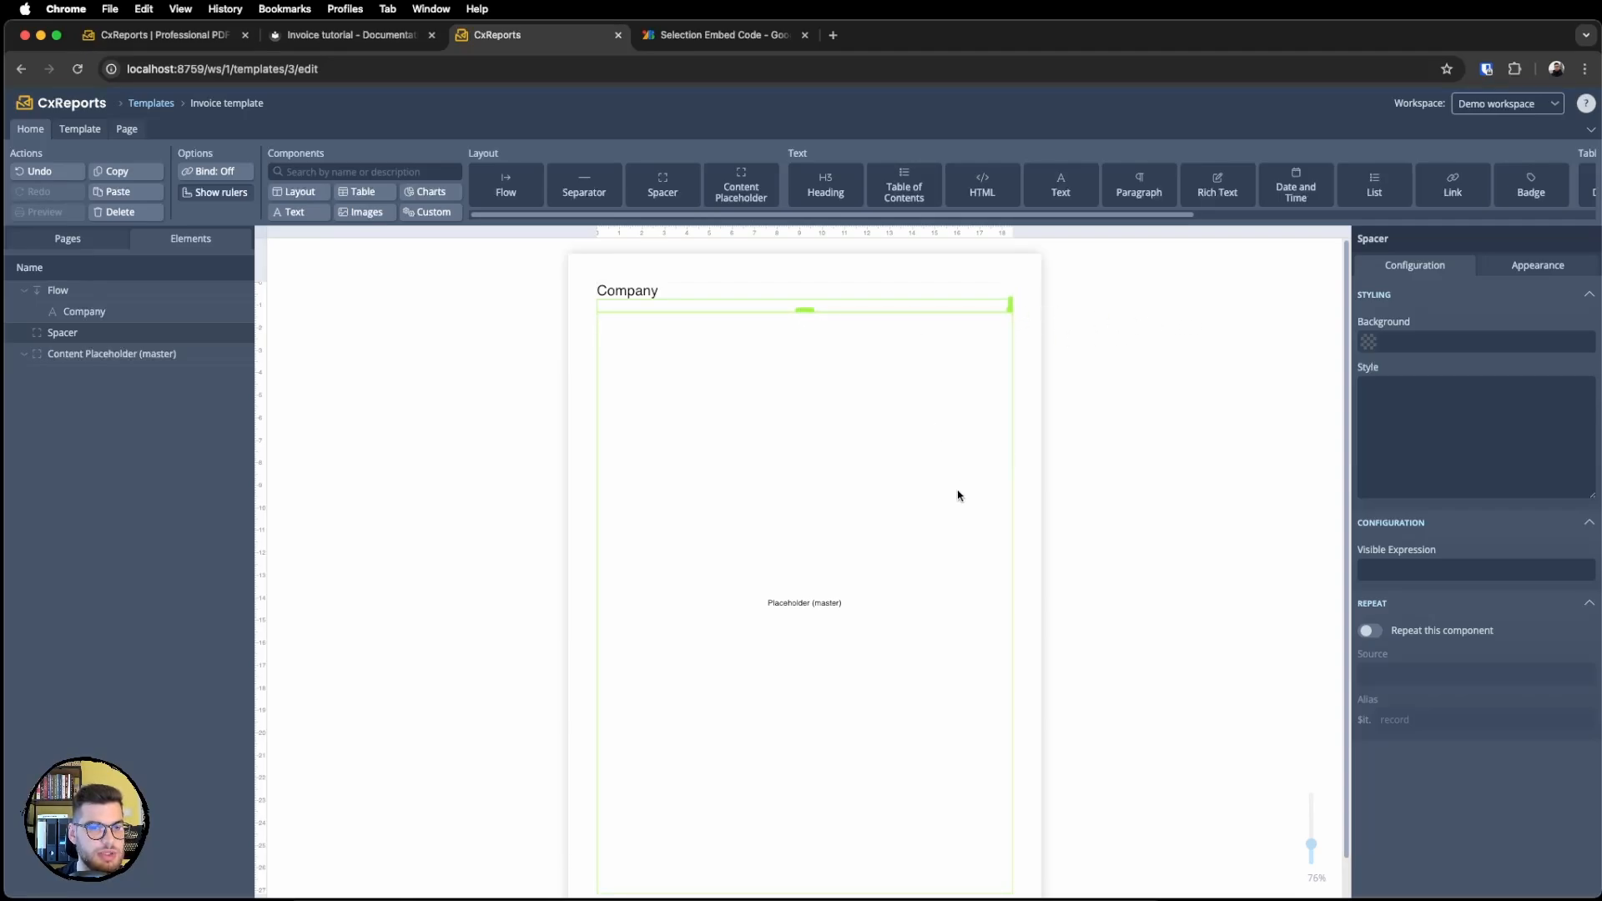
Add a second Flow below the master content placeholder and put a Text component inside it.
scroll(834, 422, "down", 2)
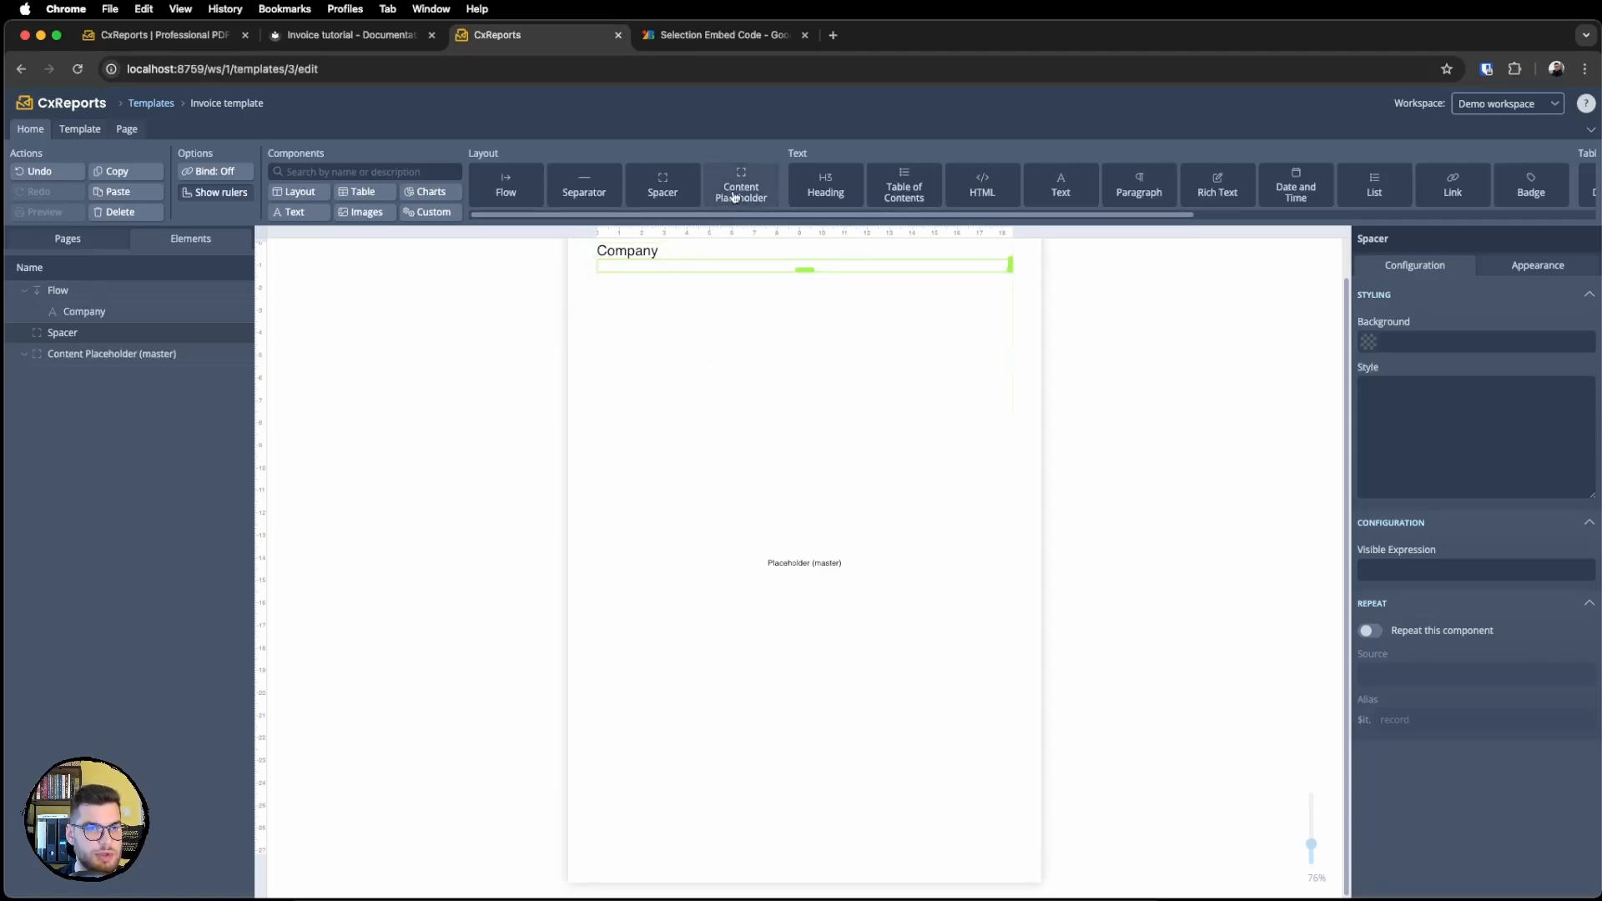
left_click_drag(503, 192, 807, 870)
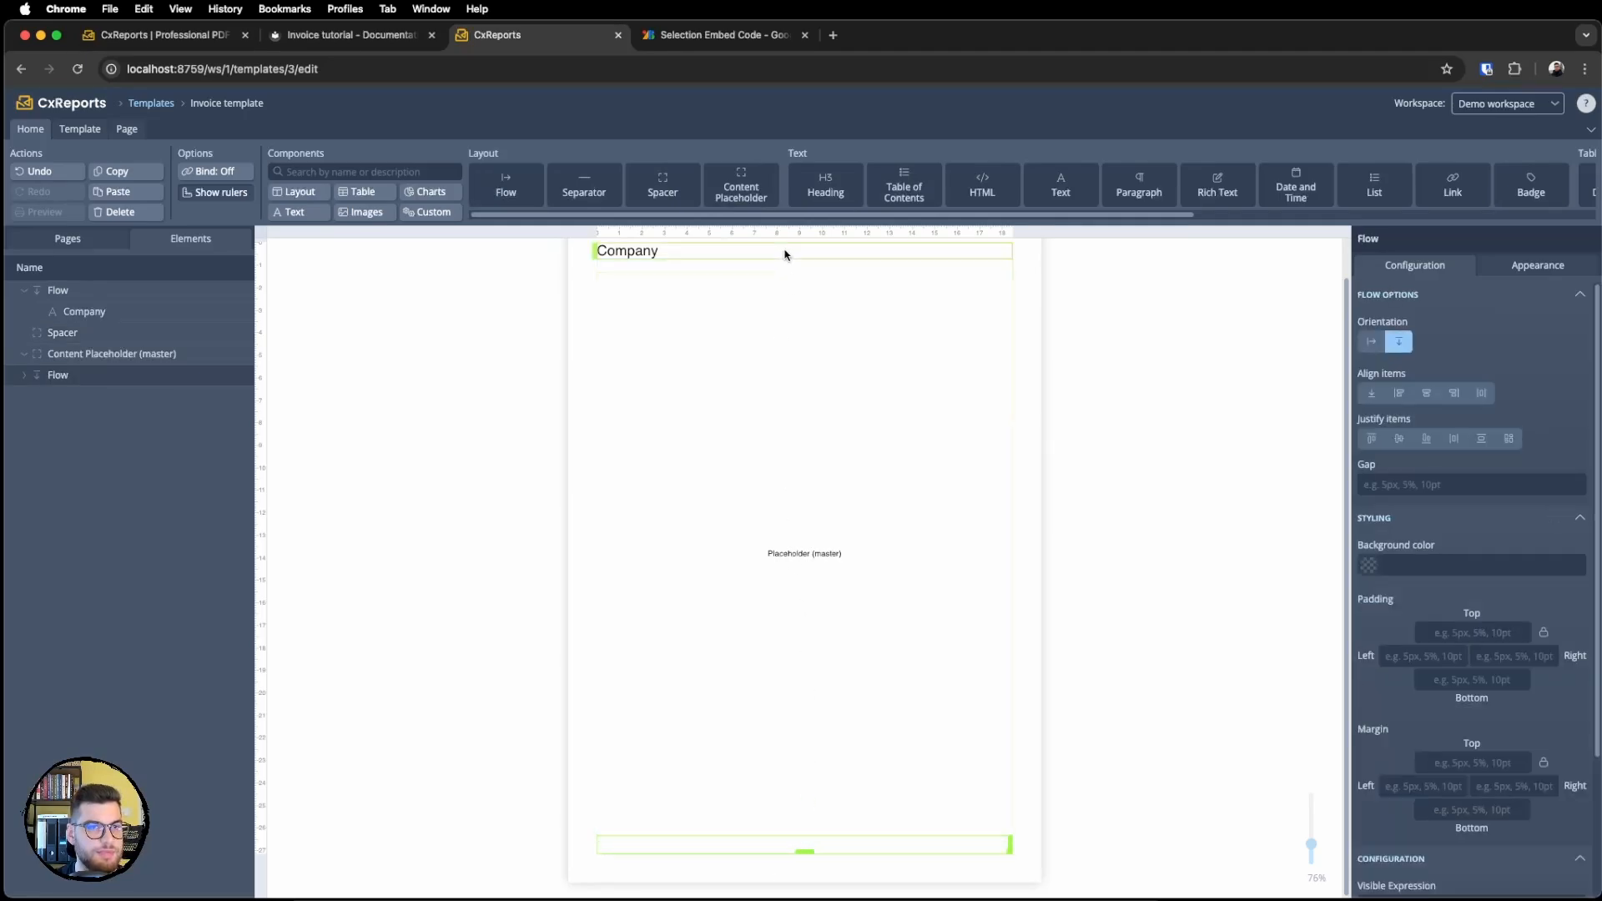
left_click_drag(1060, 186, 914, 856)
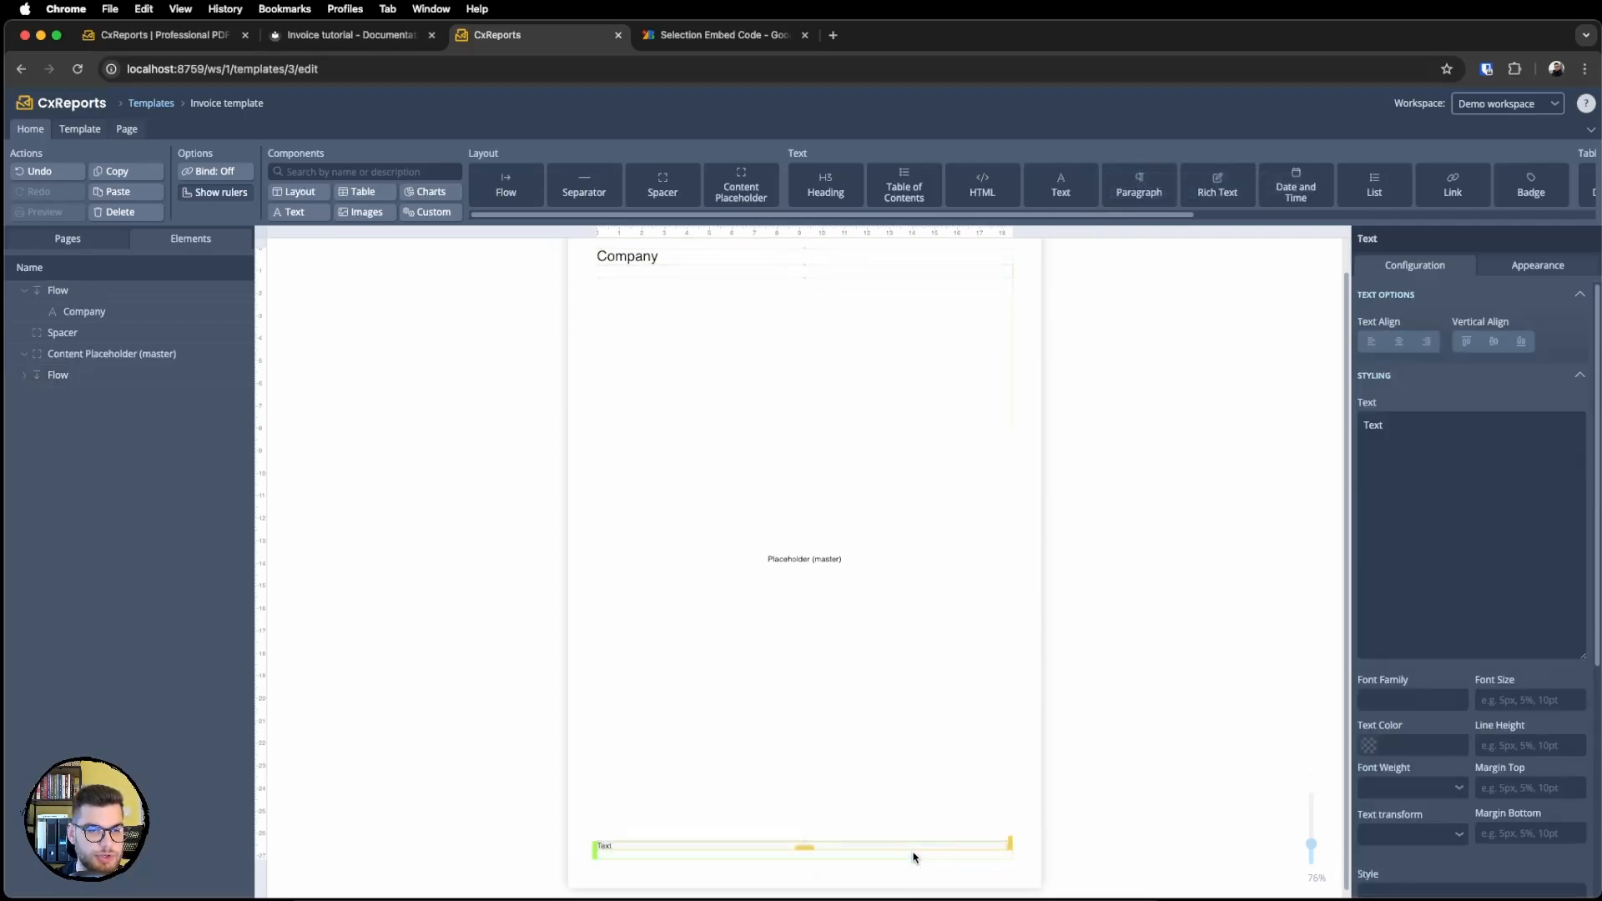
left_click(26, 376)
scroll(783, 479, "down", 1)
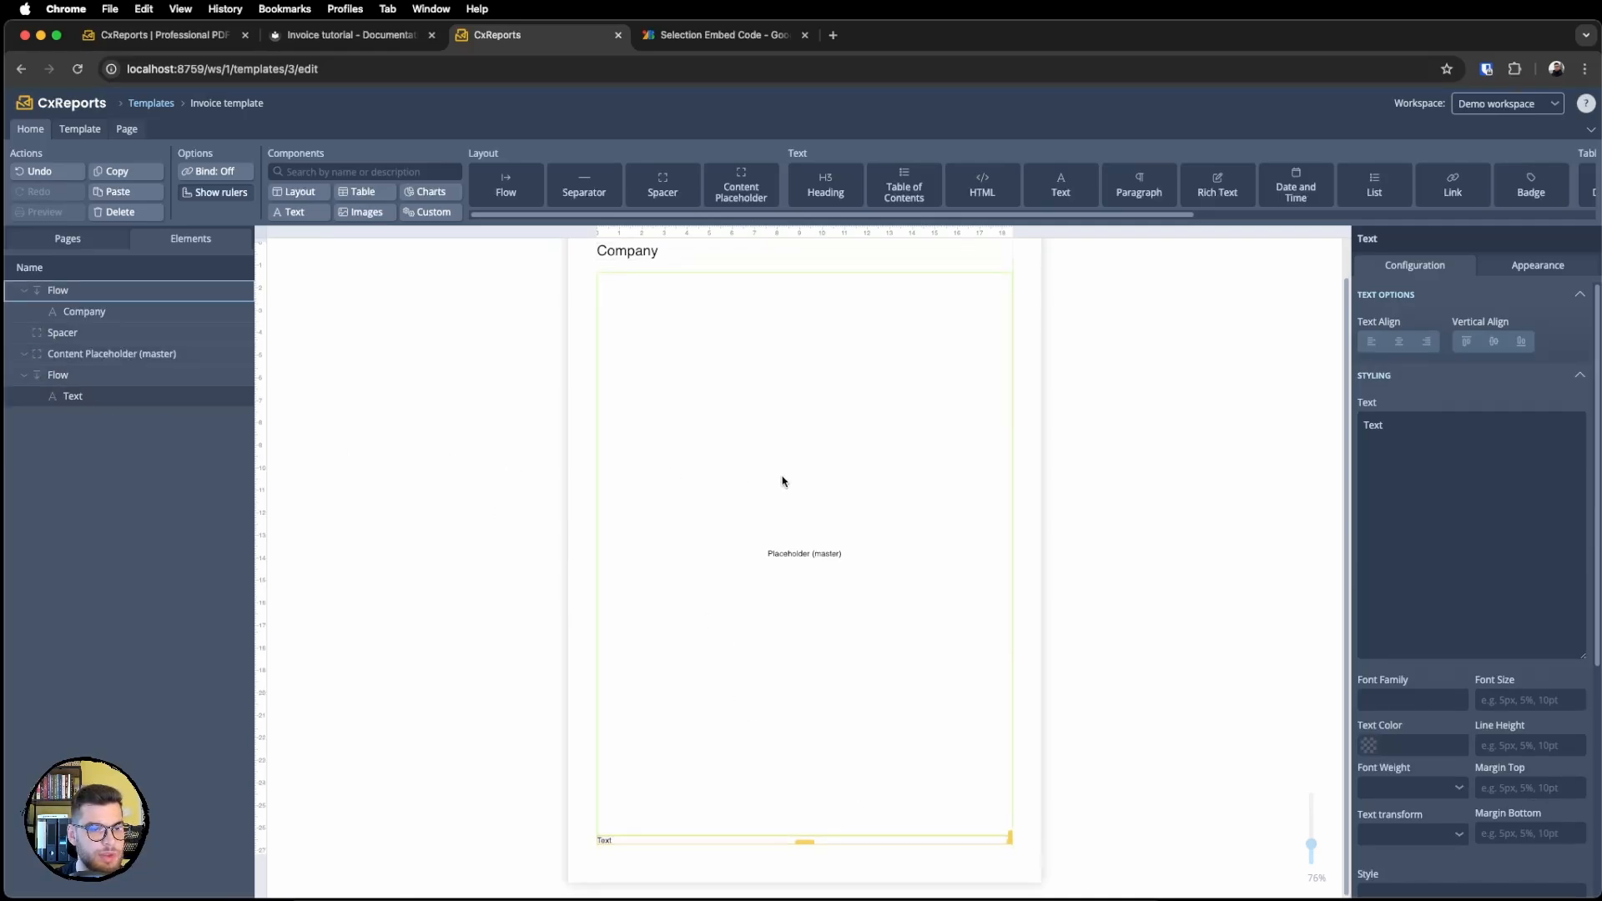
Align the footer text to the right.
double_click(1375, 427)
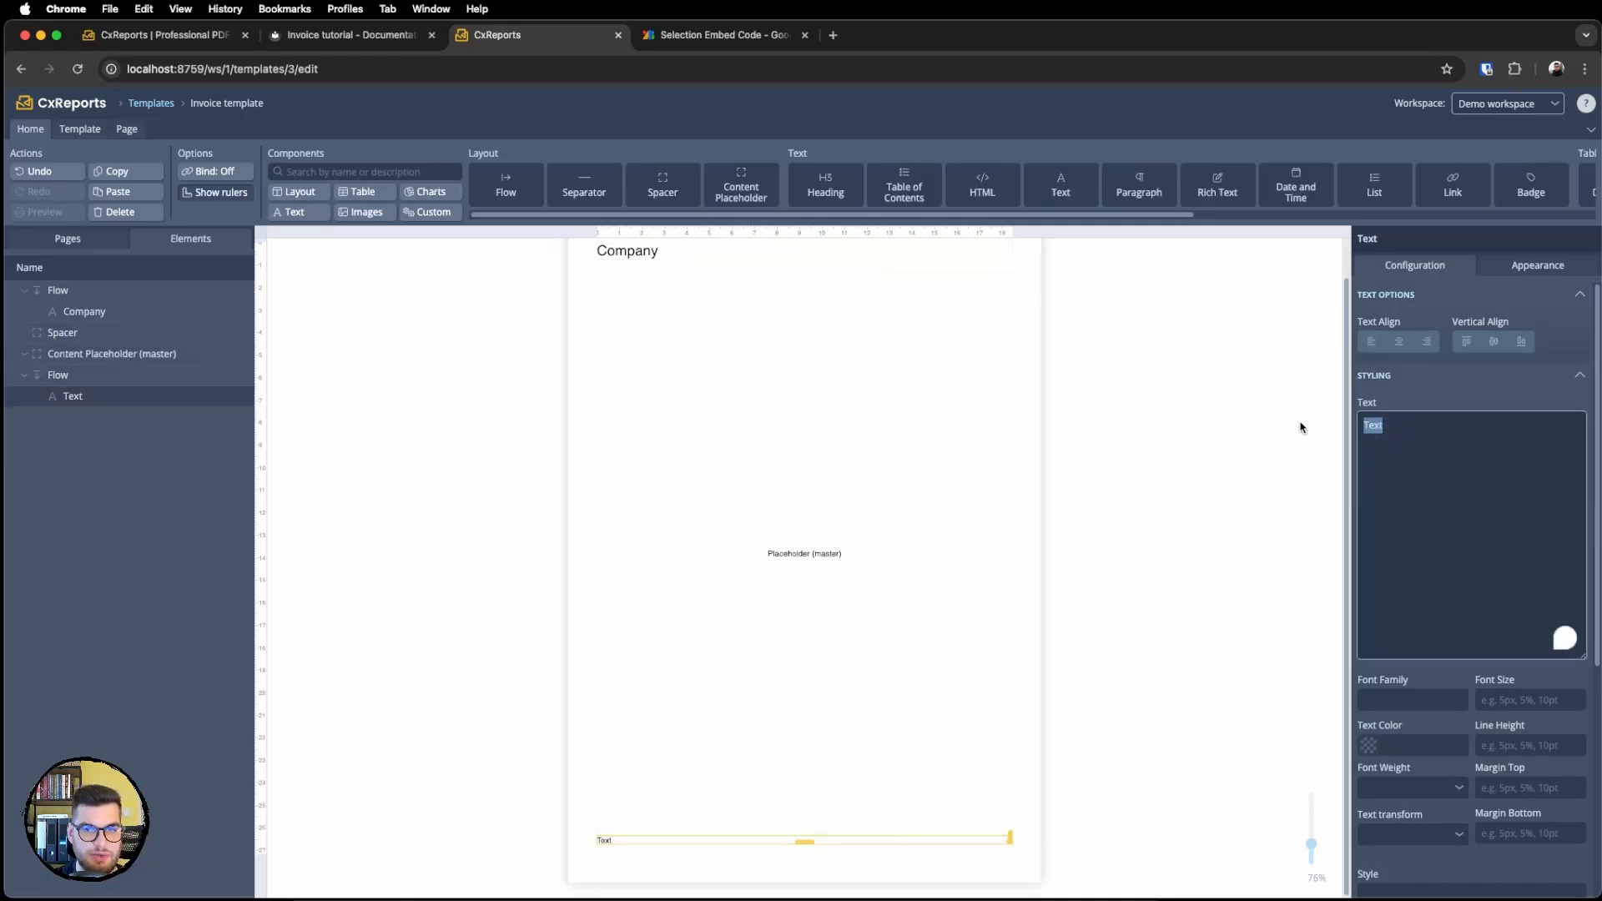
left_click(1427, 343)
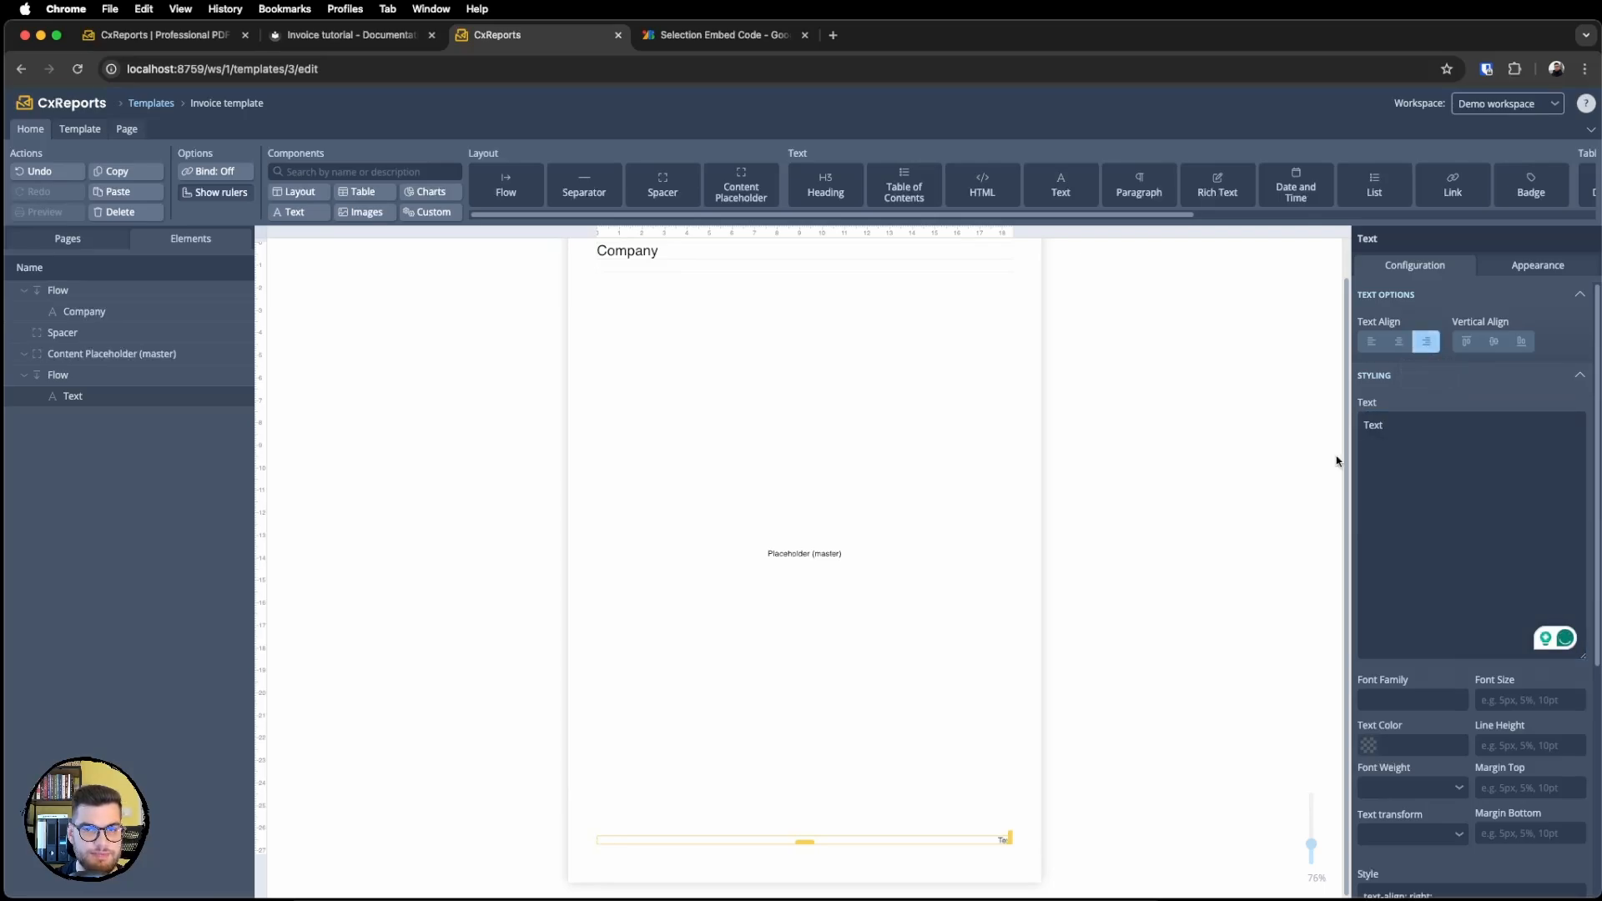
left_click(971, 766)
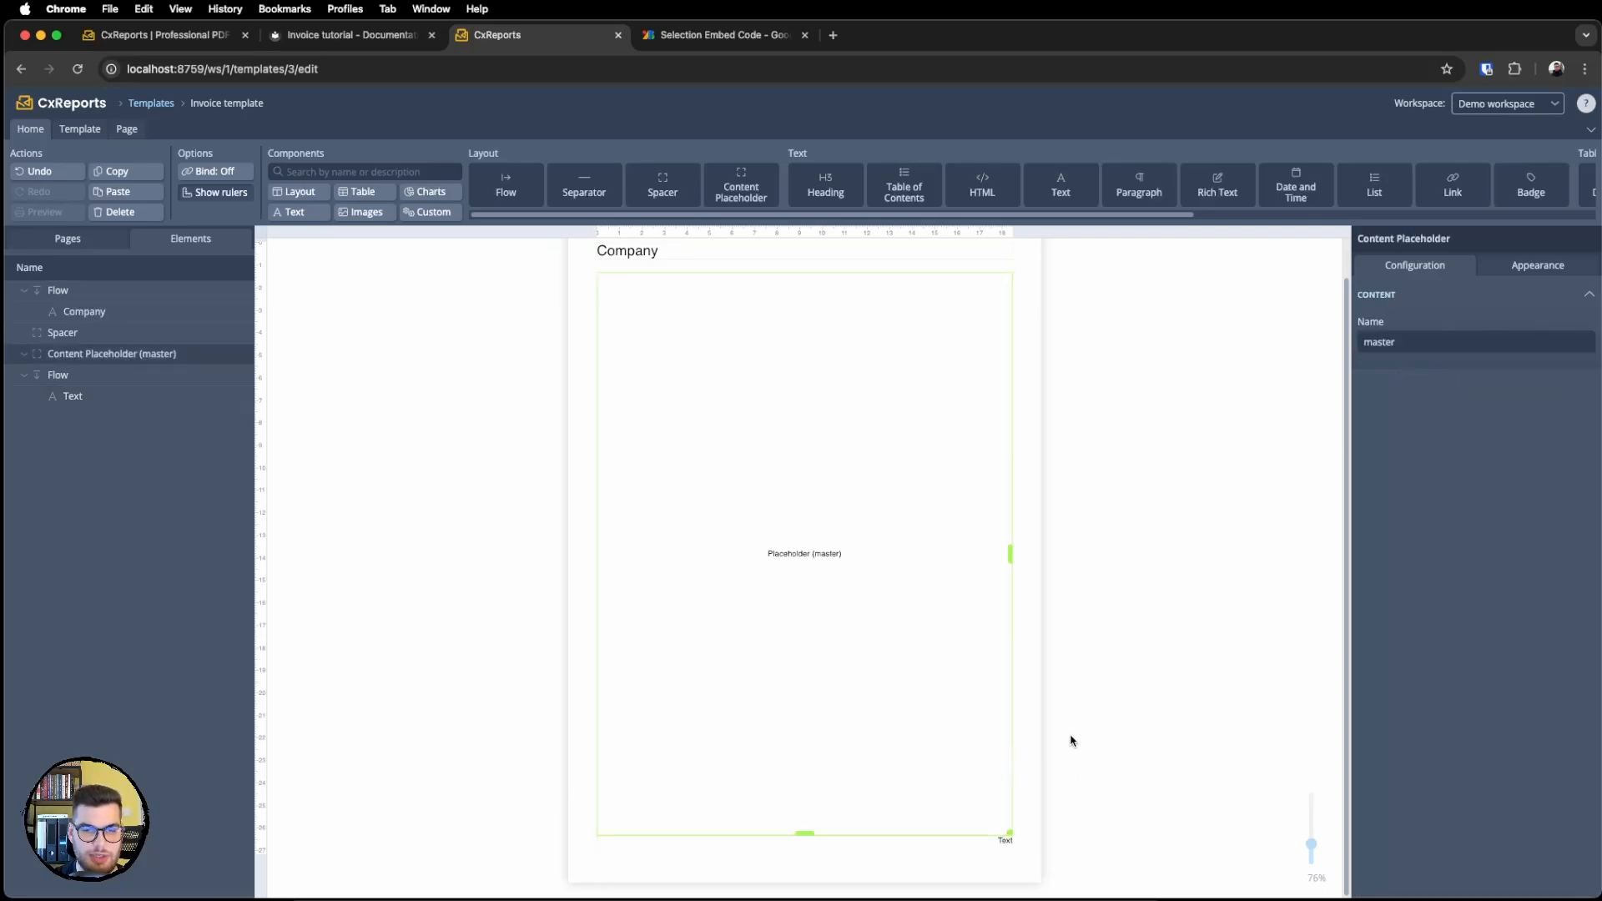
left_click(1006, 844)
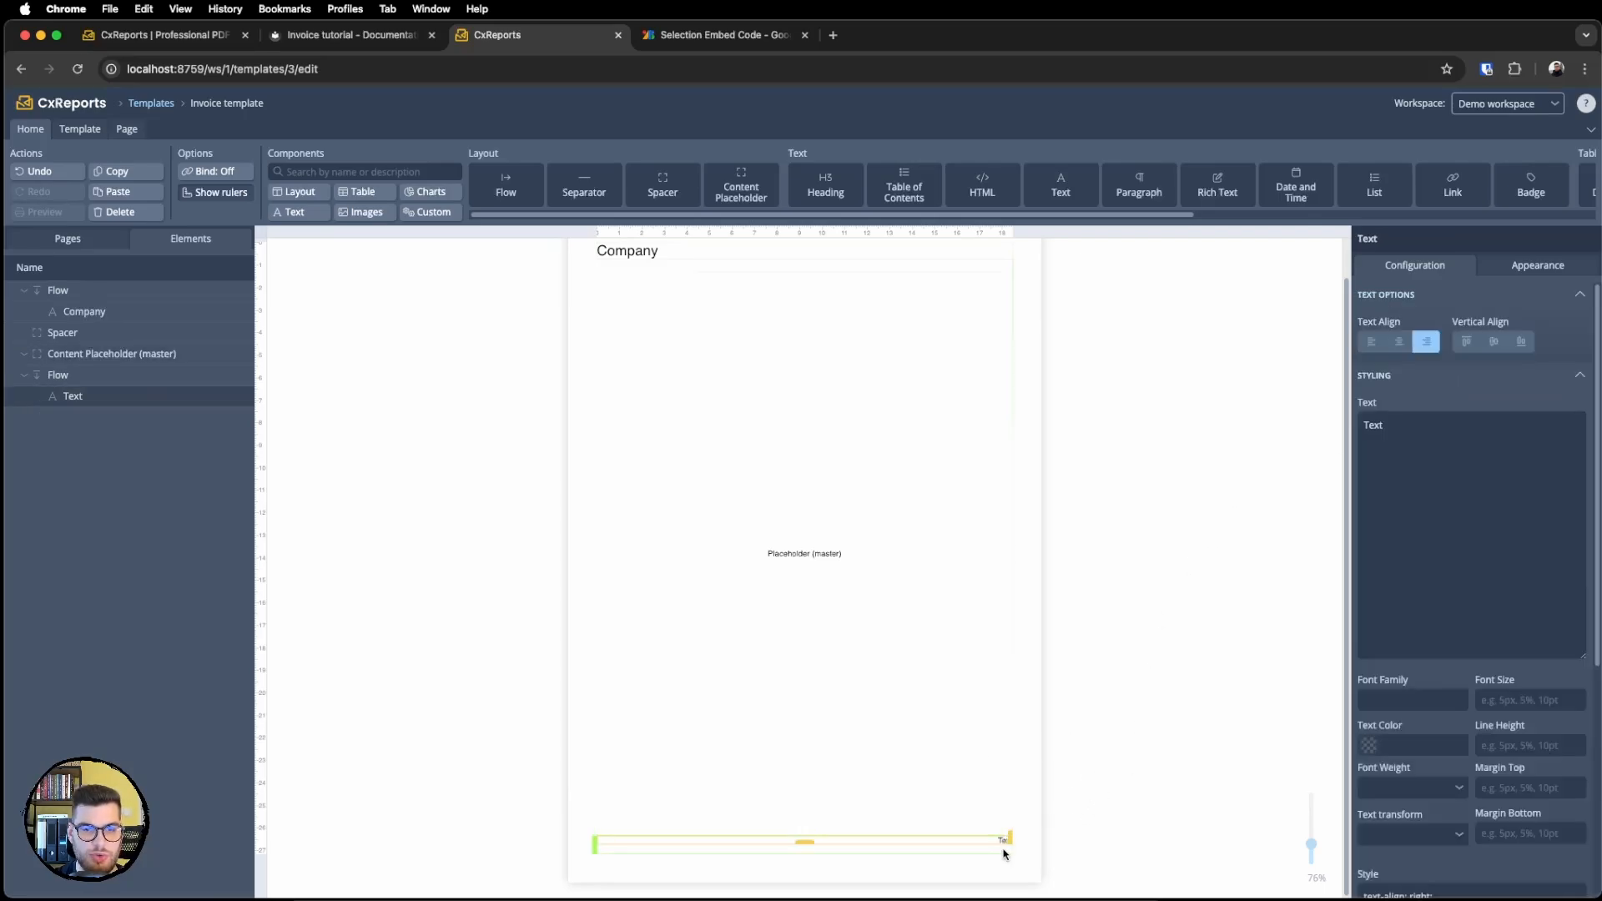
left_click(895, 858)
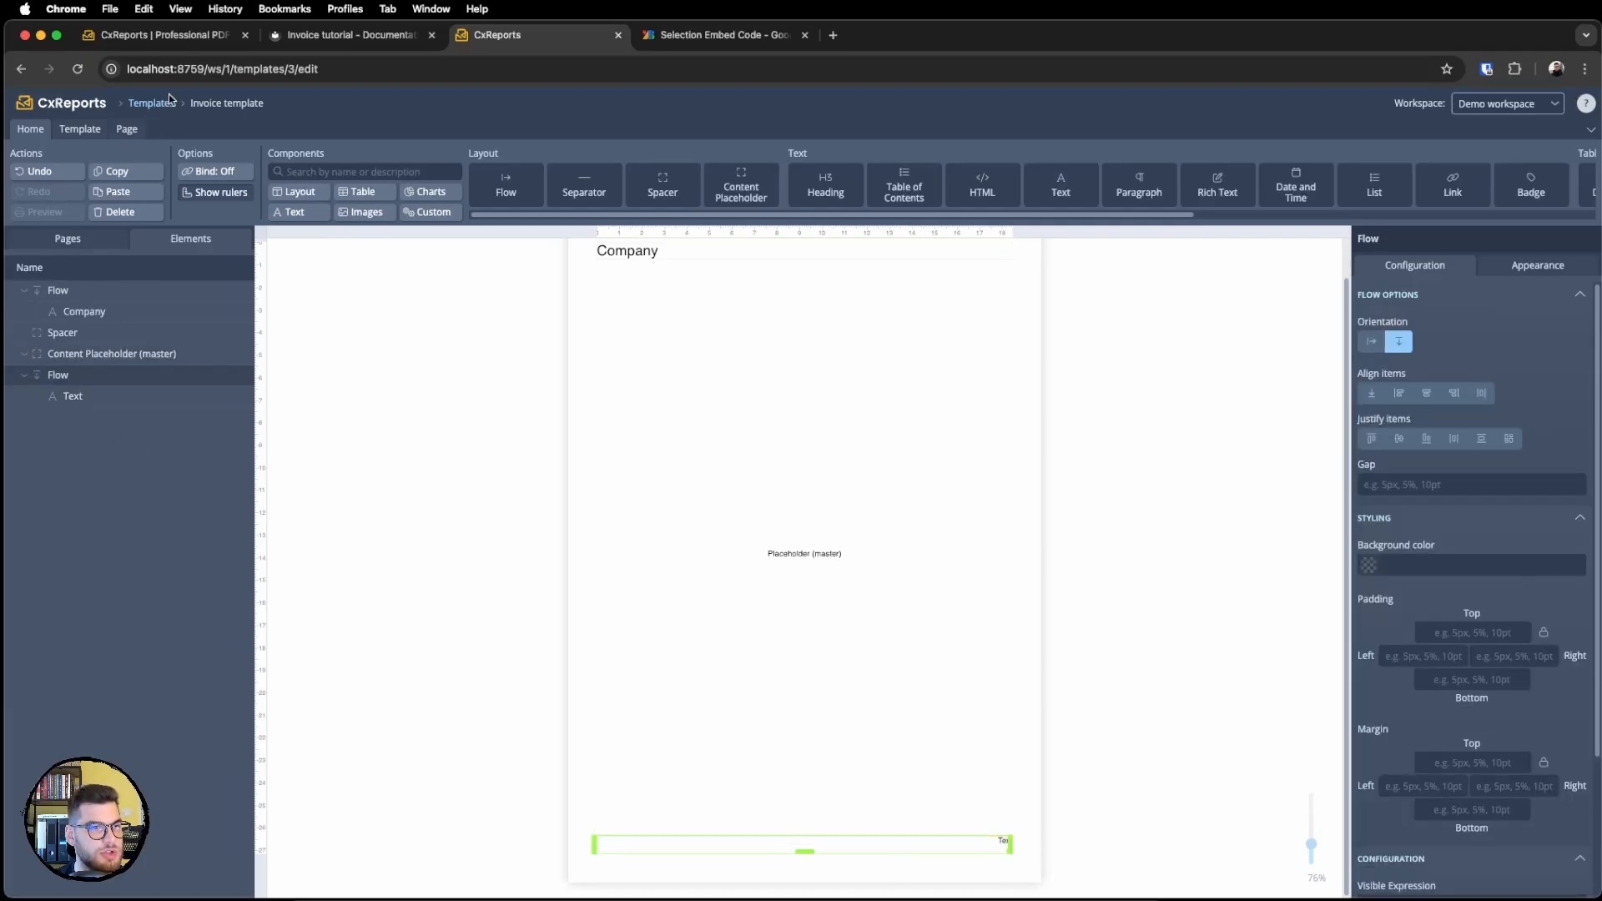
Copy the page-number expression from the Invoice tutorial and set the footer text in CxReports to "{$page.number} of {$report.pageCount}".
left_click(329, 42)
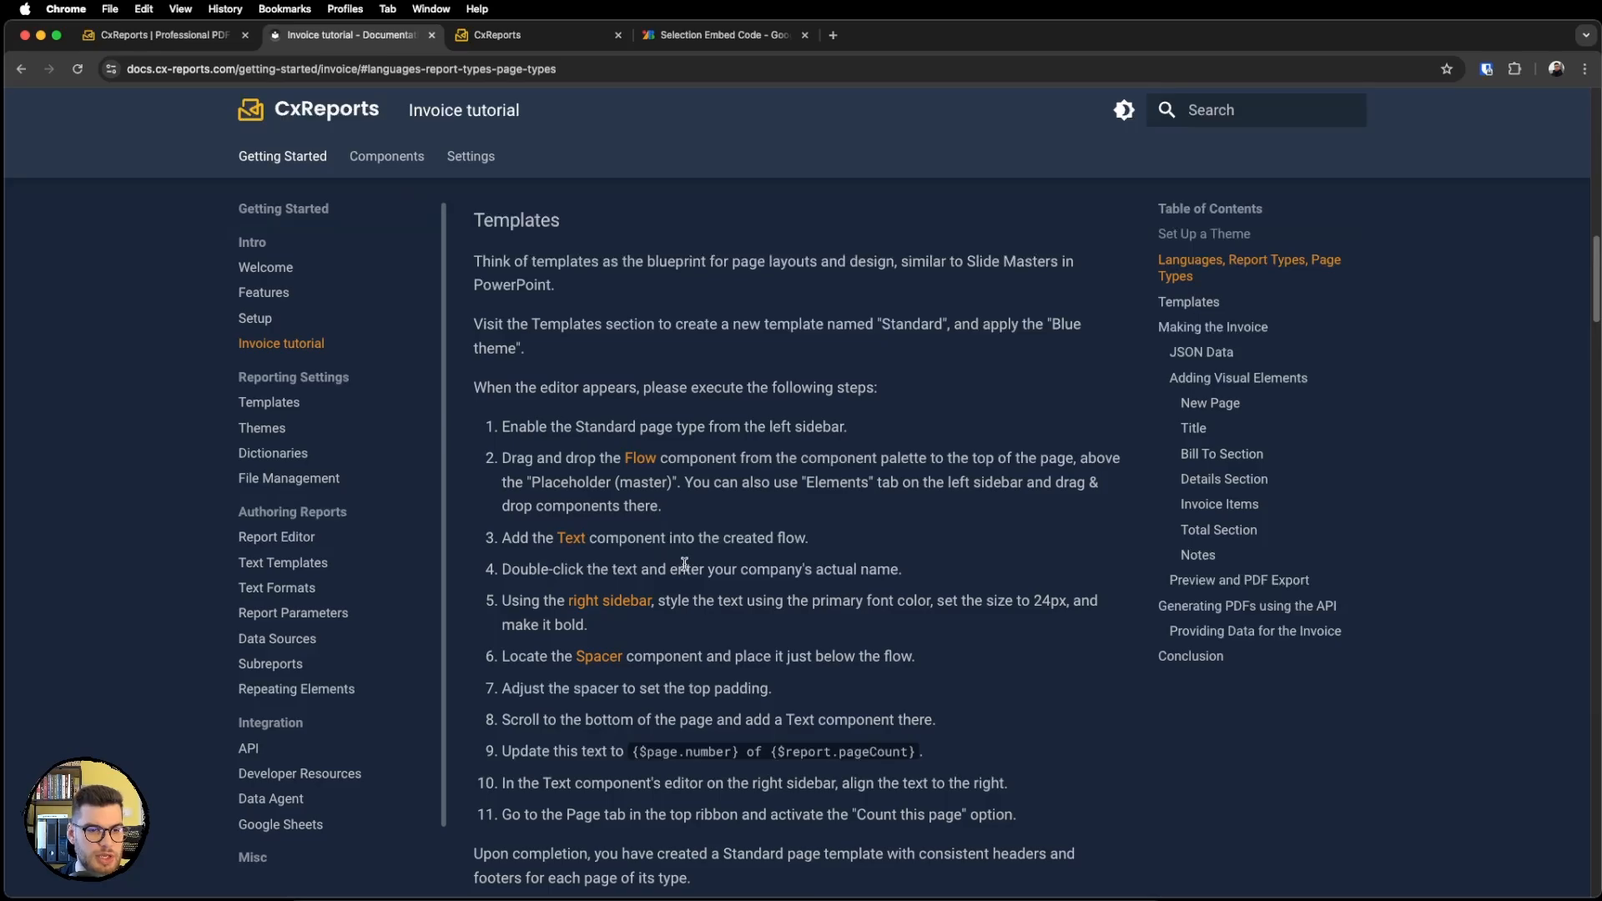
scroll(685, 564, "down", 2)
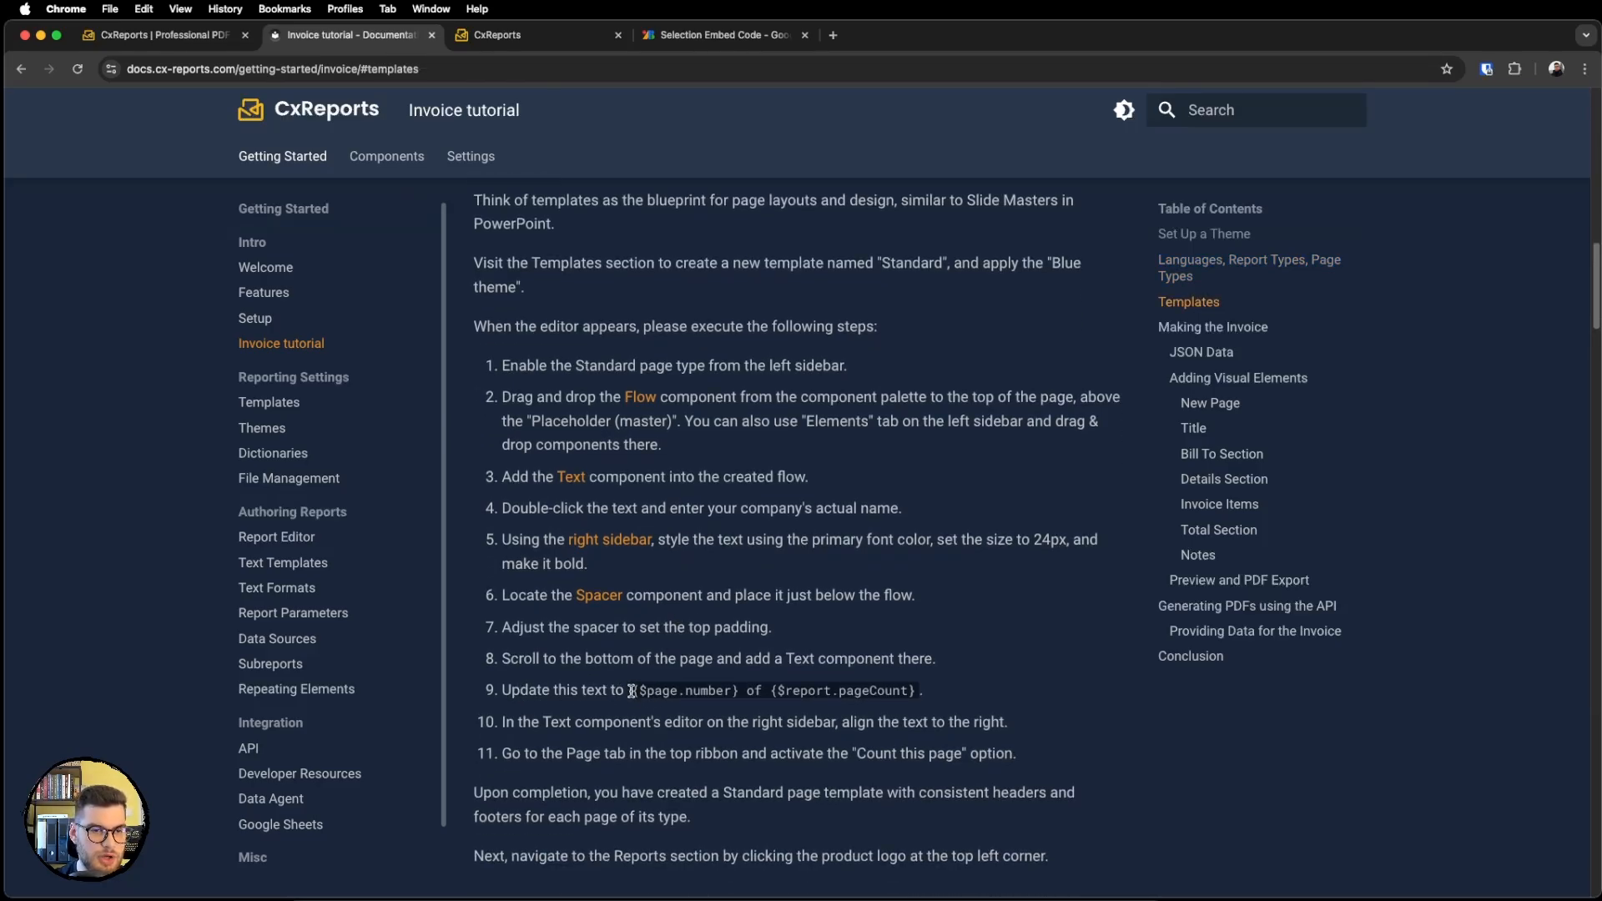
left_click_drag(632, 691, 919, 694)
key("ctrl+c")
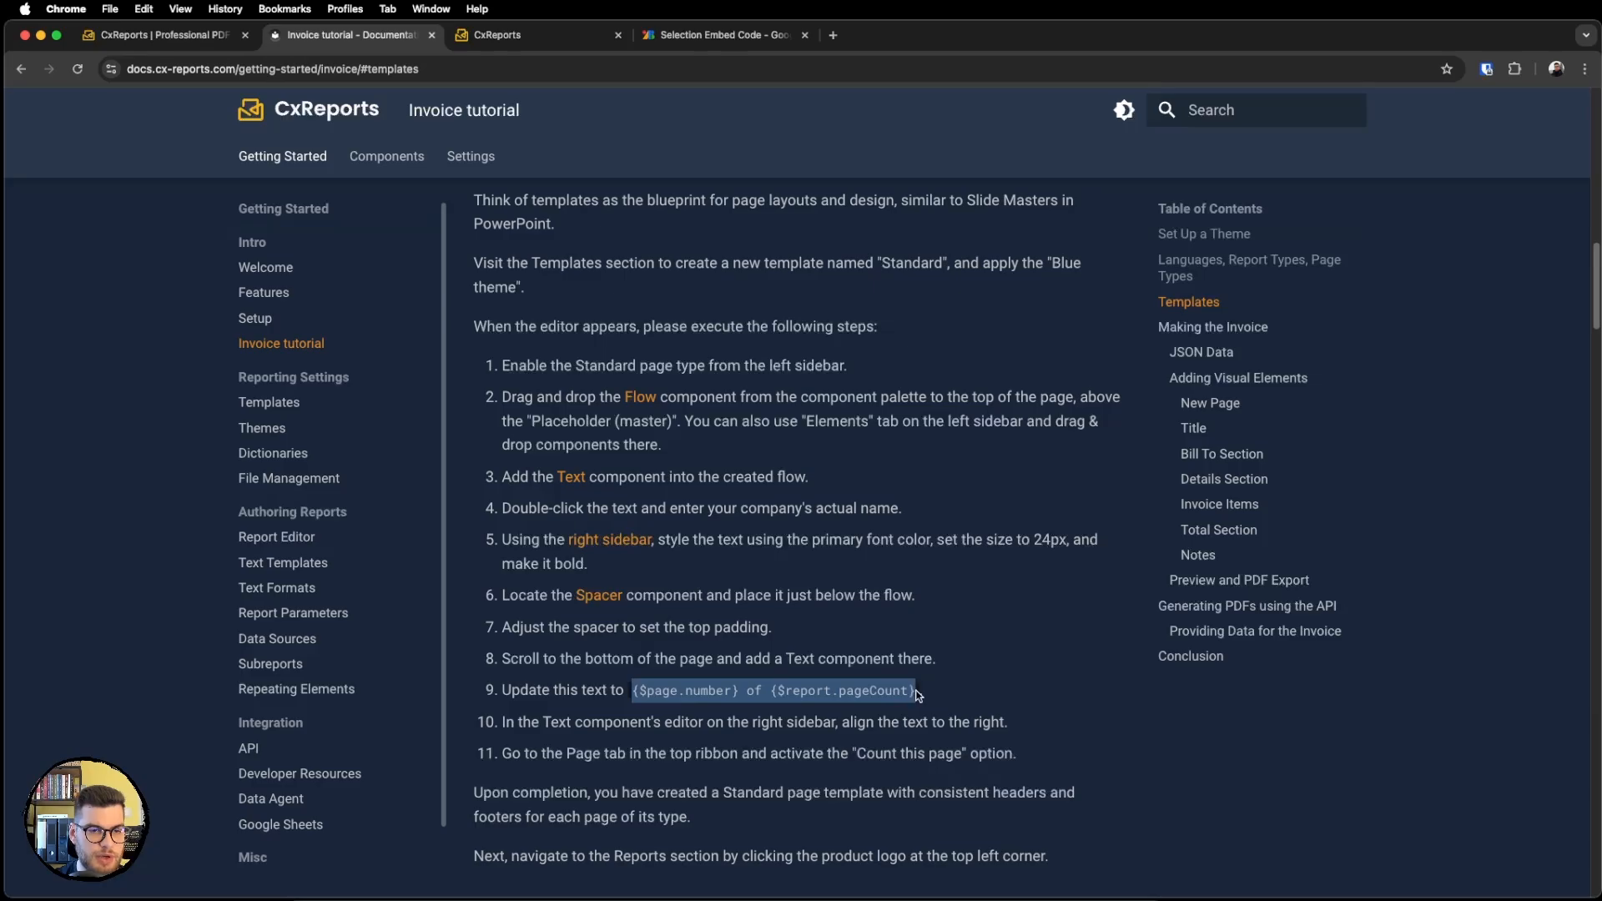
left_click(556, 42)
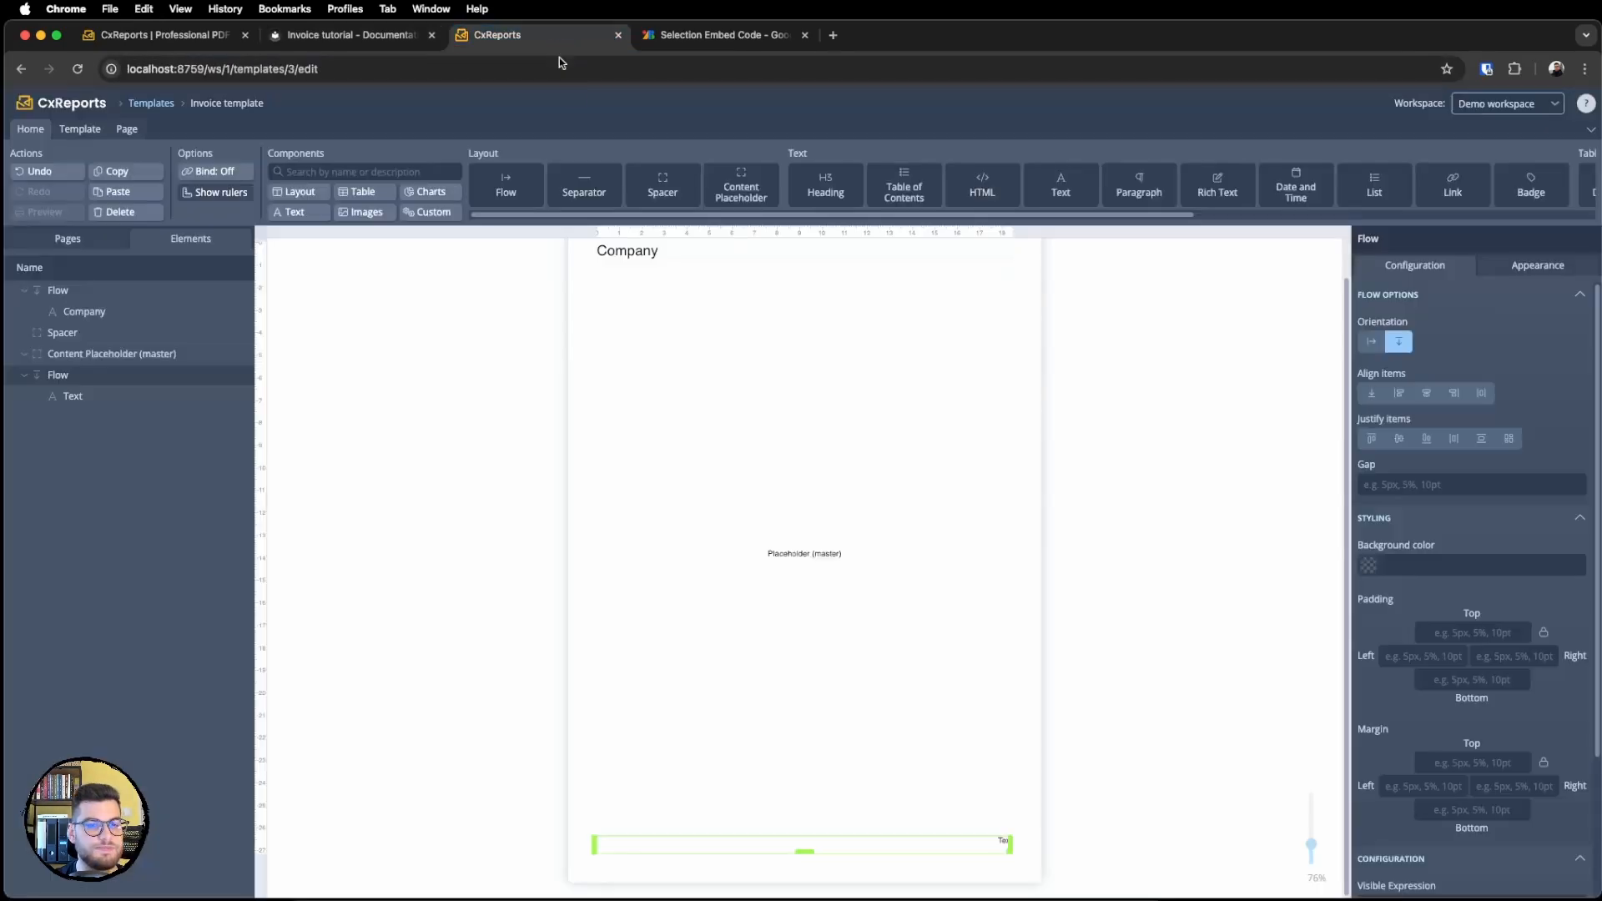
left_click(1003, 841)
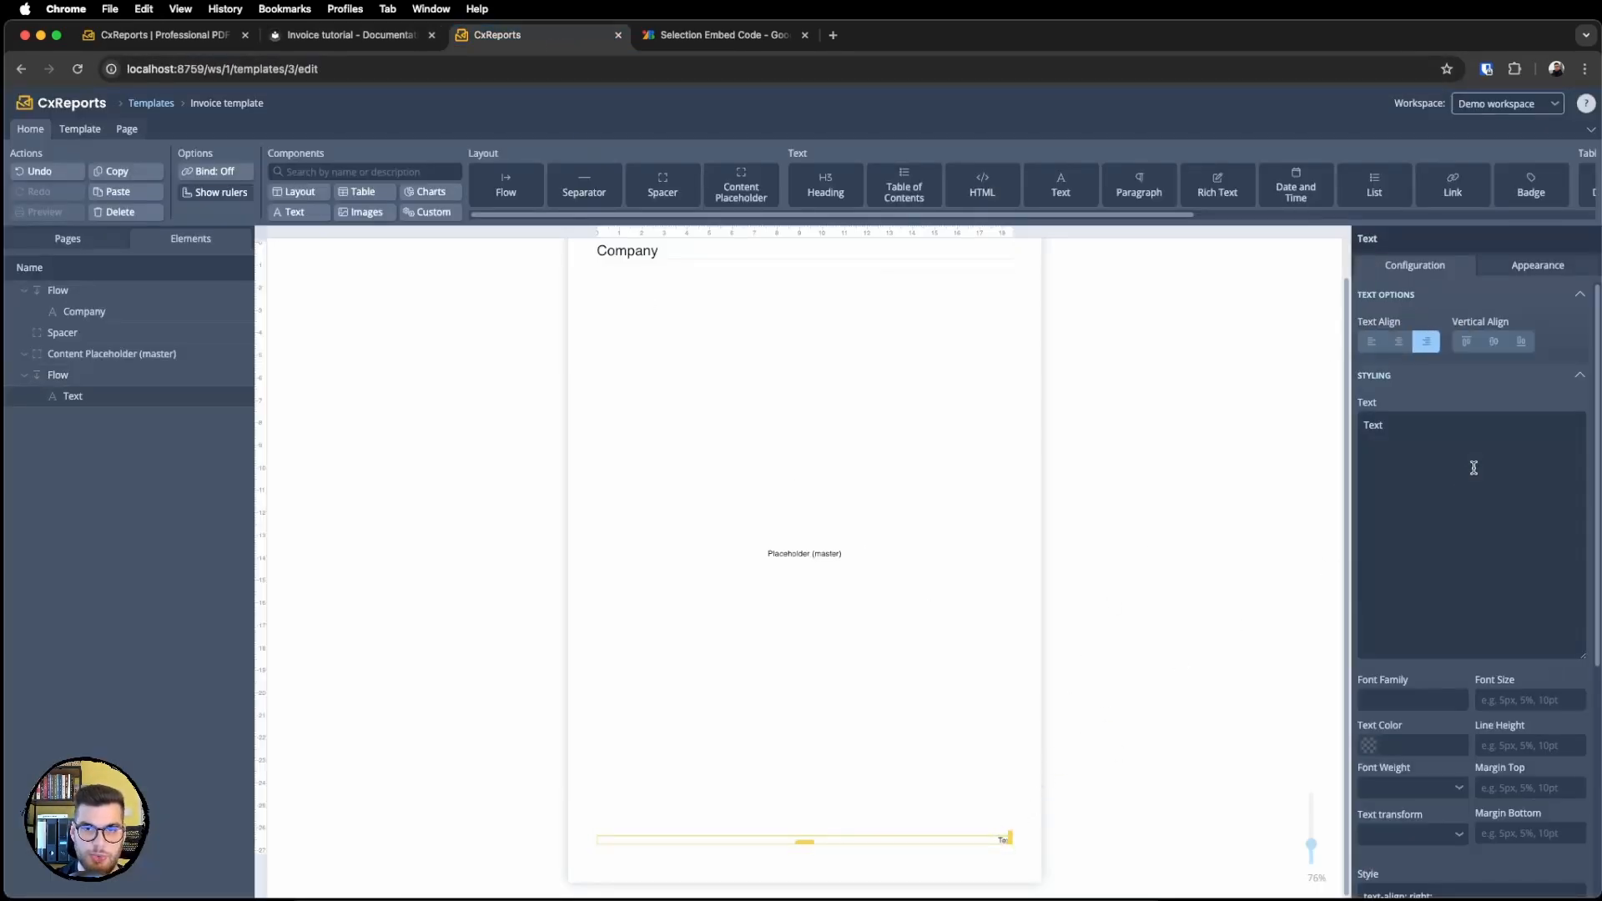
left_click(1470, 465)
key("ctrl+a")
key("ctrl+v")
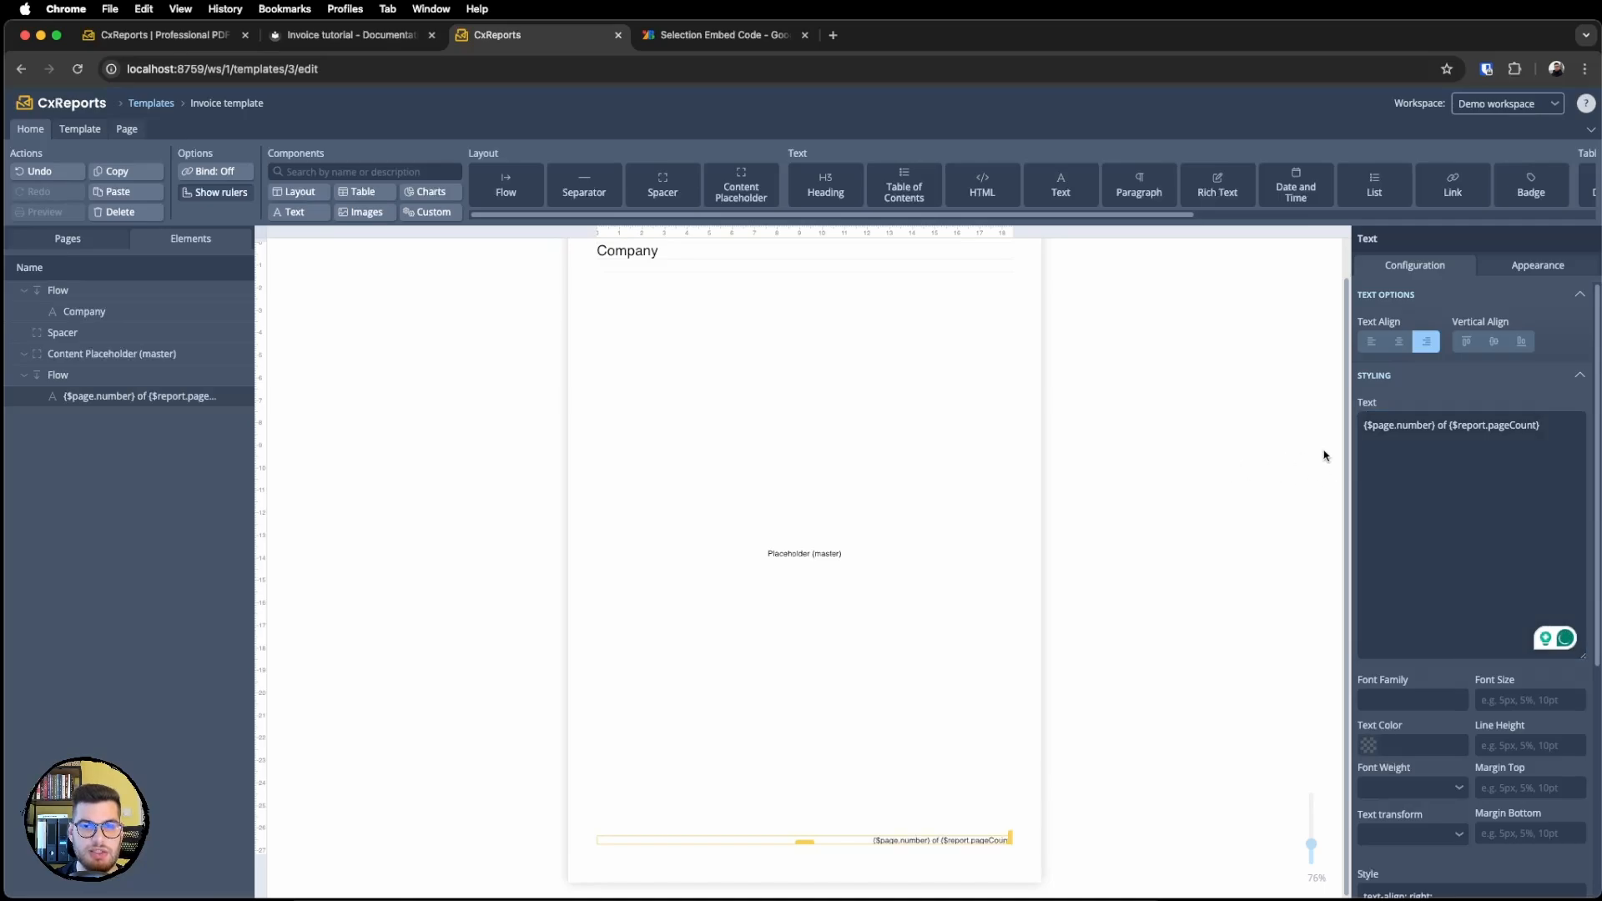
left_click_drag(1437, 426, 1362, 426)
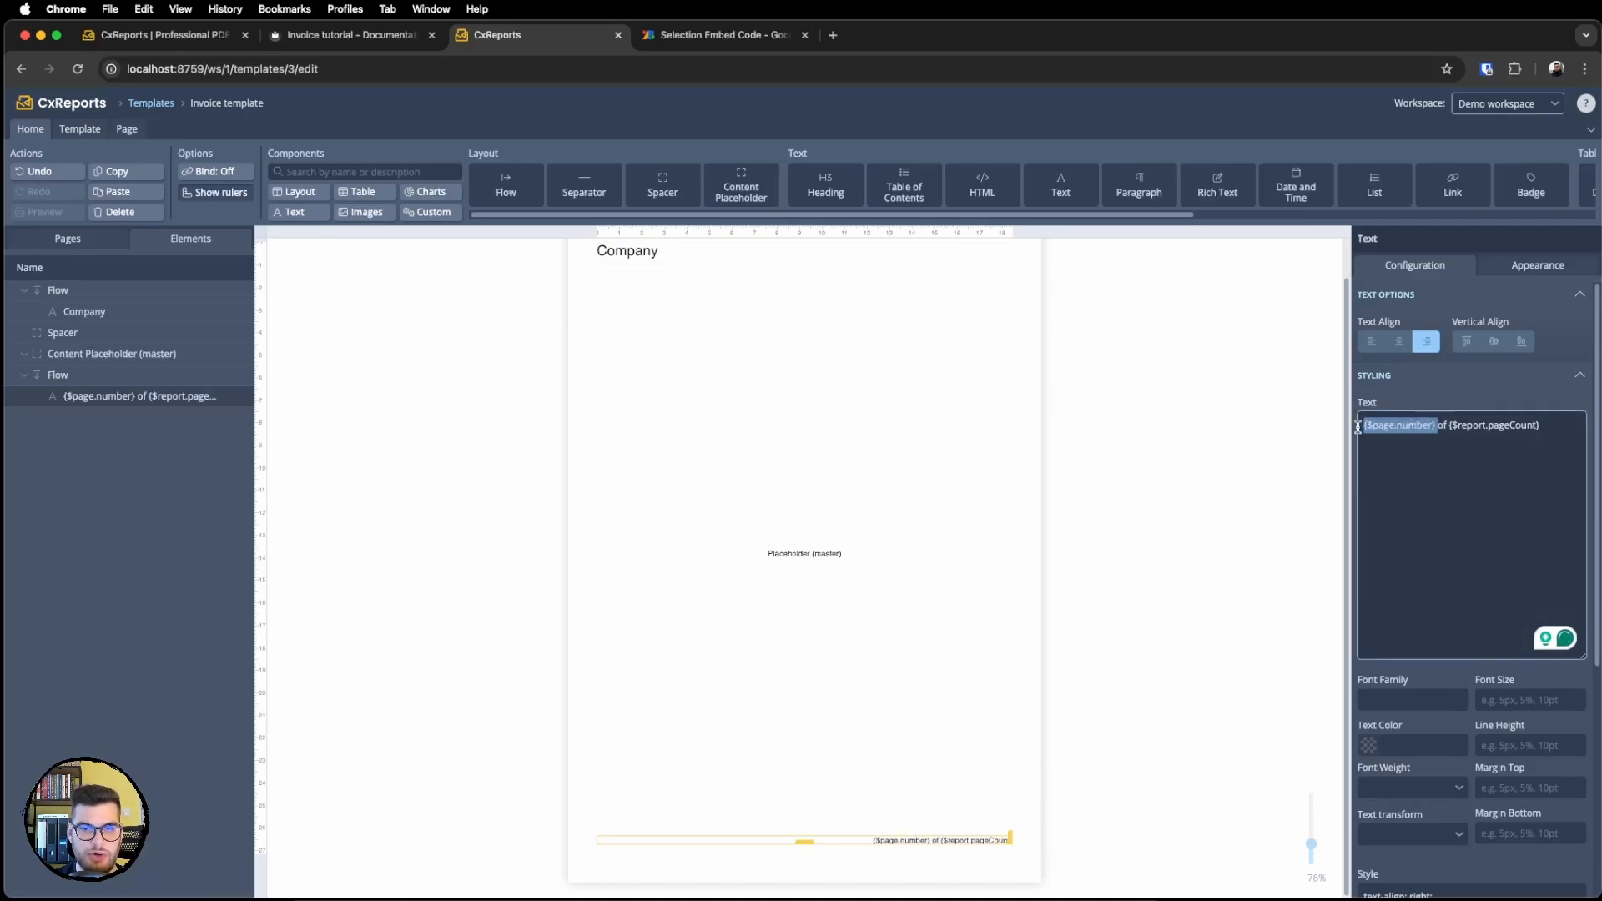
left_click(1400, 467)
double_click(1413, 425)
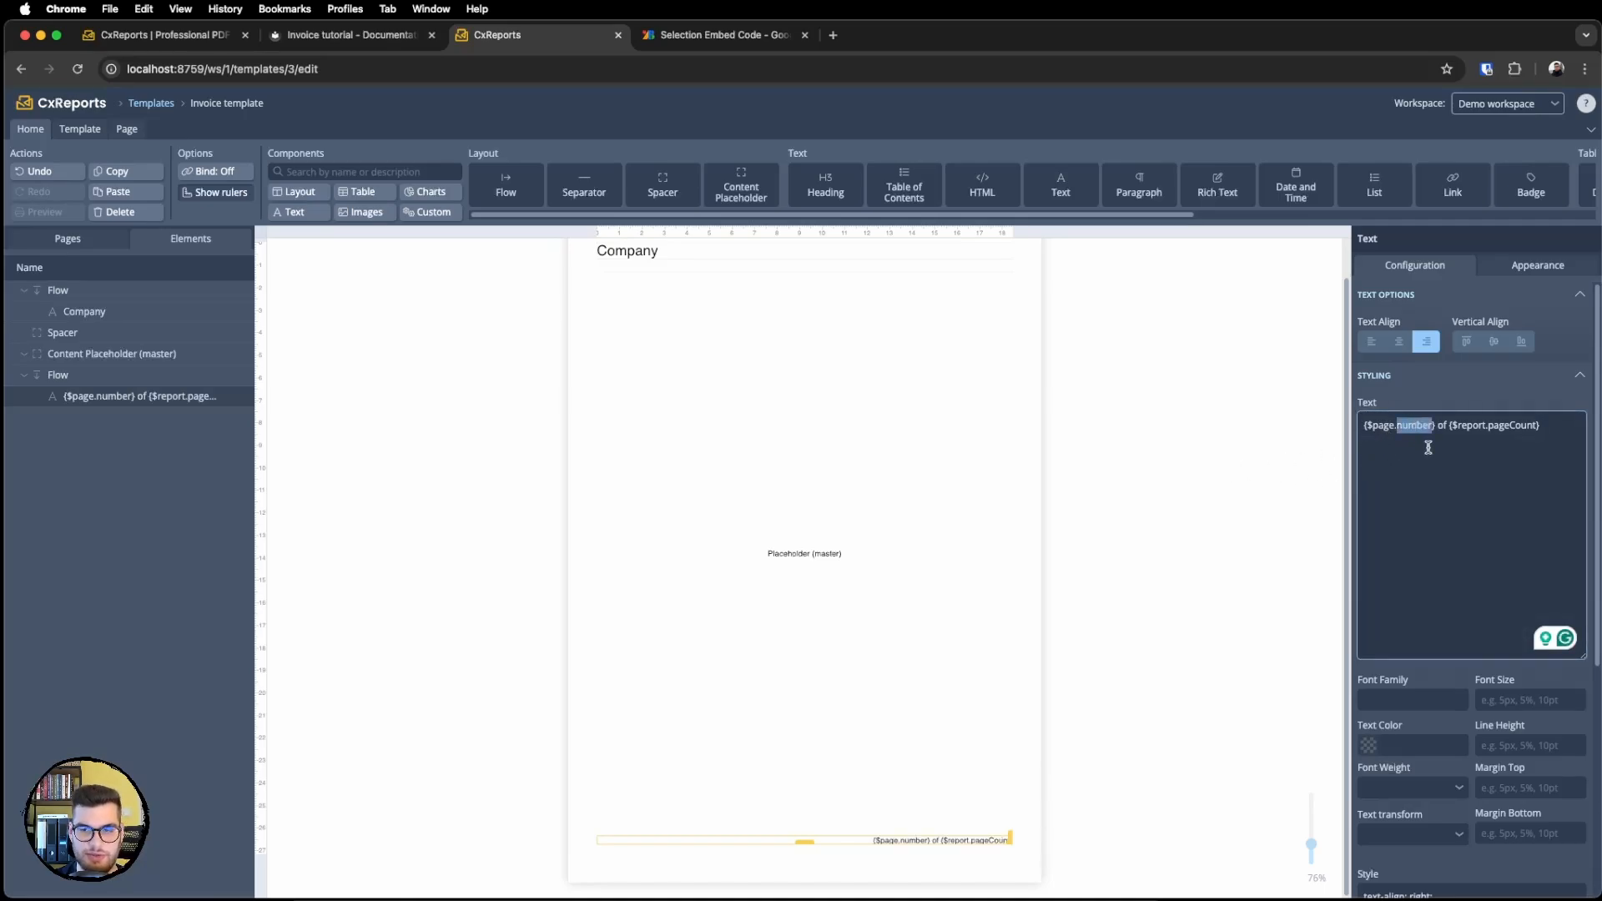
Examine the page number and page count variables in the footer text and the master content placeholder above it.
left_click(1448, 429)
left_click_drag(1450, 427, 1541, 425)
double_click(1474, 427)
left_click(1509, 427)
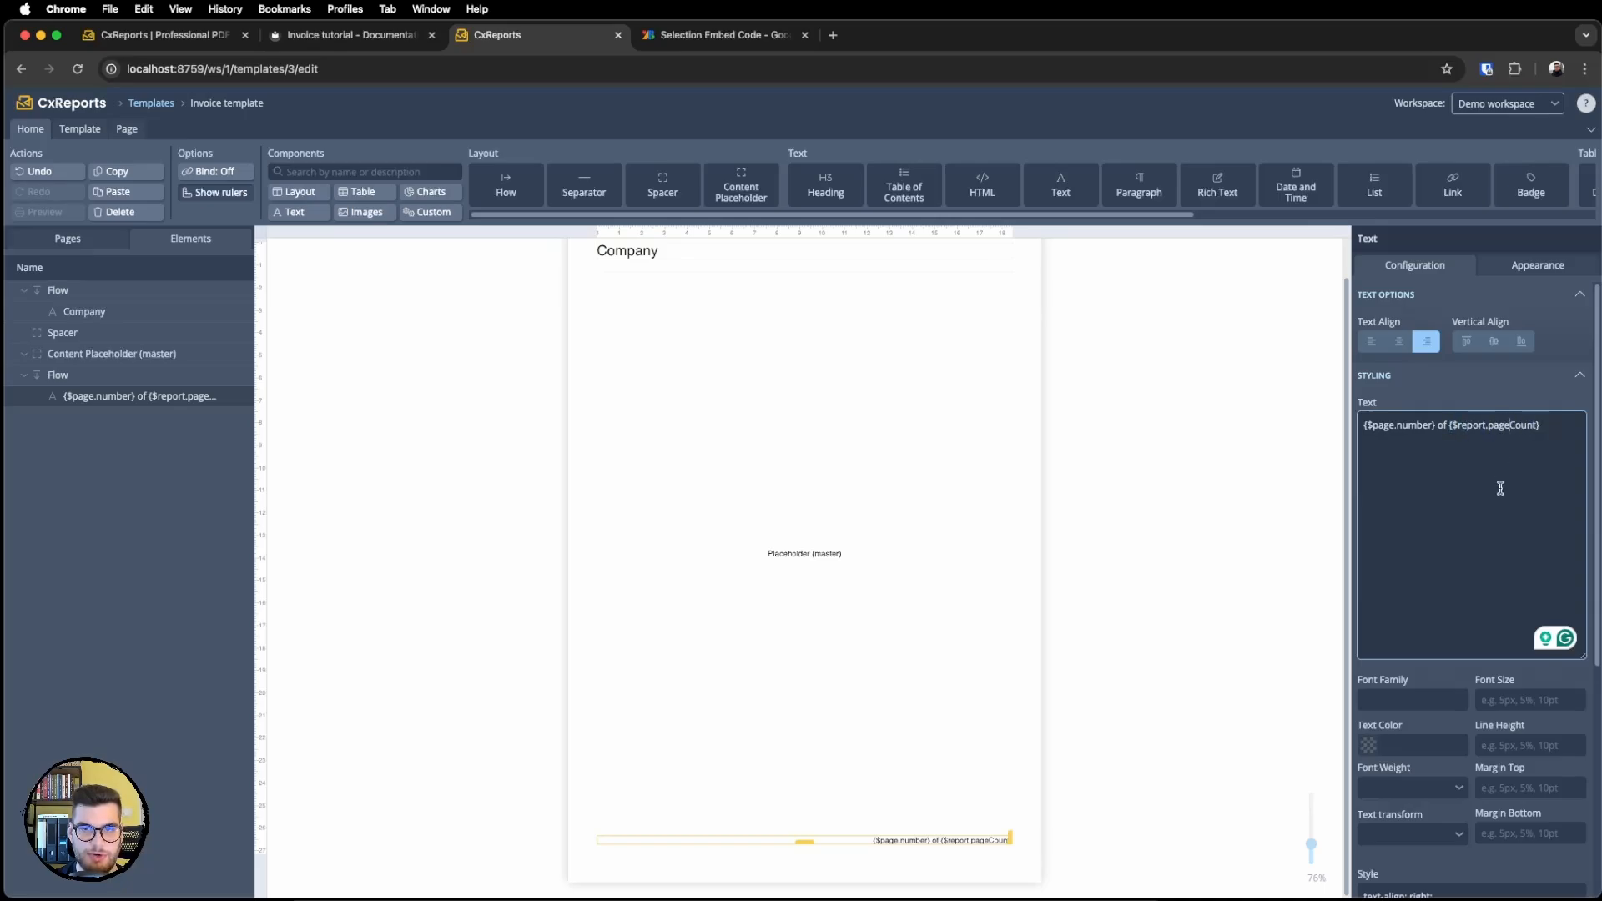
left_click_drag(1490, 428, 1537, 428)
left_click(1538, 444)
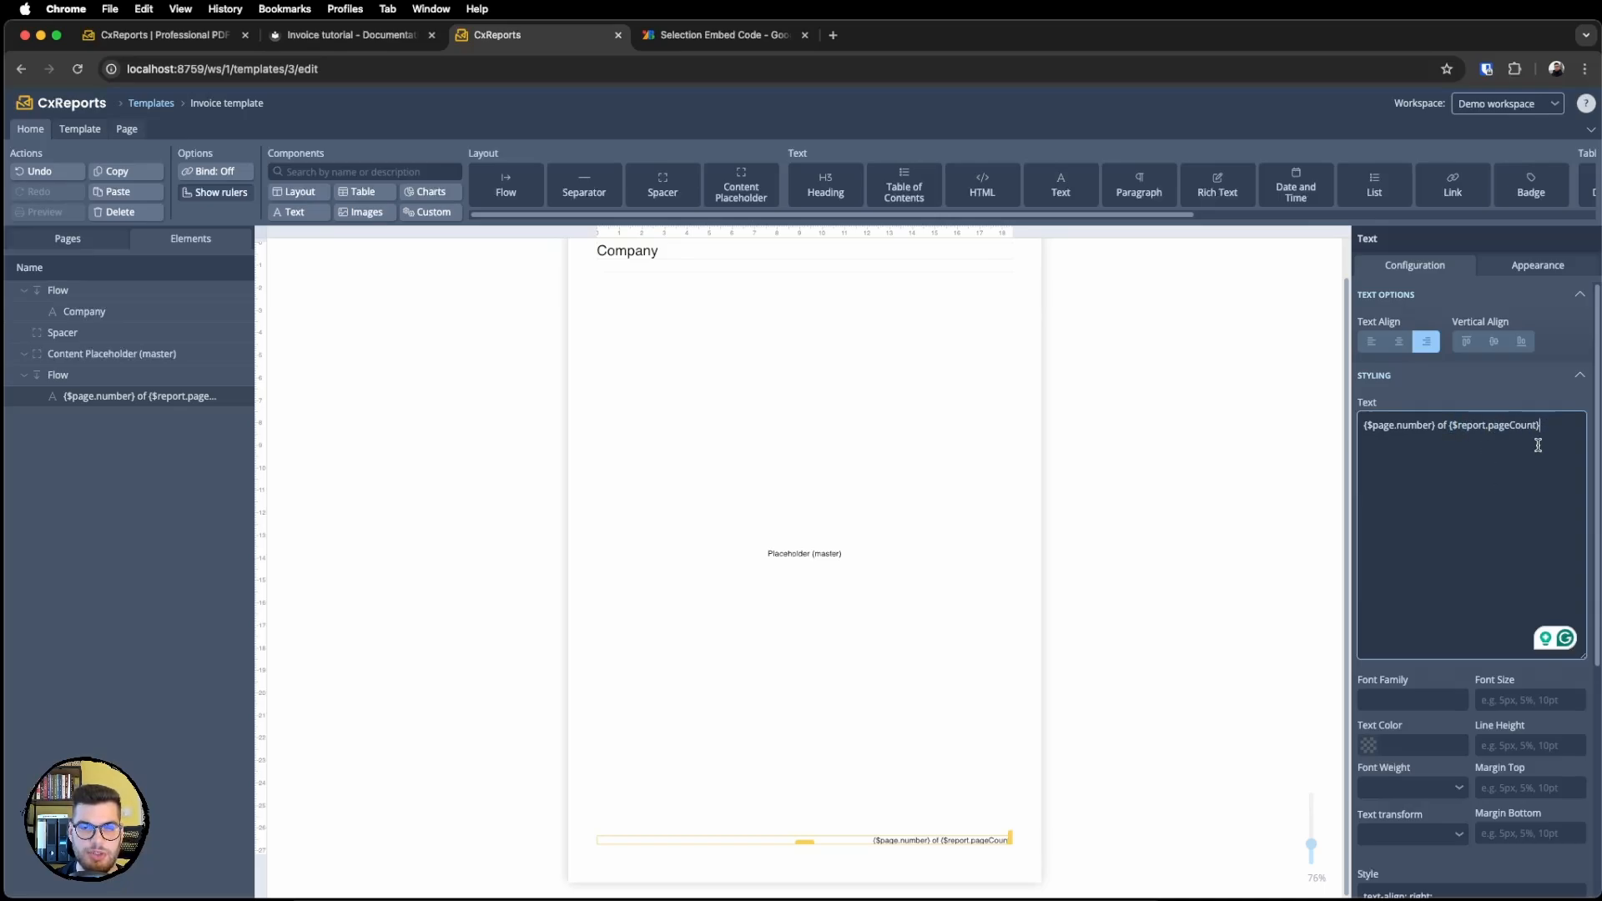
left_click(1291, 475)
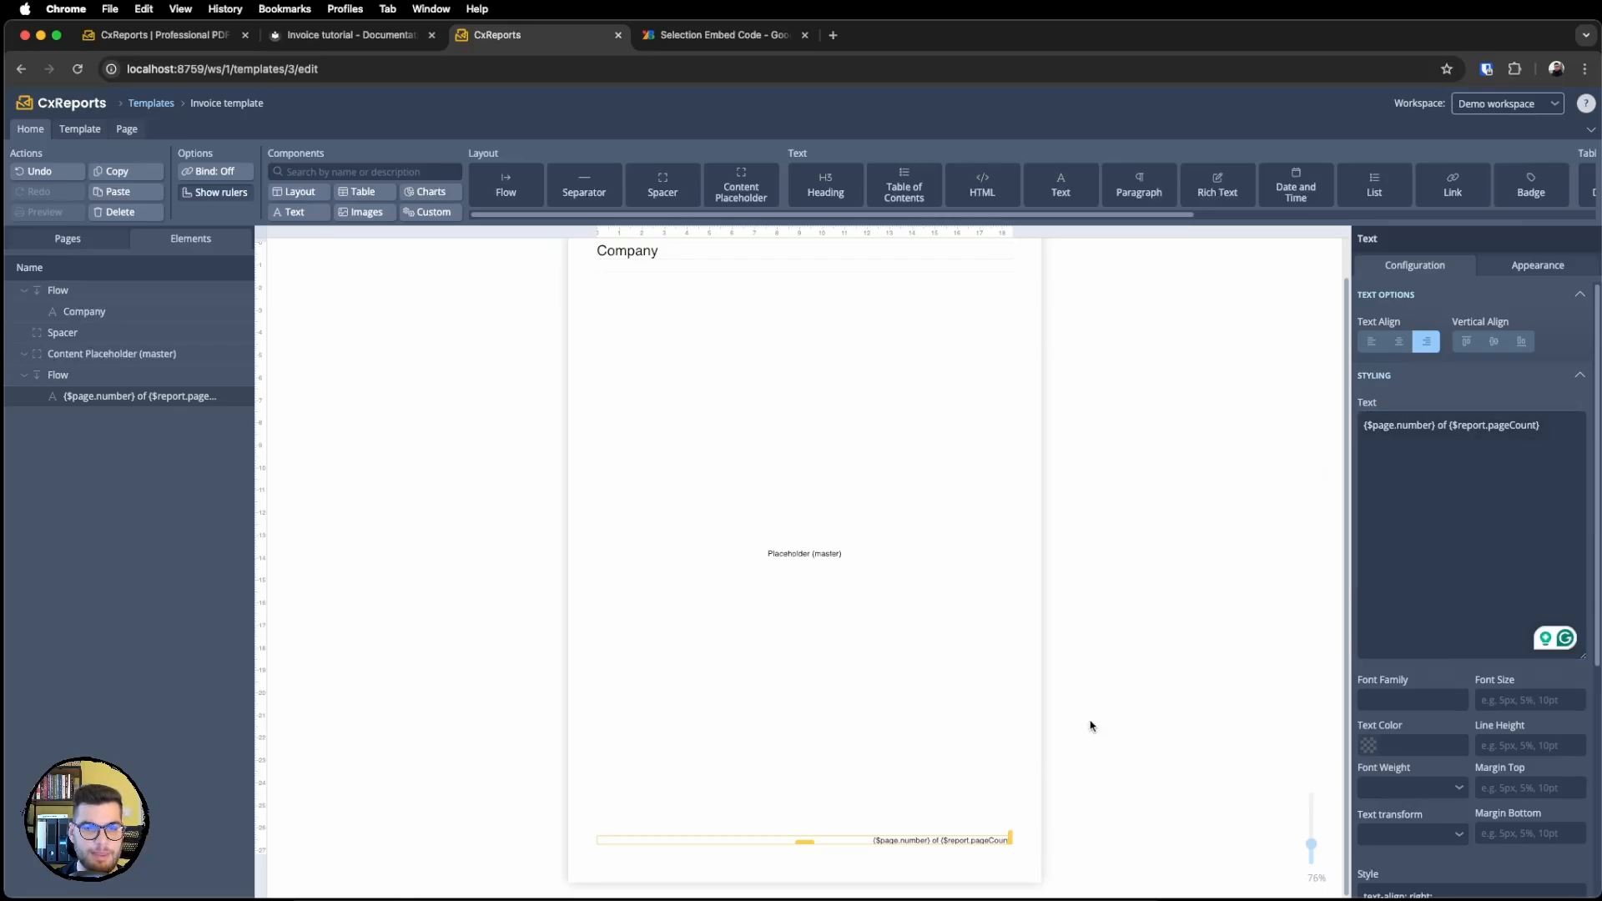
left_click(785, 390)
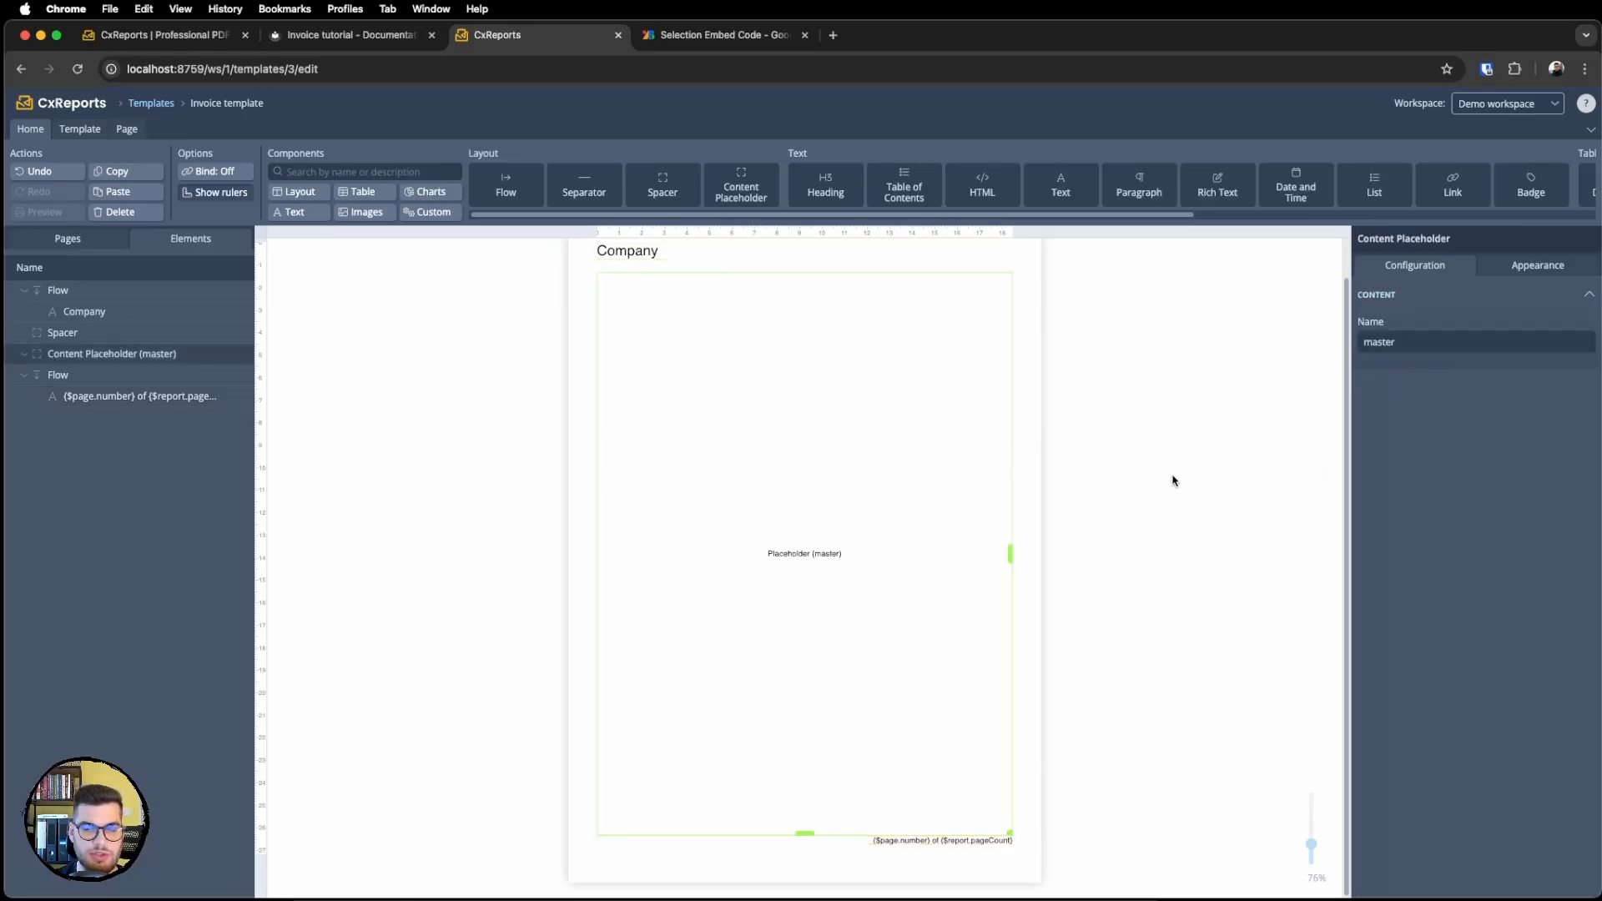
Revert the footer Flow to its natural size, allowing the site to access the clipboard.
left_click(852, 848)
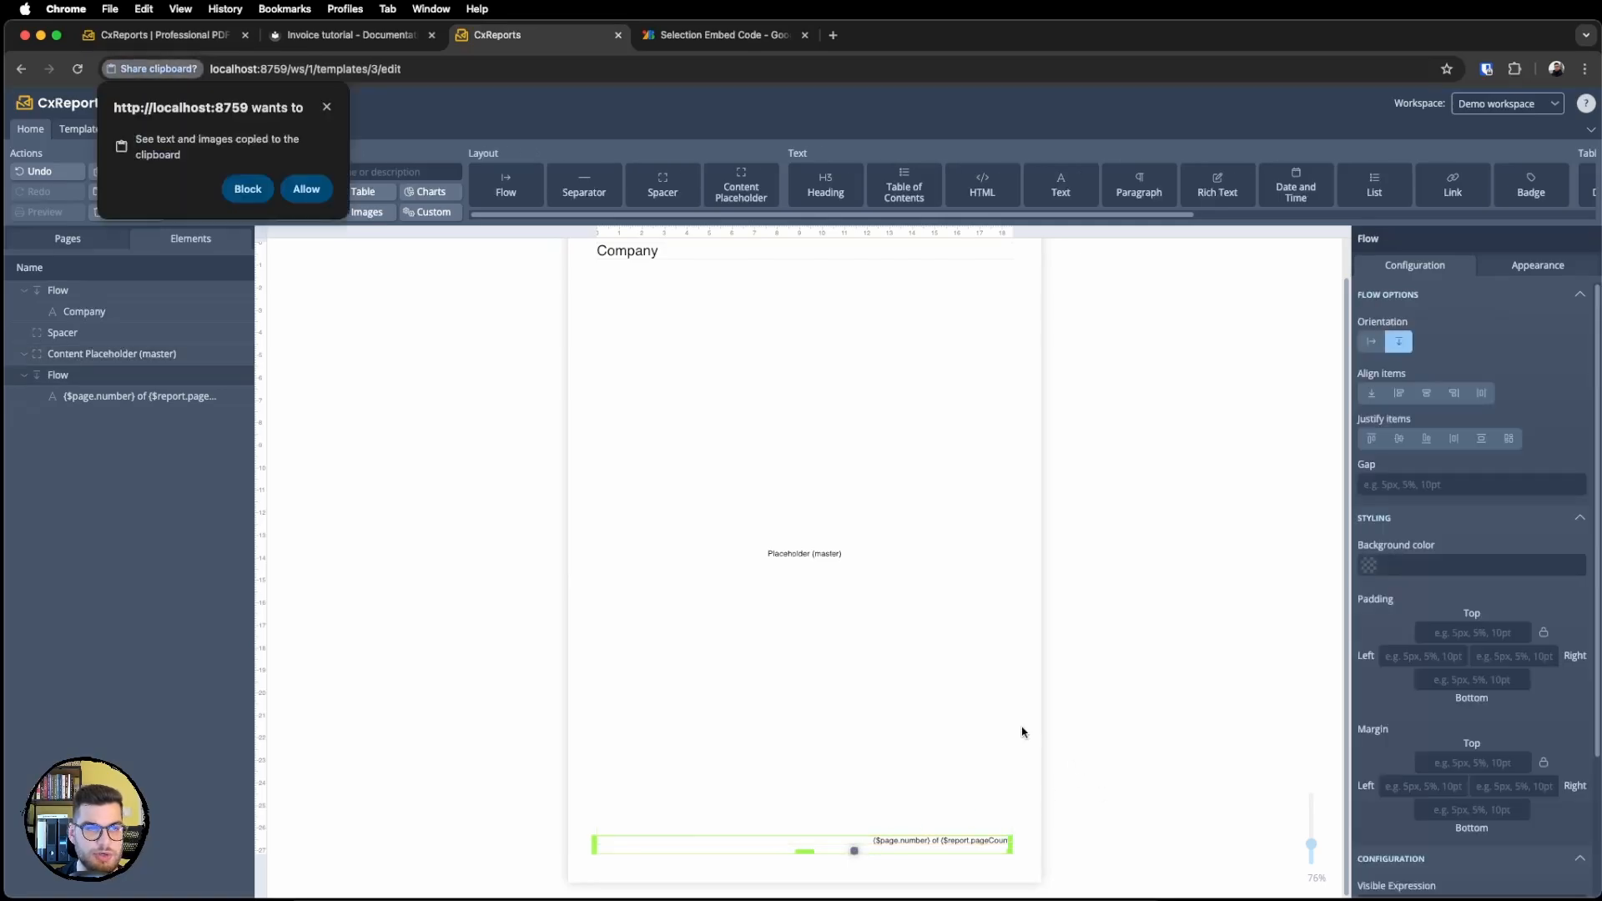
left_click(307, 189)
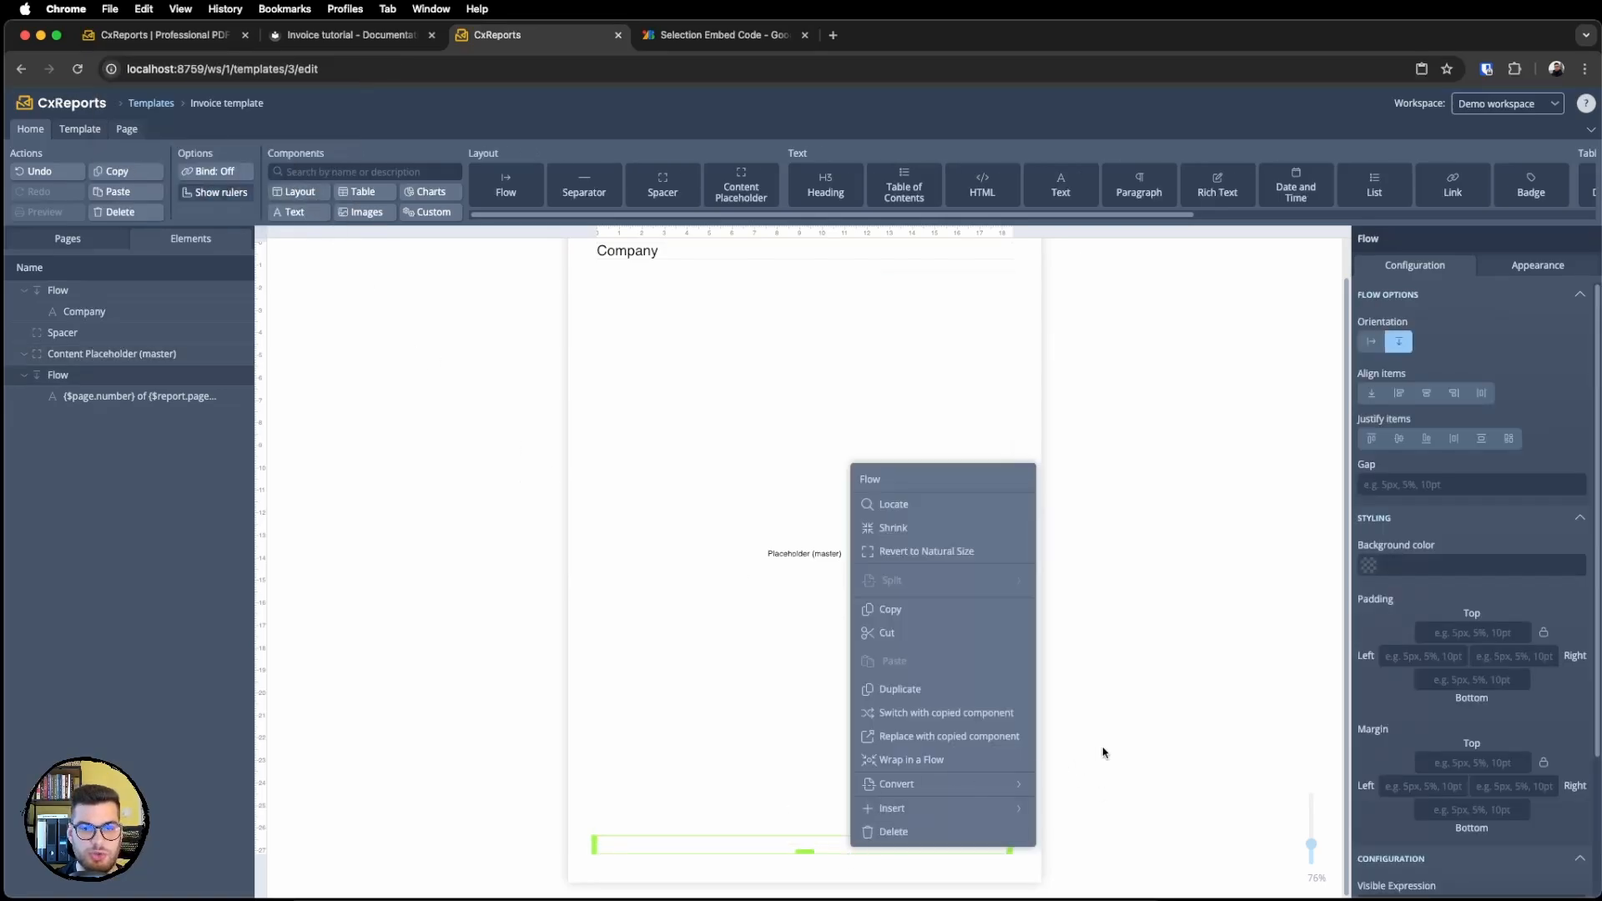
left_click(1168, 740)
right_click(856, 858)
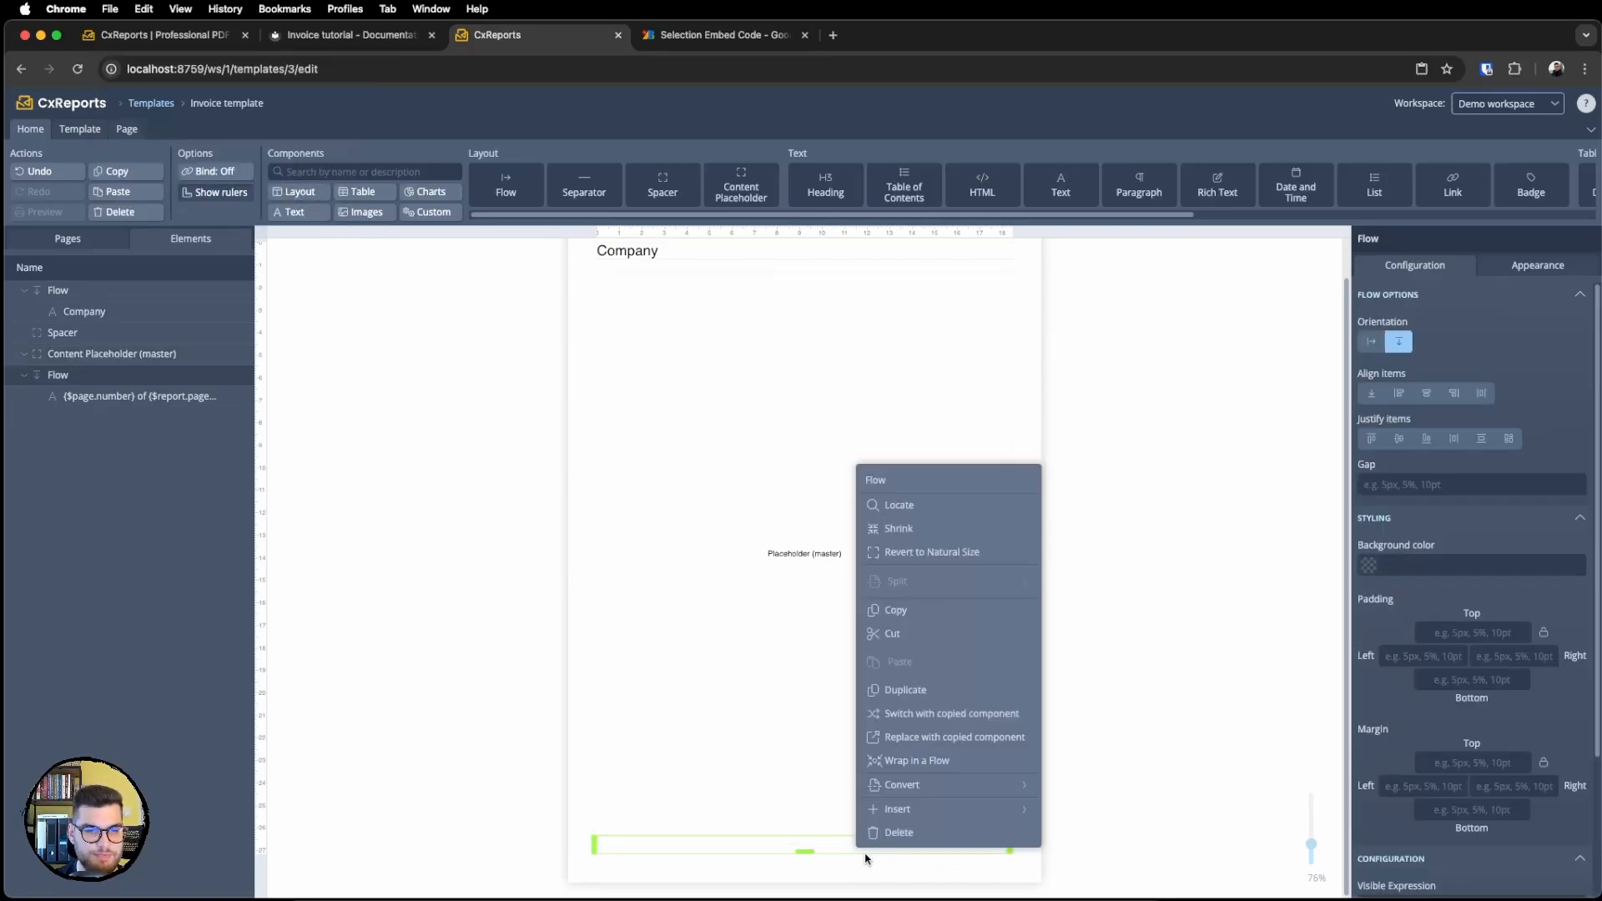
left_click(963, 549)
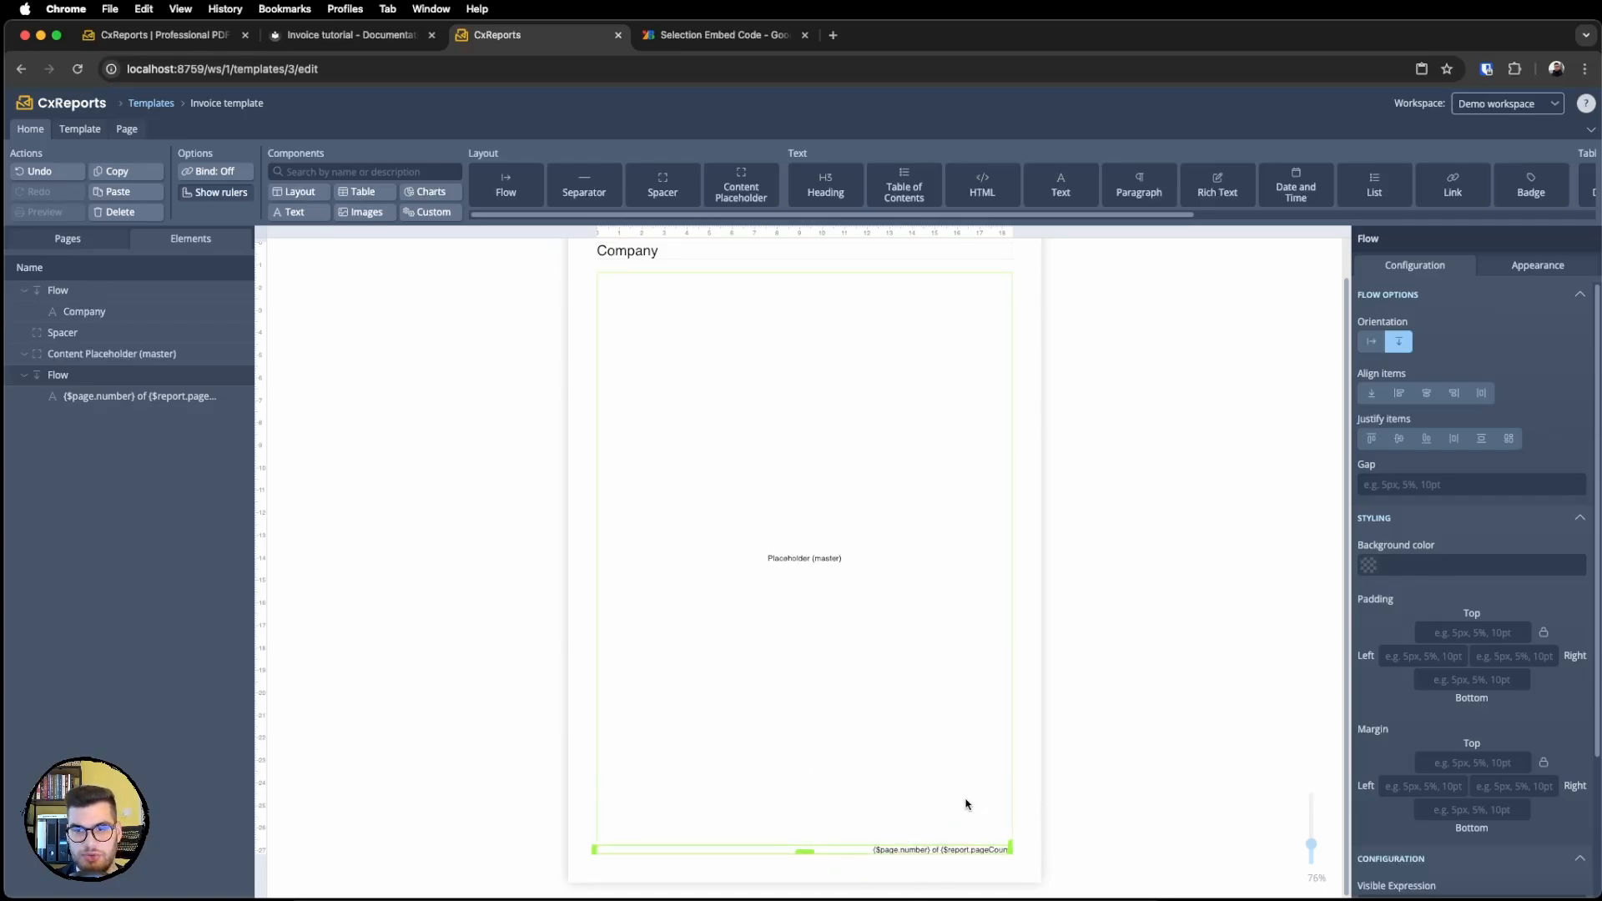
scroll(858, 631, "up", 1)
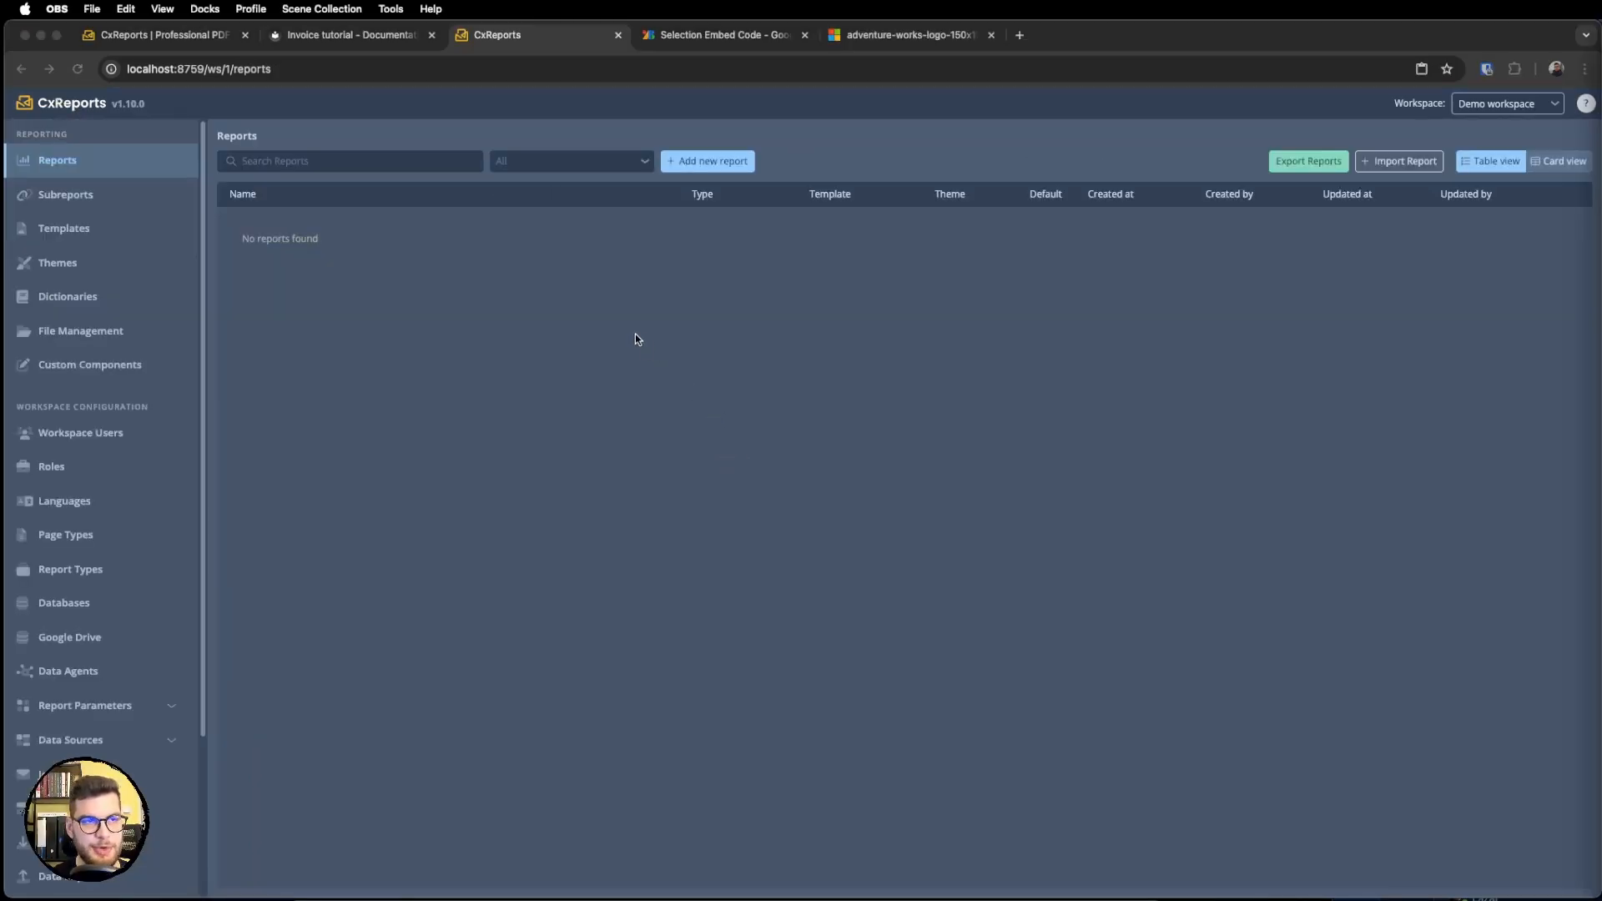
Create a report named "First Invoice" with report type Invoice and the report template "Invoice template".
left_click(696, 162)
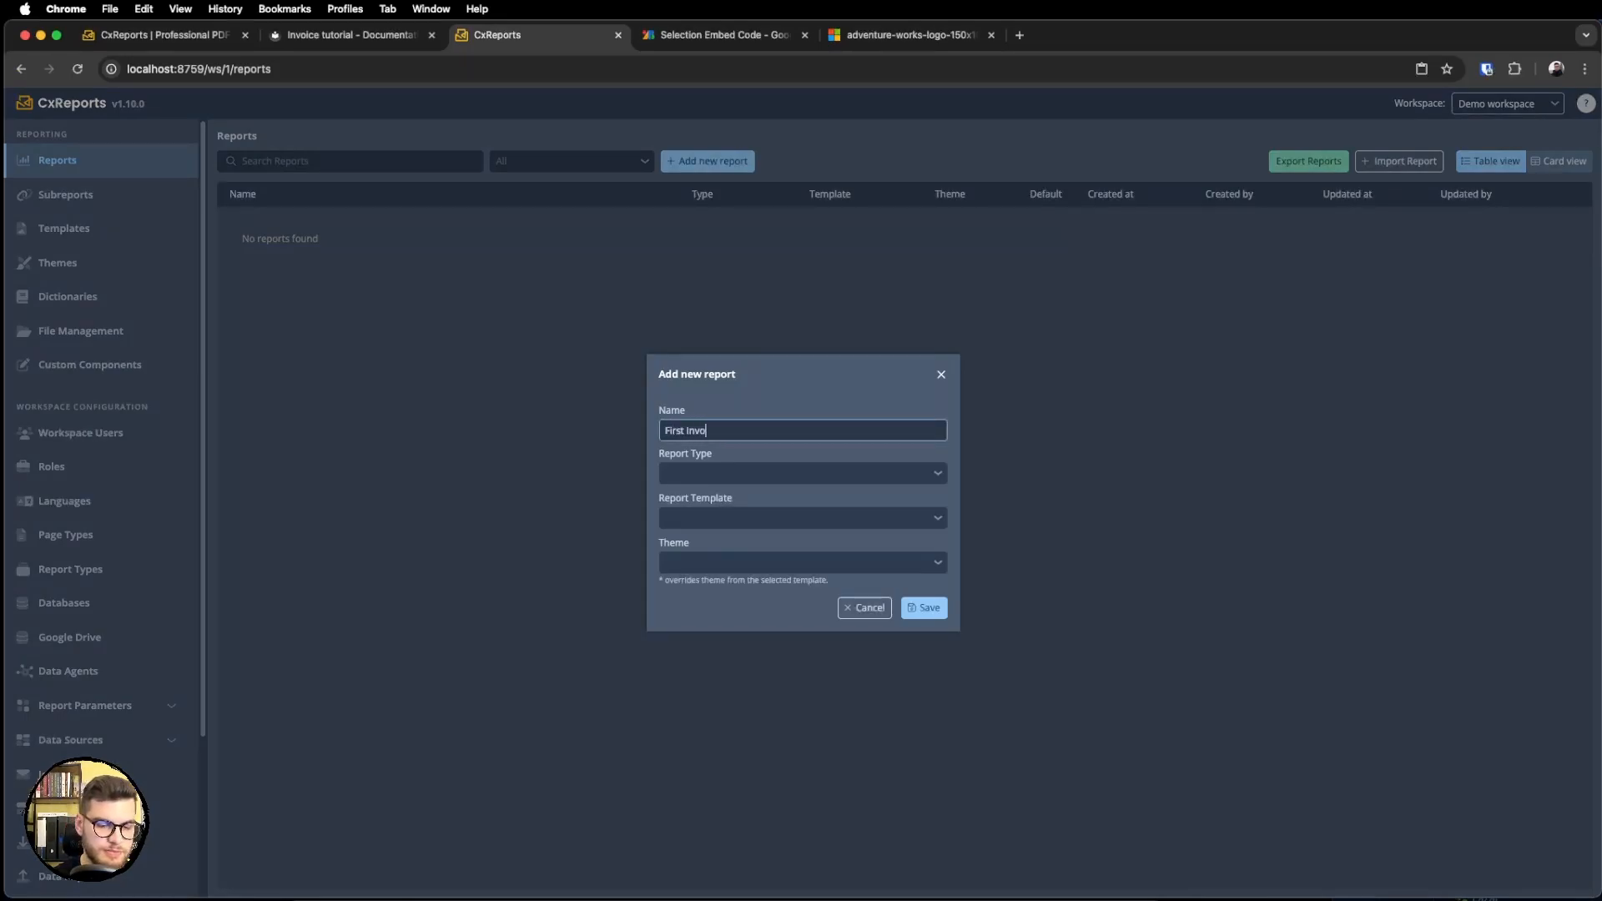
left_click(725, 472)
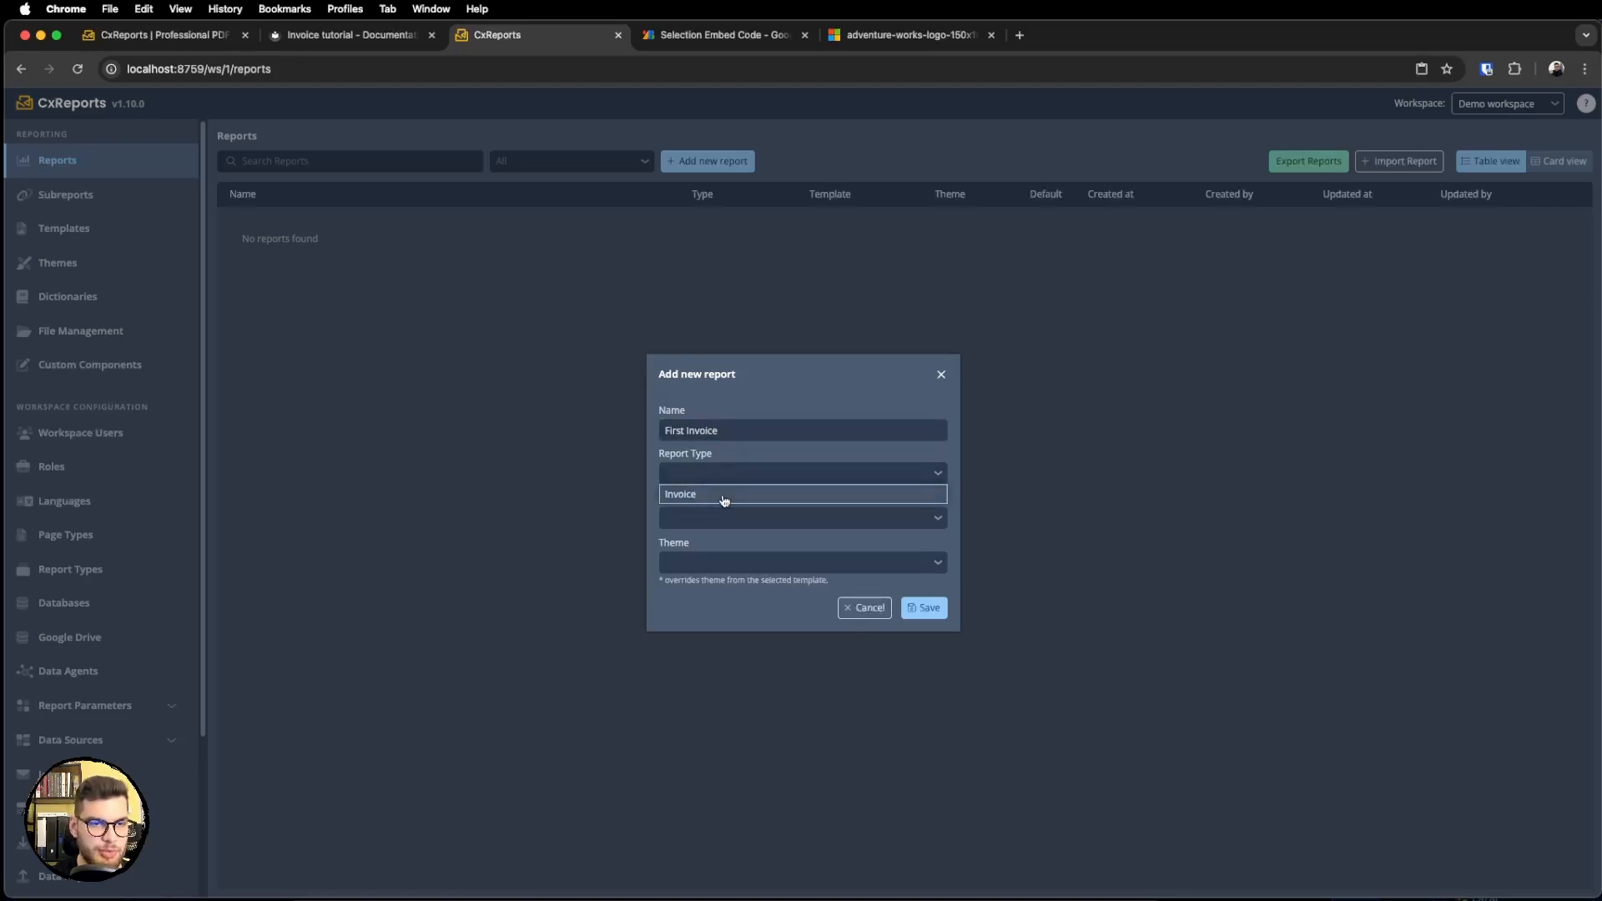
left_click(724, 496)
left_click(718, 519)
left_click(715, 539)
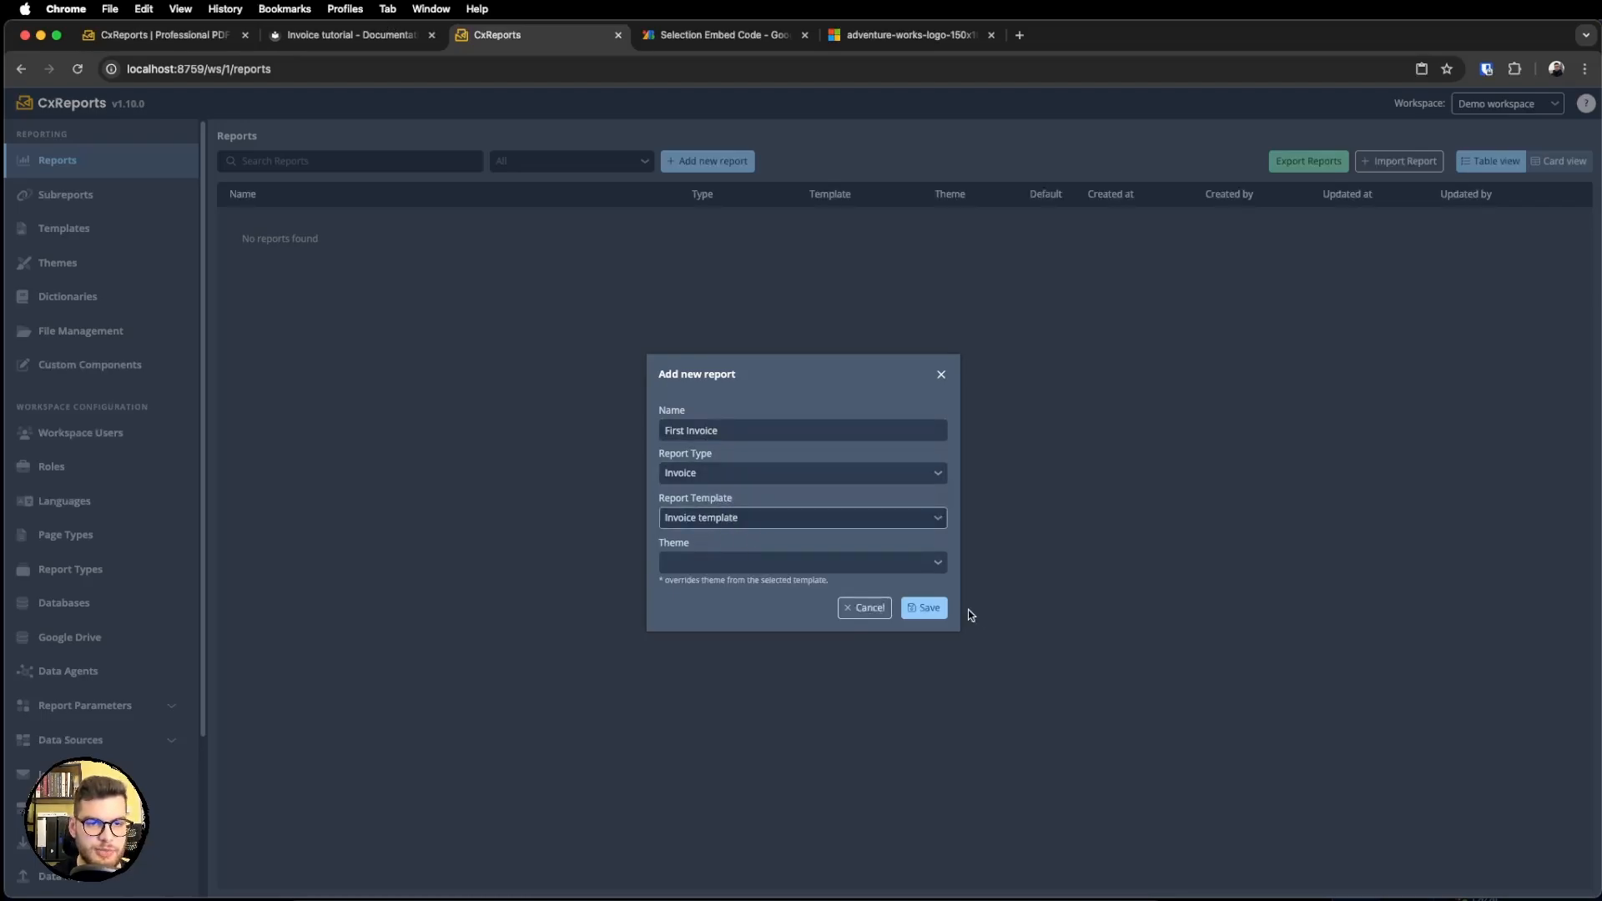
left_click(927, 612)
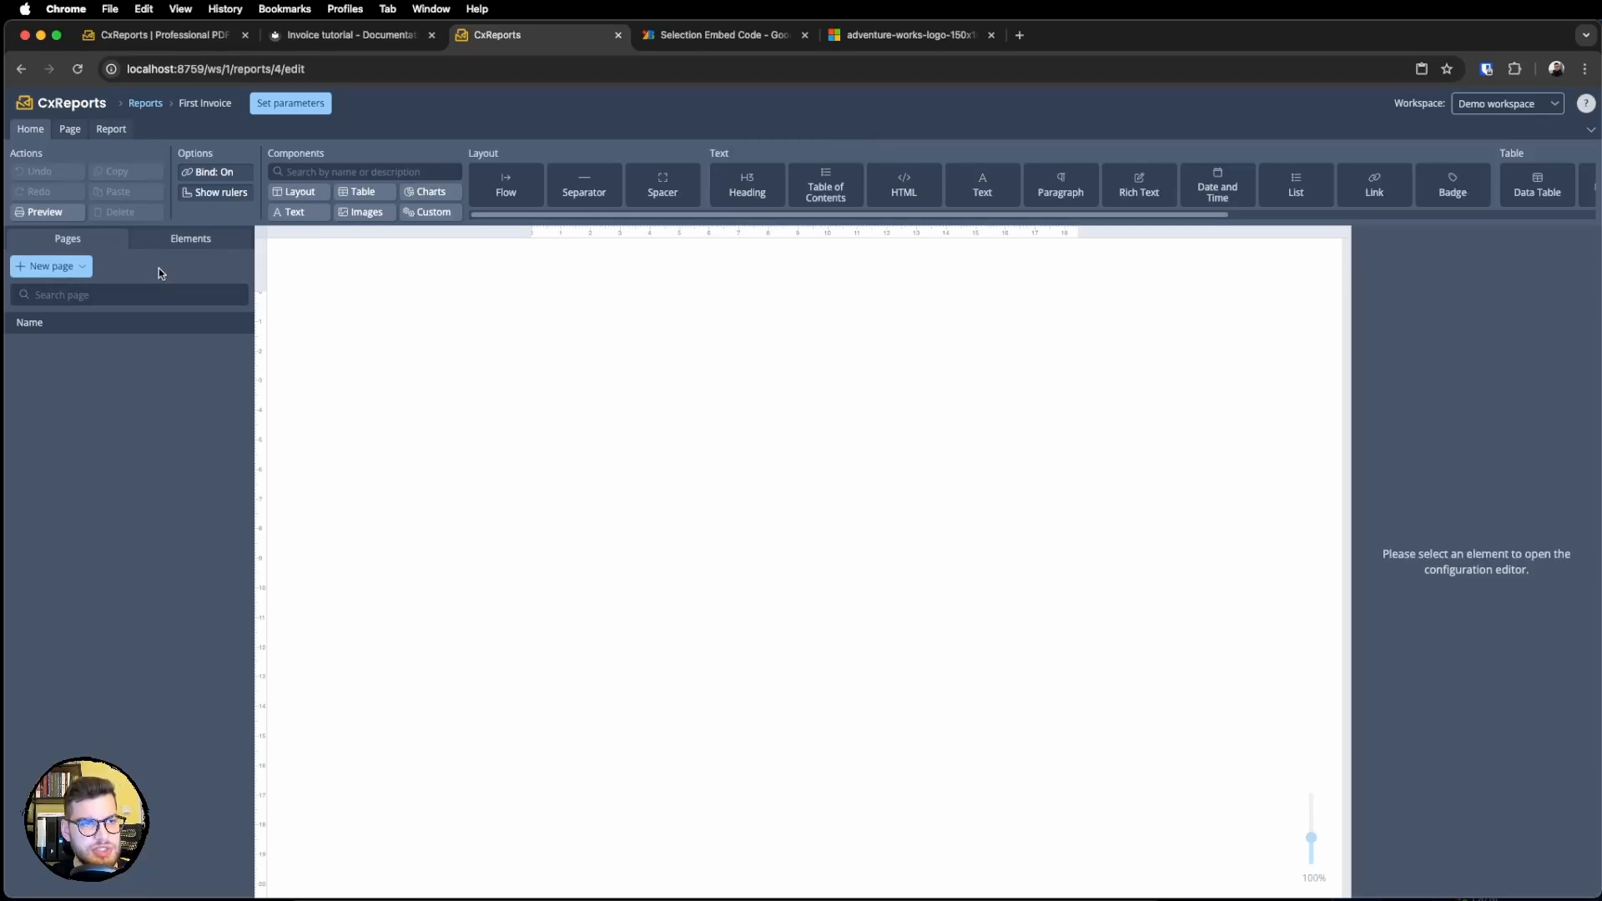
left_click(64, 270)
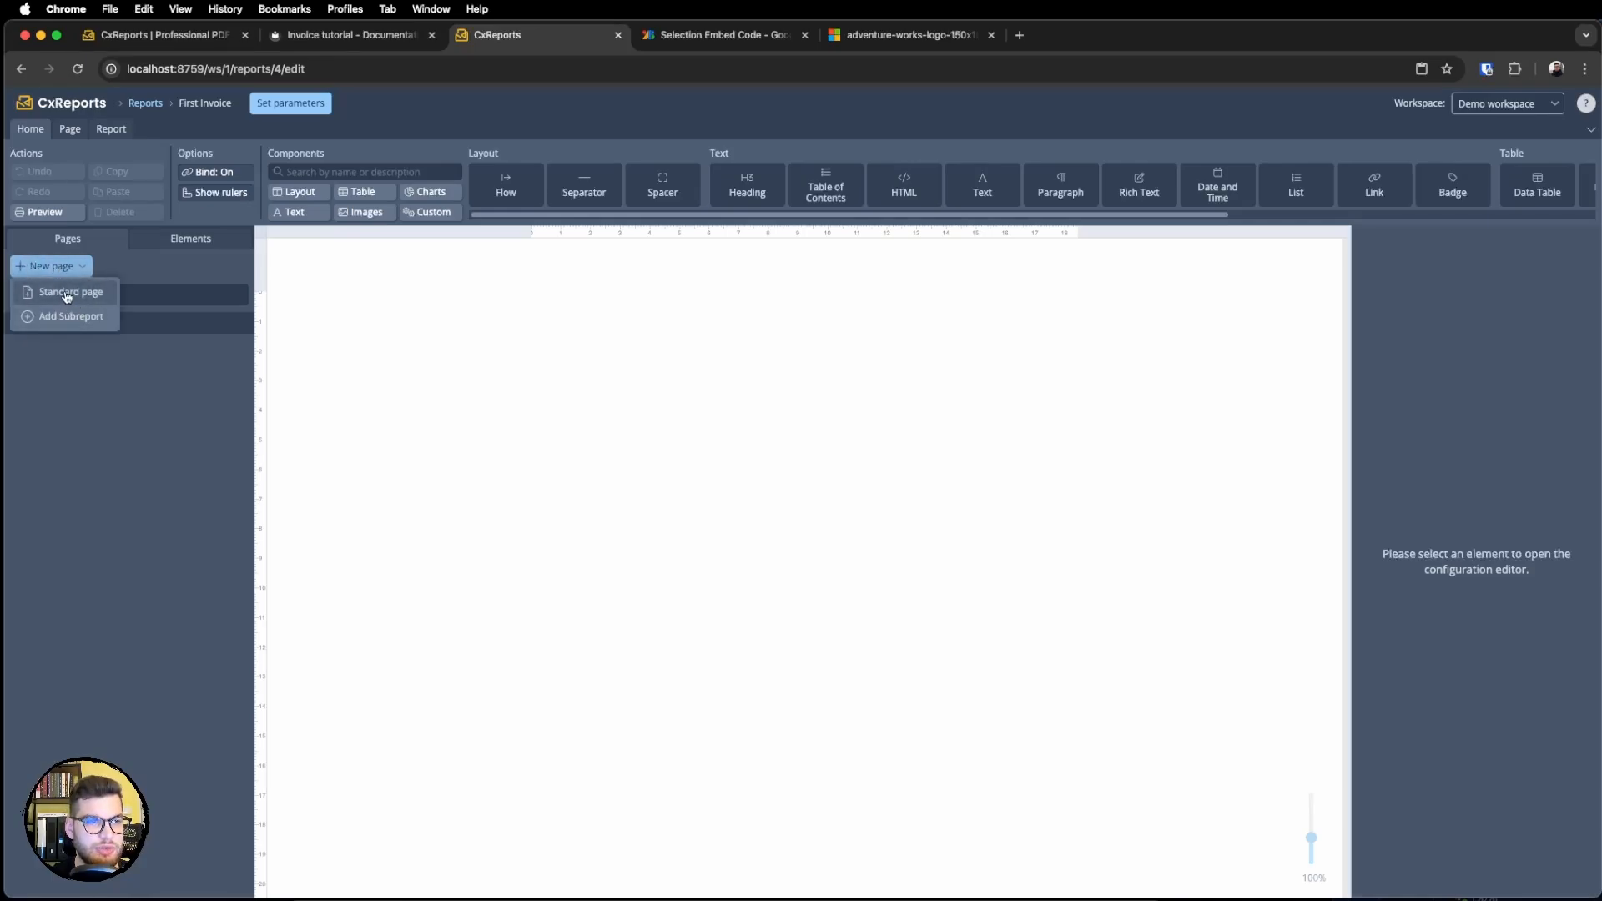
left_click(167, 268)
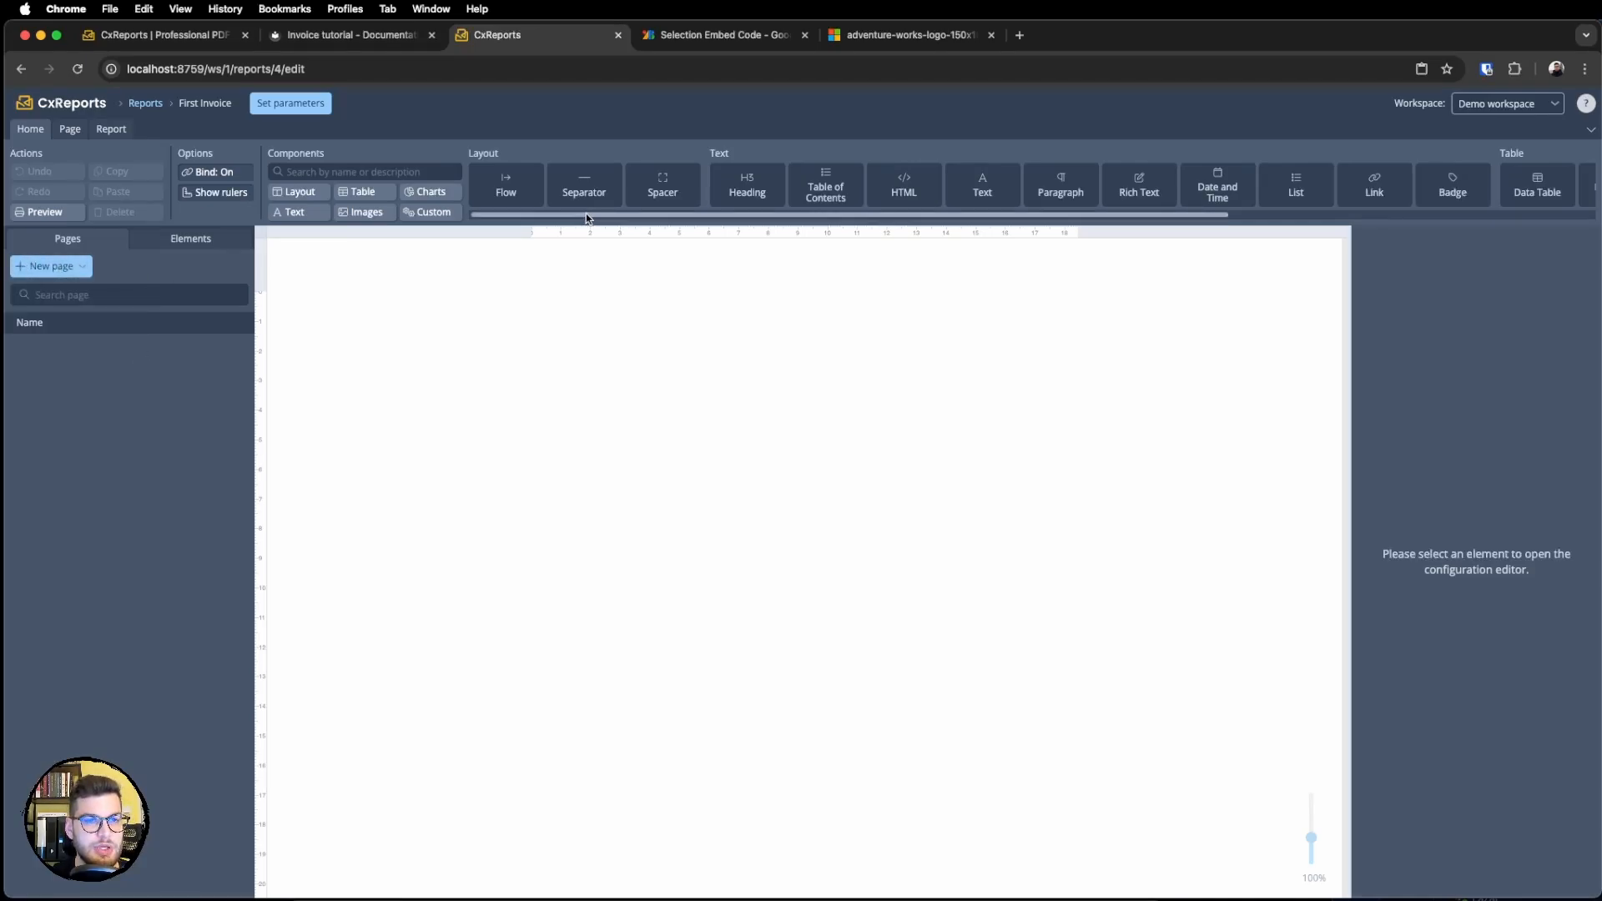
mouse_move(586, 213)
left_mouse_down()
mouse_move(973, 224)
mouse_move(561, 225)
left_mouse_up()
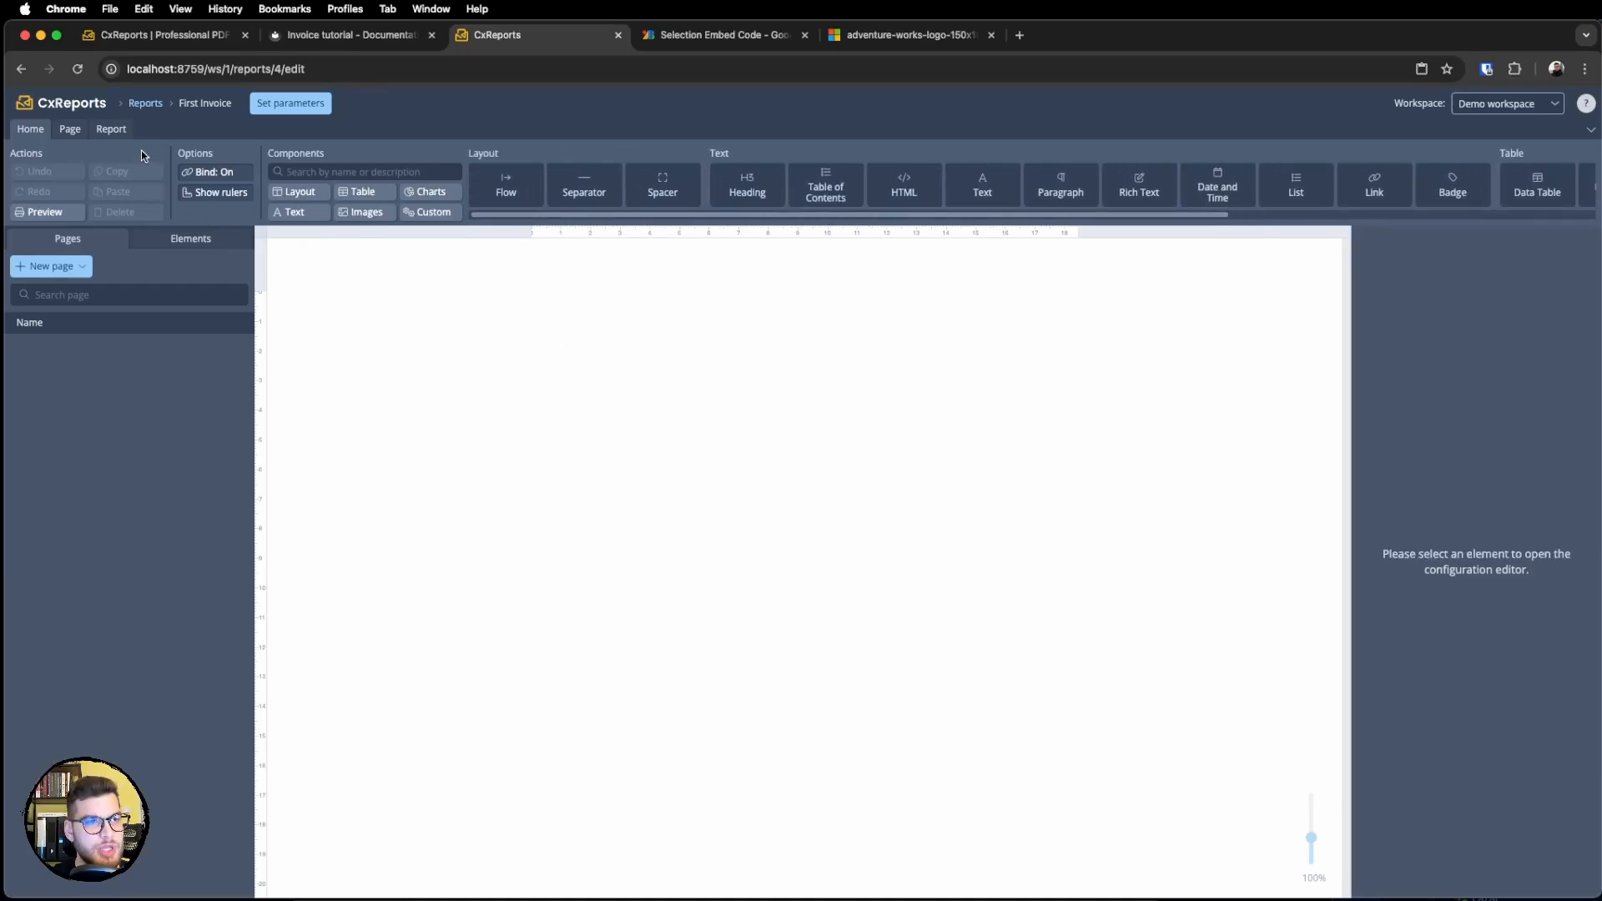
left_click(114, 129)
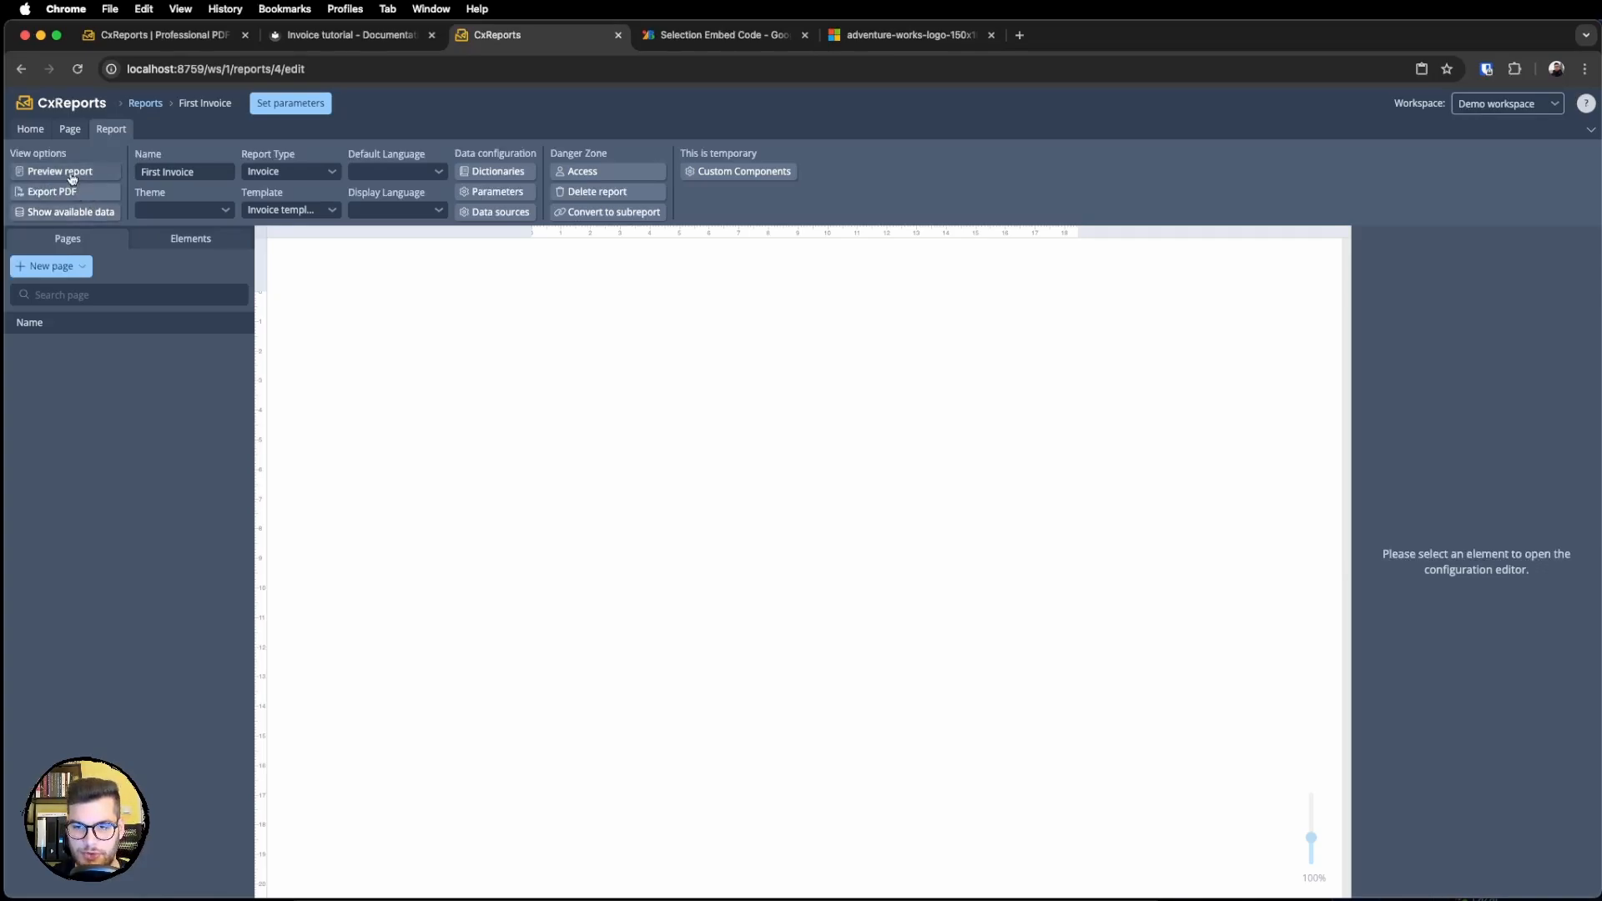
left_click(30, 128)
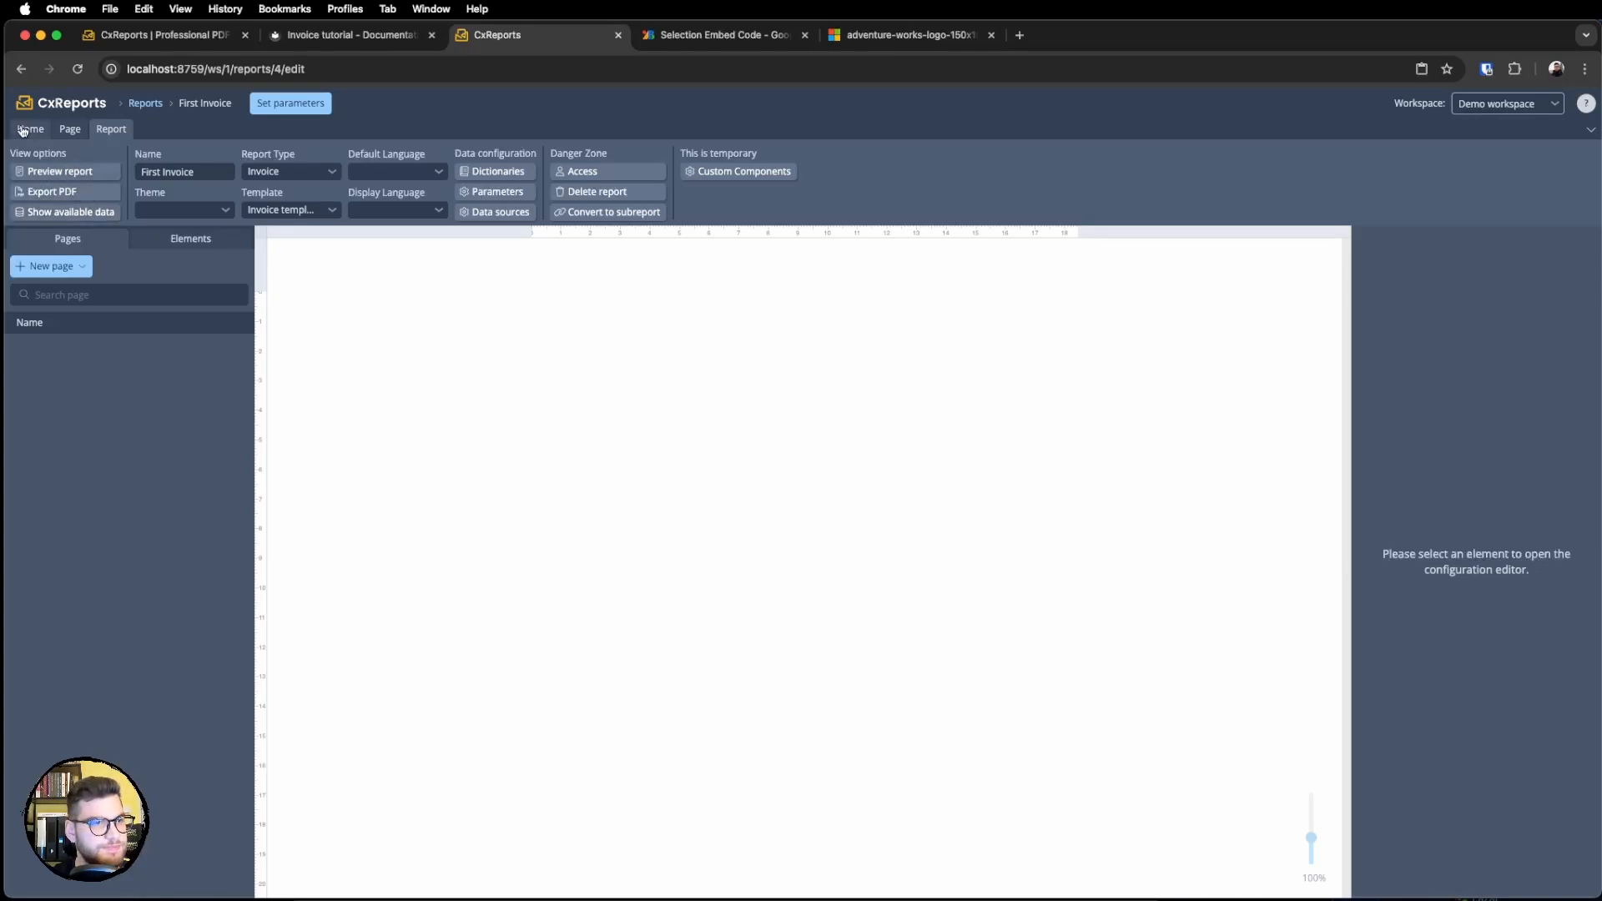
Add a Standard page to the First Invoice report and check its header and footer.
left_click(81, 267)
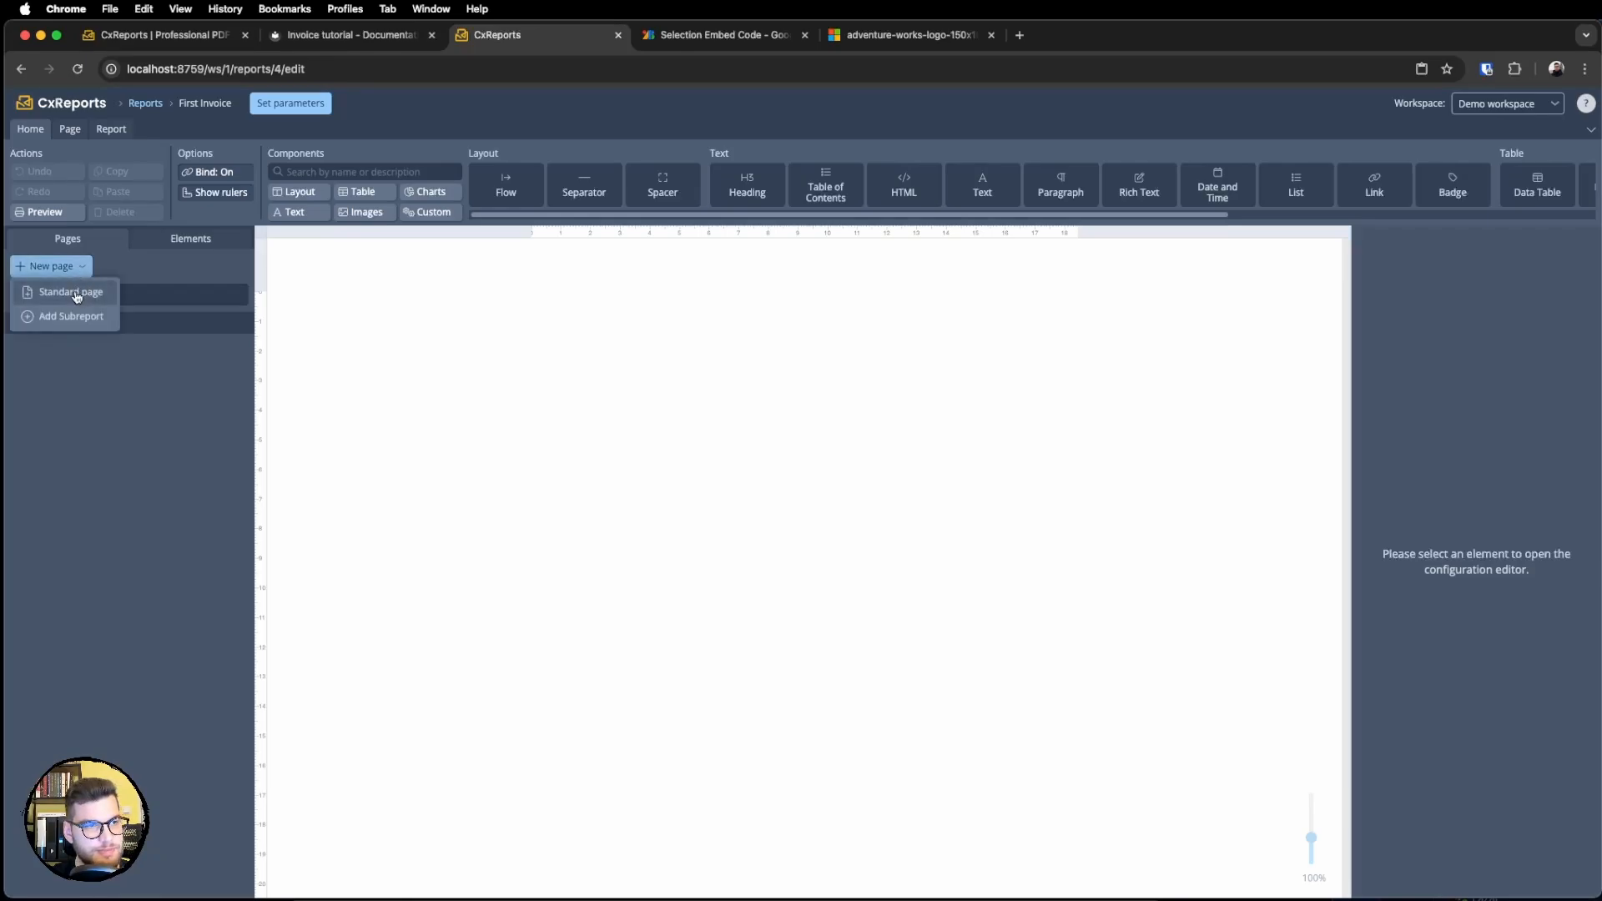
left_click(75, 292)
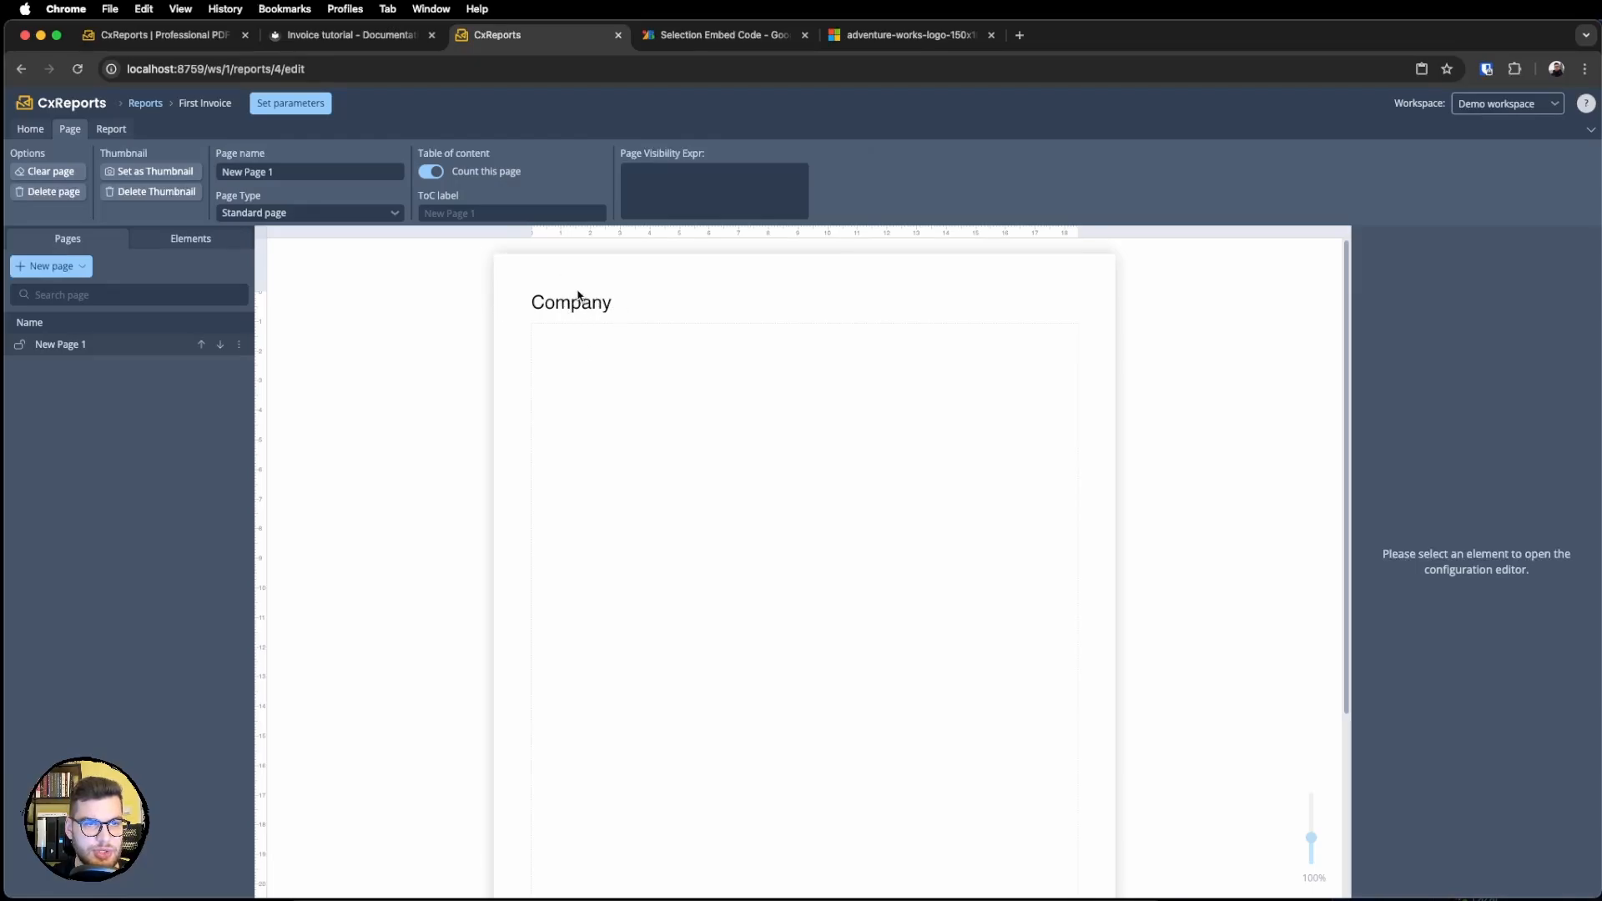
scroll(576, 300, "down", 3)
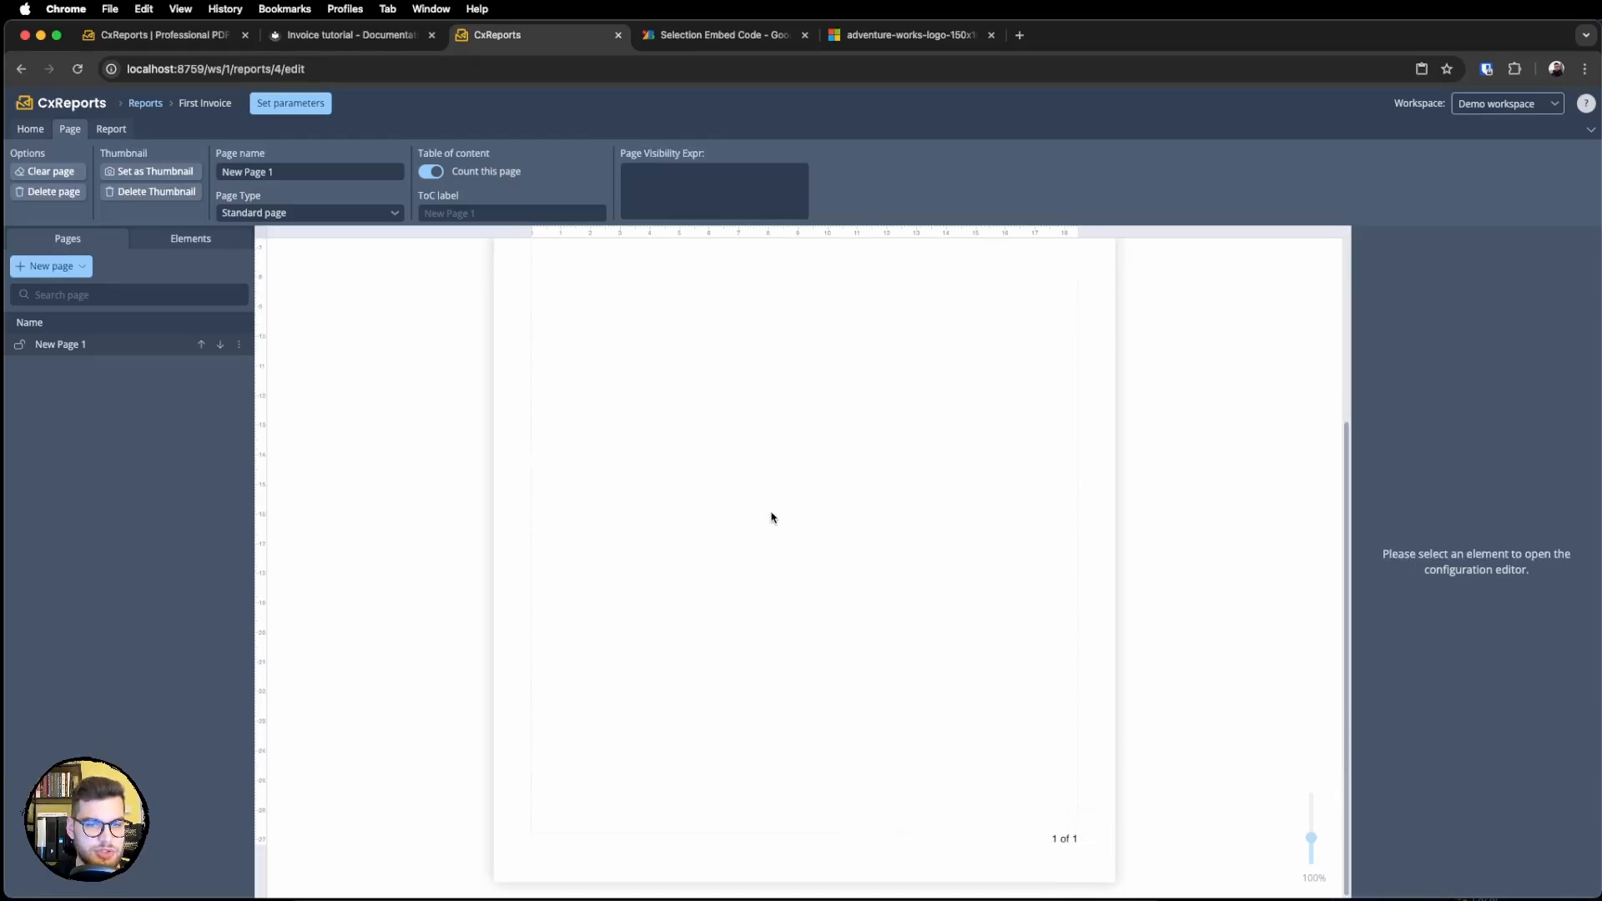
scroll(501, 368, "up", 3)
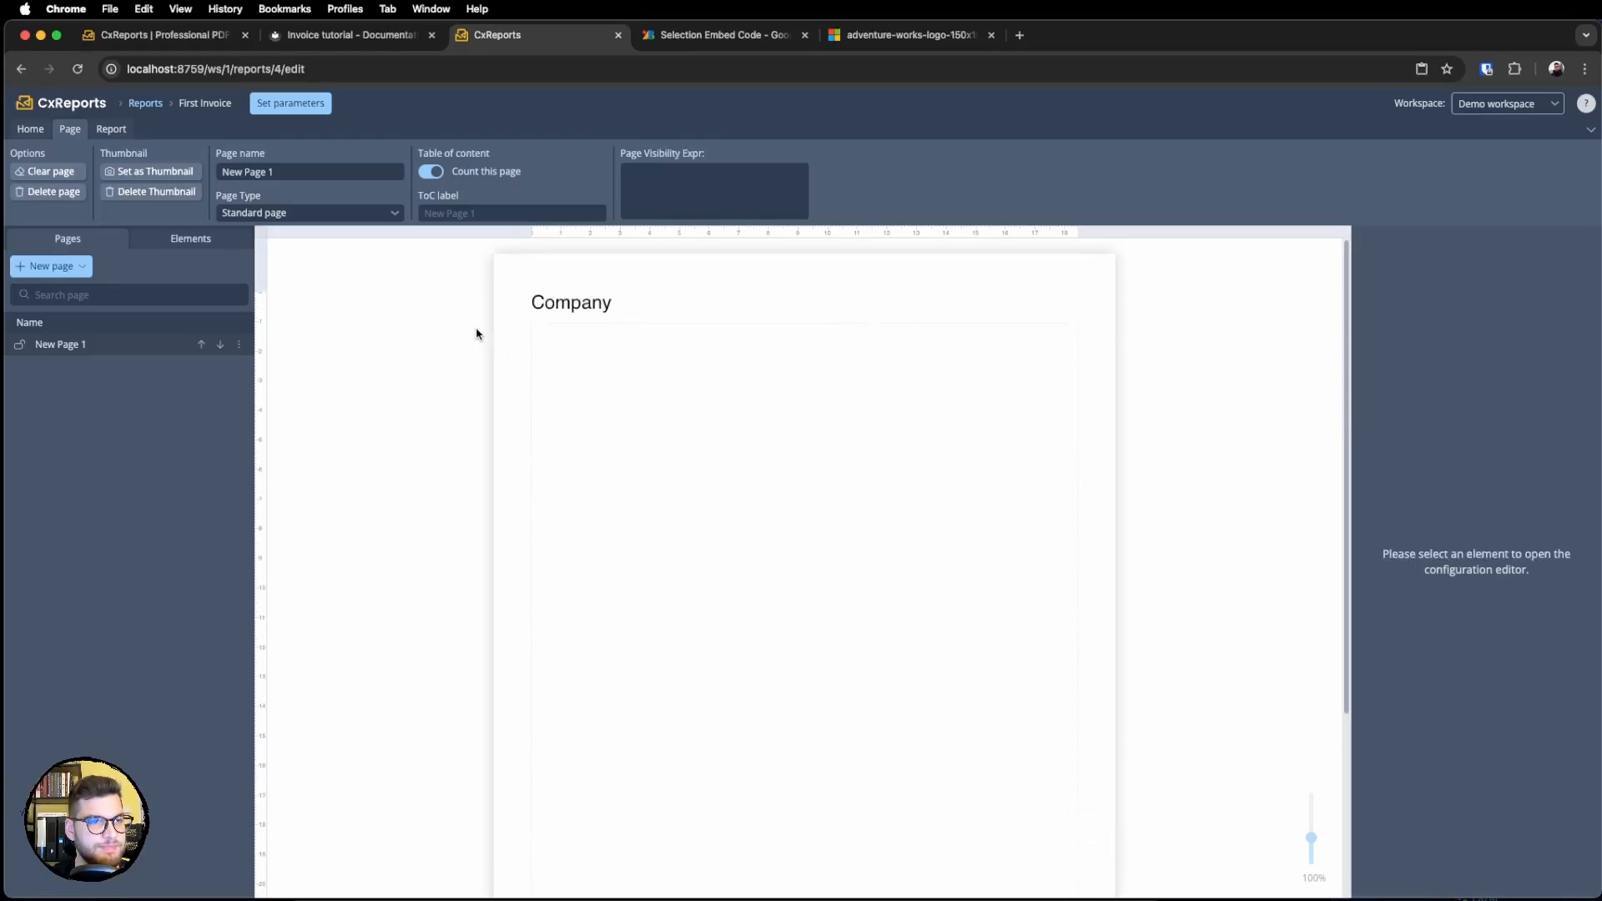
Rename the new report page to "Invoice page".
triple_click(297, 173)
type("I")
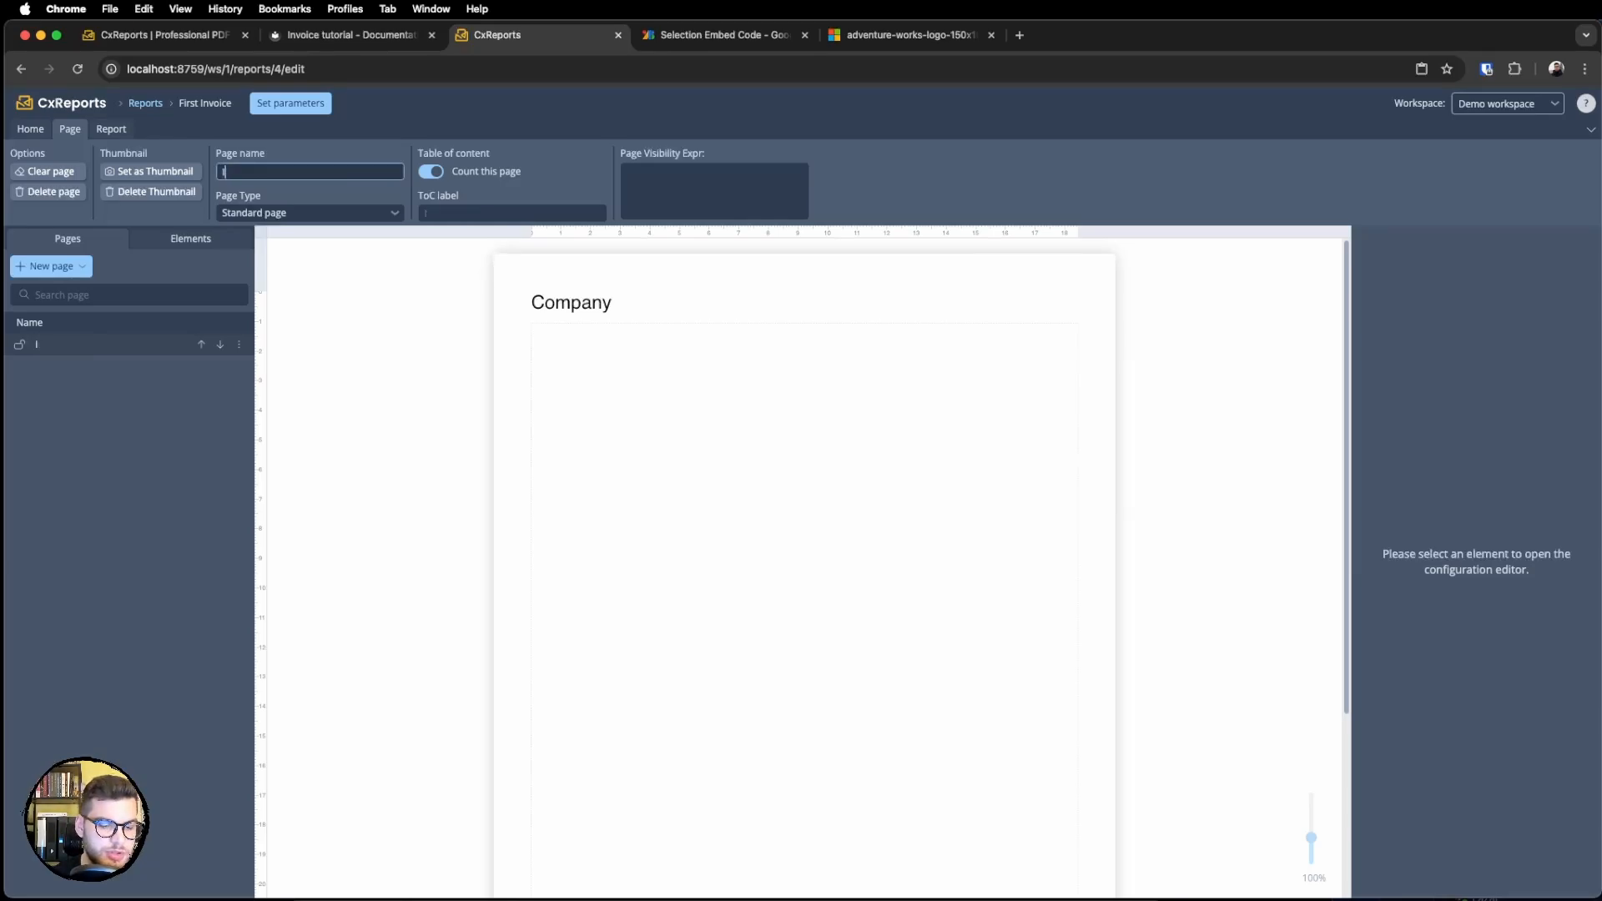
type("nvoice page")
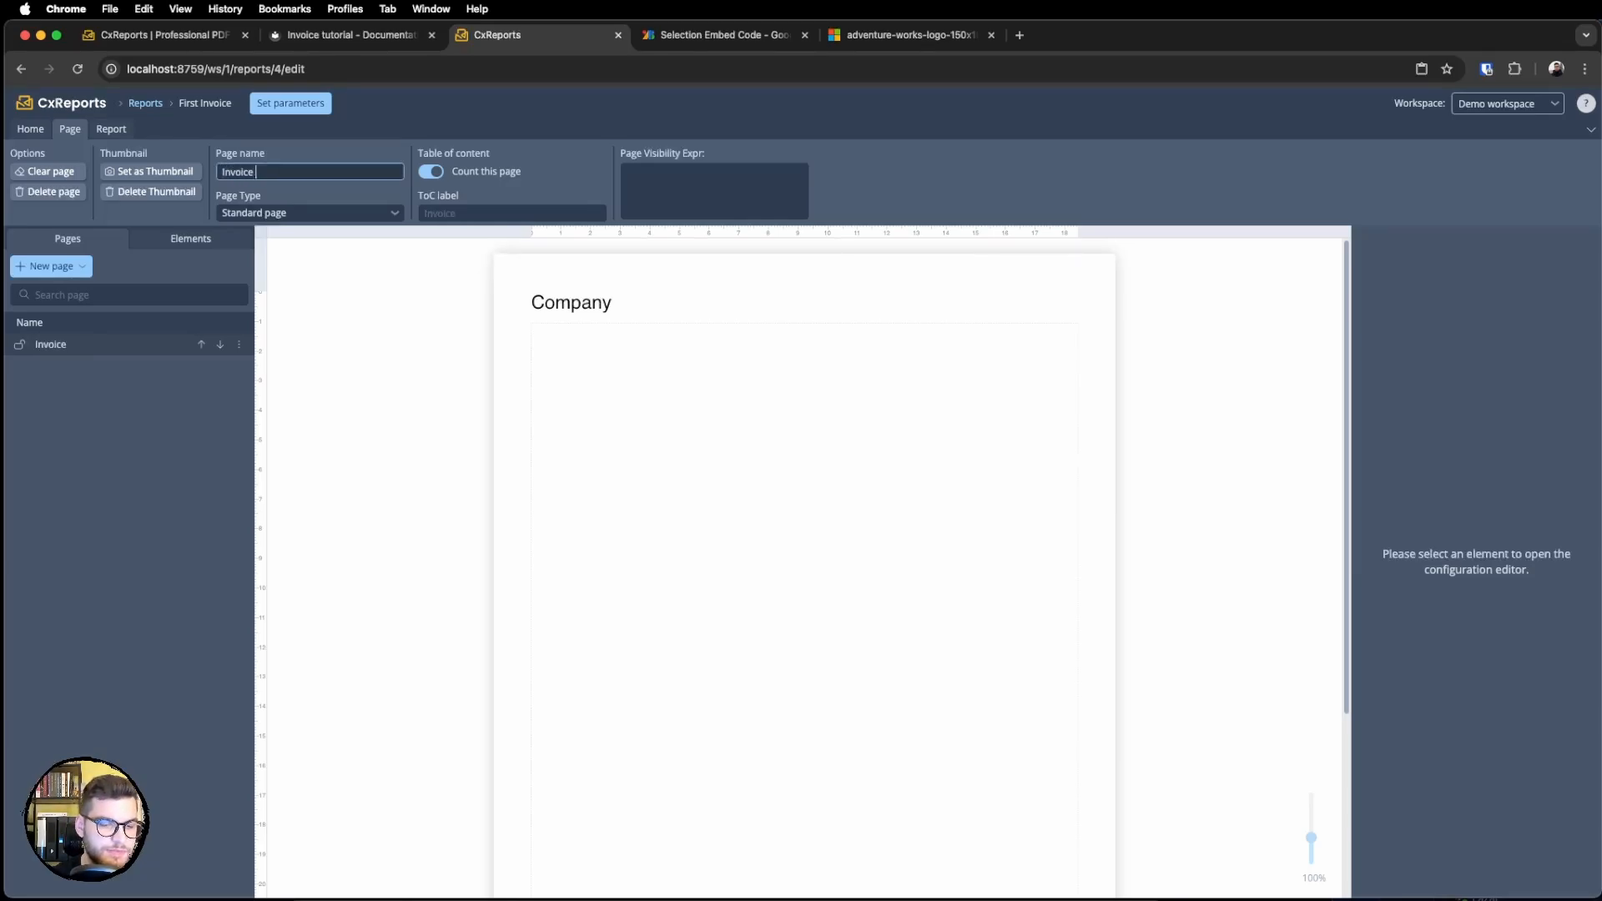
left_click(406, 301)
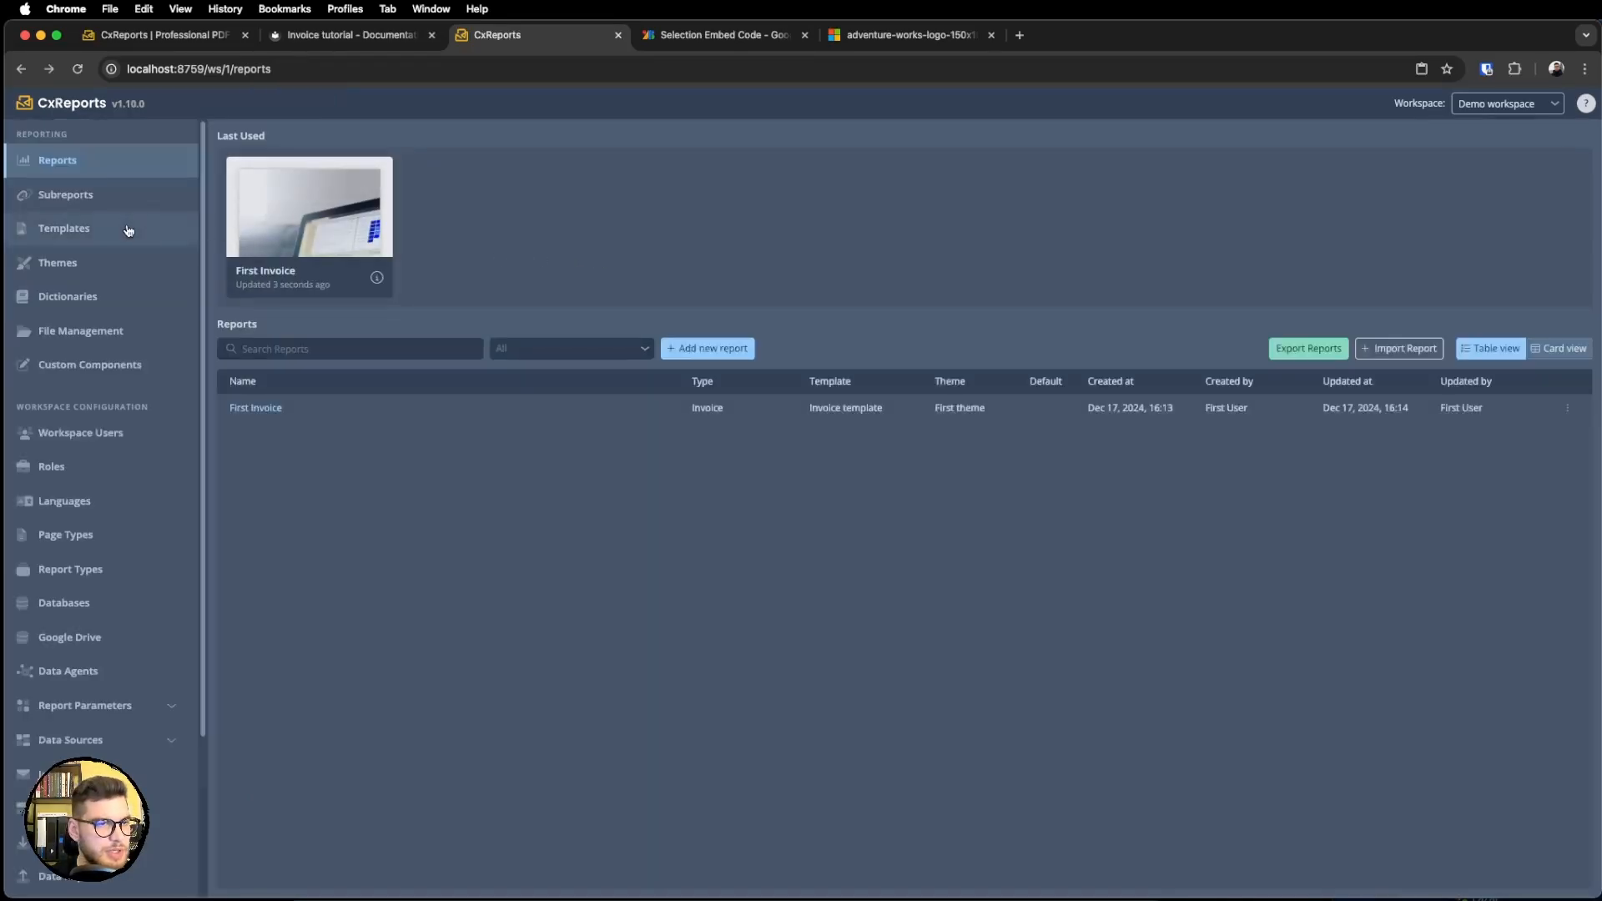
Open "Invoice template" and replace its "Company" header text with "Adventure Co.".
left_click(125, 230)
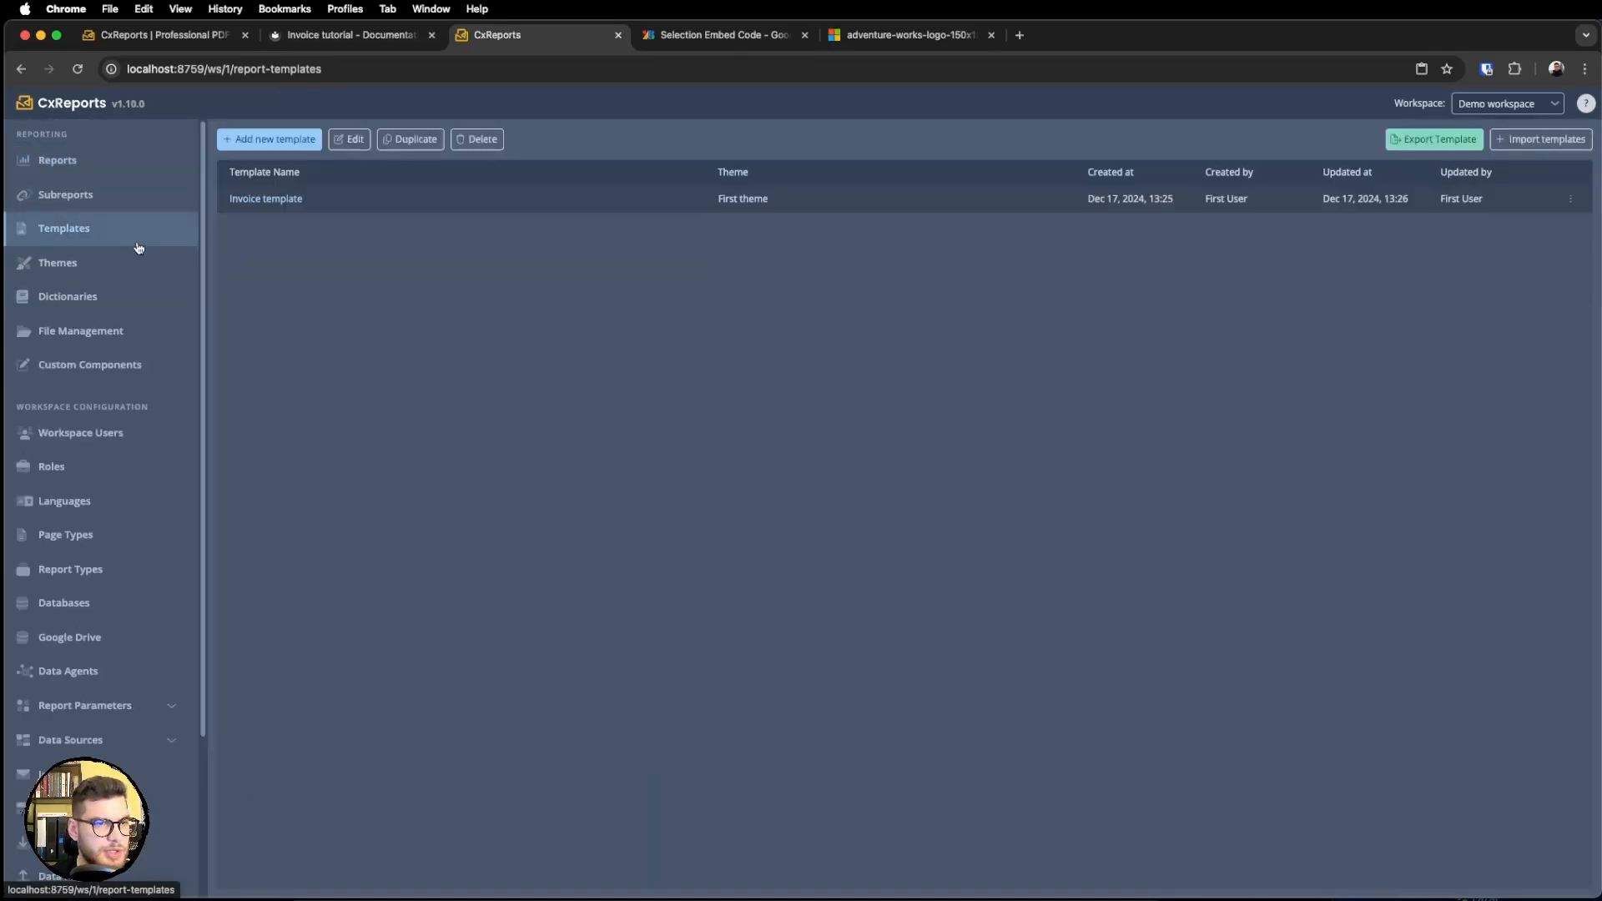
left_click(282, 200)
left_click(1436, 487)
key("ctrl+a")
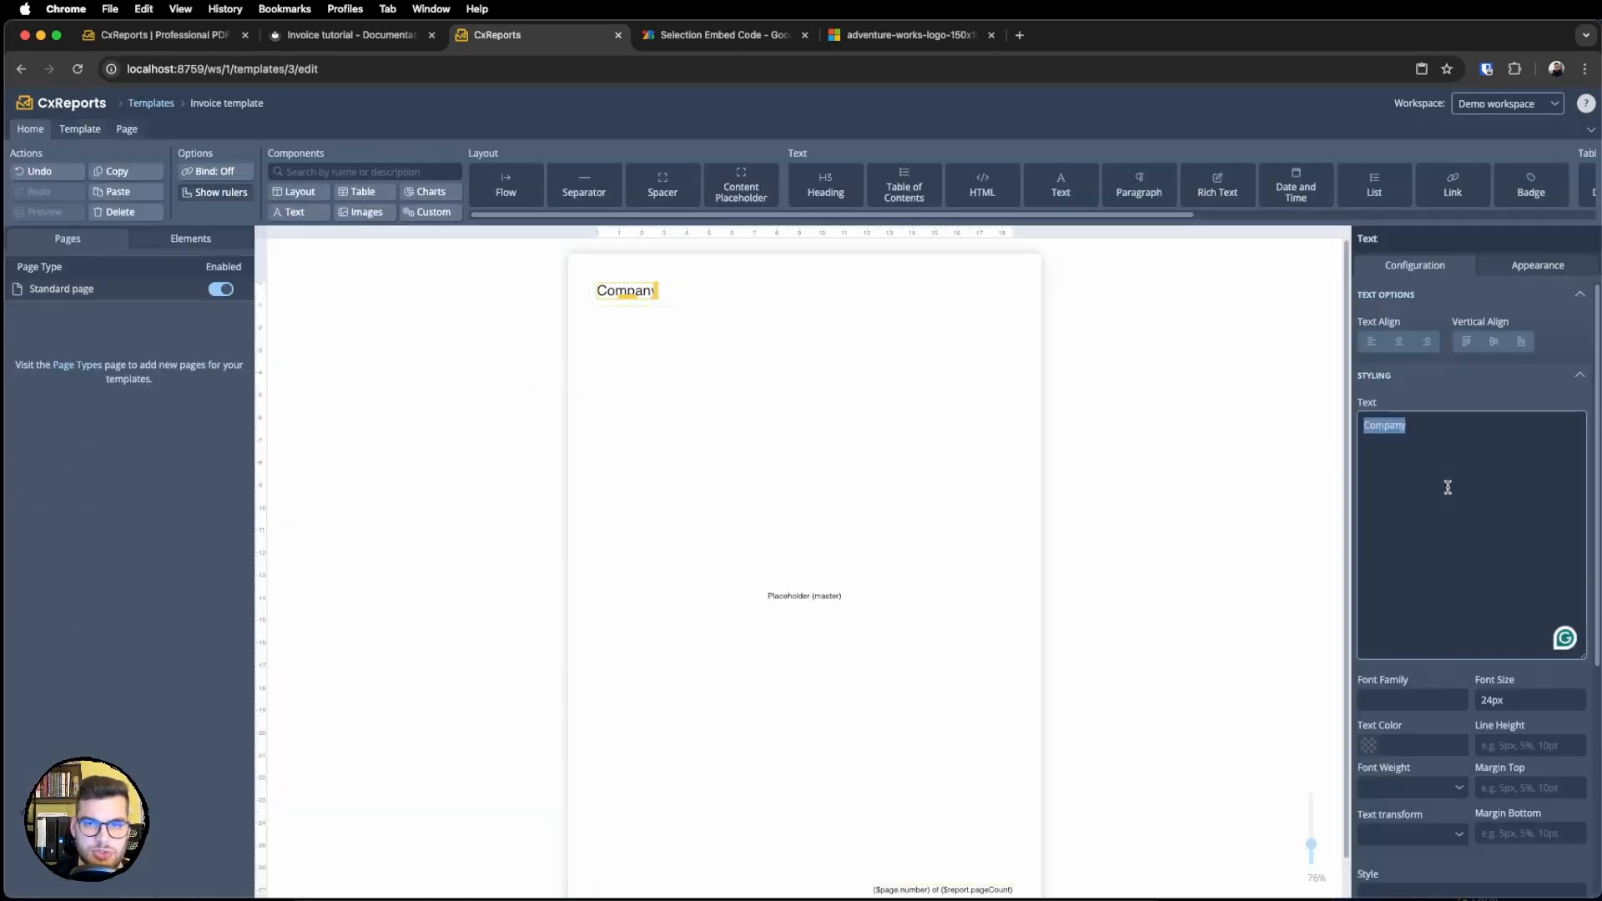
key("BackSpace")
type("Adventure Co.")
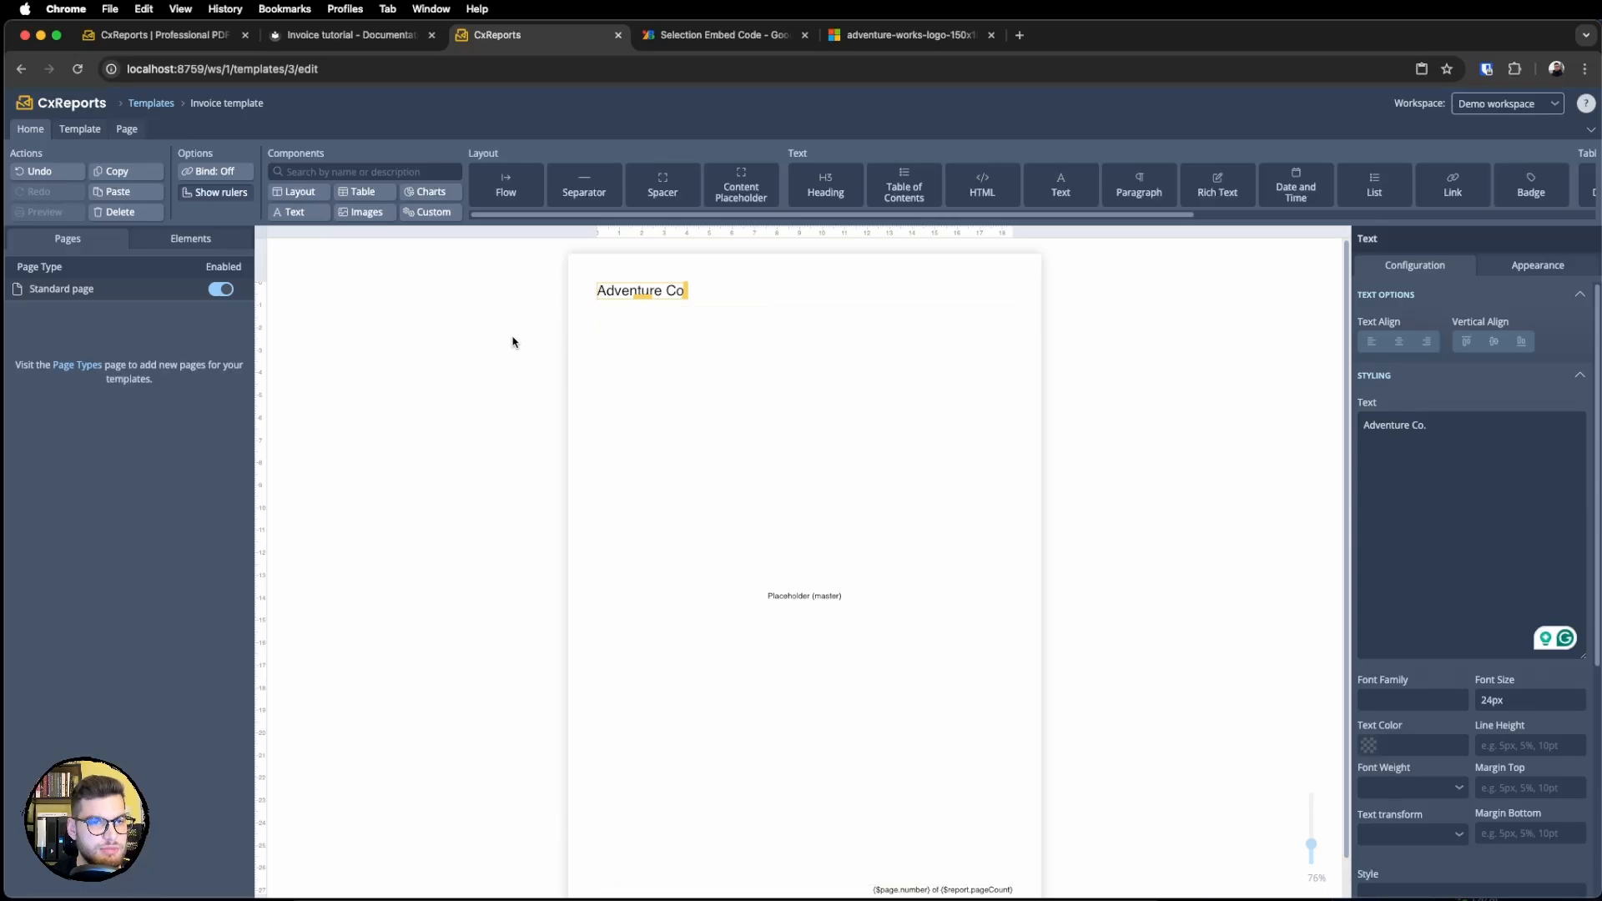
Reopen the First Invoice report and check the header and footer of its invoice page.
left_click(56, 111)
left_click(307, 208)
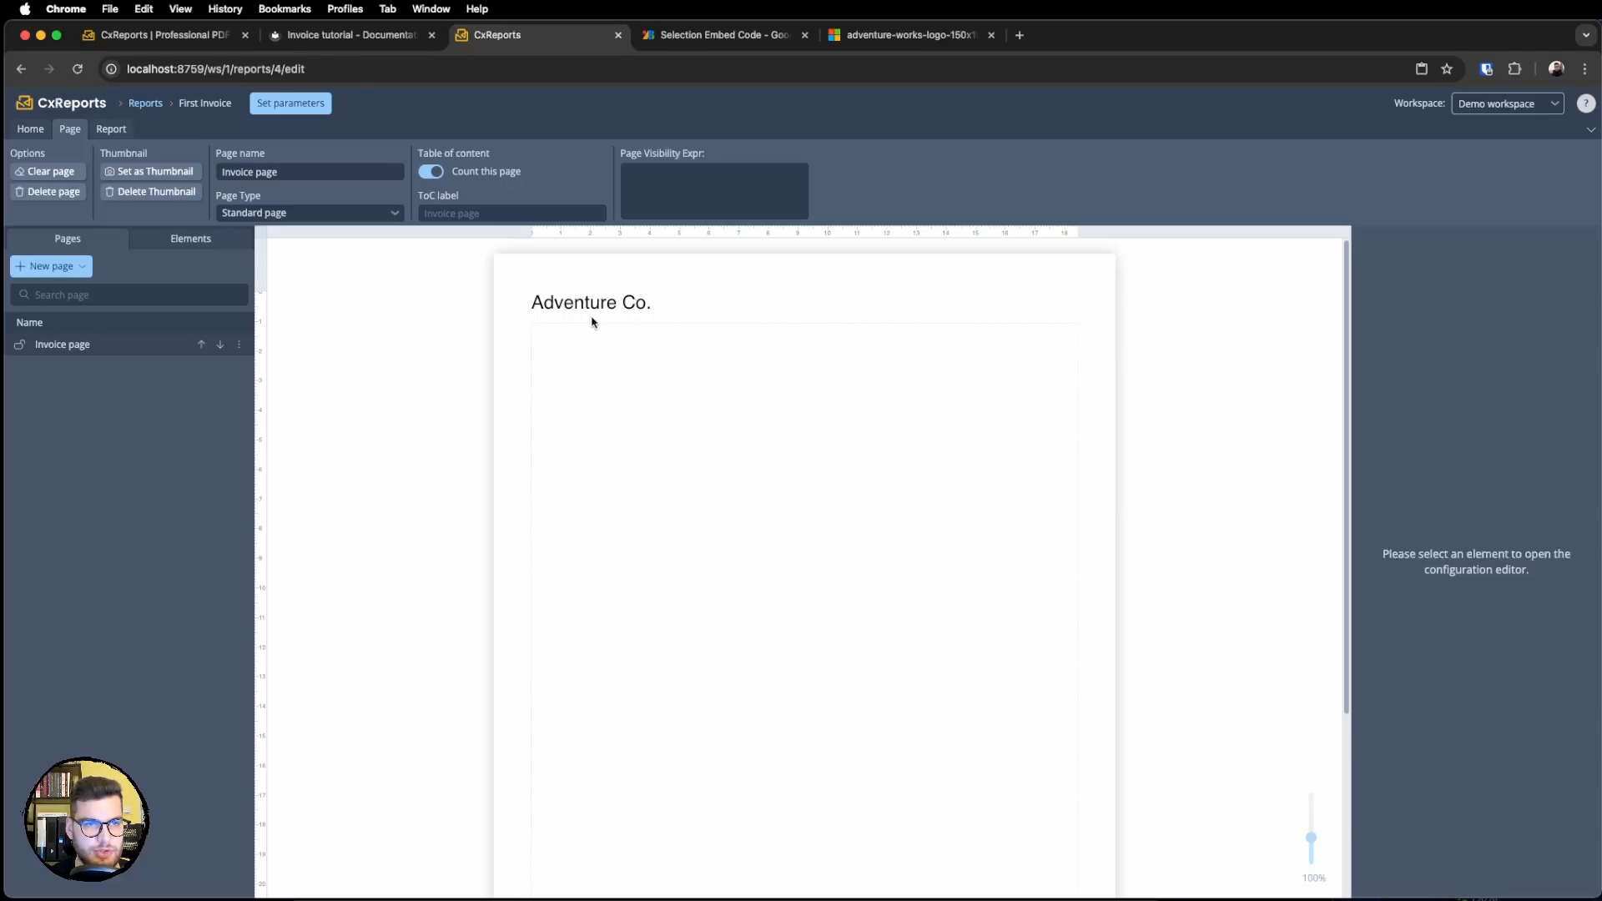
scroll(644, 325, "down", 3)
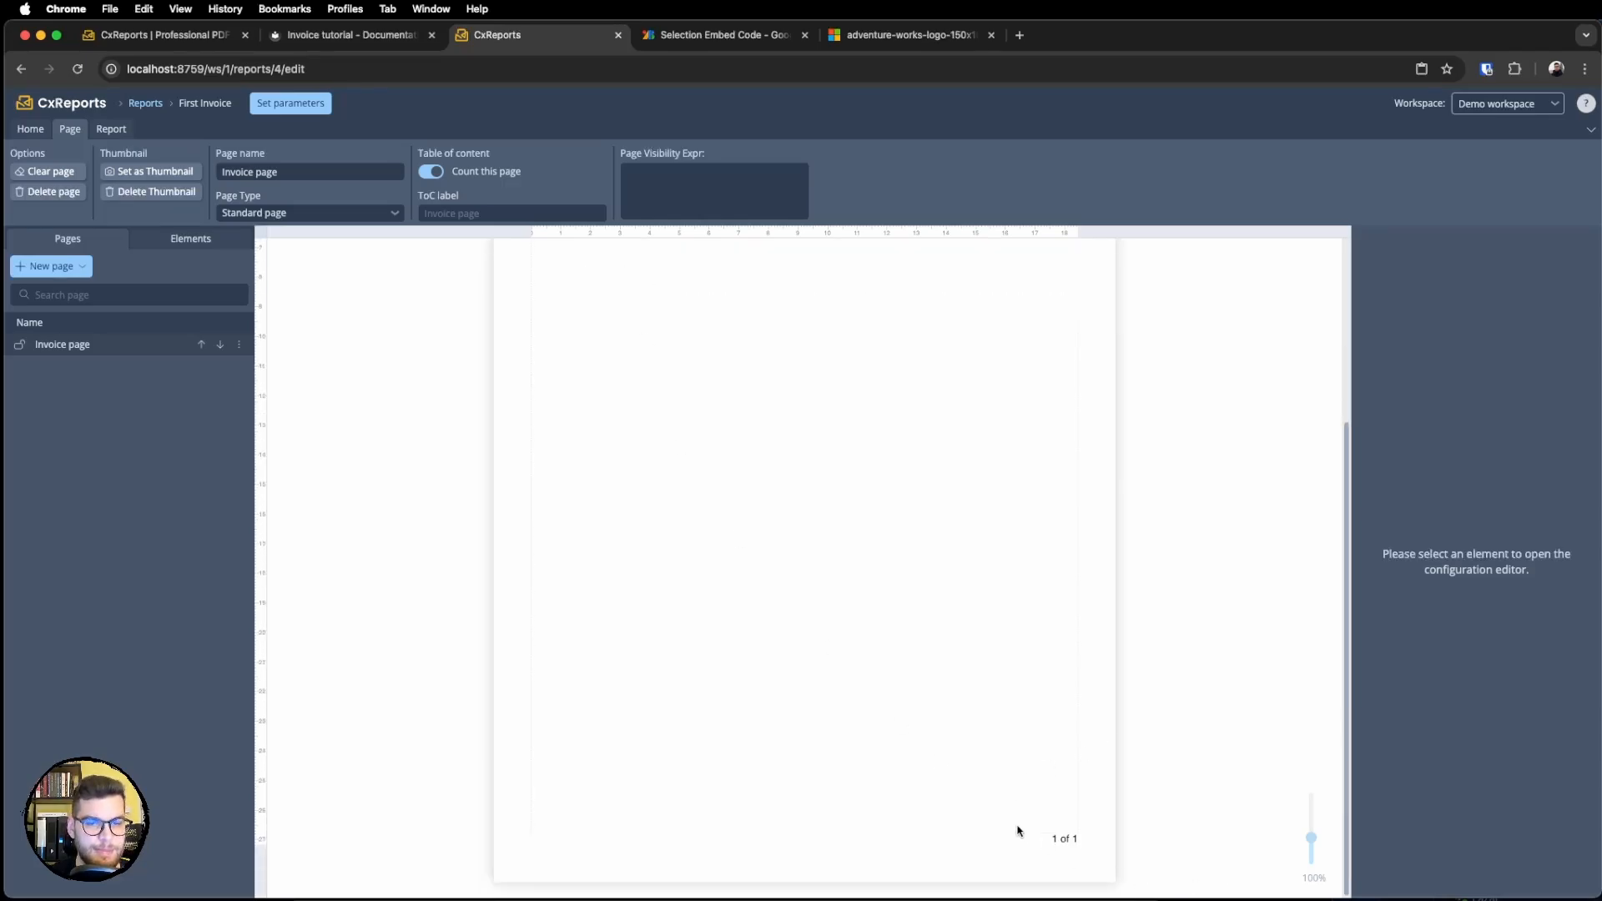
scroll(671, 398, "up", 3)
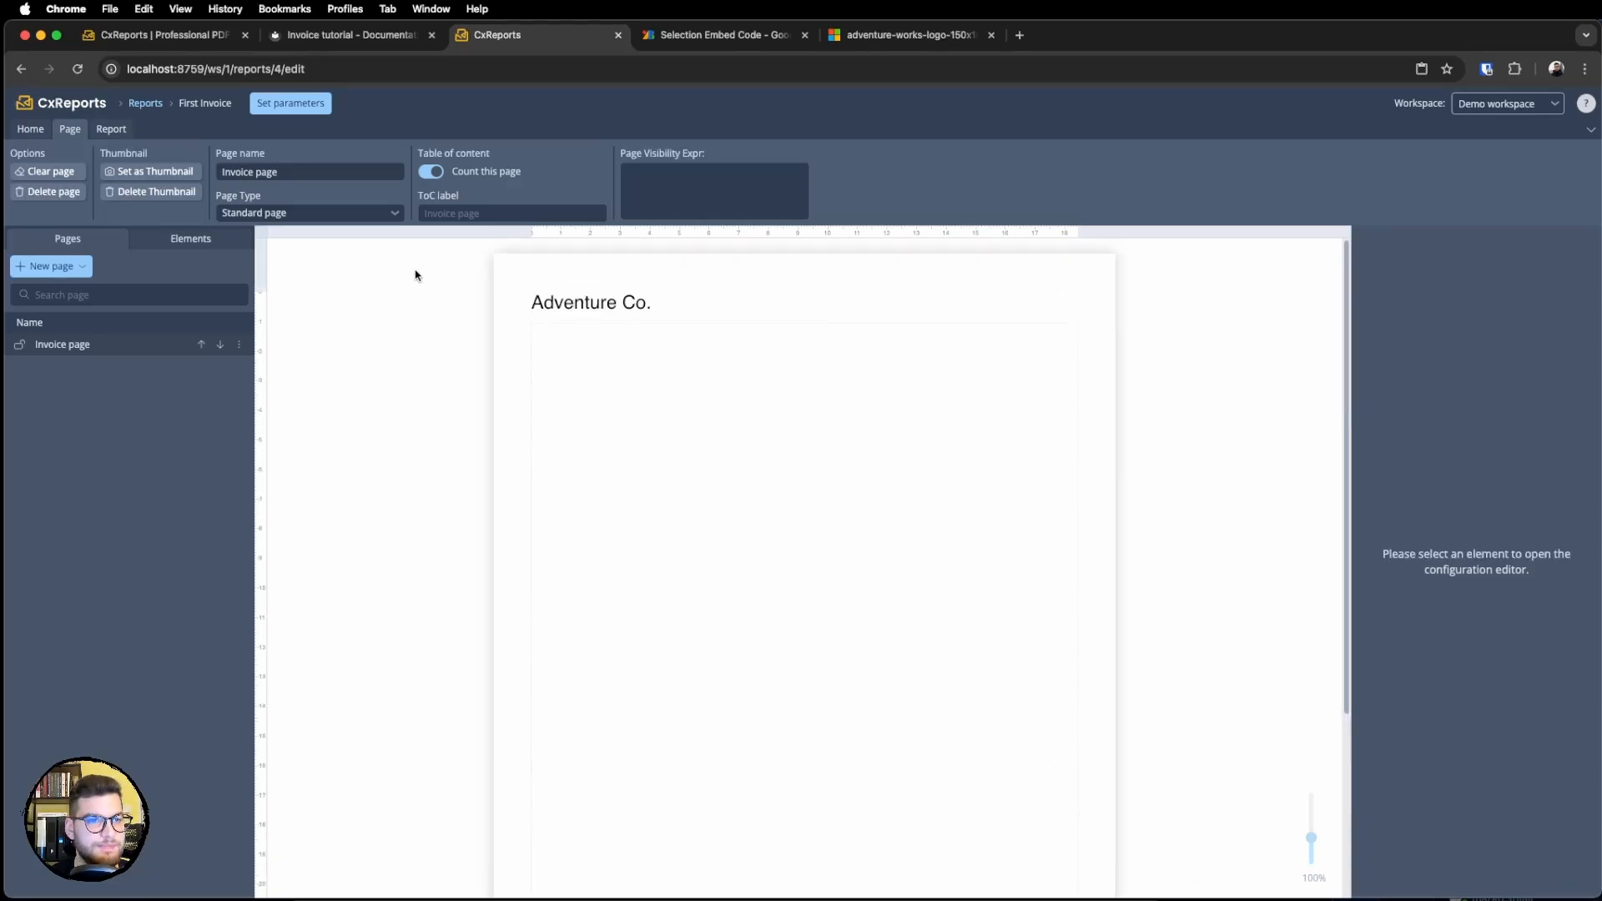
Add a Text component at the start of the invoice page's content and set its text to "Invoice No. 1111".
left_click(32, 130)
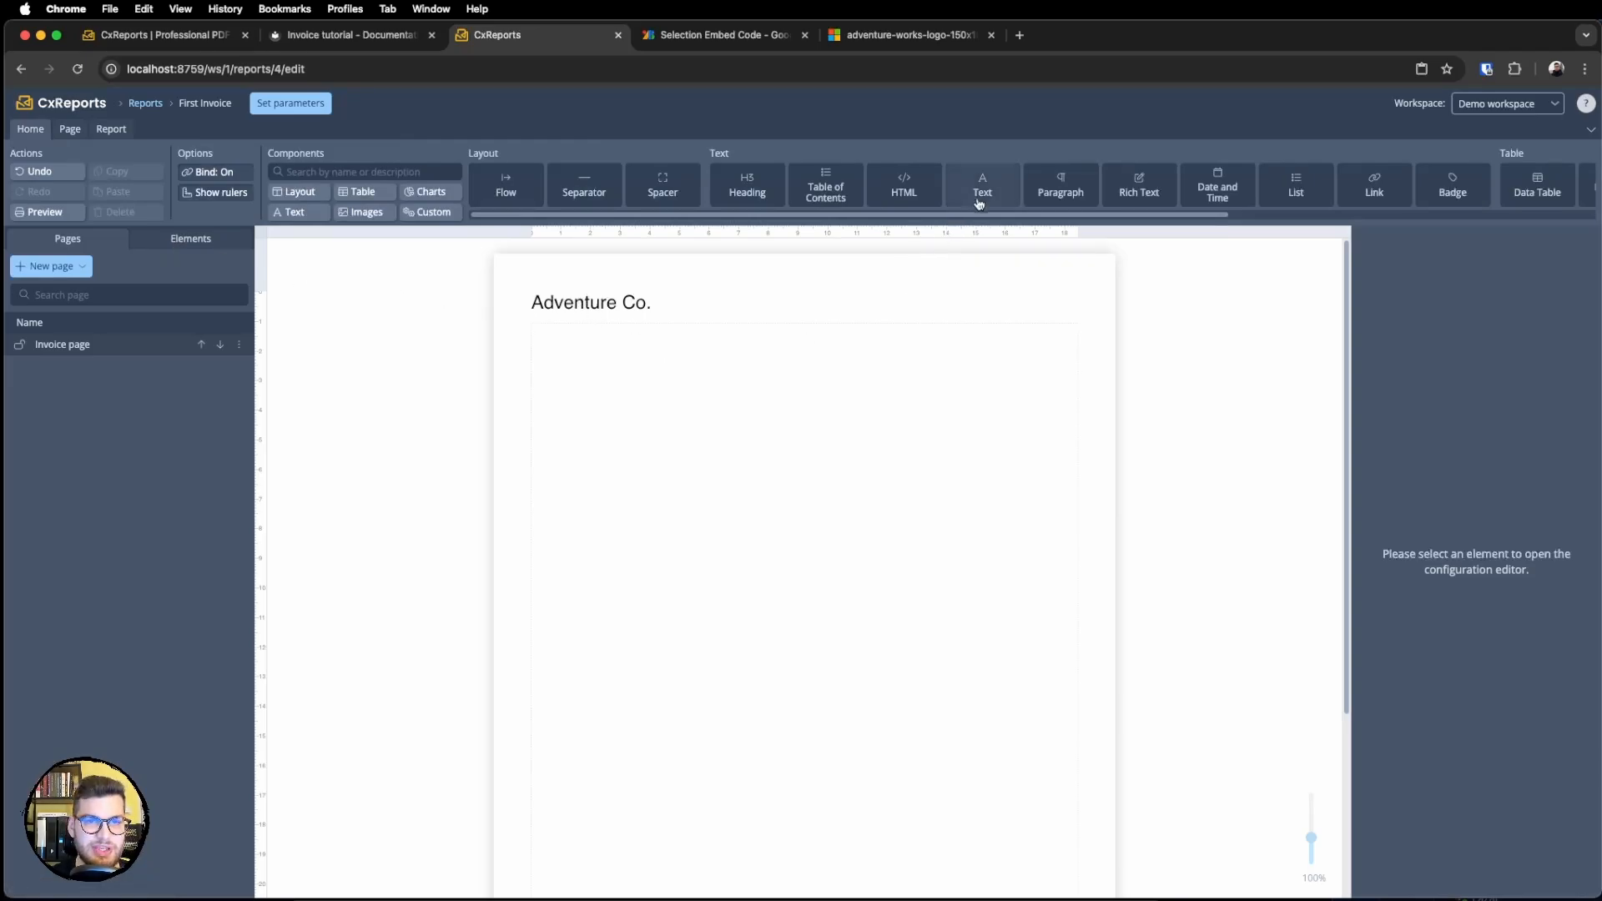
left_click_drag(983, 191, 922, 348)
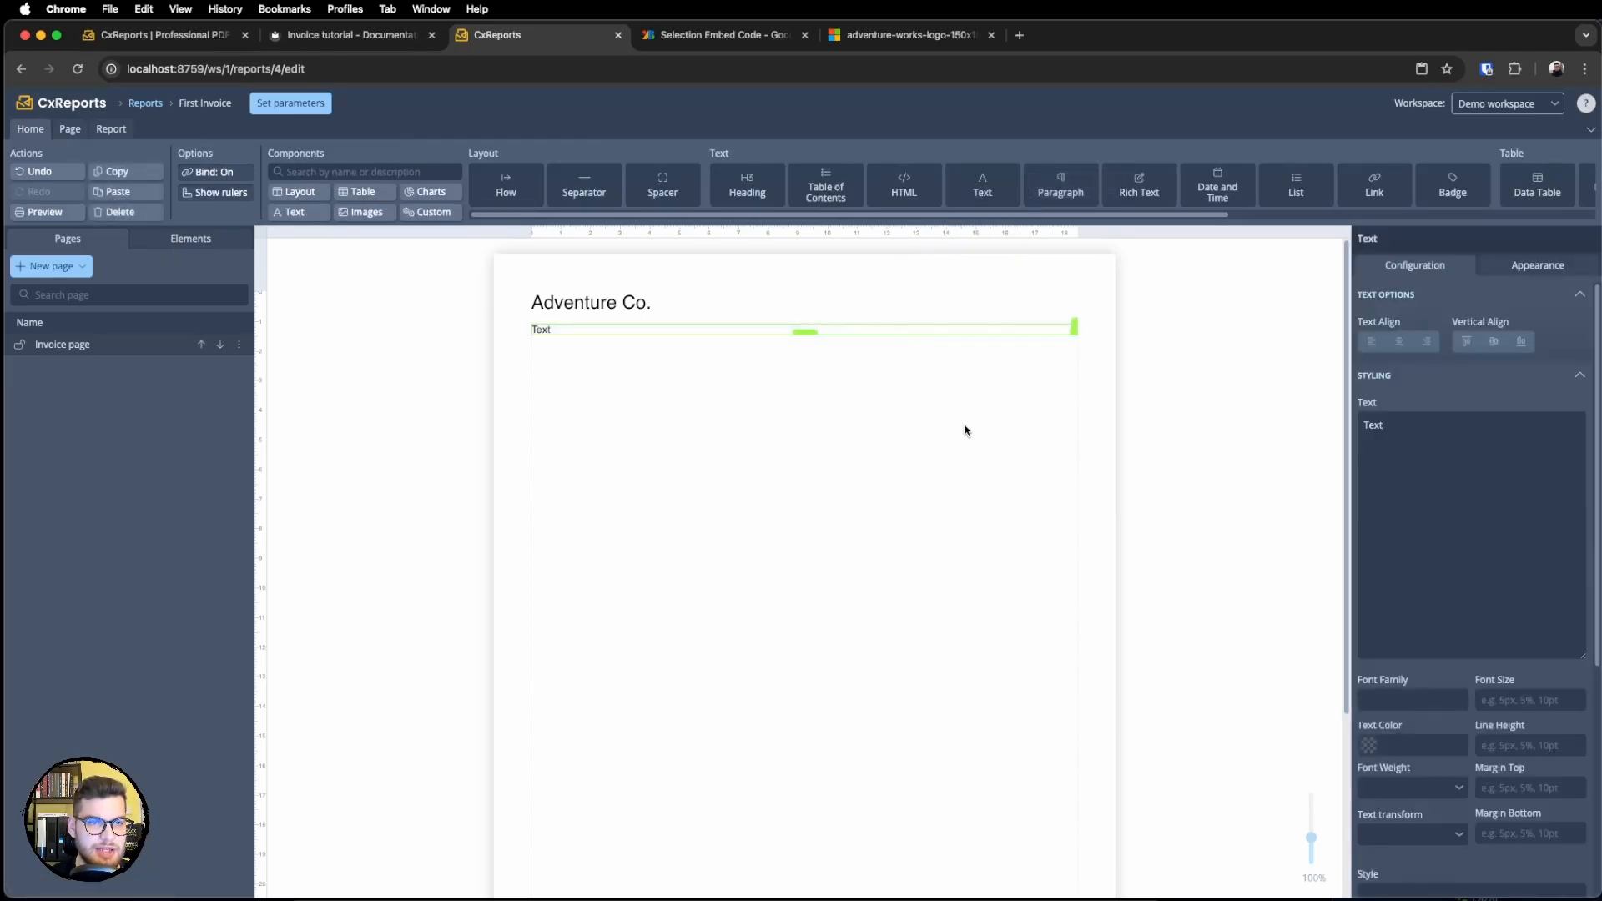
left_click(1448, 476)
key("super+a")
type("In")
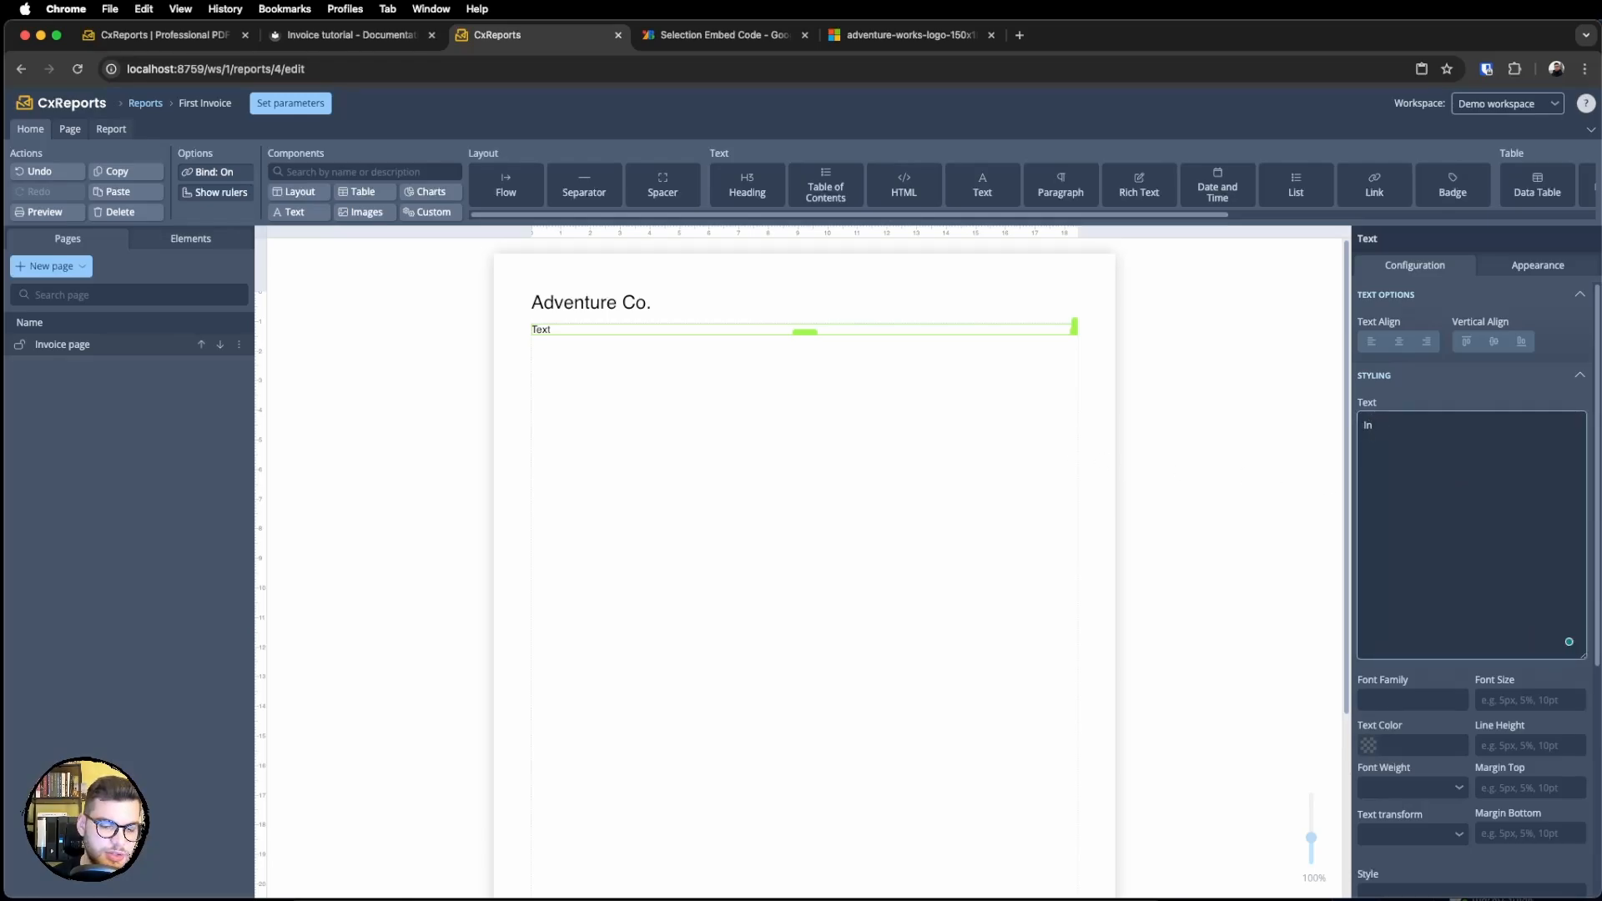
type("voice")
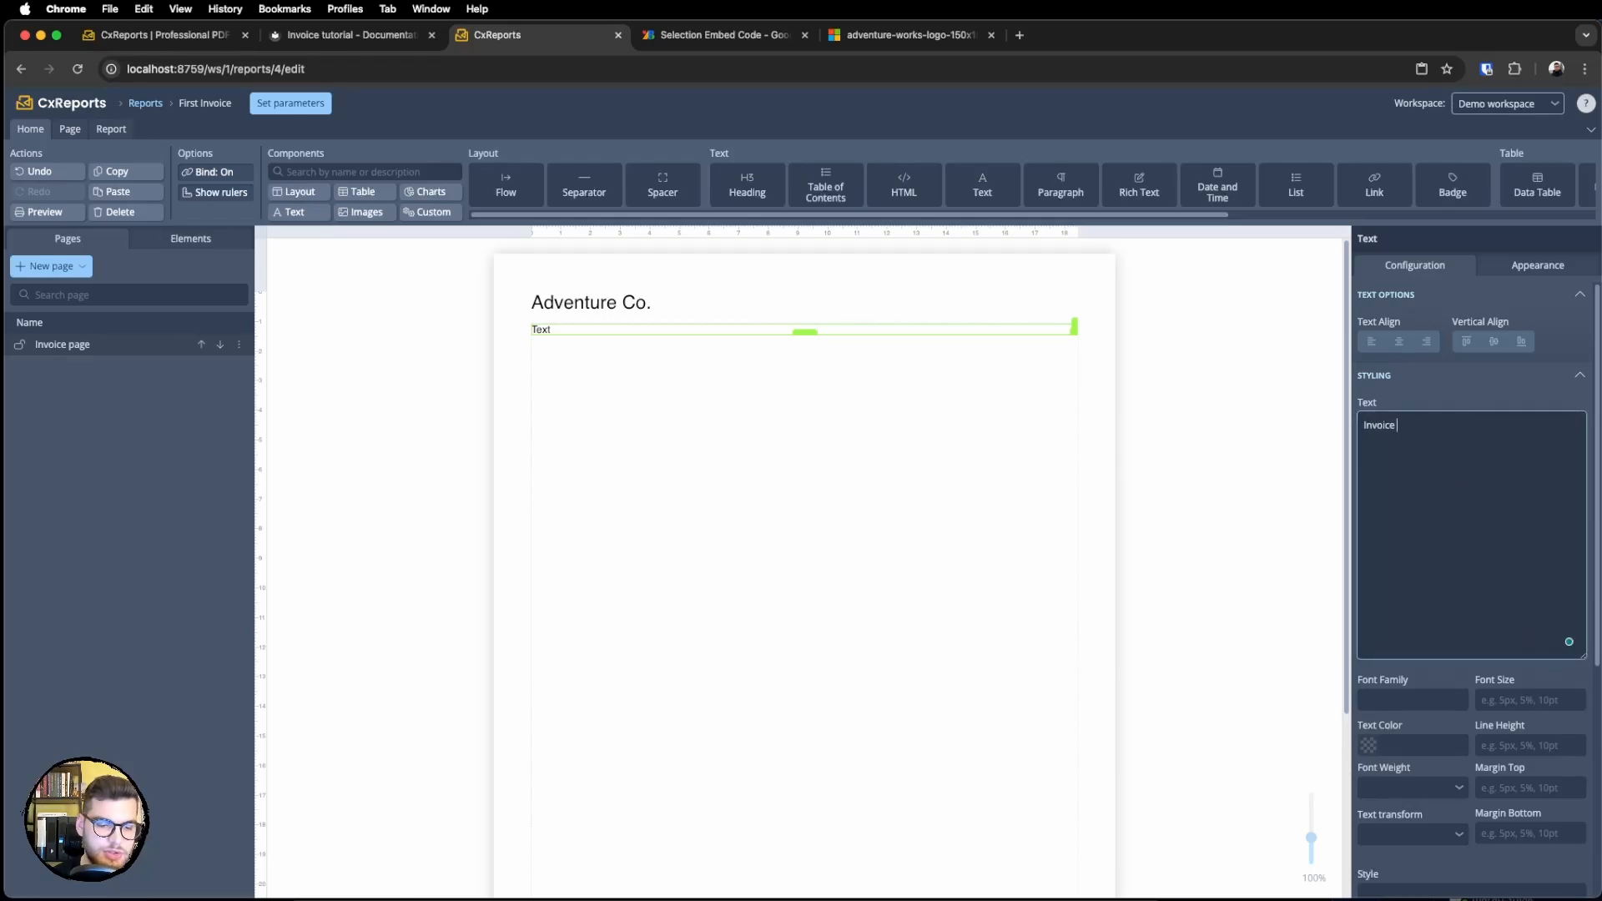
type(" No")
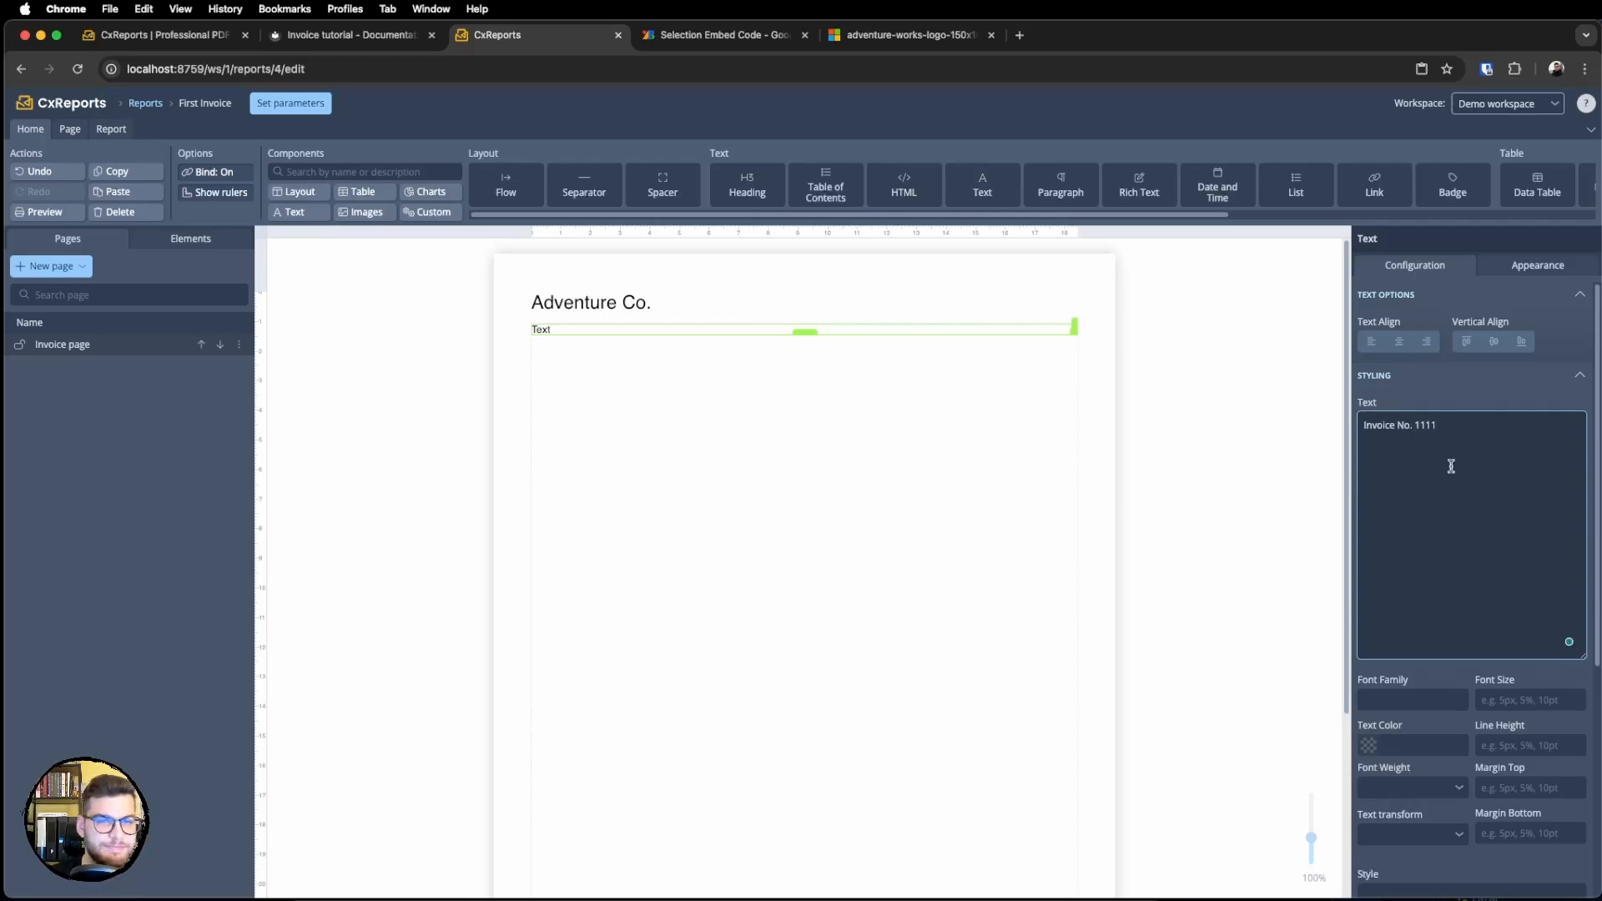
type(". 1111")
left_click(1163, 414)
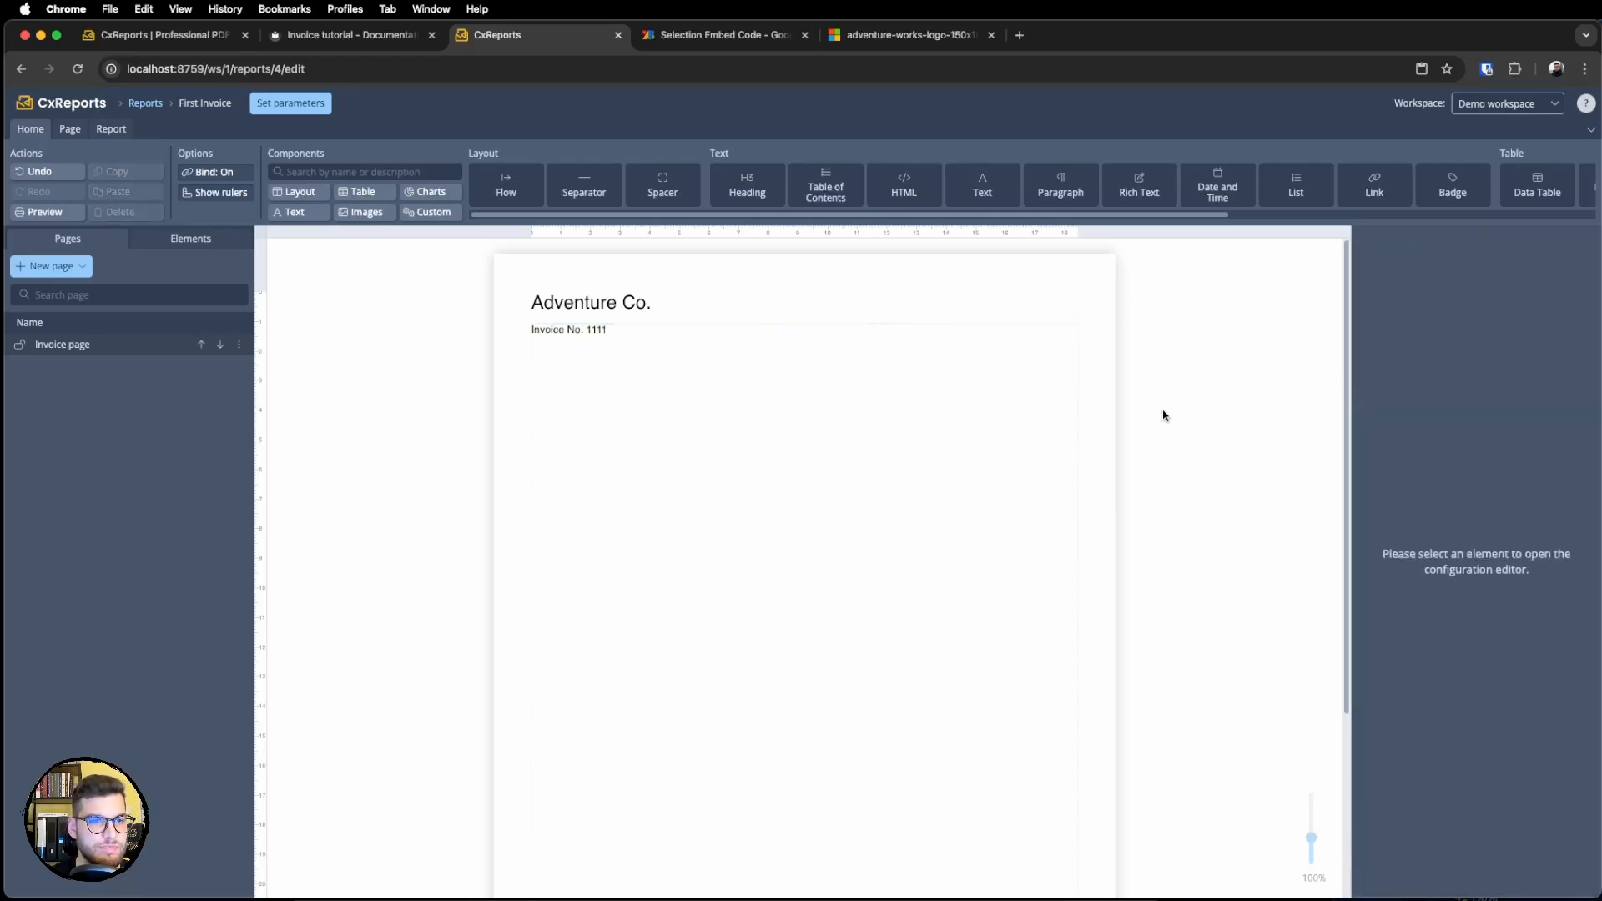
Set the "Invoice No. 1111" text's font size to 30px and align it to the center.
left_click(609, 334)
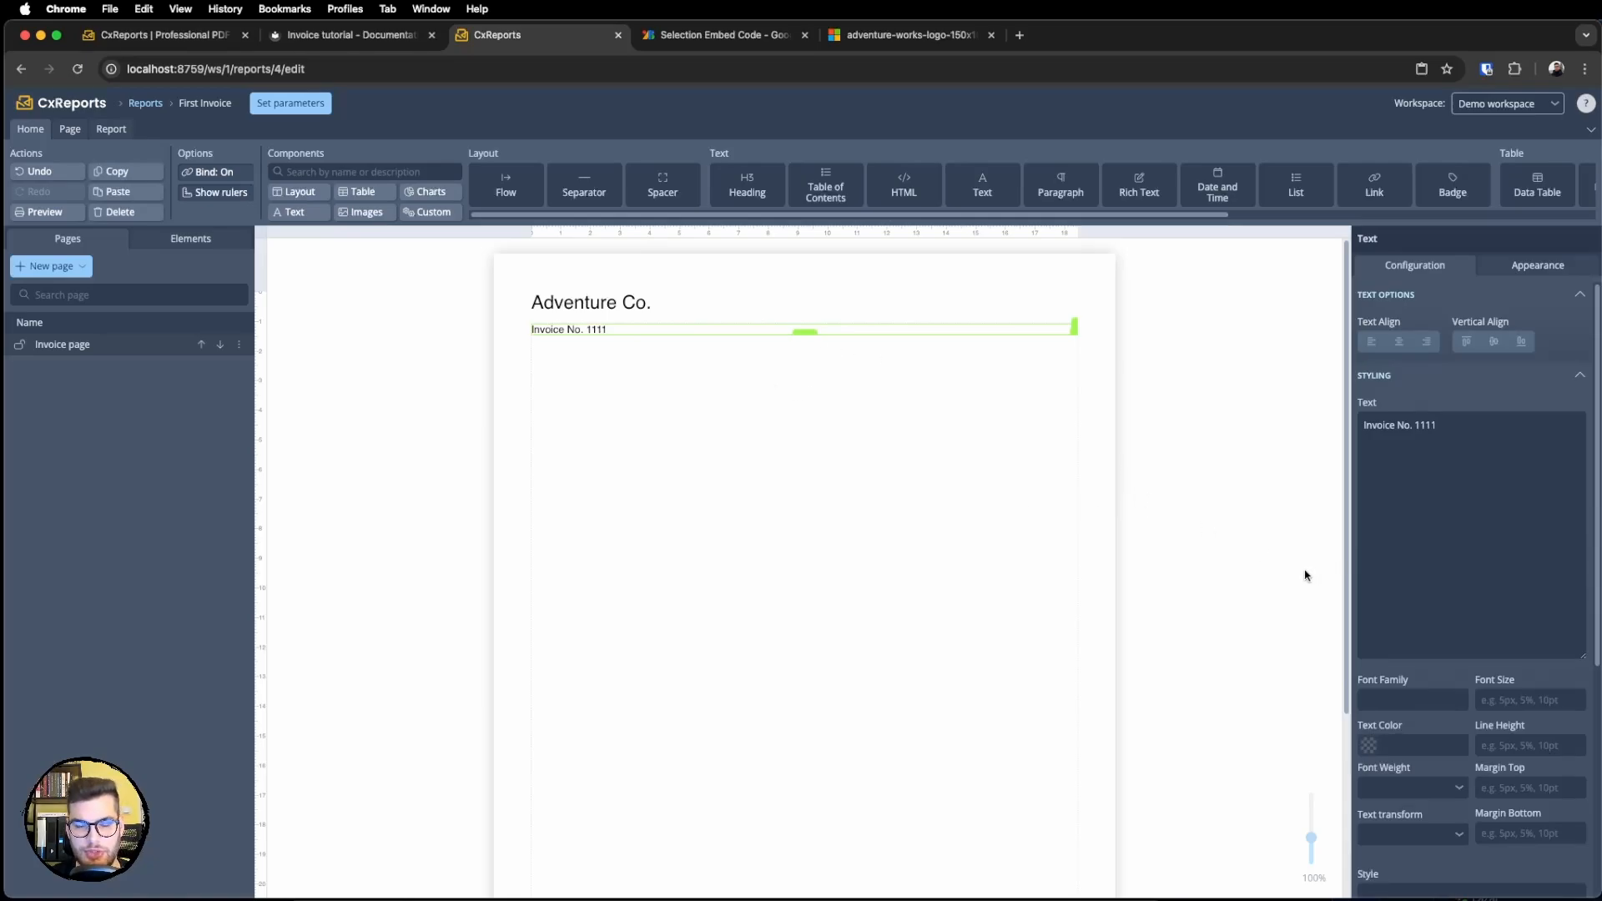
scroll(1508, 739, "down", 1)
left_click(1519, 690)
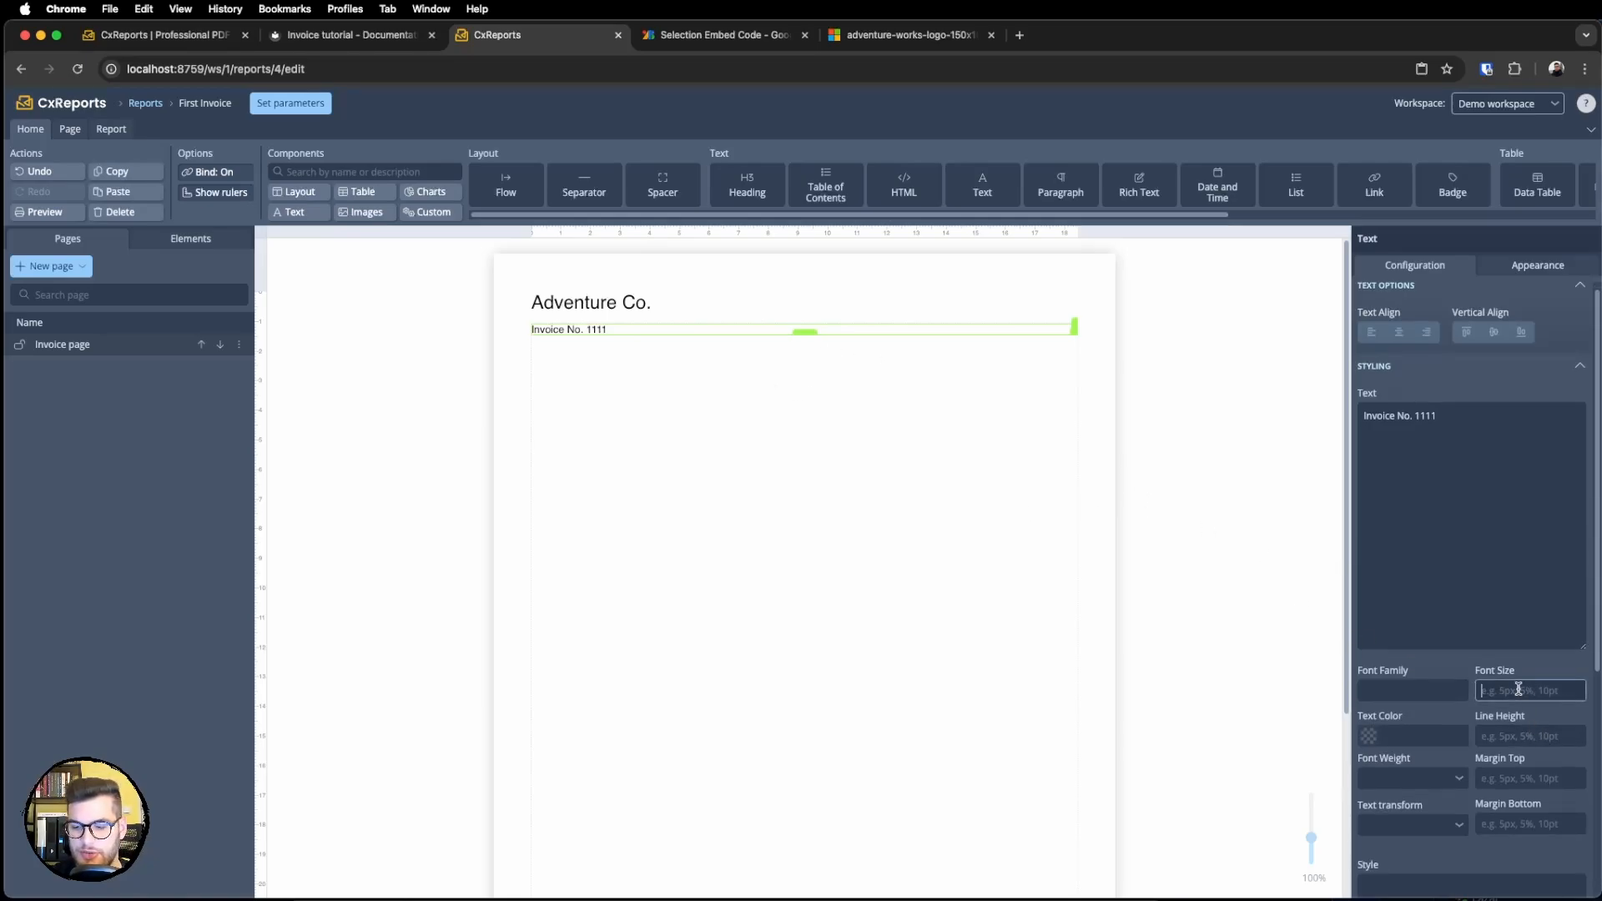
type("30")
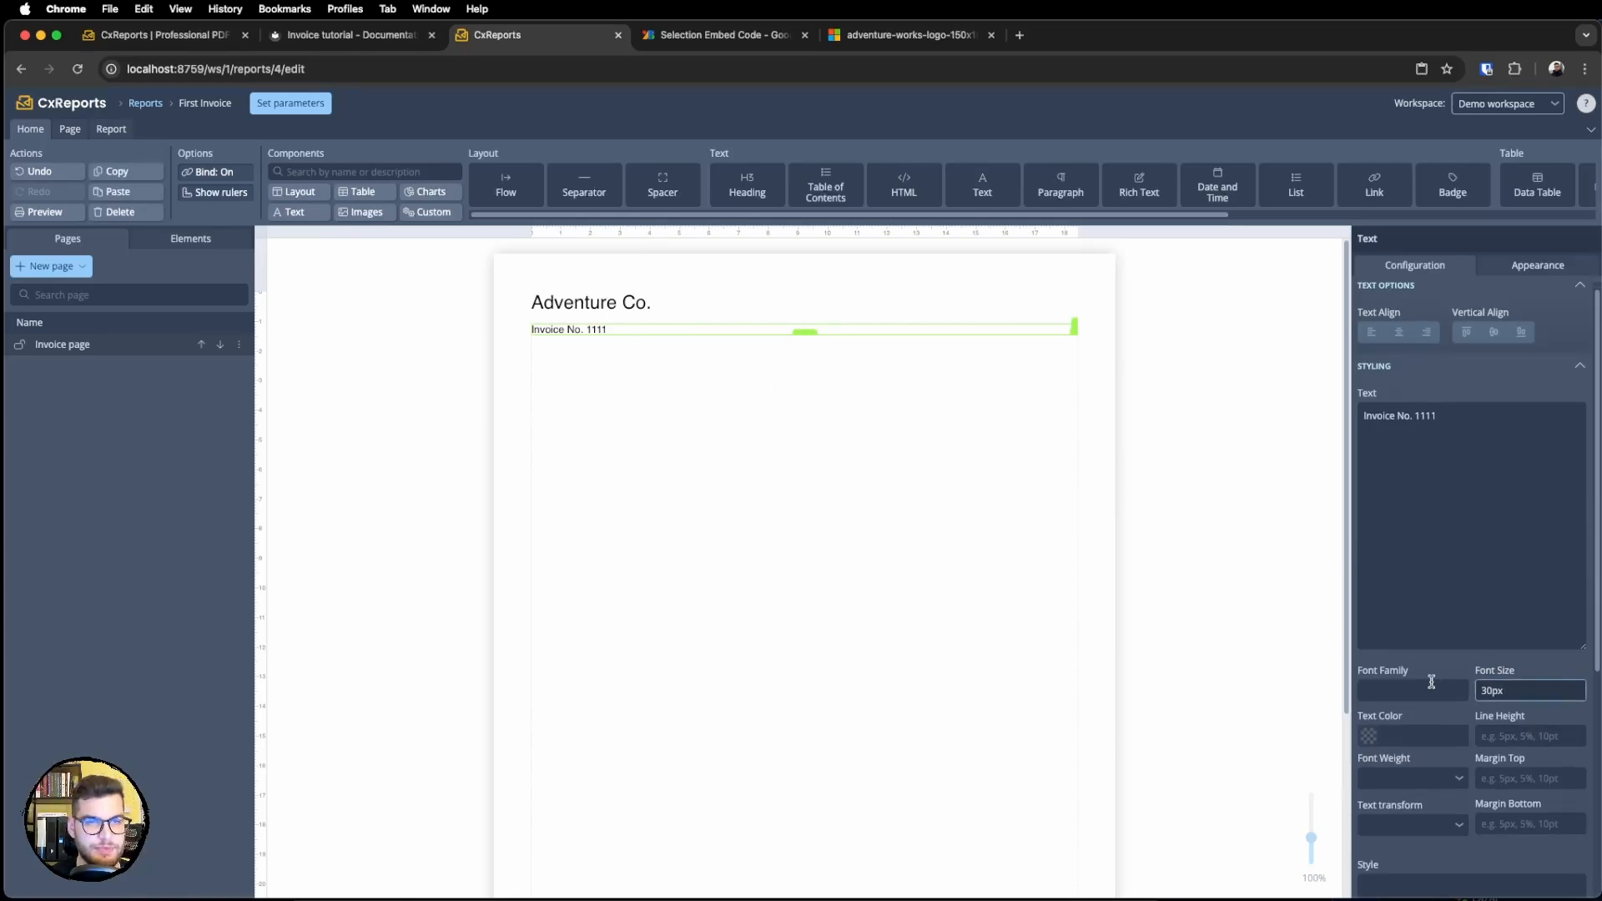
type("px")
left_click(1333, 683)
left_click(871, 347)
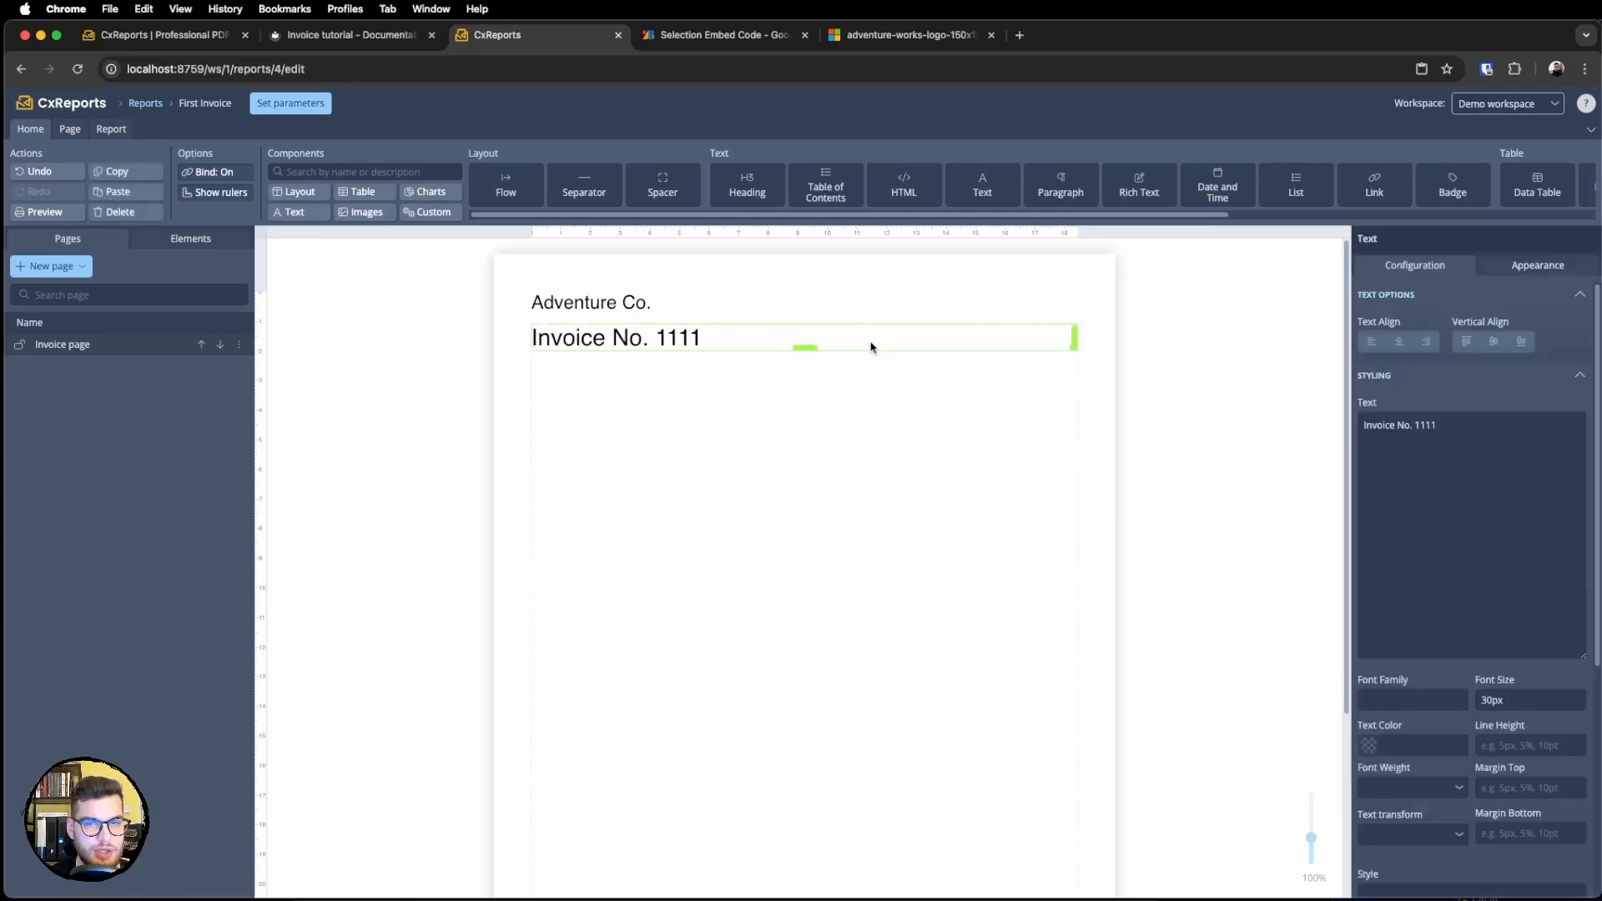
left_click(1400, 341)
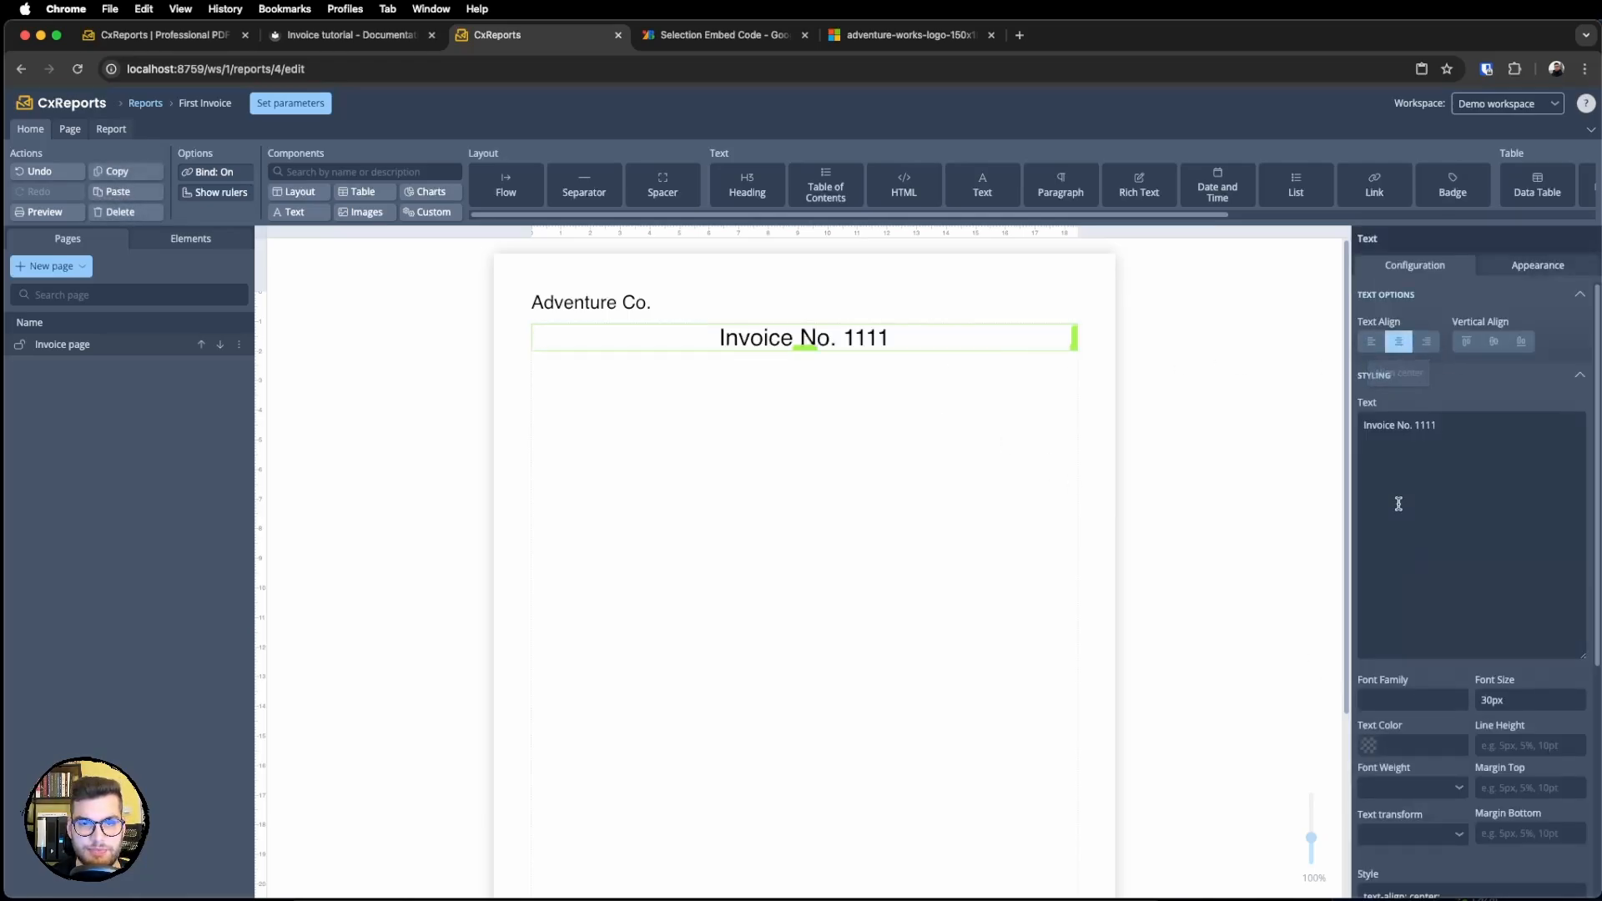
Try the SemiBold font weight on the "Invoice No. 1111" text, but settle on Medium.
scroll(1438, 691, "down", 1)
scroll(1439, 691, "down", 1)
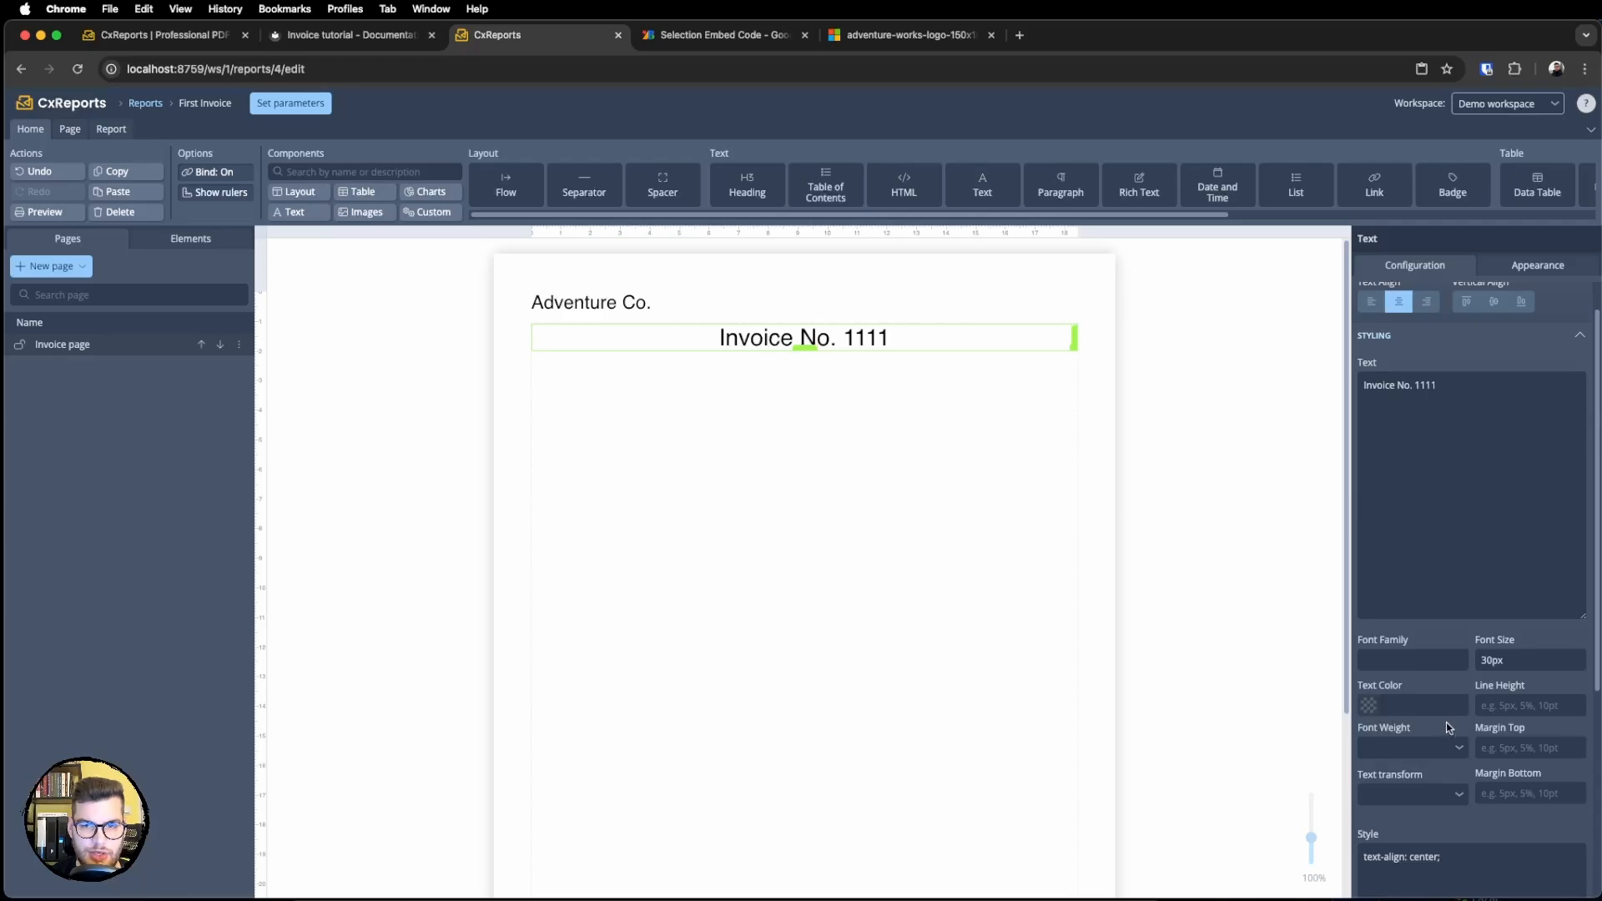
left_click(1416, 791)
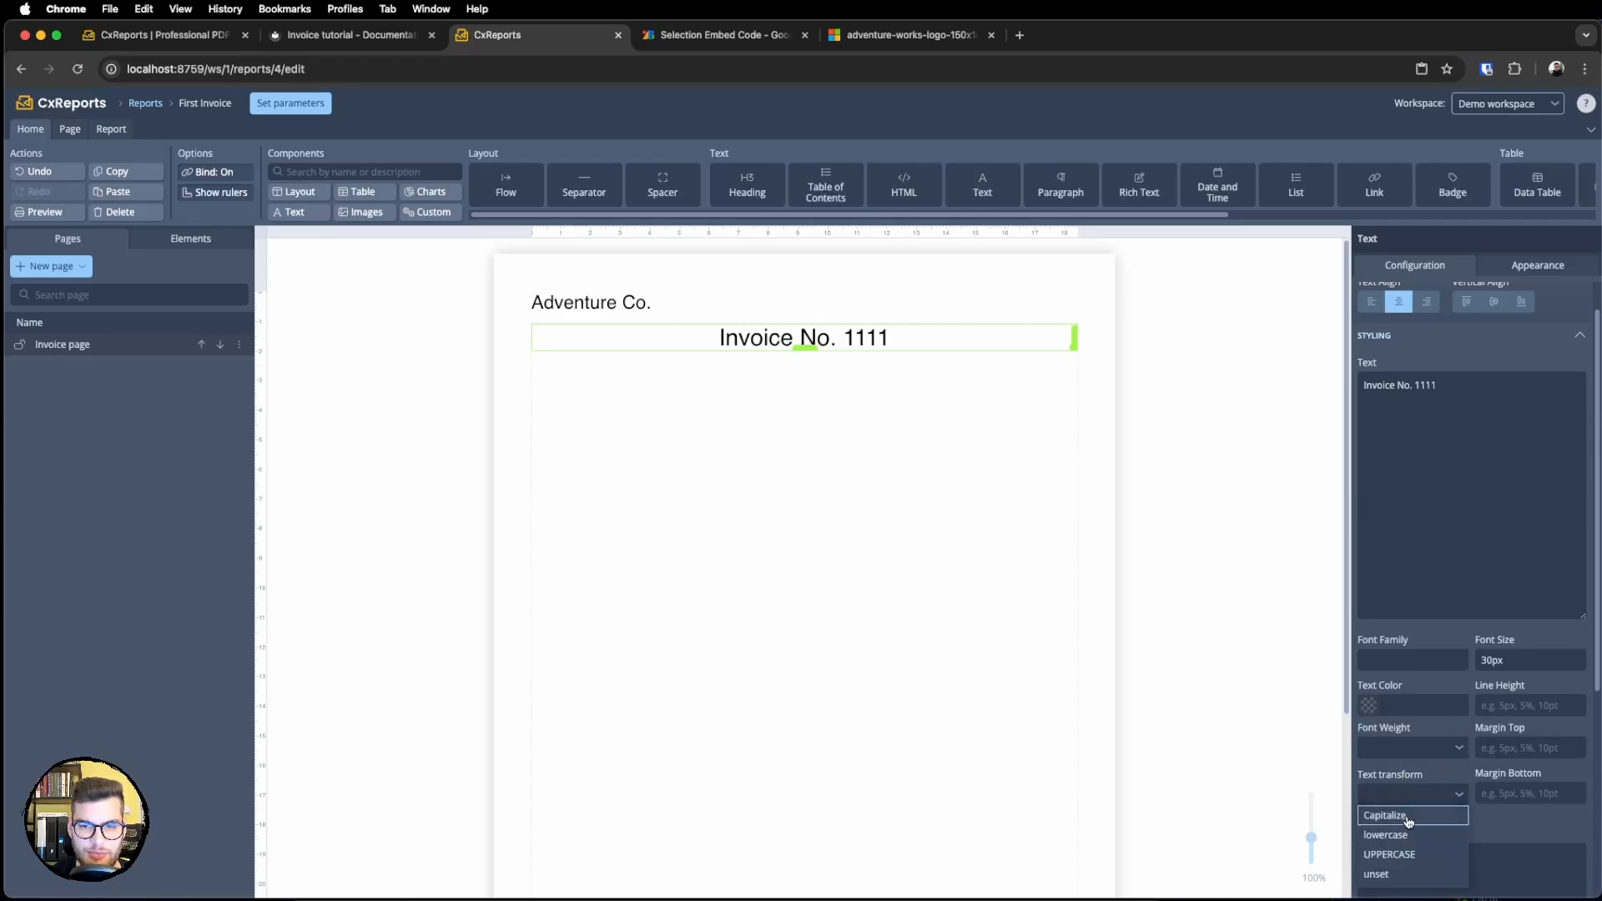
left_click(1410, 748)
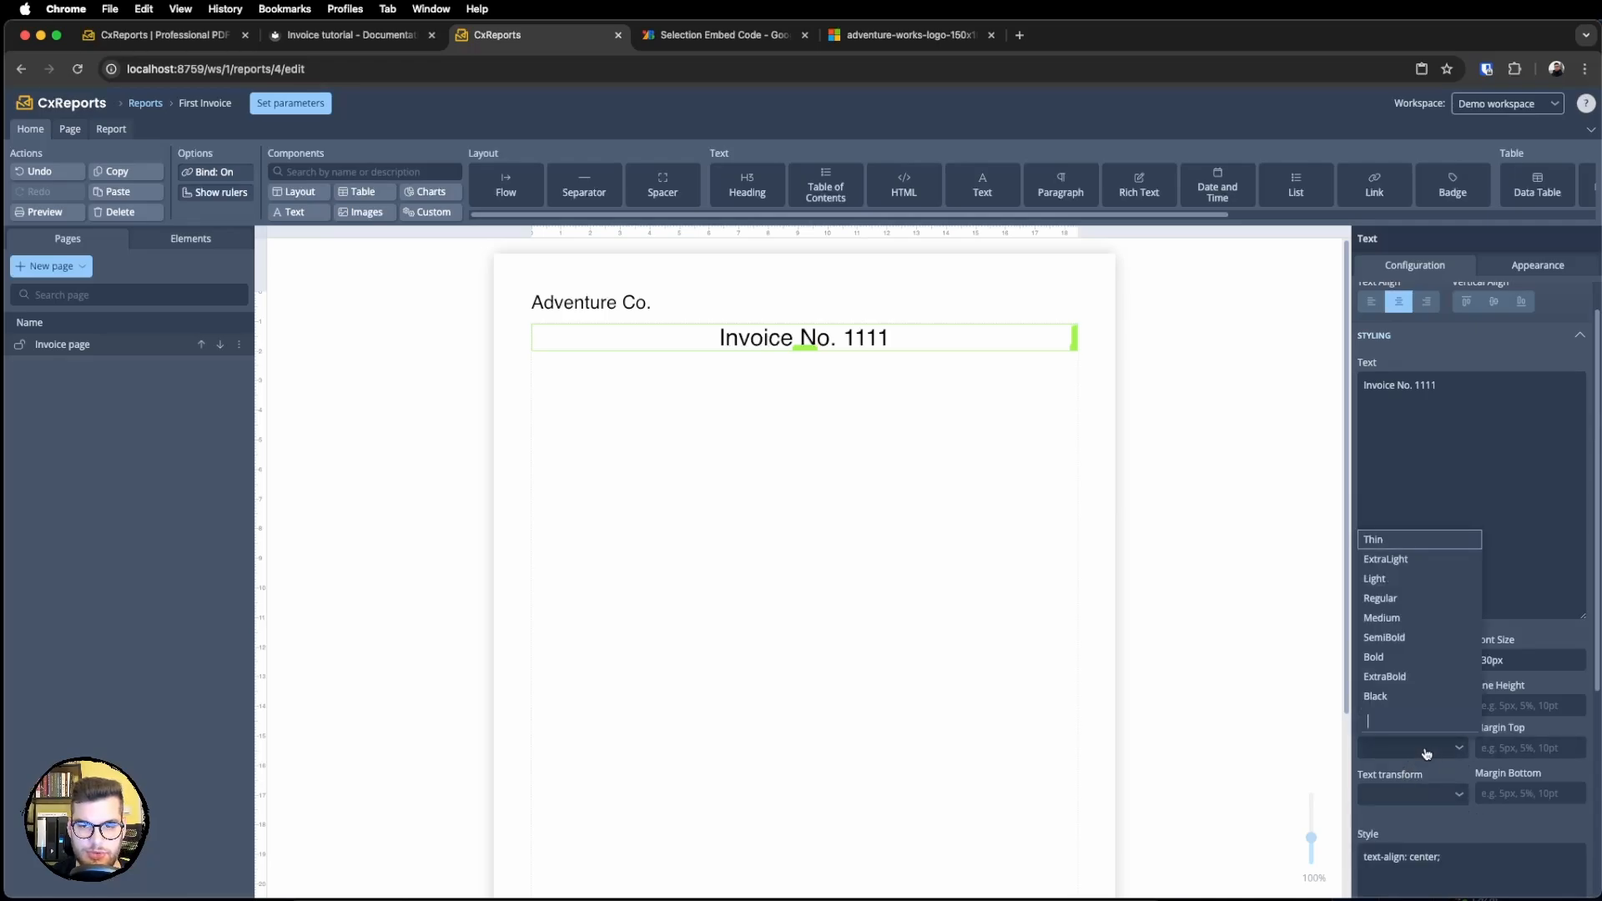
left_click(1394, 637)
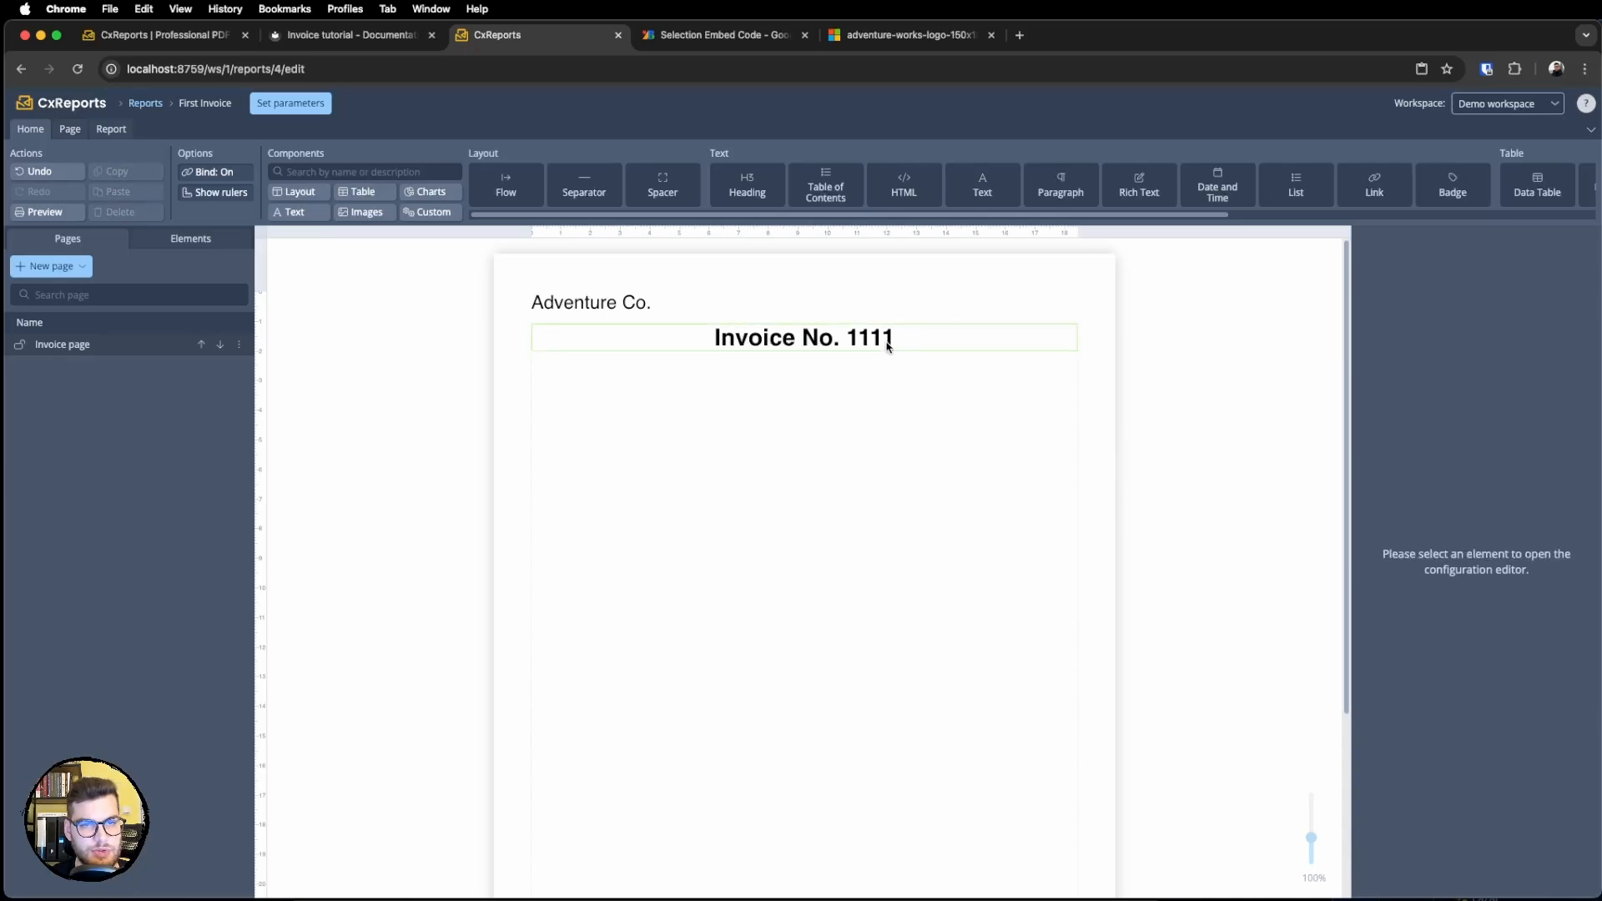
left_click(1410, 787)
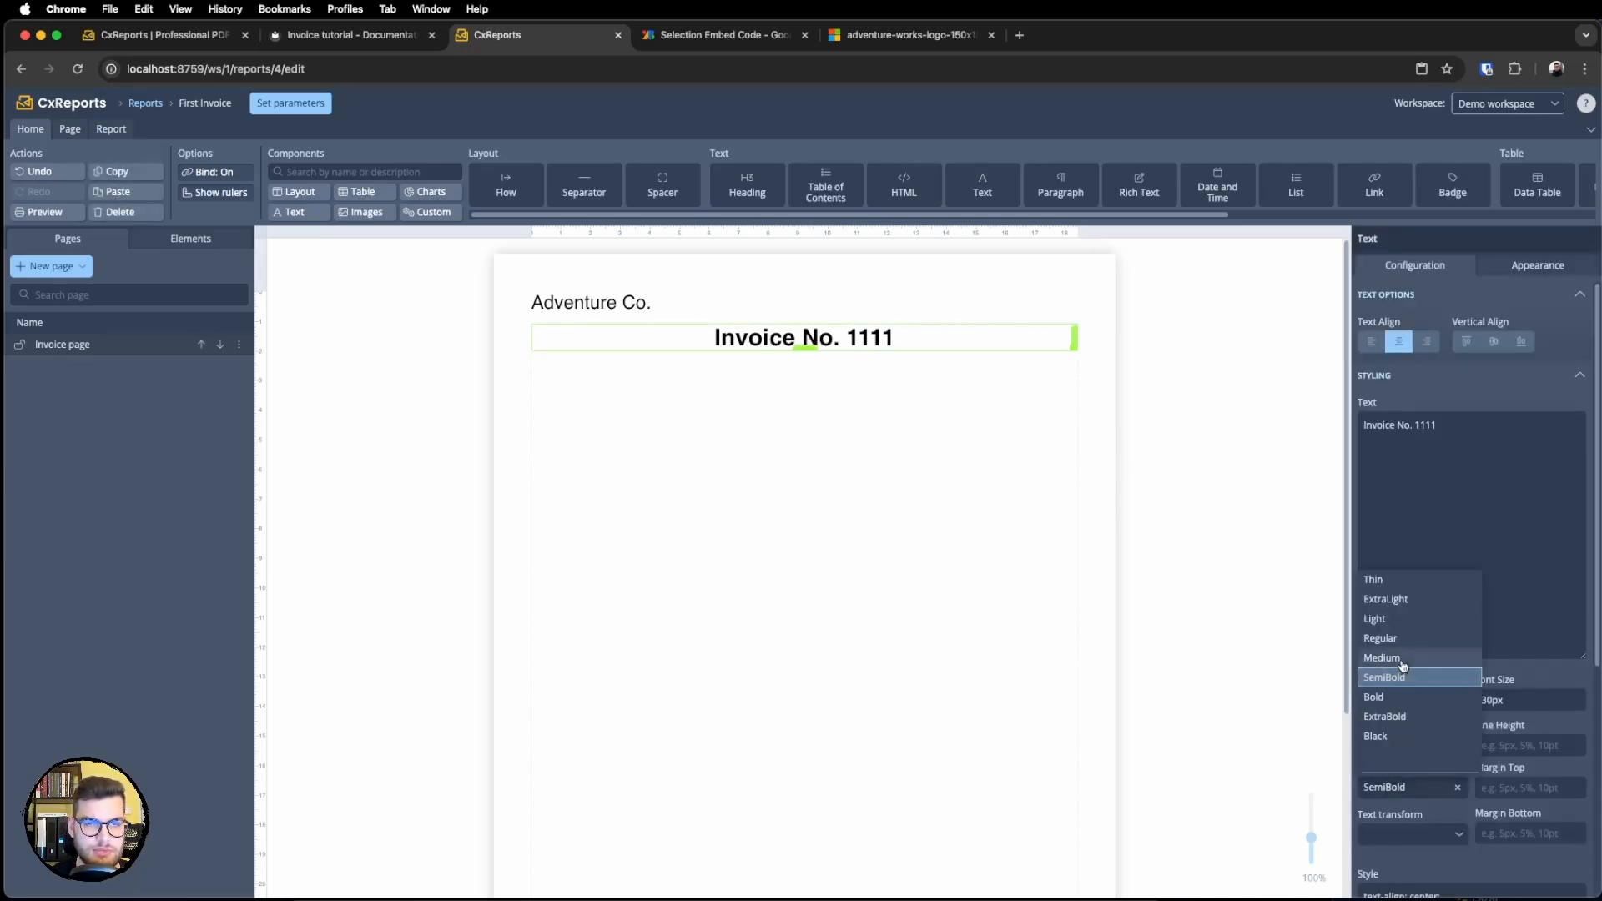
left_click(1397, 661)
left_click(1193, 521)
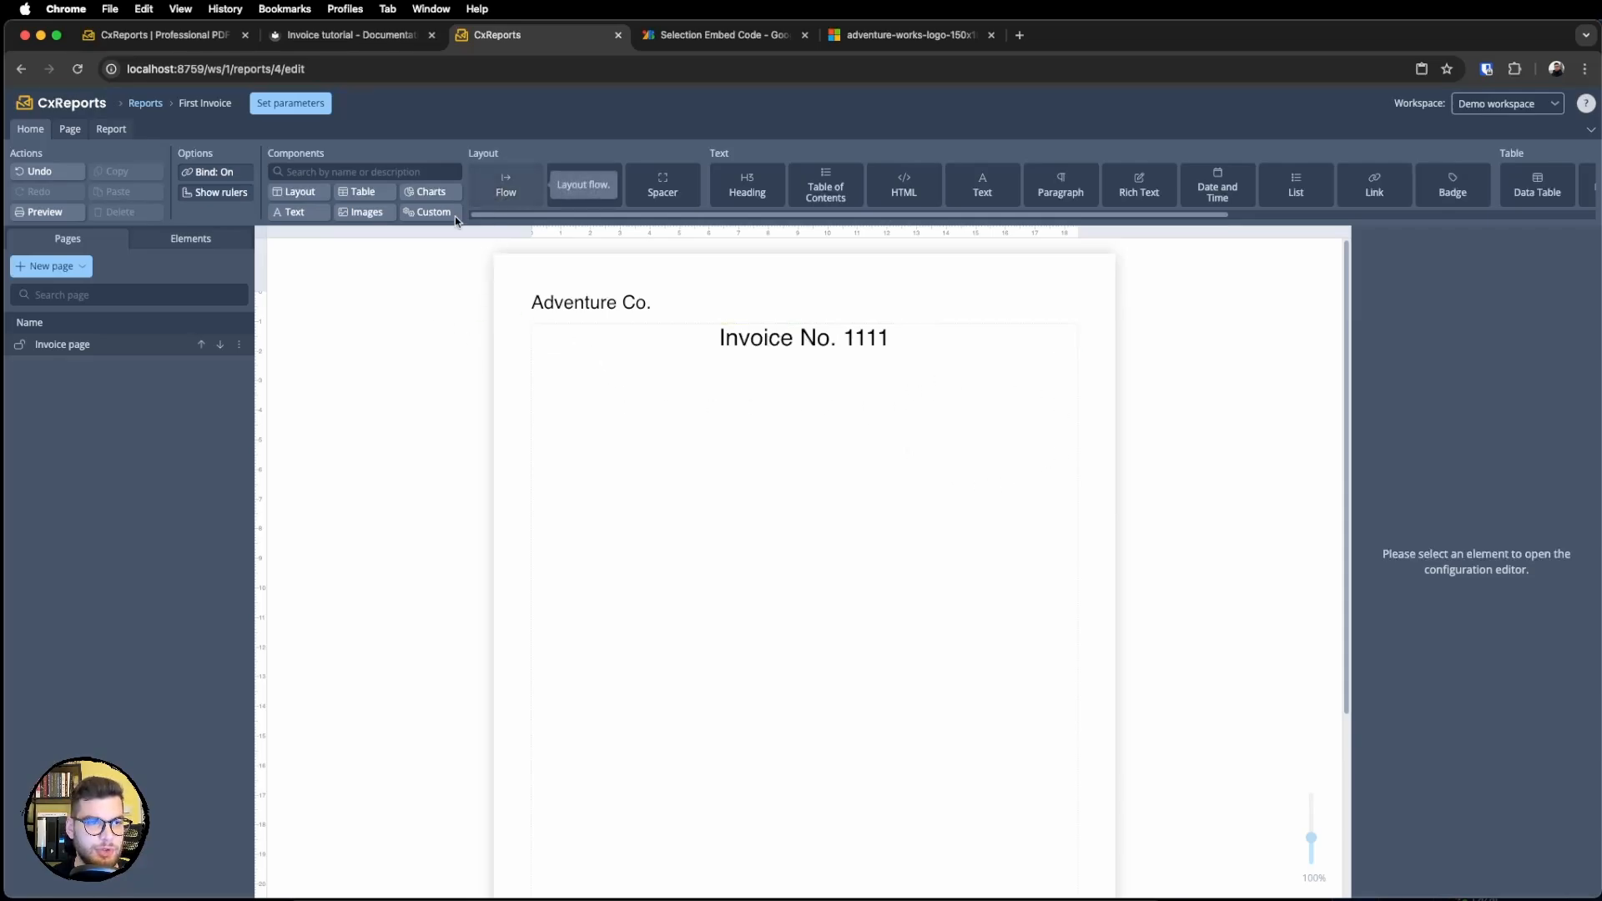
Show the page's element list and add a Flow about 3.7 cm tall directly below the "Invoice No. 1111" text.
left_click(191, 239)
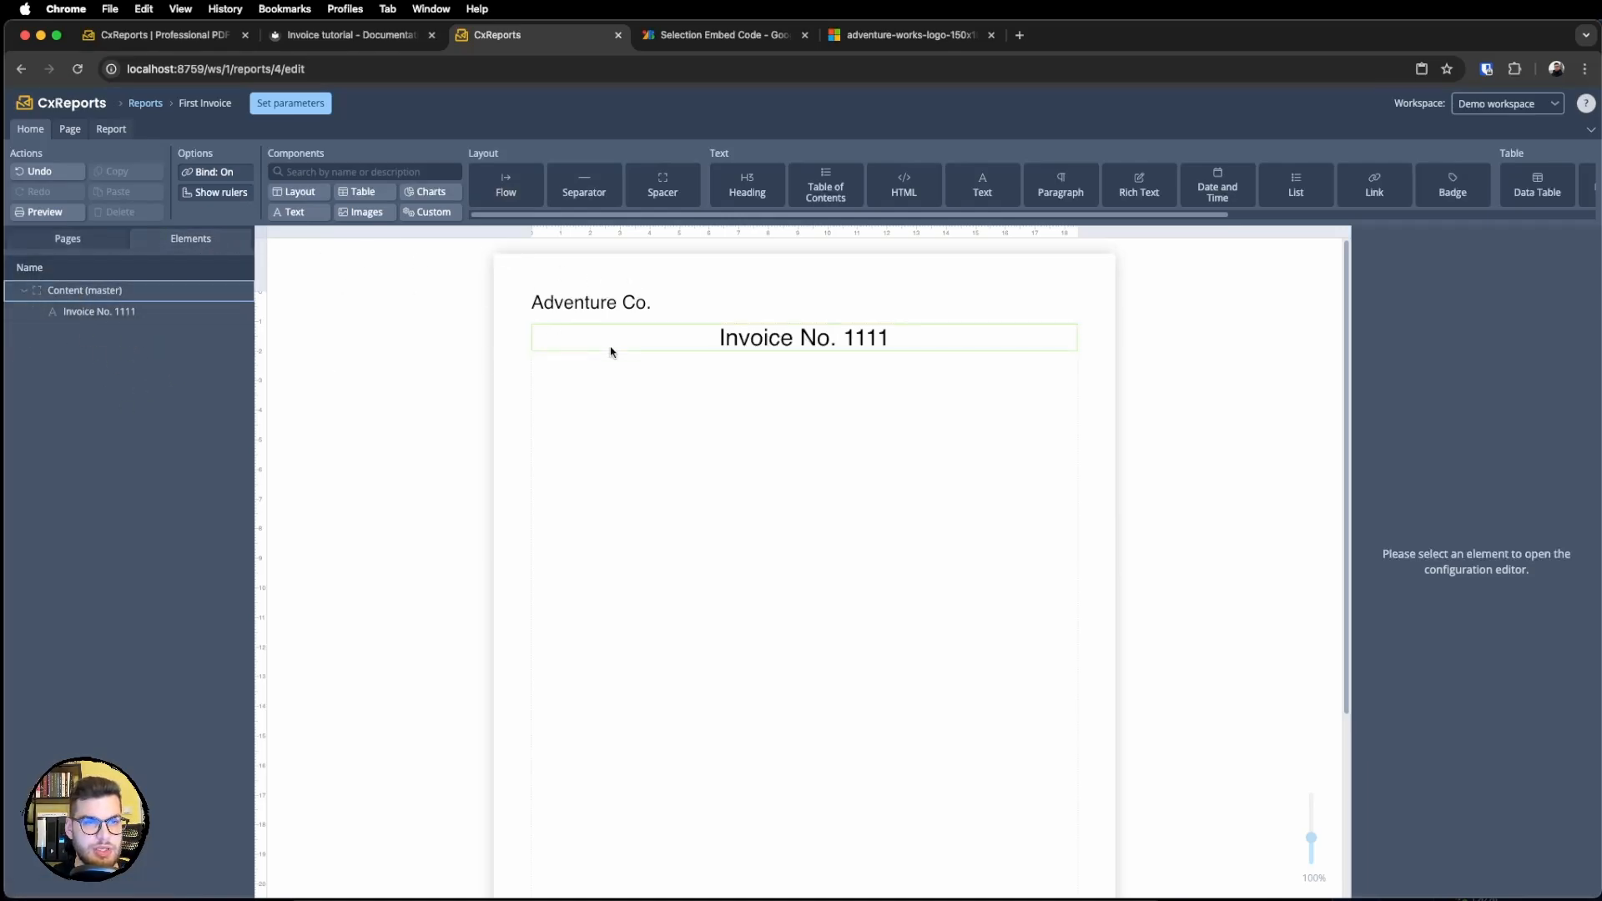
scroll(559, 751, "down", 3)
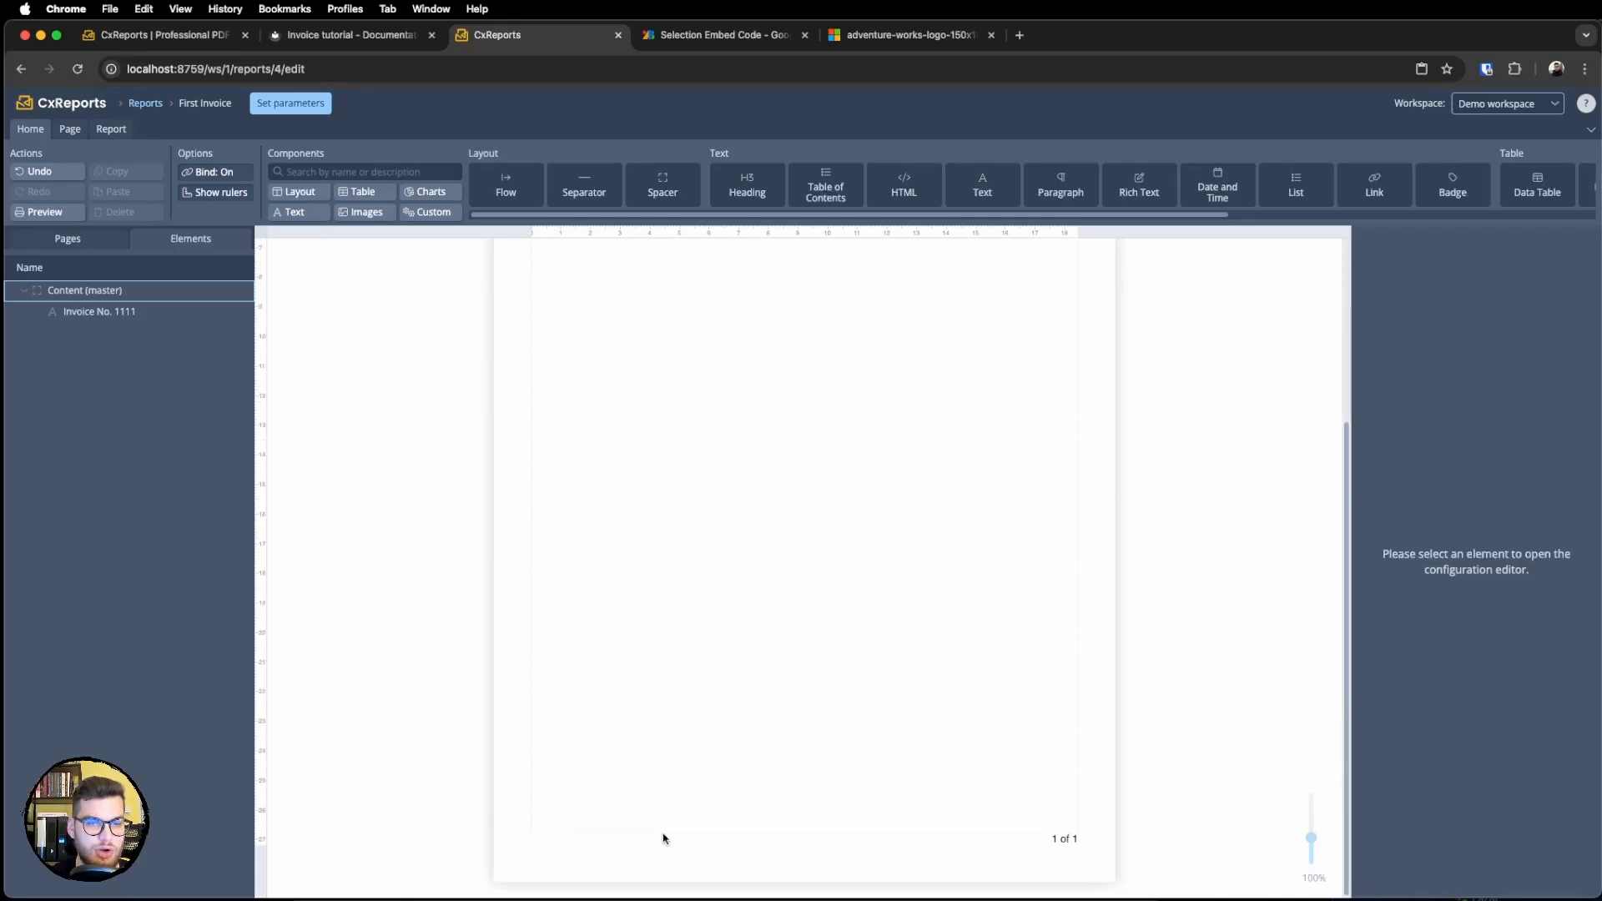
scroll(1066, 823, "up", 3)
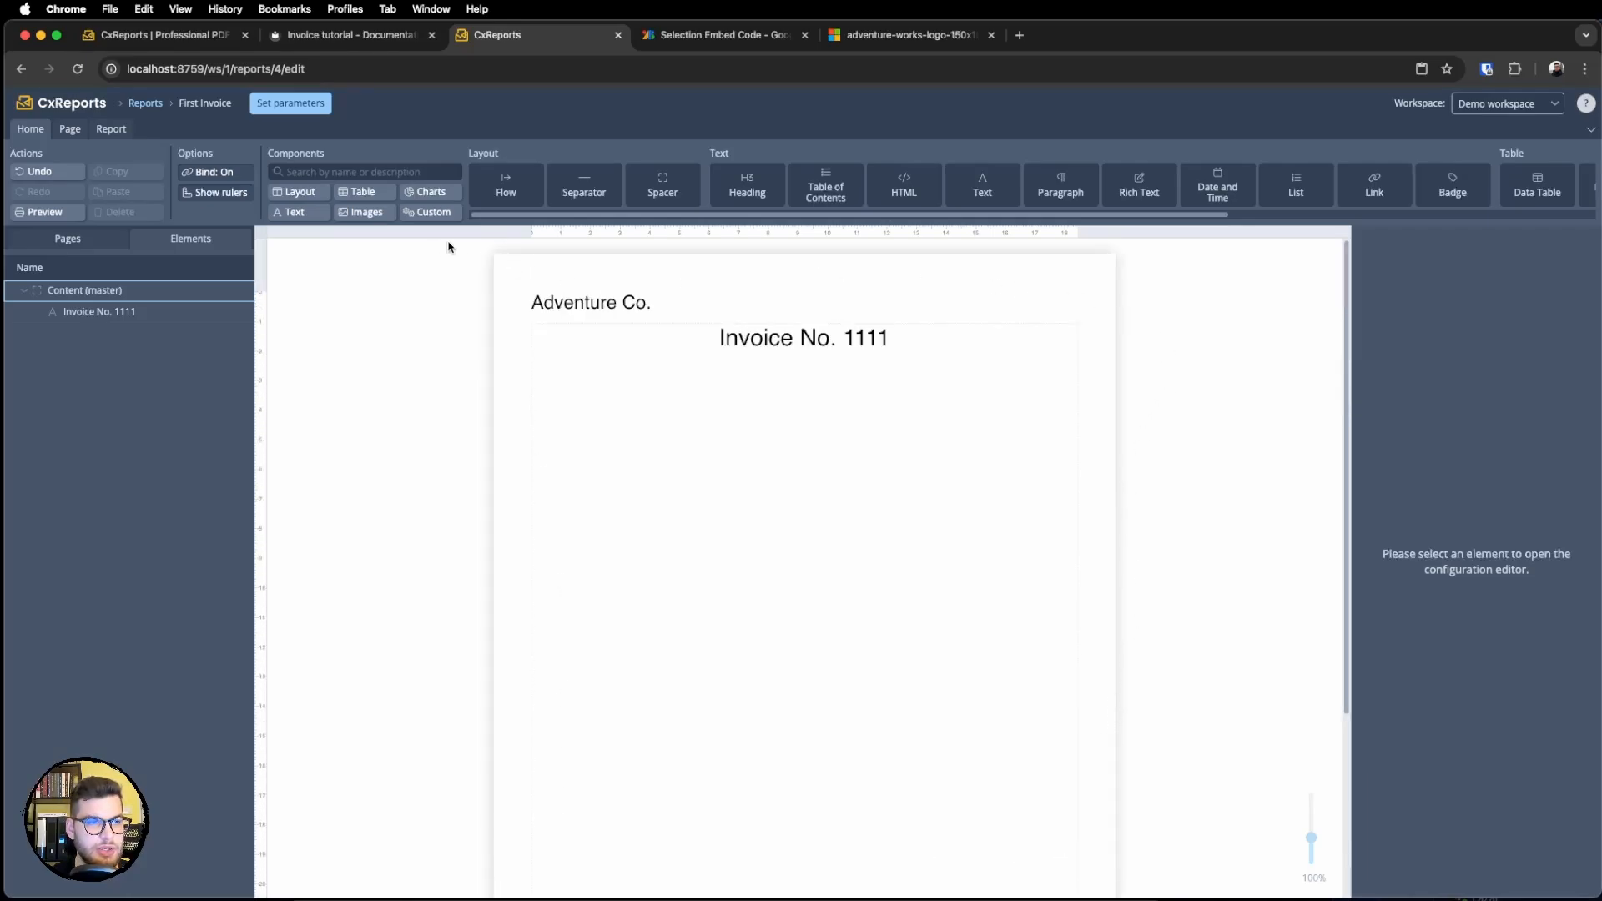
left_click(147, 318)
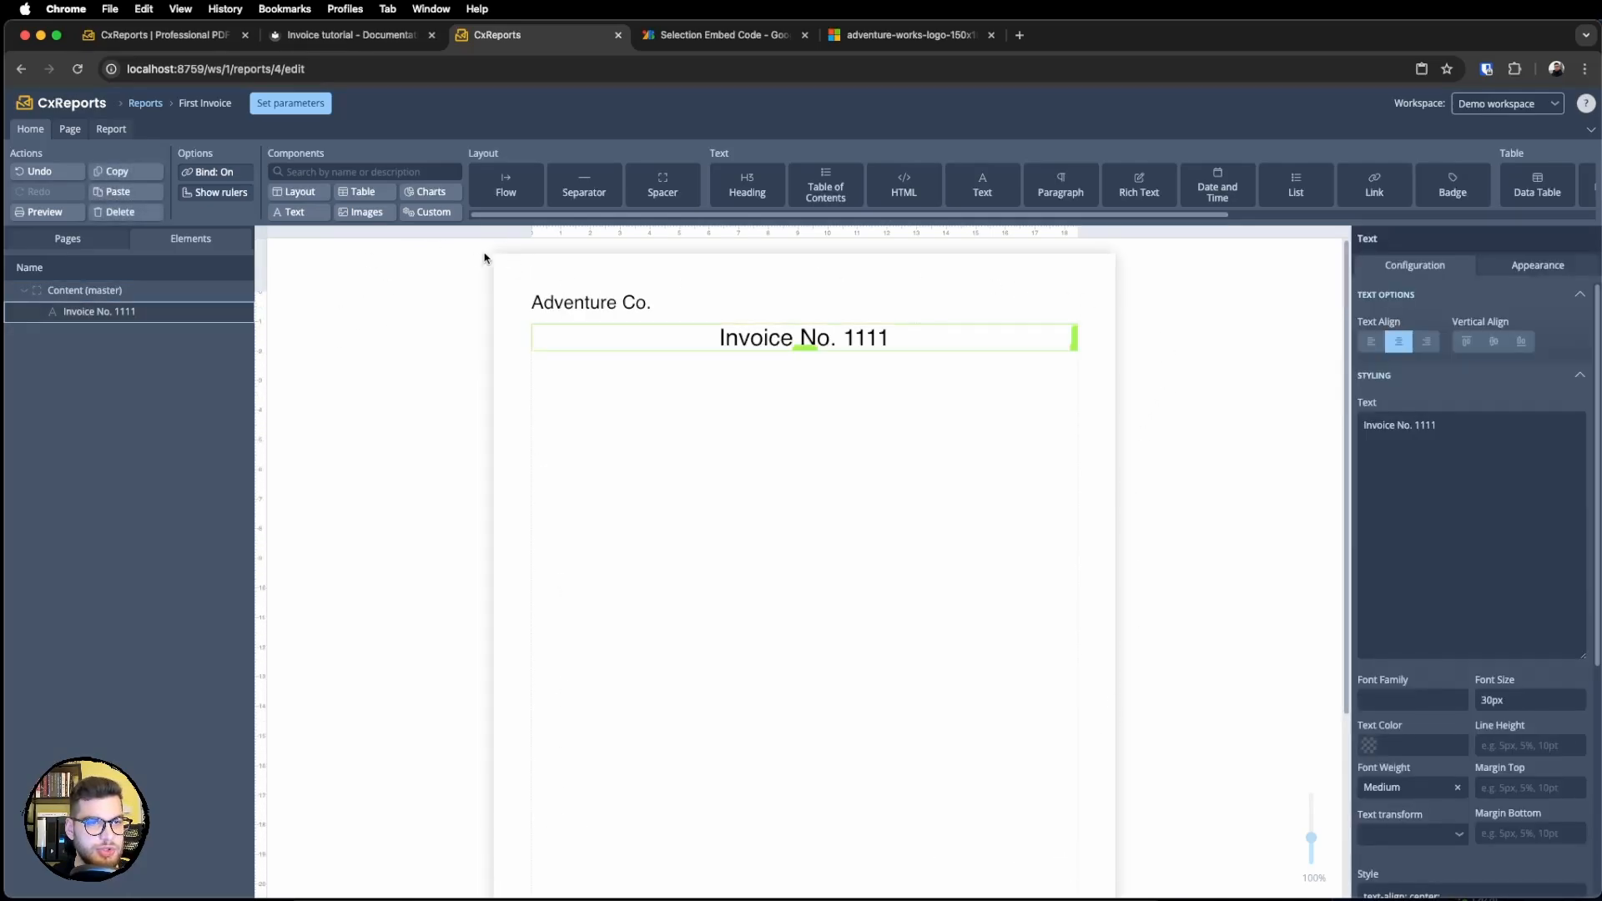
left_click_drag(511, 195, 600, 376)
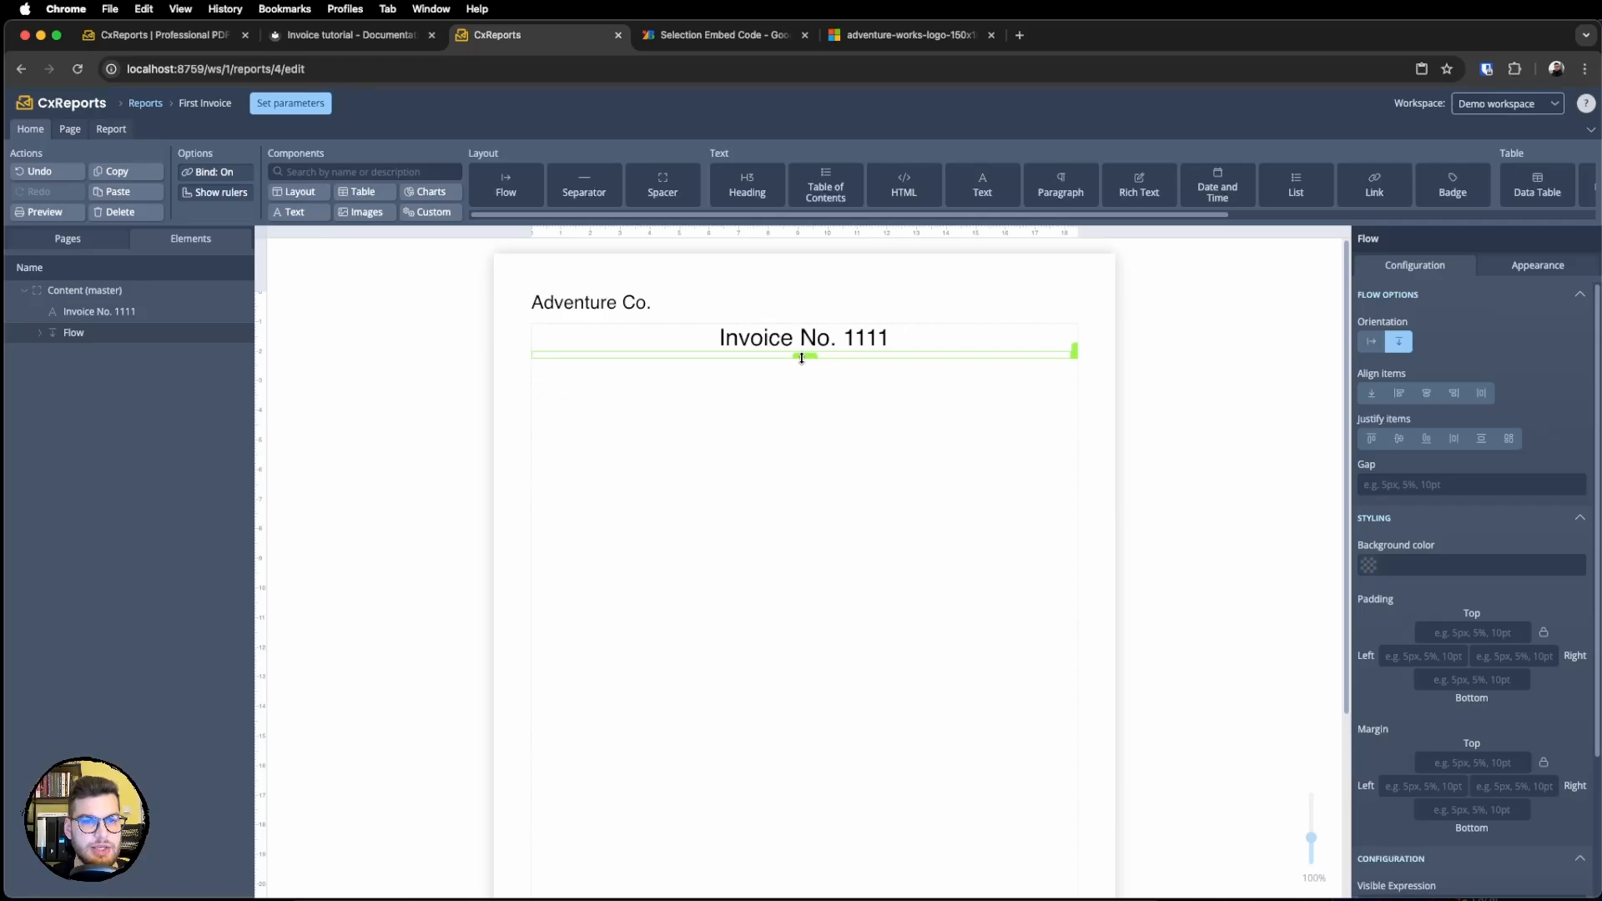
left_click_drag(802, 358, 814, 459)
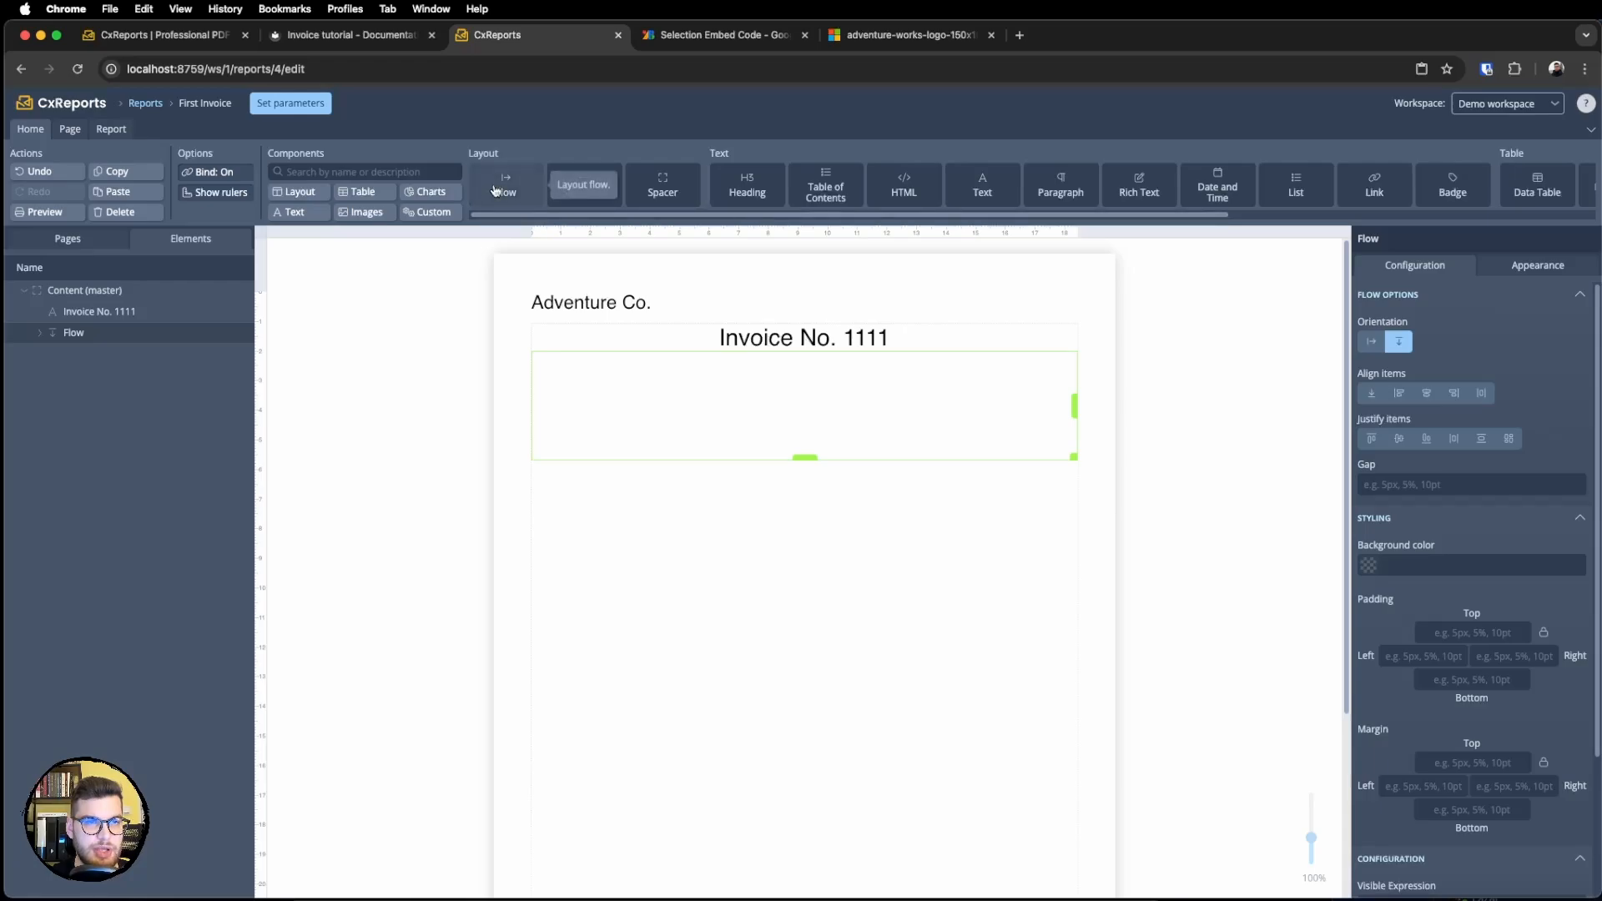
Split the Flow below the invoice title into 2 columns.
right_click(751, 381)
mouse_move(776, 494)
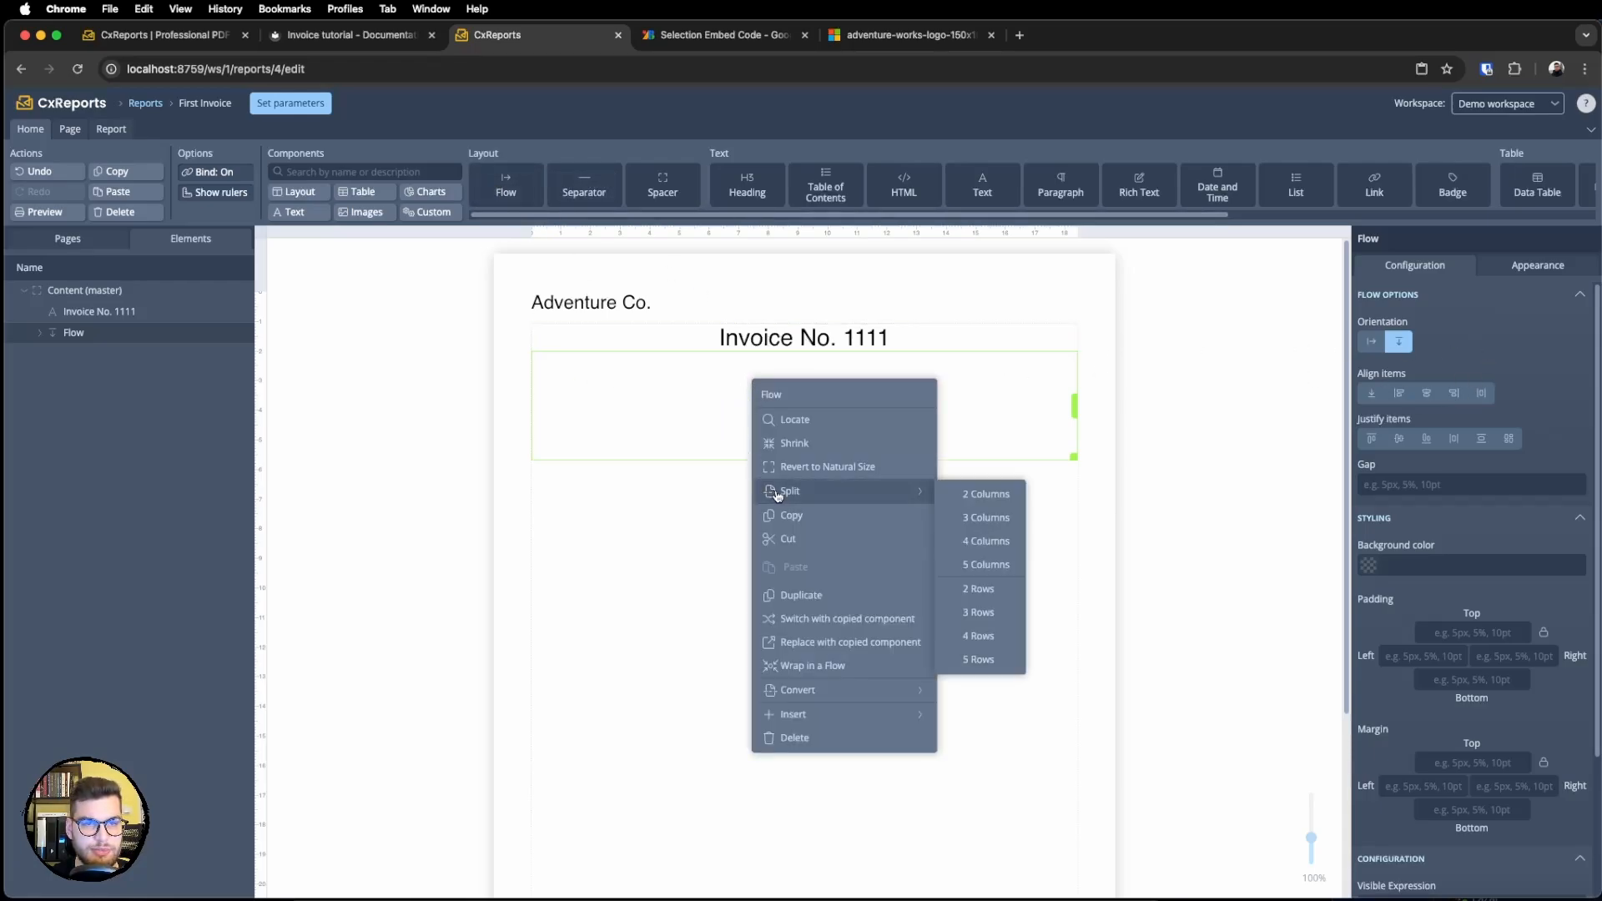
left_click(994, 501)
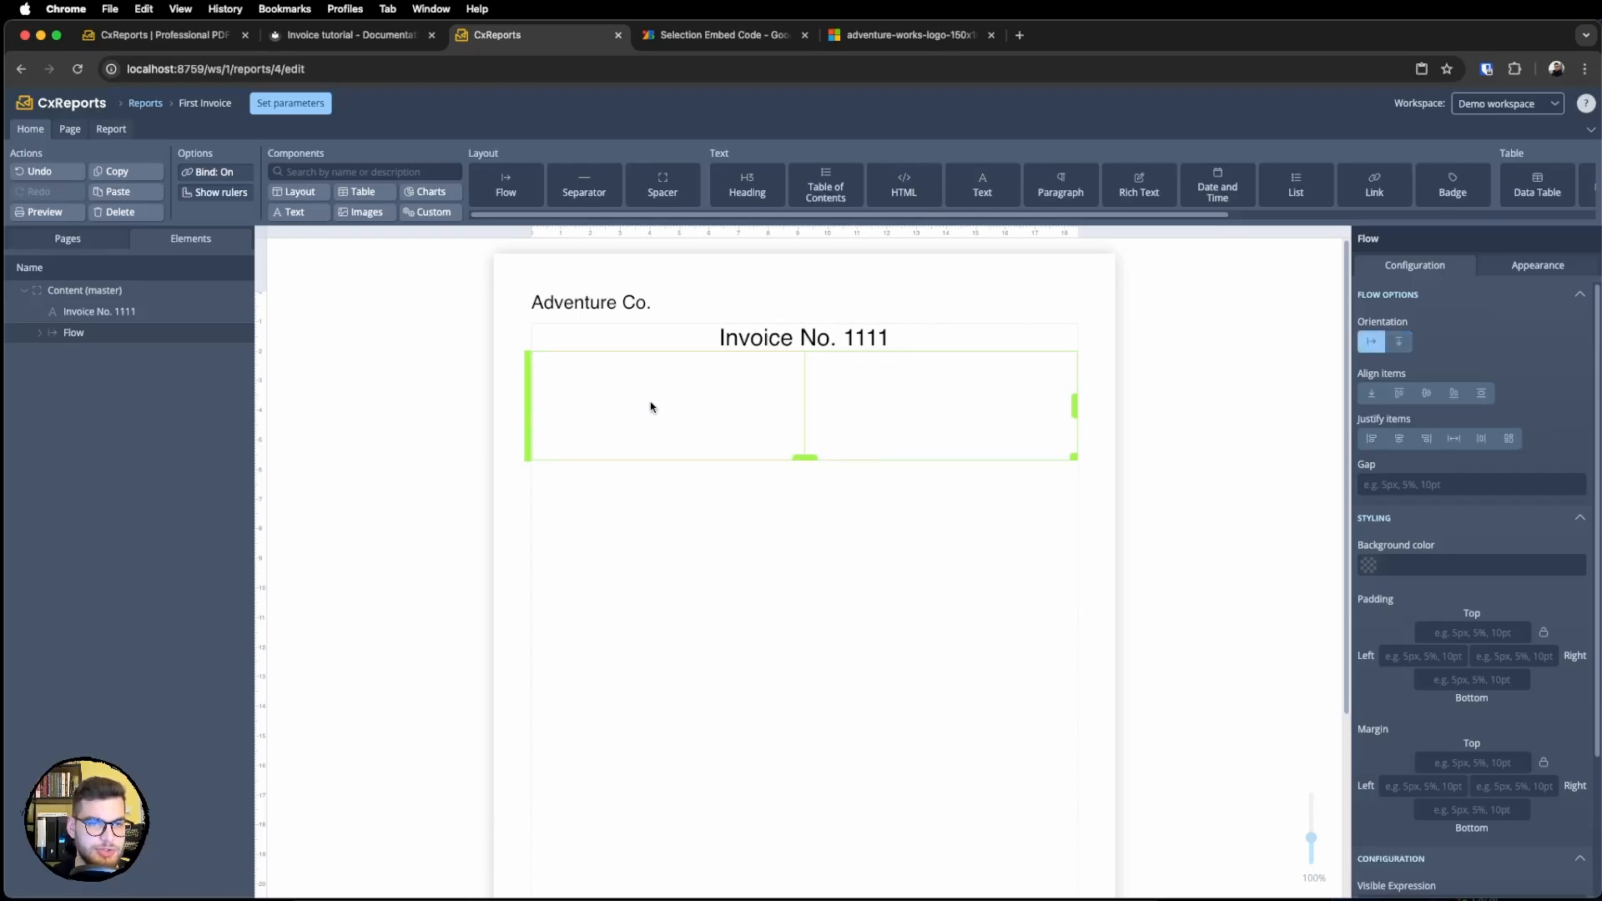
Examine the parent Flow and its two nested column Flows, both on the page and in the element list.
left_click(901, 411)
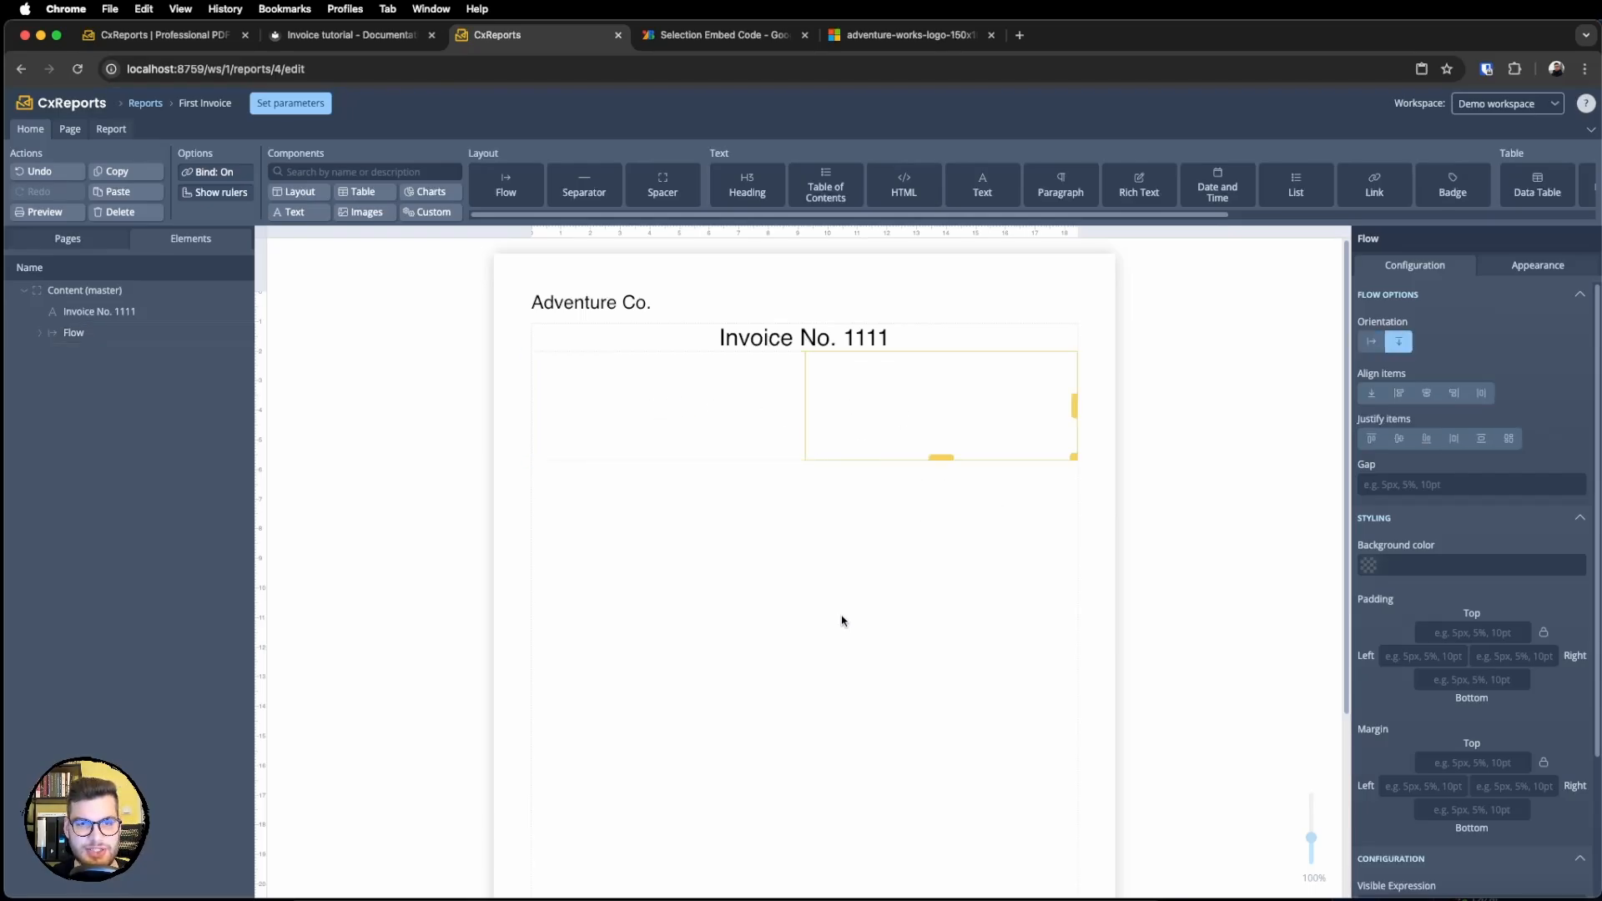
left_click(686, 404)
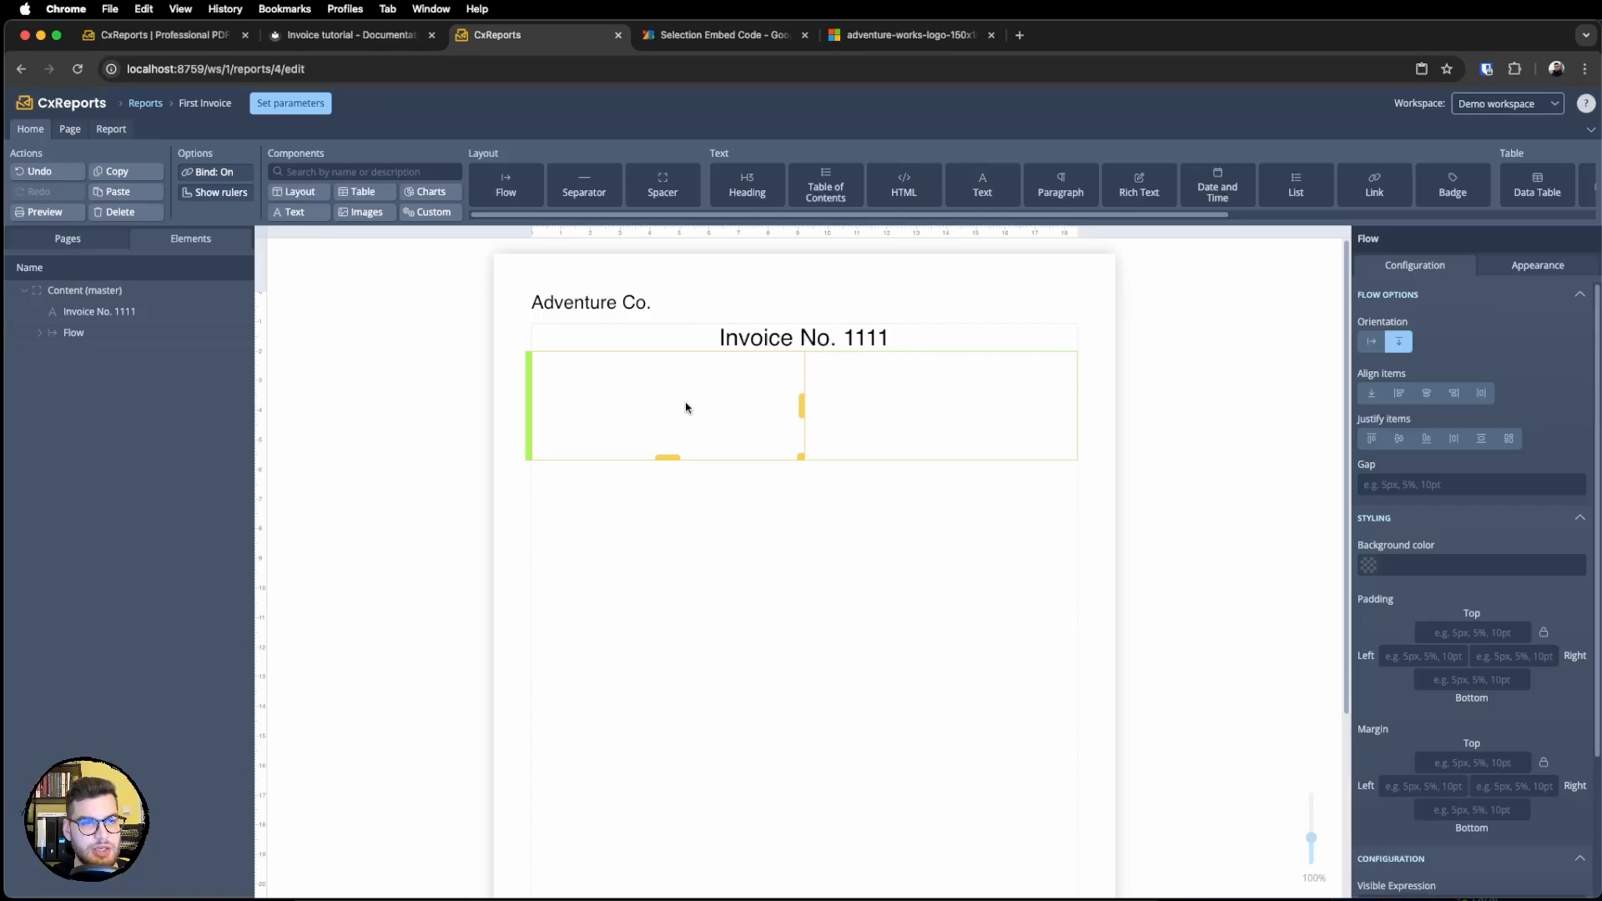
left_click(42, 333)
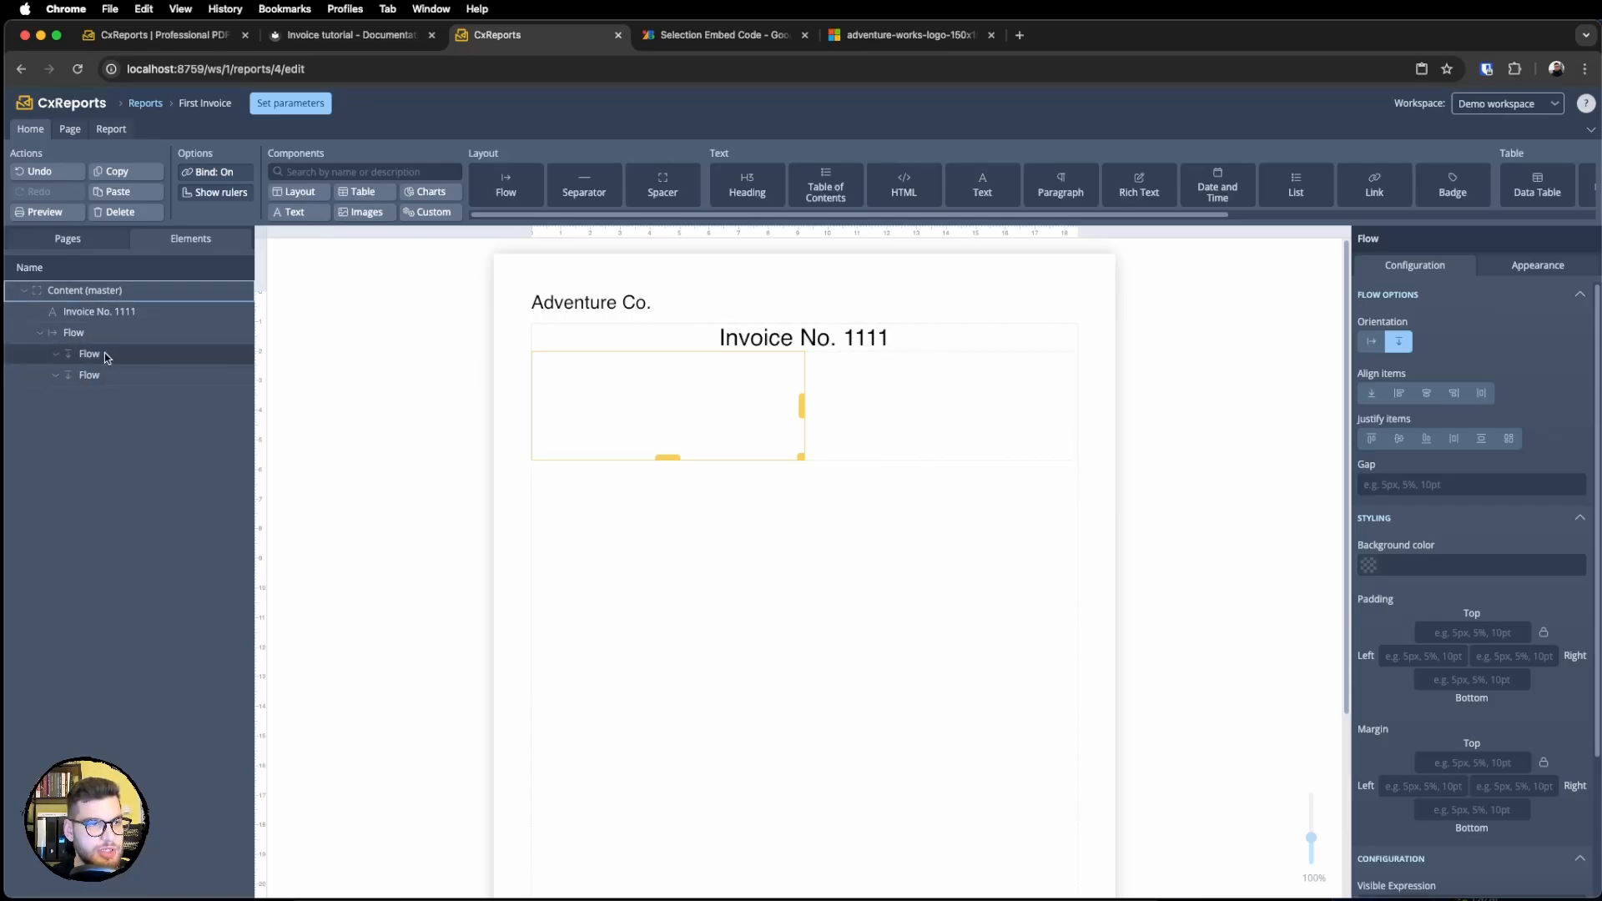
left_click(75, 333)
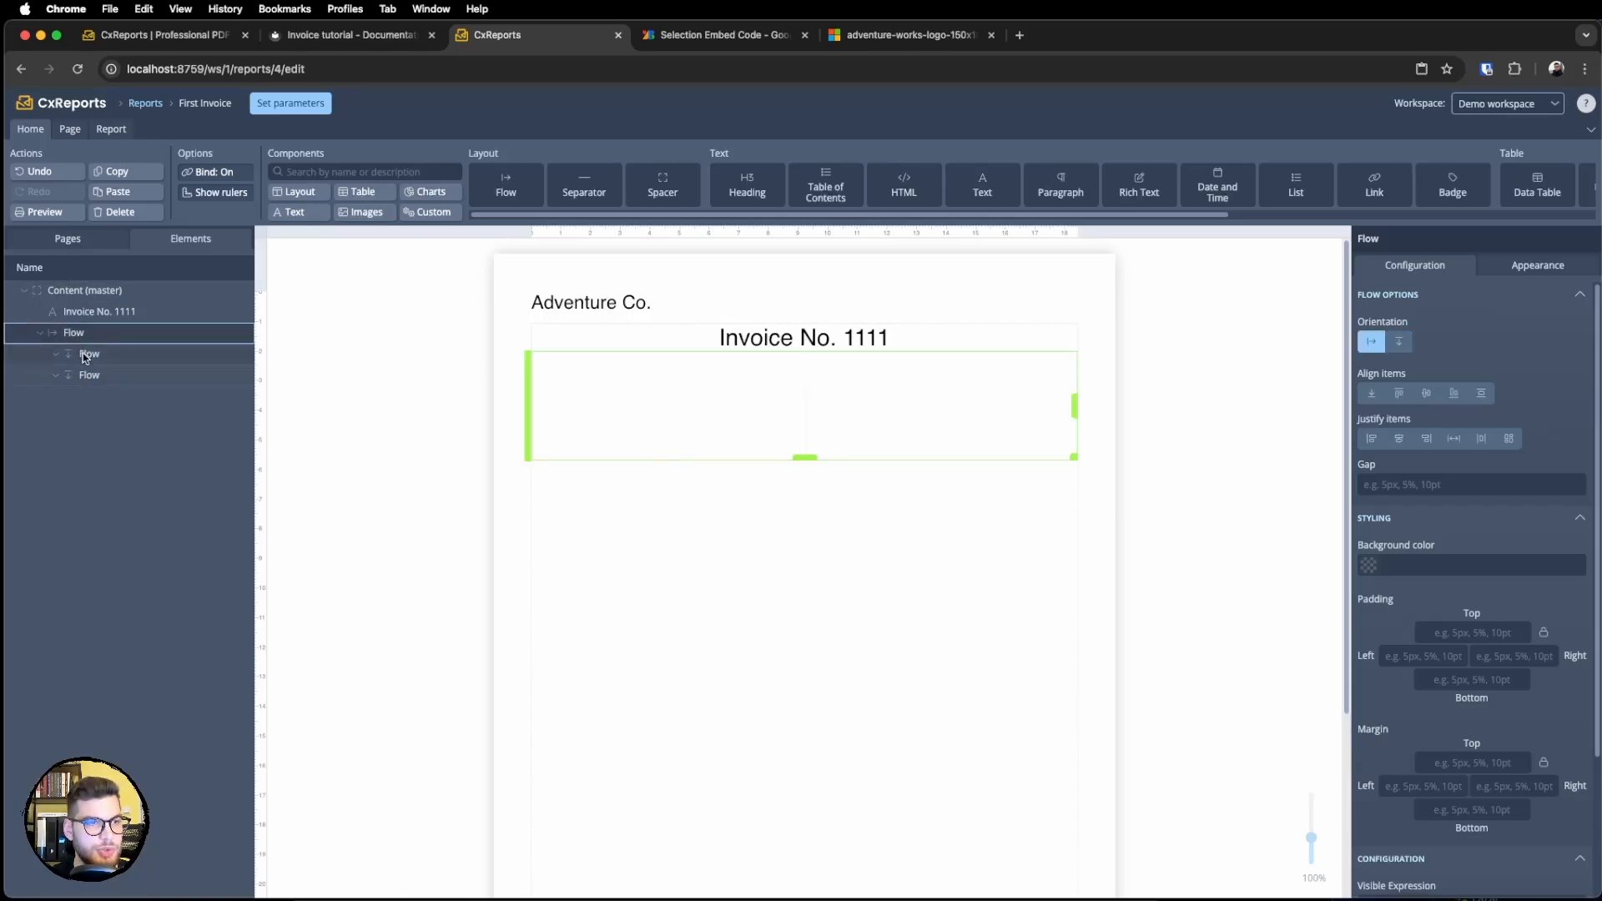
left_click(84, 355)
left_click(87, 377)
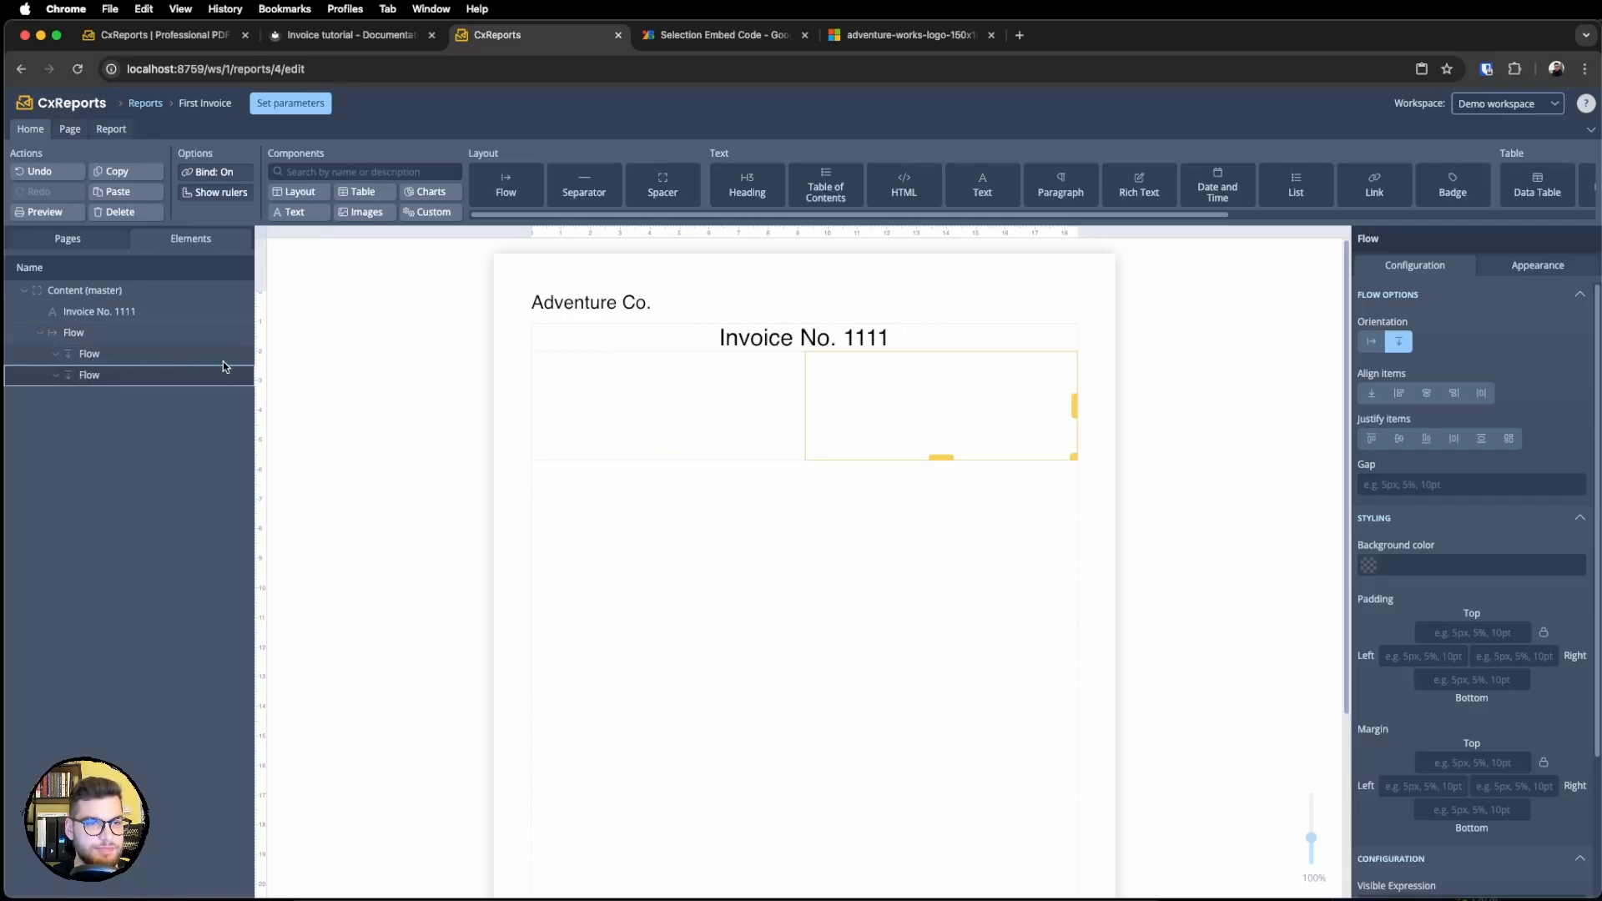
right_click(608, 400)
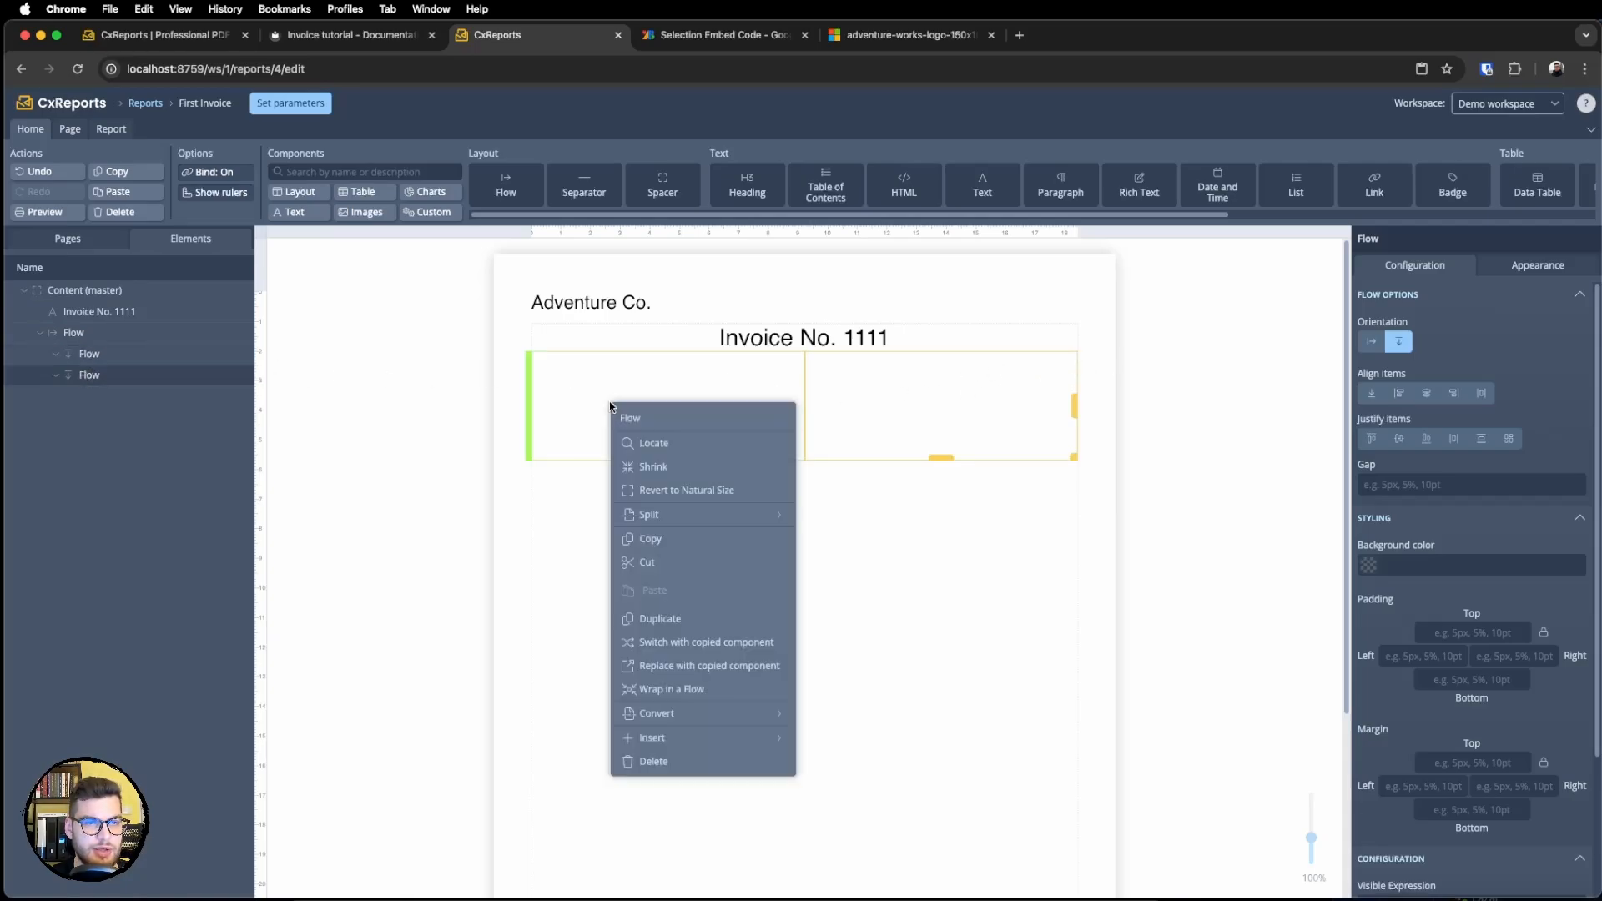
left_click(435, 391)
left_click(534, 397)
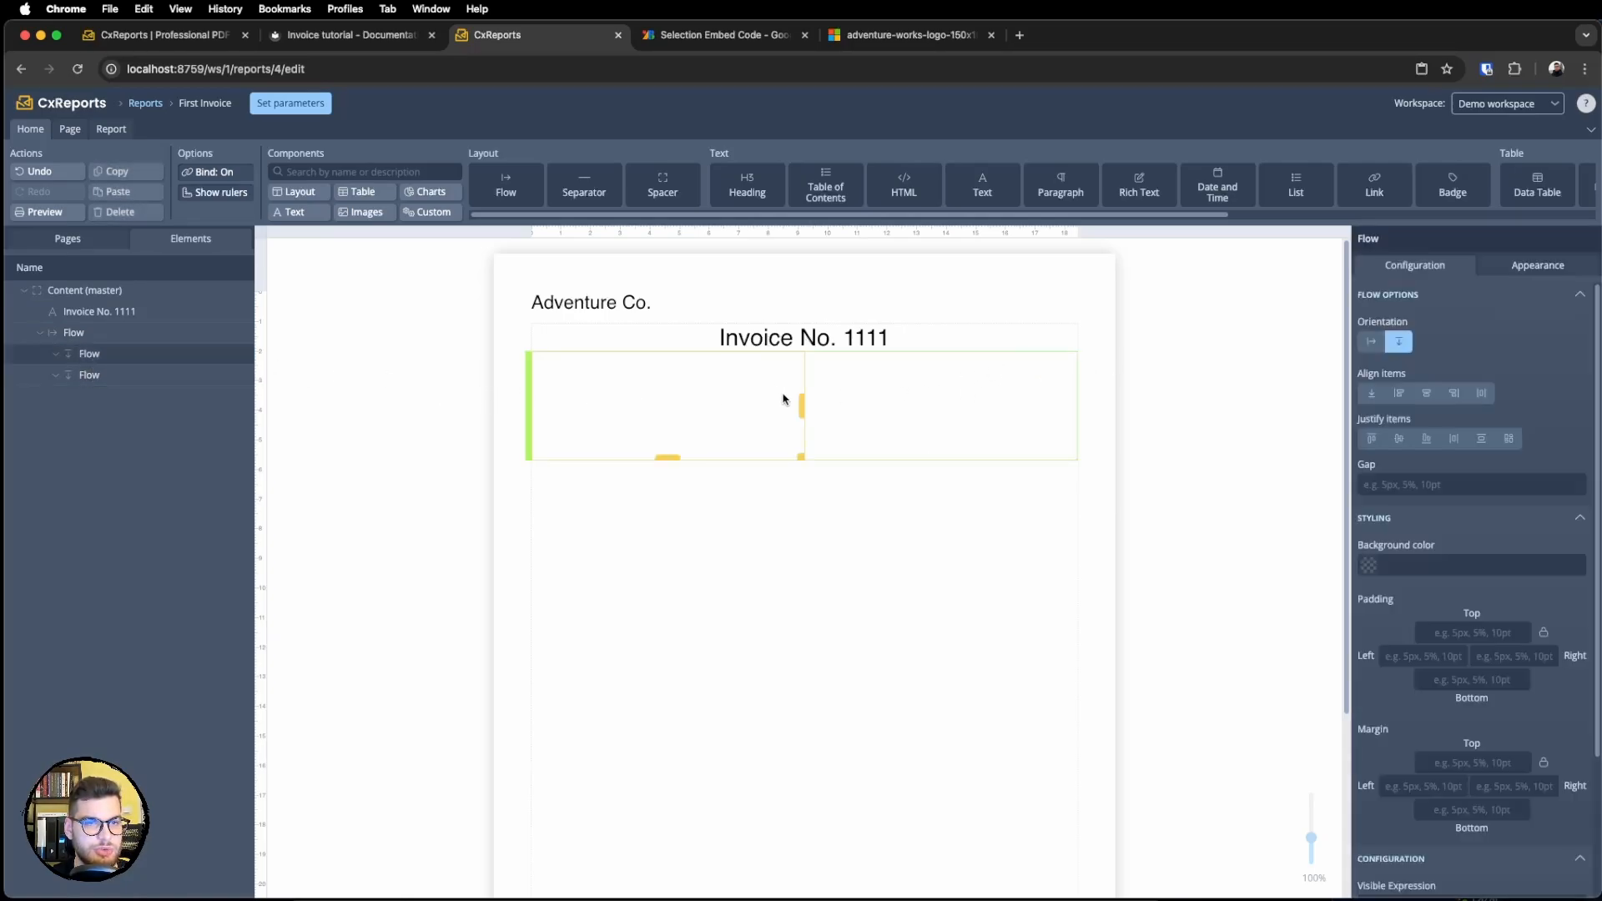
left_click(816, 425)
left_click(814, 516)
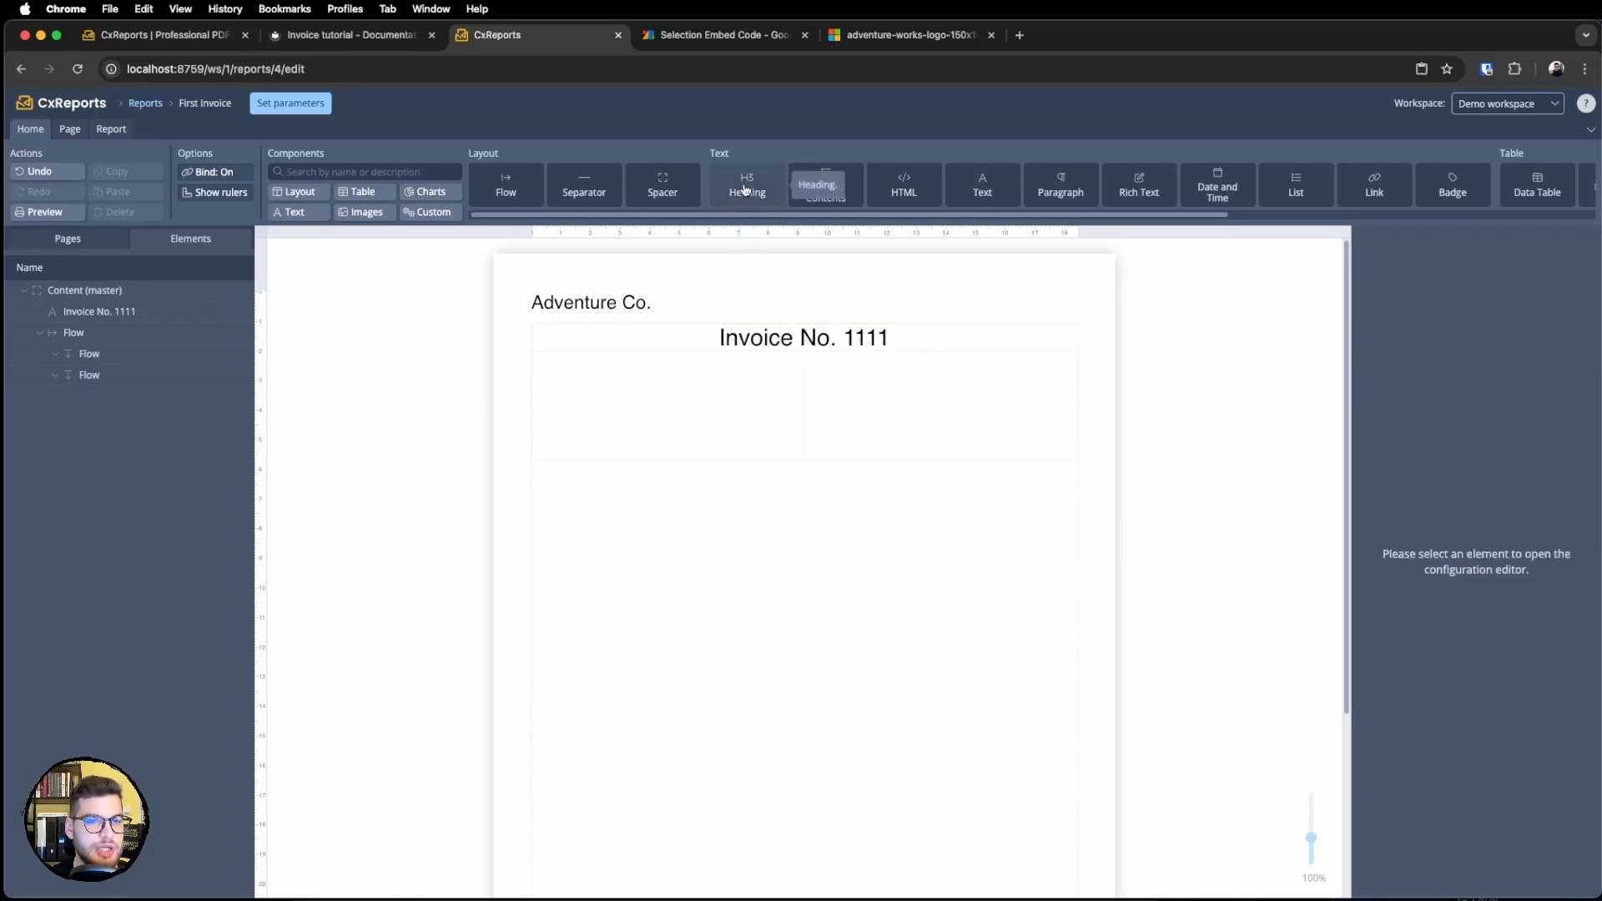
Add a Heading to the left column of the split Flow and set its level to H4.
left_click_drag(747, 188, 685, 370)
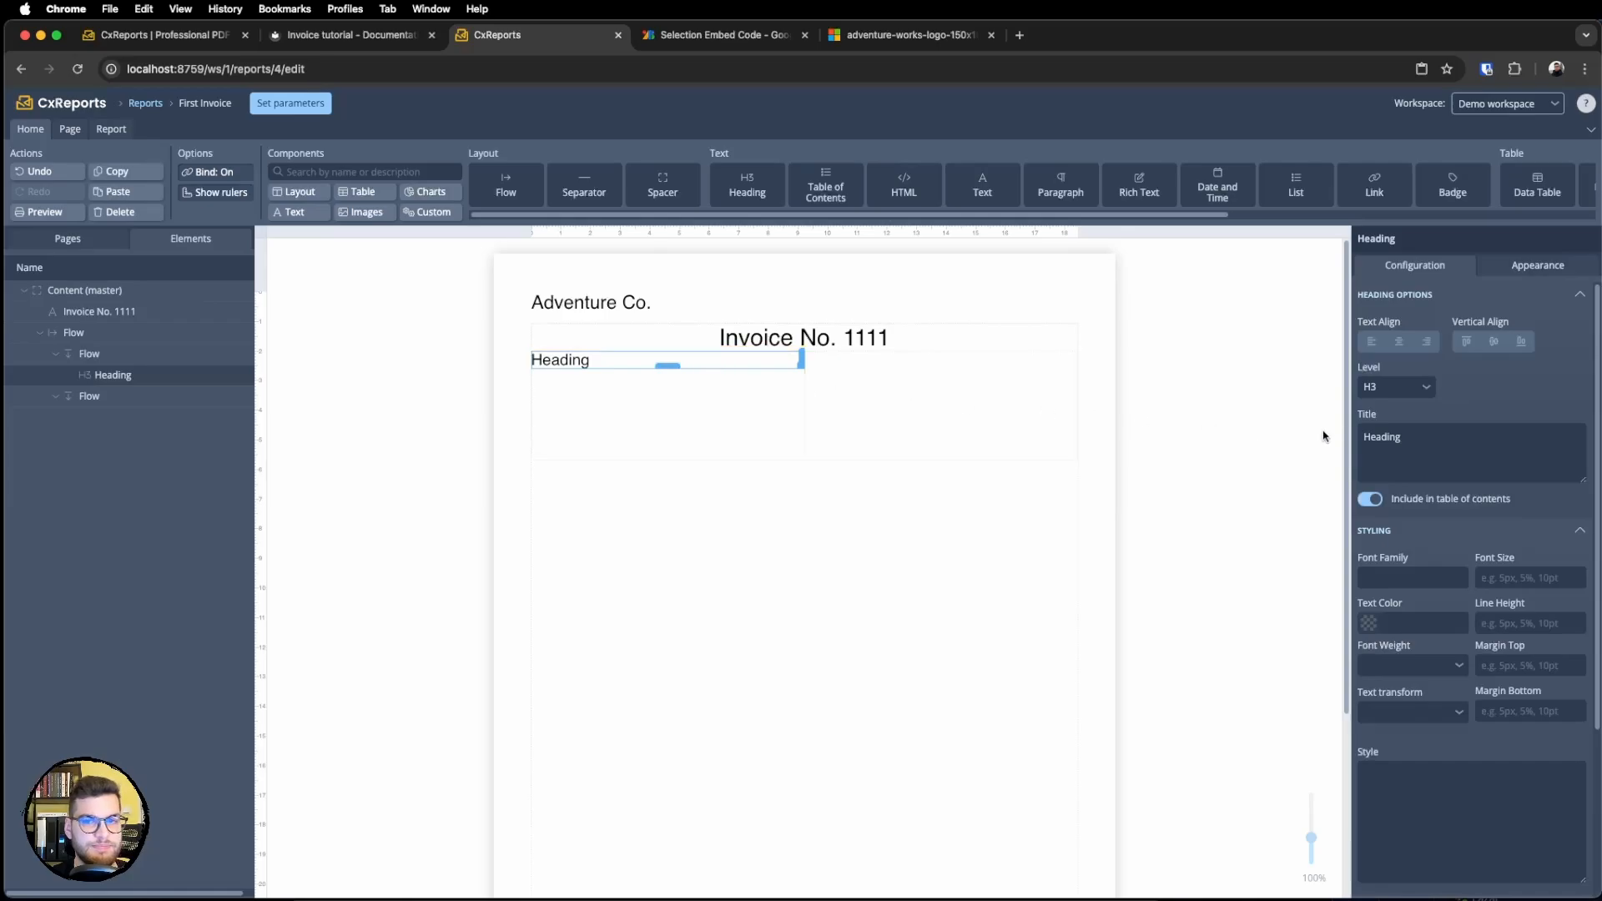
left_click(1421, 398)
left_click(1390, 464)
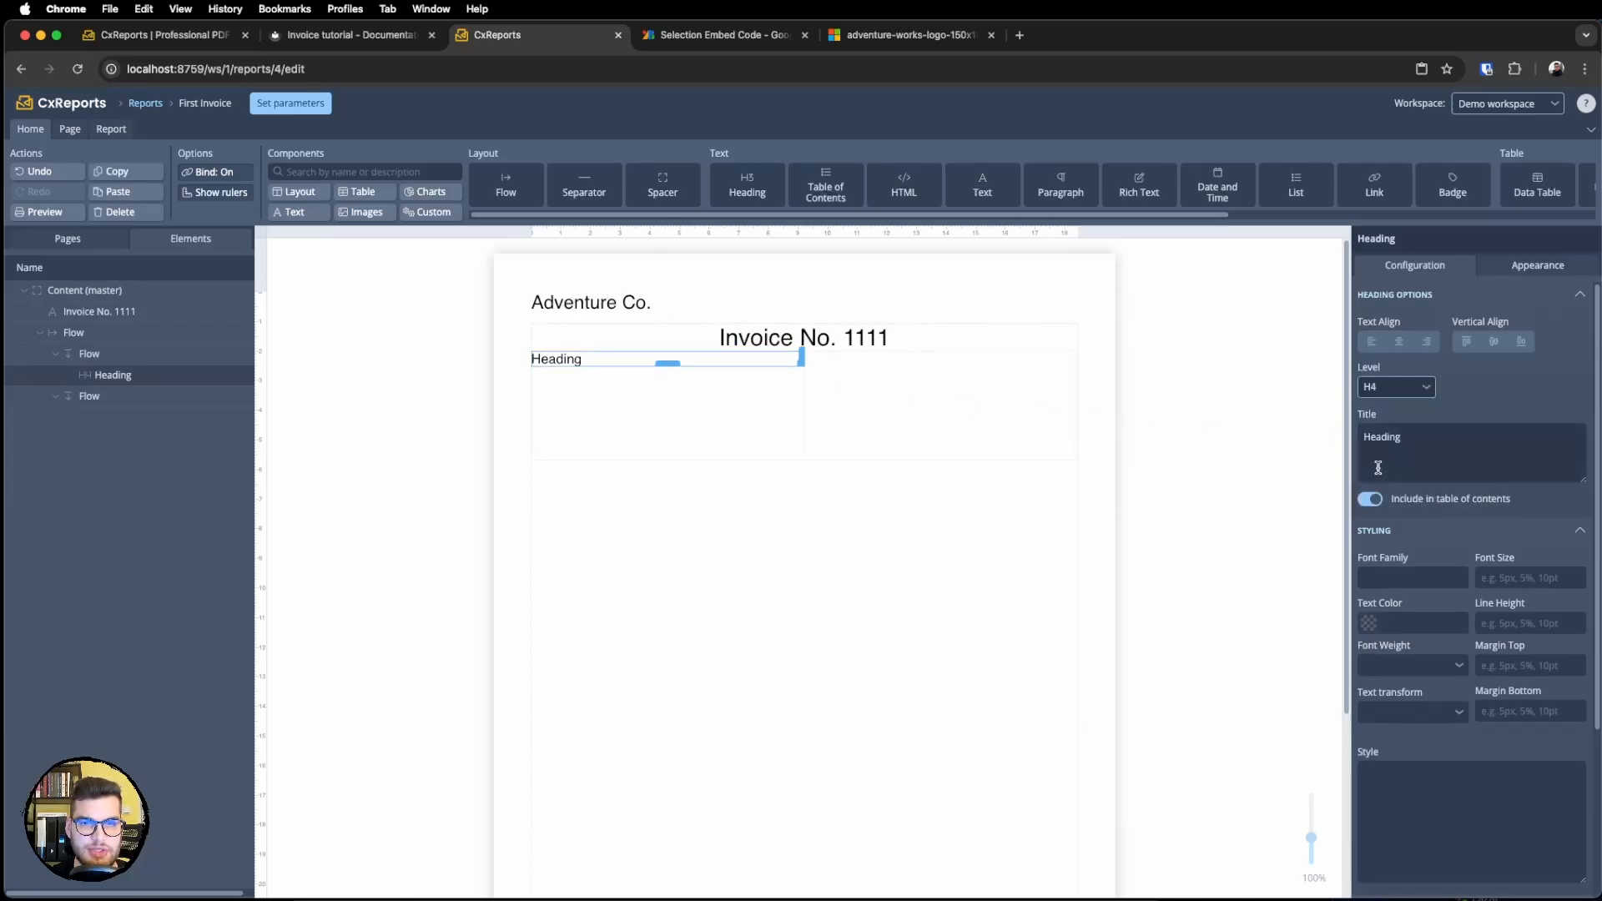
Set the title of the left column's H4 heading to "Bill to".
left_click(1444, 443)
key("super+a")
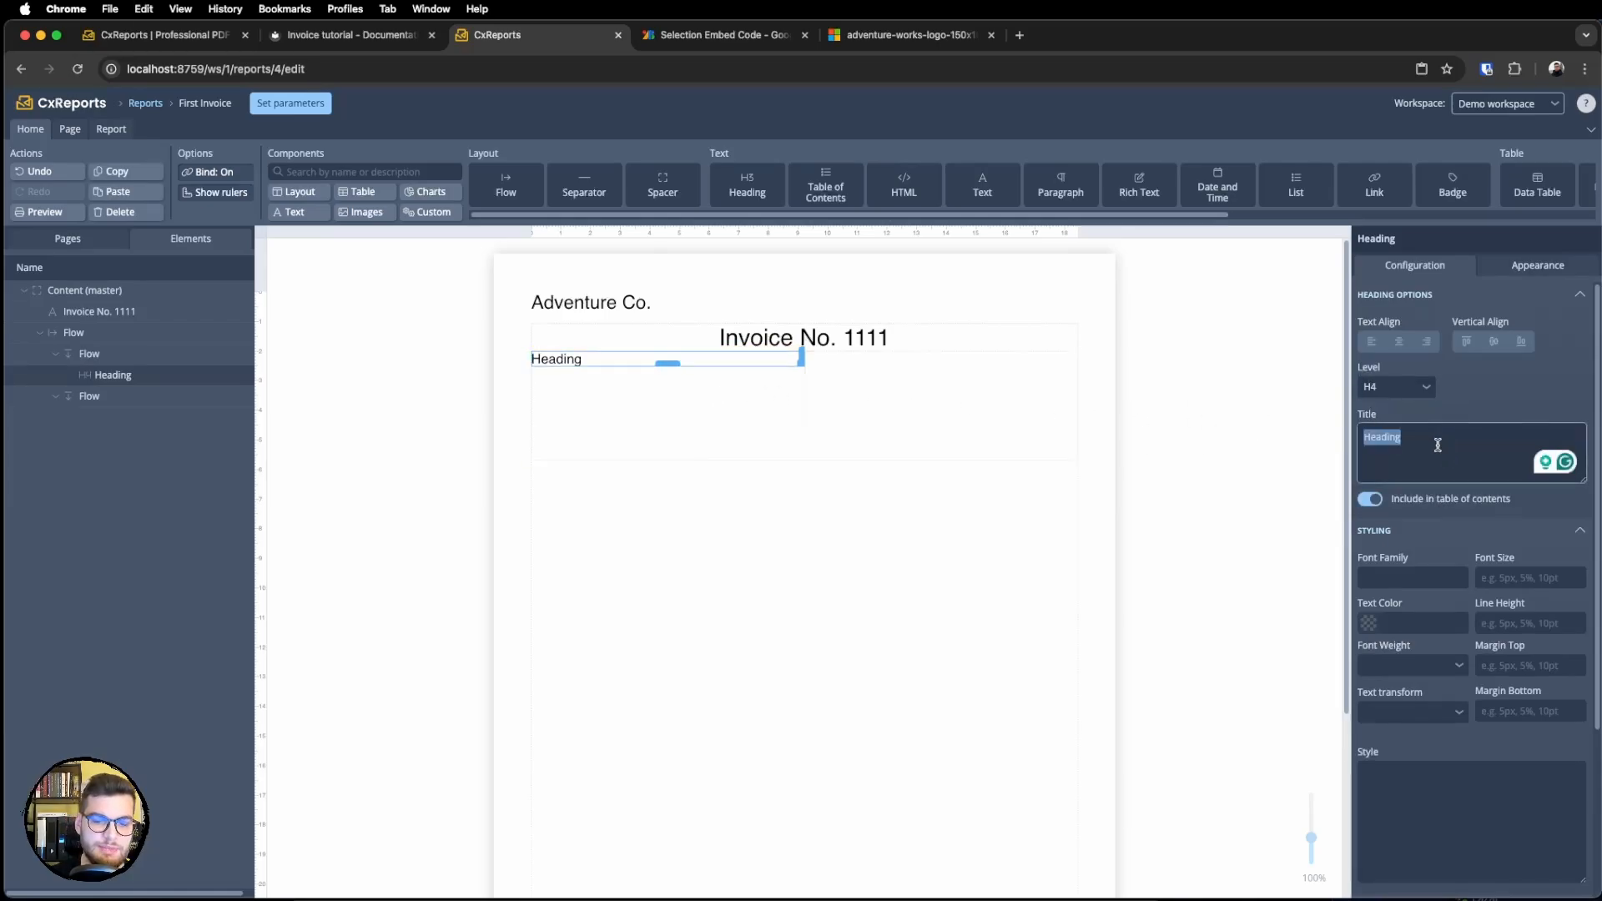
type("Bill")
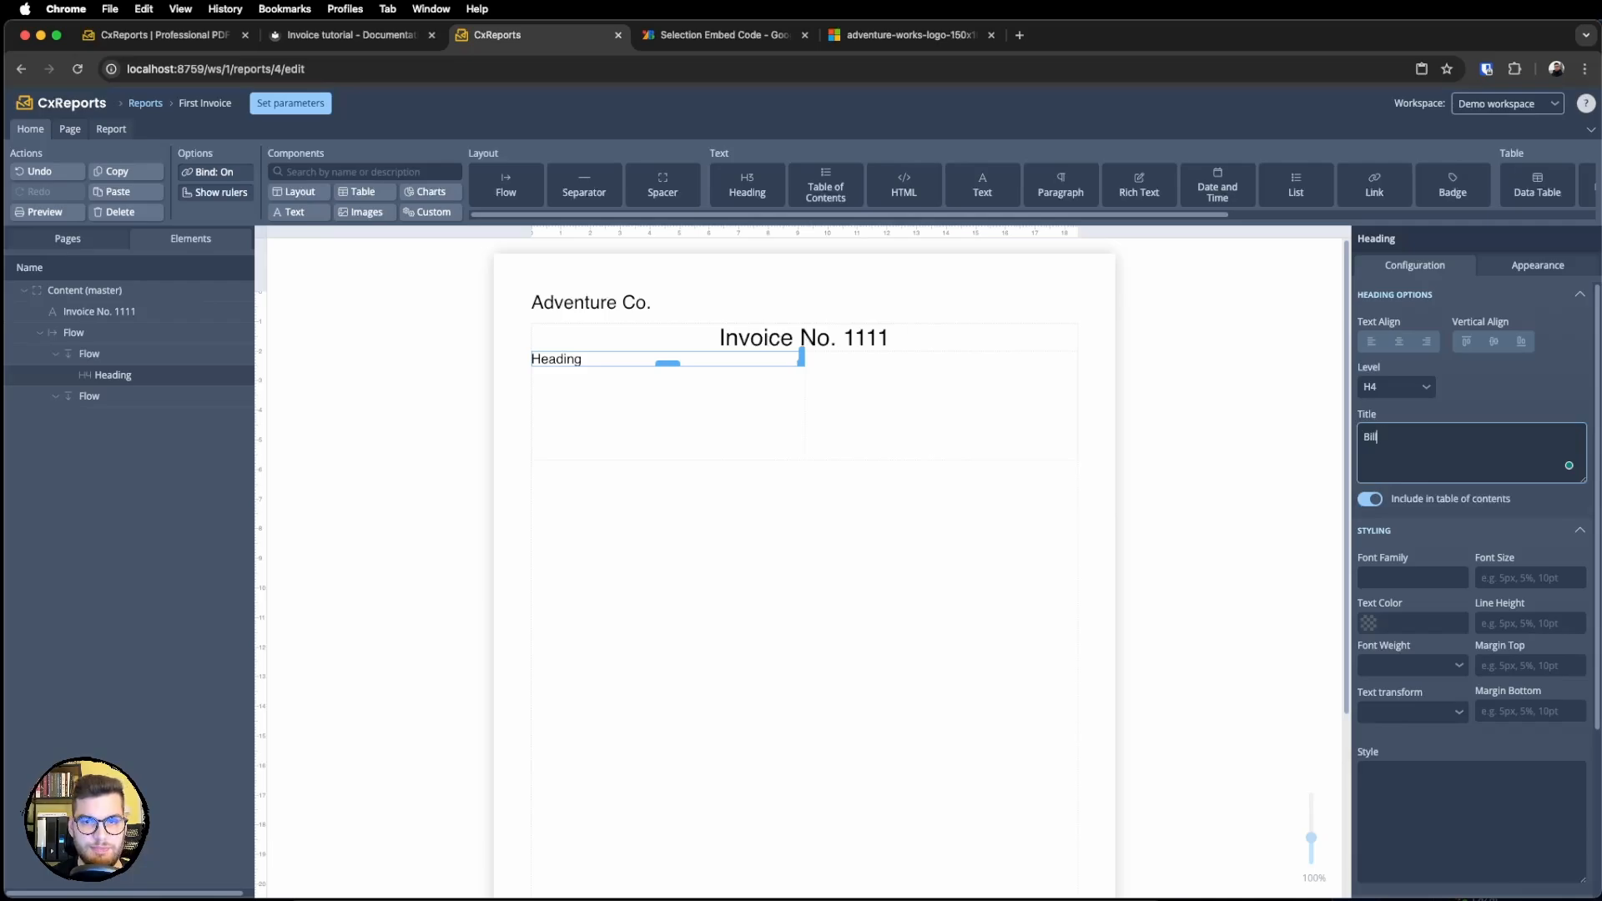
type(" to")
left_click(1044, 609)
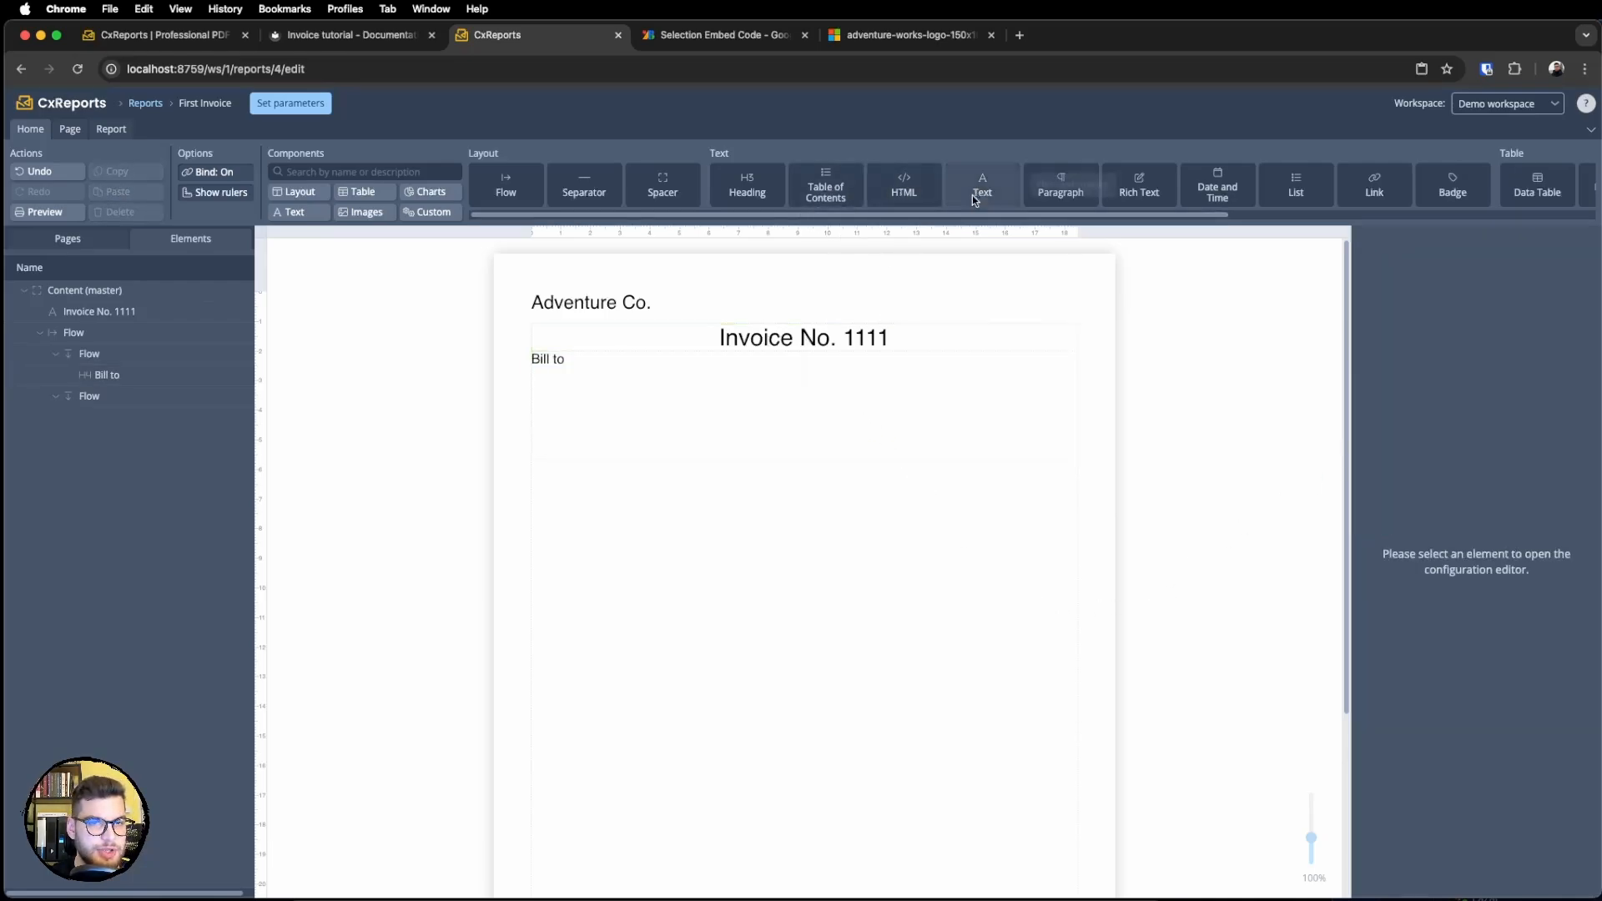
Add a Text element below the "Bill to" heading and enter the customer's full name.
left_click_drag(982, 185, 641, 386)
left_click(1479, 460)
key("super+a")
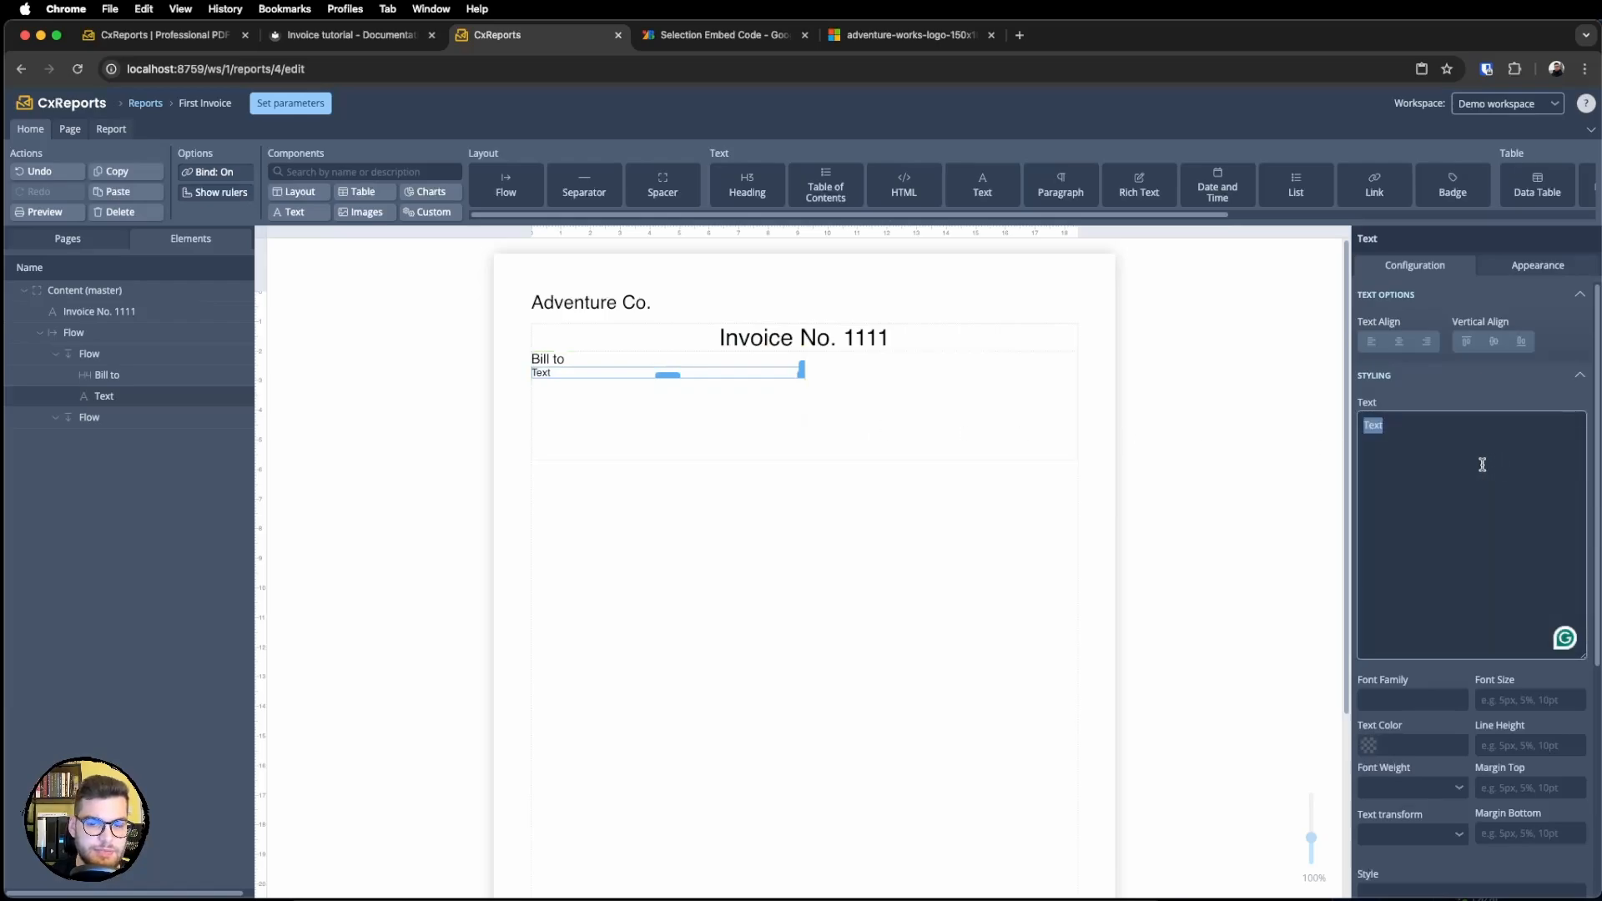
type("John Doe")
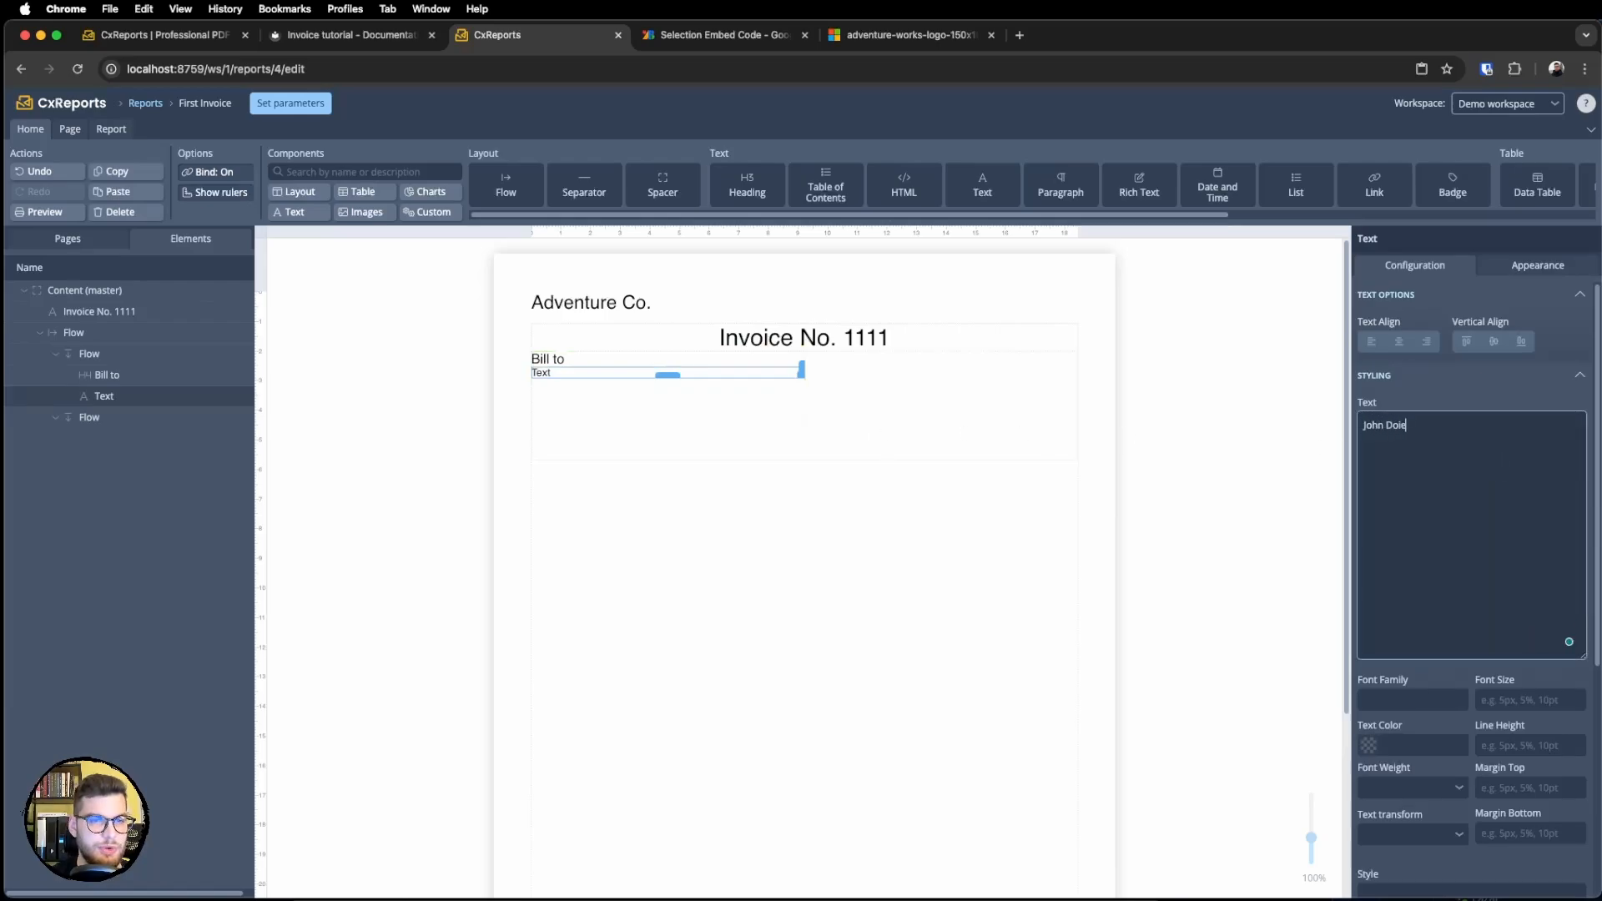
left_click(1019, 598)
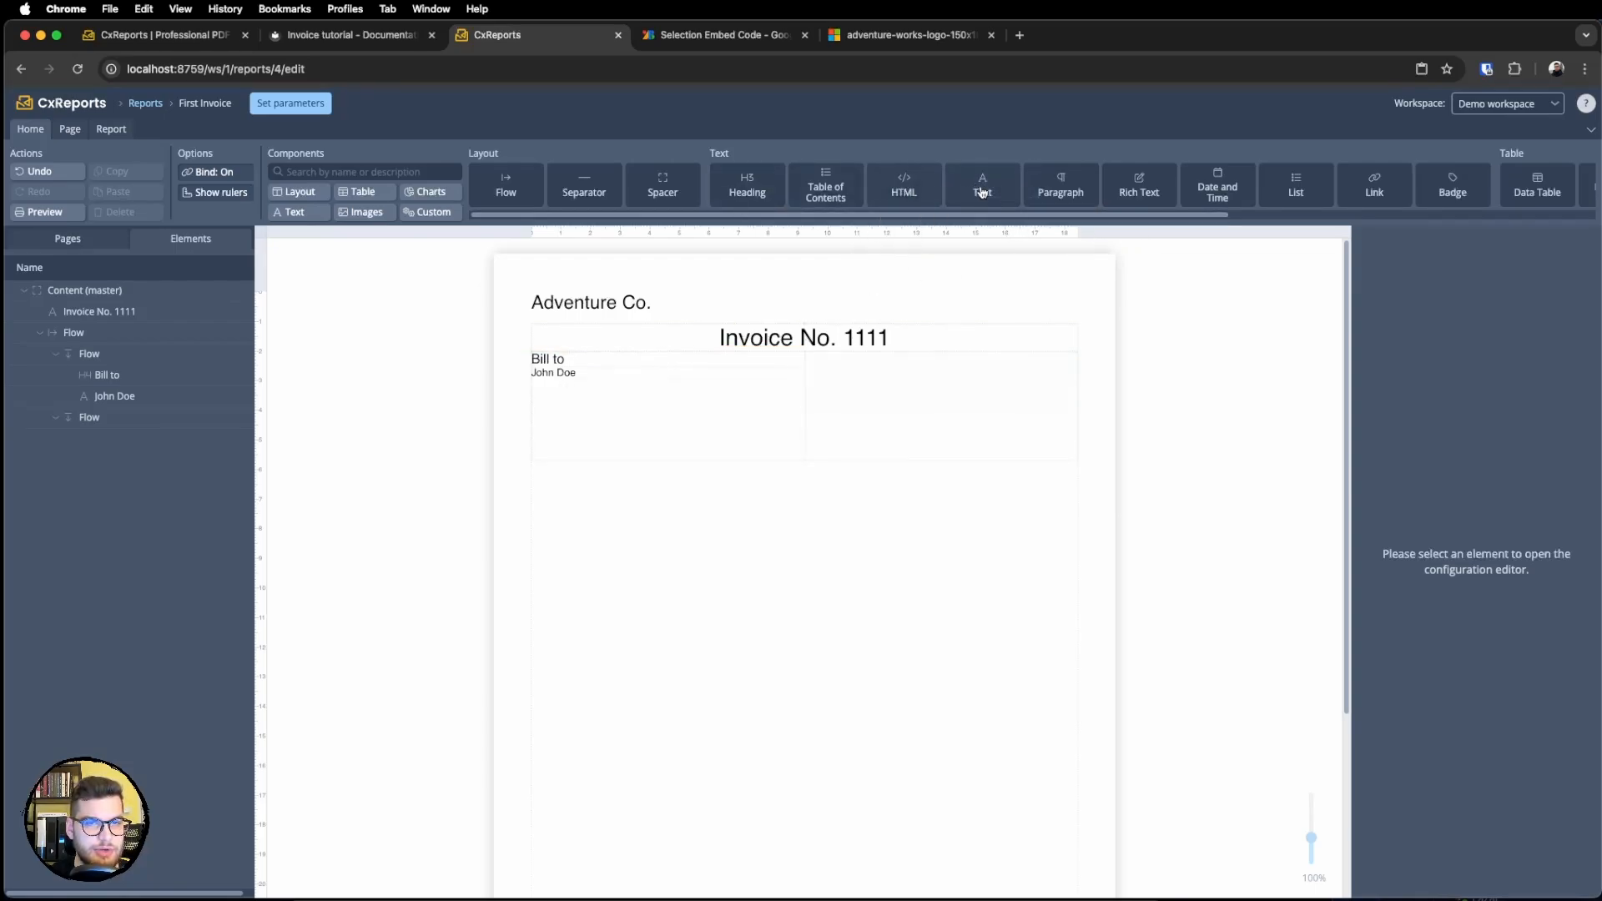
Add a Text element below the customer's name and enter the customer's postal address.
left_click_drag(981, 187, 634, 397)
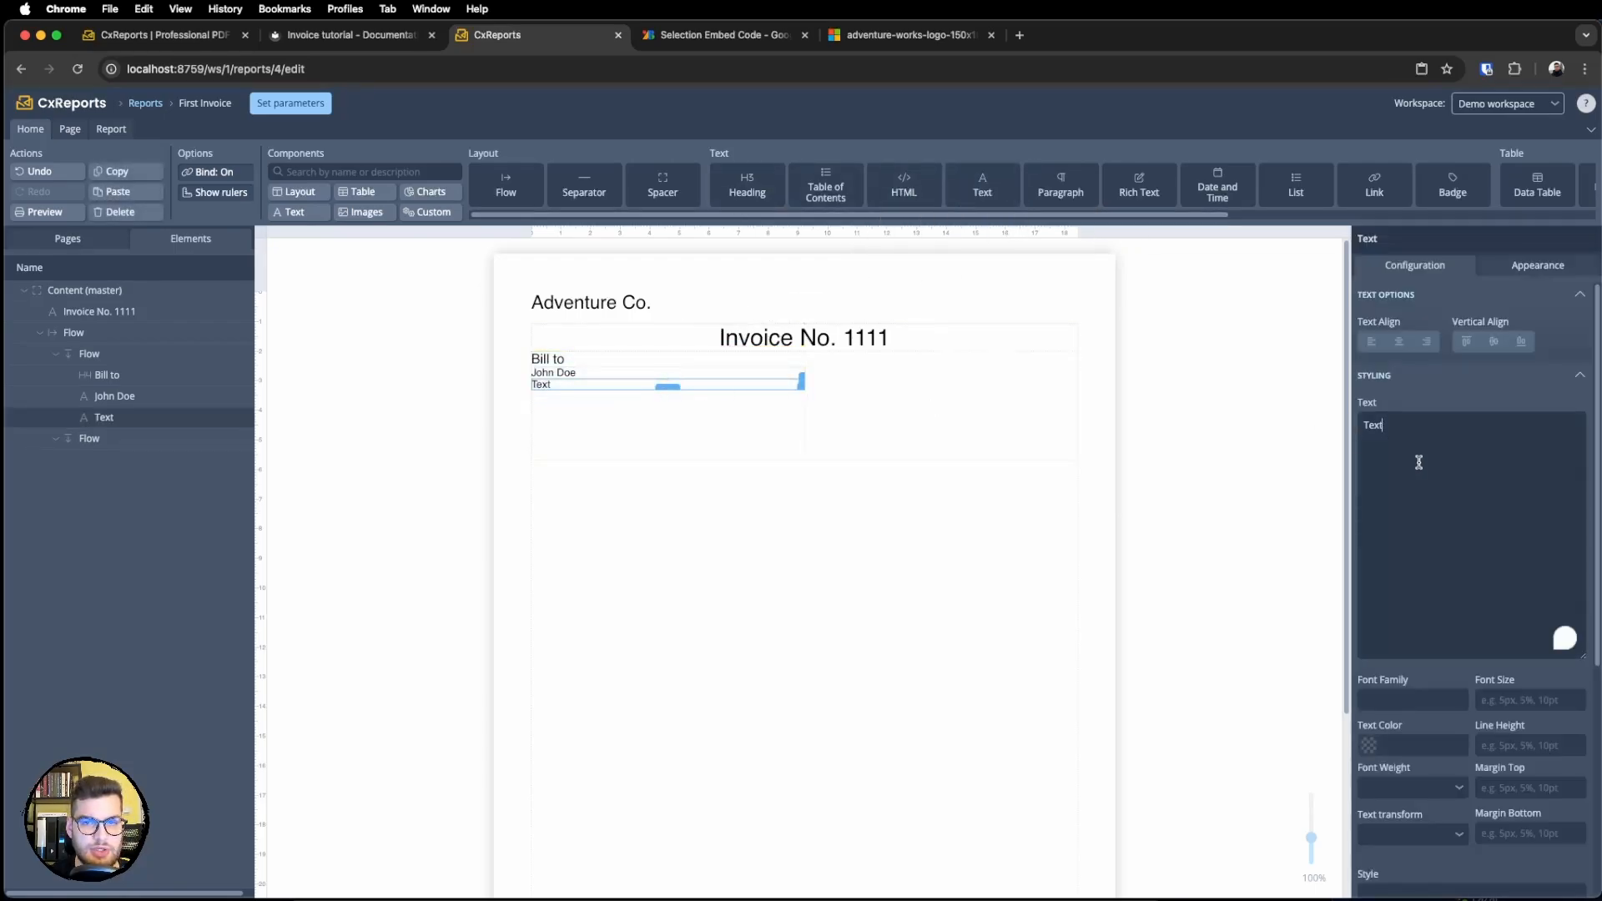
key("BackSpace")
type("Address")
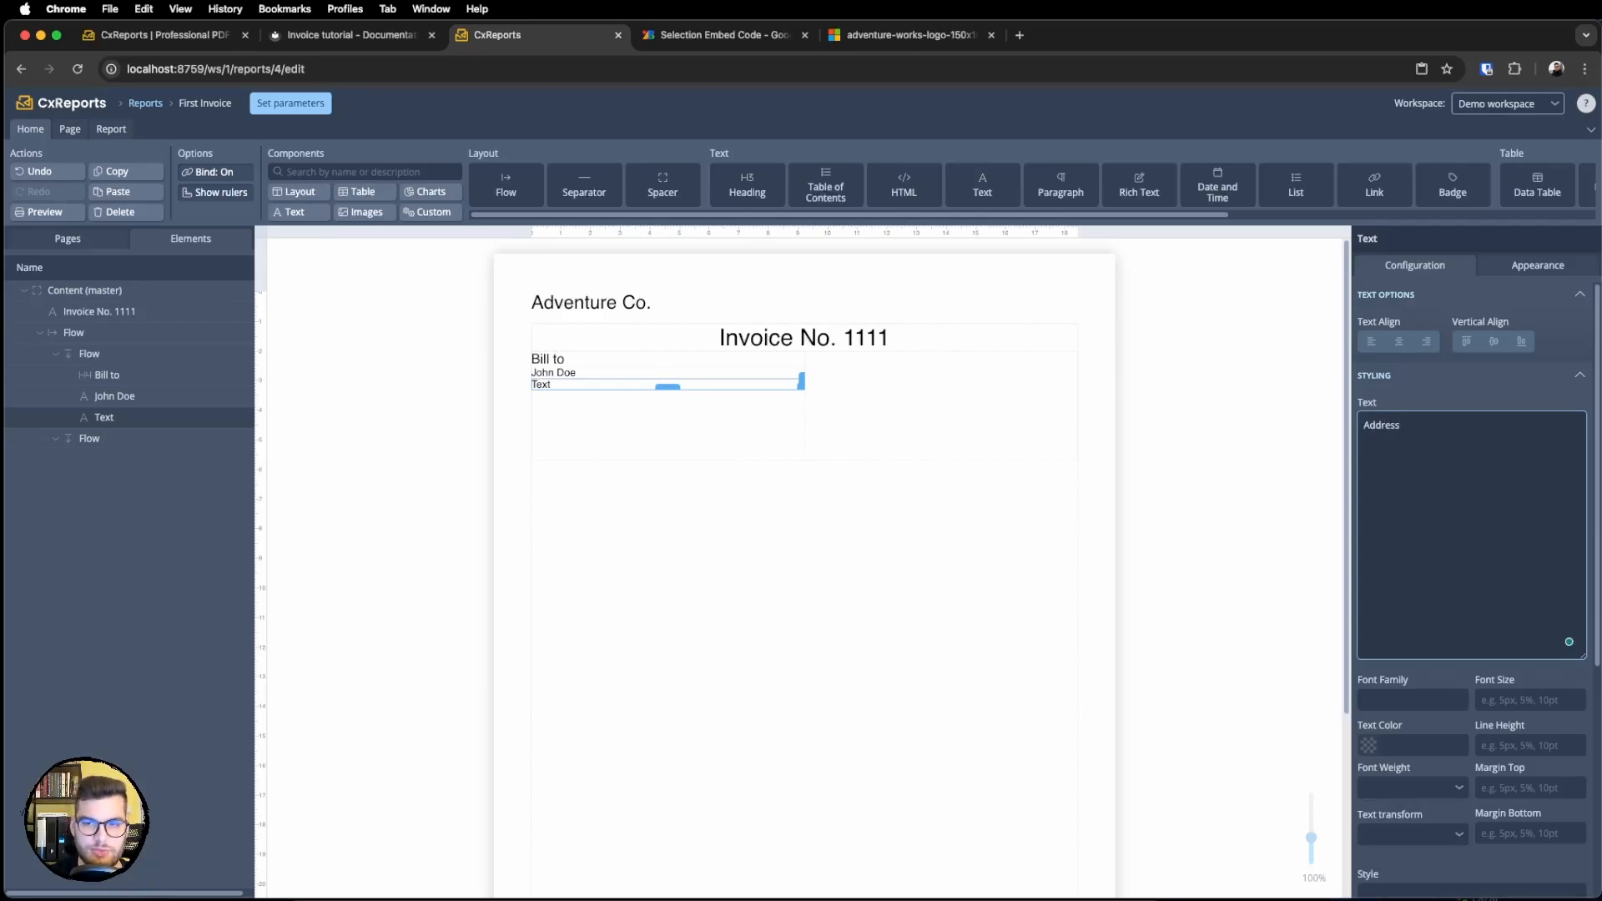
key("super+a")
key("BackSpace")
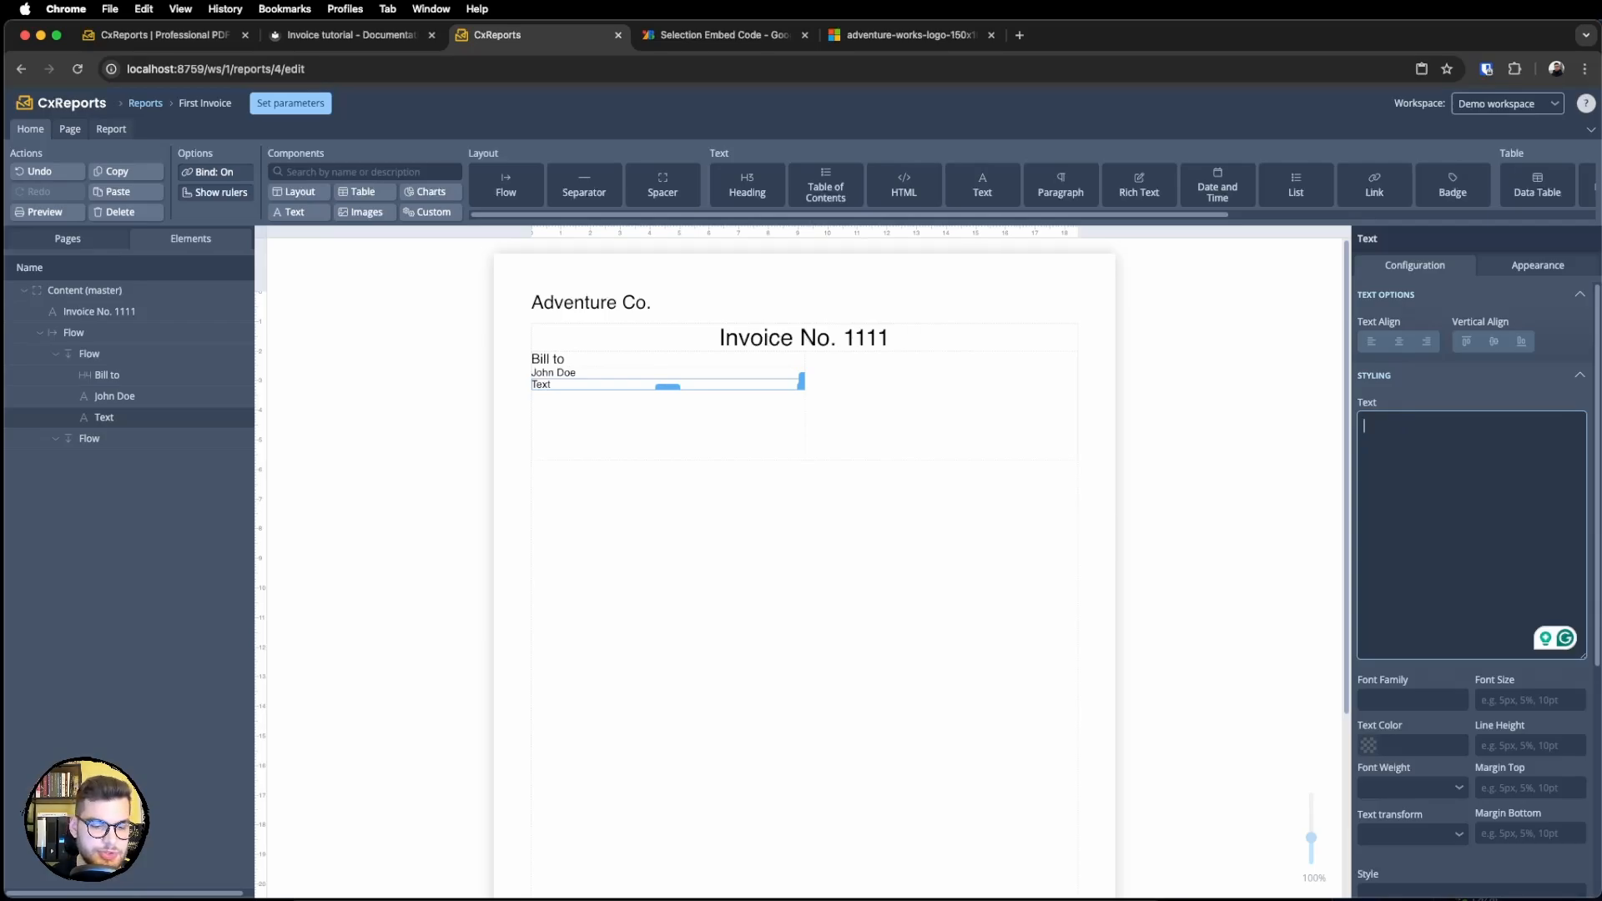
type("41st, 5555, New York")
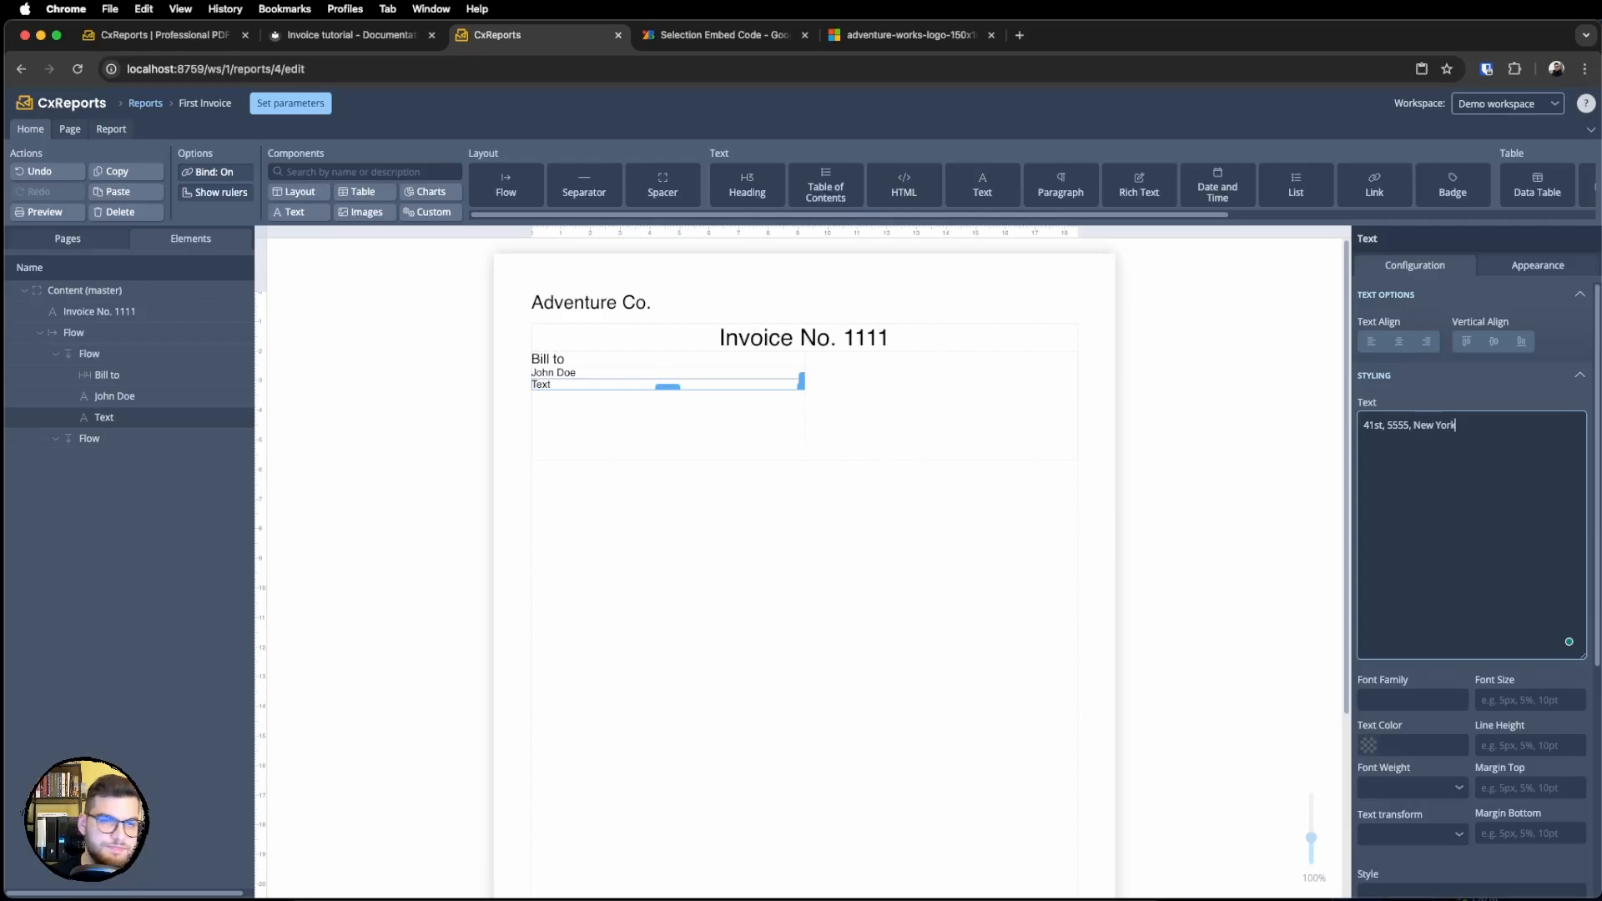
left_click(1038, 460)
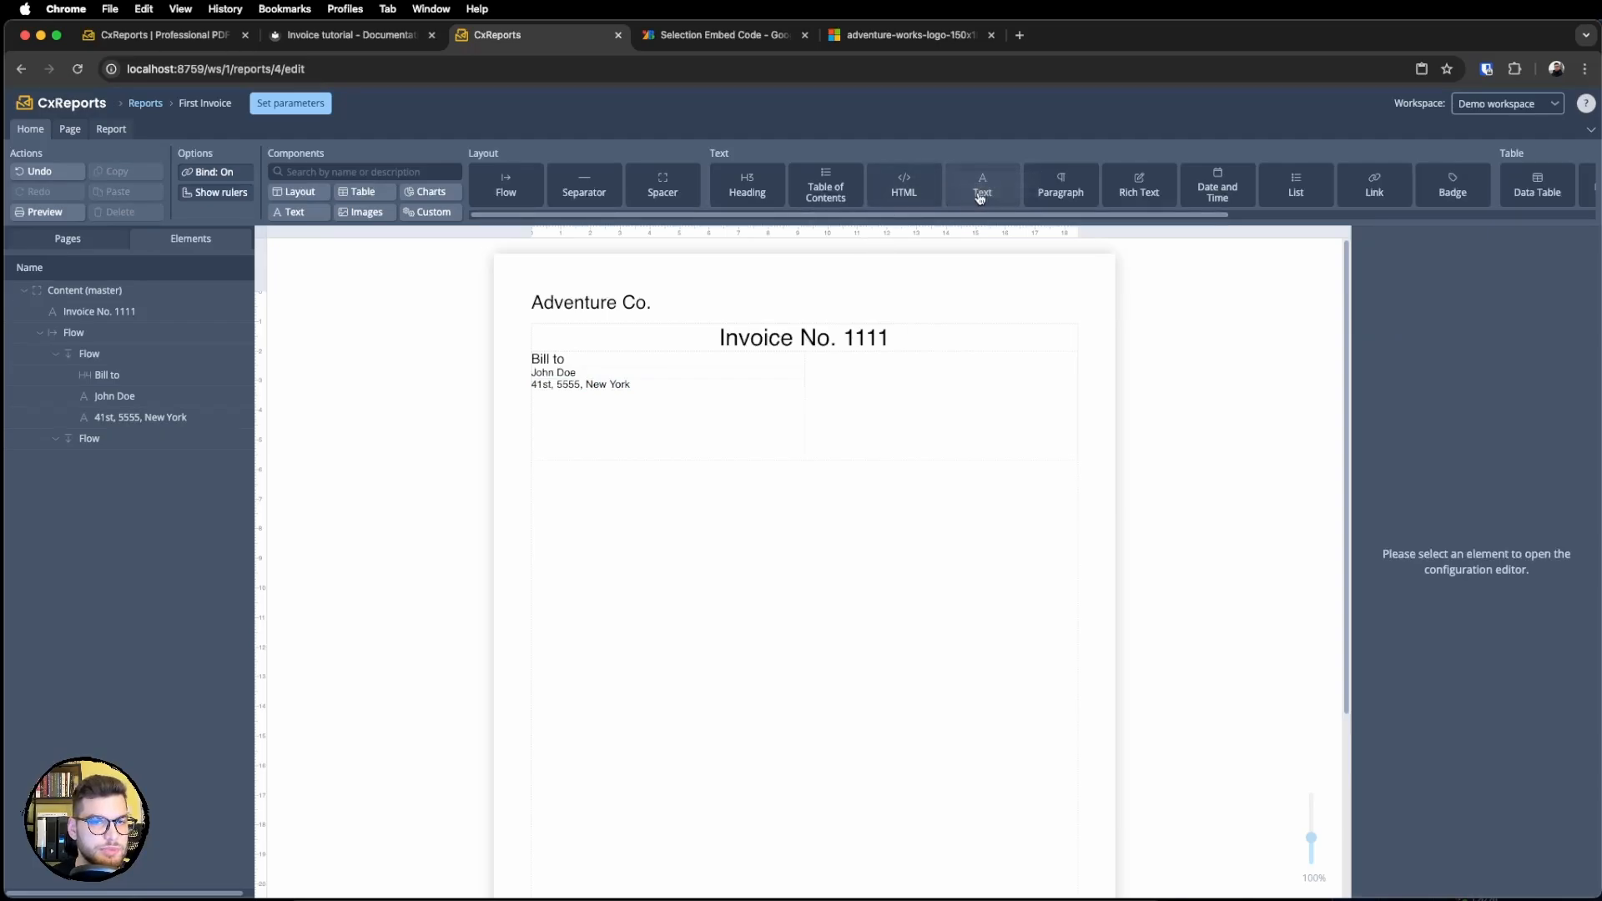
Add a Text element below the address in the left column and enter the customer's phone number.
left_click_drag(982, 195, 672, 399)
left_click(1434, 477)
key("super+a")
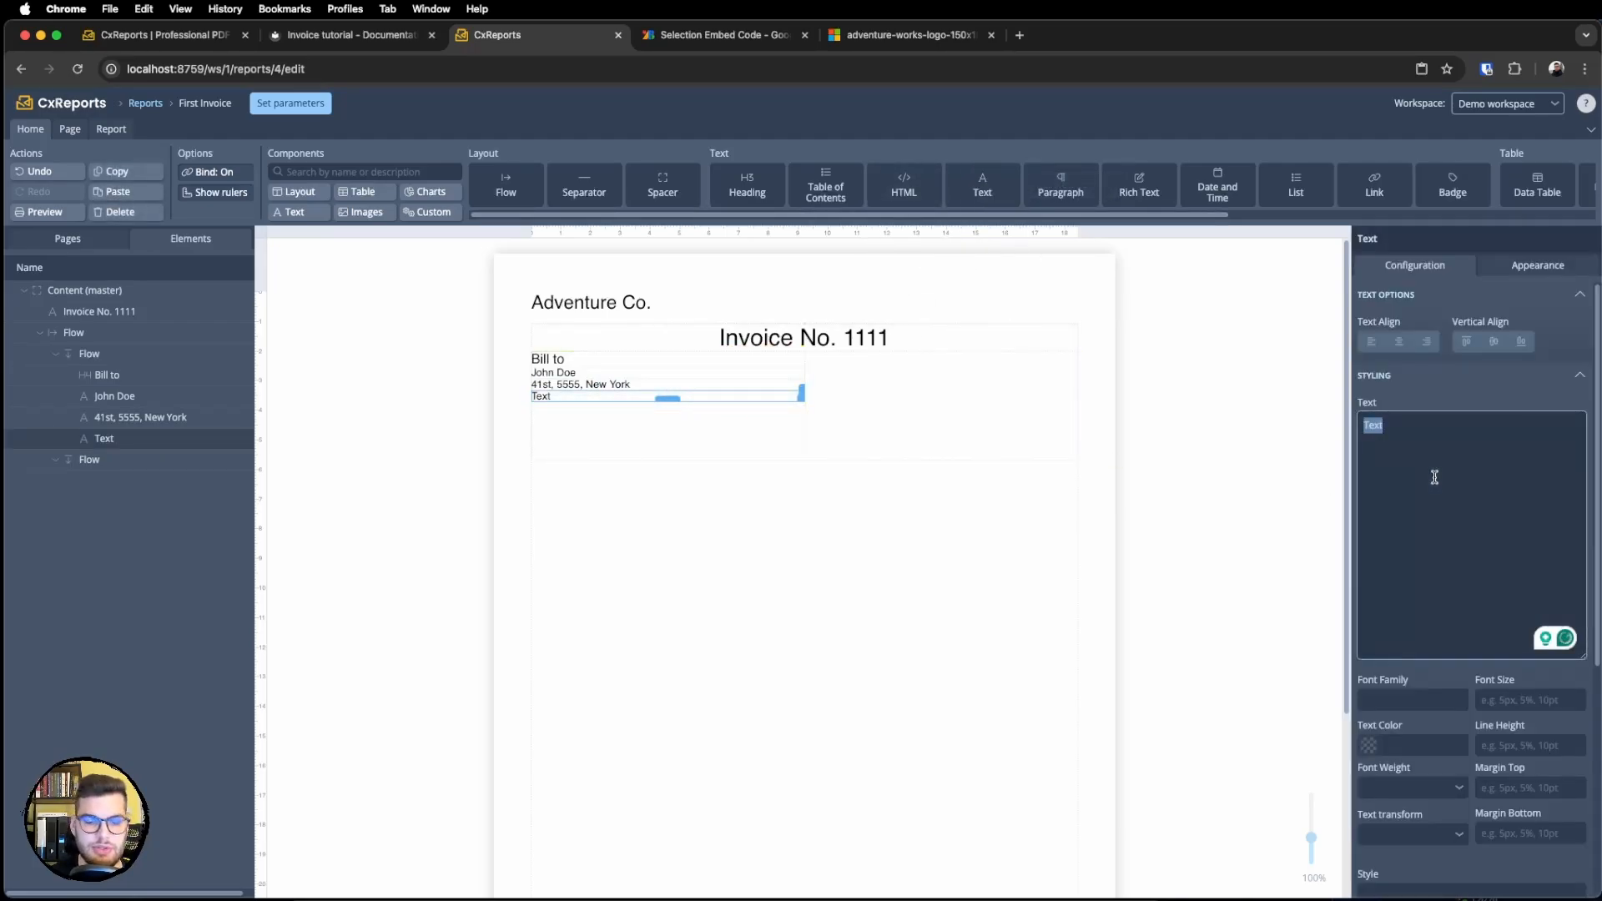
key("BackSpace")
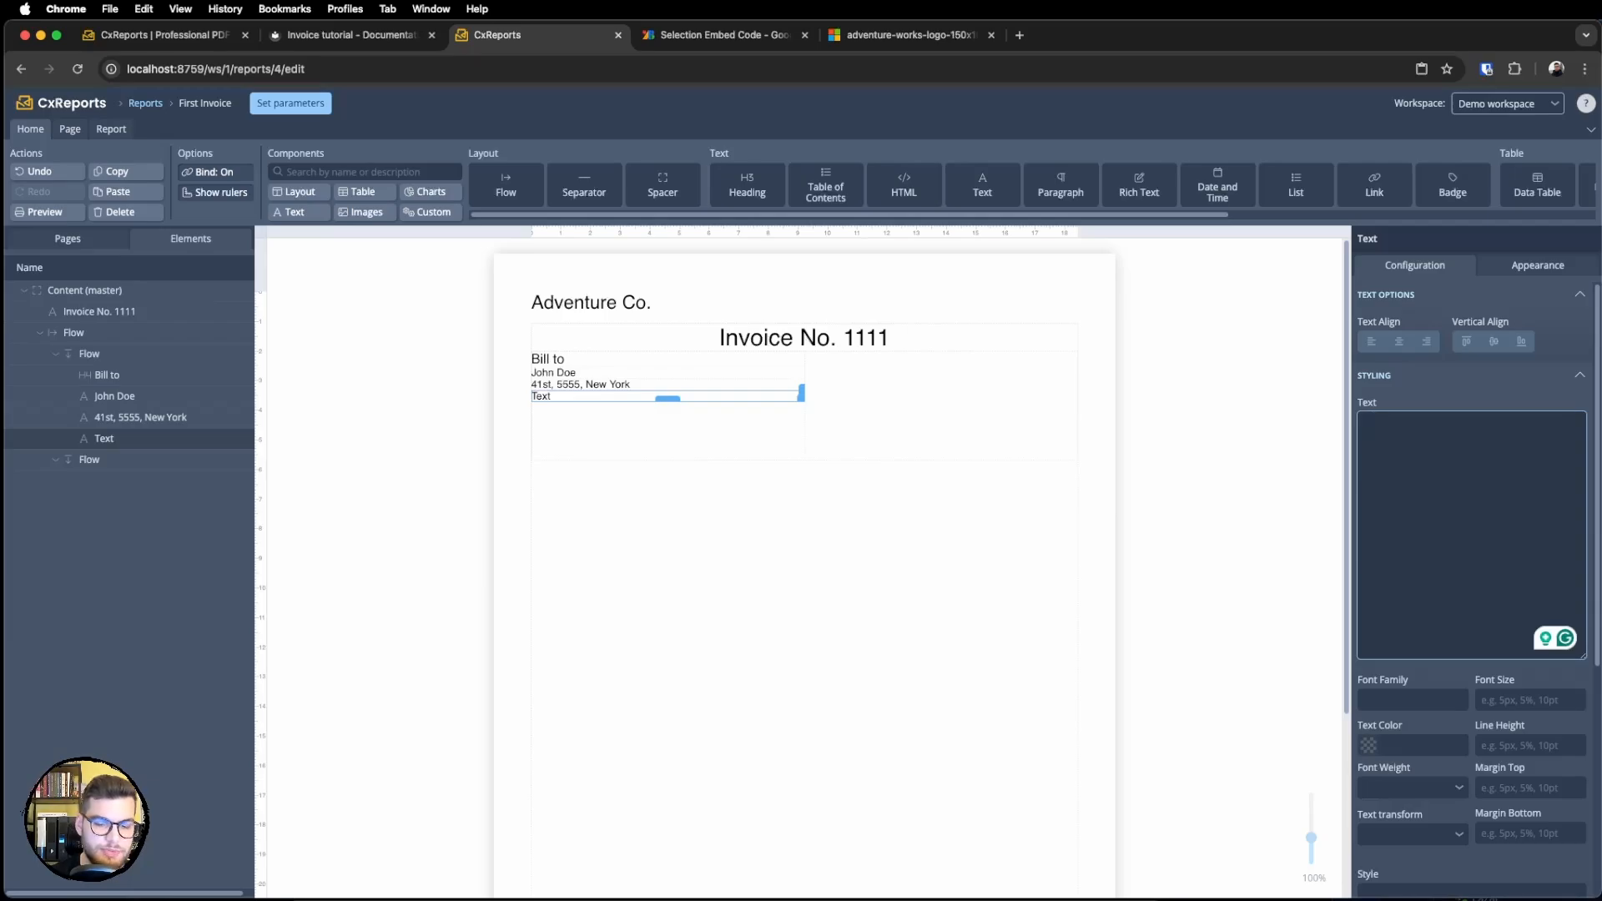
type("555-555-555")
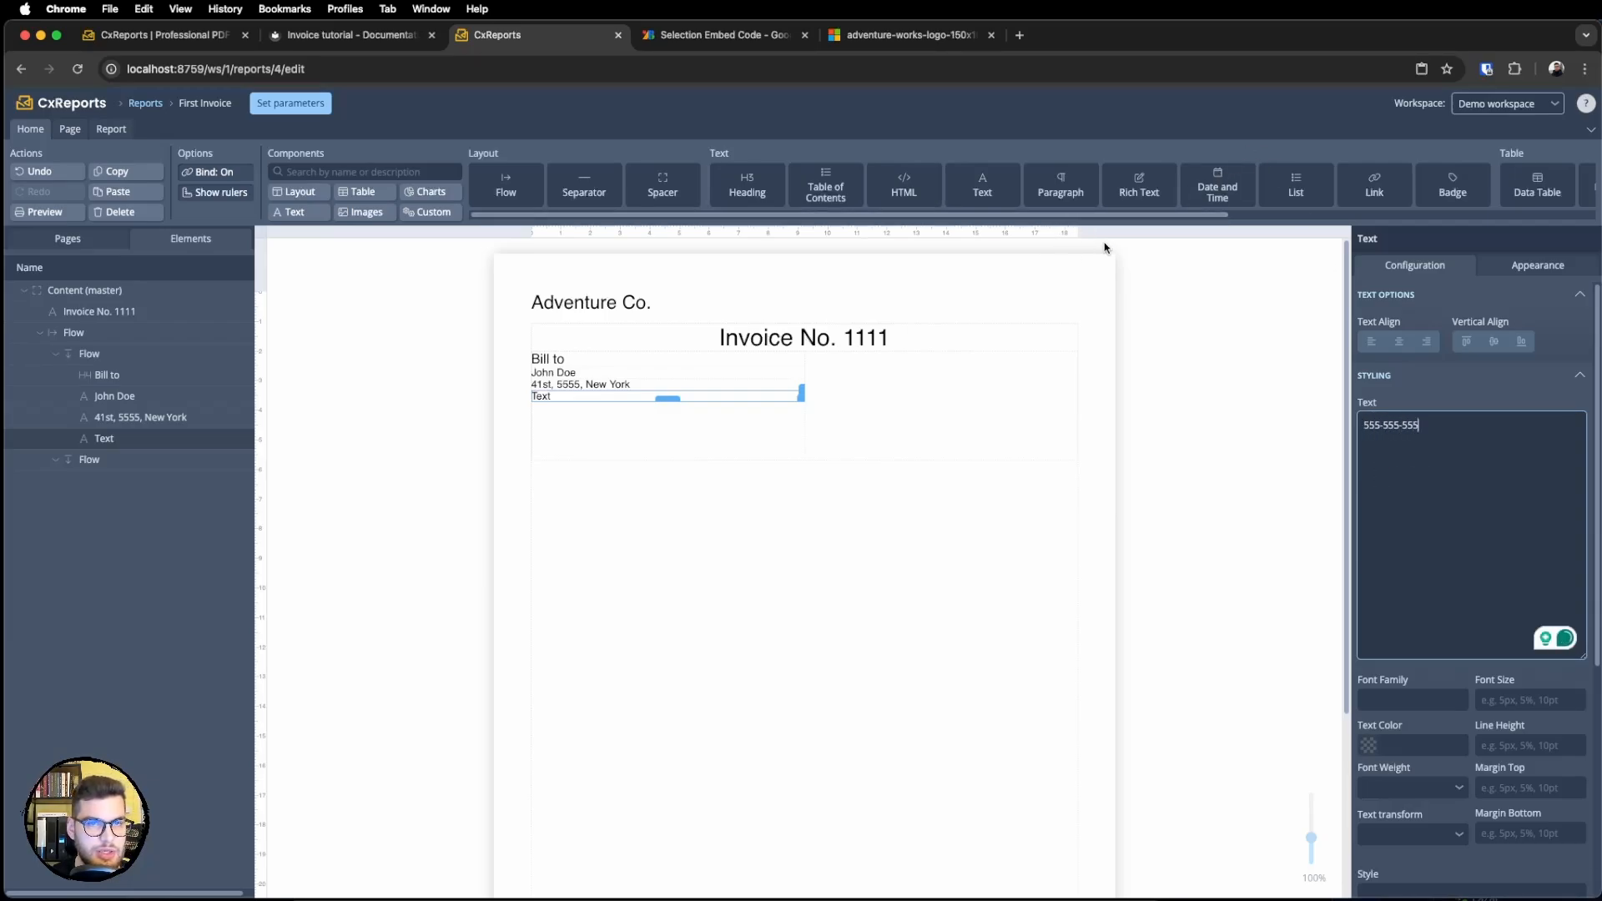
Add a Text element below the phone number and enter the customer's e-mail address.
left_click_drag(982, 184, 741, 420)
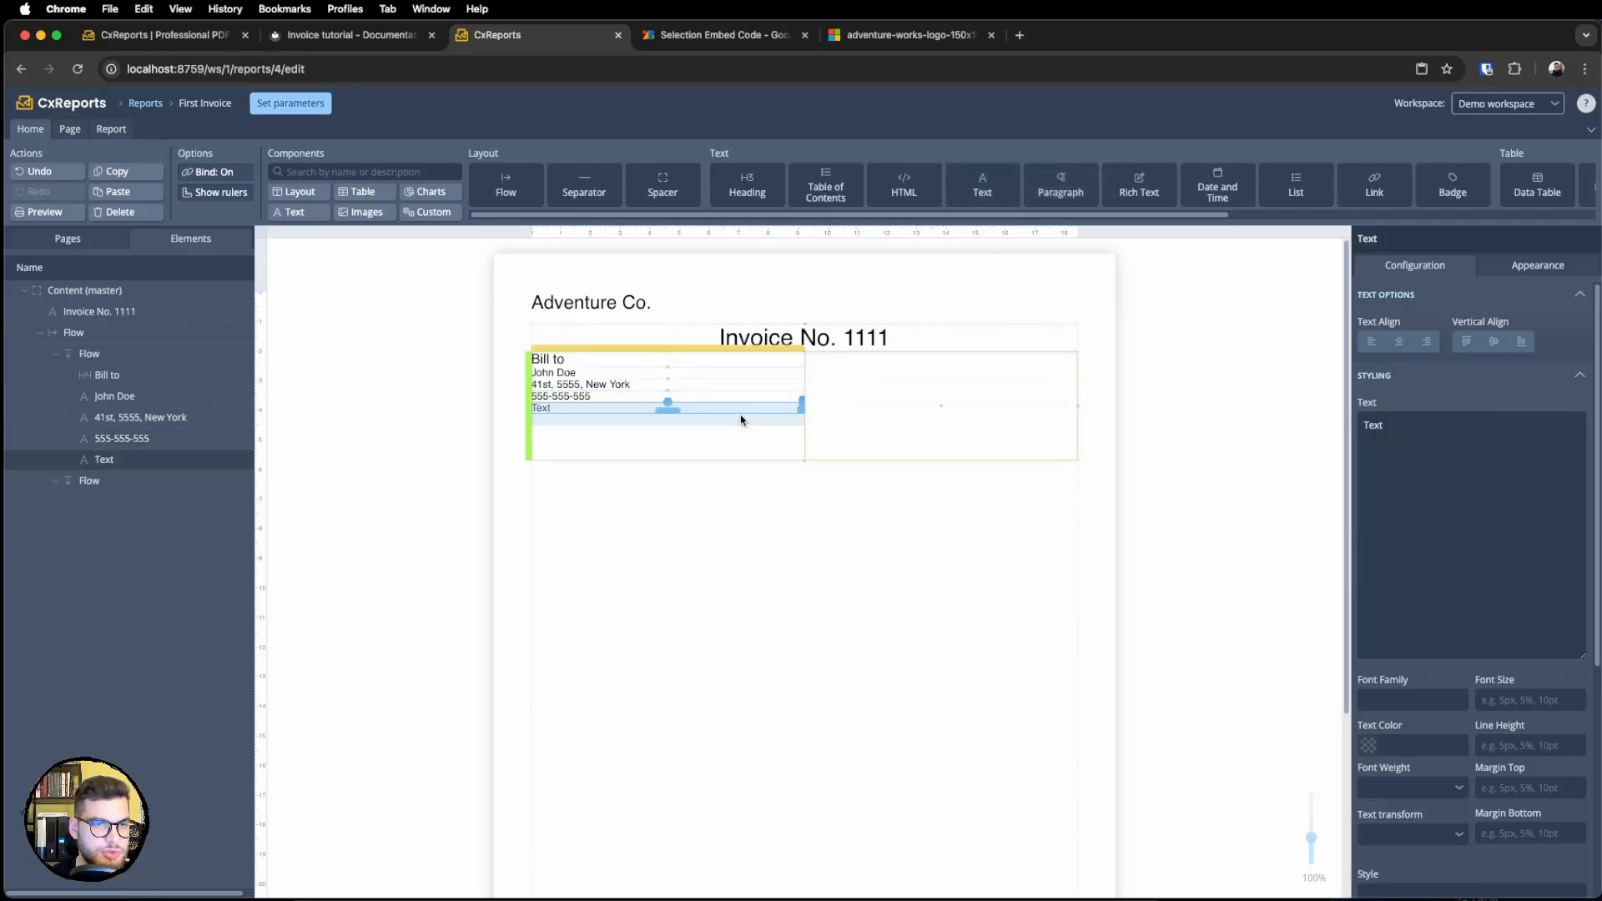
left_click(1412, 483)
key("super+a")
key("BackSpace")
type("E")
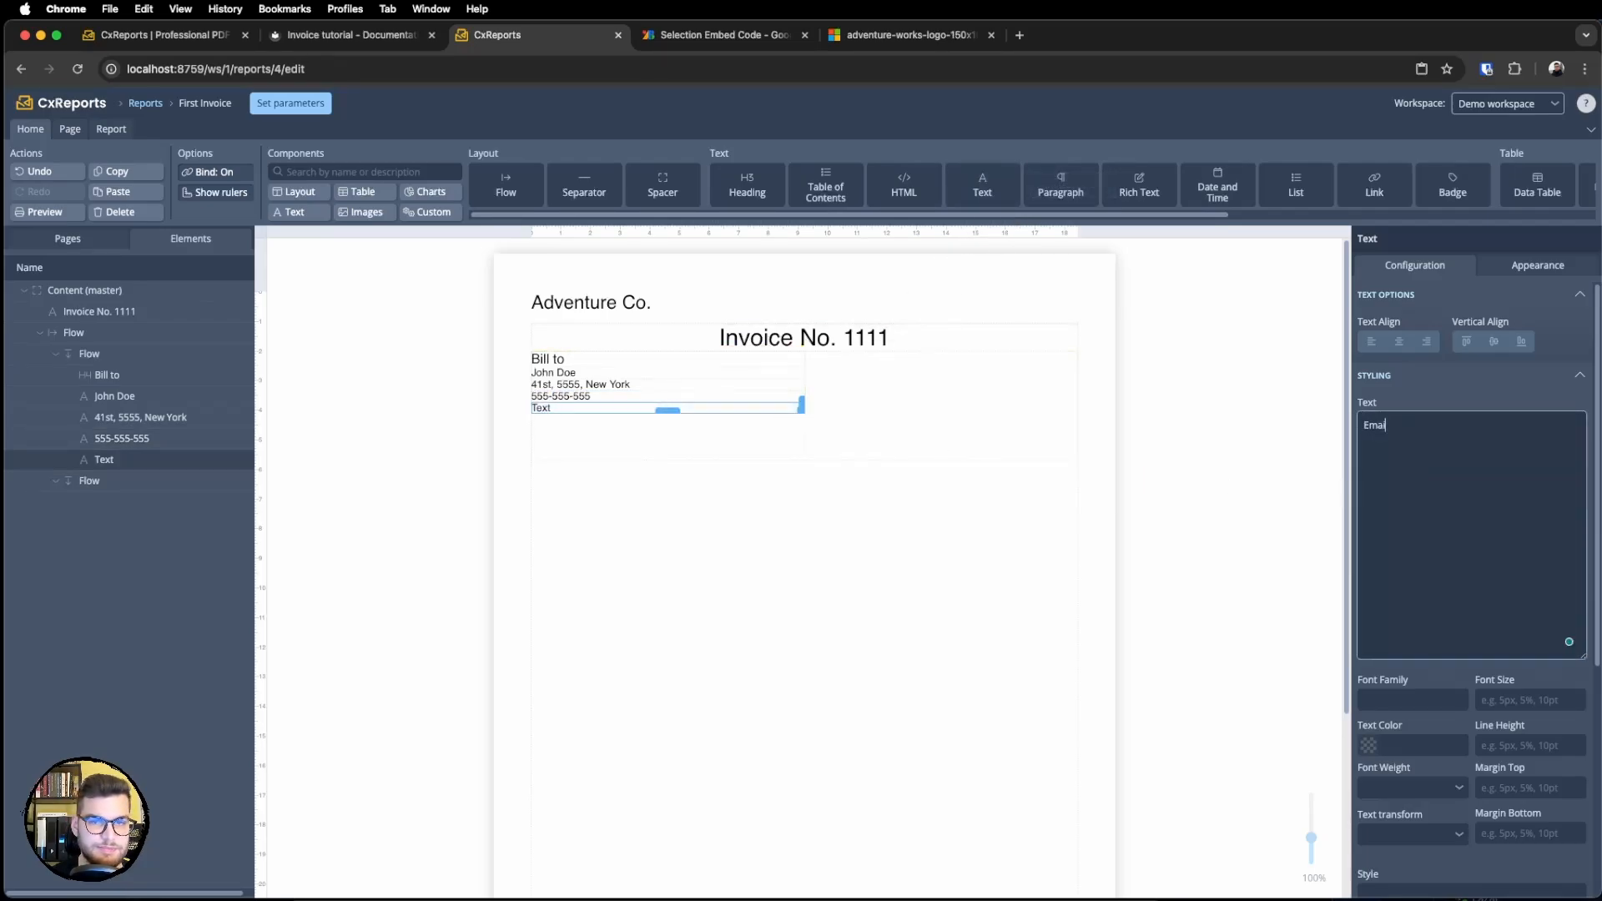
key("super+a")
key("BackSpace")
type("jogn")
key("BackSpace")
key("BackSpace")
type("hn")
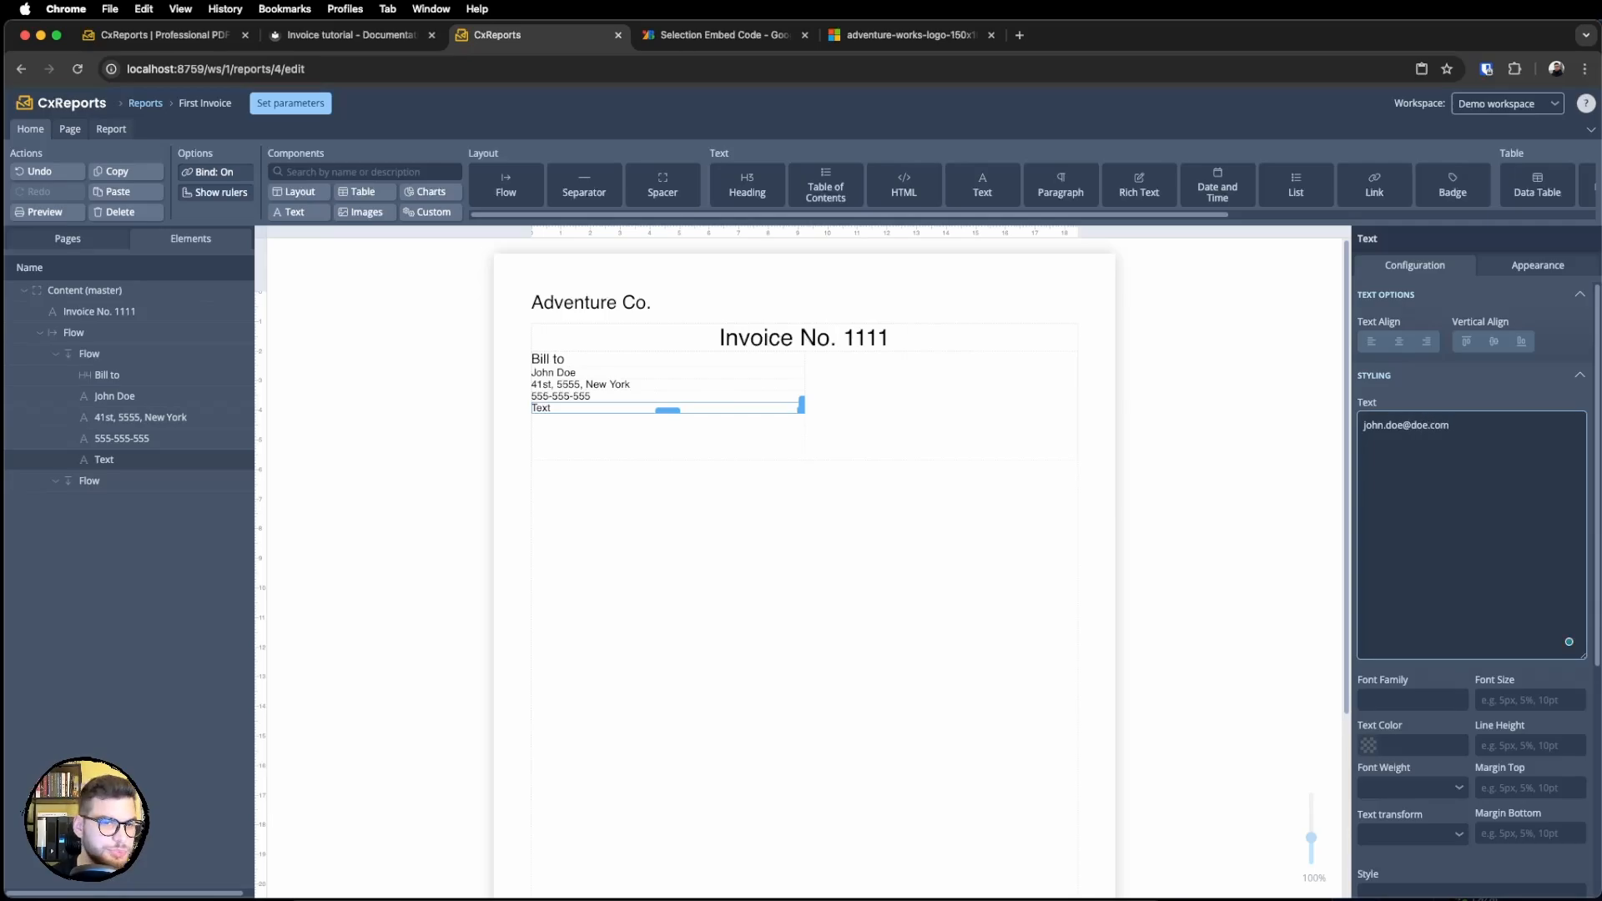
left_click(944, 540)
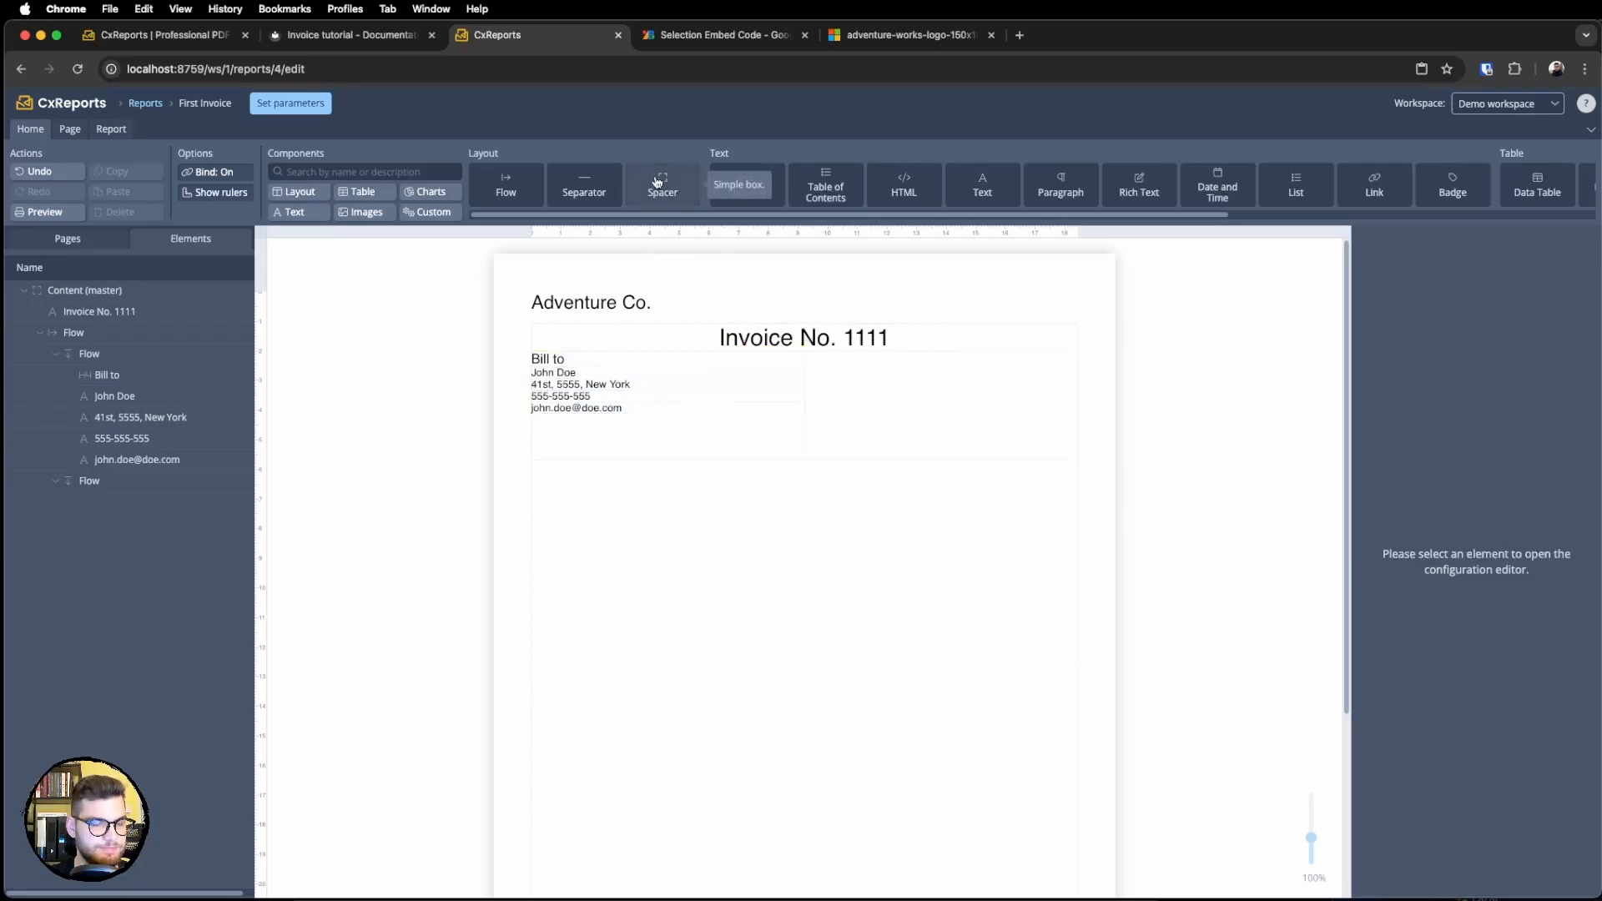
Insert a Spacer about 0.4 cm tall between the address and the phone number in the left column.
left_click_drag(659, 182, 662, 404)
left_click_drag(656, 395, 663, 395)
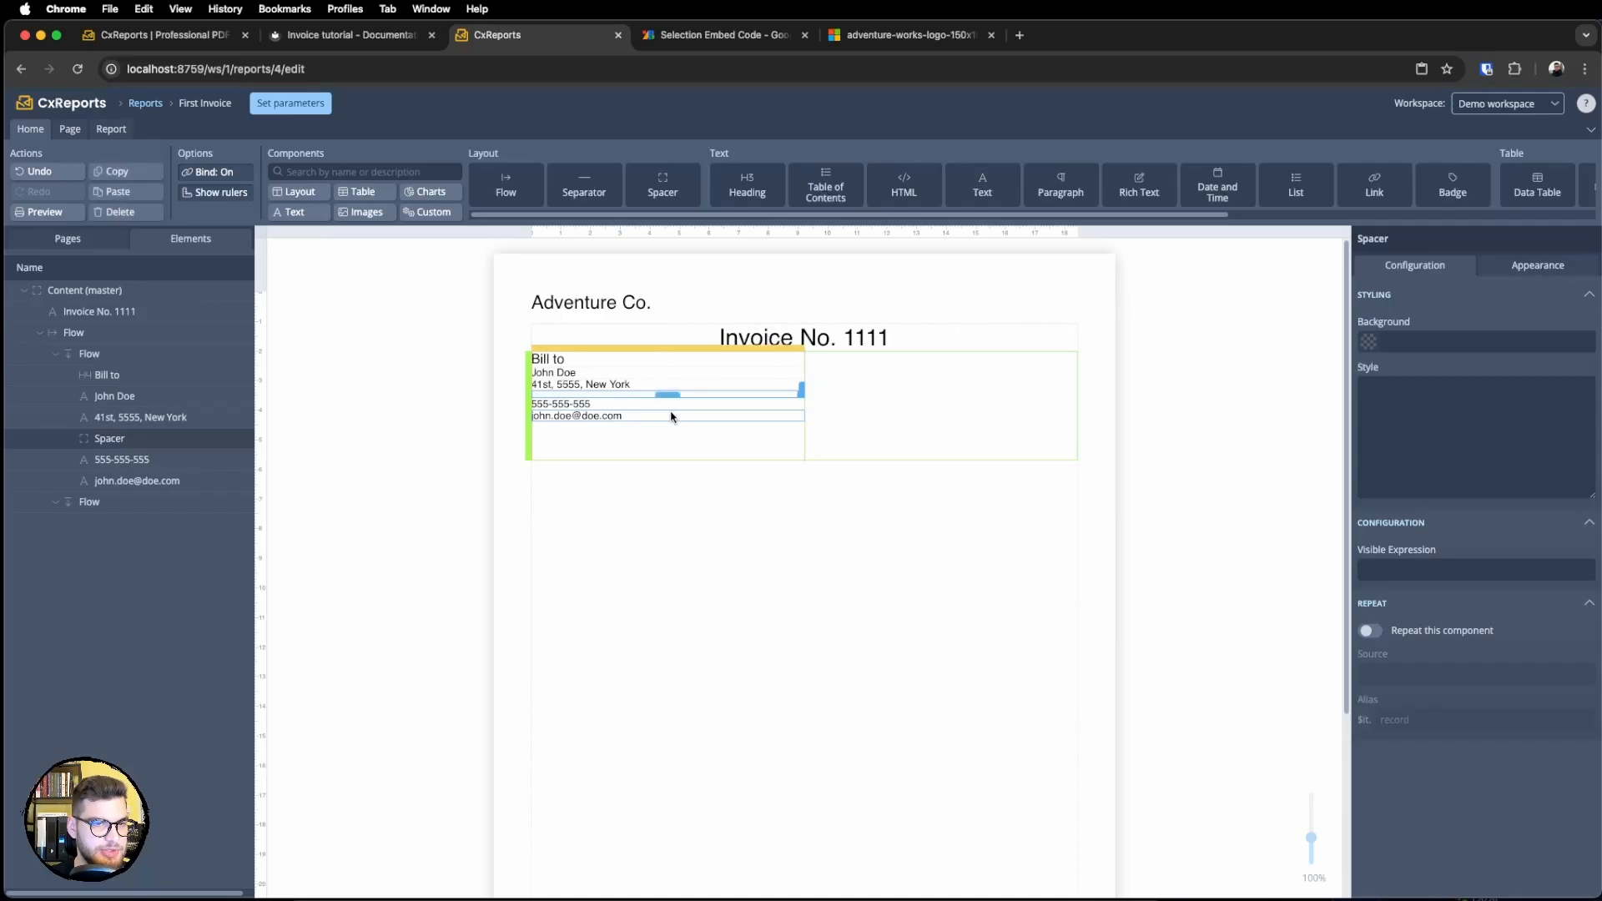
left_click(687, 547)
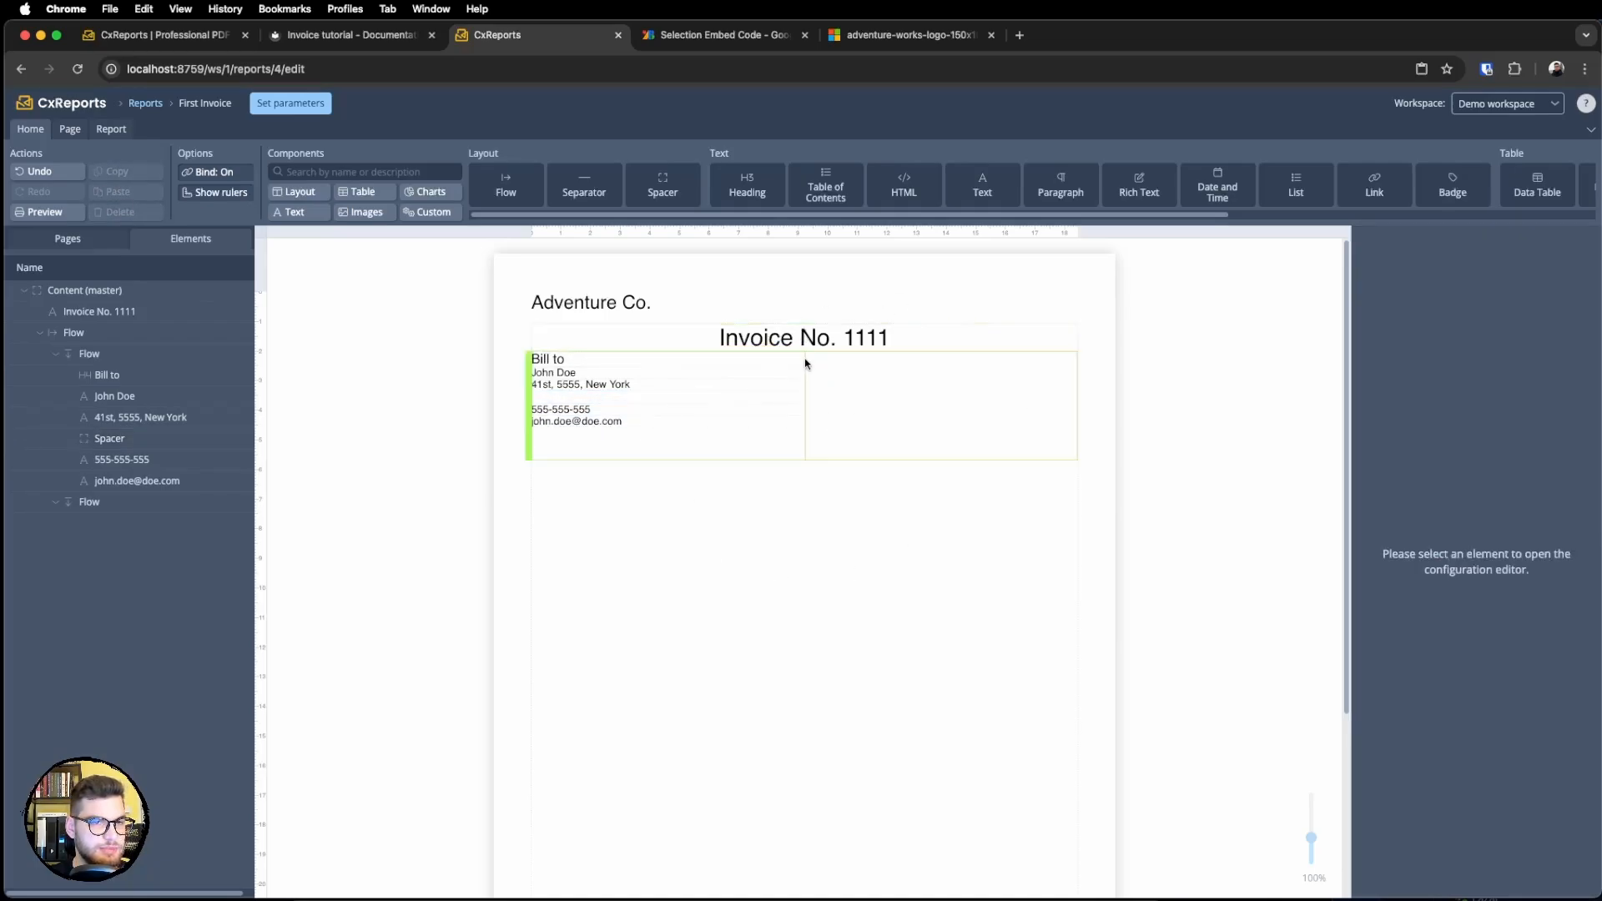
left_click(687, 397)
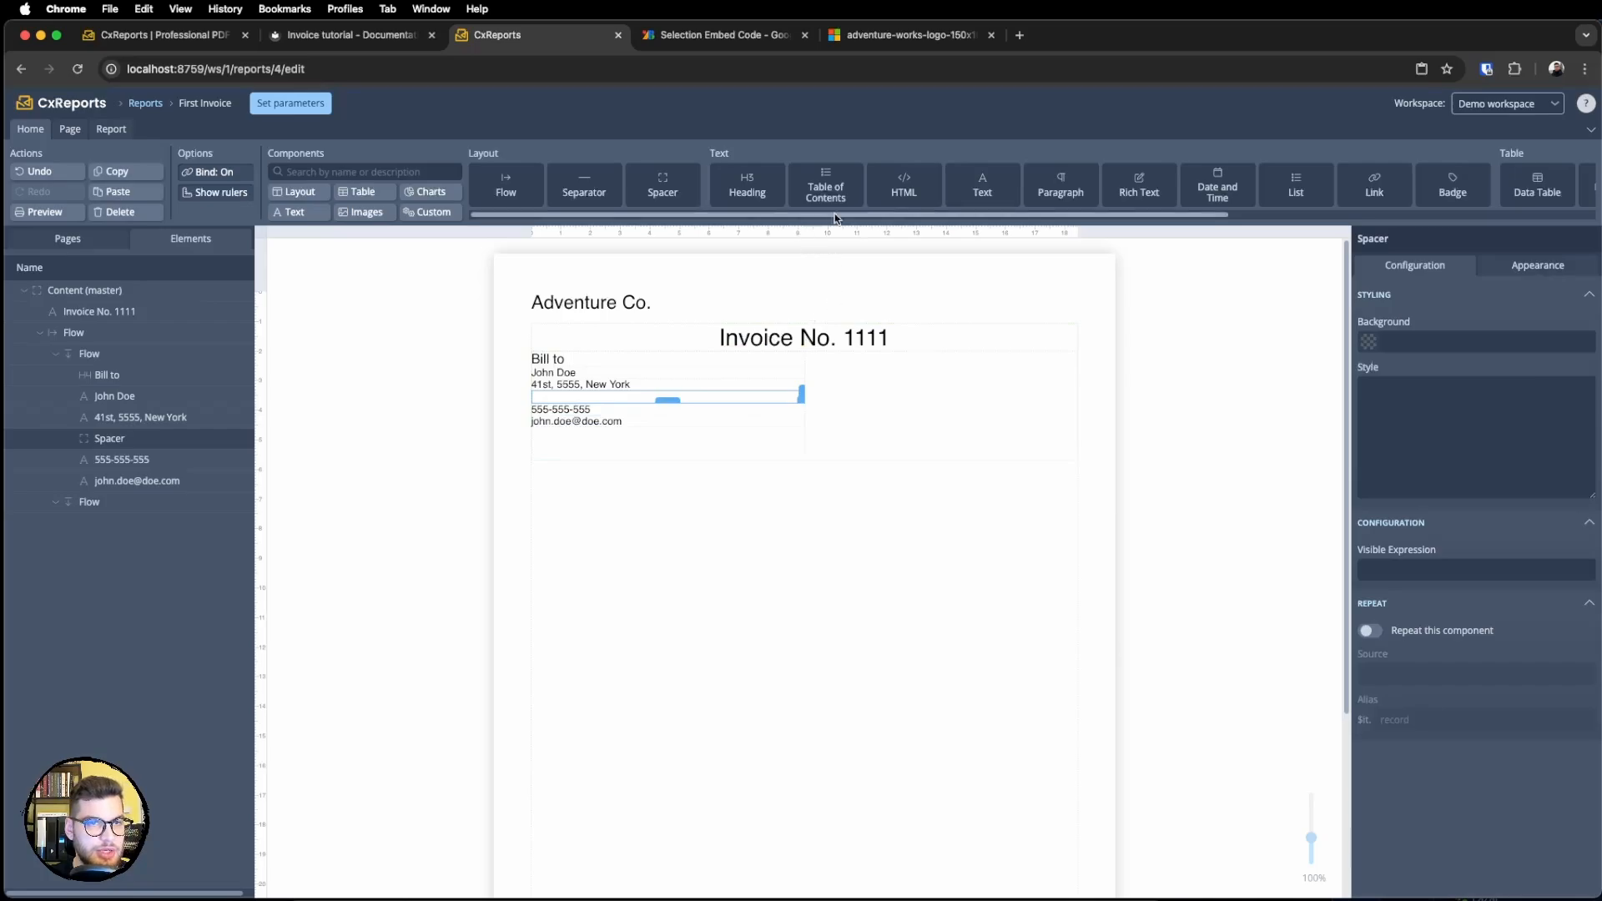
Add Spacers about 1.2 cm above and 0.8 cm below the "Invoice No. 1111" text, keeping the "Bill to" heading in its column.
left_click_drag(663, 185, 813, 357)
left_click_drag(674, 195, 801, 397)
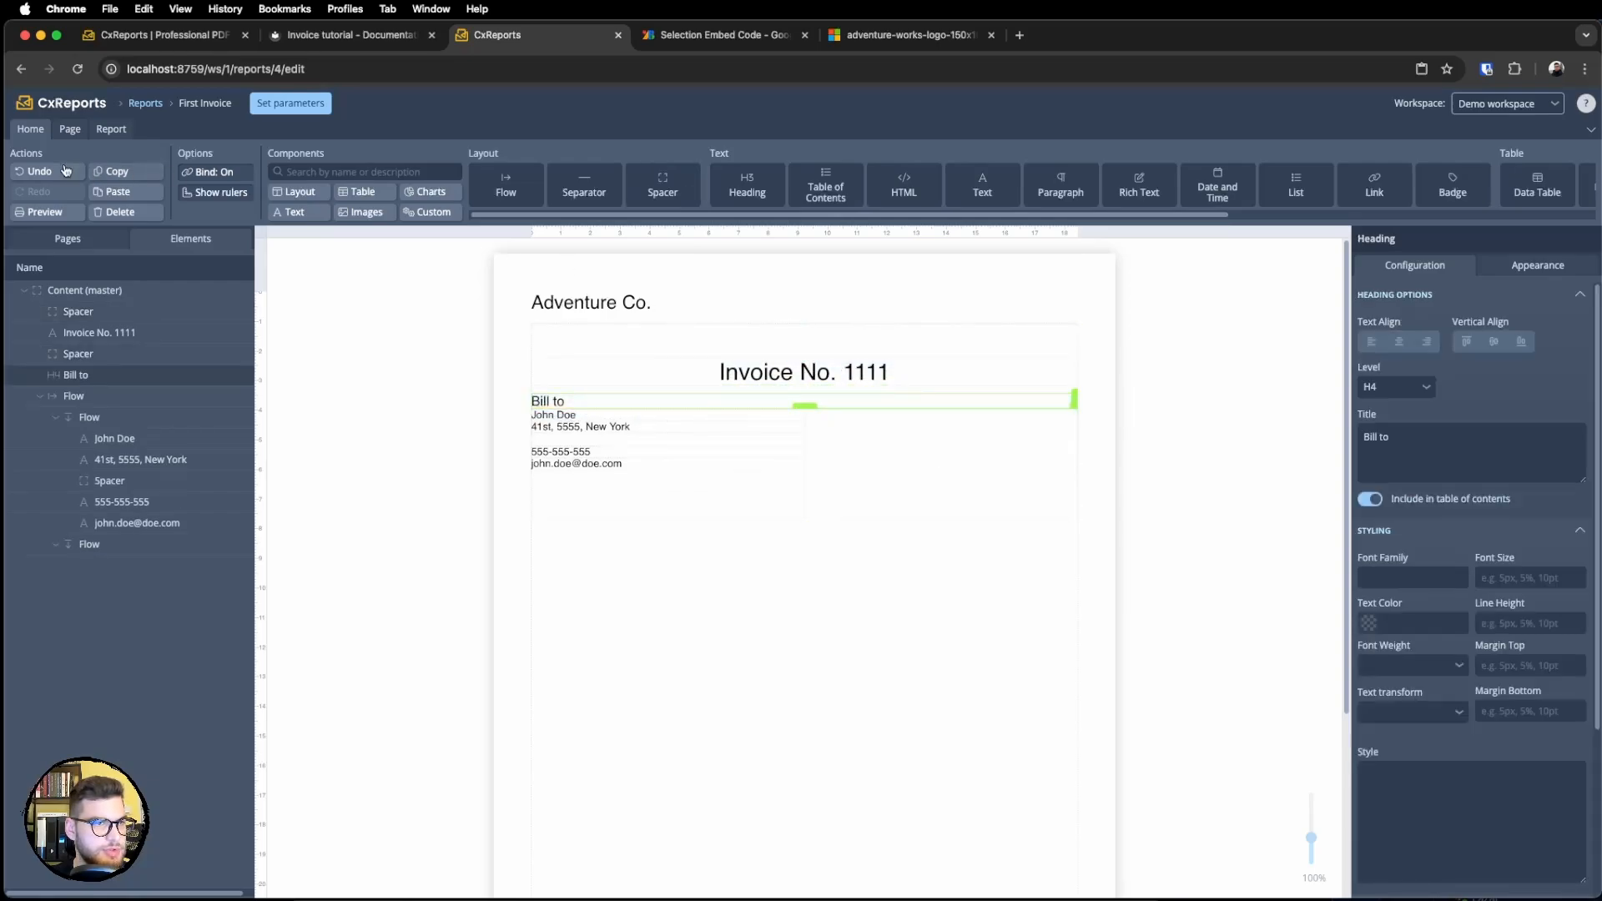
key("super+z")
key("super+shift+z")
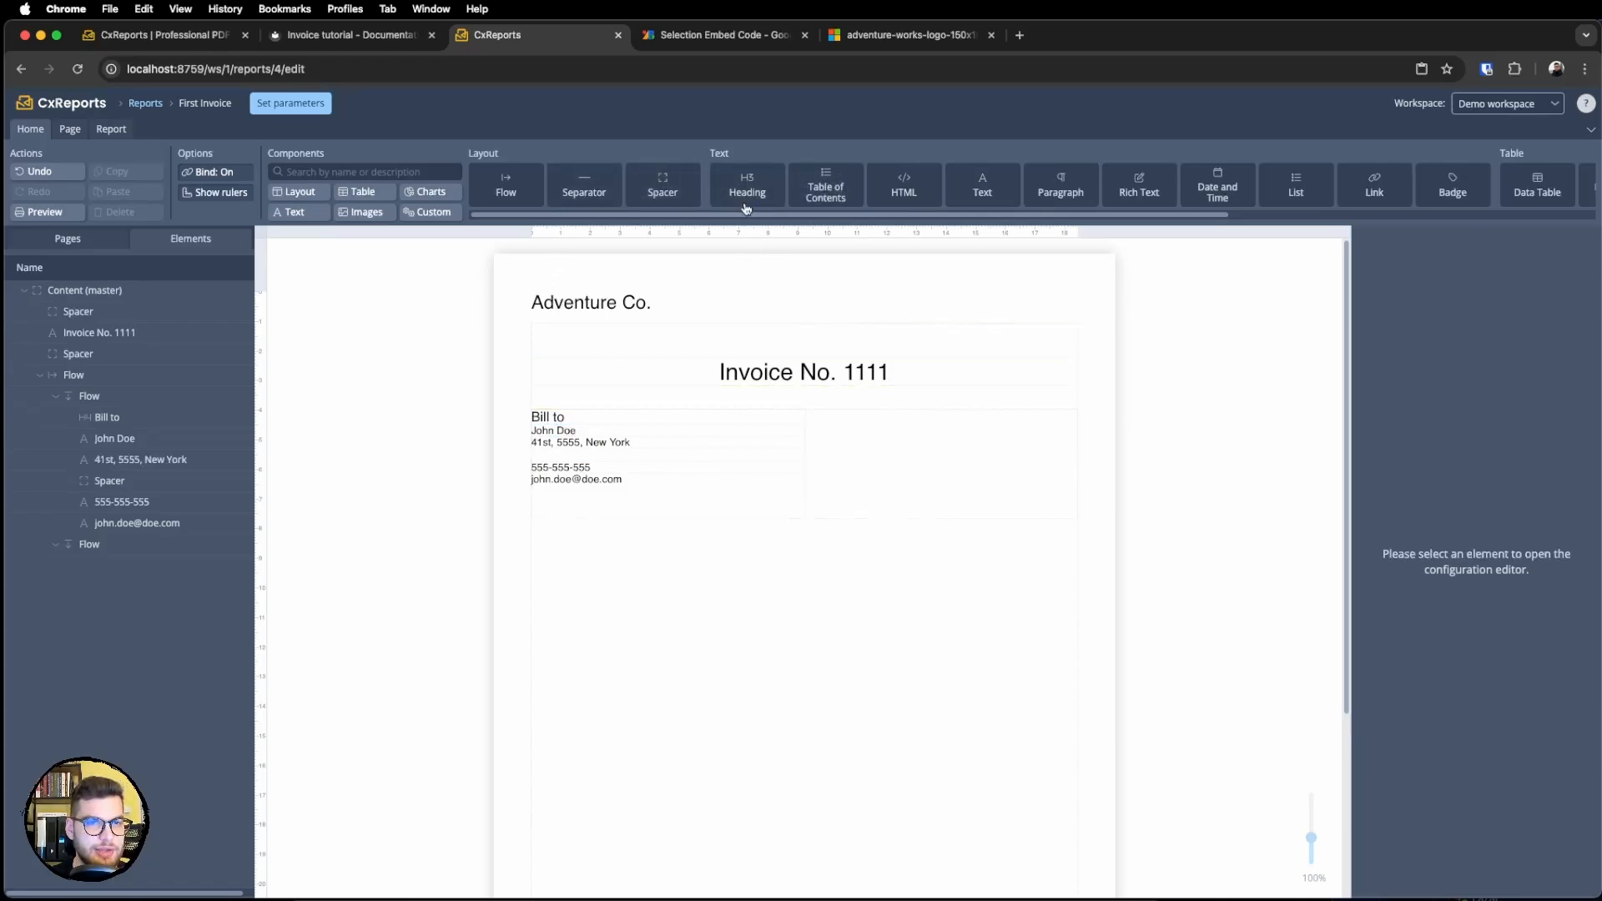
Add a Heading to the right column, set its level to H4 and its title to "Details".
left_click_drag(747, 184, 835, 424)
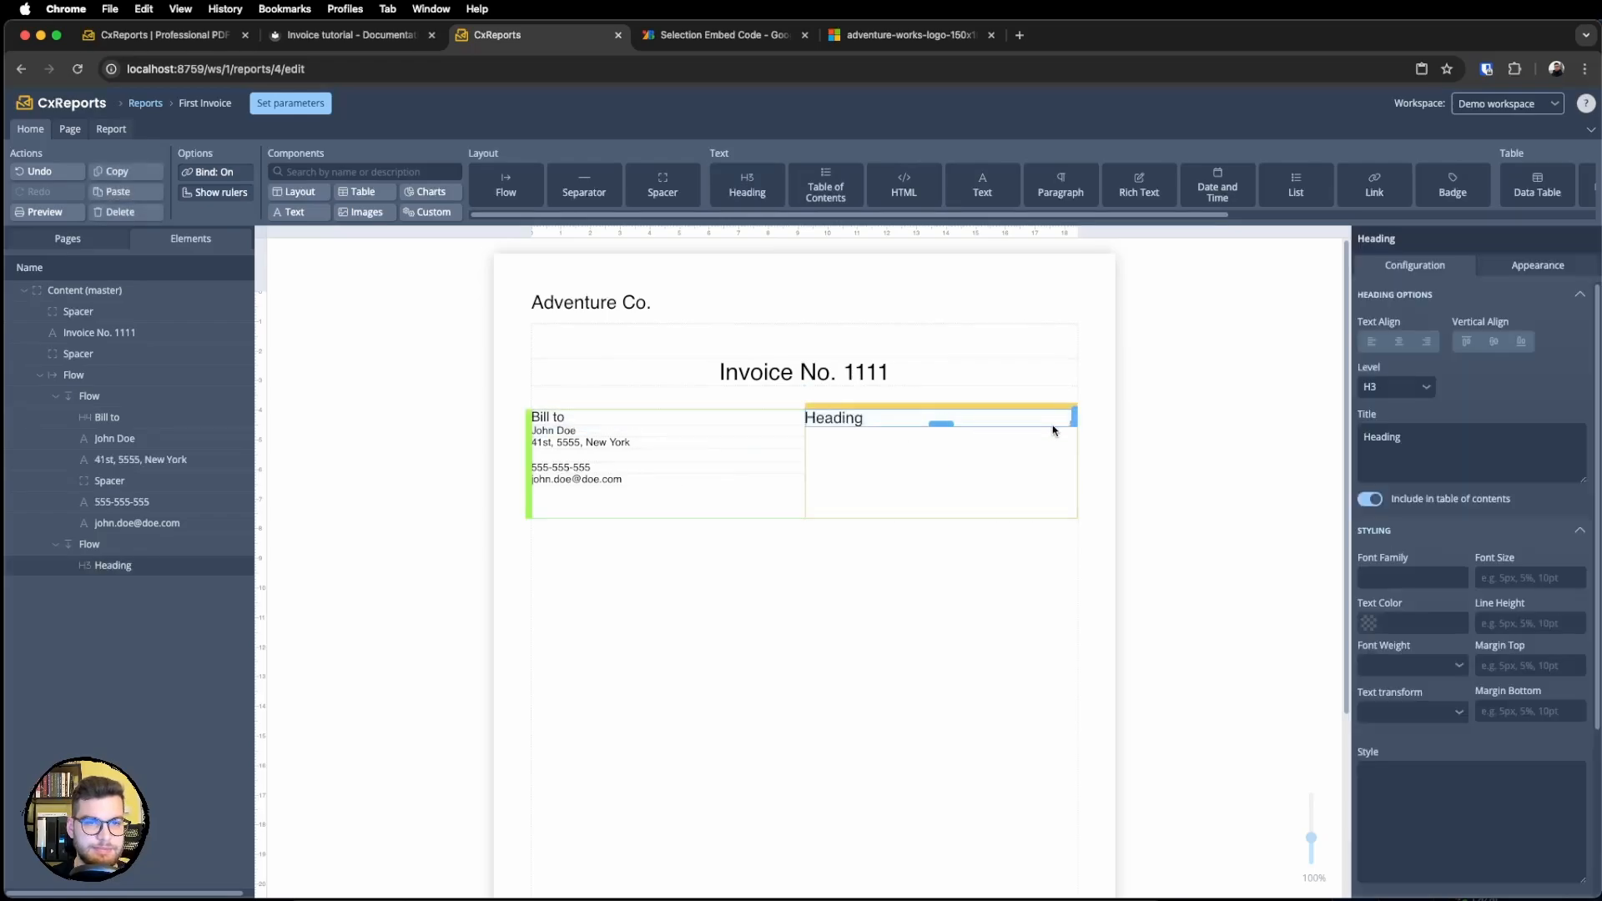
left_click(1396, 386)
left_click(1399, 466)
double_click(1401, 439)
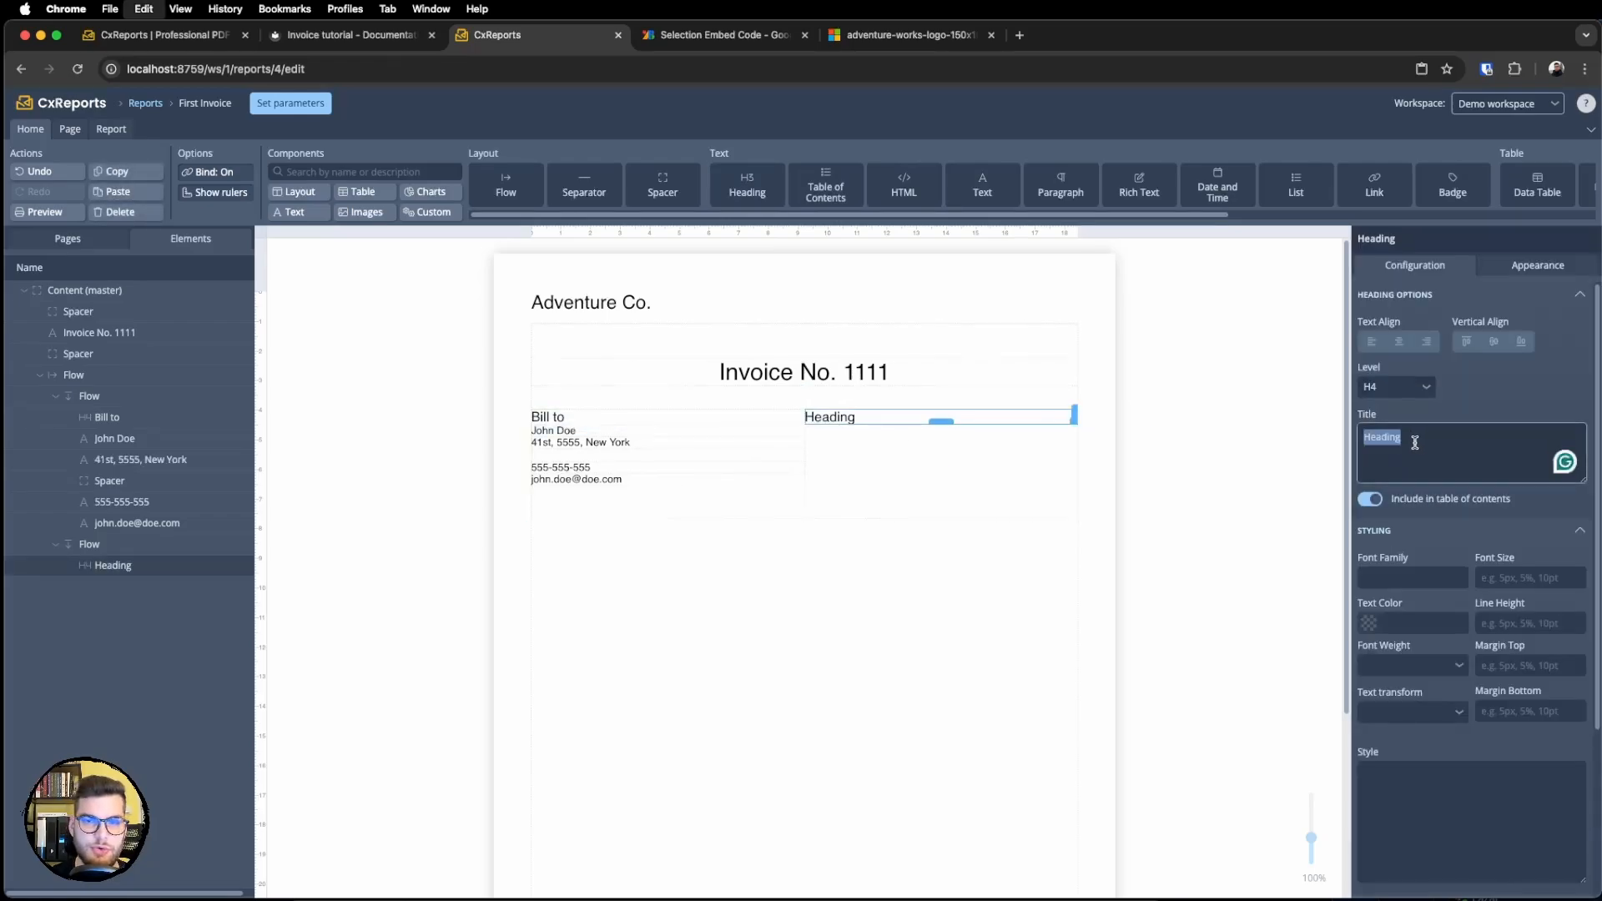
key("BackSpace")
type("Details")
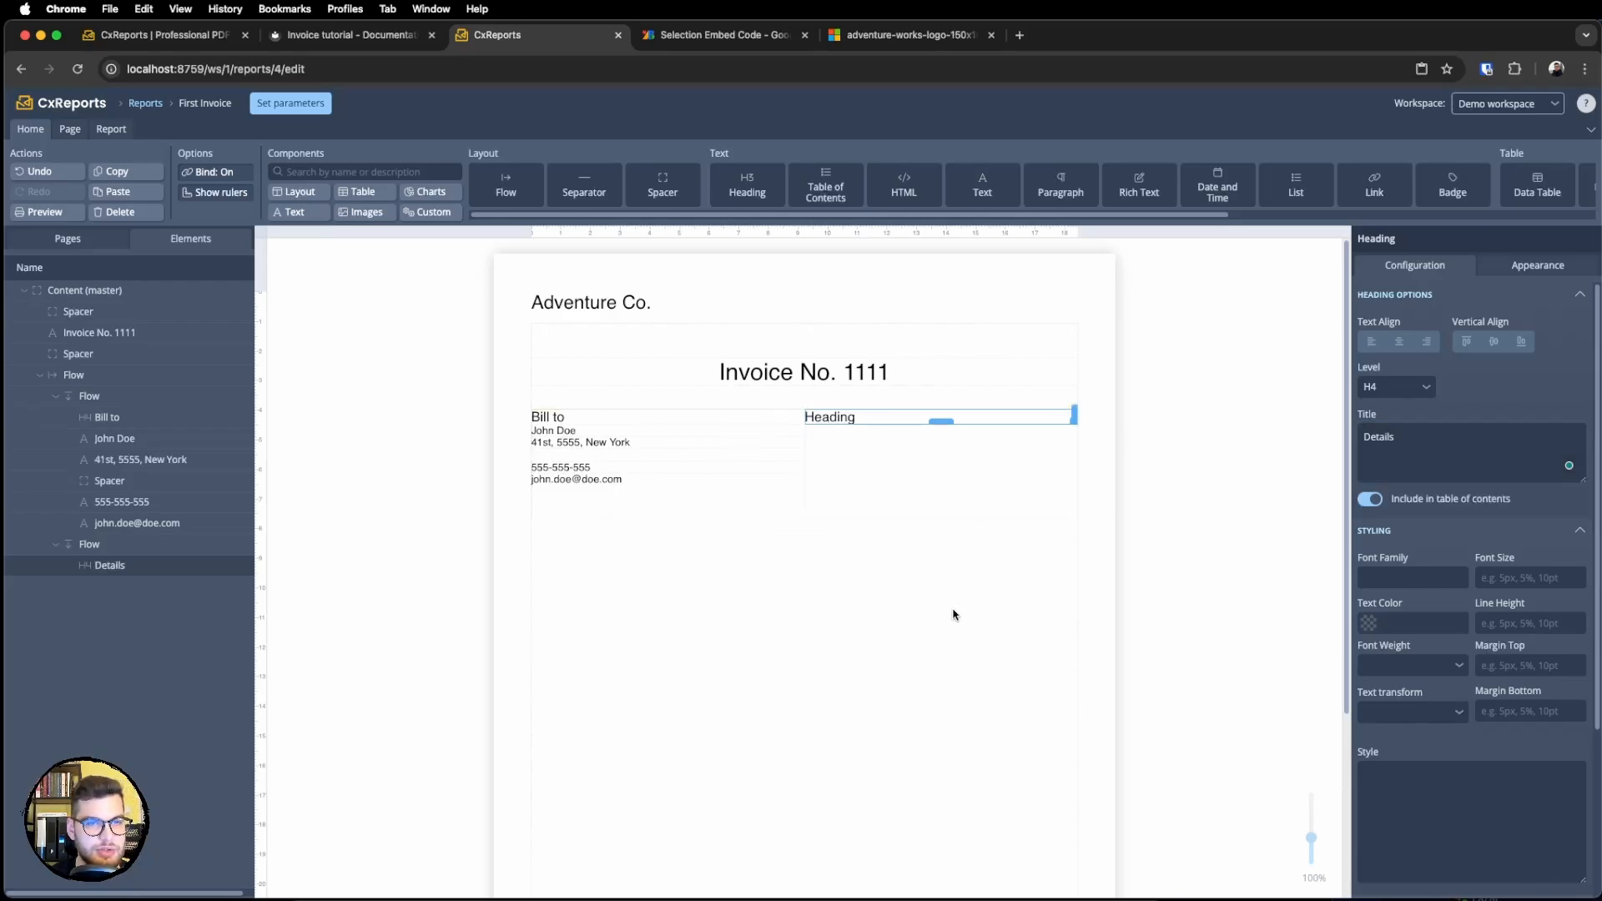
left_click(955, 615)
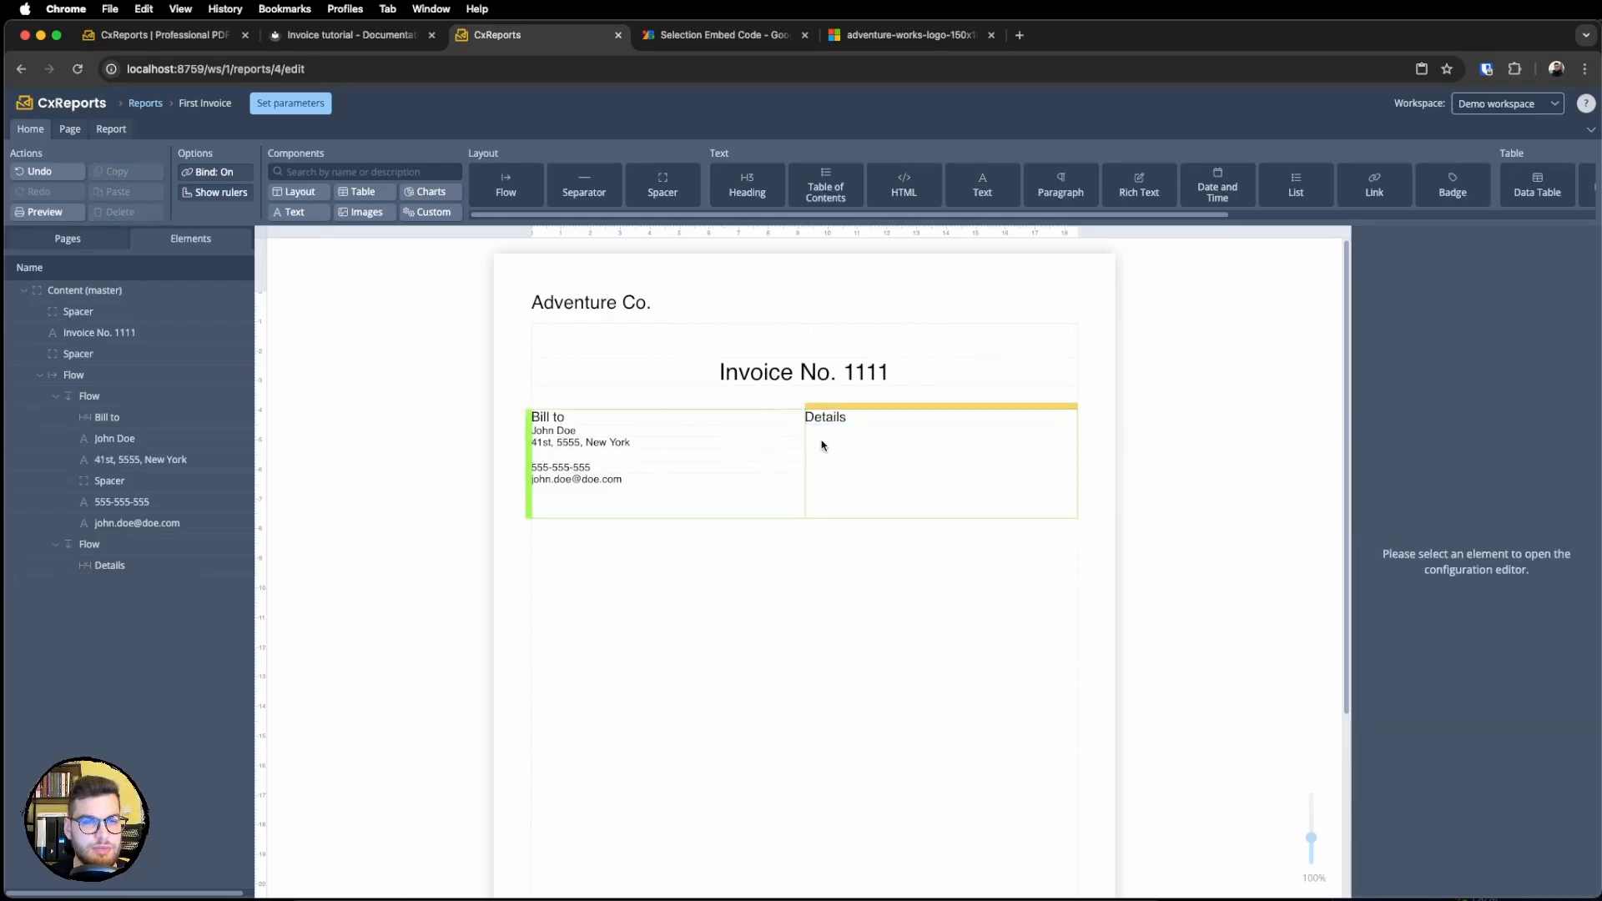
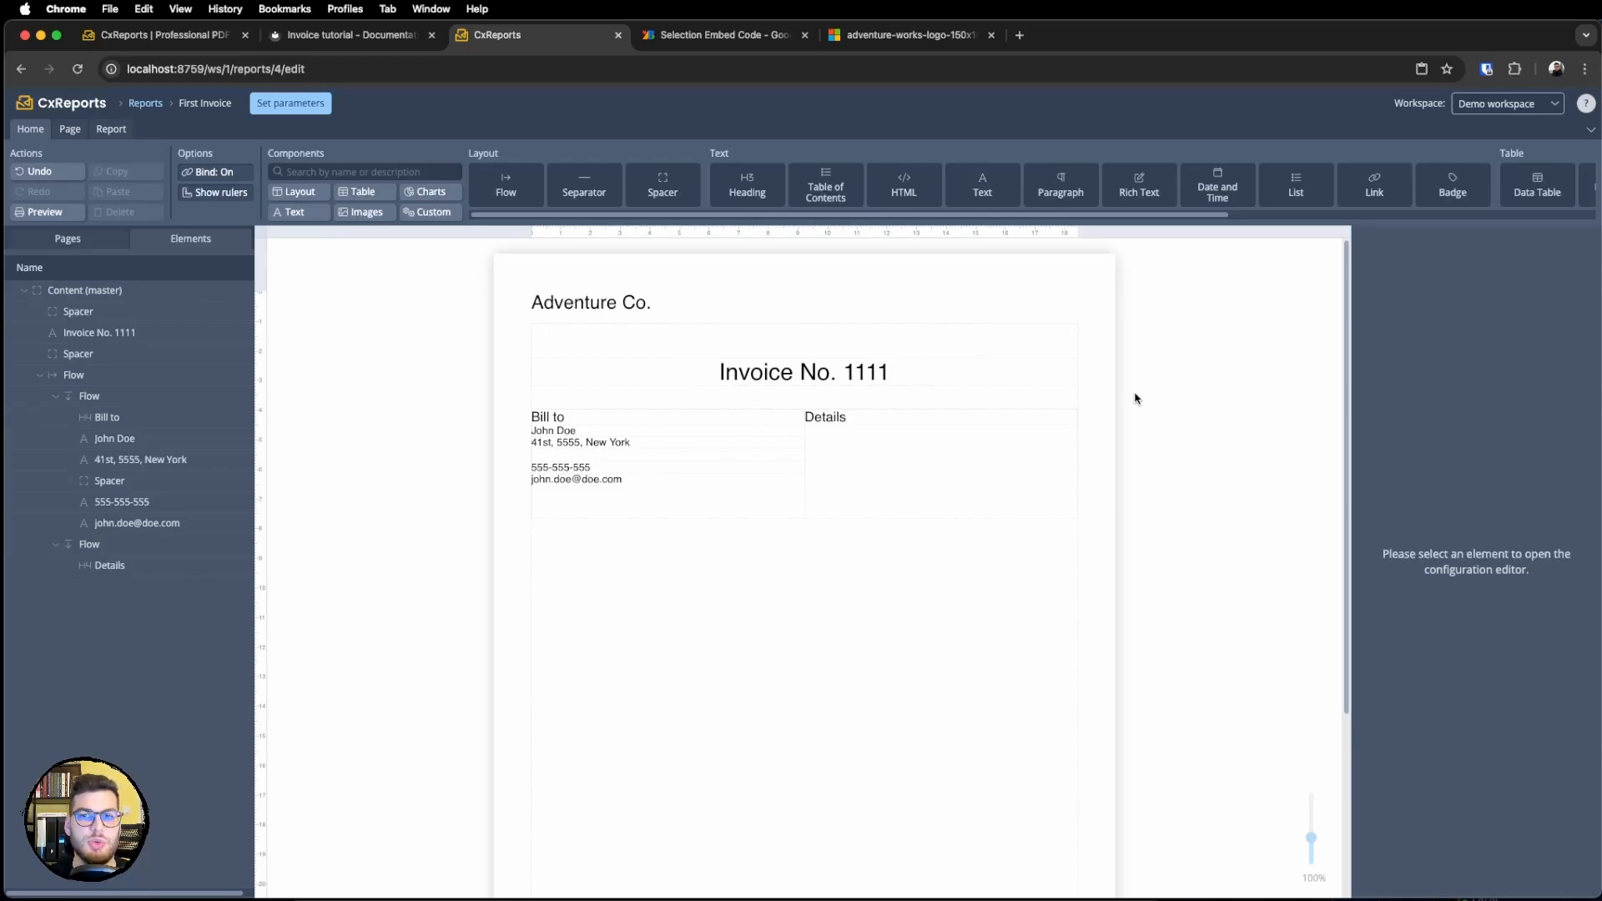
Add a Key Value Grid below the "Details" heading and open its data configuration.
scroll(1352, 186, "right", 2)
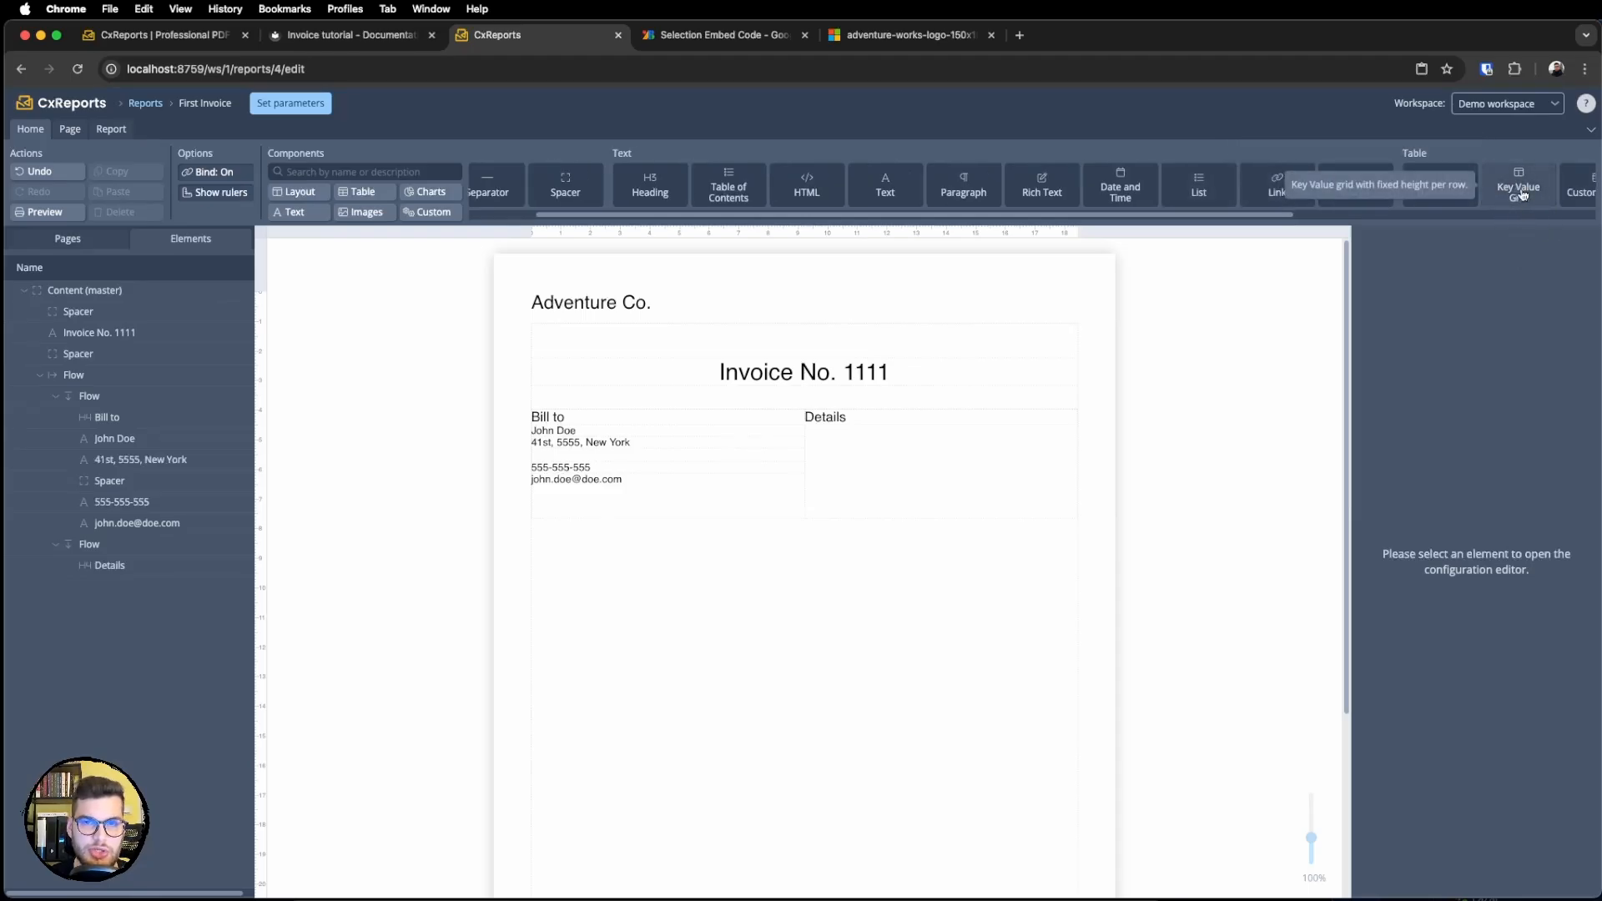
left_click_drag(1522, 195, 953, 442)
left_click(1387, 330)
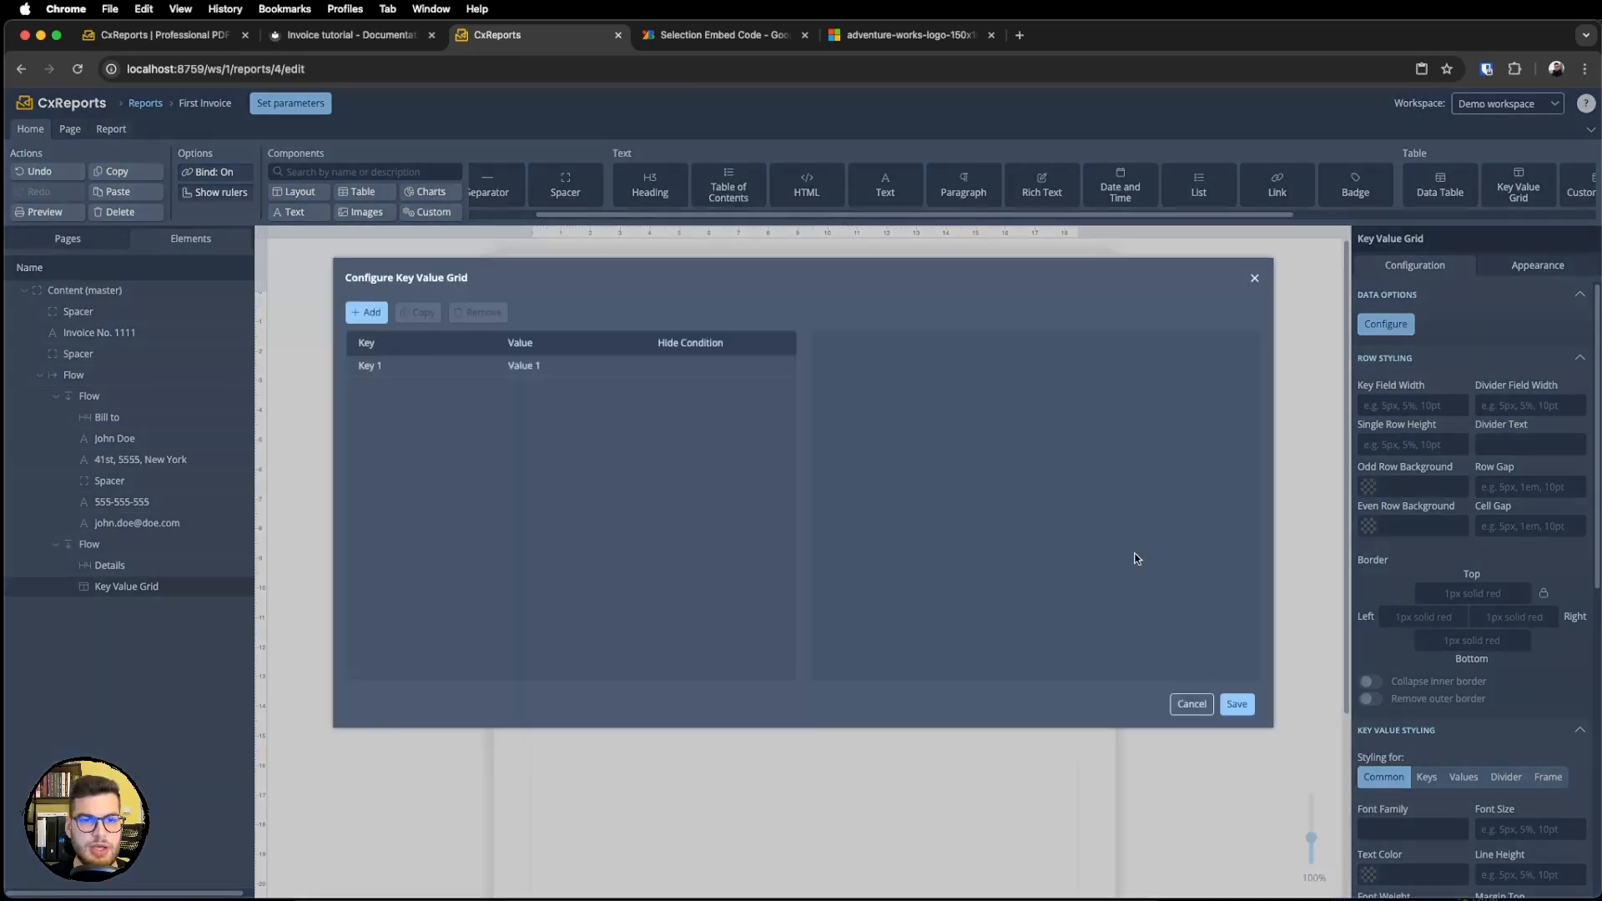
Set the grid's first row to the key "Issue date" with the value 01.01.2024.
left_click(622, 377)
triple_click(884, 404)
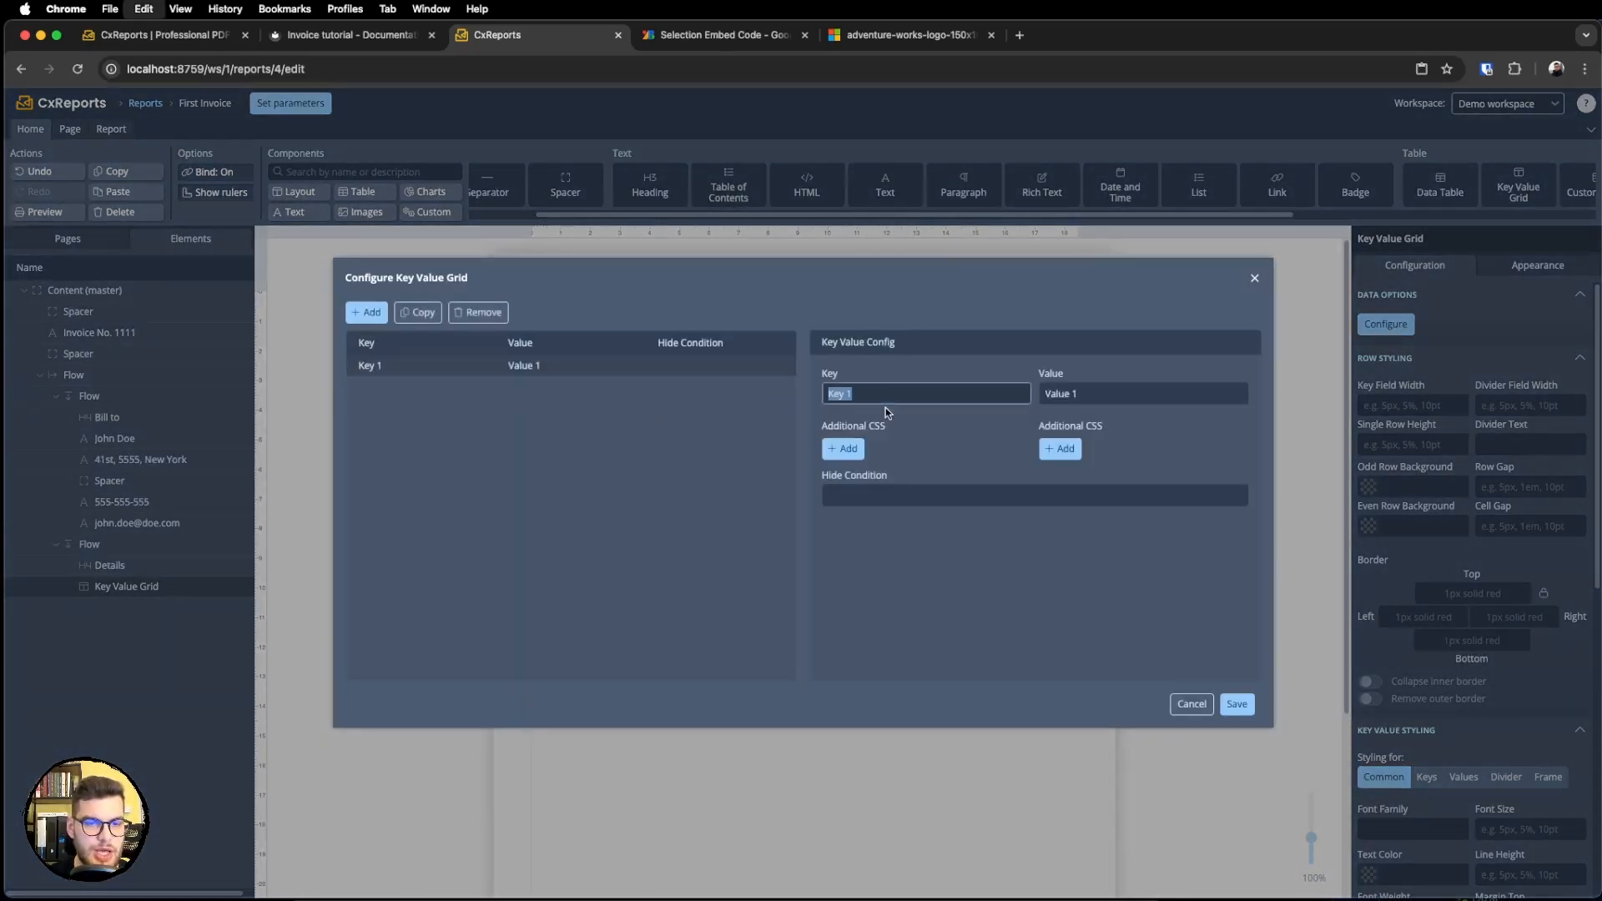
type("Issue date")
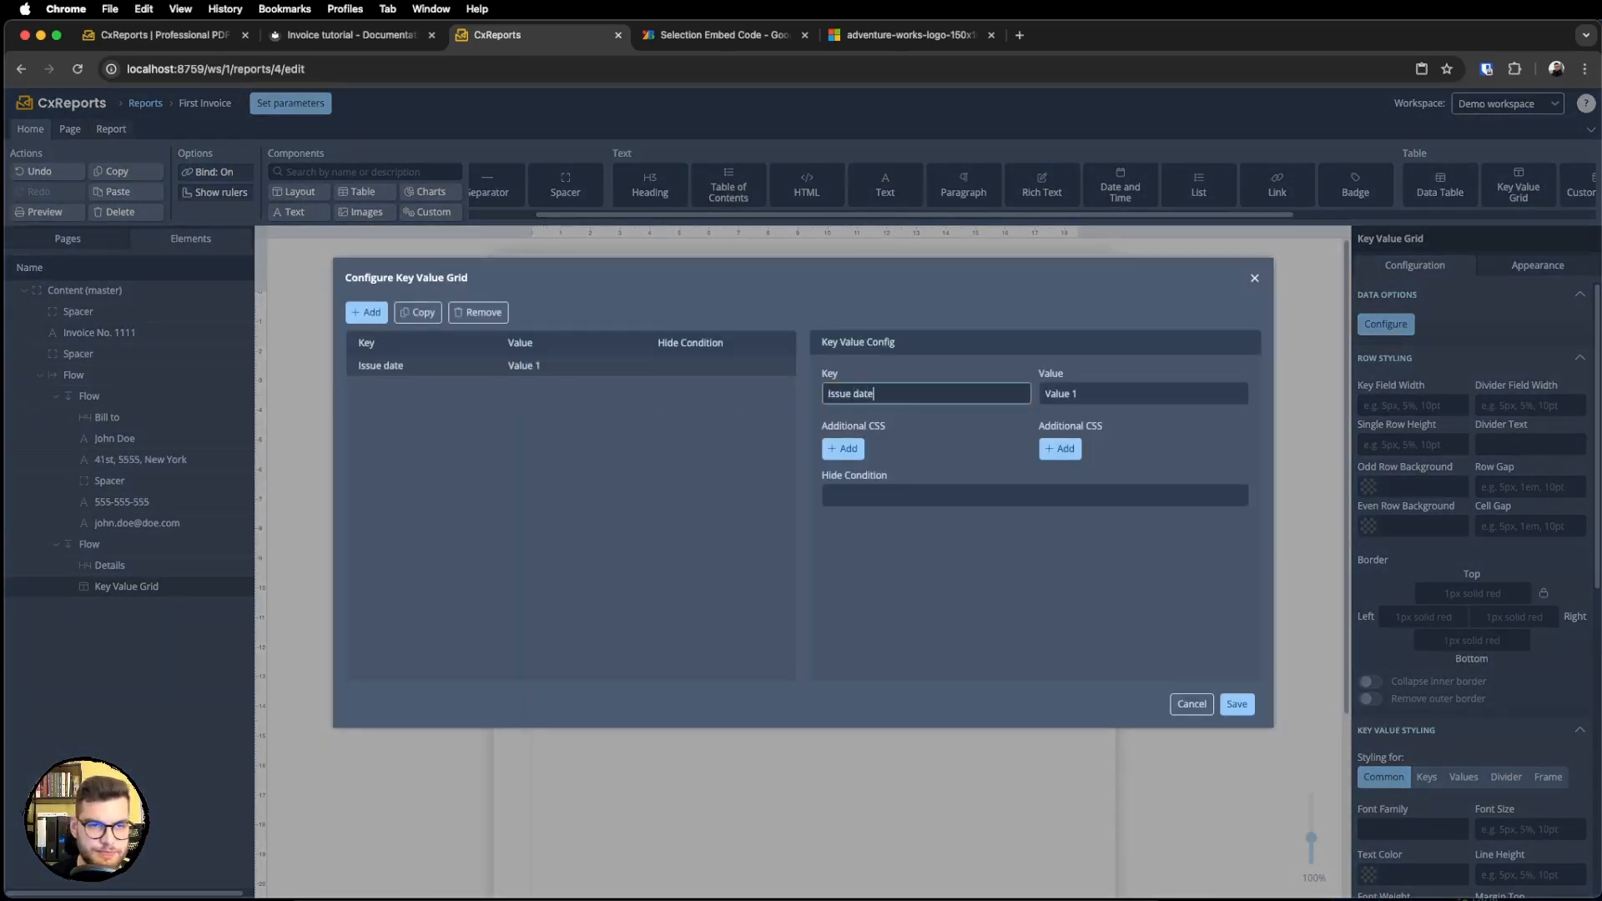
triple_click(1135, 394)
type("01.01.2024")
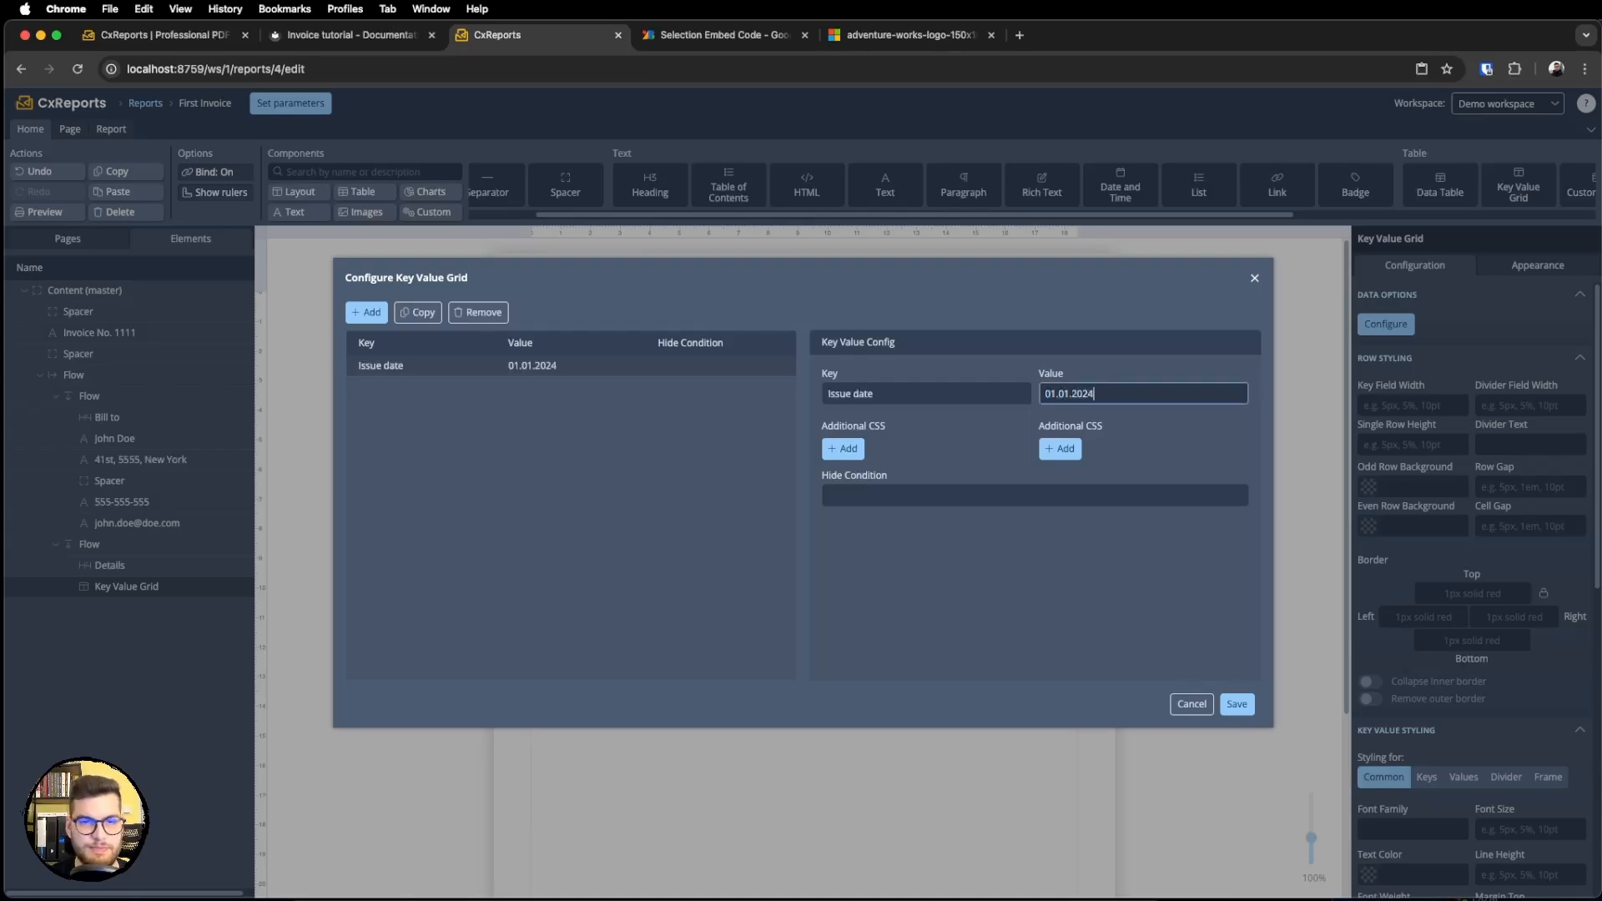
Add a second row to the key value grid with the key "Due date" and value 01.02.2024, and save the configuration.
left_click(367, 314)
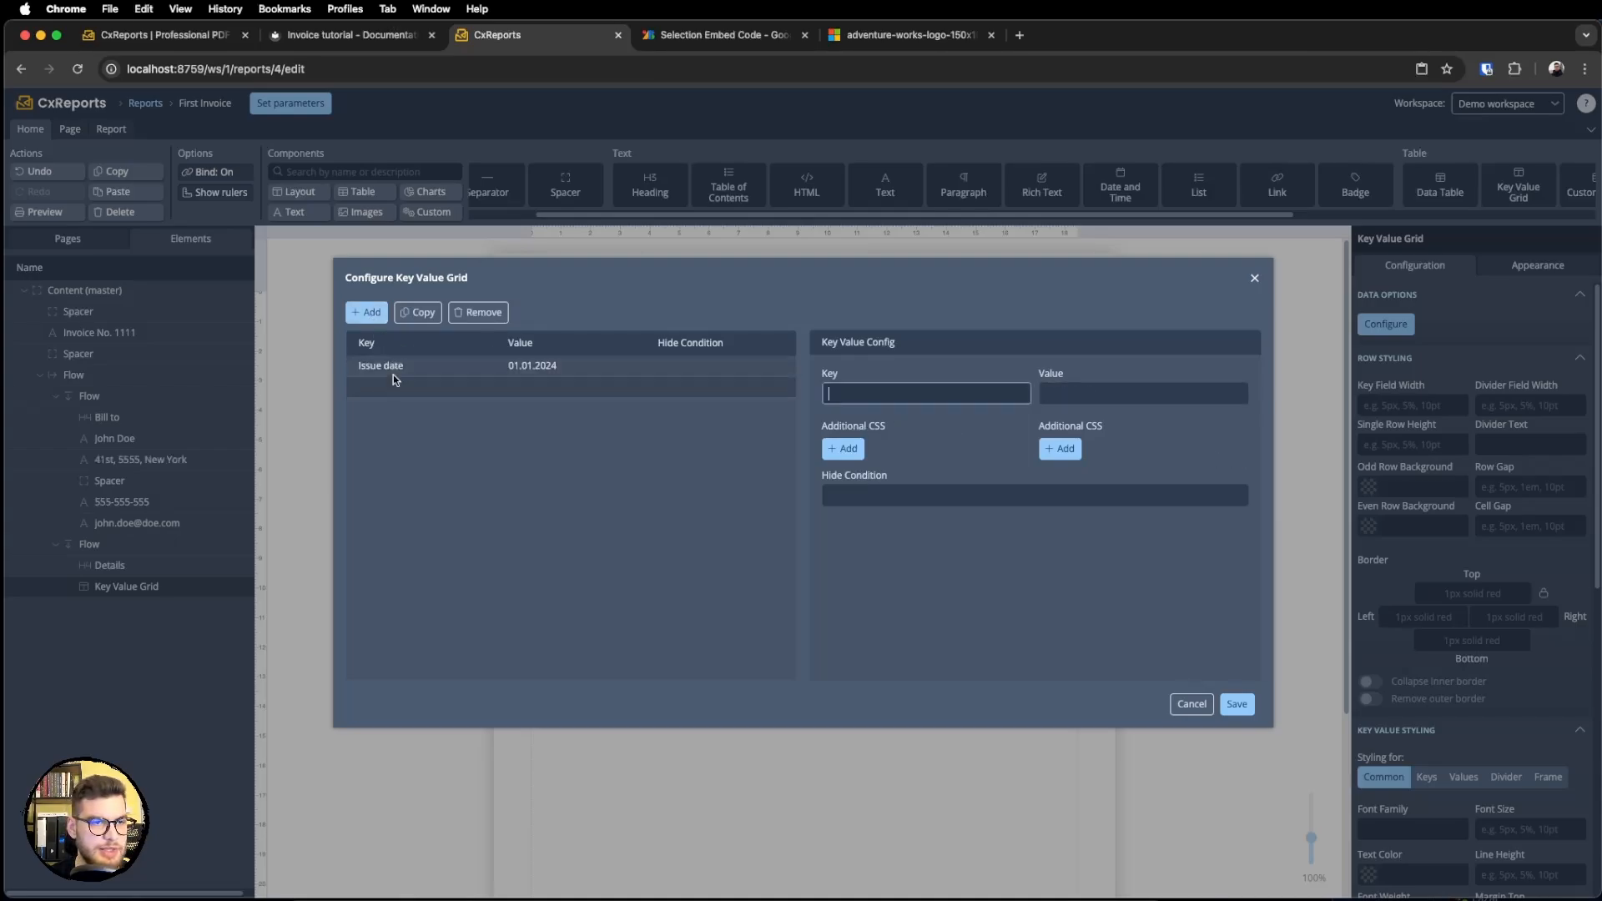
type("Due")
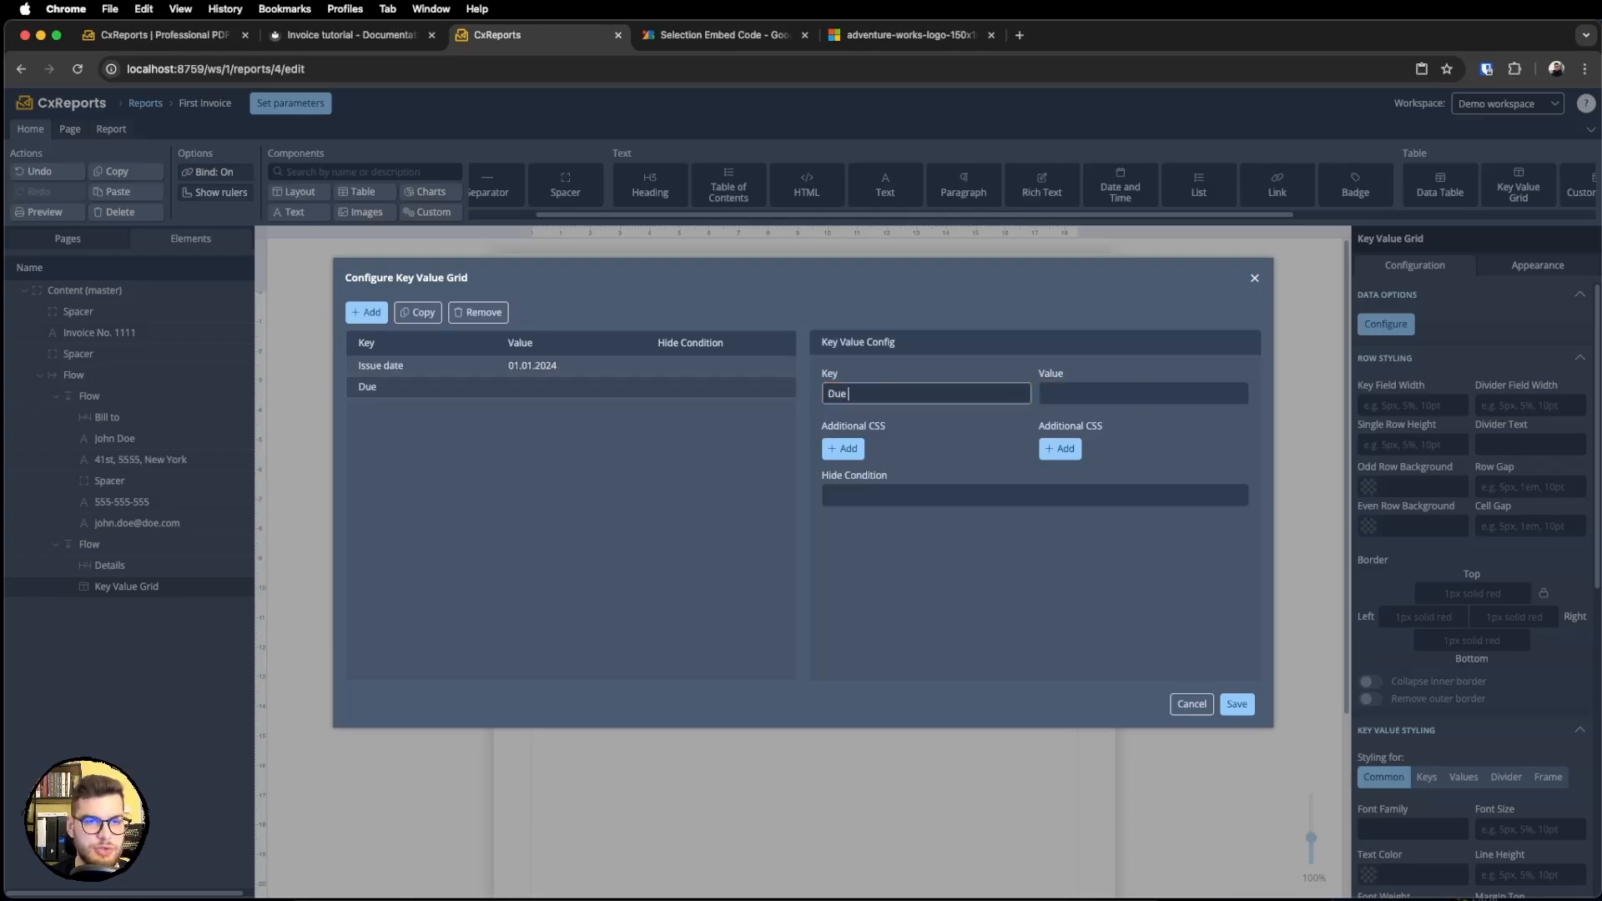
type(" date")
key("Tab")
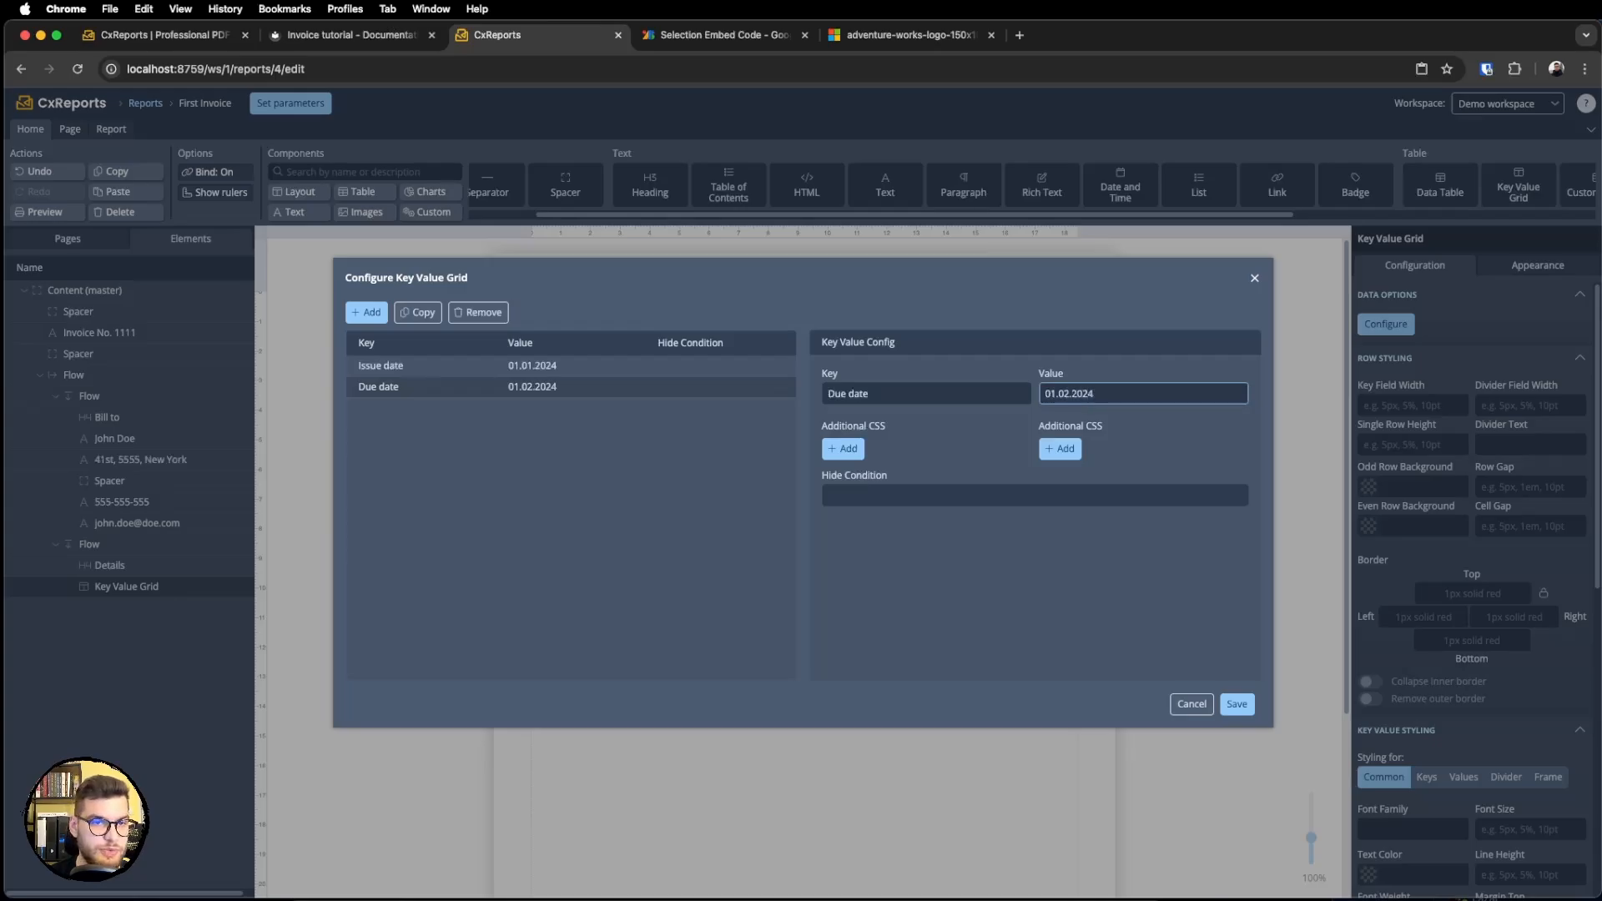
left_click(1237, 704)
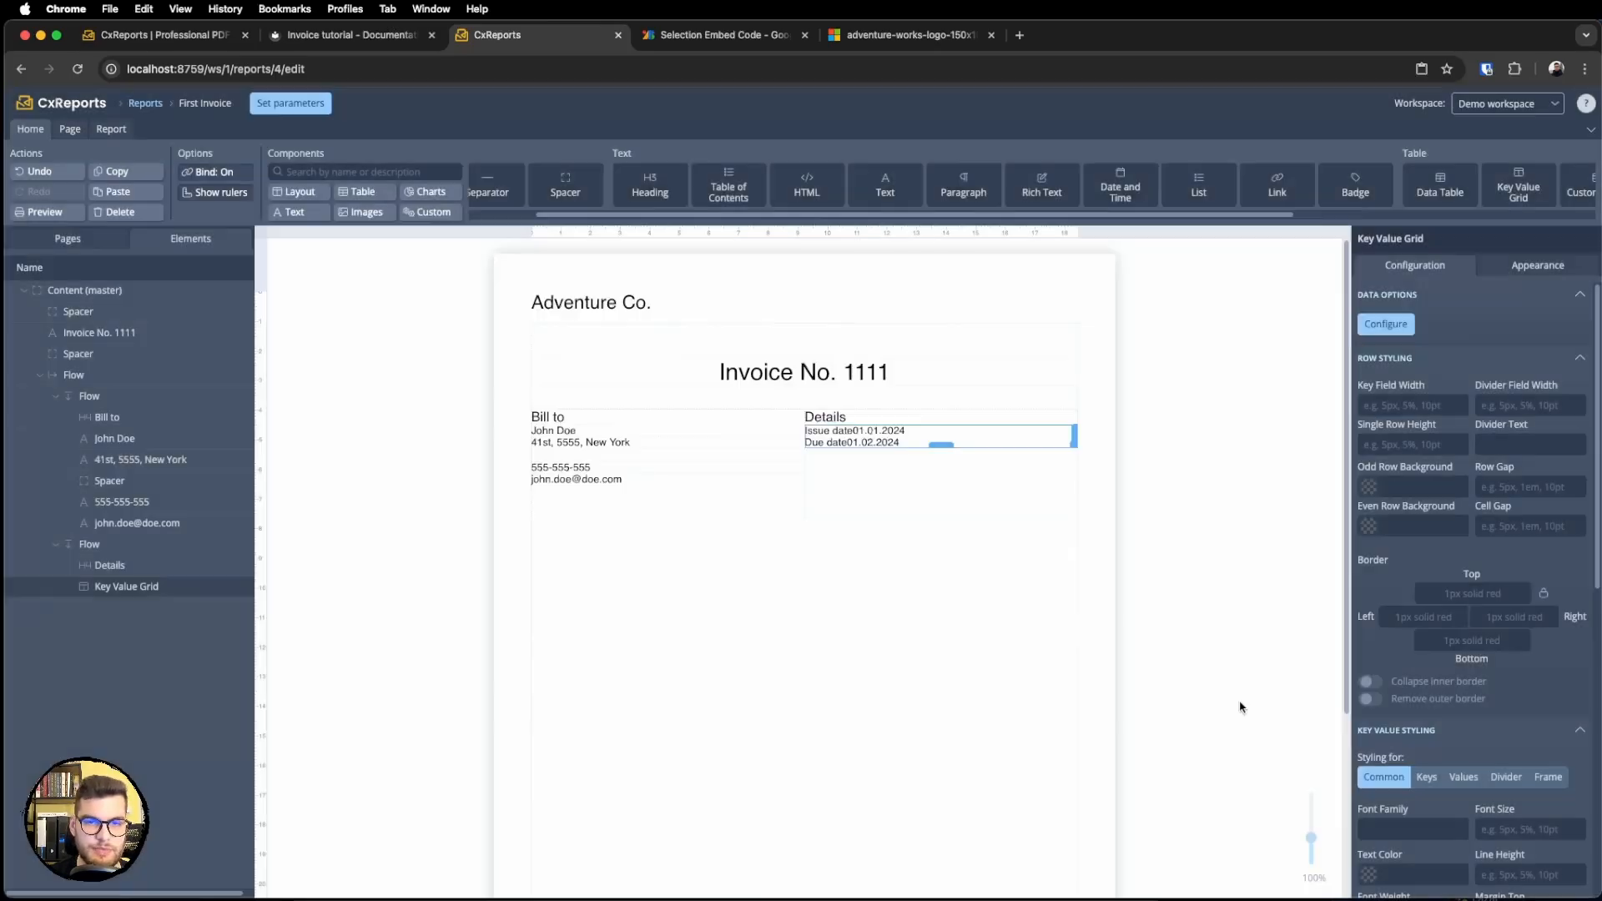
Set the key field width of the key value grid under "Details" to 100px.
left_click(914, 646)
left_click(893, 439)
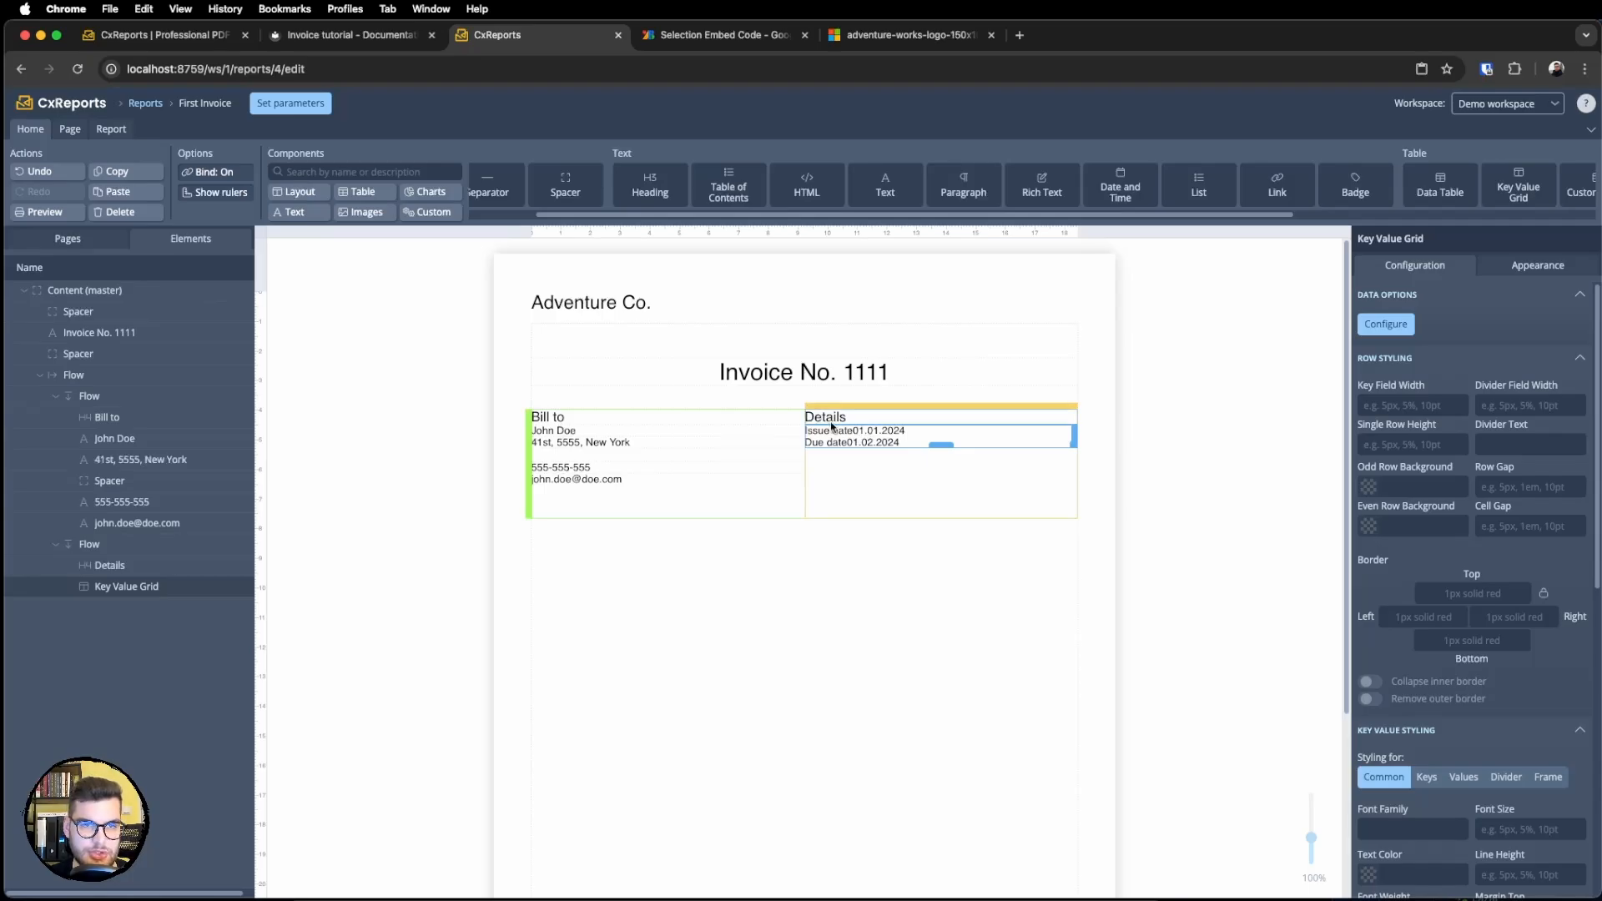
left_click(1397, 407)
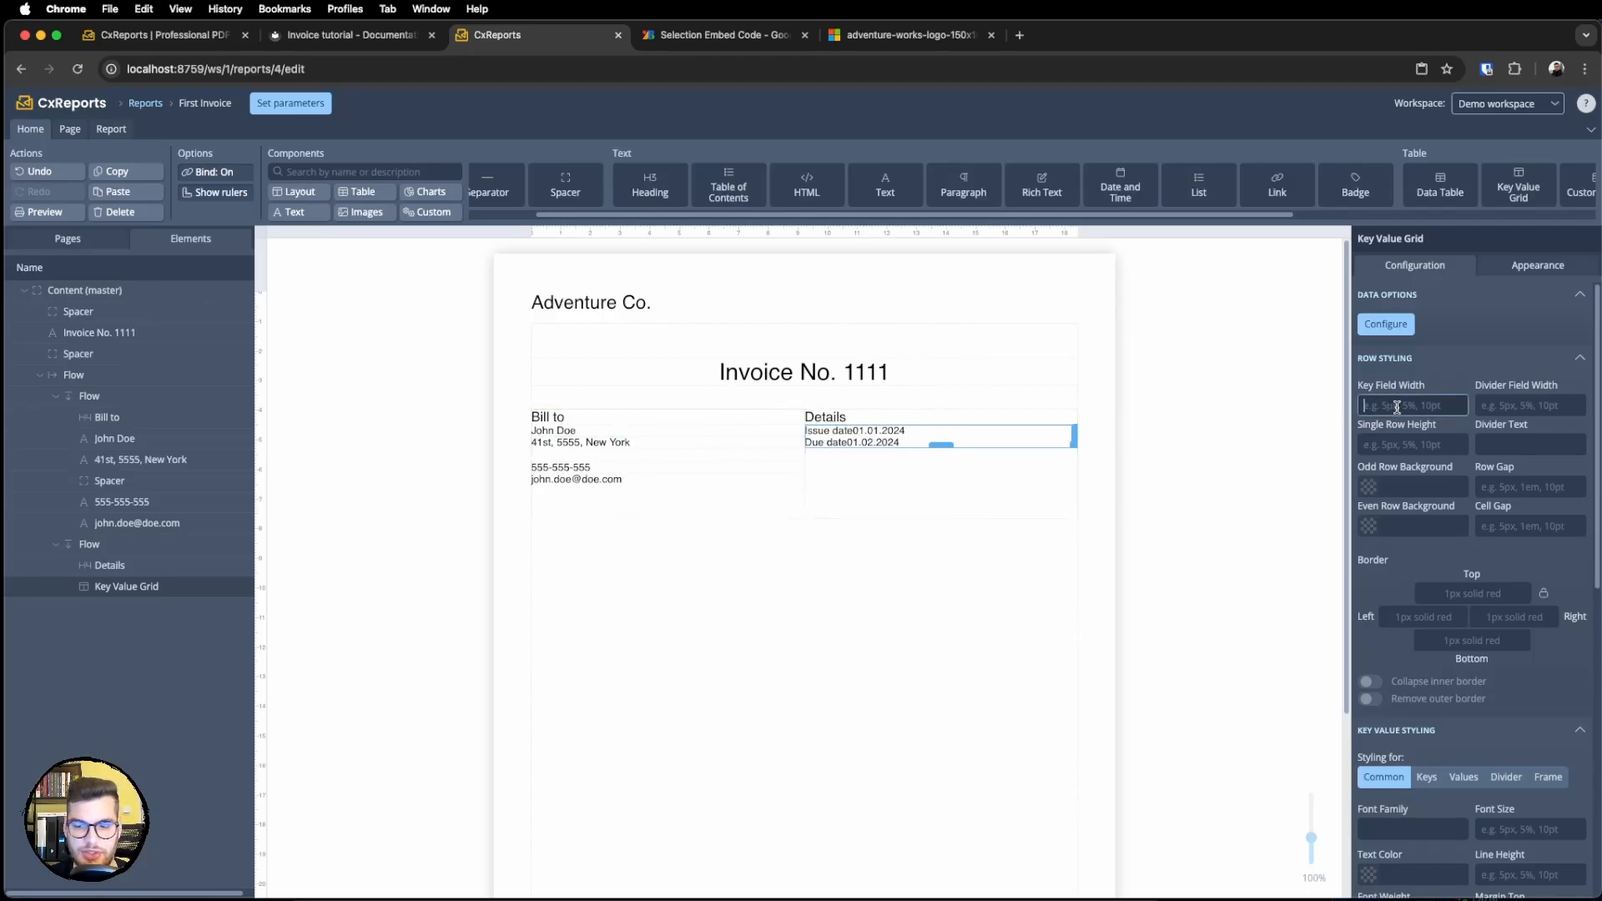
type("100p")
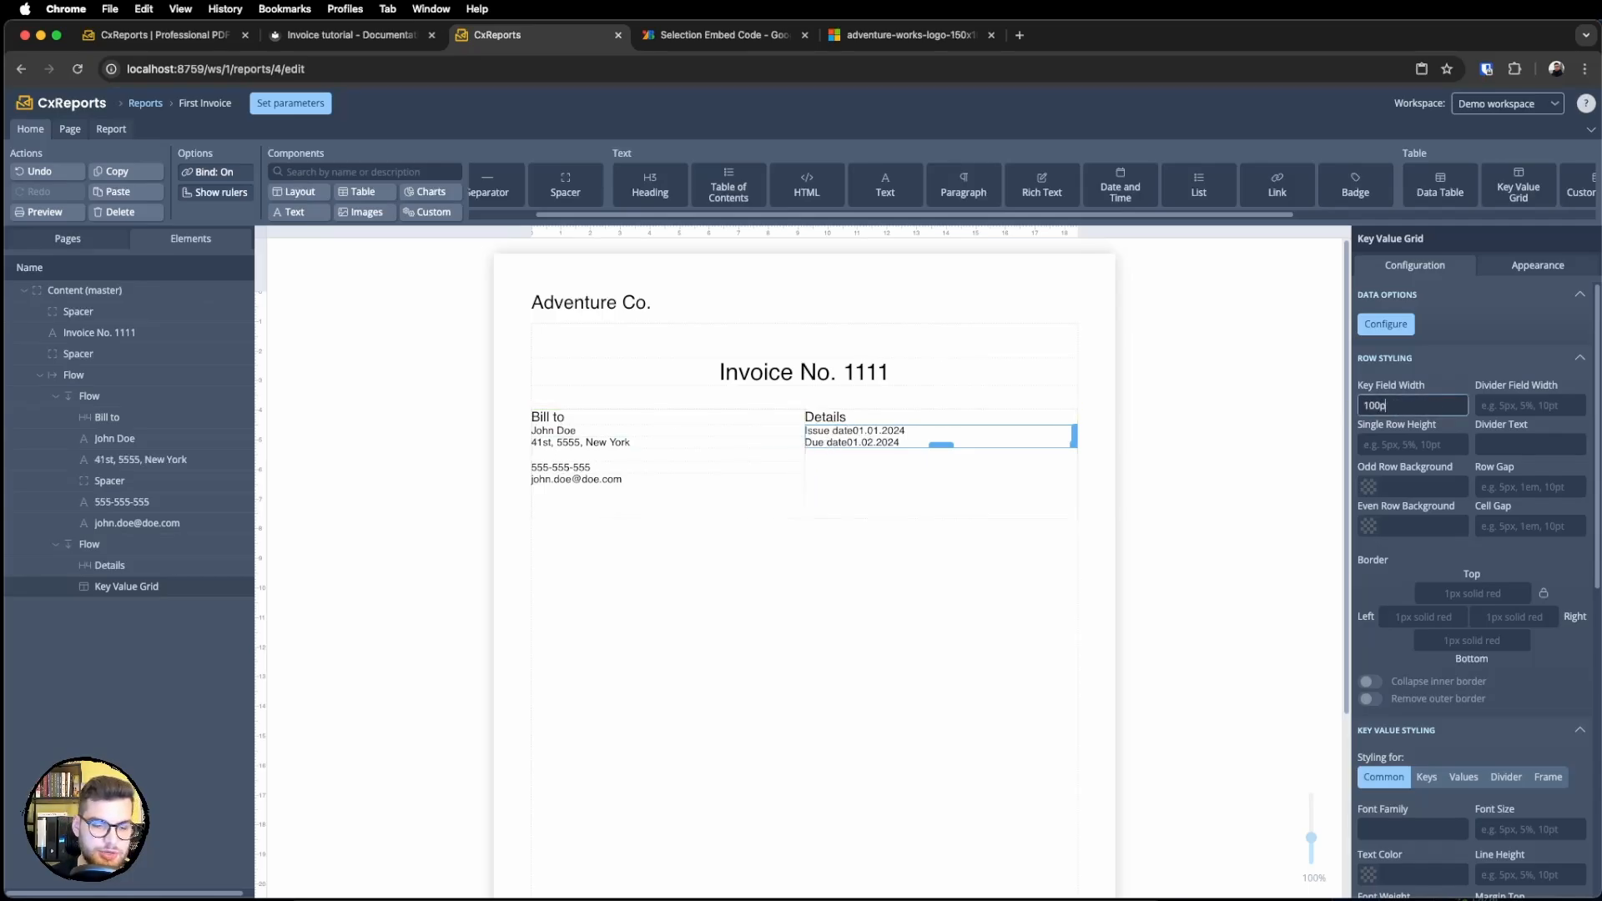
type("x")
left_click(1285, 515)
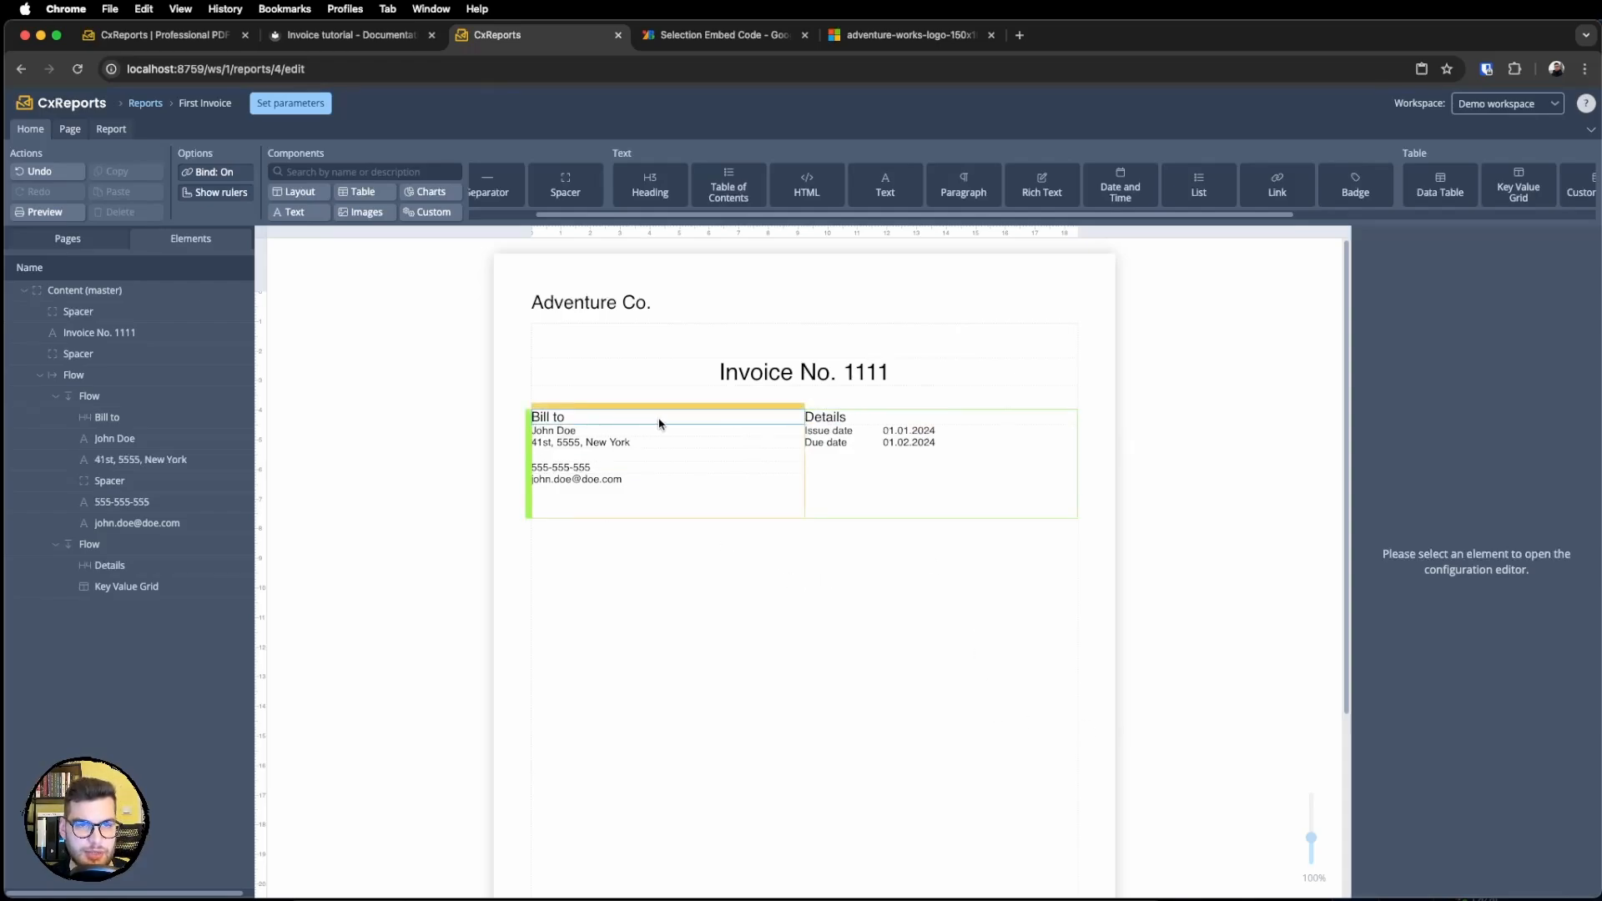
Set the text transform of the "Bill to" heading to UPPERCASE.
left_click(862, 423)
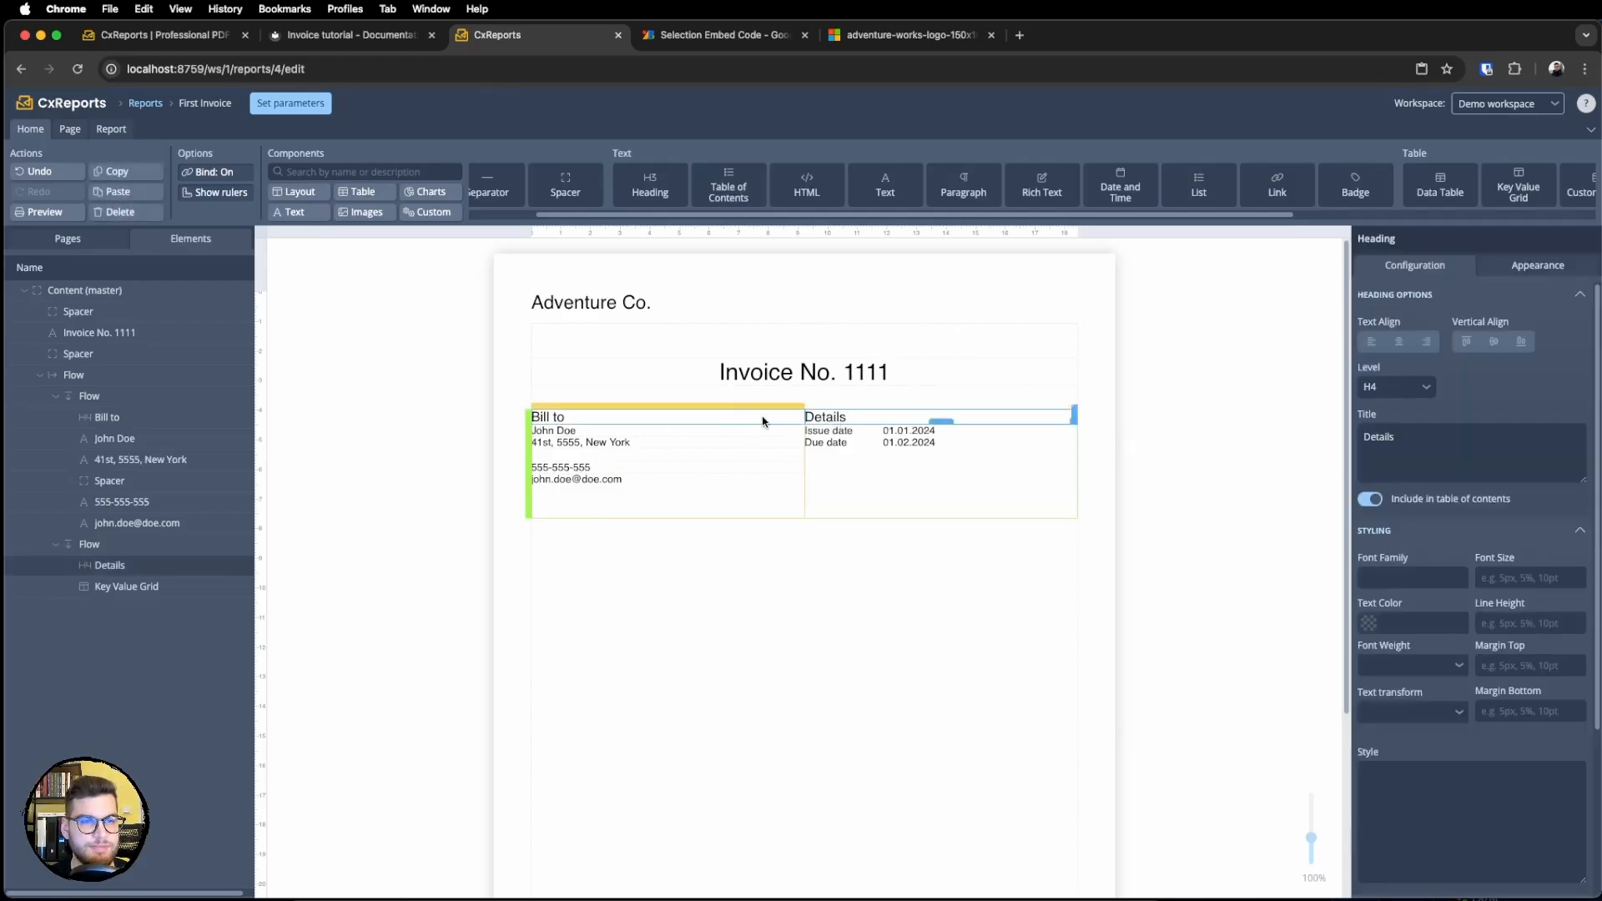
left_click(582, 420)
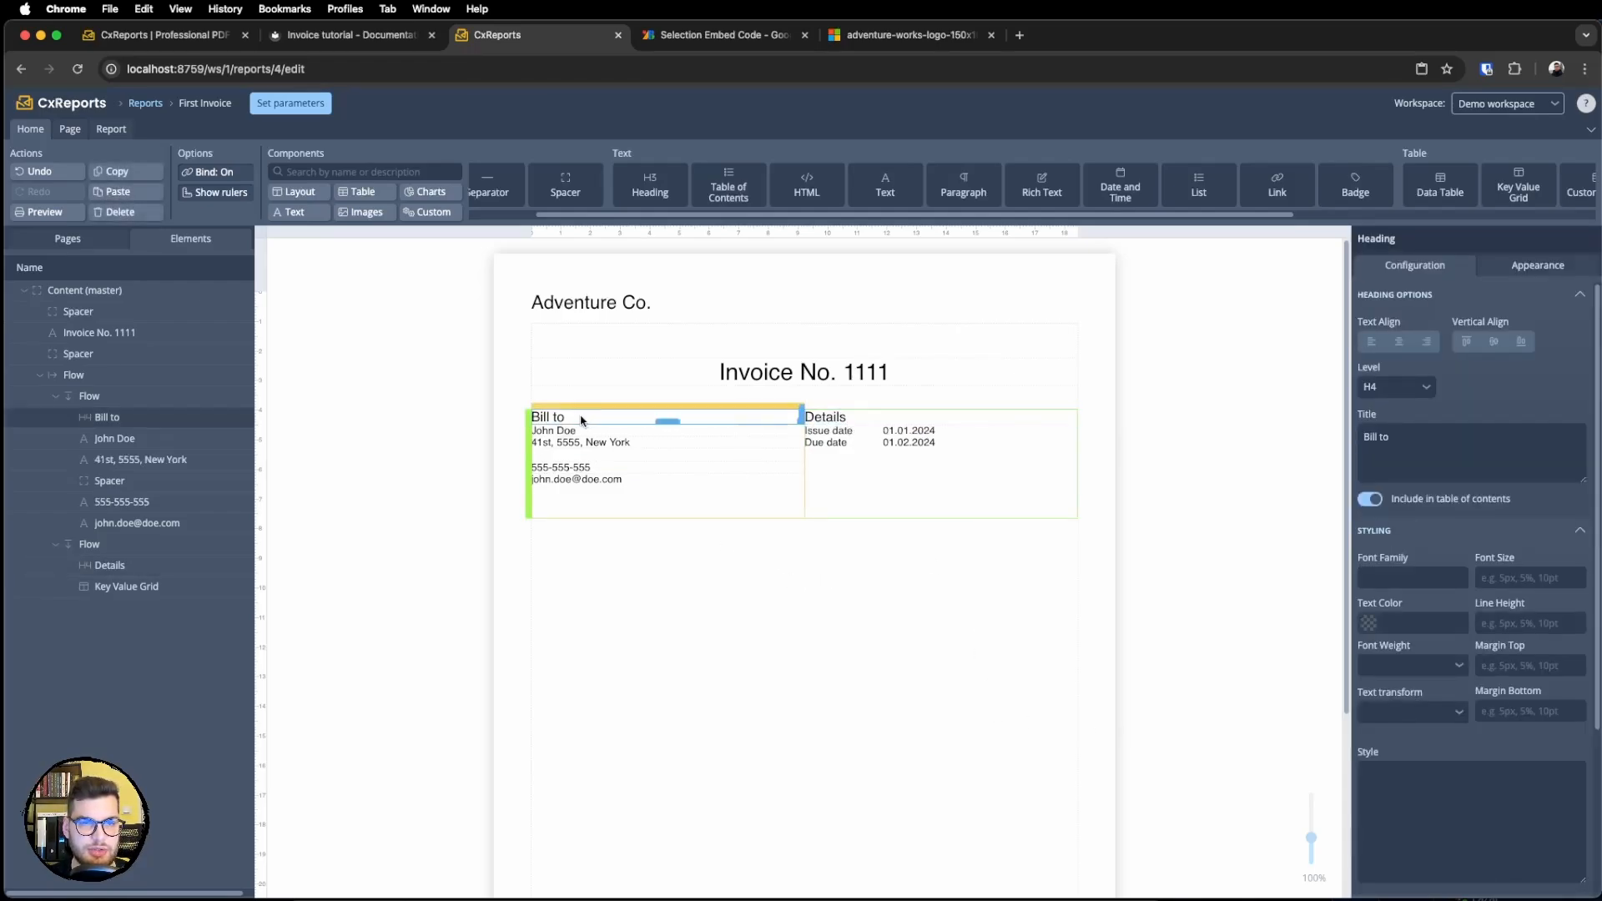
left_click(1392, 578)
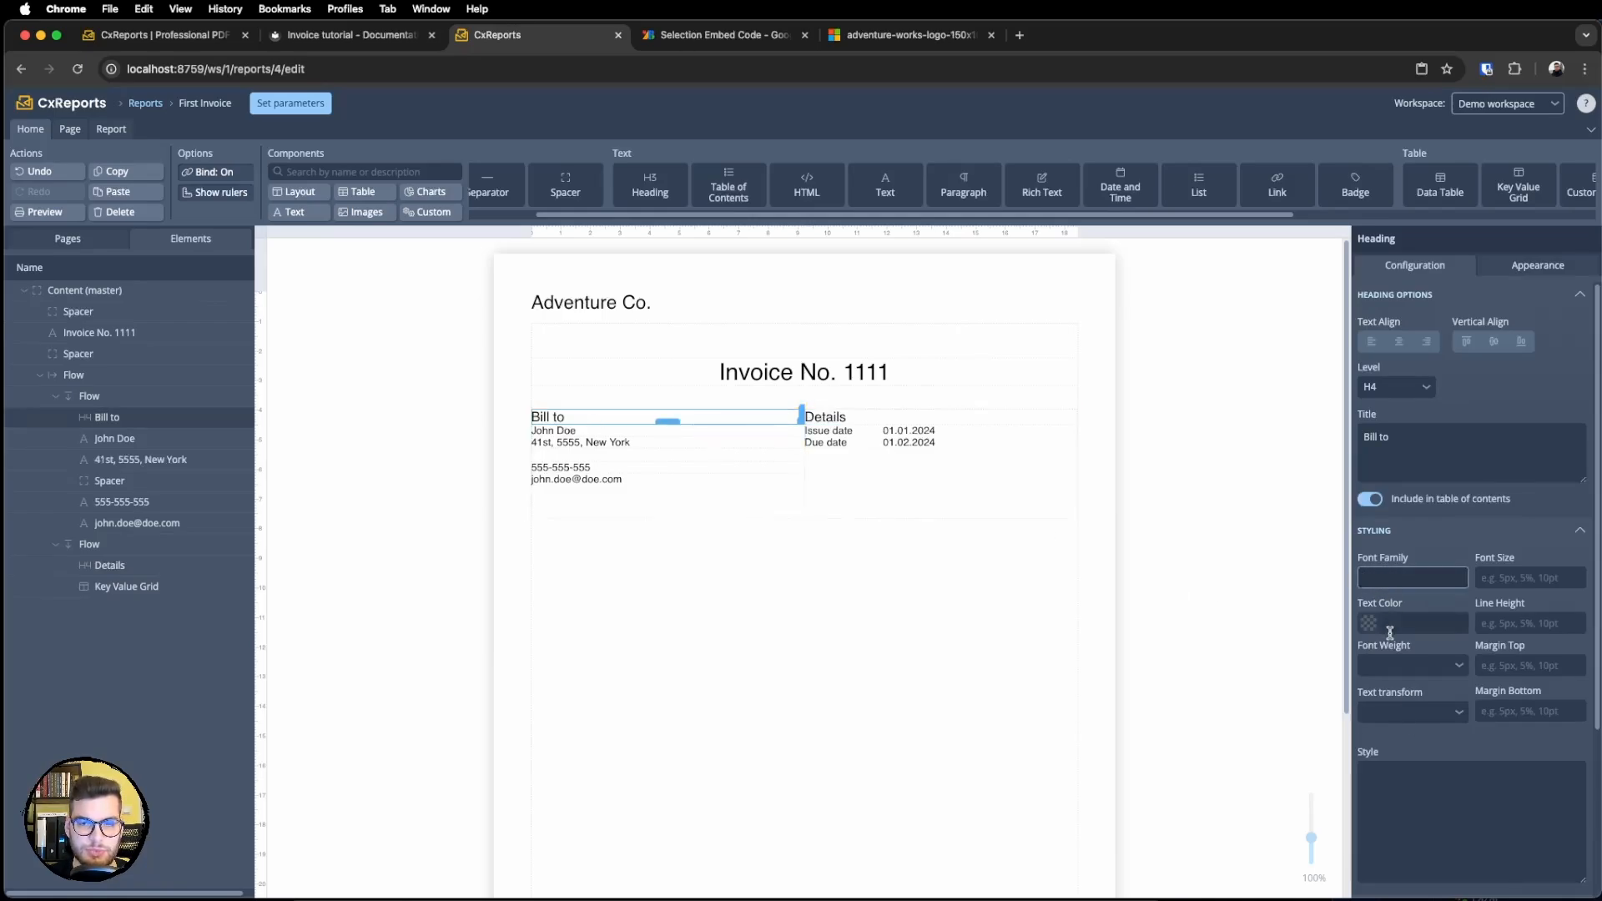
left_click(1402, 711)
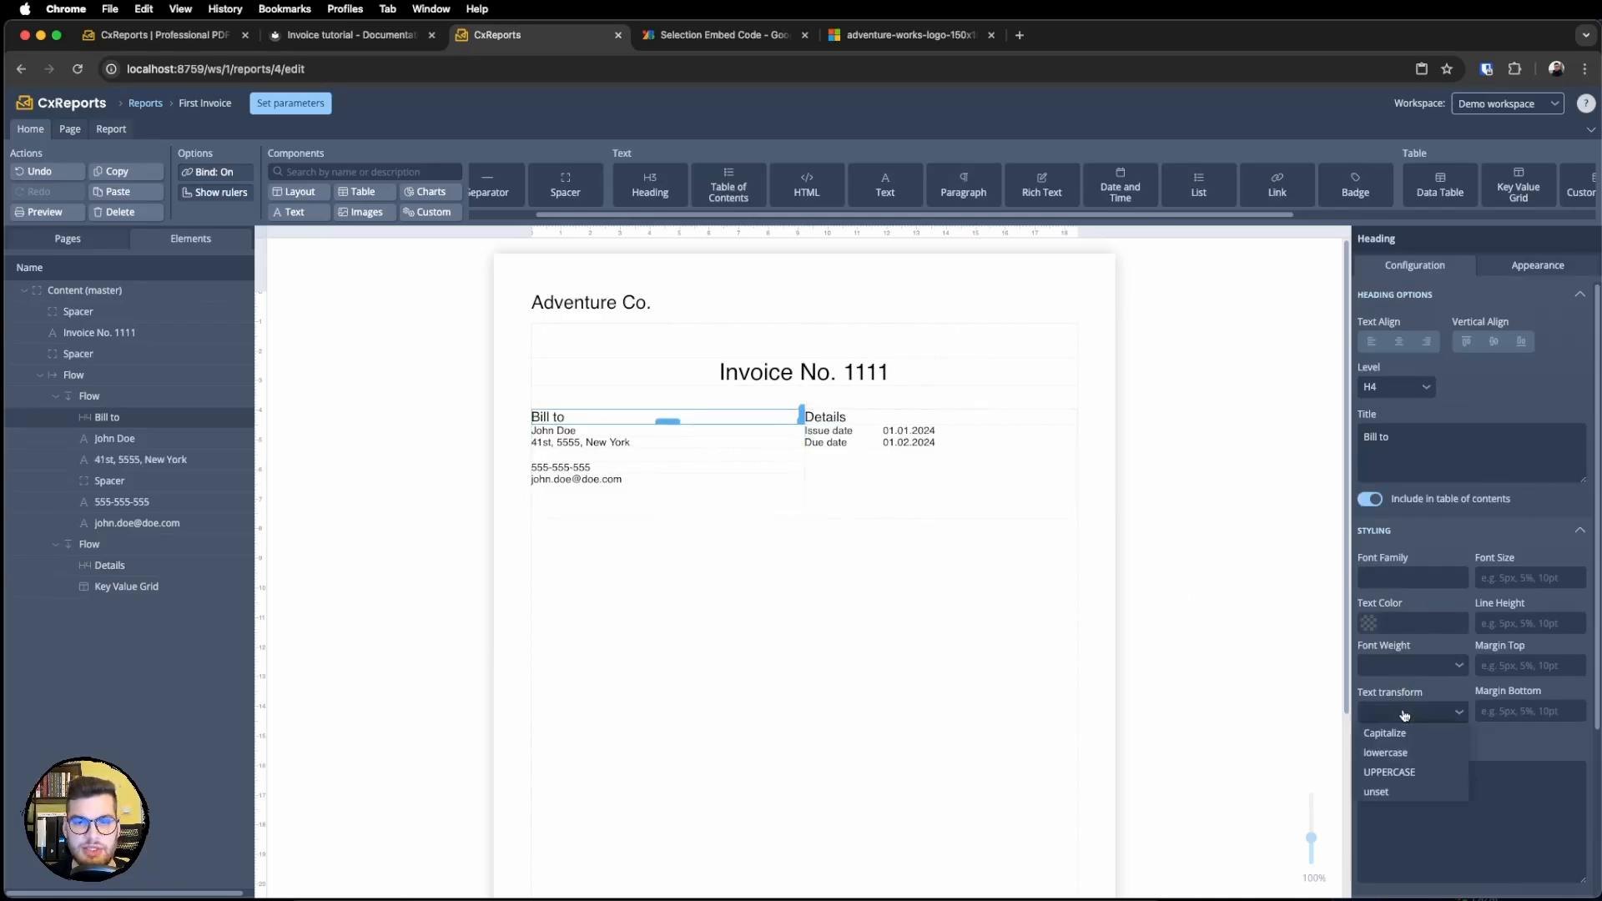
left_click(1406, 774)
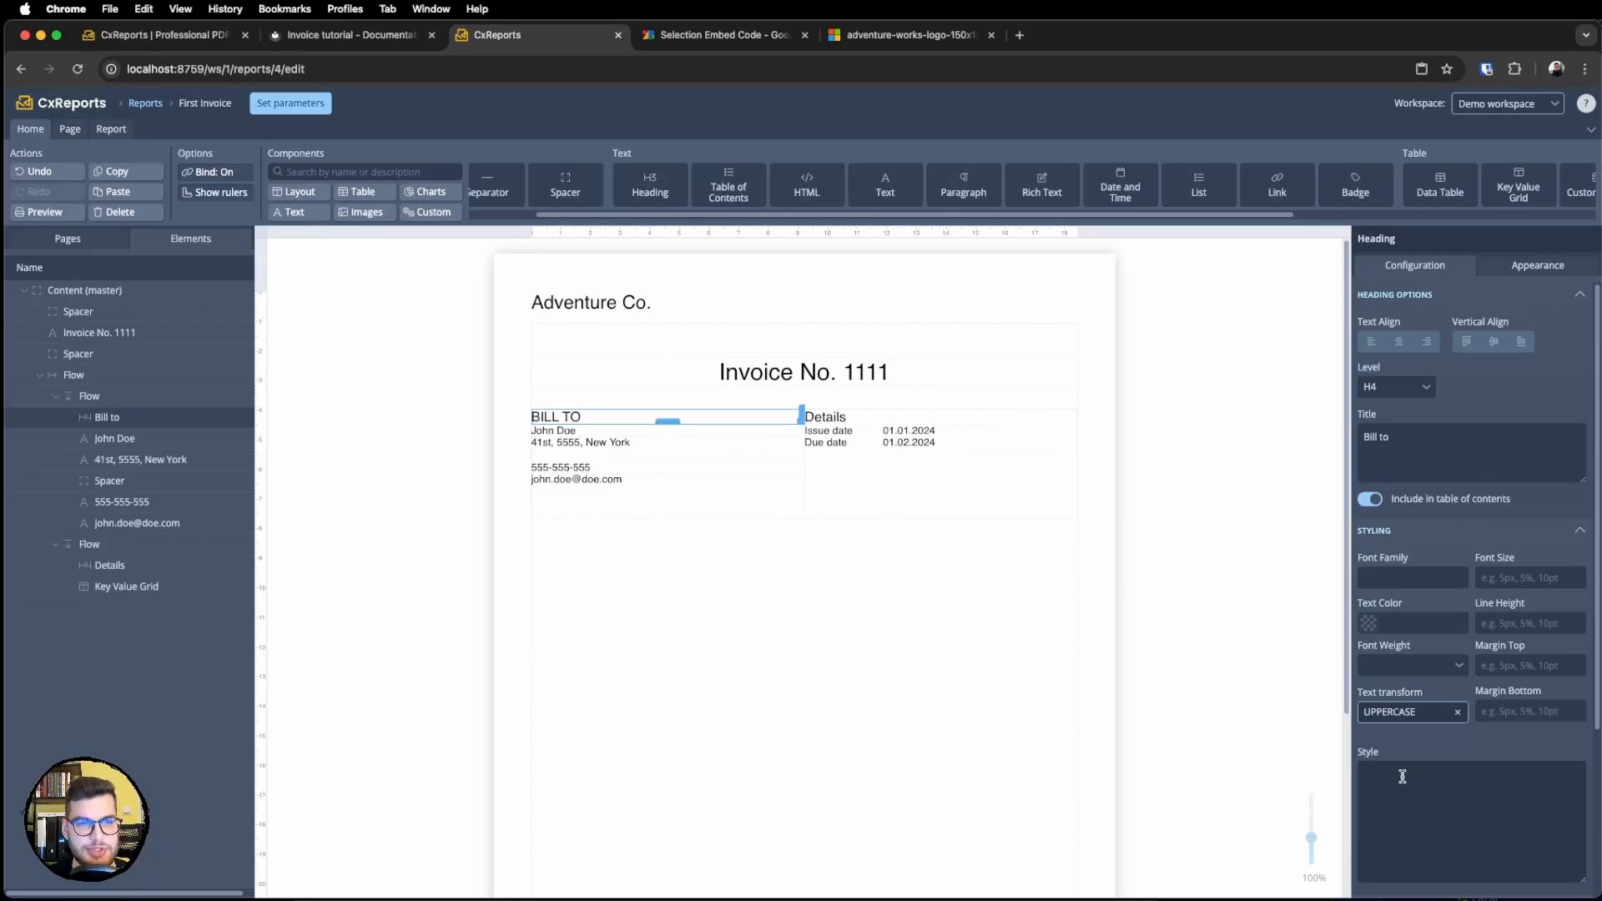
Give the "Bill to" heading a turquoise text color of about #25c5d3.
left_click(1375, 624)
left_click(1502, 398)
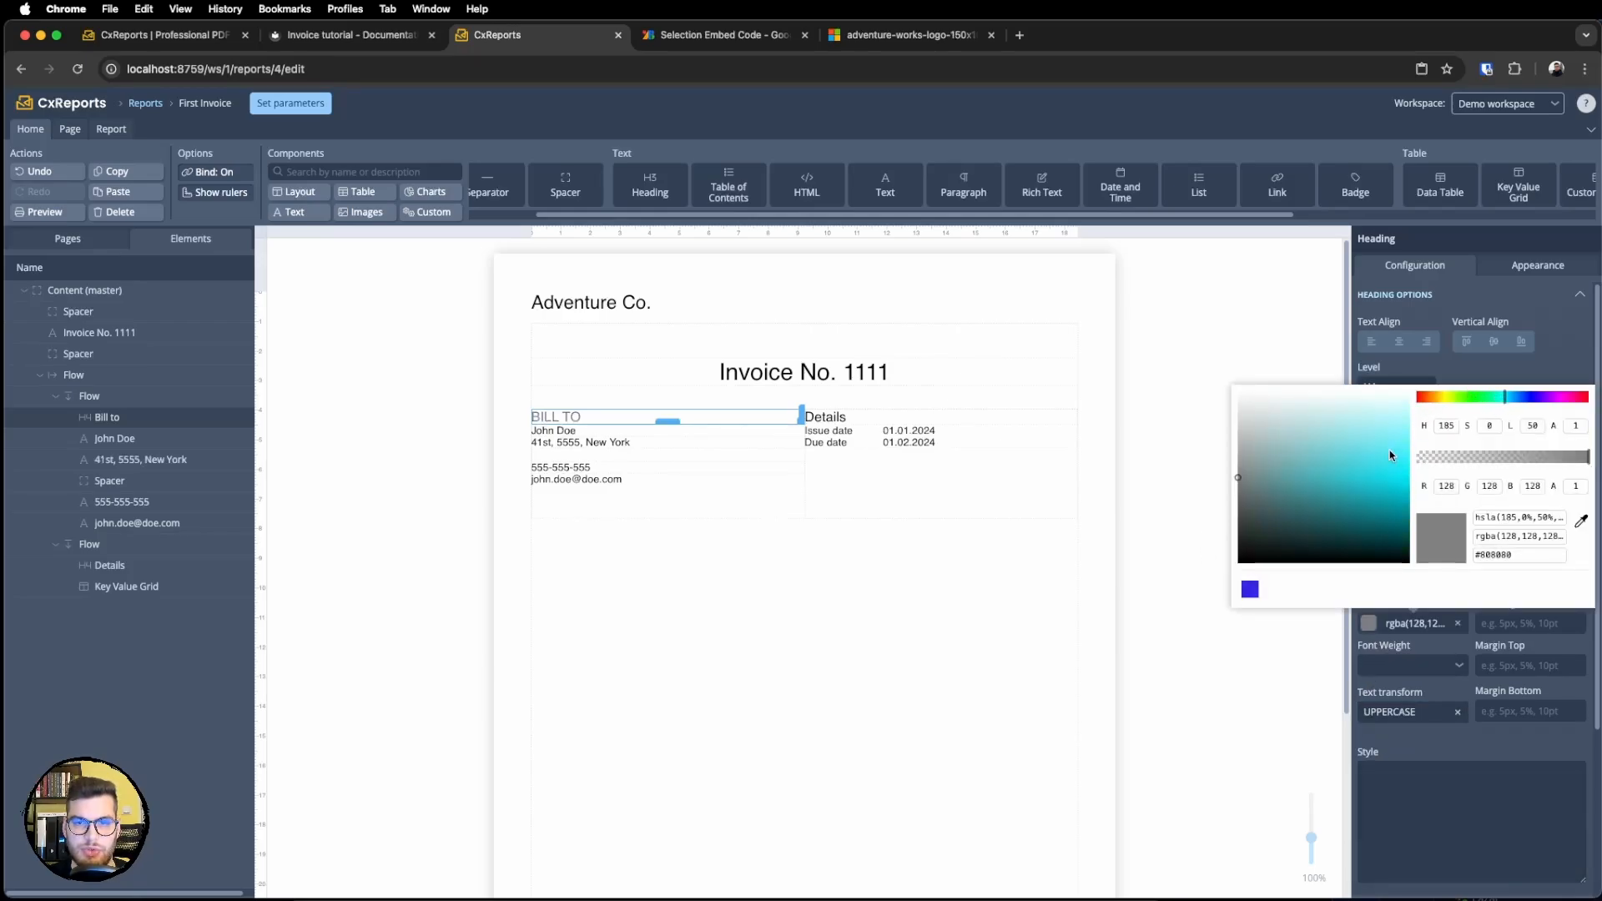
left_click_drag(1390, 449, 1356, 482)
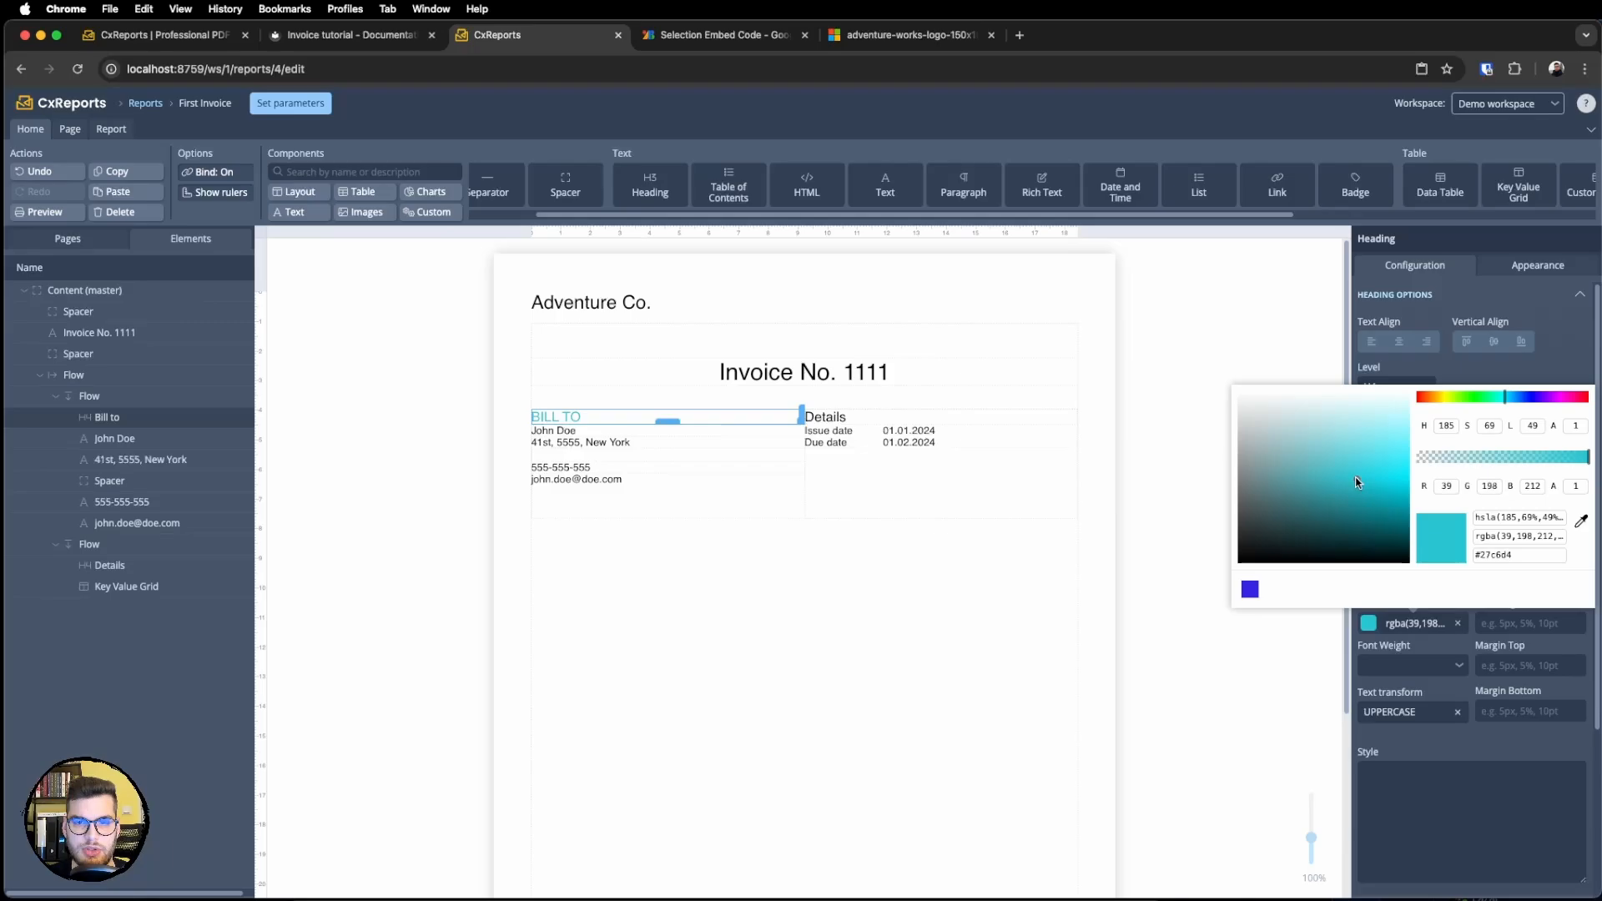
left_click(1285, 367)
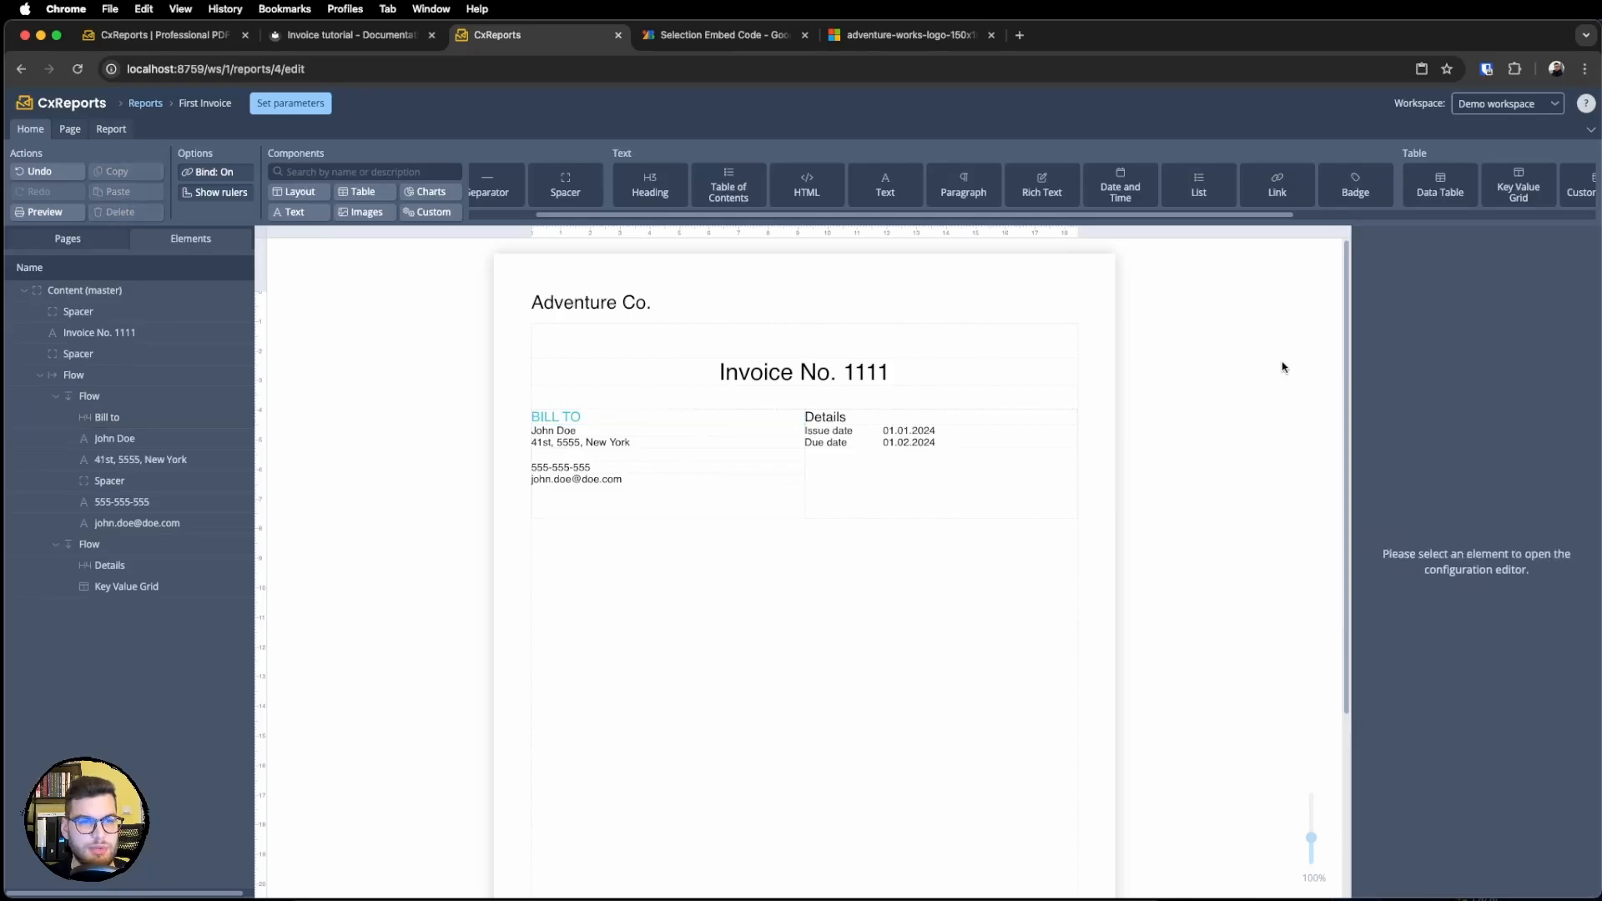
Darken the "Bill to" heading's text color to a teal of about #18a4b0.
left_click(654, 422)
left_click(1368, 623)
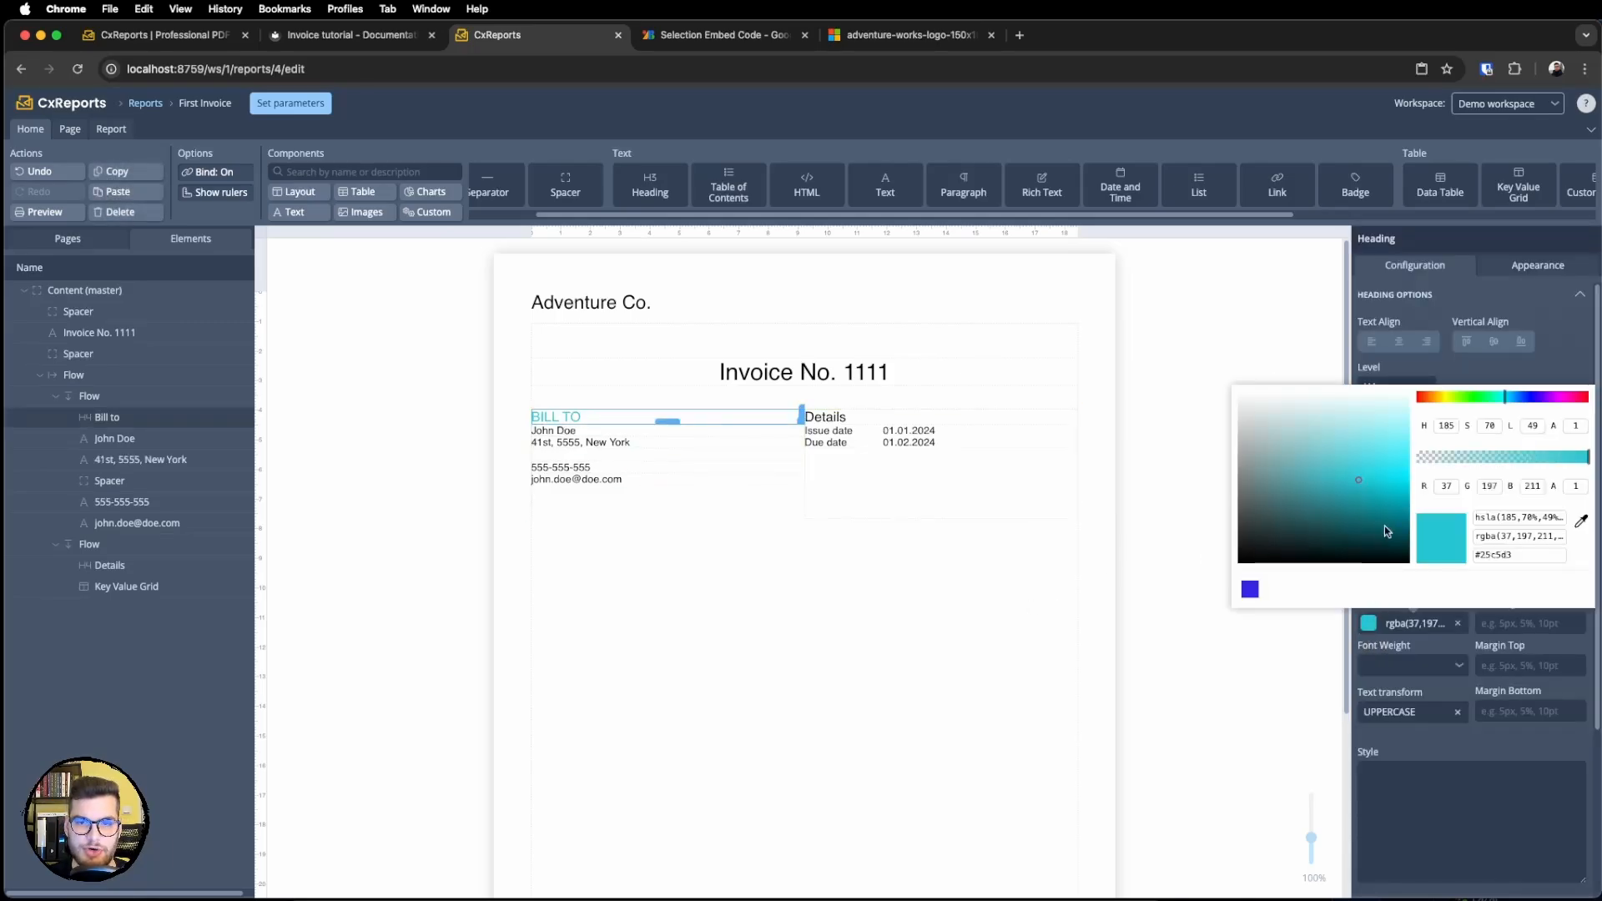
left_click_drag(1372, 474, 1363, 492)
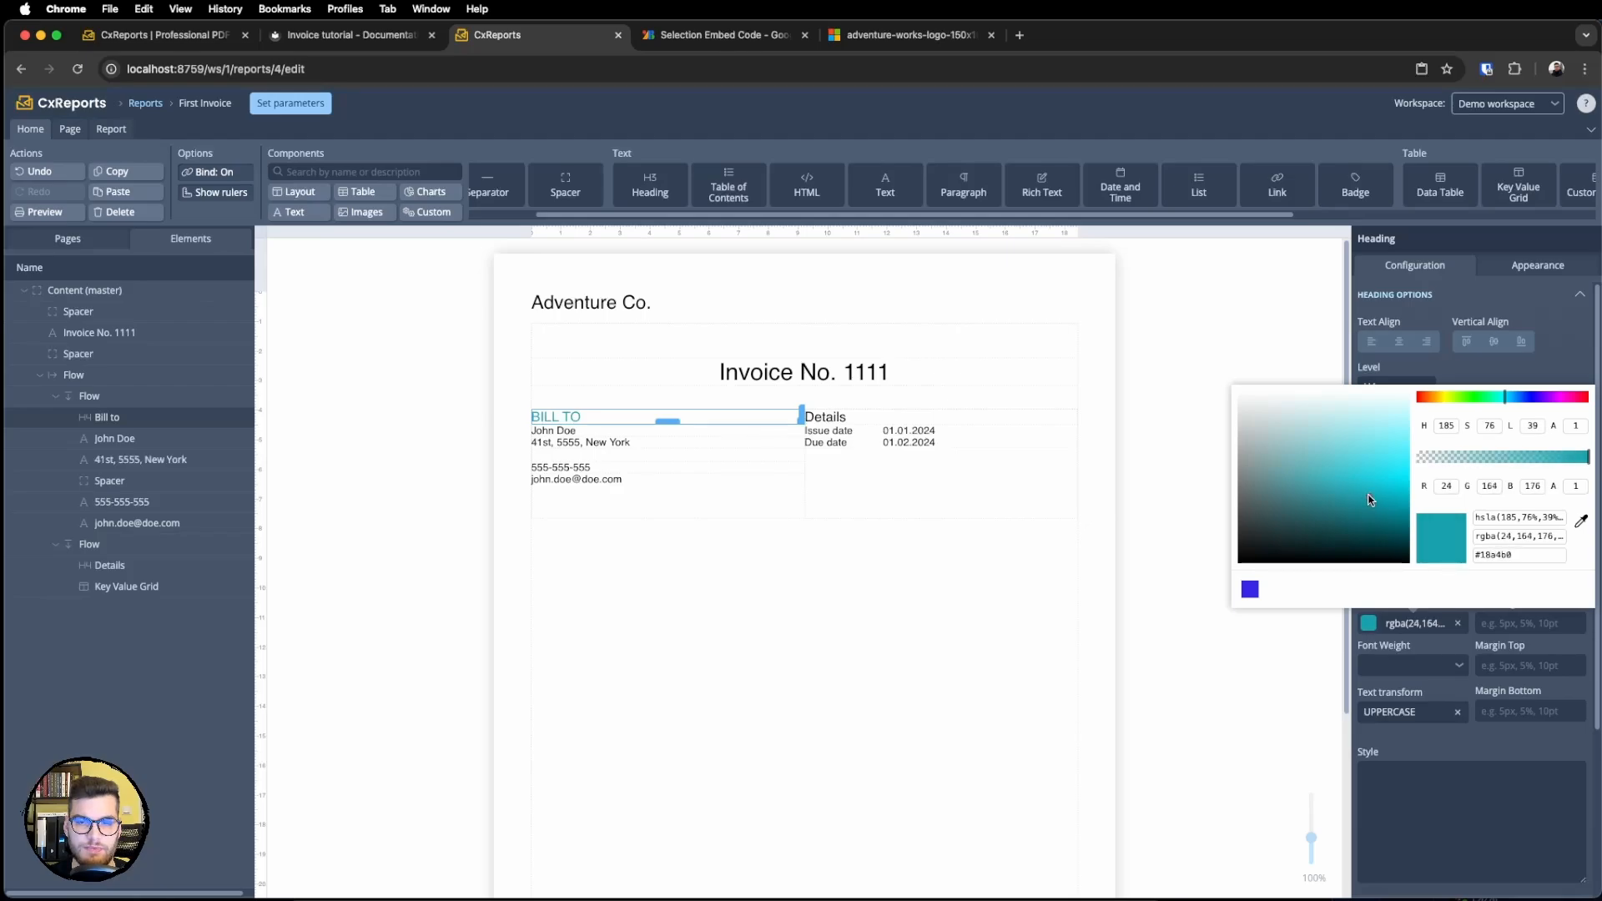
left_click(1207, 524)
Clear the text color and the text transform of the "Bill to" heading.
left_click(739, 419)
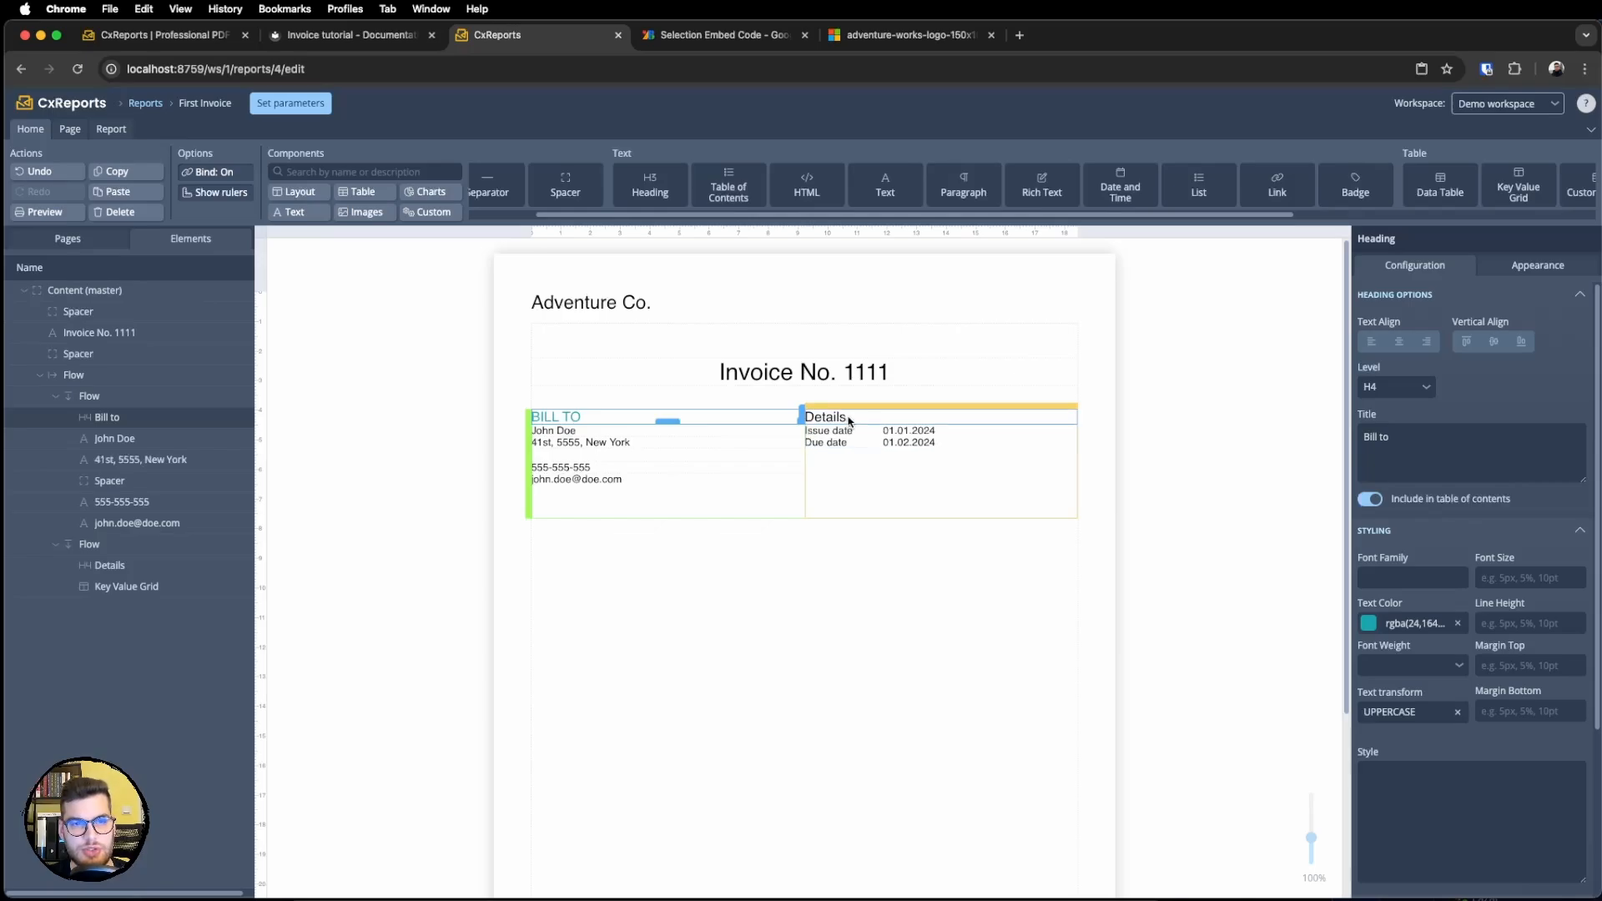
left_click(968, 419)
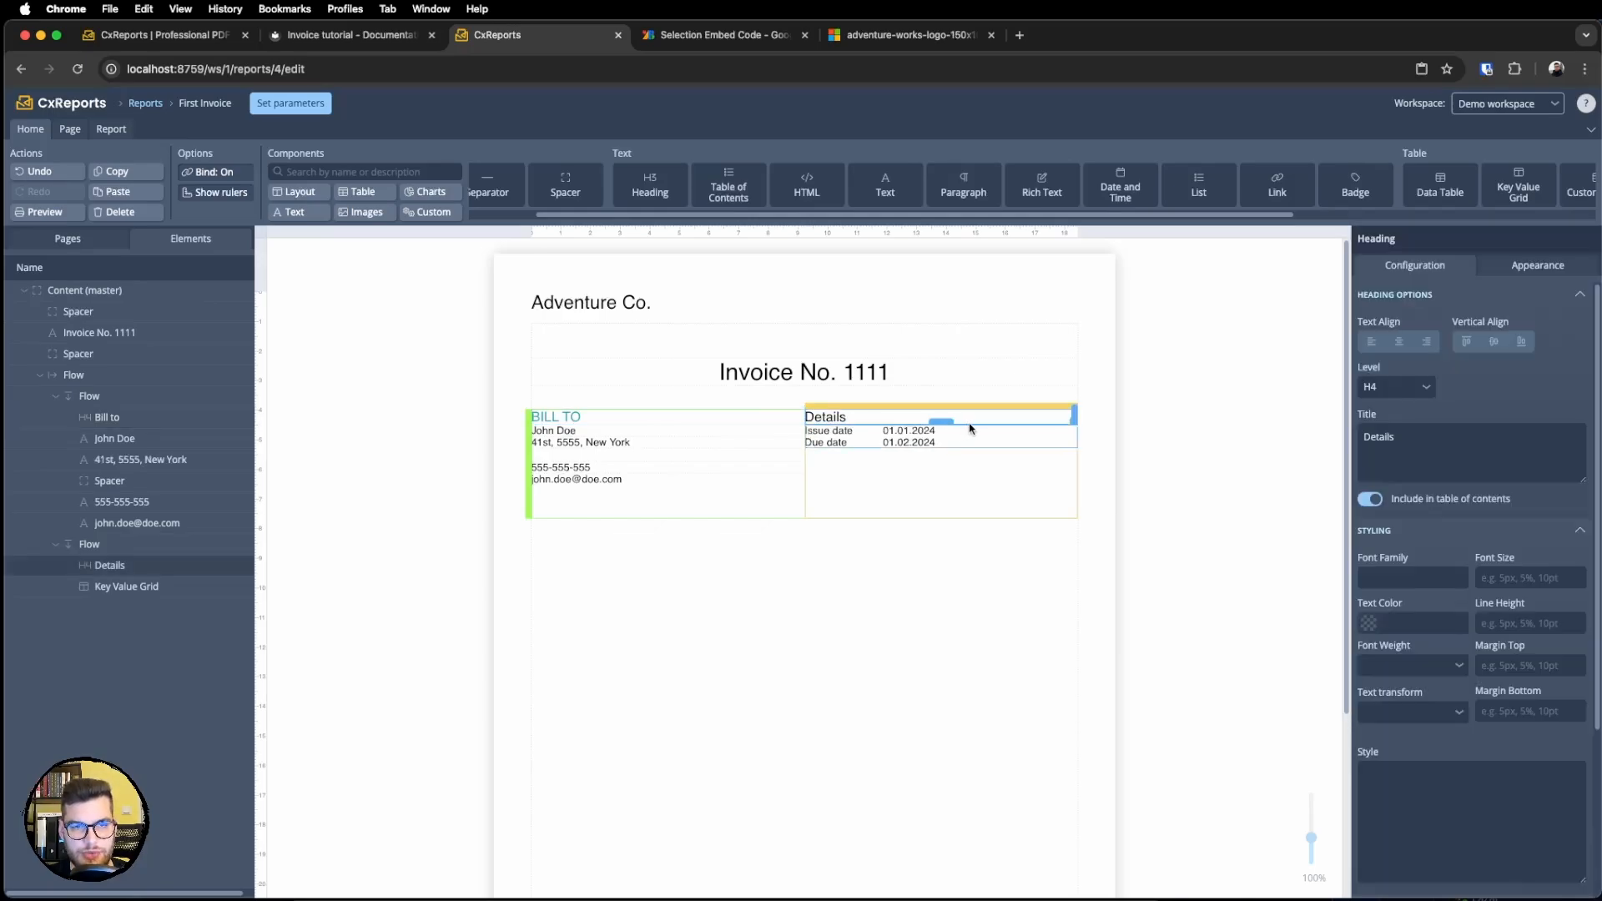
left_click(715, 419)
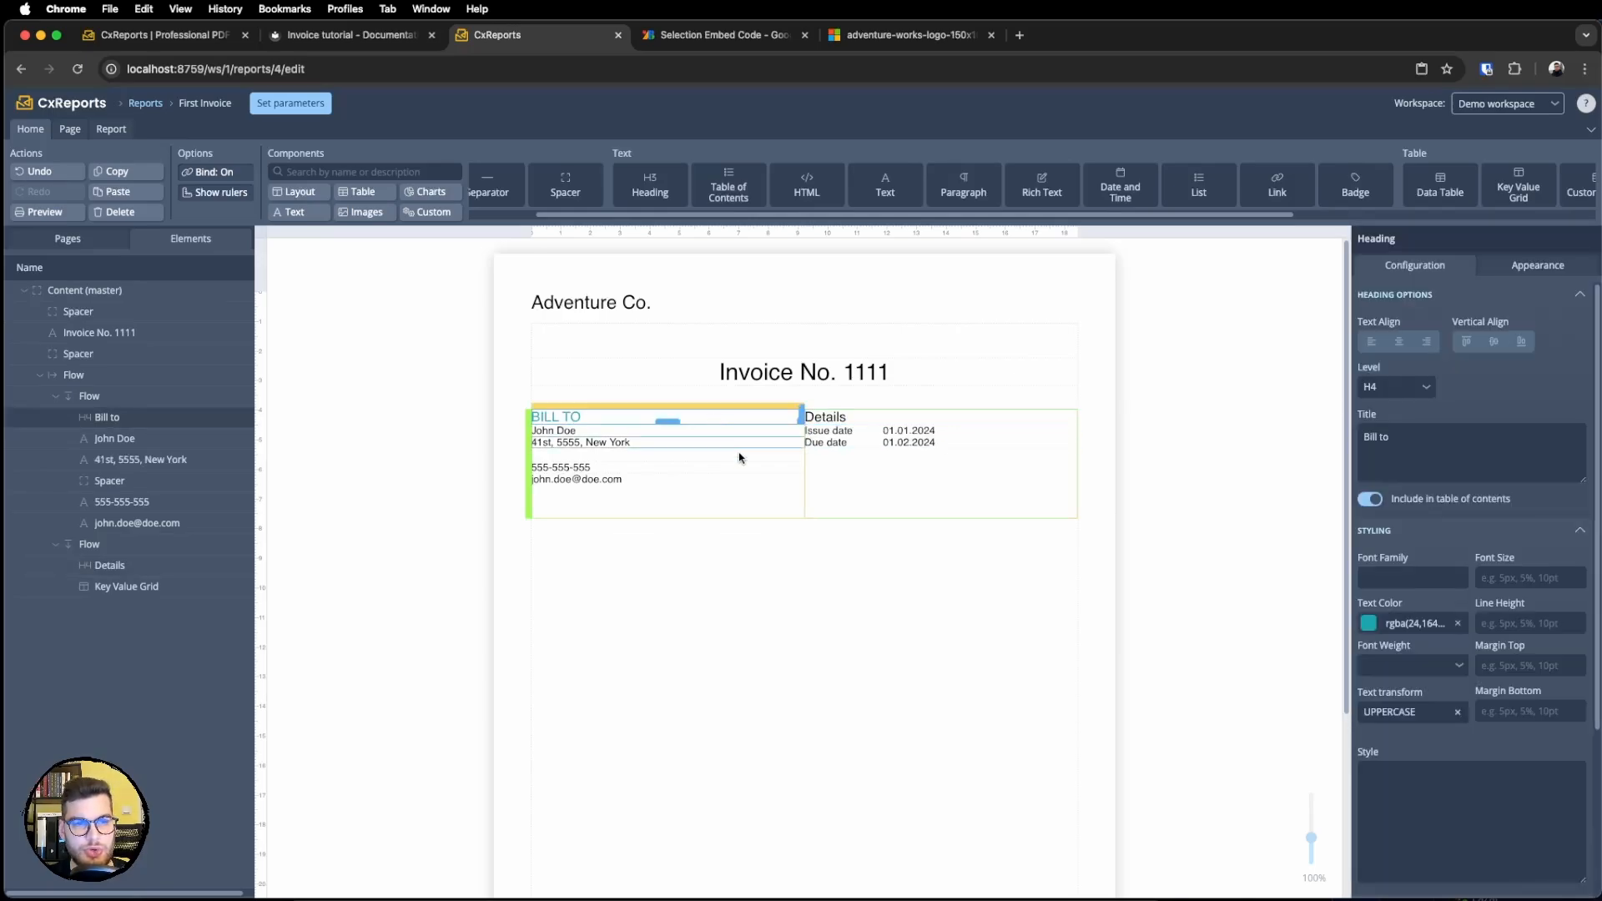
left_click(1457, 628)
left_click(1458, 712)
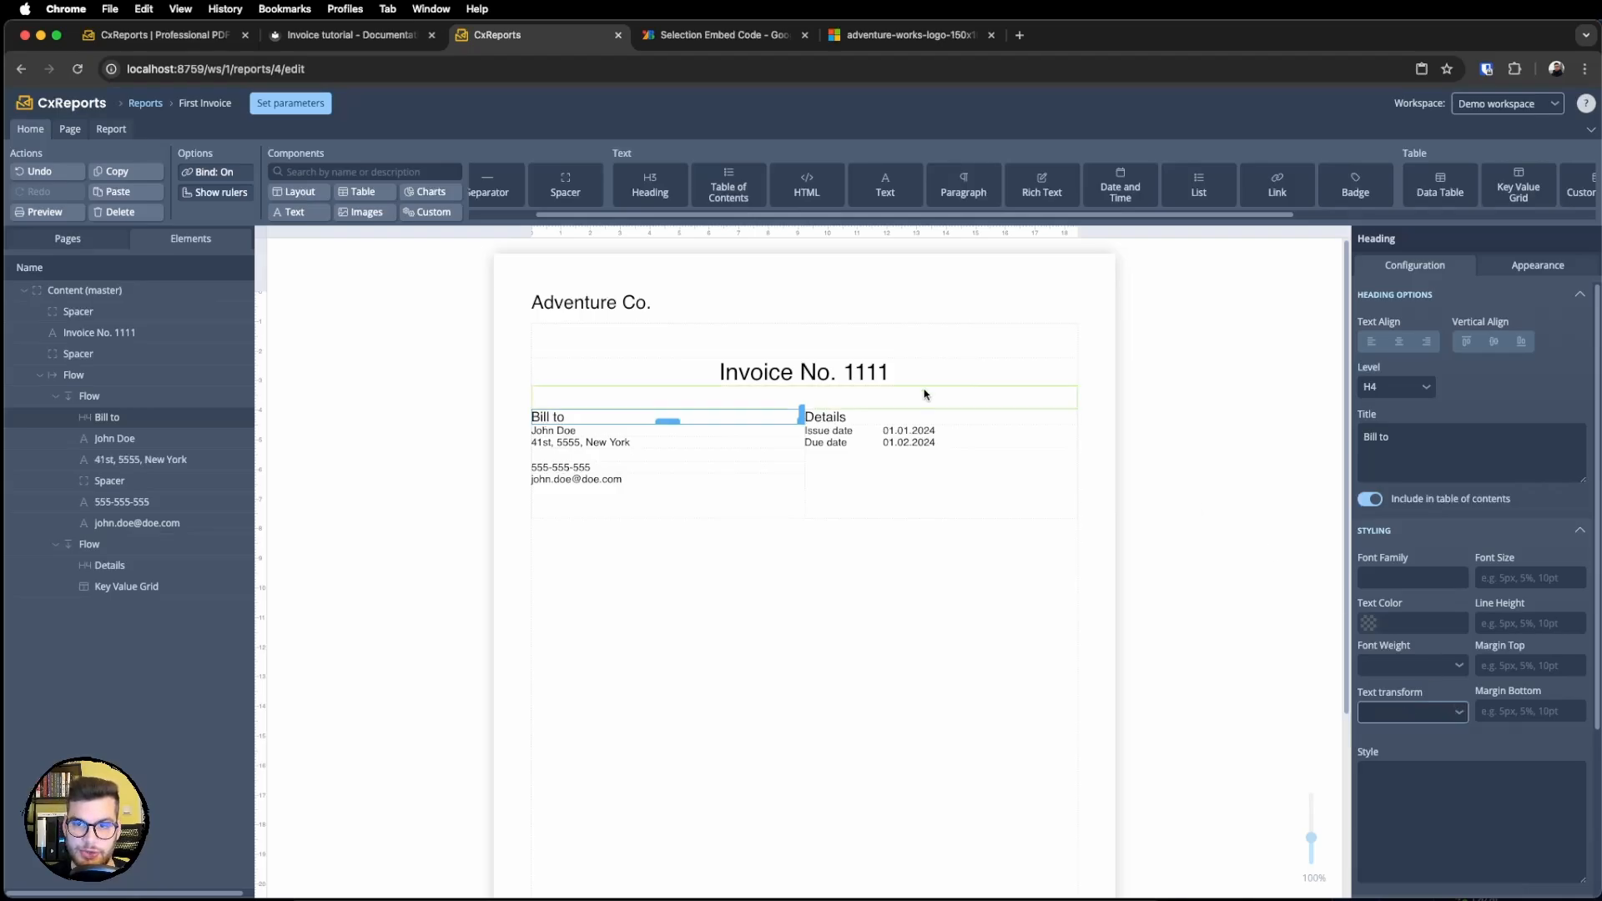
Leave the report editor and open First theme from the workspace's themes for editing.
left_click(370, 366)
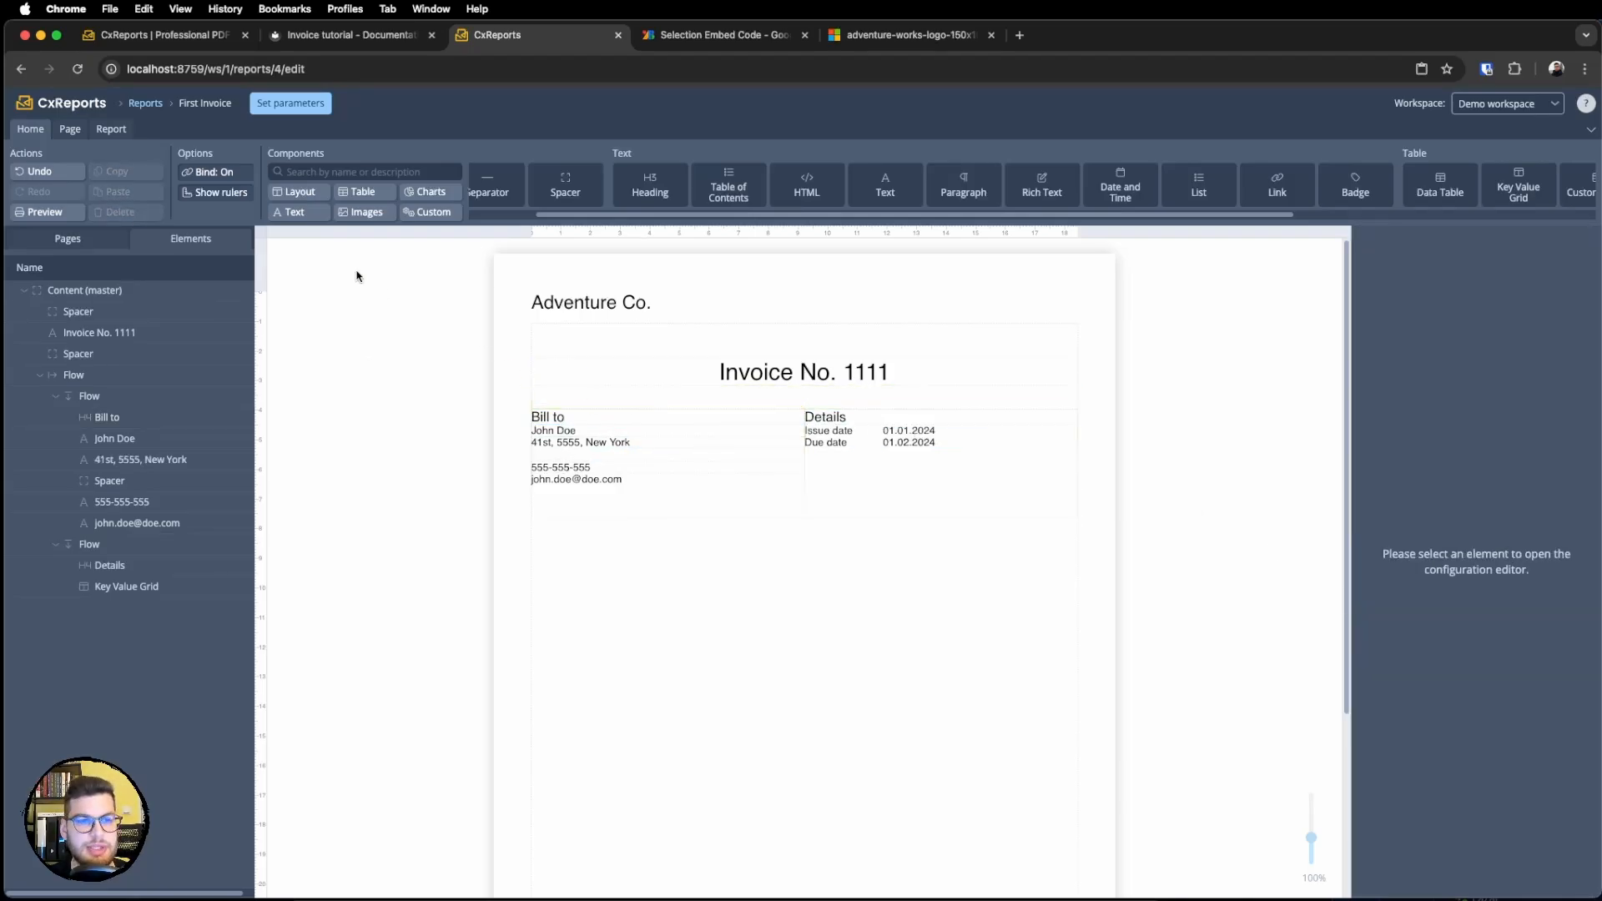
key("super+Left")
left_click(107, 265)
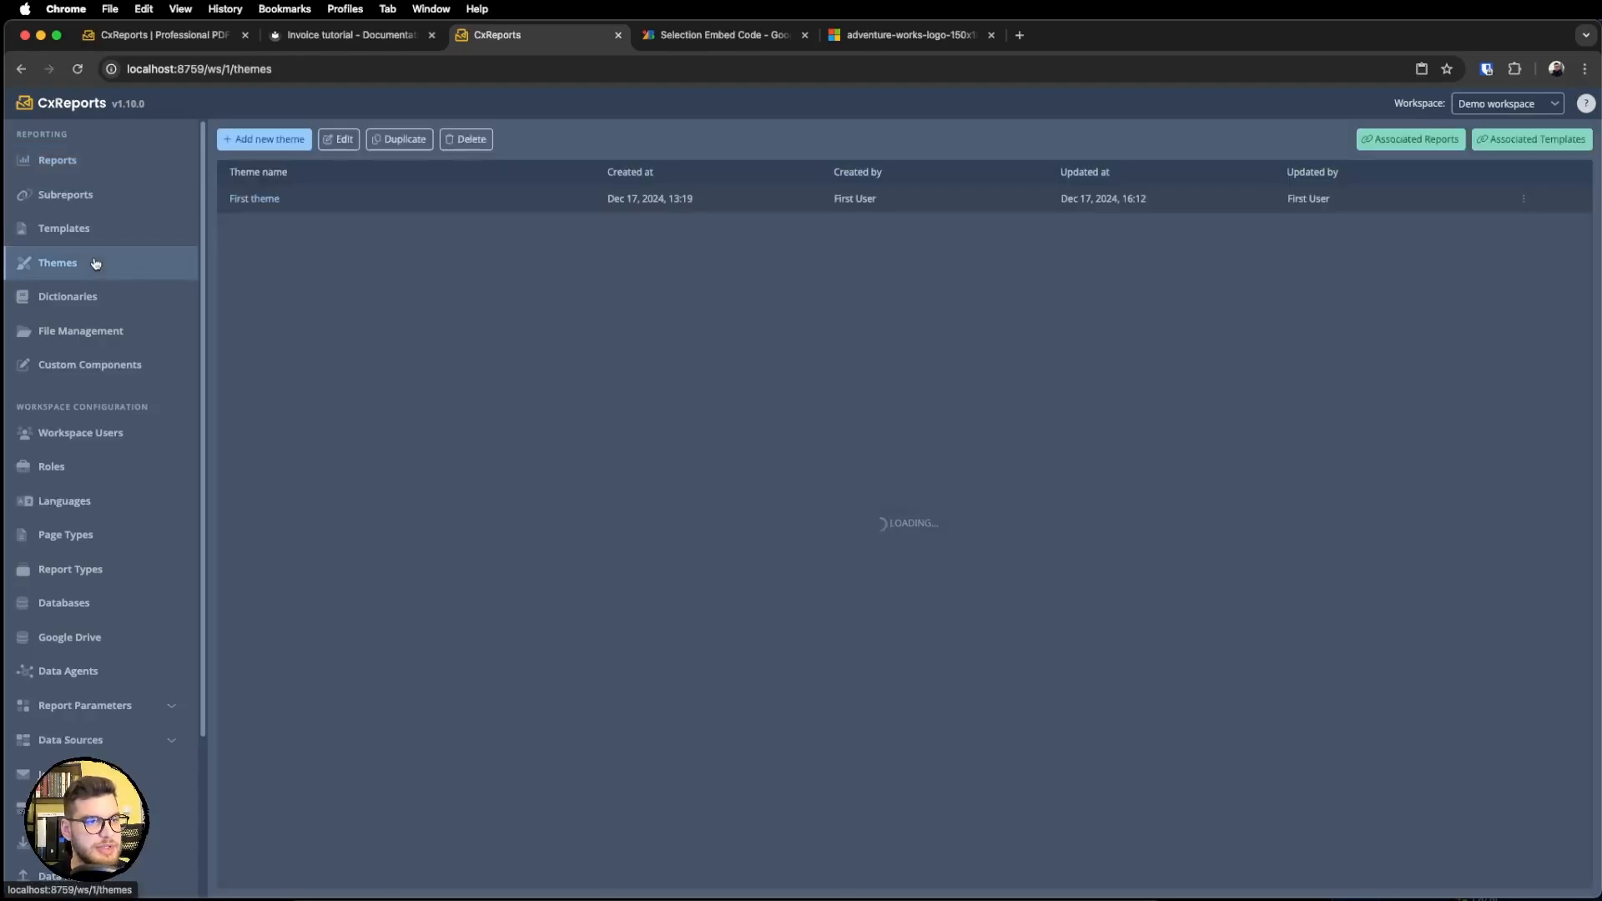
left_click(246, 204)
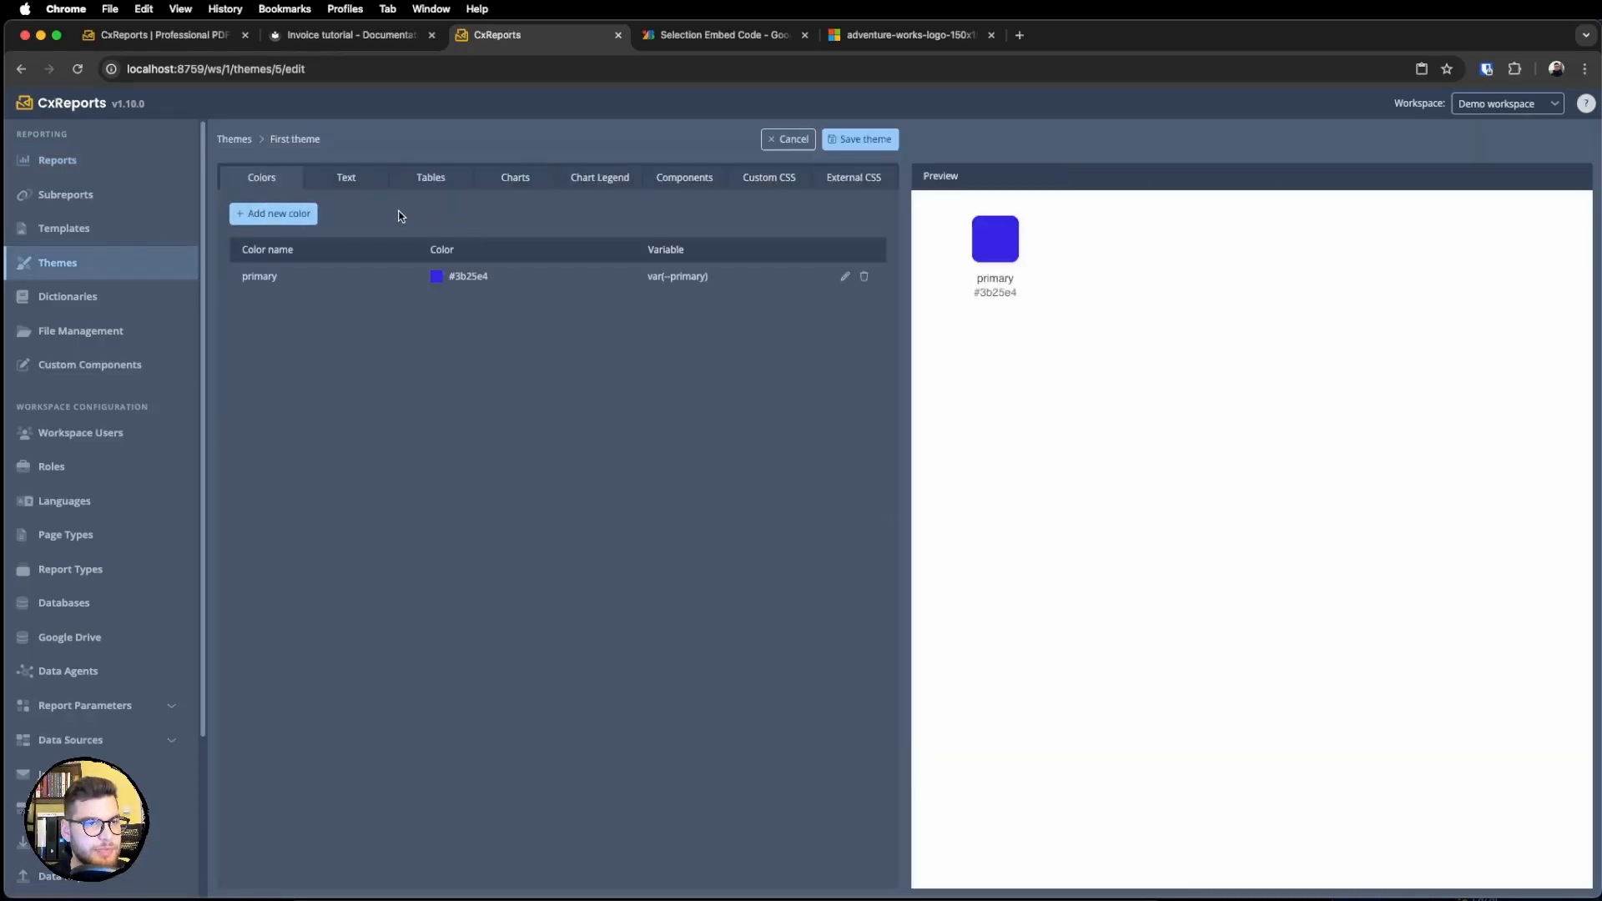
Set the H4 text color in the theme's text styling to a medium teal.
left_click(357, 182)
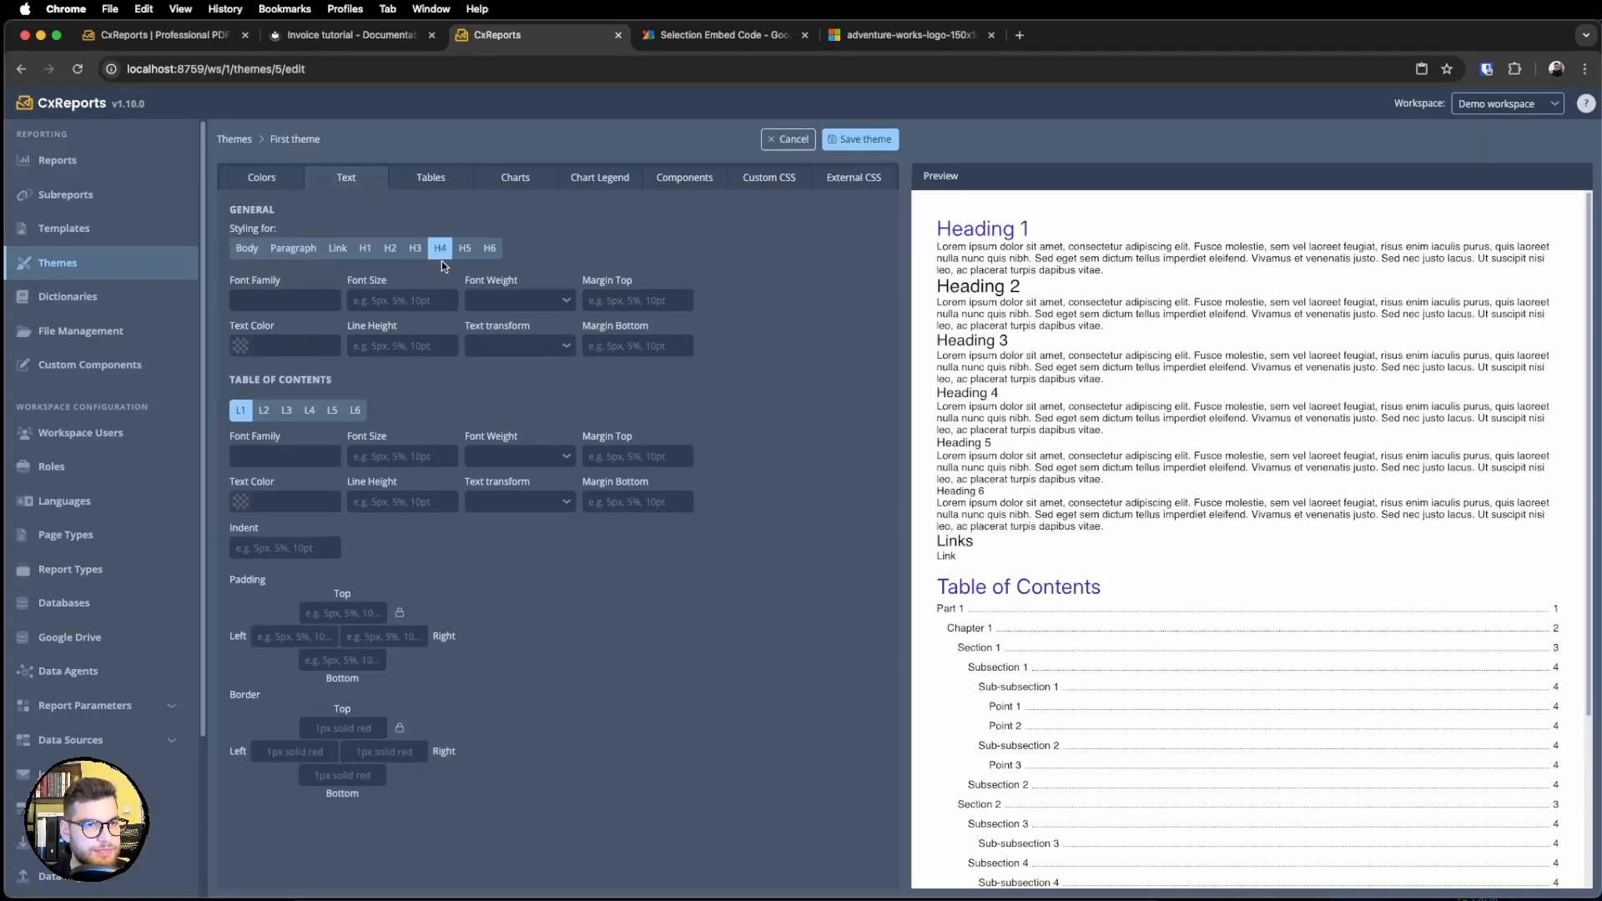
left_click(240, 346)
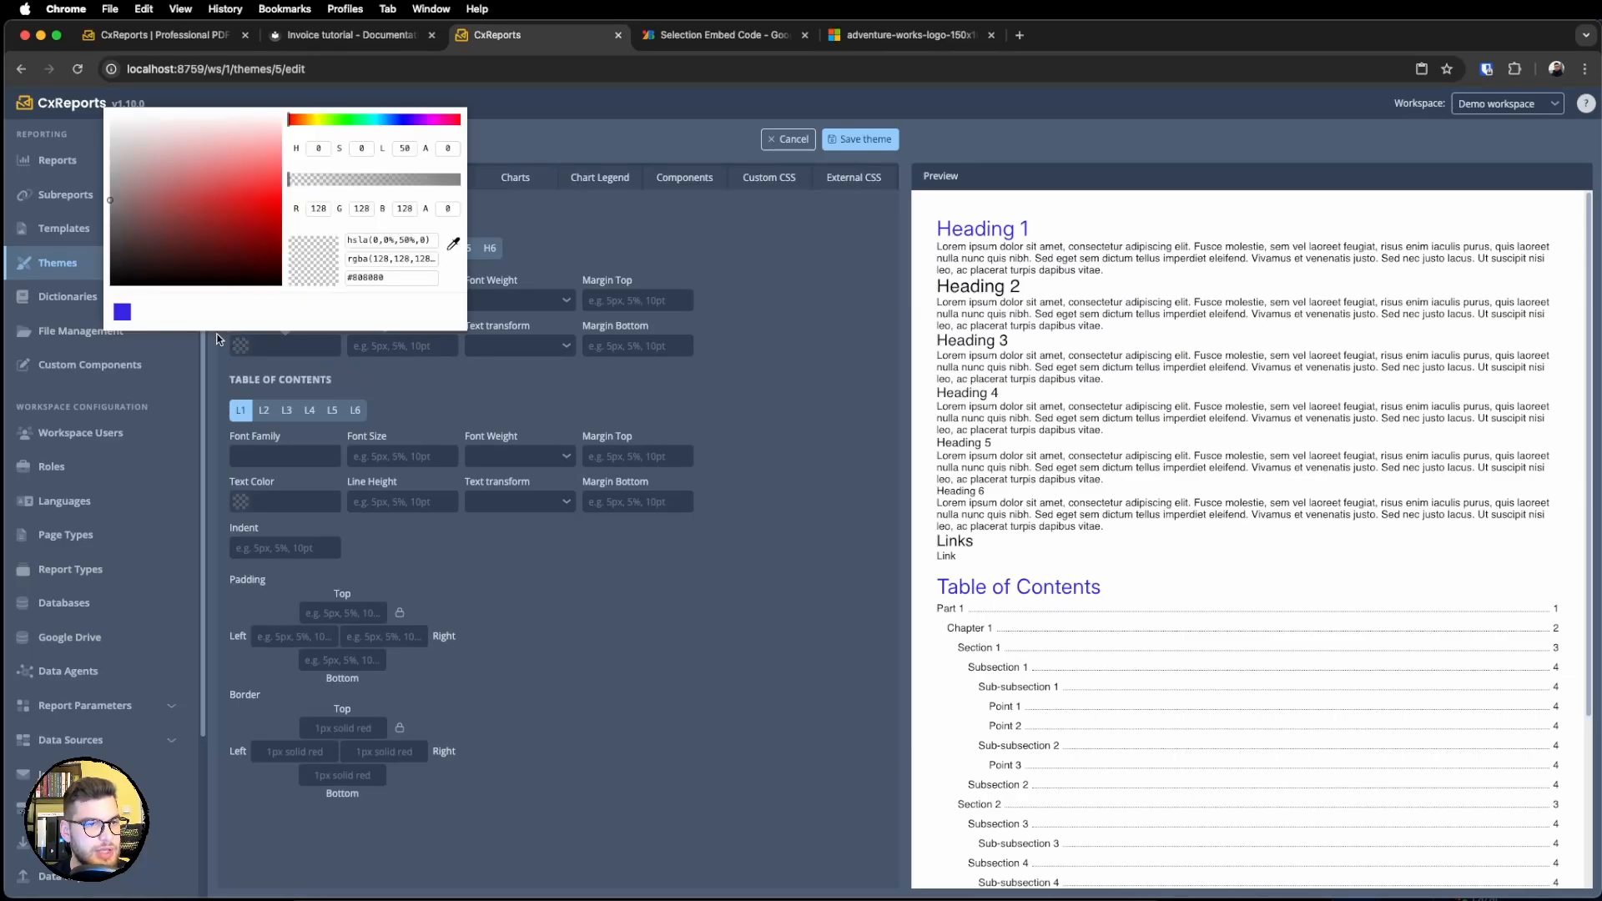
left_click_drag(337, 121, 378, 122)
left_click_drag(212, 190, 242, 206)
left_click(555, 198)
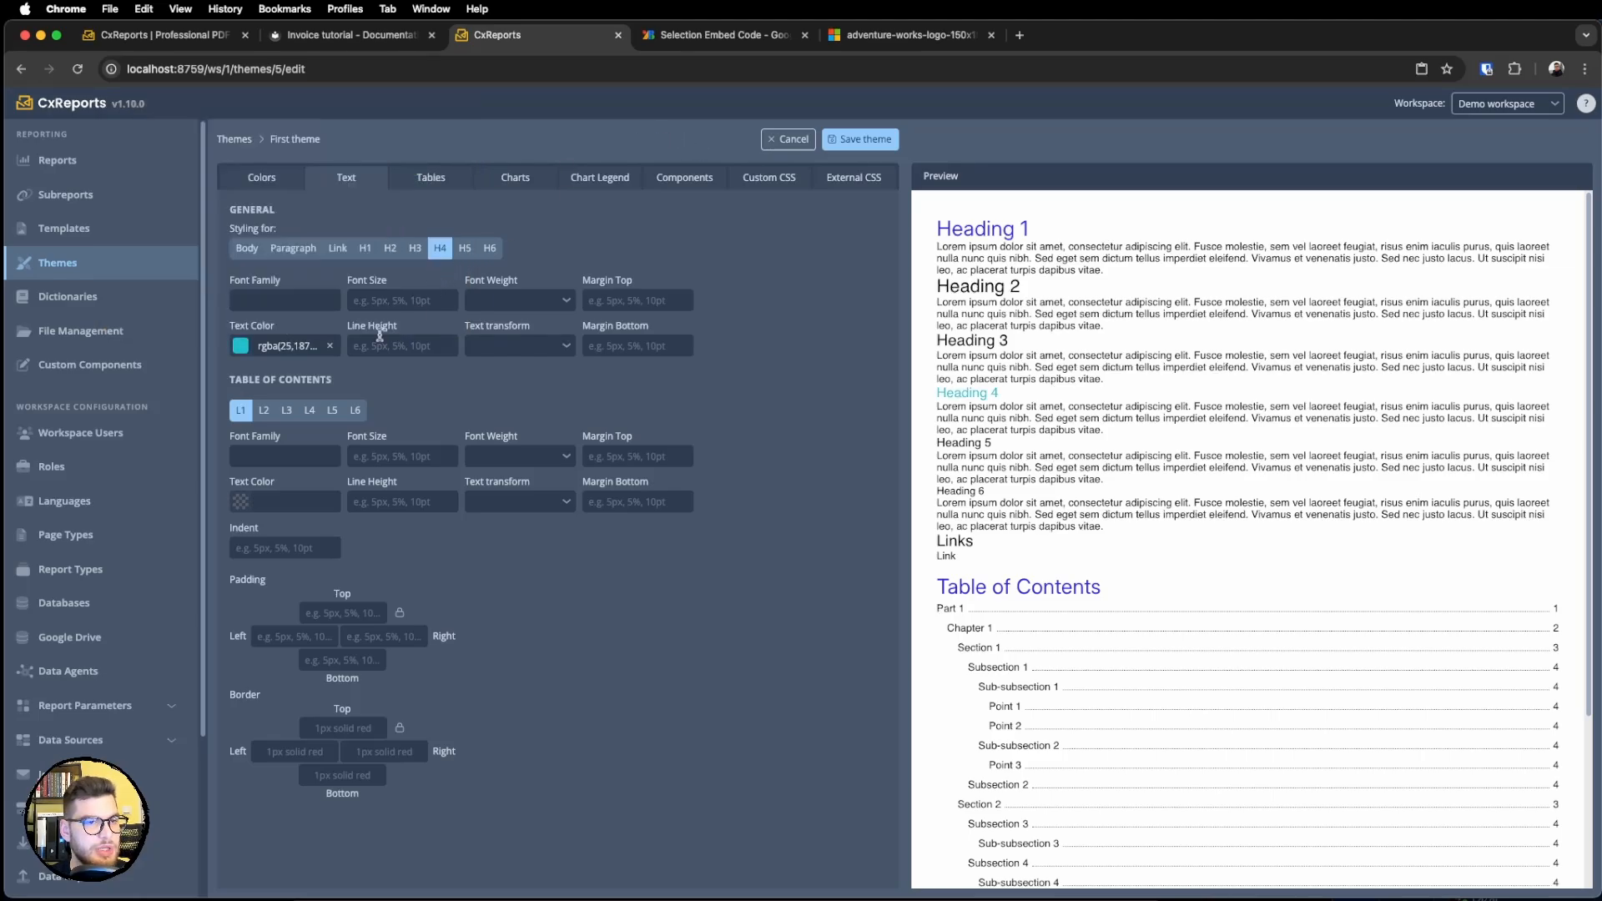
Set the theme's Body font family to Inter and check the External CSS settings before returning to the text styling.
left_click(249, 248)
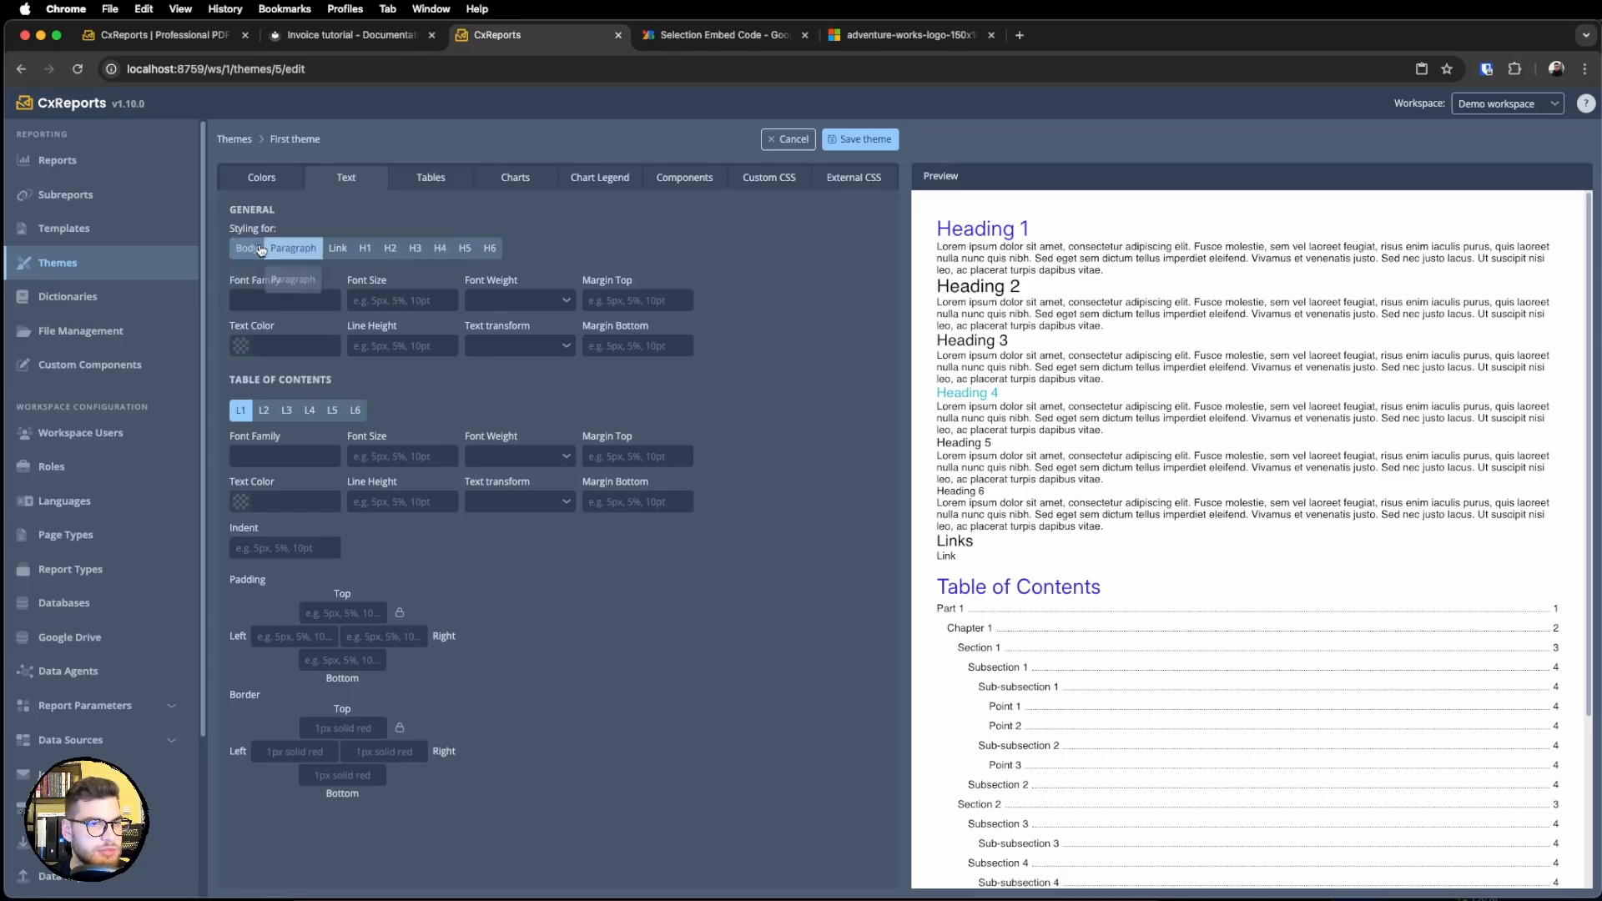
left_click(261, 299)
type("I")
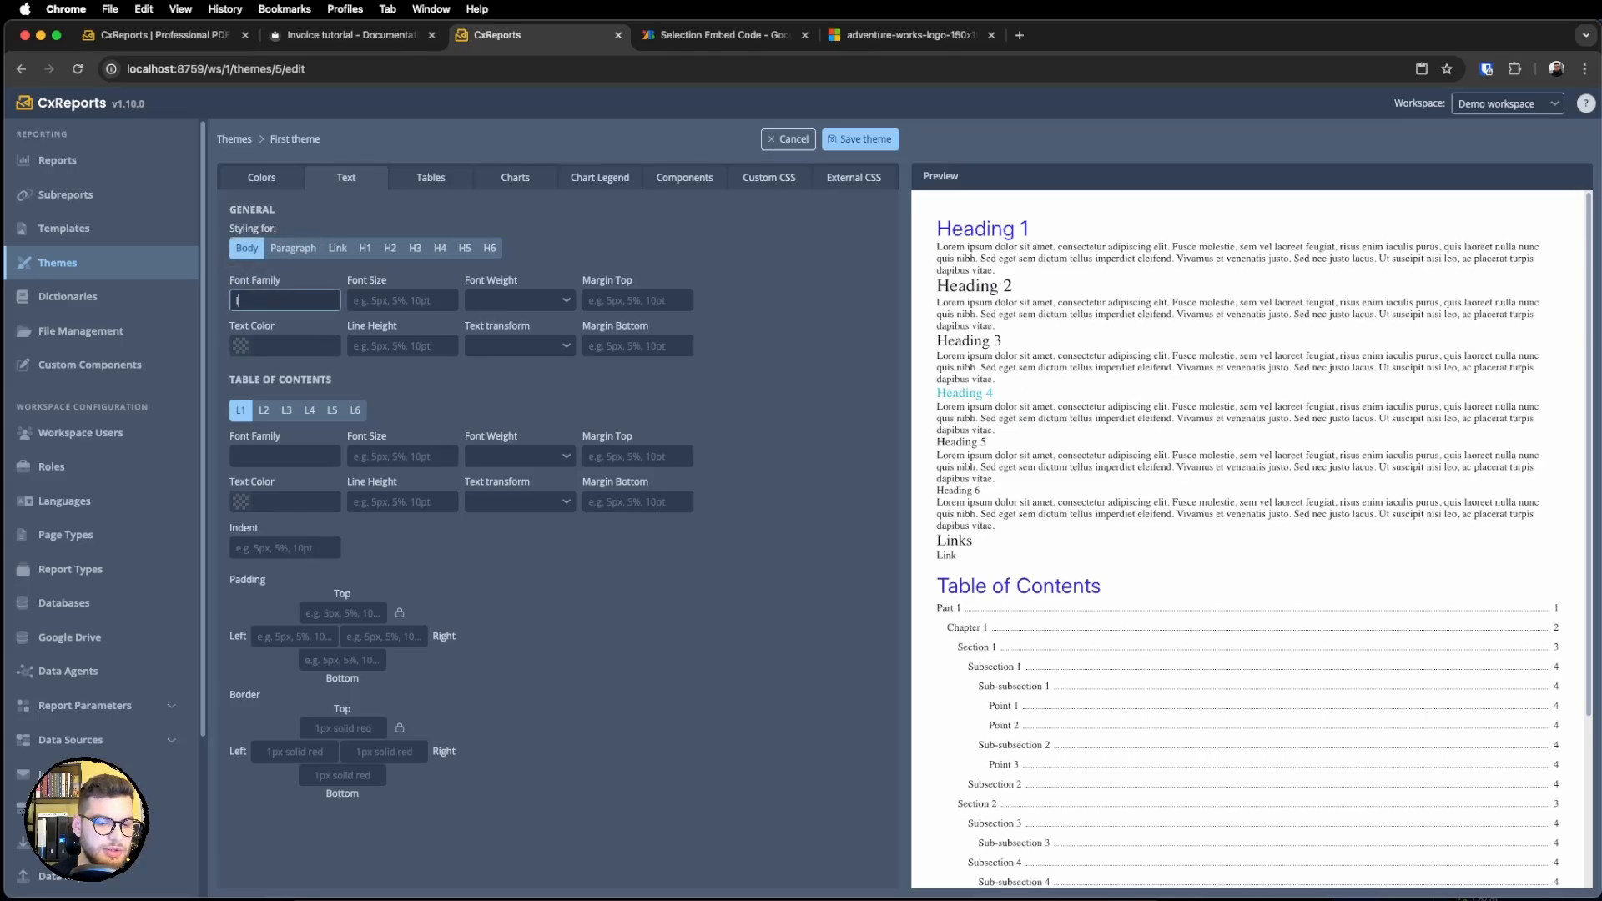
type("nter")
left_click(763, 210)
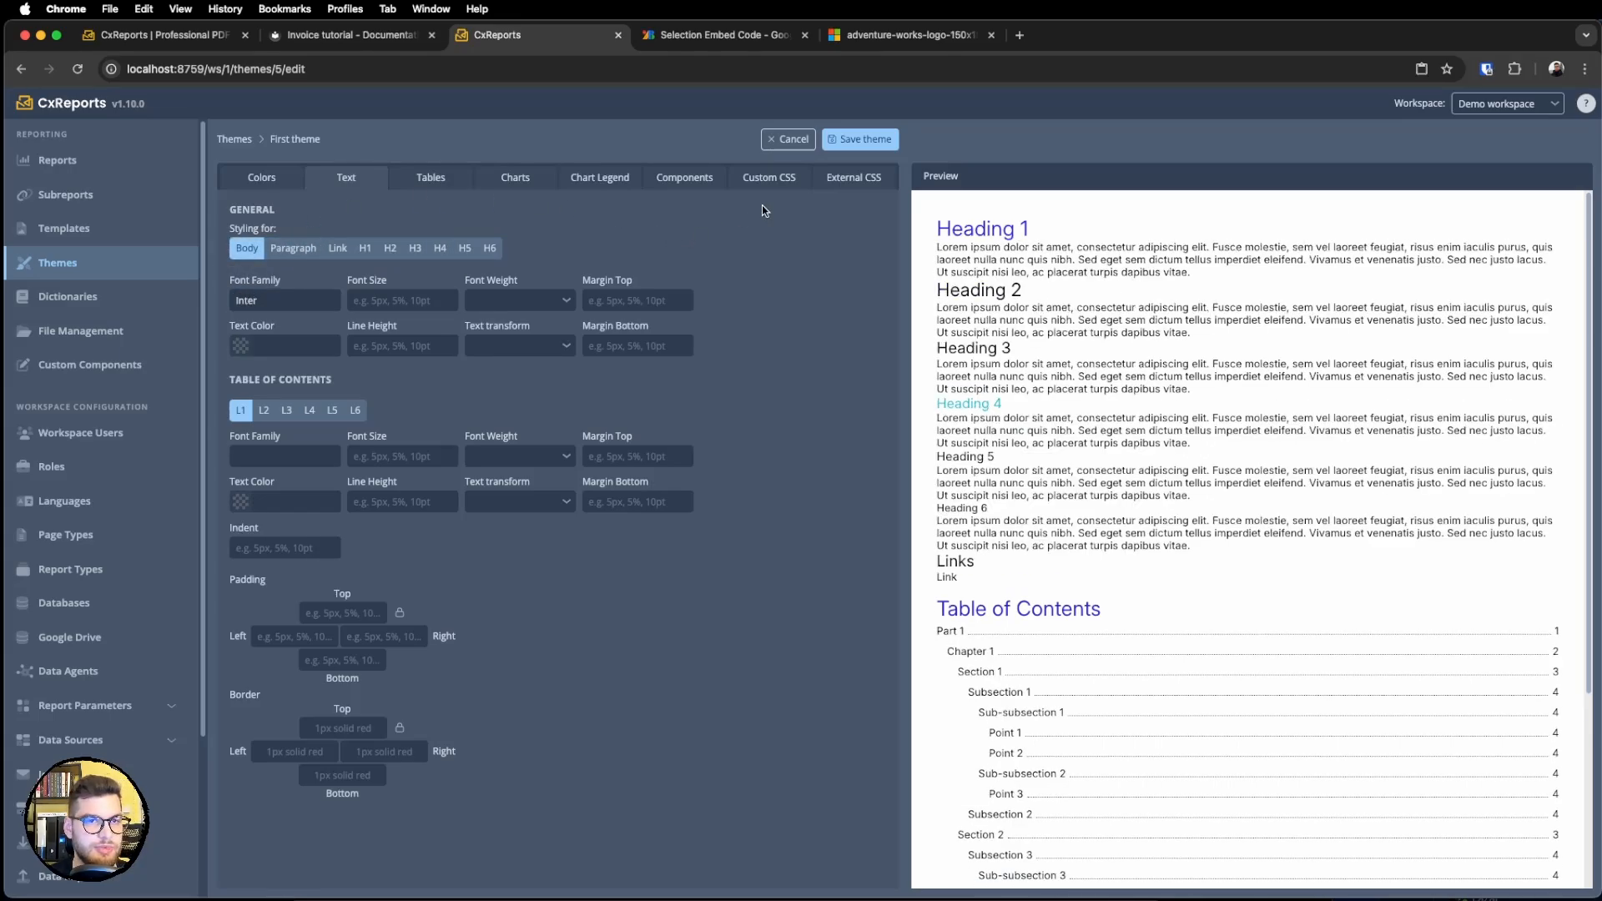
left_click(880, 183)
left_click(364, 178)
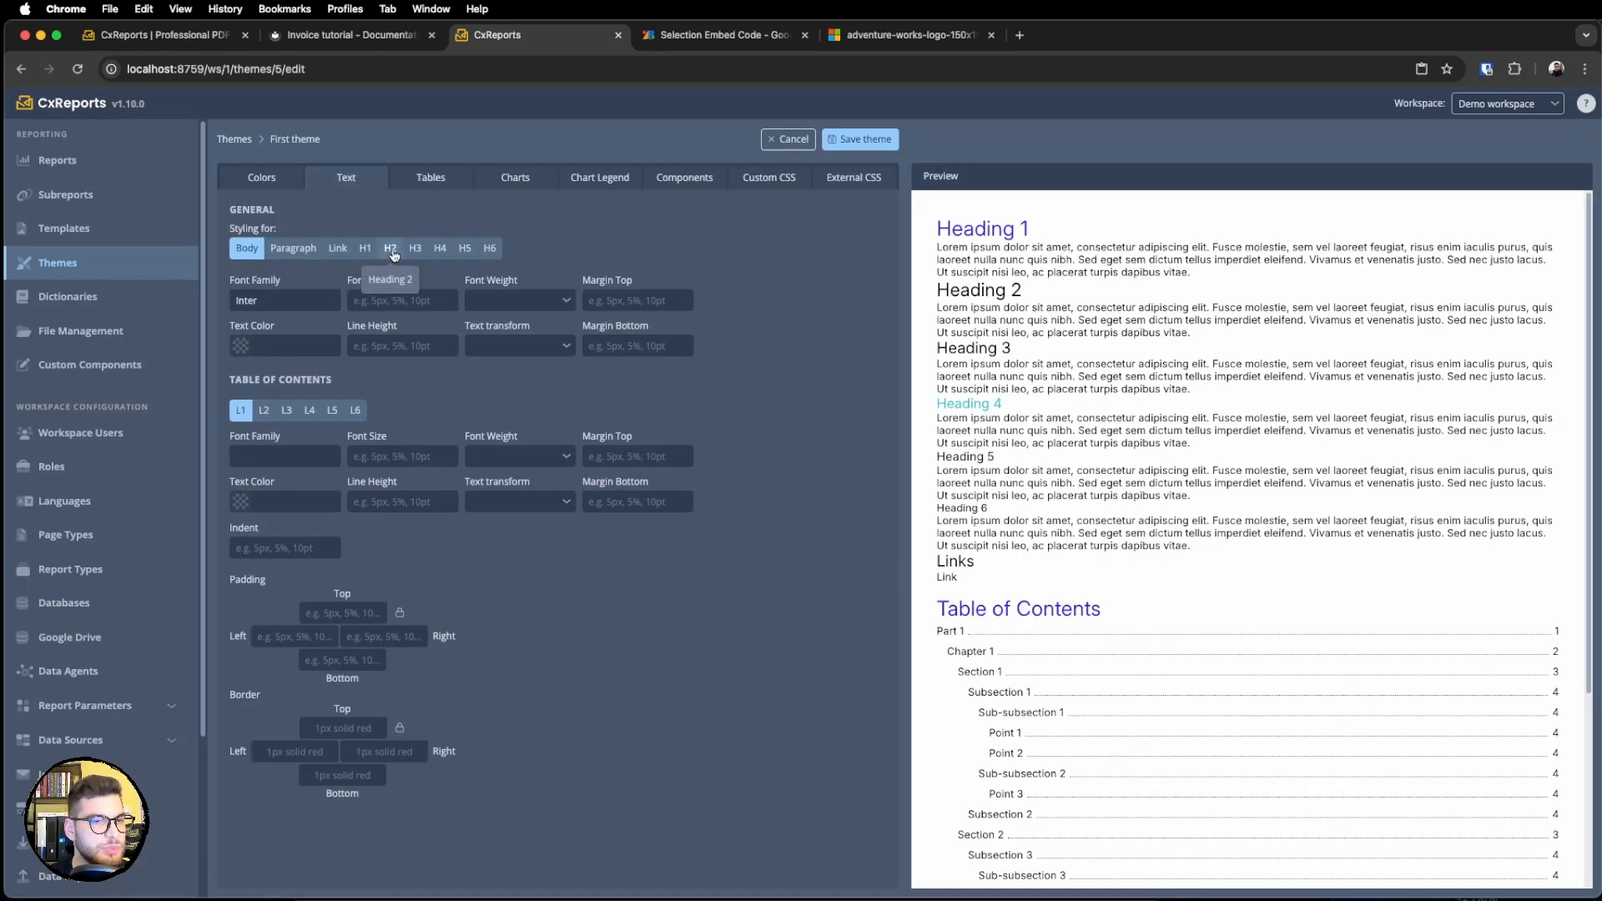
Set the theme's H4 text transform to UPPERCASE and check the Heading 4 sample in the preview.
left_click(438, 248)
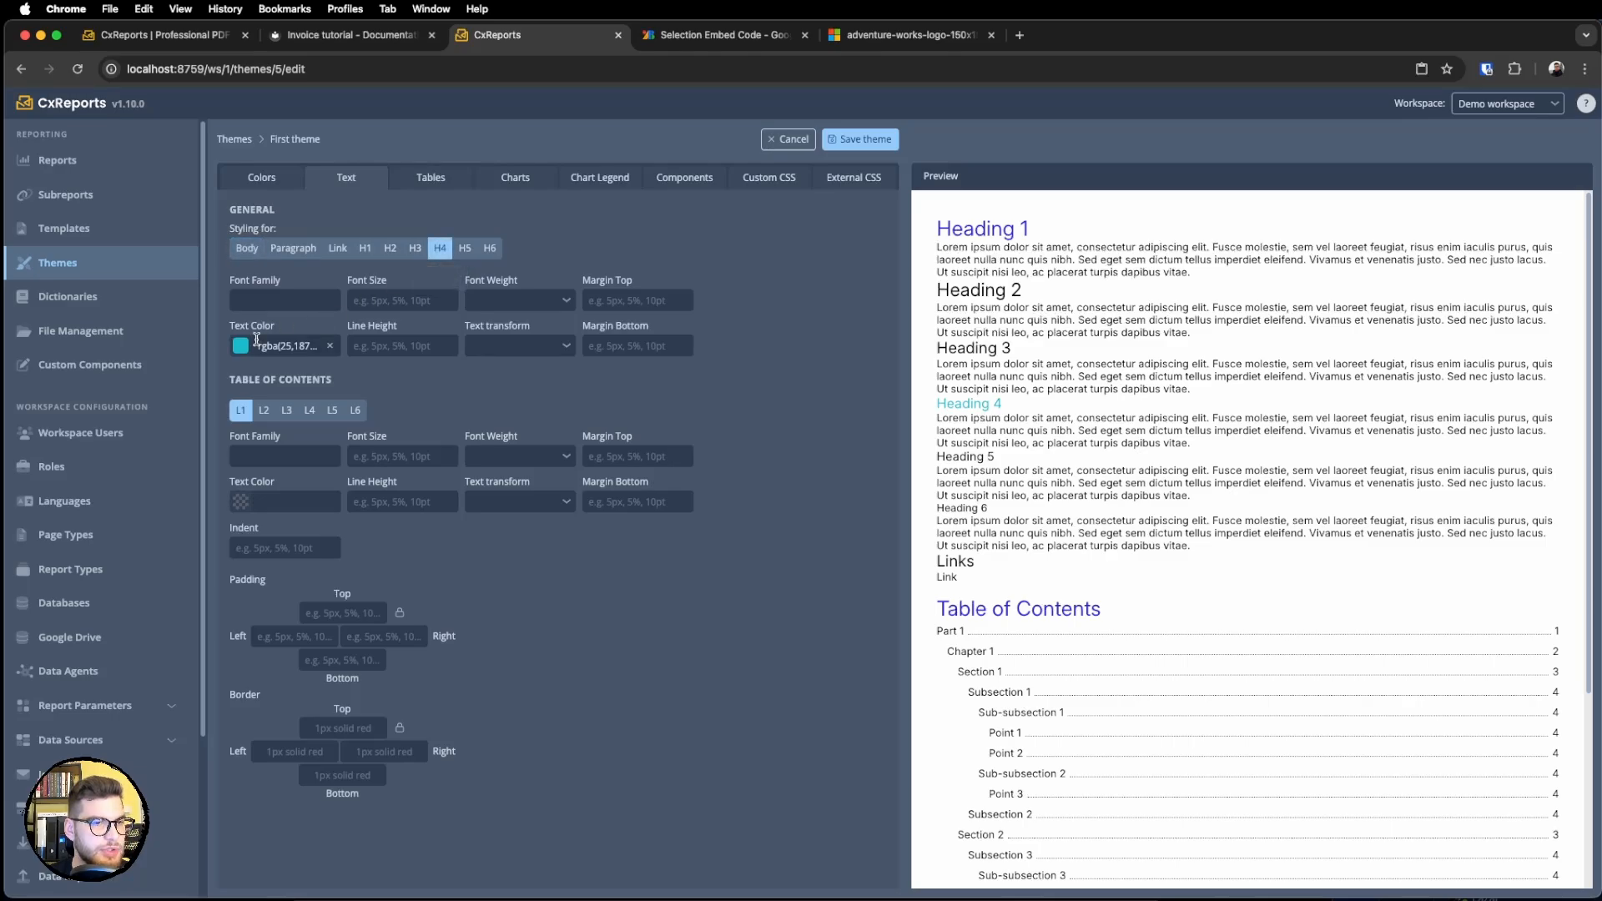
left_click(490, 346)
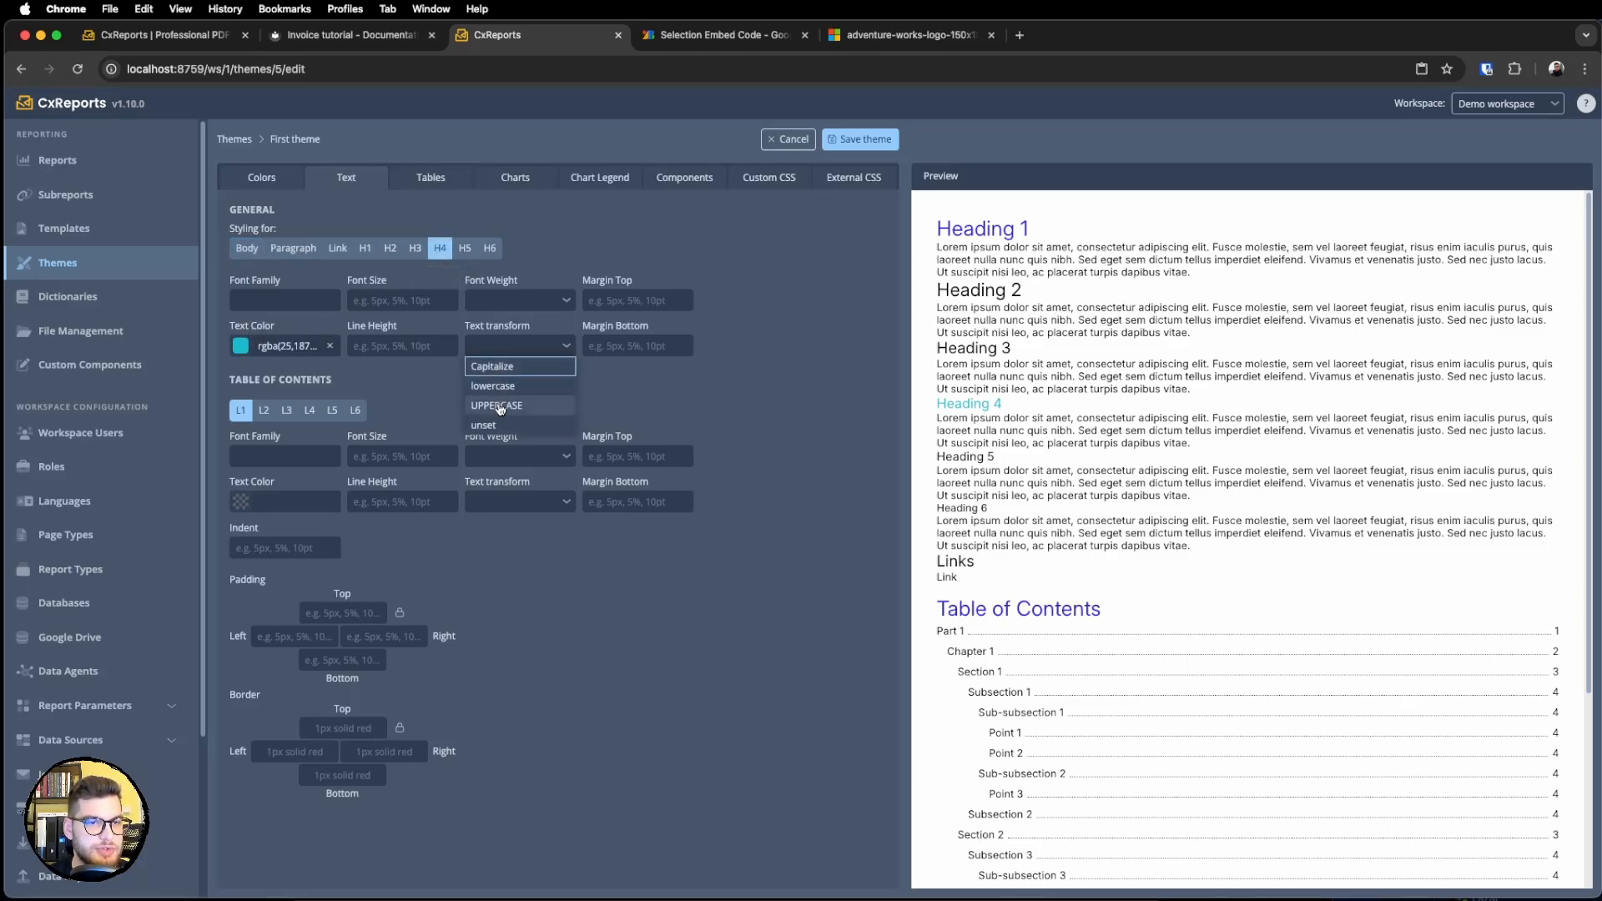
left_click(498, 408)
left_click_drag(1035, 407, 934, 405)
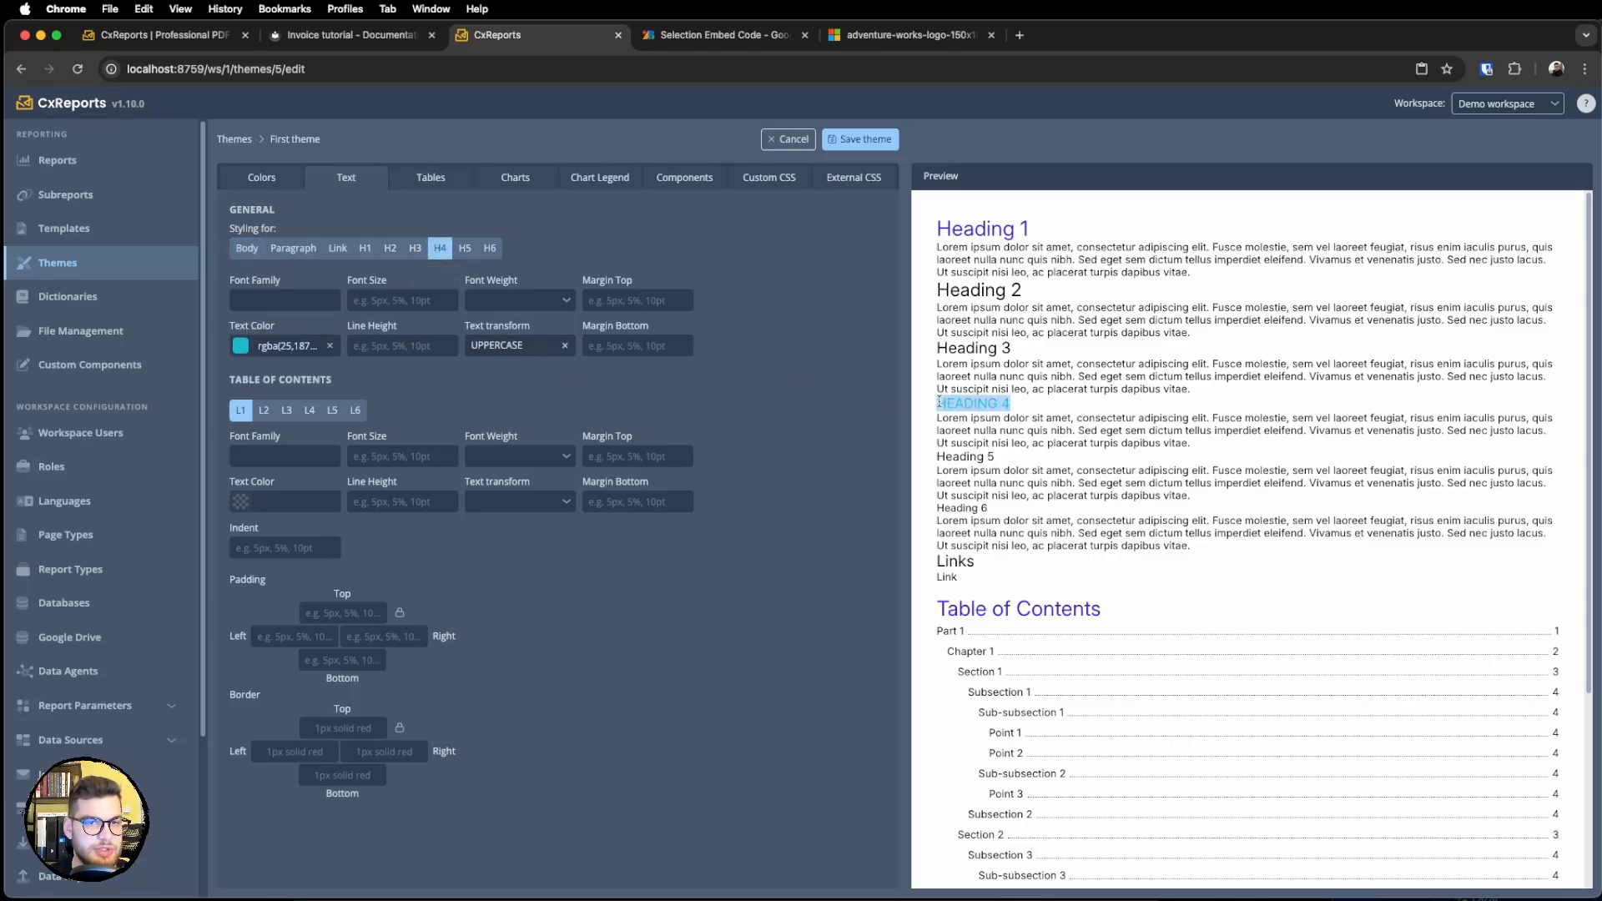
Set the theme's H4 font weight to Medium after comparing it with SemiBold in the preview.
left_click(555, 304)
left_click(506, 436)
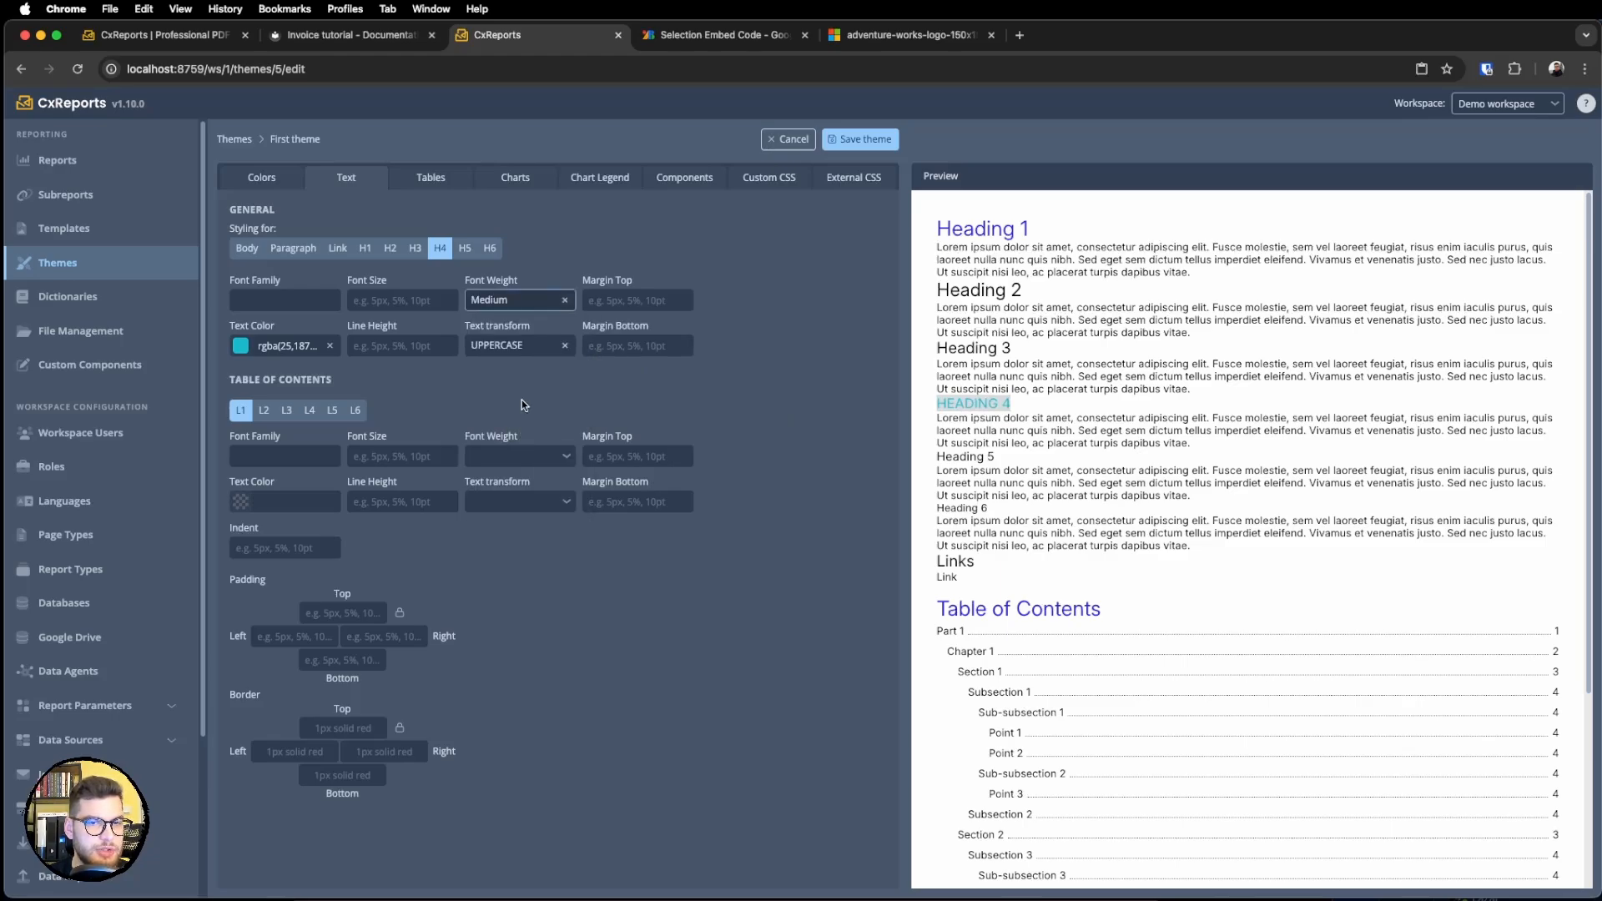
left_click(533, 305)
left_click(510, 452)
left_click(811, 379)
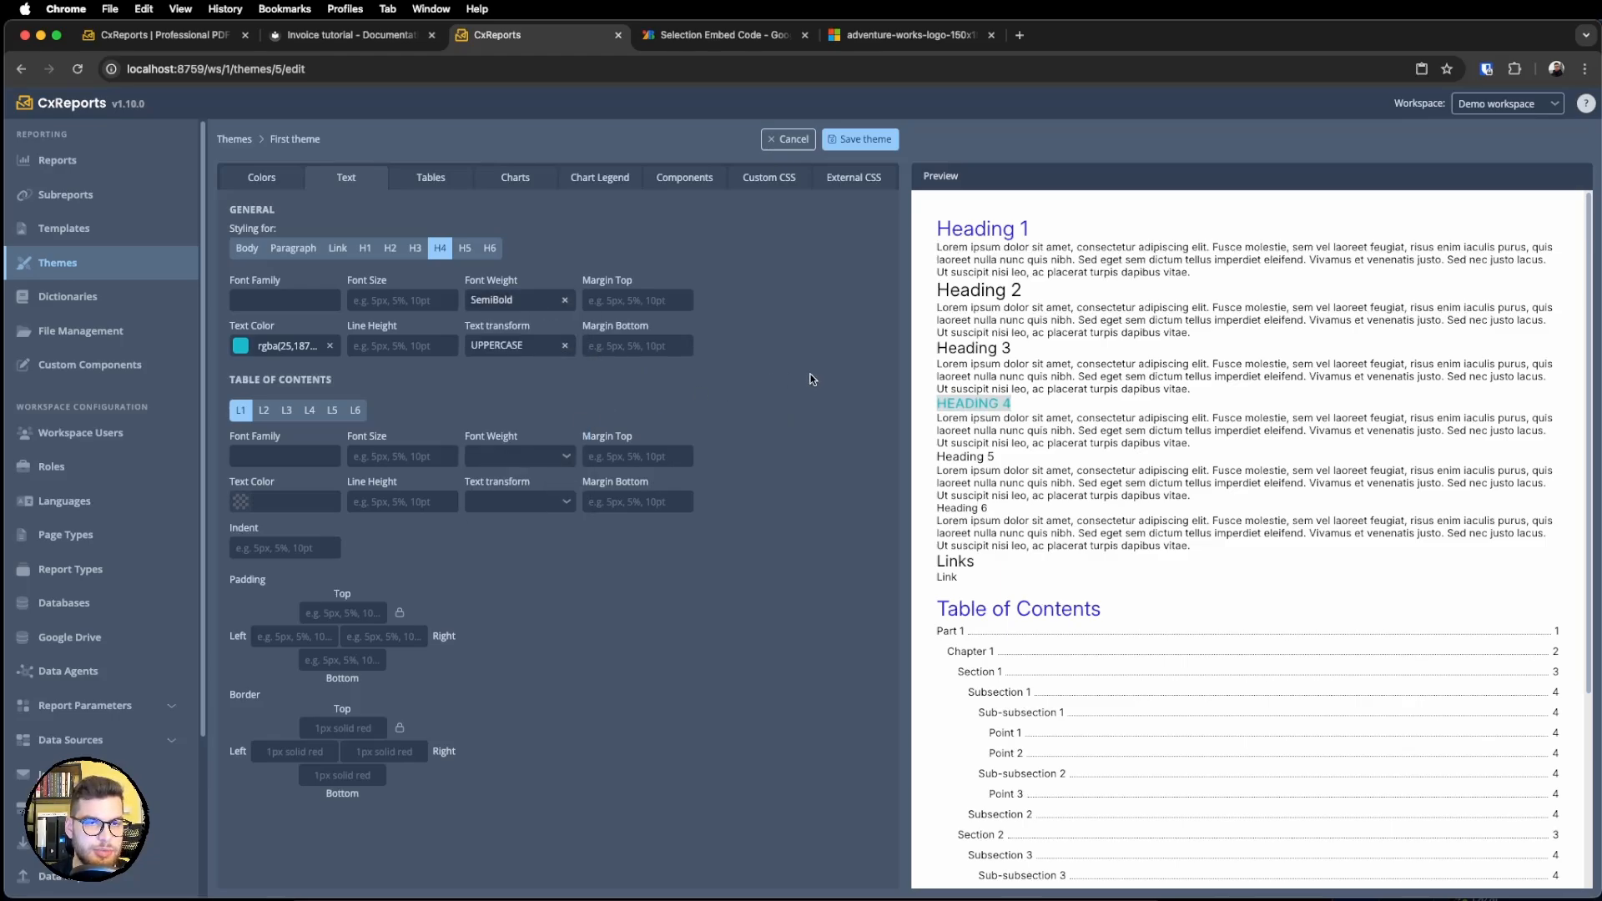
left_click(529, 300)
left_click(534, 436)
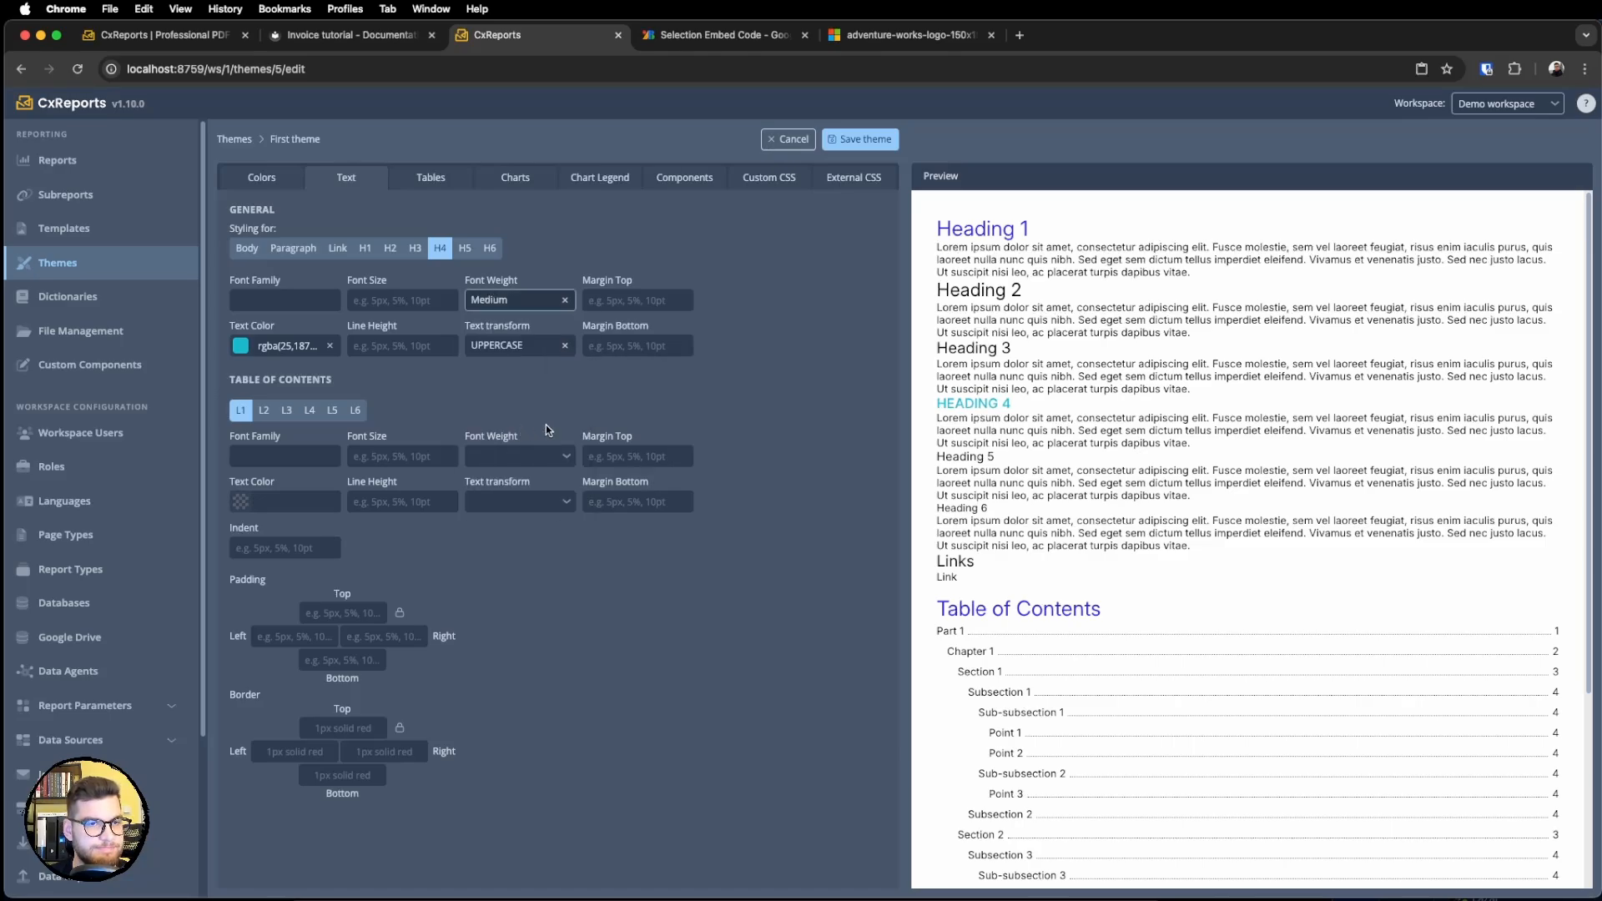
Darken the theme's H4 text color slightly to a deeper teal and save the theme.
left_click(250, 347)
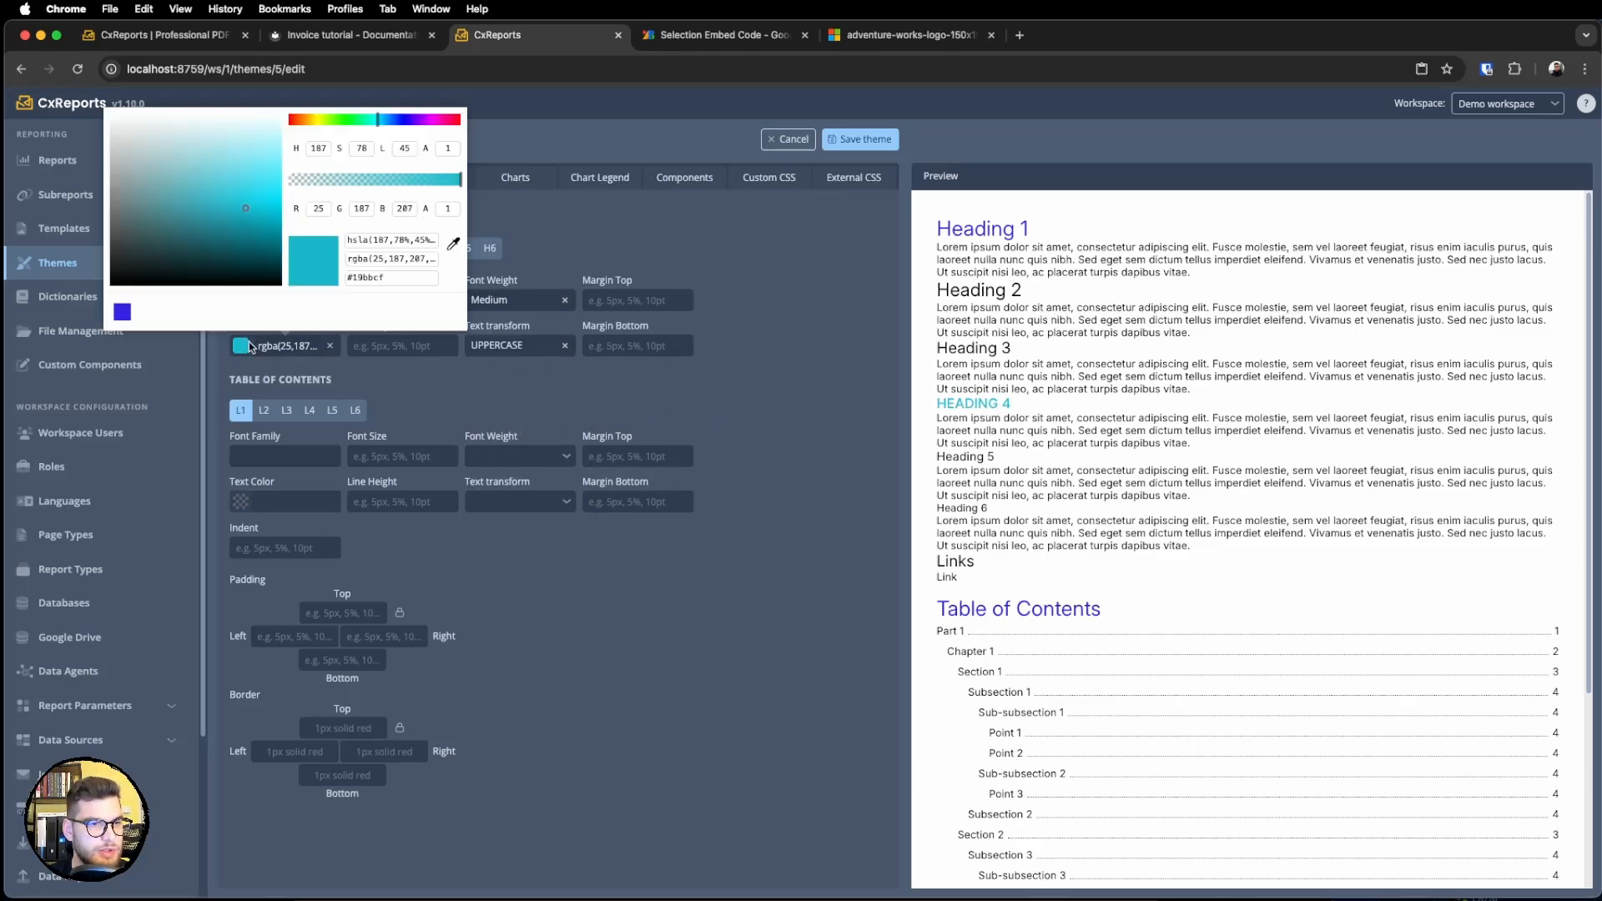
left_click_drag(244, 213, 246, 217)
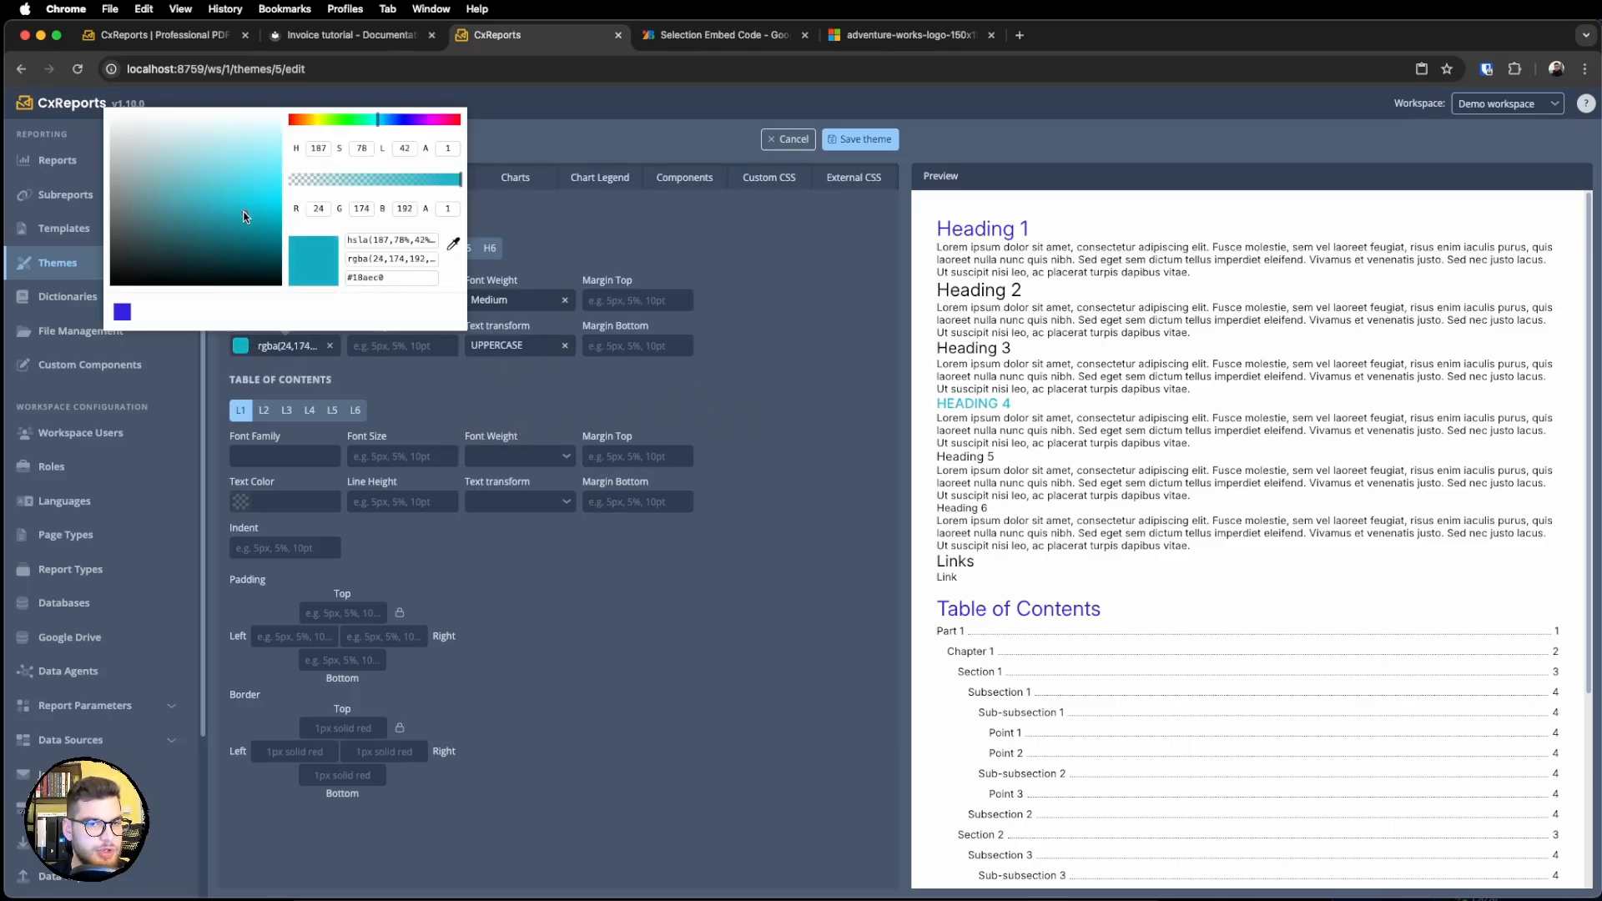
left_click(784, 294)
left_click(860, 139)
left_click(860, 139)
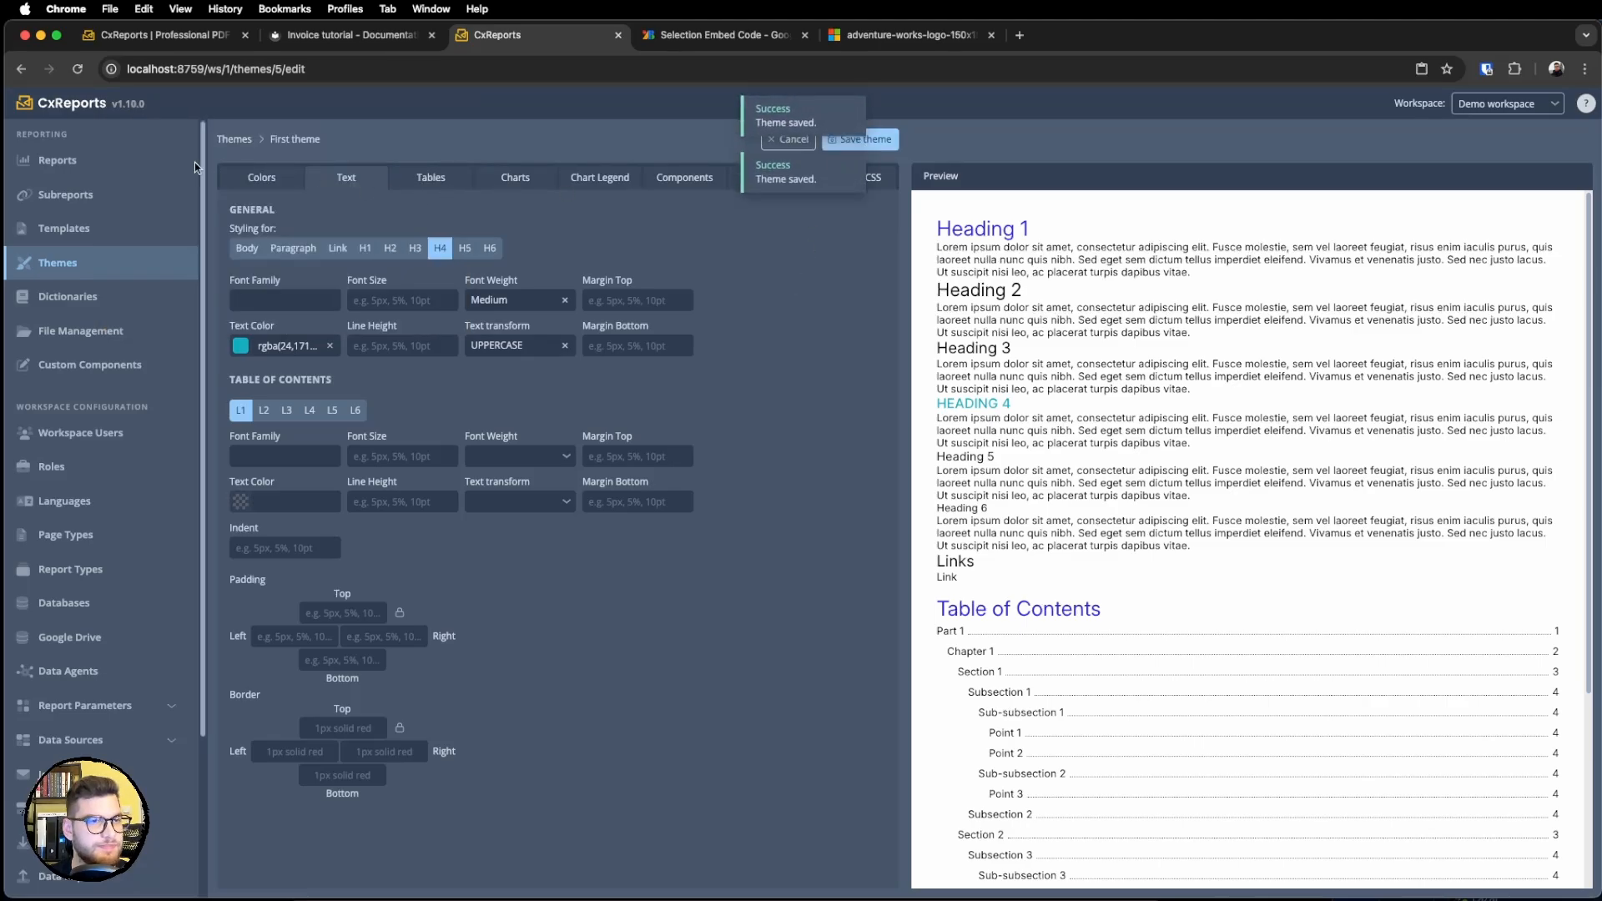
Reopen the First Invoice report and revert the outer flow holding the BILL TO and DETAILS blocks to its natural size.
left_click(91, 163)
left_click(251, 214)
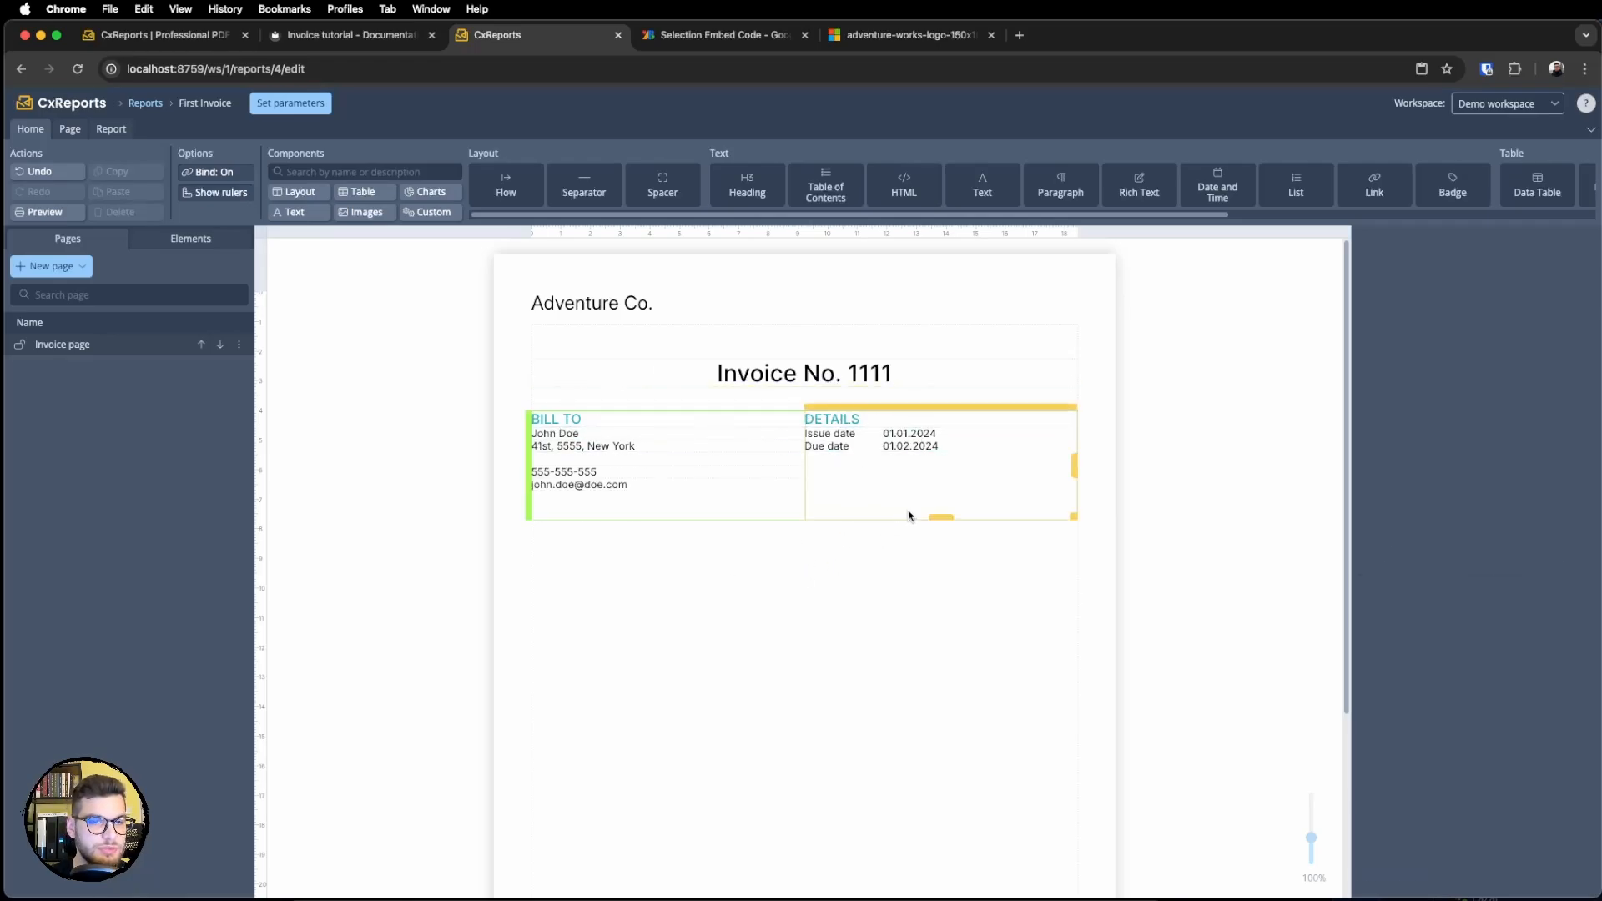
left_click(914, 513)
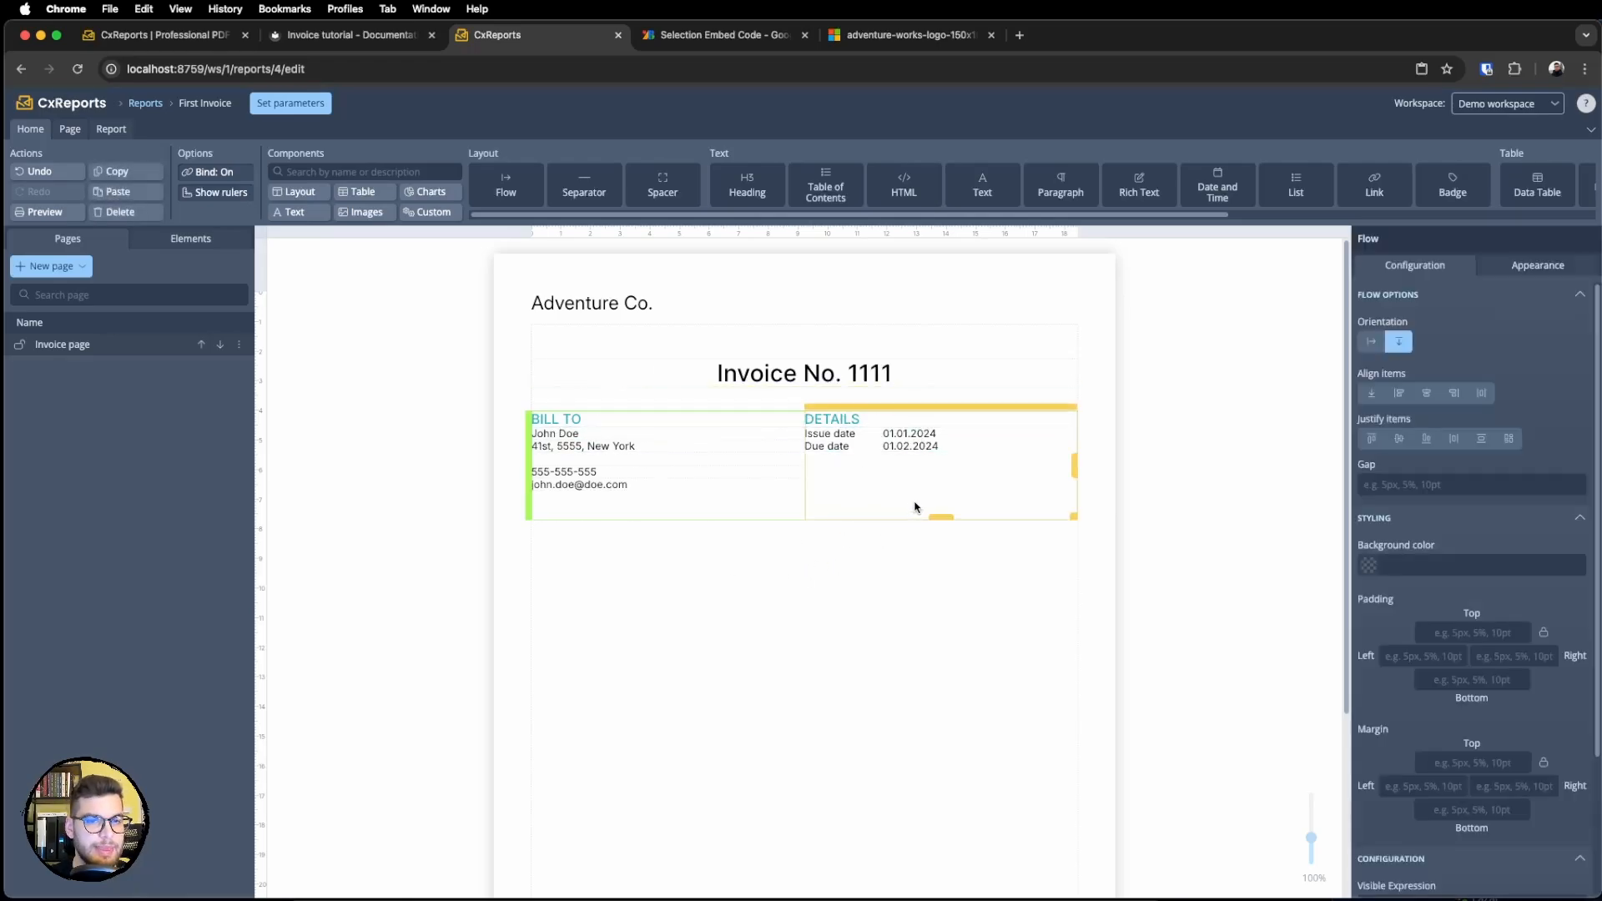
left_click(530, 440)
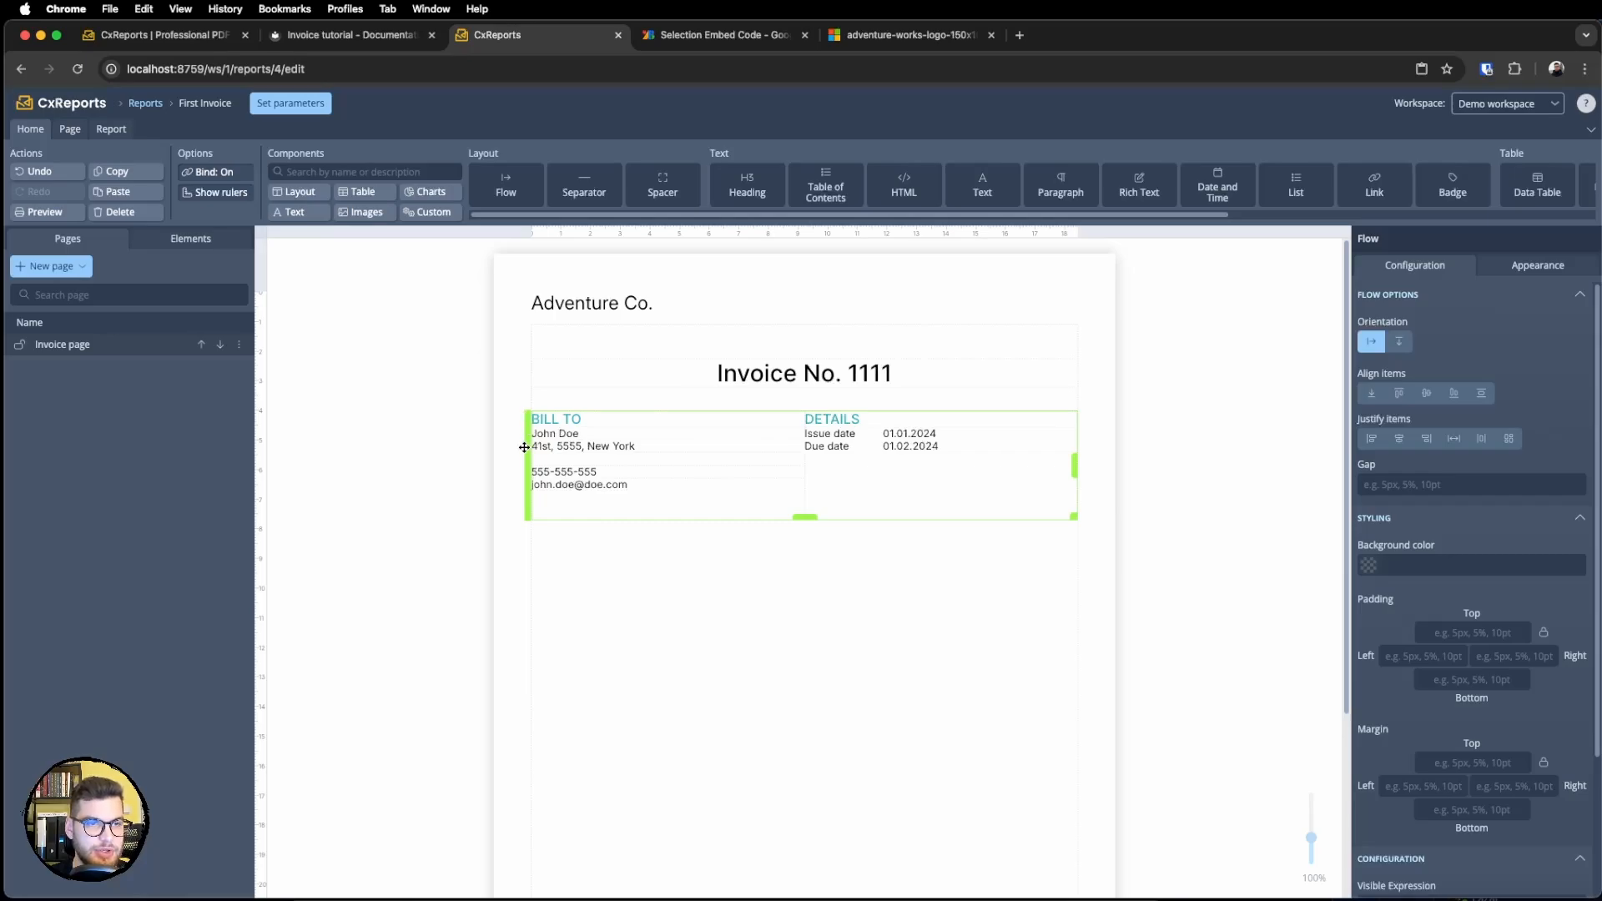
right_click(527, 440)
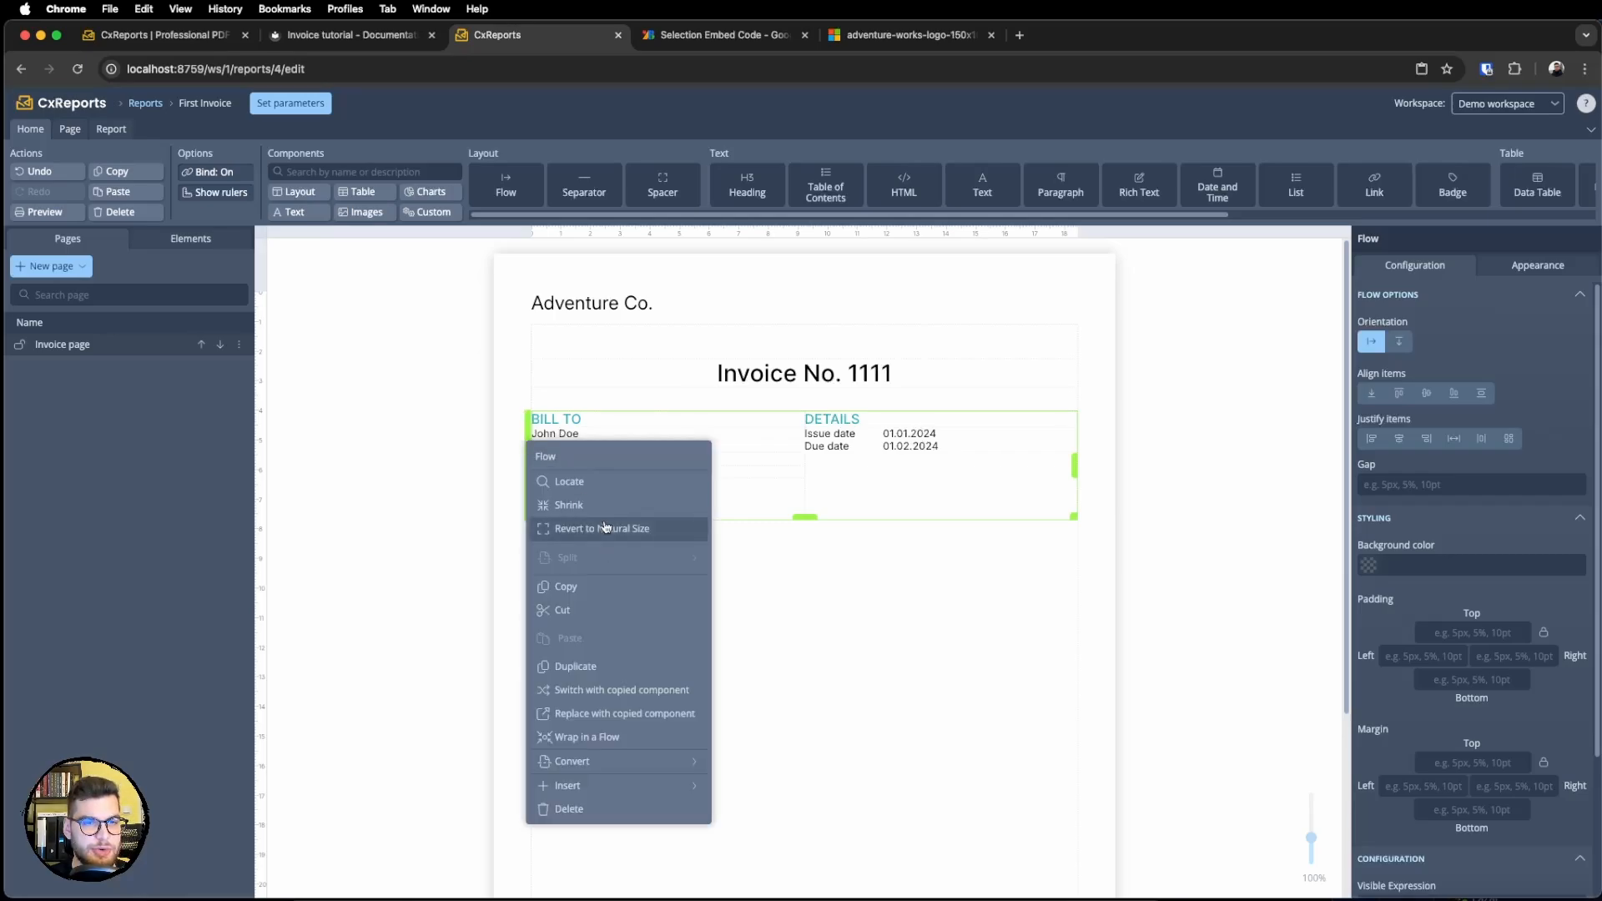
left_click(607, 529)
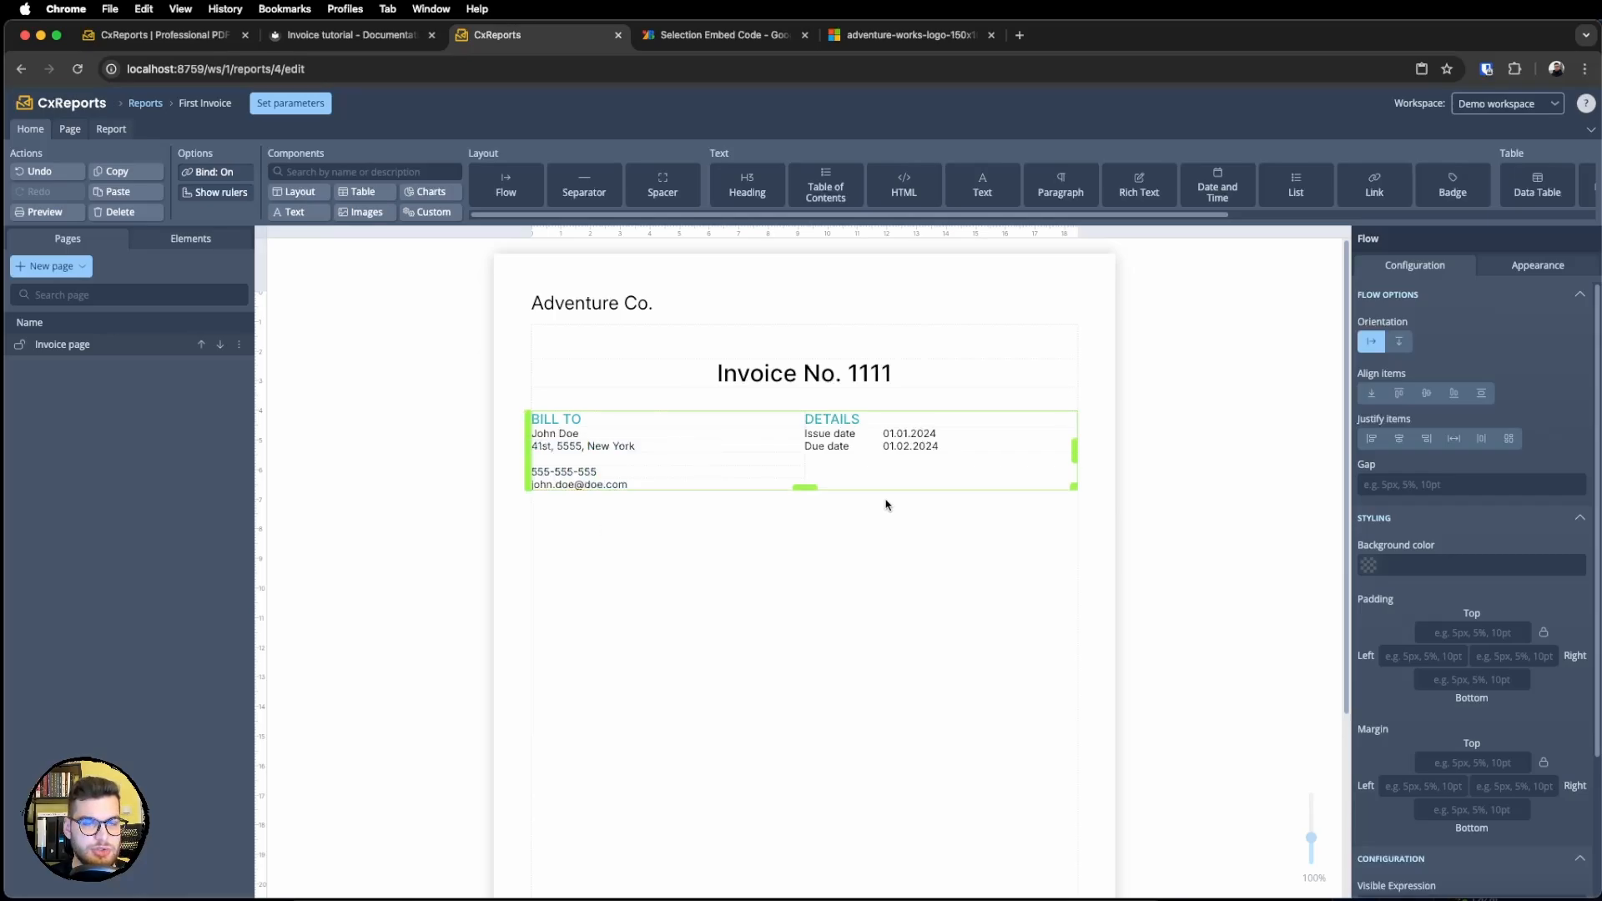
left_click(843, 574)
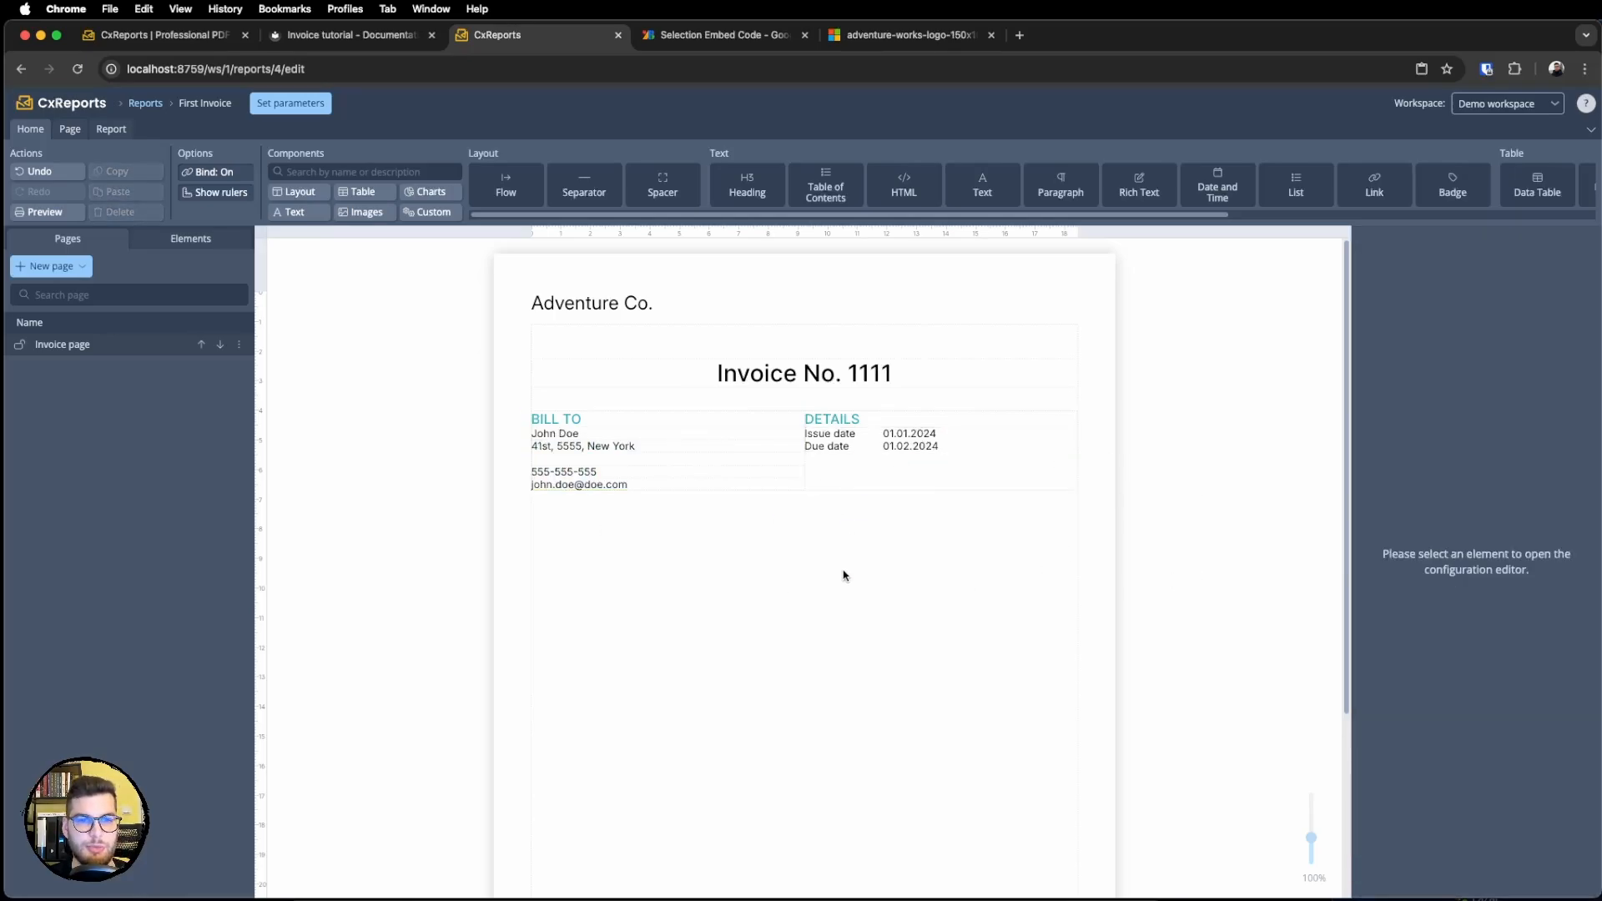
left_click(761, 404)
left_click(901, 559)
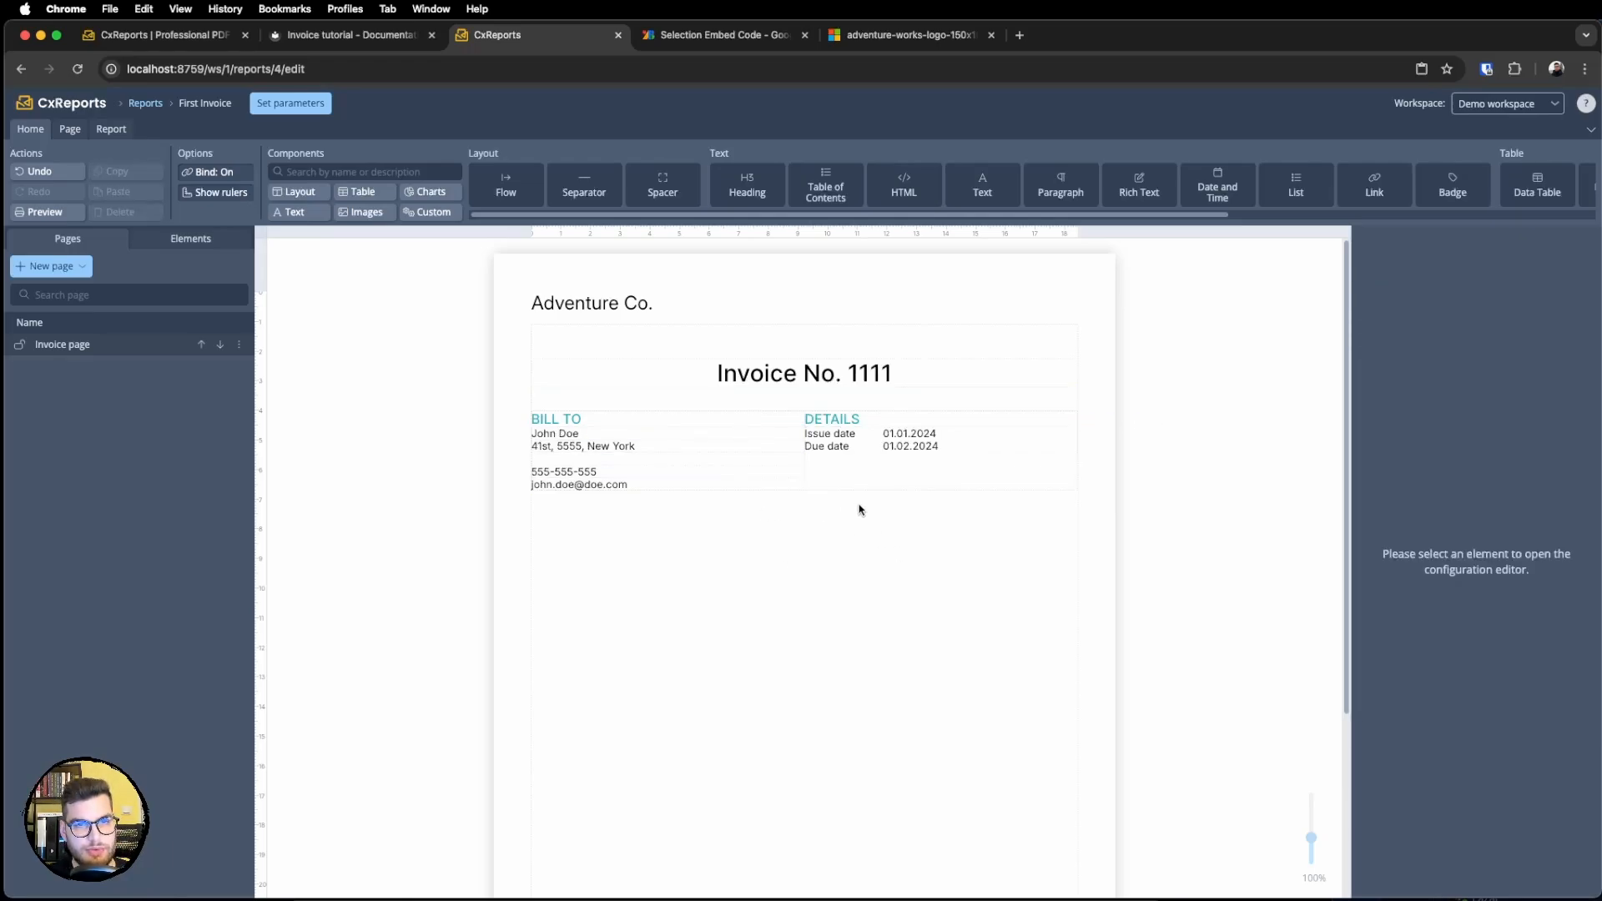
Add an H4 heading titled Items below the billing details and insert a spacer above it.
left_click_drag(748, 188, 701, 522)
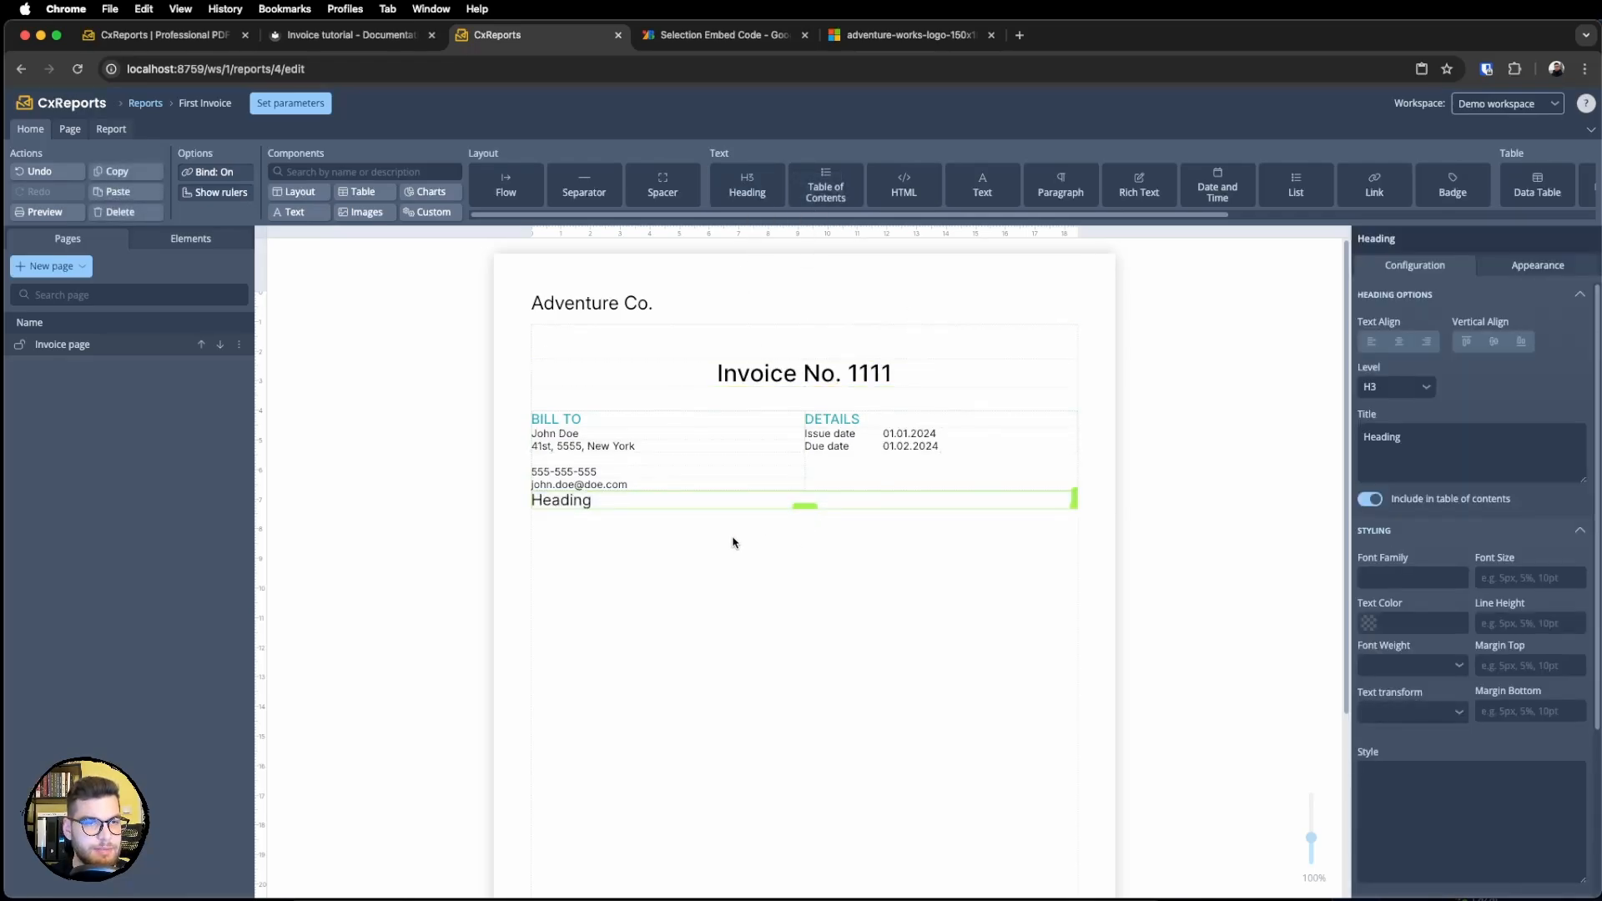
left_click(1424, 461)
key("super+a")
key("BackSpace")
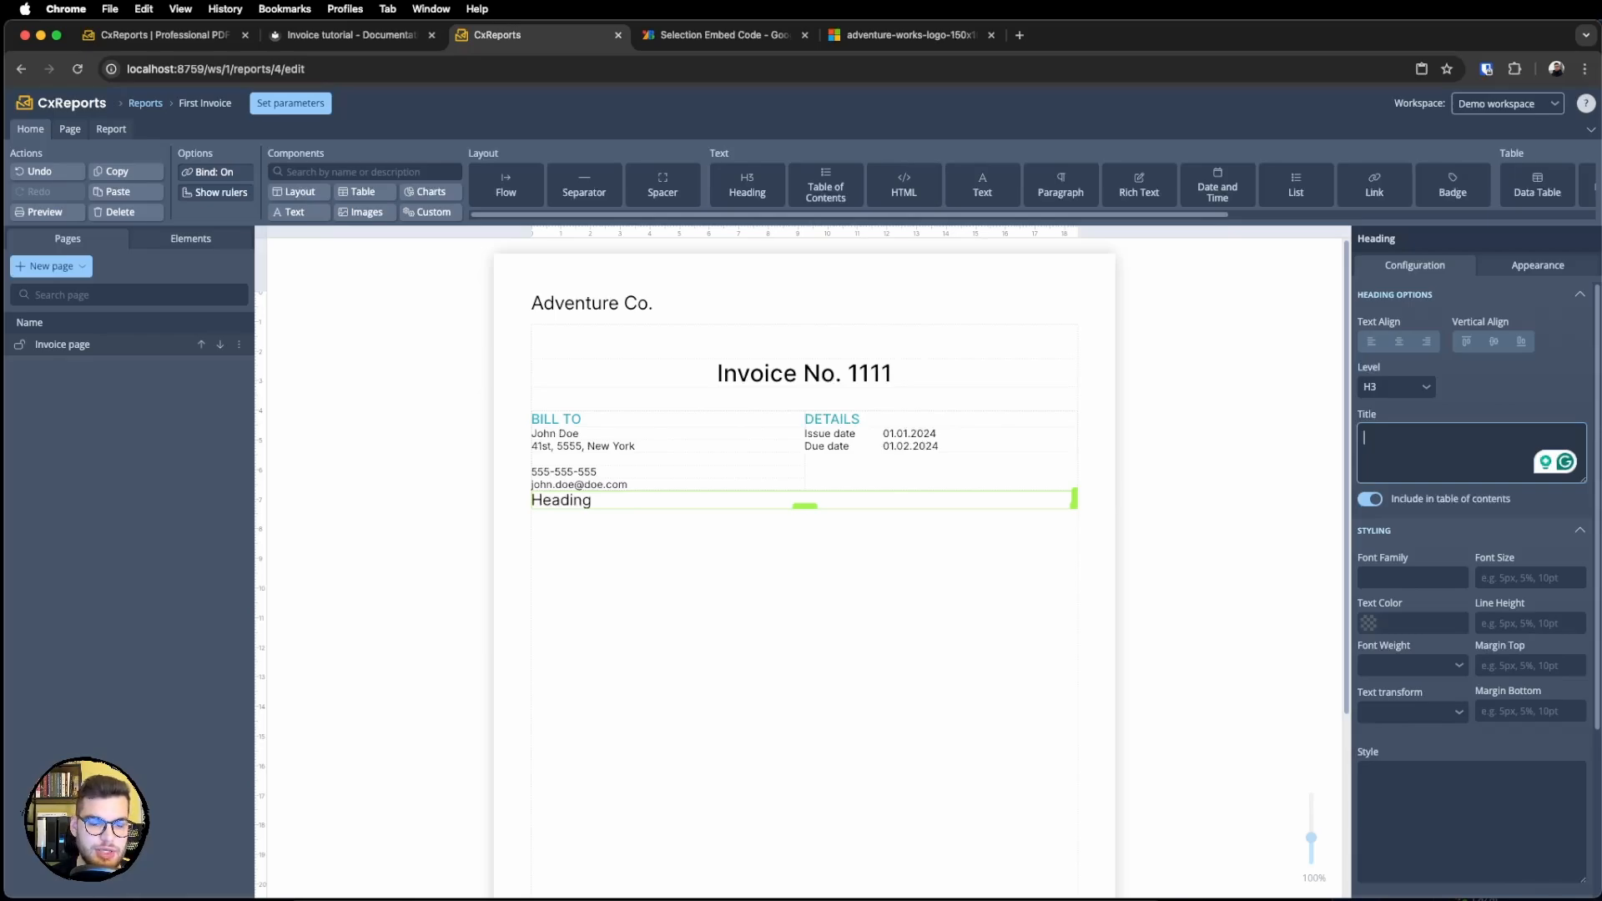
type("Items")
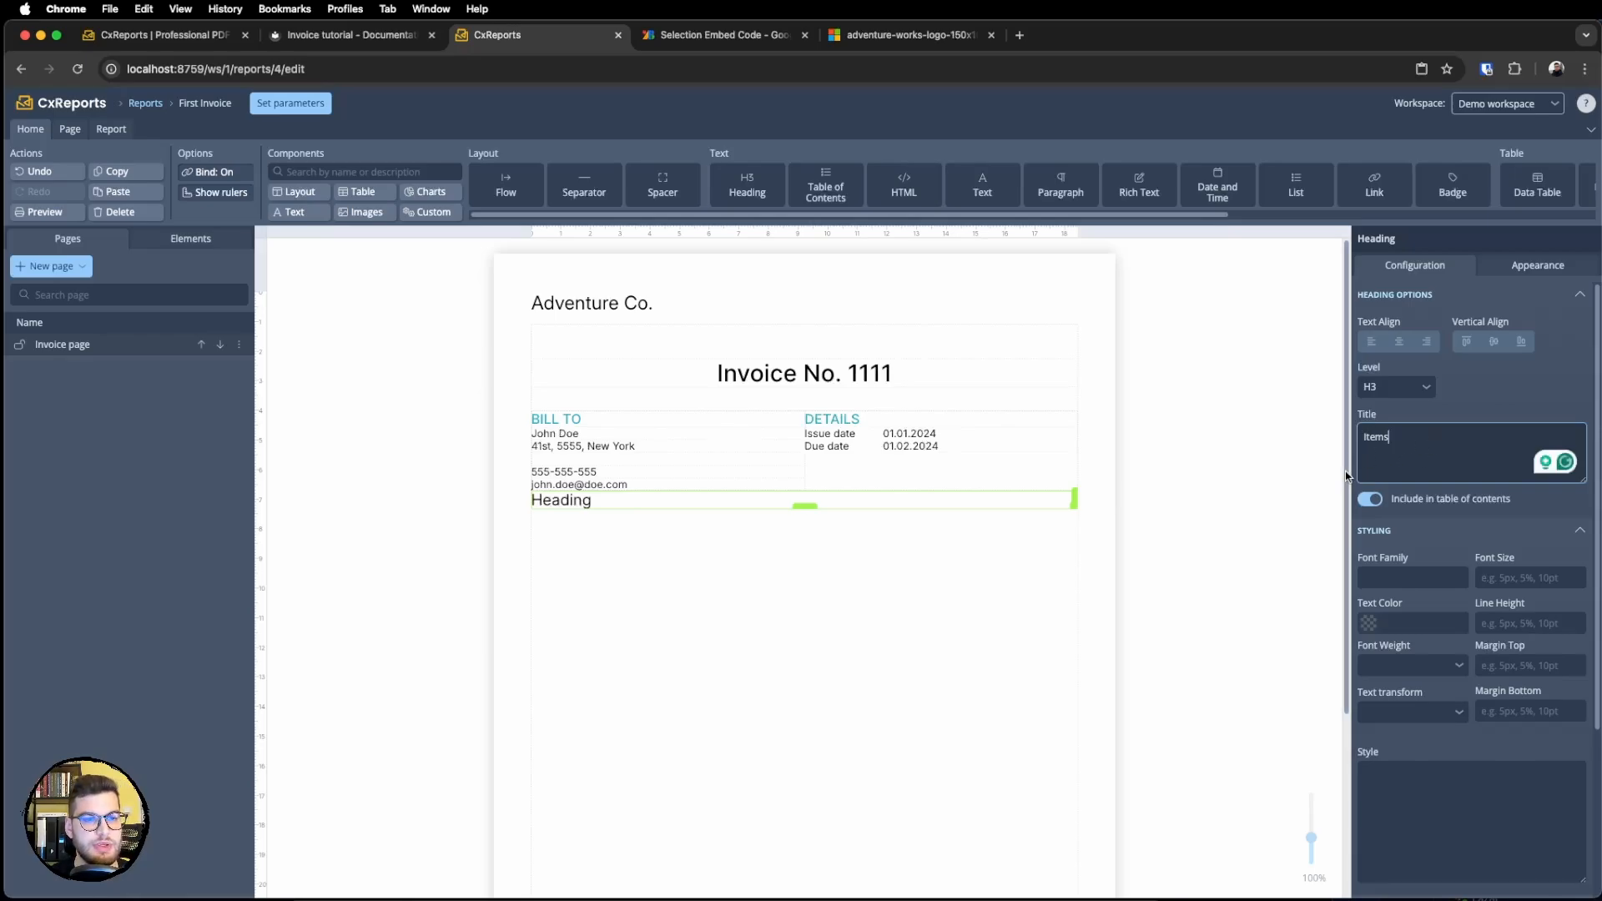
left_click(1389, 387)
left_click(1373, 466)
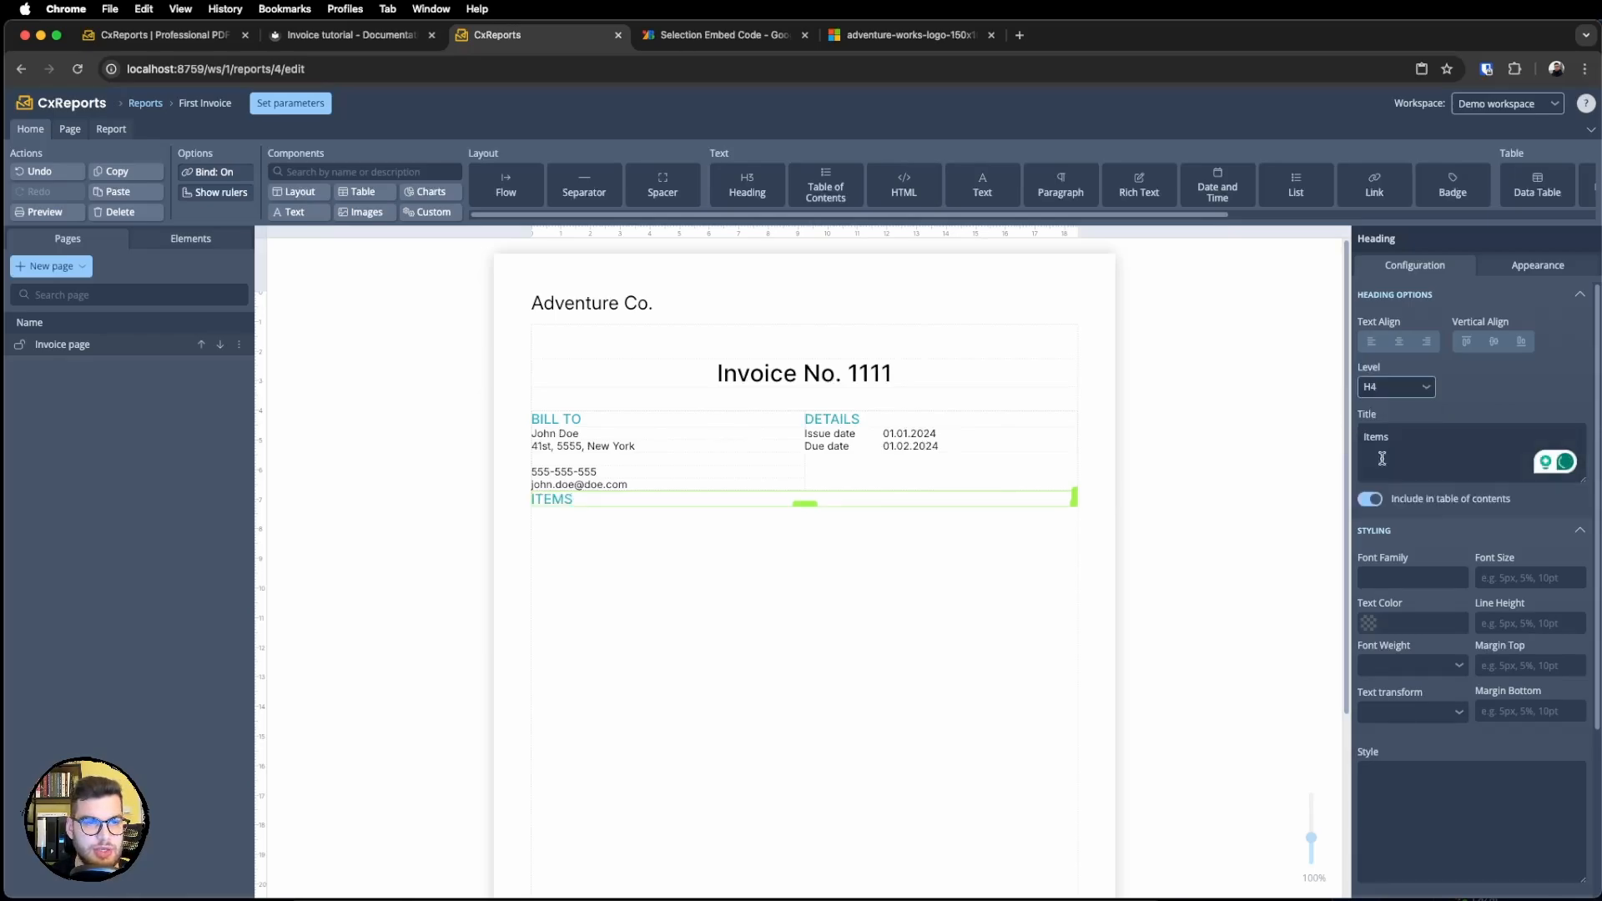
left_click(1004, 581)
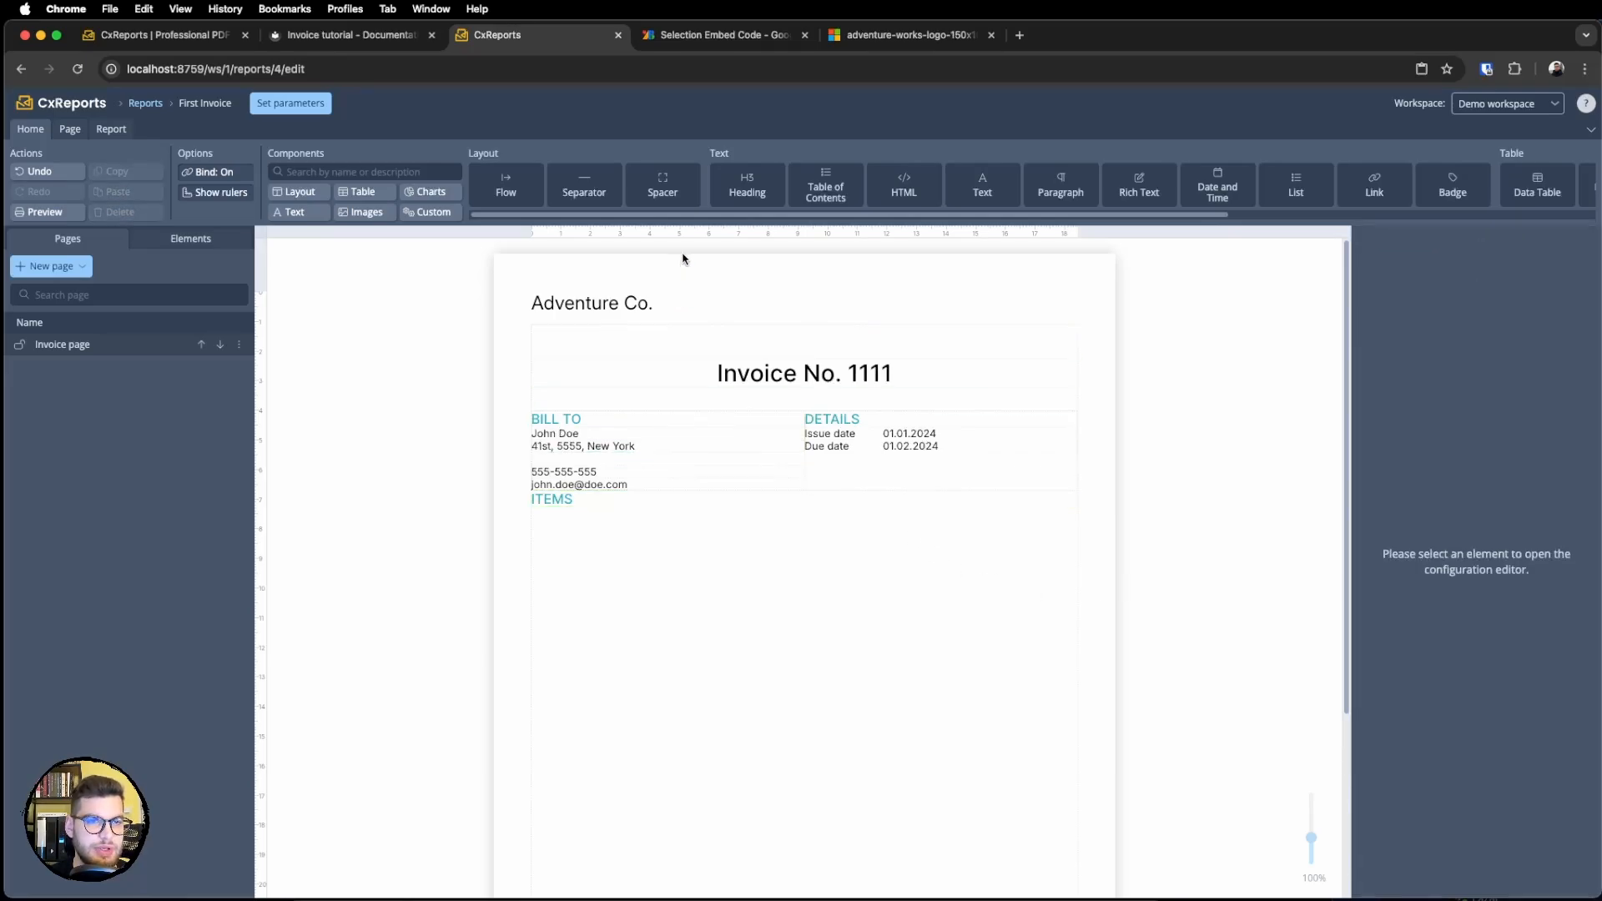
left_click_drag(677, 192, 804, 510)
left_click(816, 593)
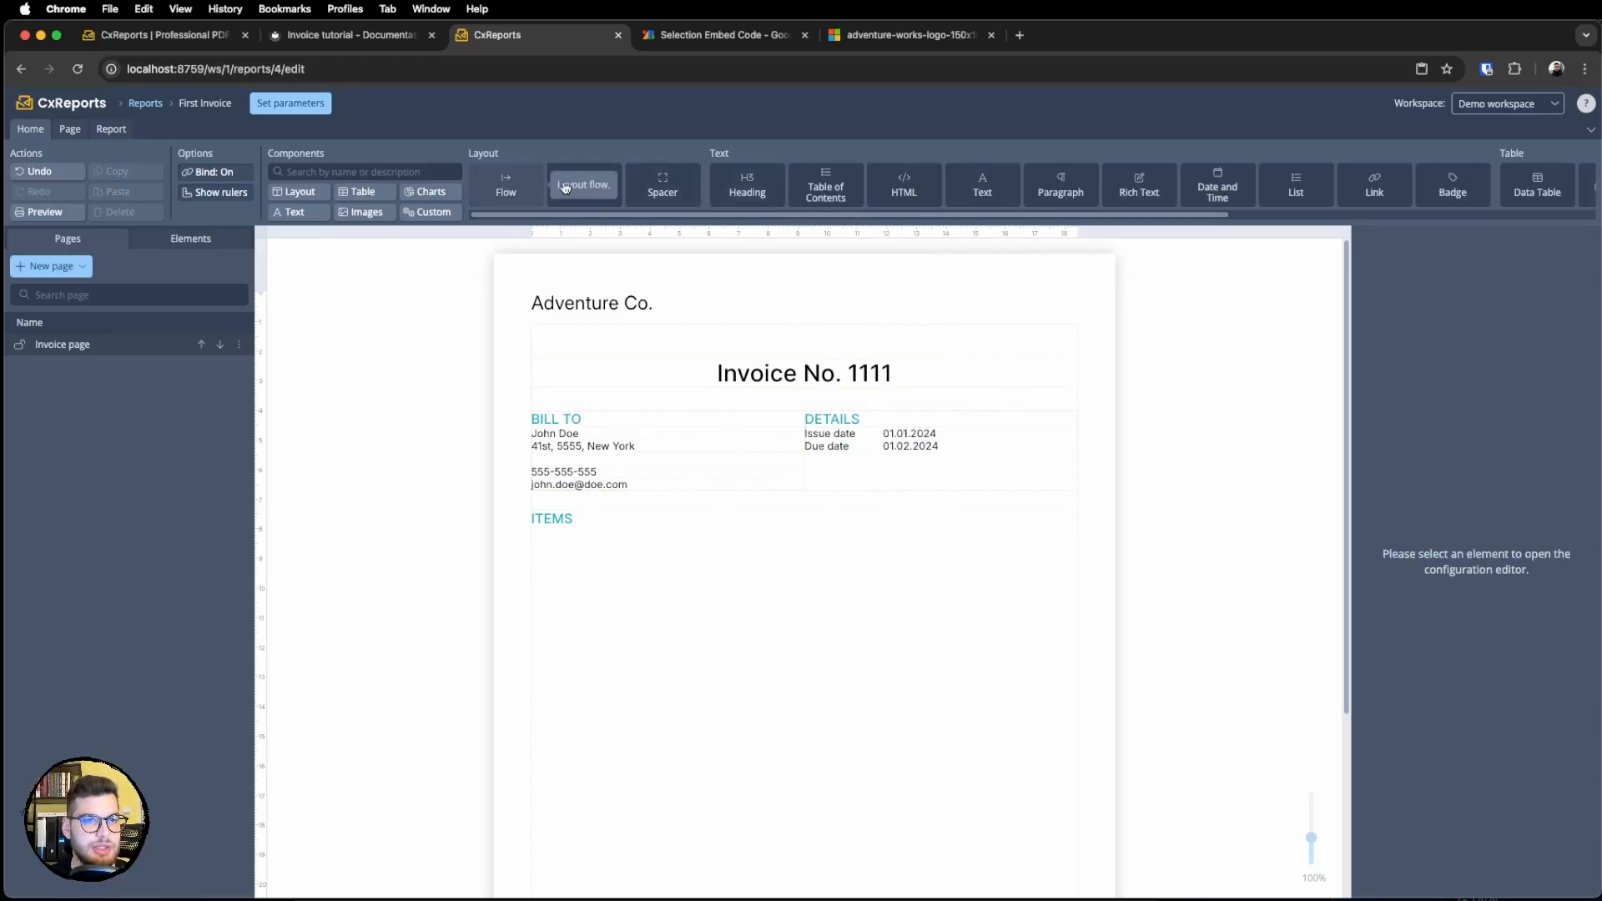
Add a Data Table directly below the ITEMS heading and increase its height to leave blank room beneath the placeholder.
left_click_drag(1207, 215, 1478, 216)
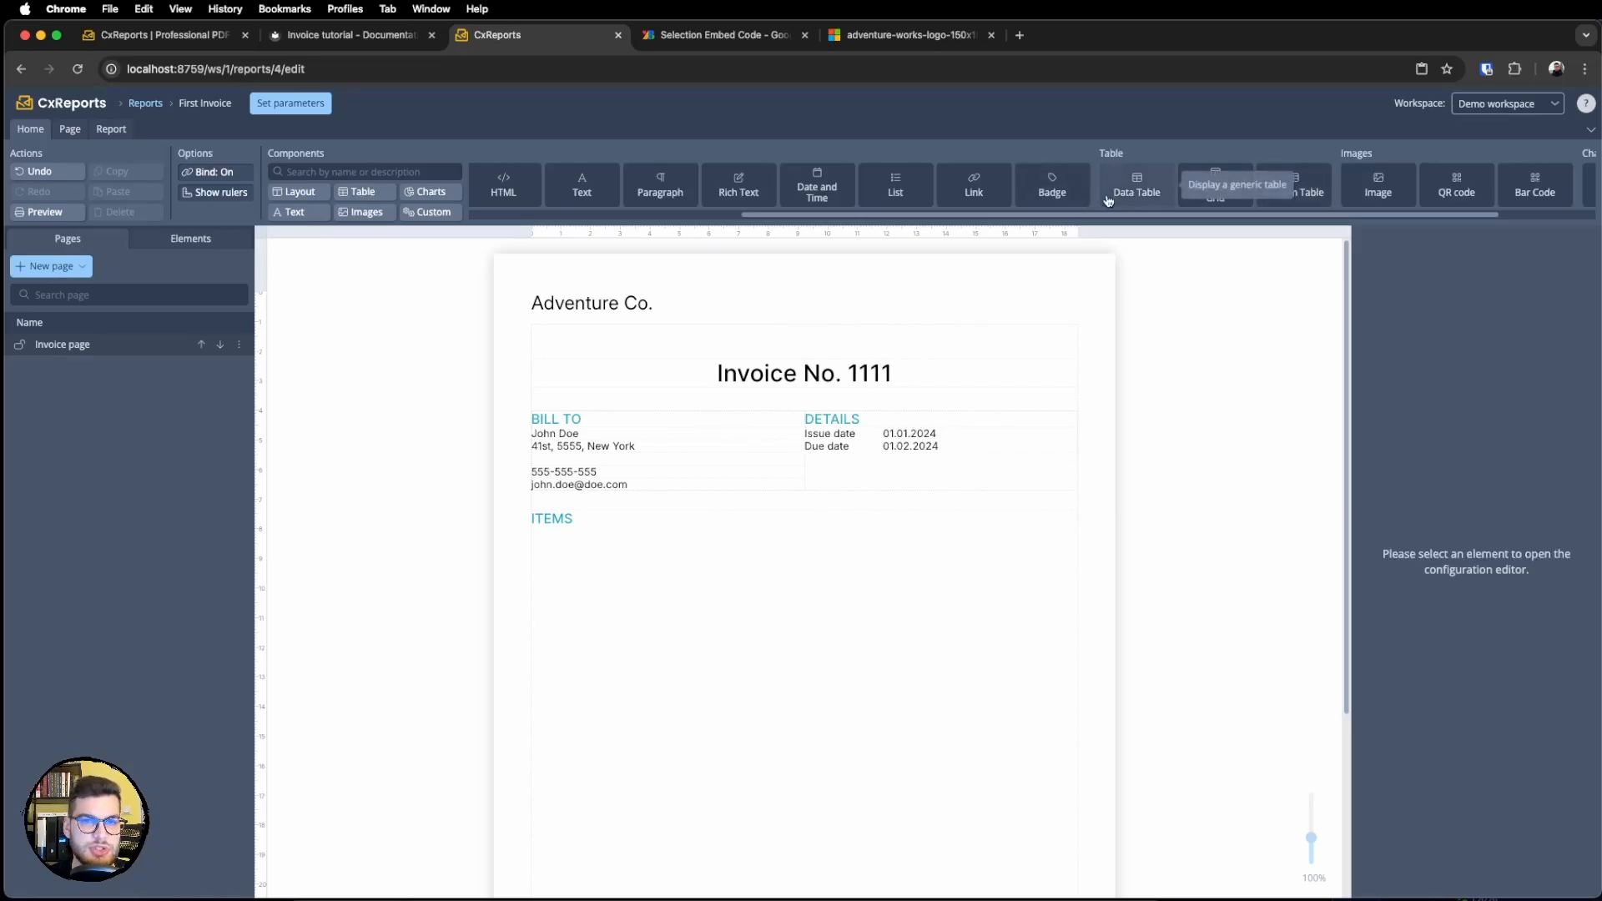
left_click_drag(1137, 185, 755, 542)
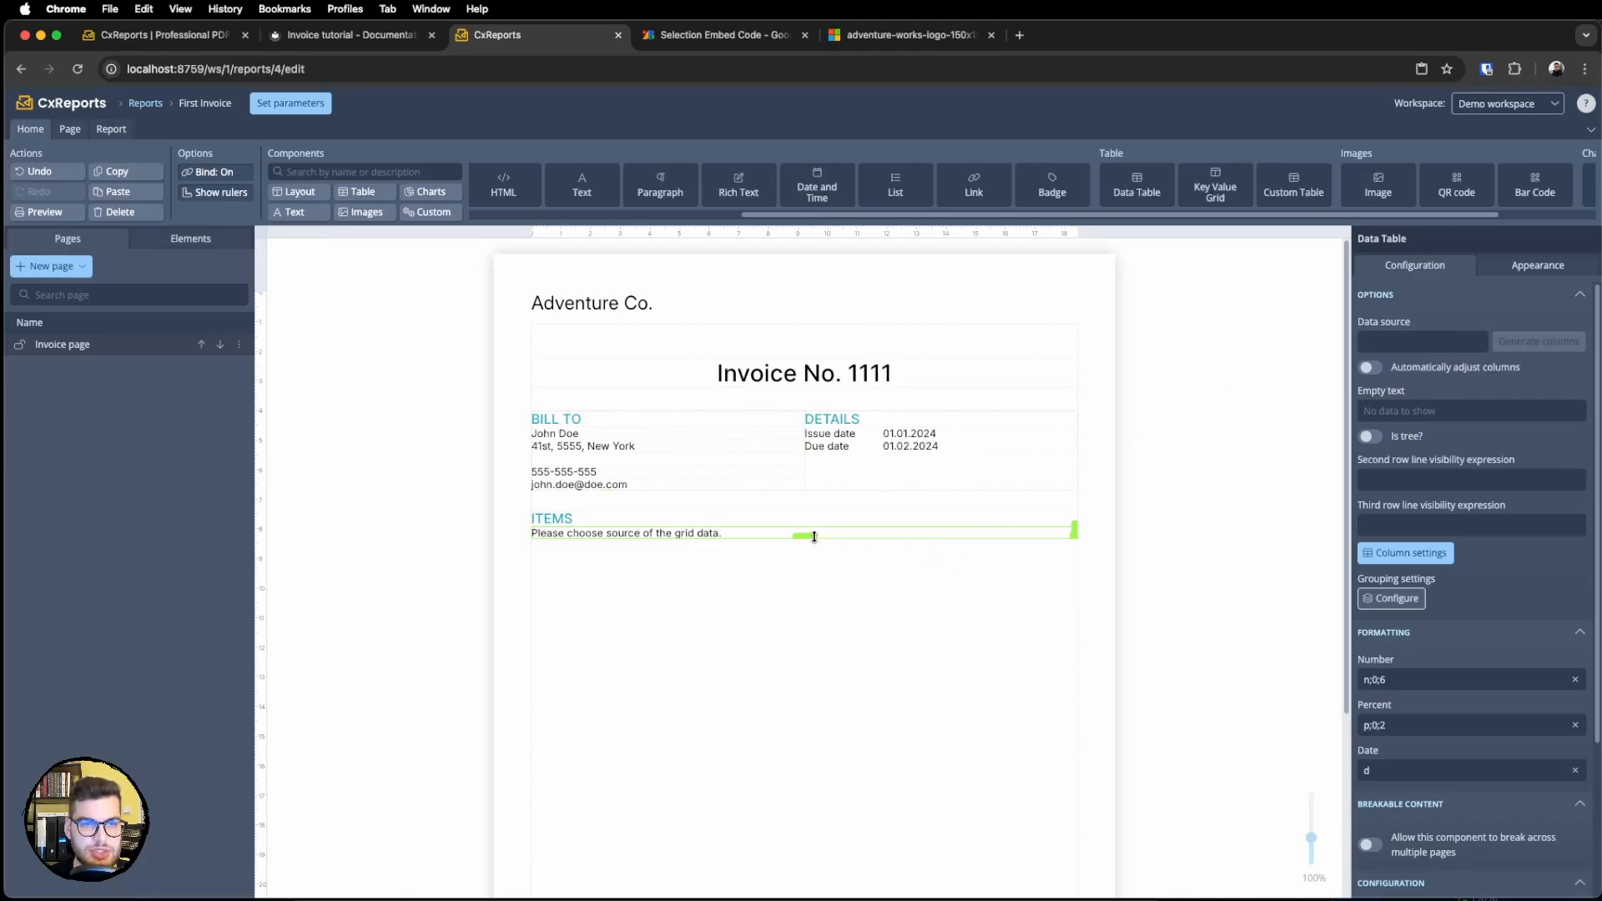
left_click_drag(815, 536, 809, 582)
left_click(806, 625)
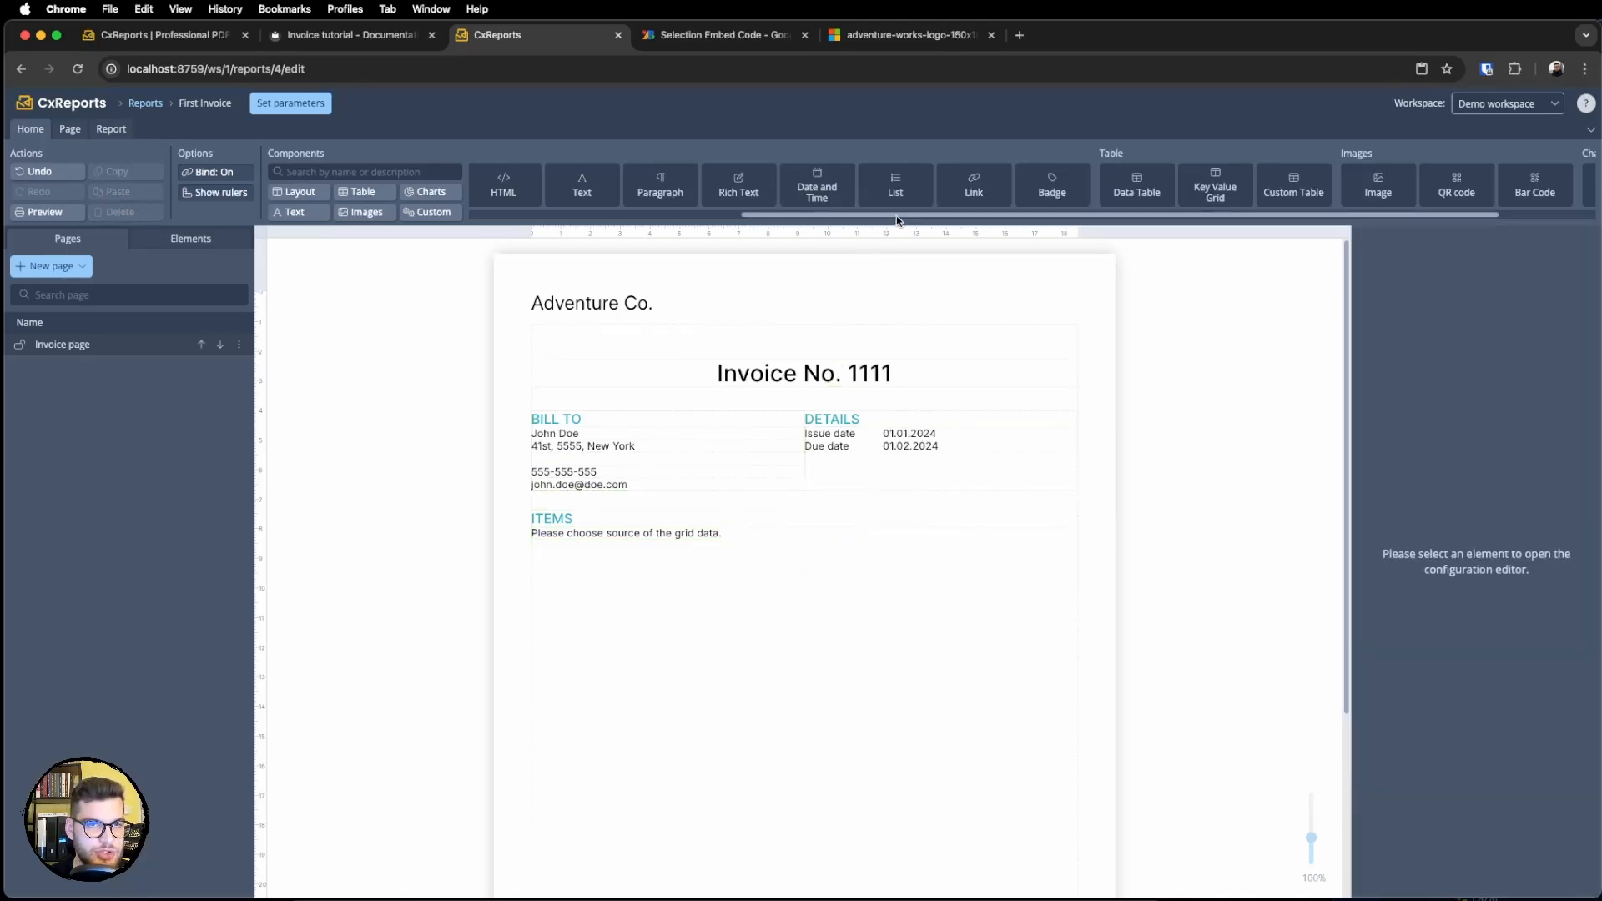
Add an H4 heading titled Notes below the items data table.
left_click_drag(896, 215, 588, 217)
left_click_drag(747, 192, 659, 604)
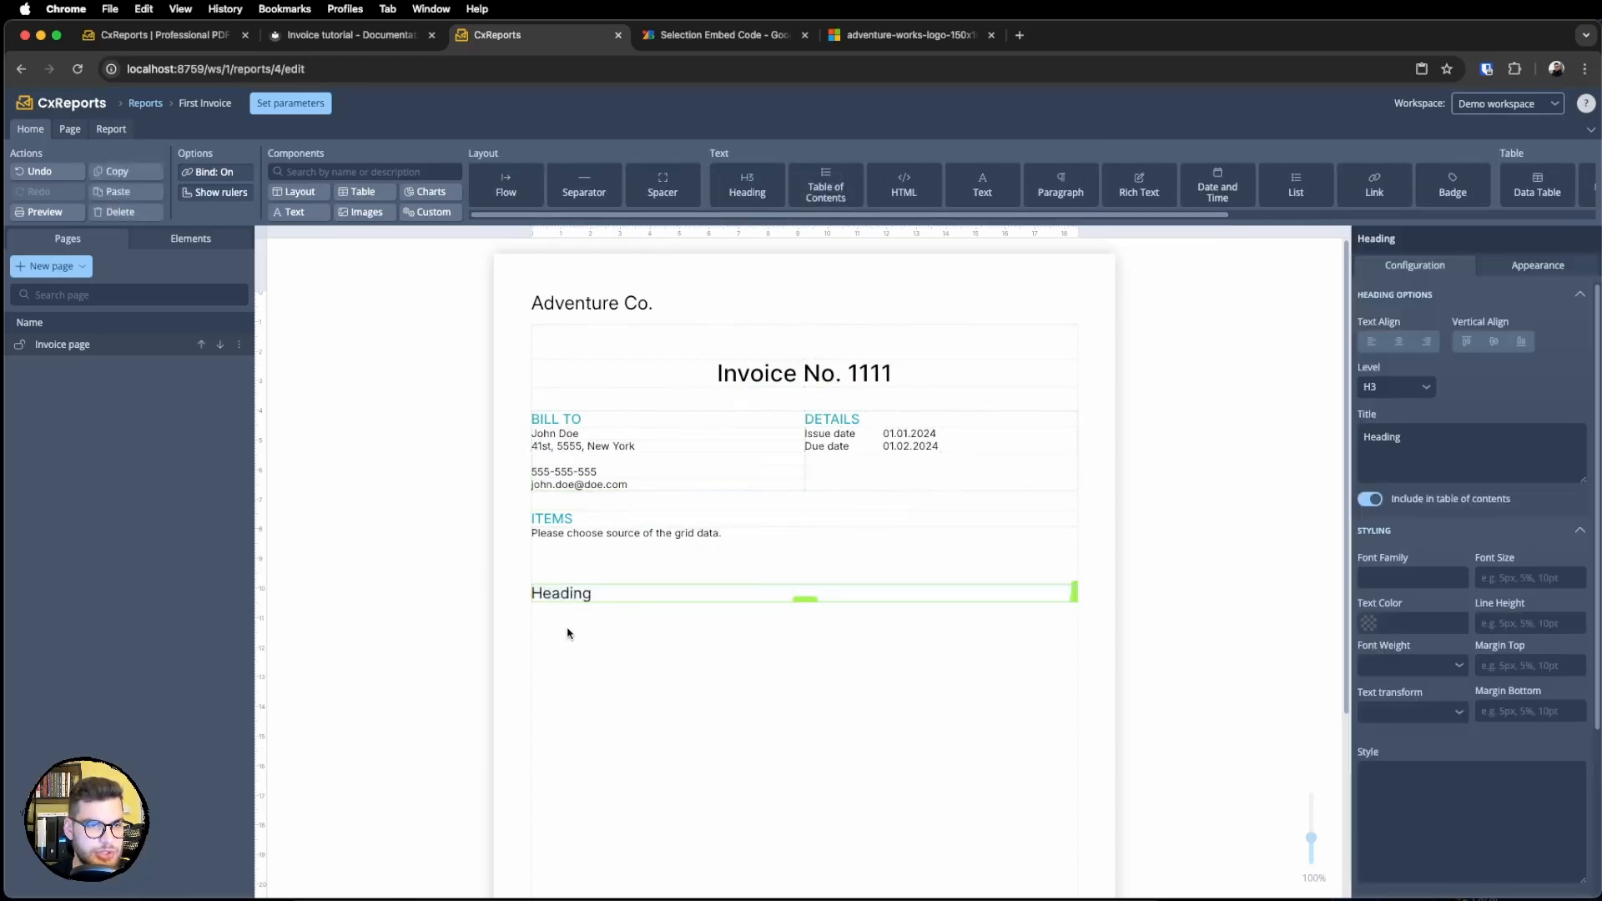
left_click(1424, 454)
key("alt+BackSpace")
type("Notes")
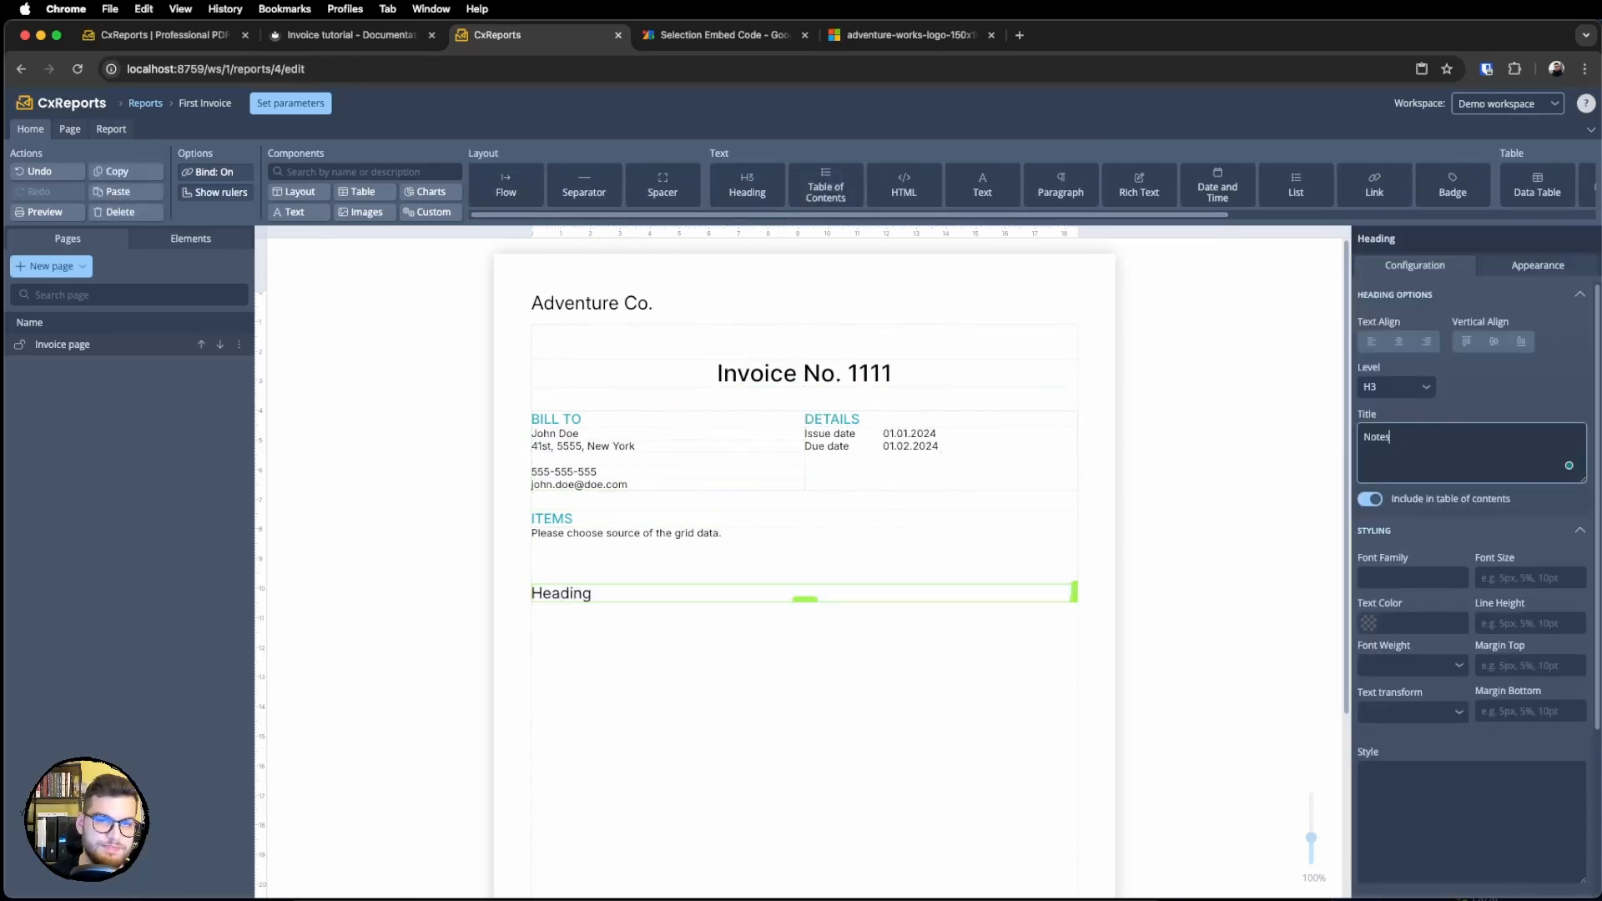
left_click(1424, 388)
left_click(1376, 465)
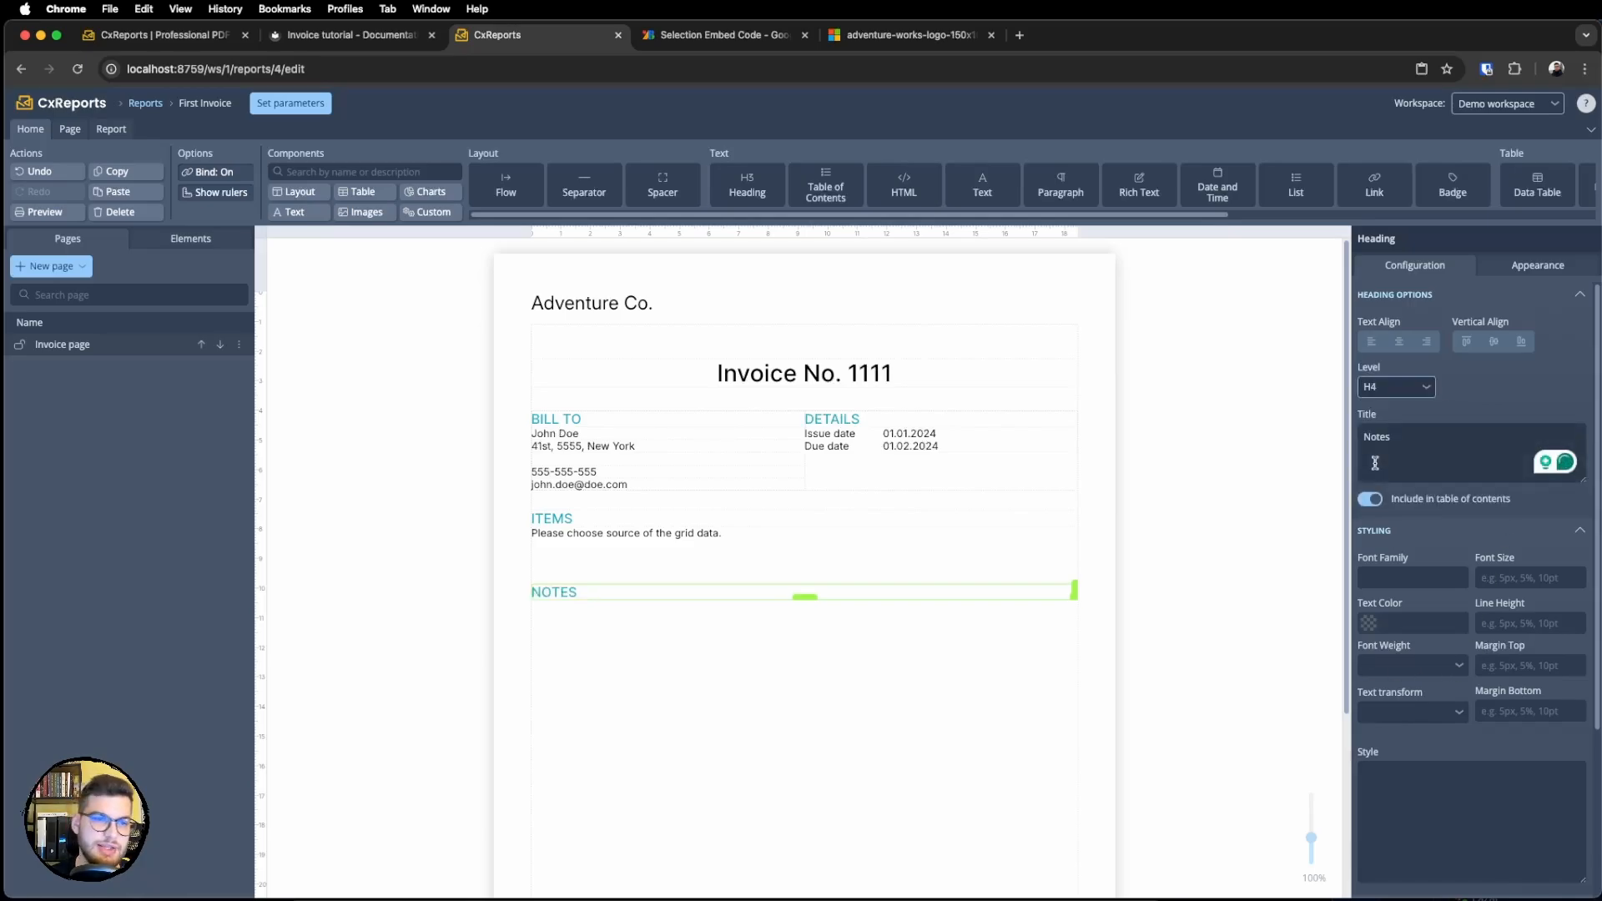
left_click(1177, 645)
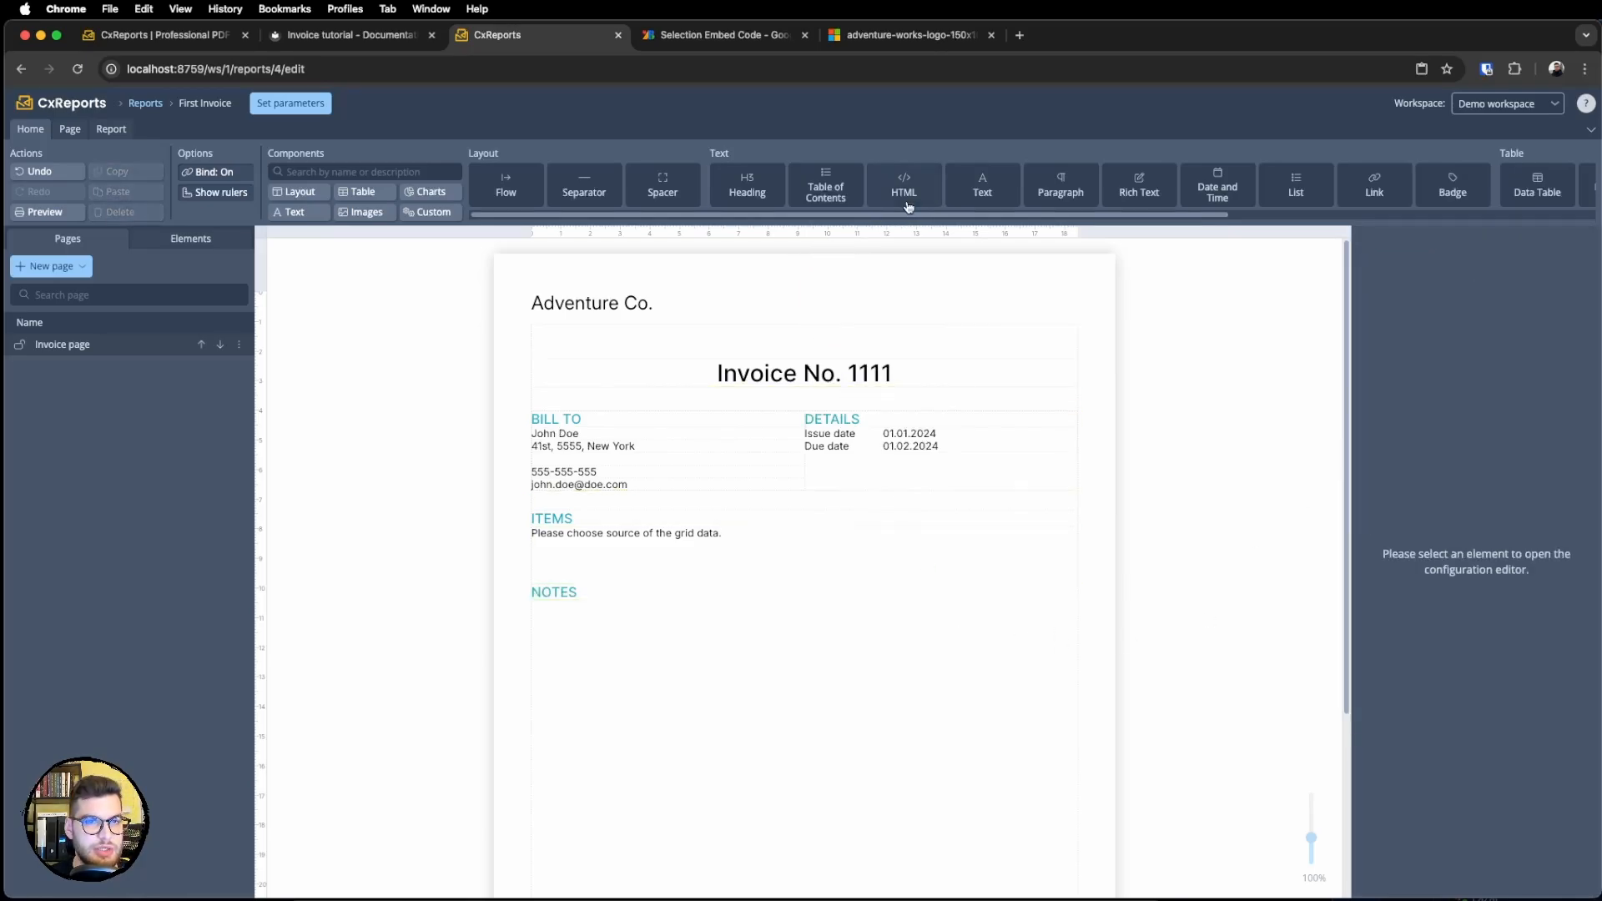
Add a text reading "Some note about invoice" below the NOTES heading and enlarge its height to about 99 px.
left_click_drag(982, 185, 834, 641)
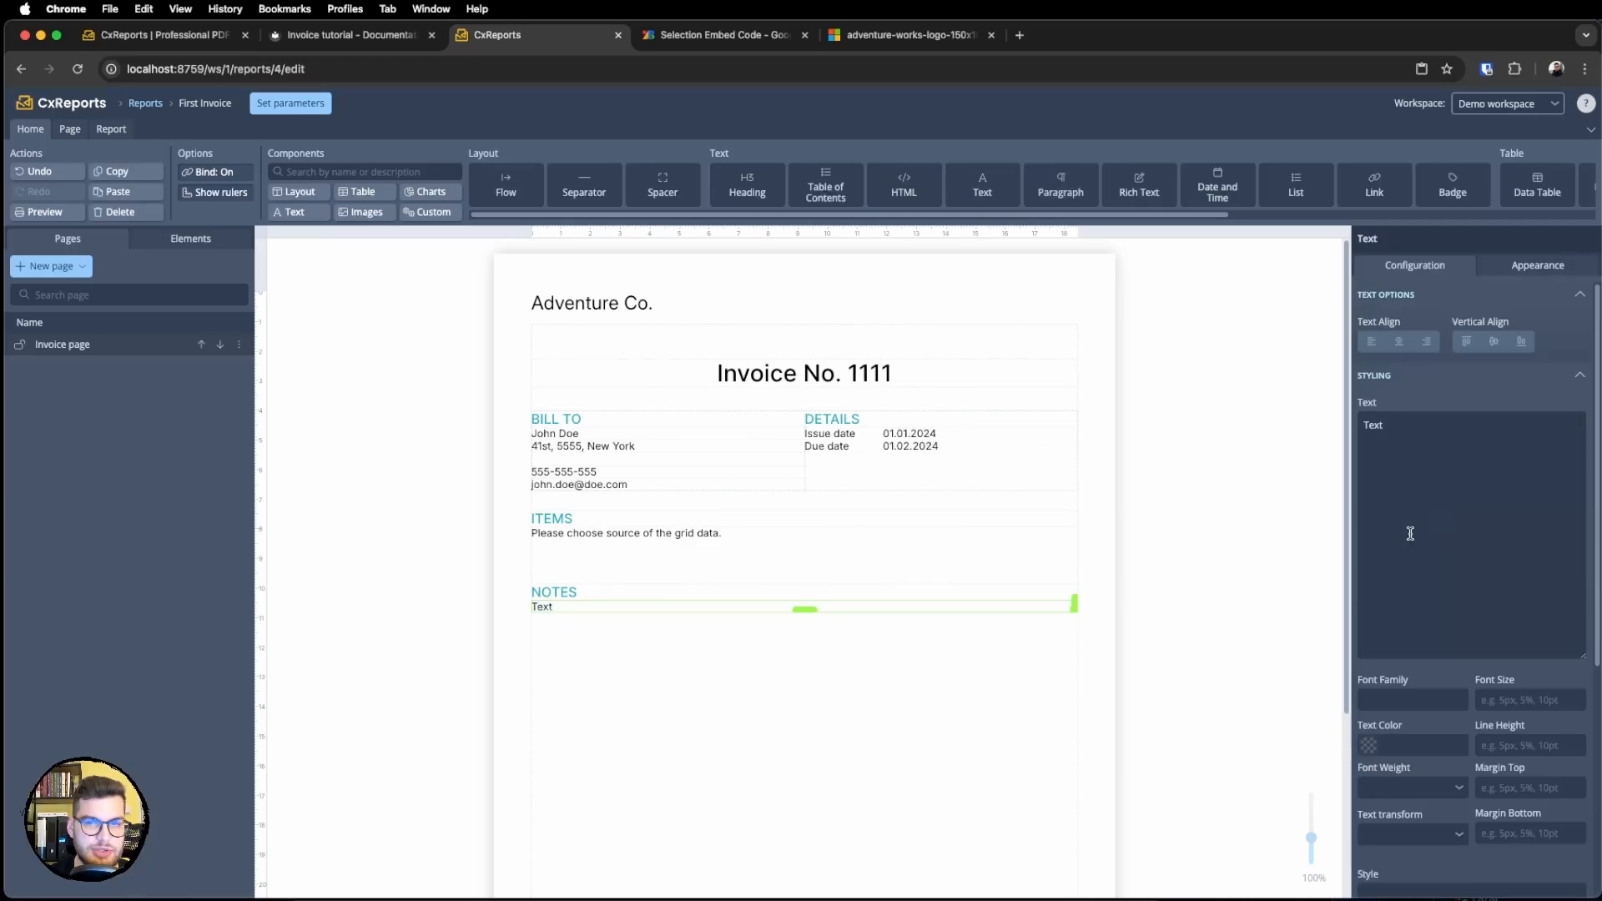
type("Some note about invoice")
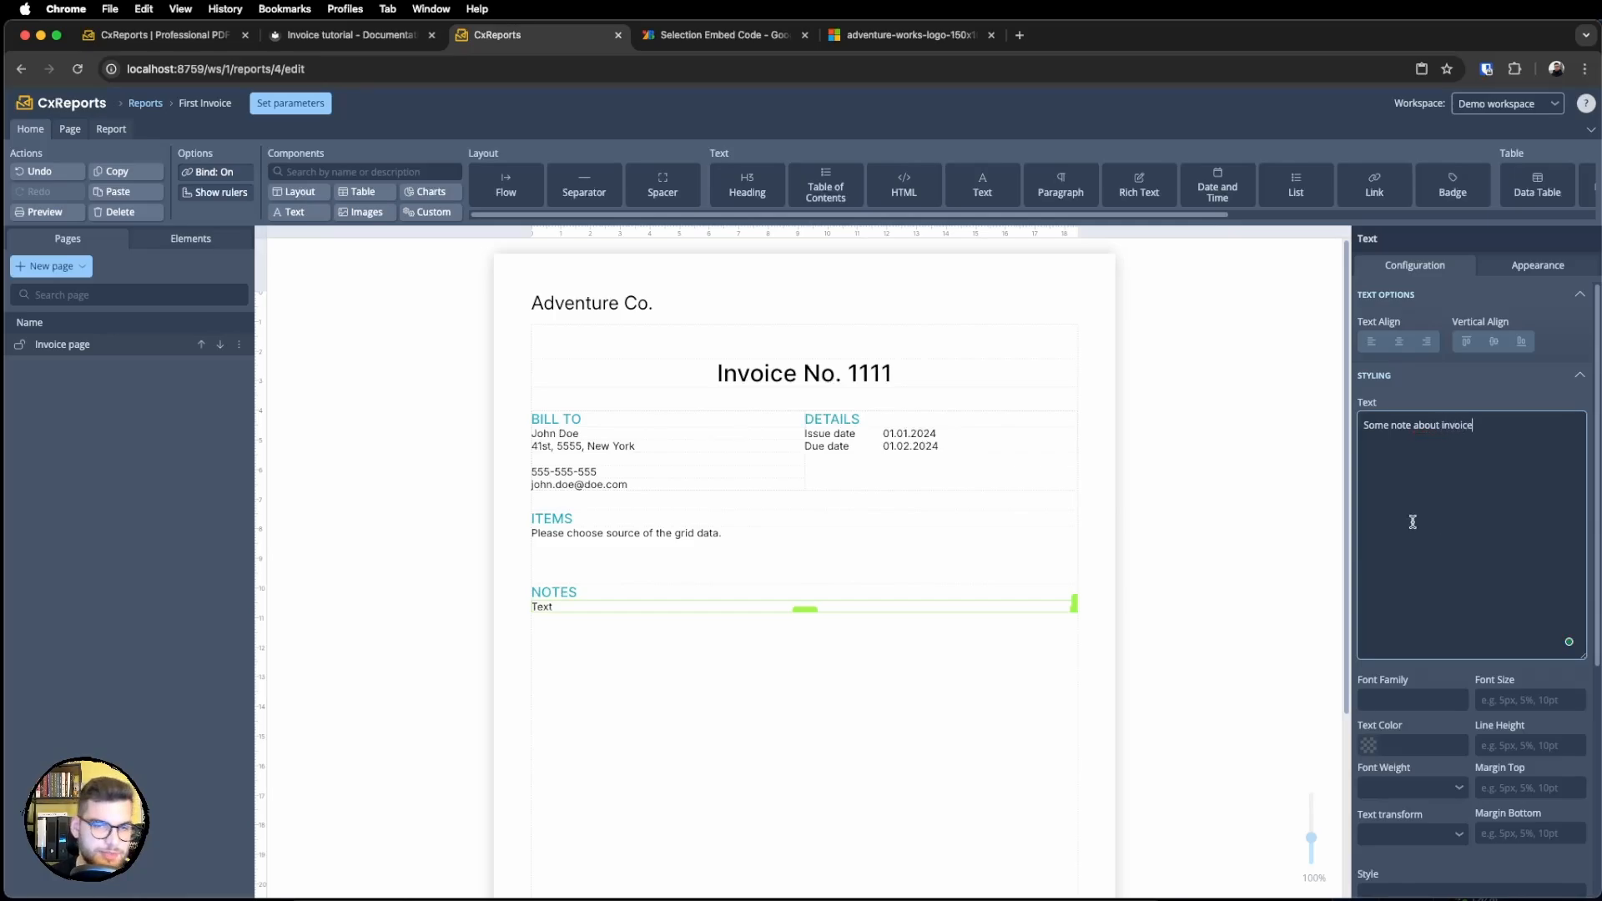
left_click(898, 758)
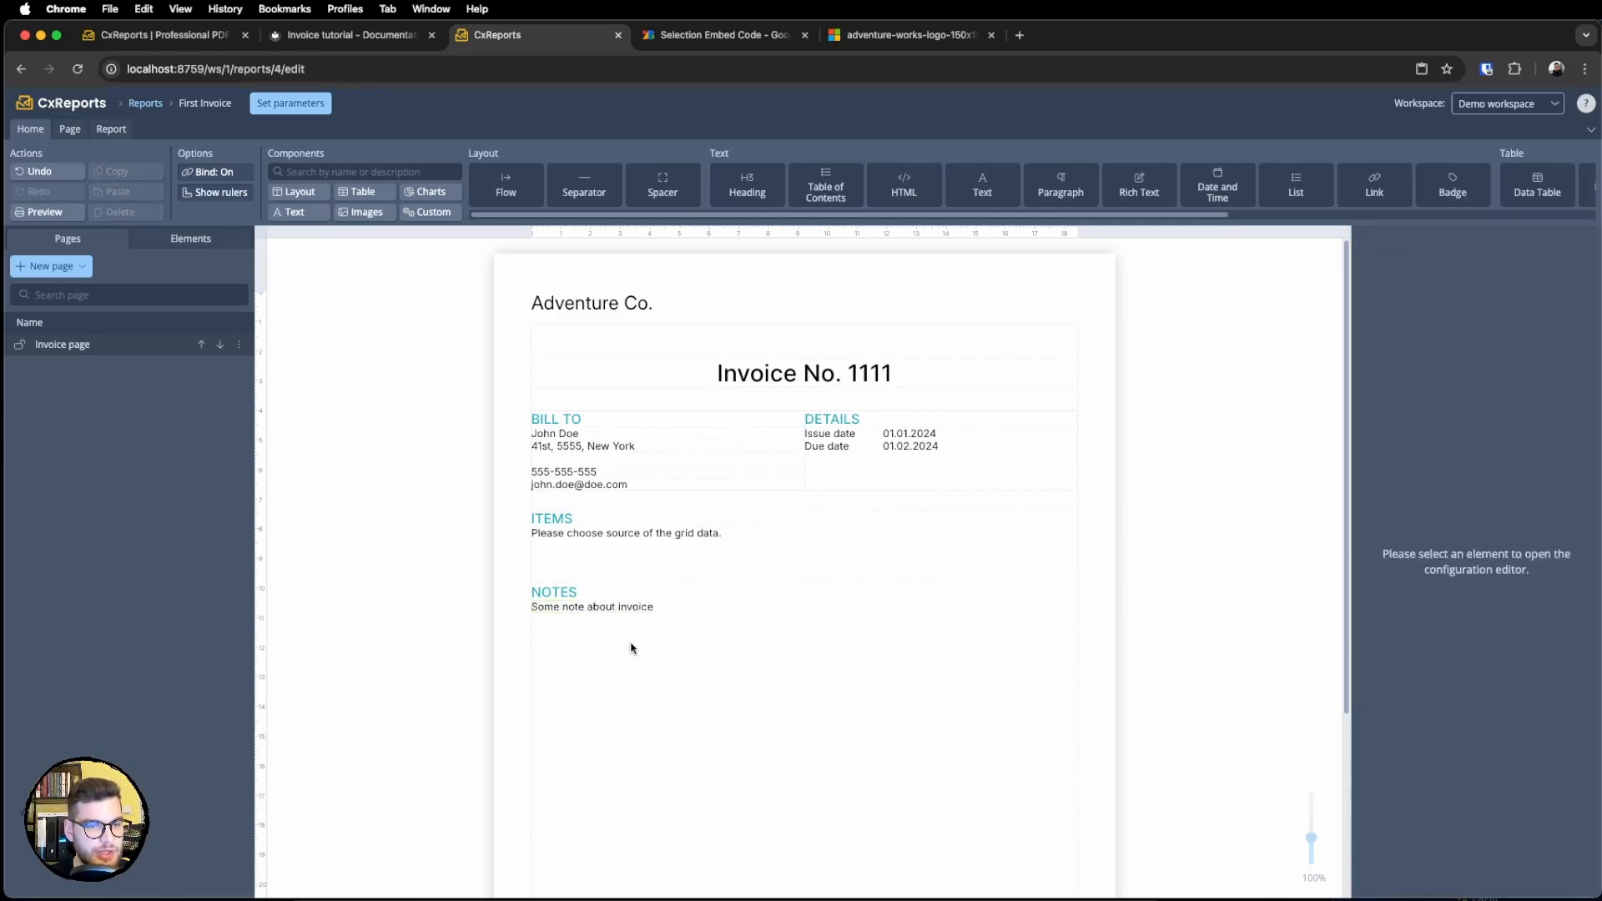
left_click(662, 613)
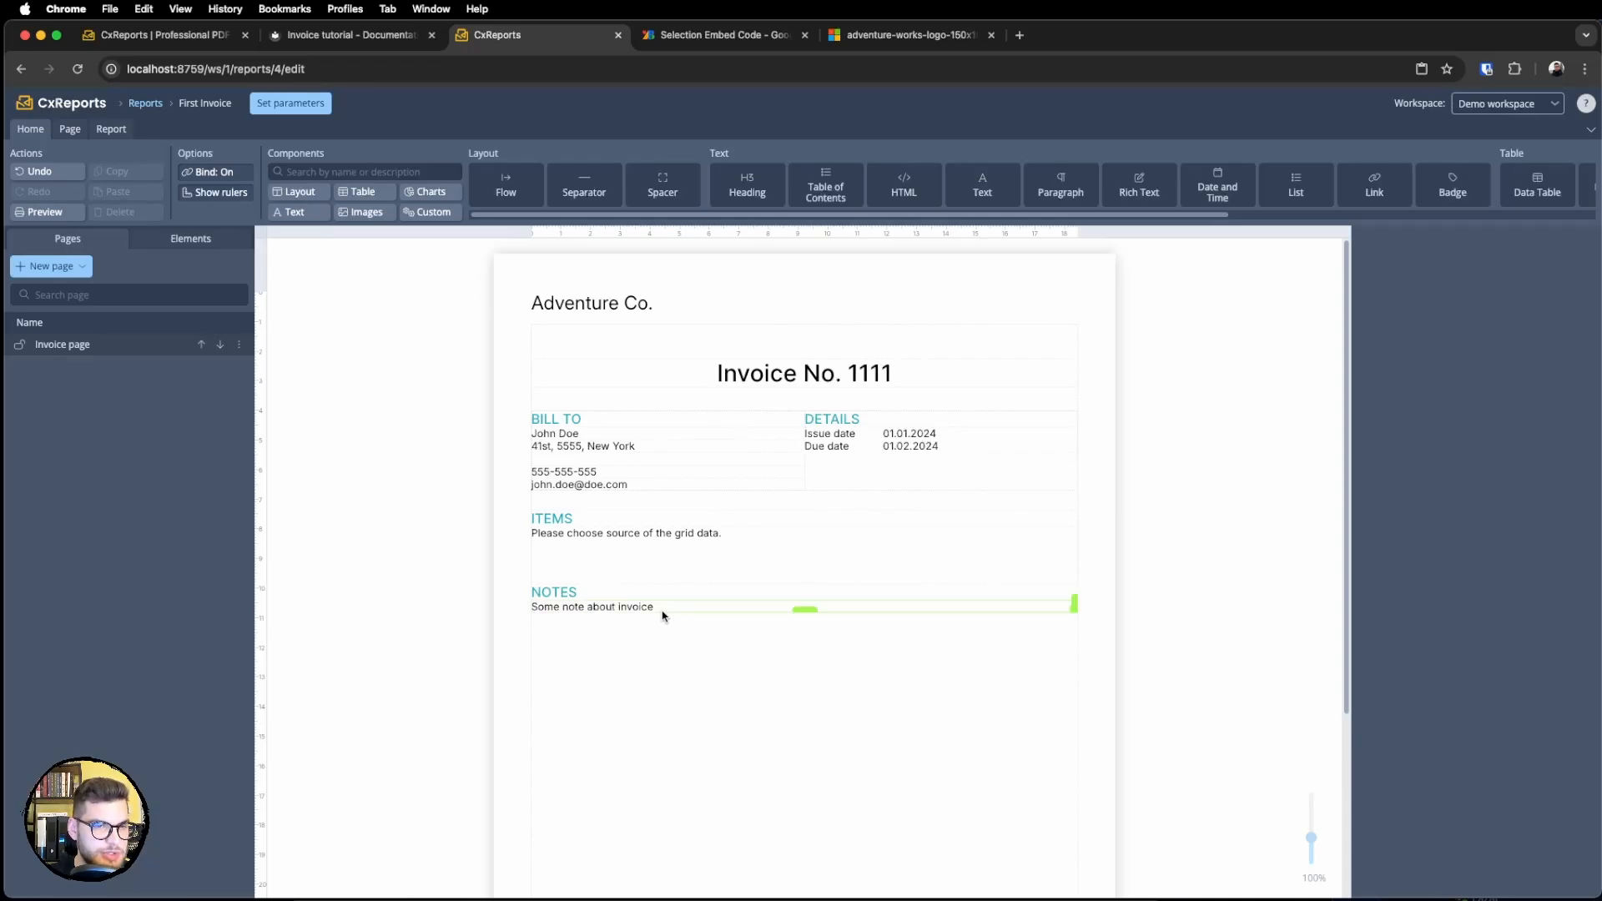
left_click_drag(805, 610, 812, 683)
Look through the note text's styling options and open its Box Style settings.
left_click(769, 646)
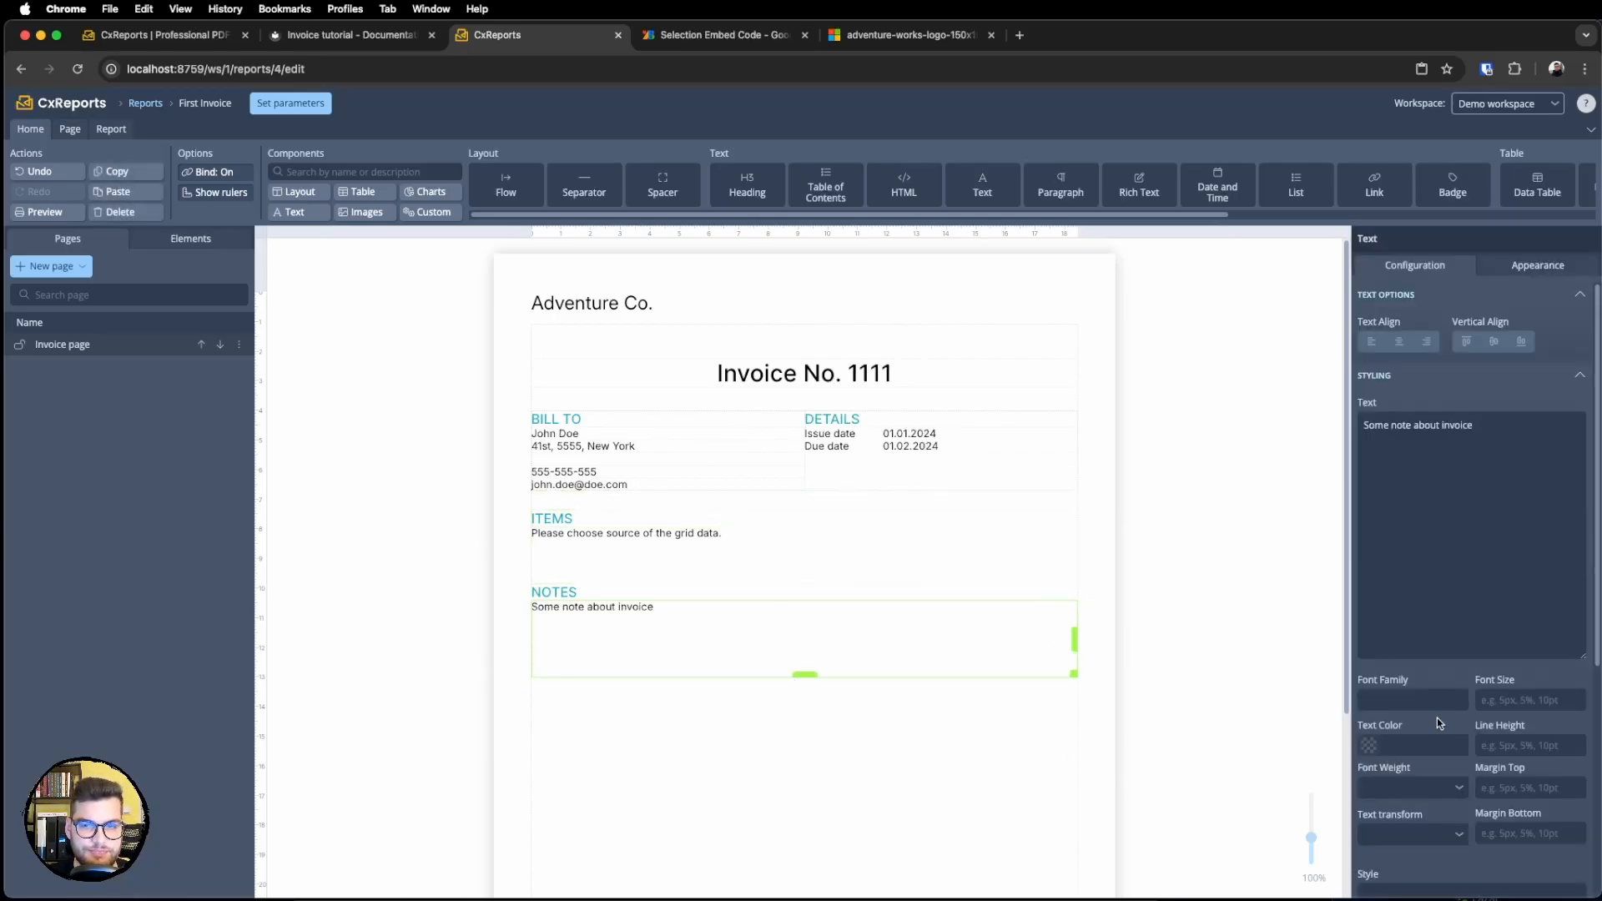
scroll(1540, 622, "down", 2)
scroll(1509, 680, "down", 3)
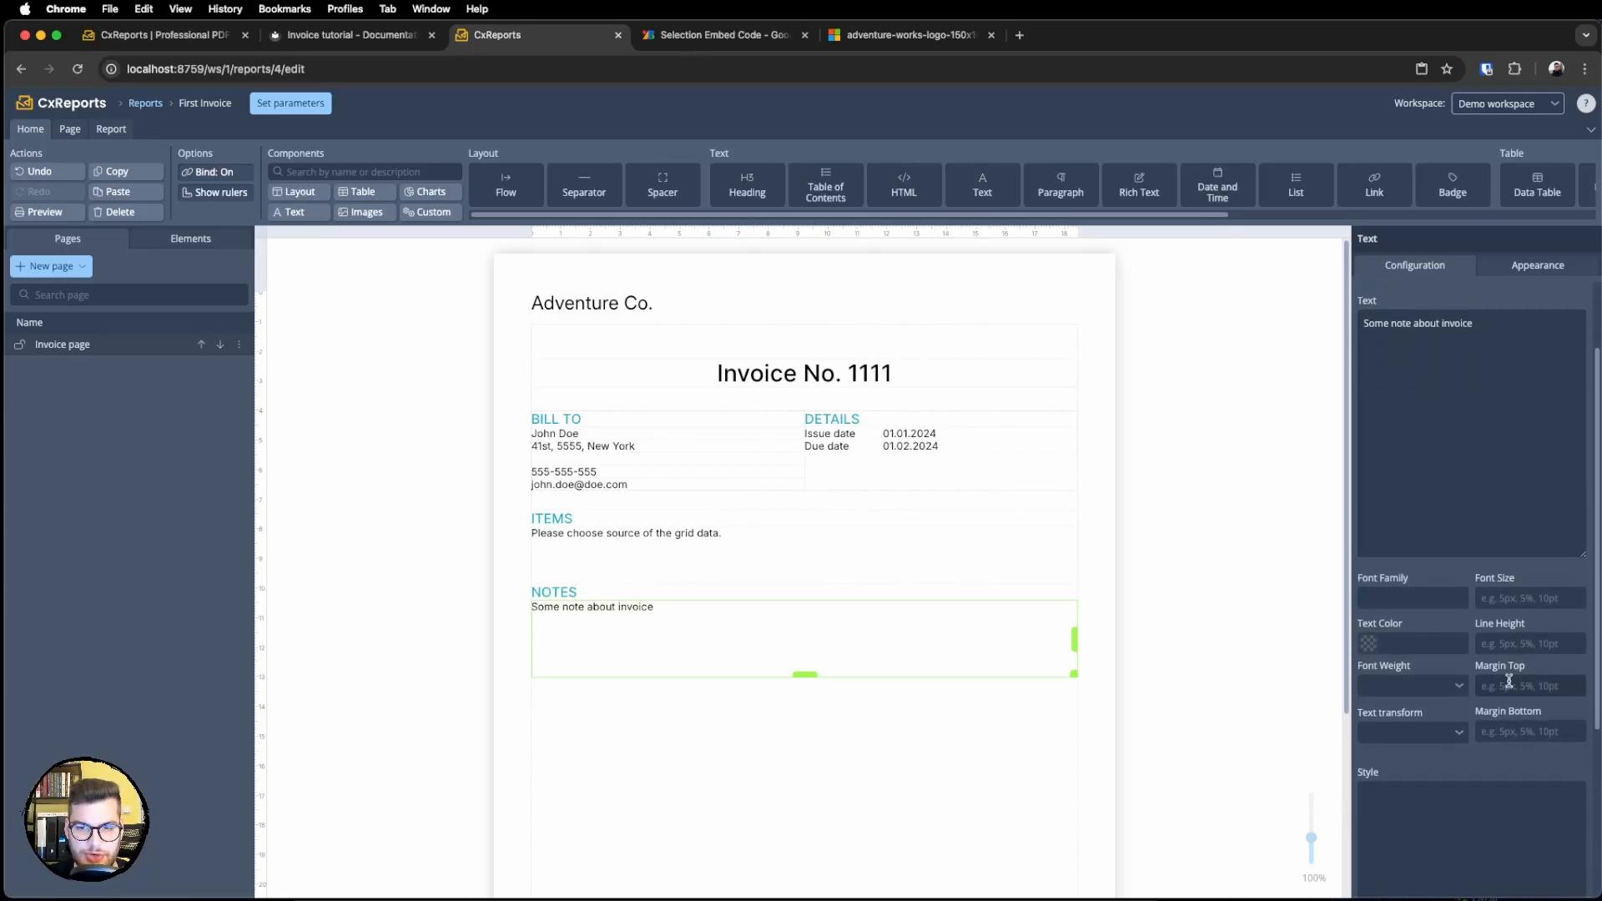
scroll(1509, 680, "down", 2)
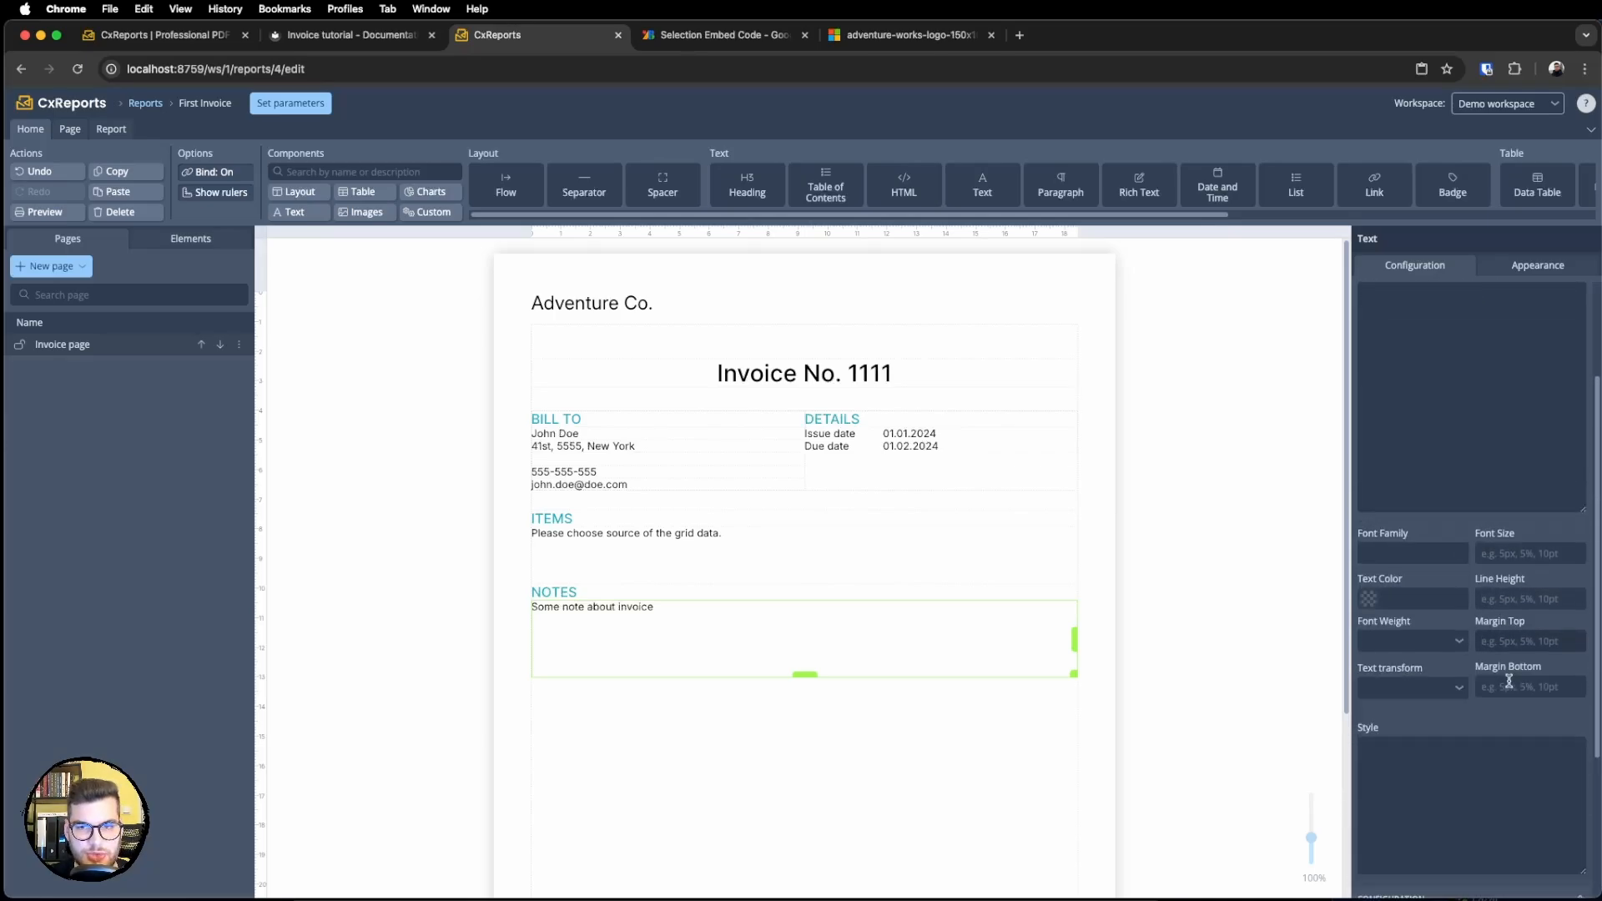
scroll(1509, 680, "up", 7)
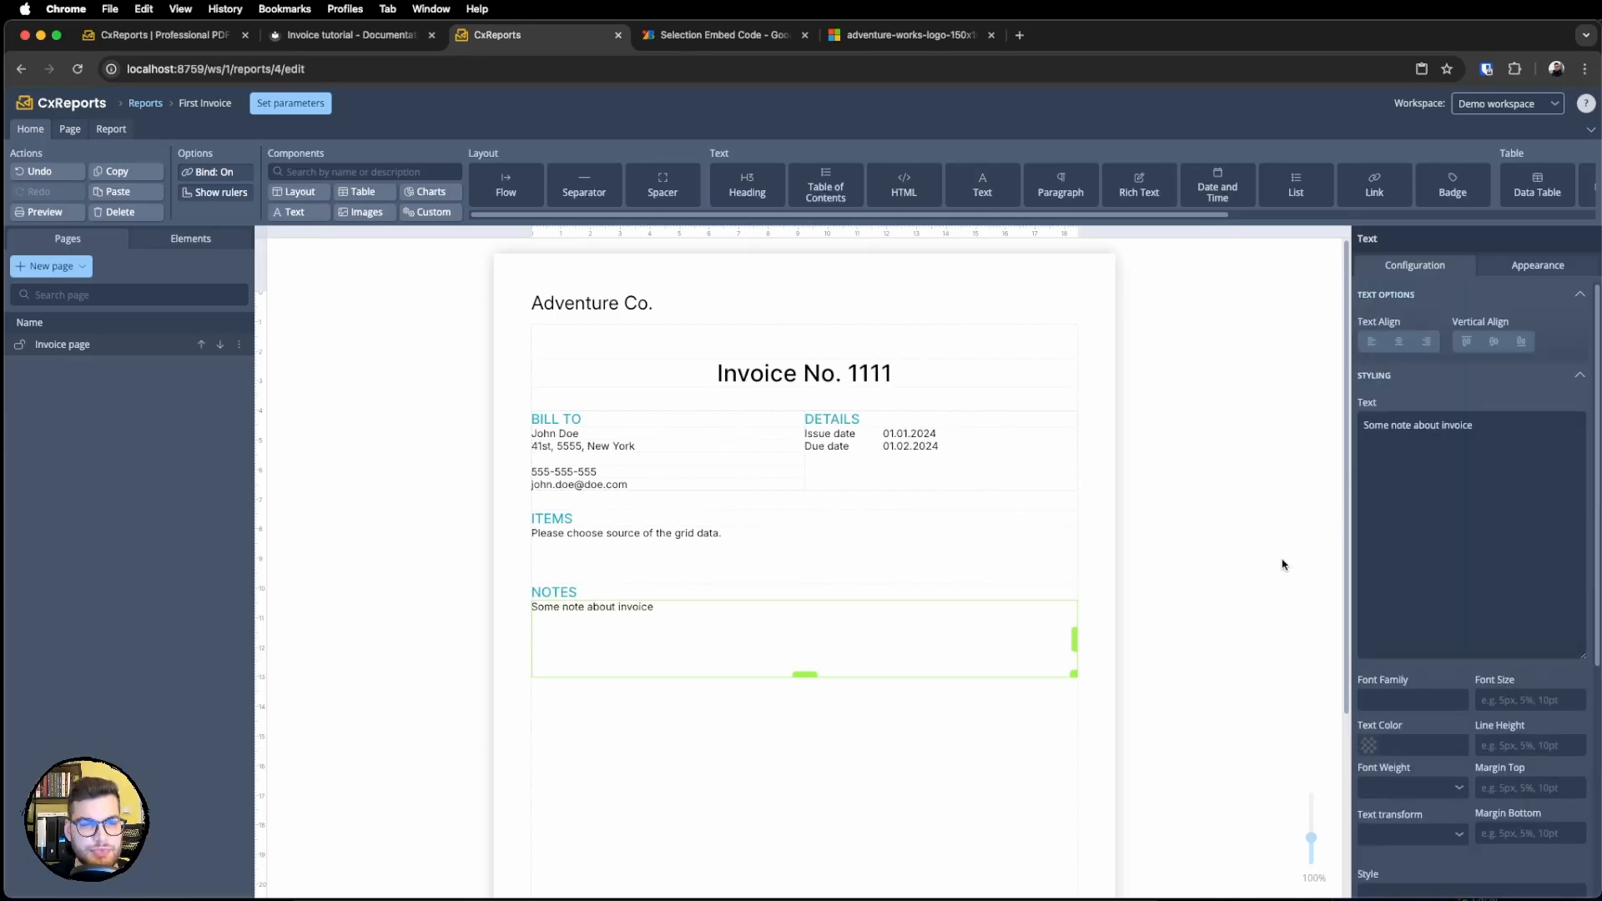
left_click(1557, 273)
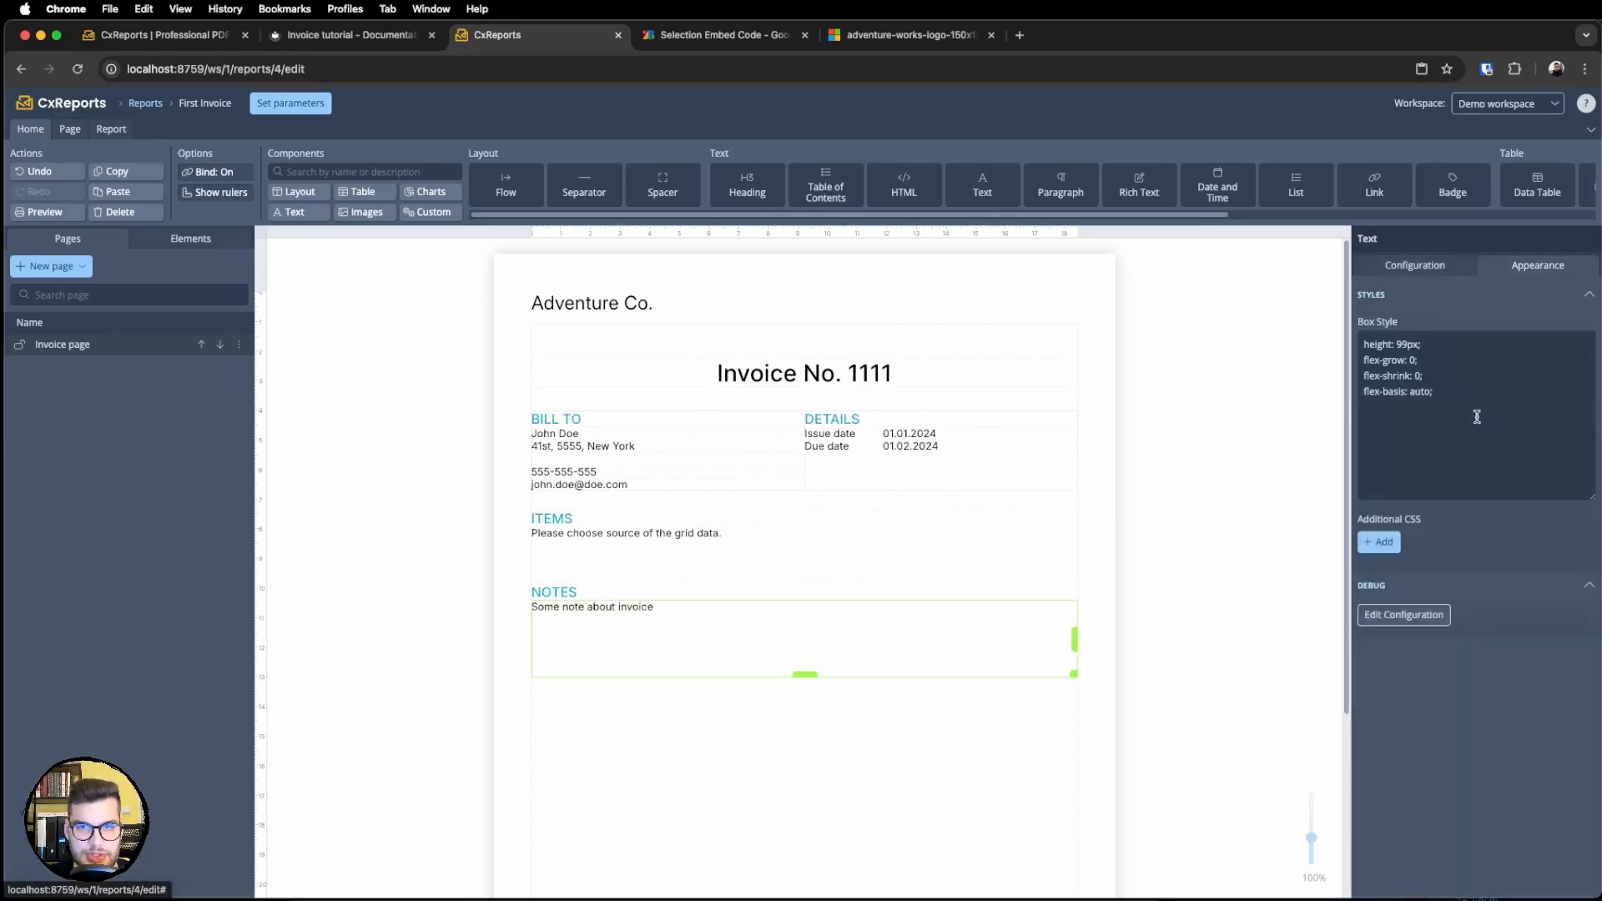
Enlarge the note text's height to about 115 px and add "border: 1px dashed lightgray;" to its box style.
left_click_drag(1502, 399, 1325, 305)
left_click(1485, 393)
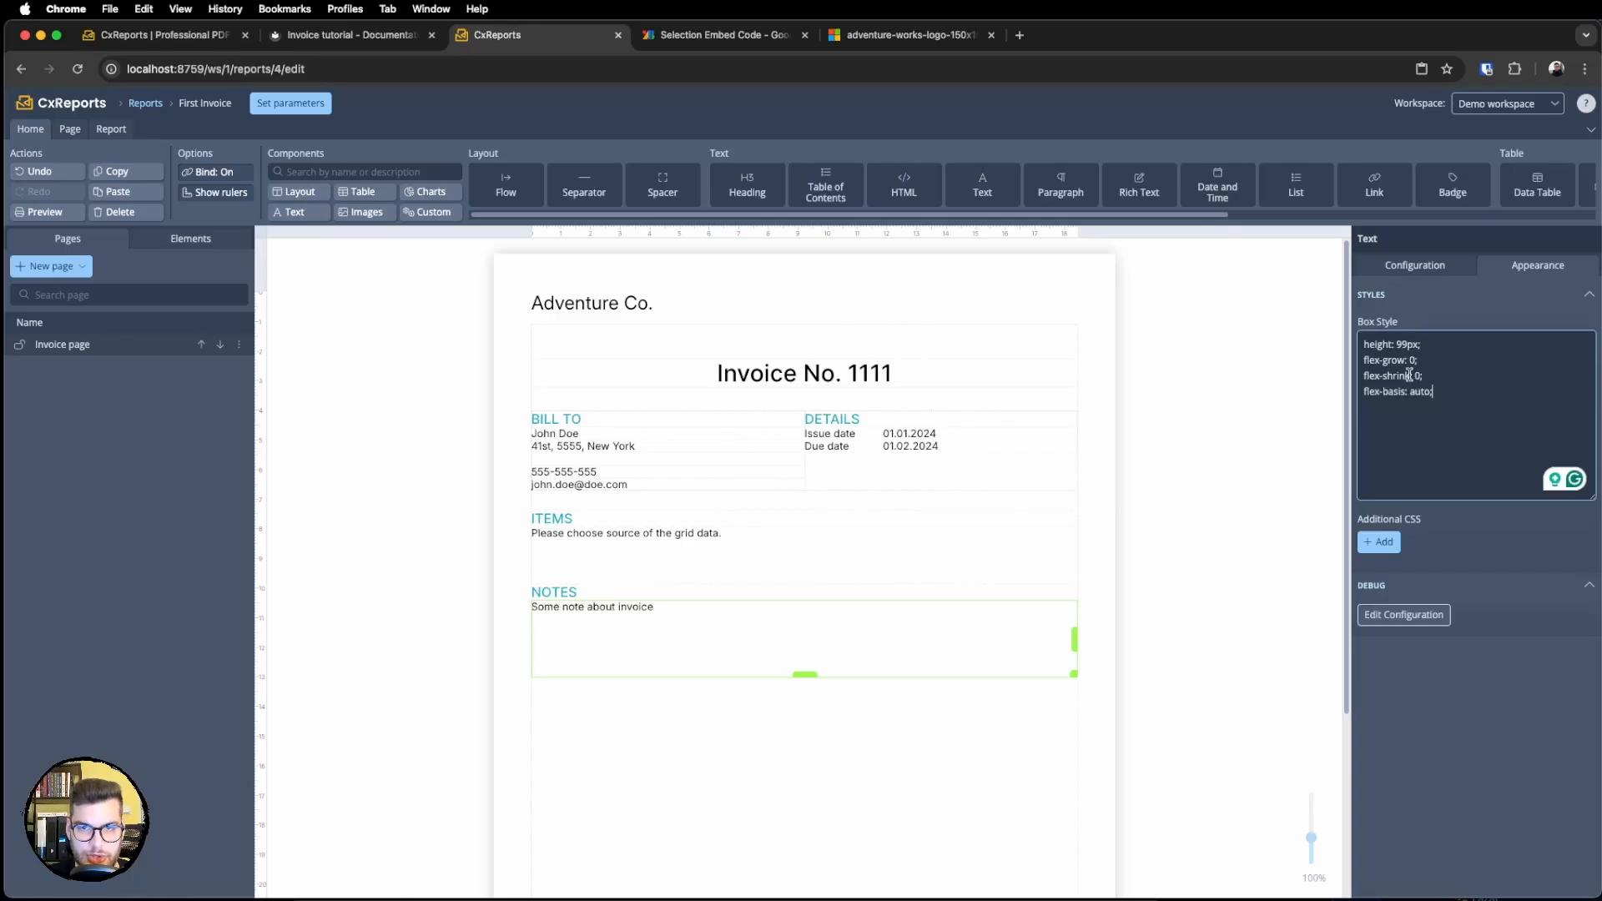
left_click_drag(800, 674, 801, 689)
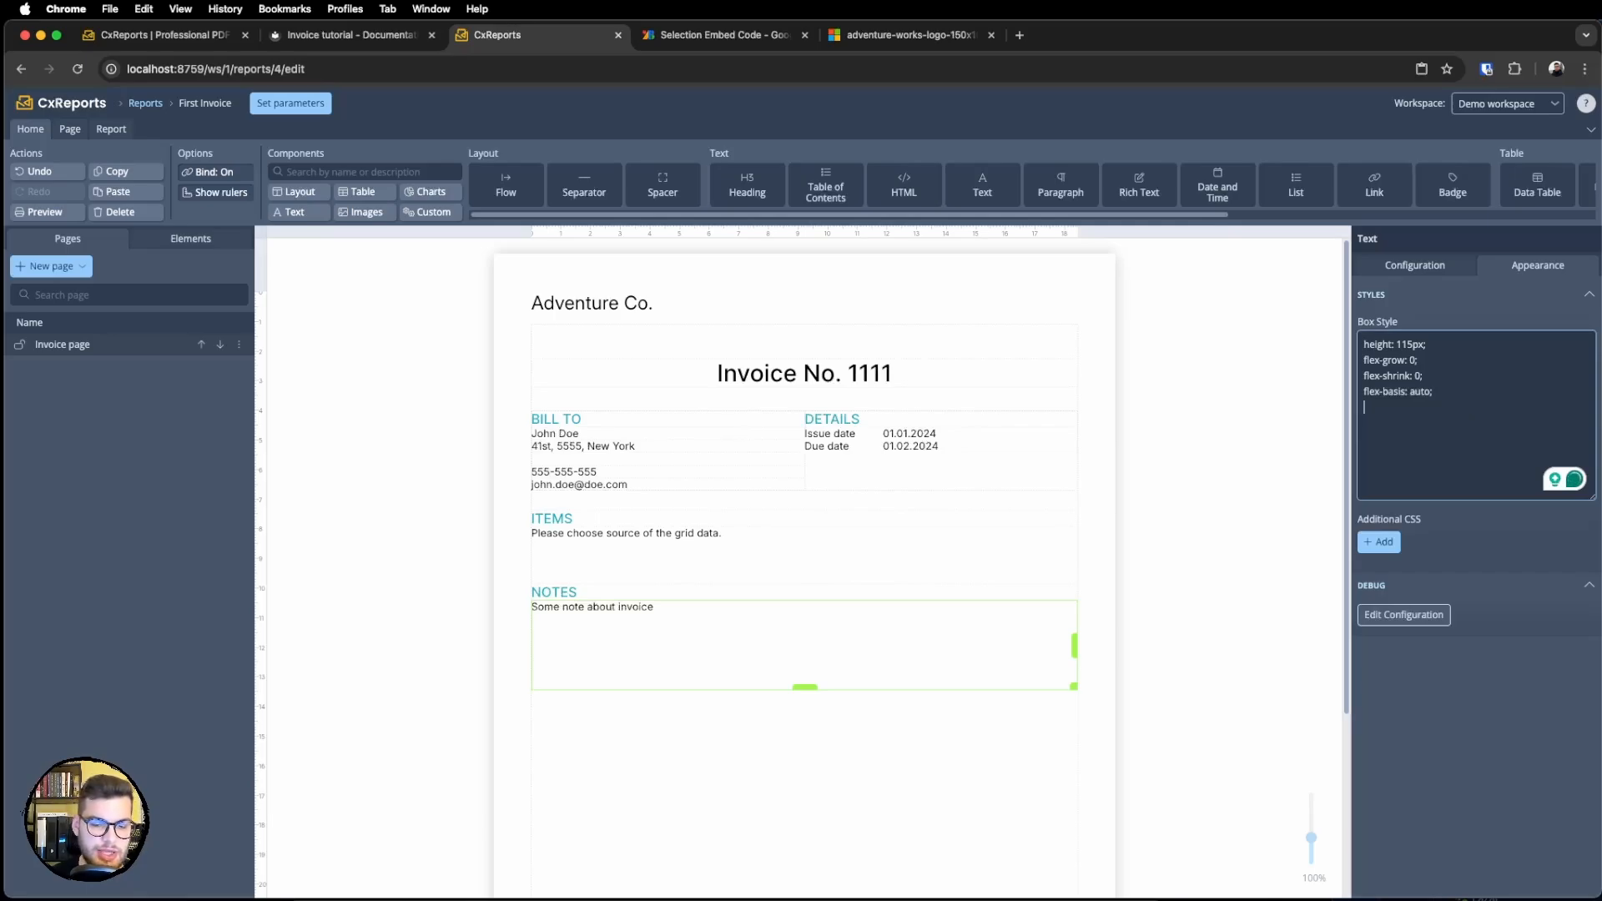
key("Return")
type("border: 1px dashed lightgray;")
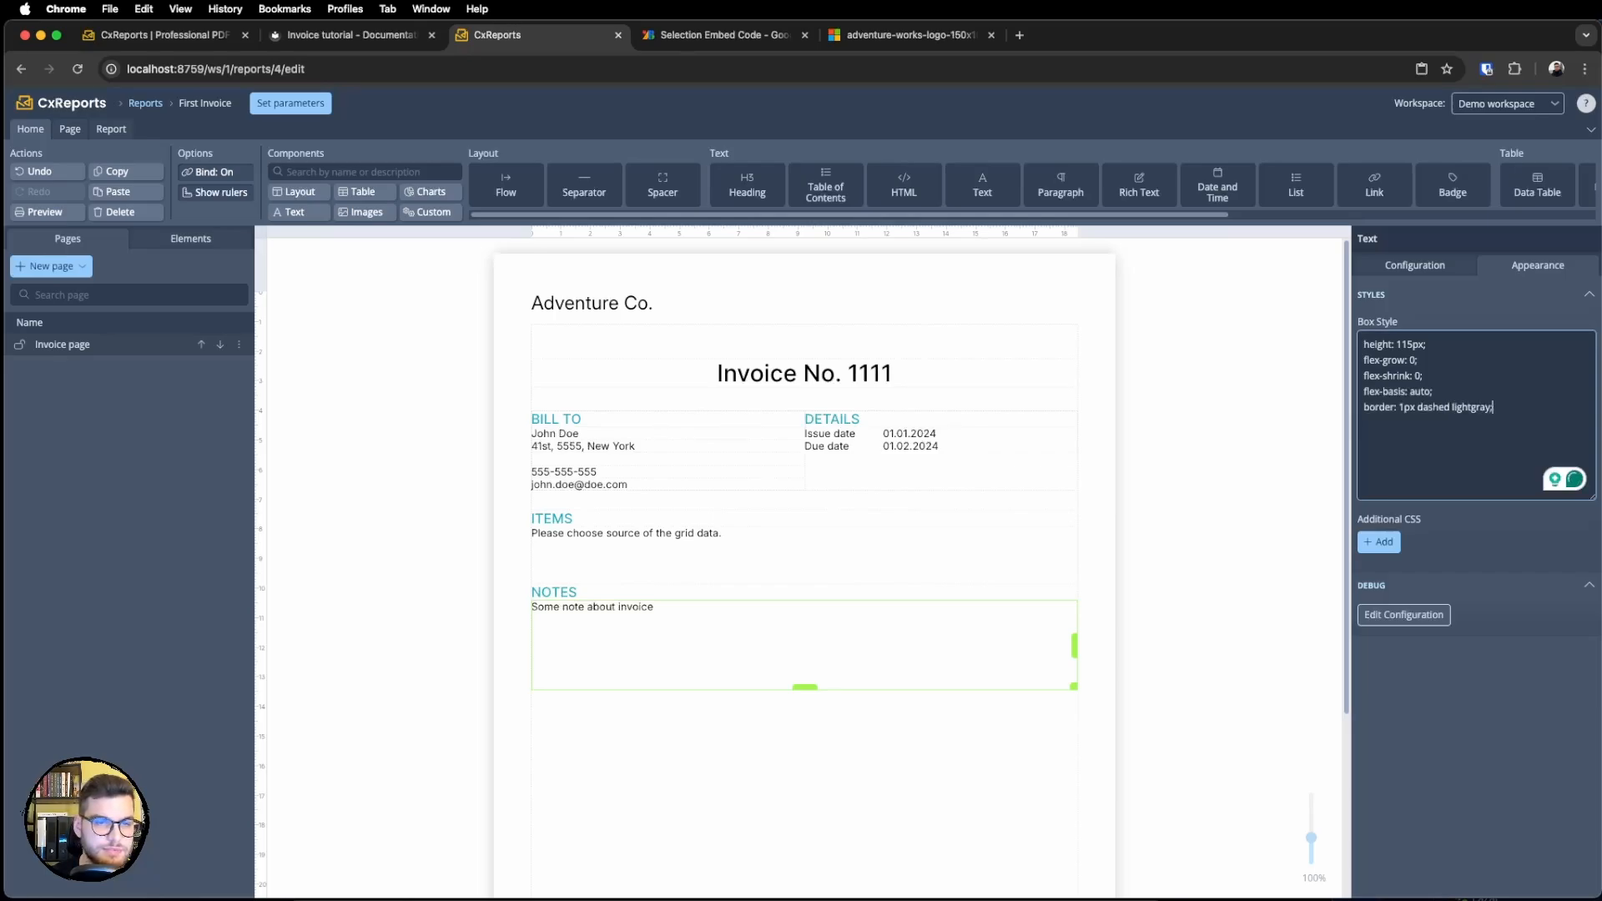
left_click(1280, 757)
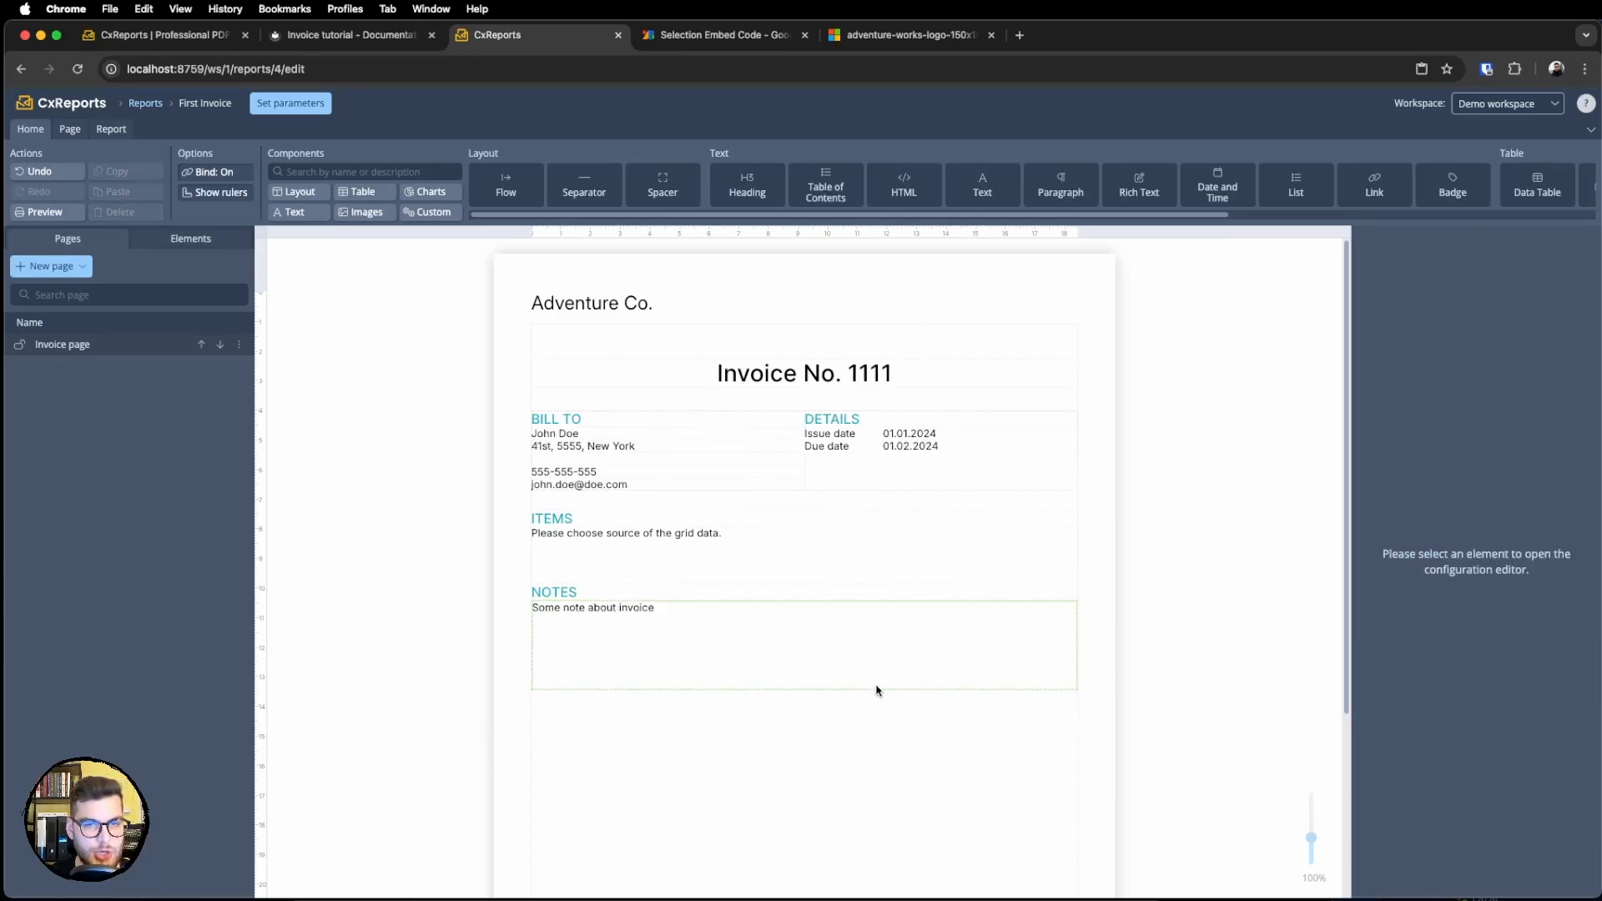
left_click(779, 668)
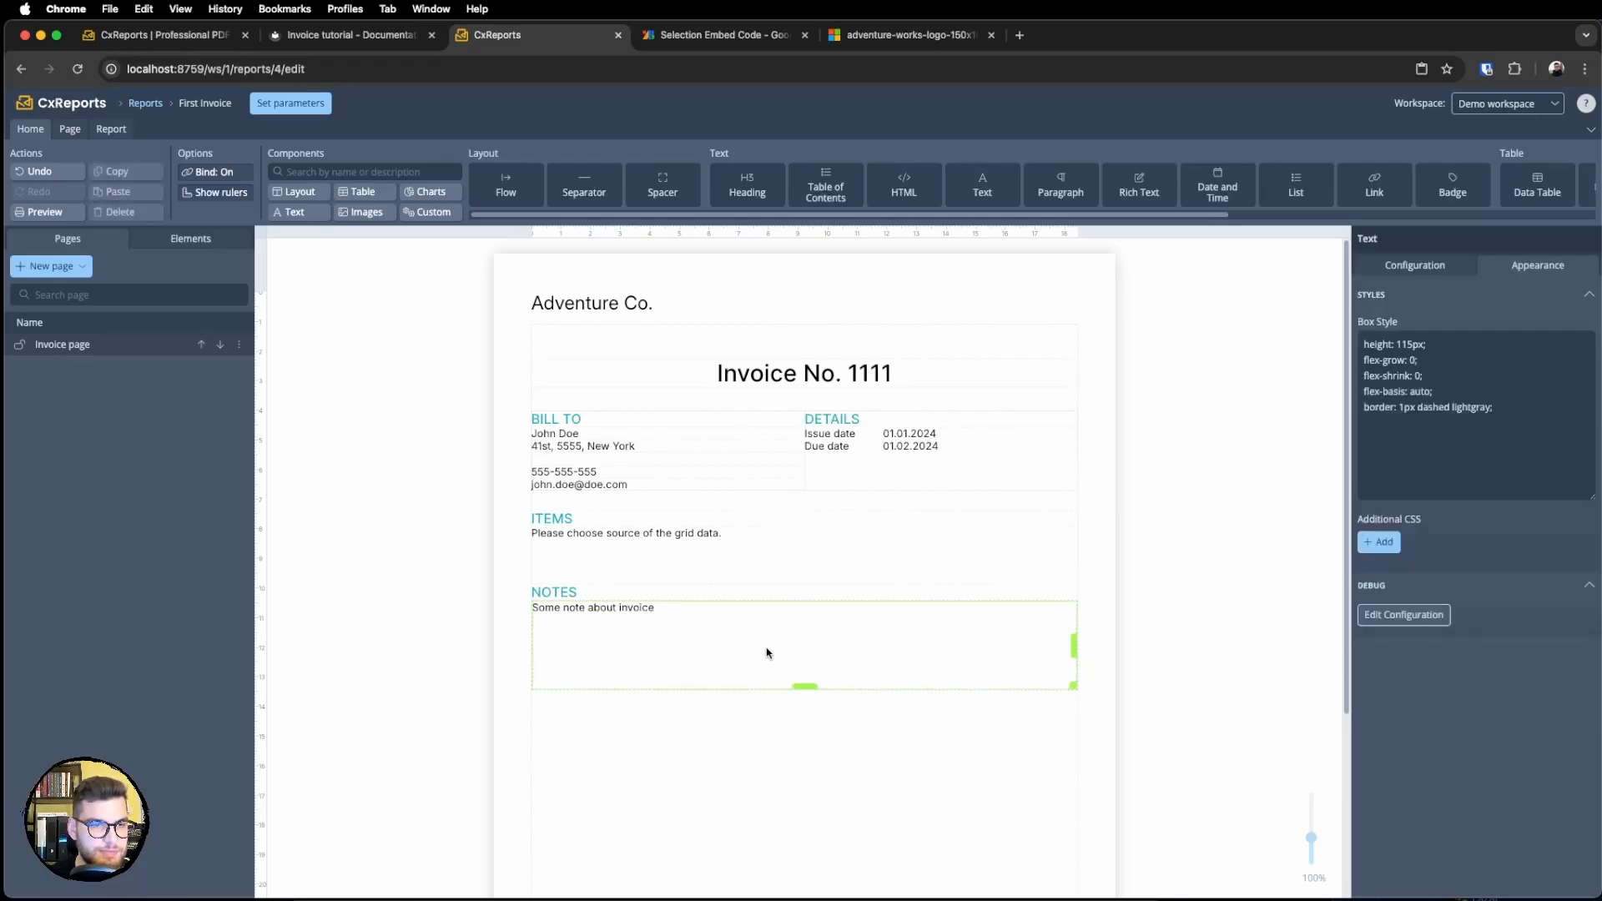
Add Spacers directly below the ITEMS and NOTES headings and check the invoice in the report preview.
left_click_drag(663, 184, 815, 531)
left_click(1195, 565)
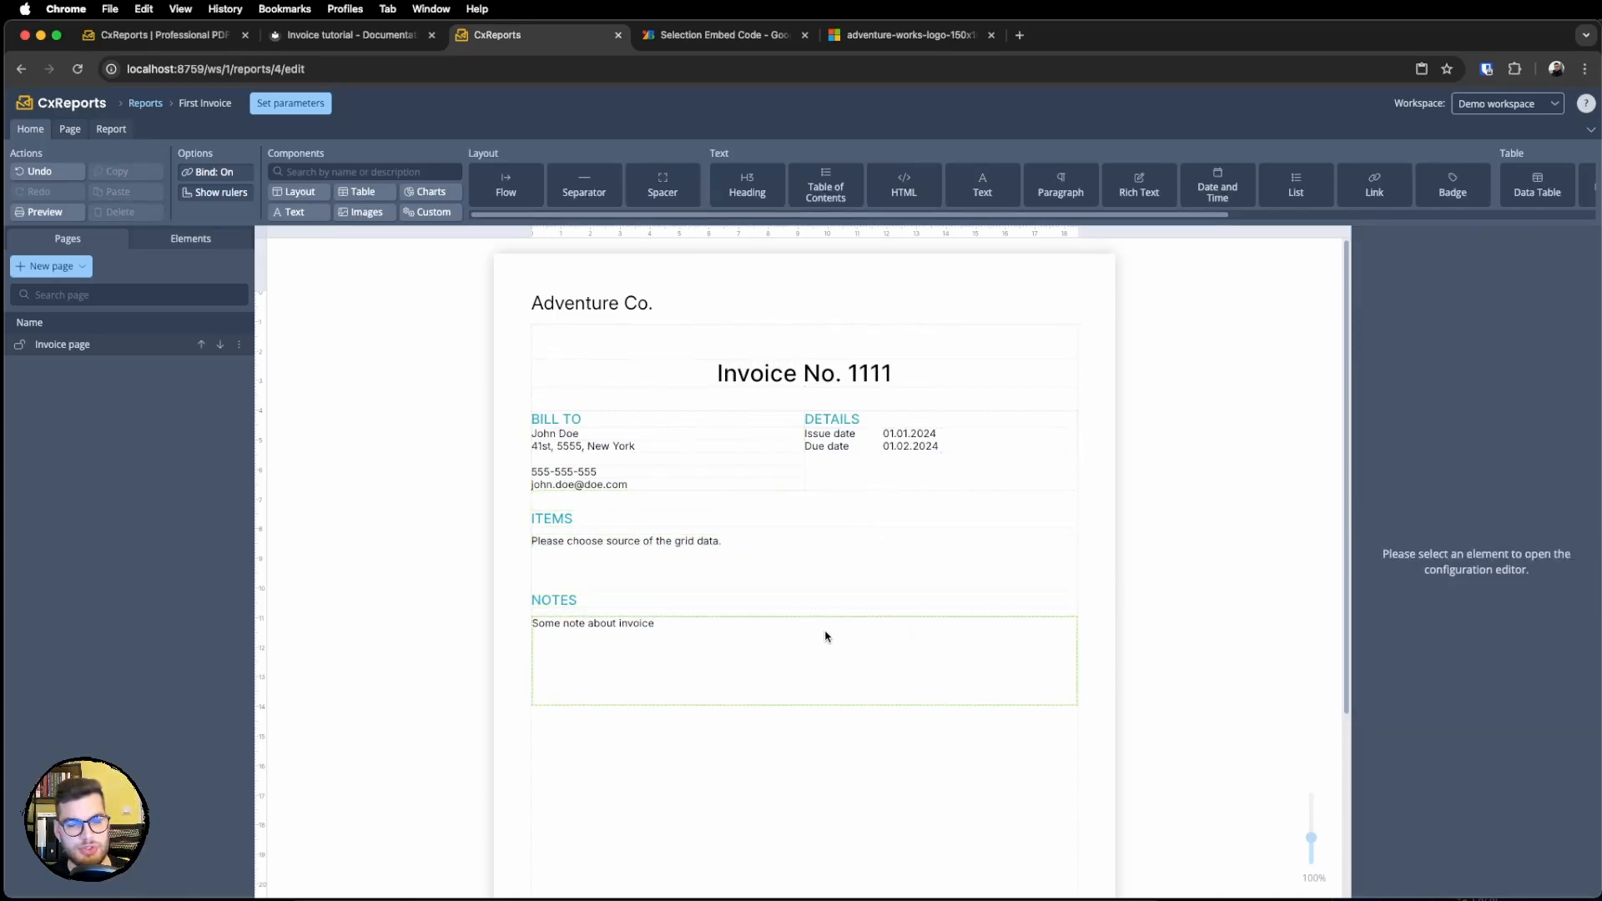
left_click(72, 212)
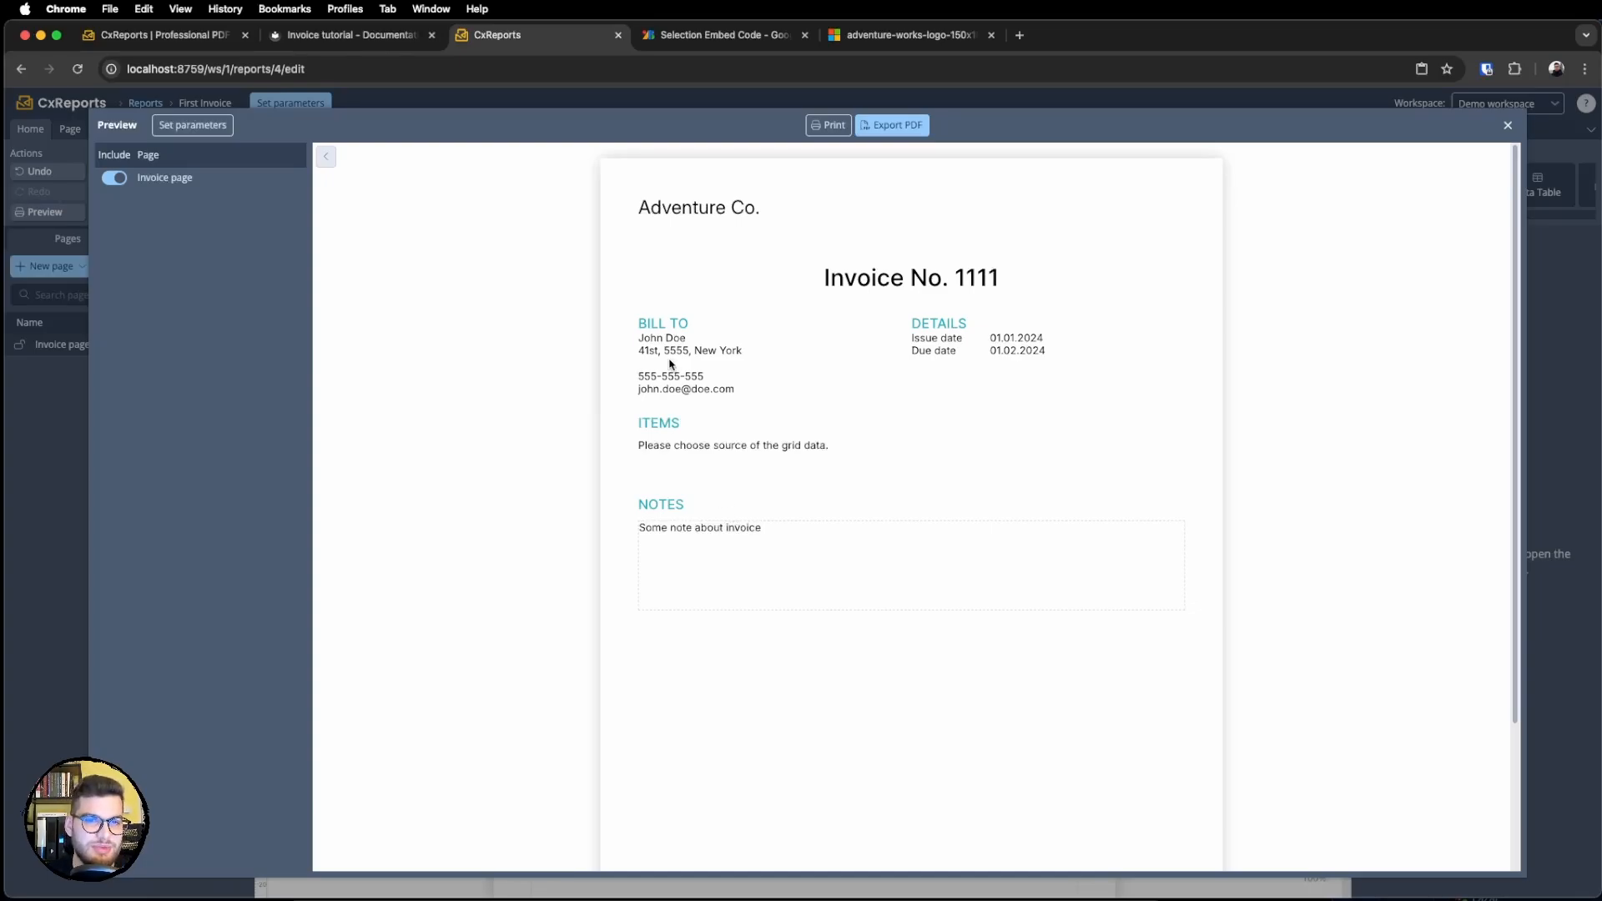
key("Escape")
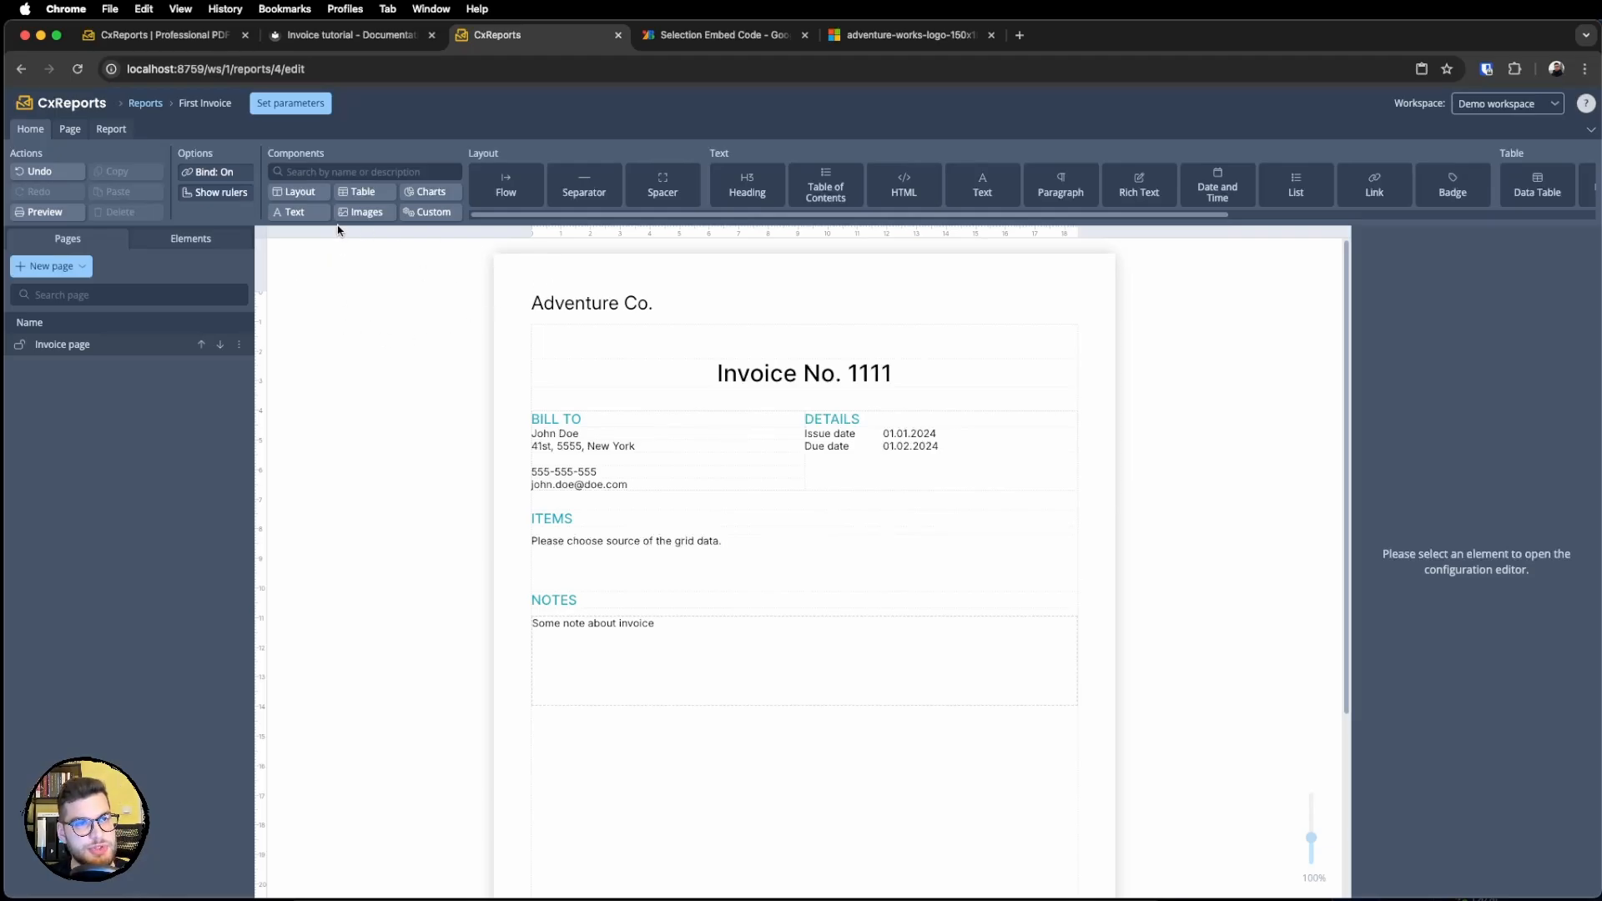
Switch to the Invoice tutorial documentation and find the sample invoice object in its JSON Data section.
left_click(344, 35)
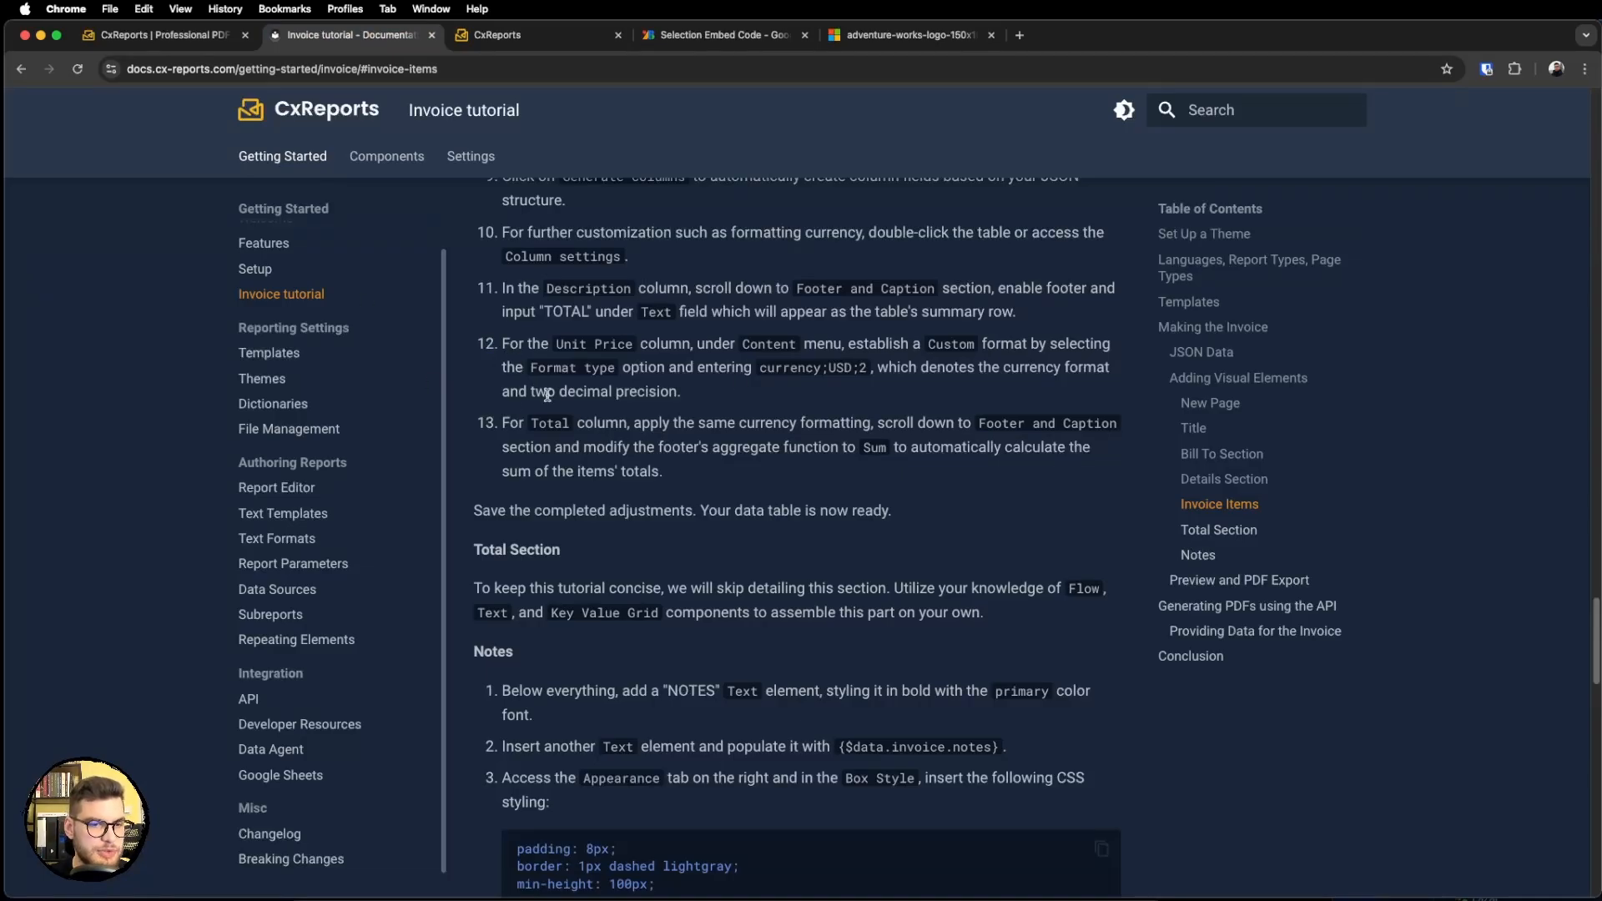
scroll(612, 434, "up", 10)
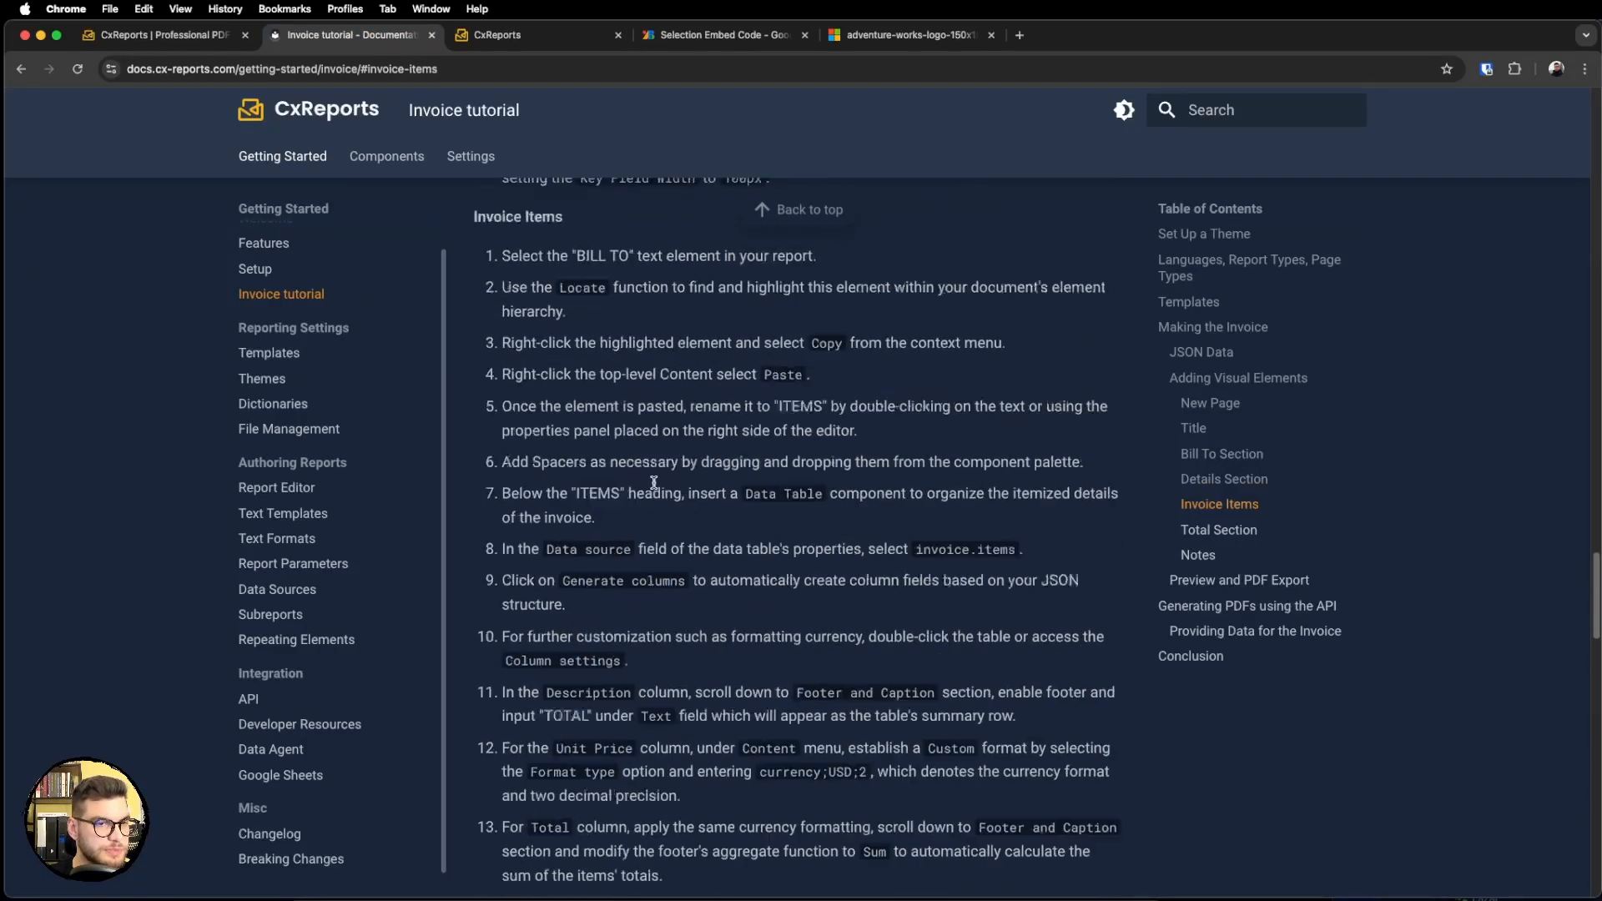
scroll(655, 487, "up", 15)
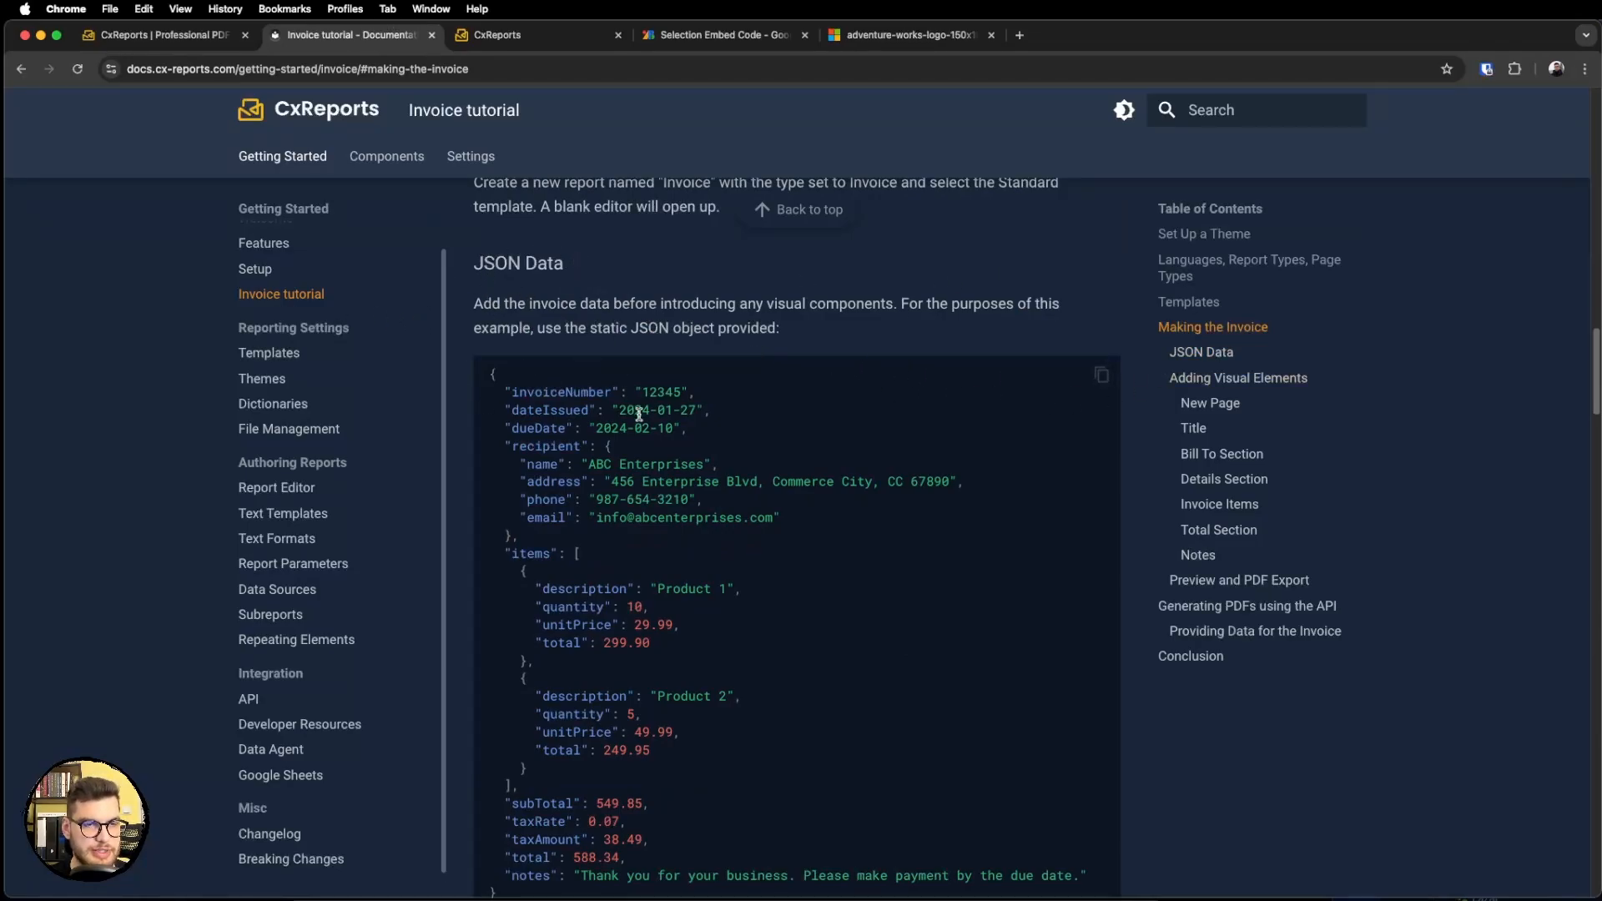
Copy the tutorial's sample invoice JSON and start creating a new data source named invoice in the First Invoice report in CxReports.
left_click(1103, 375)
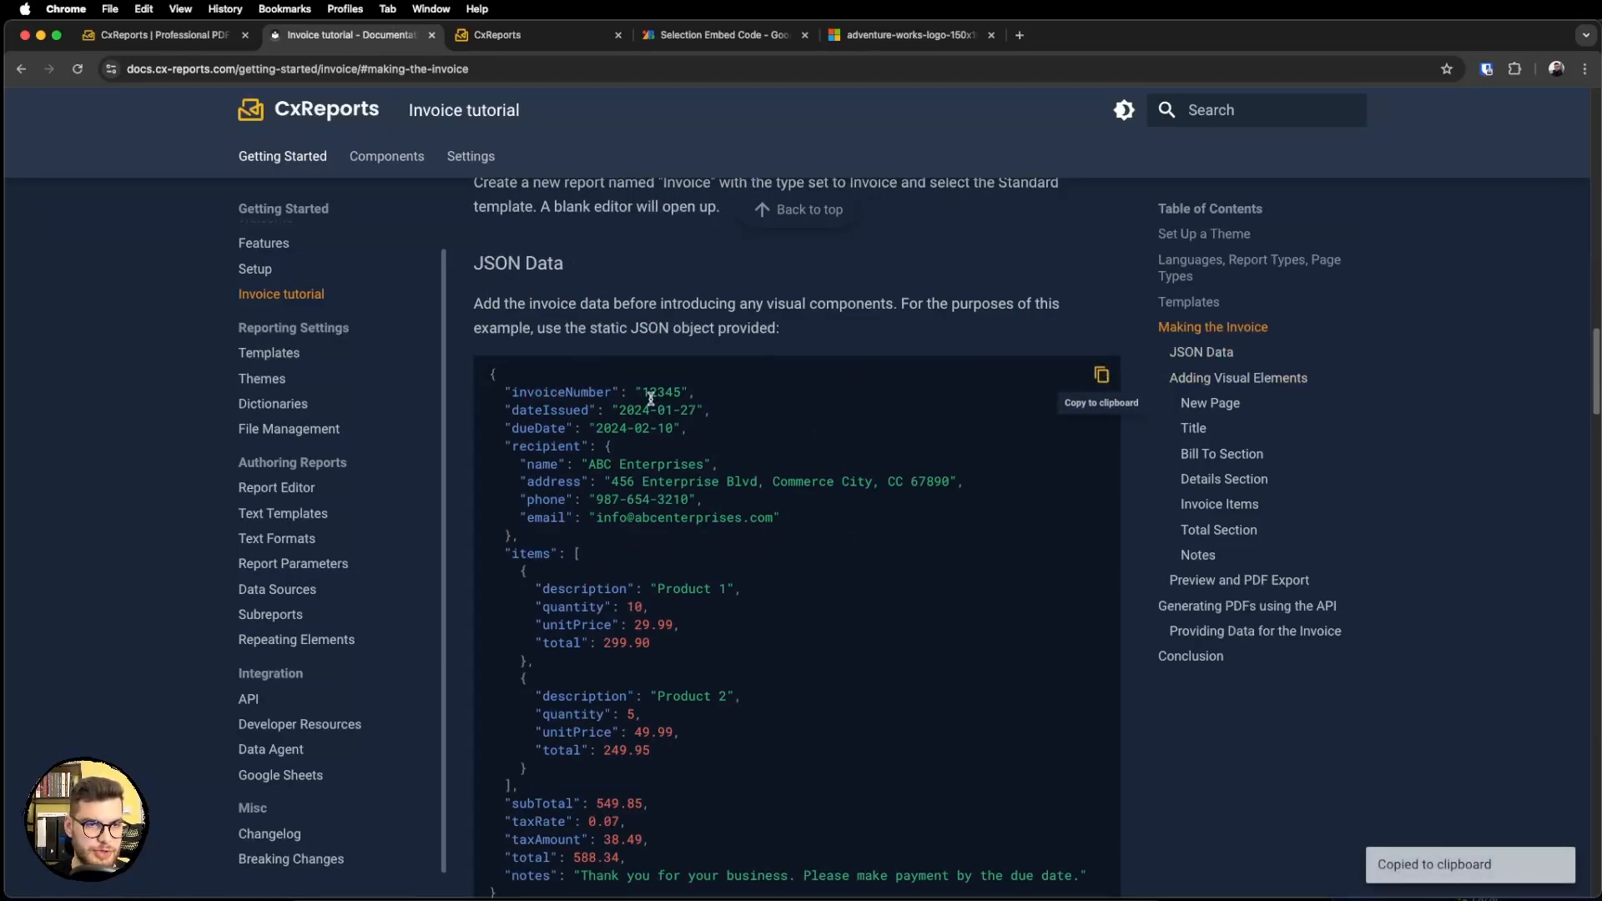
left_click(501, 34)
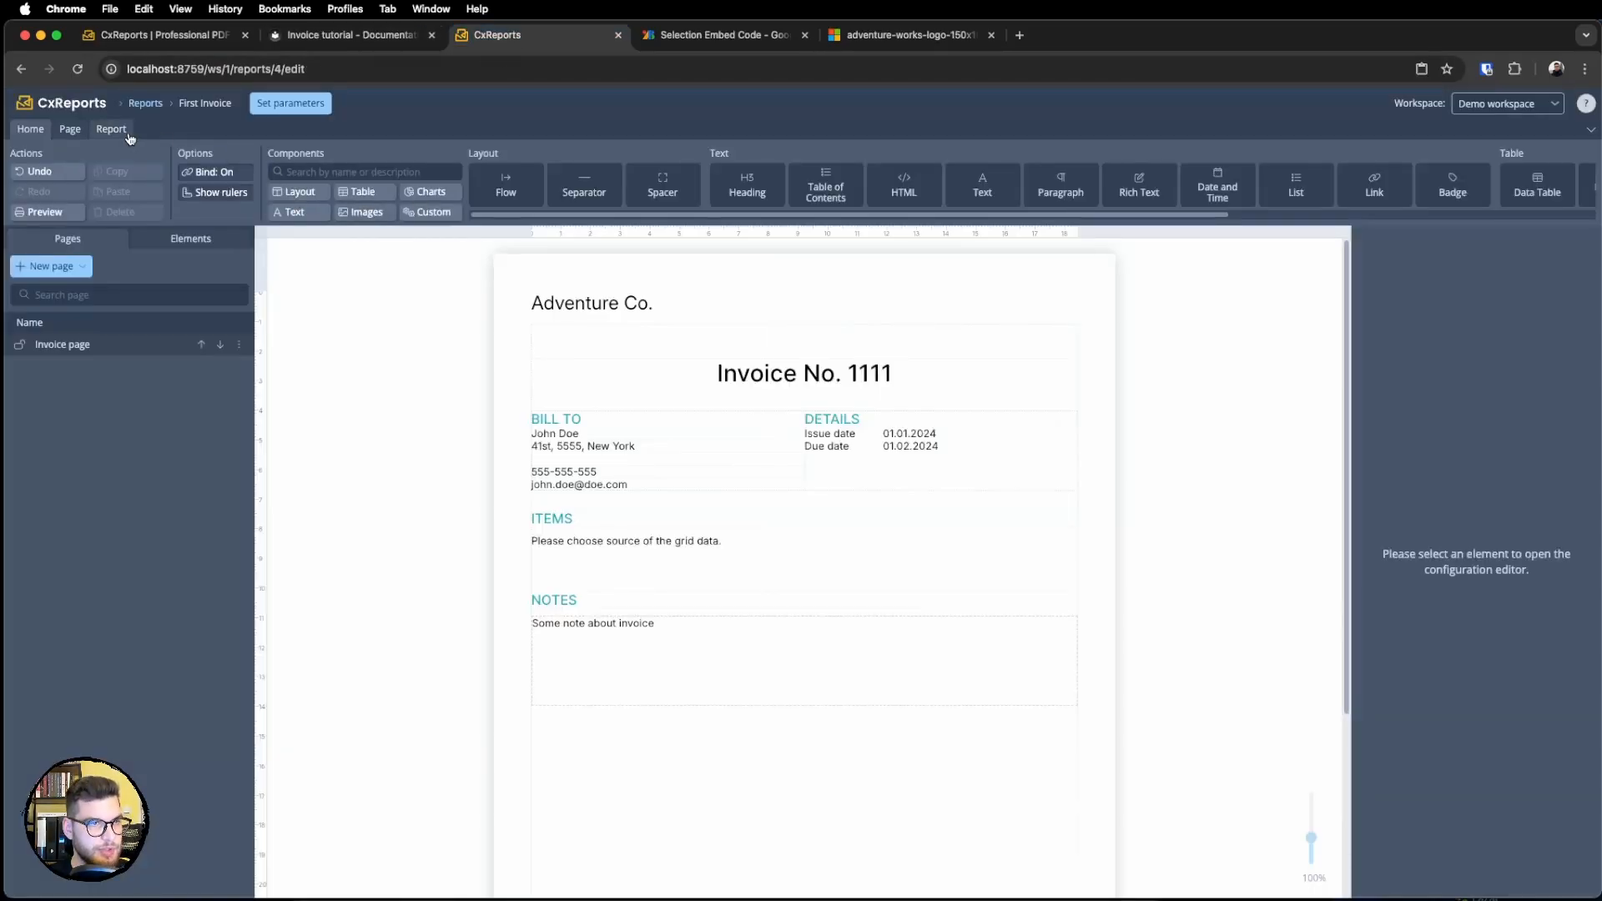
left_click(127, 134)
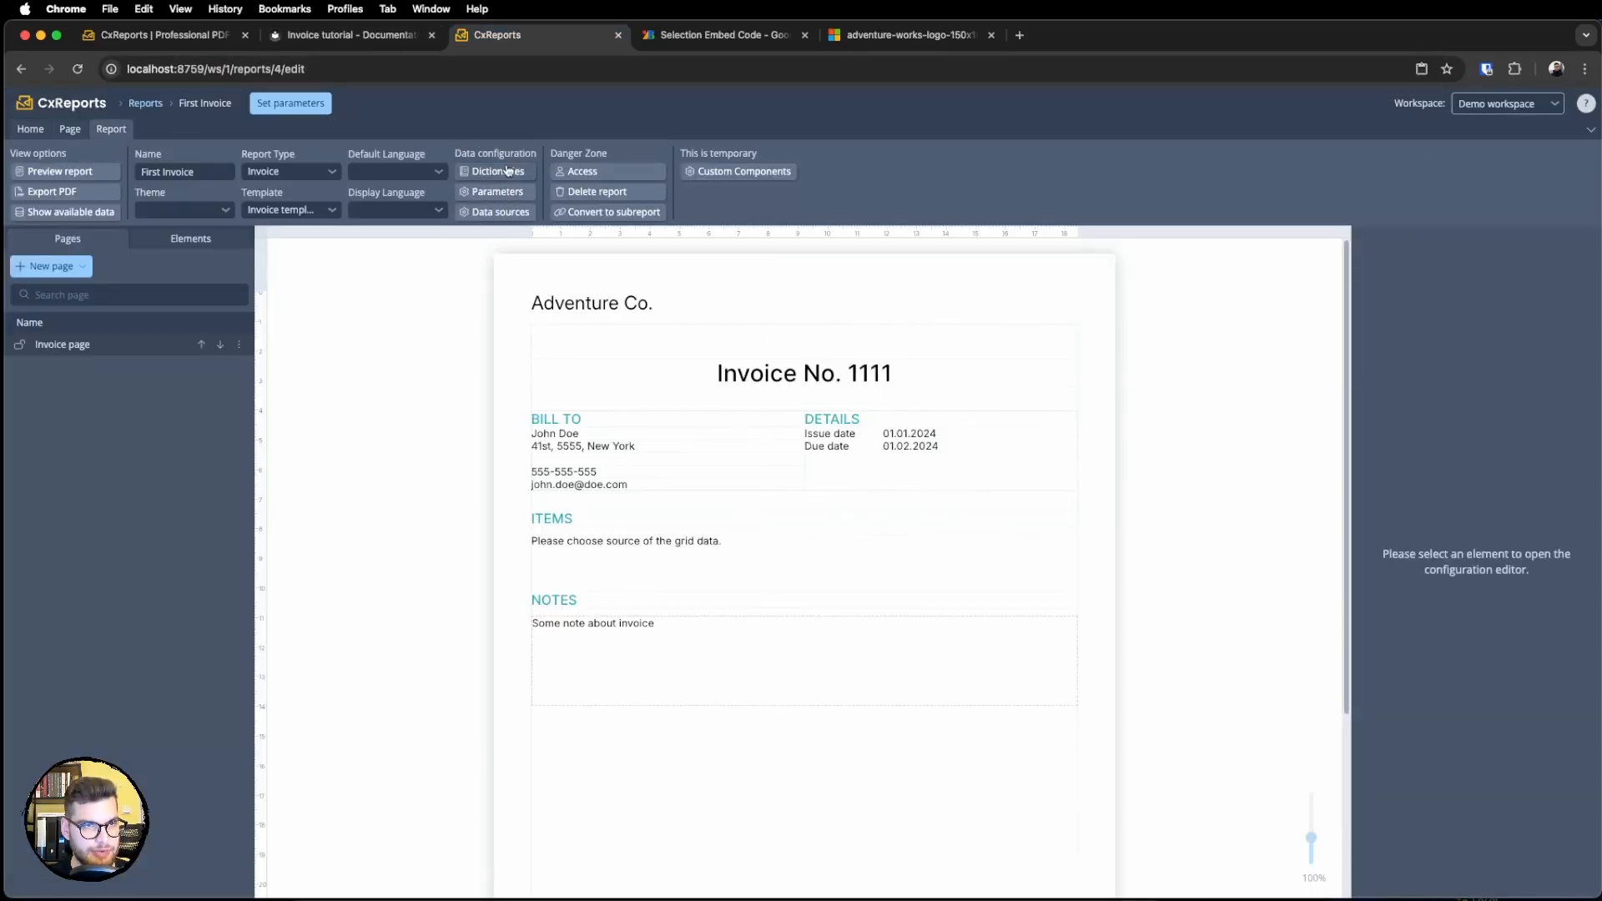
left_click(505, 213)
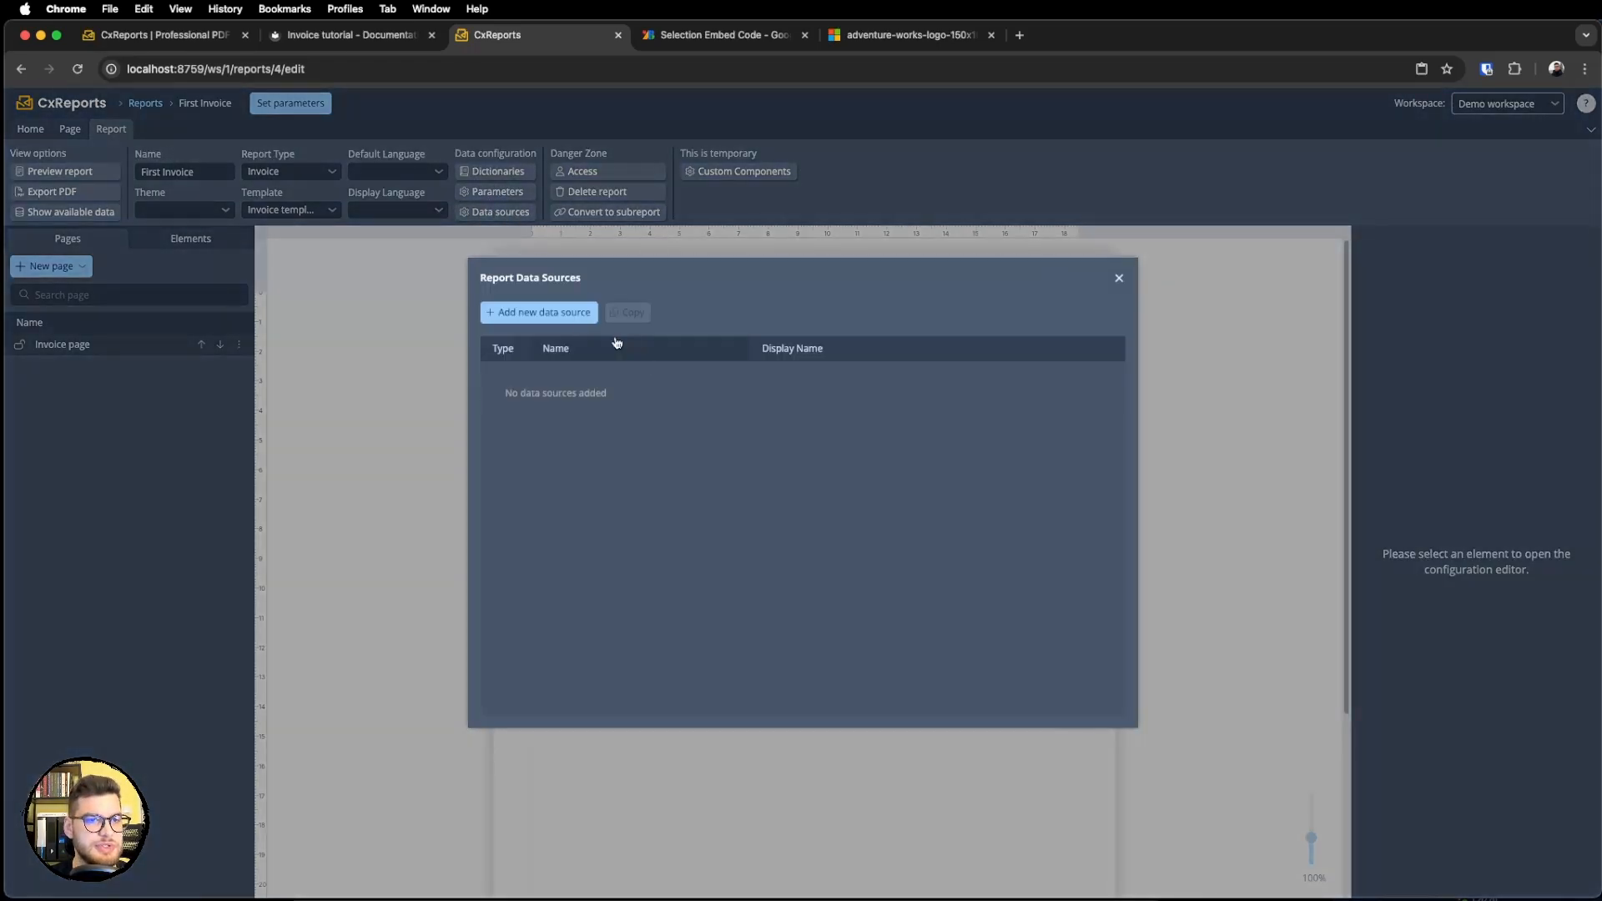
left_click(546, 314)
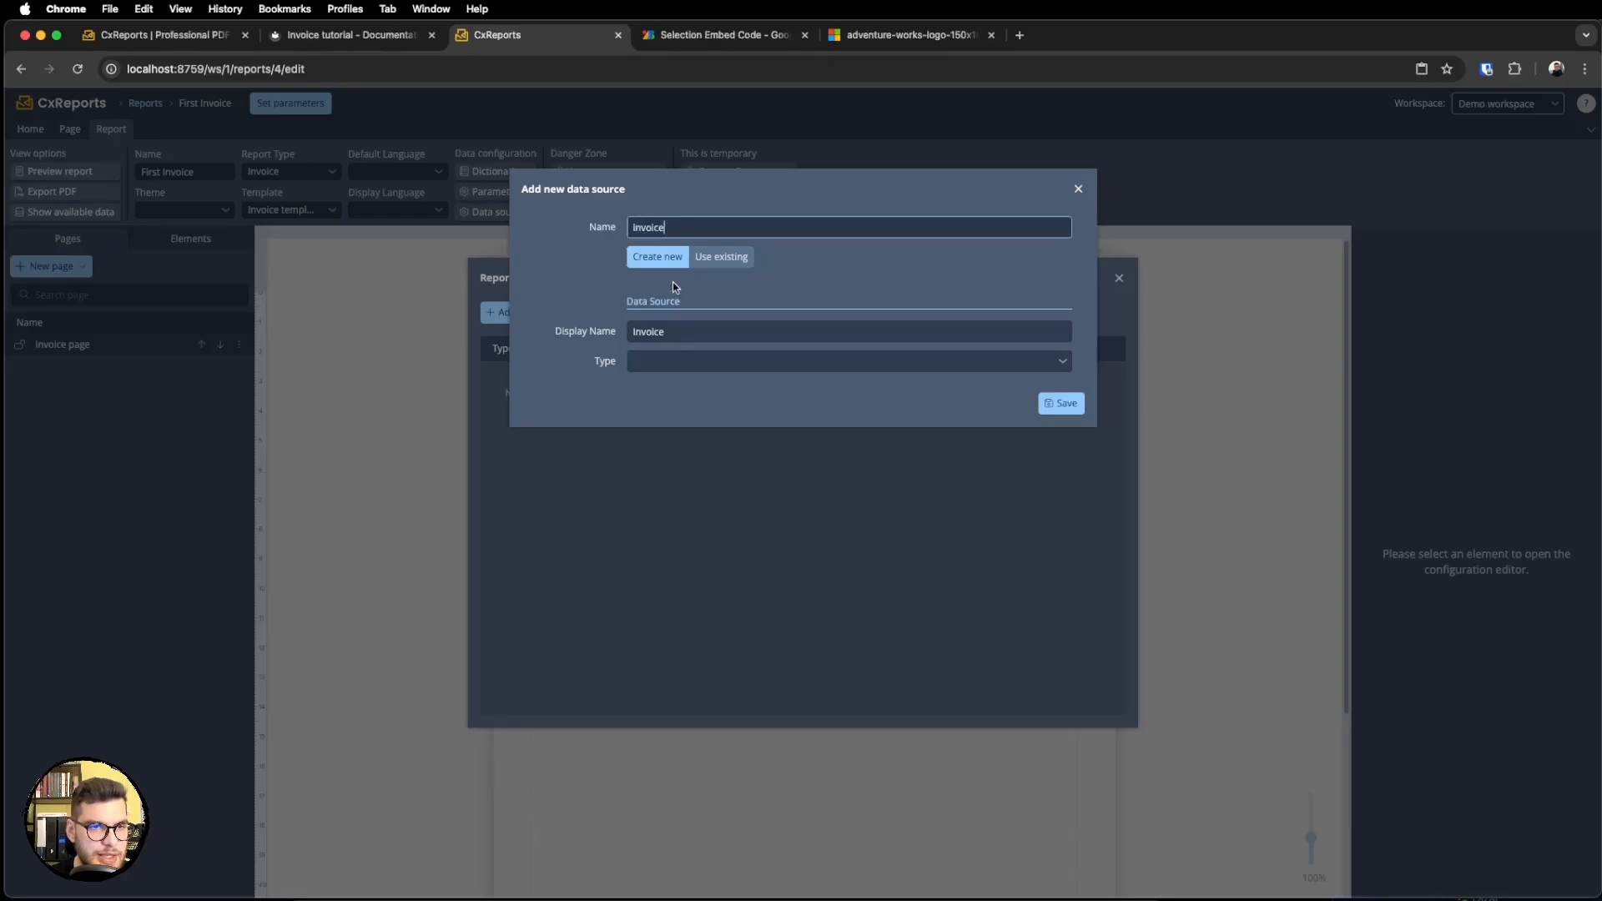
left_click(663, 262)
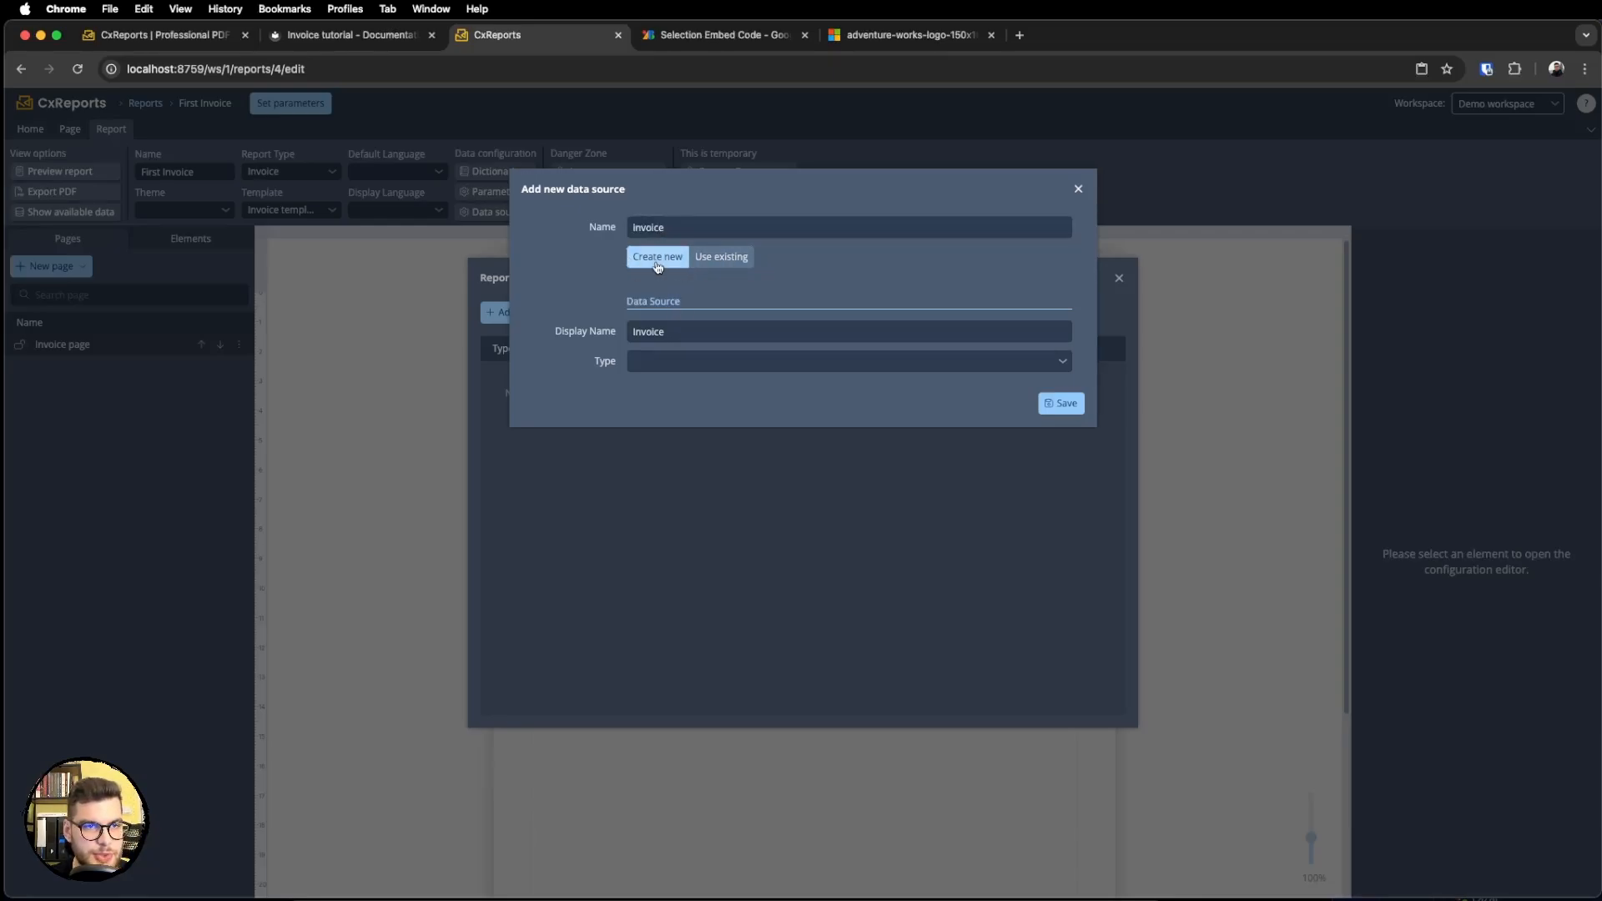
Try the SQL, API, JSON and JavaScript types for the new data source to compare their settings.
left_click(674, 363)
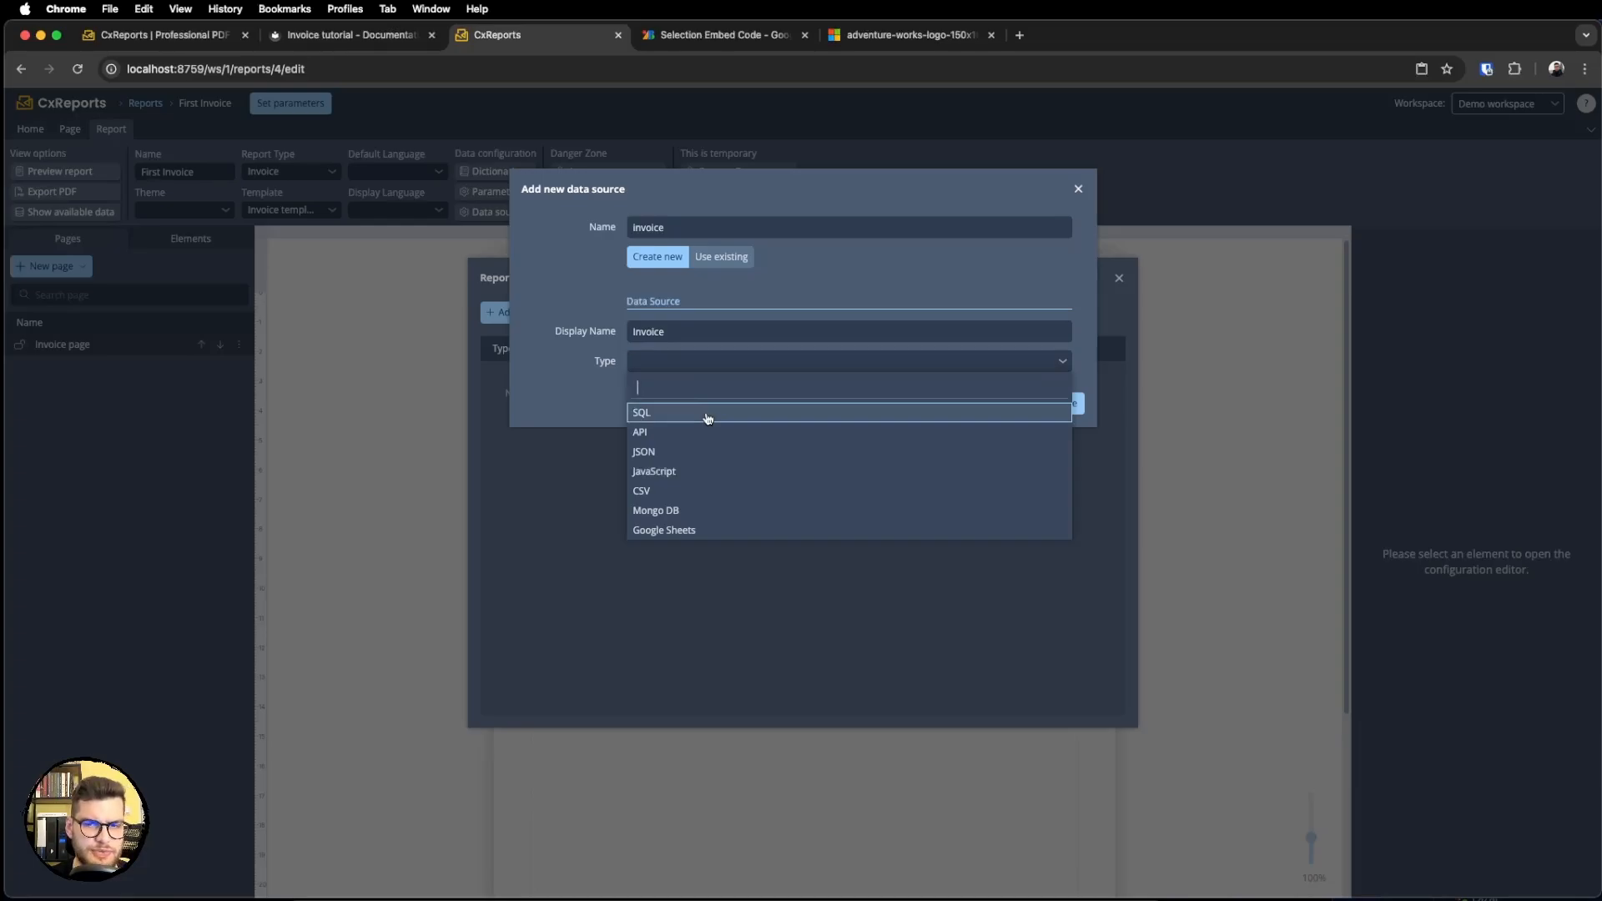
left_click(679, 417)
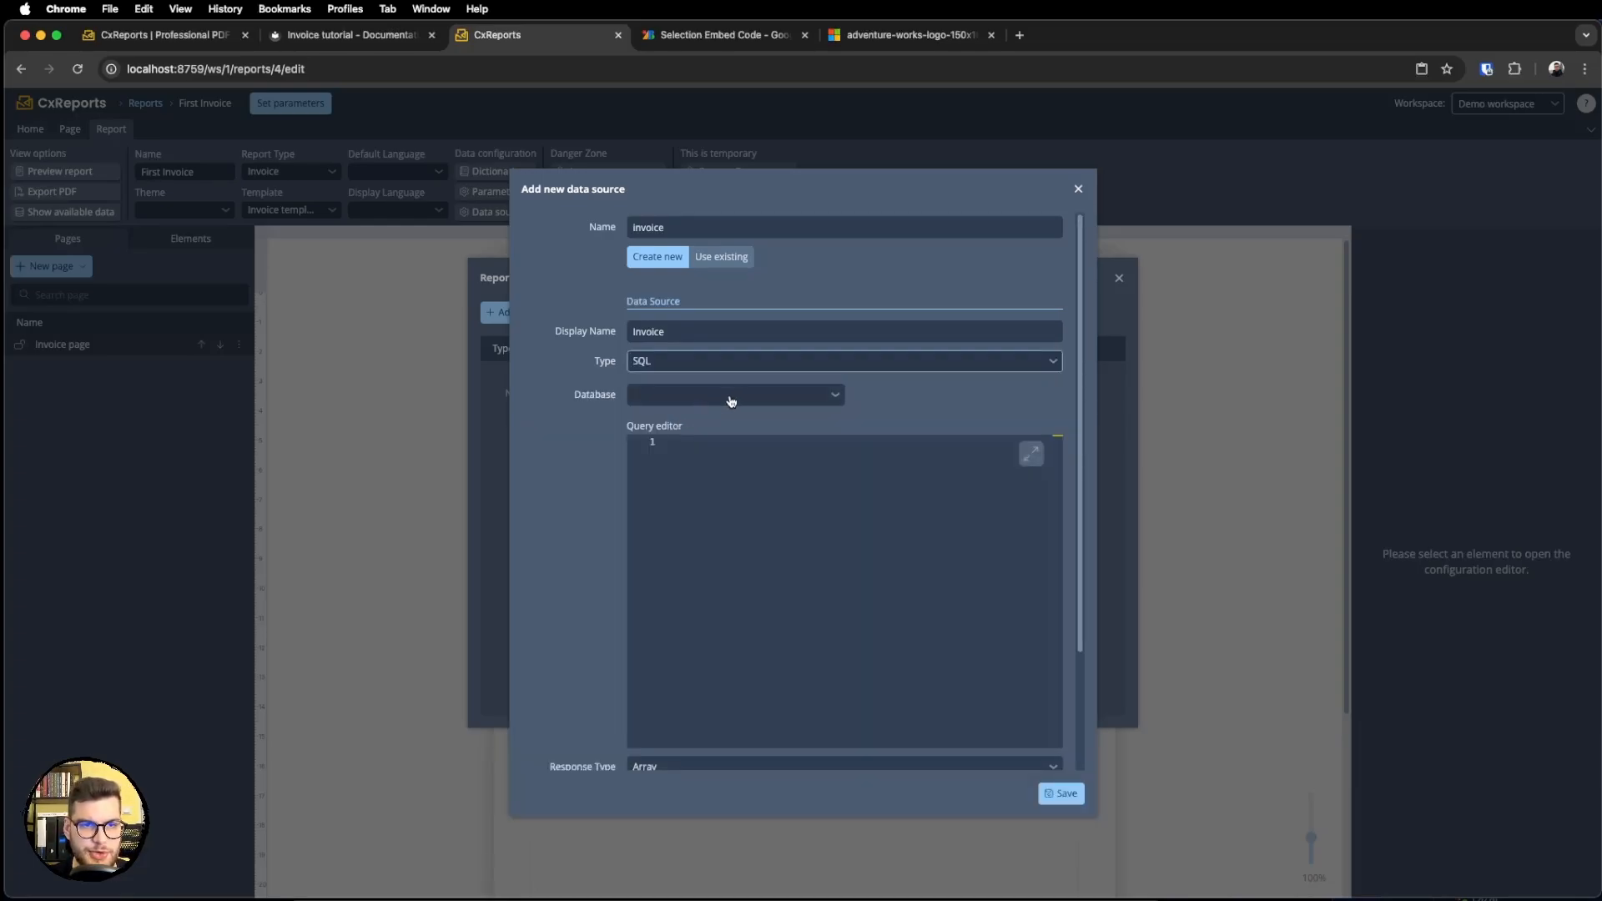
left_click(727, 478)
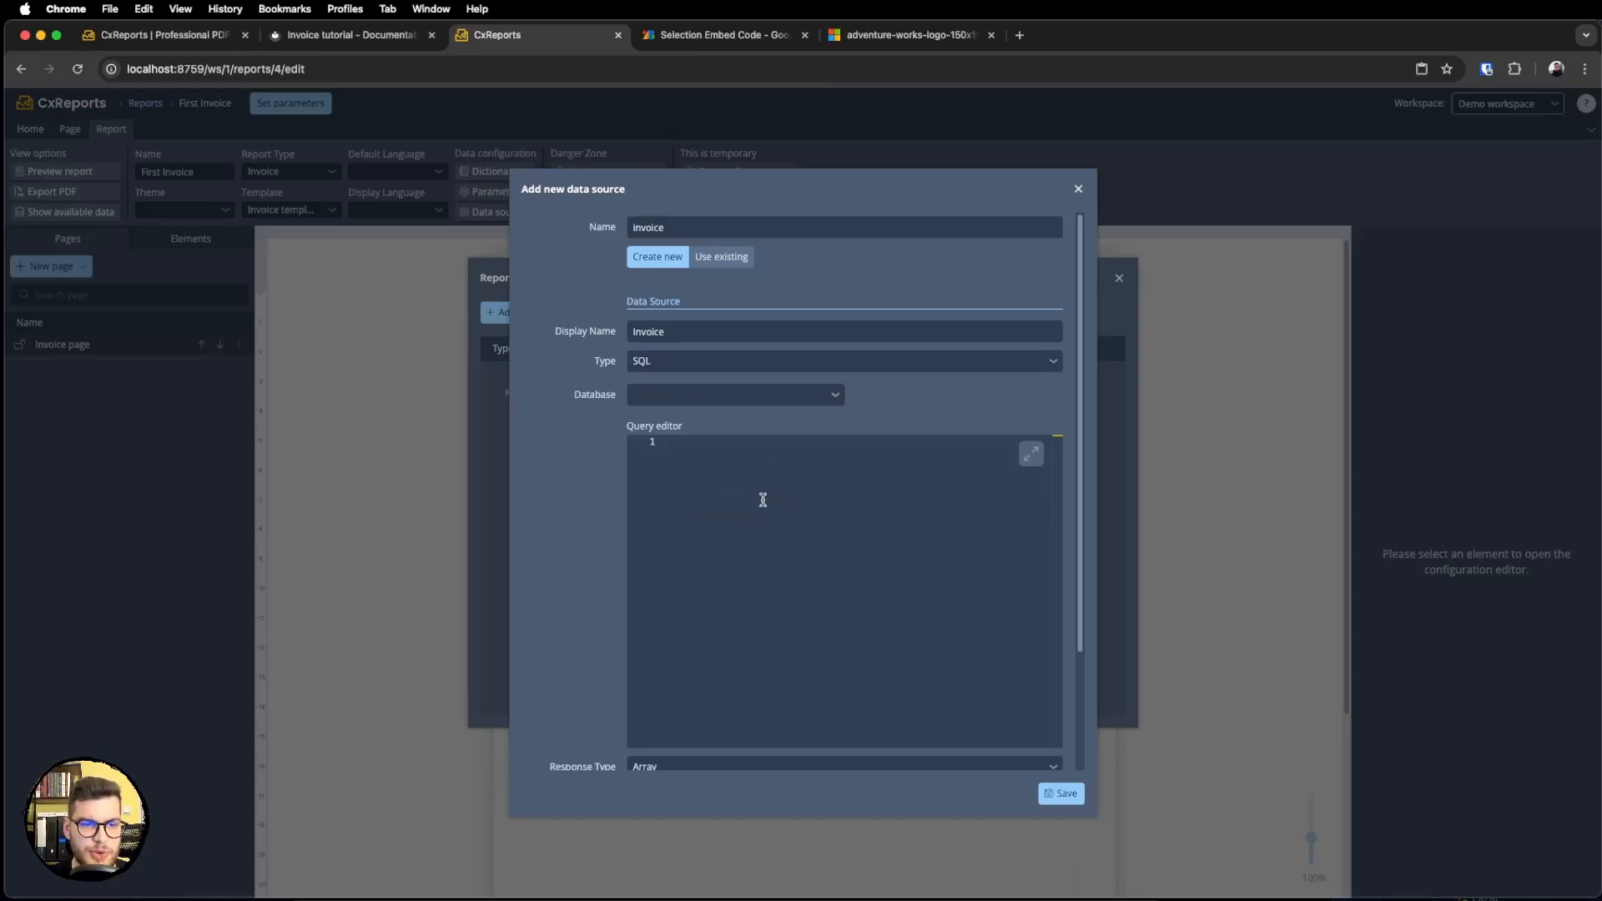
left_click(736, 362)
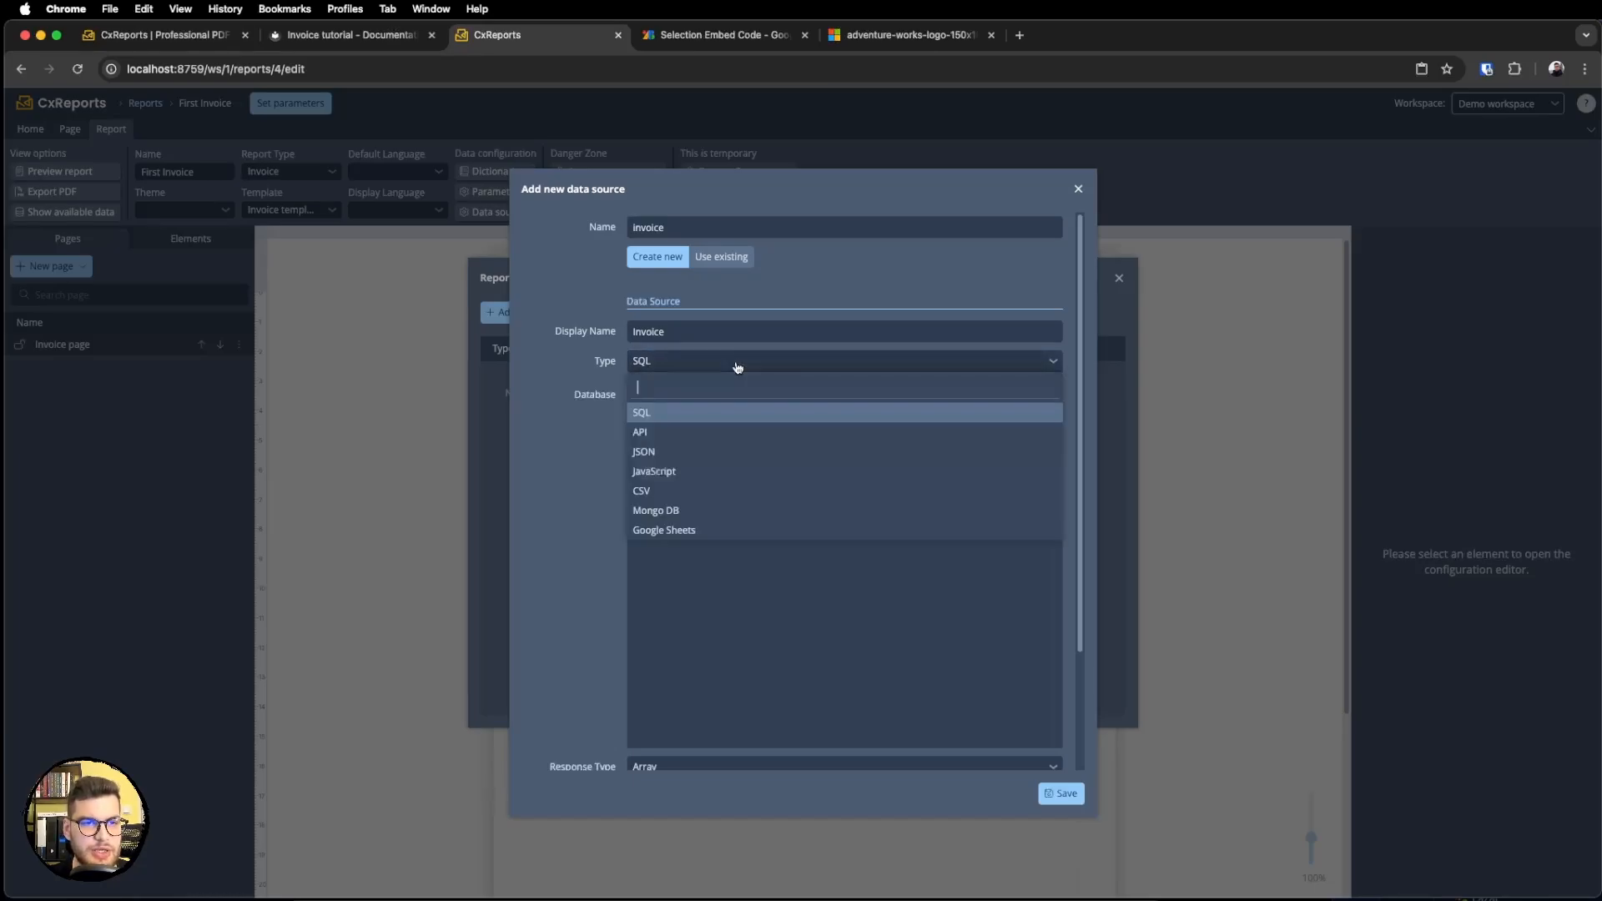
left_click(678, 434)
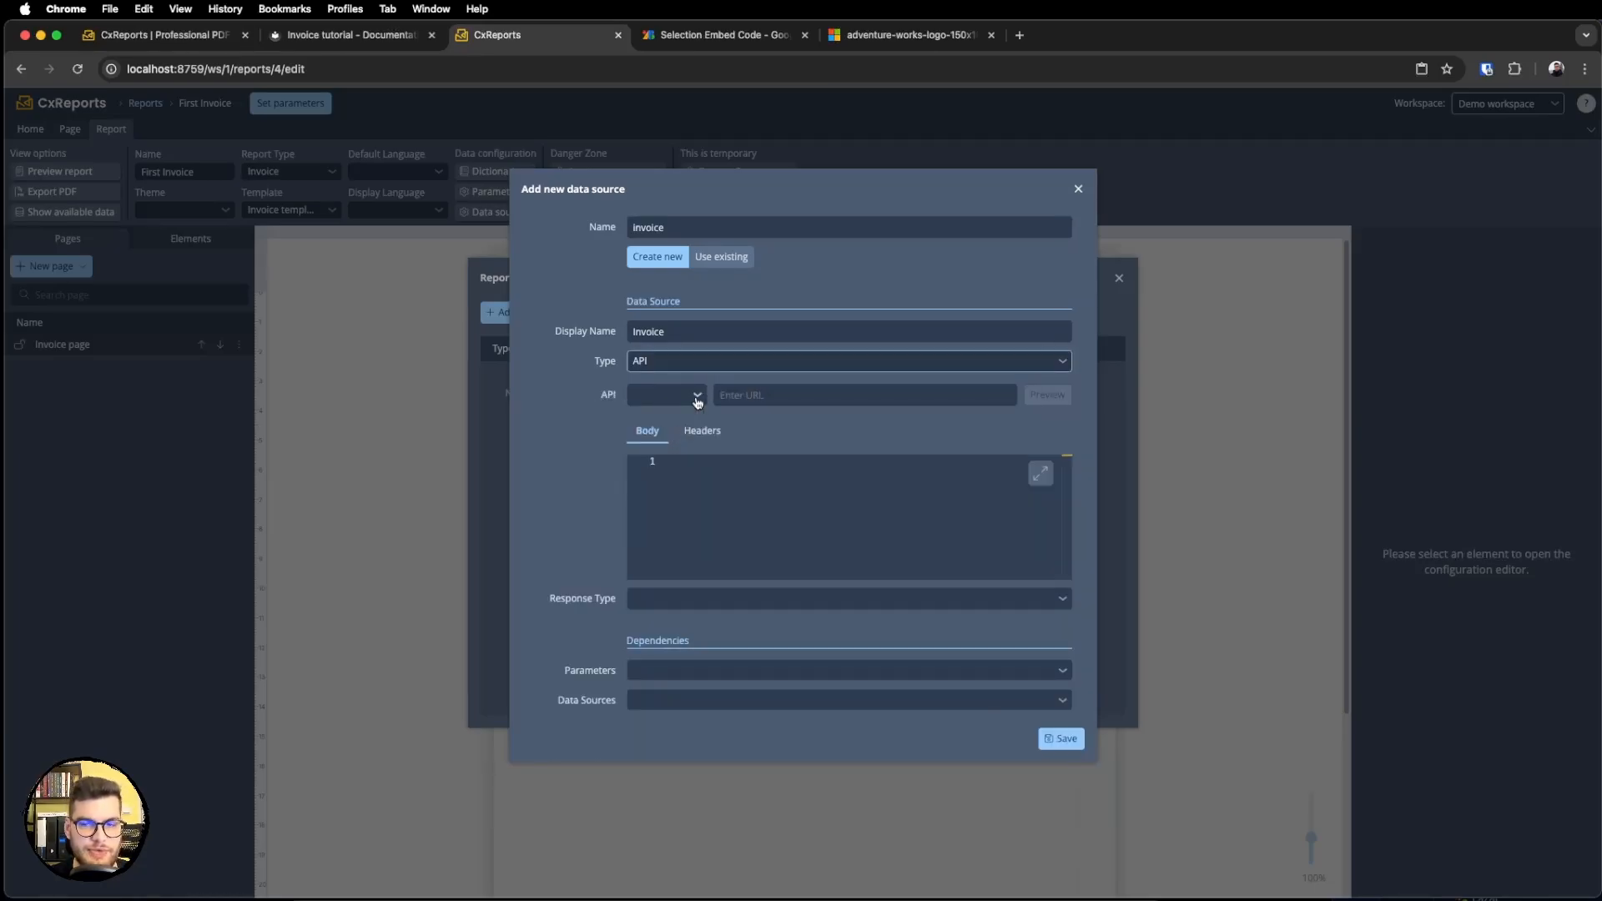
left_click(670, 368)
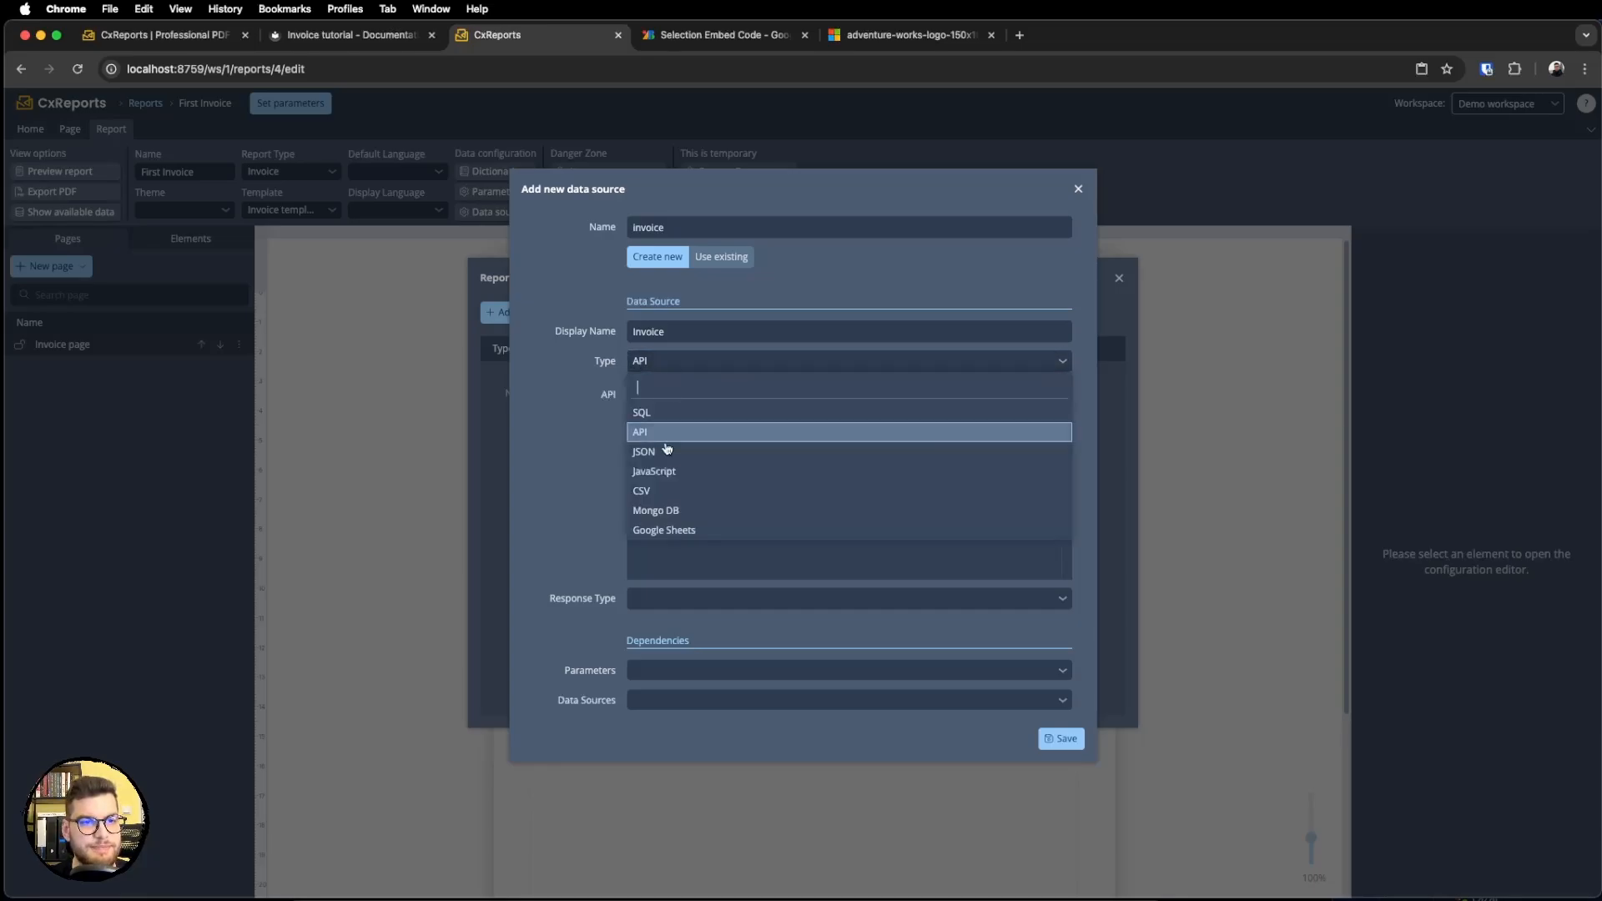
left_click(664, 453)
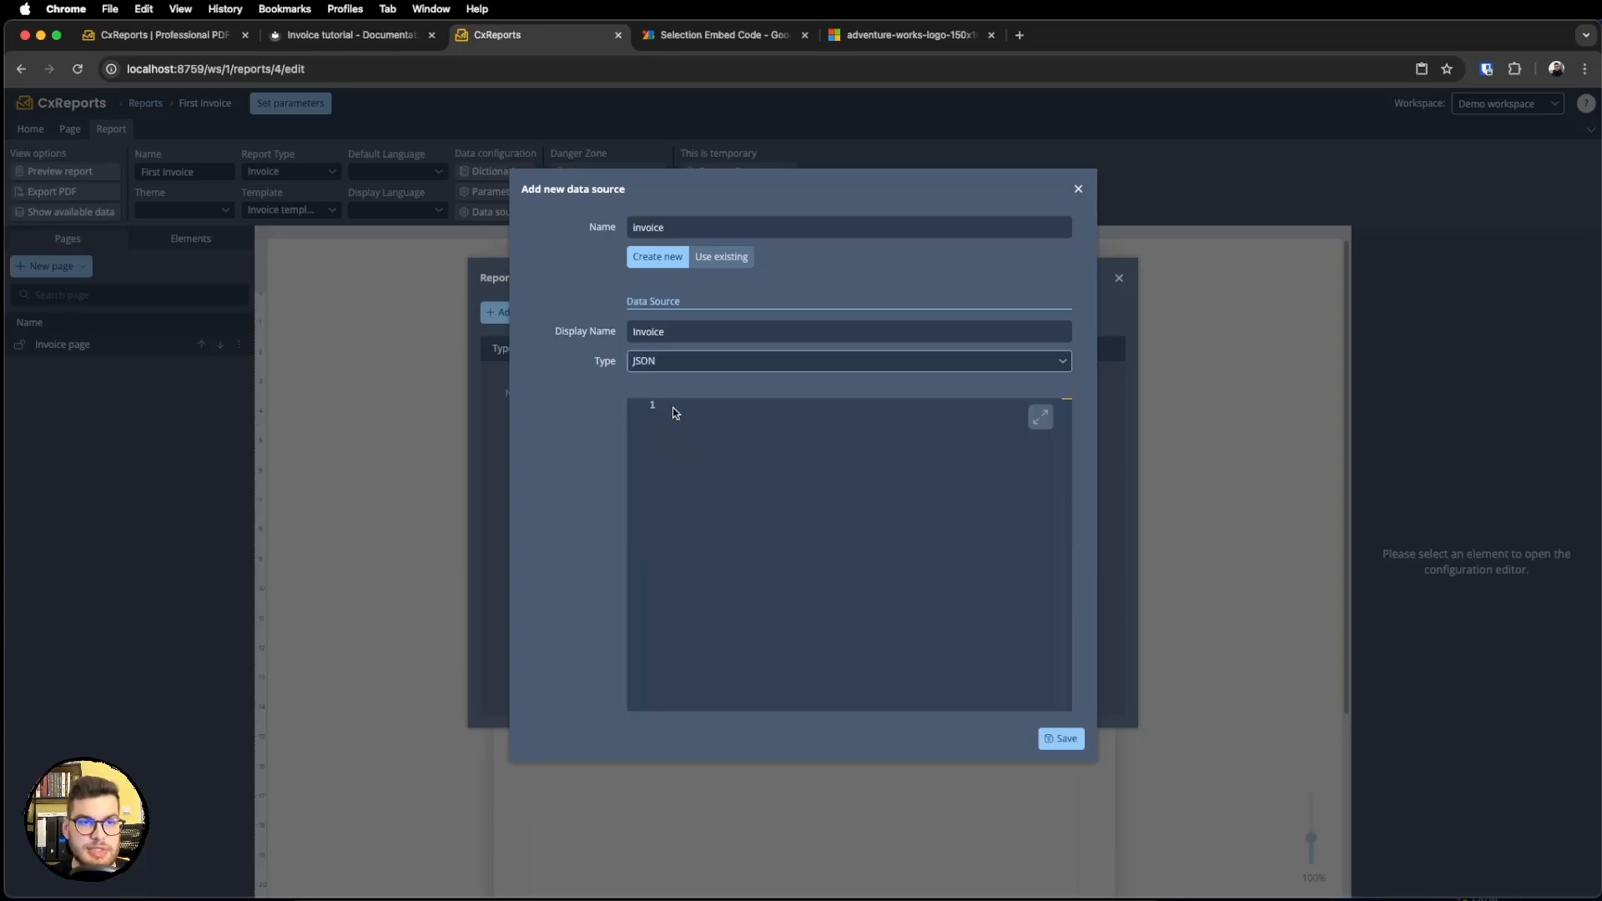
left_click(818, 366)
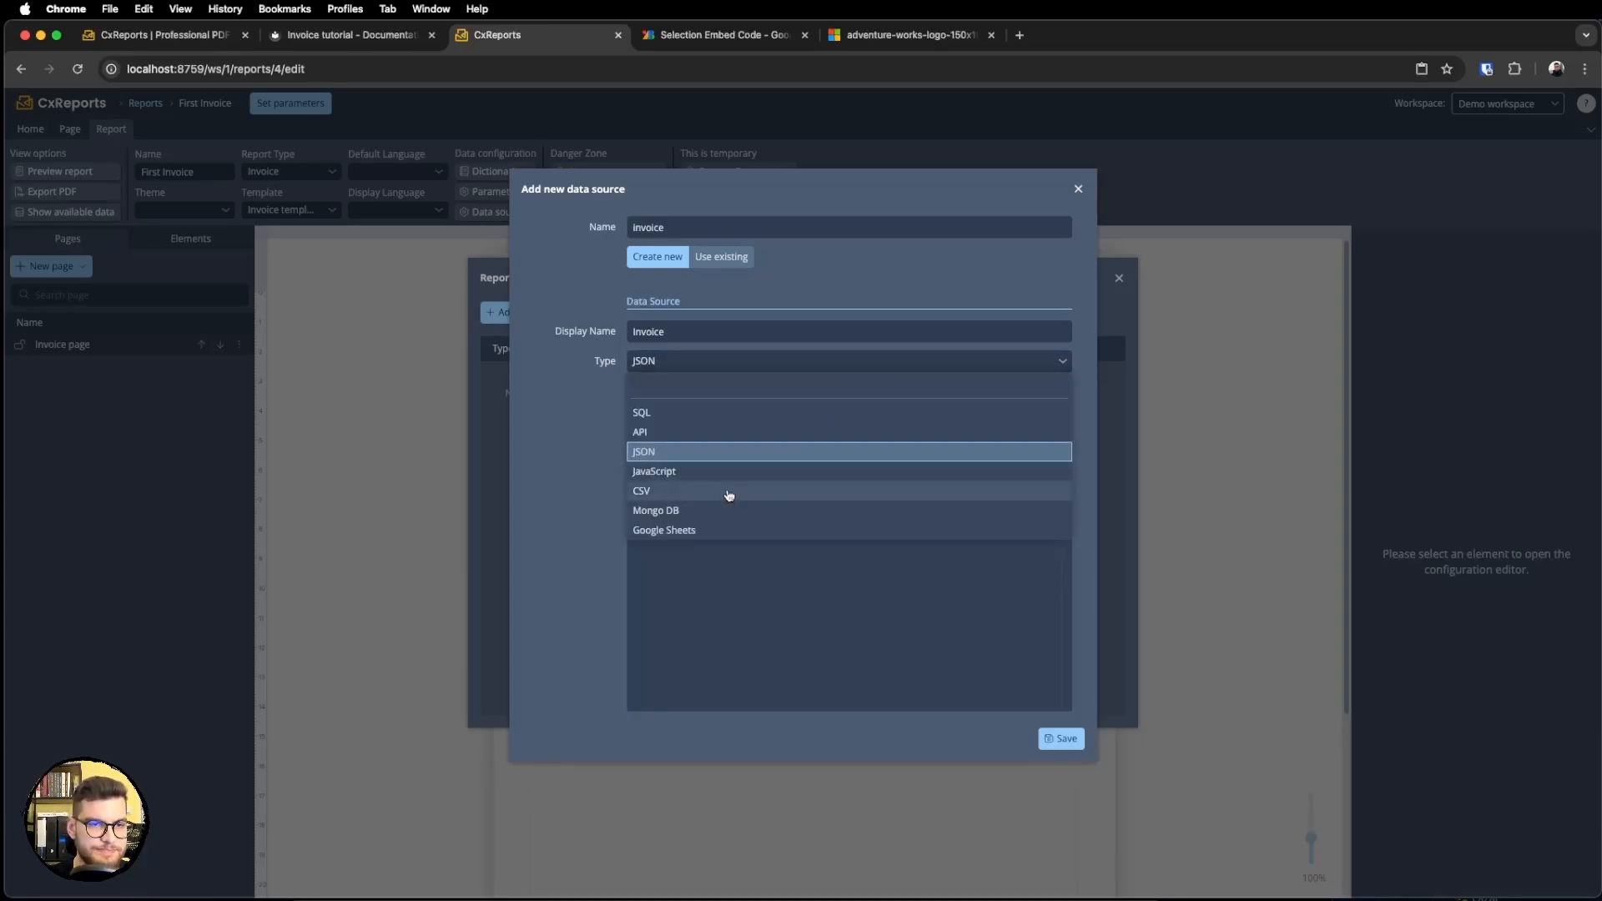
left_click(659, 472)
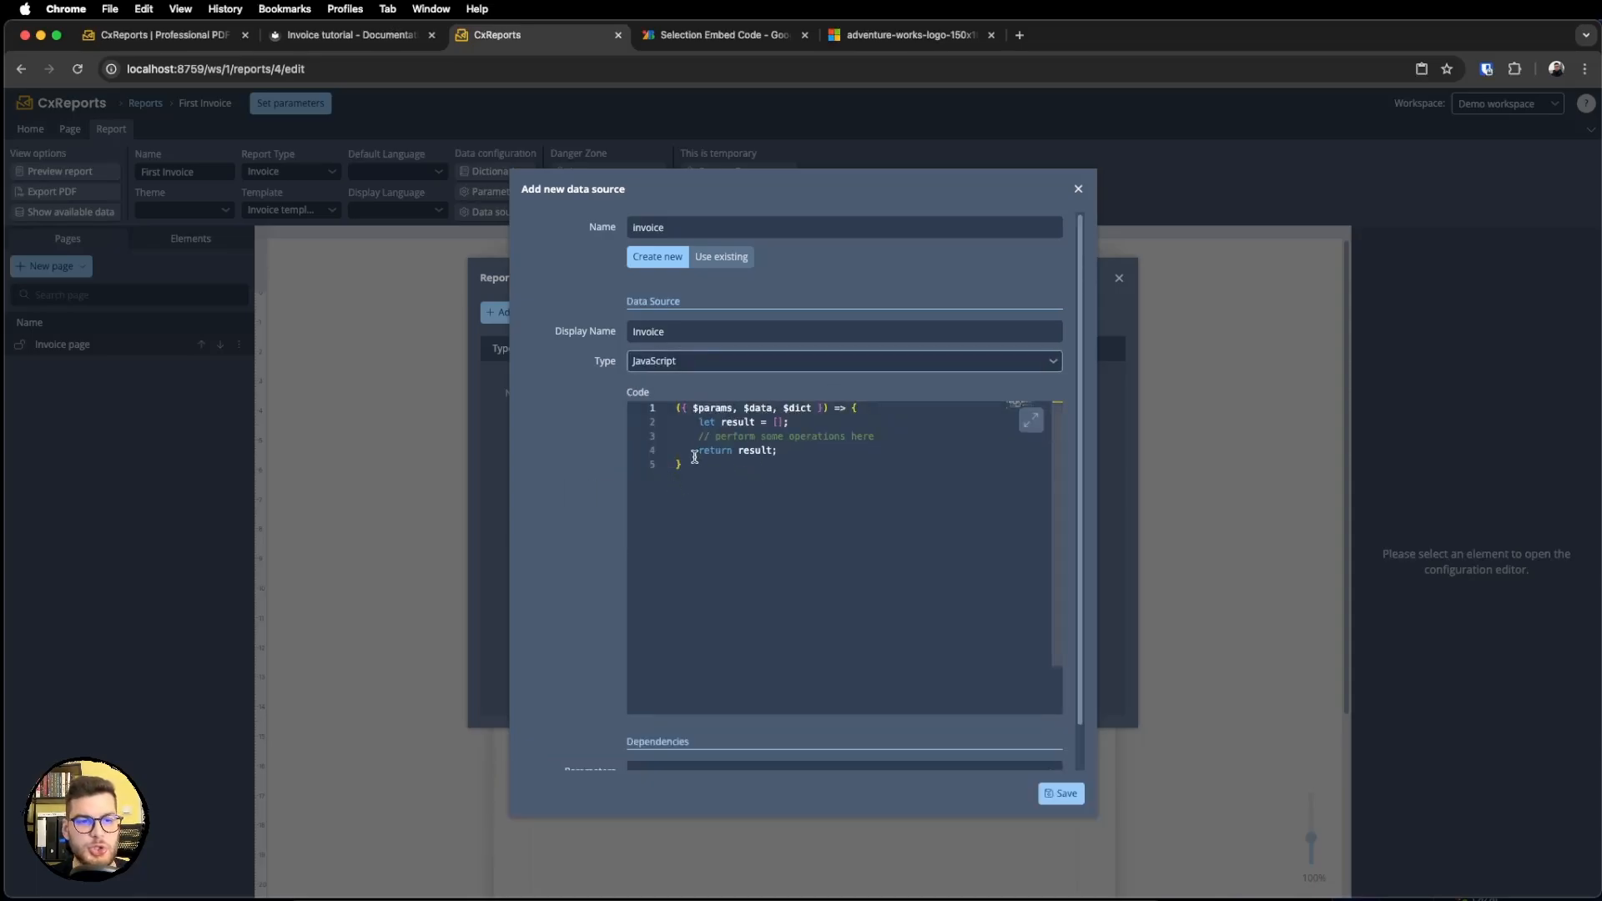
left_click_drag(695, 427, 773, 450)
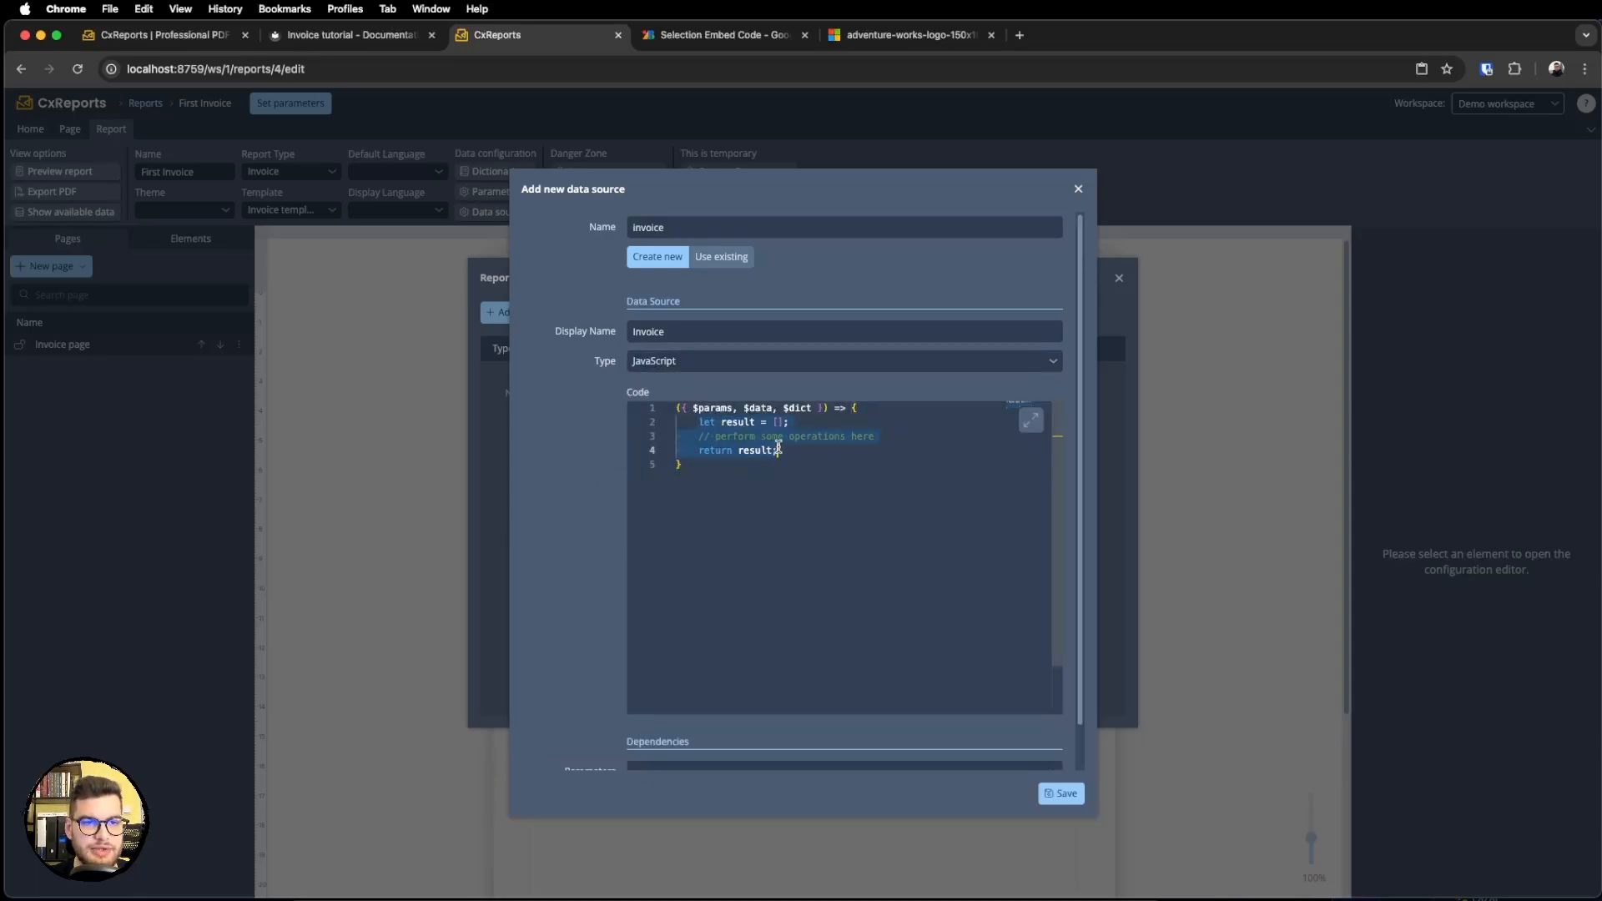
left_click(778, 449)
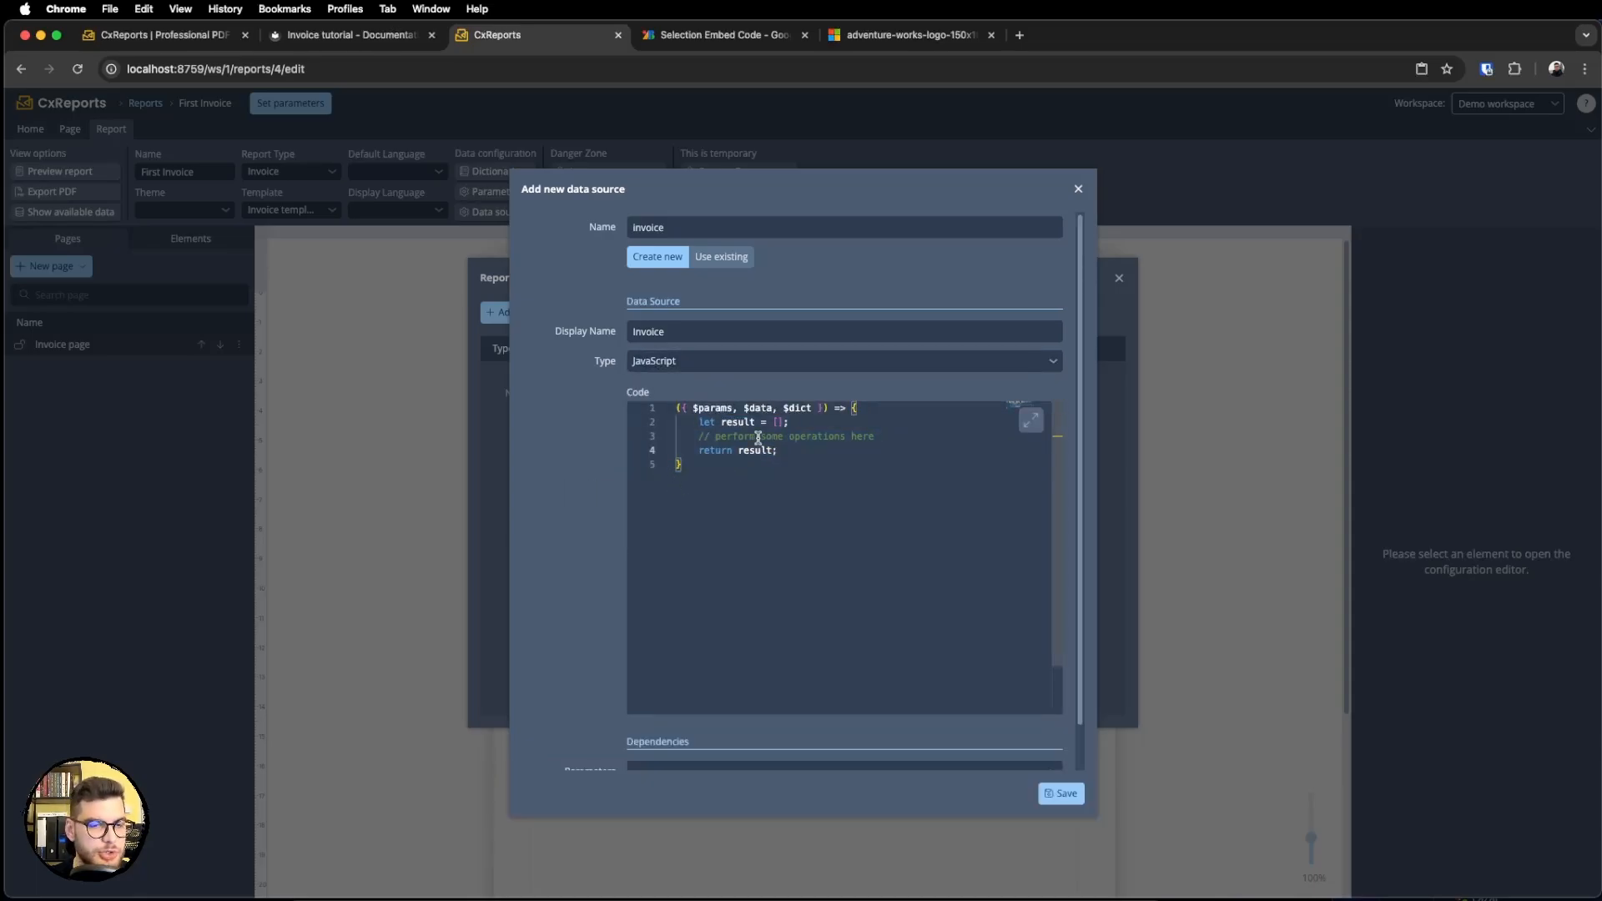
Set the data source type to JSON and paste the copied invoice JSON as its content.
left_click(708, 367)
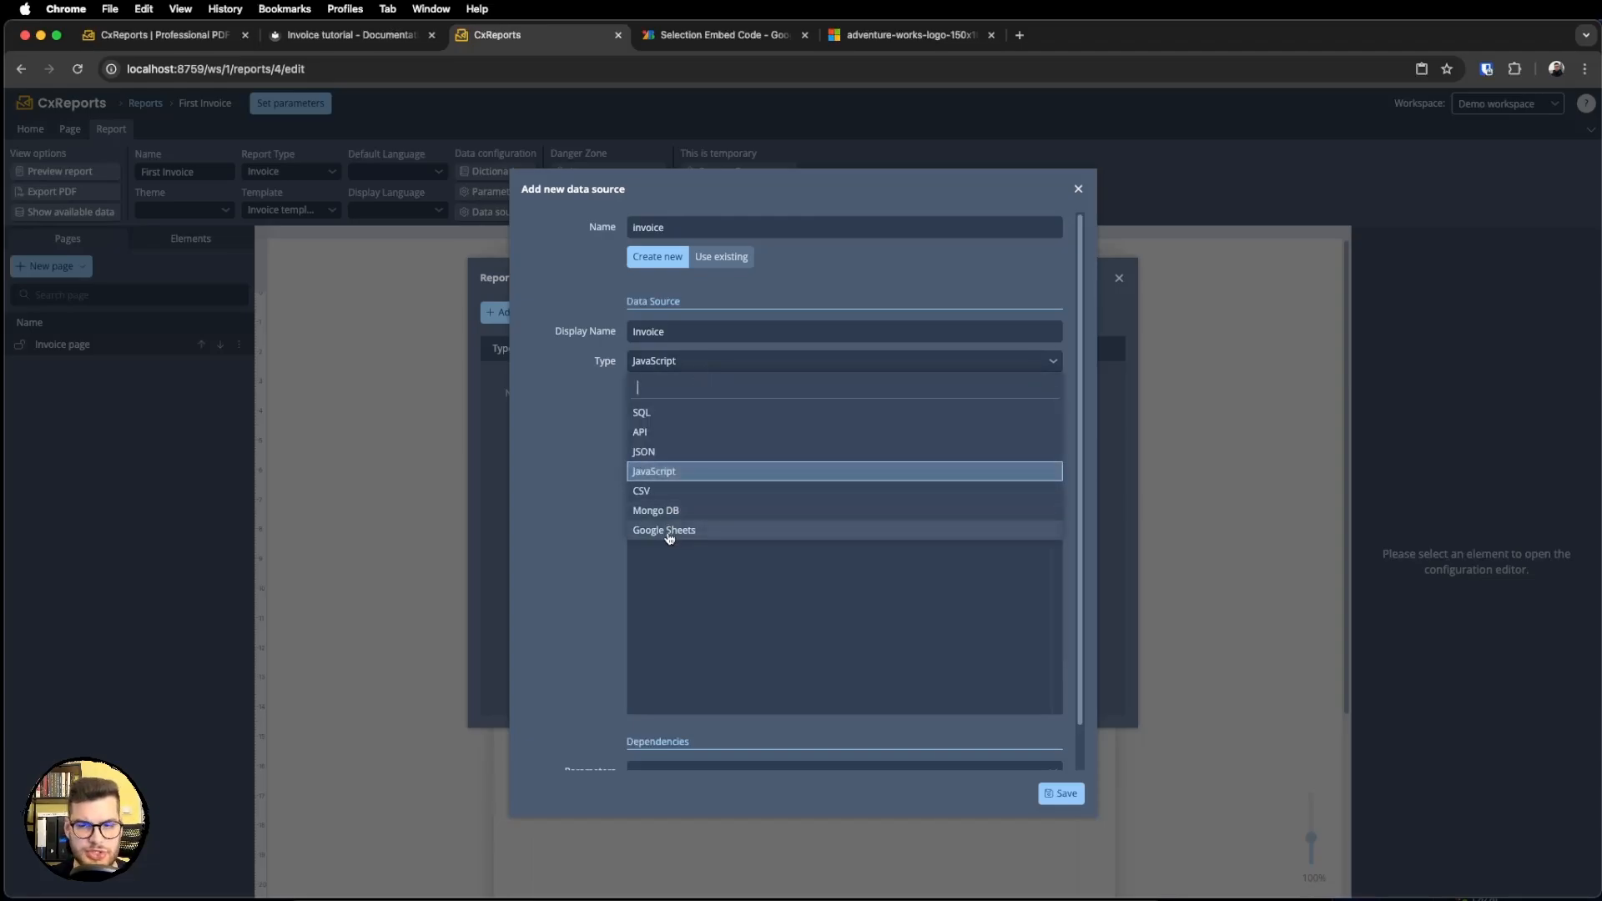
left_click(673, 454)
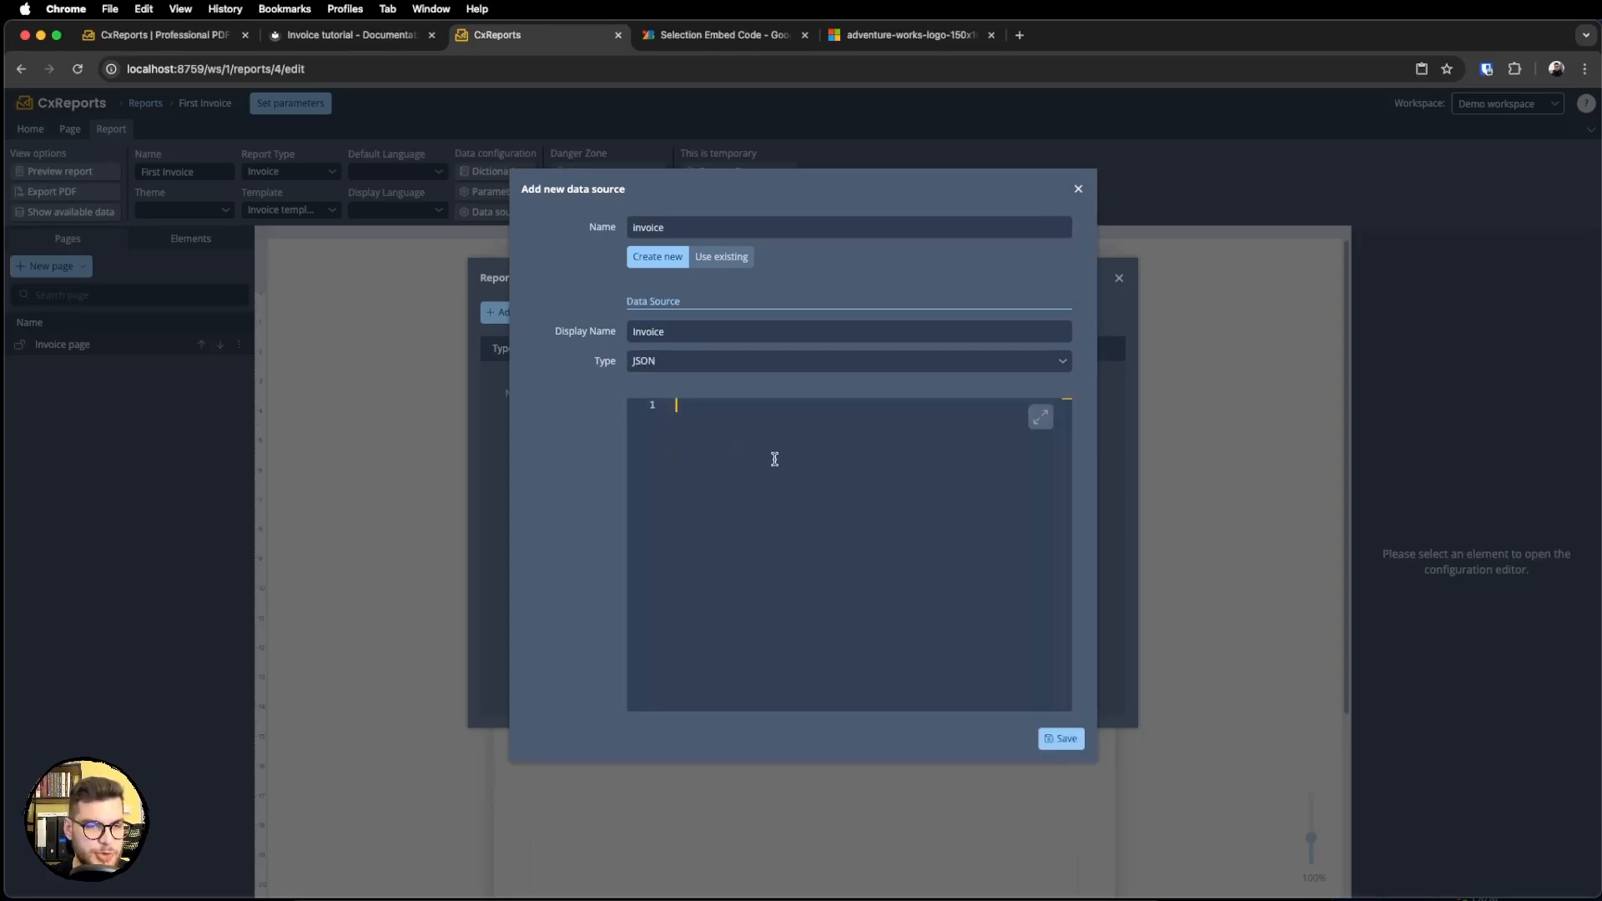
key("super+v")
scroll(821, 501, "up", 5)
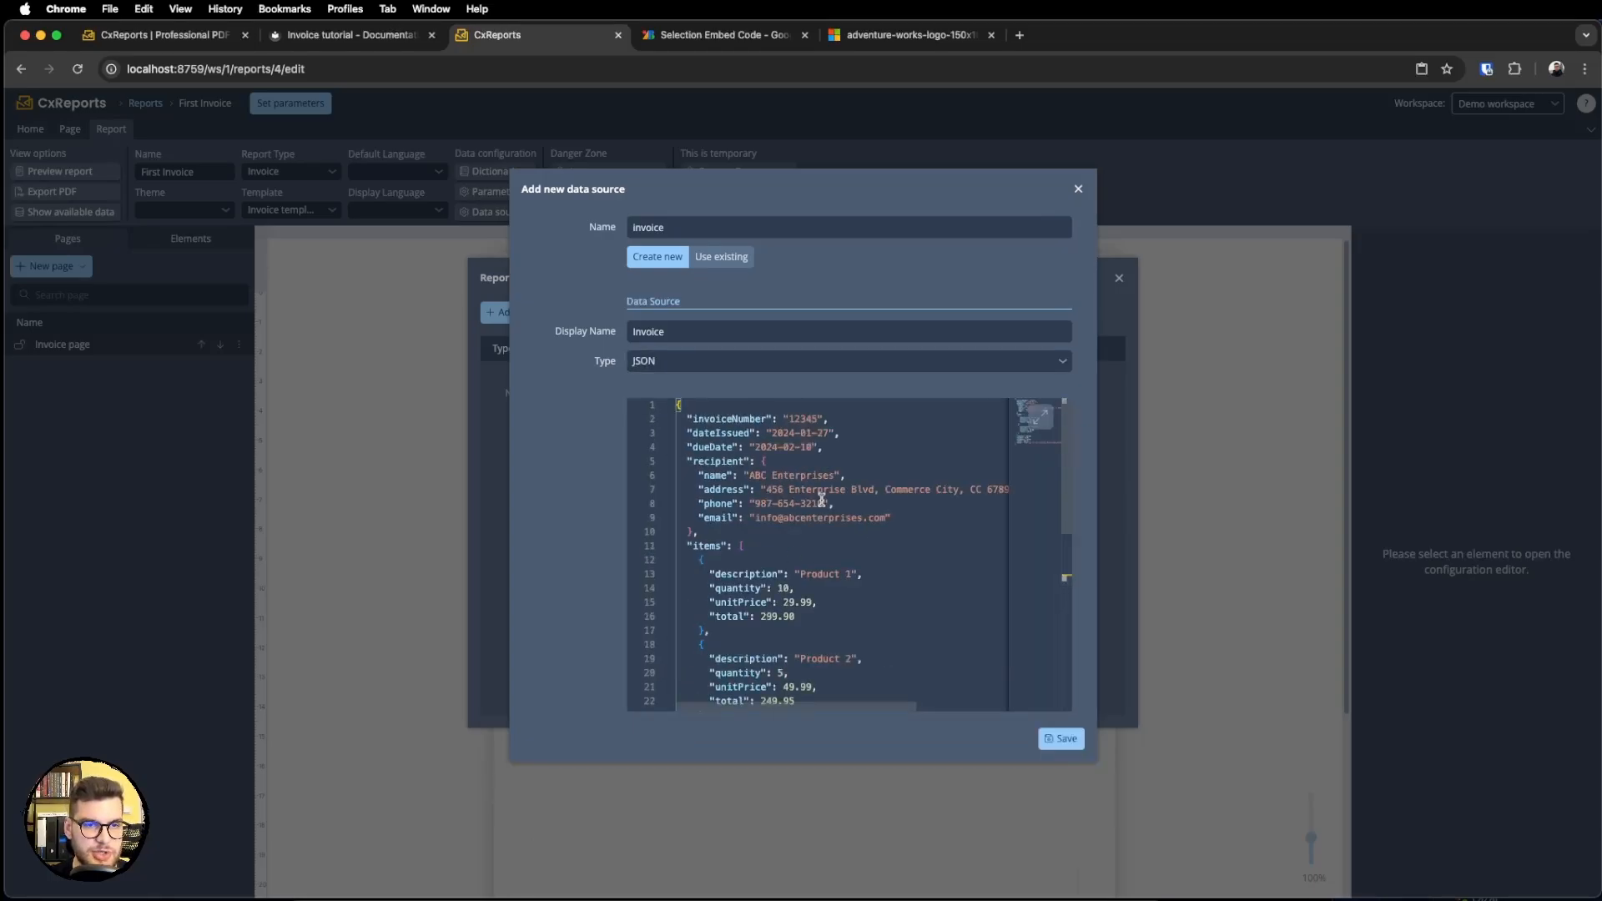
Examine the pasted JSON in the enlarged editor, from invoice number, dates and recipient through items to totals and notes.
left_click(1039, 426)
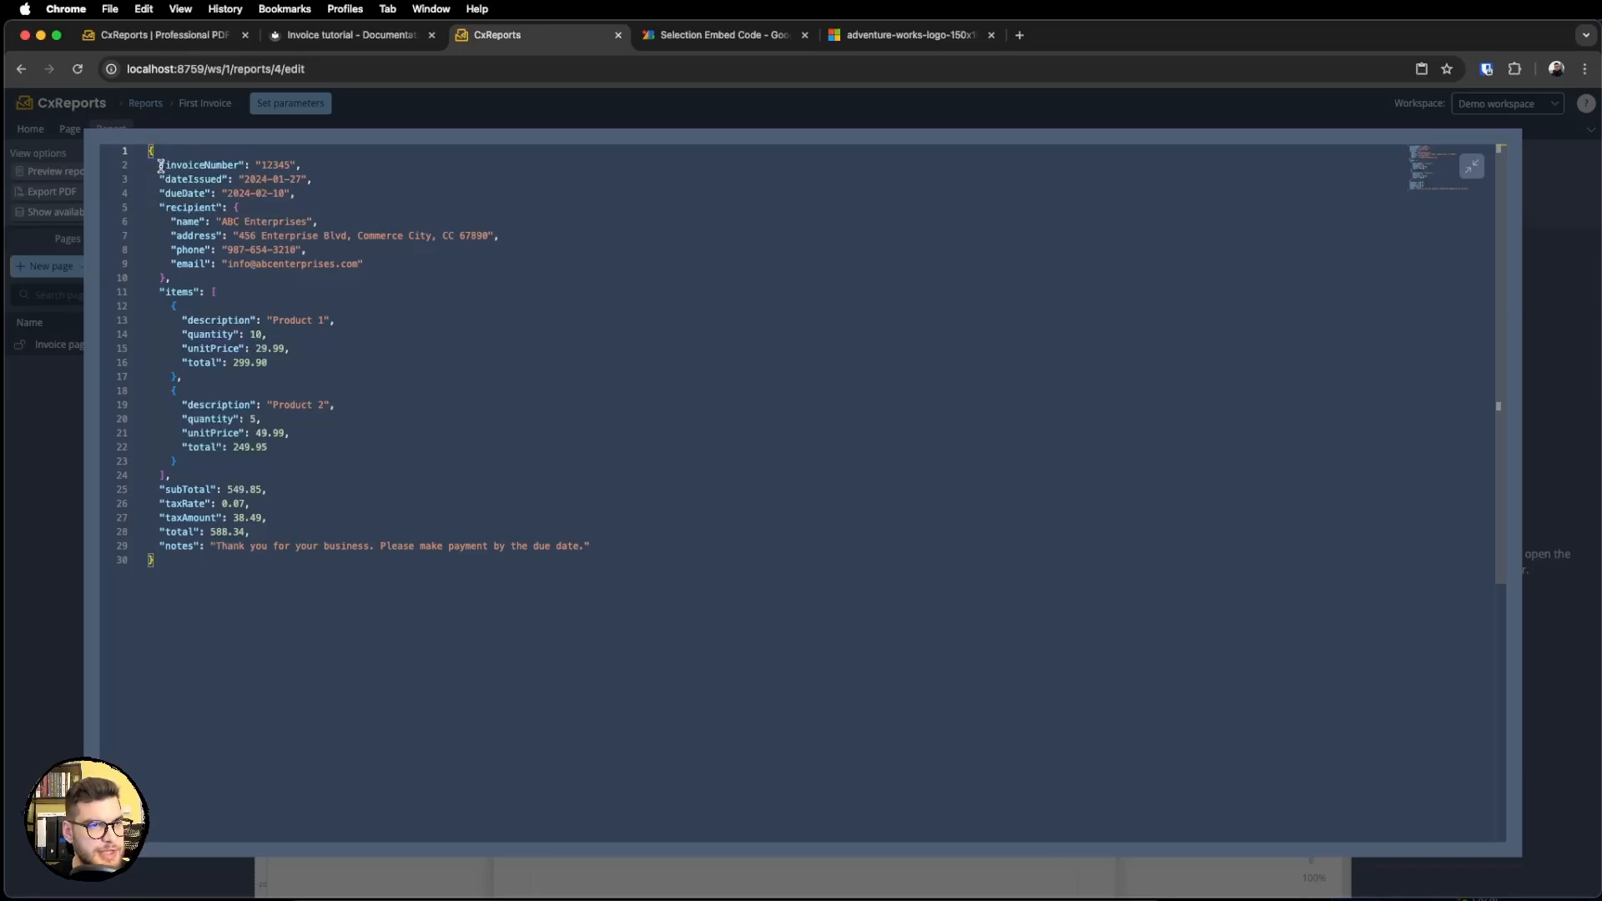
left_click_drag(173, 165, 213, 208)
left_click(173, 194)
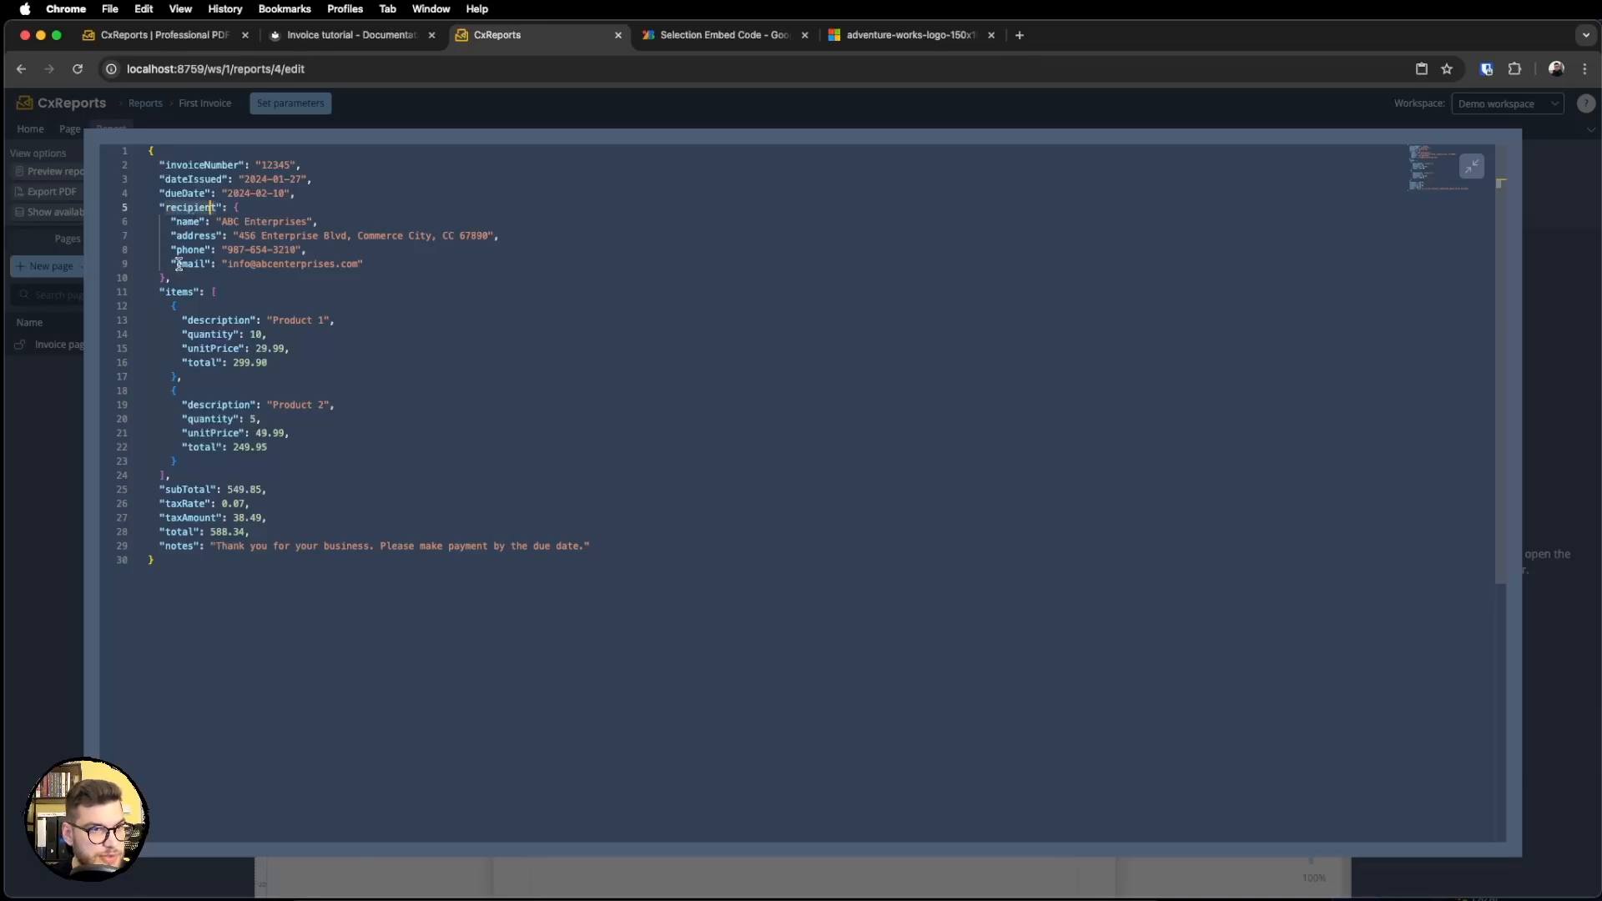
left_click(173, 293)
double_click(173, 294)
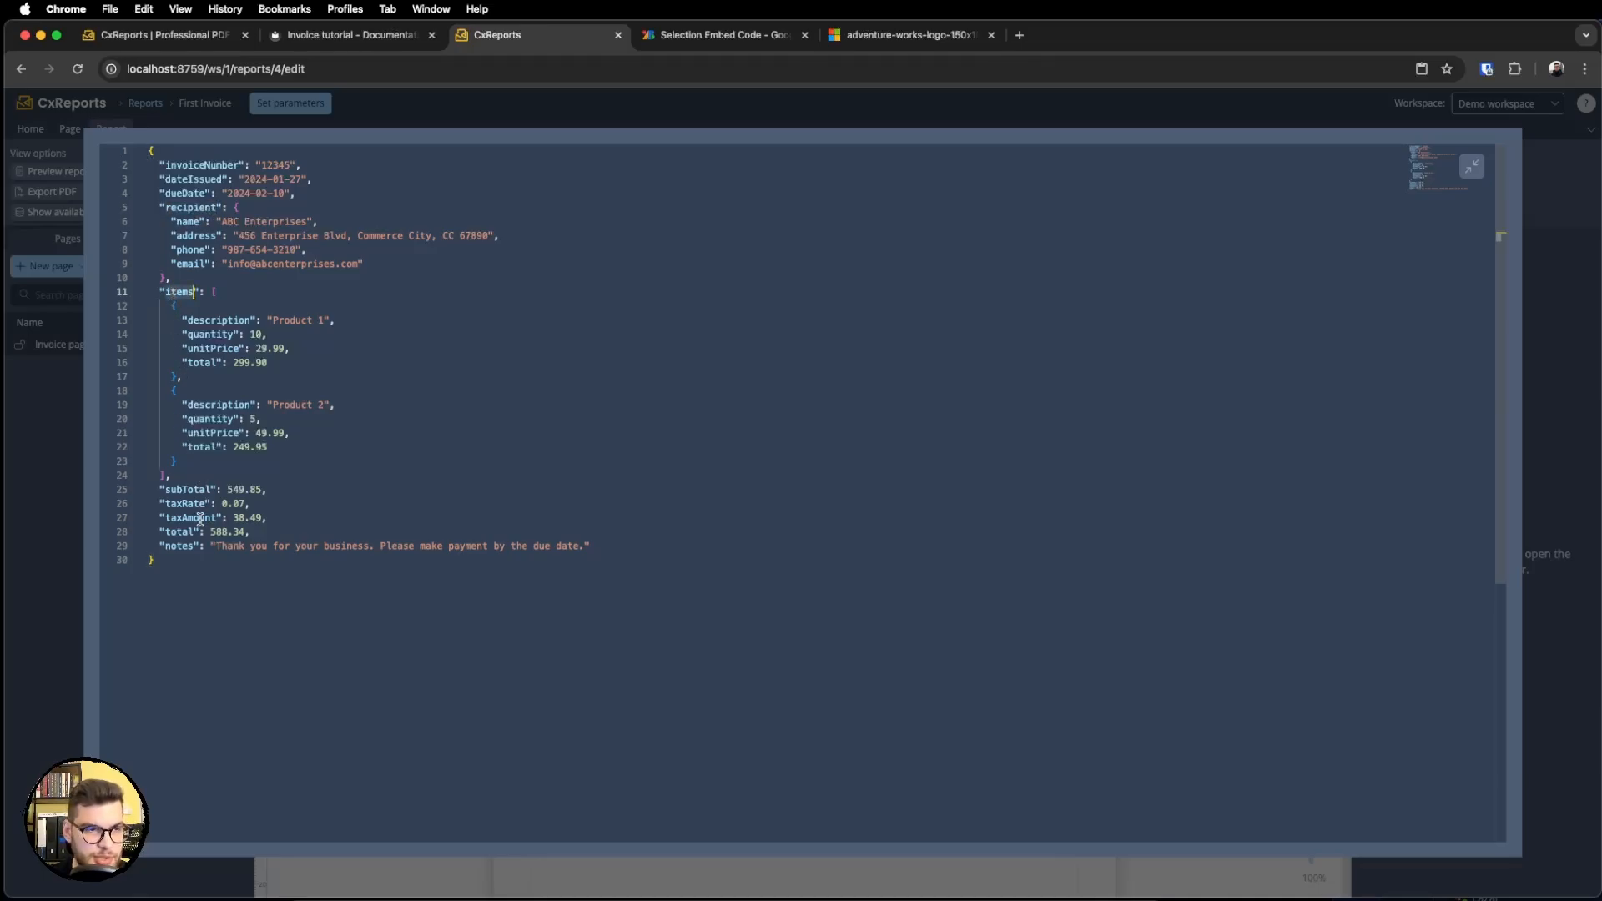
left_click(169, 490)
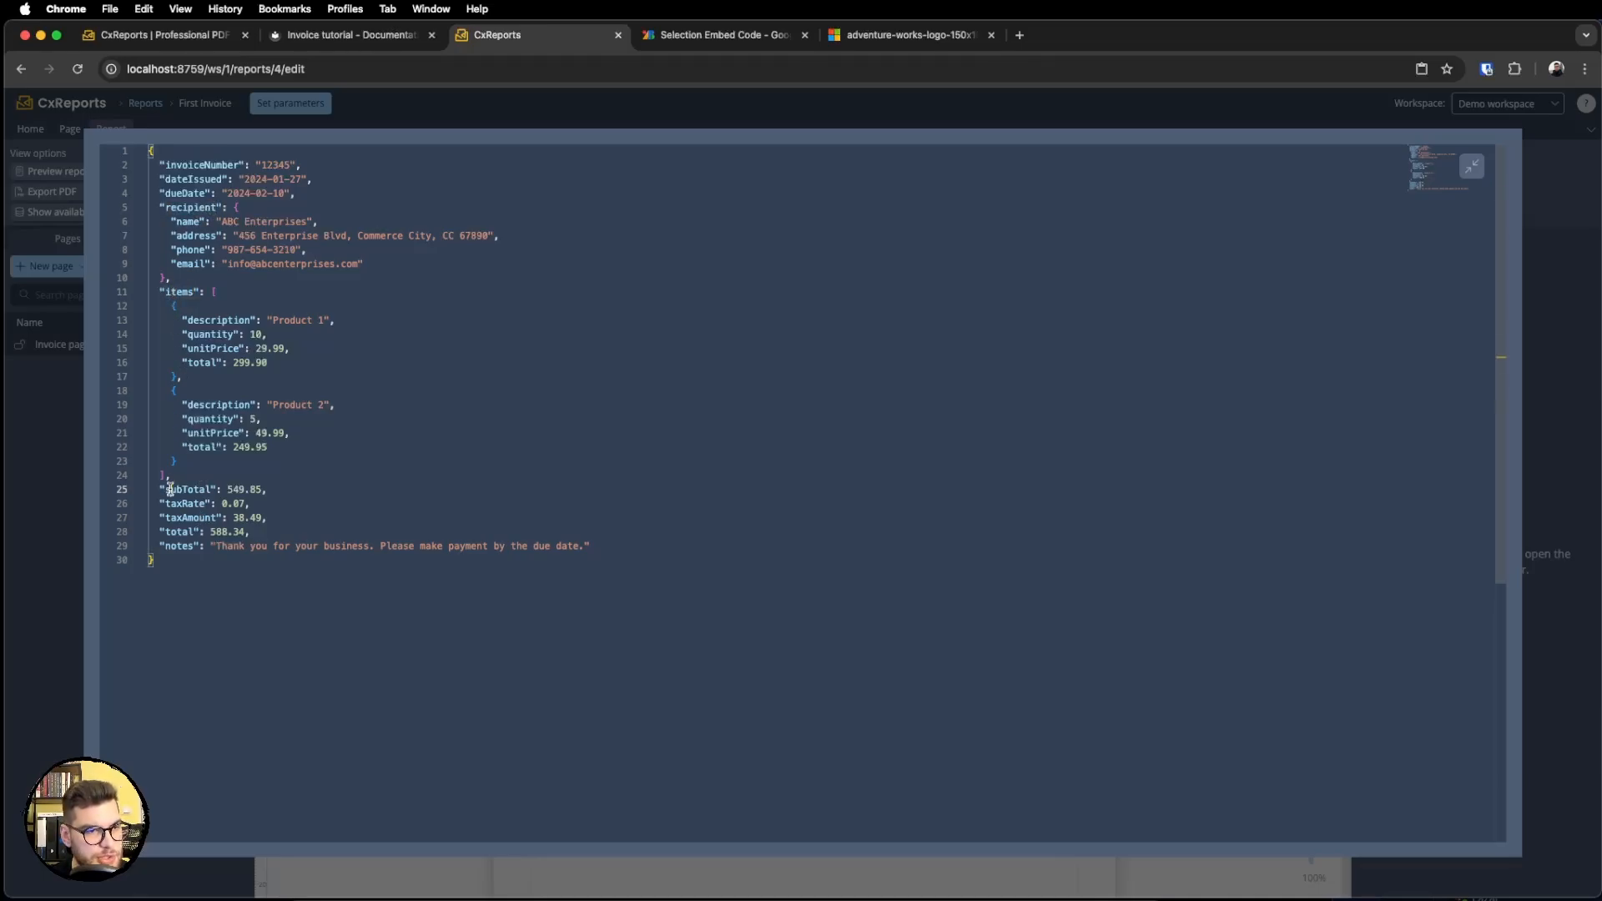
left_click(172, 504)
left_click(172, 518)
left_click(175, 534)
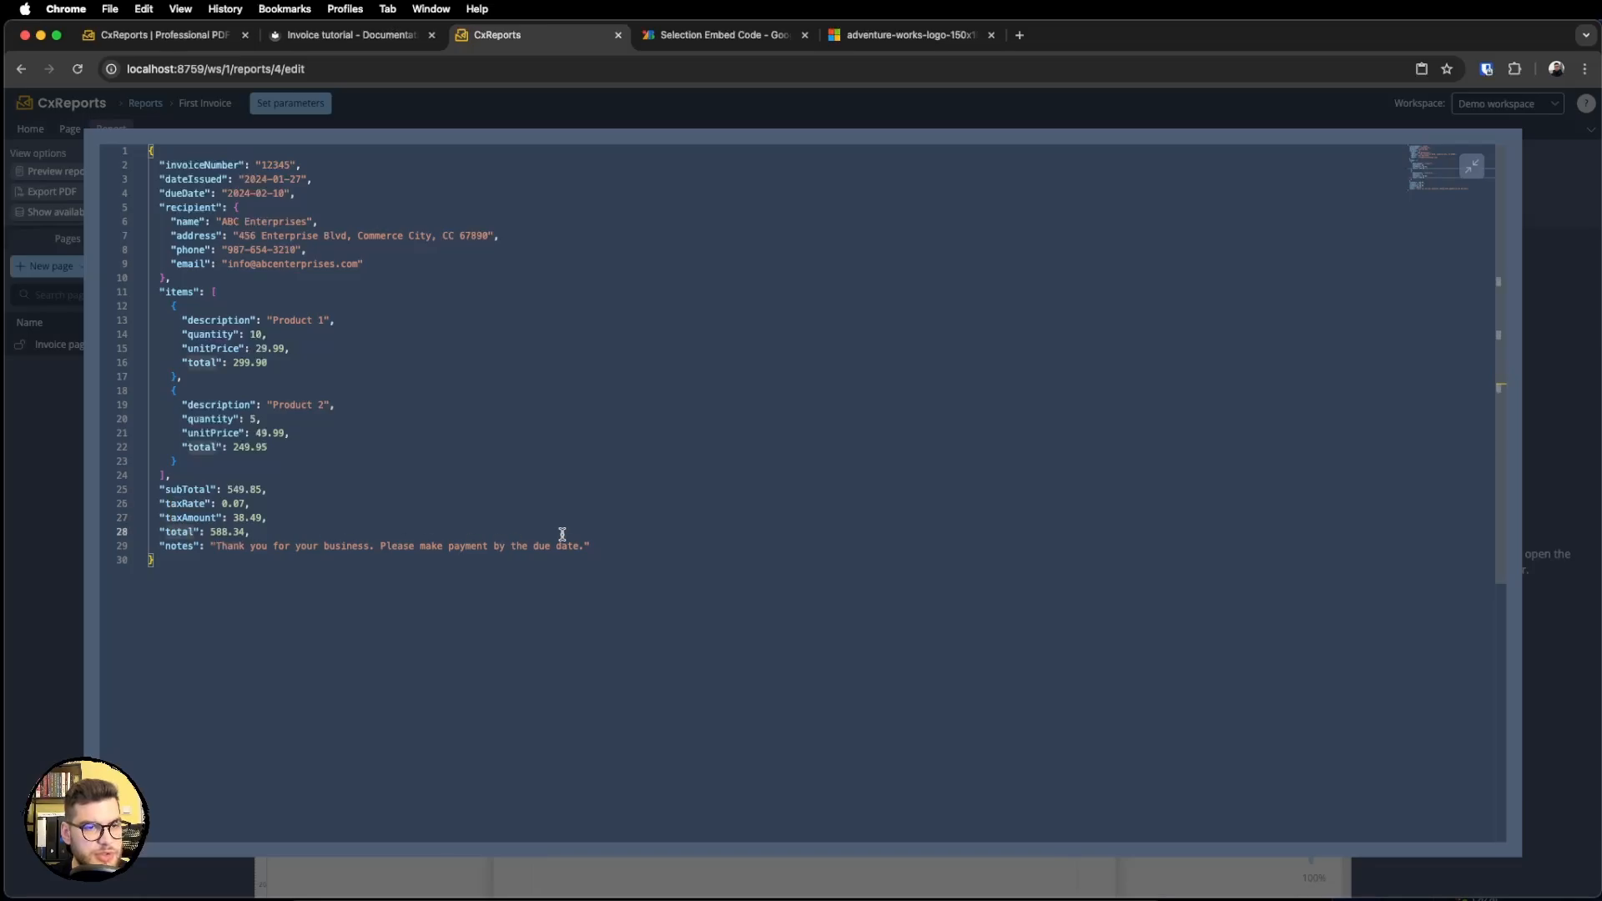
left_click(593, 547)
left_click(170, 547, "shift")
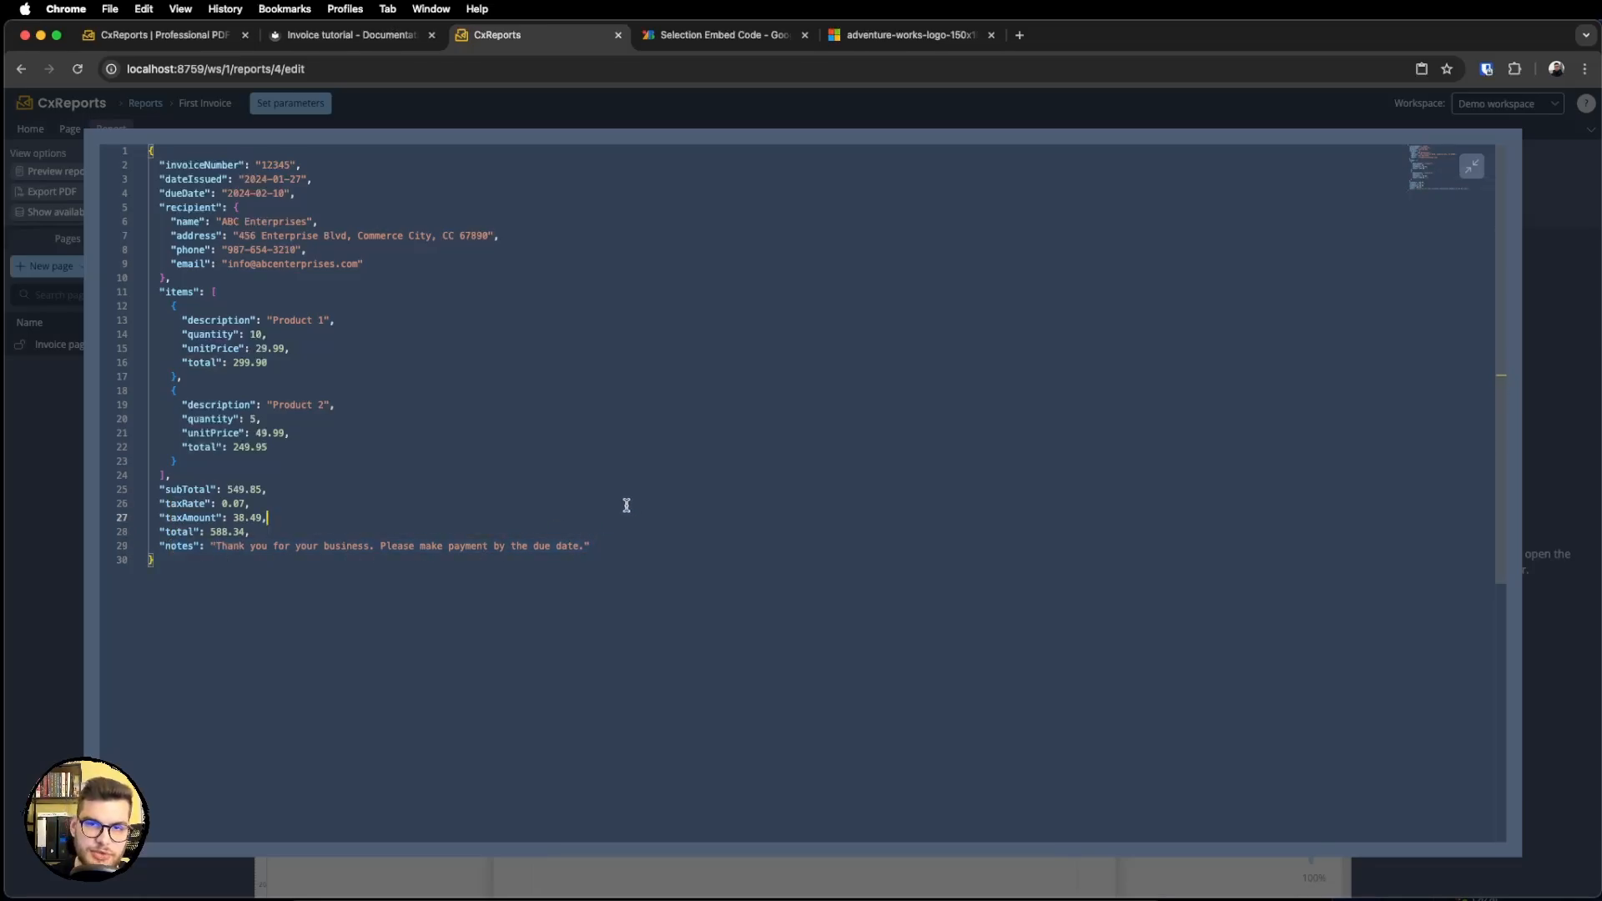
Return the JSON editor to normal size, save the invoice data source, and close the report's data source list.
left_click(1472, 166)
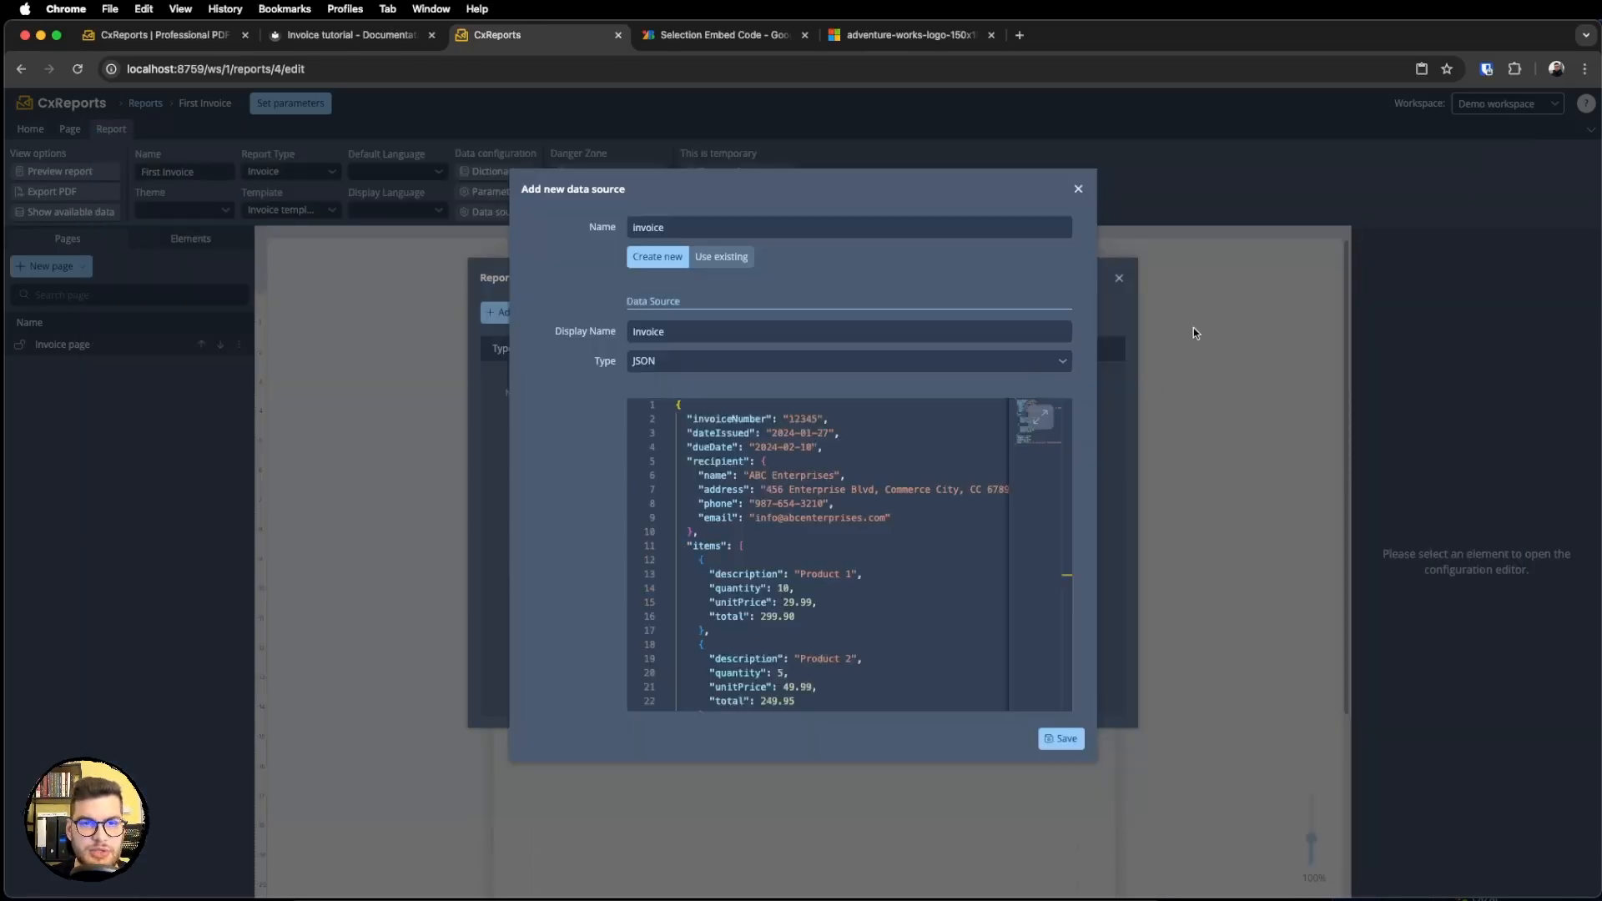
left_click(1058, 740)
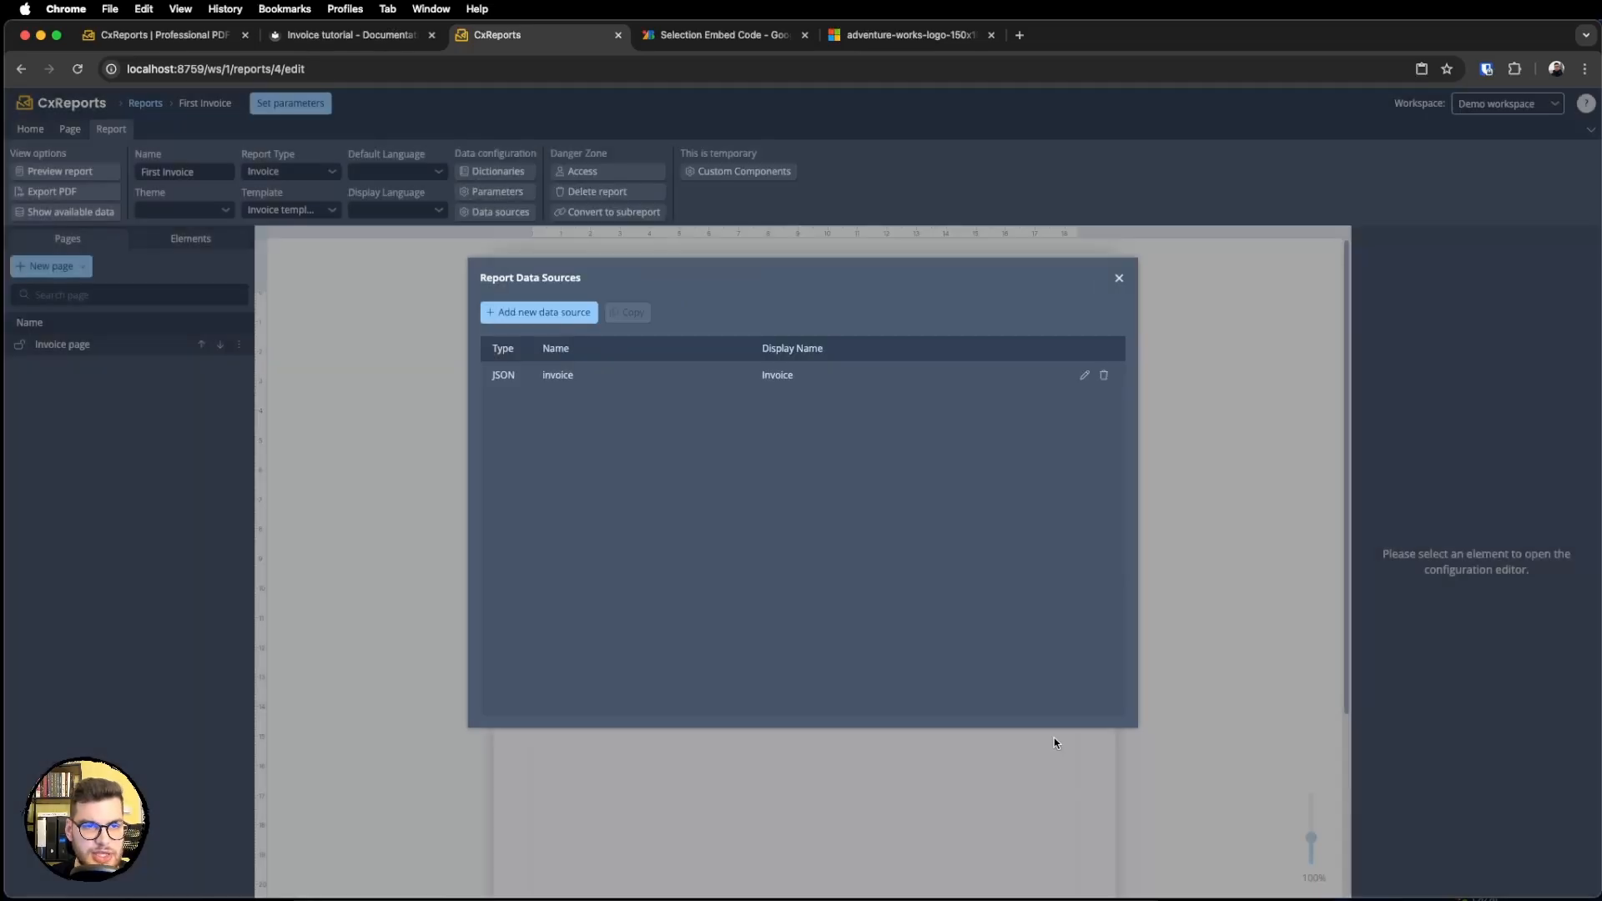
left_click(1119, 278)
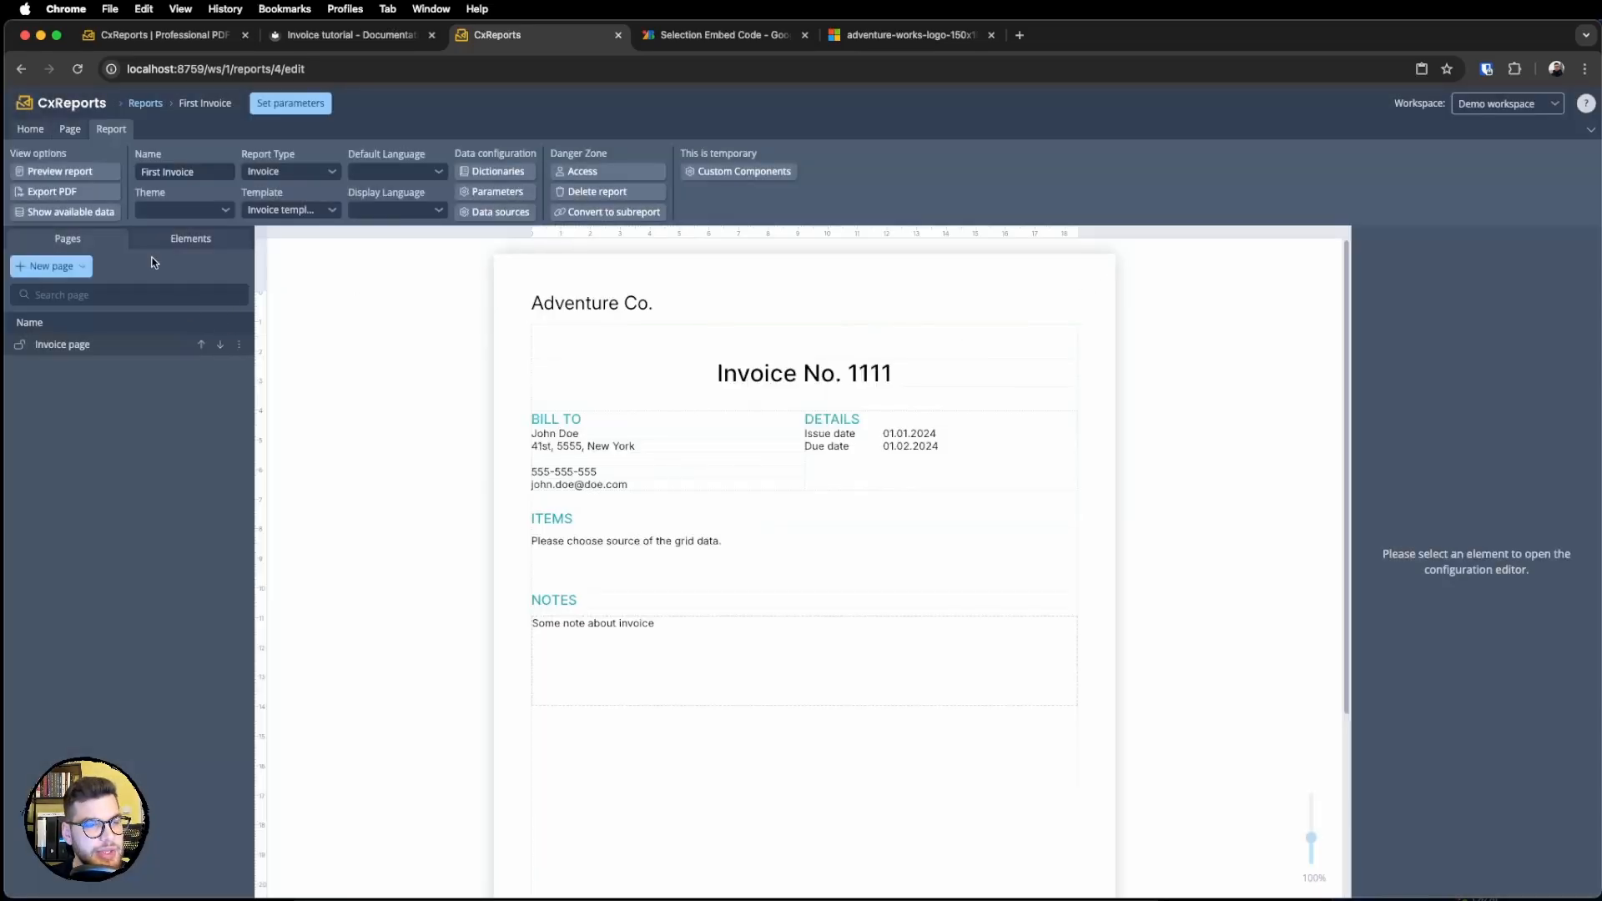
Show the report's available data and examine the invoice object under $data, including its recipient, items and totals.
left_click(71, 214)
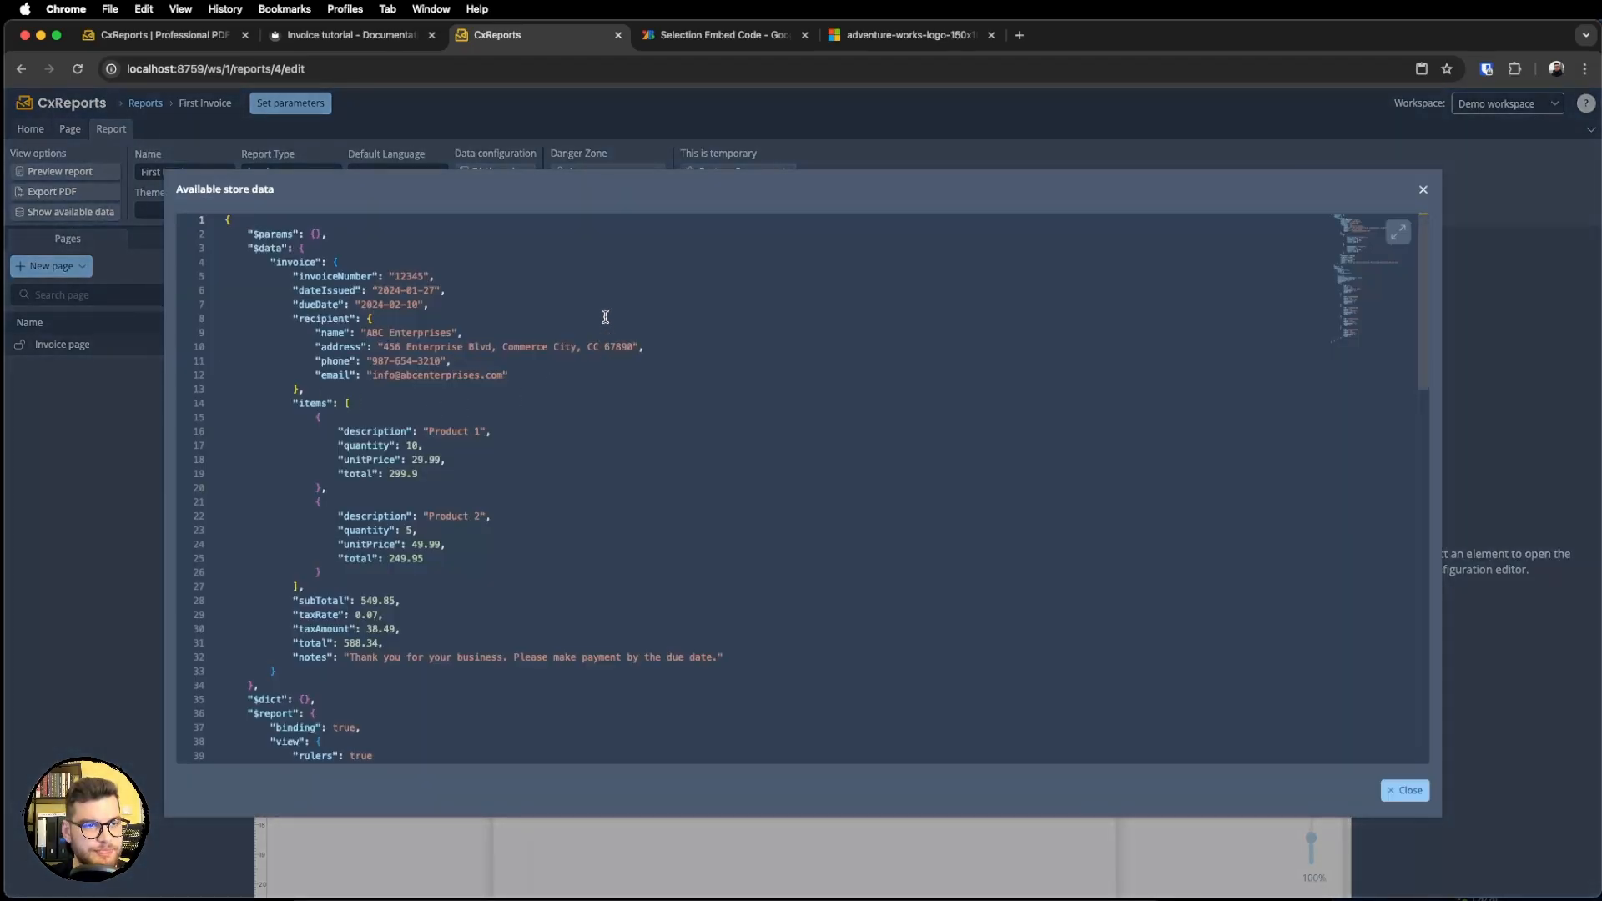
left_click(248, 247)
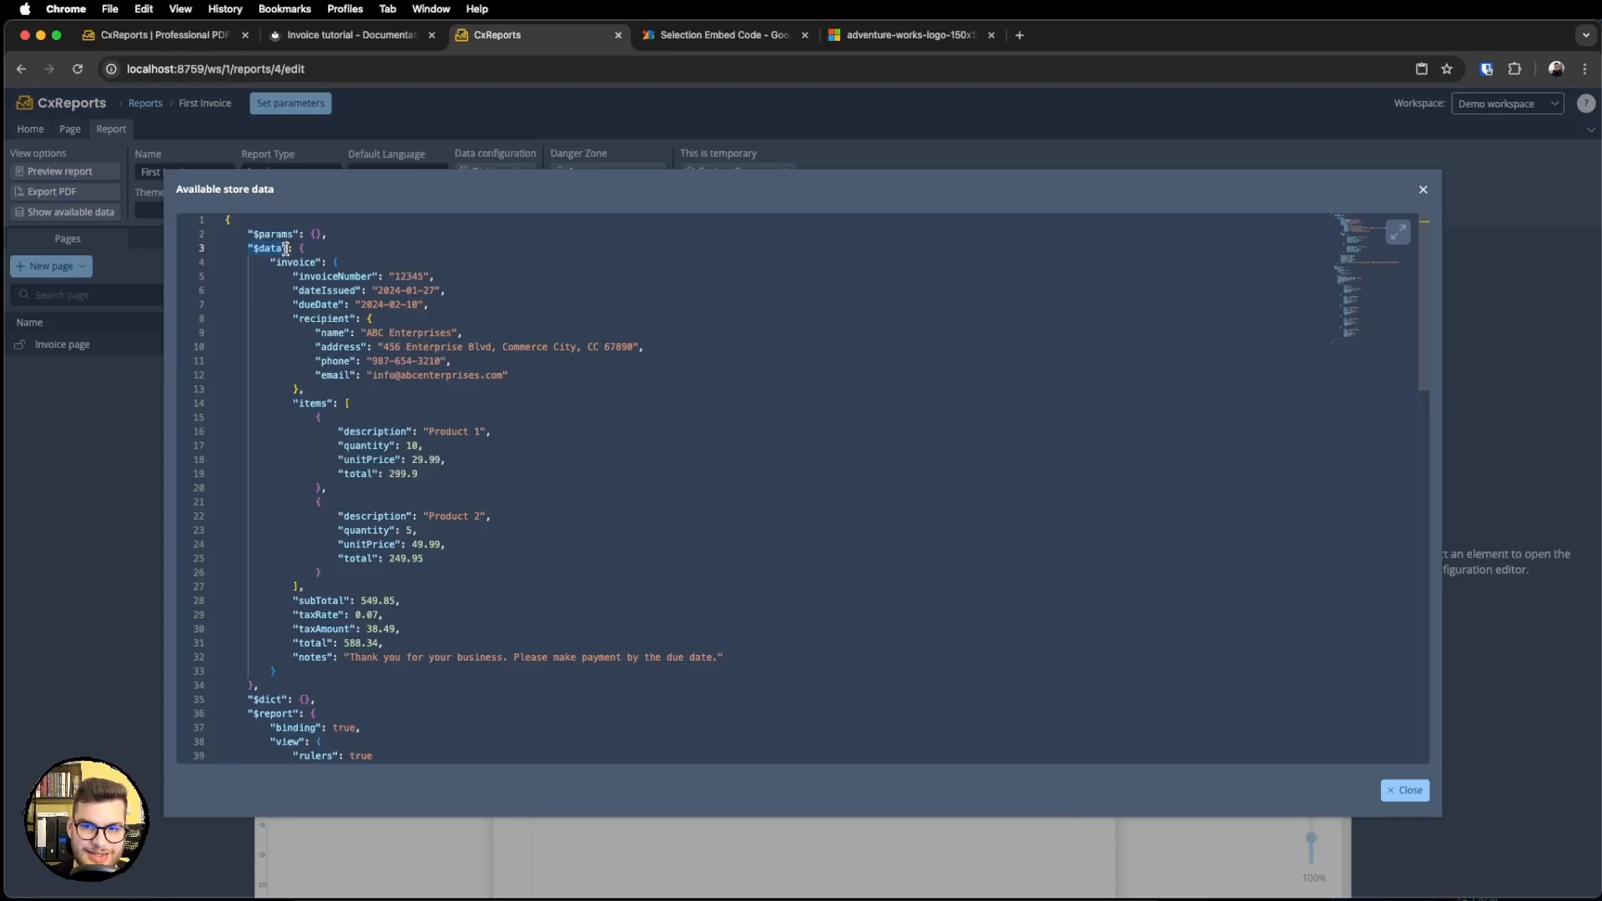
left_click(277, 262)
left_click_drag(247, 248, 316, 262)
left_click(337, 262)
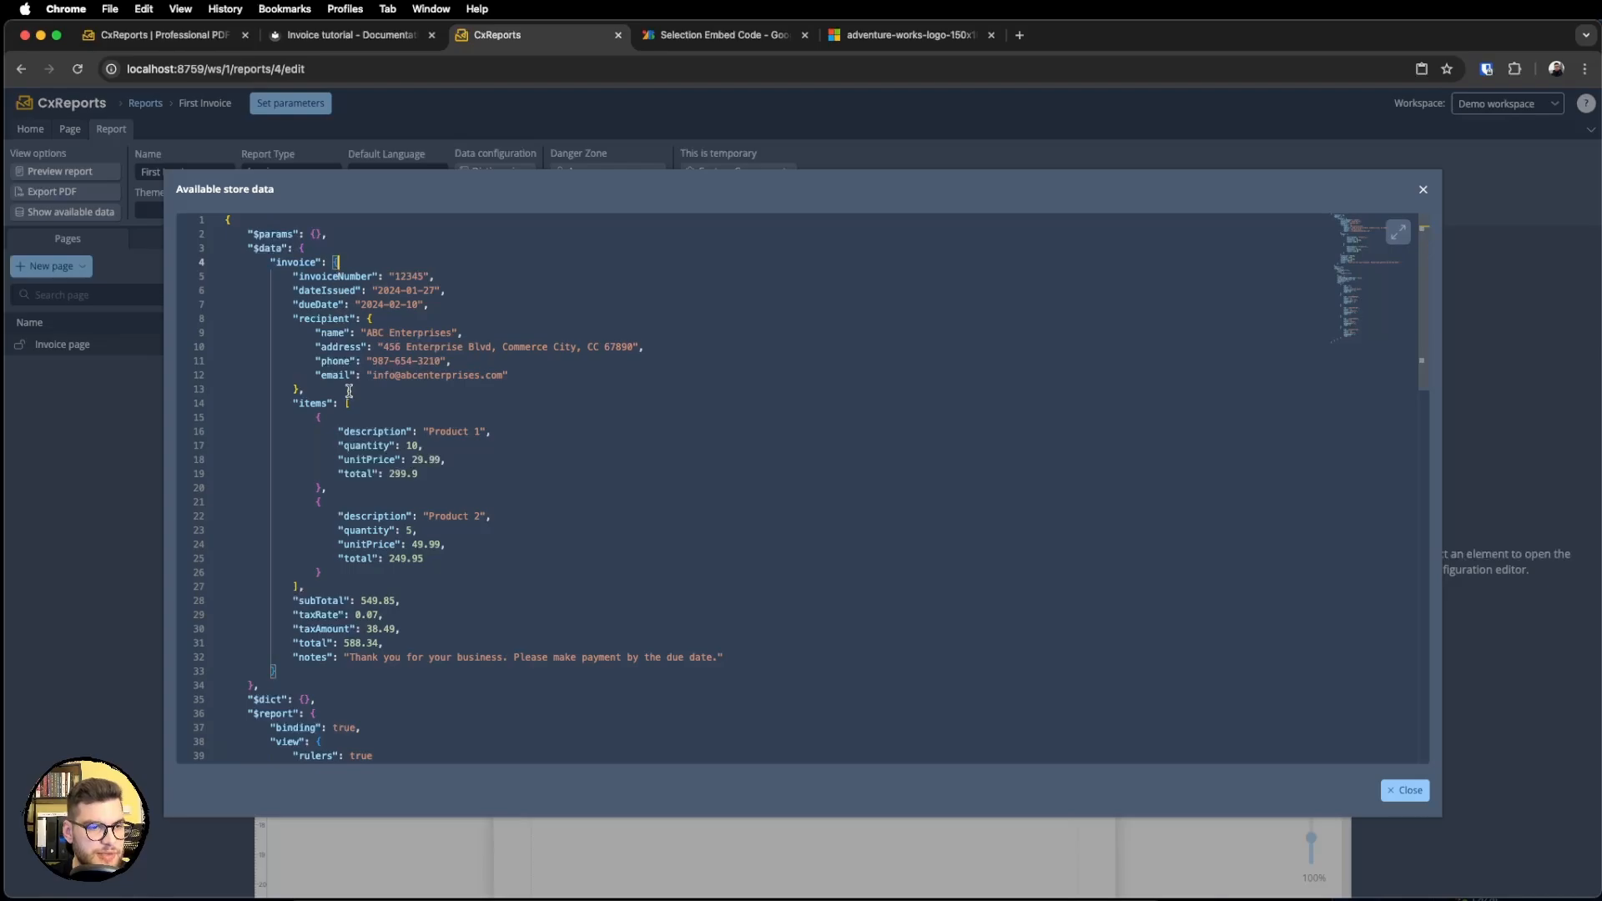
left_click_drag(298, 663, 257, 276)
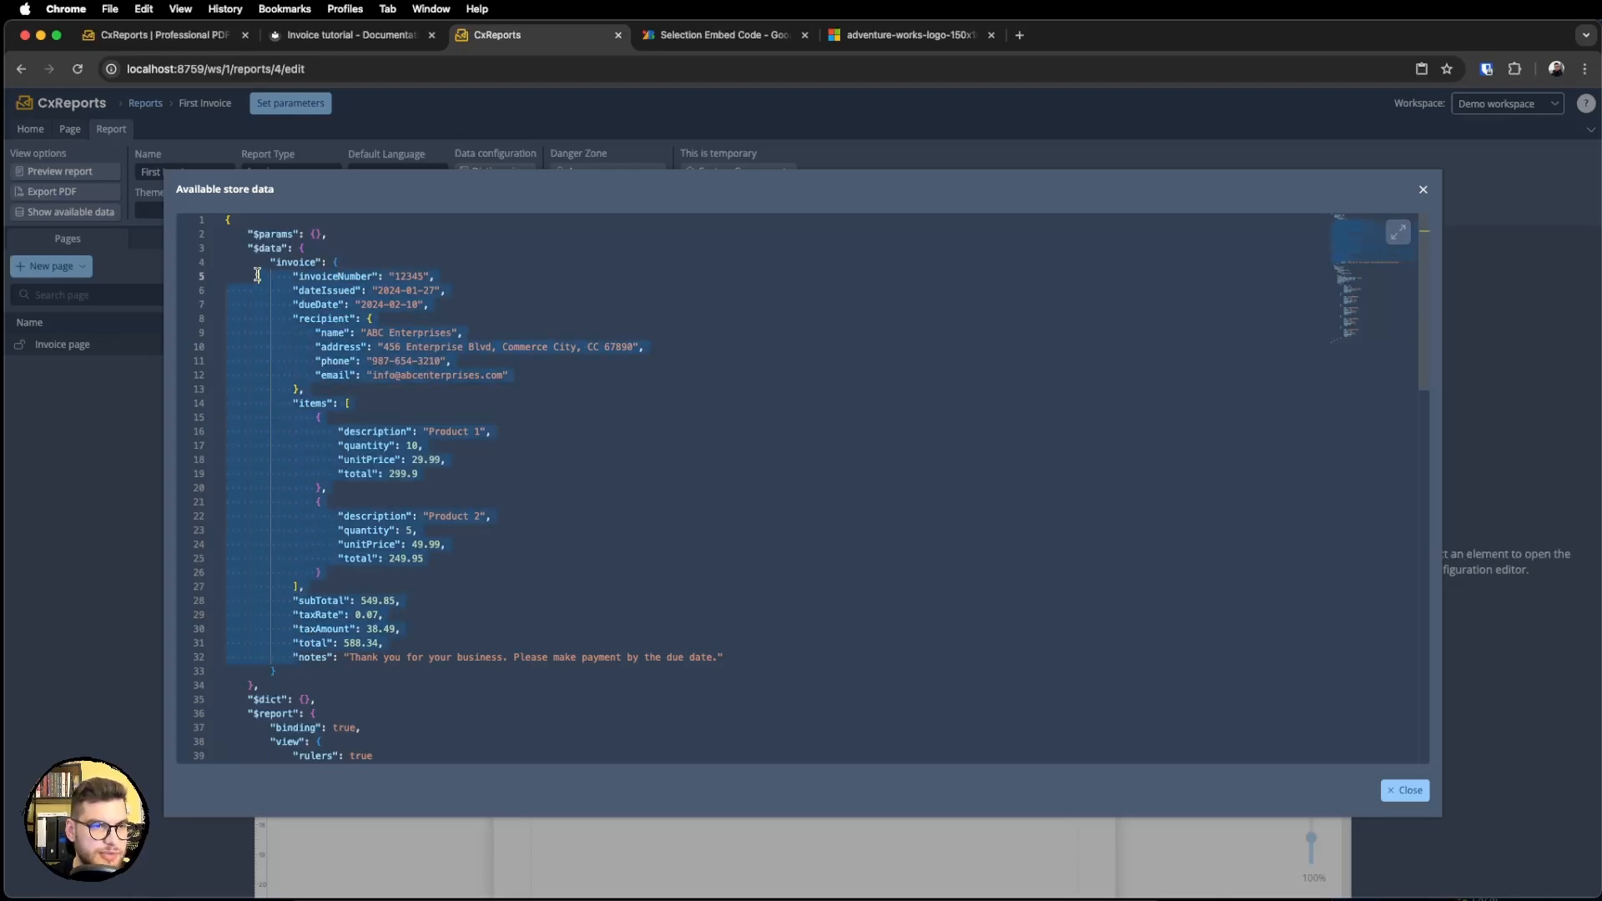
scroll(472, 429, "down", 2)
left_click(594, 359)
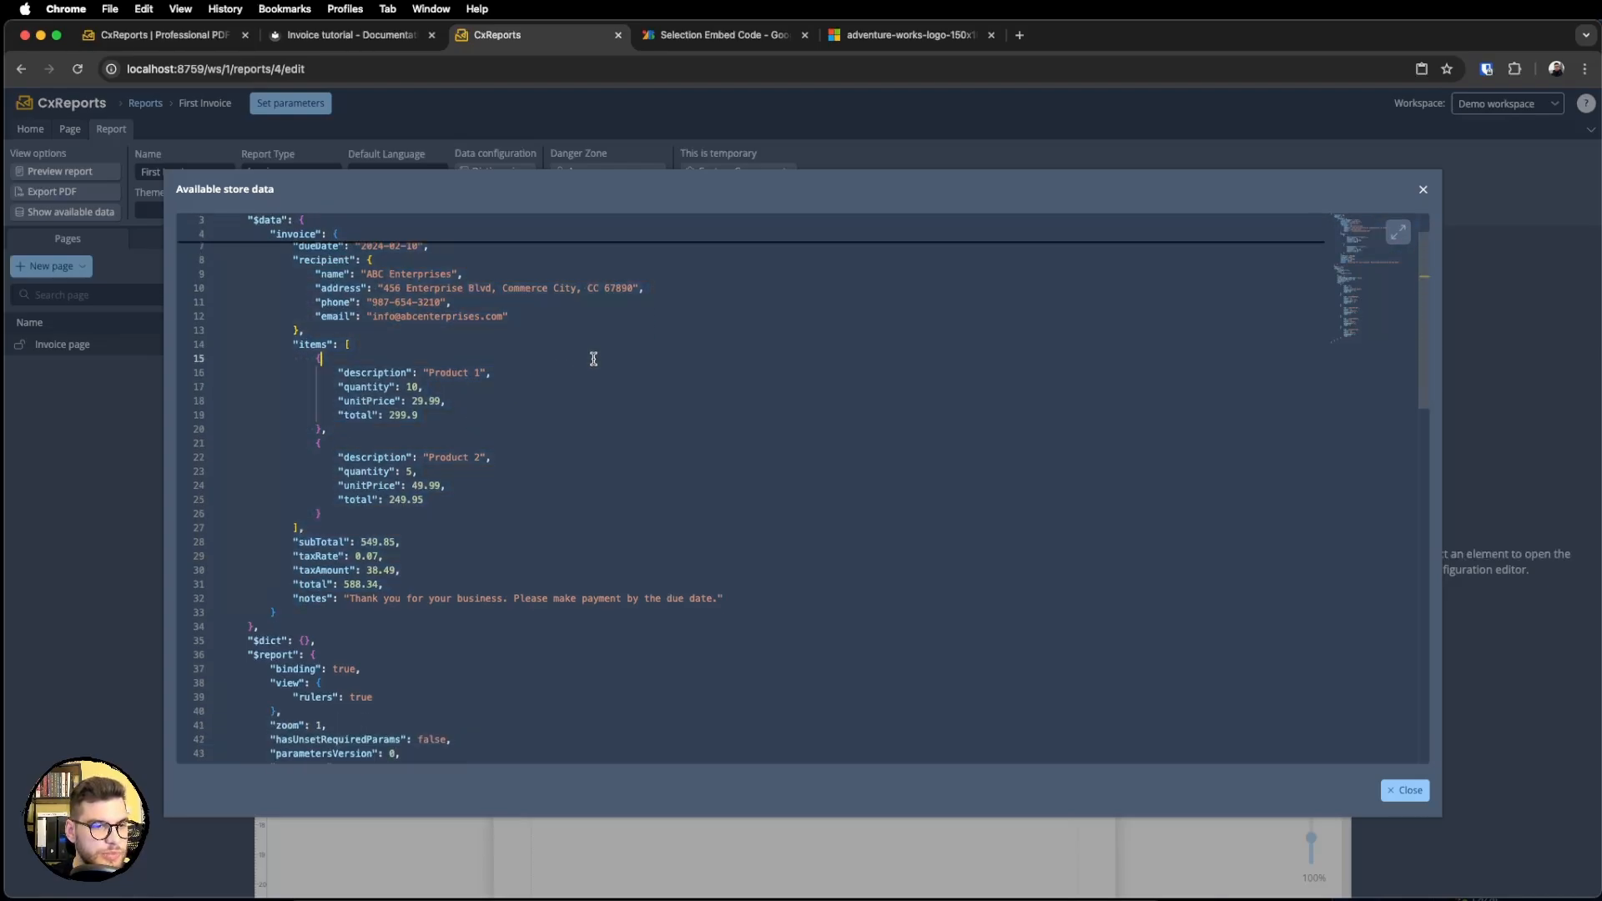
scroll(354, 305, "up", 2)
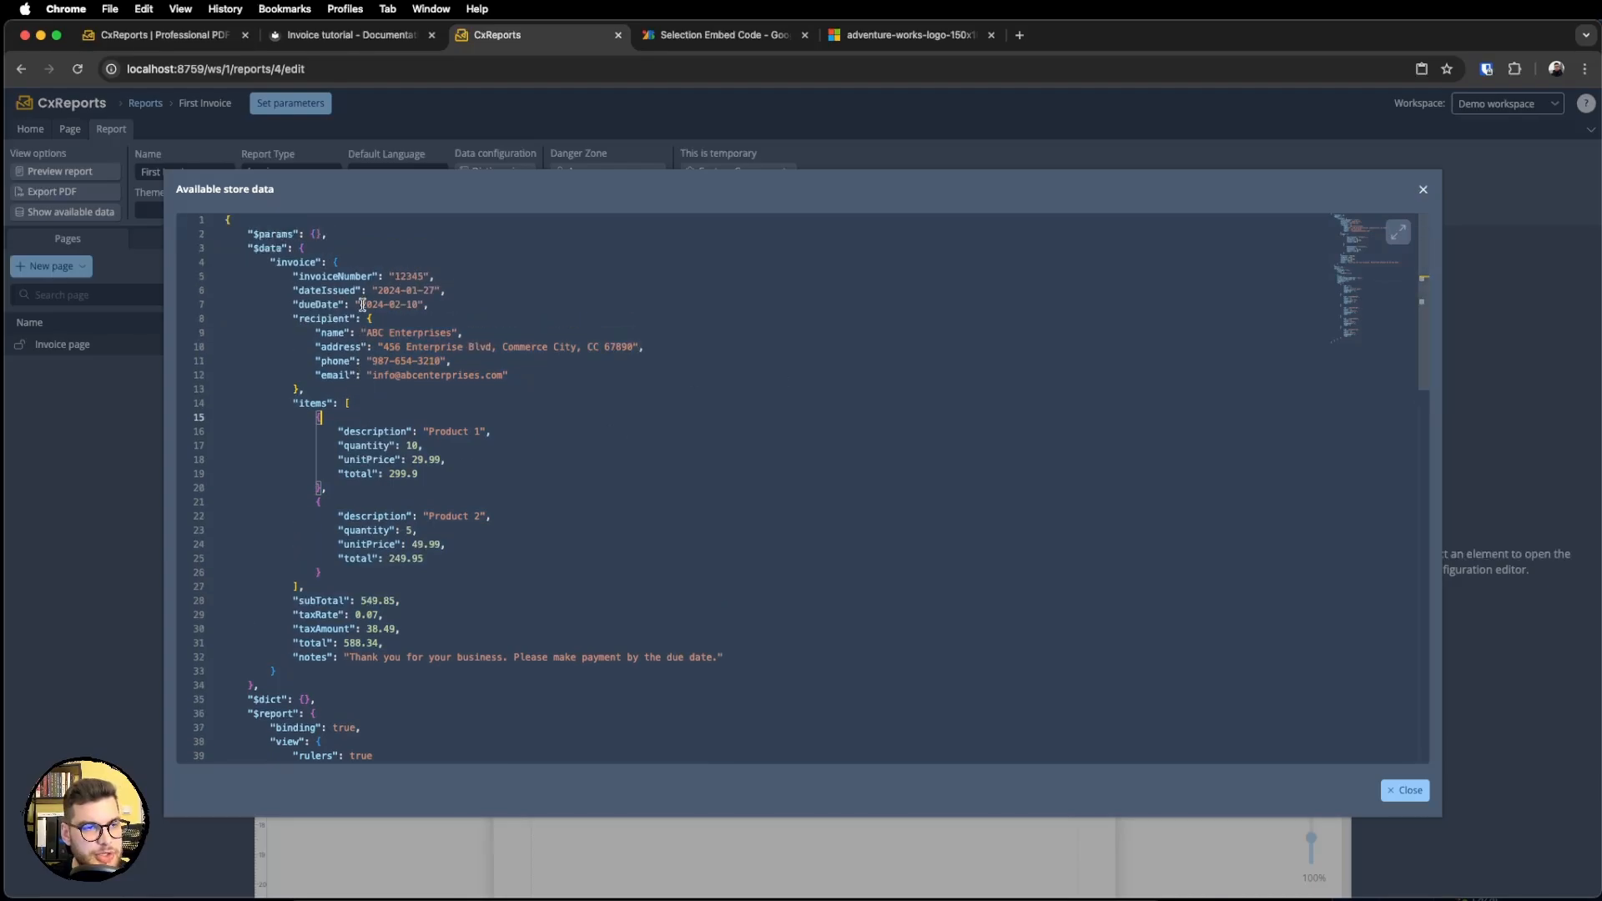
Copy the invoiceNumber field name from the invoice object in the available data and close the data view.
left_click(280, 249)
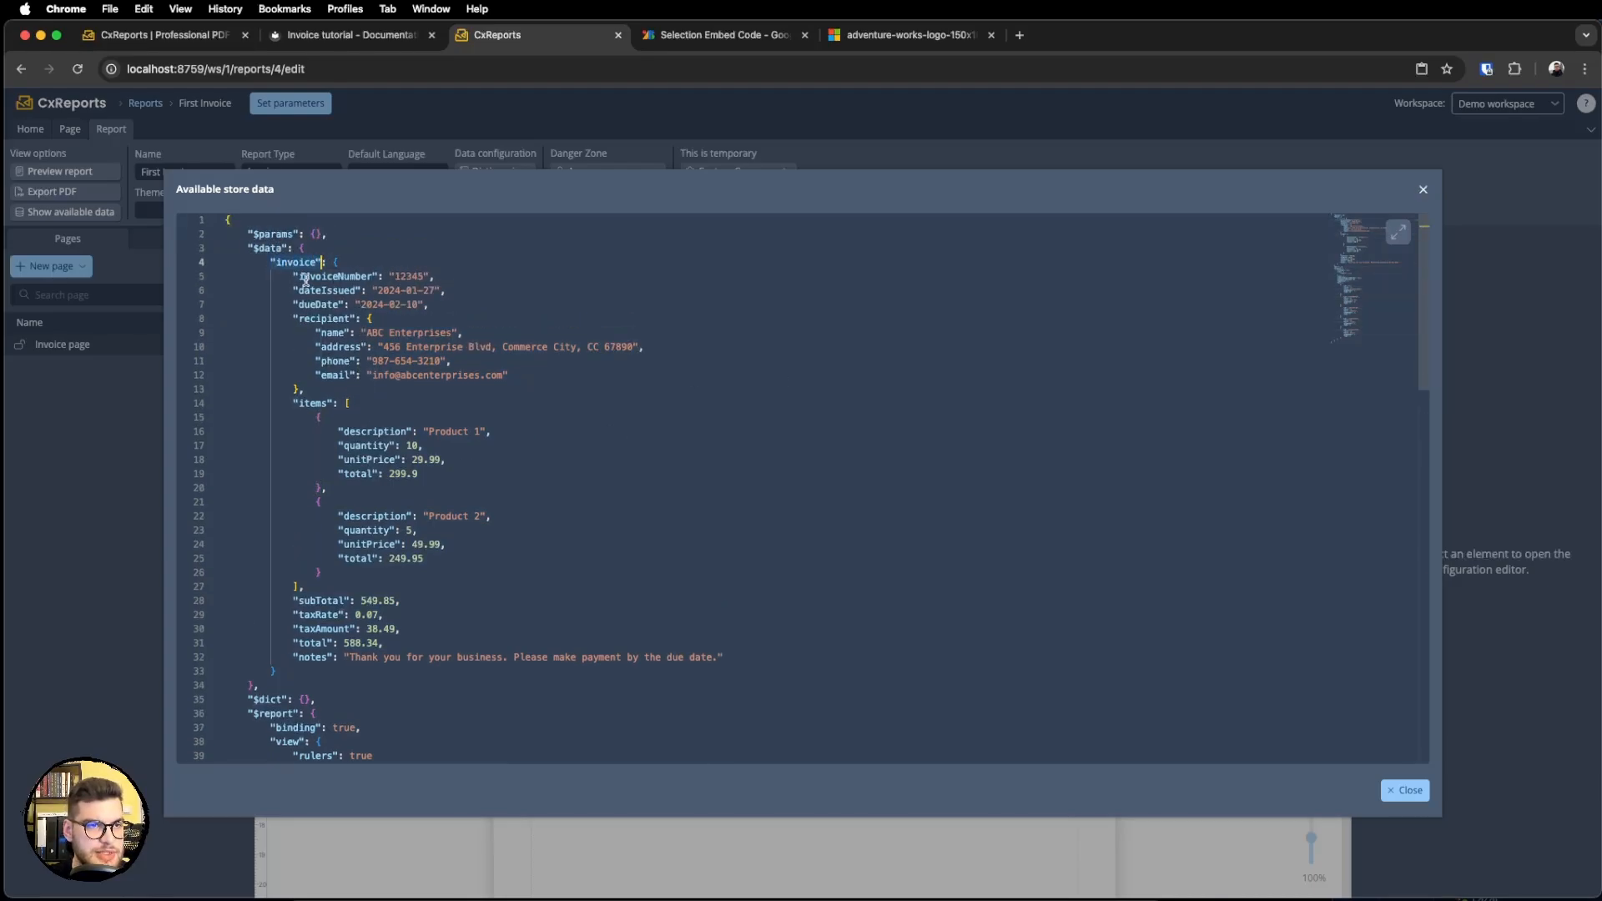
left_click_drag(293, 276, 367, 288)
left_click(410, 276)
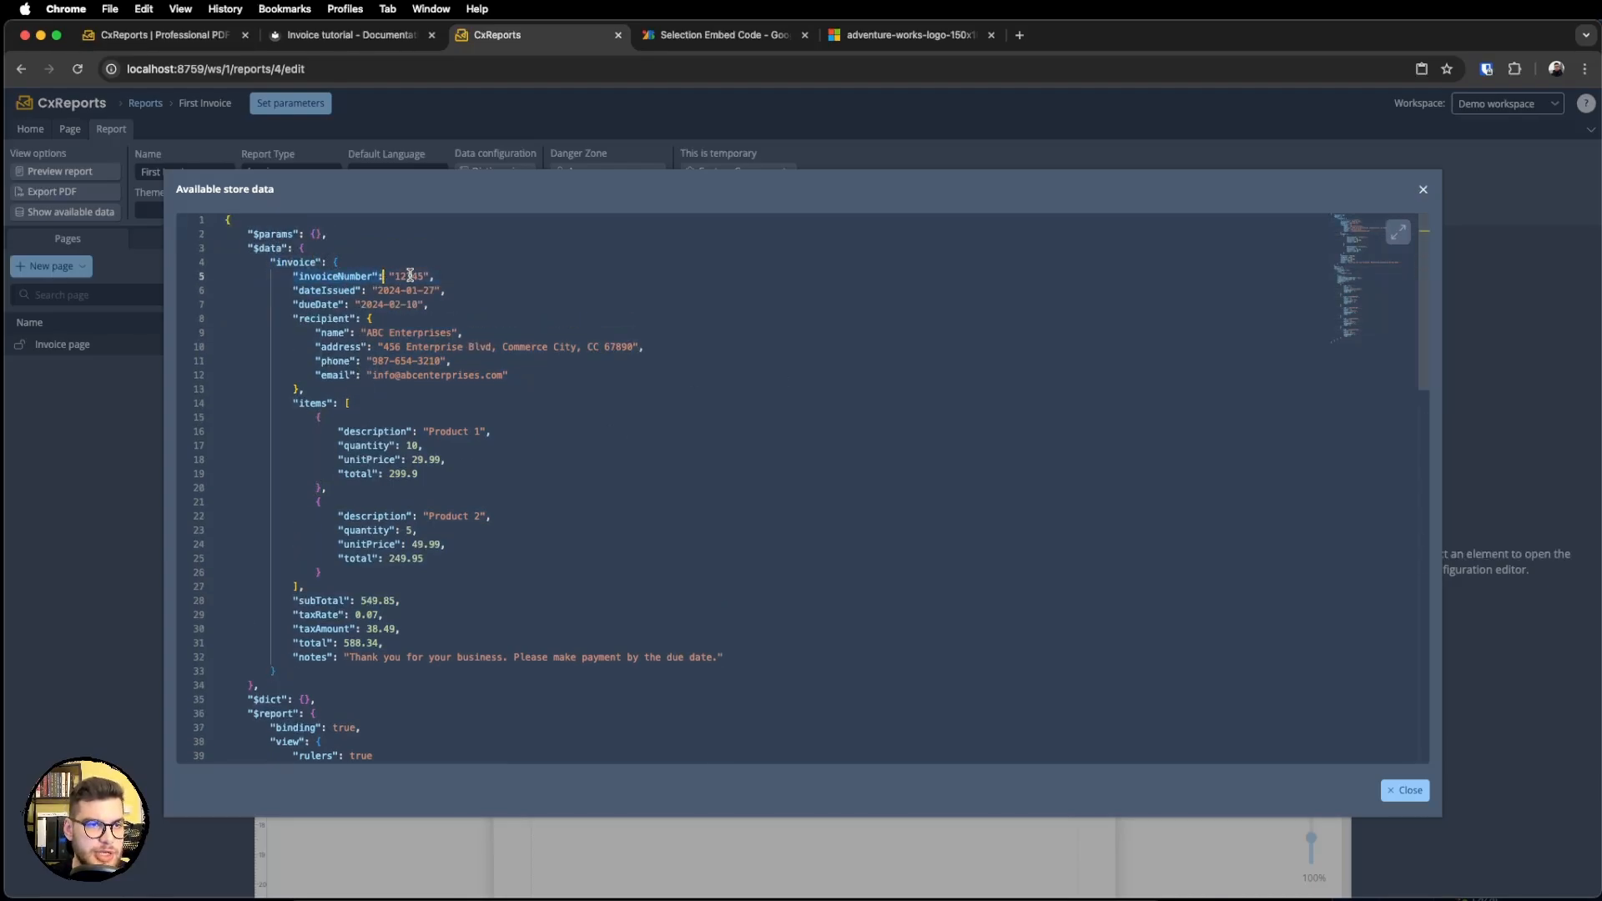
double_click(328, 279)
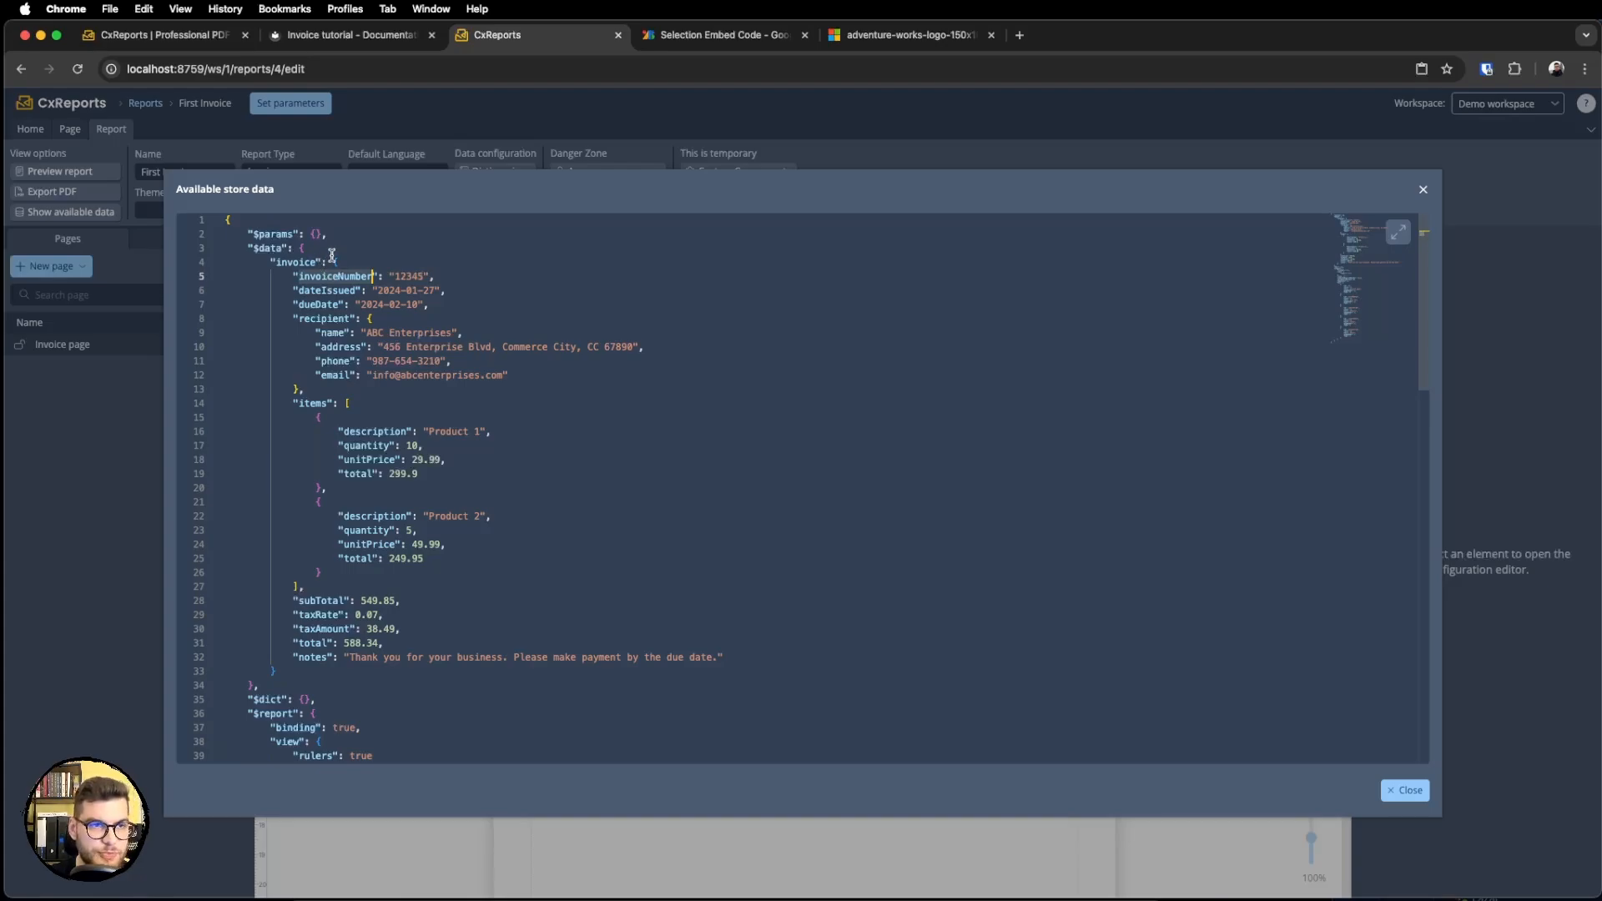
left_click(271, 248)
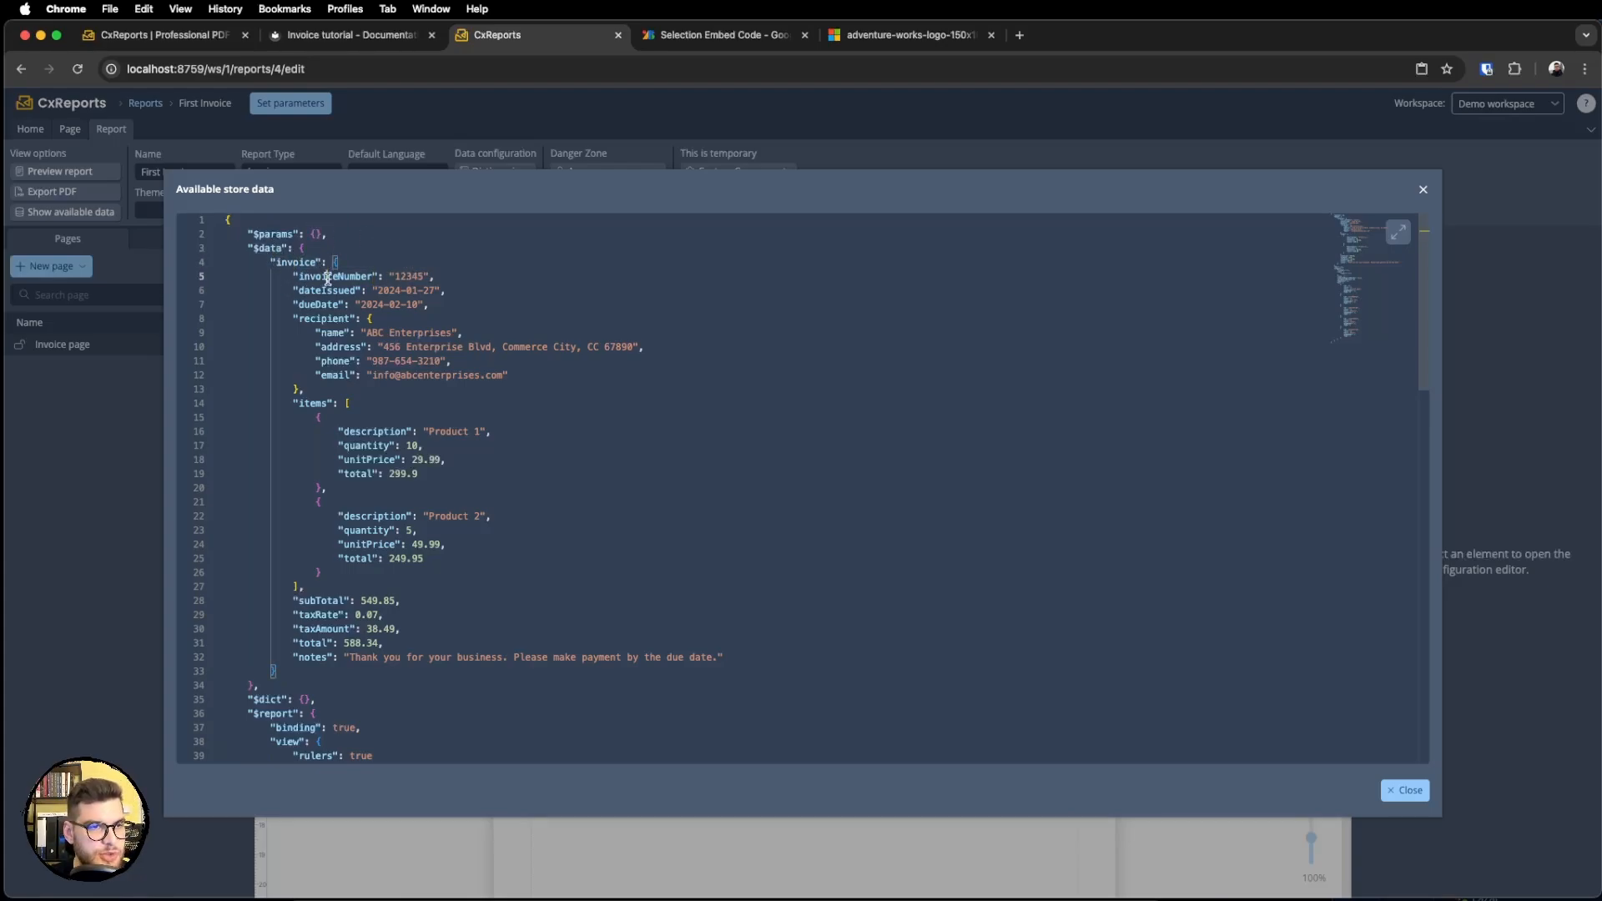
double_click(327, 278)
key("super+c")
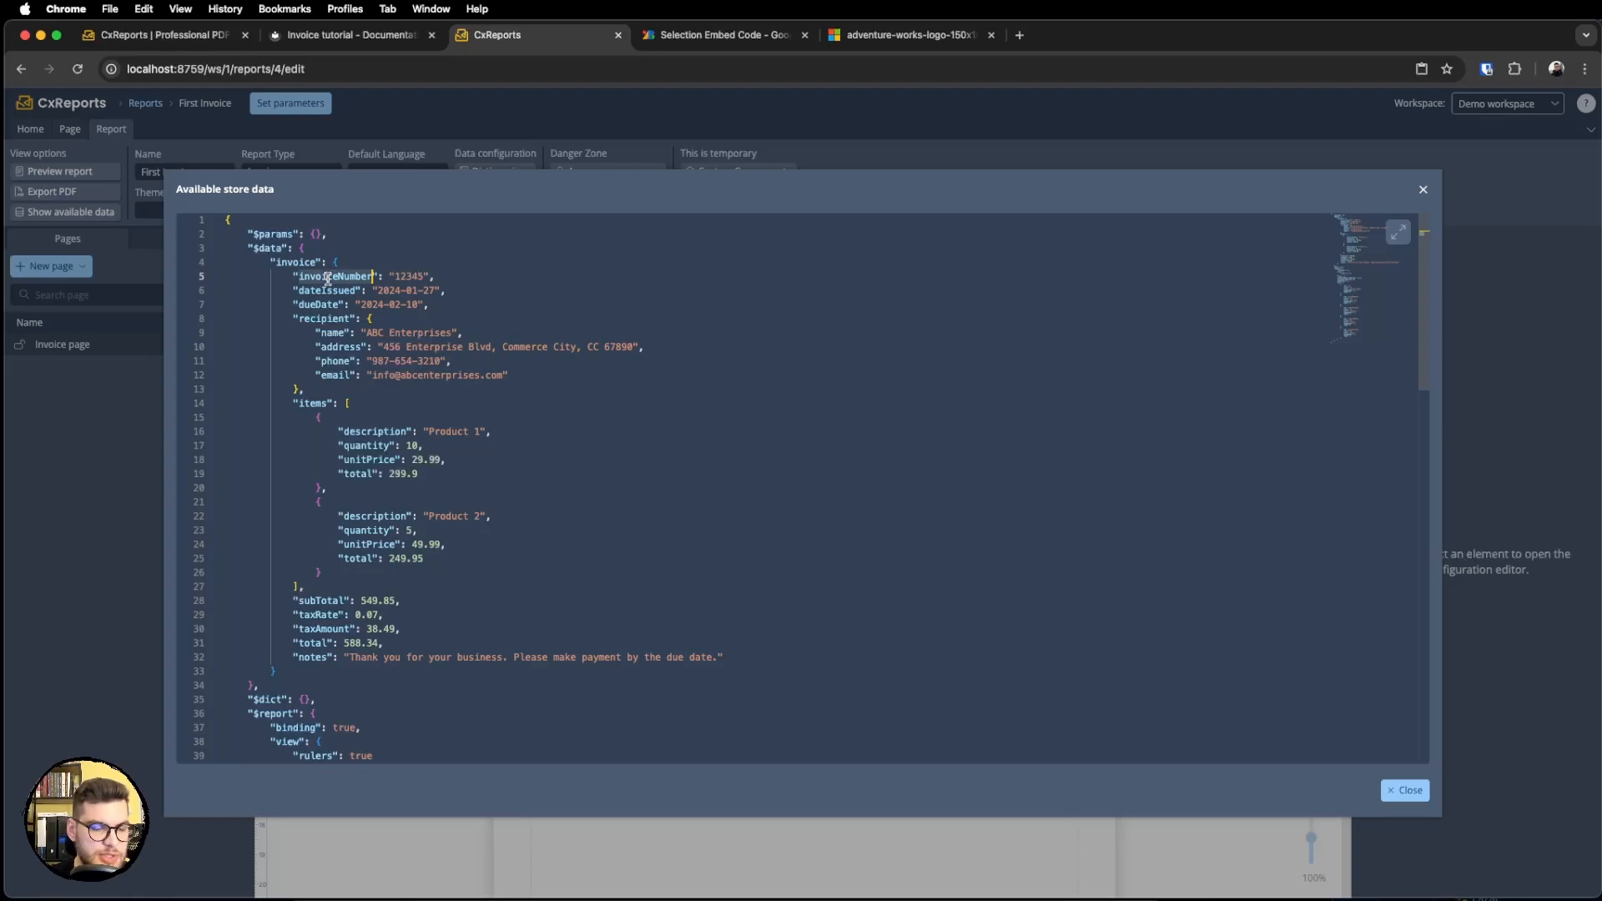
left_click(1424, 190)
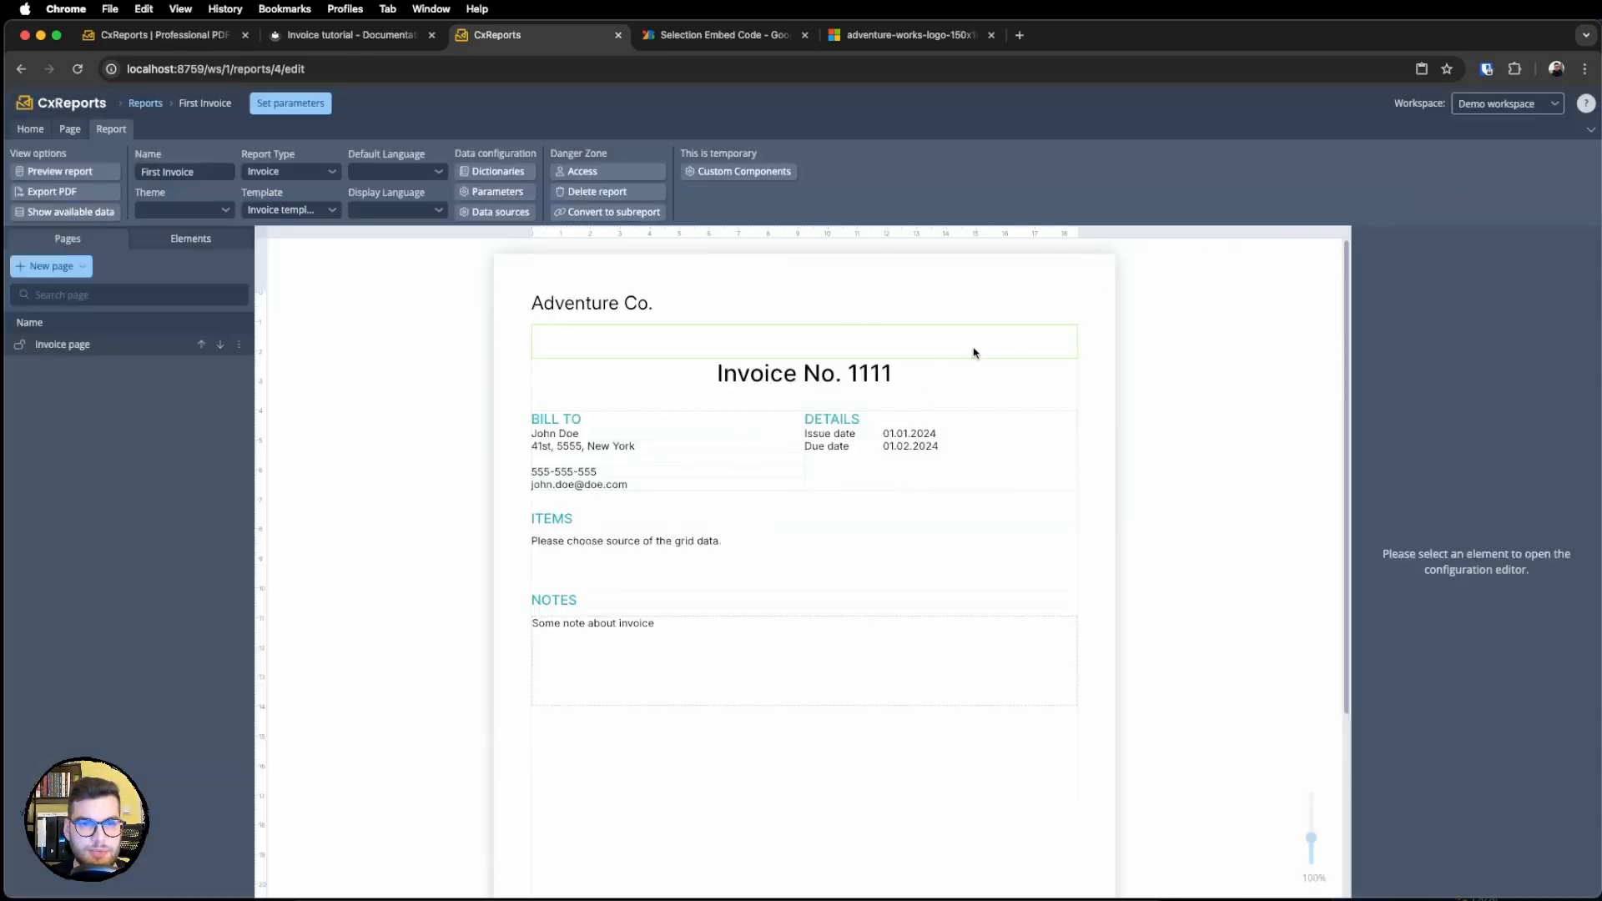
Replace the fixed number in the invoice title with the binding {$data.invoice.invoiceNumber}, keeping the "Invoice No." prefix.
left_click(822, 367)
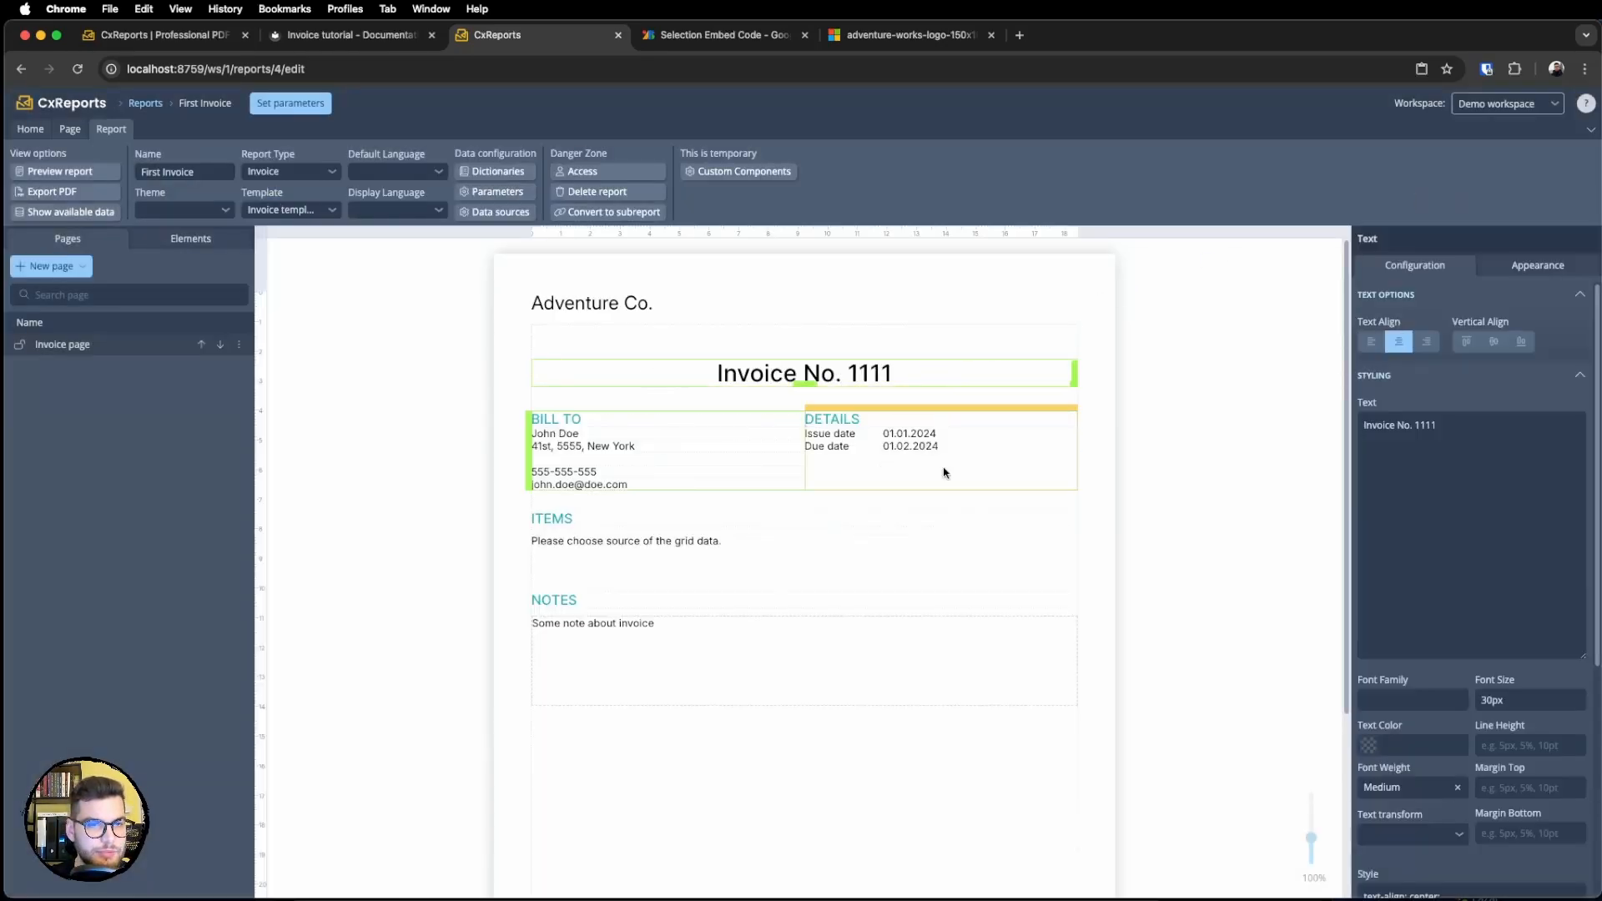
double_click(1422, 424)
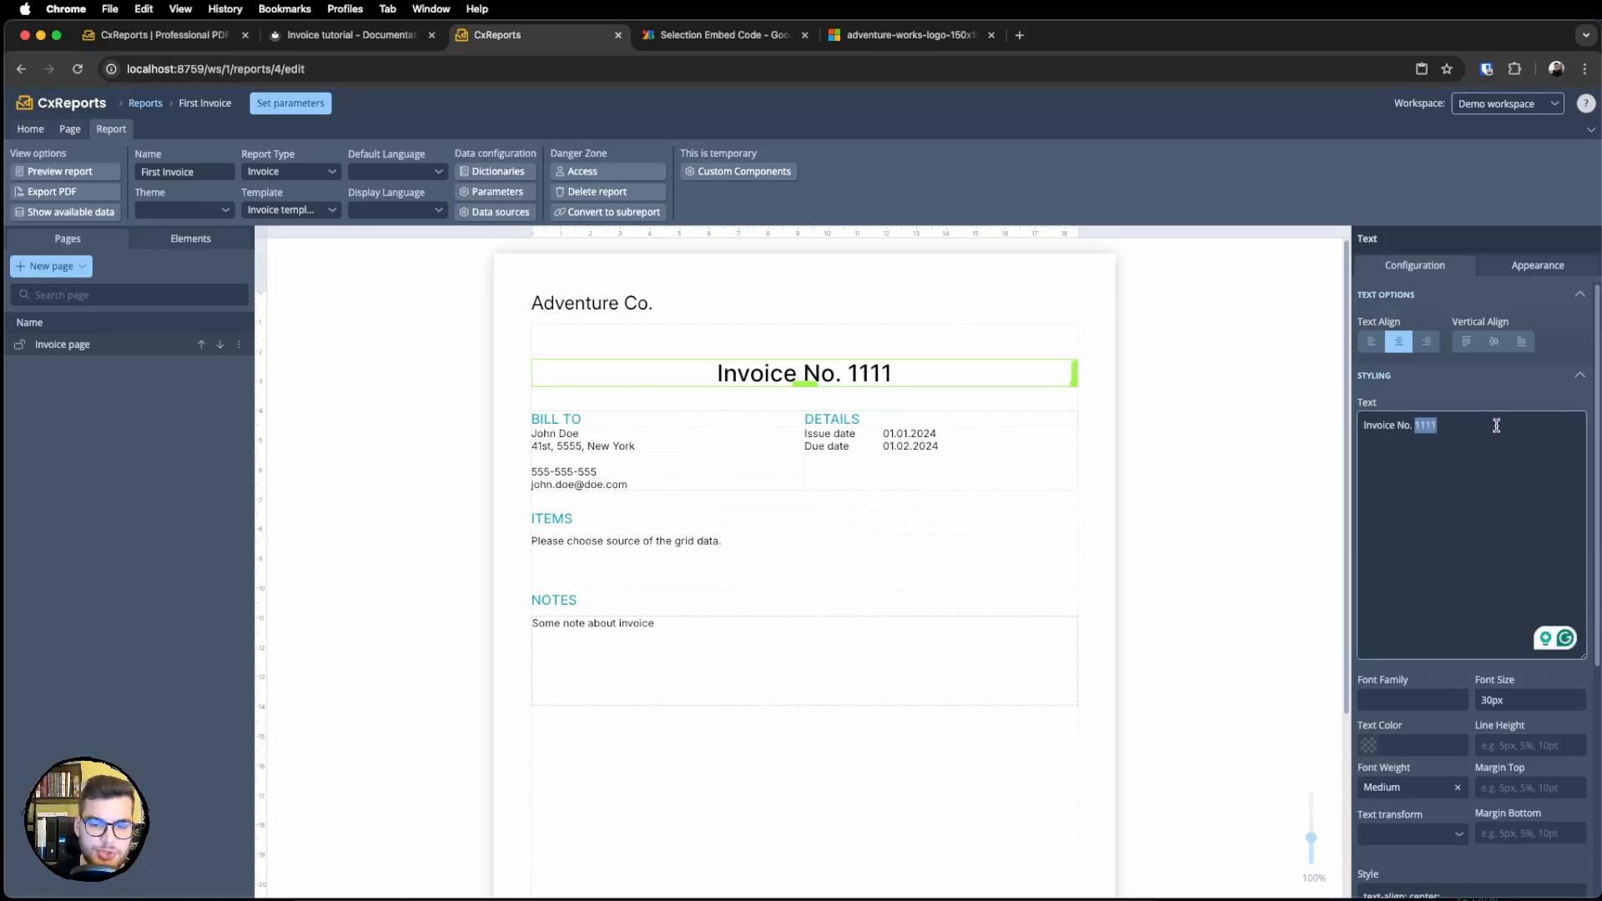
key("BackSpace")
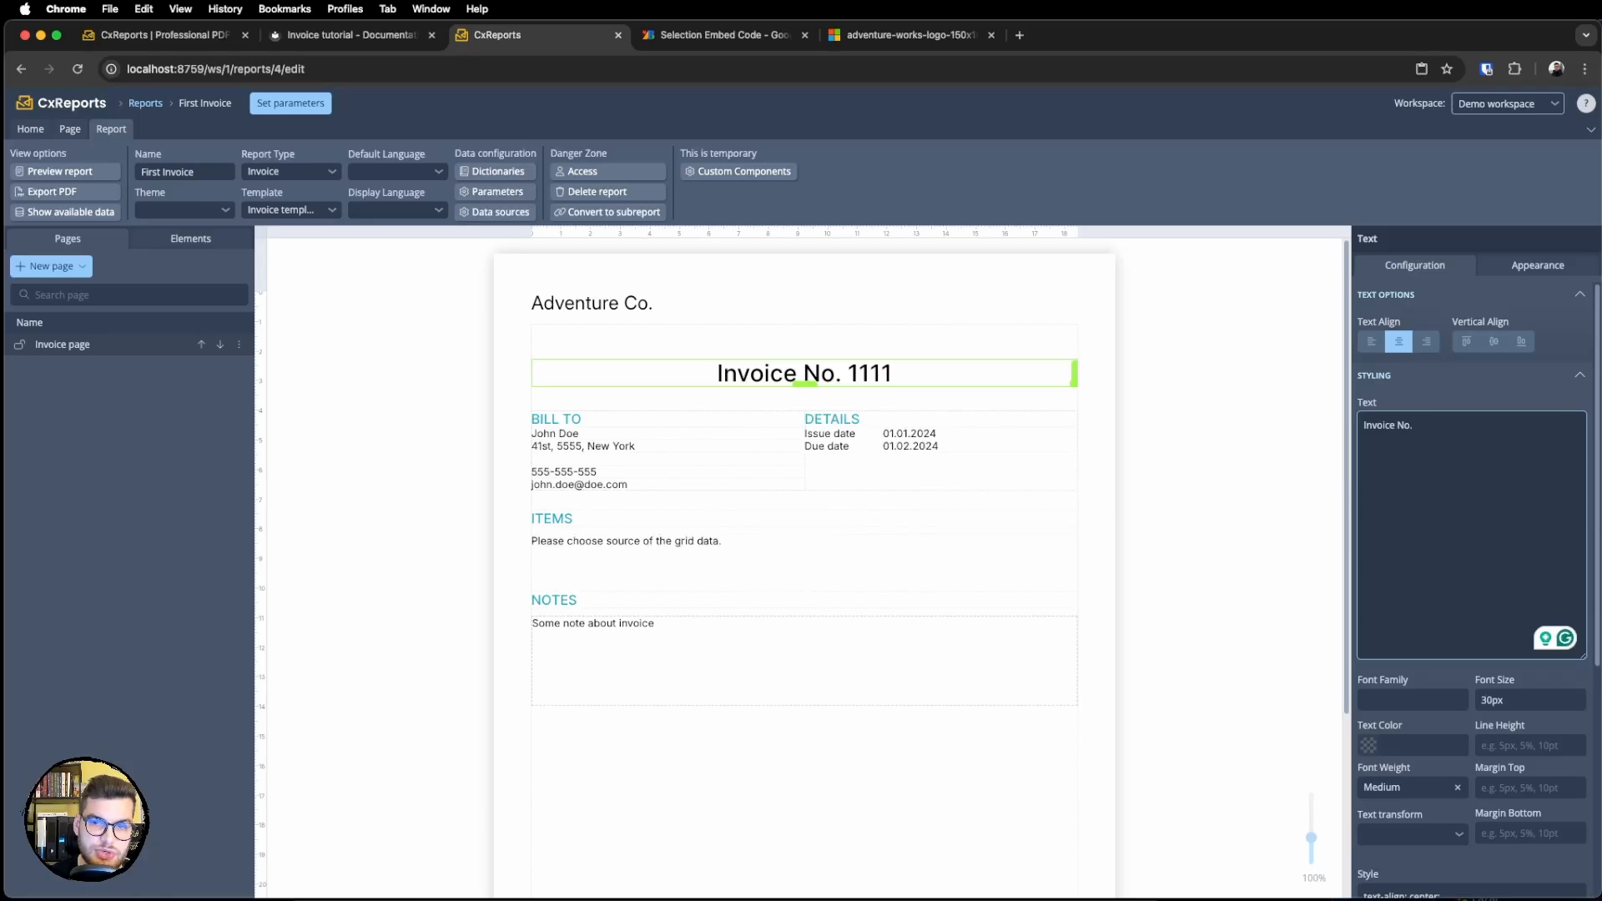
type("{")
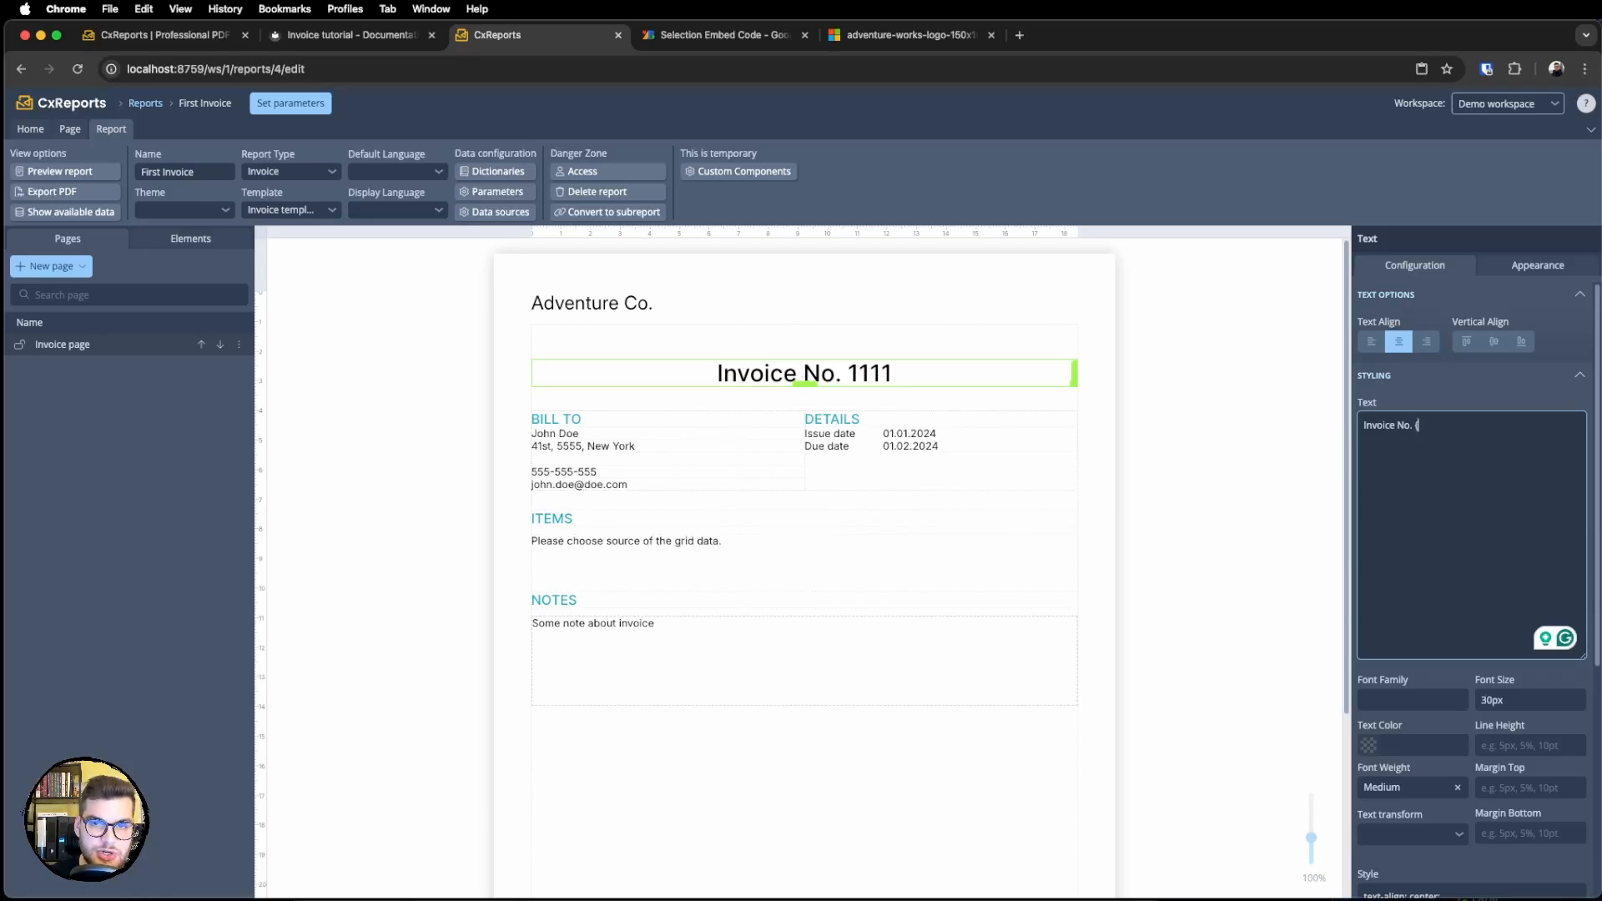
type("$}")
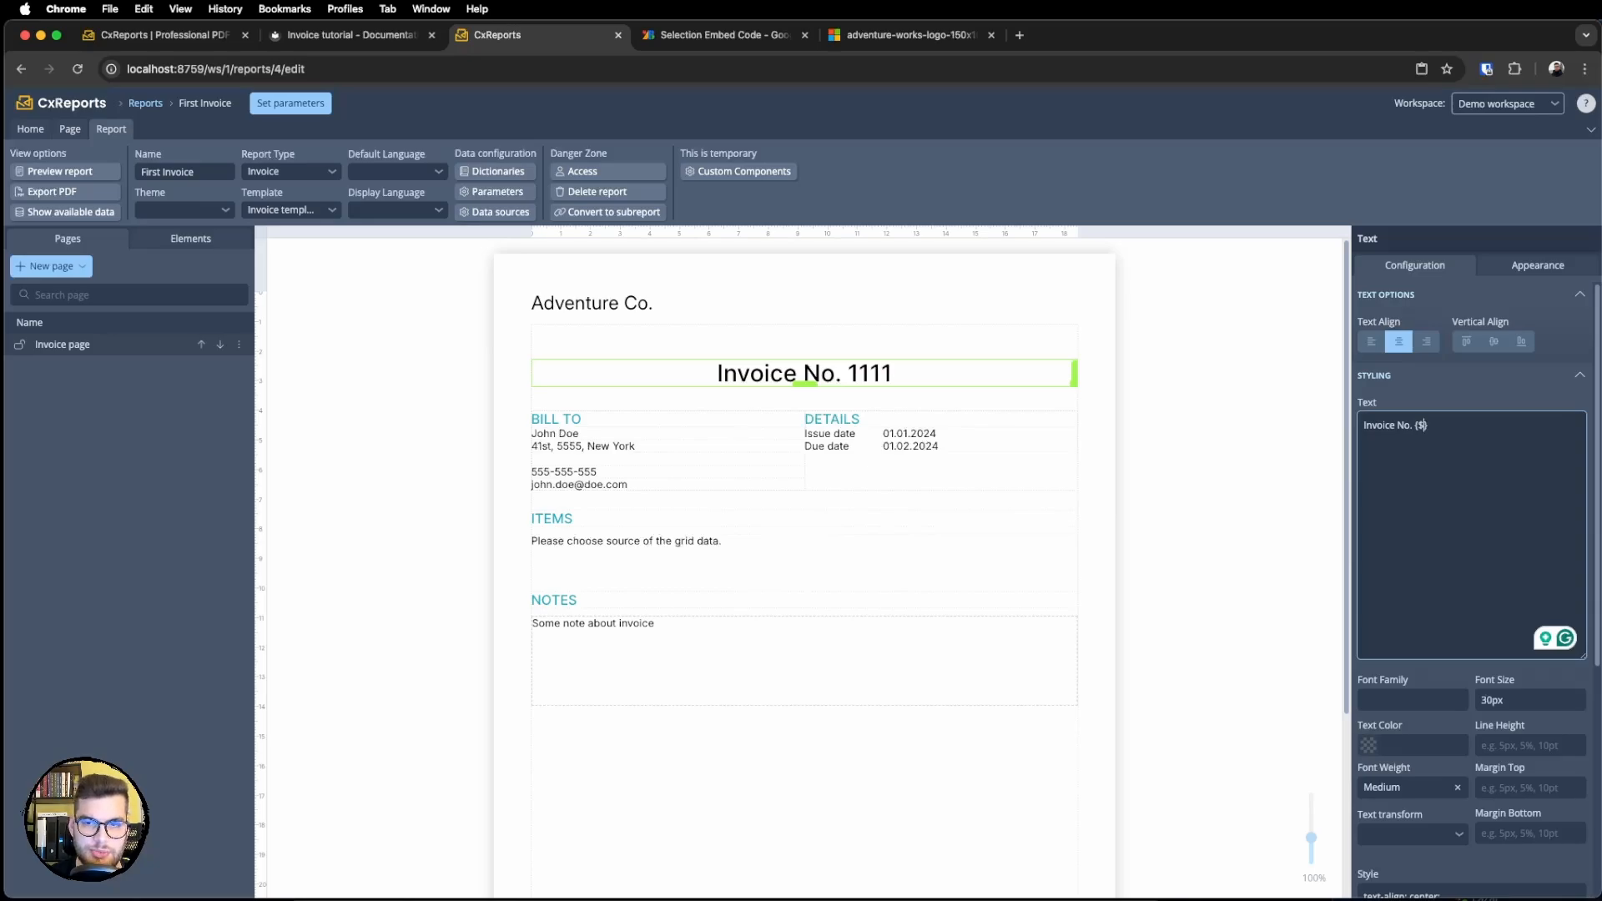
type("data.")
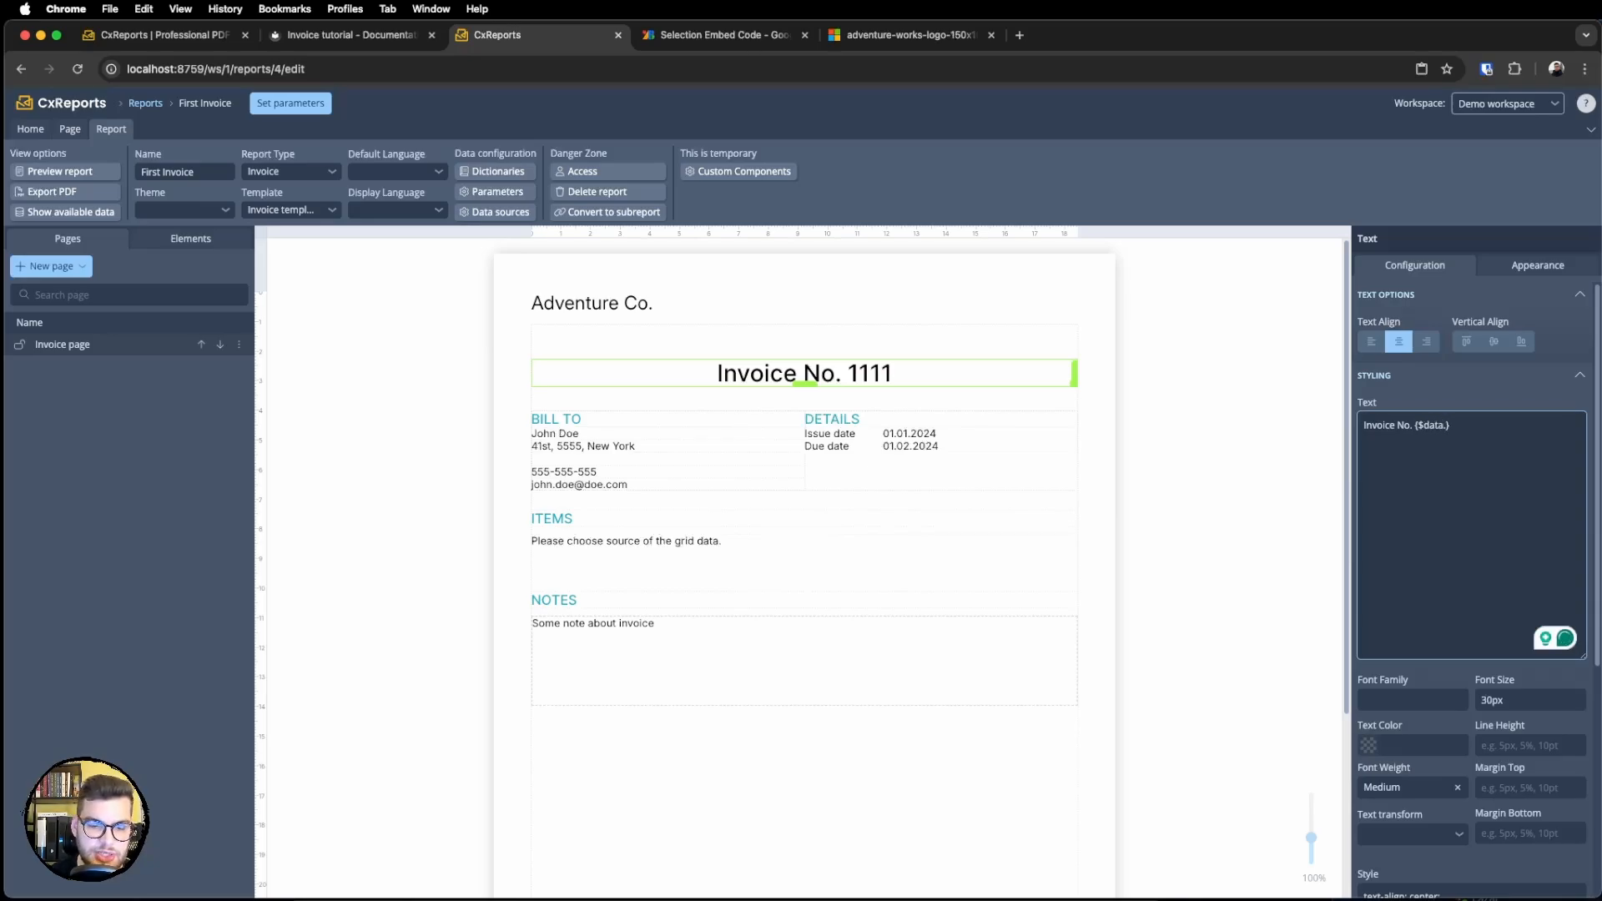
type("invoic")
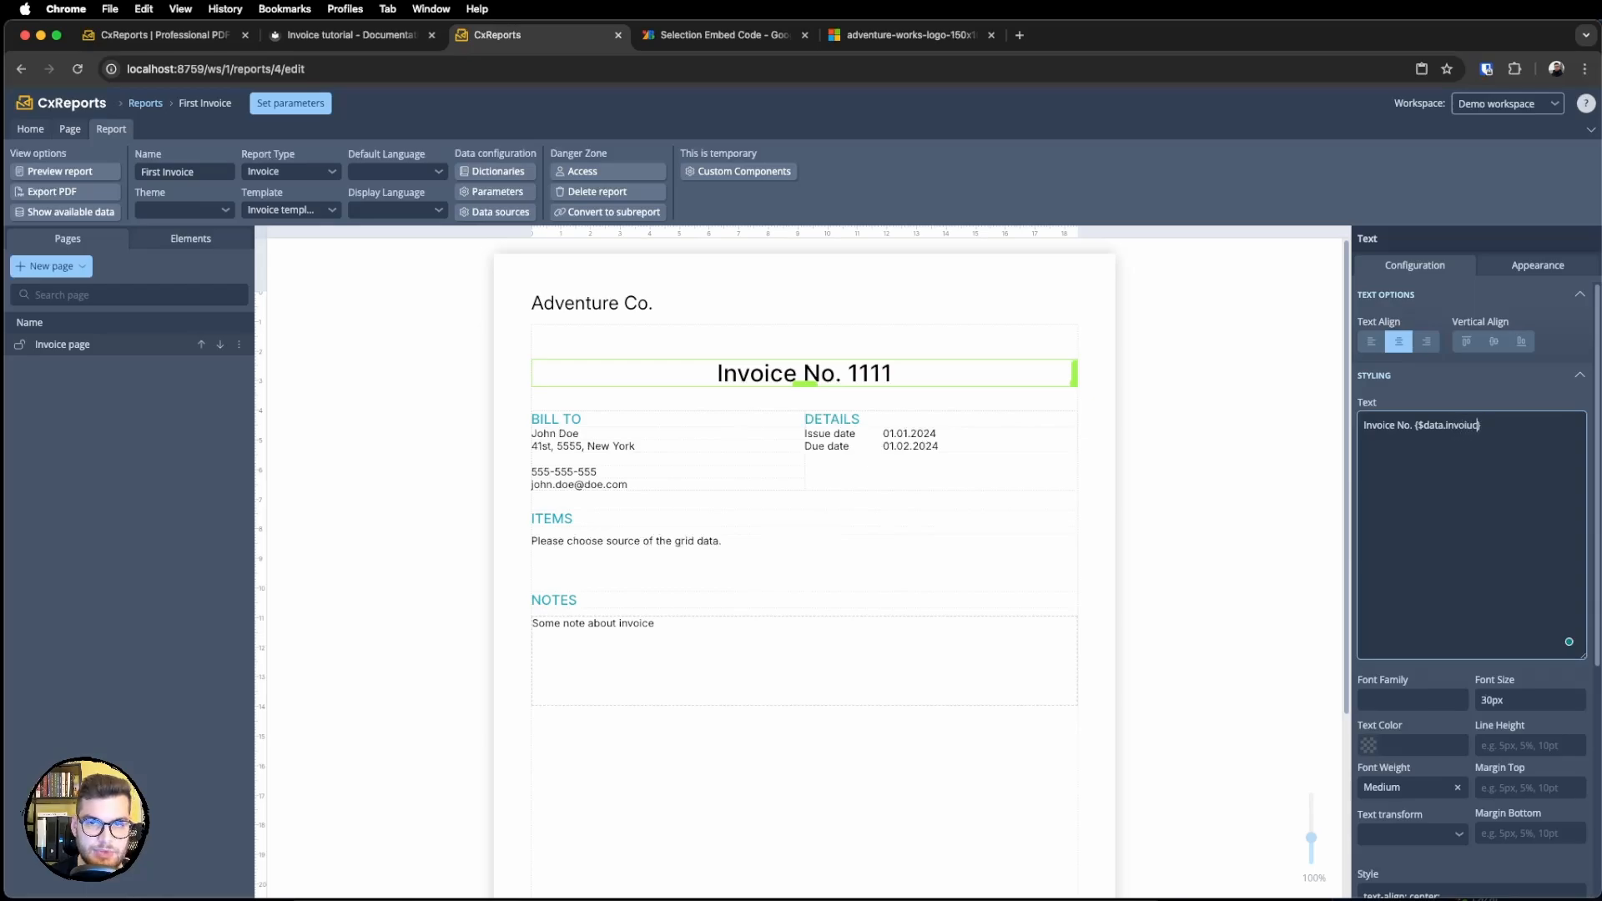
key("BackSpace")
key("BackSpace")
key("BackSpace")
key("BackSpace")
key("BackSpace")
key("BackSpace")
key("BackSpace")
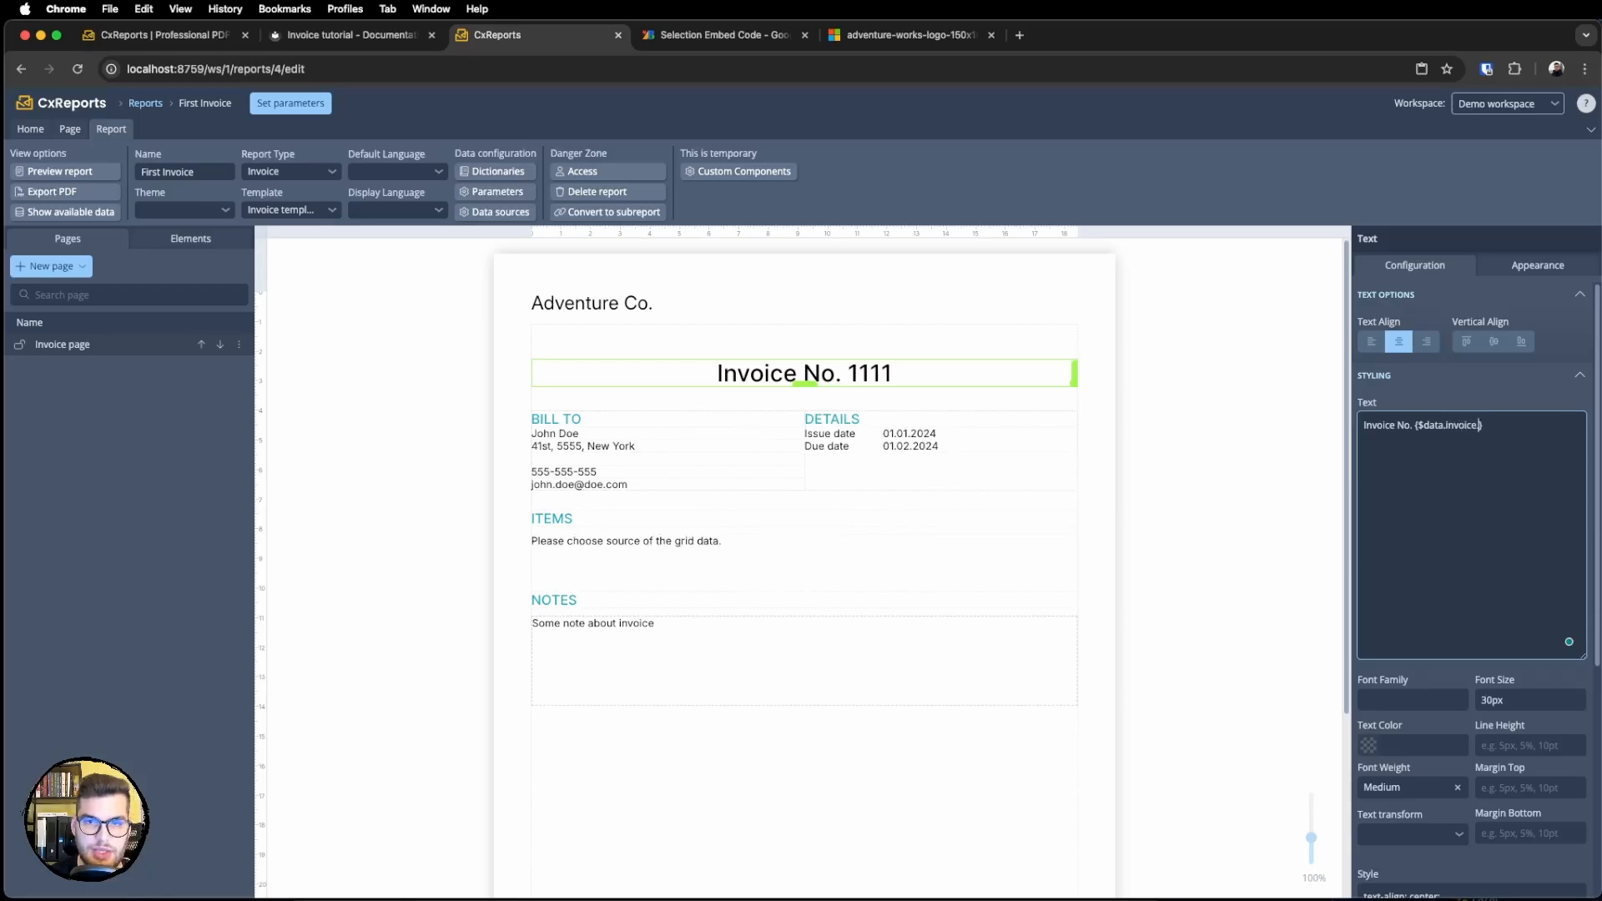
key("BackSpace")
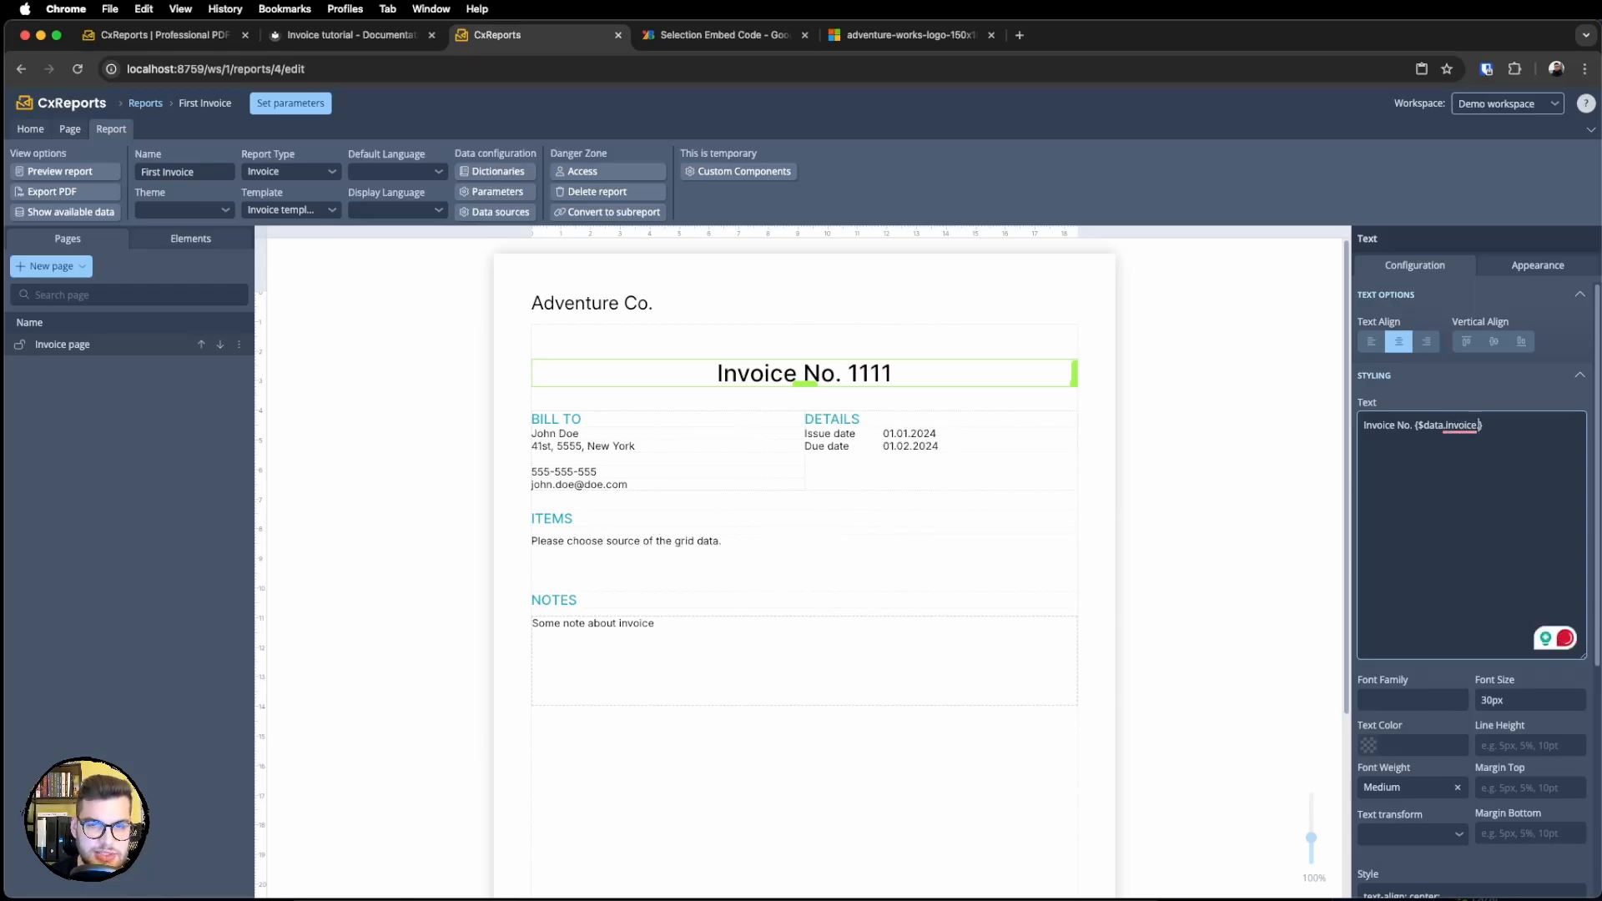
key("super+v")
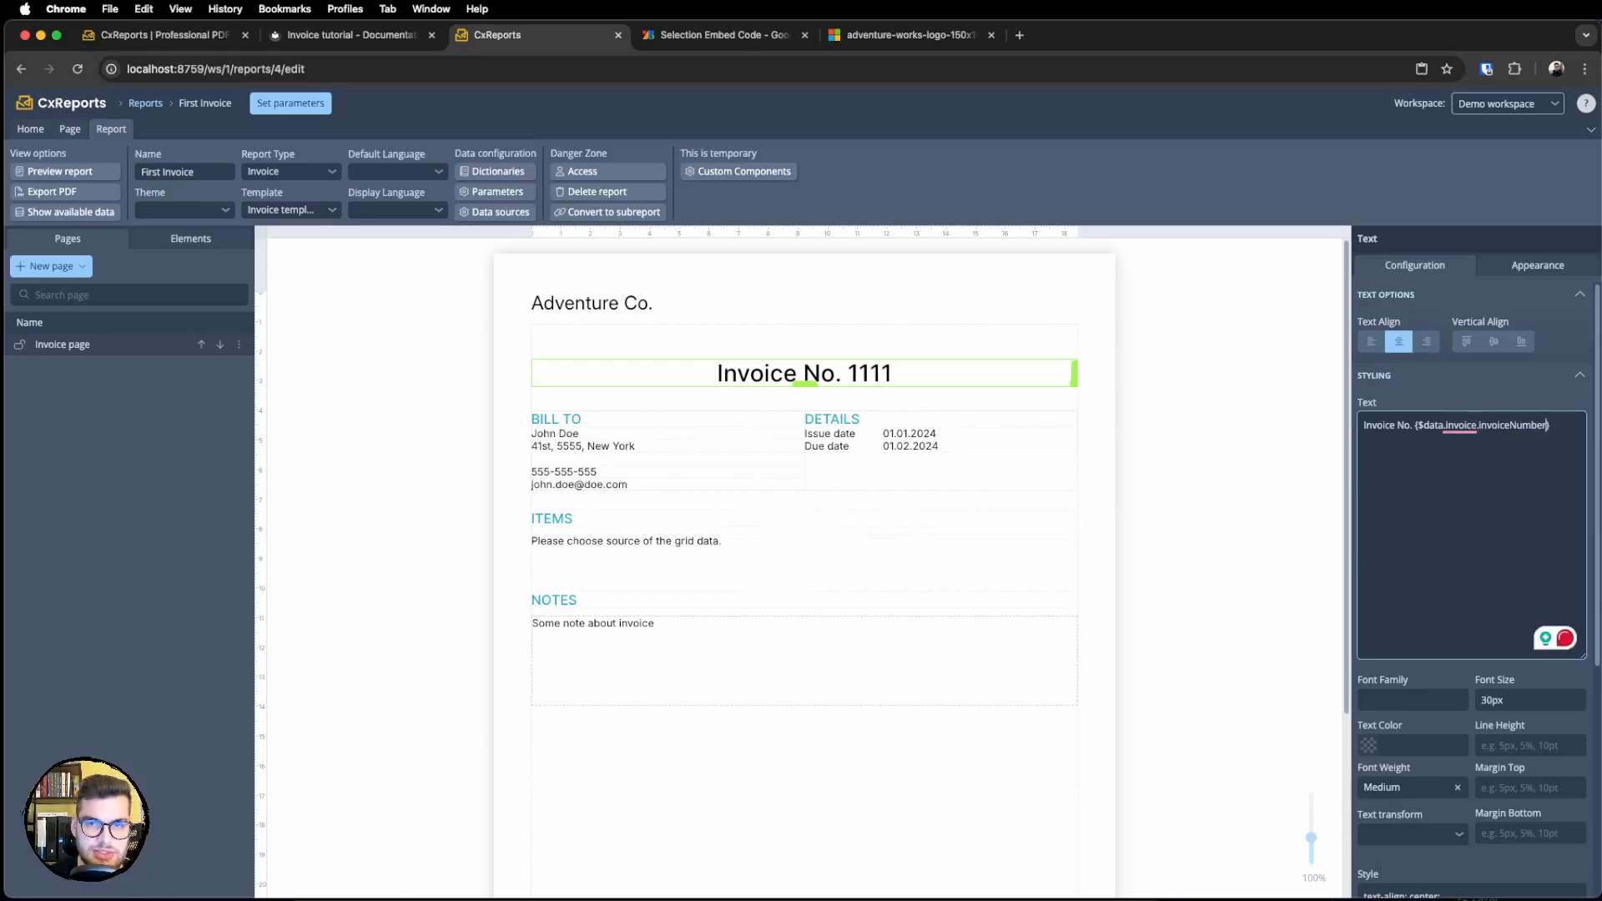
left_click(1300, 368)
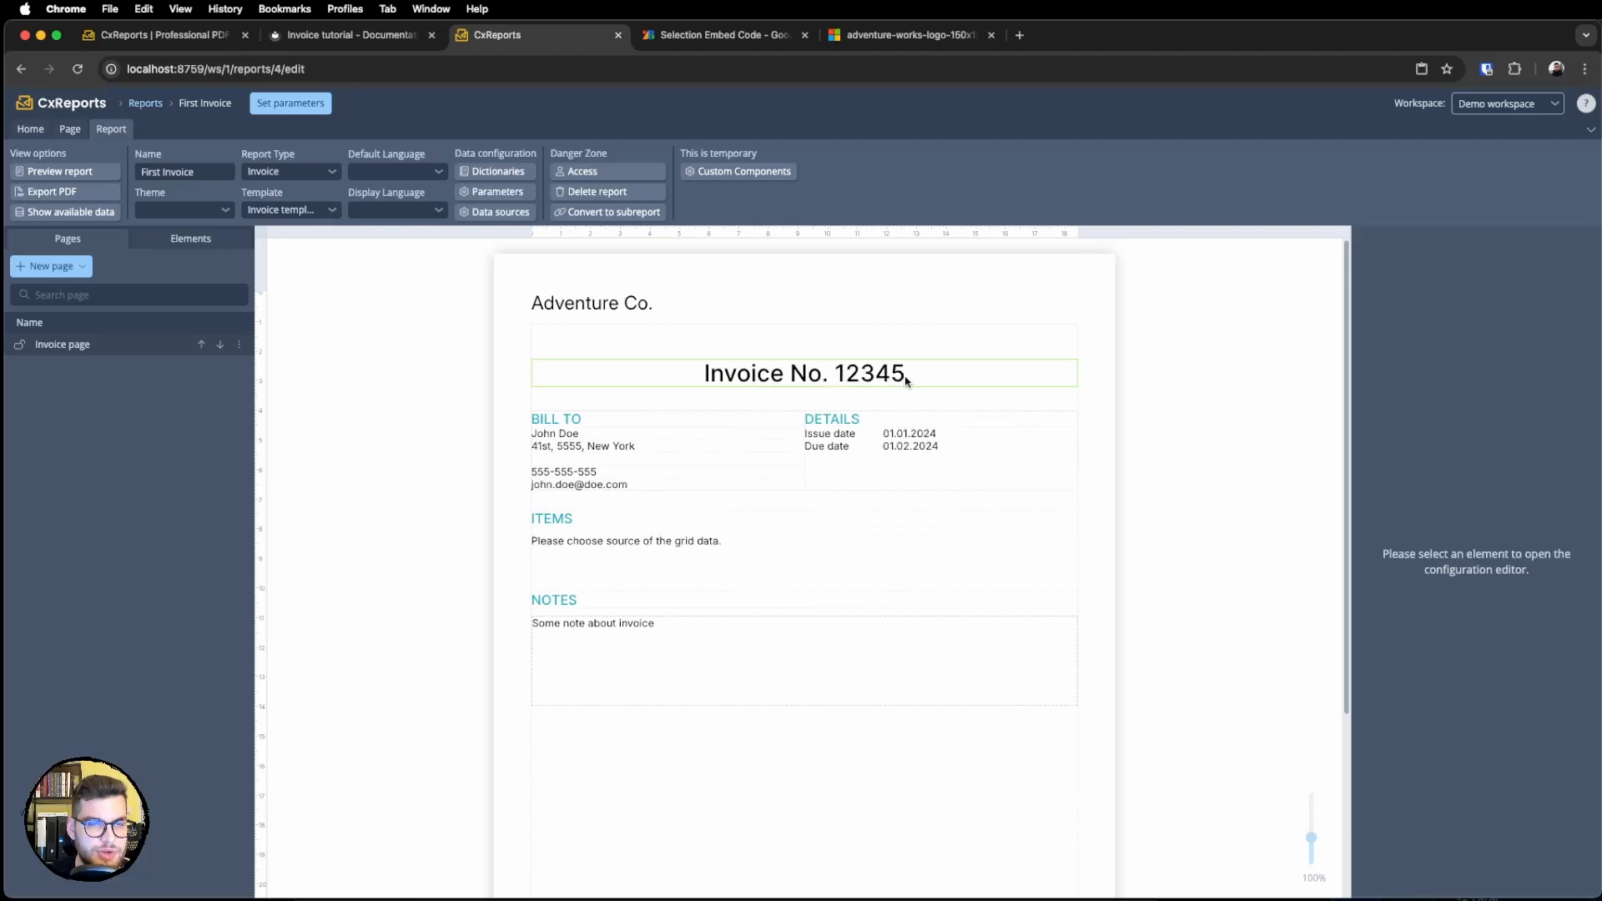
Show the report's available data, compare the invoiceNumber value with the invoice title, and close the data view.
left_click(84, 212)
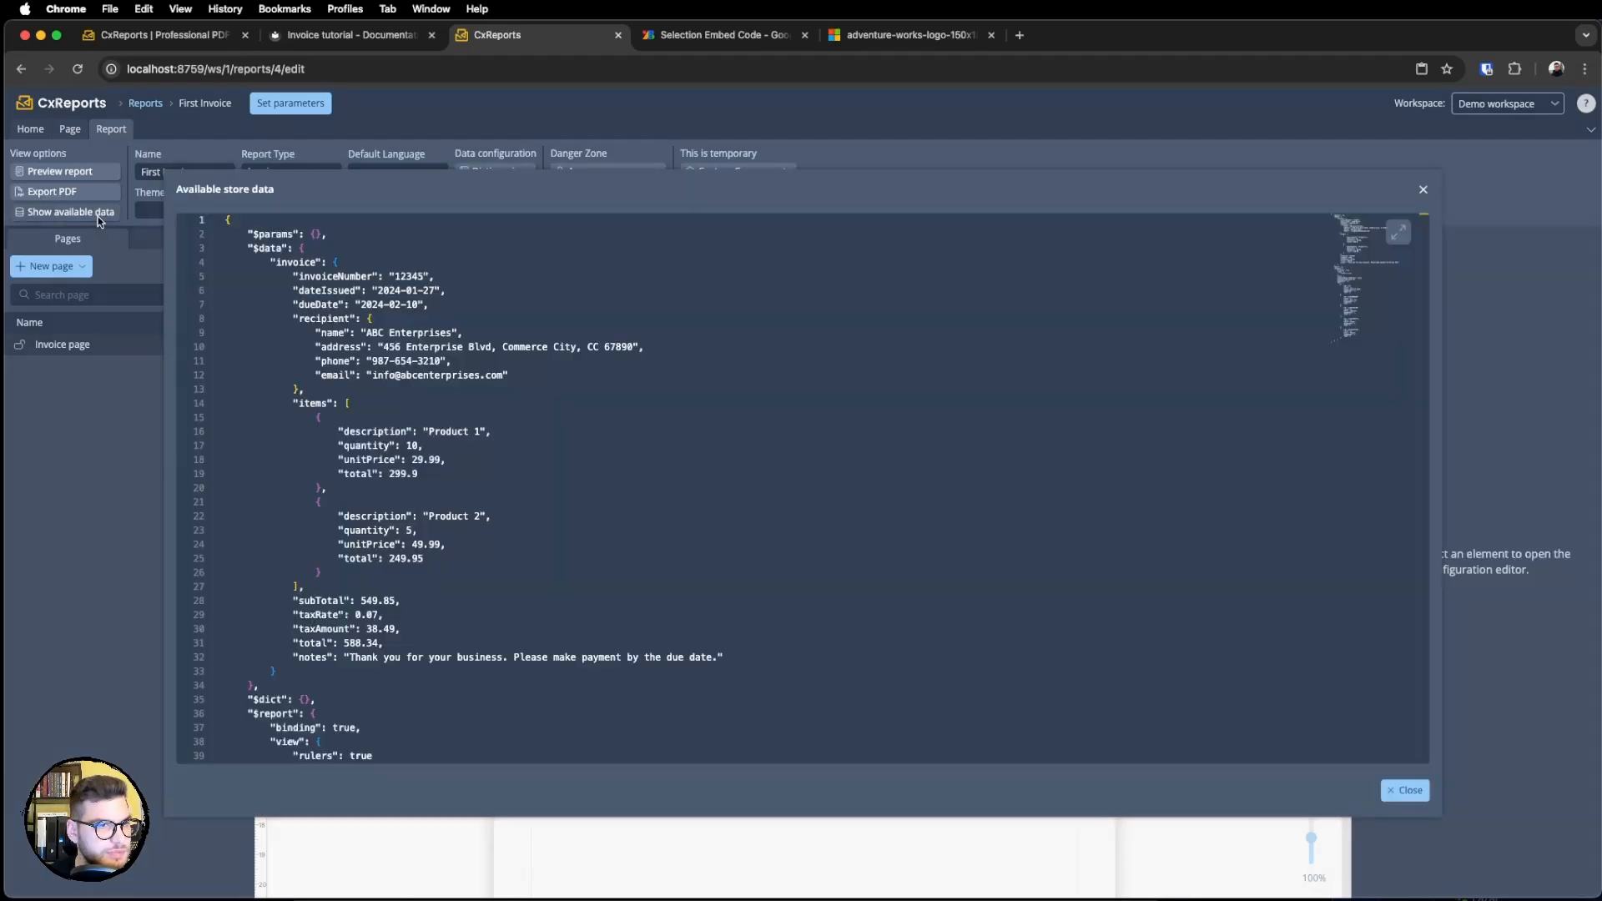
left_click(422, 276)
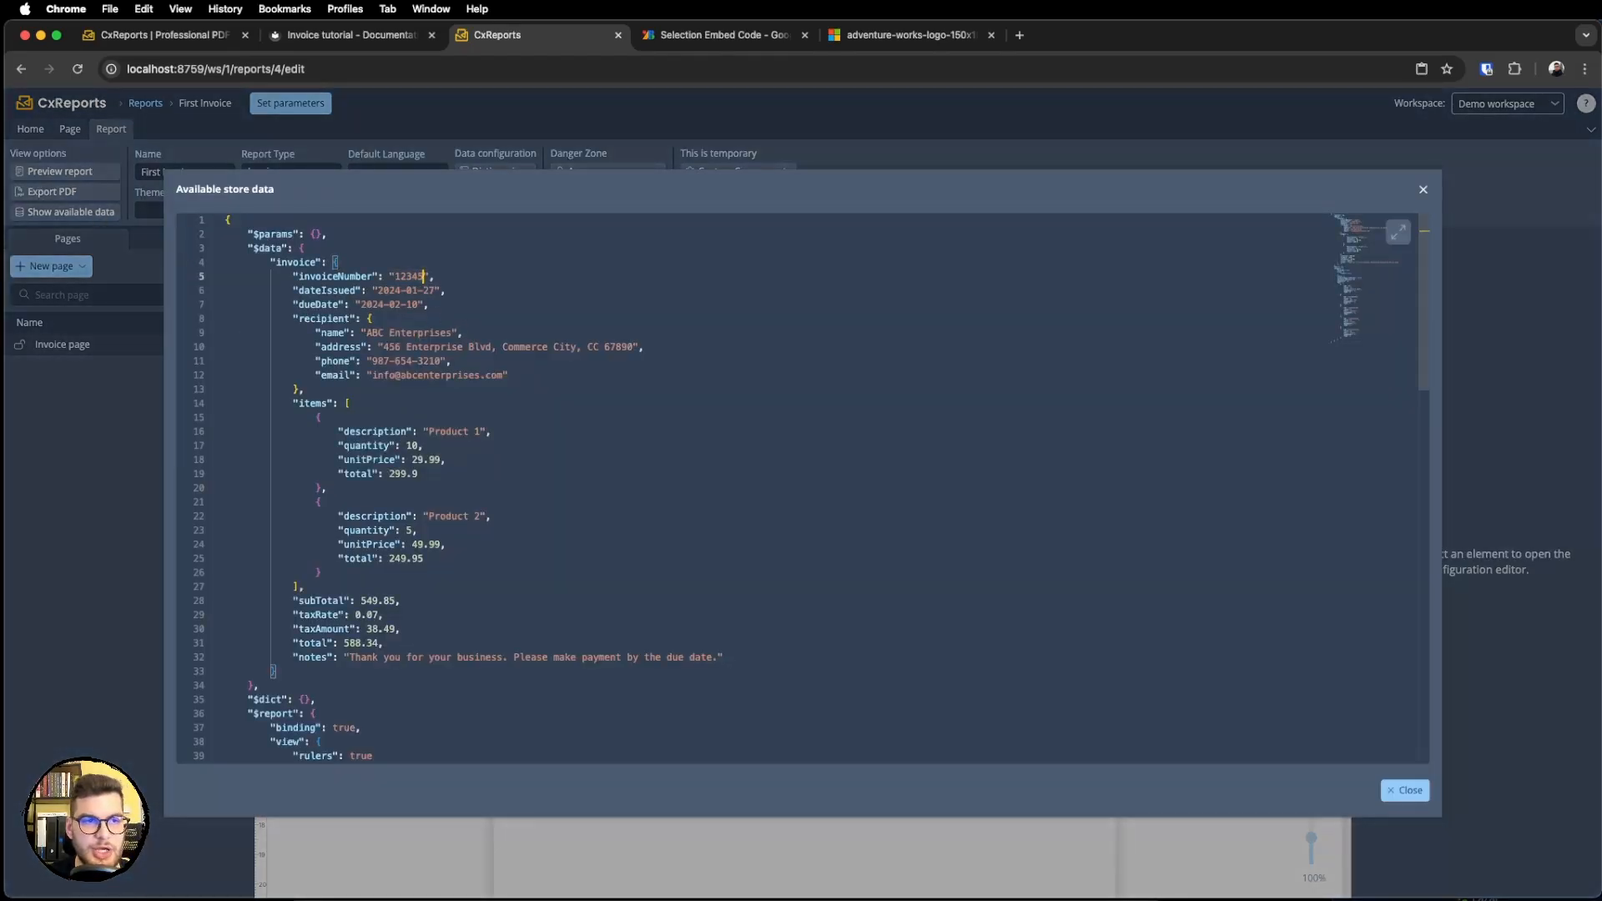
left_click(1422, 190)
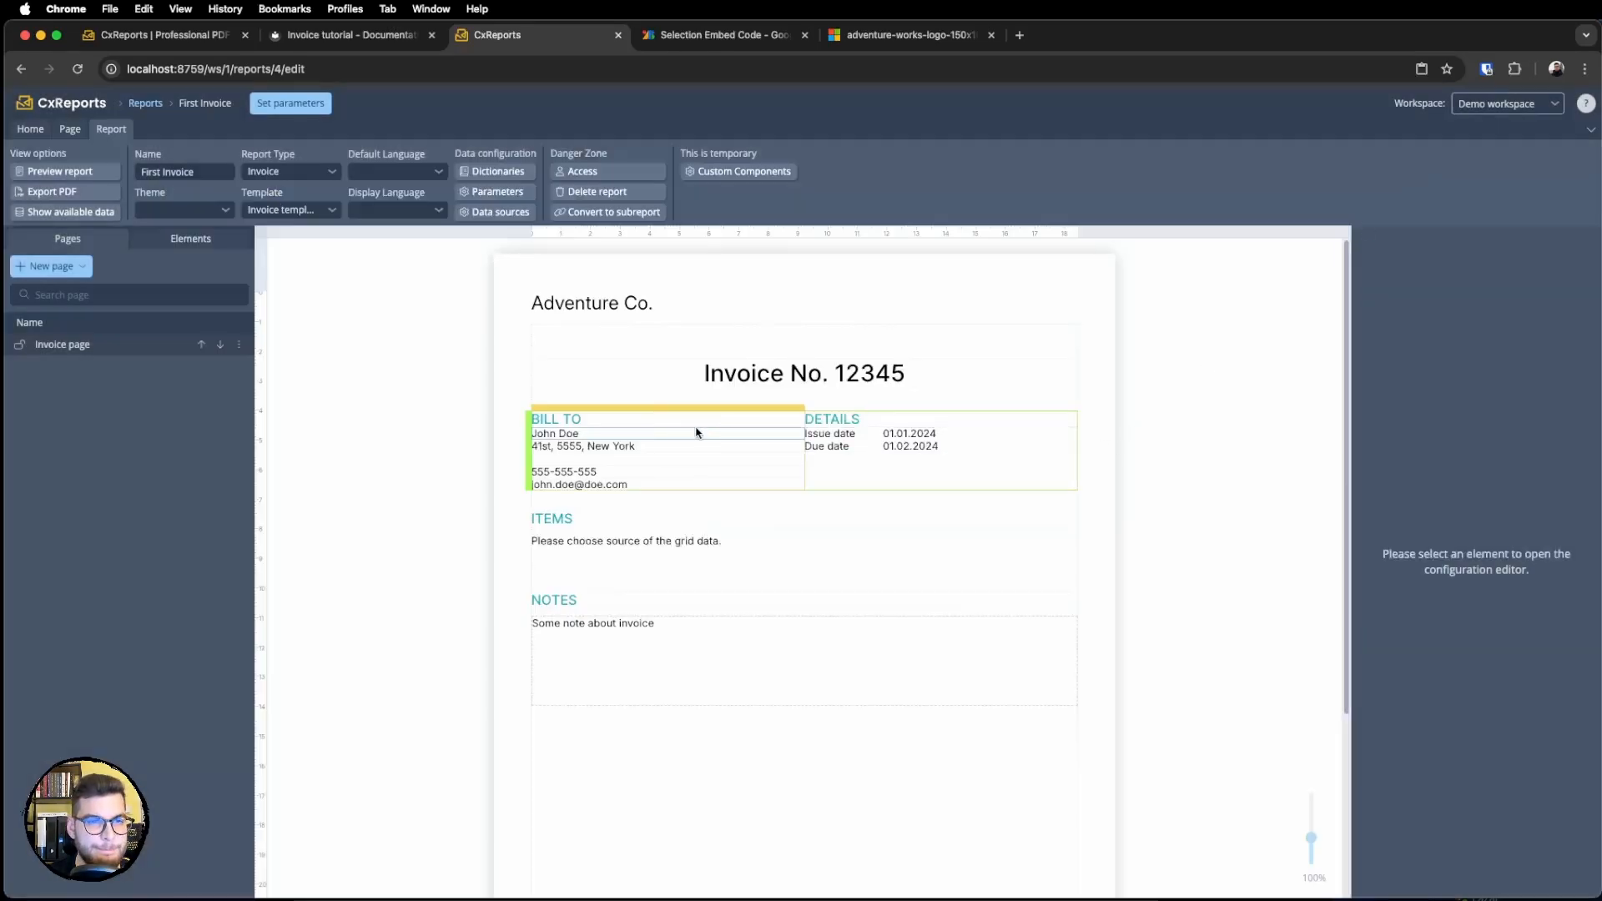
Replace the placeholder recipient name under Bill to with the binding {$data.invoice.recipient.name}.
left_click(584, 420)
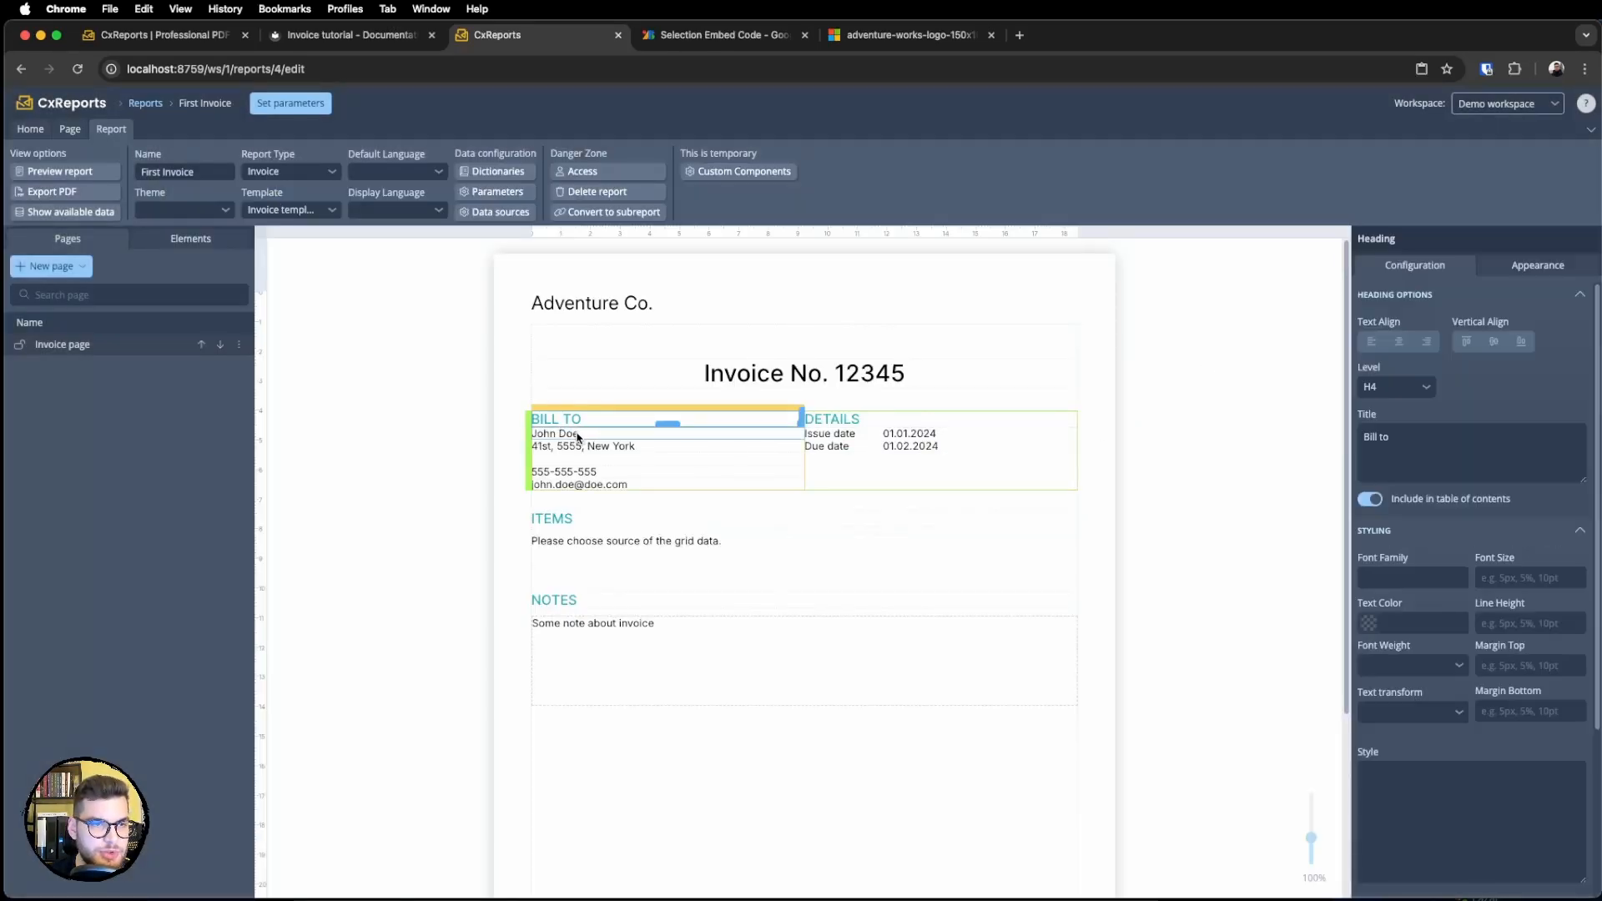
left_click(579, 434)
triple_click(1466, 446)
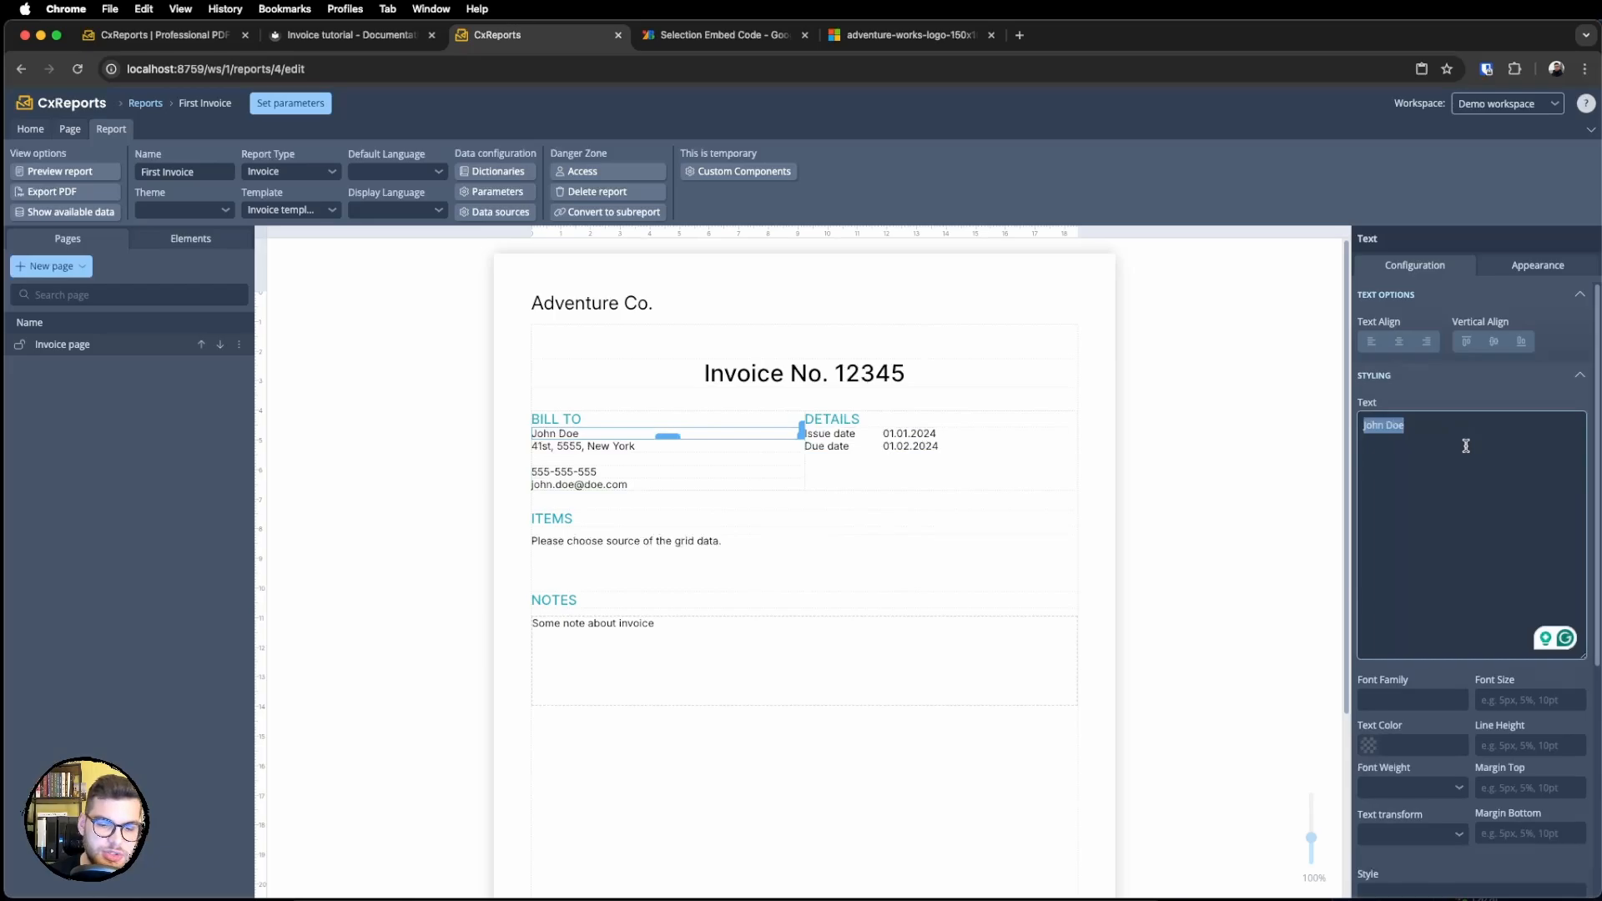
type("{")
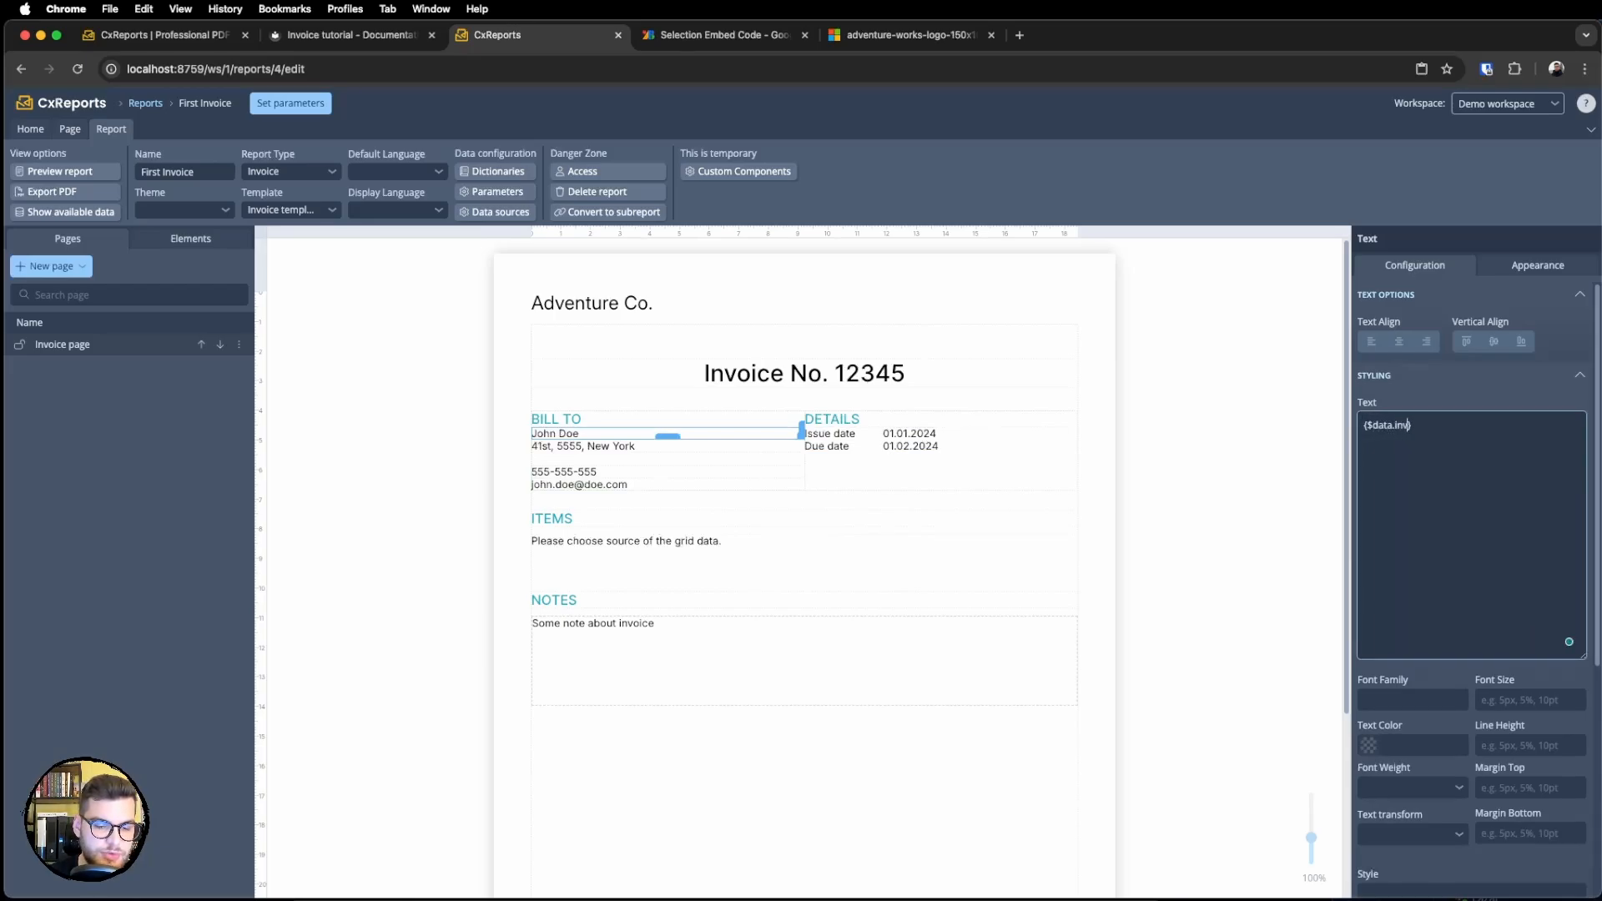
type("$data.invoice.n")
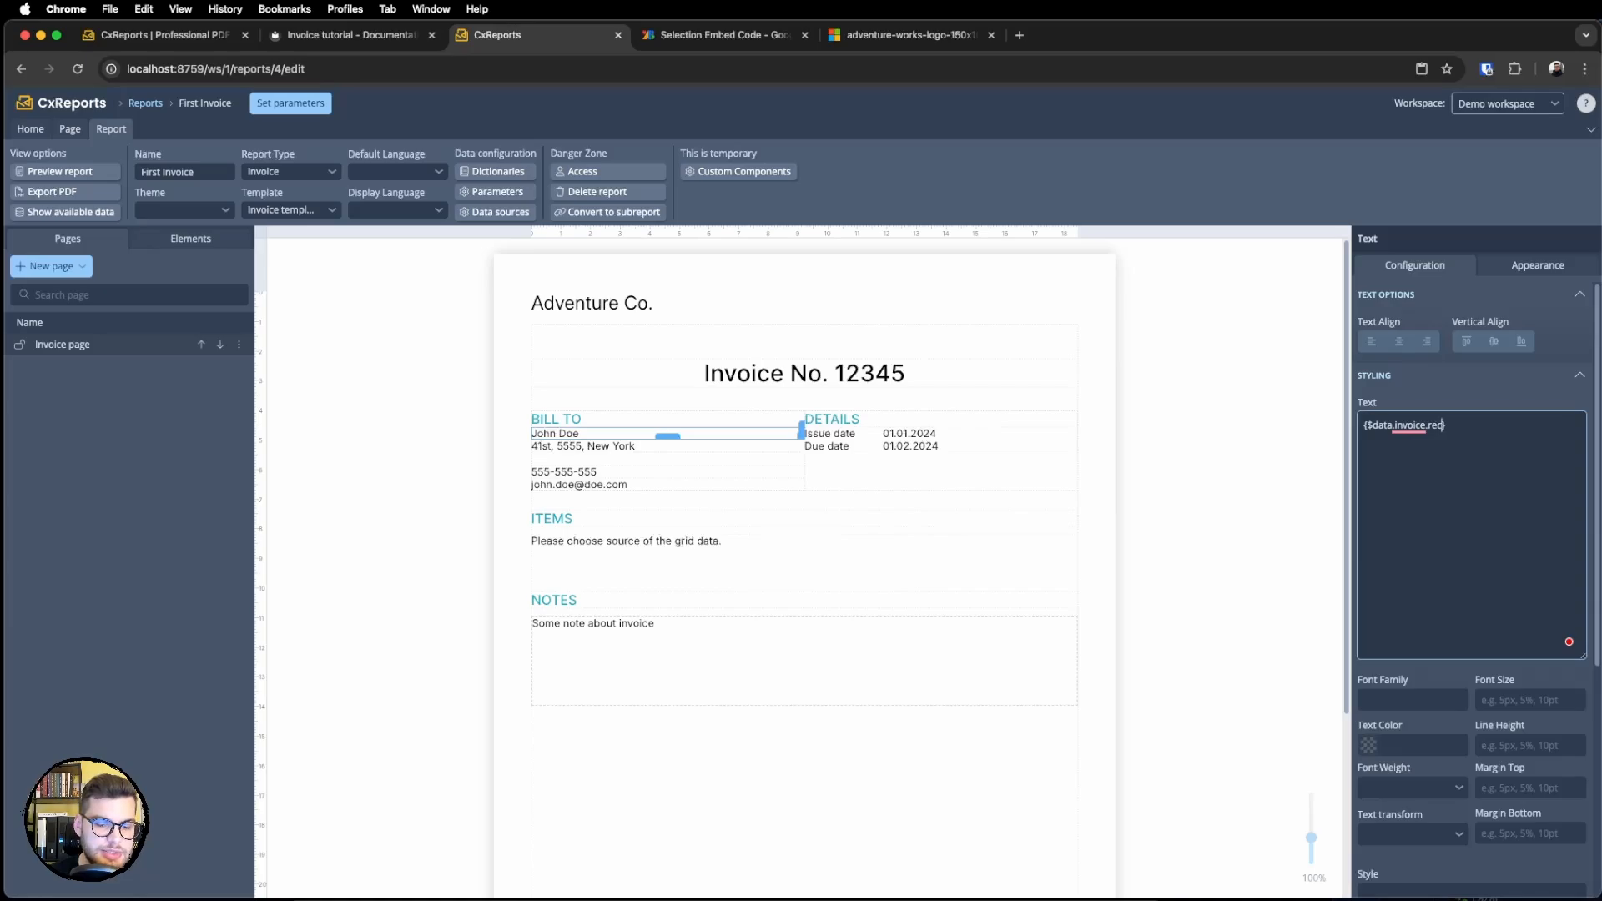
type("ecipient.")
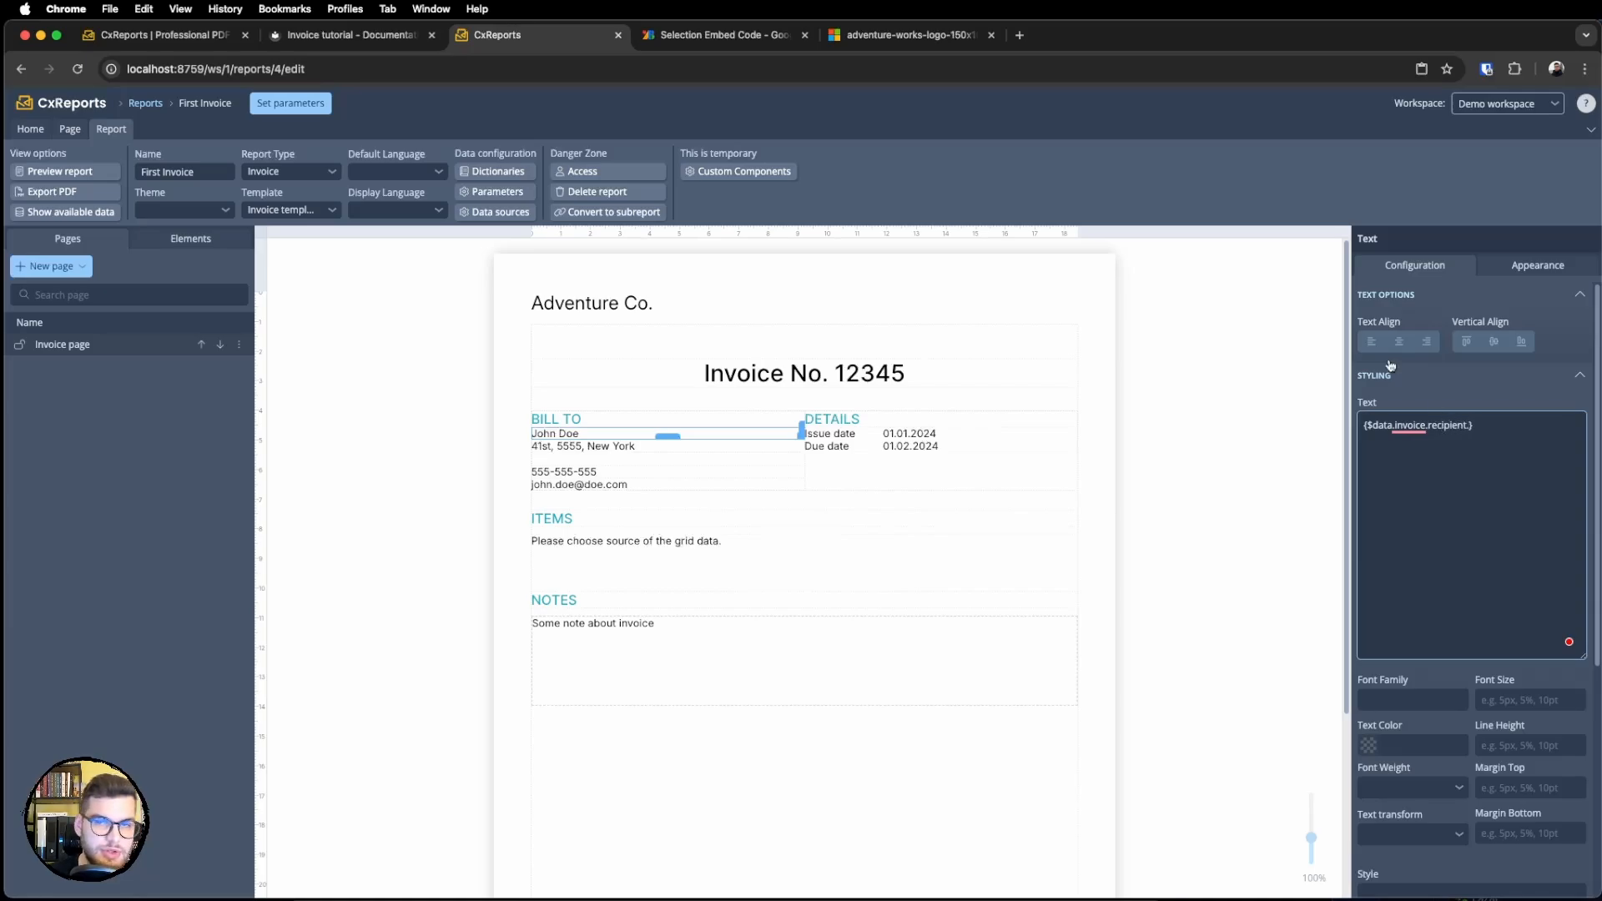
type("name")
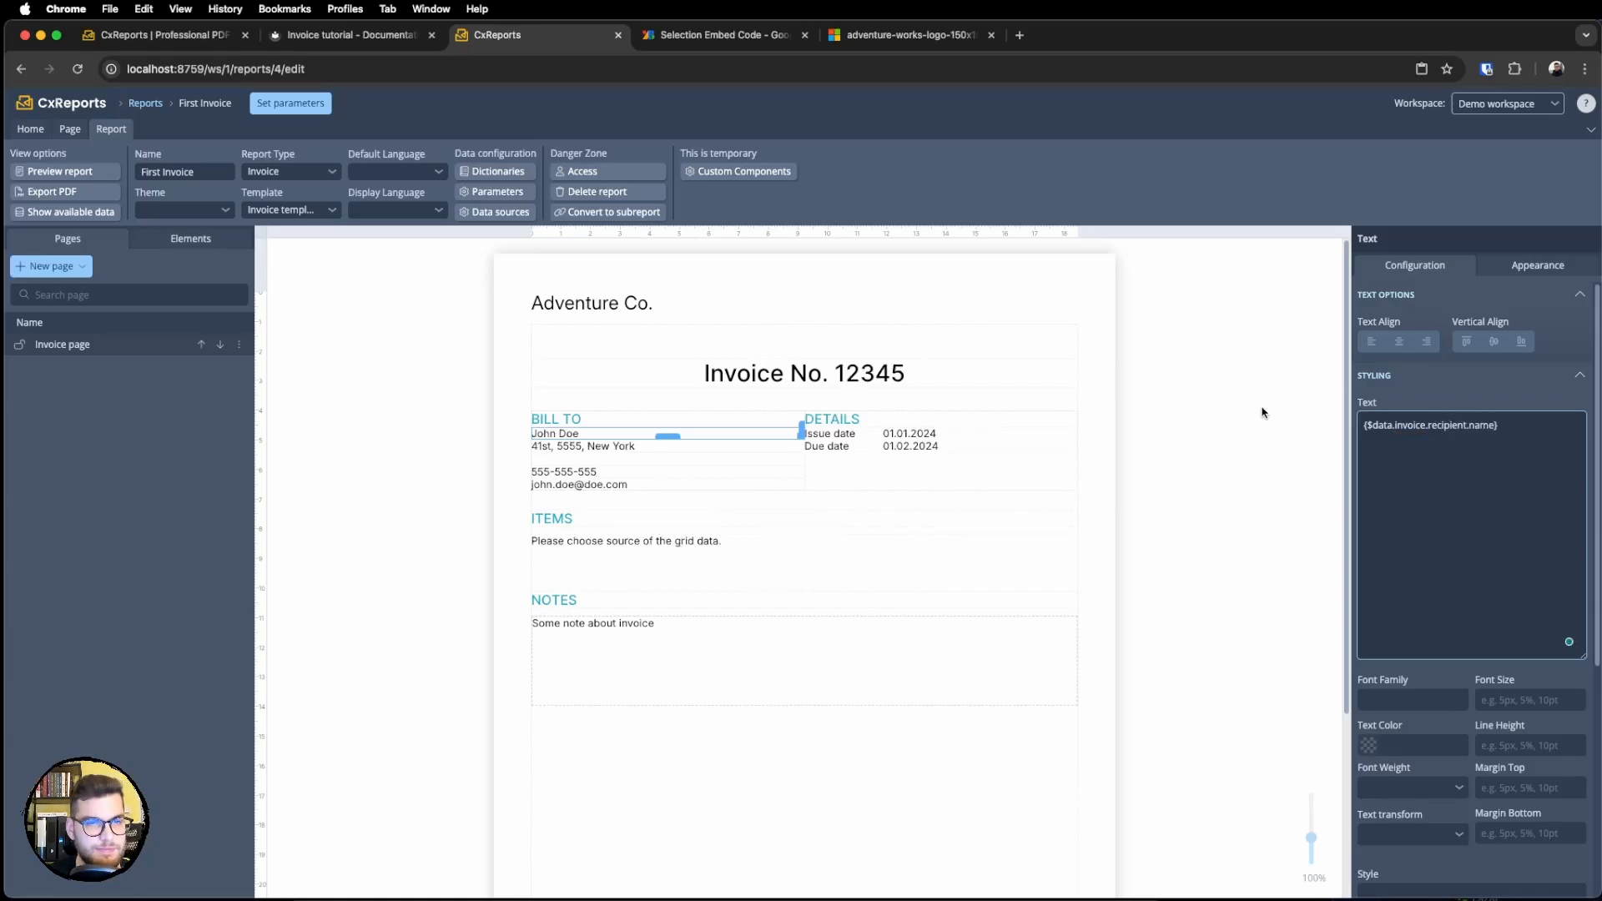
left_click(1261, 412)
Copy the whole binding expression from the recipient name text under Bill to.
left_click(572, 435)
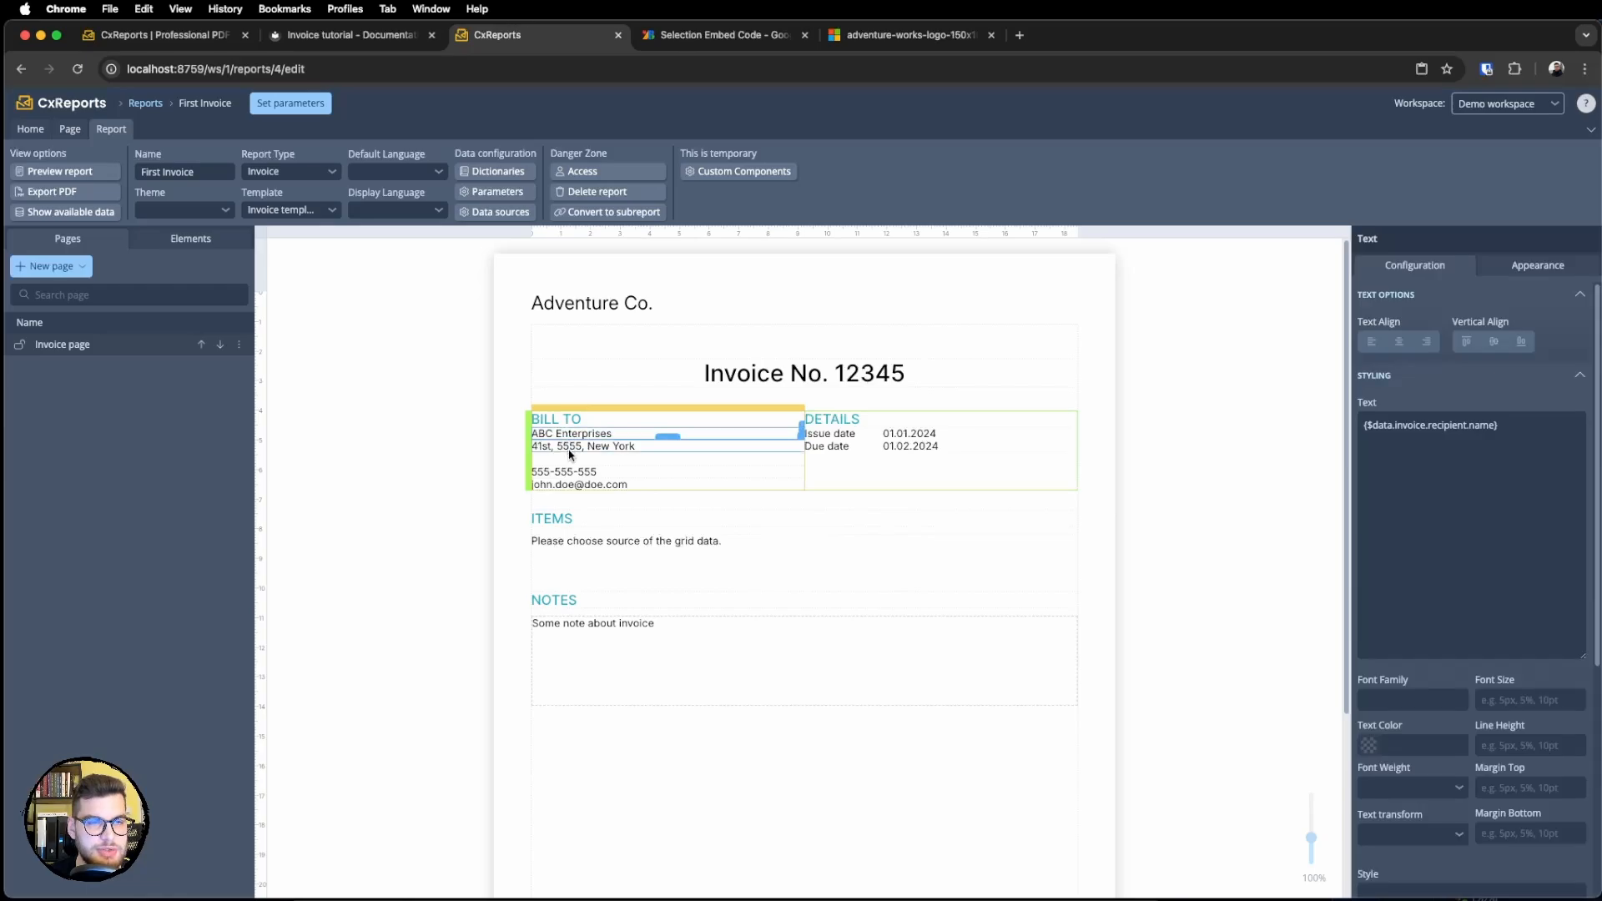
left_click(574, 448)
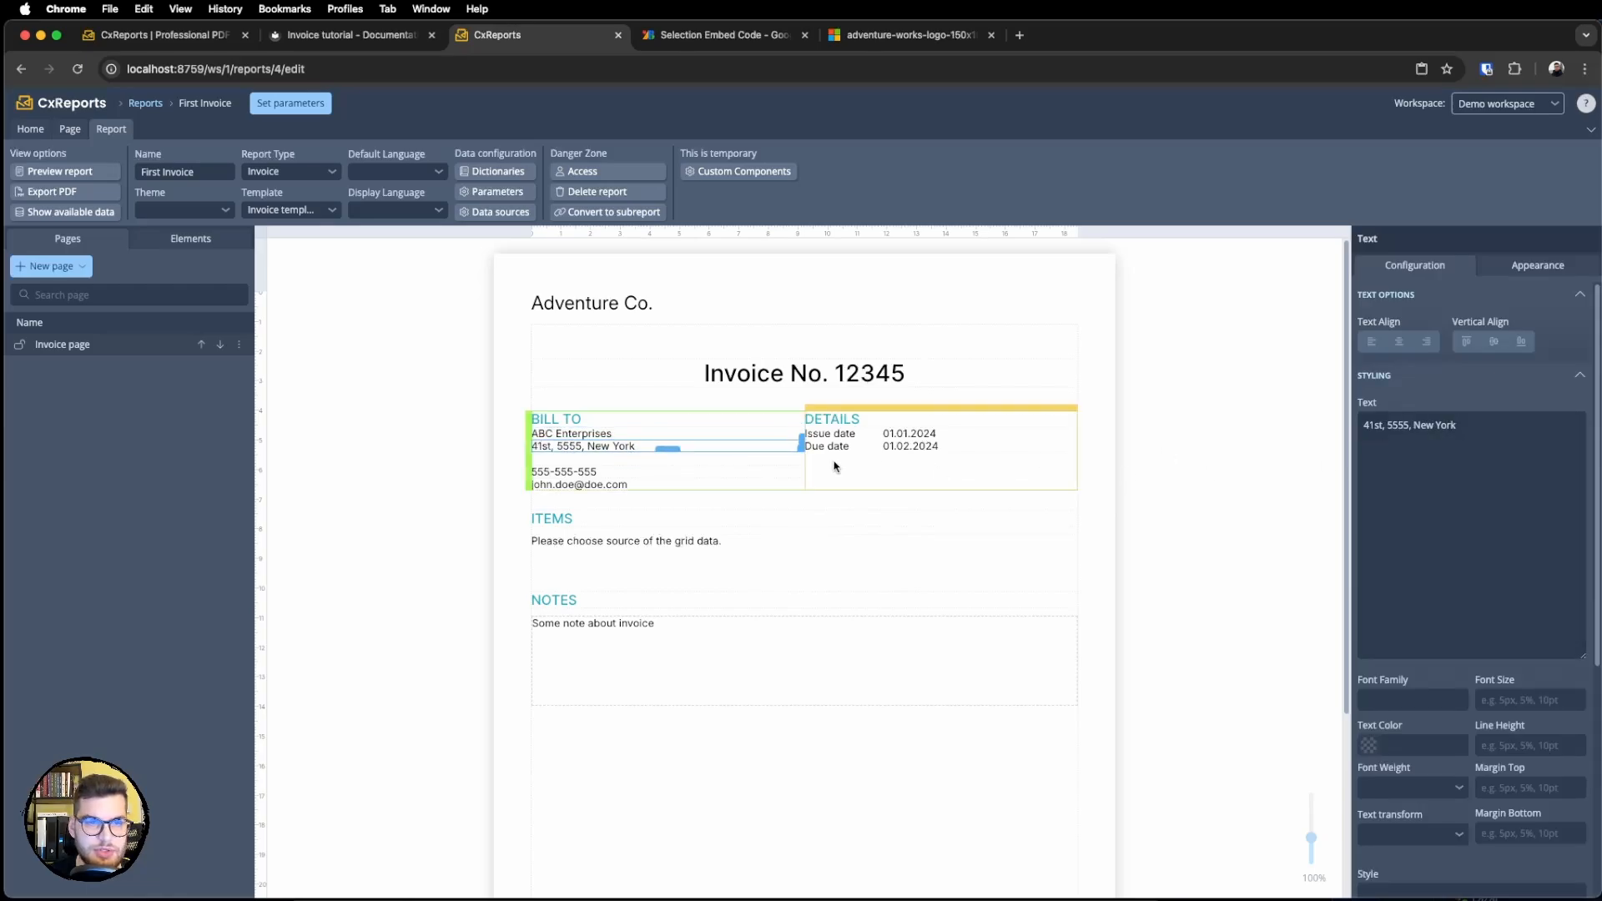
left_click(736, 435)
left_click(1483, 465)
key("super+a")
key("super+c")
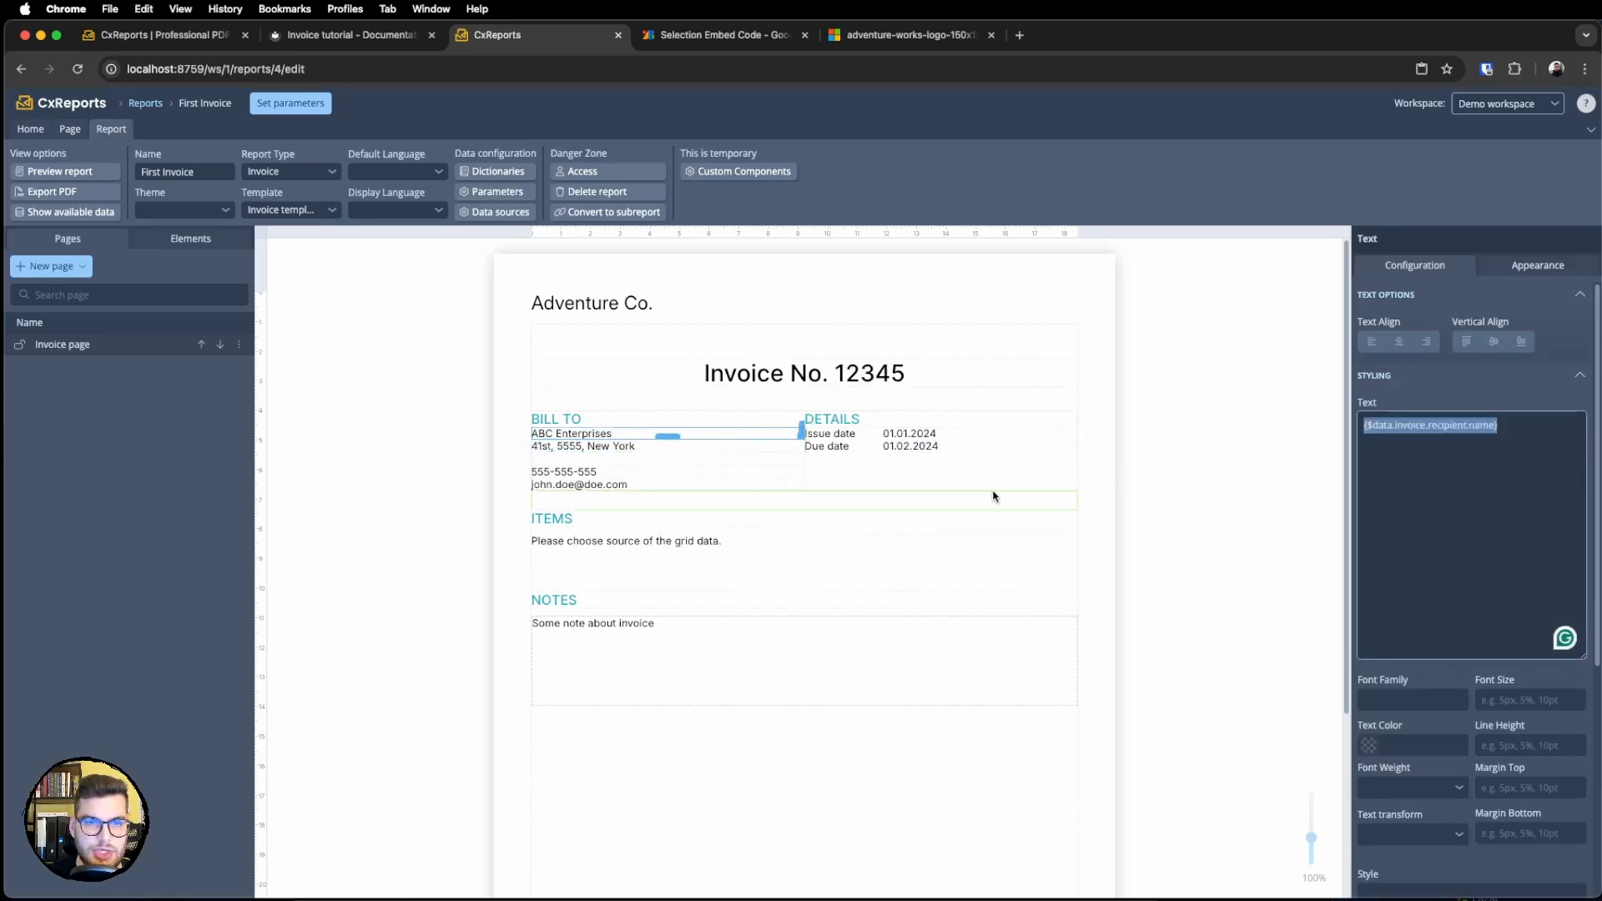
Replace the placeholder address under Bill to with the copied binding, changed to {$data.invoice.recipient.address}.
left_click(701, 449)
left_click(1484, 465)
key("super+a")
key("super+v")
double_click(1483, 426)
type("add")
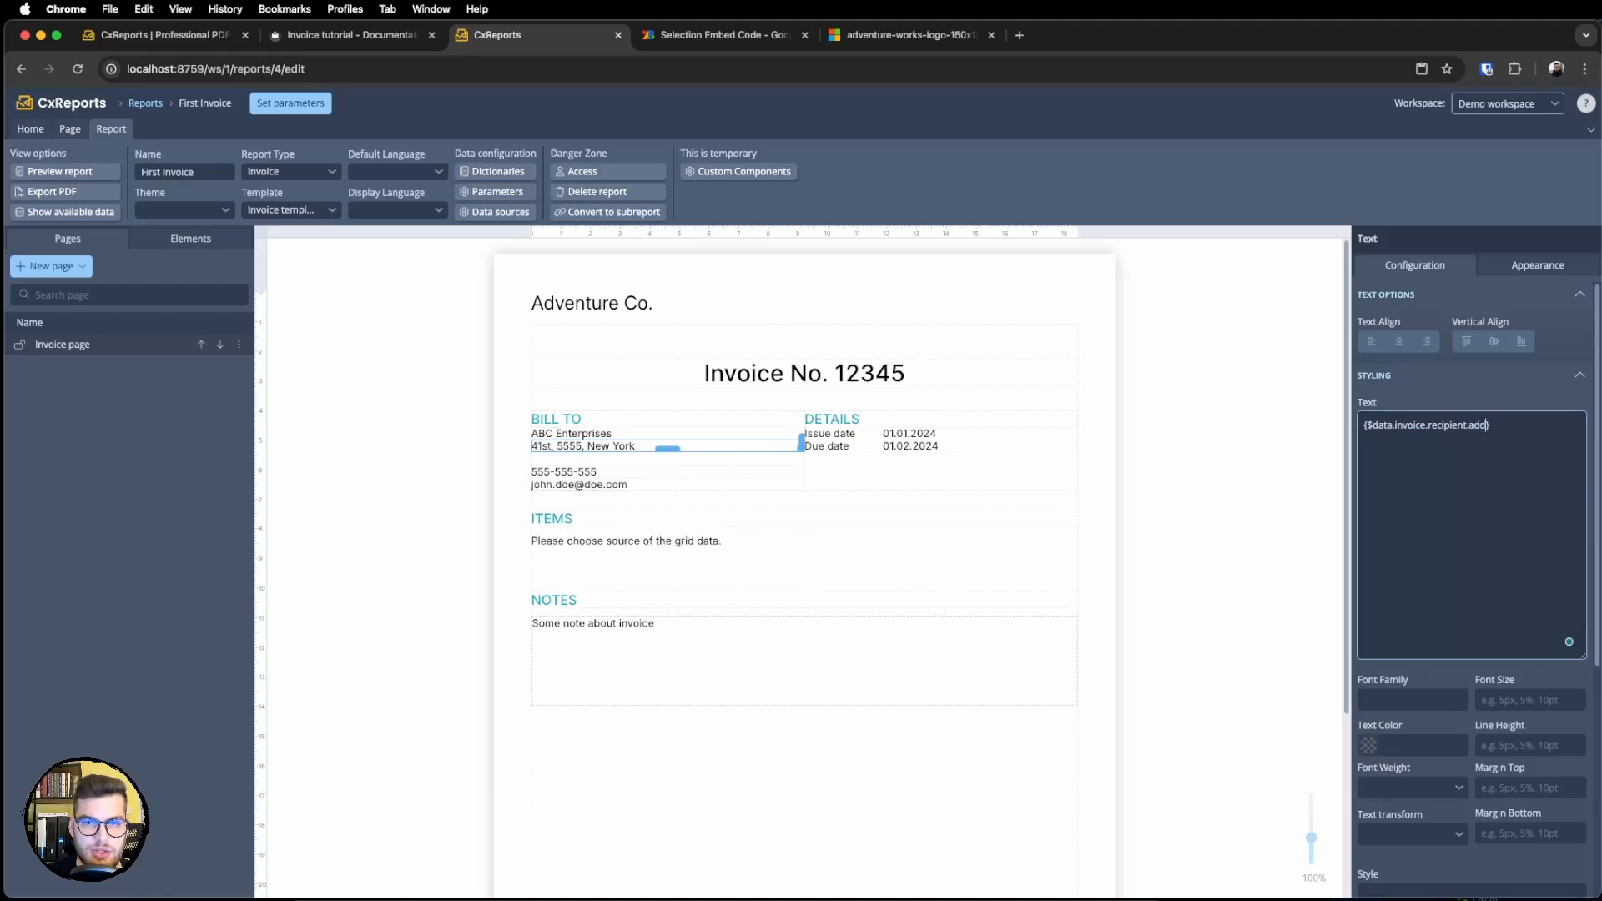
type("ress")
left_click(1284, 521)
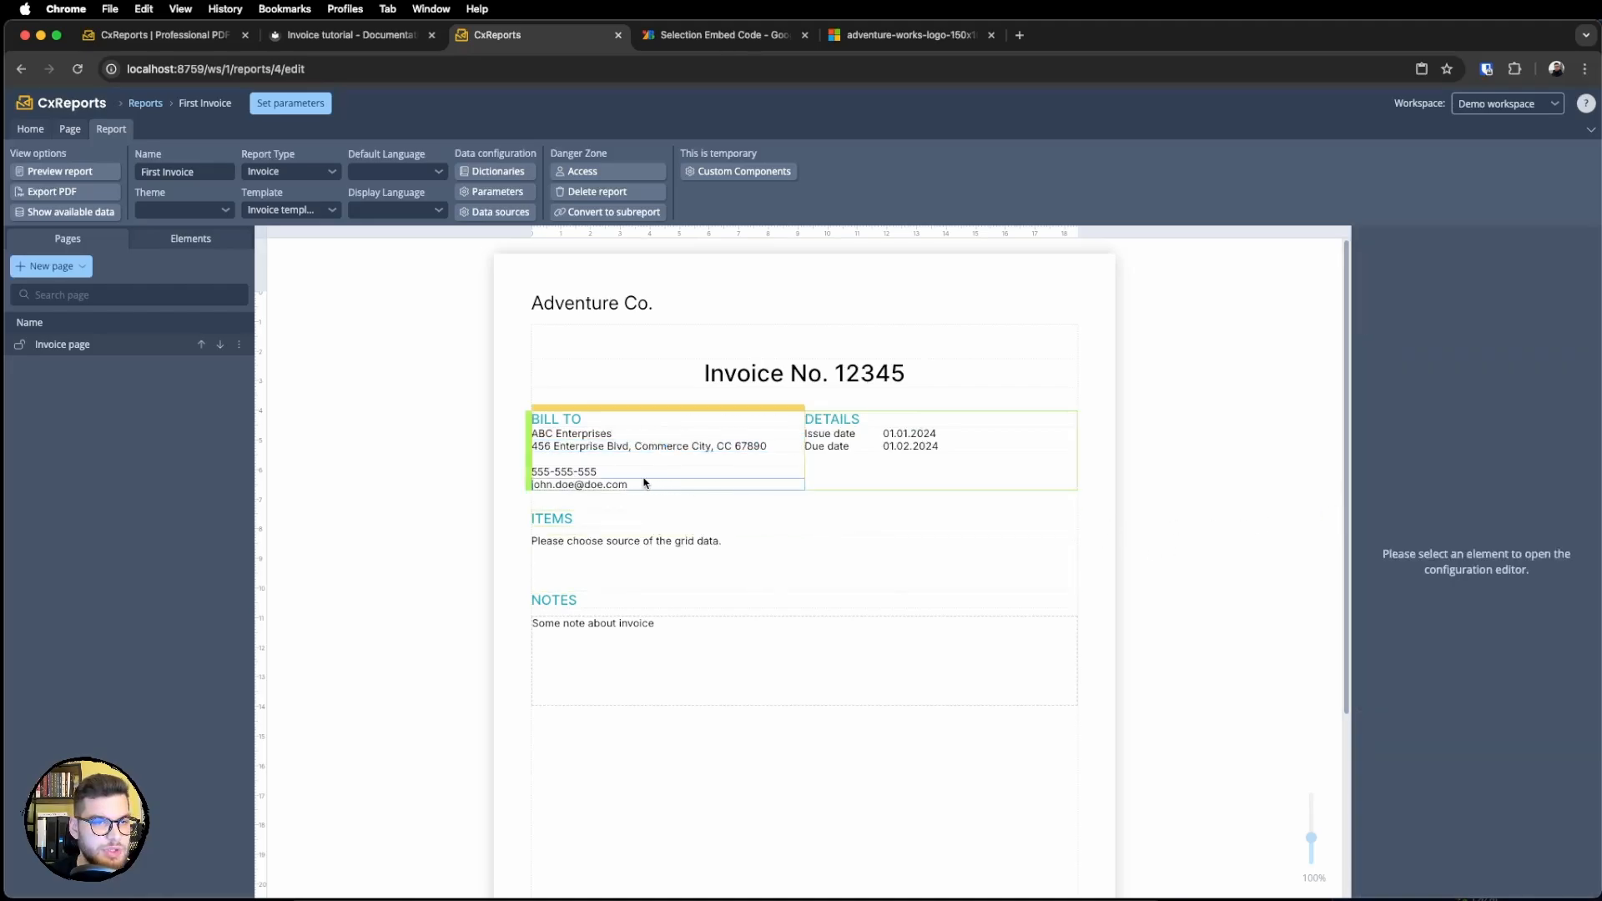
Replace the placeholder phone number under Bill to with the copied binding, changed to {$data.invoice.recipient.phone}.
left_click(625, 482)
left_click(1484, 465)
key("super+a")
key("super+v")
double_click(1483, 425)
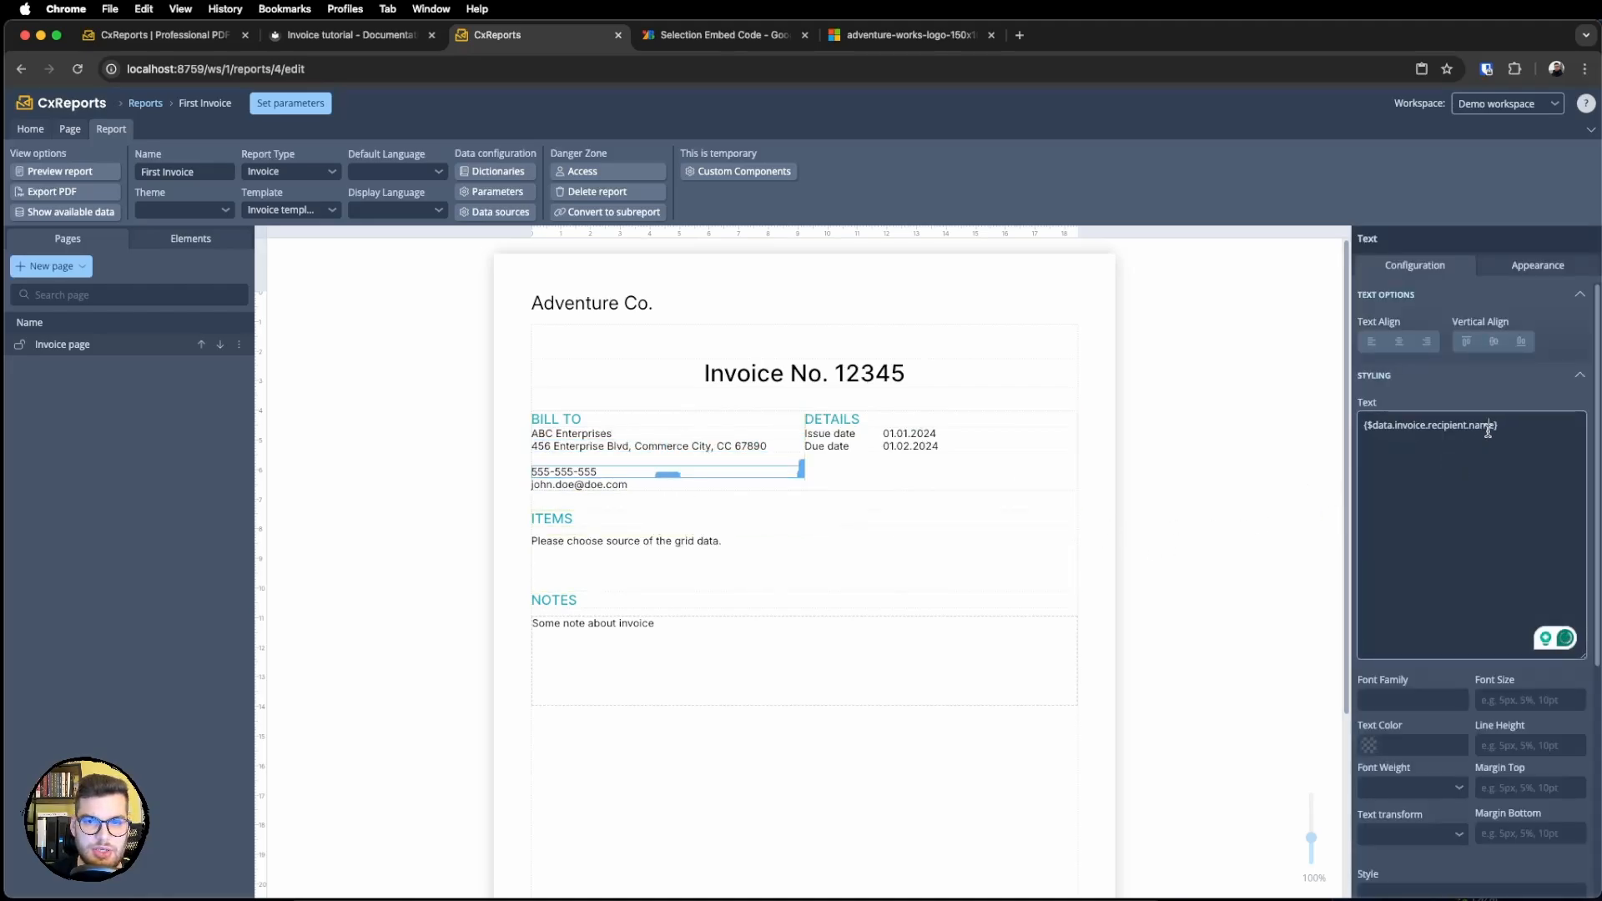
type("pho")
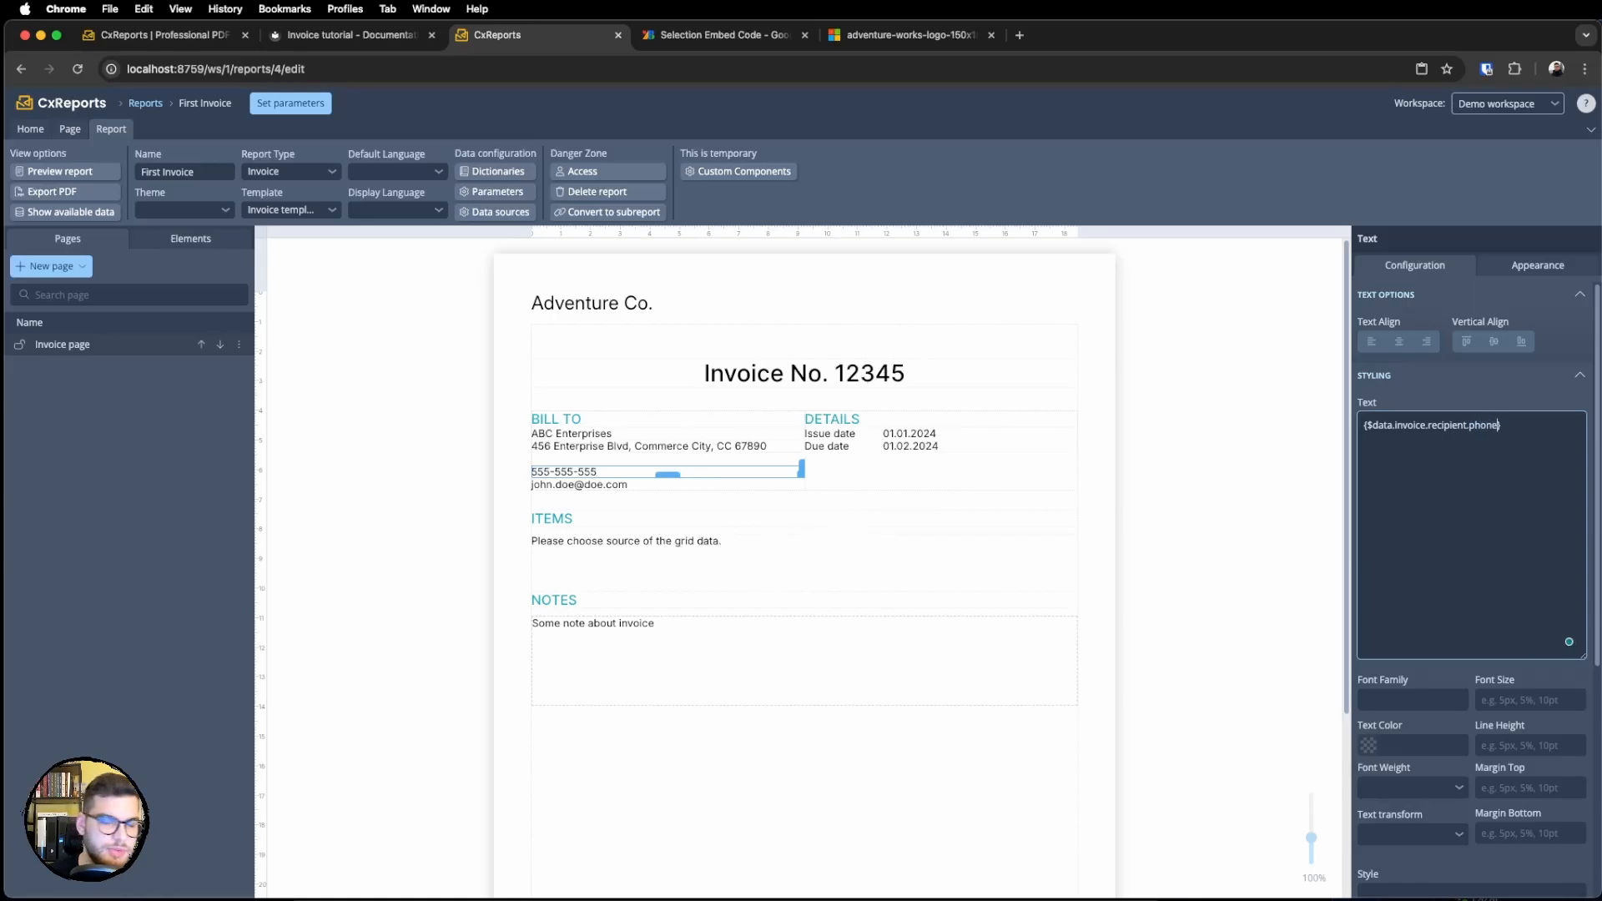
Replace the placeholder e-mail under Bill to with the copied binding, changed to {$data.invoice.recipient.email}.
left_click(625, 484)
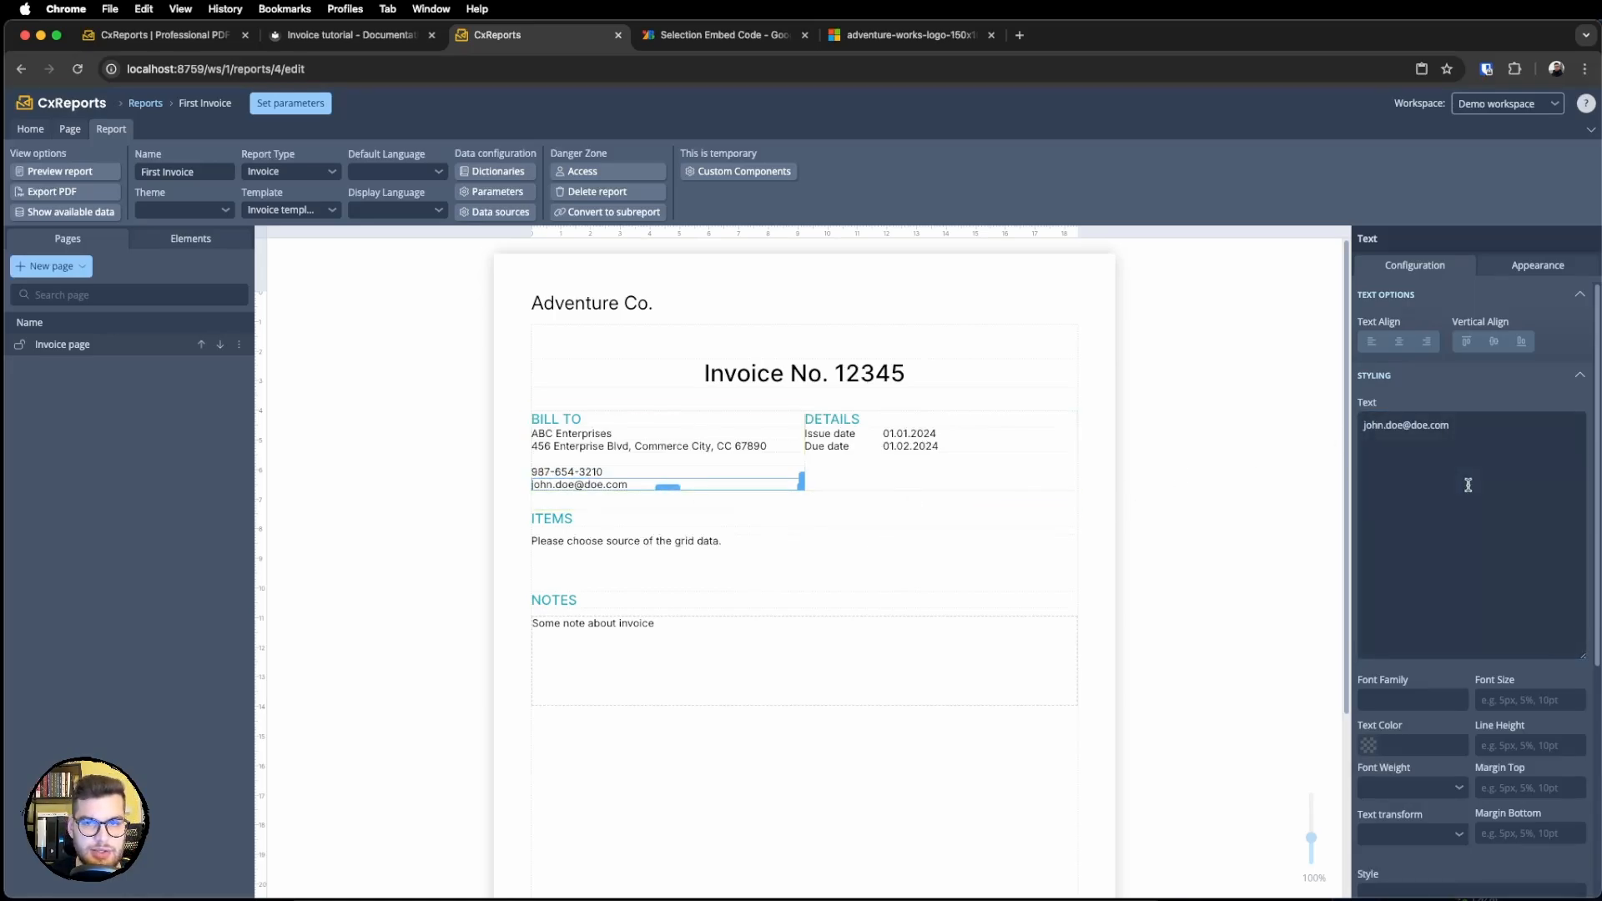
left_click(1488, 455)
key("super+a")
key("super+v")
double_click(1485, 426)
type("email")
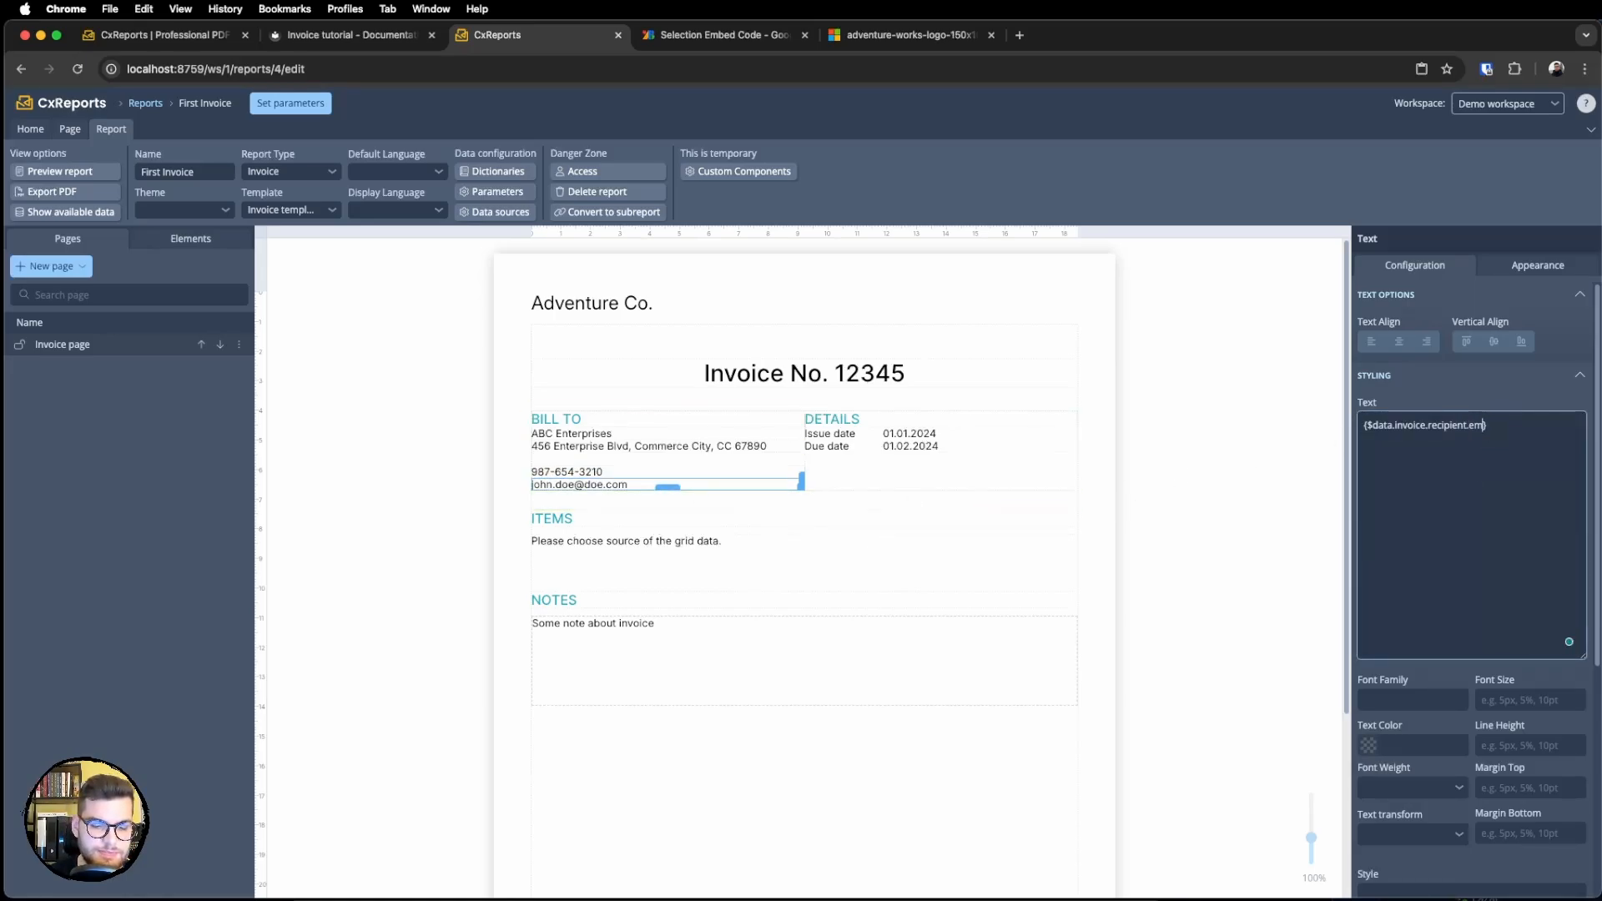
Set the recipient name text under Bill to to font size 15px and font weight SemiBold.
left_click(1238, 540)
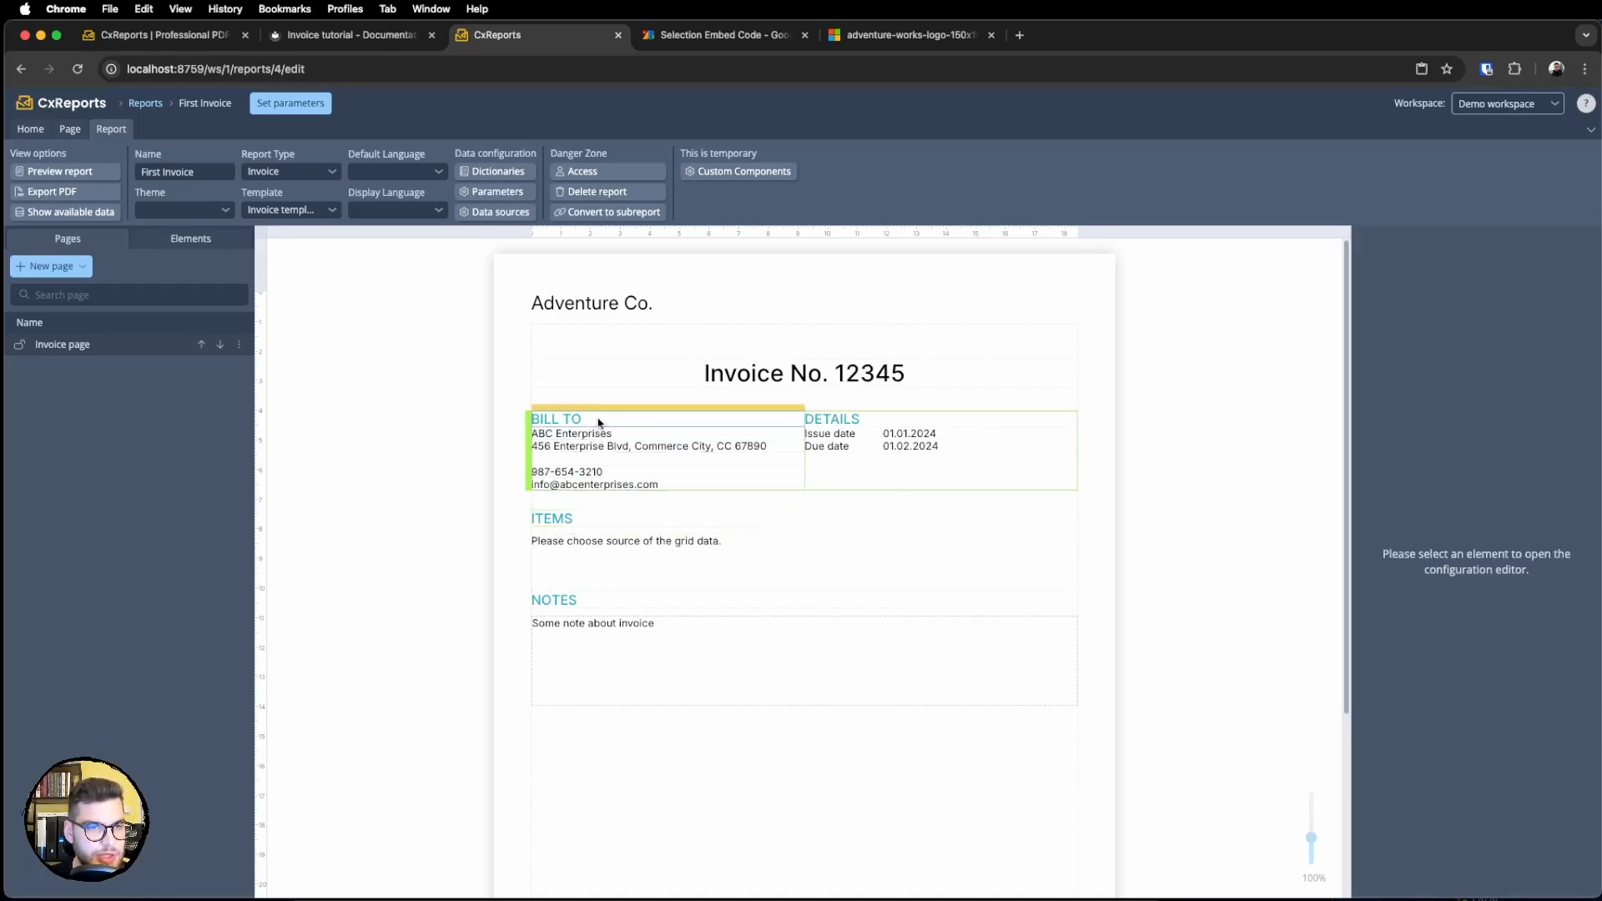
left_click(571, 423)
left_click(572, 434)
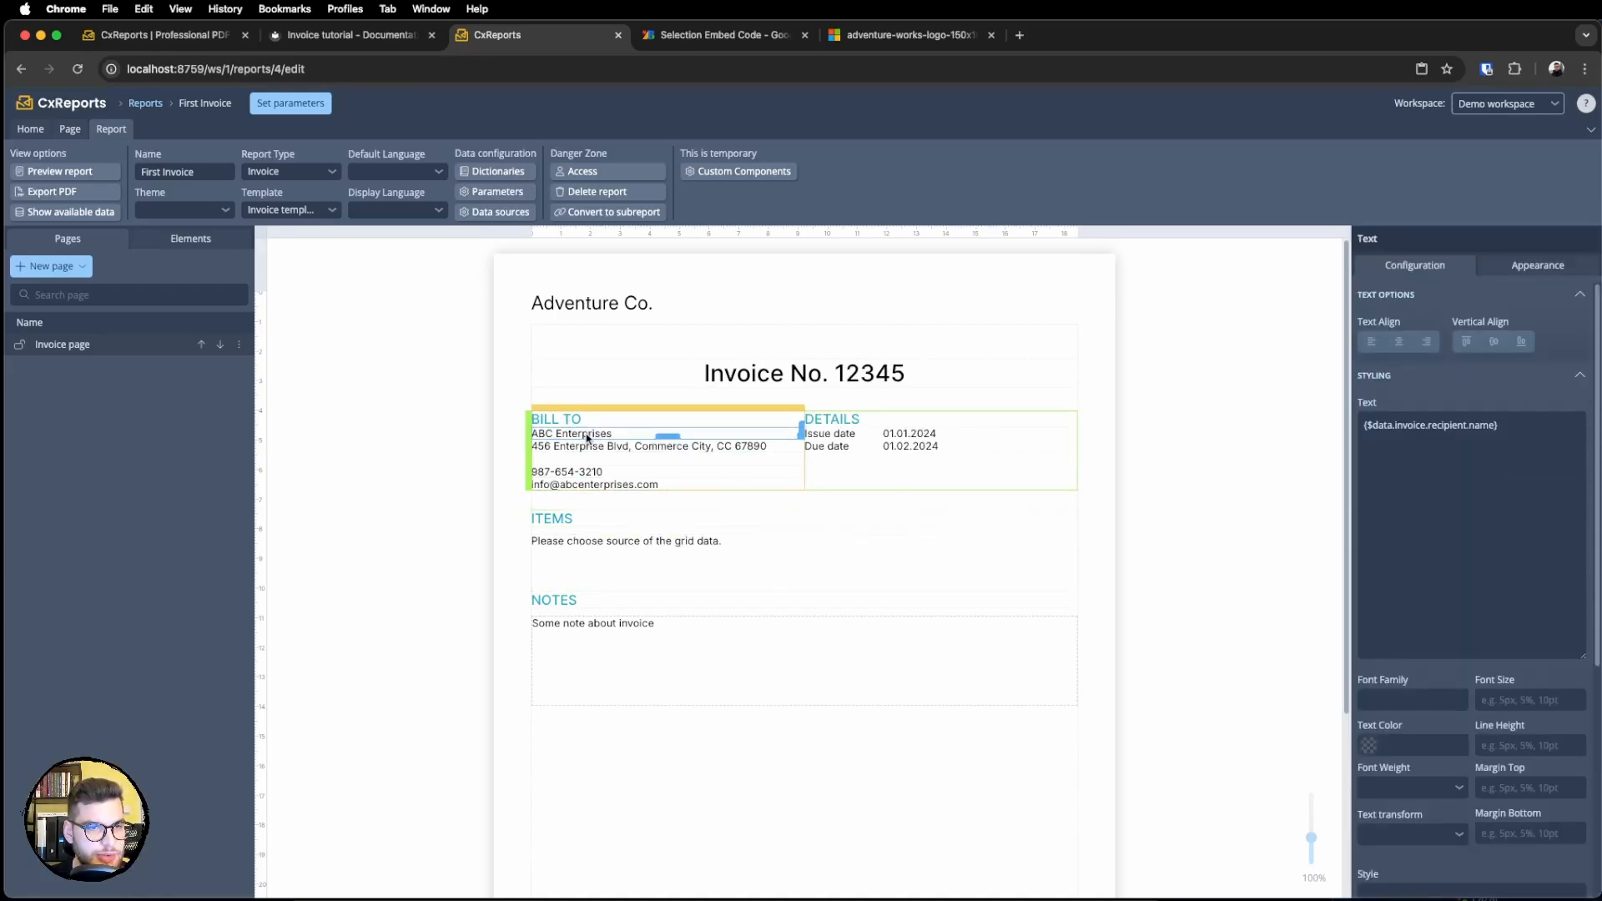
scroll(1484, 686, "down", 1)
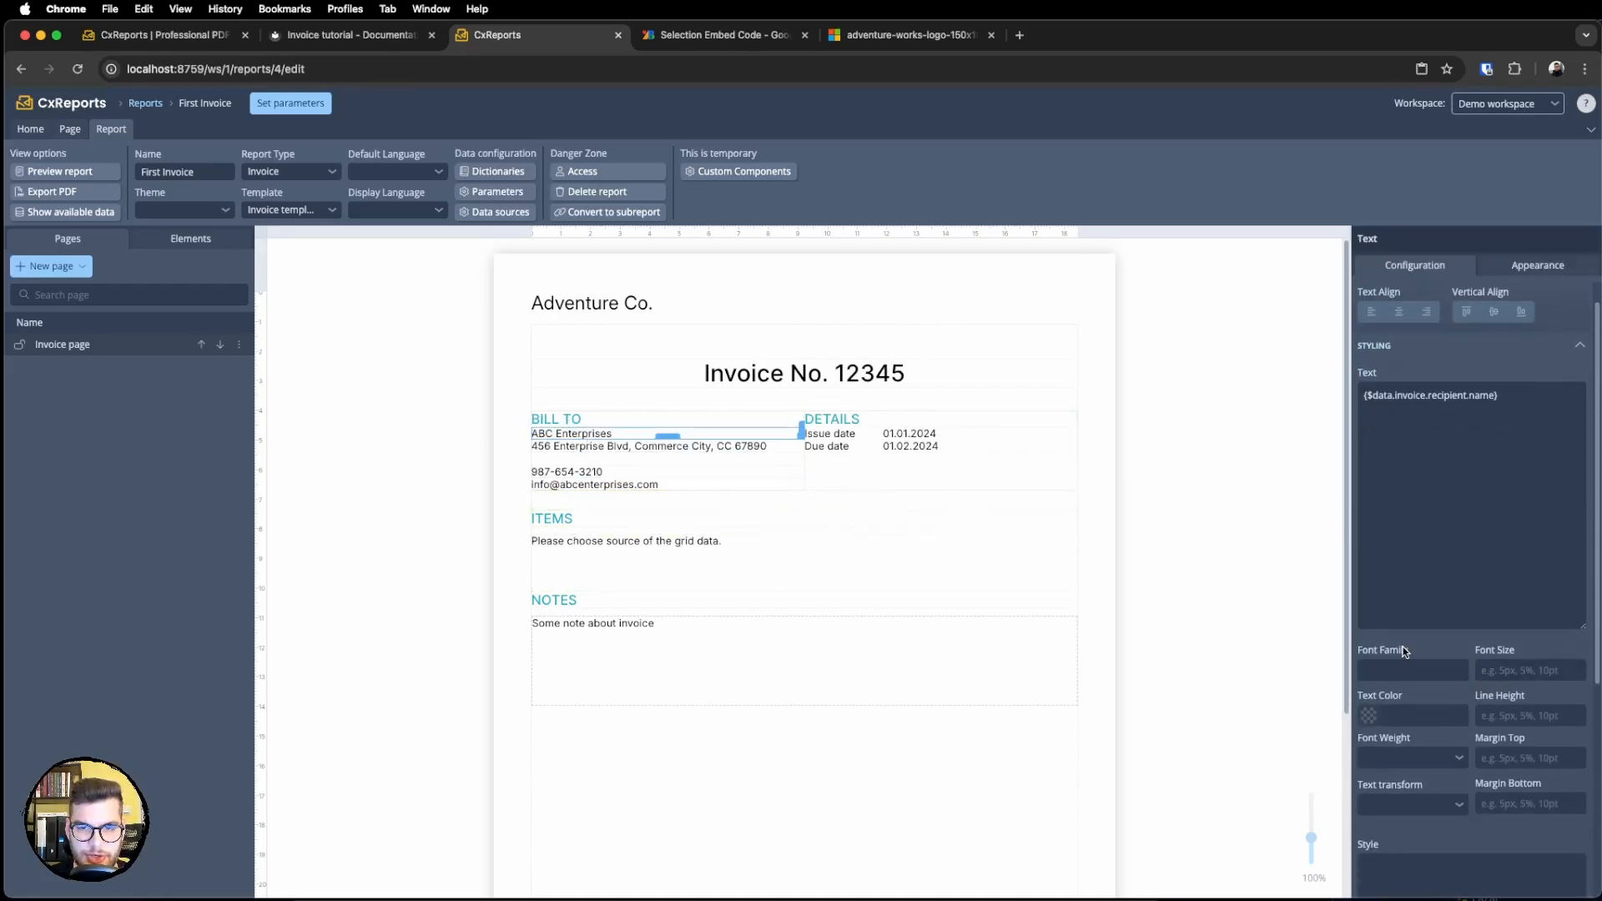
left_click(1514, 672)
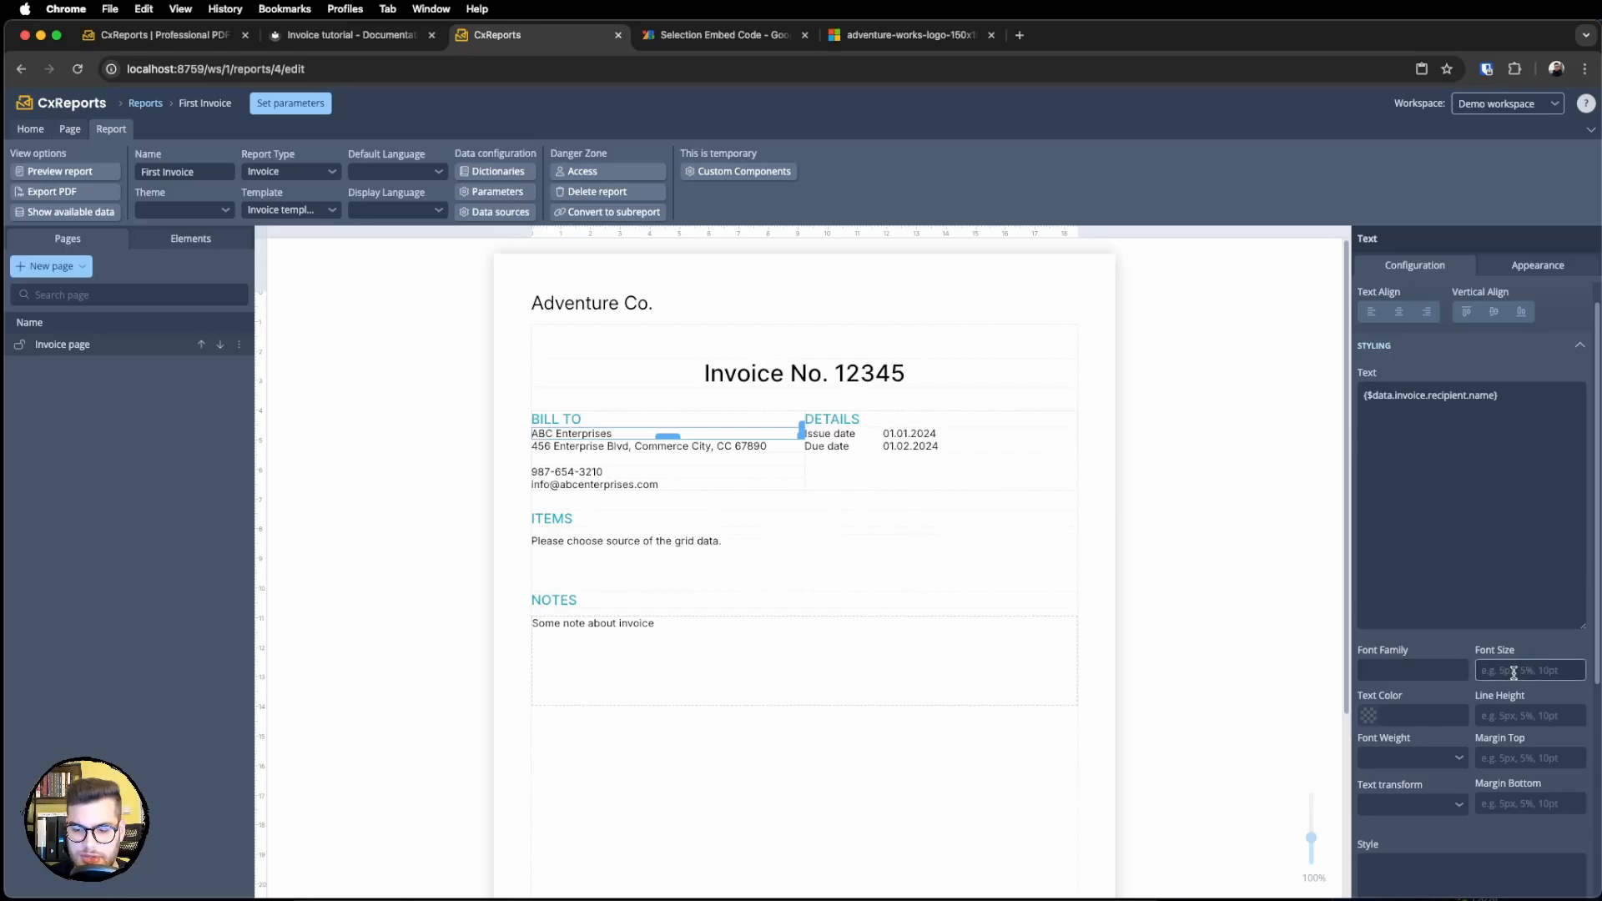
type("15")
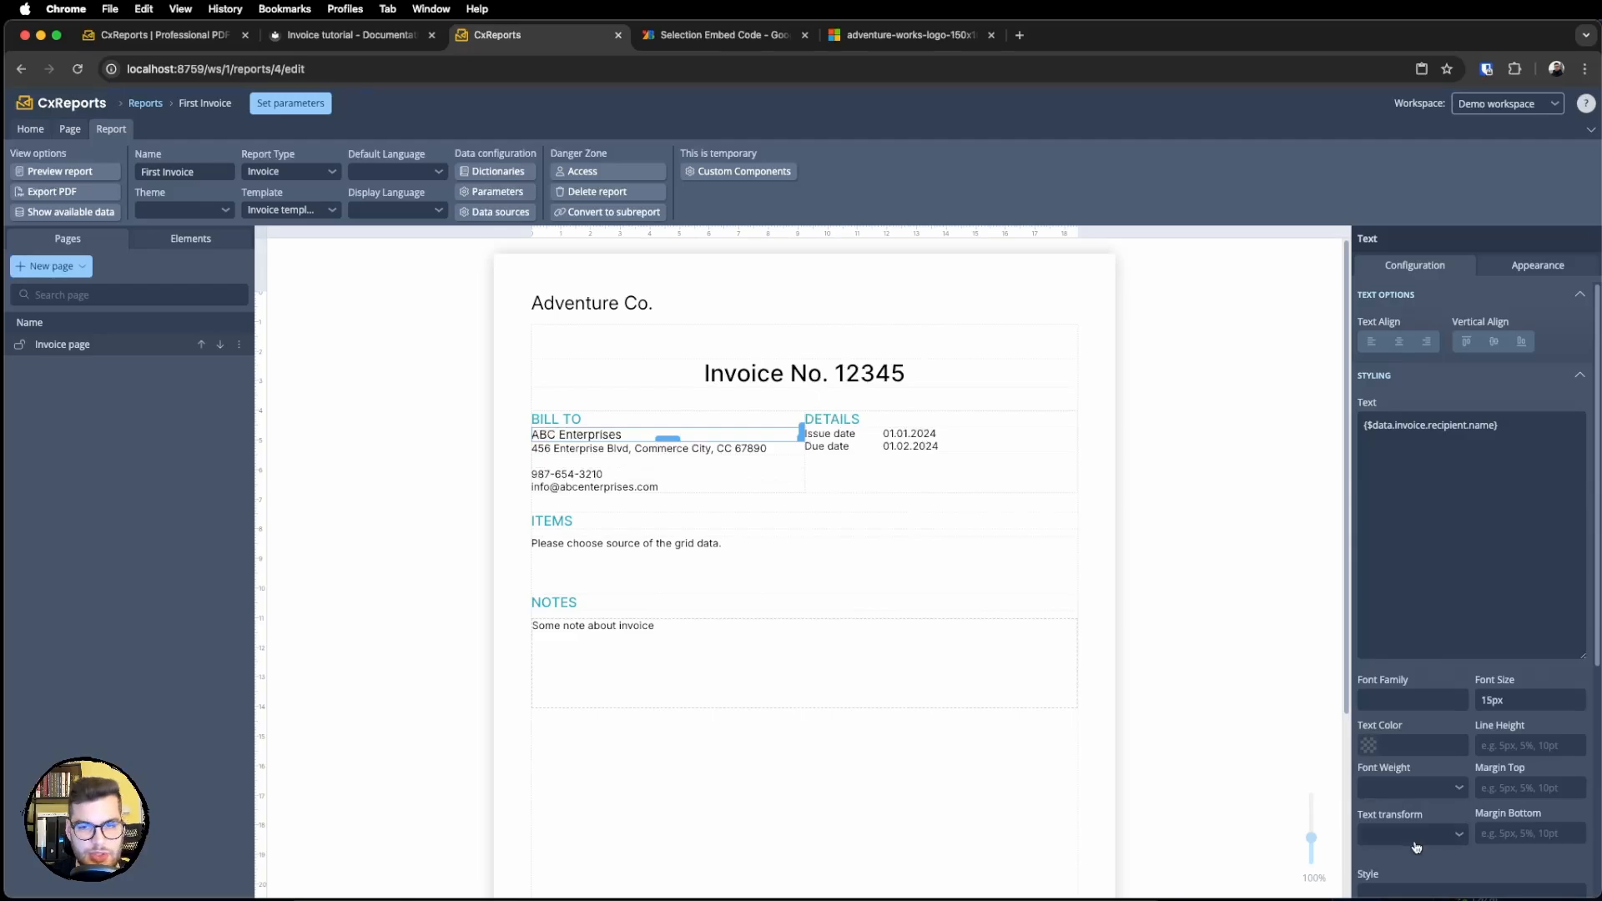
scroll(1416, 847, "down", 1)
left_click(1421, 769)
left_click(1391, 665)
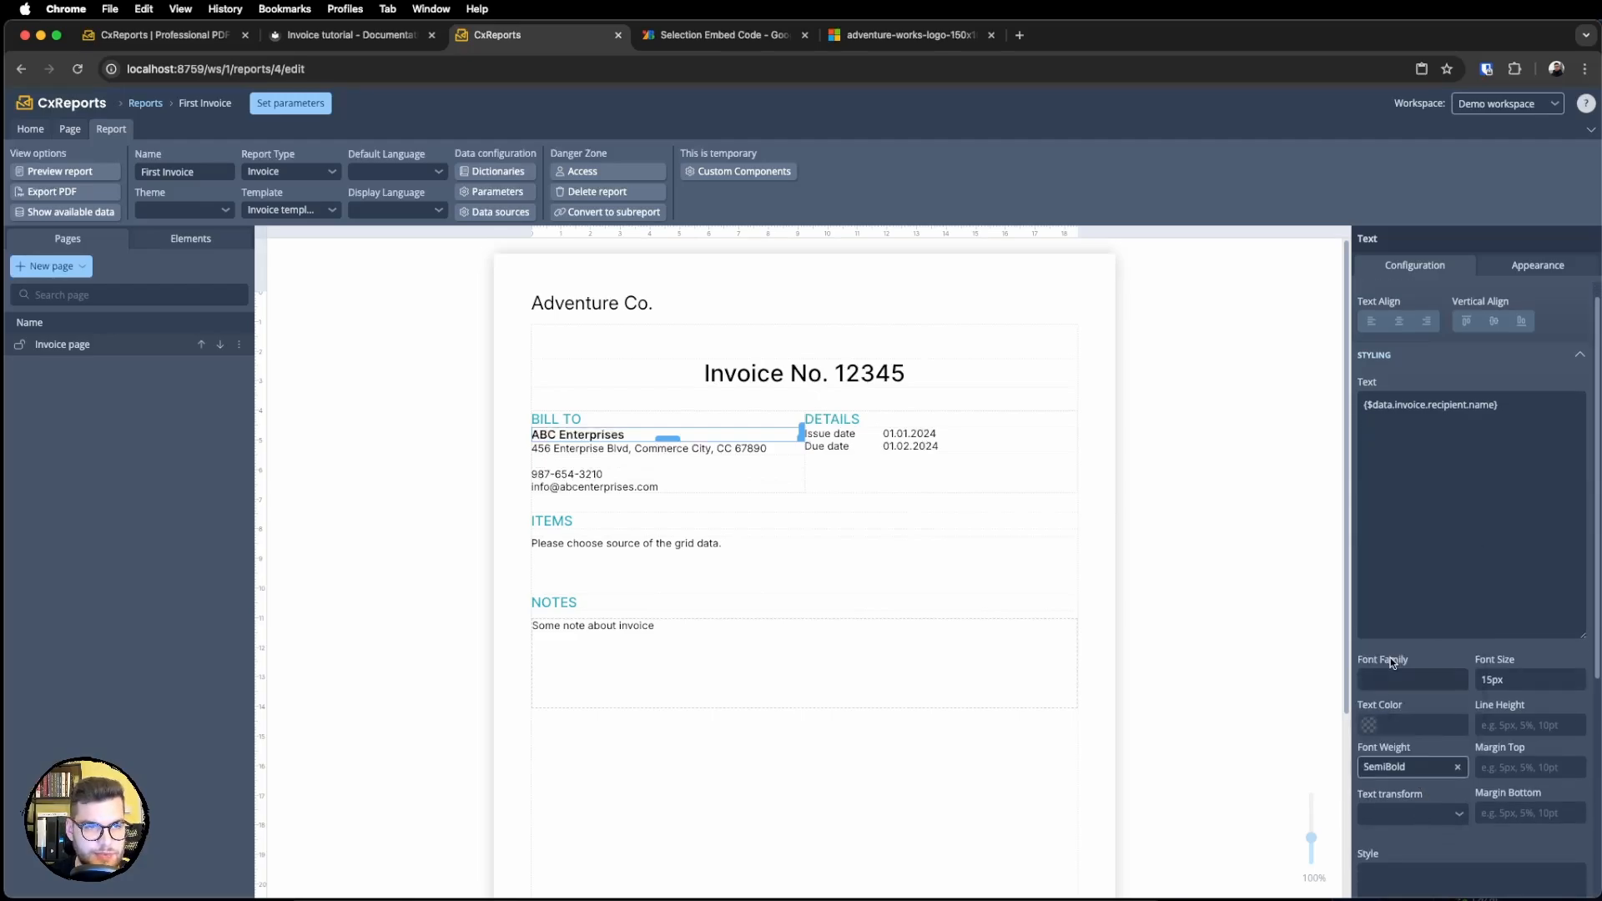
Increase the recipient name's font size to 18px.
left_click_drag(1514, 680, 1431, 672)
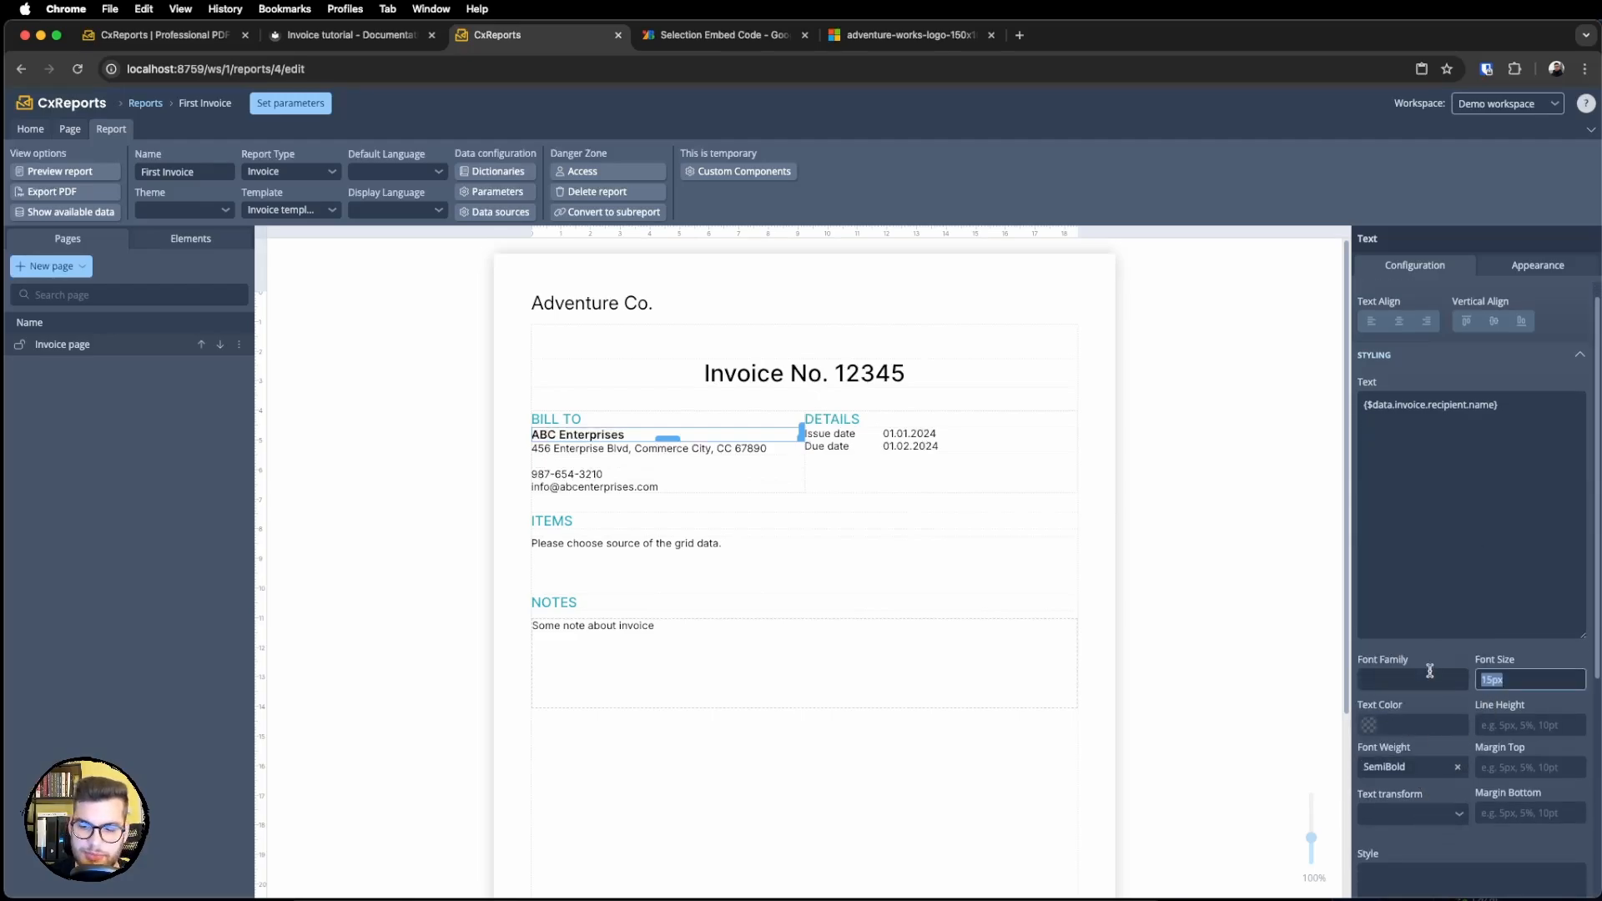
type("18")
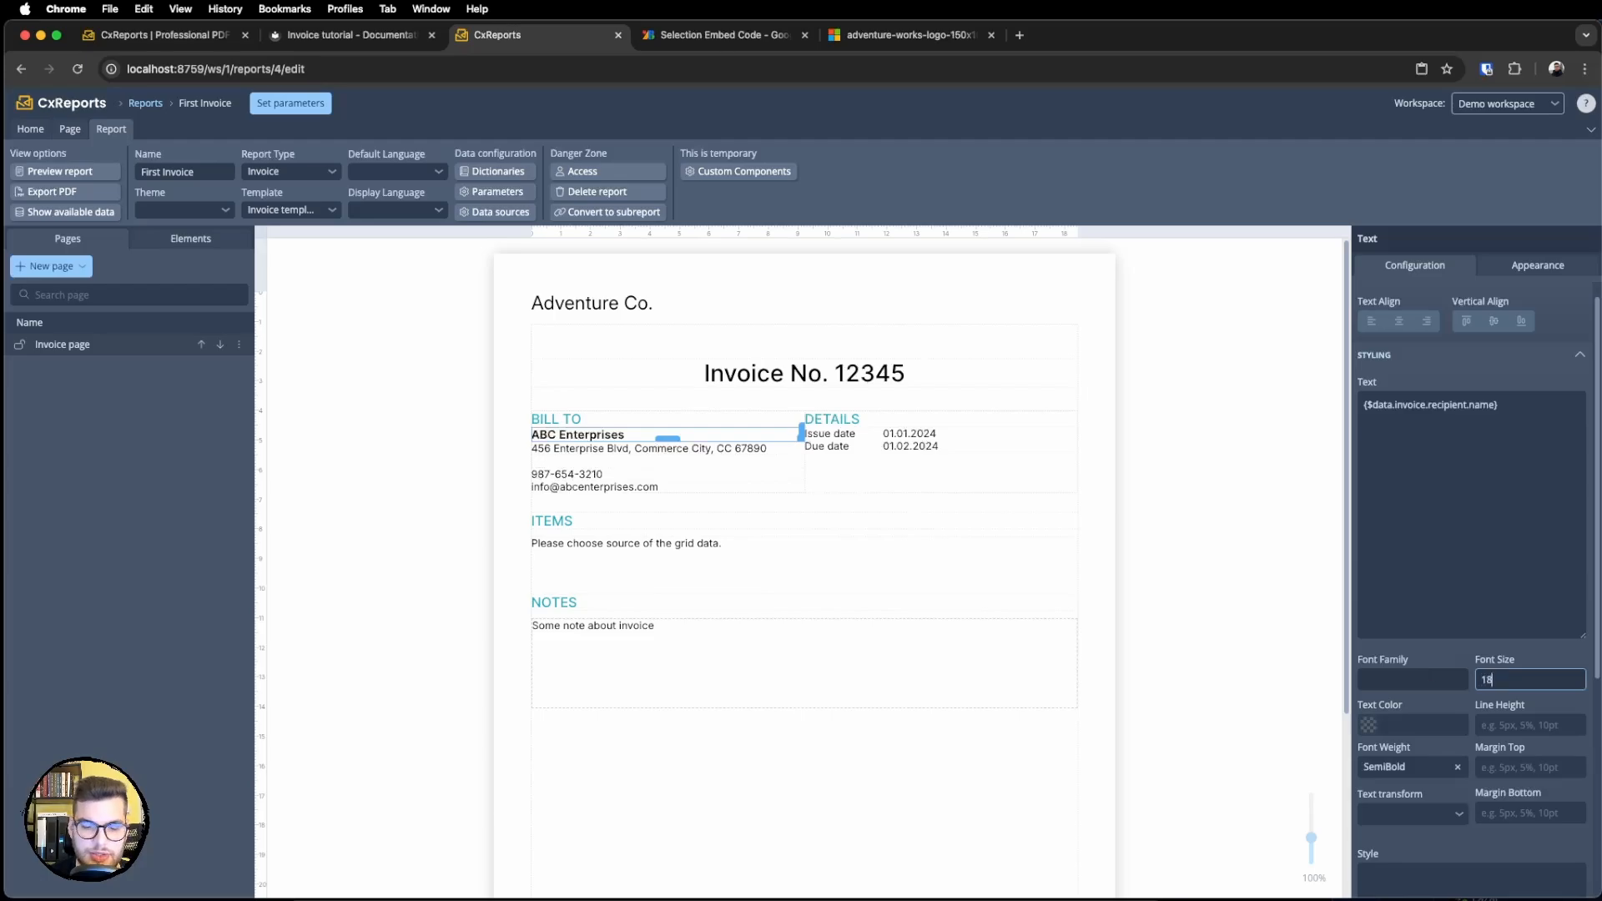
left_click(1212, 509)
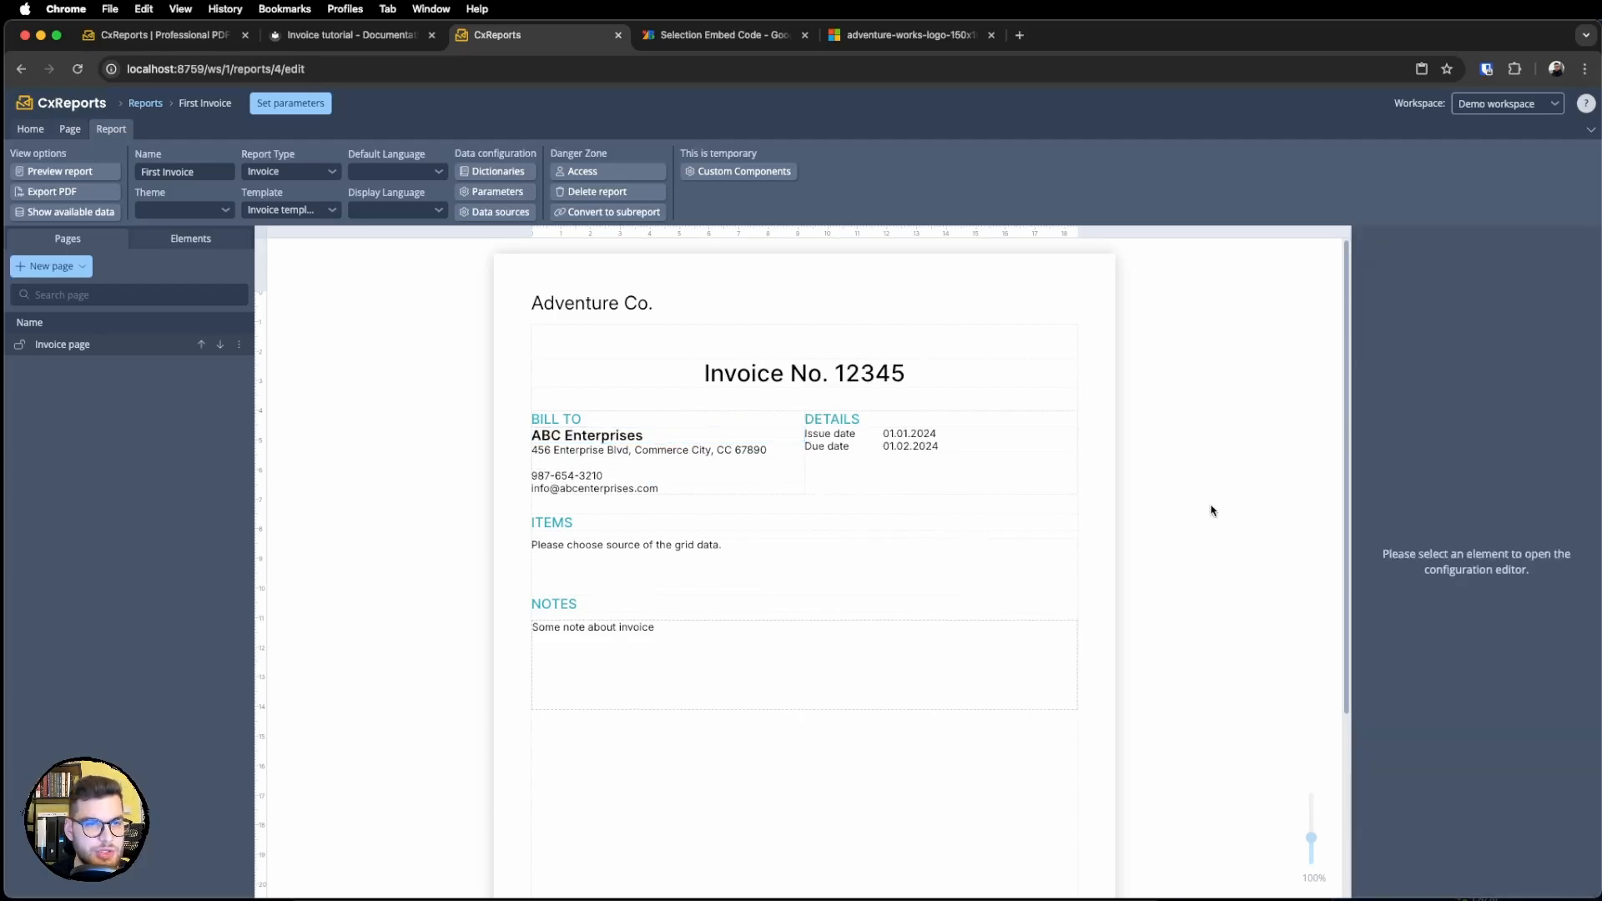
Set the recipient name's font size to 16px.
left_click(590, 434)
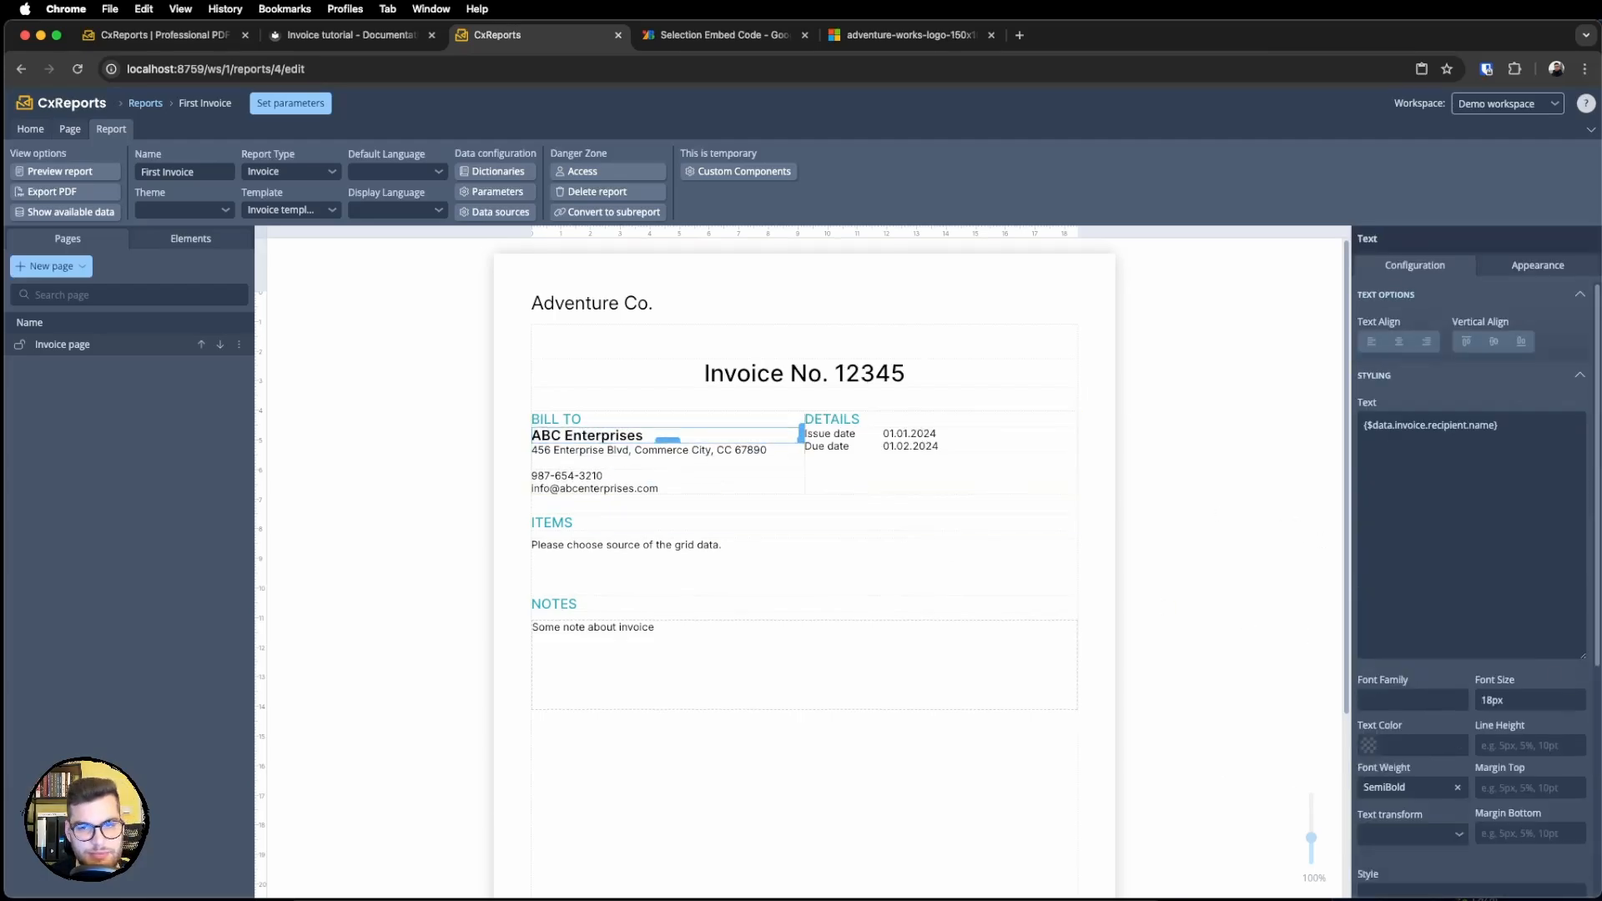
left_click(1532, 703)
type("16")
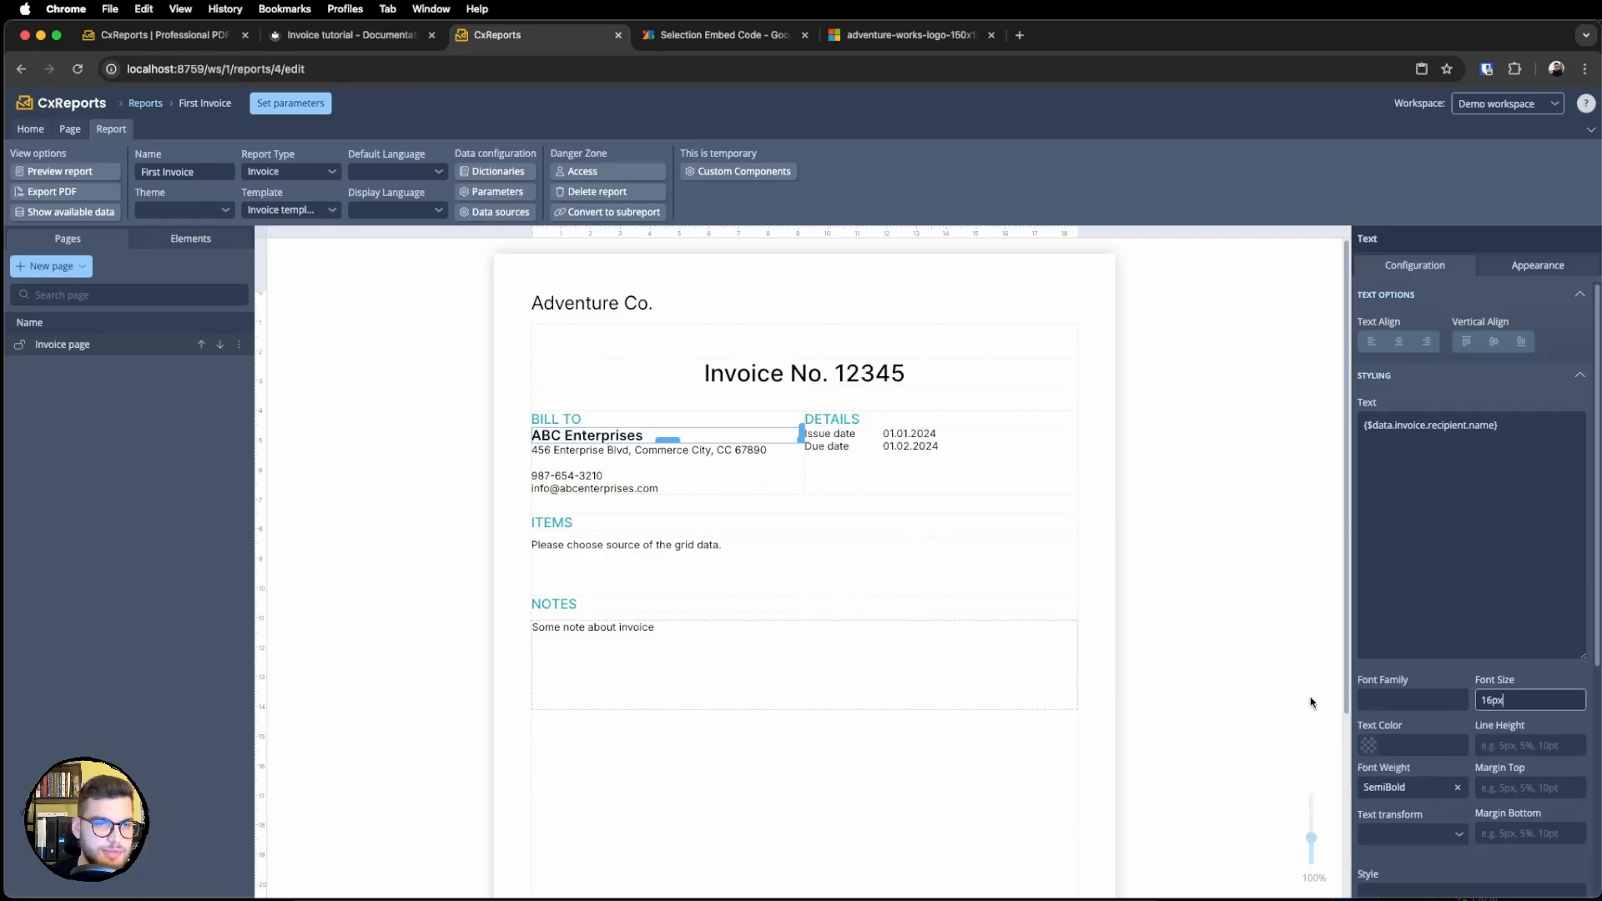
left_click(1261, 625)
Change the H4 heading text color in First theme to a slightly darker teal and save the theme.
left_click(641, 424)
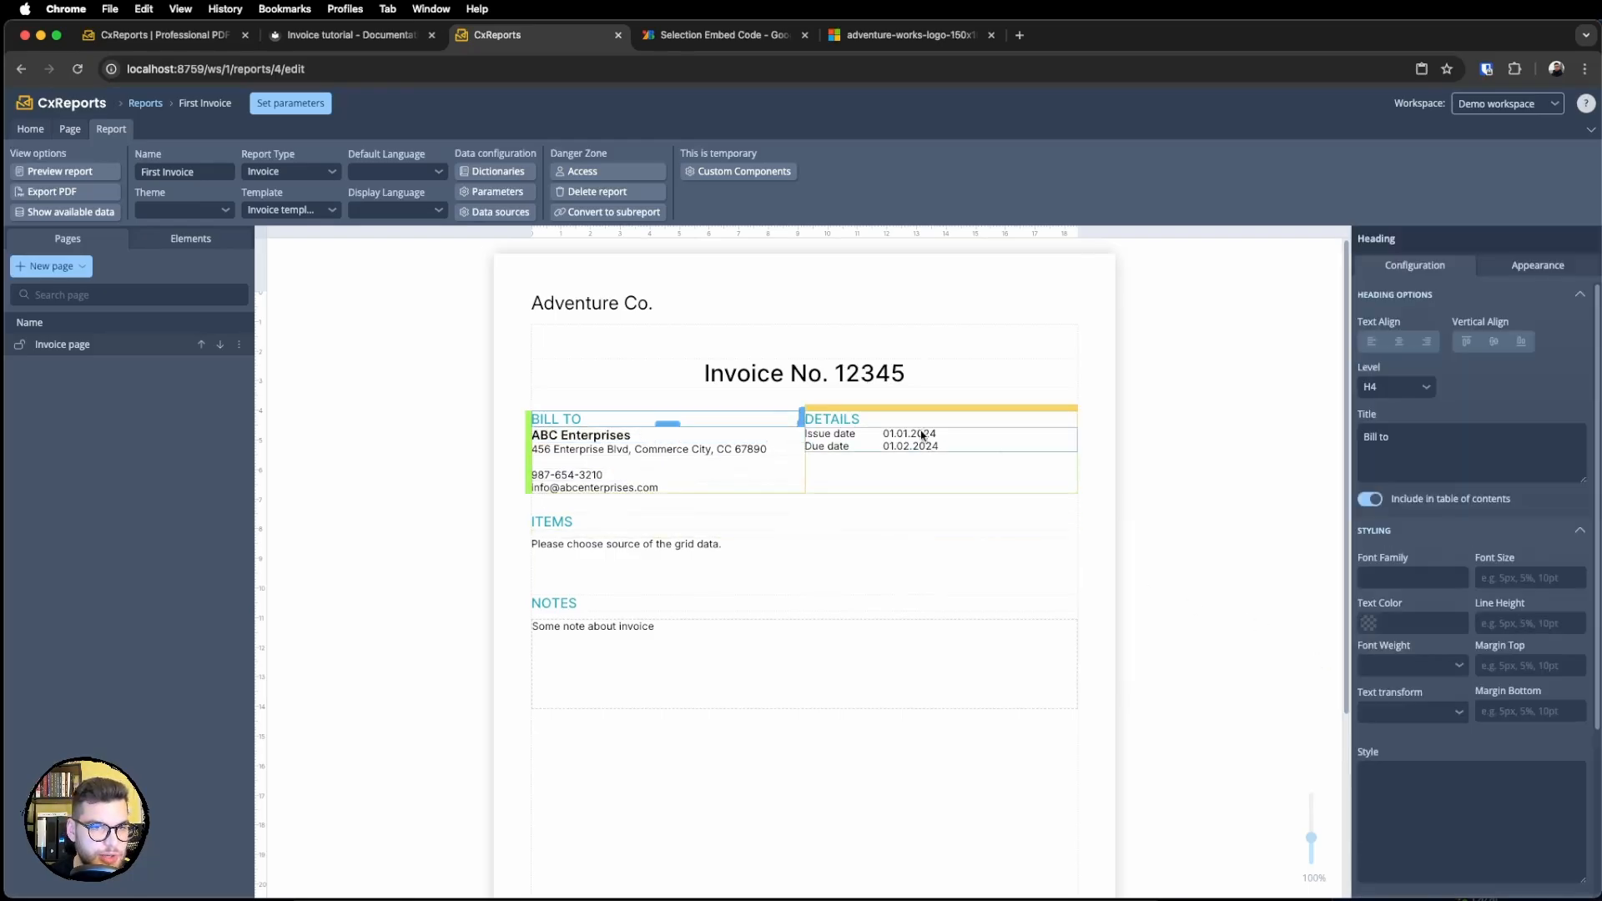
left_click(916, 421)
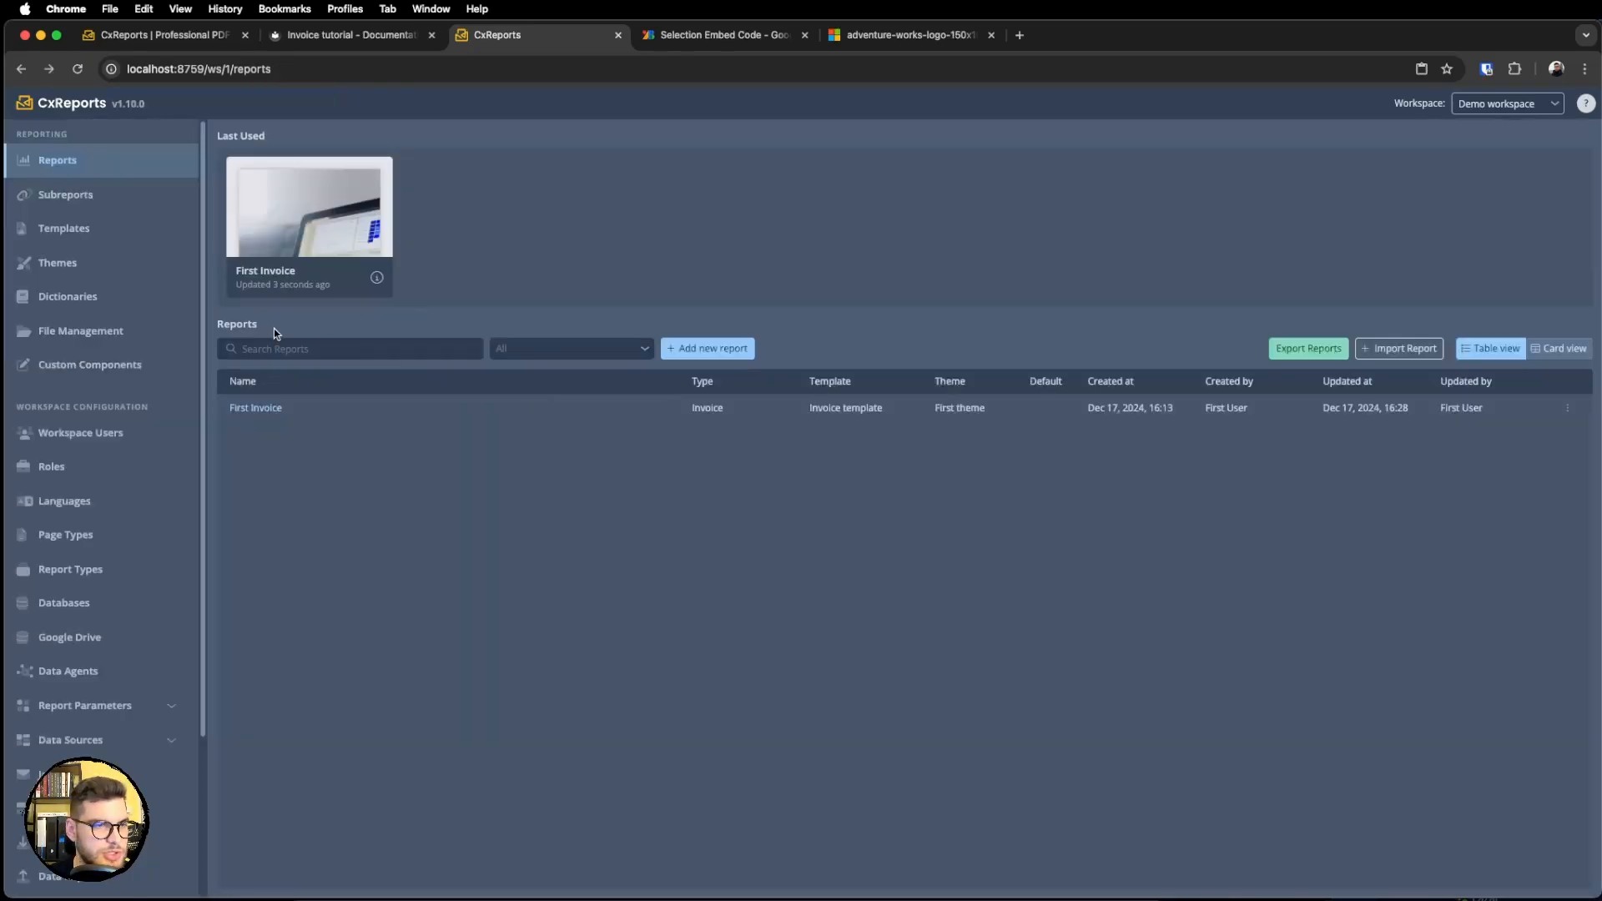
left_click(59, 262)
left_click(242, 204)
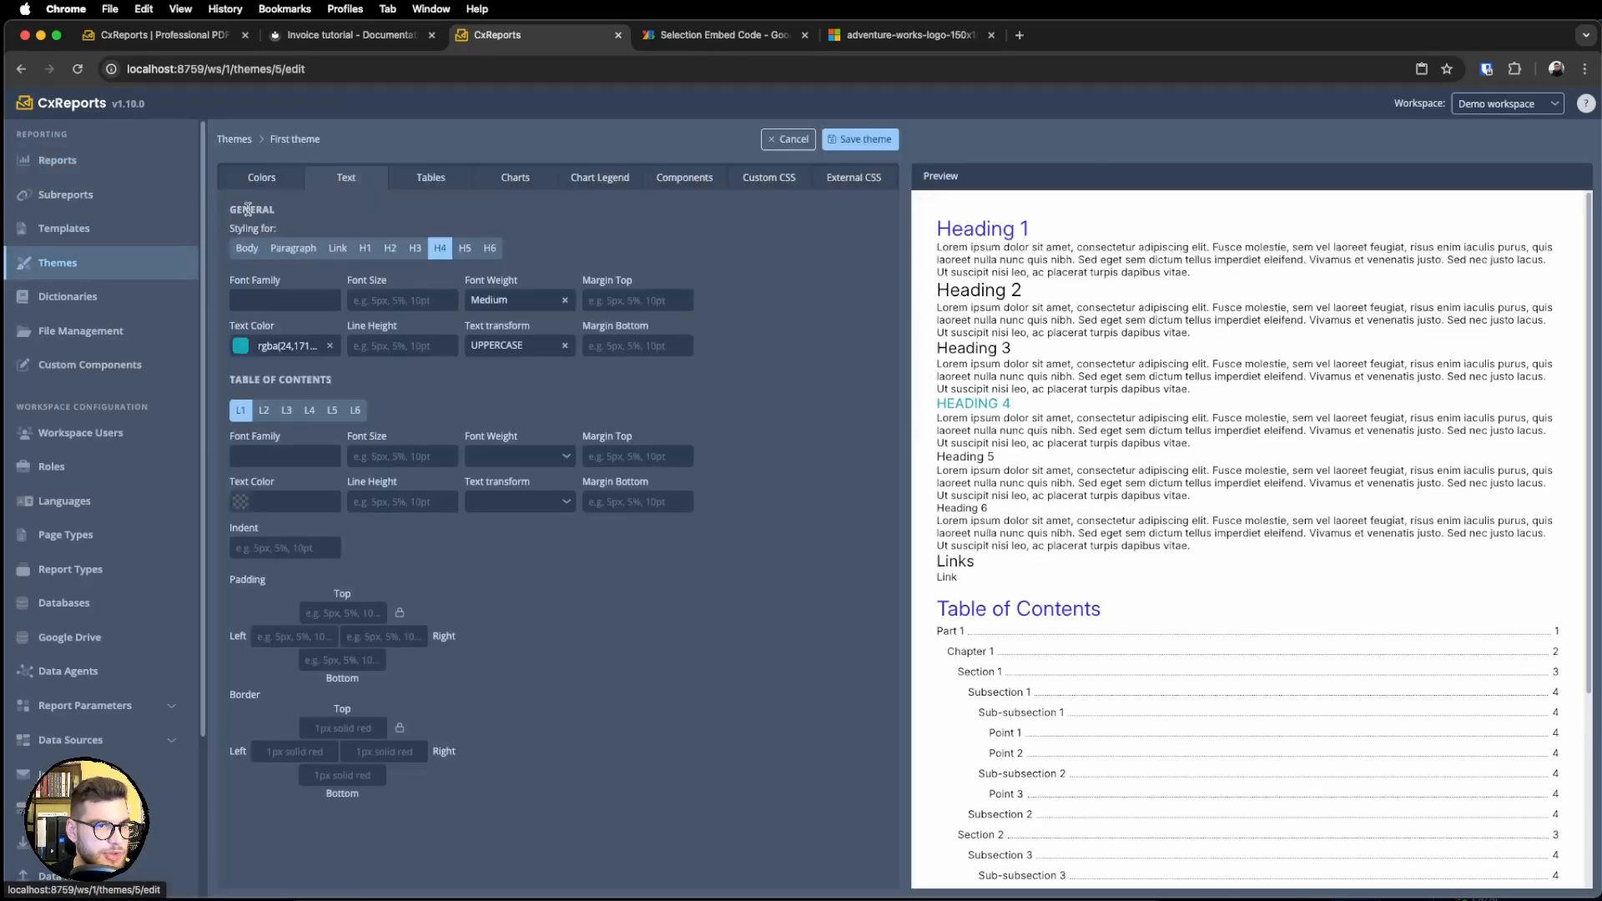
left_click(241, 344)
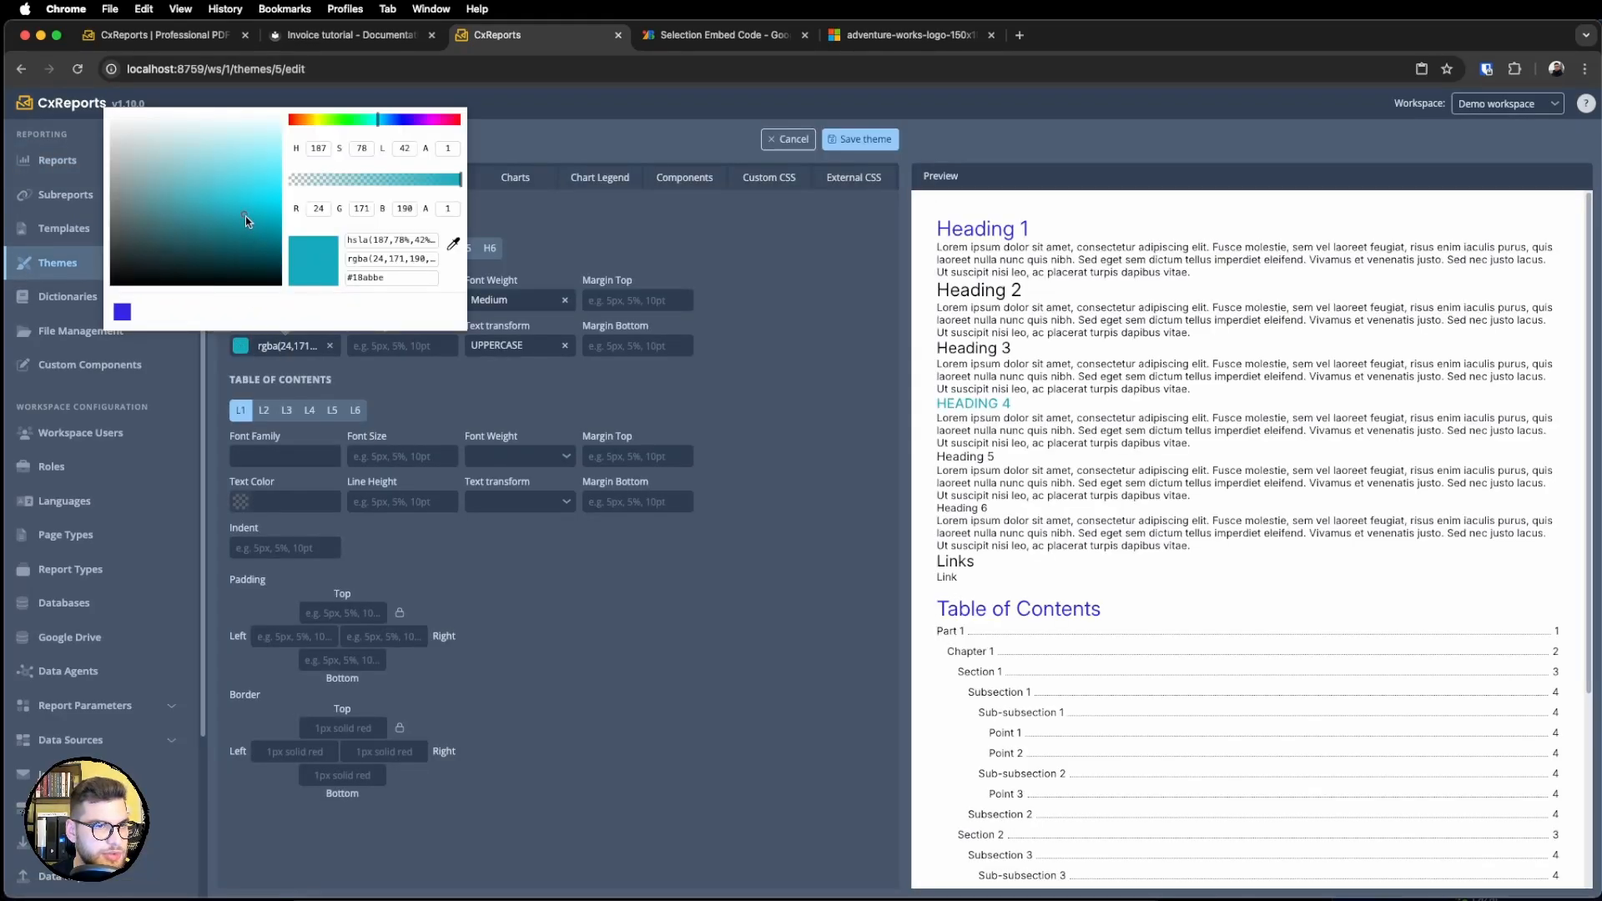
left_click_drag(245, 216, 245, 224)
left_click(798, 280)
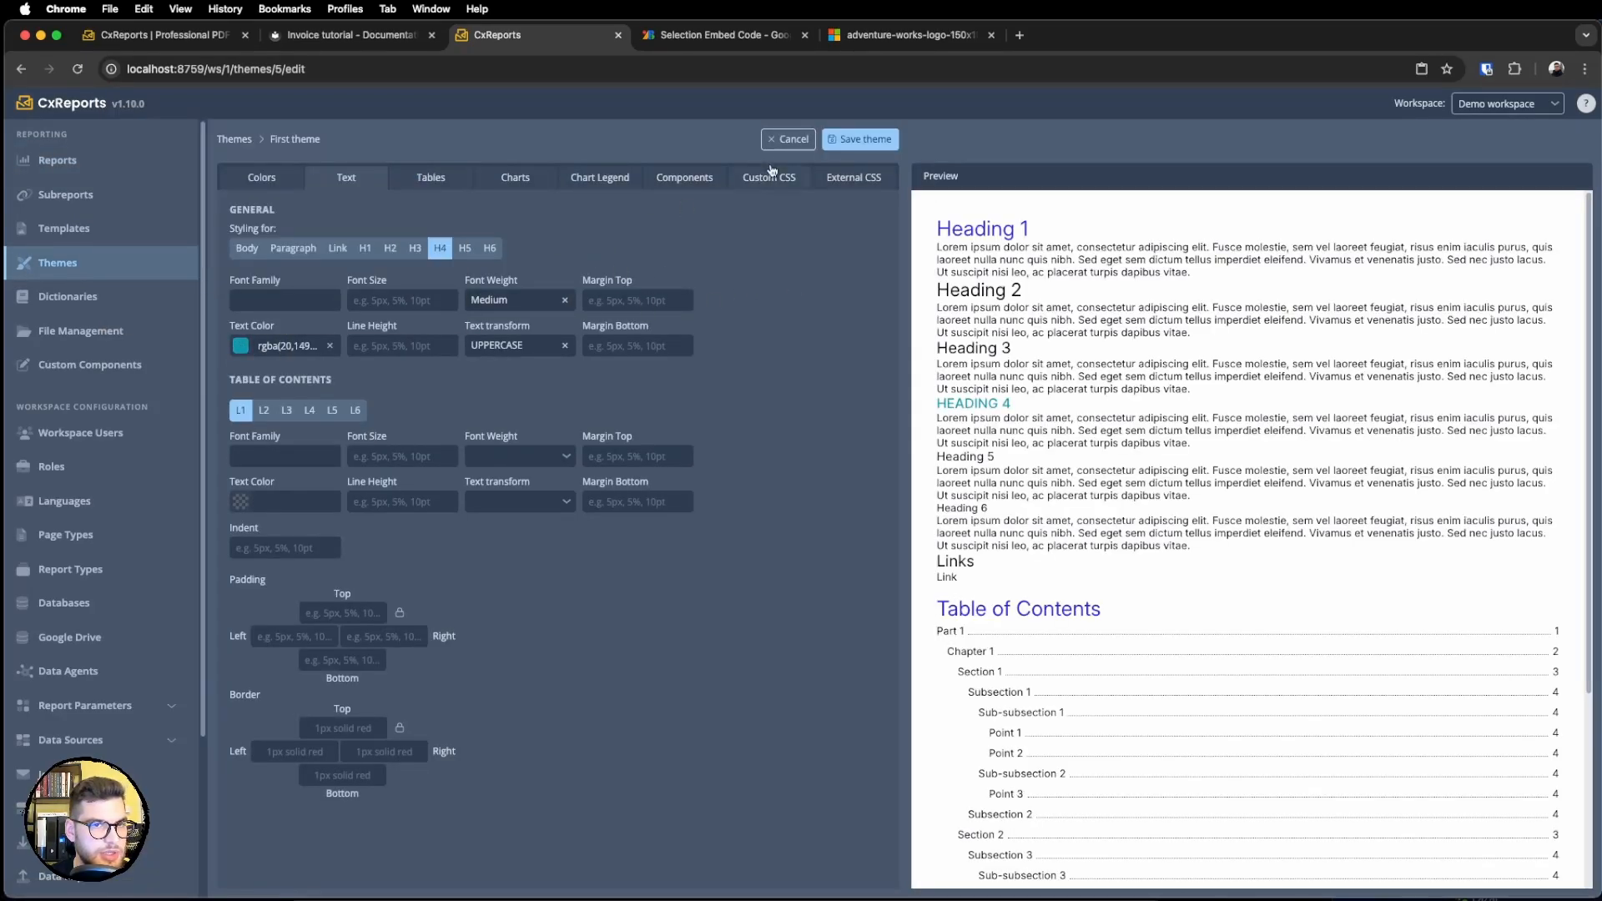
left_click(859, 139)
Reopen the First Invoice report and examine its available data for the names of the invoice date fields.
left_click(129, 165)
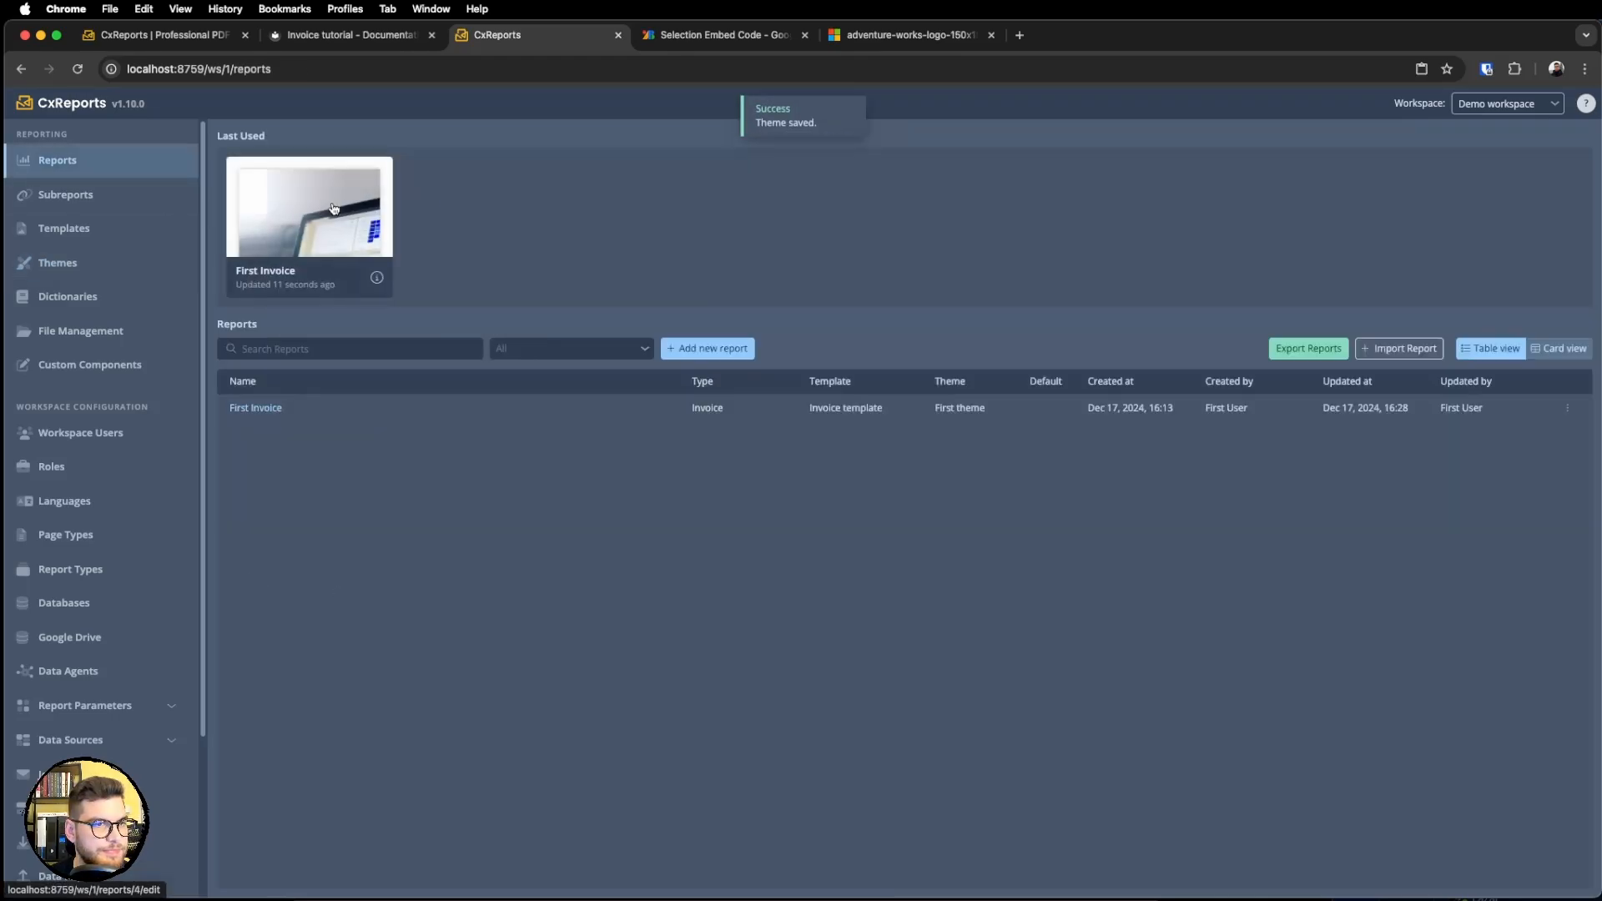
left_click(334, 208)
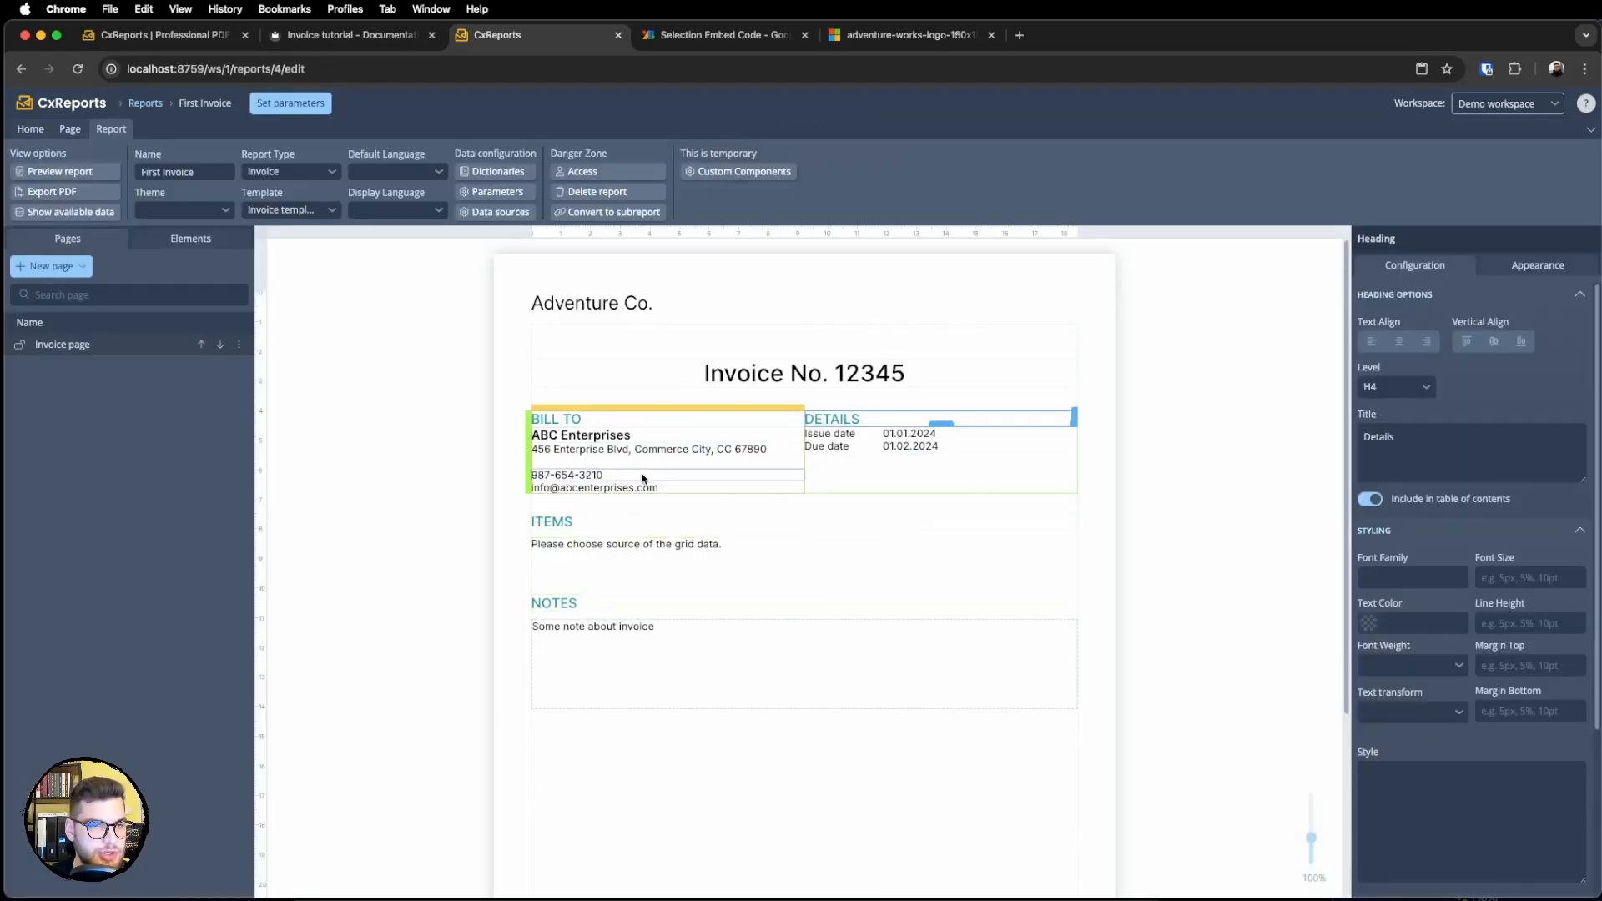
left_click(877, 447)
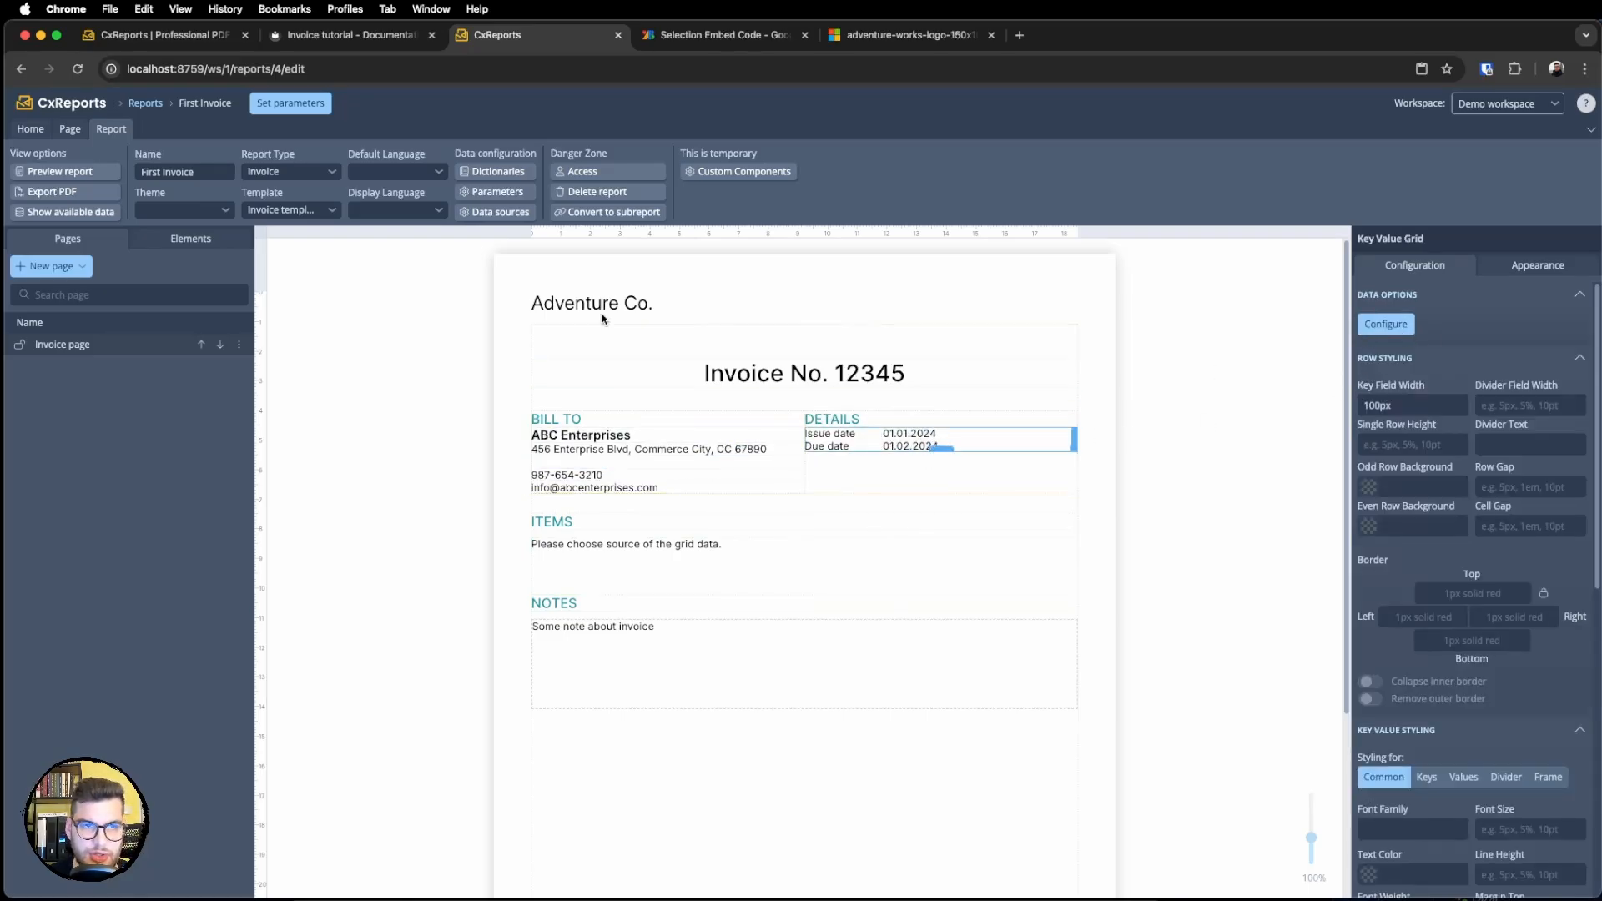
left_click(108, 212)
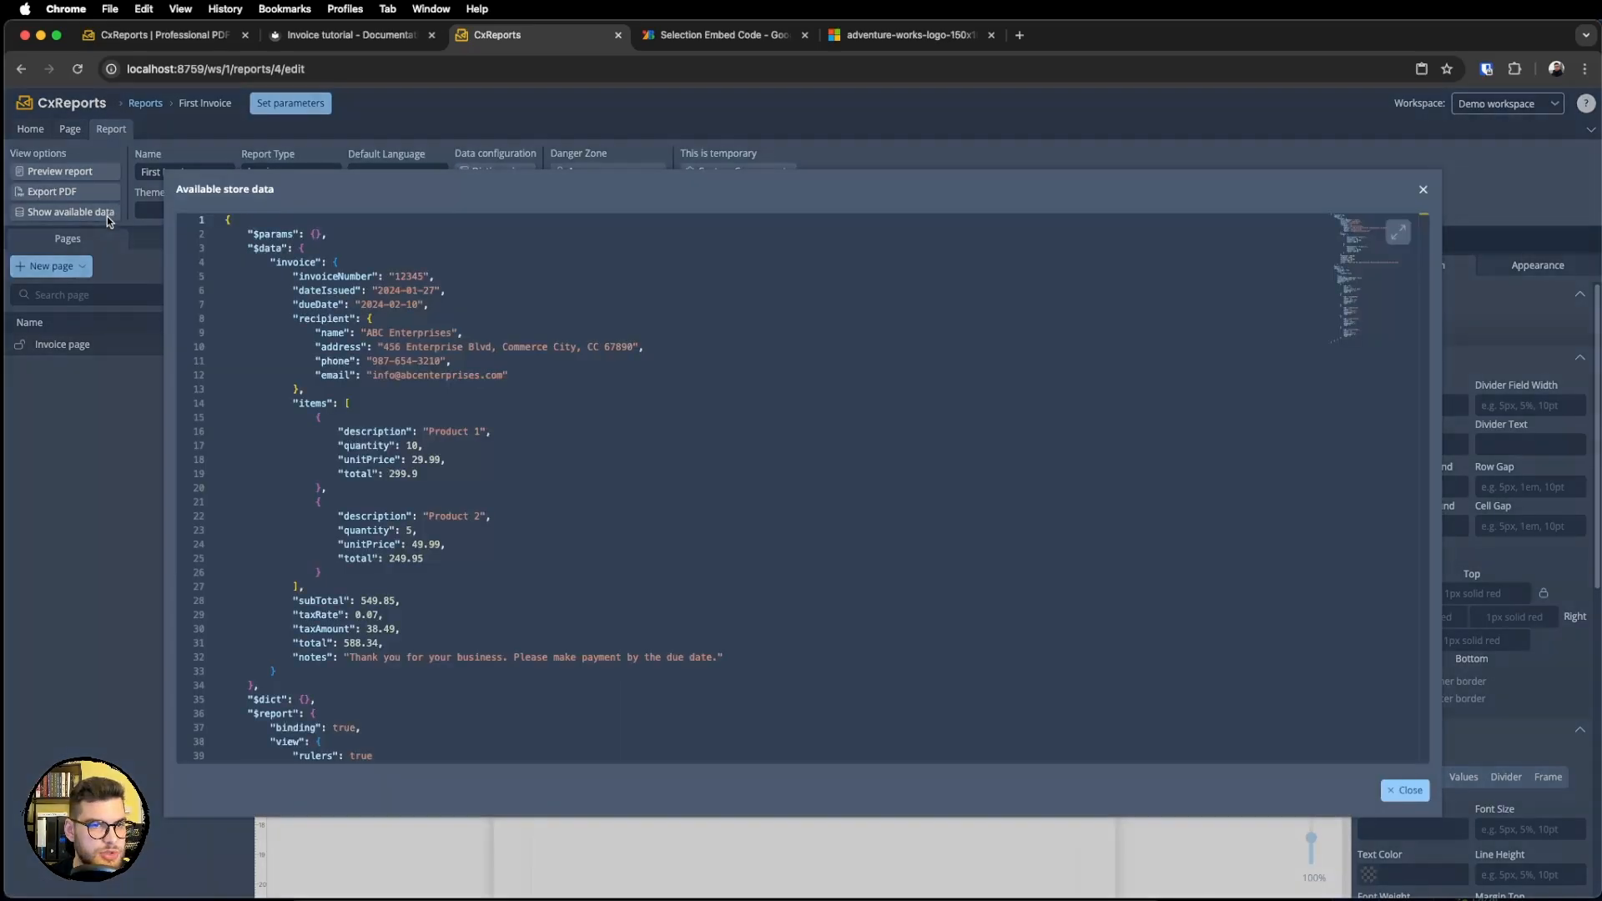
double_click(323, 291)
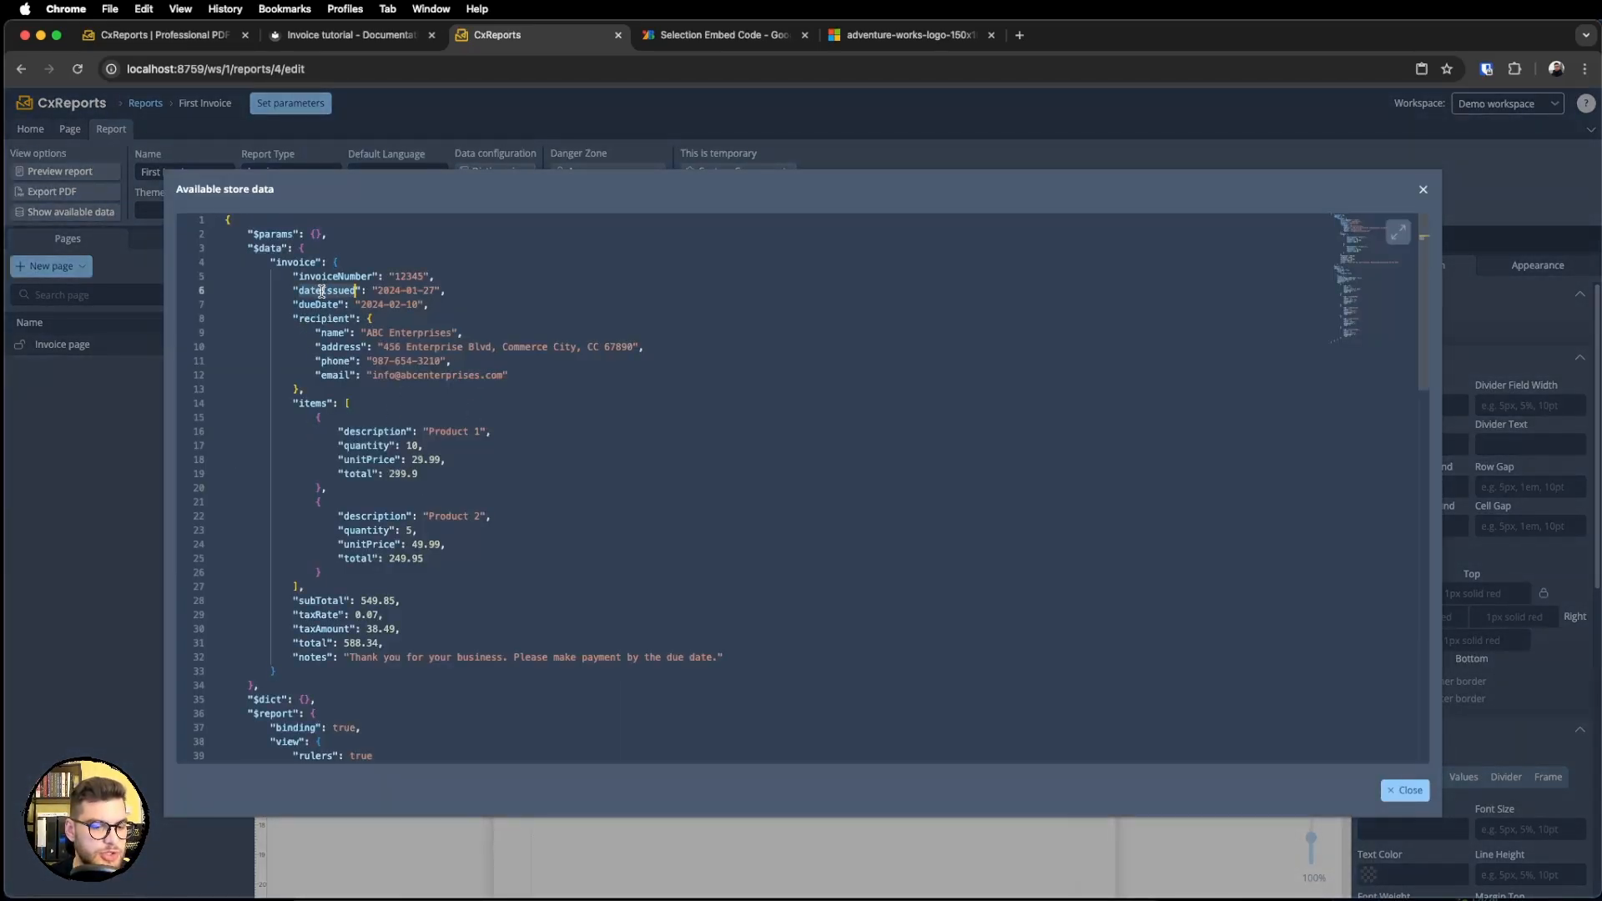
left_click(1418, 191)
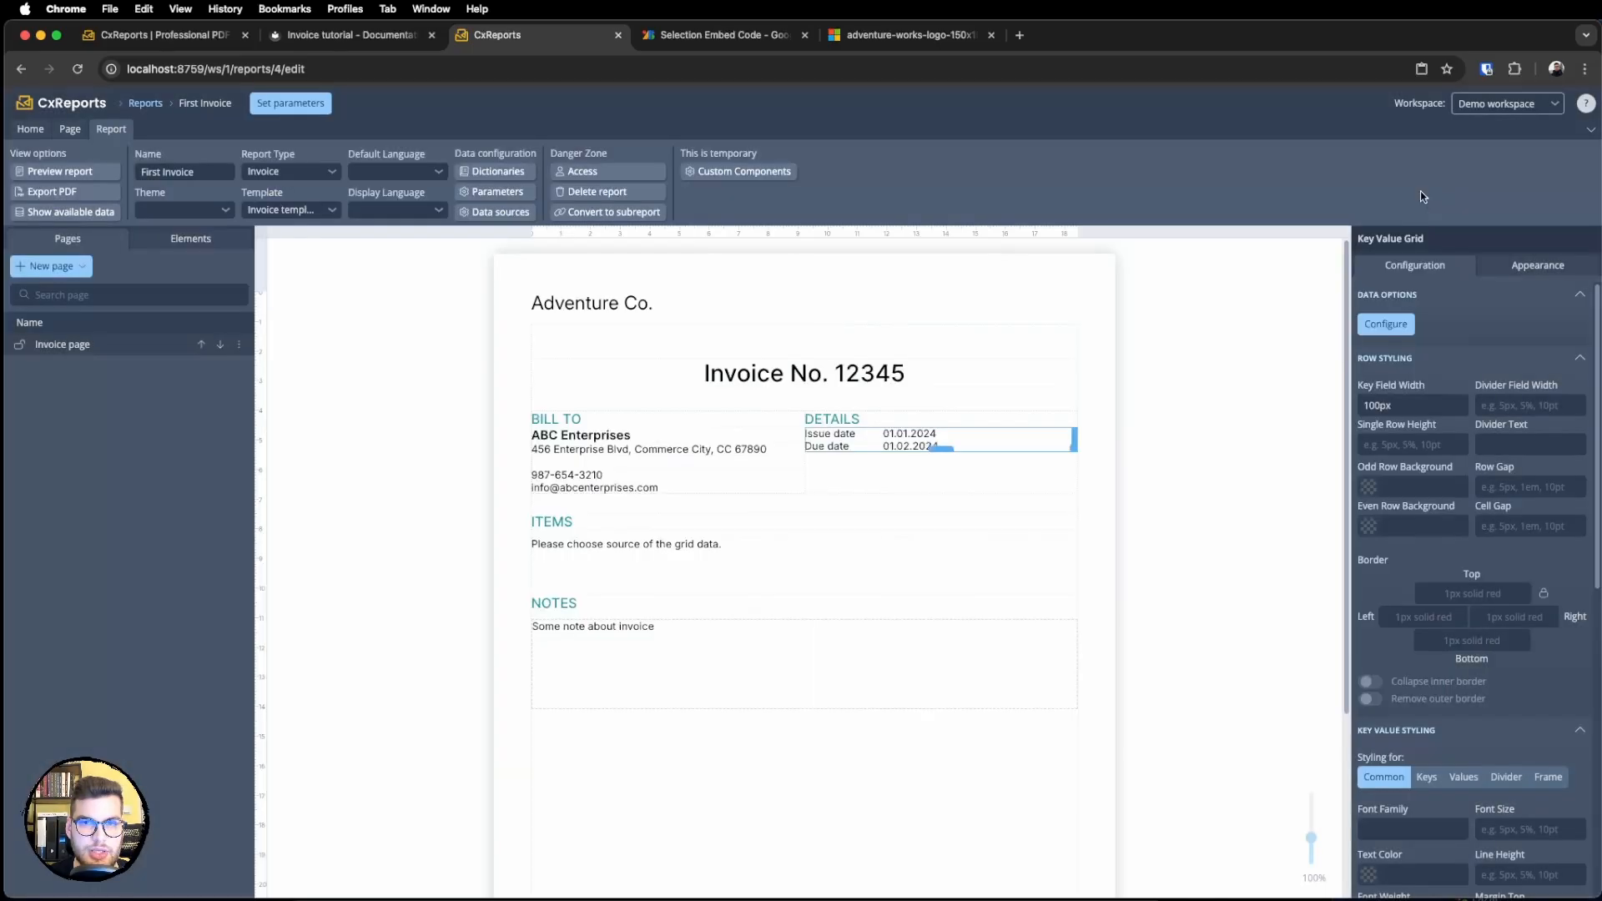
Bind the Issue date value in the Details key value grid to {$data.invoice.dateIssue}.
left_click(1386, 324)
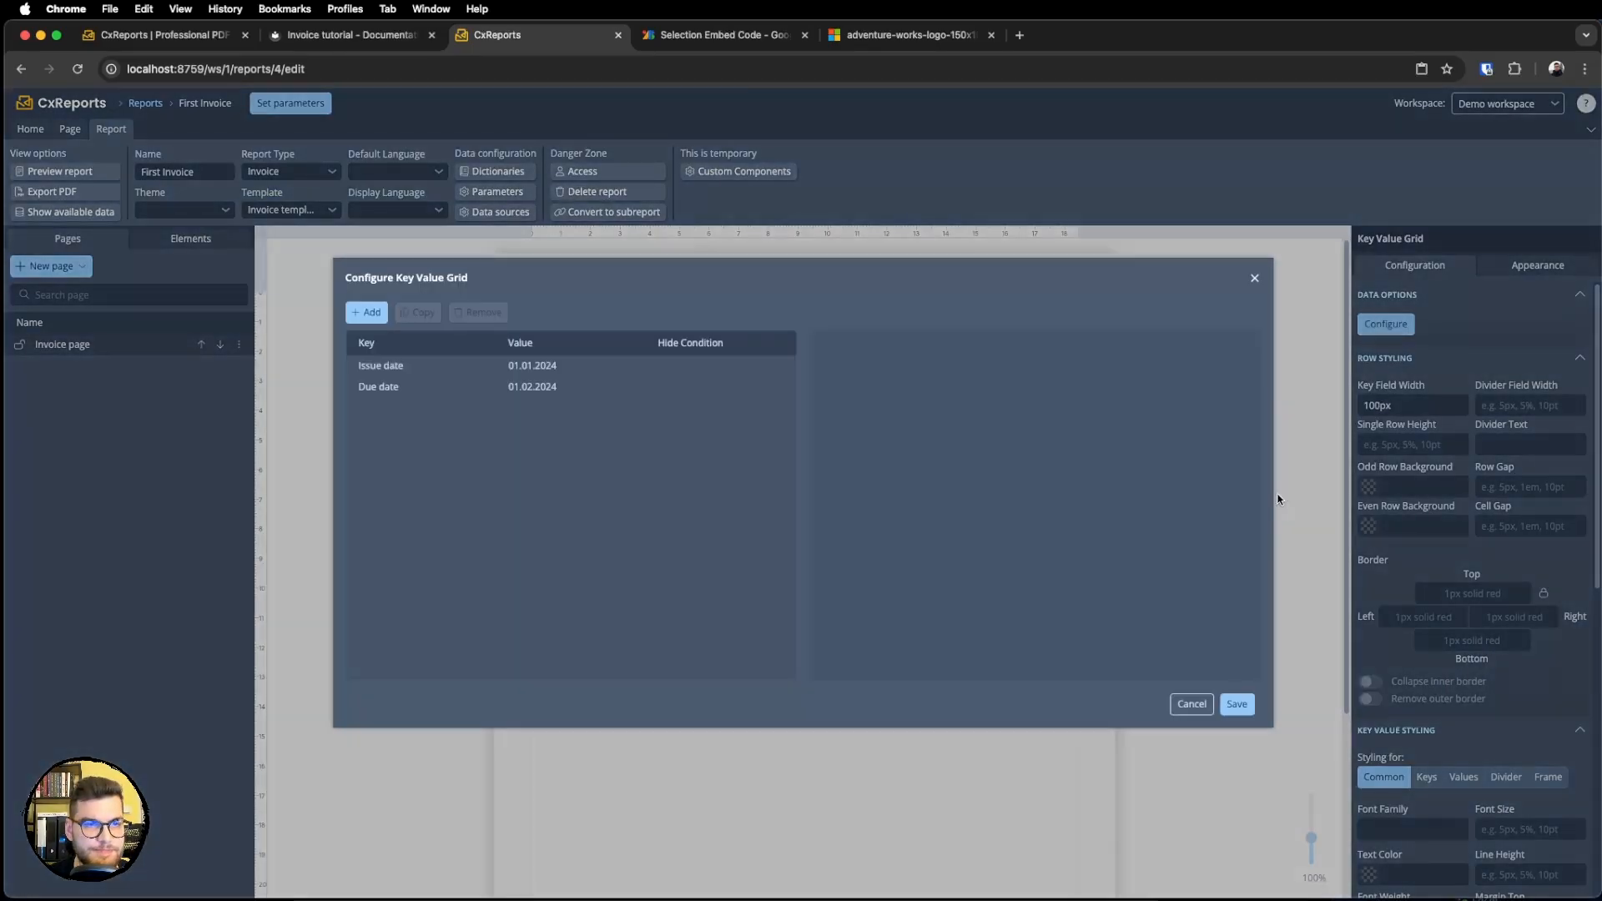
left_click(484, 368)
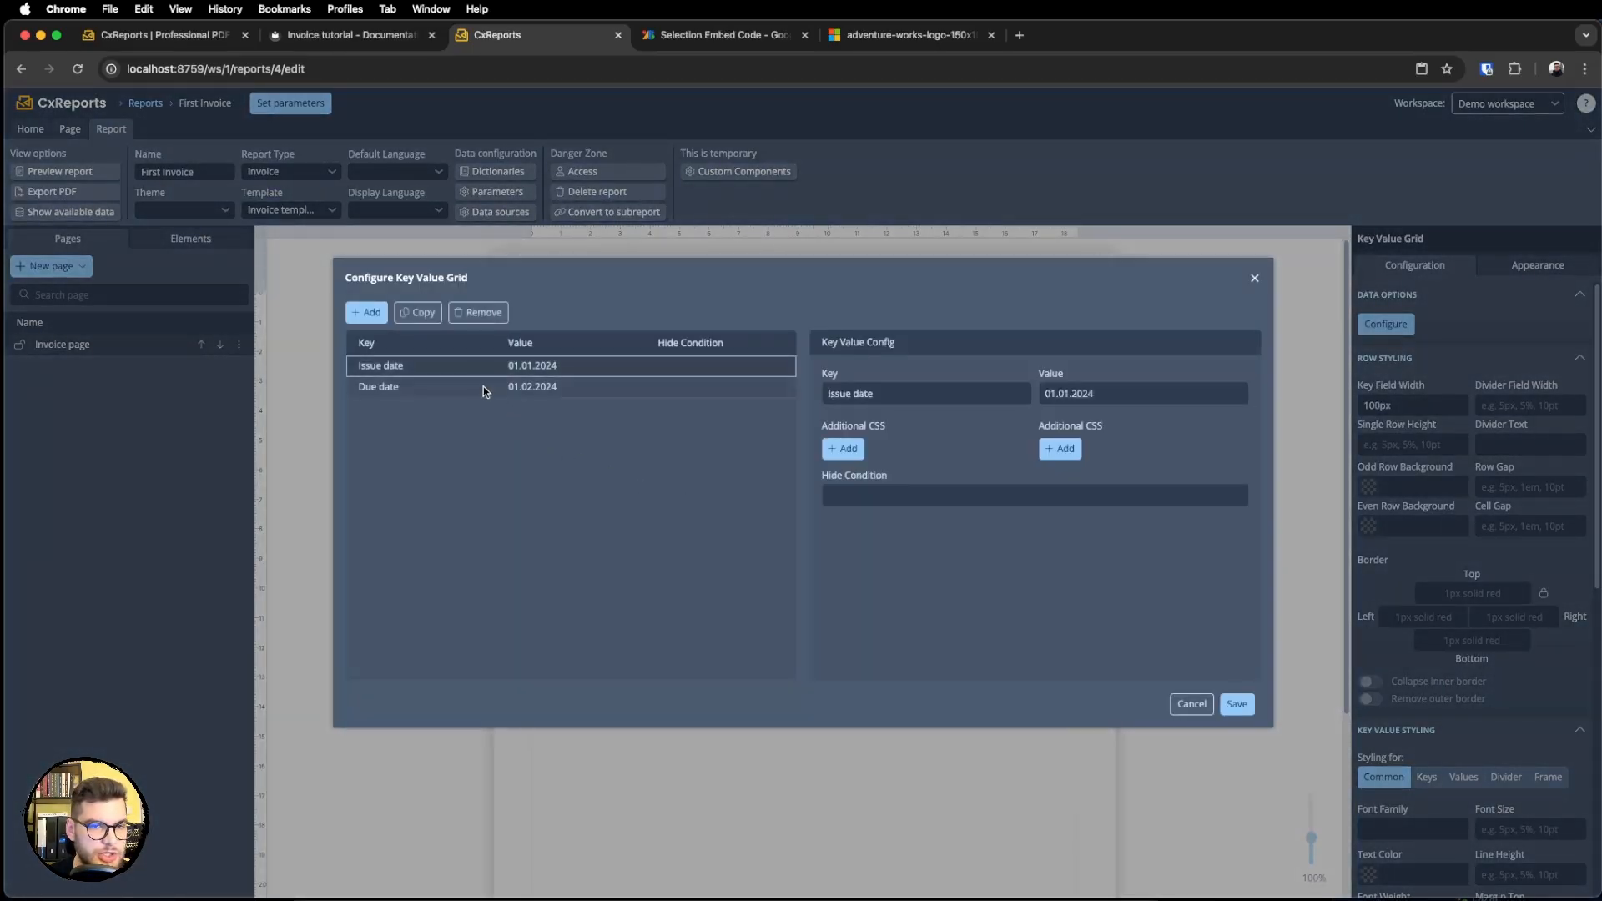
double_click(1102, 401)
key("BackSpace")
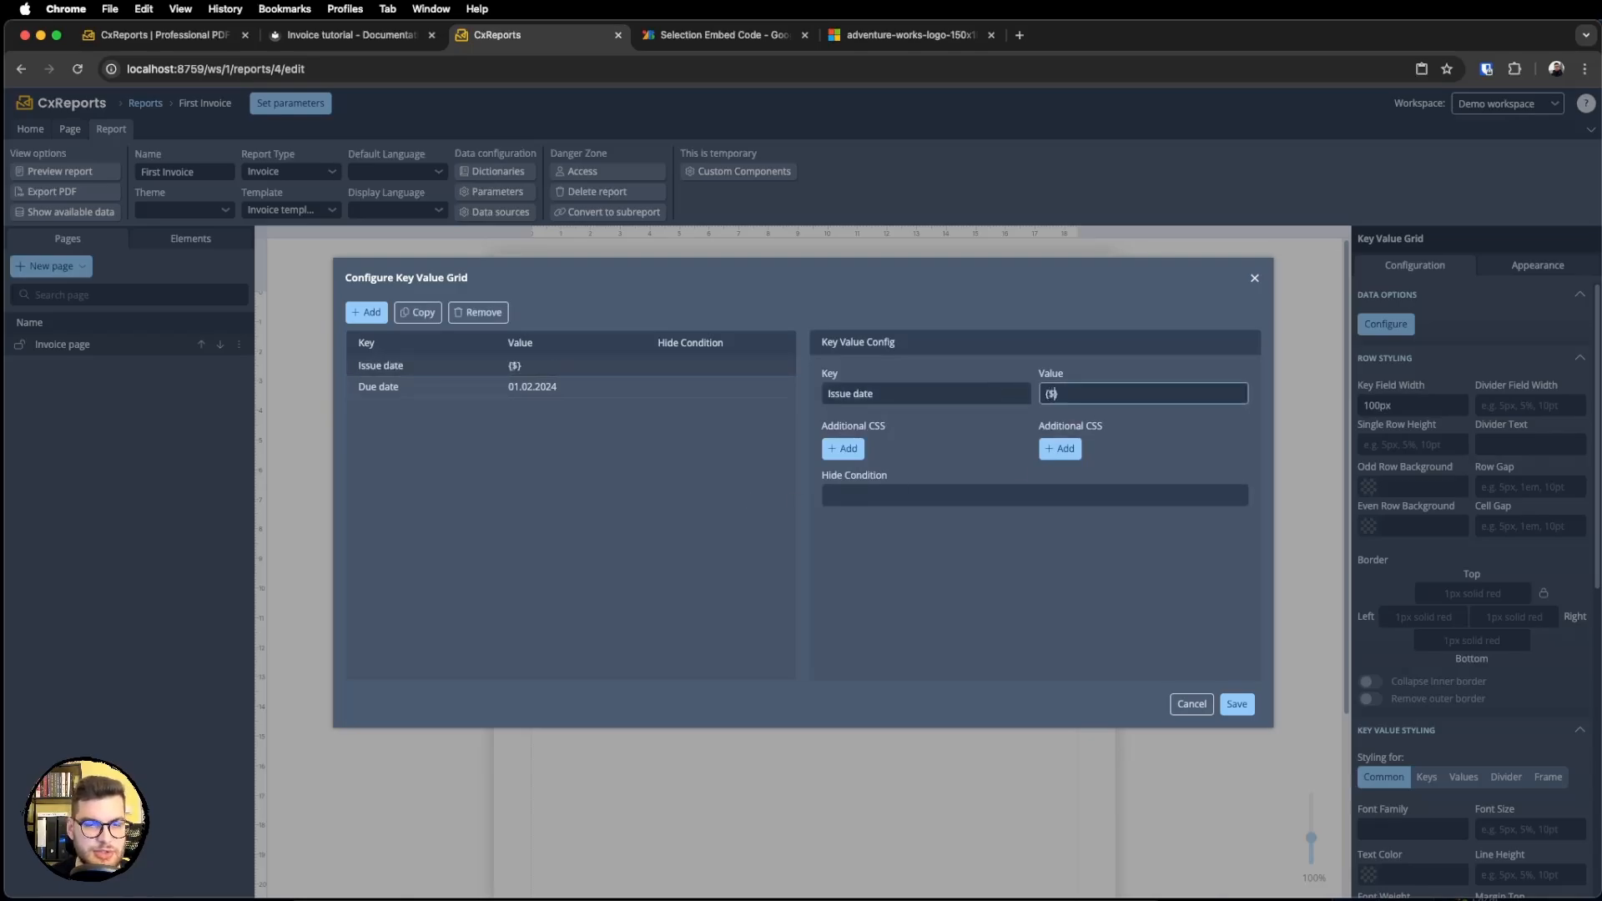
type("{$data.")
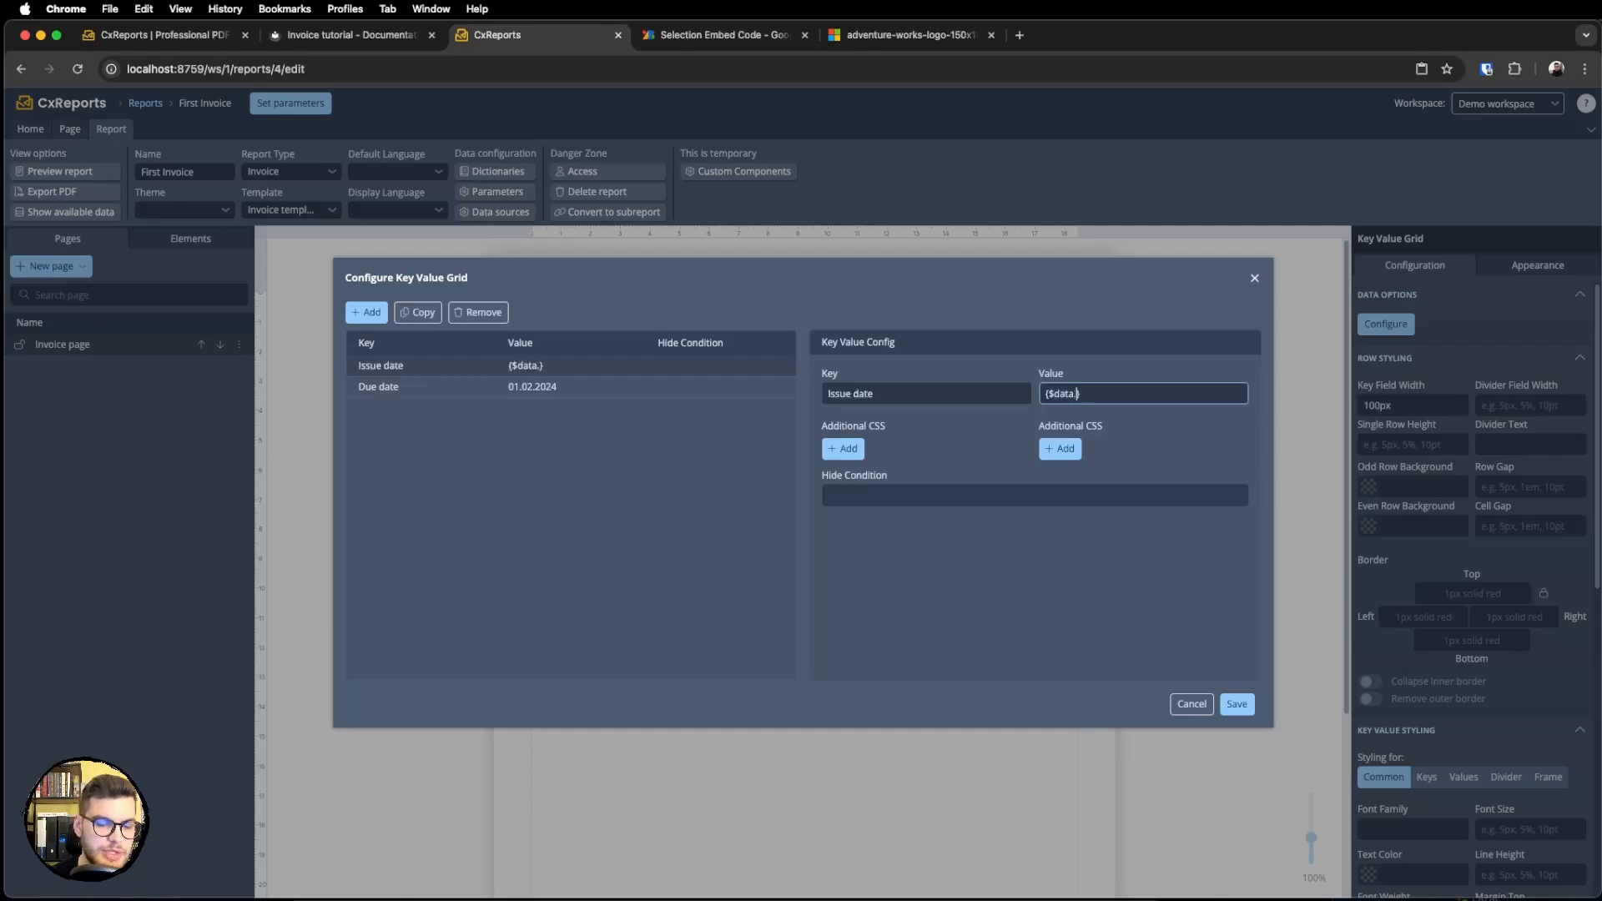
type("invoice")
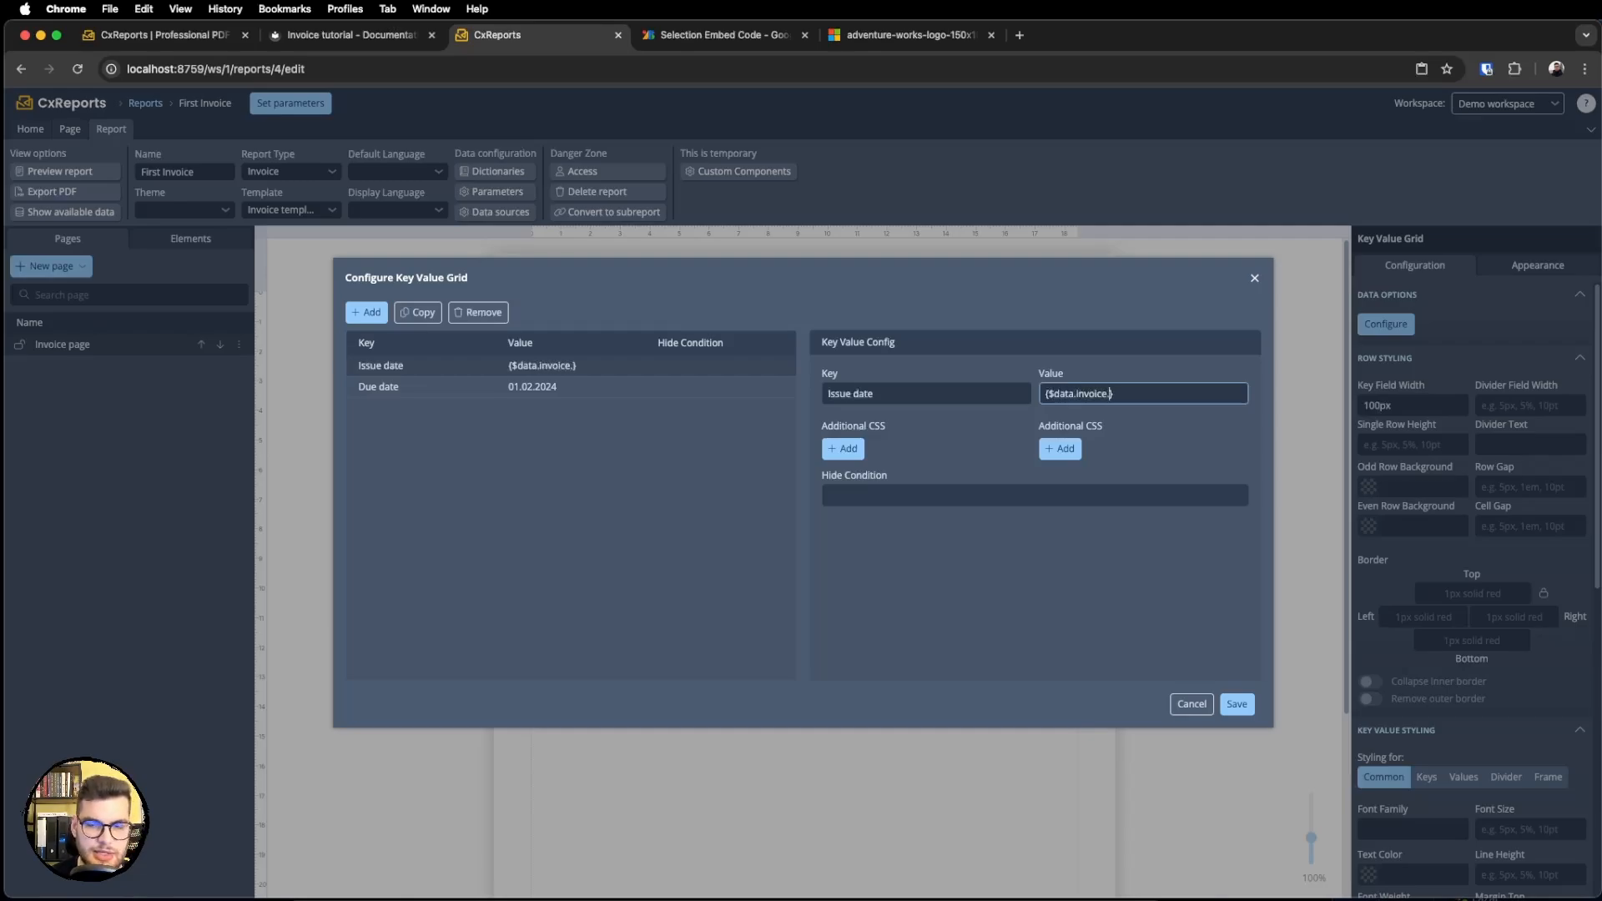
type(".is")
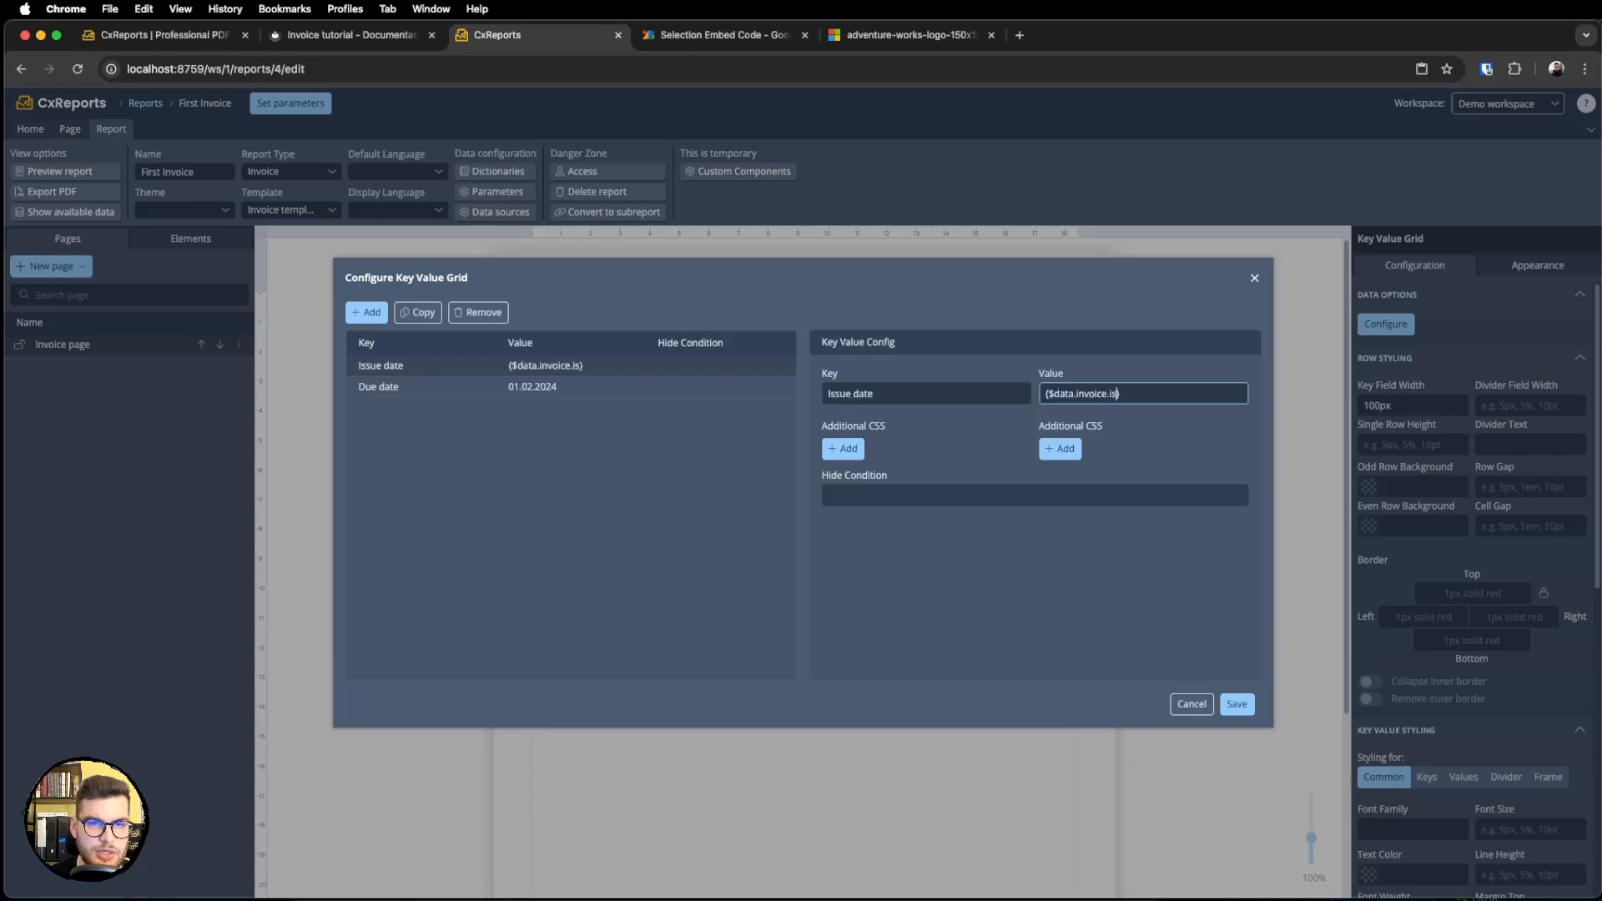
type("sueDate")
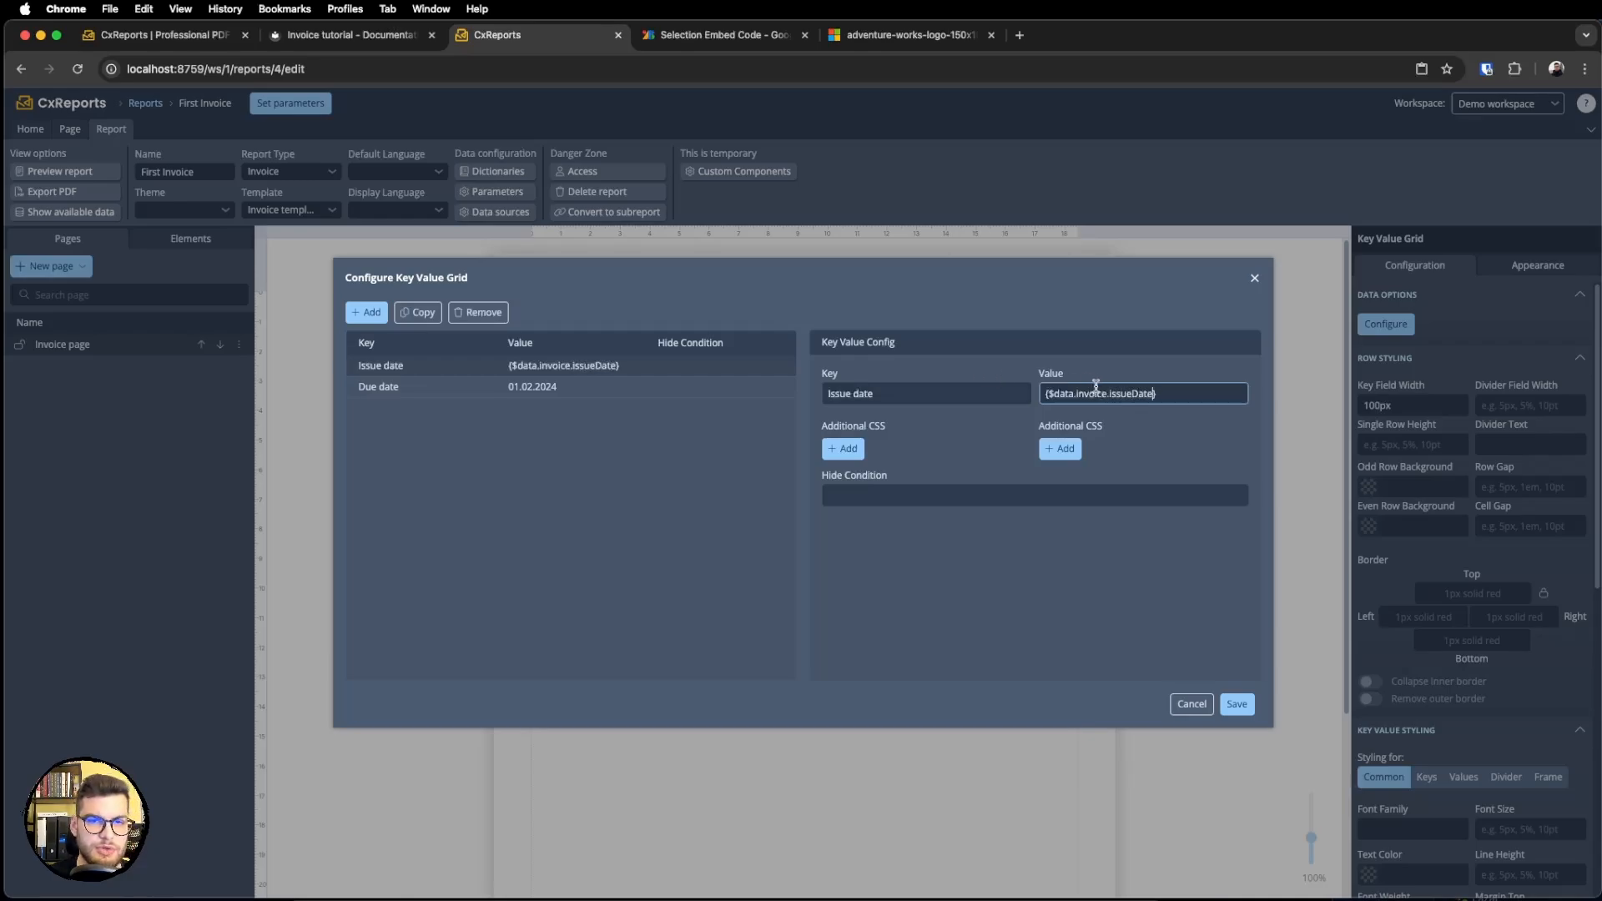
double_click(1131, 393)
type("dateIssue")
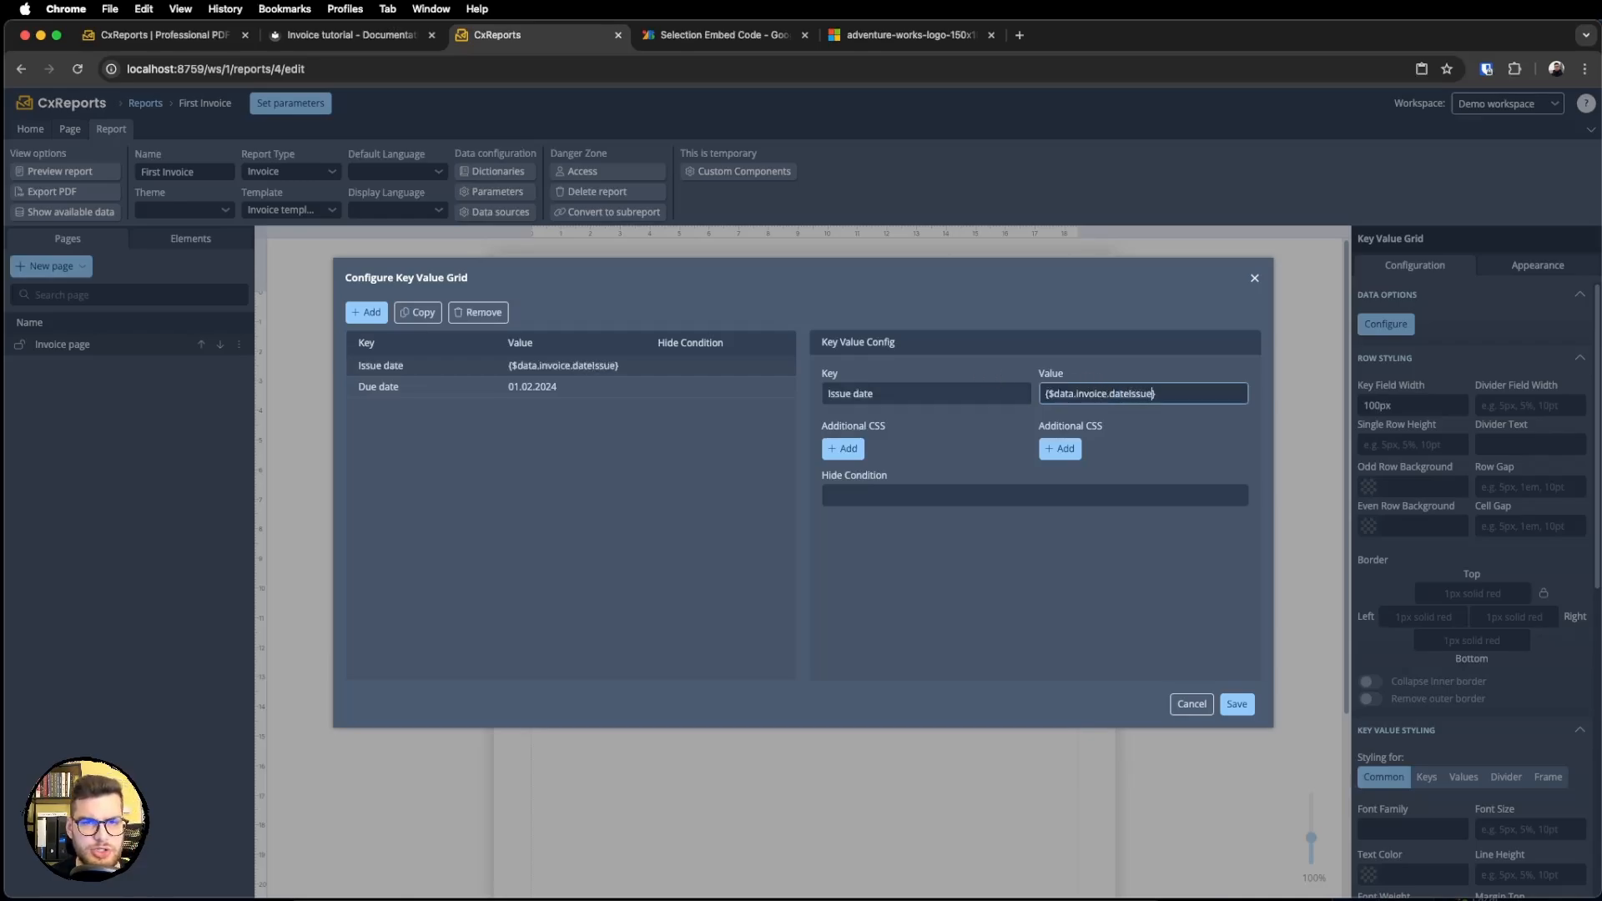
Bind the Due date value to {$data.invoice.dueDate}, reusing the Issue date expression, and save the key value grid configuration.
left_click(519, 384)
left_click(736, 364)
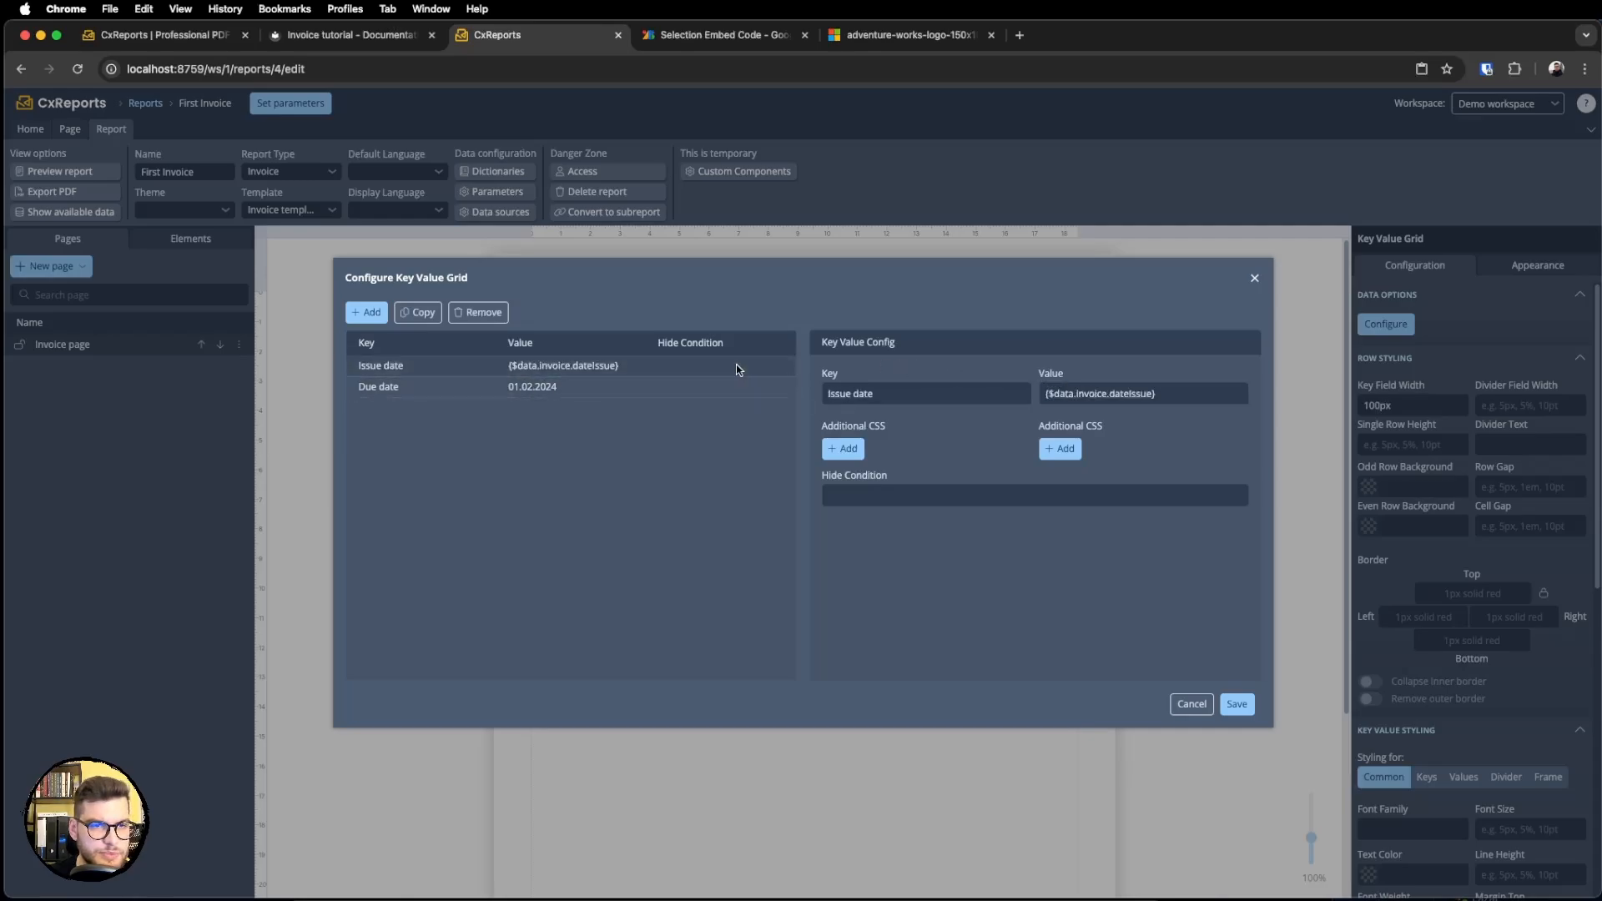
left_click(595, 396)
left_click(1210, 396)
key("super+a")
type("{$data.invoice.issueDate}")
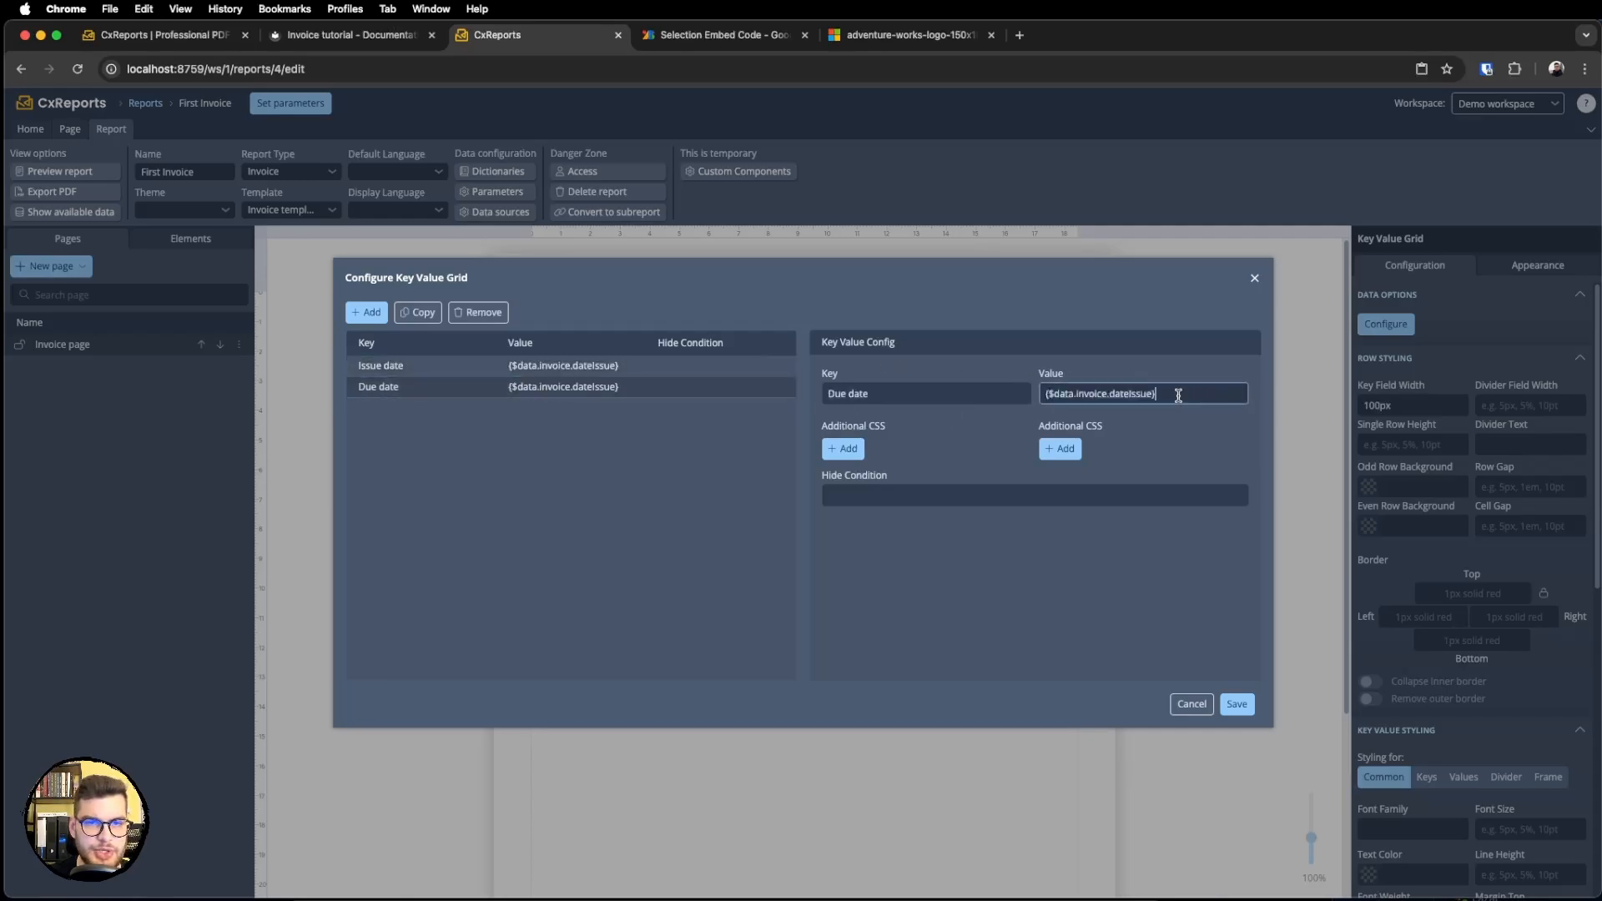
double_click(1142, 395)
type("dueDate")
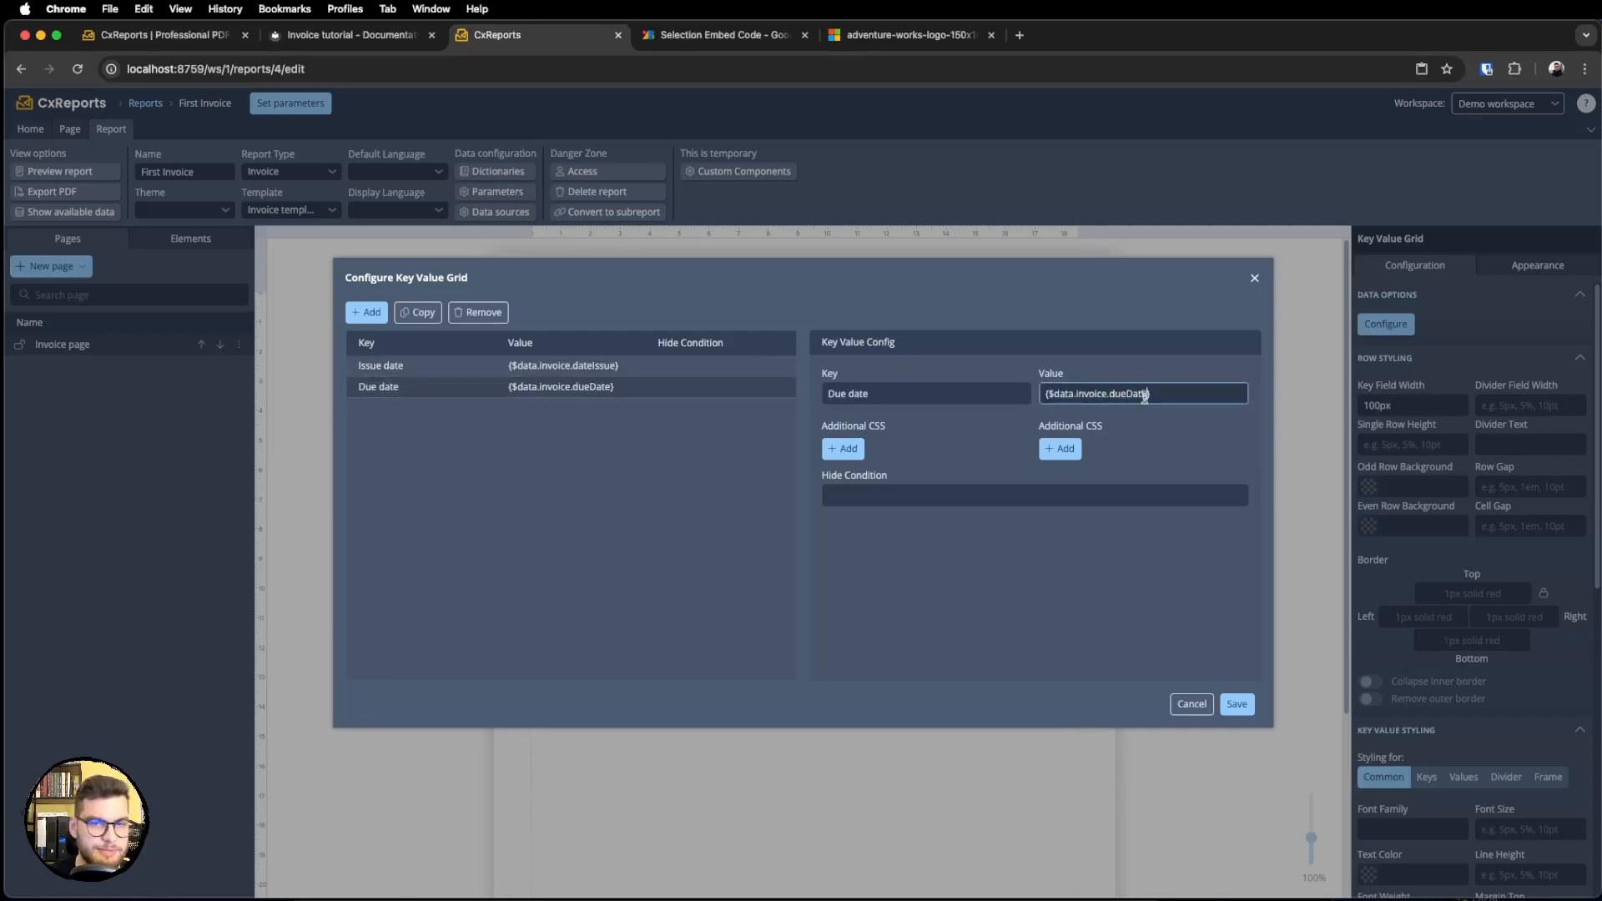
left_click(1236, 704)
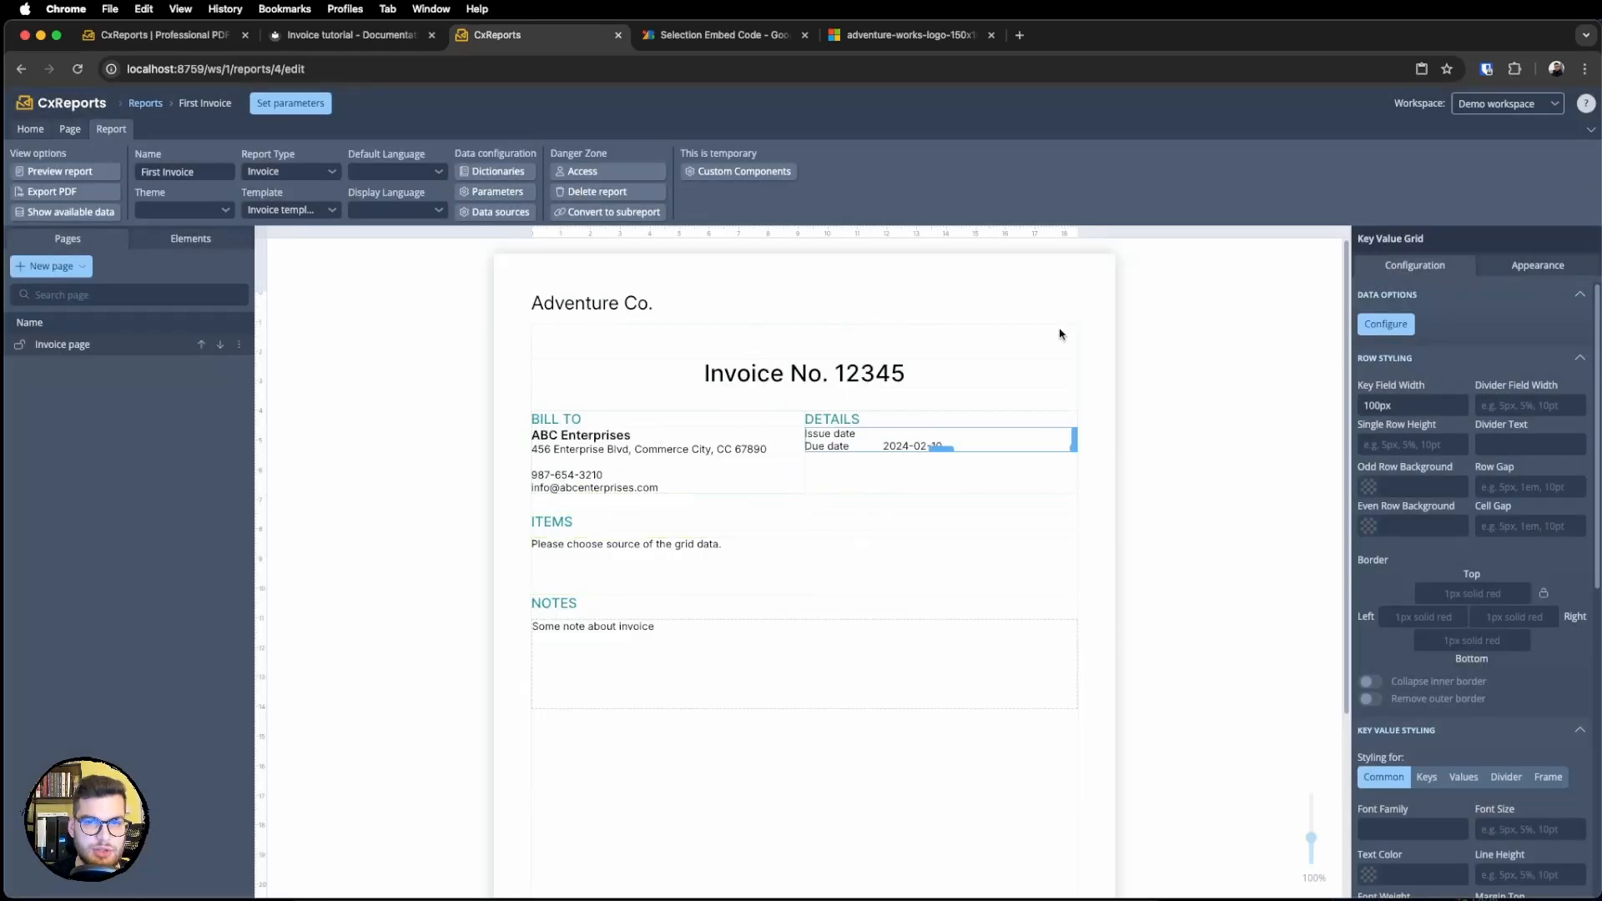
Check the issue date's field name in the available data and correct the Issue date value to {$data.invoice.dateIssued}, saving the grid.
left_click(63, 212)
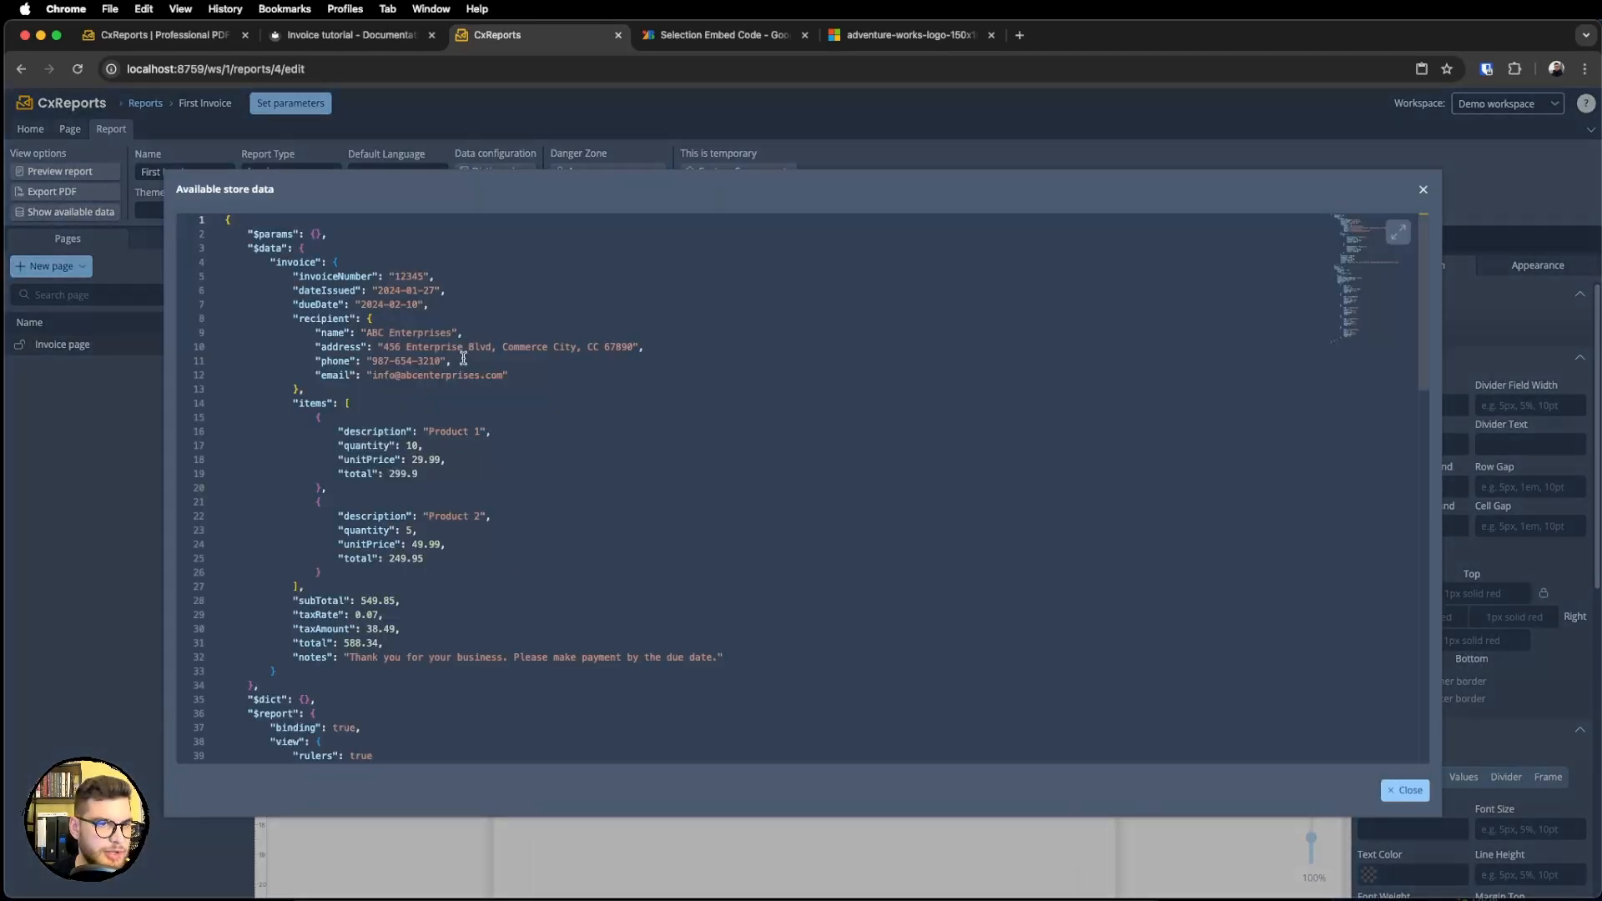
double_click(318, 291)
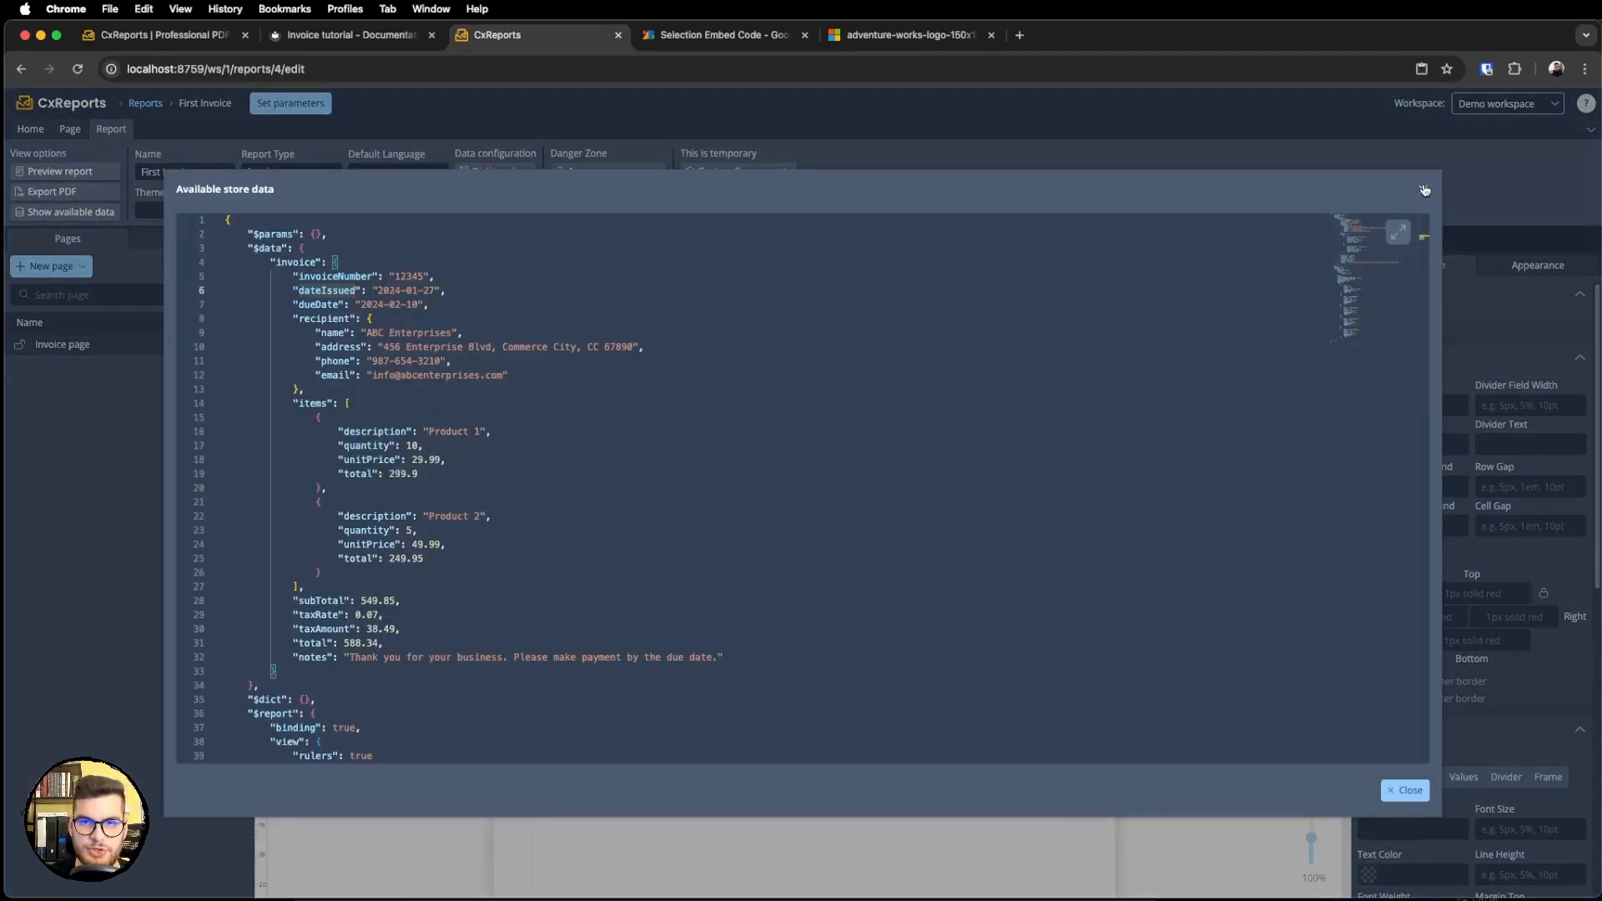
key("Escape")
left_click(1388, 326)
left_click(568, 365)
left_click(1128, 393)
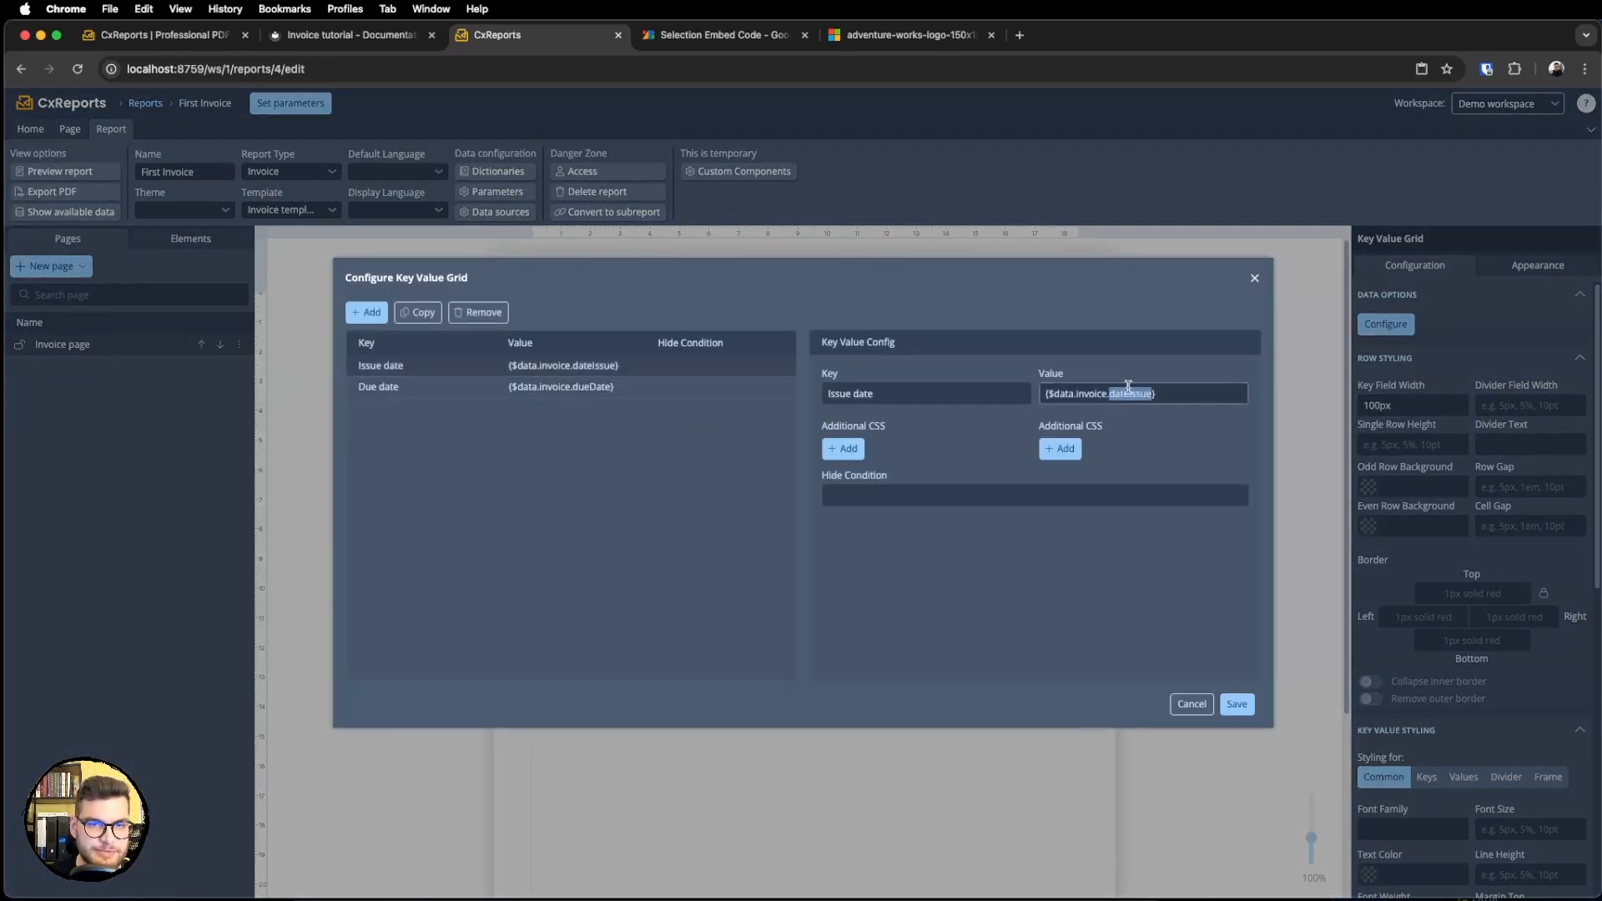
left_click(1237, 704)
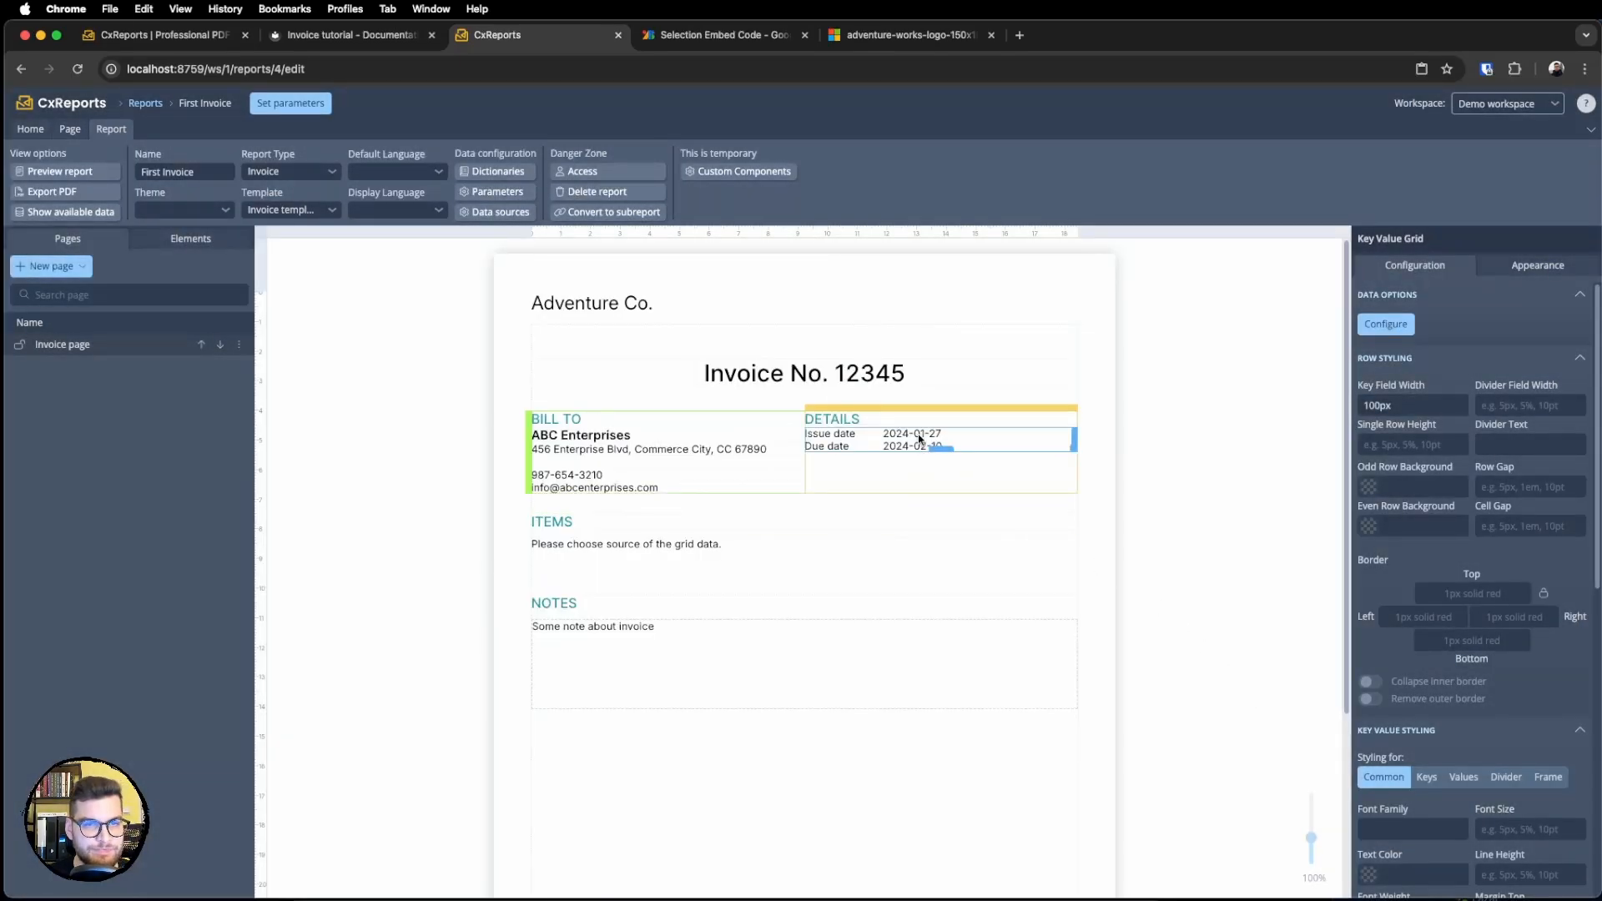
left_click(1160, 465)
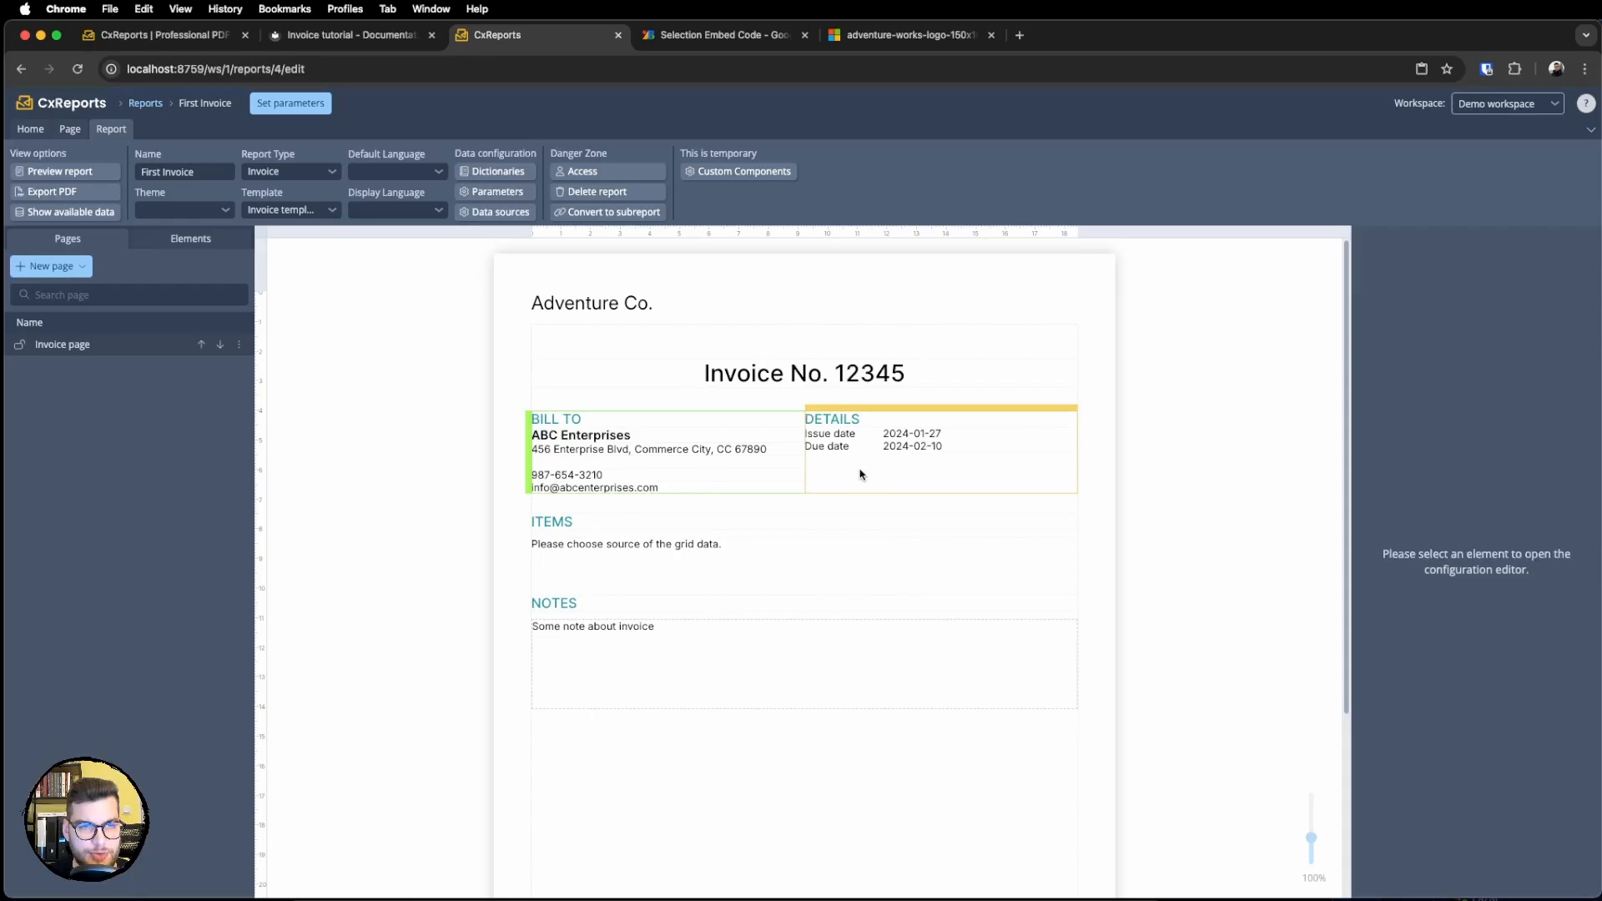
Apply date formatting to the Issue date value in the Details key value grid with {$data.invoice.dateIssued:d}.
left_click(915, 441)
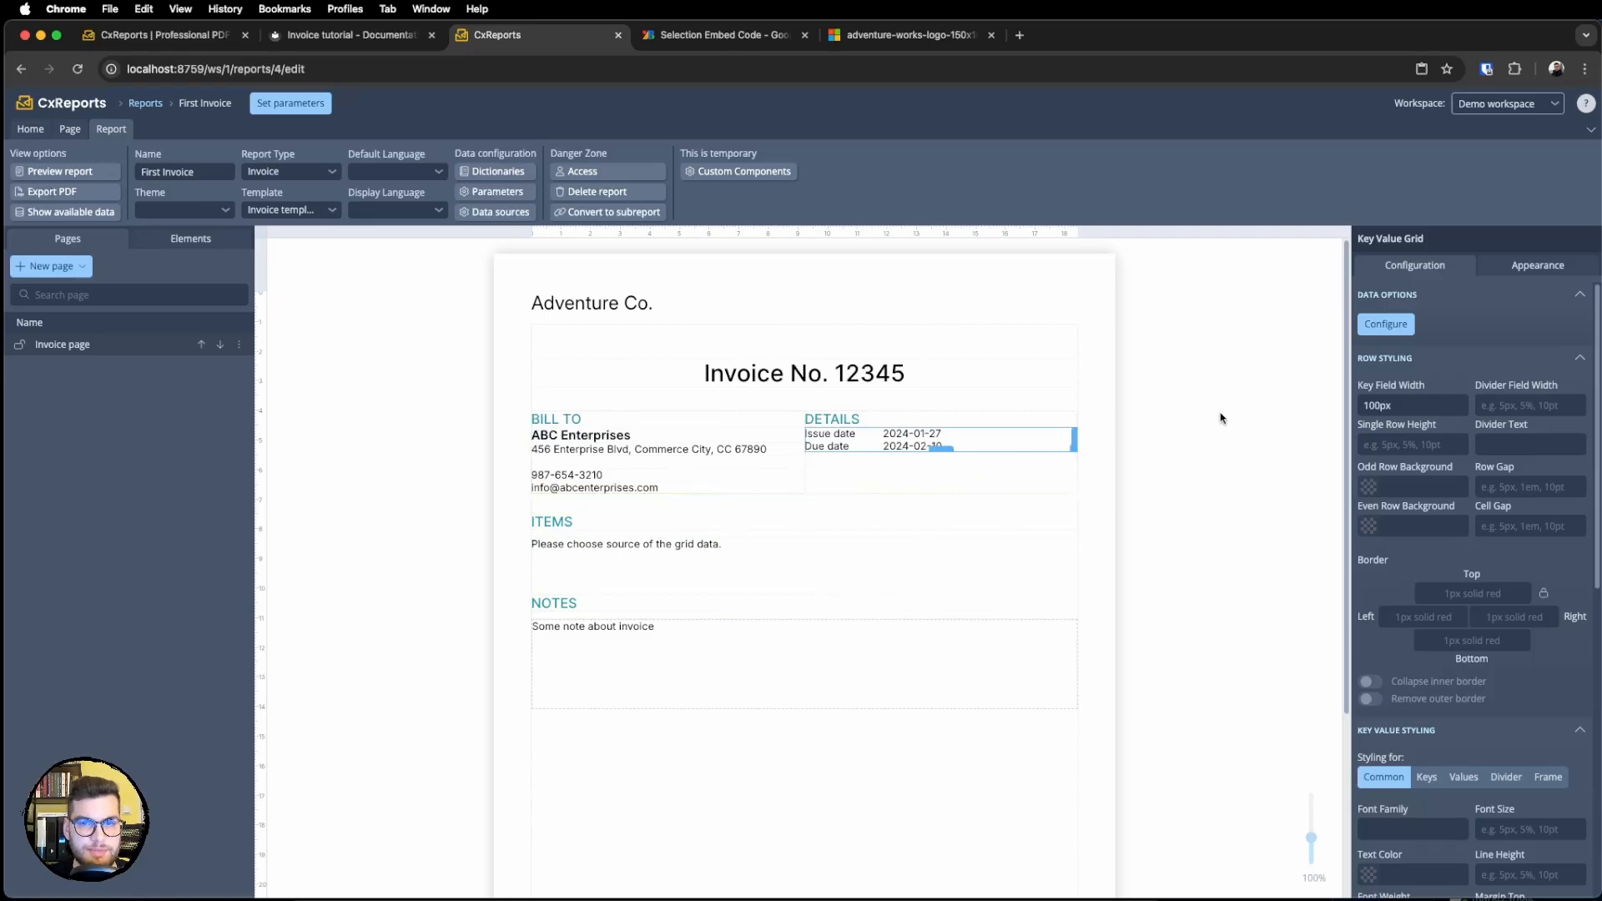
left_click(1379, 325)
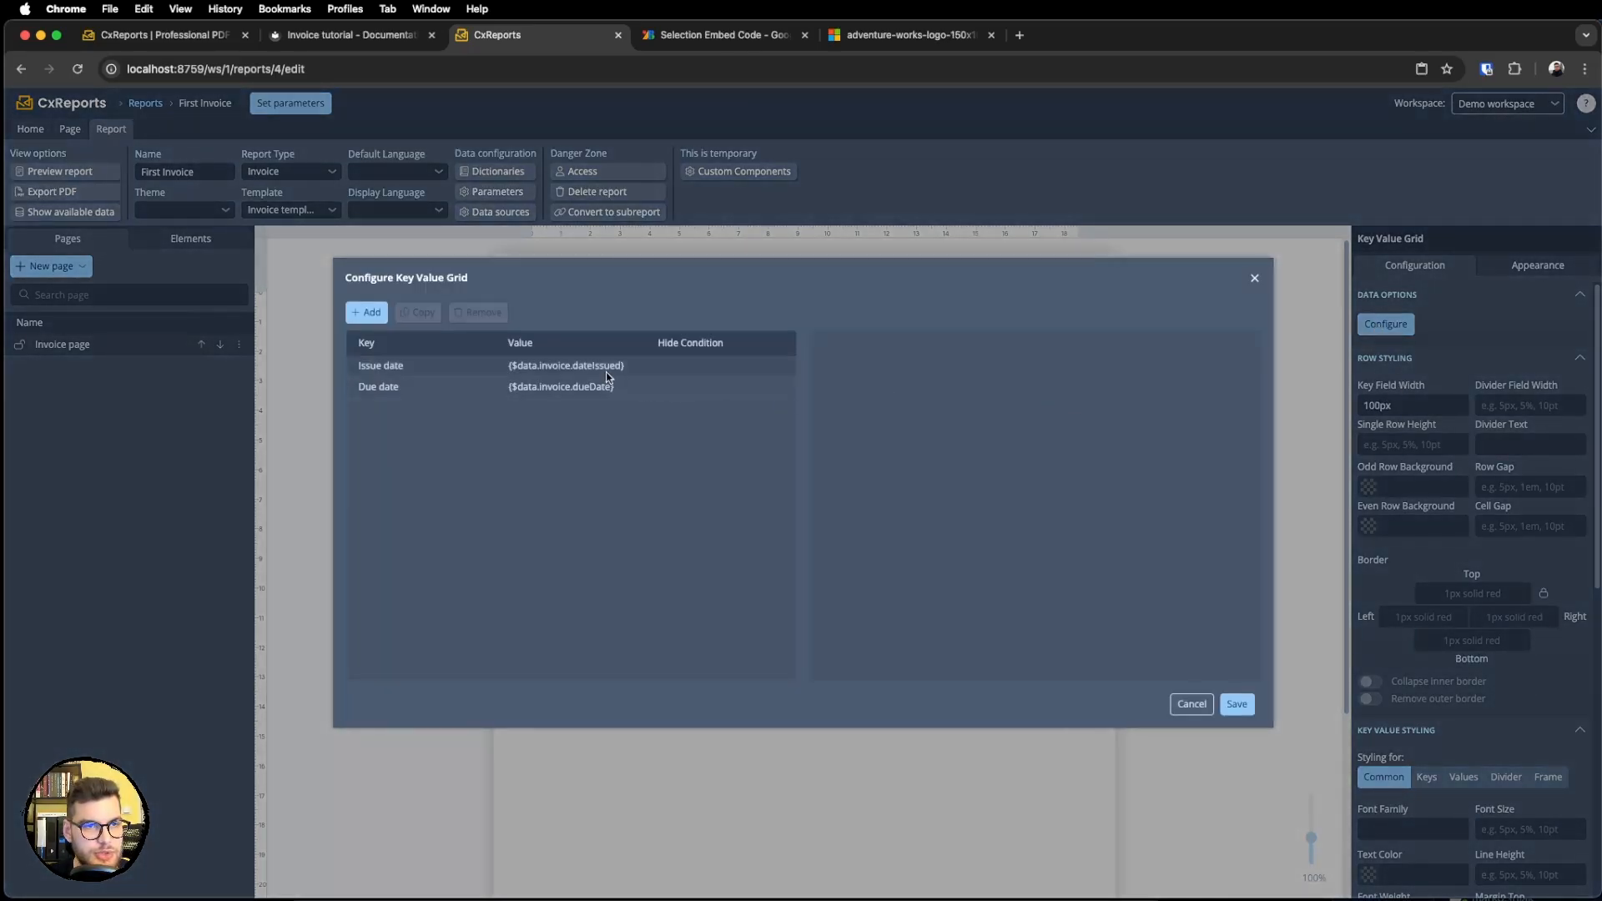
left_click(608, 369)
left_click(1156, 396)
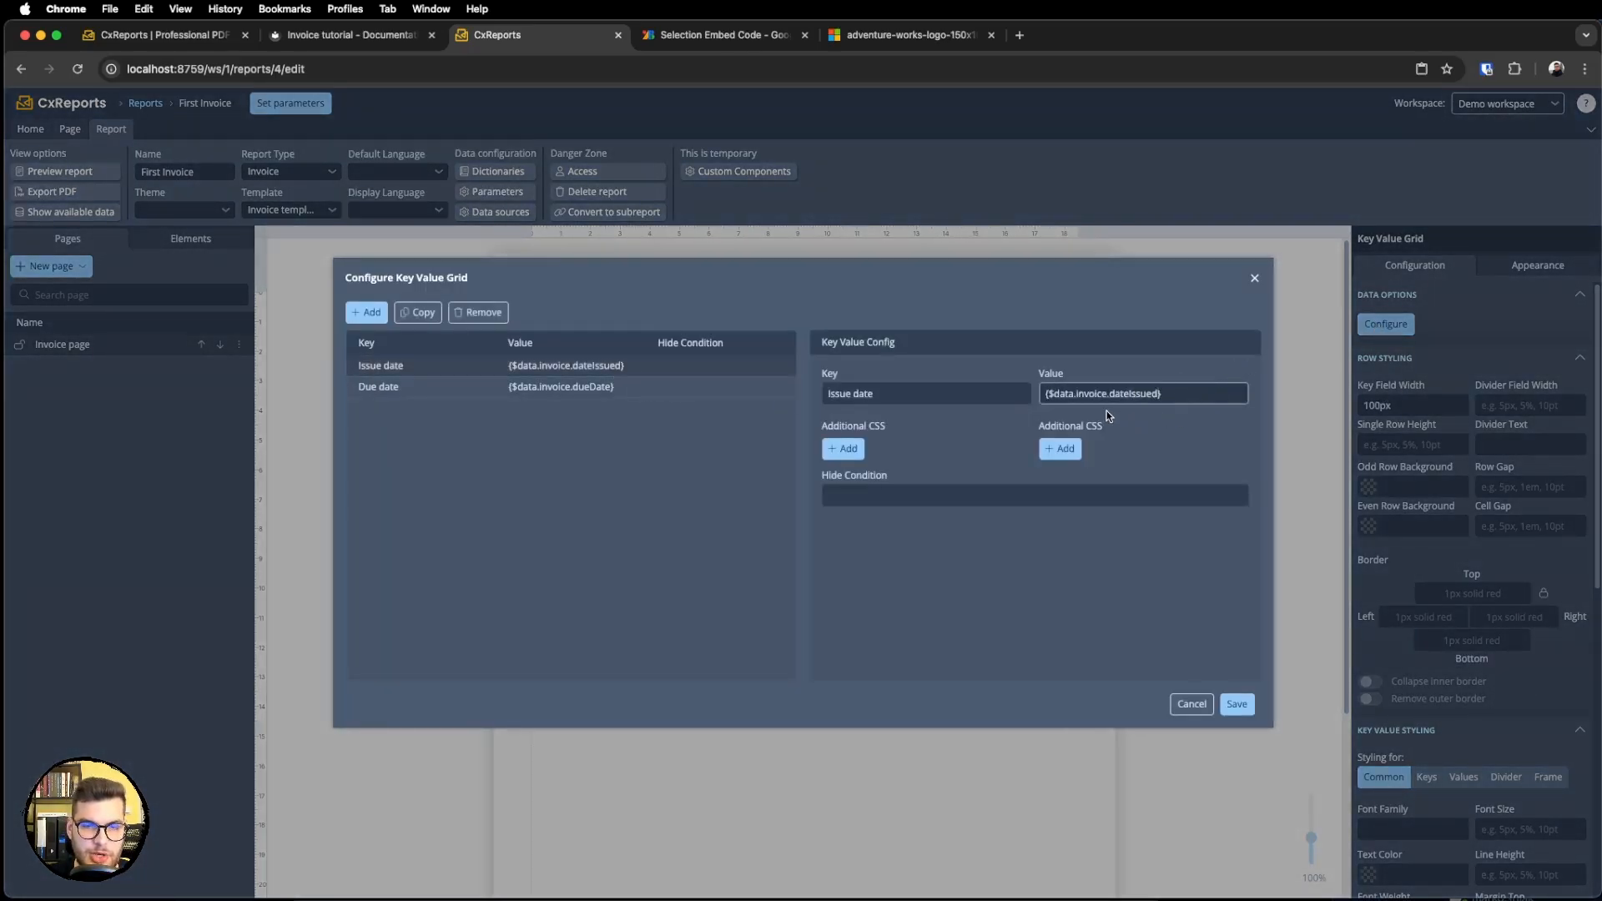
left_click_drag(1195, 393, 1009, 394)
left_click(1239, 399)
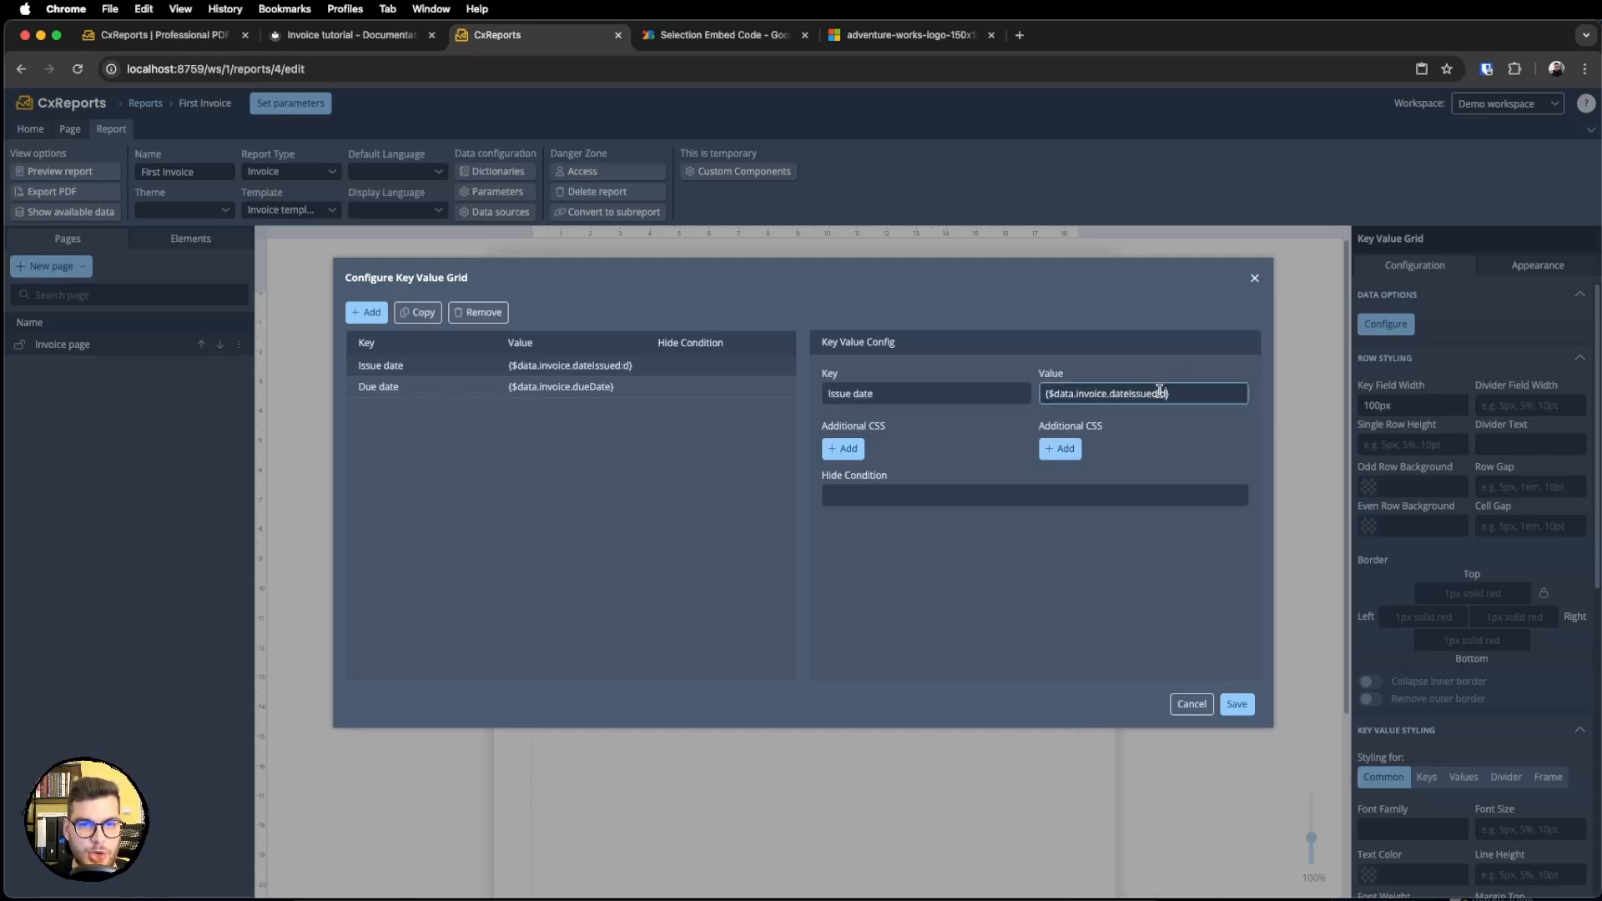
left_click_drag(1158, 391, 1058, 392)
left_click_drag(1166, 394, 1159, 407)
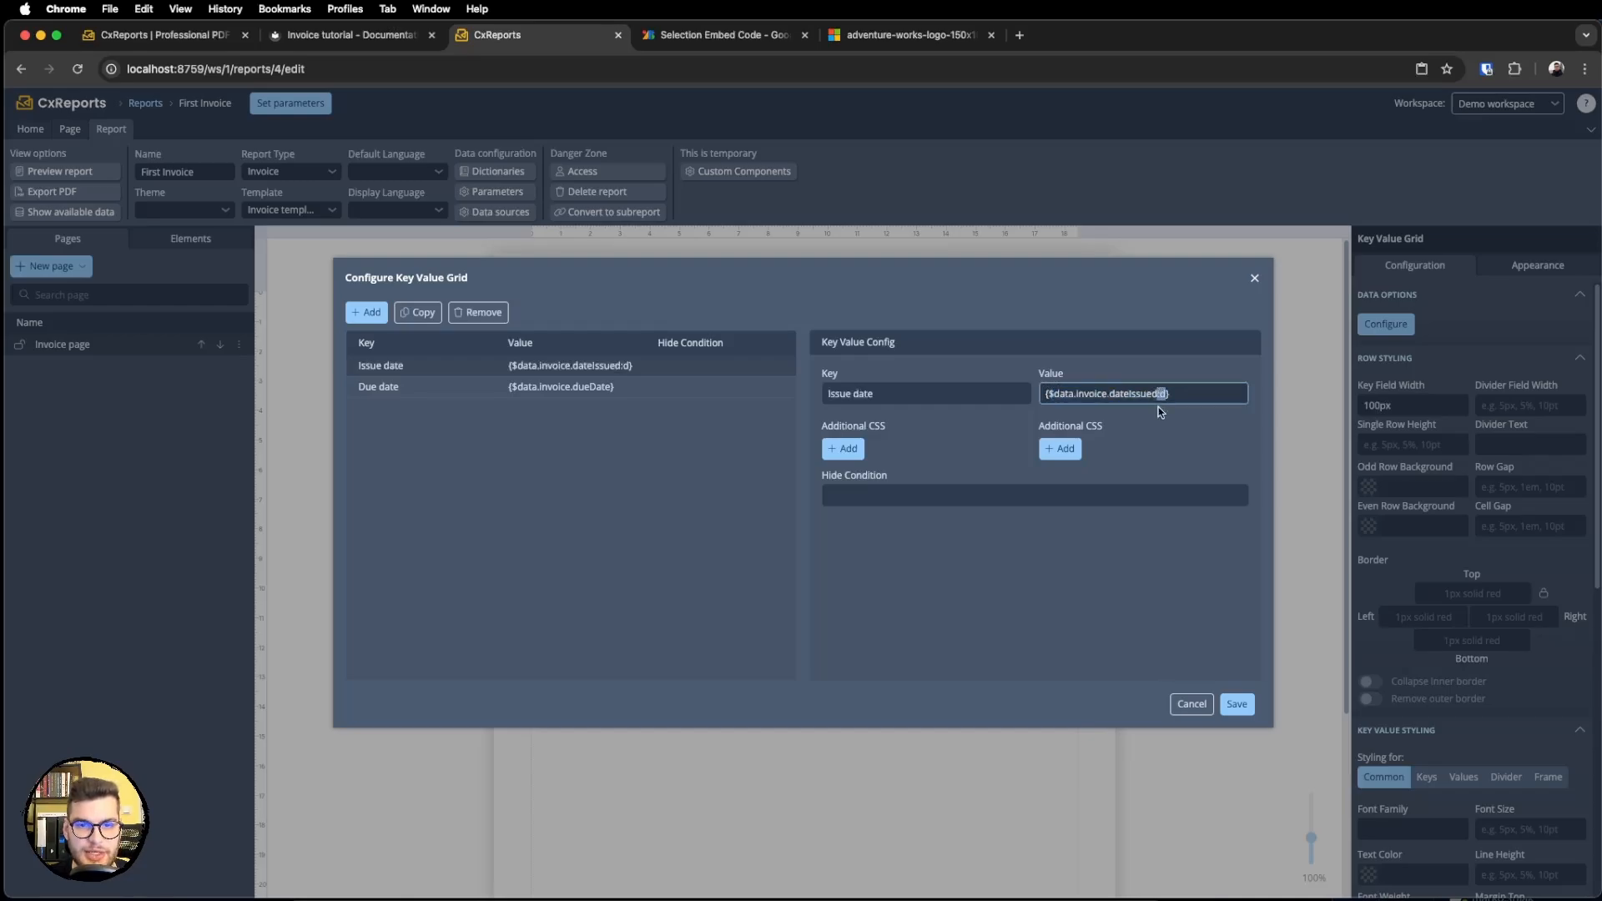
Apply the same date format to the Due date value with {$data.invoice.dueDate:d} and save the key value grid configuration.
left_click(553, 386)
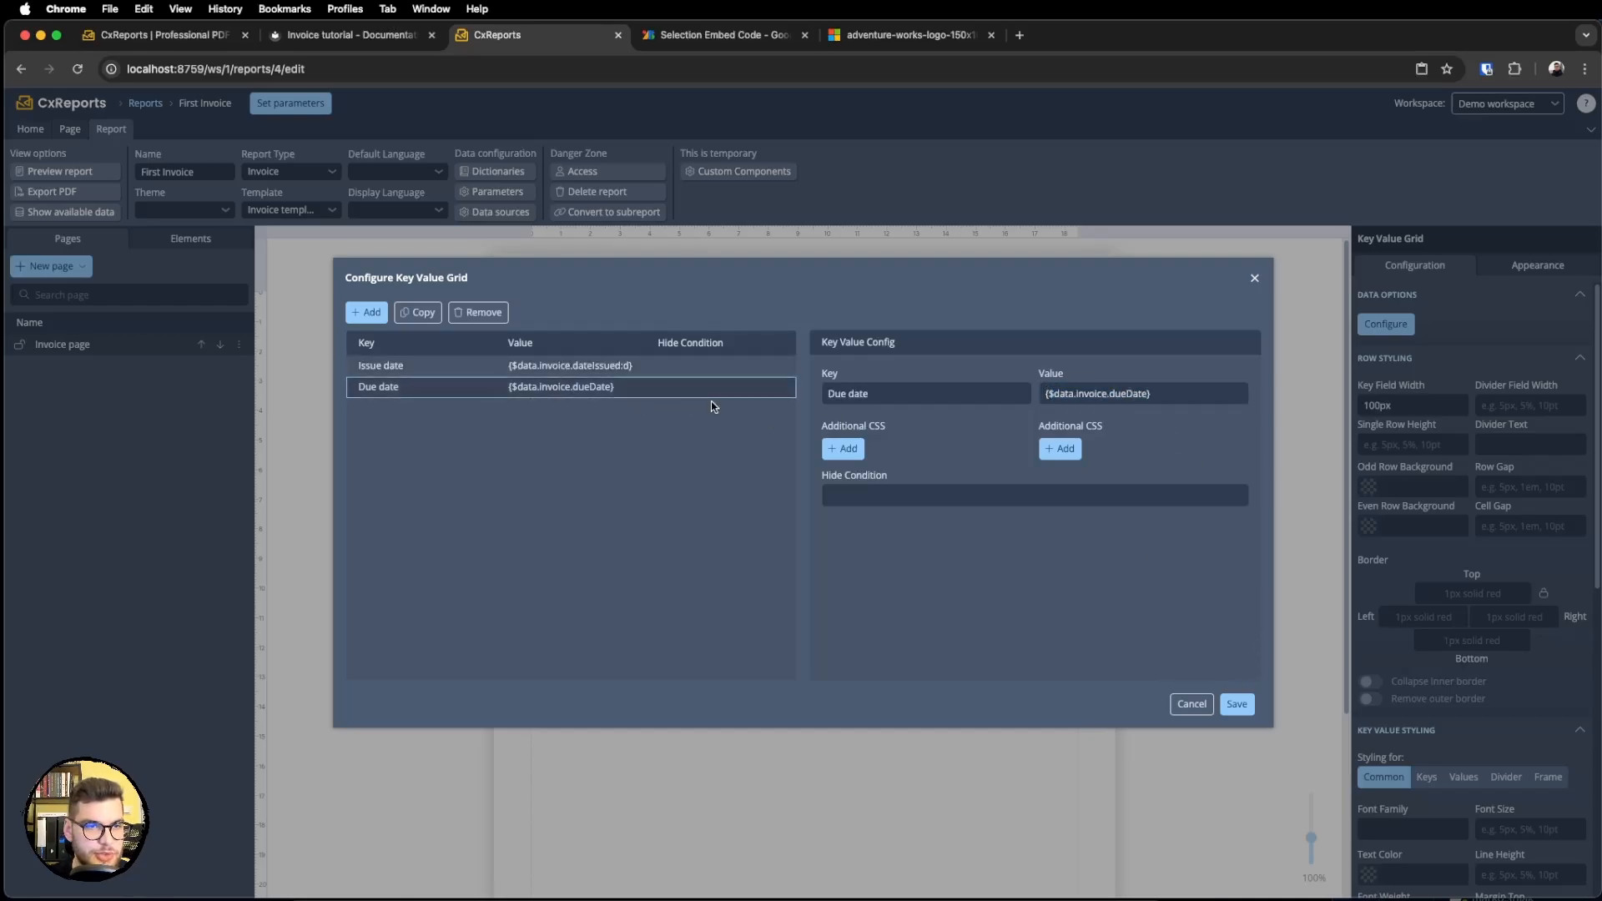
left_click(1180, 393)
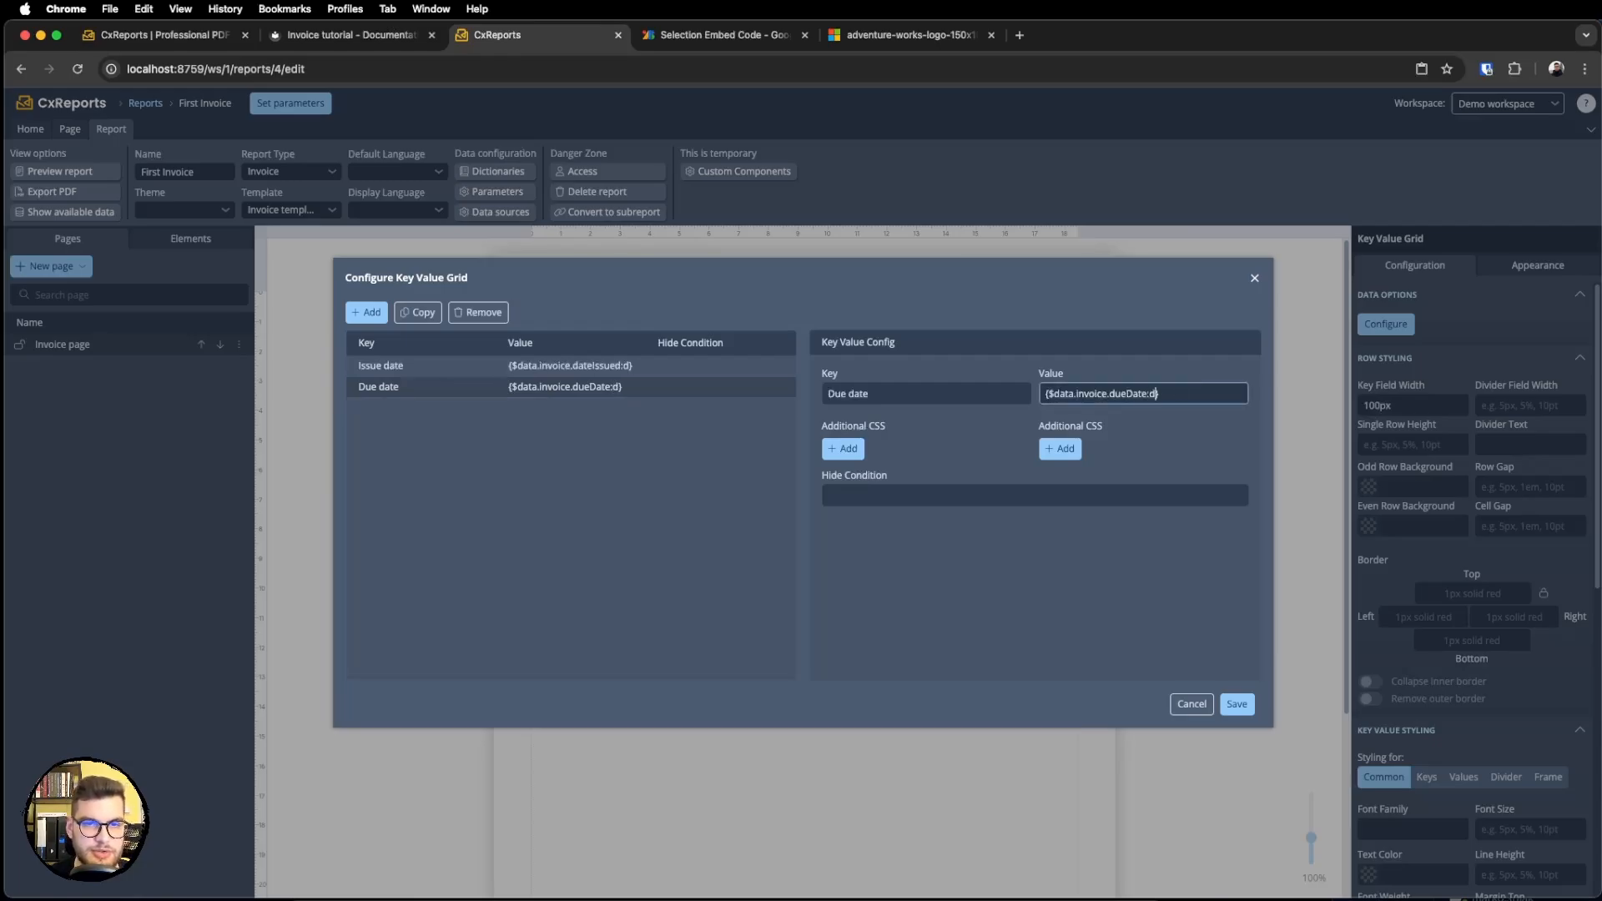
left_click(1236, 703)
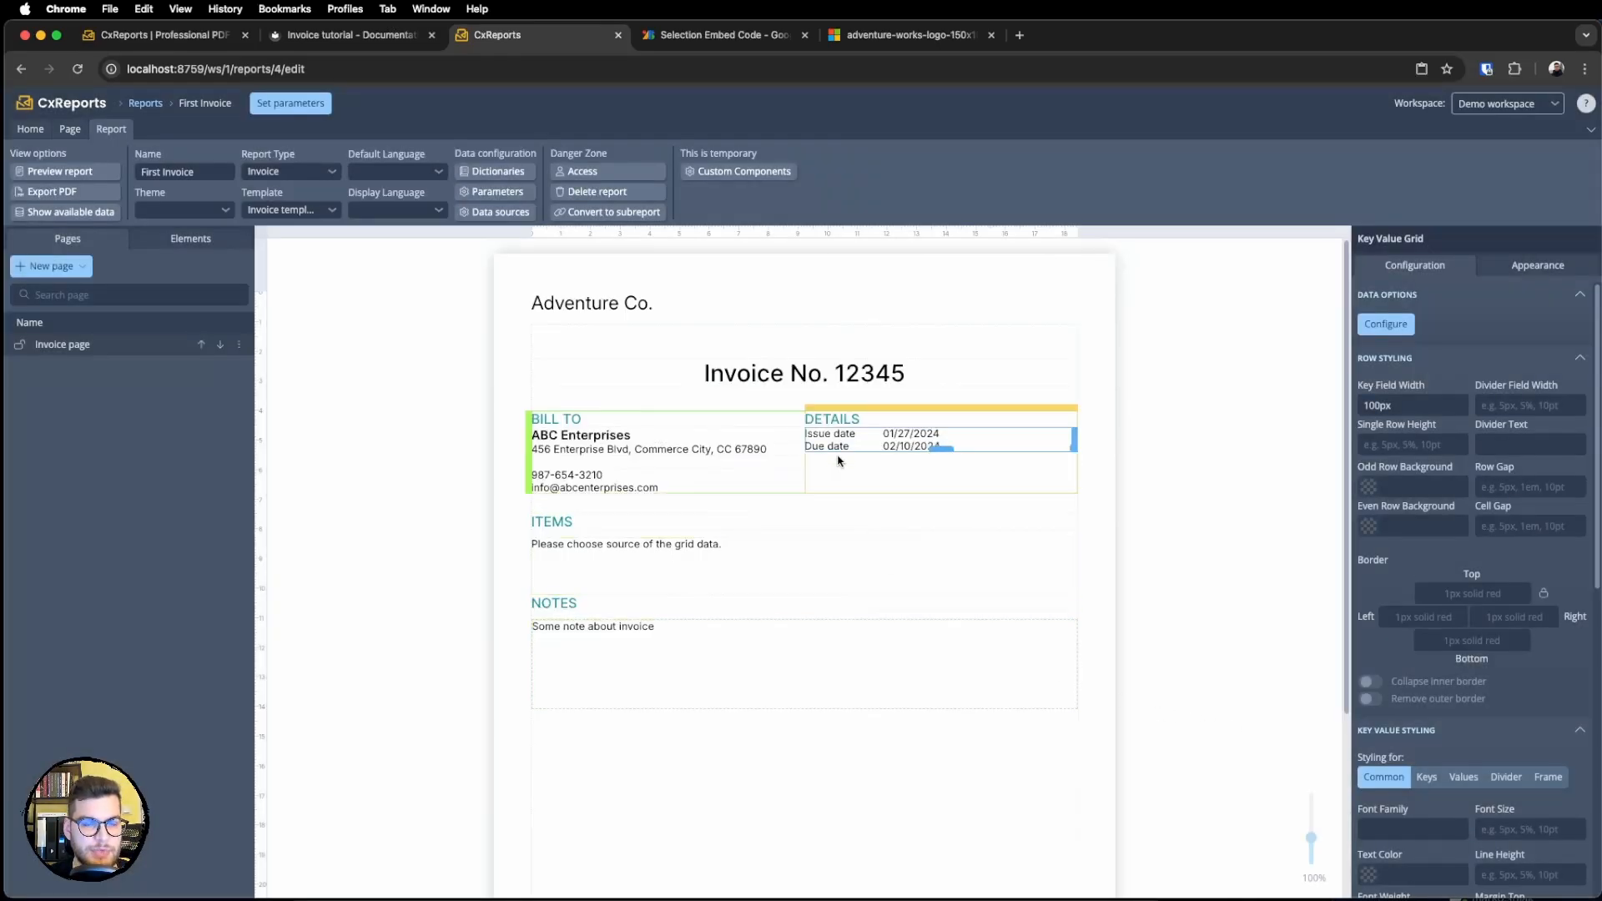
left_click(994, 459)
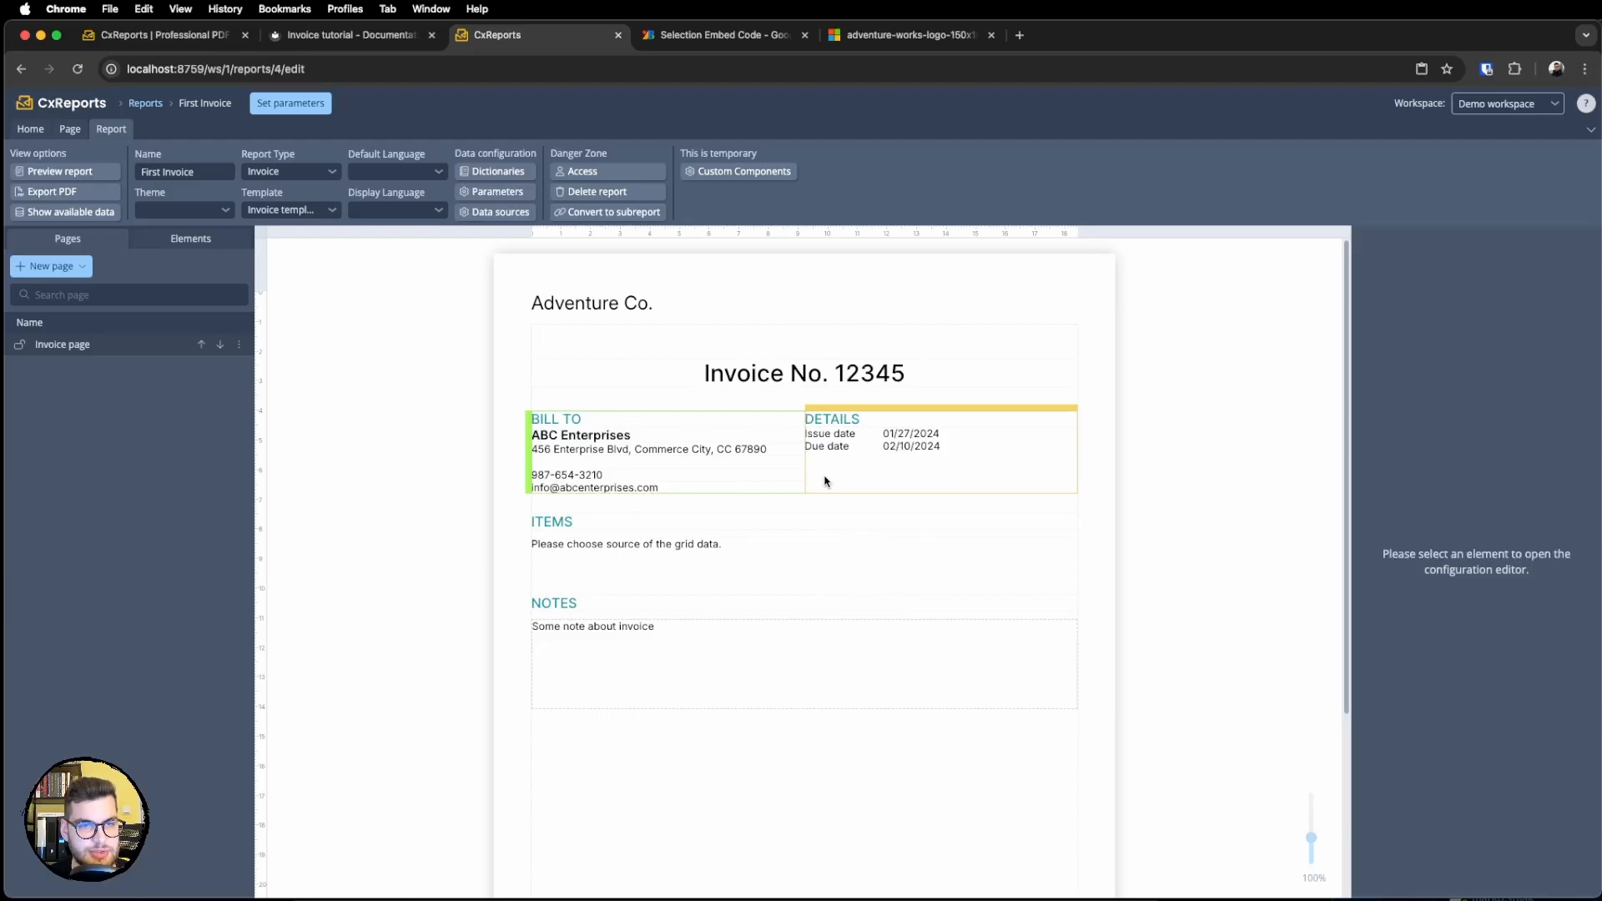
Set the font weight of the values in the Details key value grid to SemiBold.
left_click(1014, 434)
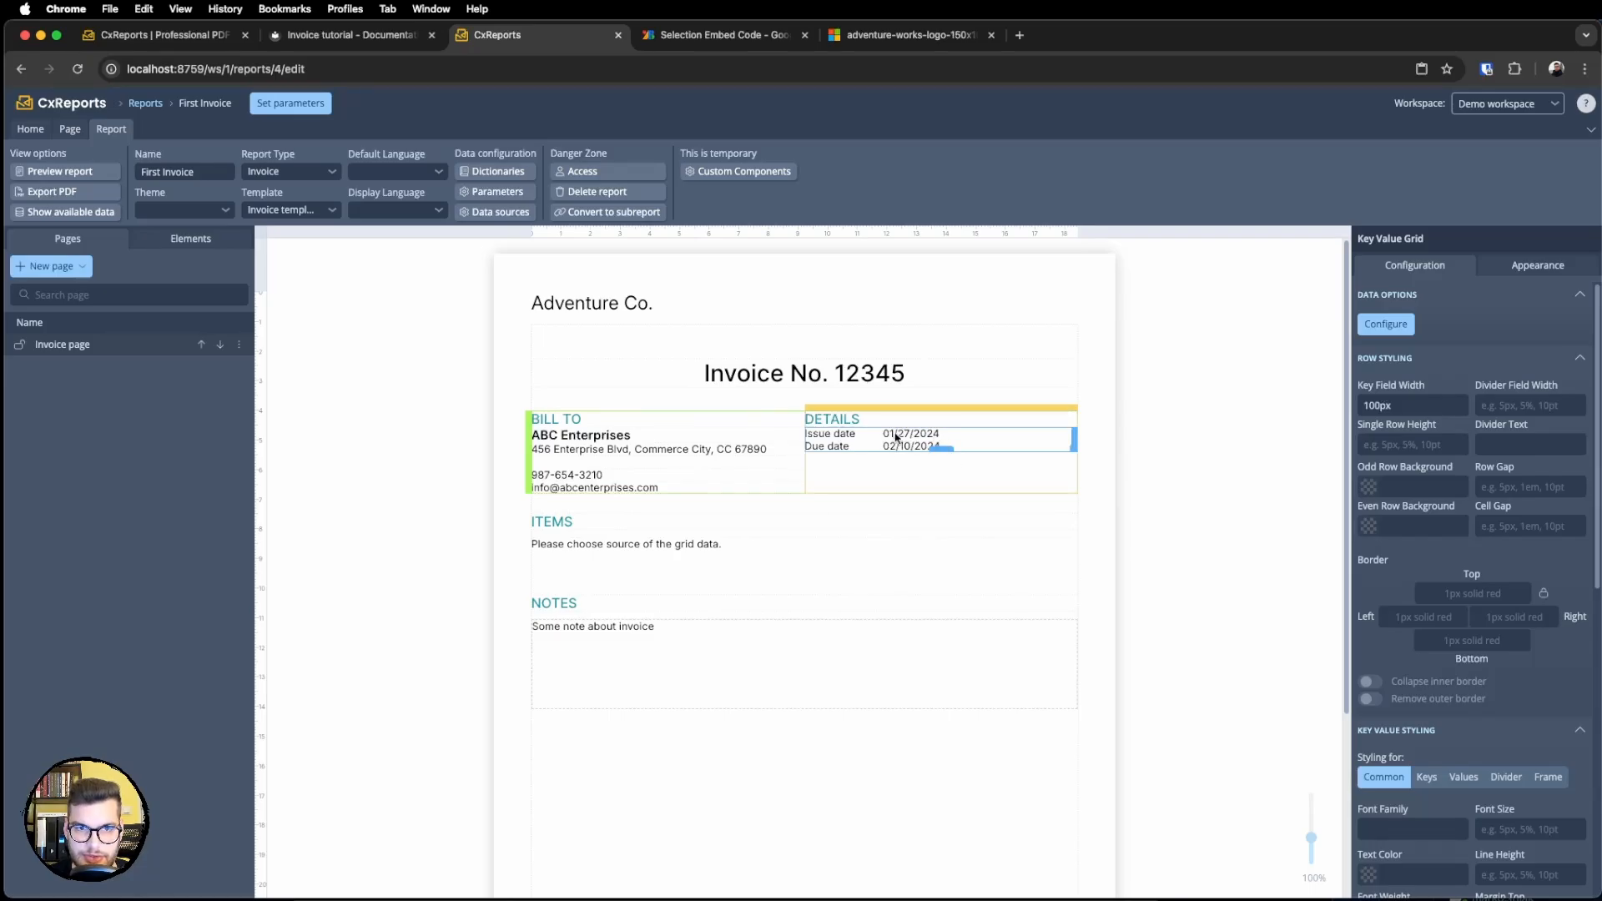
scroll(1499, 658, "down", 3)
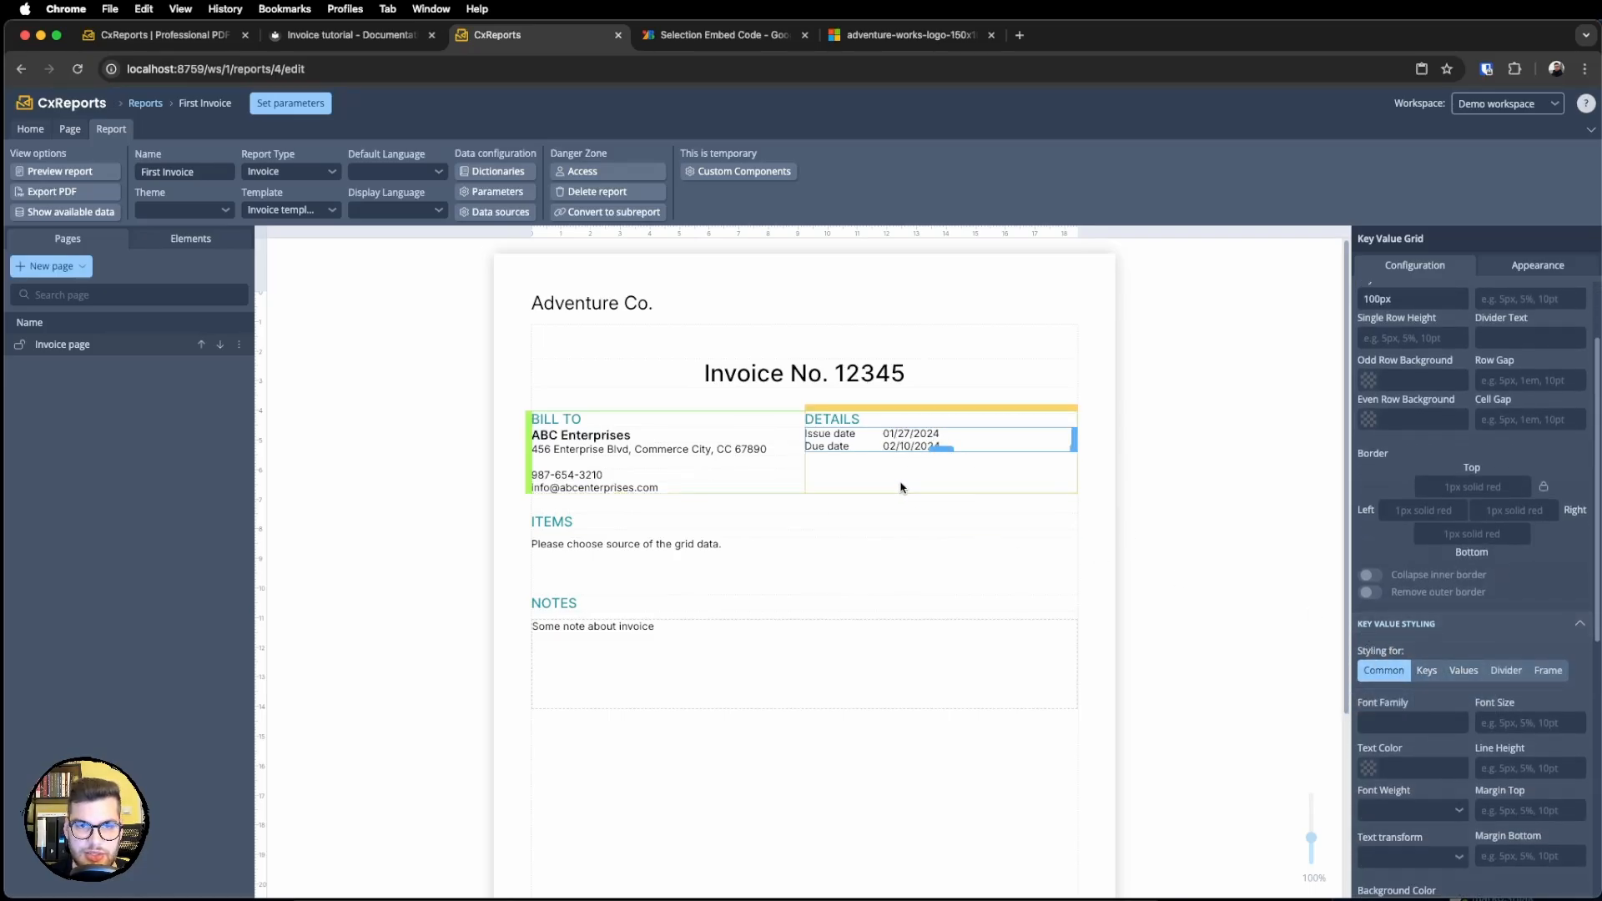
scroll(1435, 667, "down", 1)
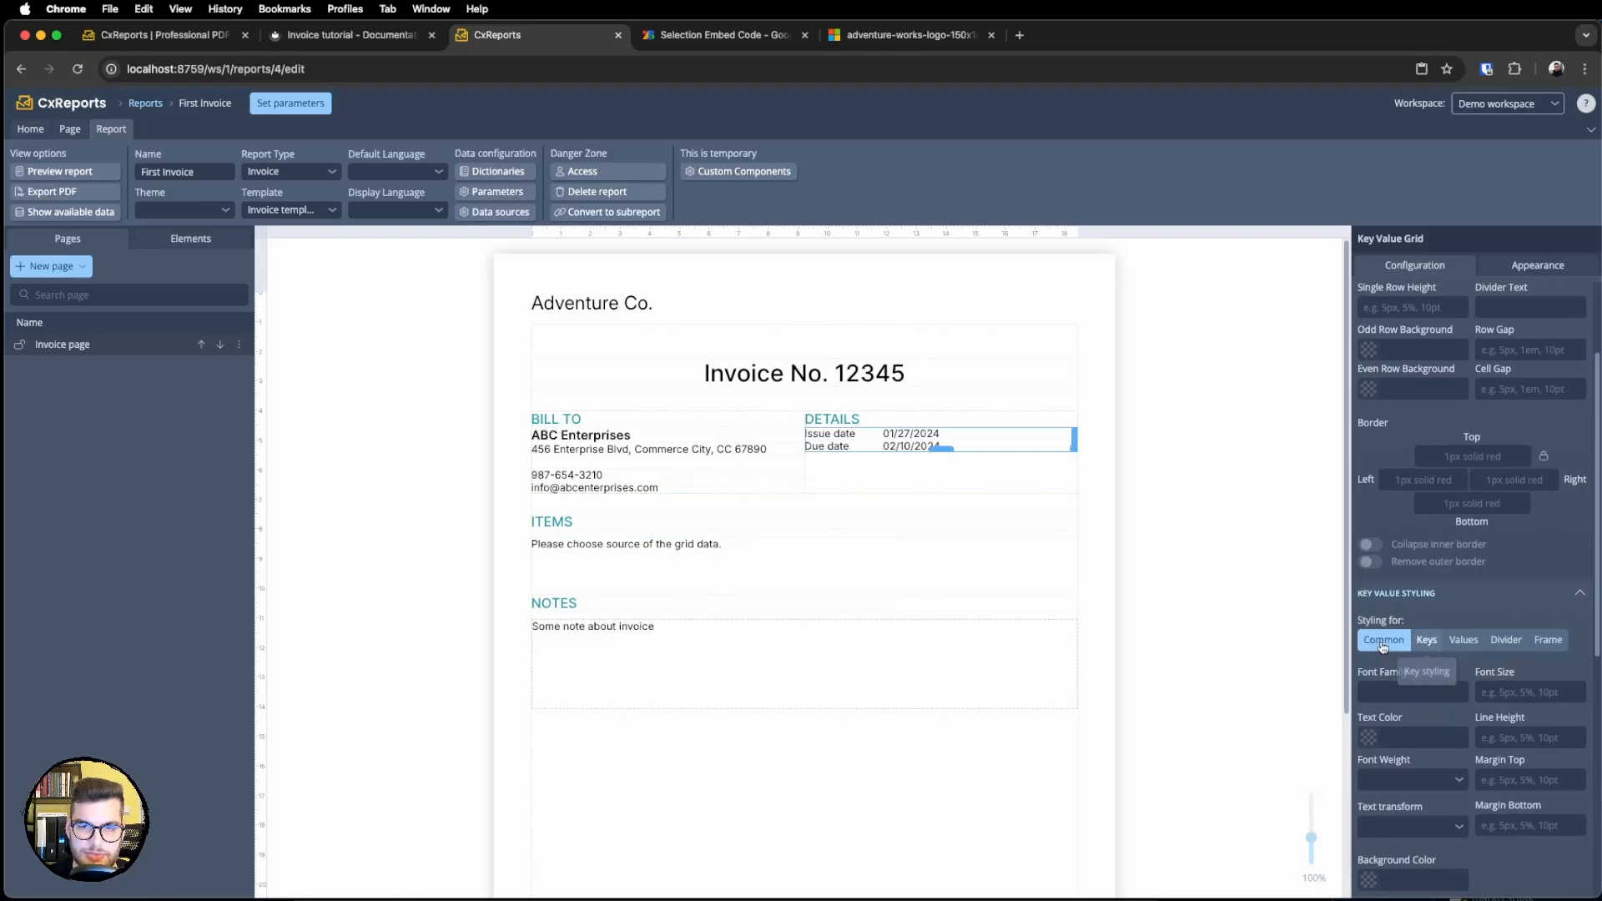
scroll(1388, 643, "down", 1)
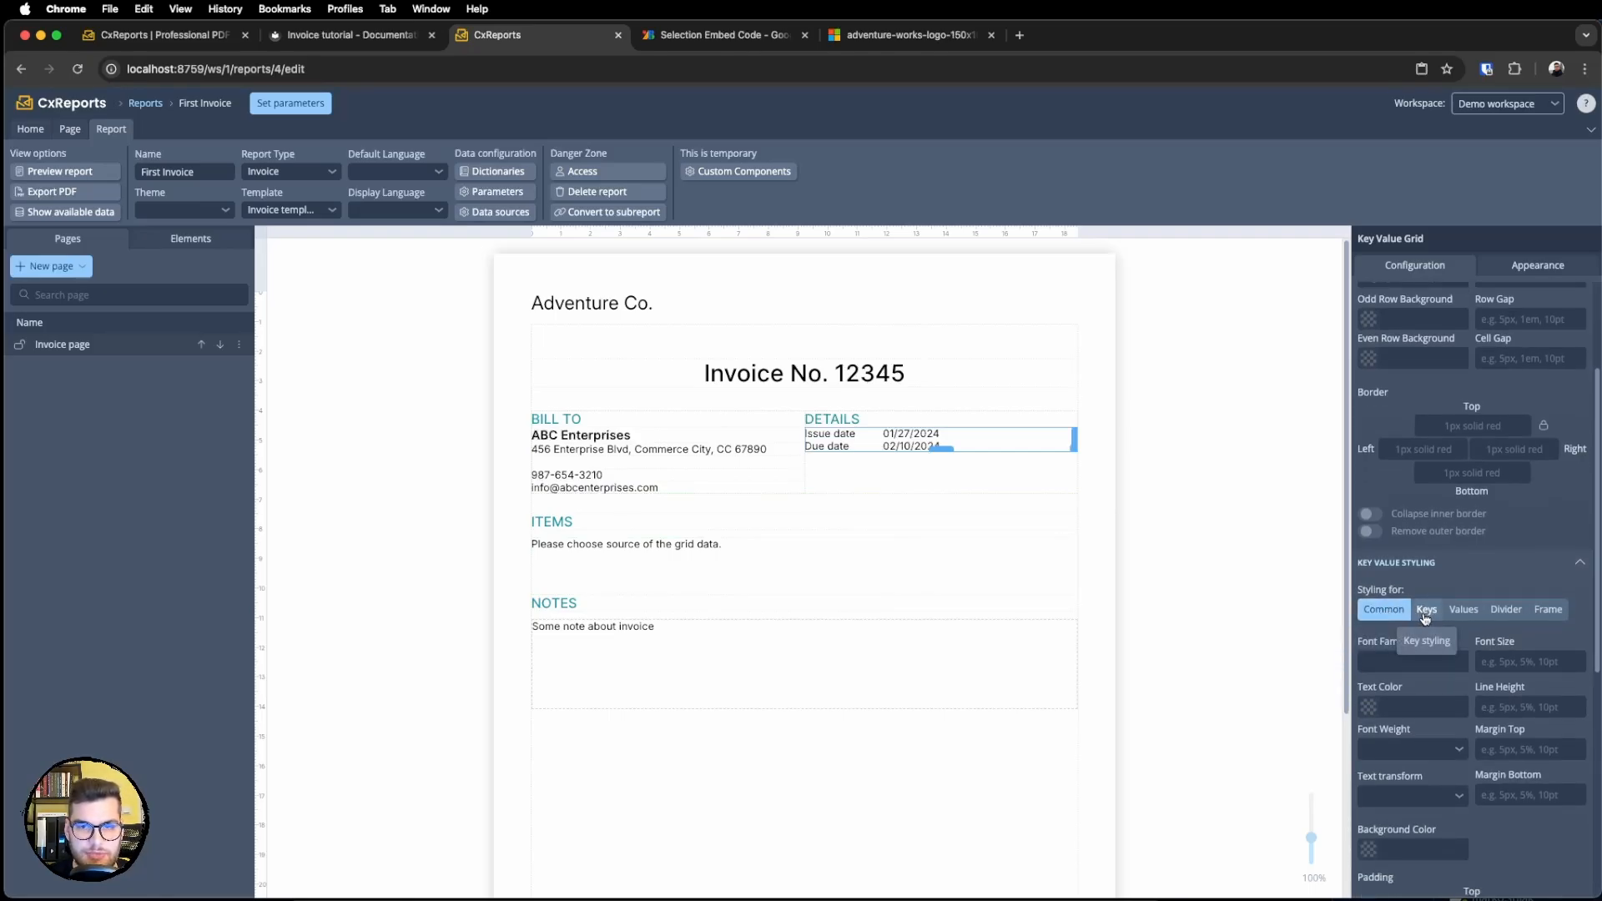
left_click(1463, 610)
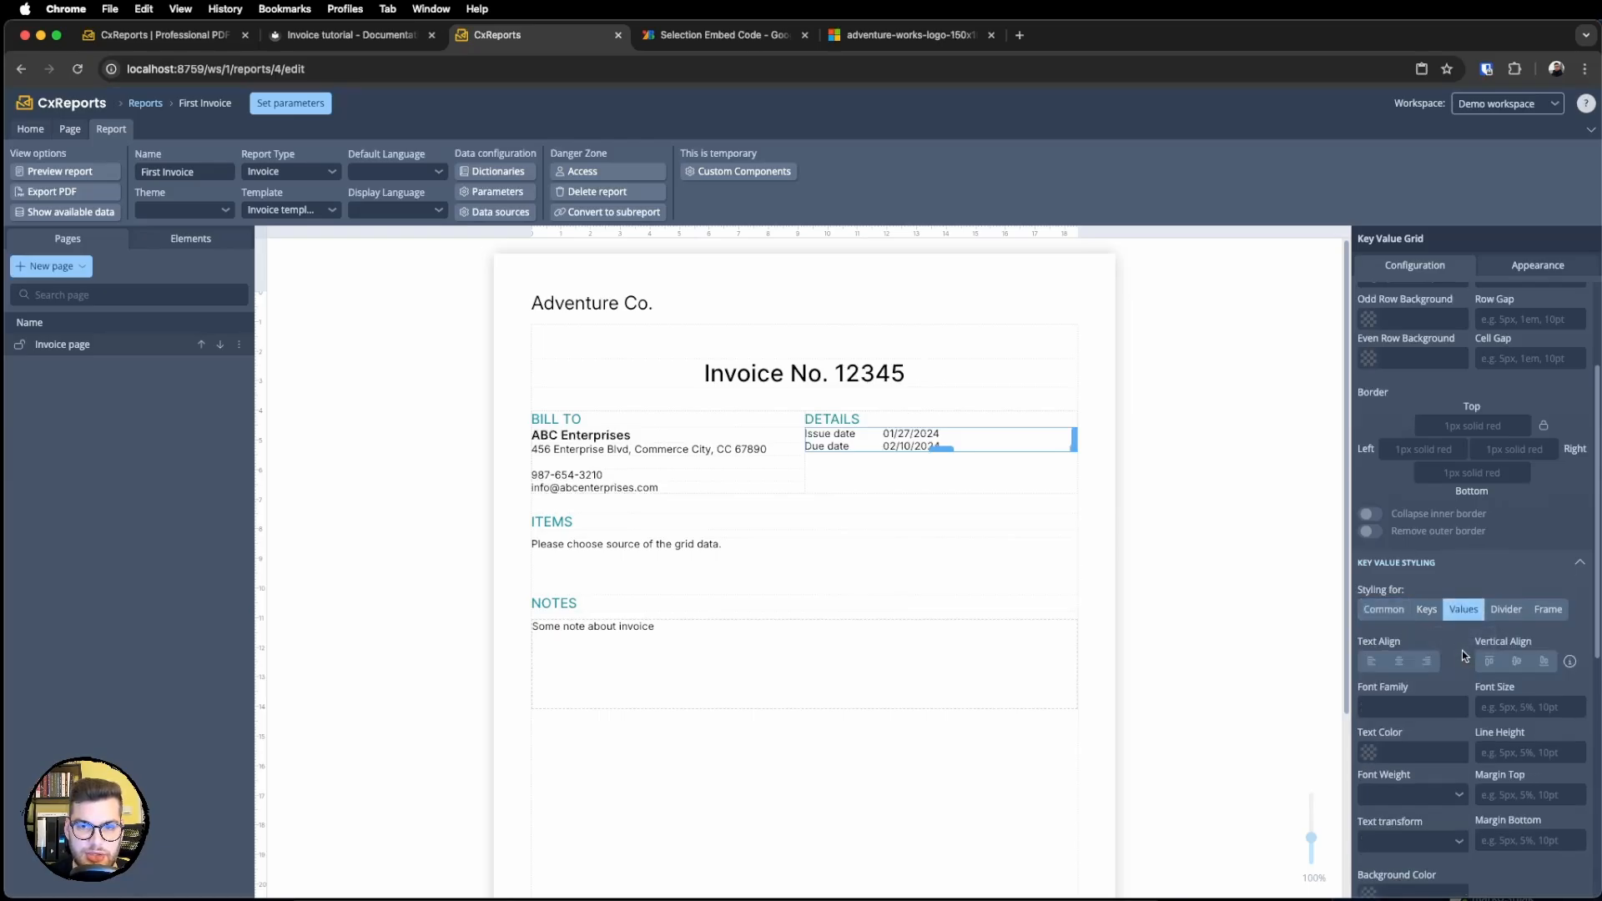
scroll(1462, 649, "down", 1)
left_click(1426, 765)
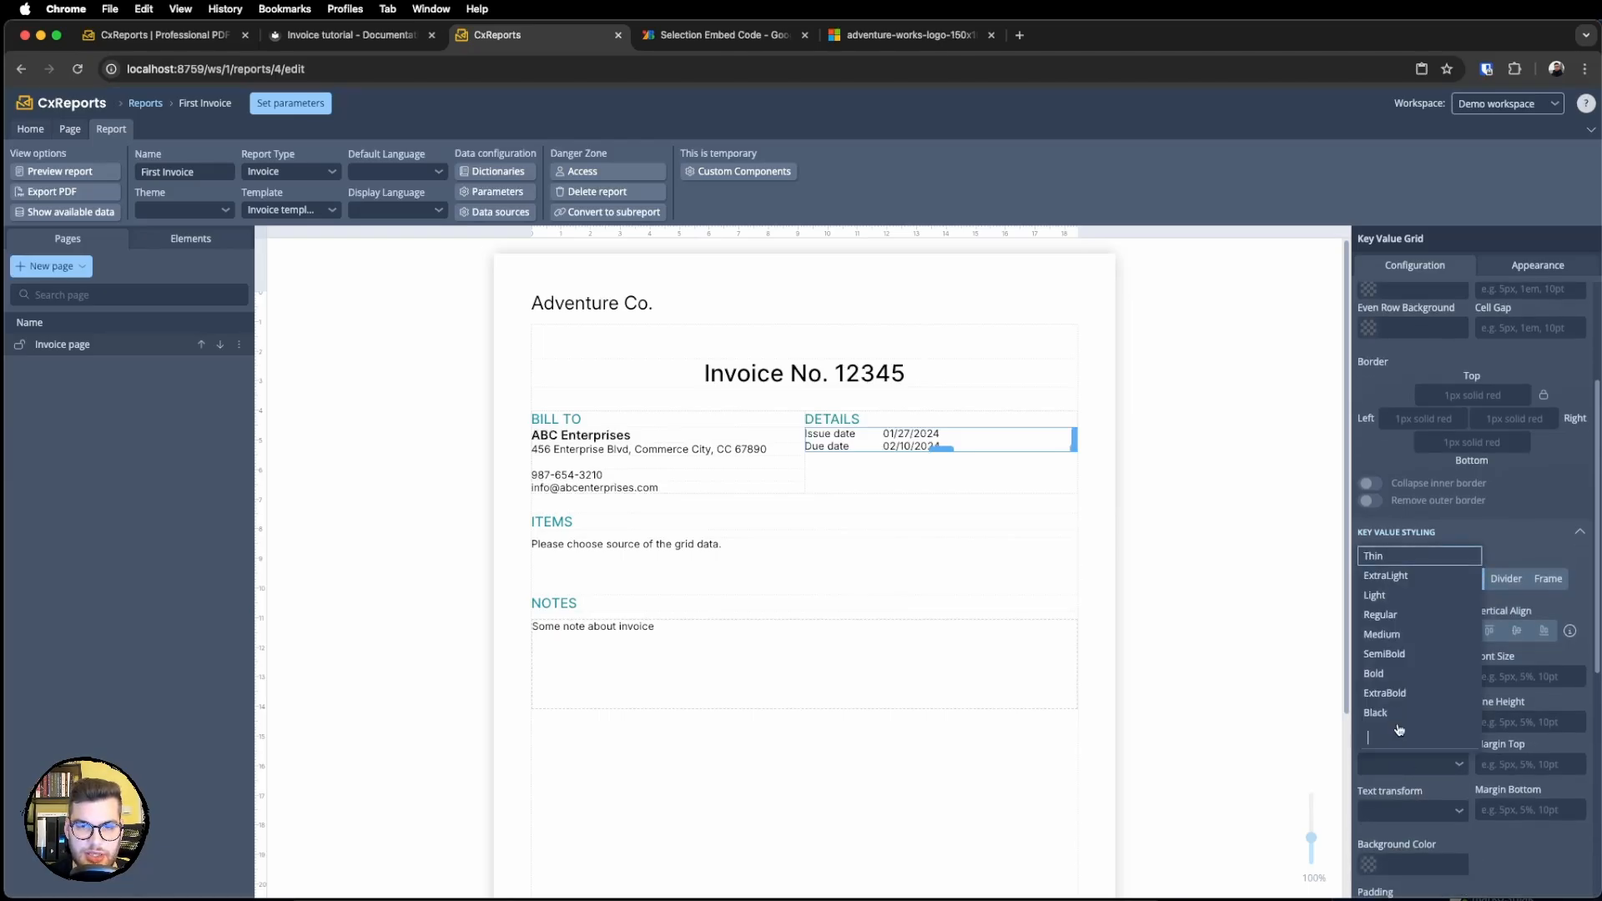
left_click(1390, 656)
left_click(1215, 554)
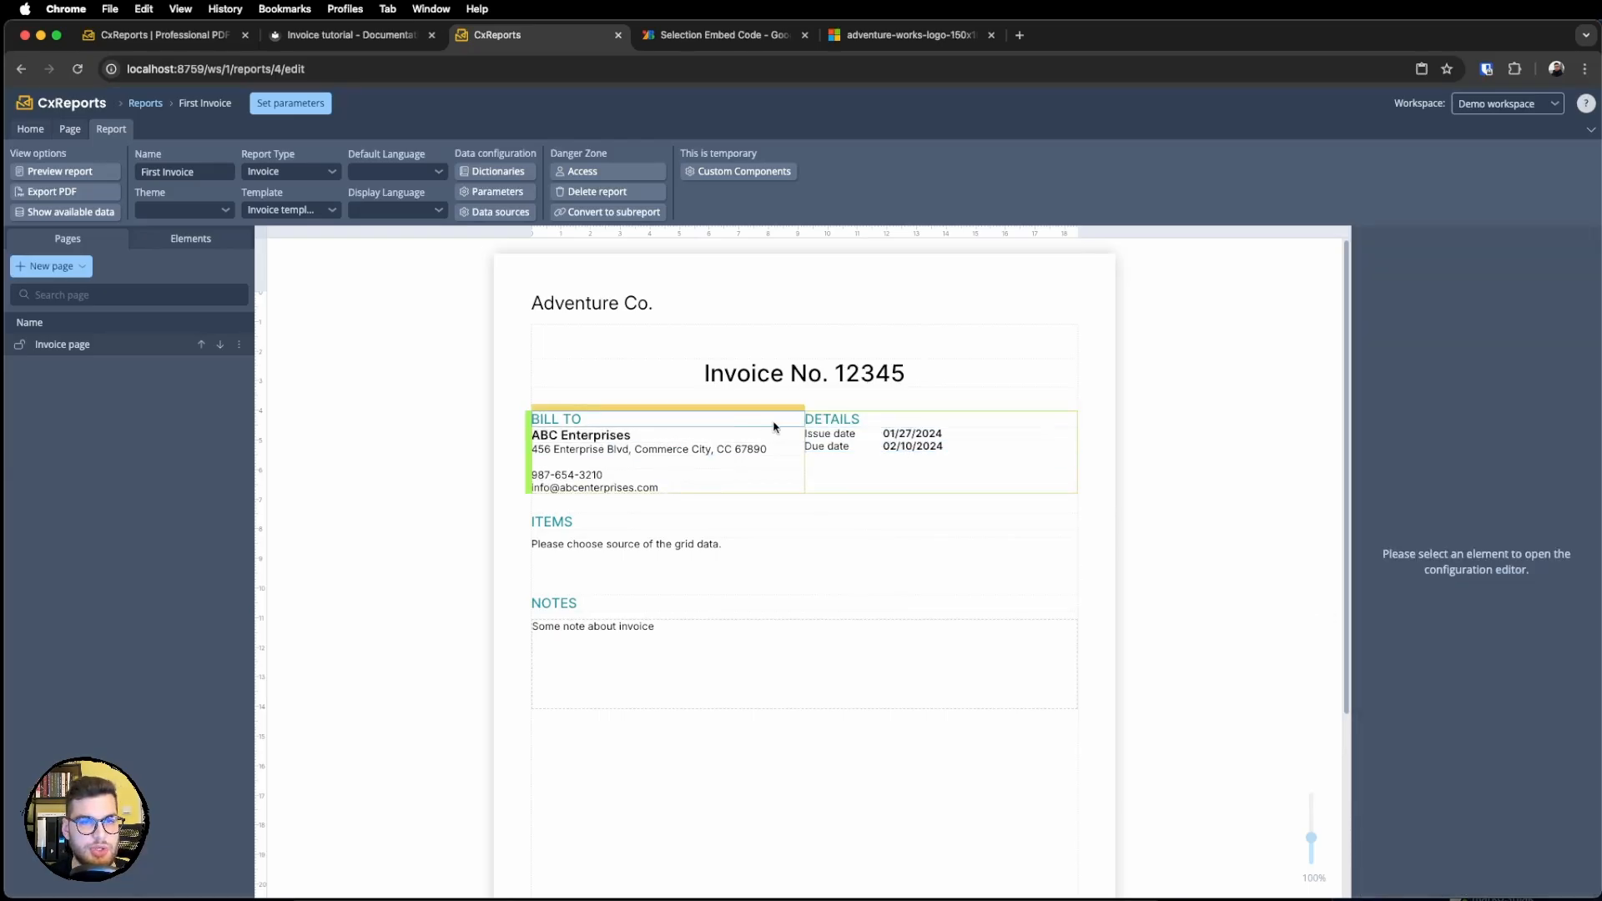
left_click(878, 449)
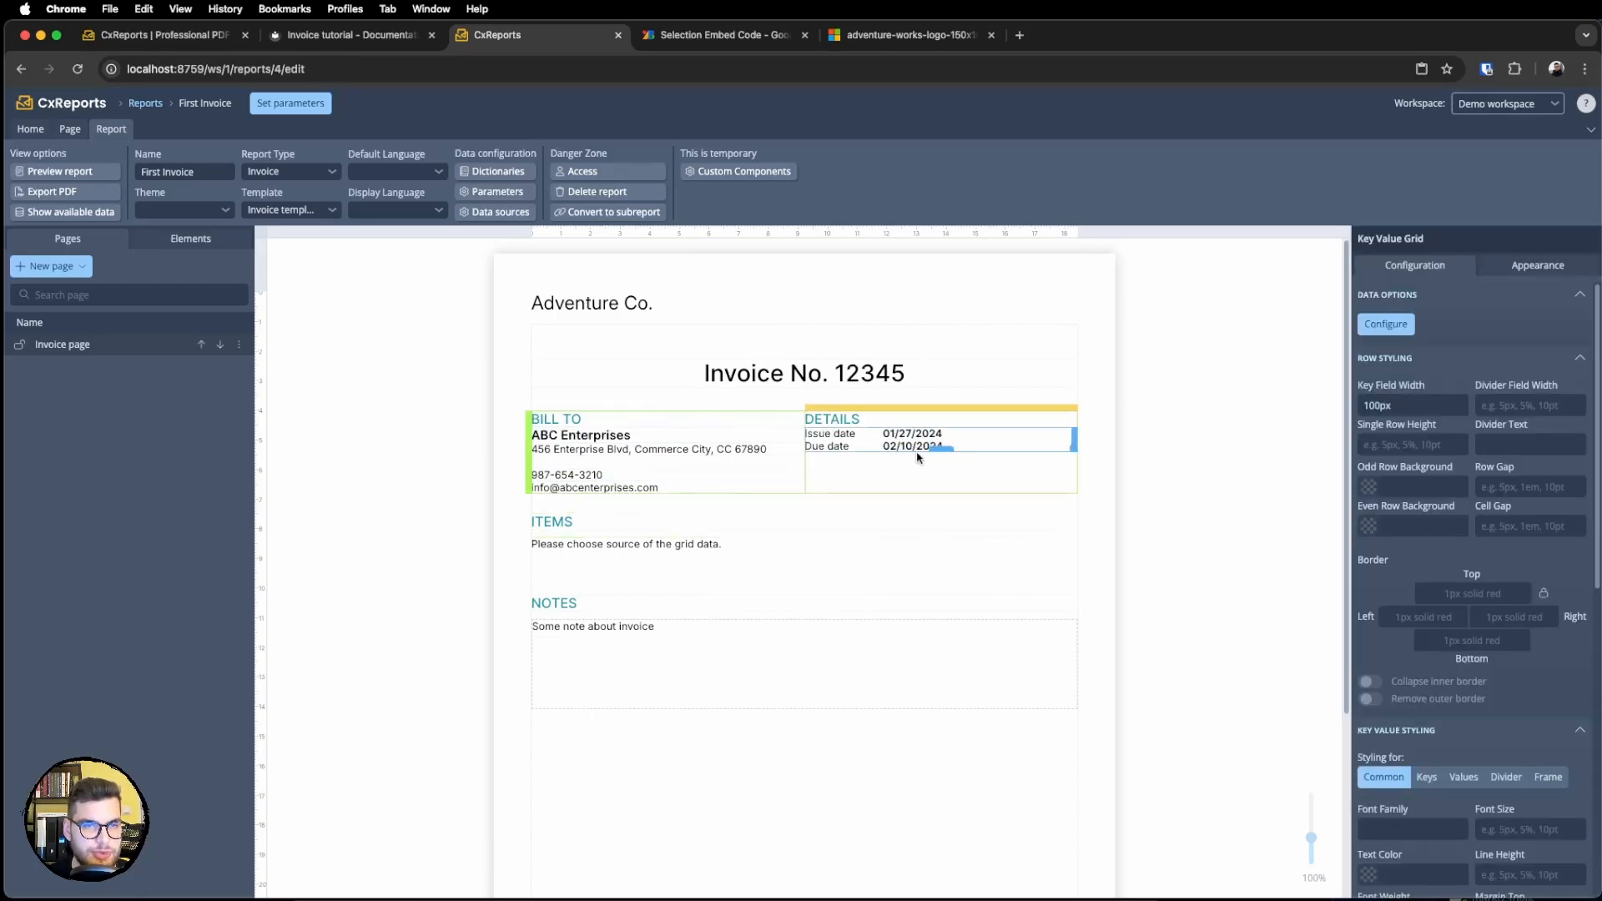
Examine the items array in the available data and set the Items data table's data source to {$data.invoice.items}.
left_click(608, 551)
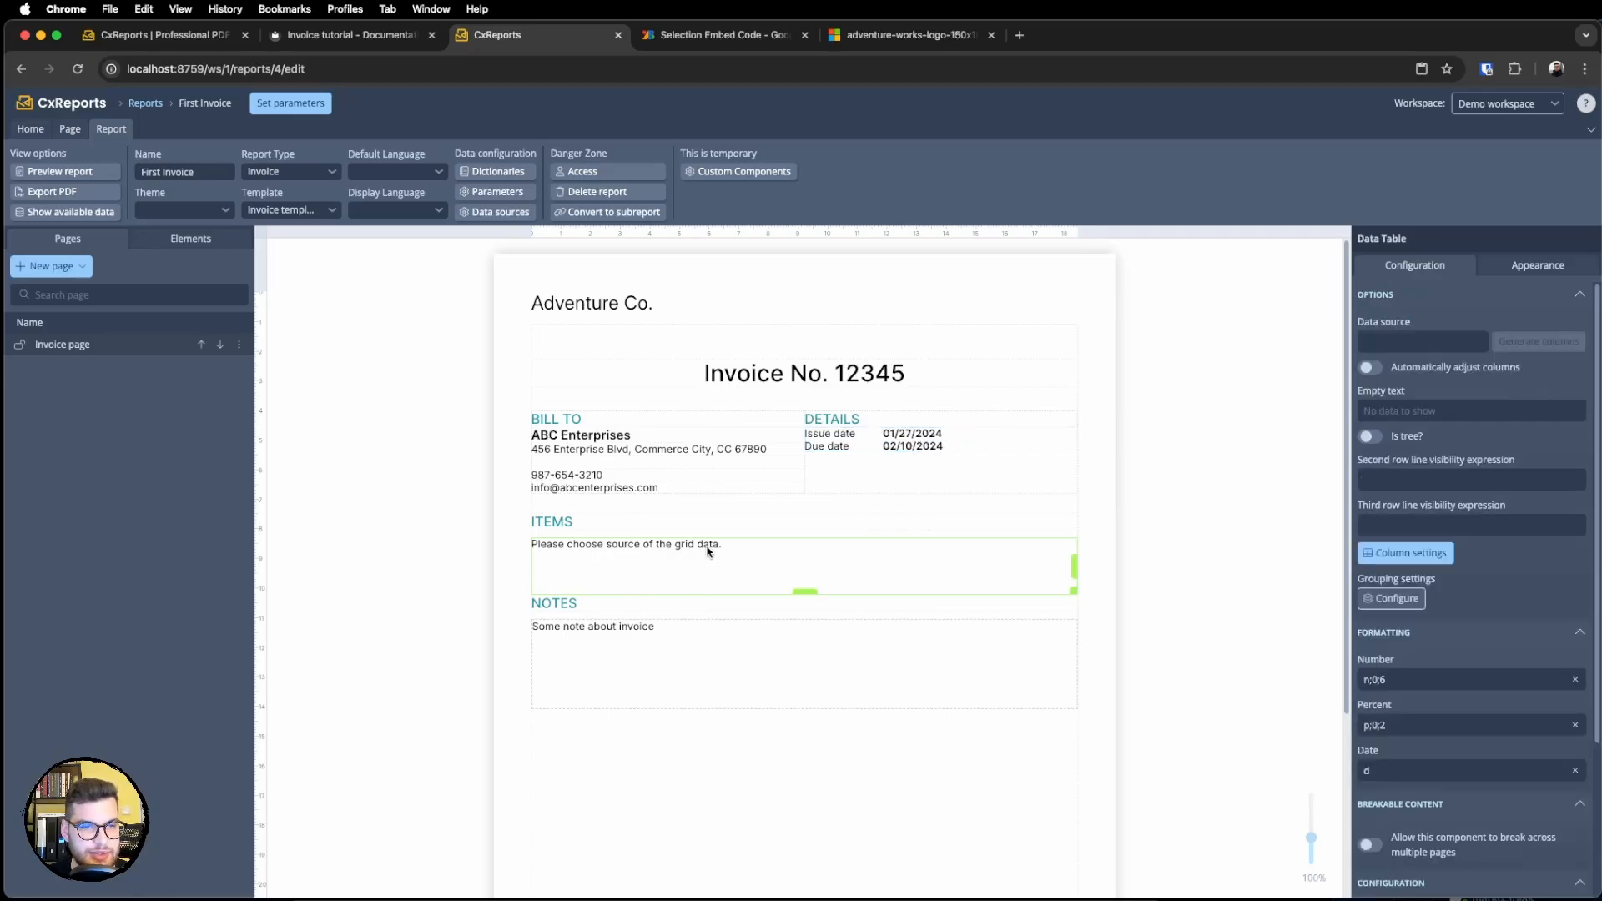
left_click(69, 210)
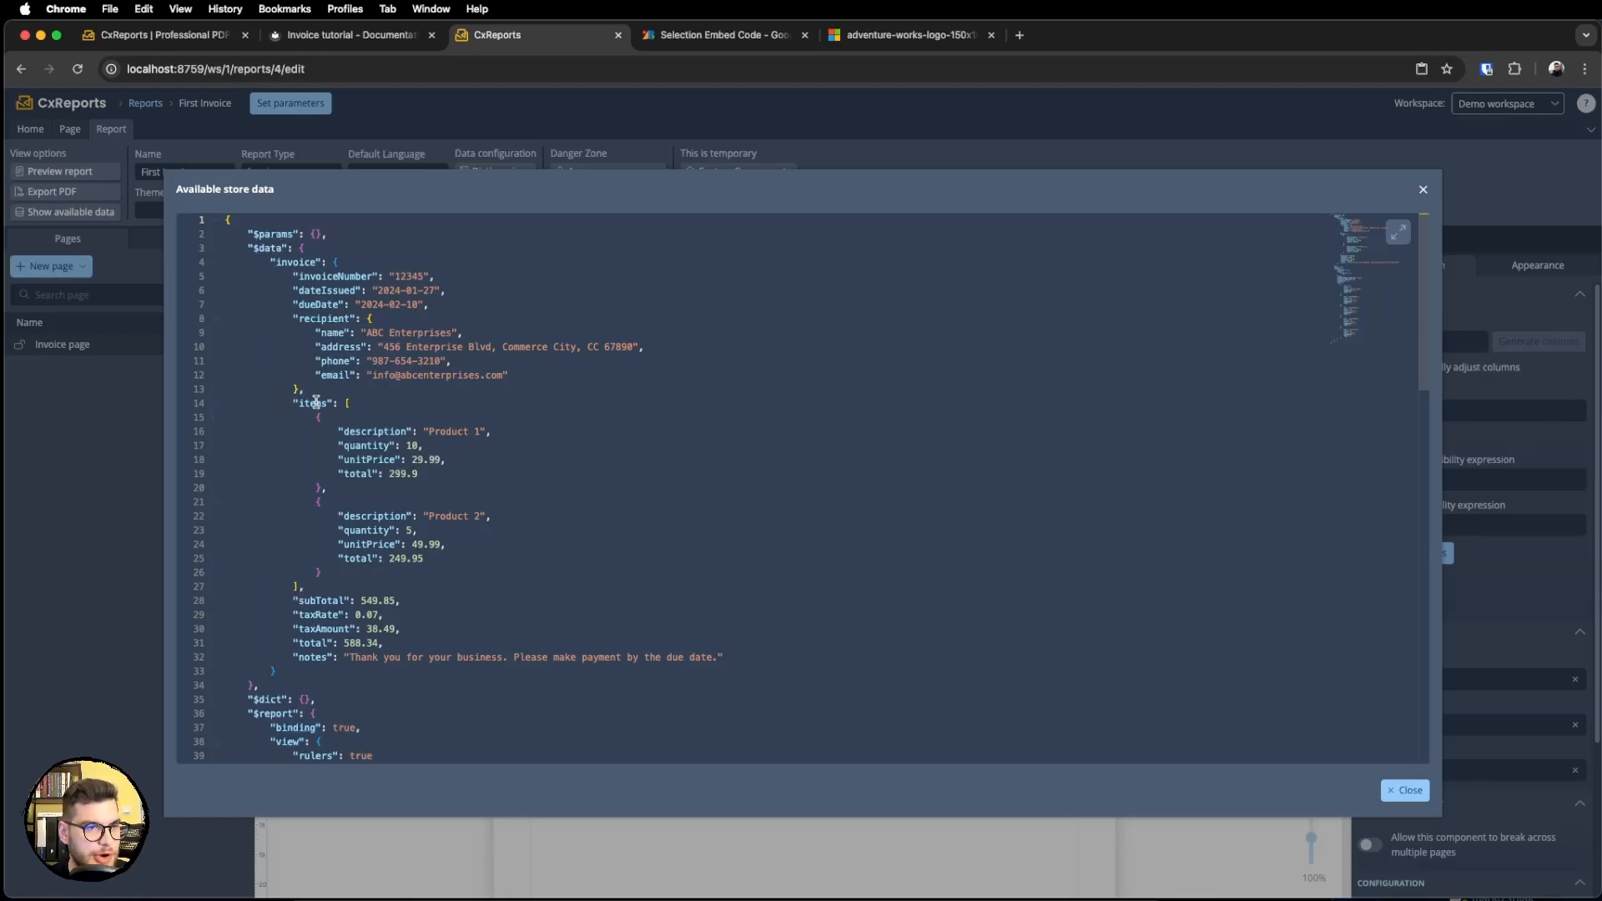
left_click_drag(293, 402, 347, 580)
left_click(371, 410)
key("Escape")
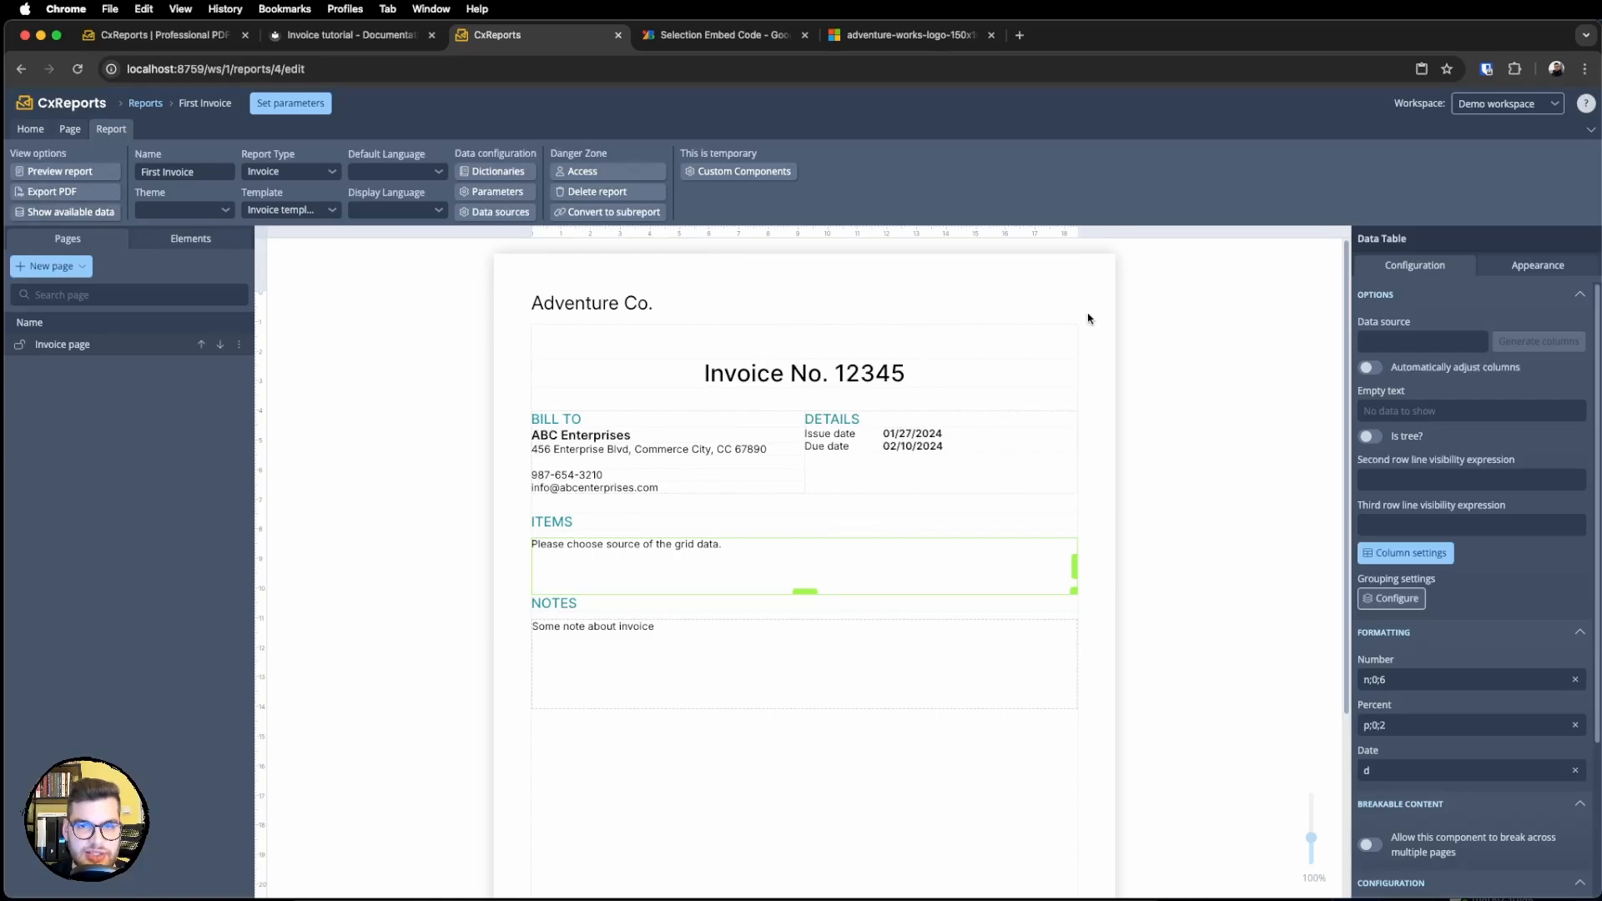
left_click(1429, 336)
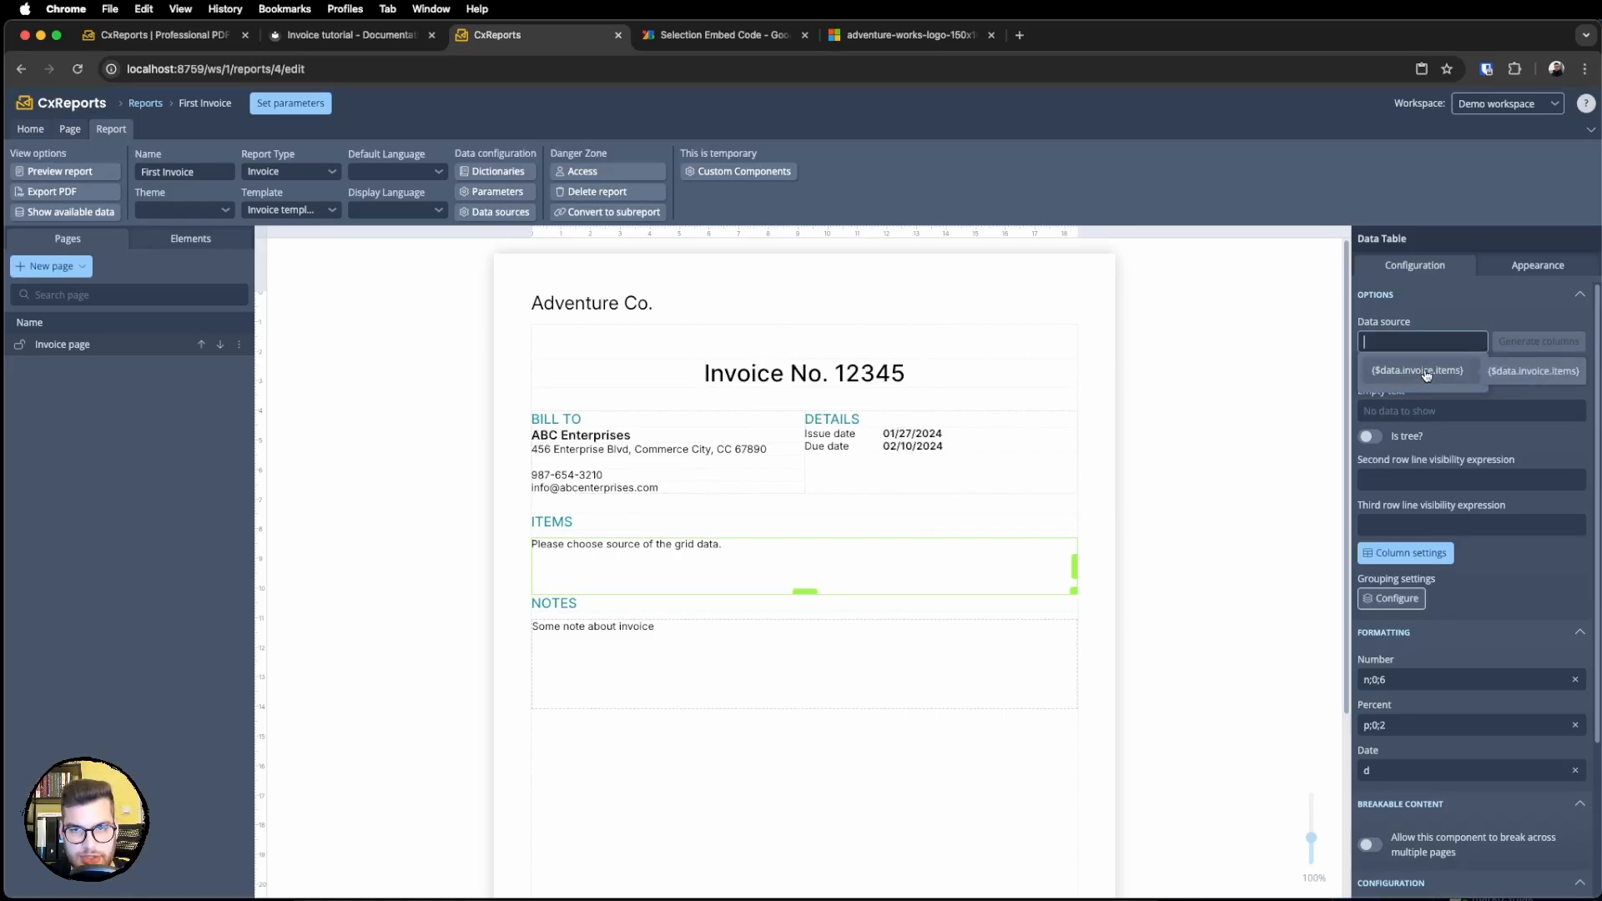
left_click(1427, 372)
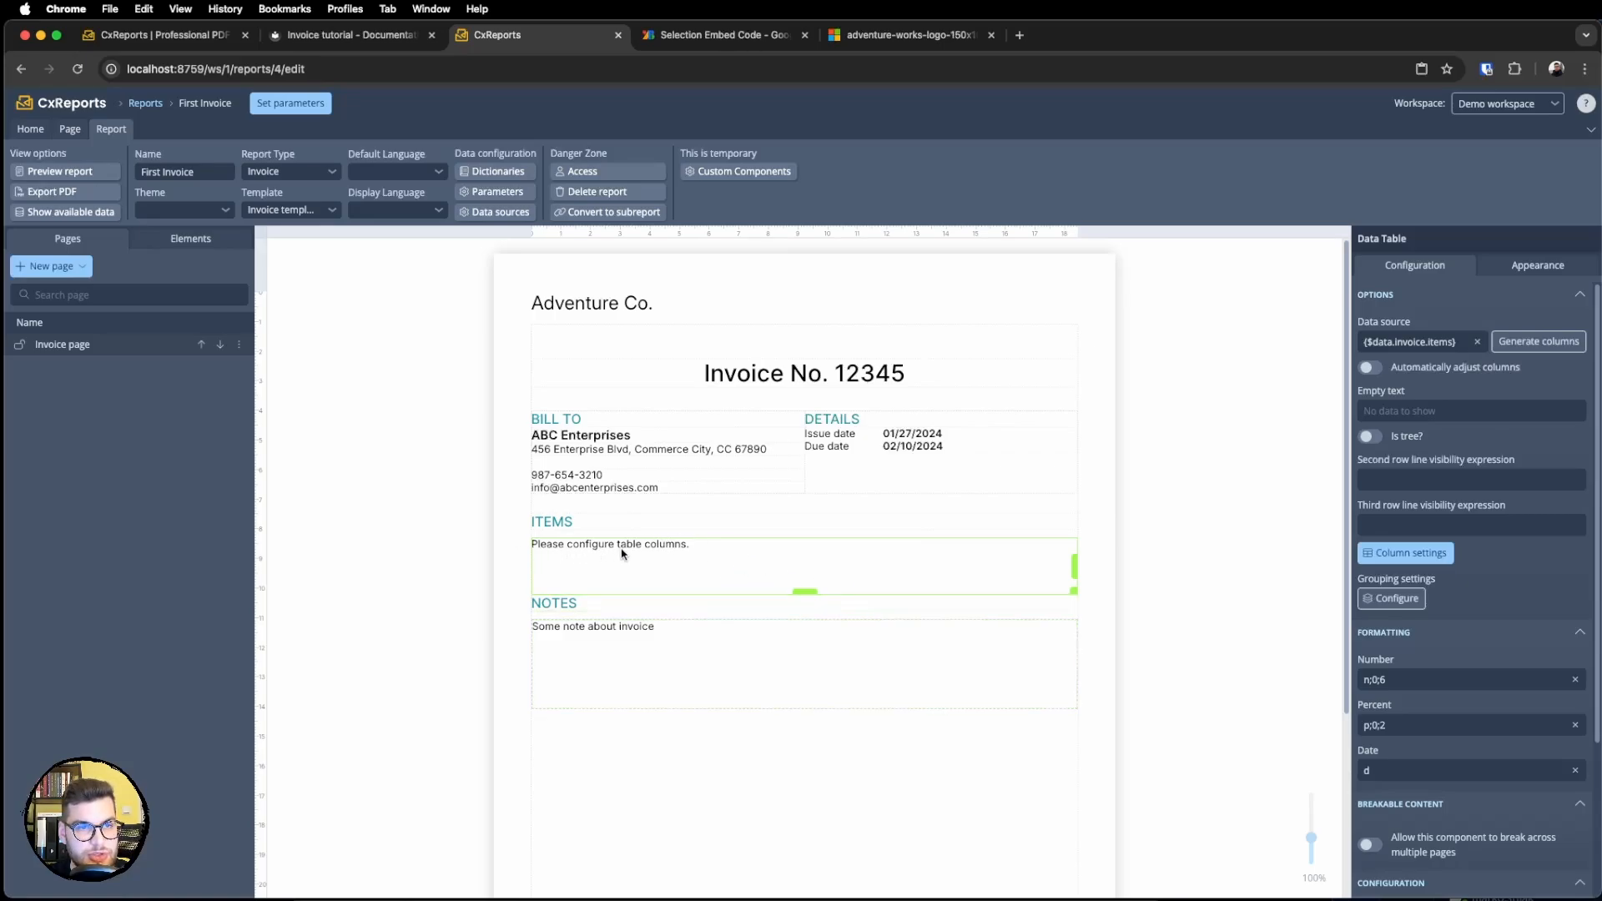
Generate the Items table's columns automatically from its data source.
left_click(1401, 556)
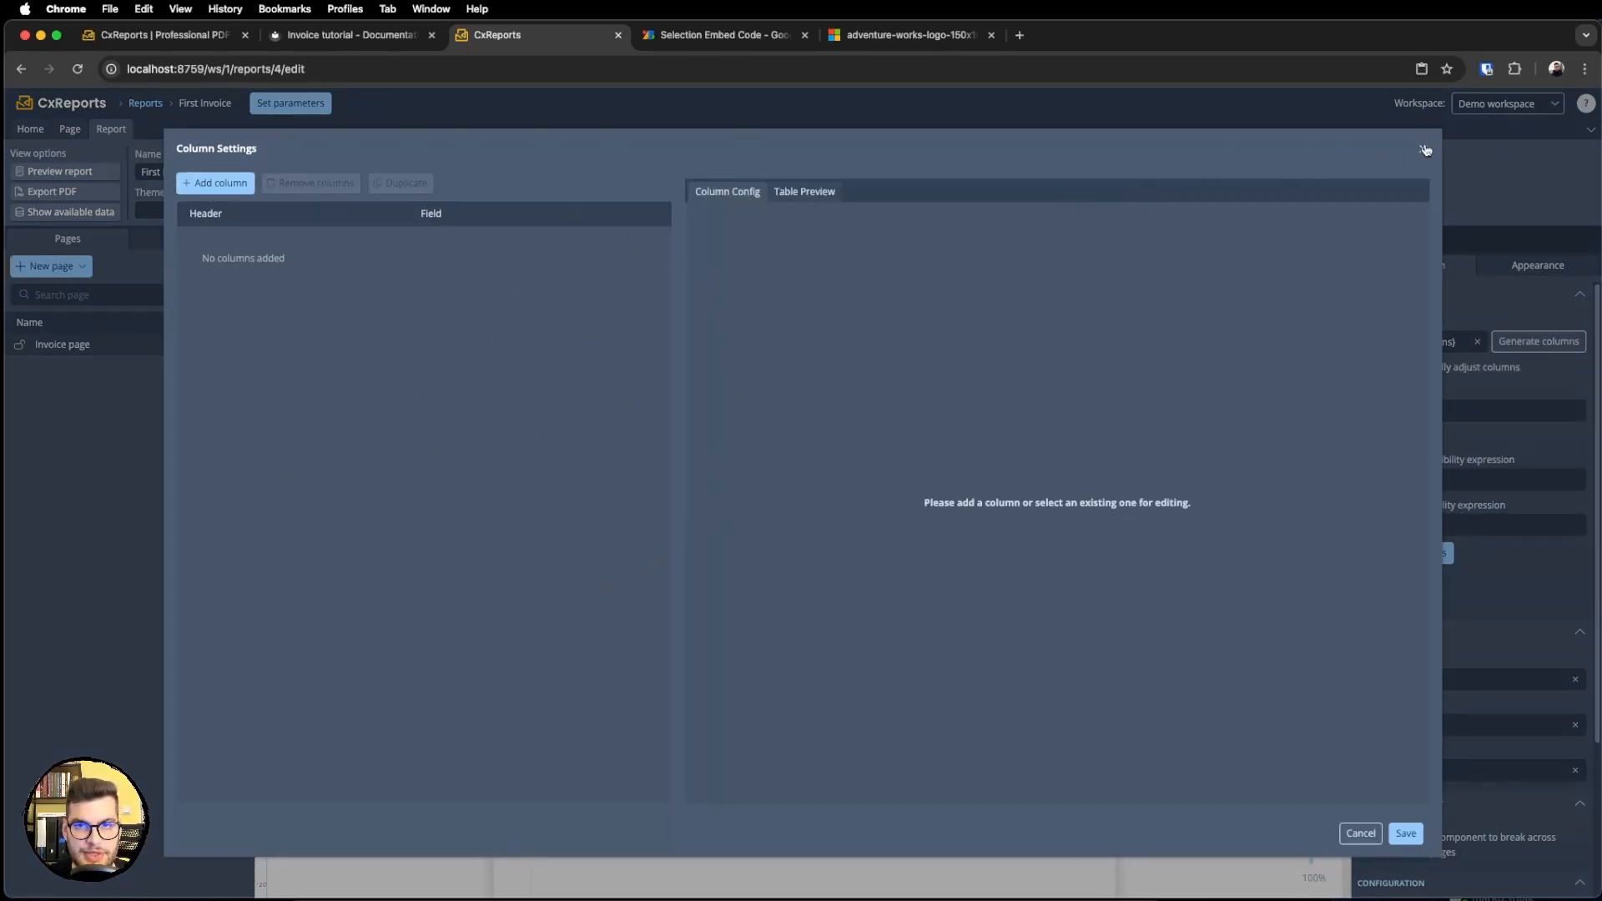
left_click(1425, 150)
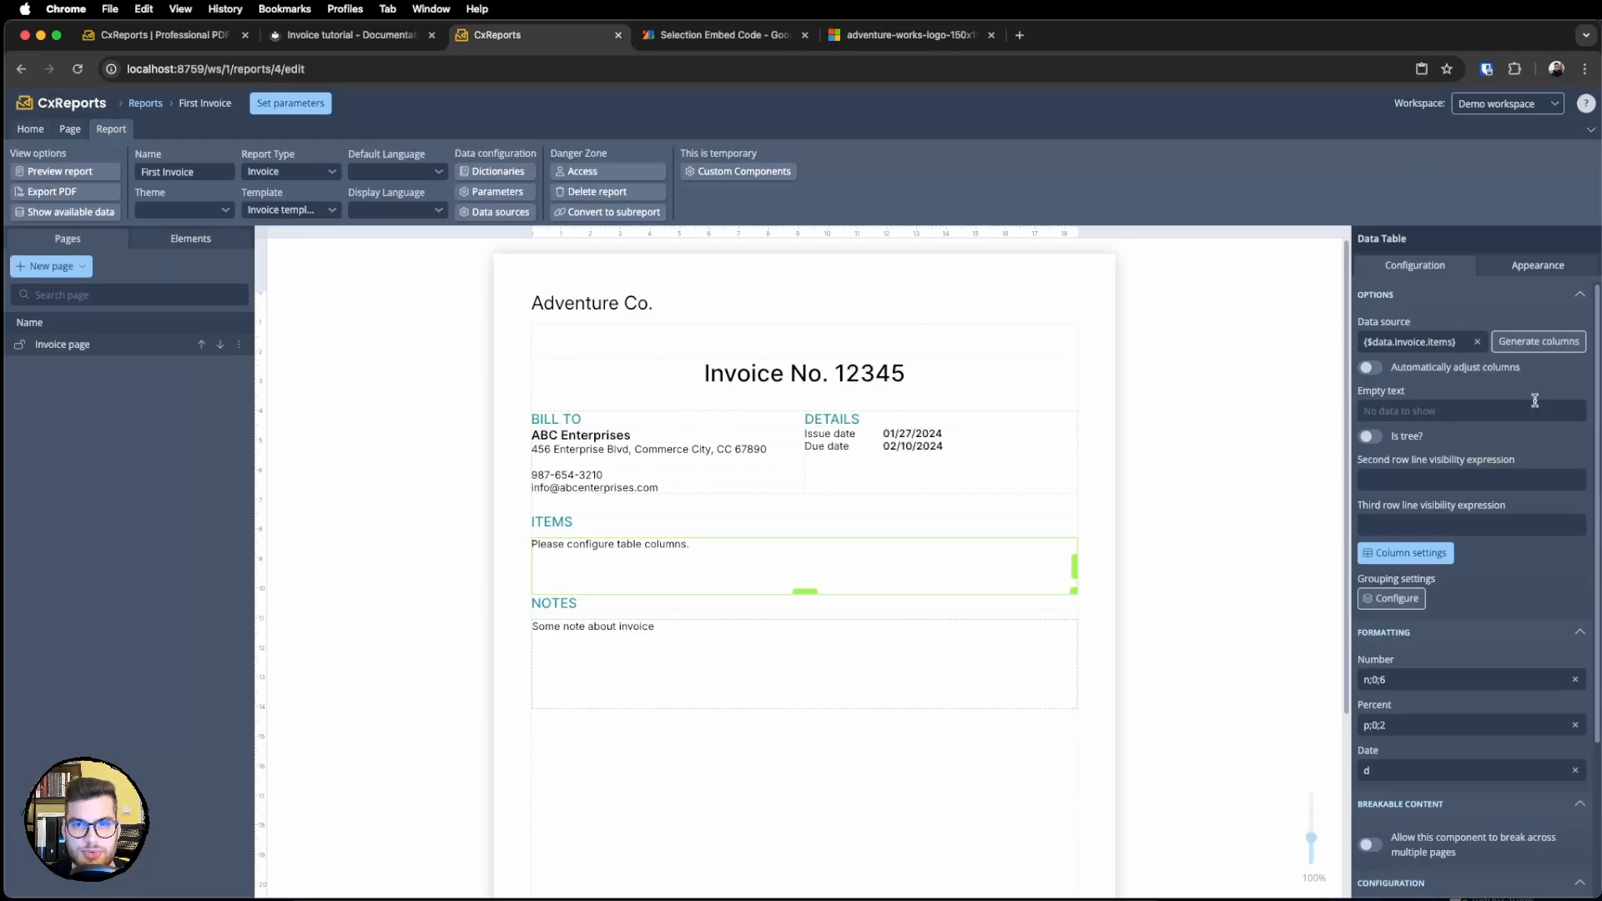
left_click(1544, 343)
left_click(1245, 524)
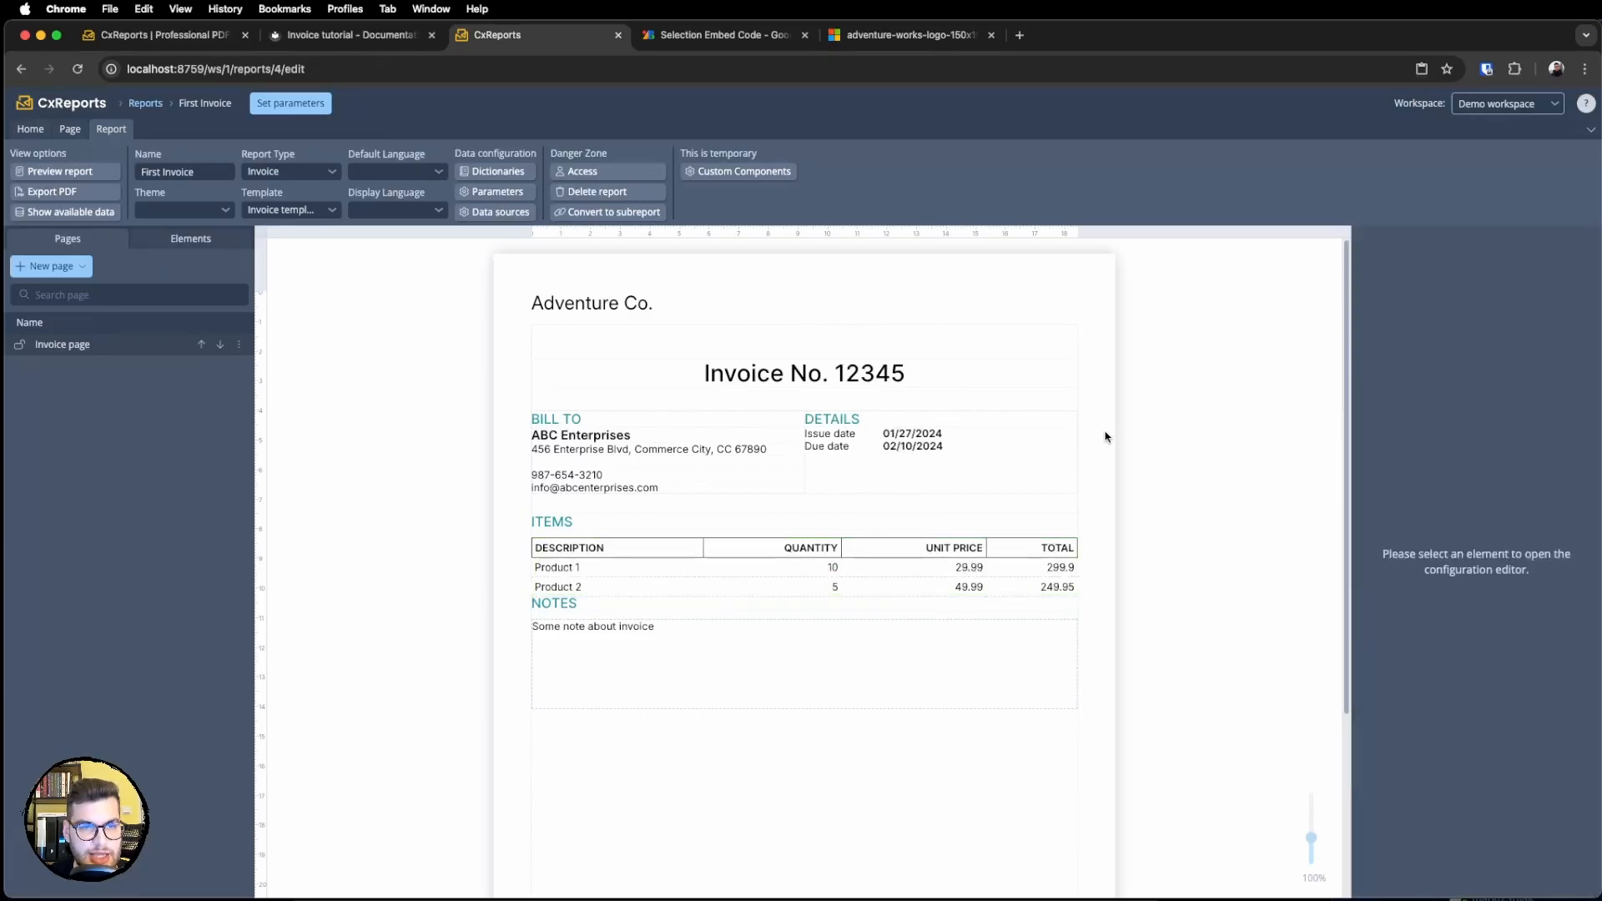
Fit the Items table's height to its rows and insert a Spacer between the table and the Notes heading.
right_click(1019, 561)
left_click(1072, 668)
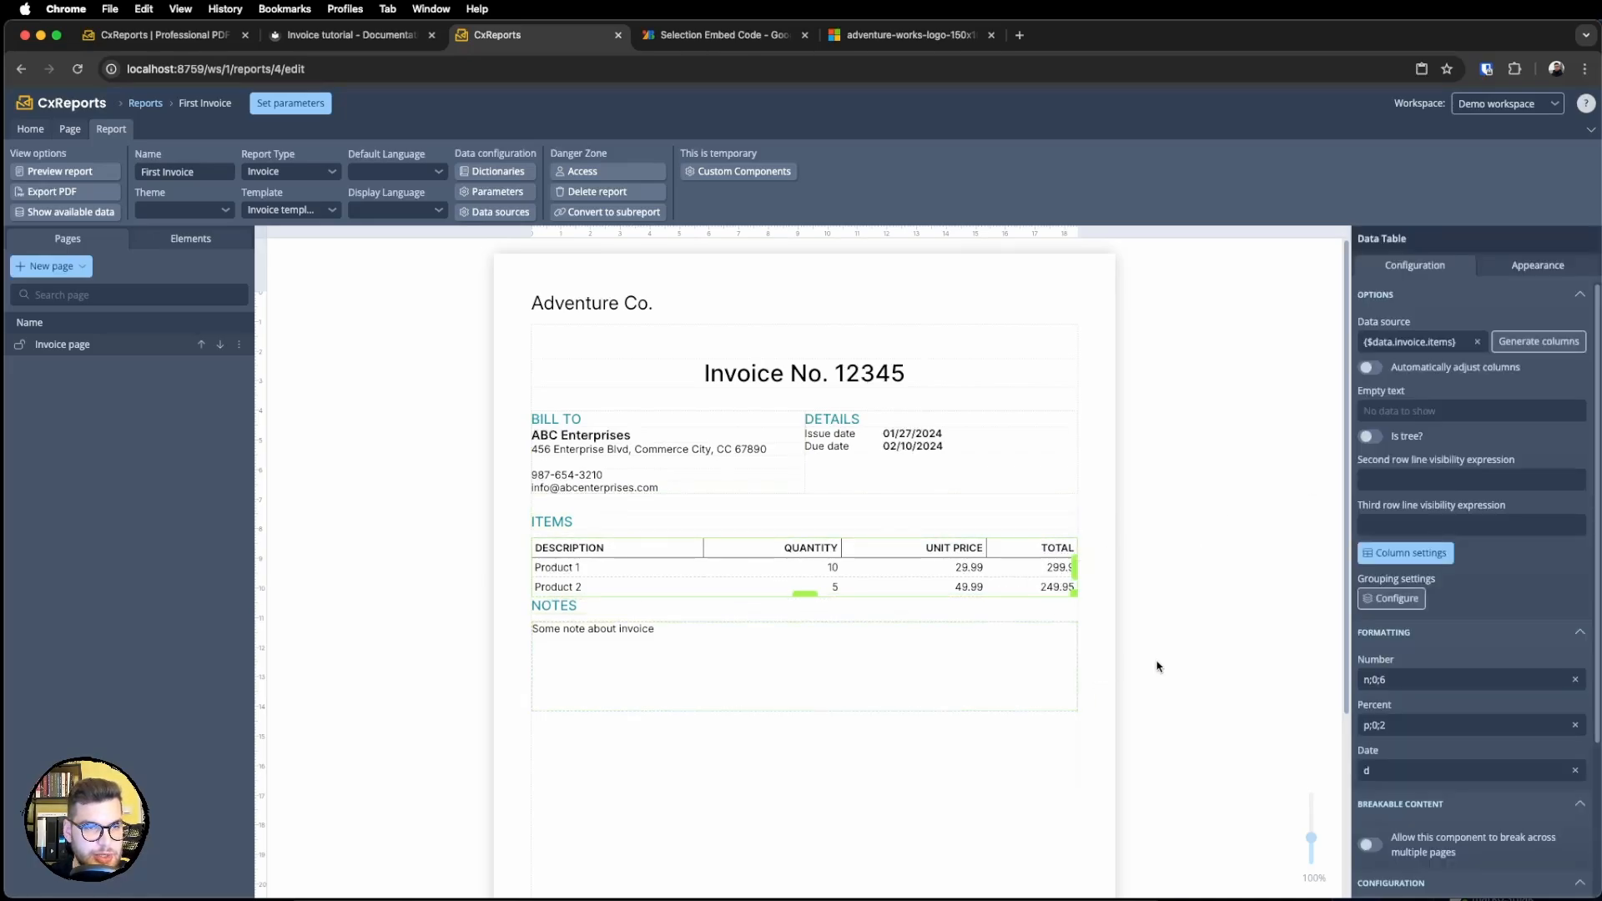
left_click(1219, 640)
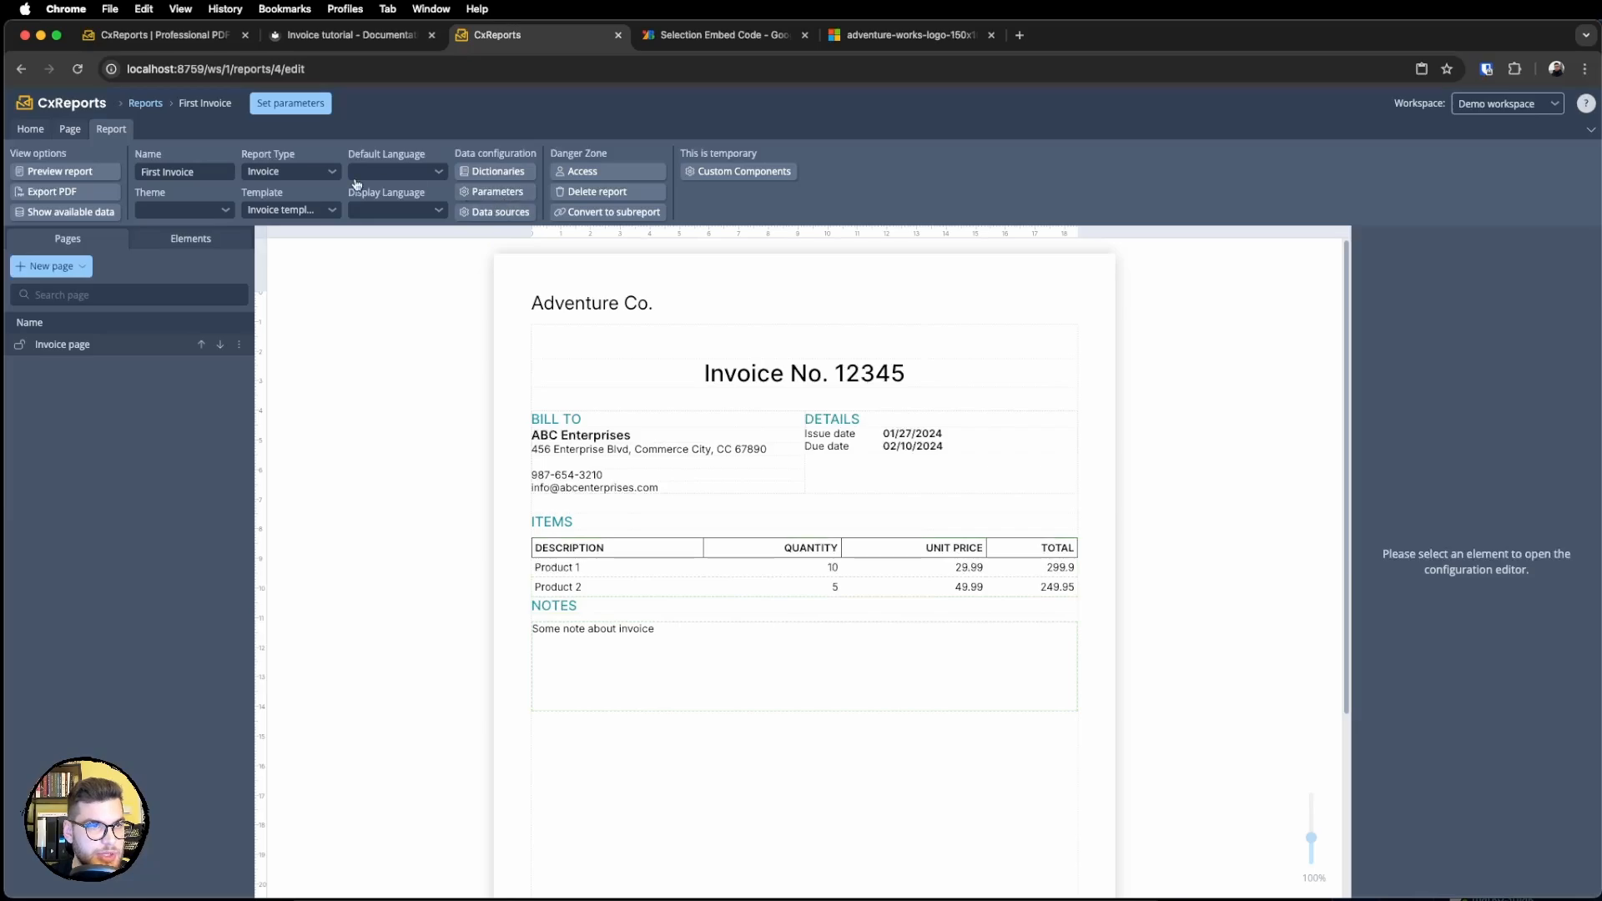
left_click(30, 129)
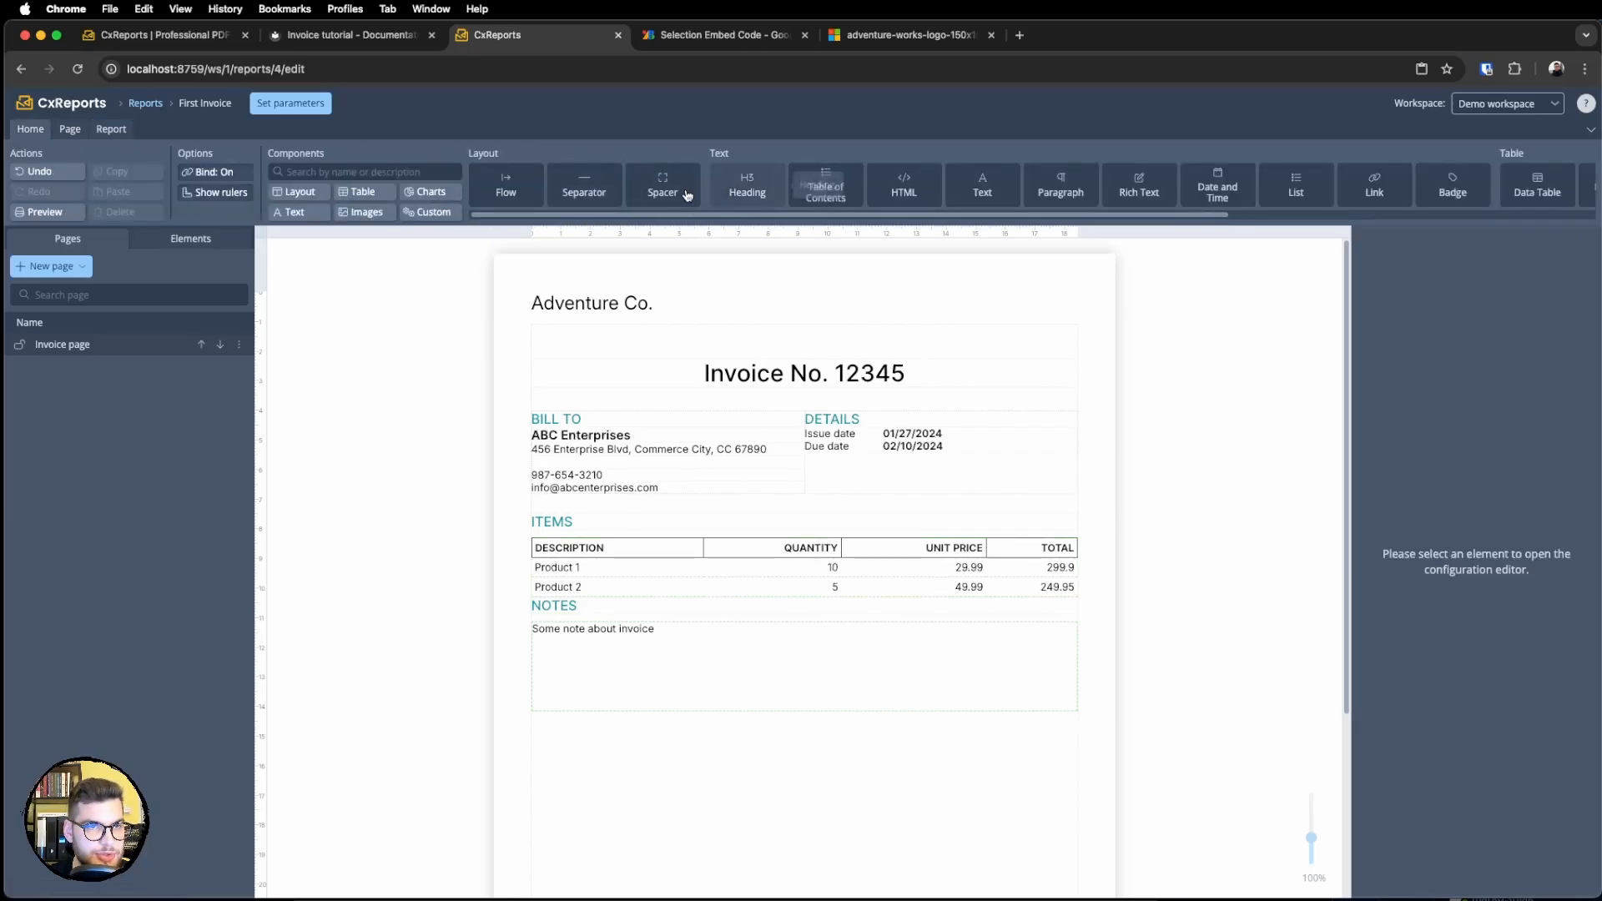
left_click_drag(663, 185, 635, 604)
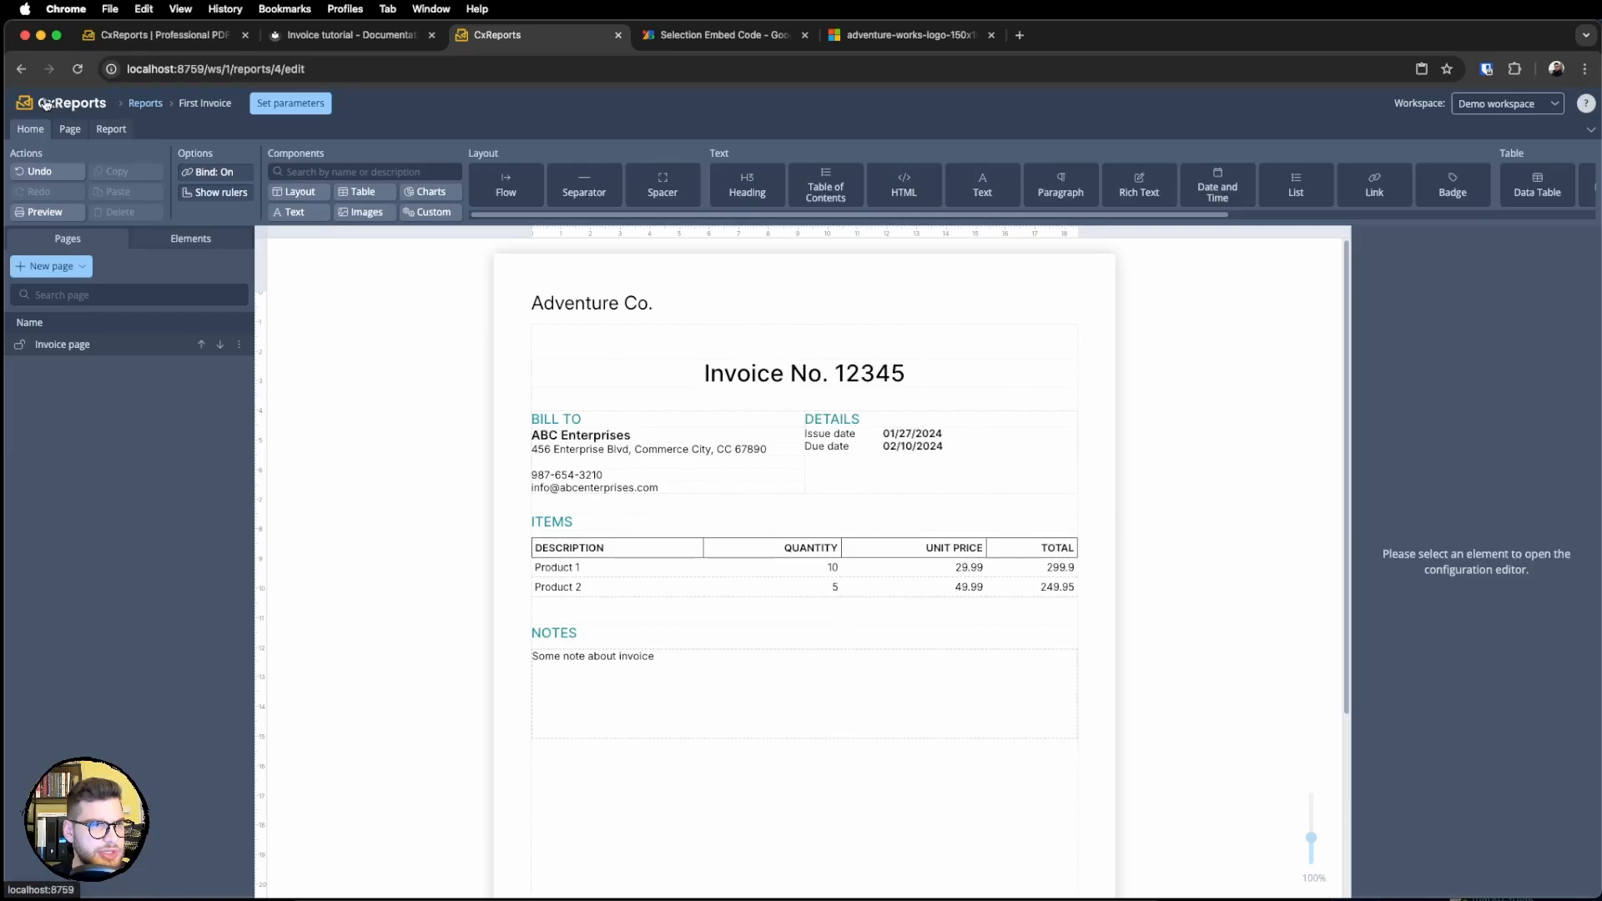
Leave the report and open the table header styling of the First theme for editing.
left_click(73, 103)
left_click(59, 262)
left_click(250, 199)
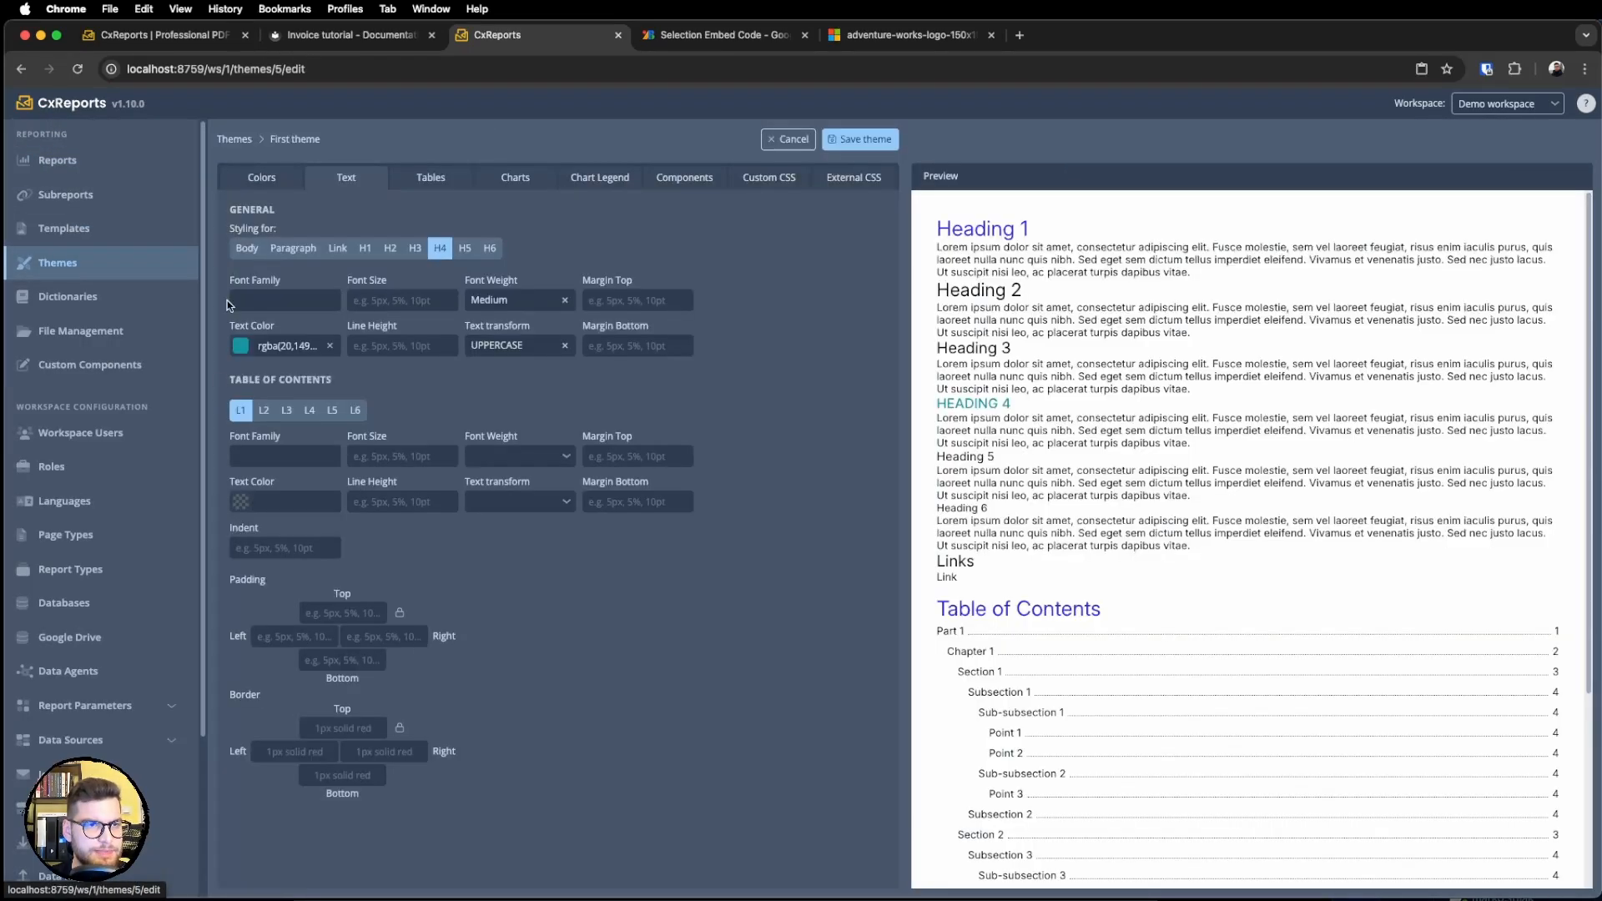
left_click(426, 177)
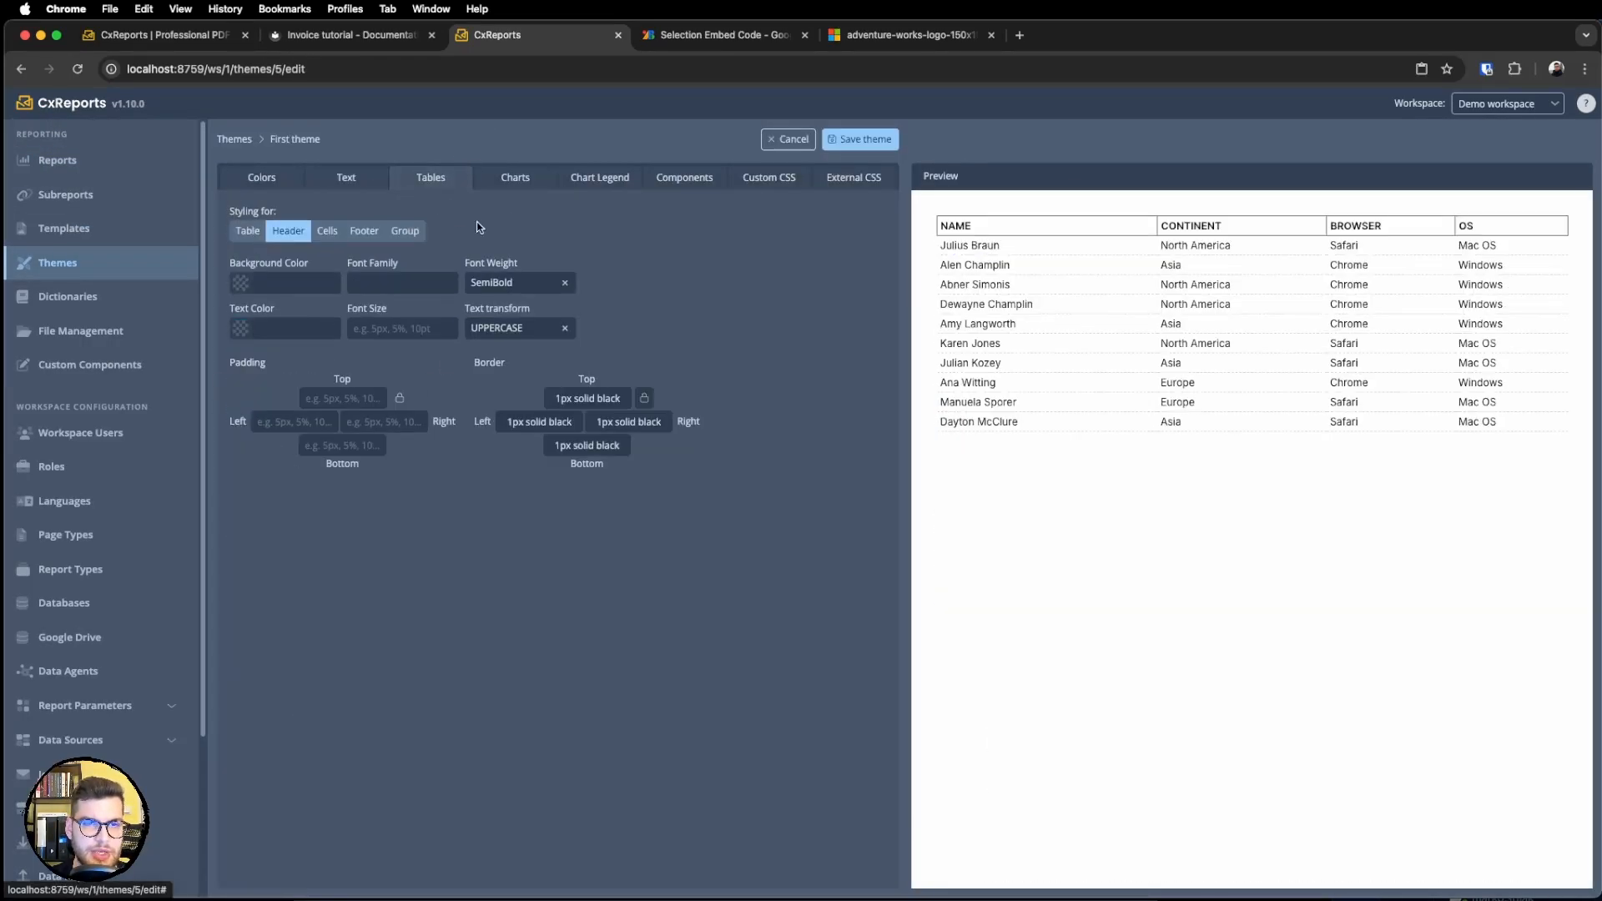
Remove the top, left and right borders from the theme's table header.
left_click(644, 399)
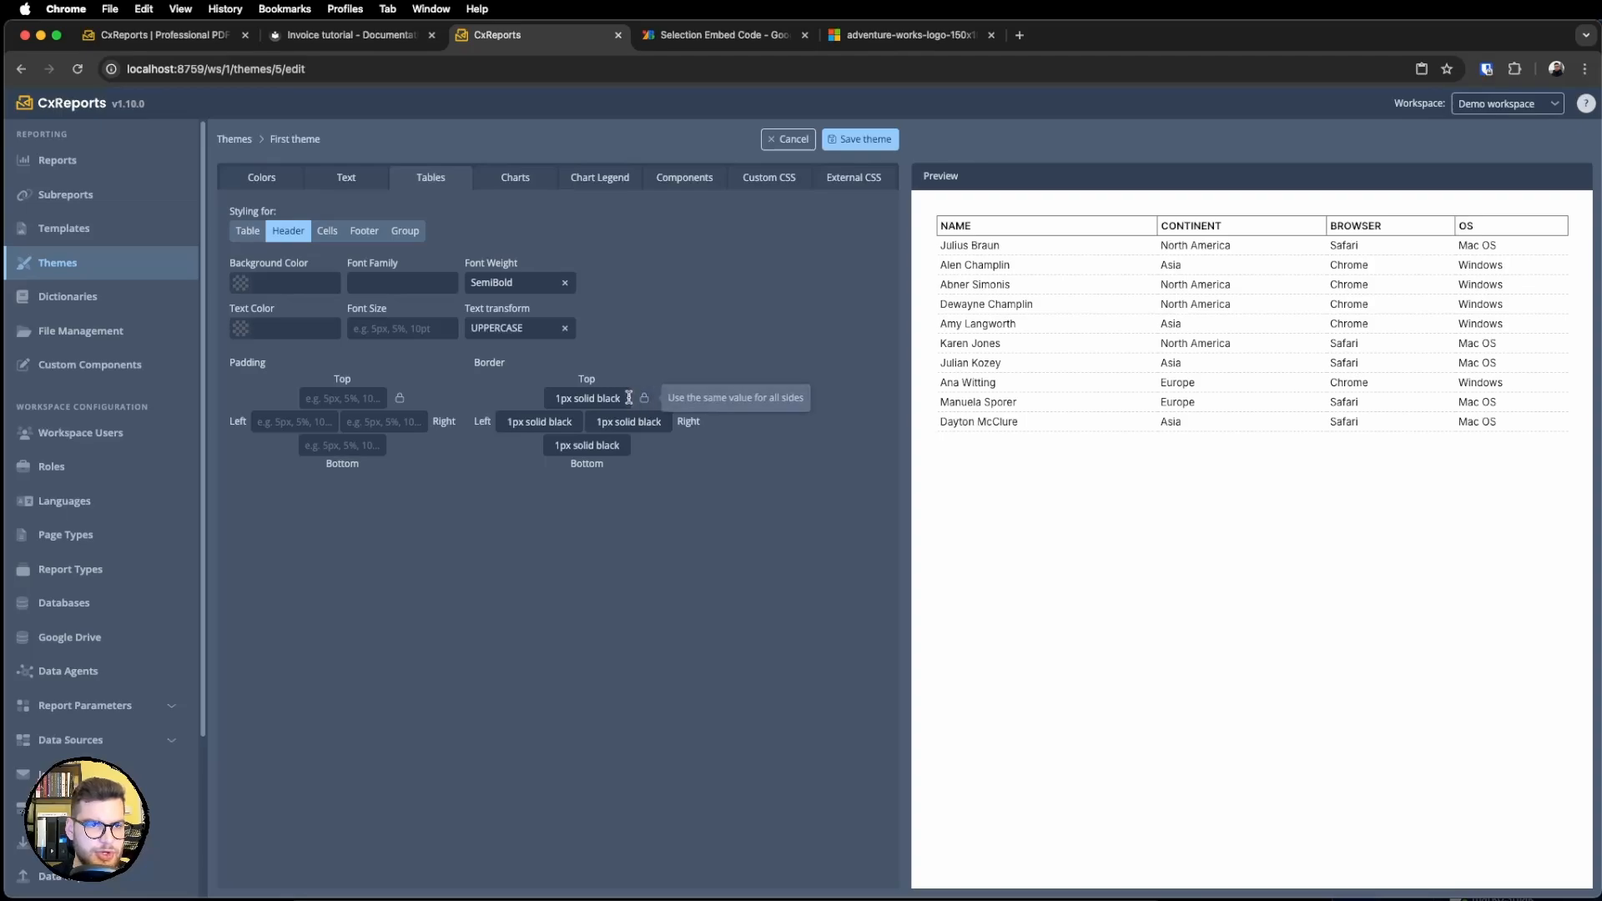
key("super+a")
key("BackSpace")
key("Tab")
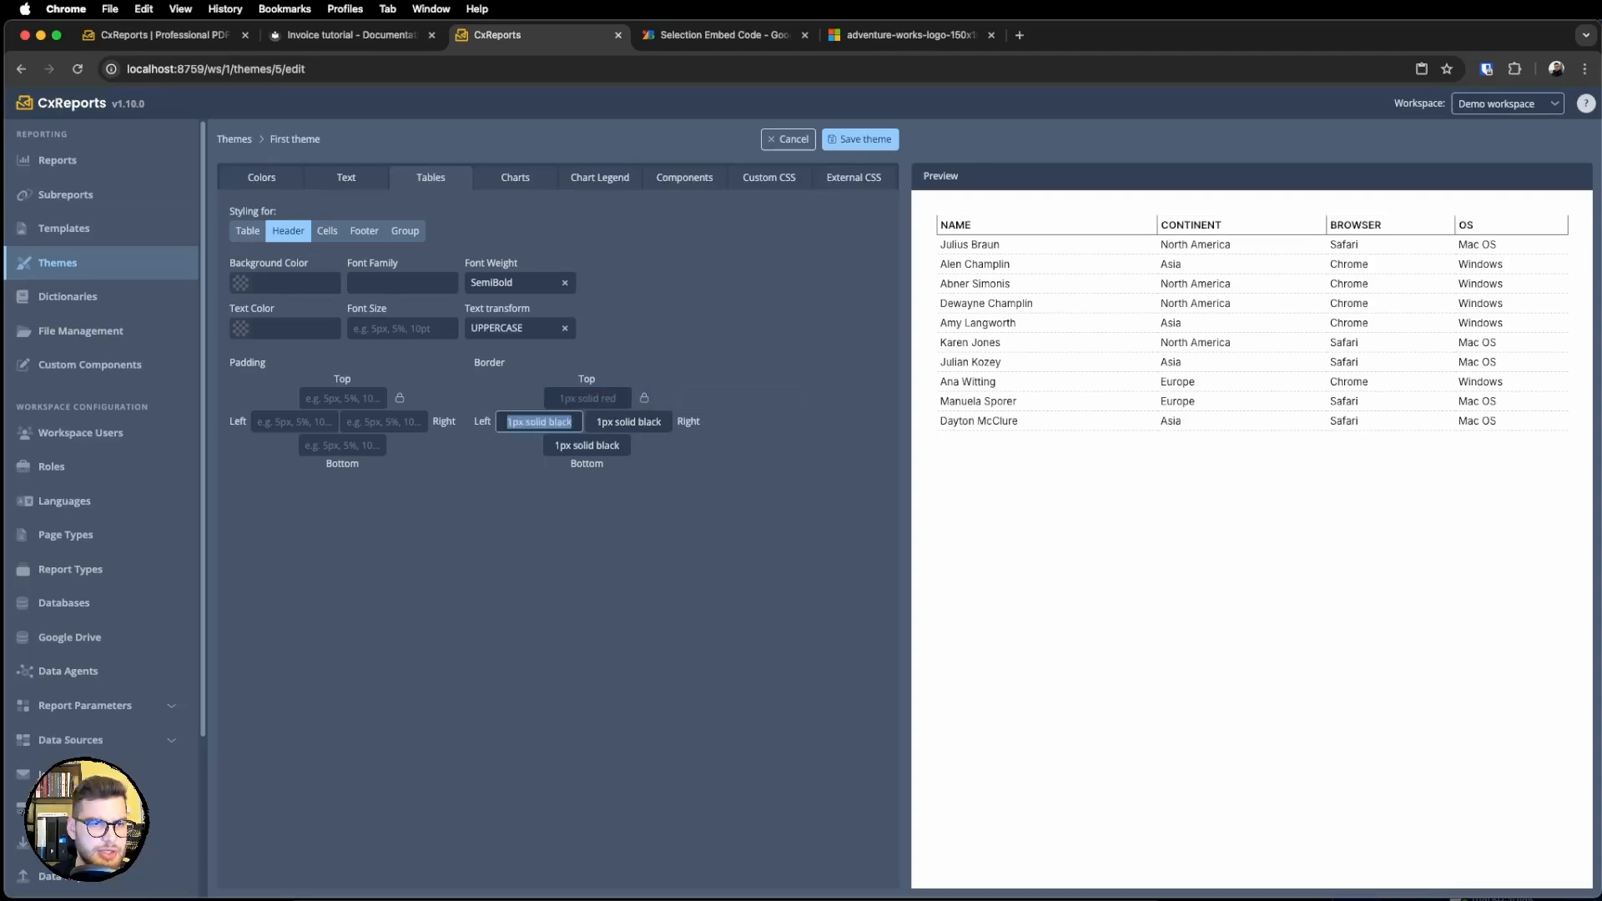
key("BackSpace")
key("Tab")
key("BackSpace")
left_click(738, 350)
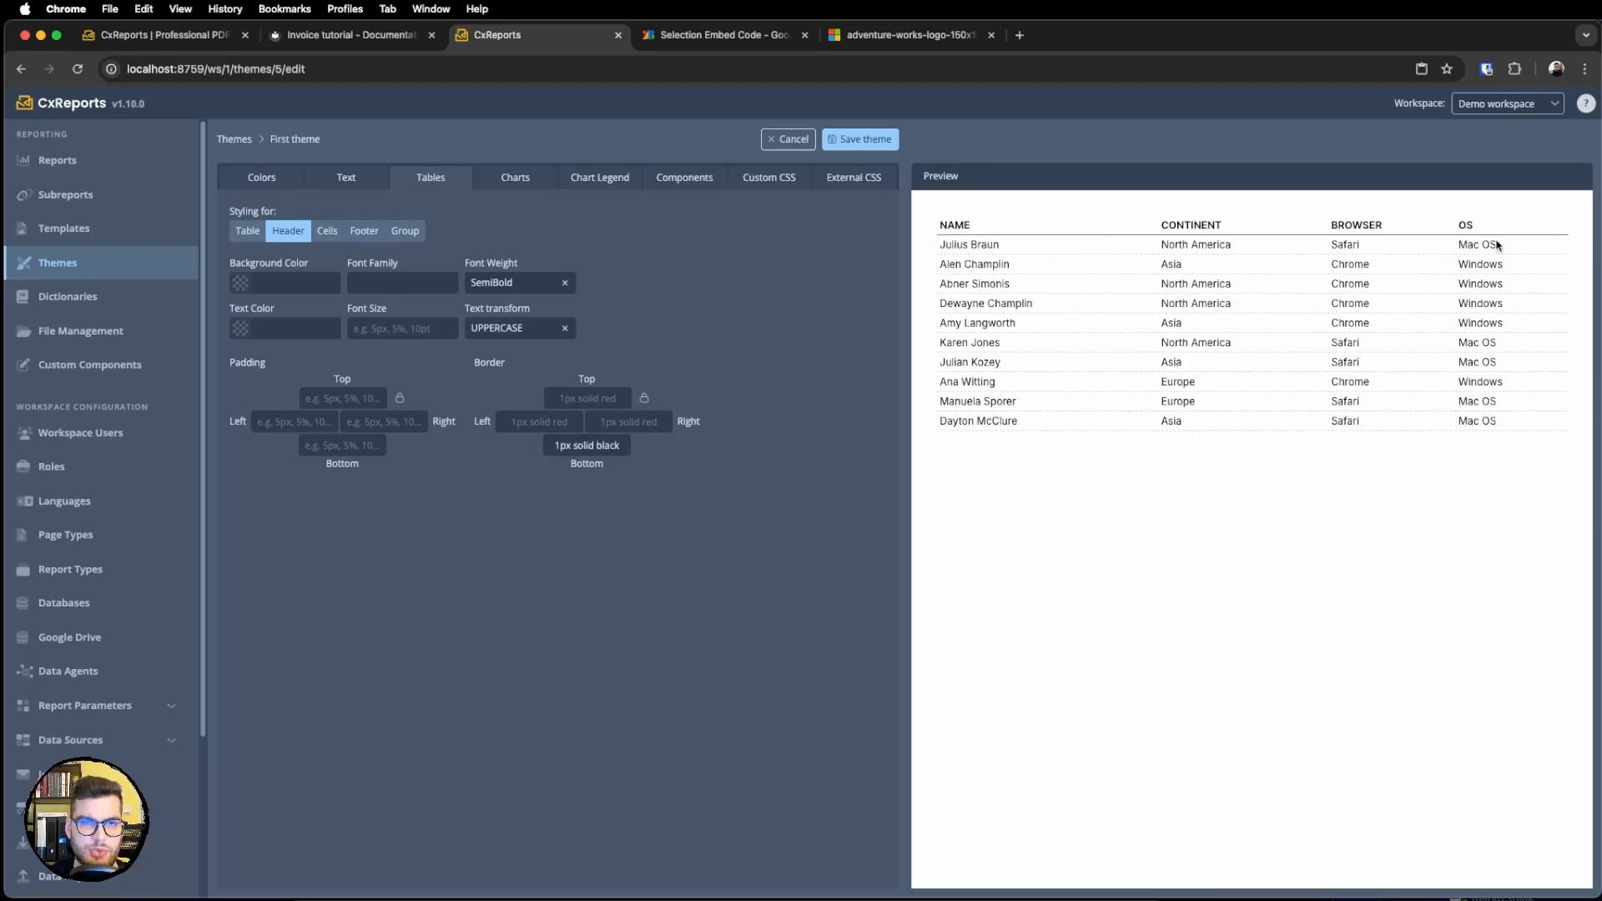
Save the theme and reopen the First Invoice report for editing.
left_click(858, 141)
left_click(100, 161)
left_click(319, 215)
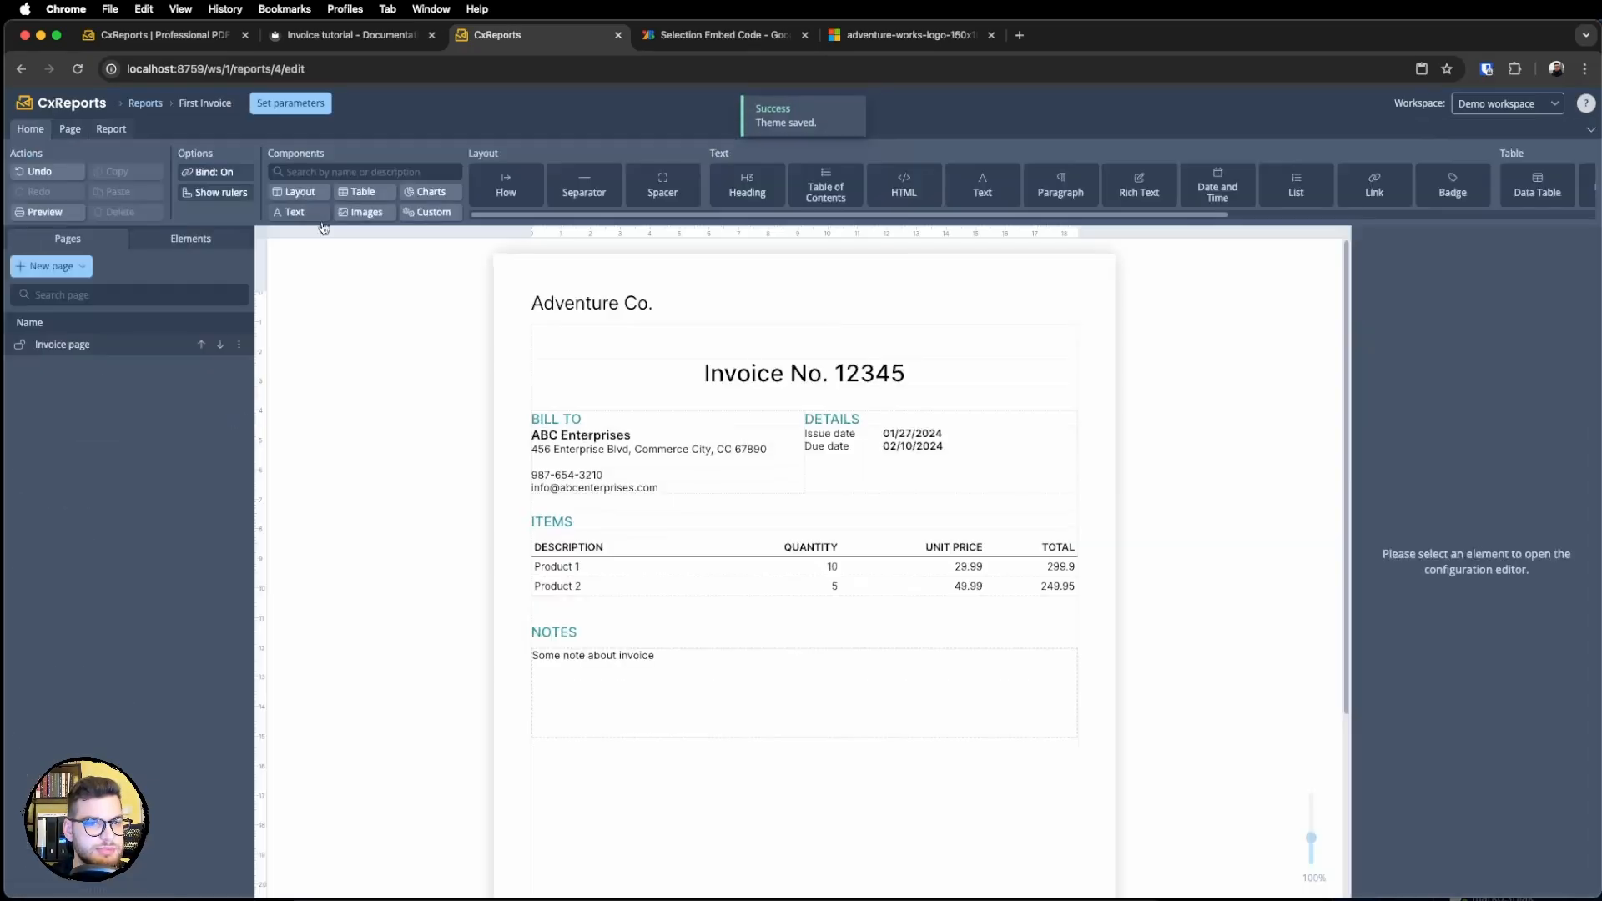
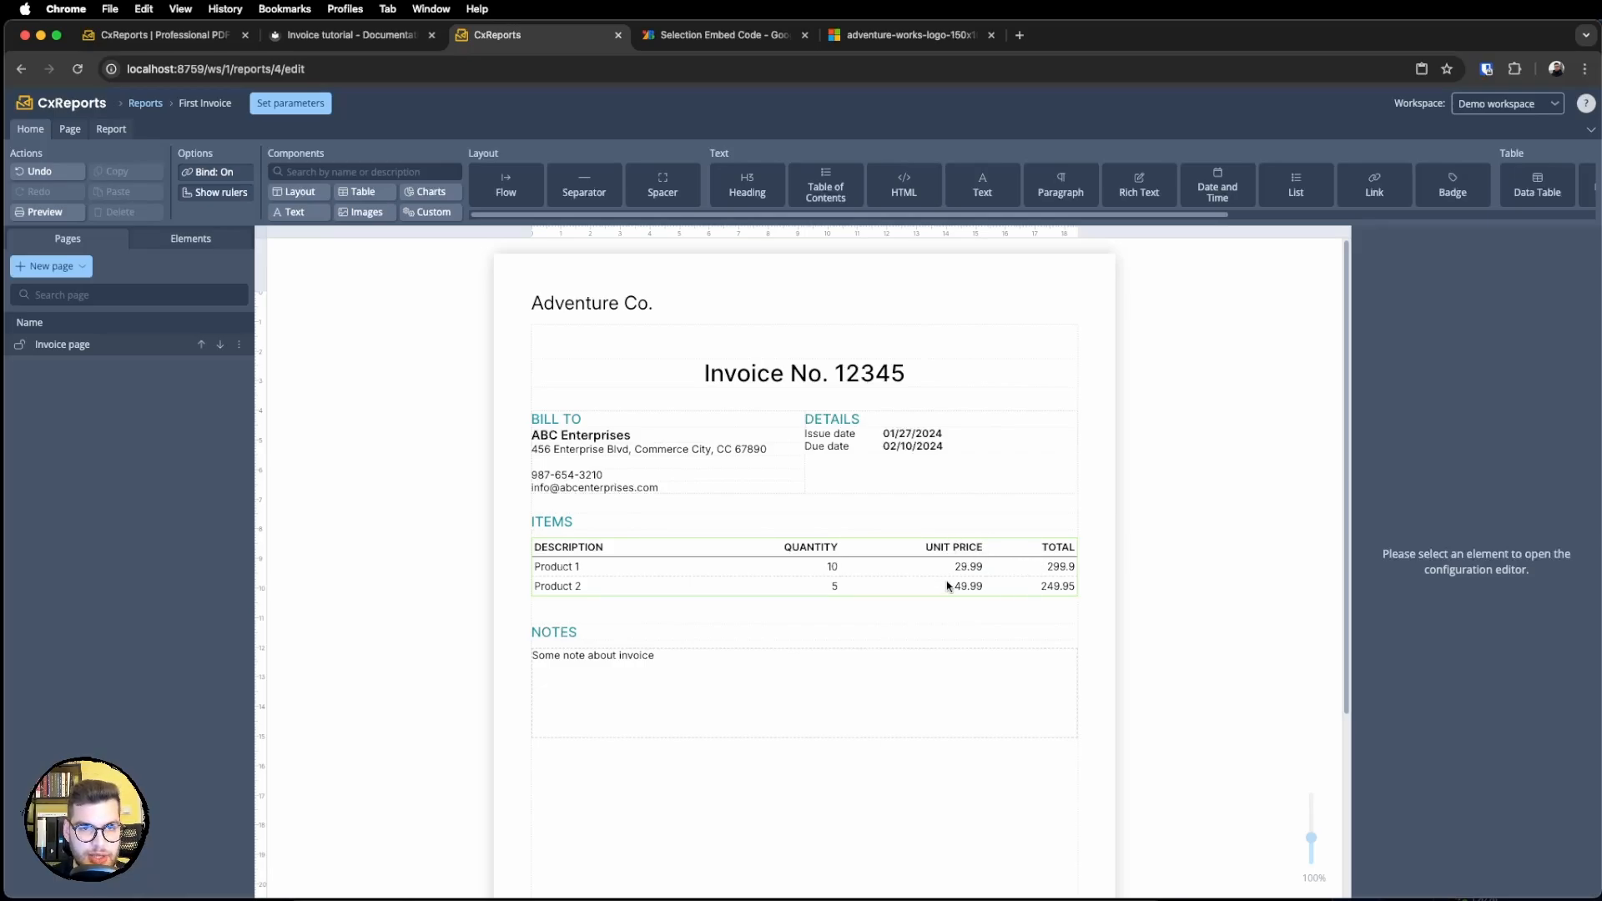
In the Items table's column settings, give the Unit Price column the Custom format type with Default Currency (currency;;2).
left_click(1057, 584)
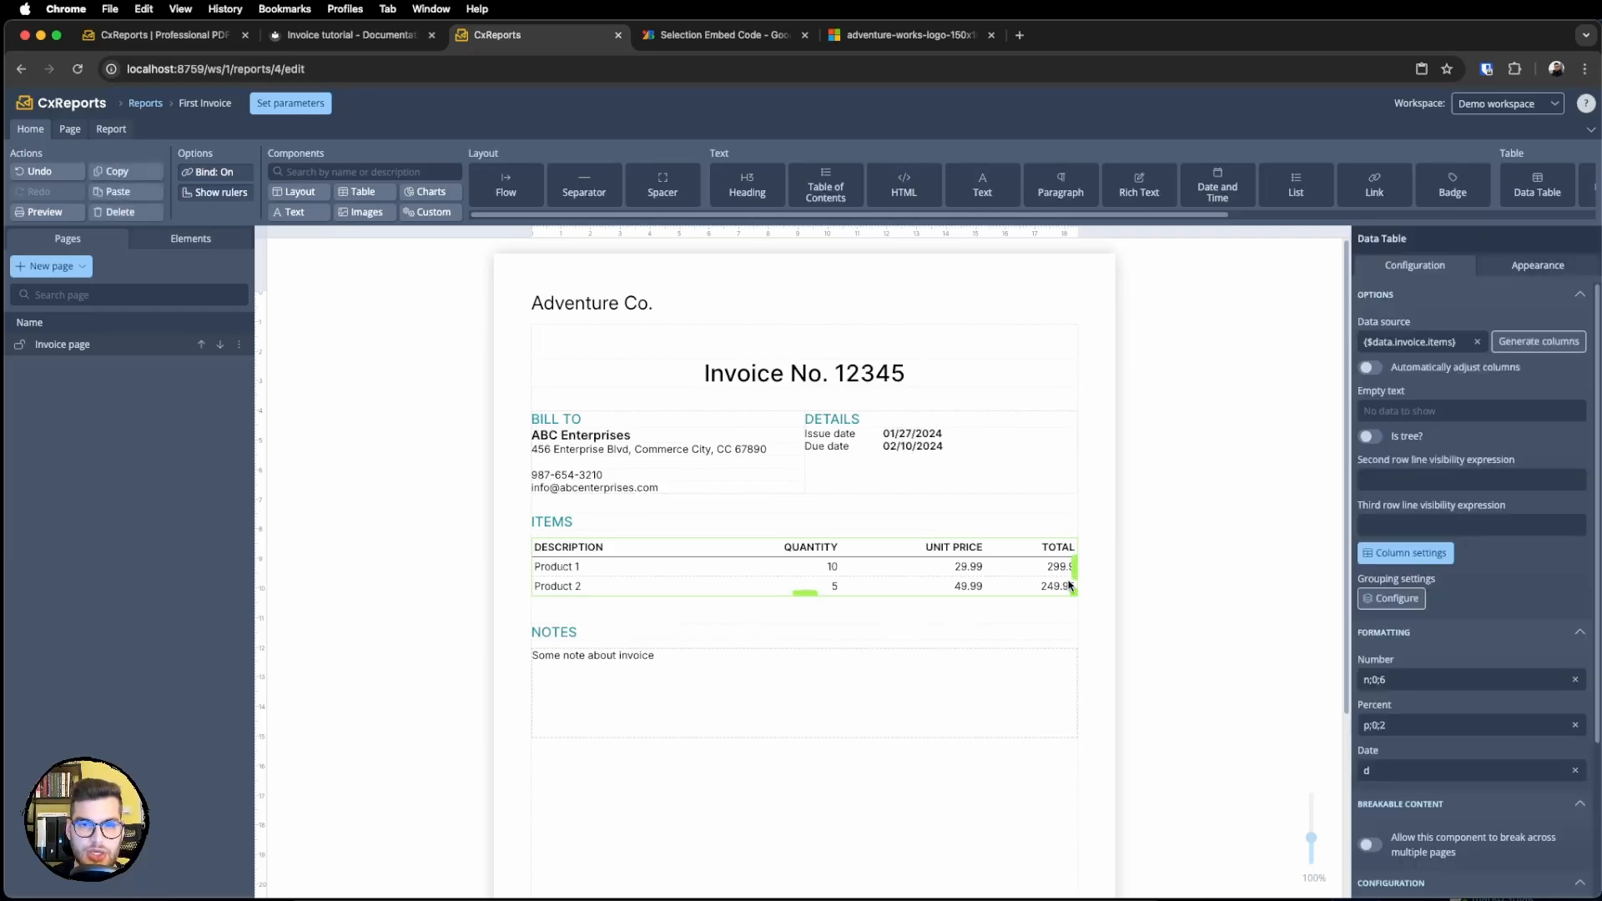
left_click(1396, 556)
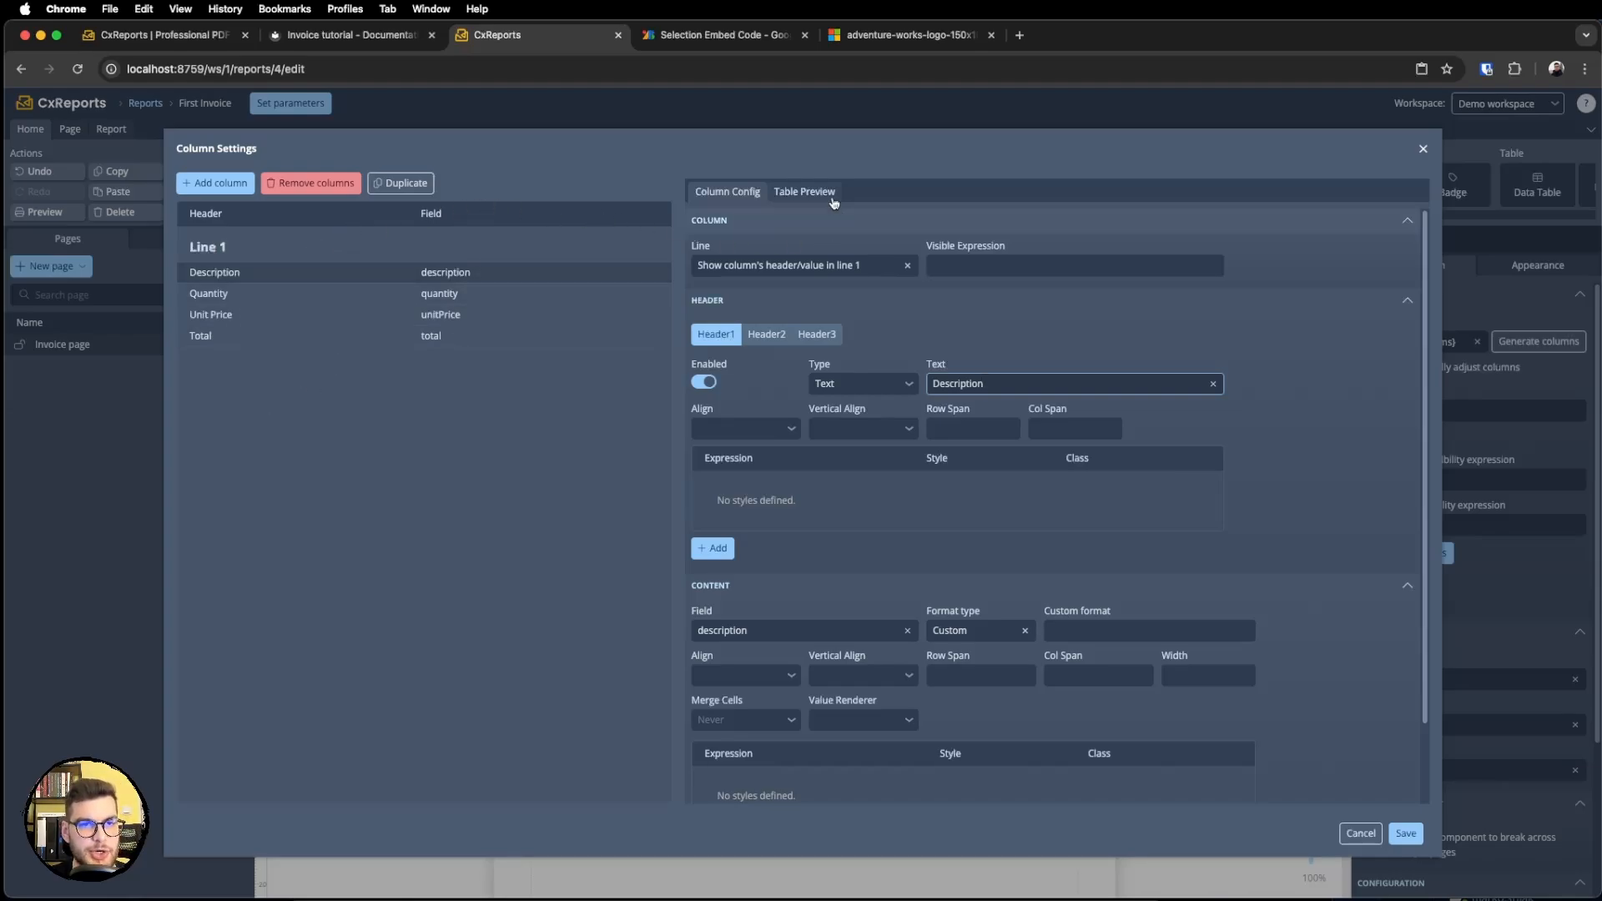
scroll(865, 355, "down", 2)
scroll(864, 355, "up", 2)
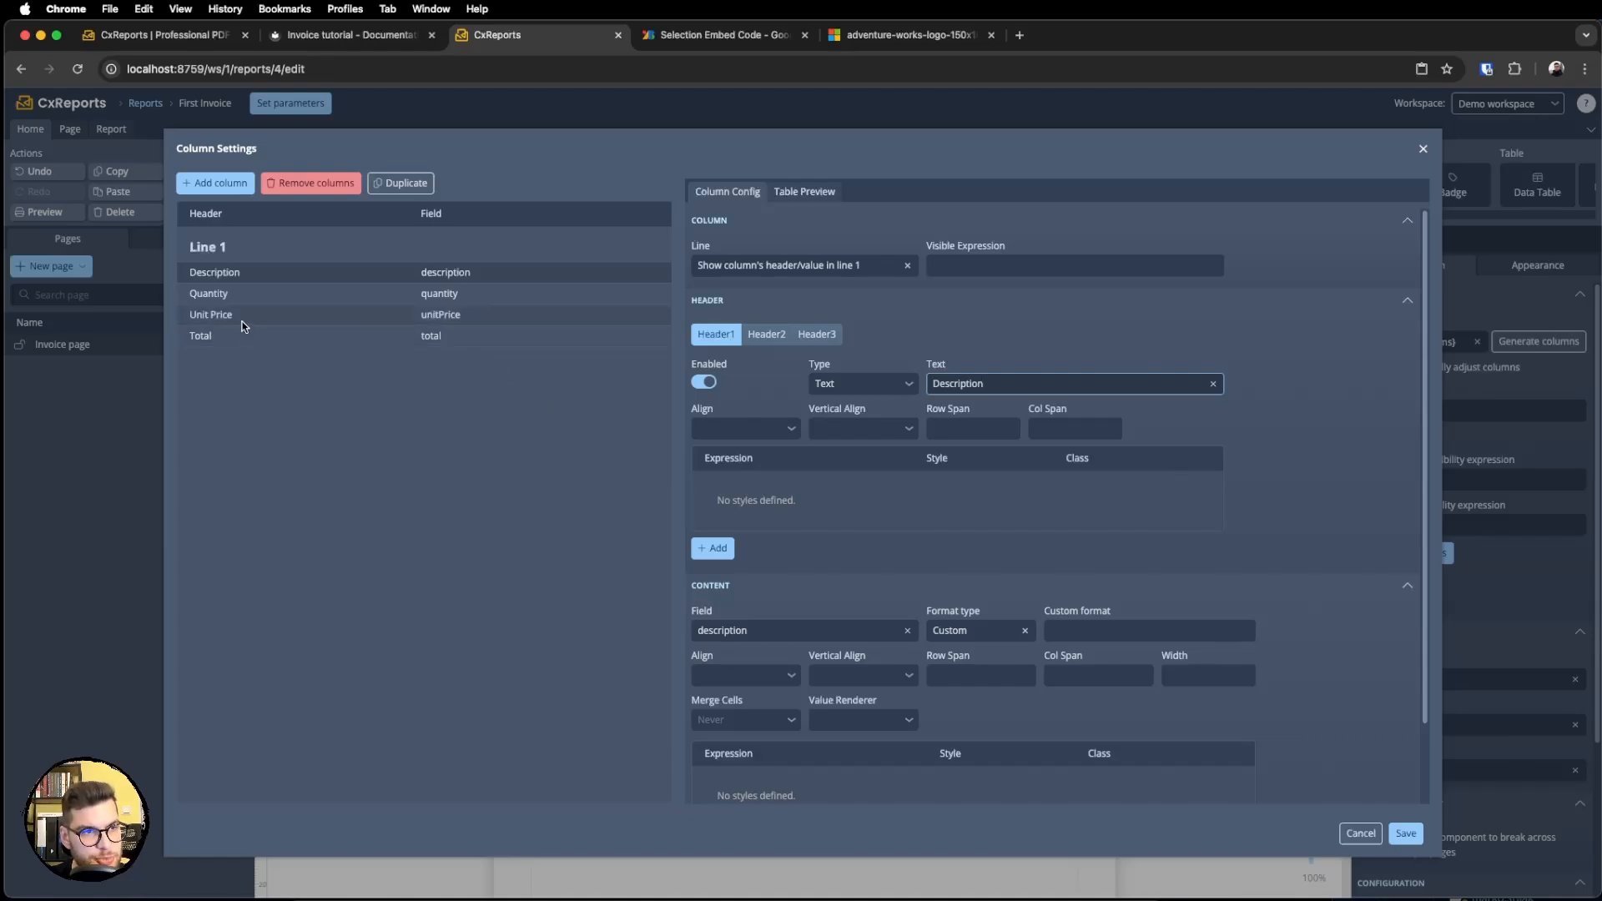
left_click(308, 315)
scroll(948, 489, "down", 2)
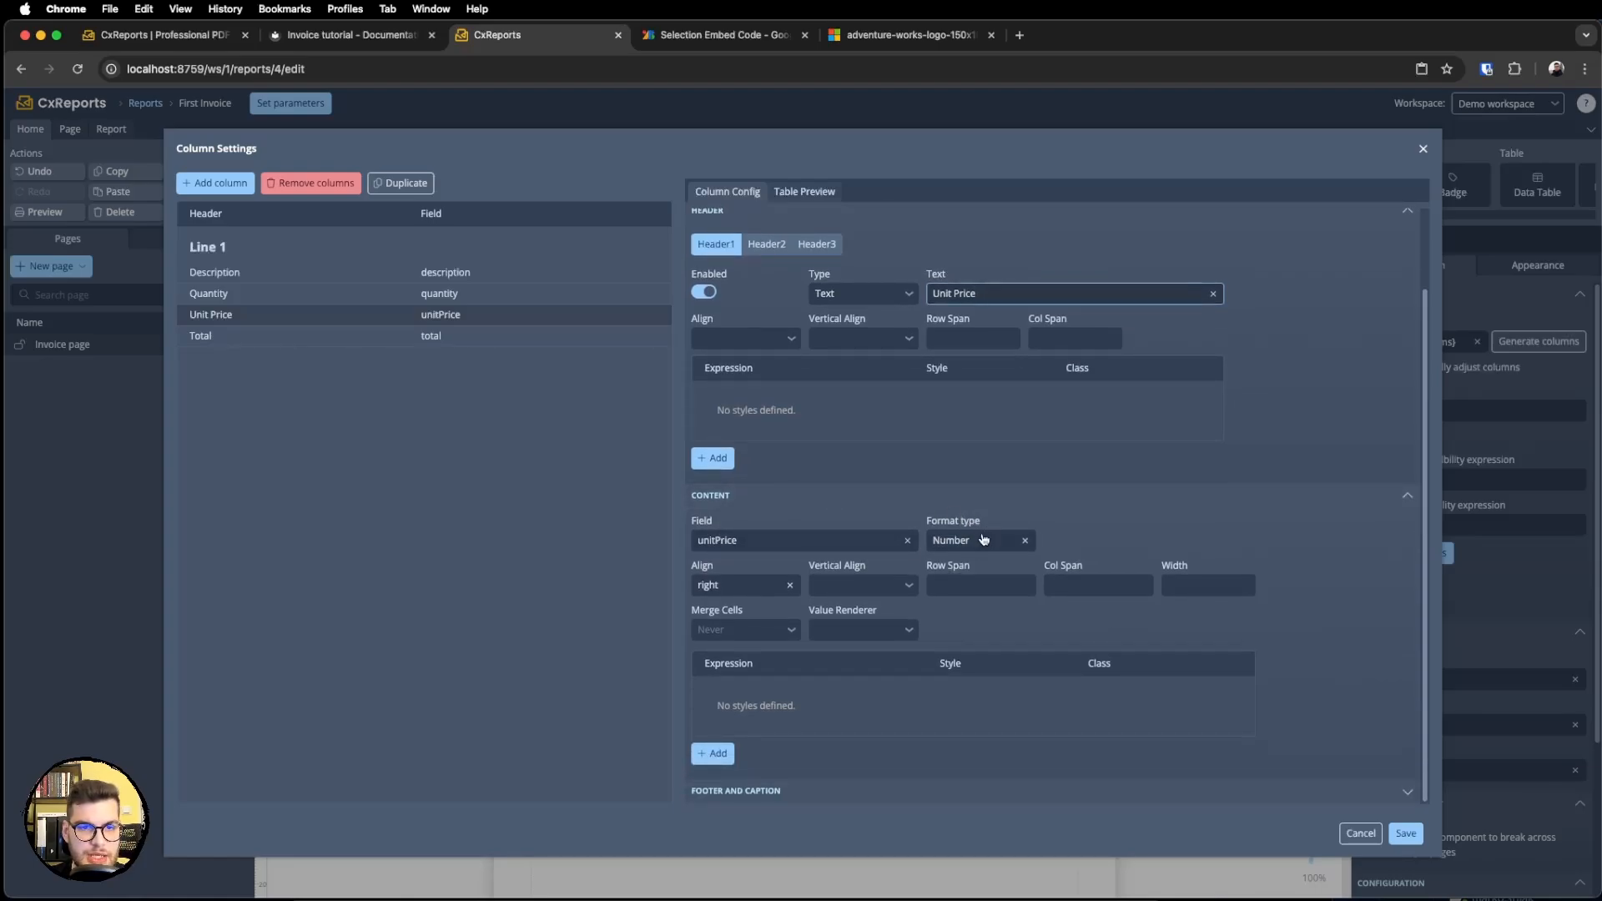
left_click(983, 539)
left_click(972, 639)
left_click(1128, 539)
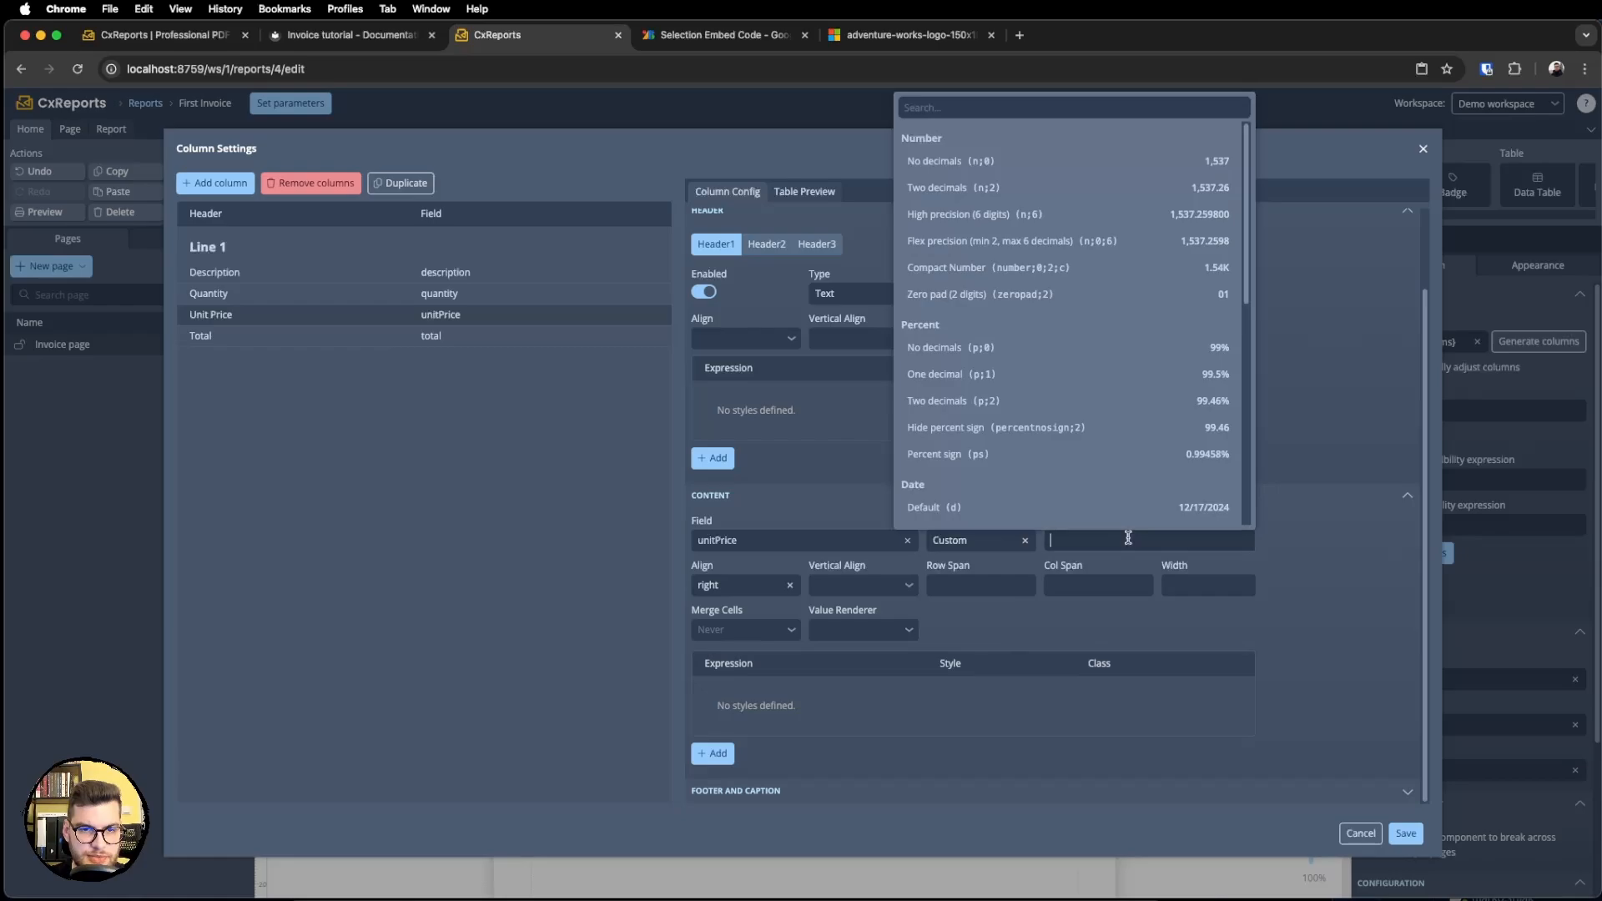
scroll(1048, 404, "down", 5)
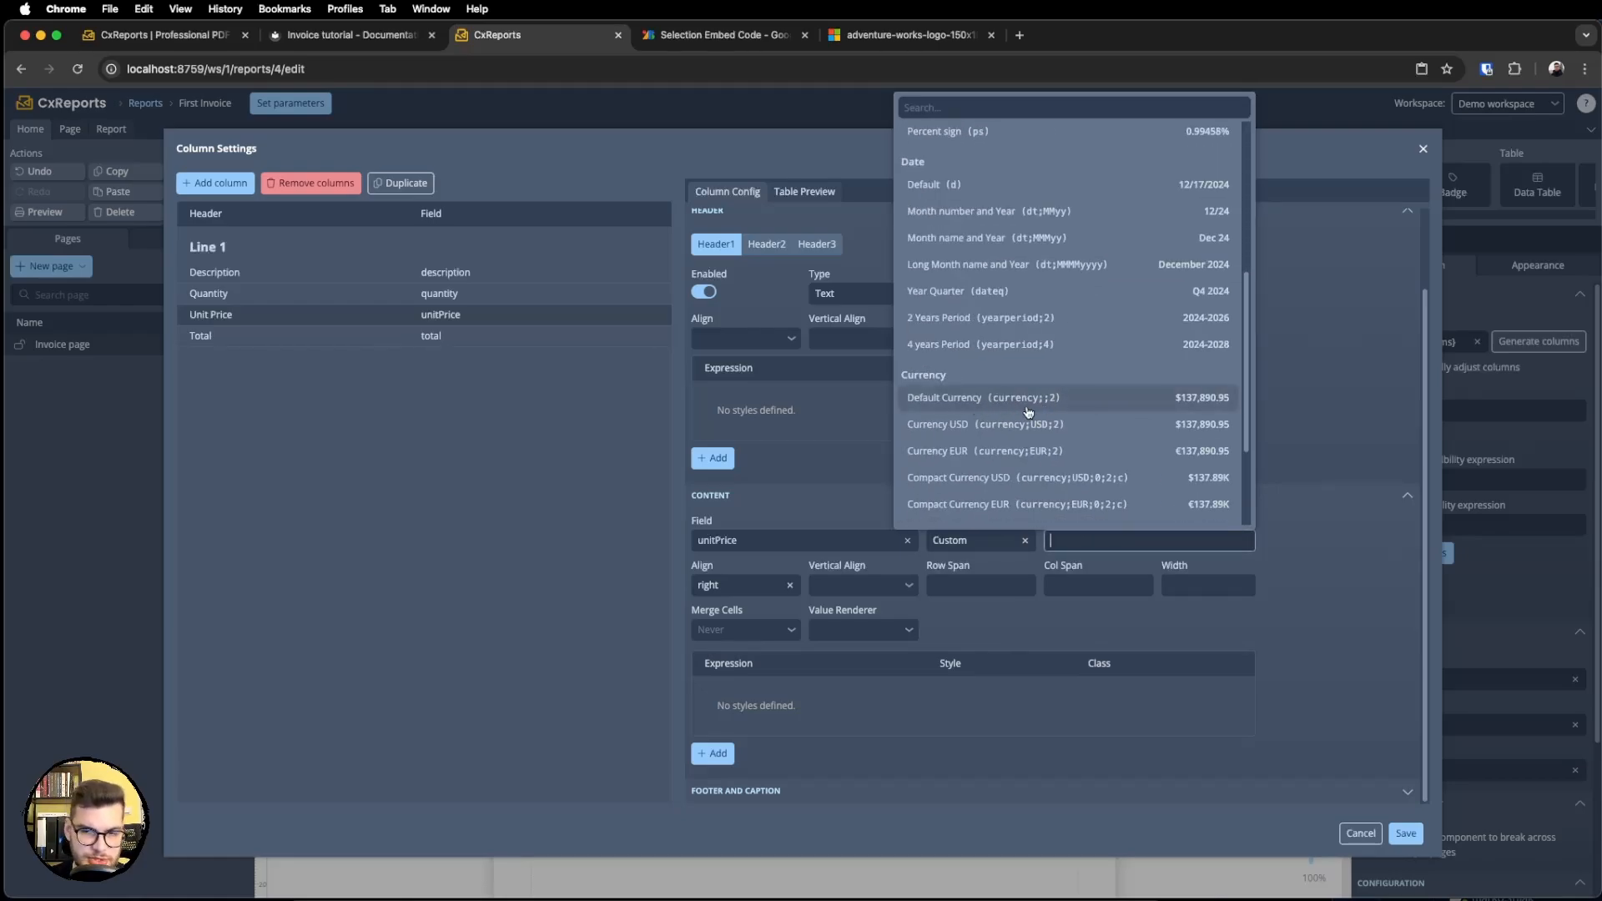
left_click(1026, 405)
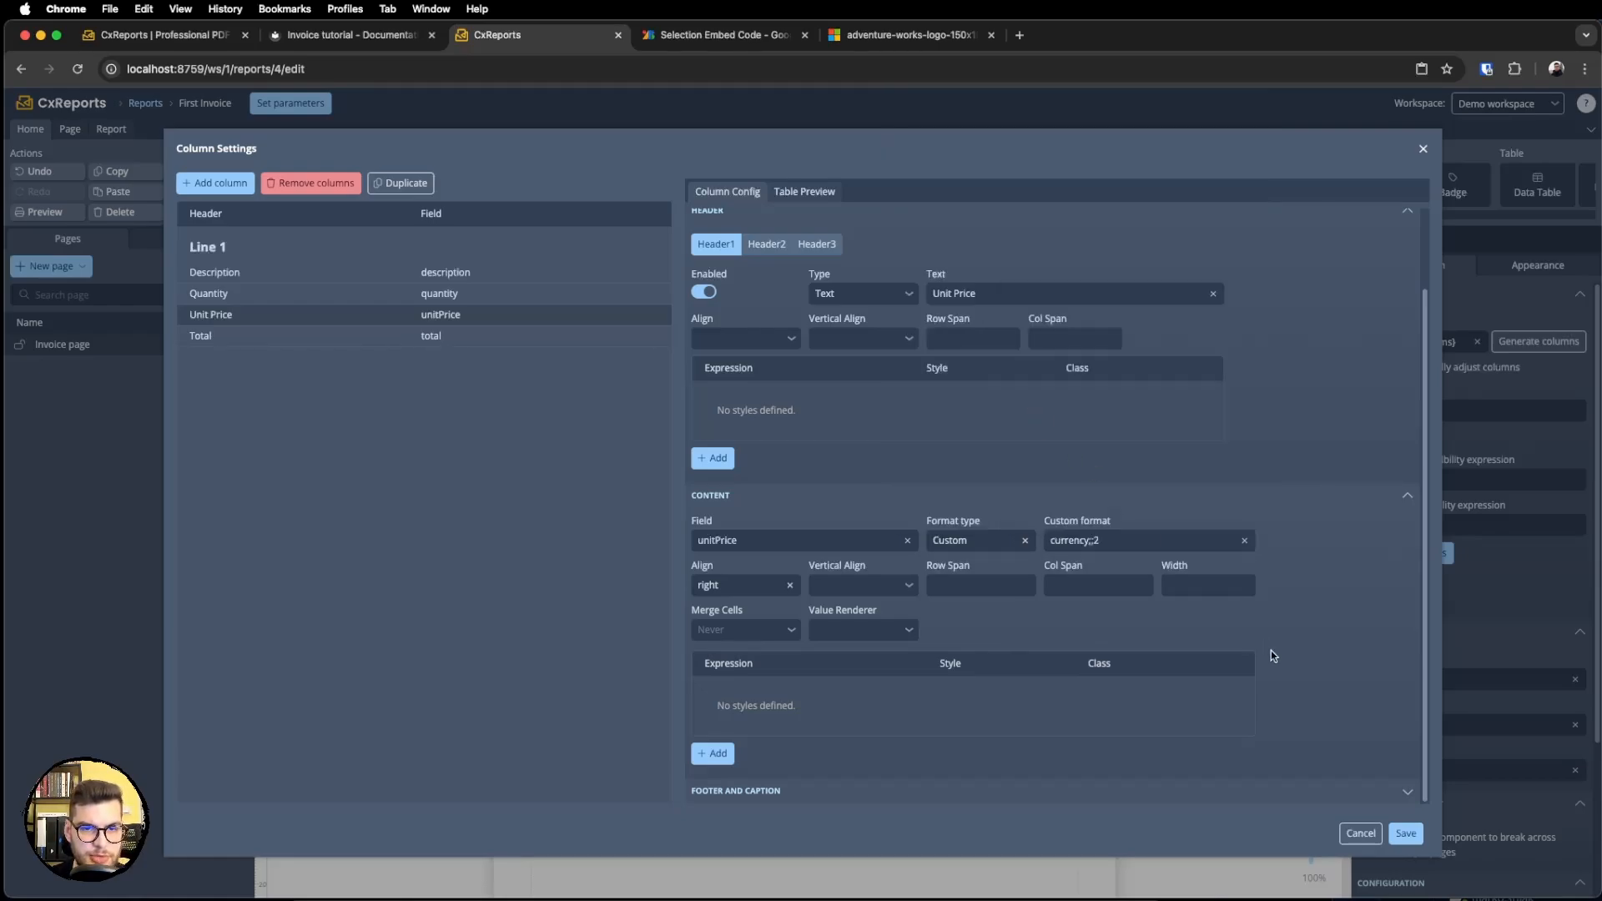
Give the Total column the Custom format type with Default Currency (currency;;2).
left_click(428, 338)
left_click(1010, 541)
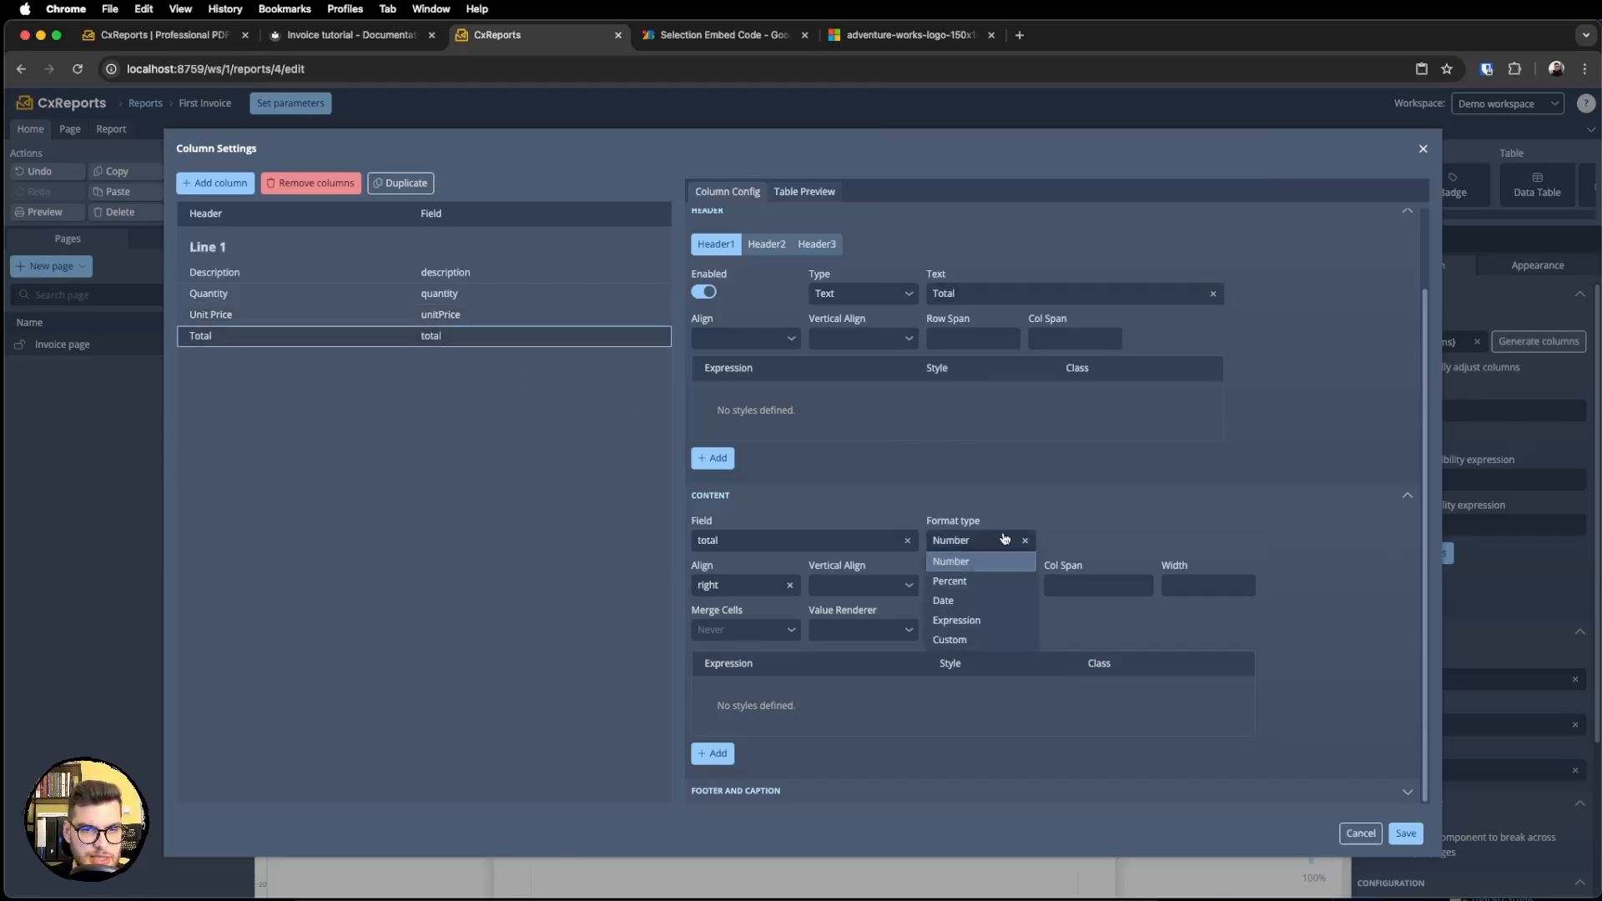
left_click(982, 640)
left_click(1075, 542)
scroll(1018, 468, "down", 5)
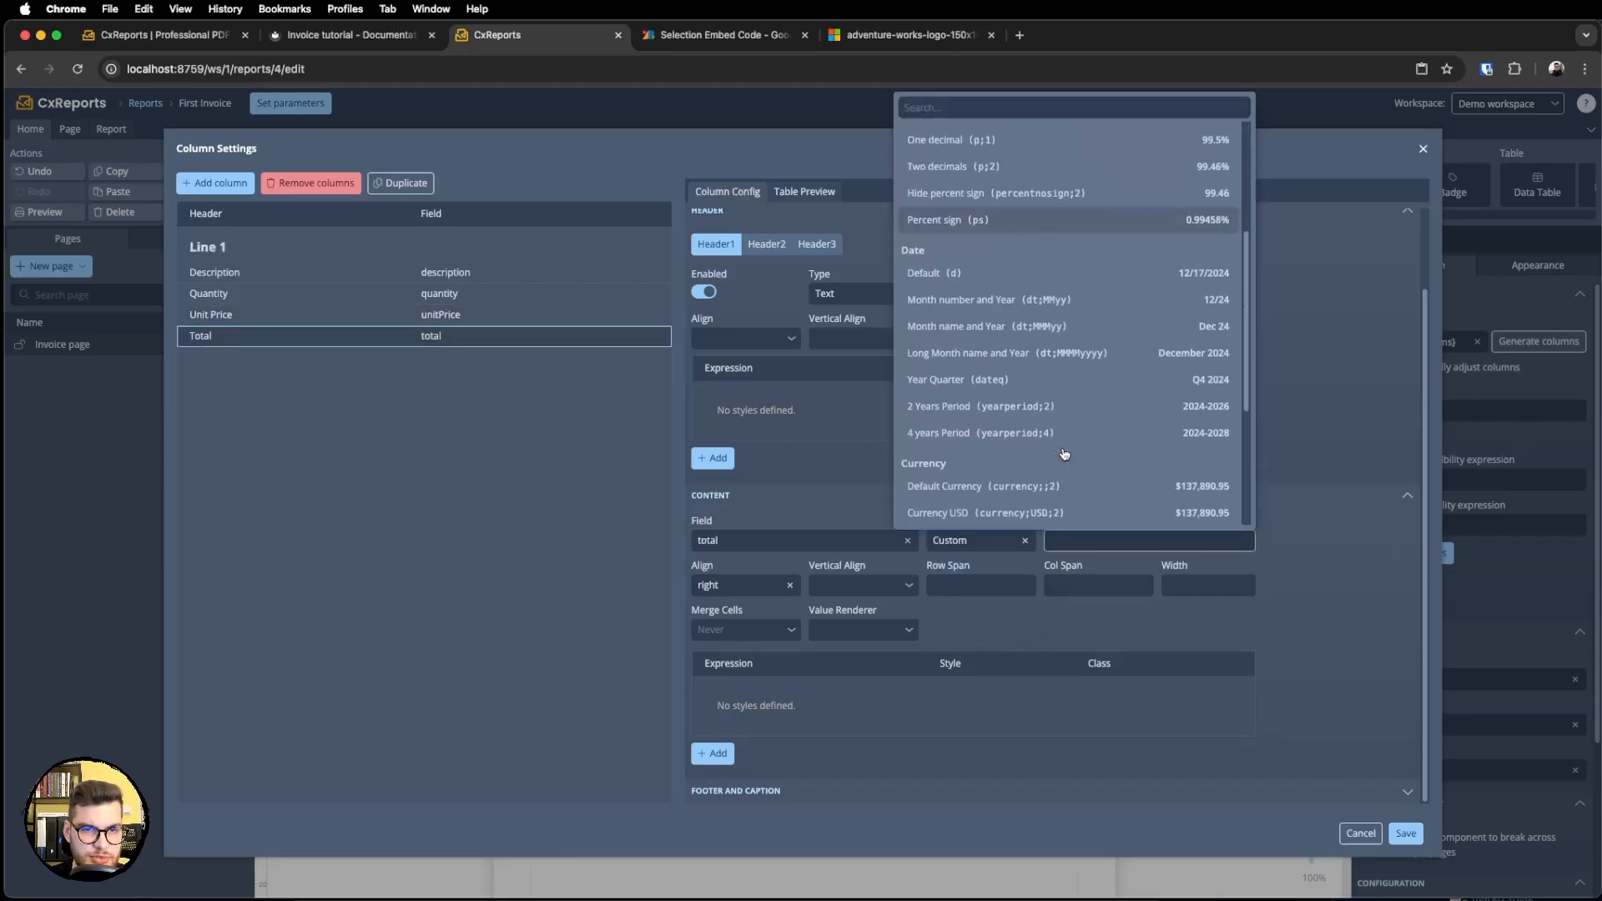
left_click(1012, 492)
Check the available currency formats for the Total column, pick Default Currency (currency;;2), and save the column settings.
left_click(1135, 544)
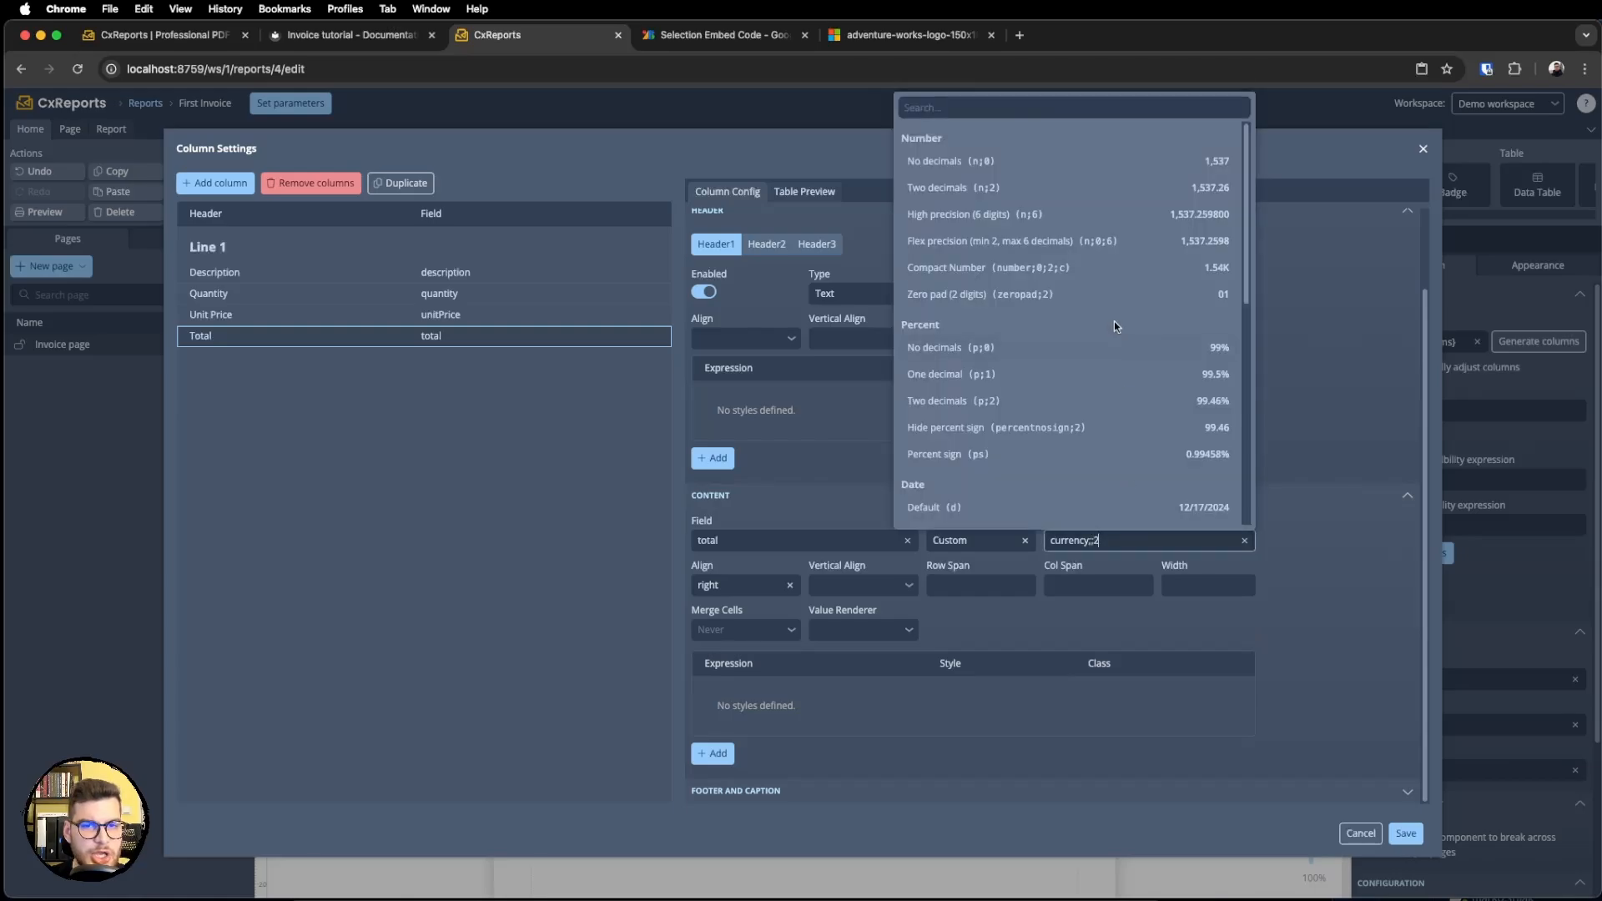
scroll(1114, 317, "down", 10)
scroll(1114, 317, "up", 2)
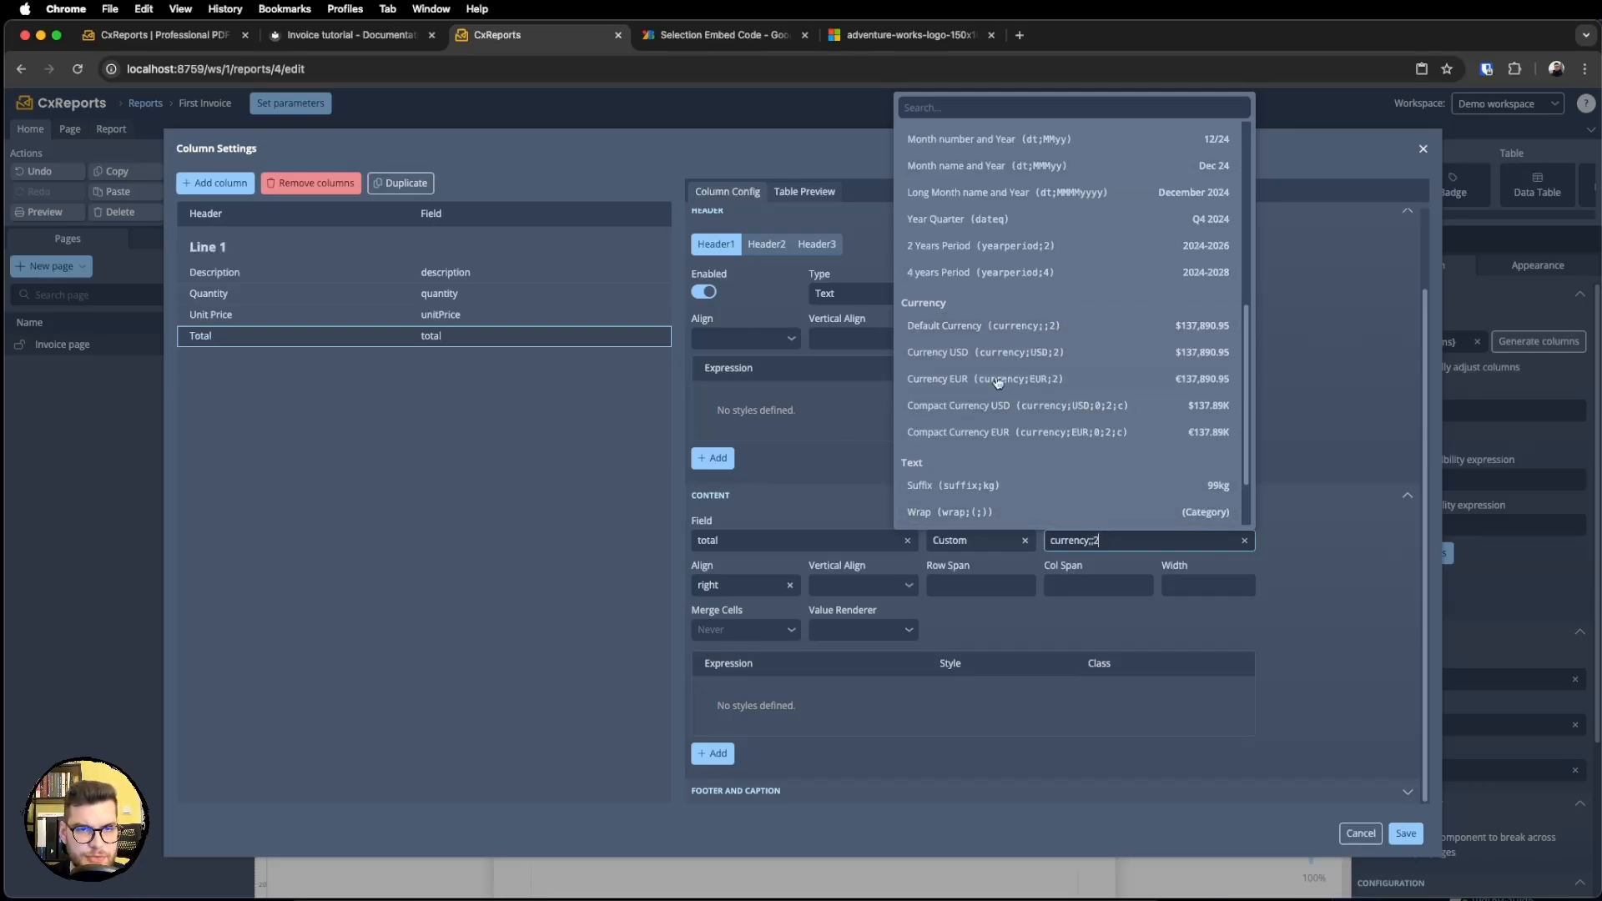
left_click(981, 334)
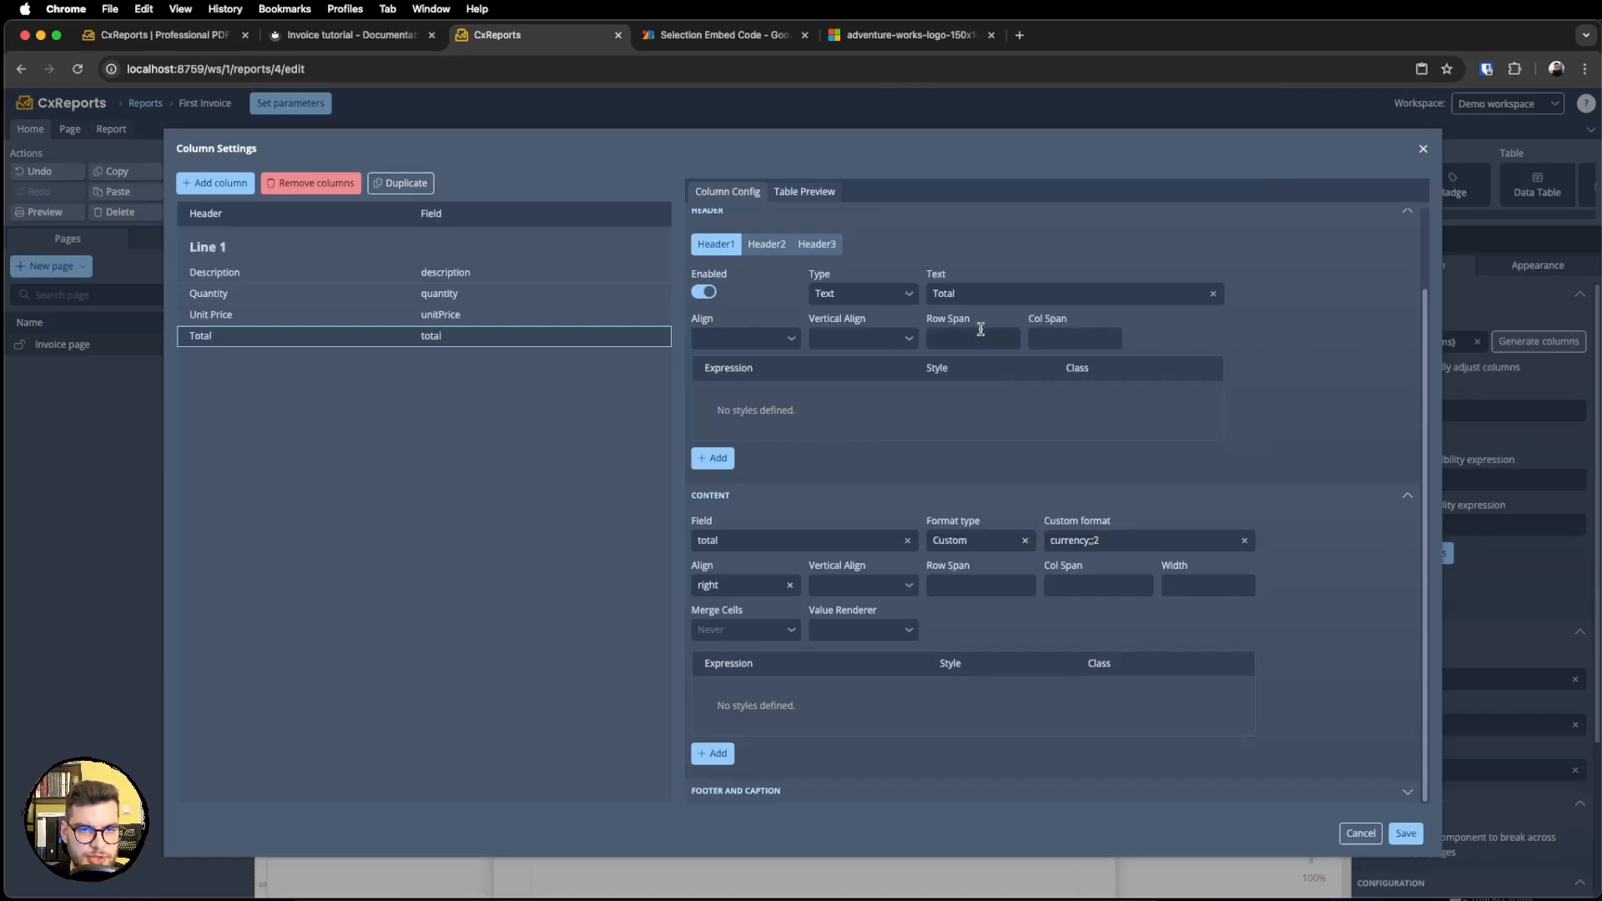
left_click(1406, 832)
left_click(1172, 722)
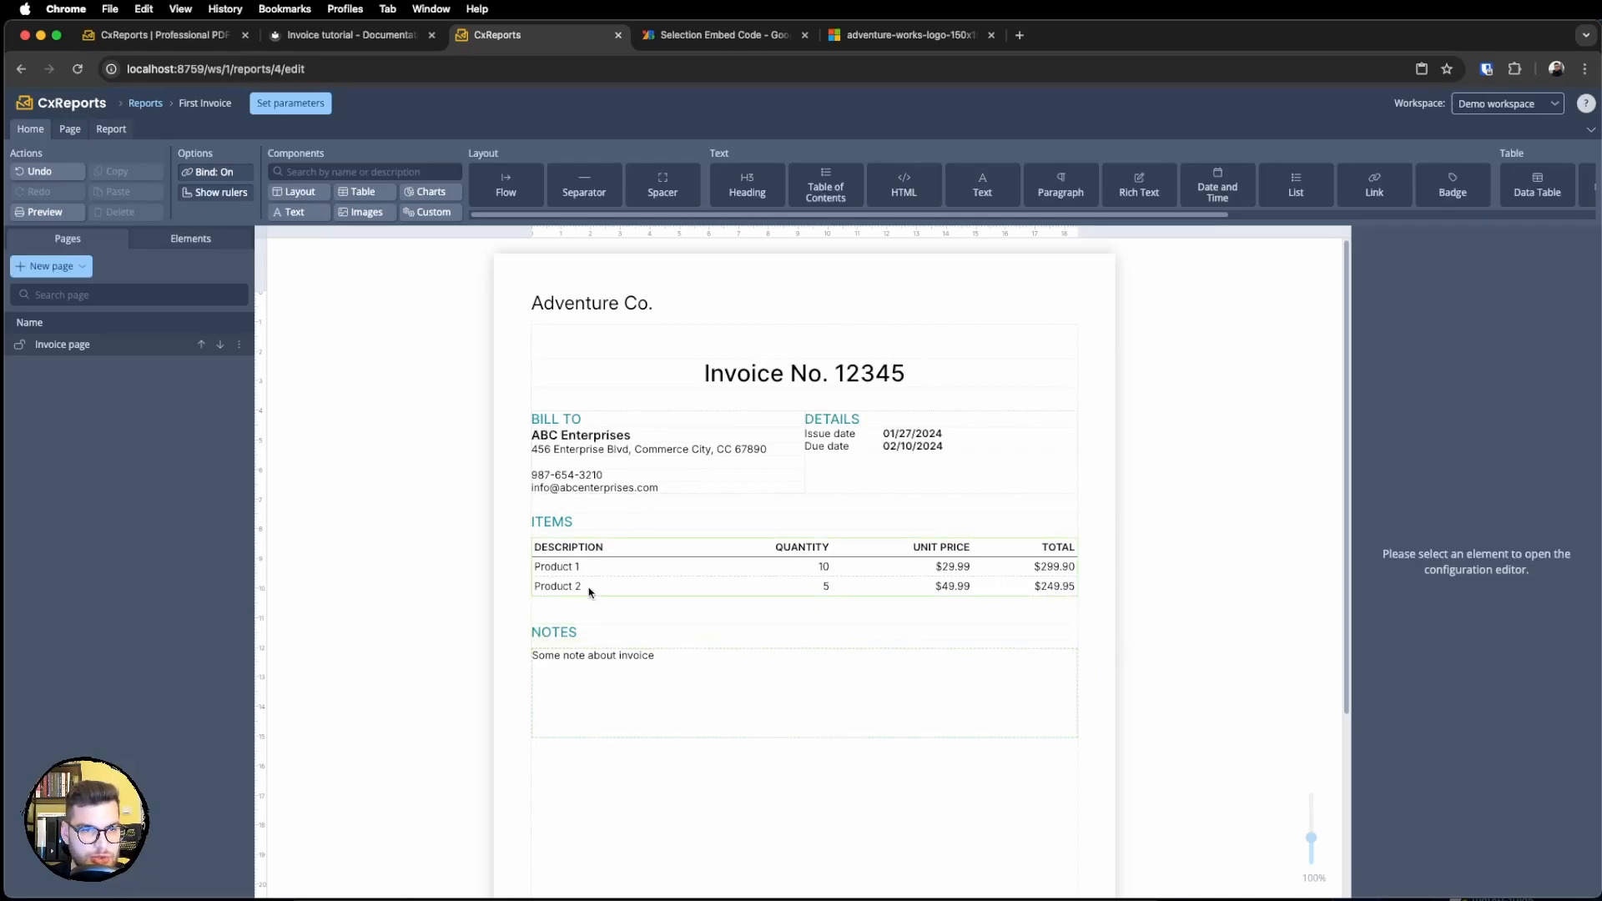
Enable a footer on the Items table's Description column with the text Total.
left_click(828, 583)
left_click(1515, 554)
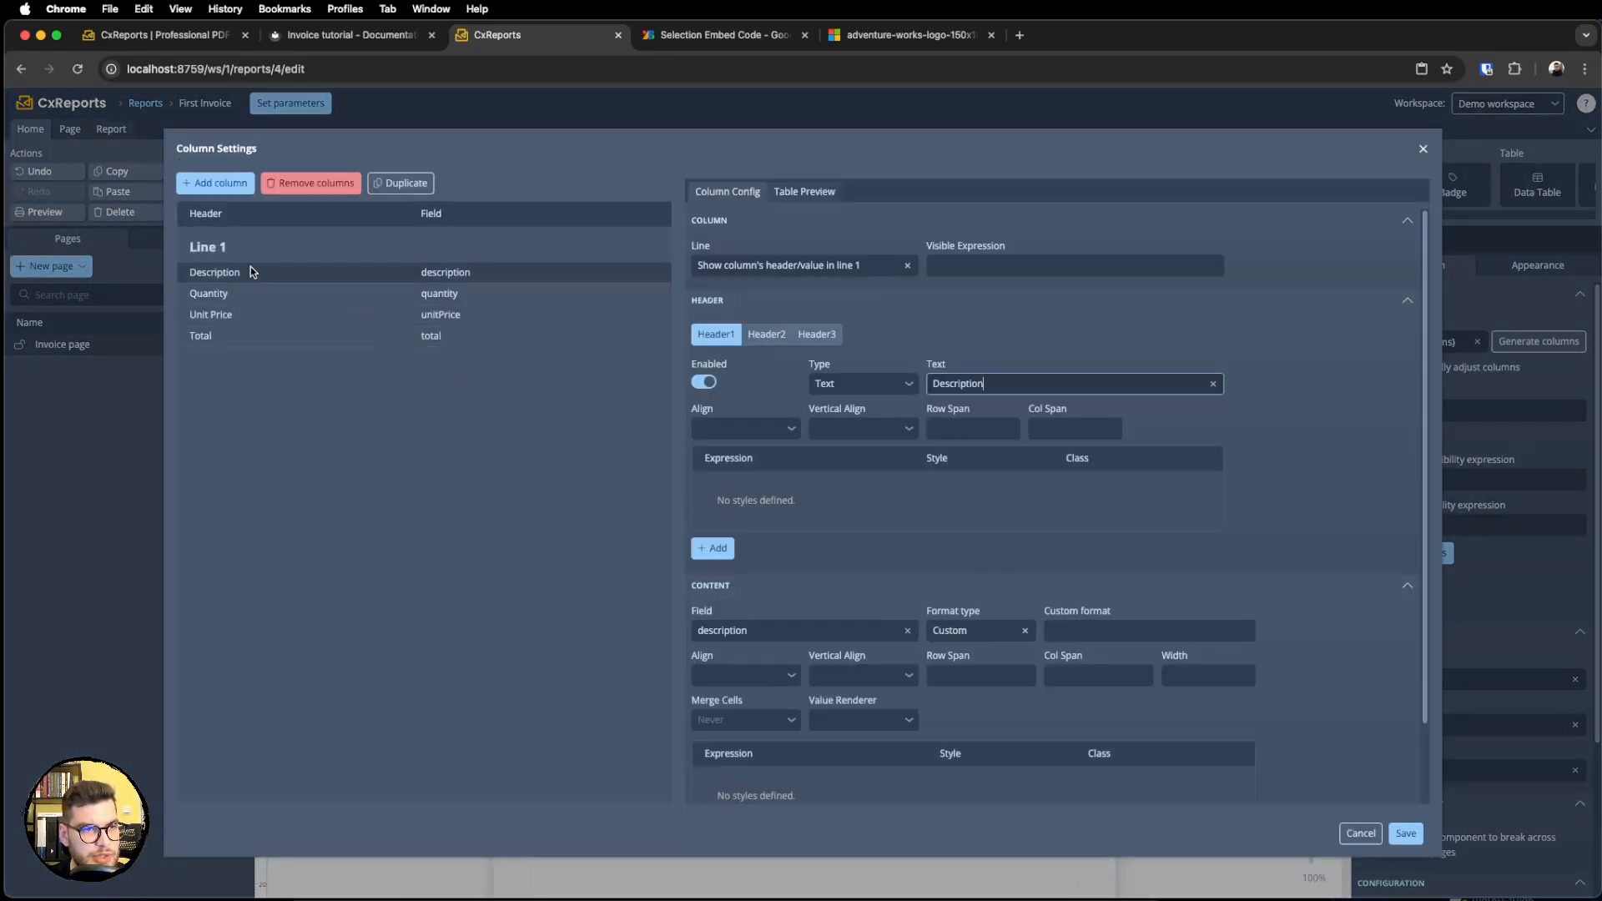
left_click(382, 274)
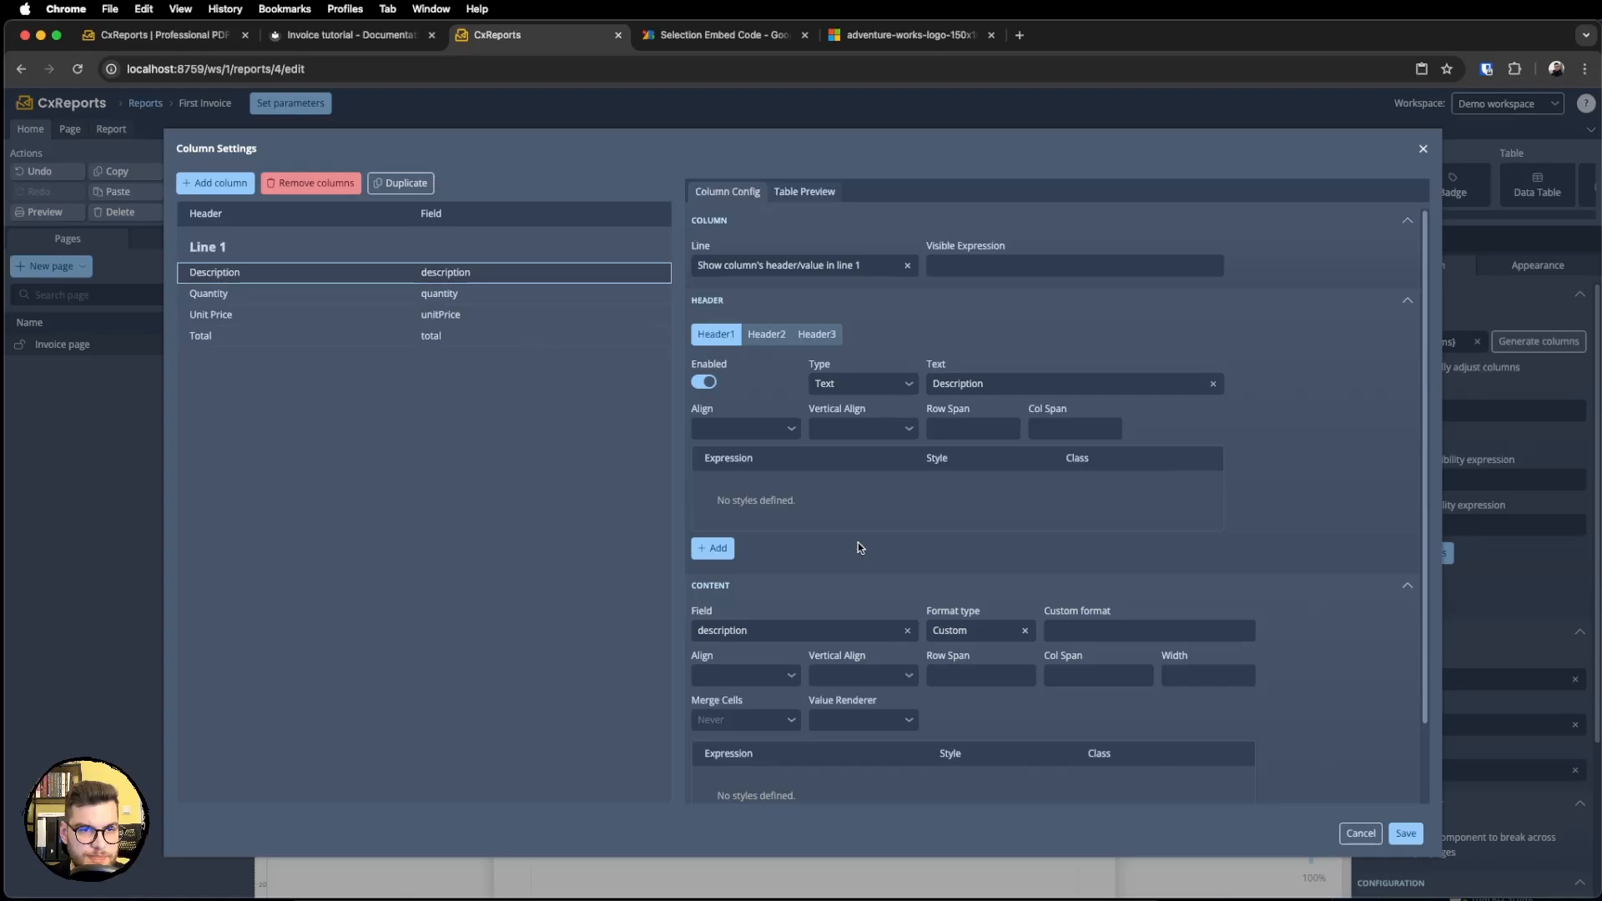
scroll(843, 546, "down", 2)
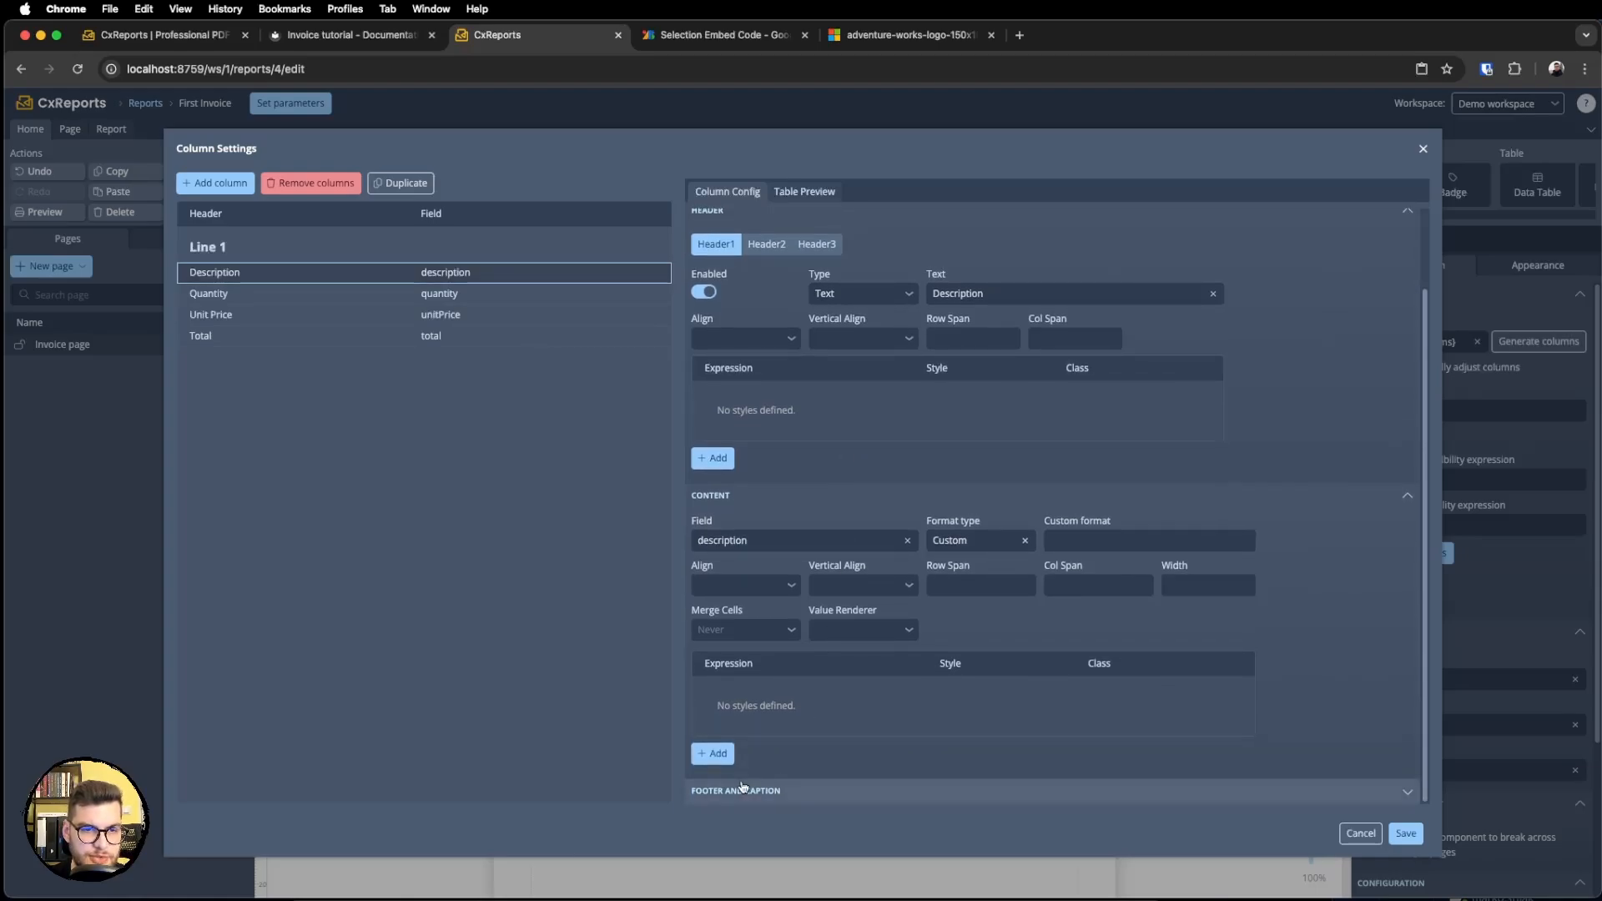
left_click(806, 793)
scroll(806, 755, "down", 2)
scroll(806, 737, "down", 6)
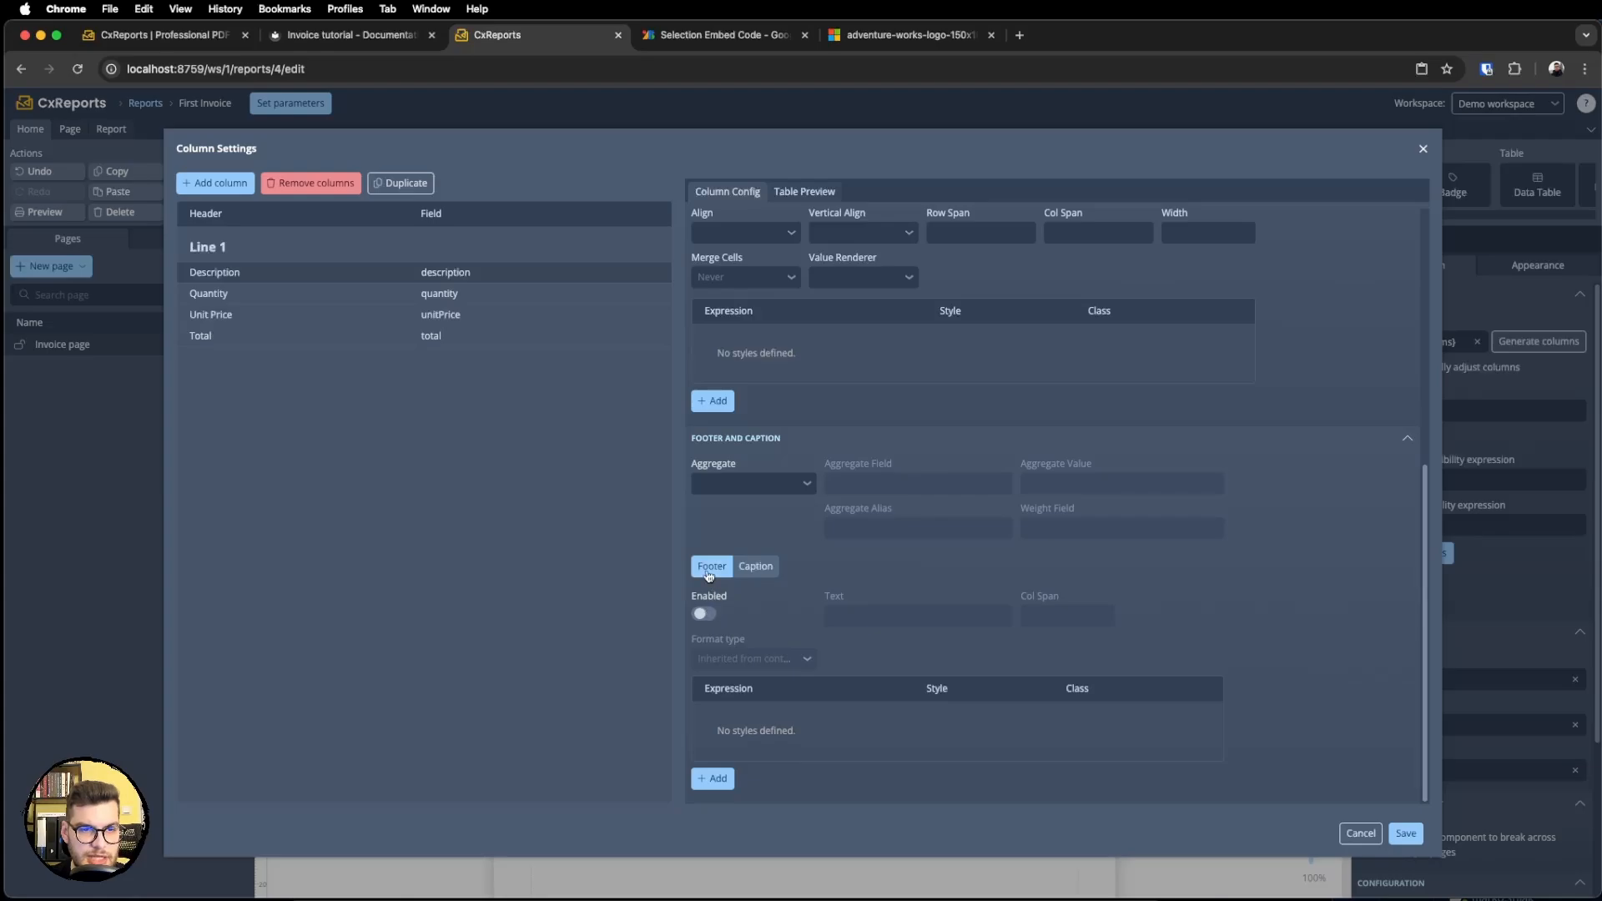
left_click(704, 614)
left_click(868, 621)
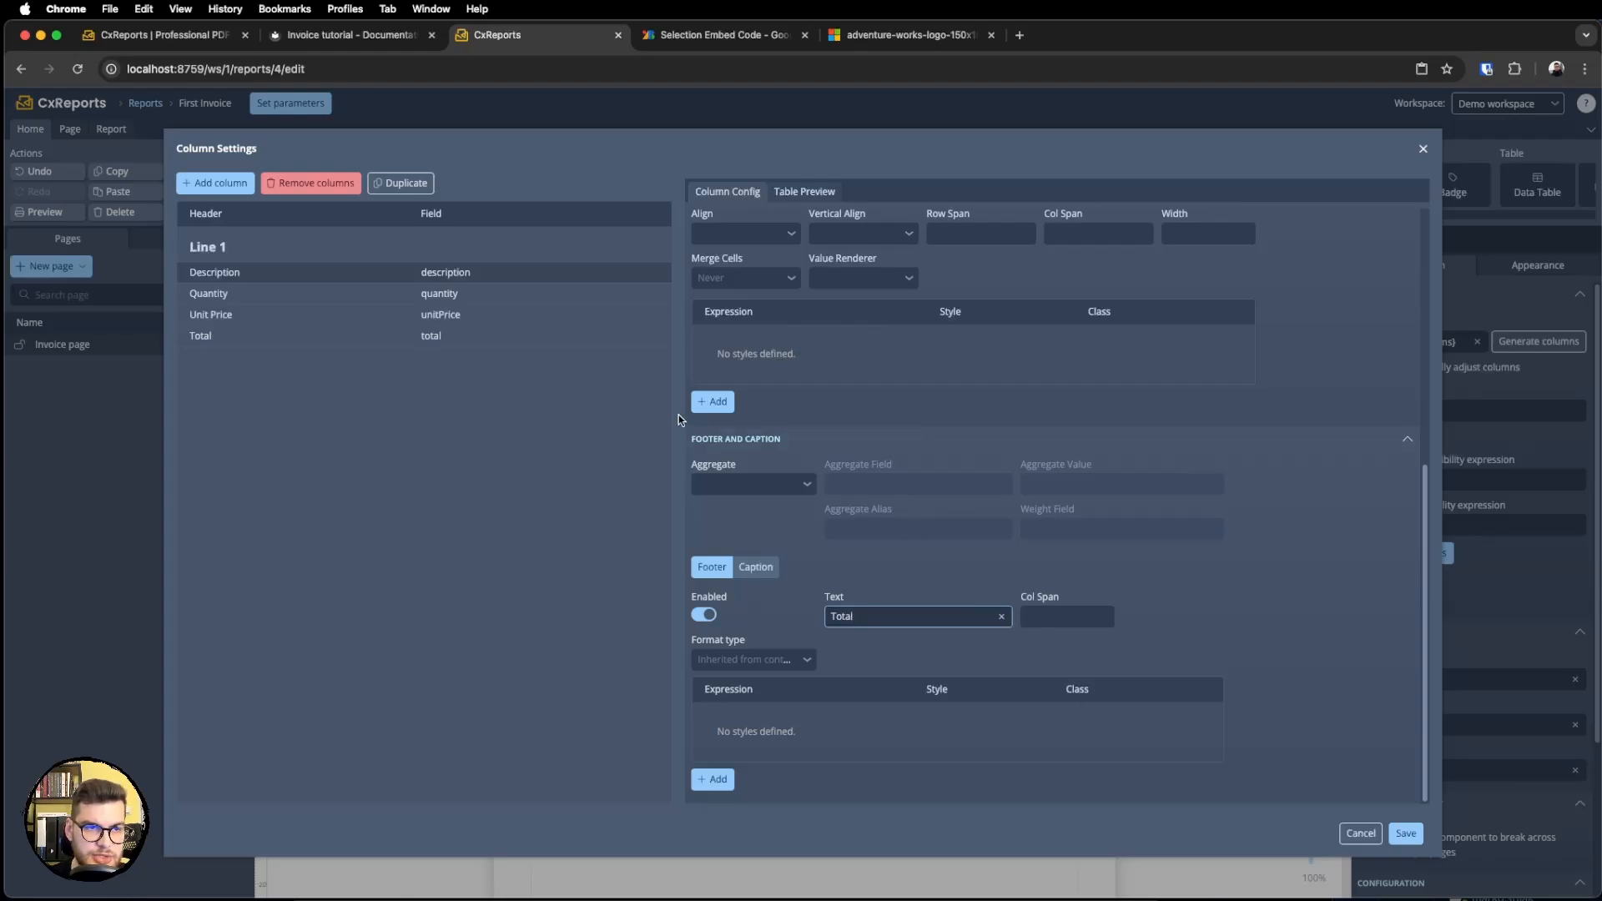
Enable the Total column's footer with a Sum aggregate of the total field and save the column settings.
left_click(400, 337)
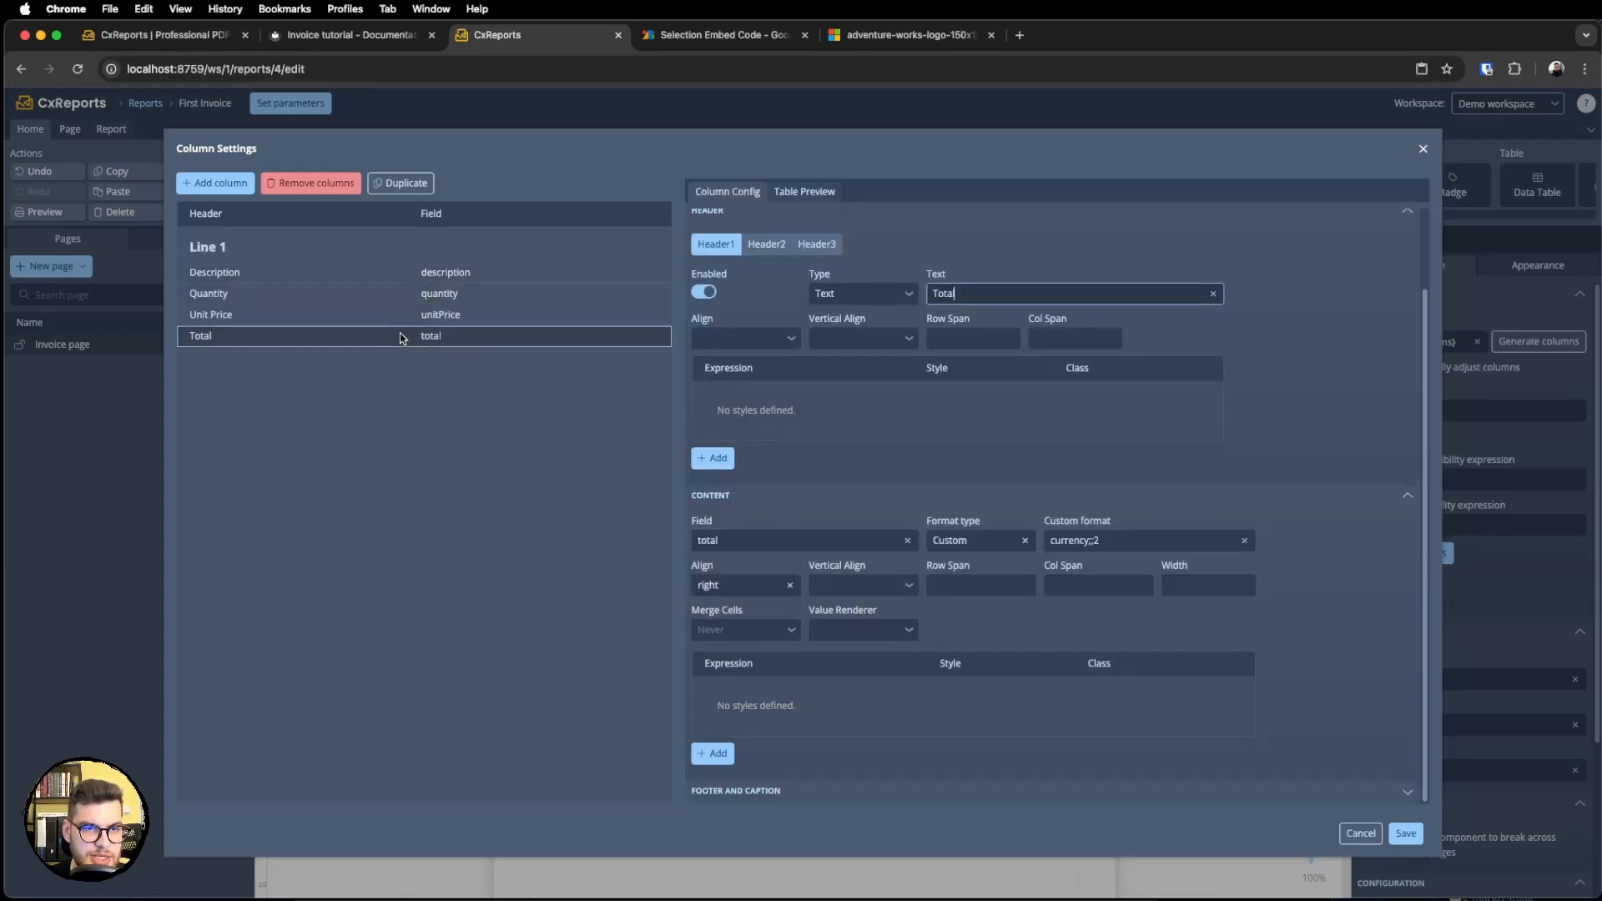
left_click(723, 791)
scroll(742, 776, "down", 3)
scroll(734, 742, "down", 5)
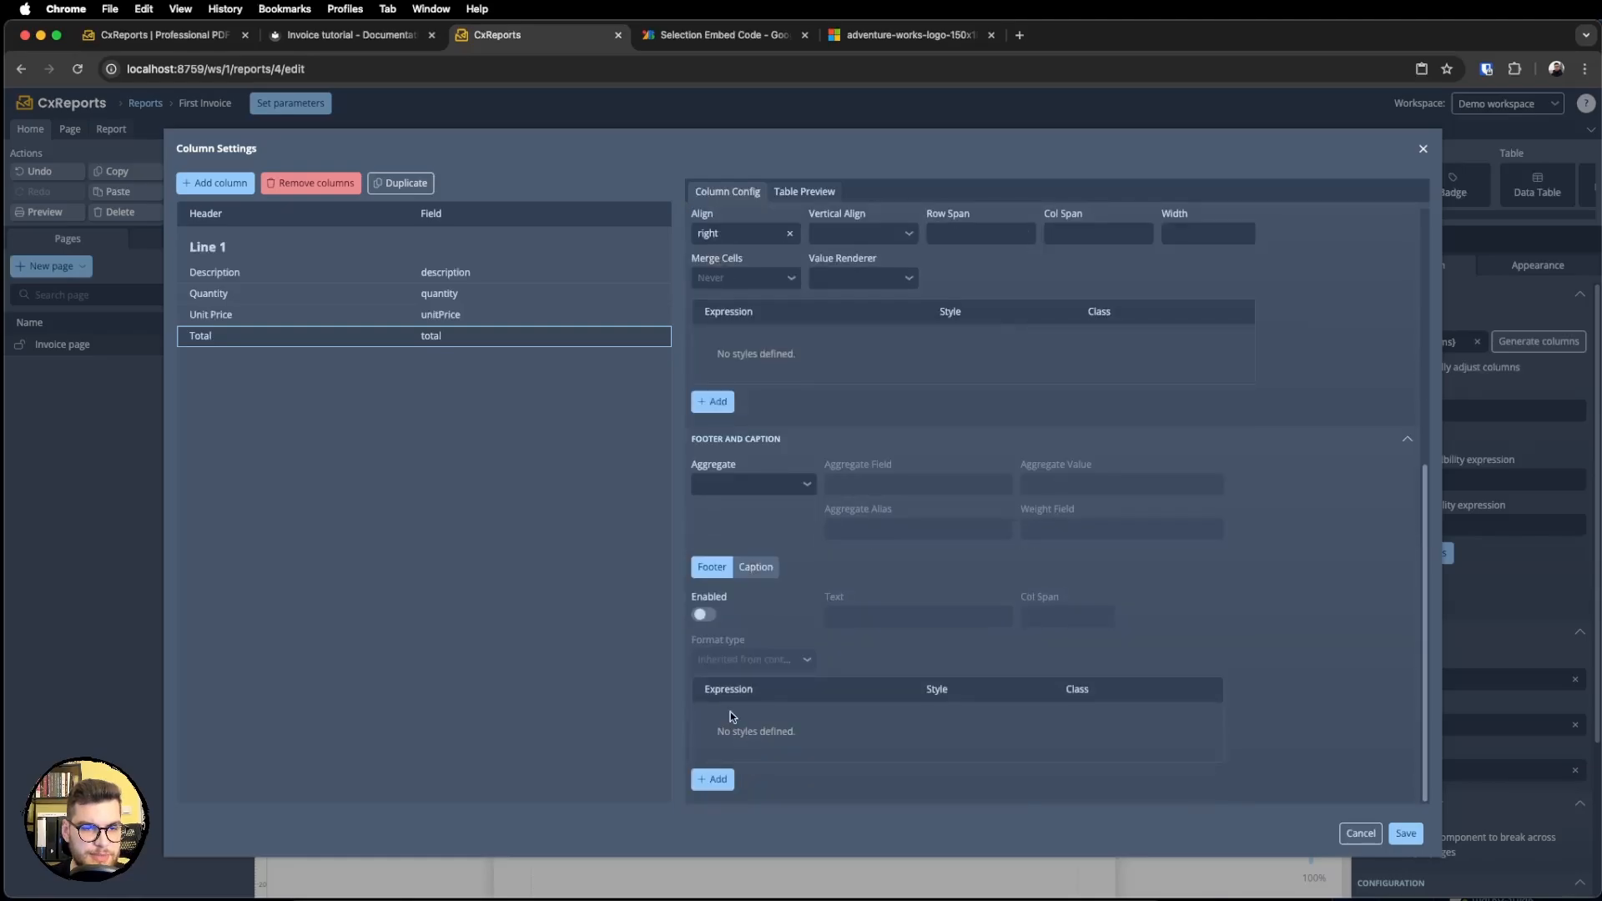
left_click(703, 616)
left_click(784, 490)
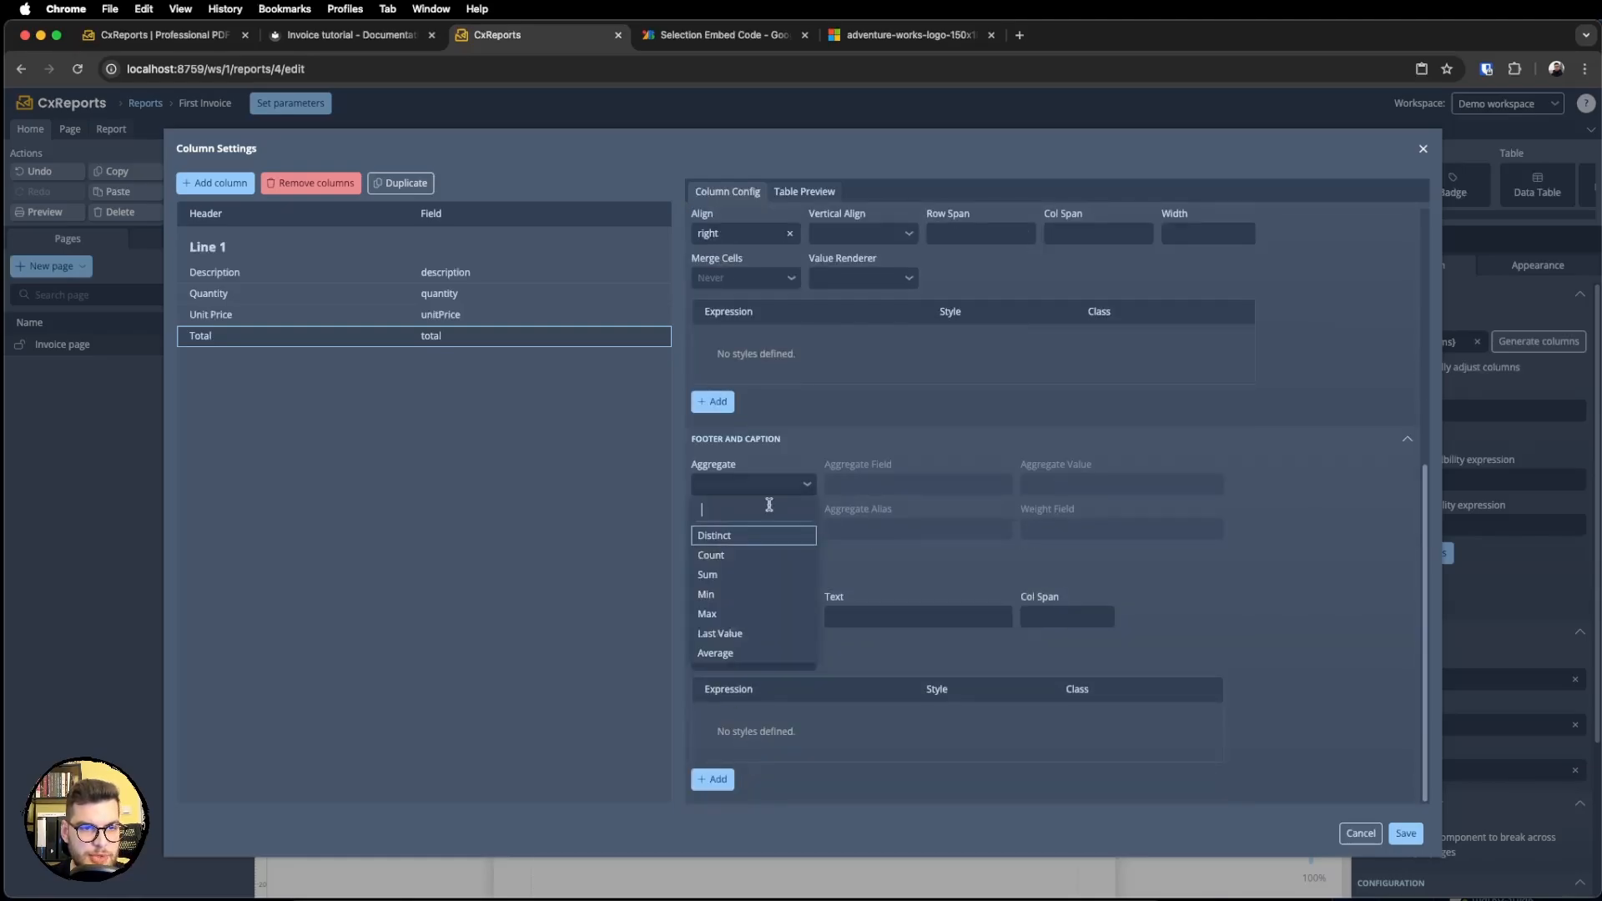
left_click(722, 576)
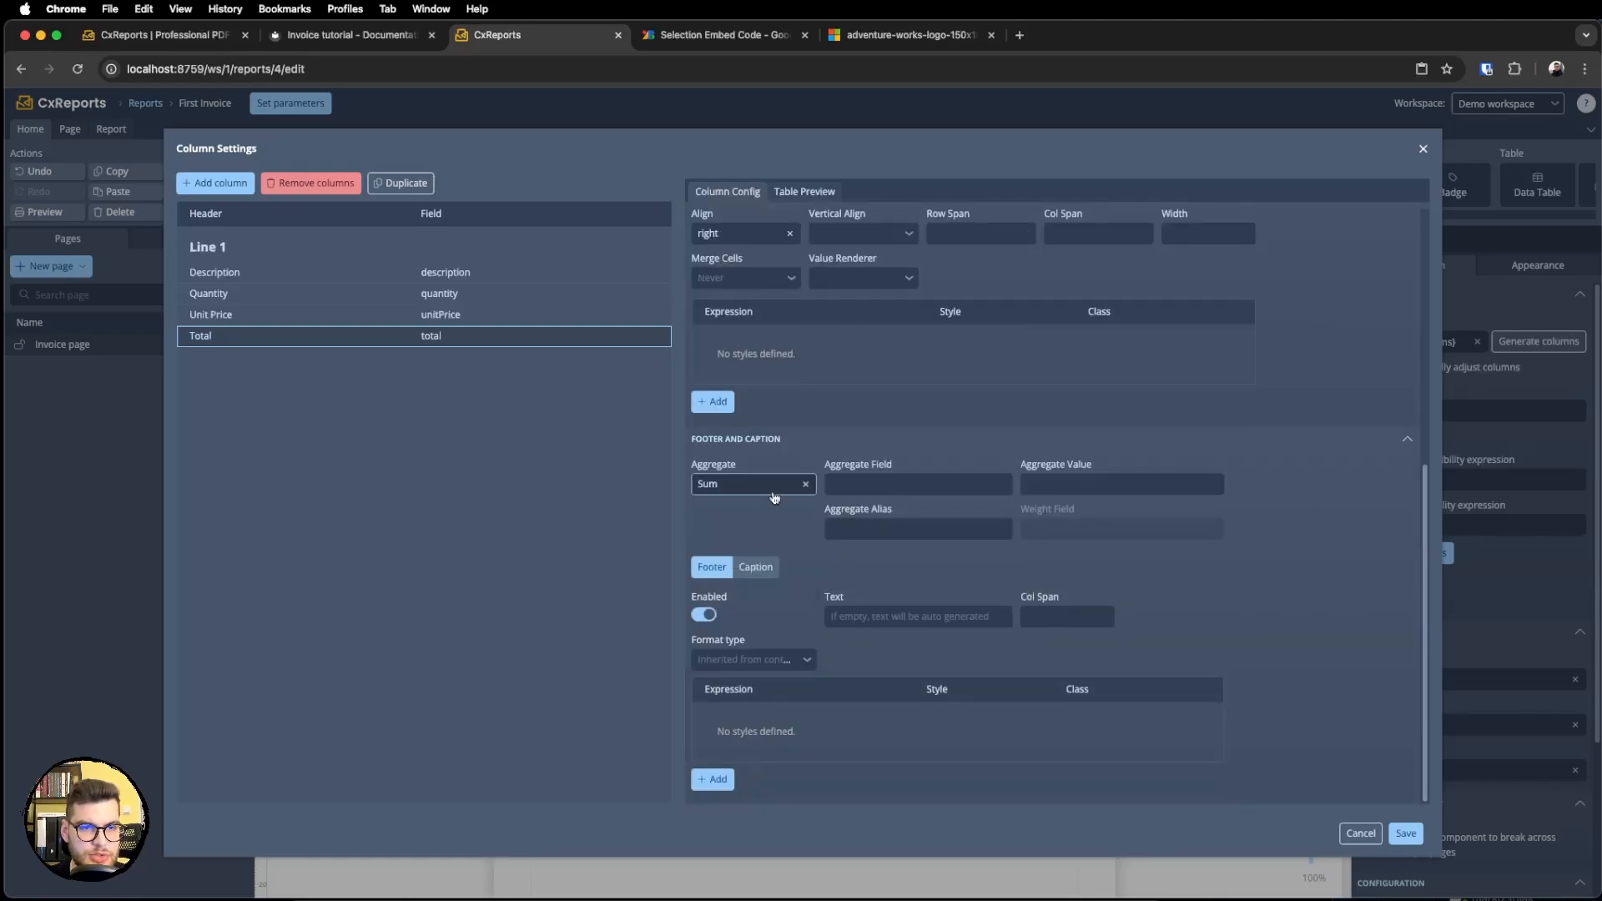
left_click(846, 484)
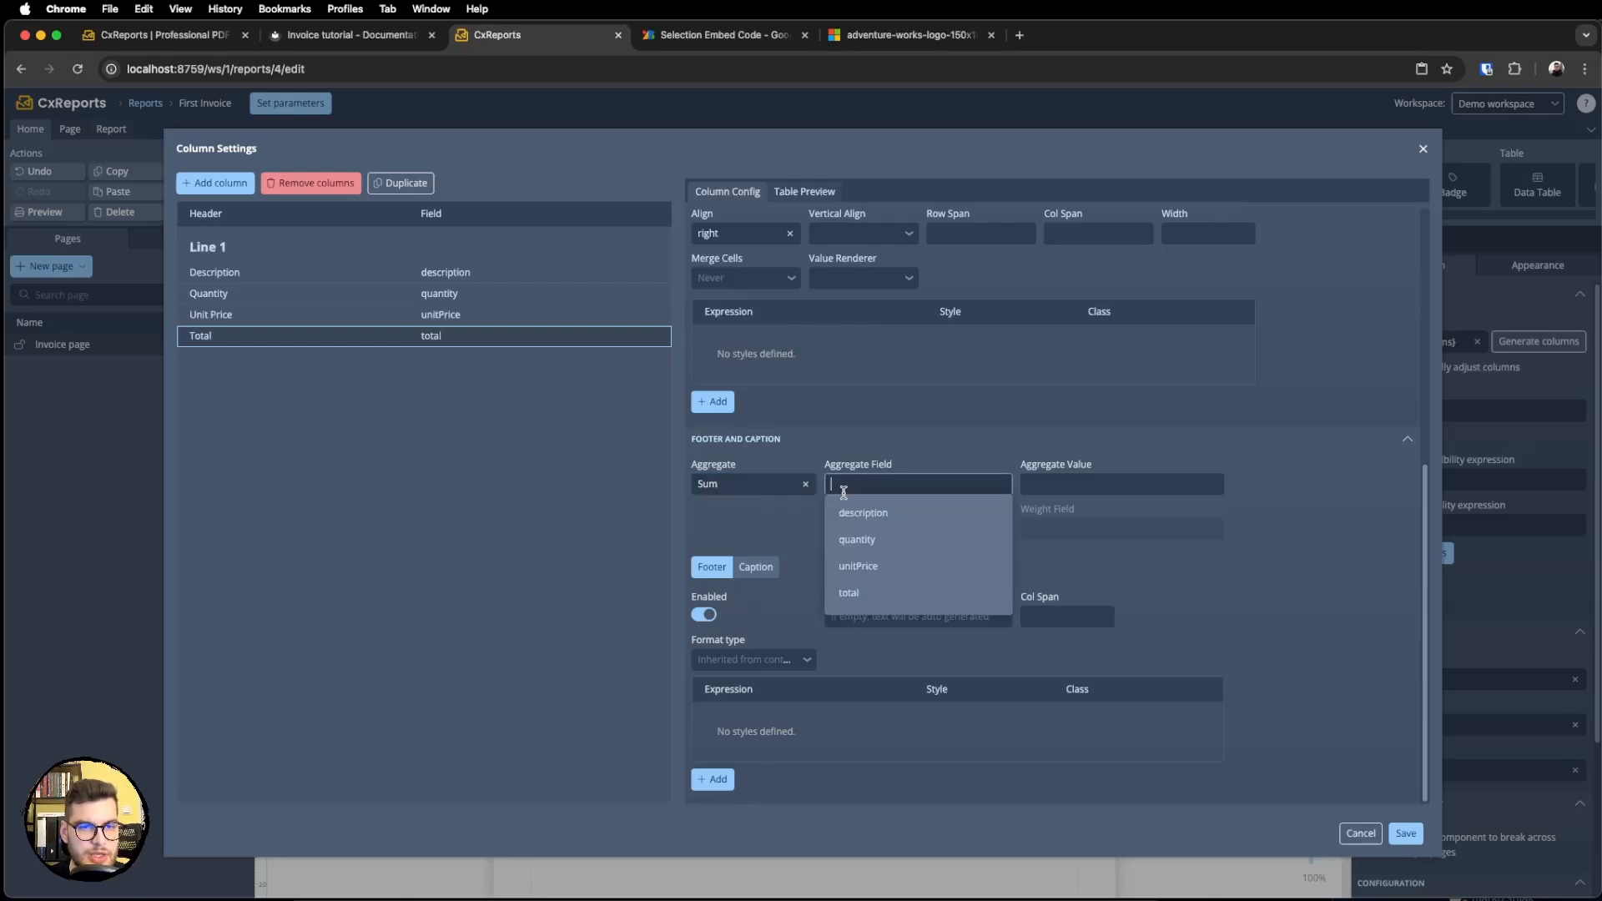
left_click(865, 596)
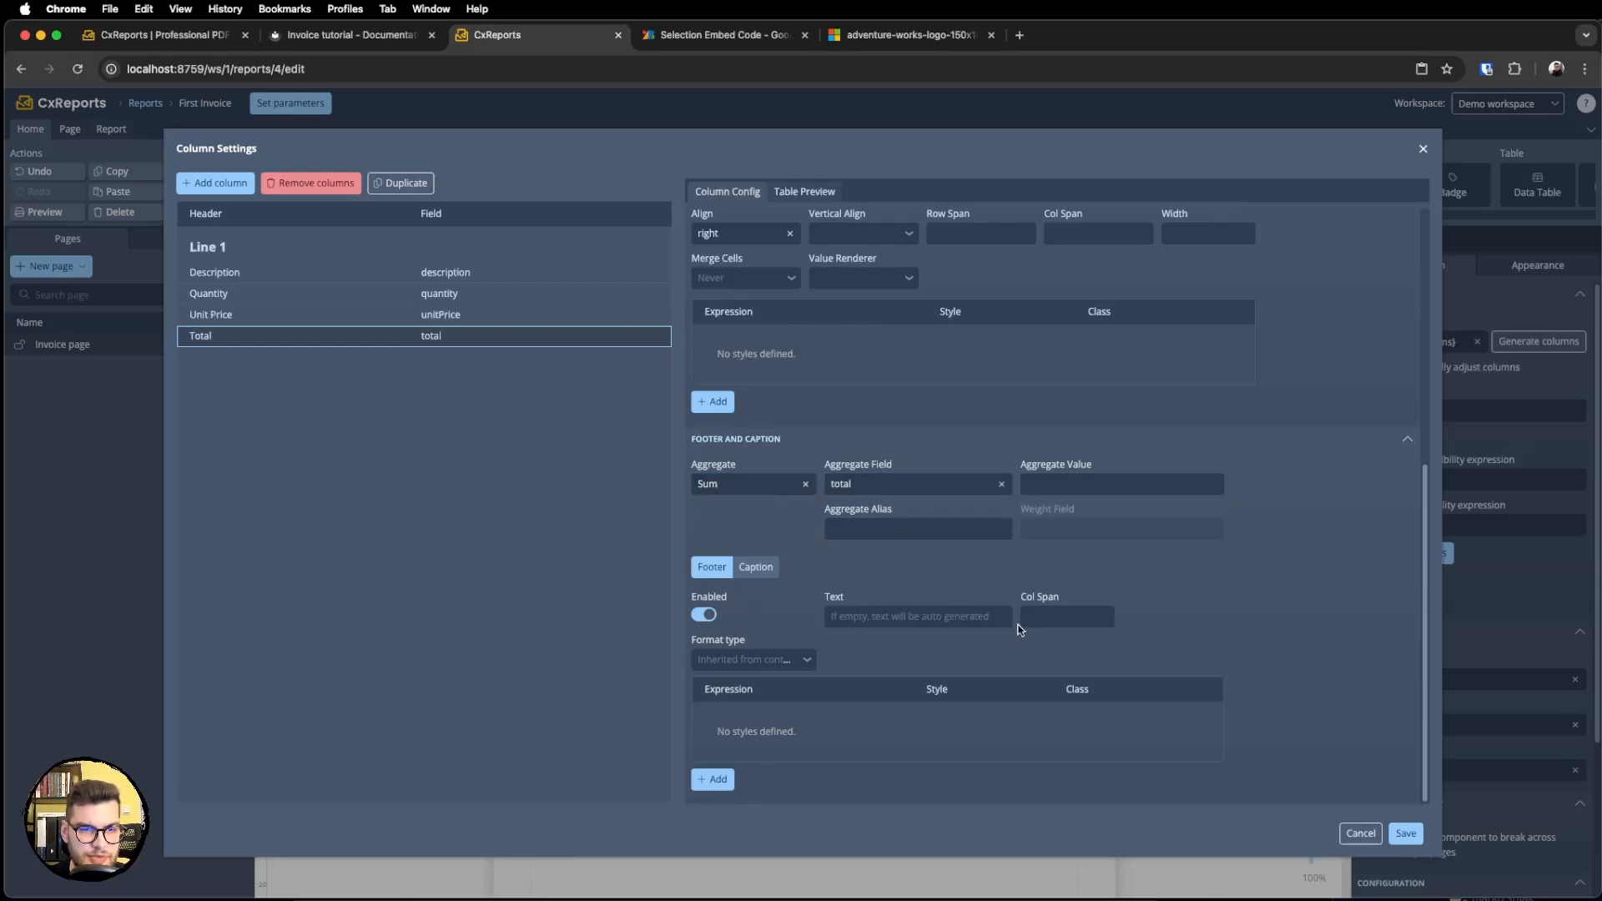
left_click(1407, 833)
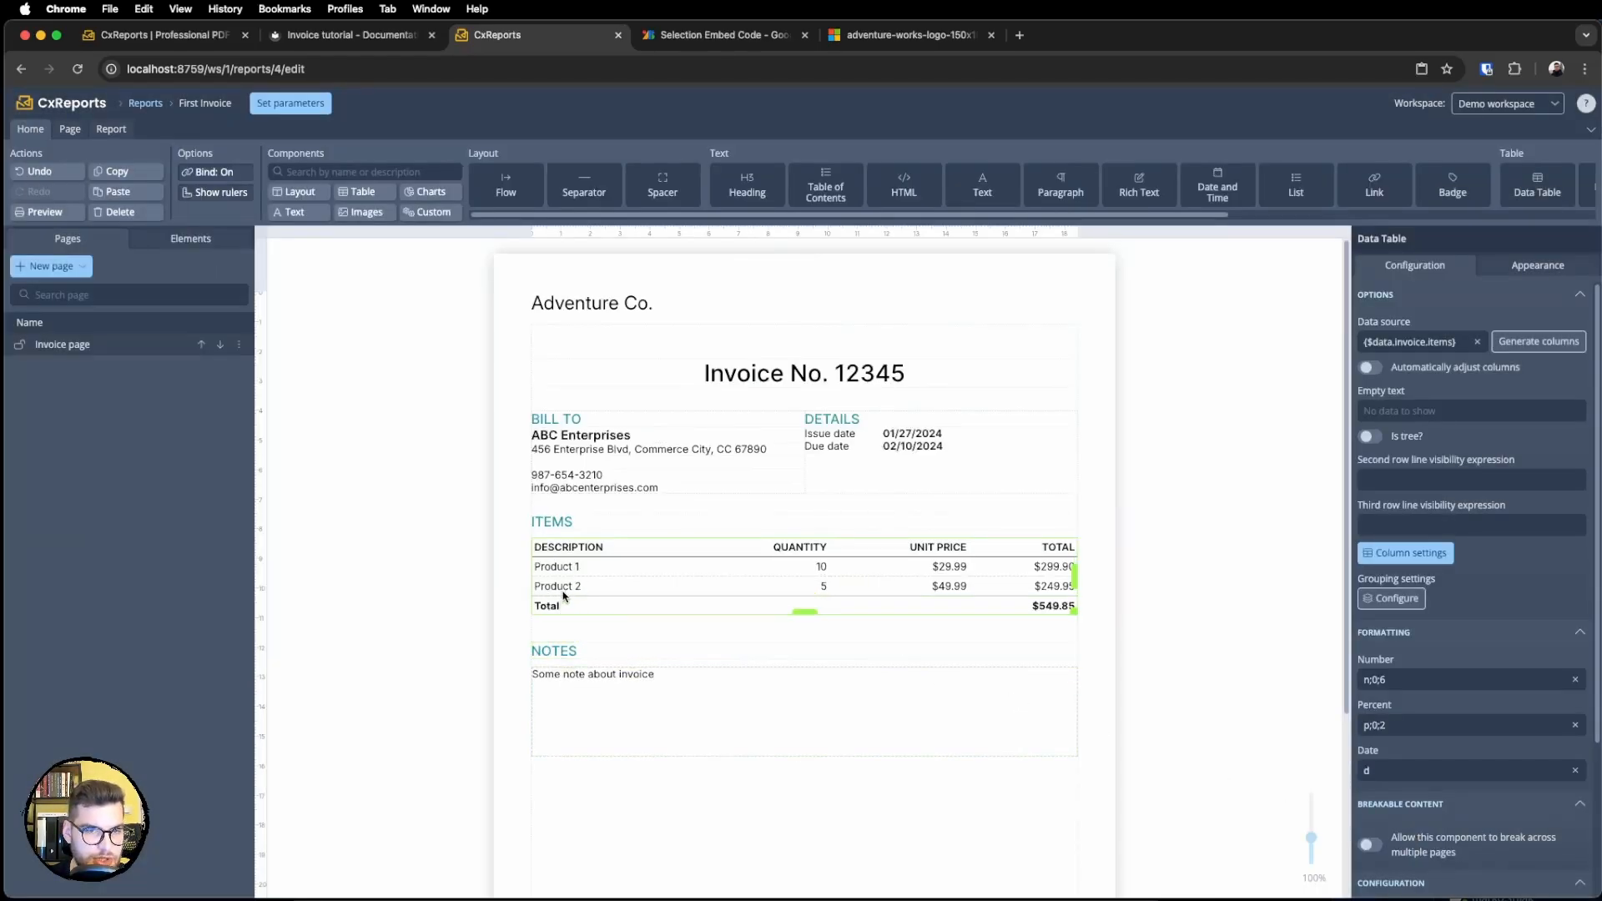
Deselect the Items table and preview the finished invoice report.
left_click(1016, 624)
left_click(1058, 613)
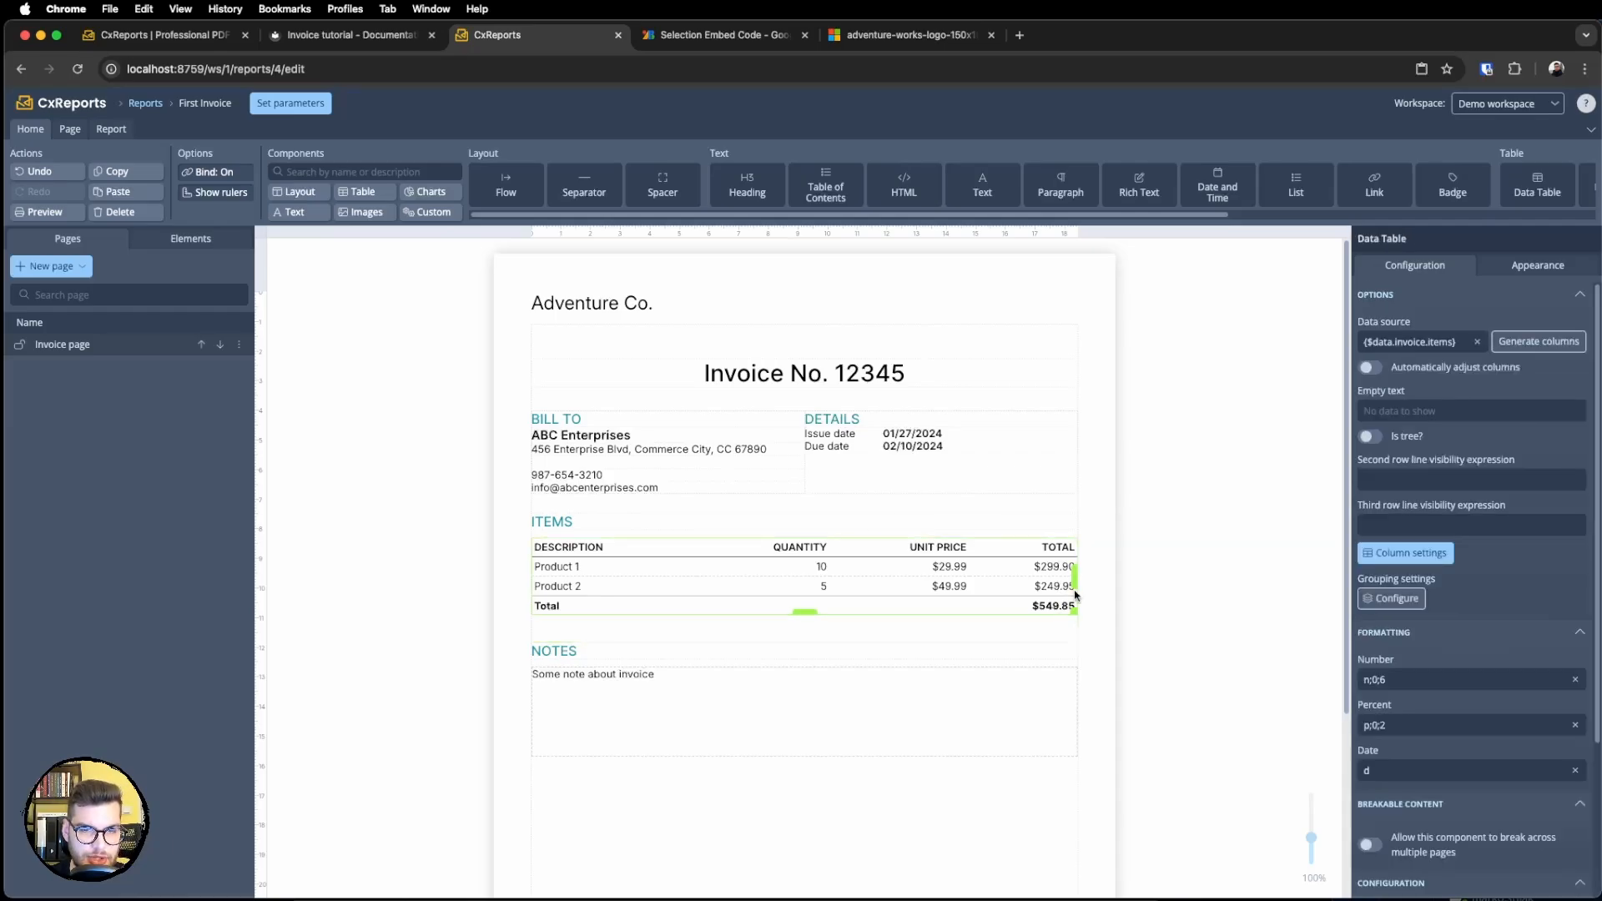
left_click(1130, 653)
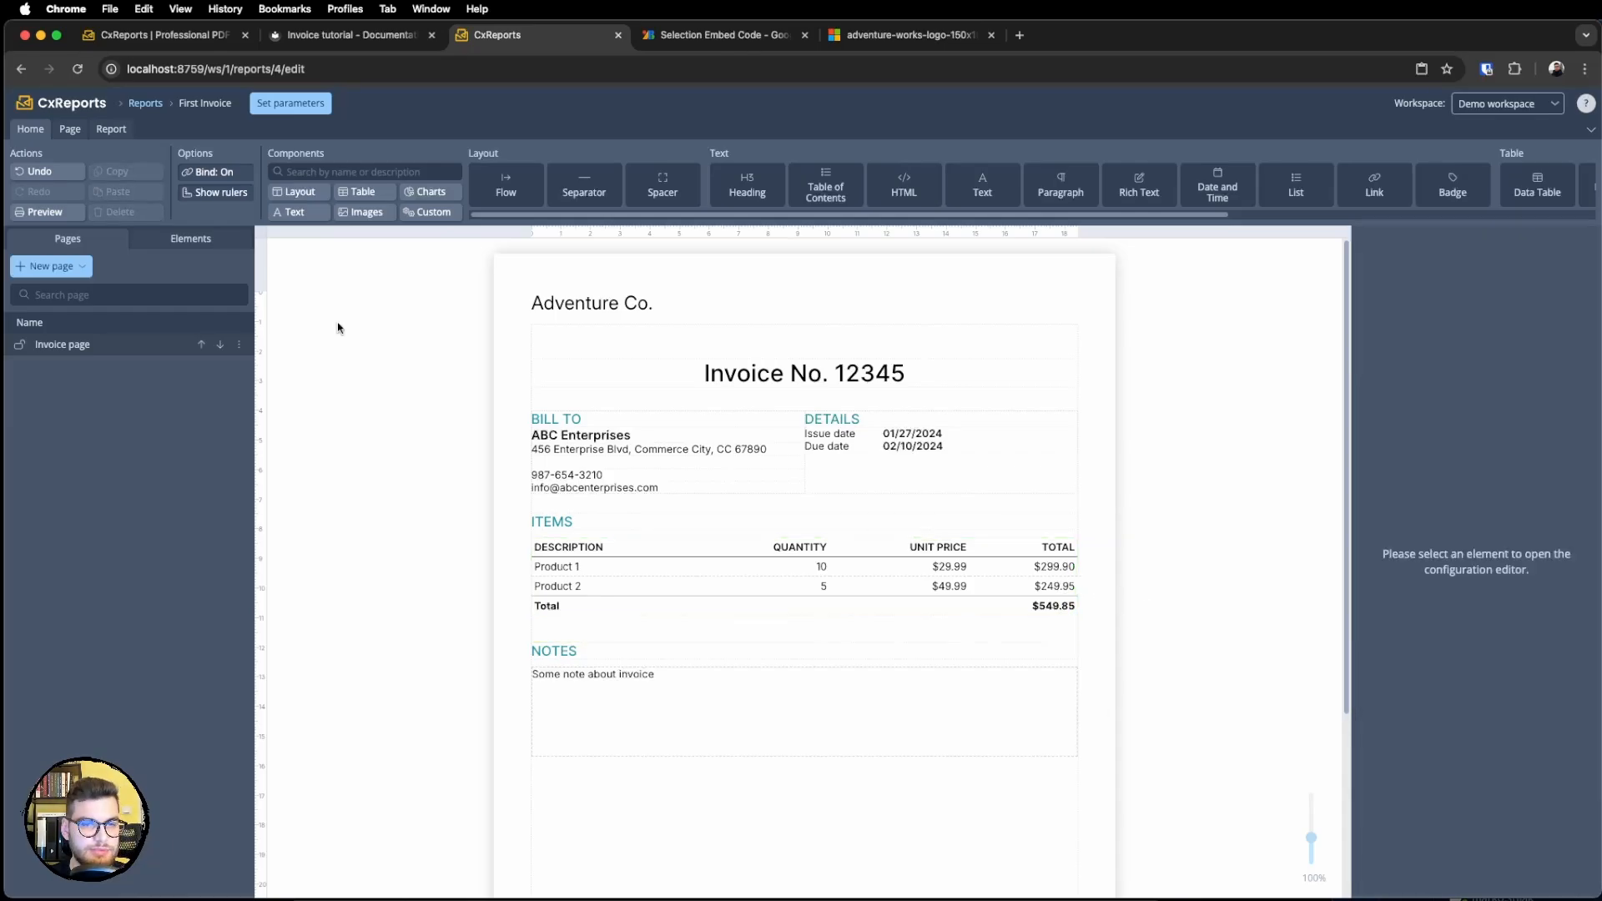
left_click(43, 211)
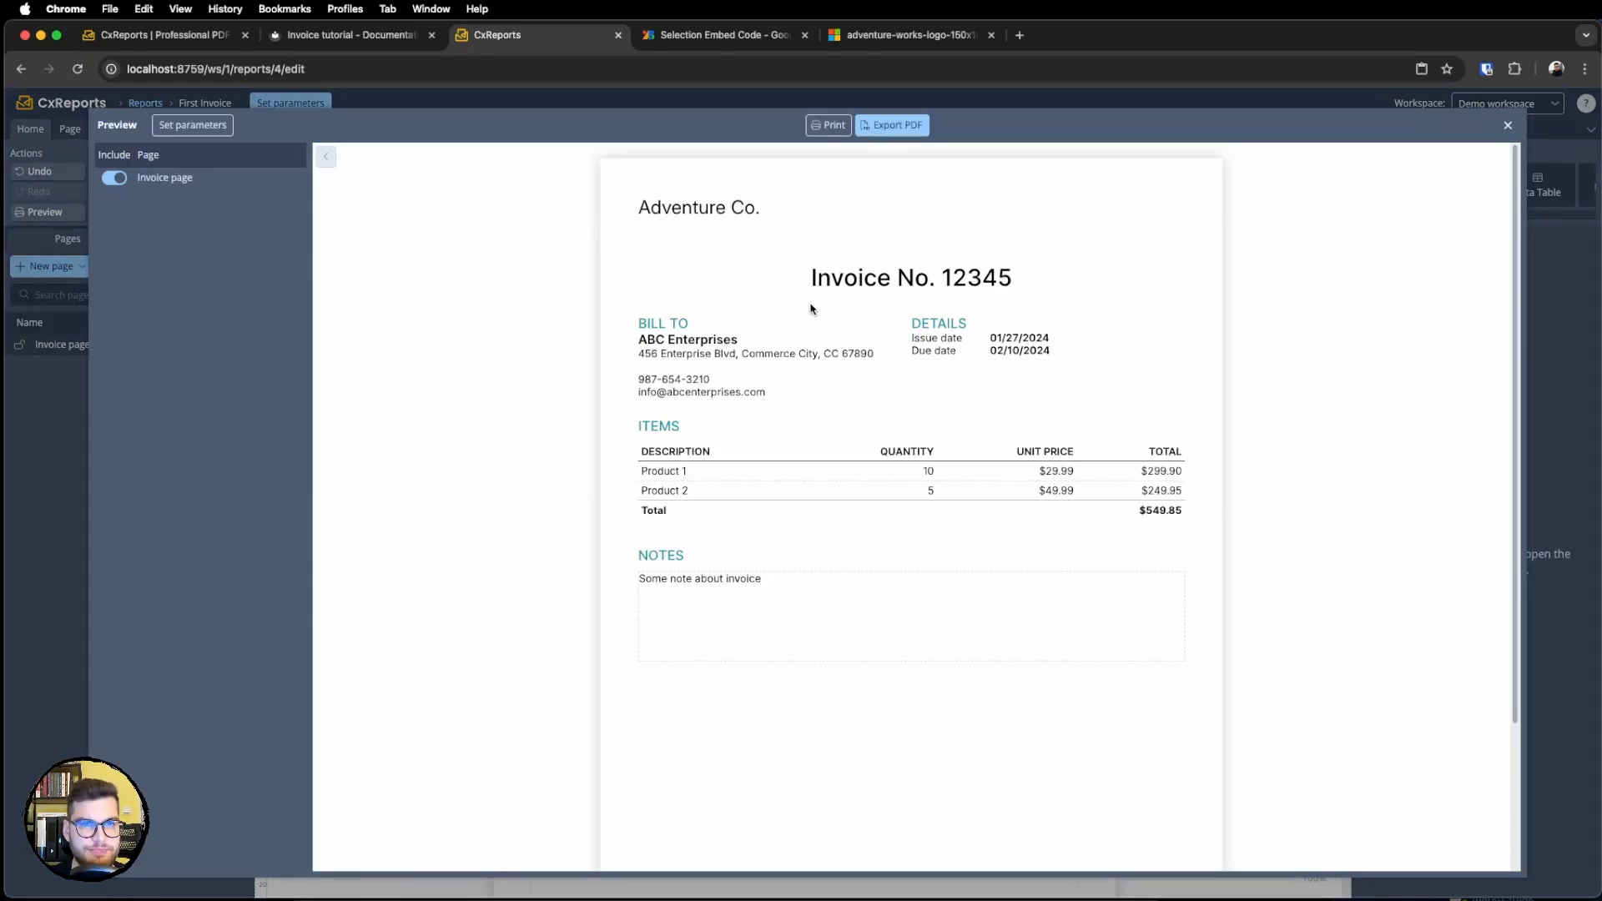
Close the report preview and open the Invoice template for editing.
key("Escape")
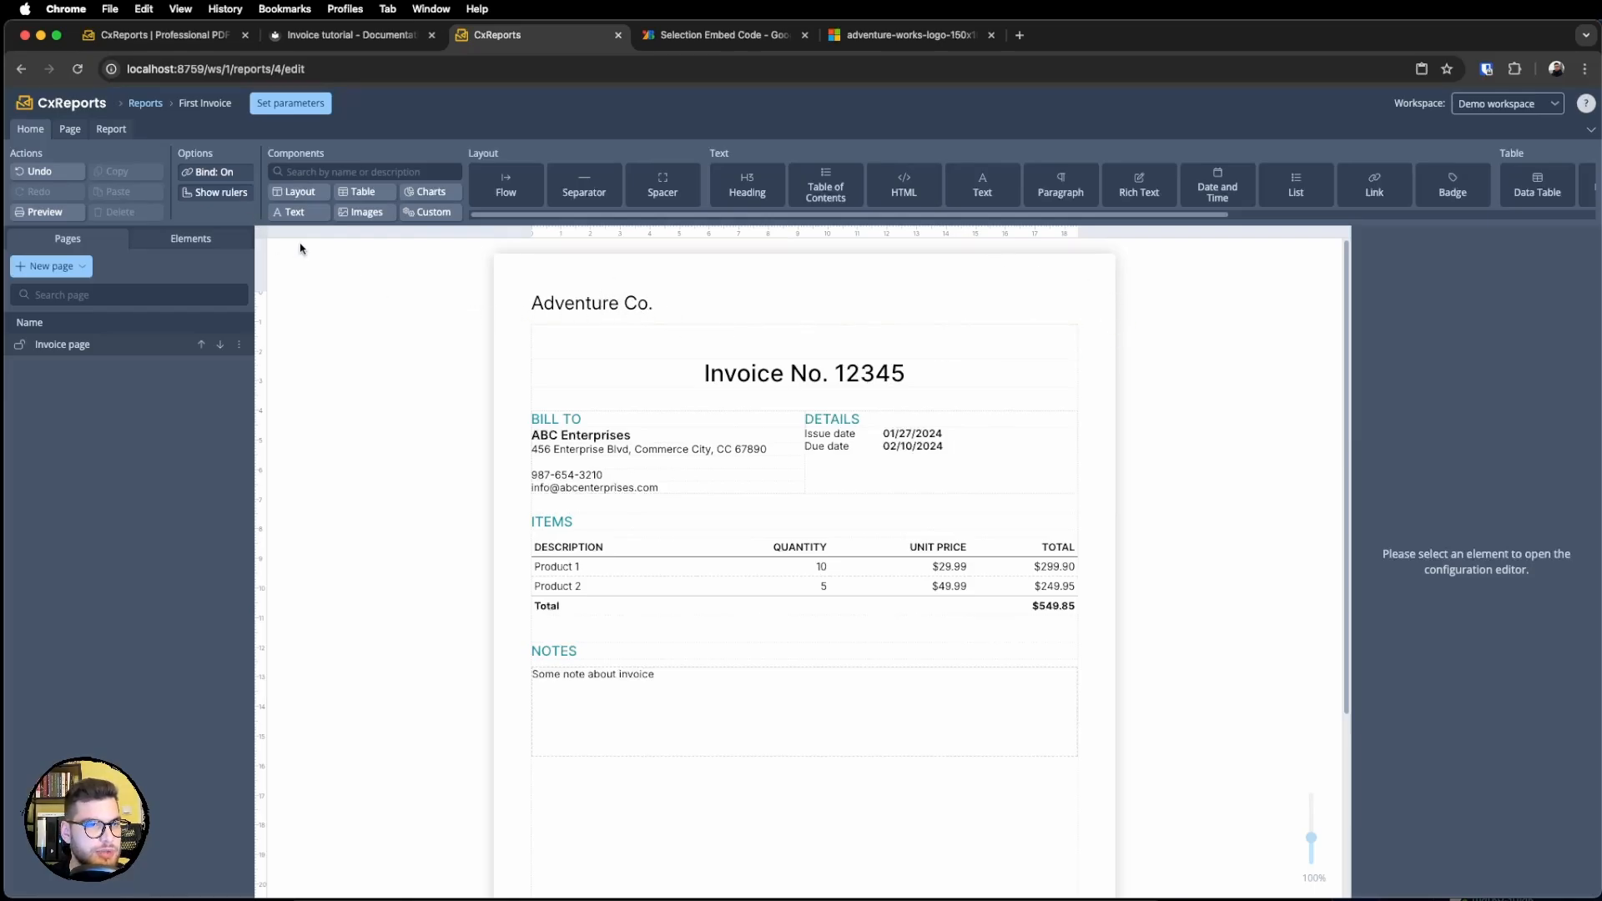
key("super+Left")
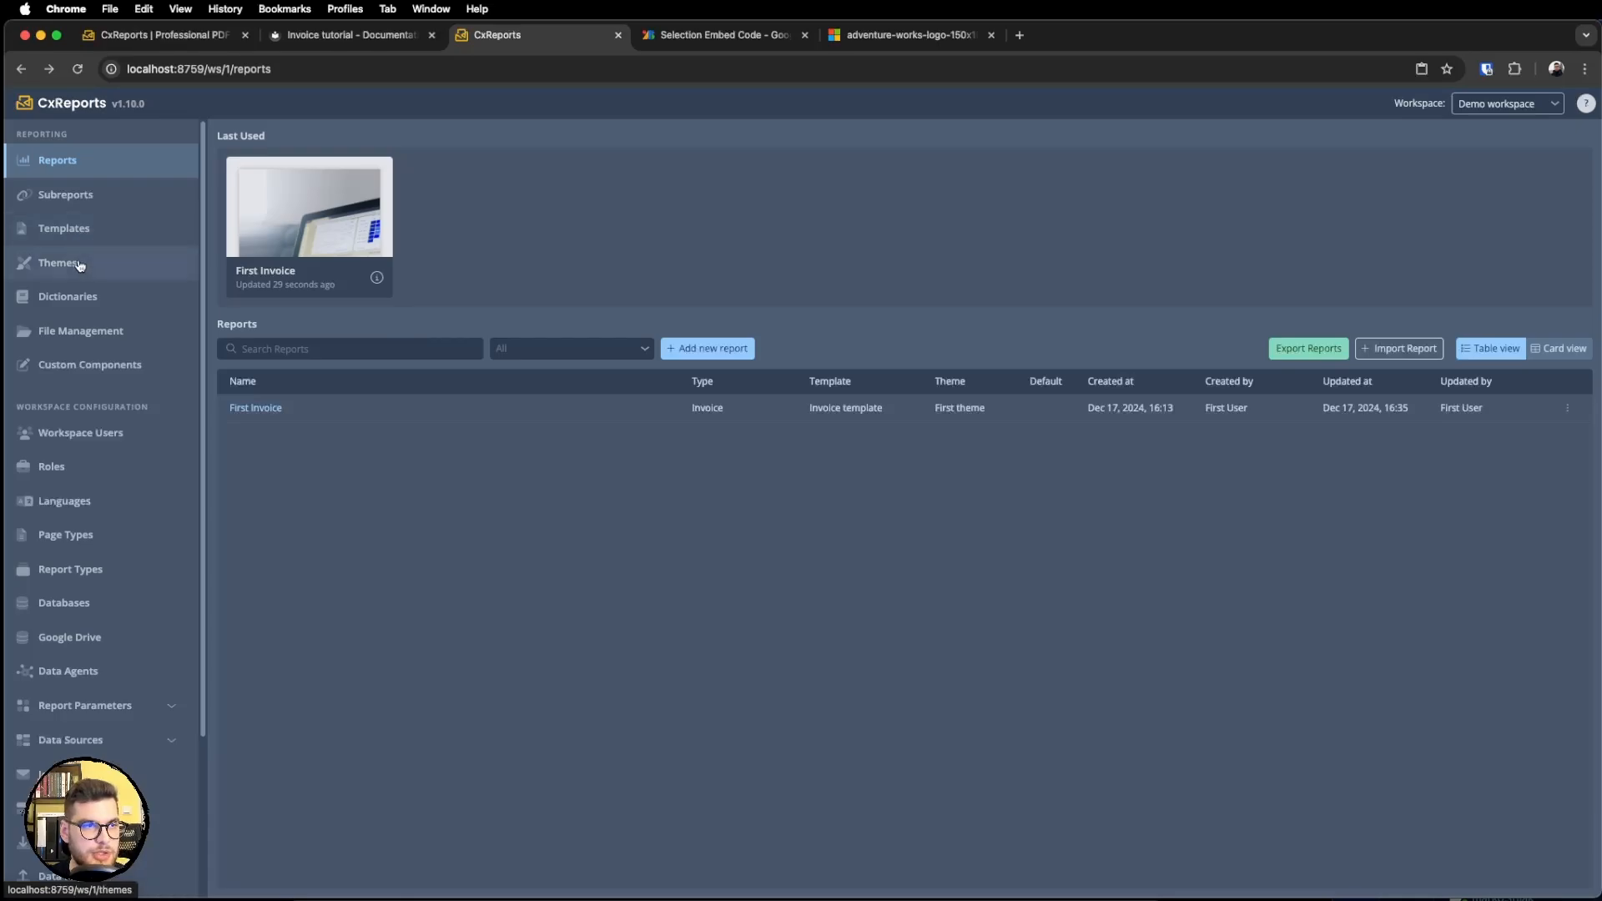
left_click(81, 242)
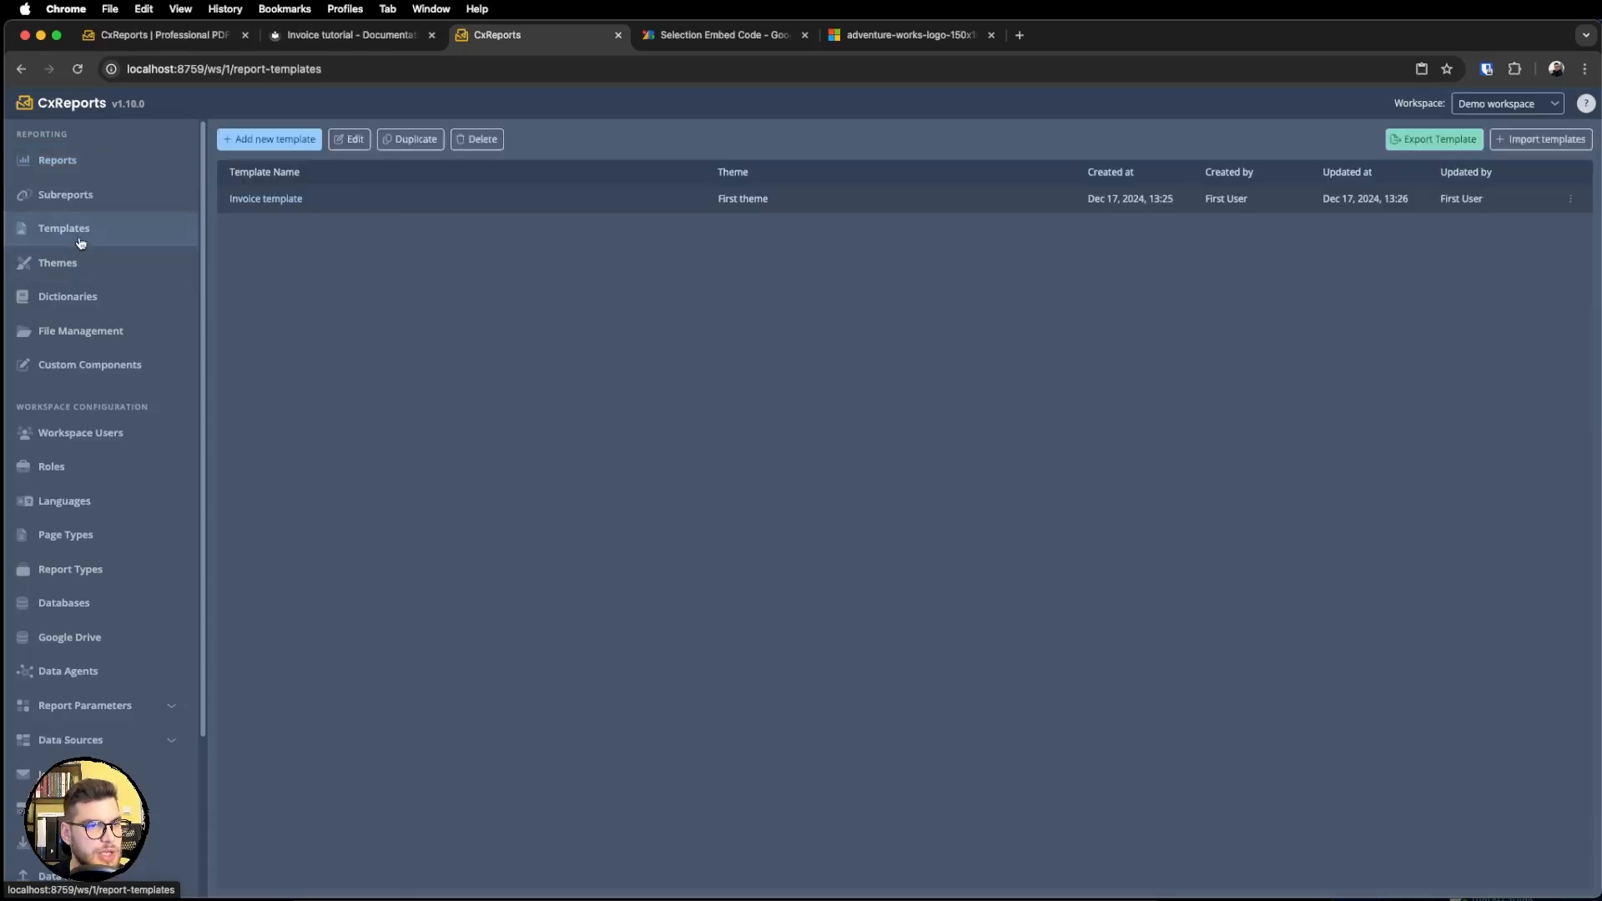
left_click(251, 201)
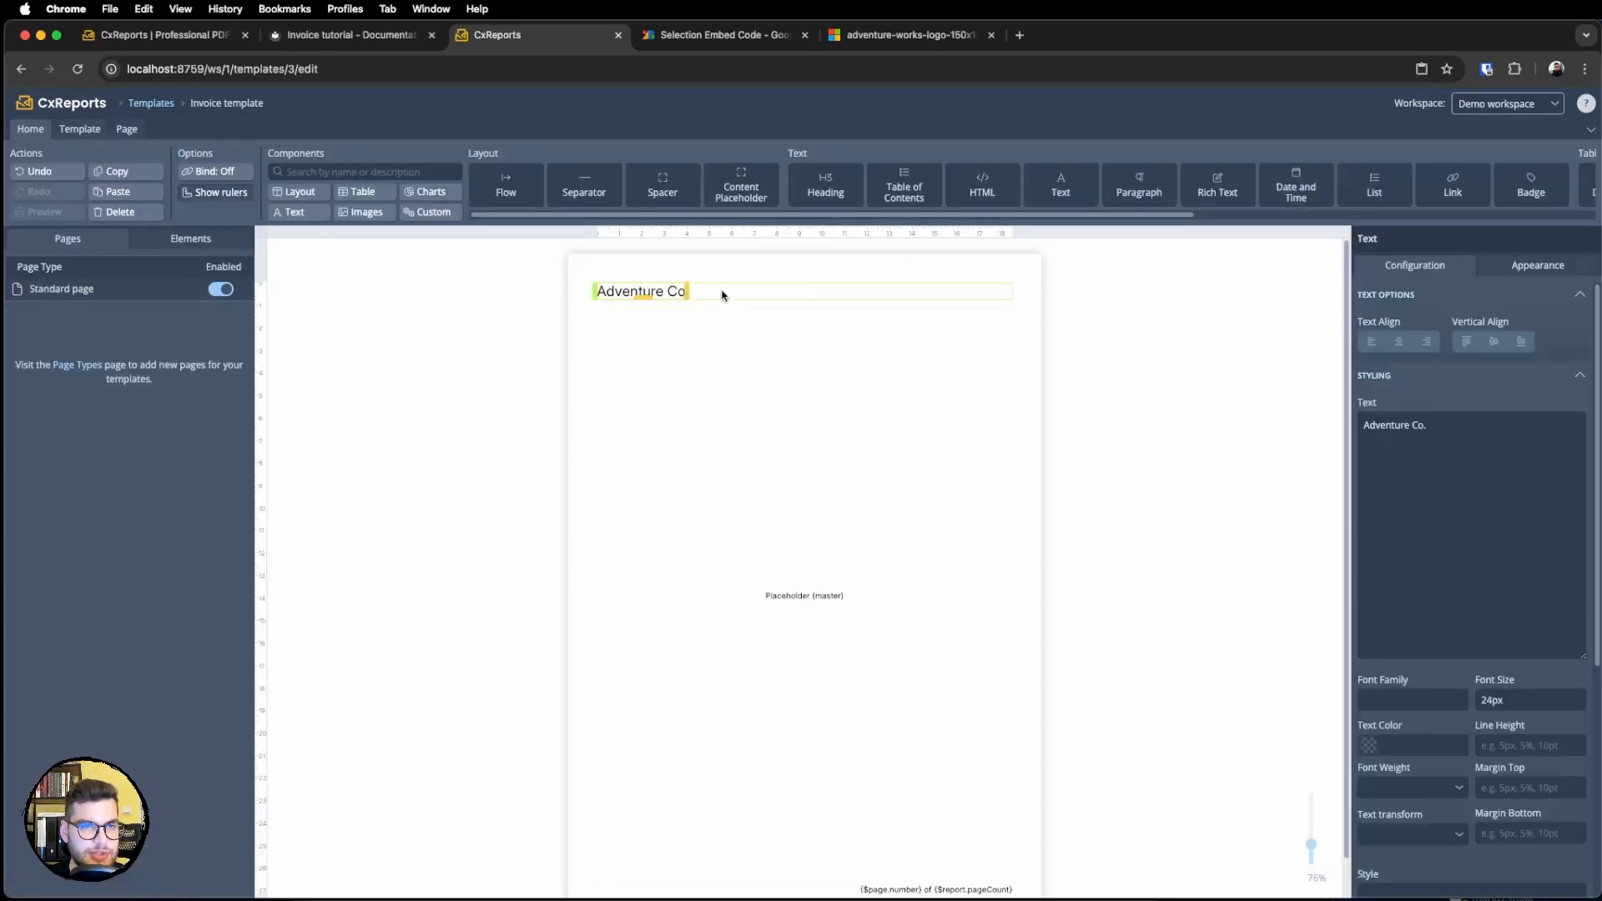
Add an Image component after the Adventure Co. text inside the template's header flow.
left_click(191, 239)
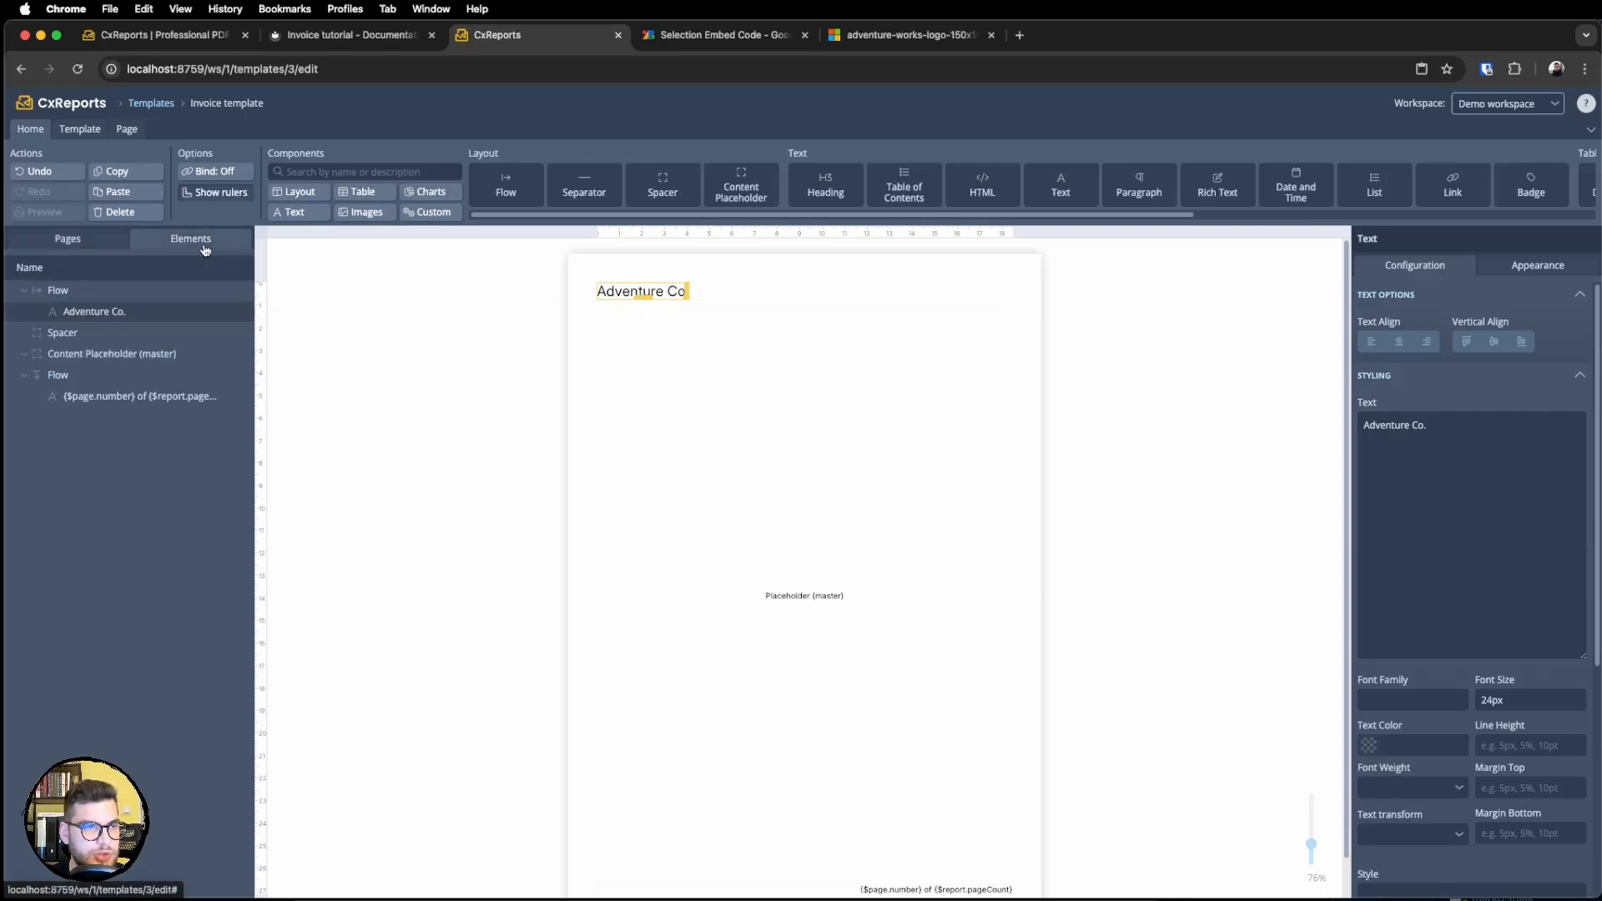
left_click(63, 294)
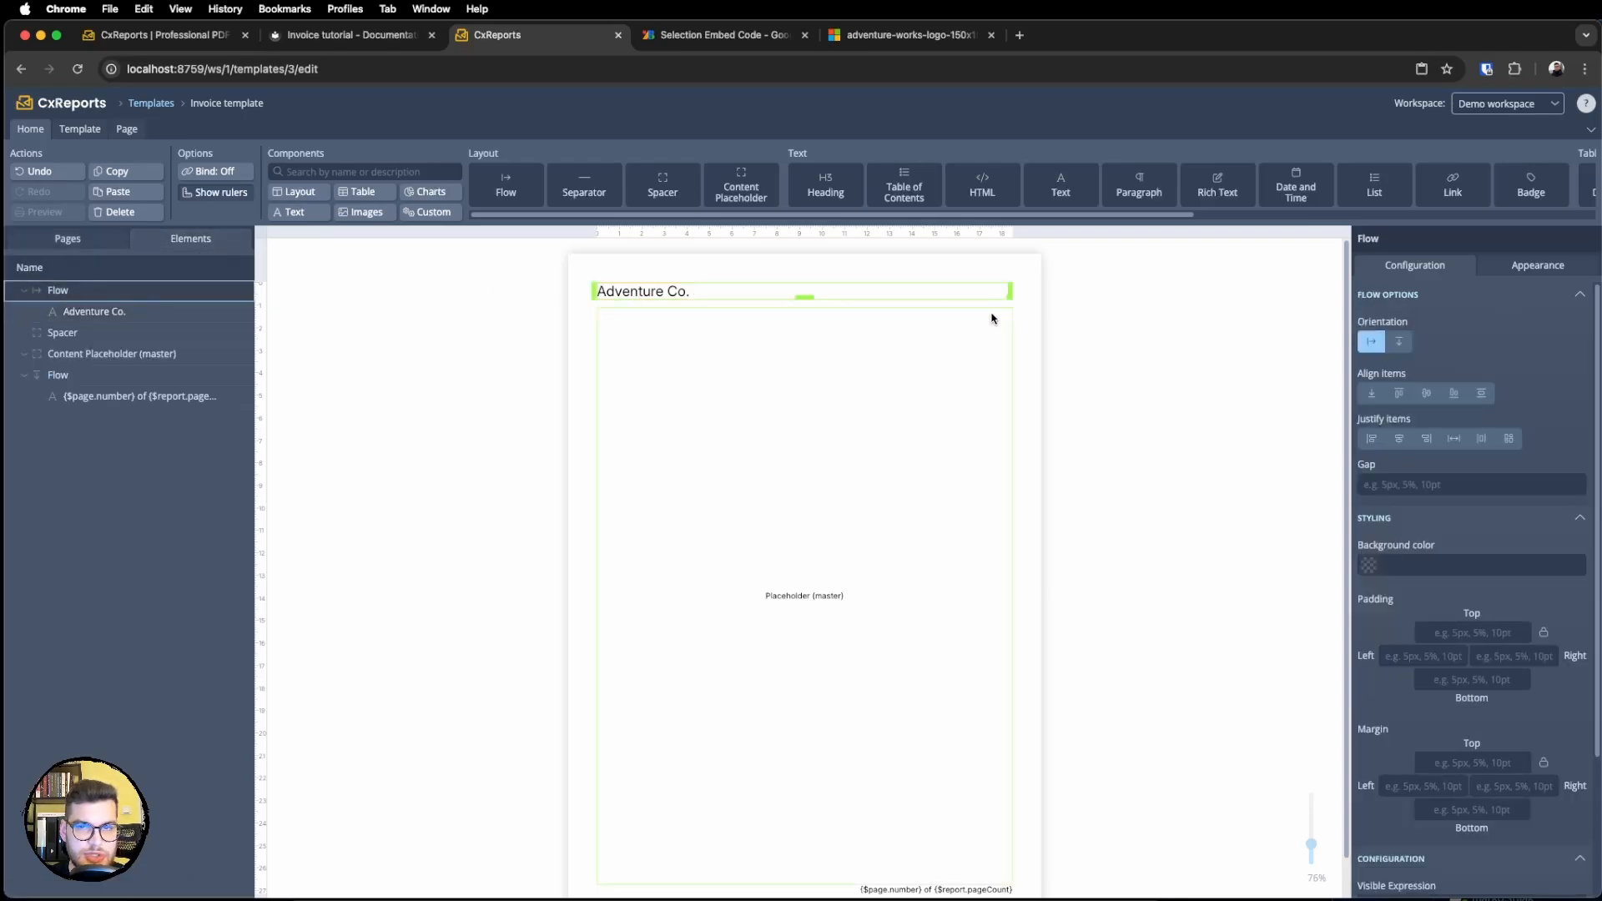
left_click(132, 313)
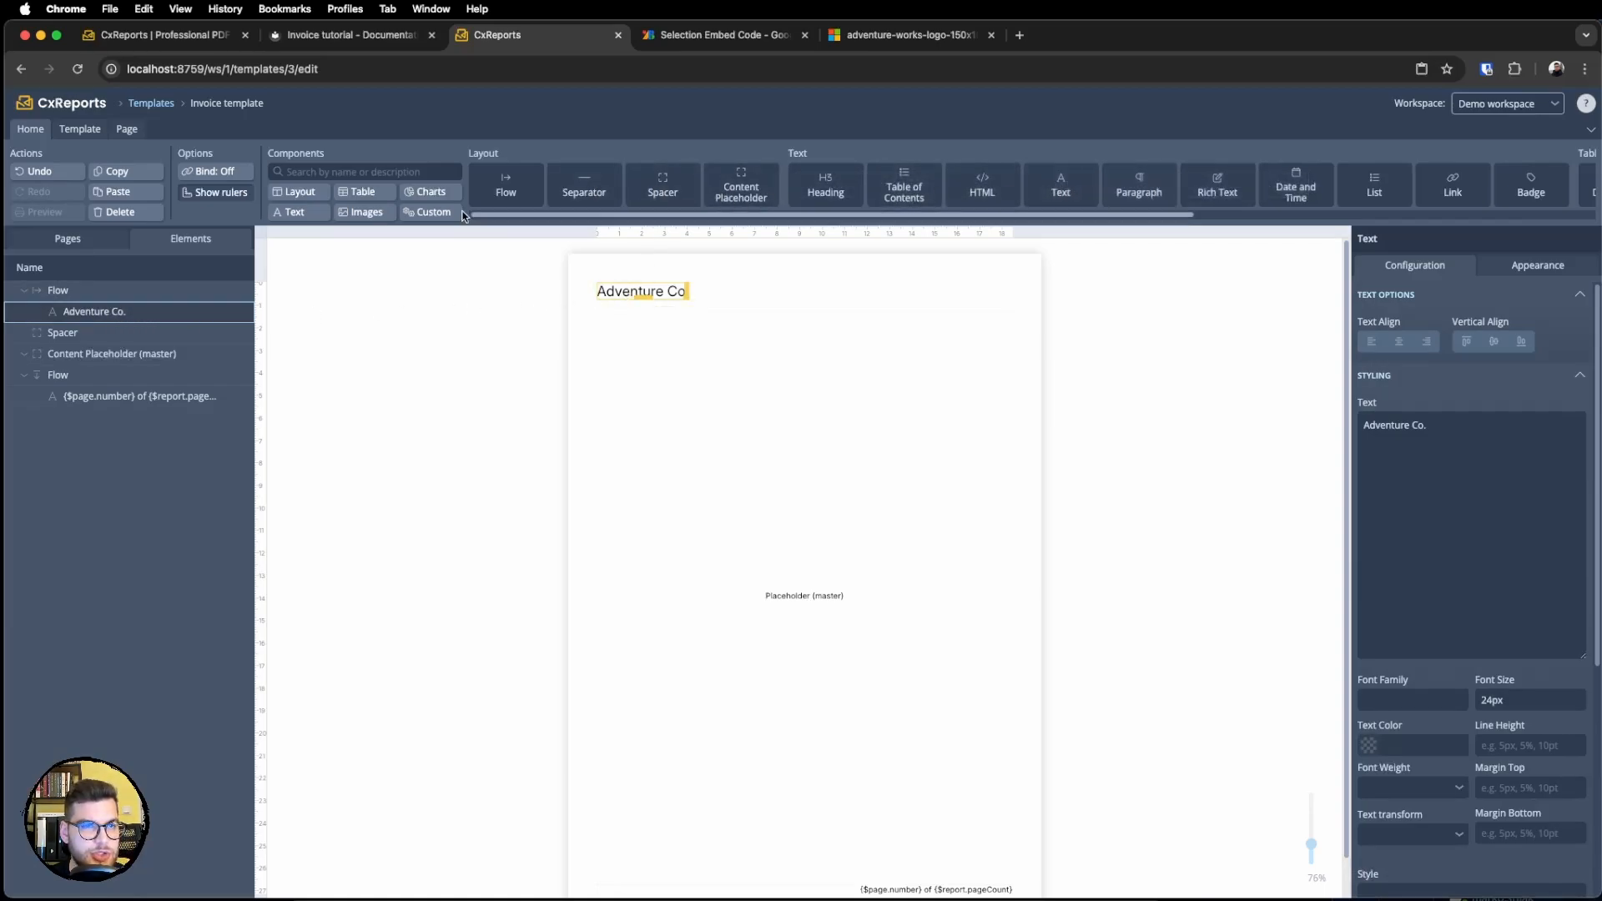
left_click(344, 213)
left_click_drag(506, 189, 168, 291)
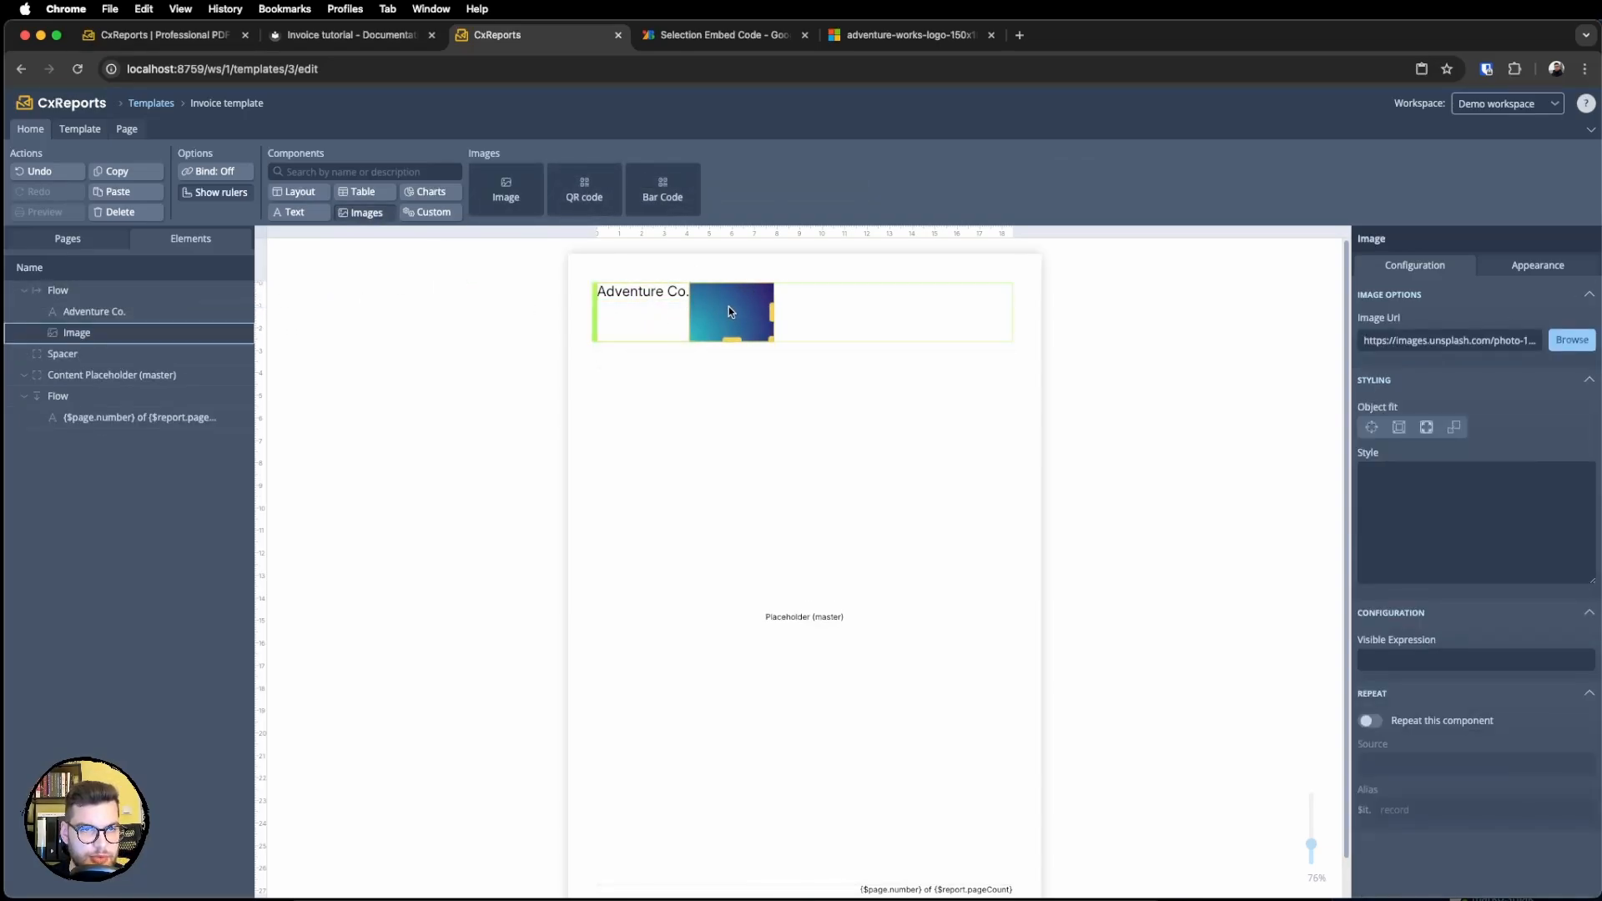
Insert a Spacer between the Adventure Co. text and the image in the header flow and expand it.
left_click(375, 215)
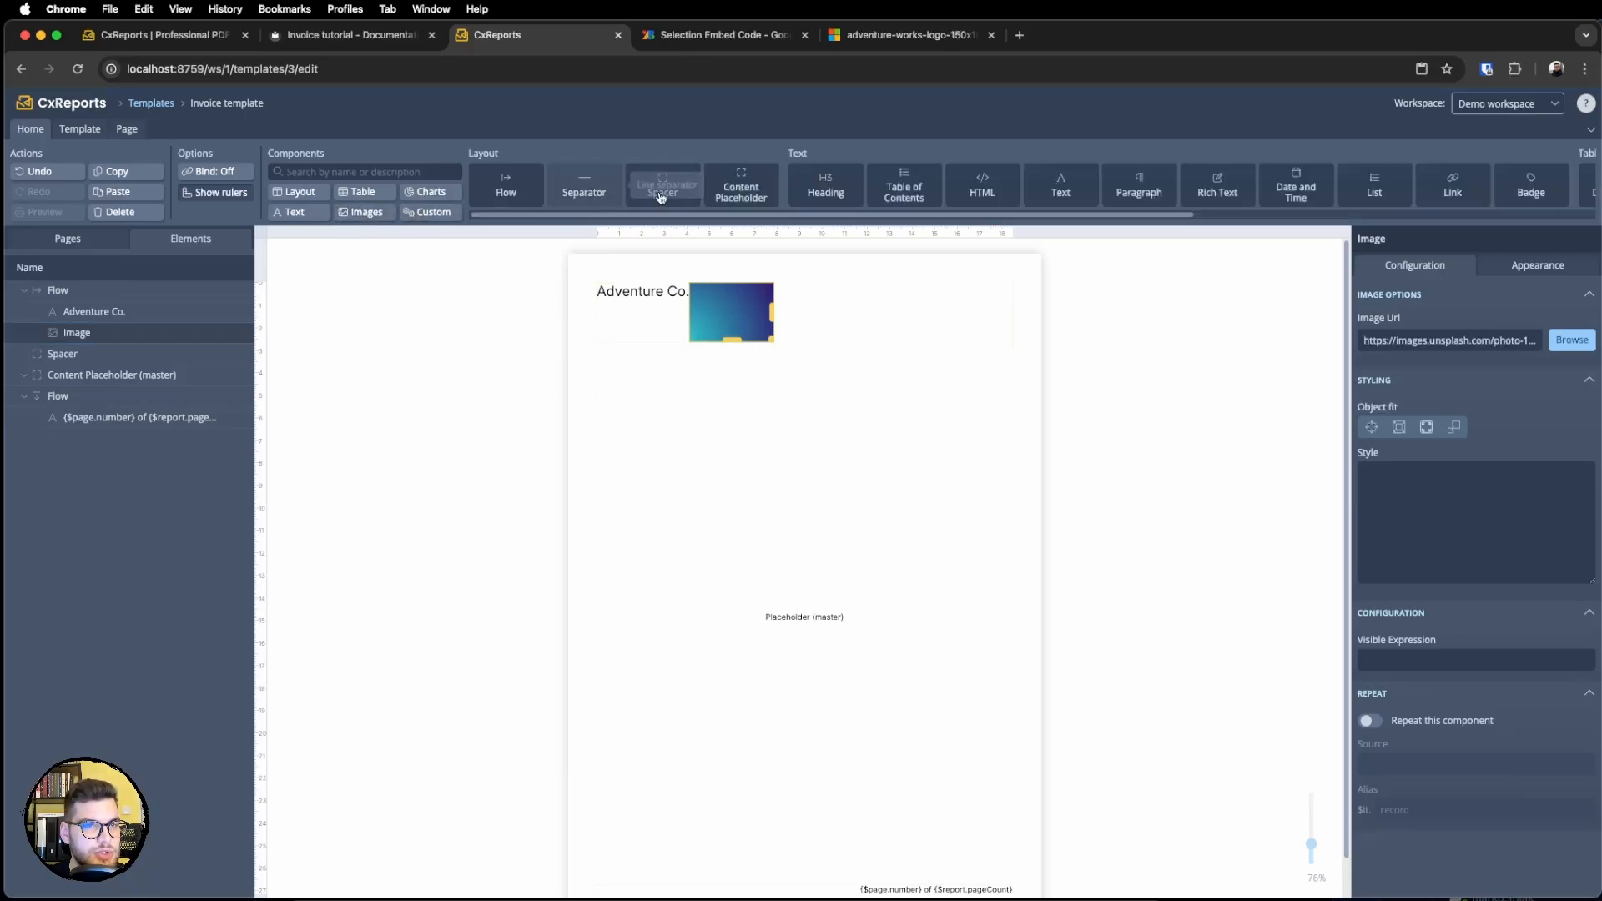
left_click_drag(661, 197, 717, 304)
left_click(642, 293)
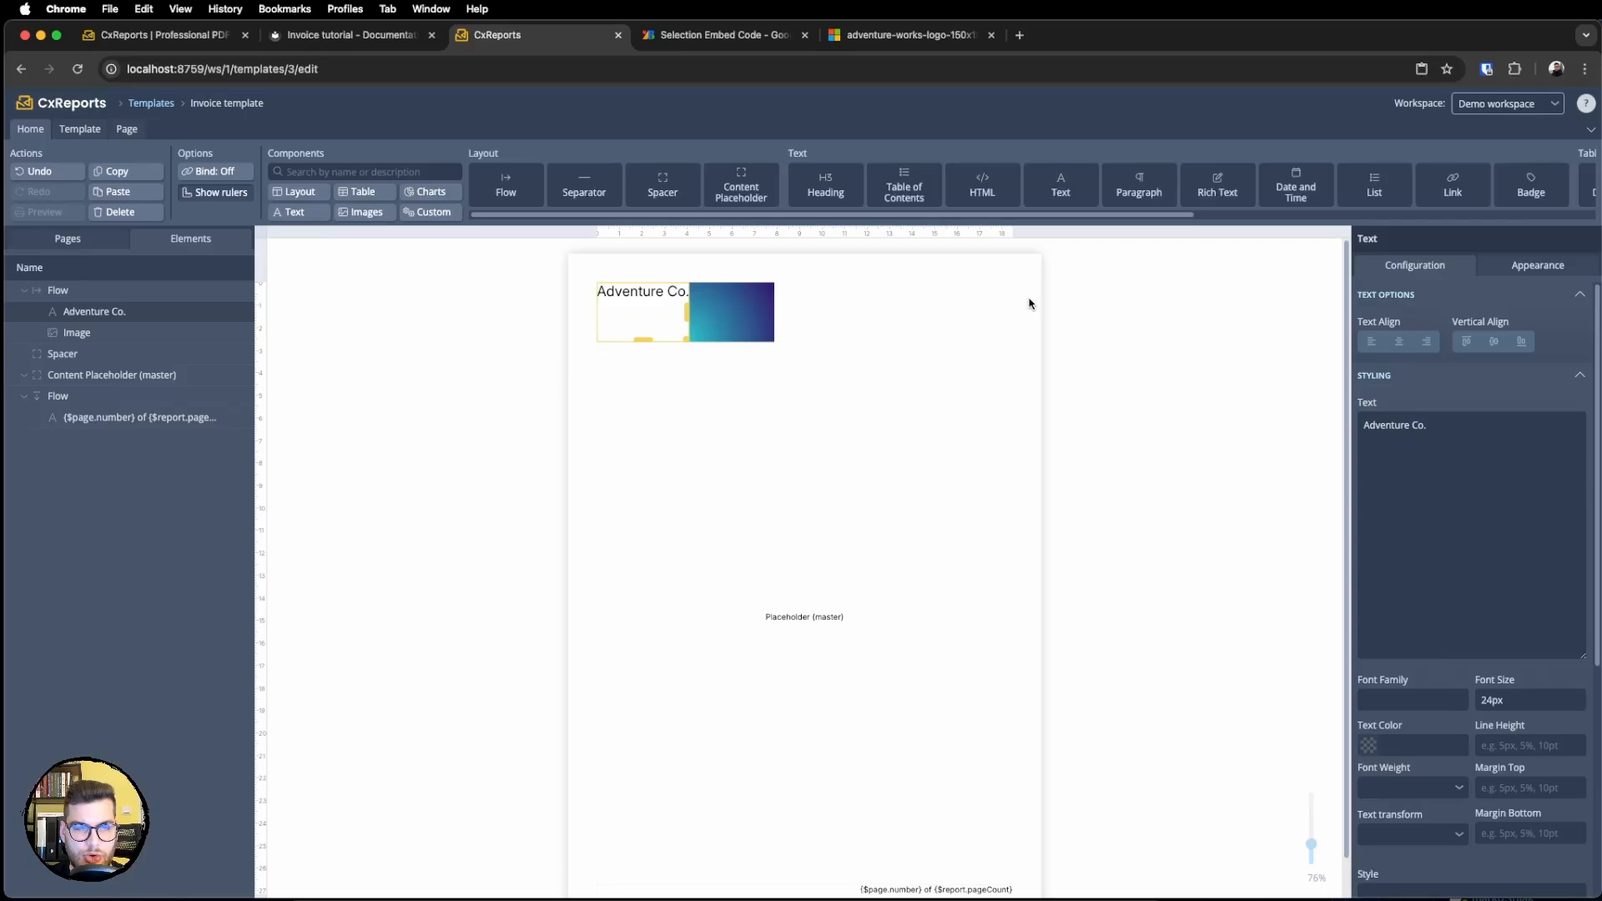
left_click_drag(662, 186, 703, 312)
right_click(692, 294)
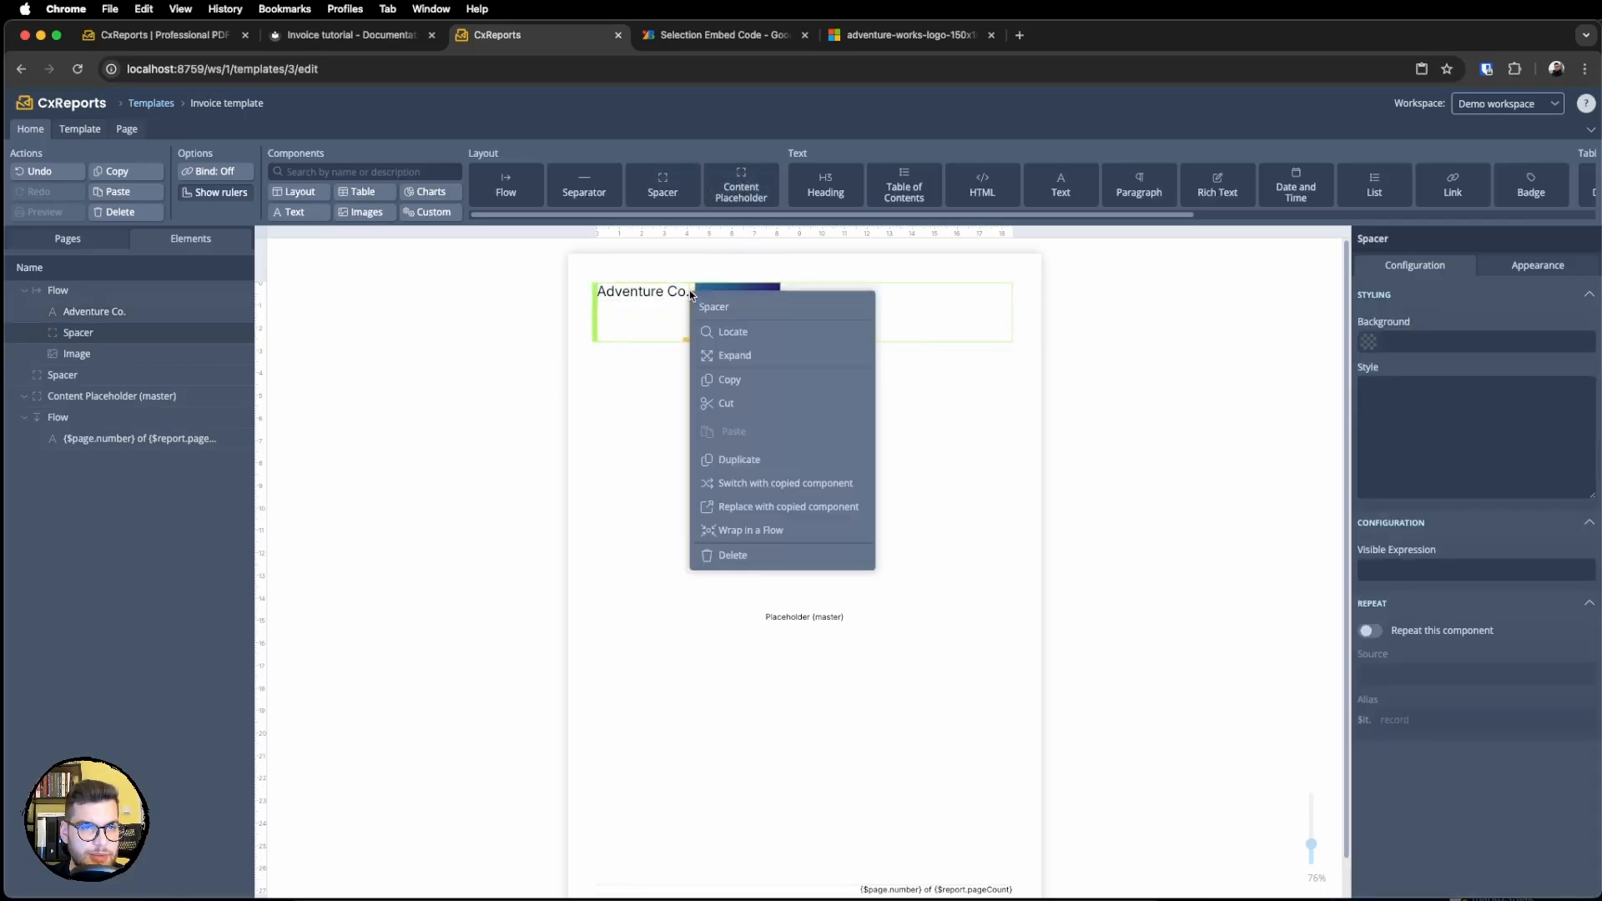
left_click(733, 358)
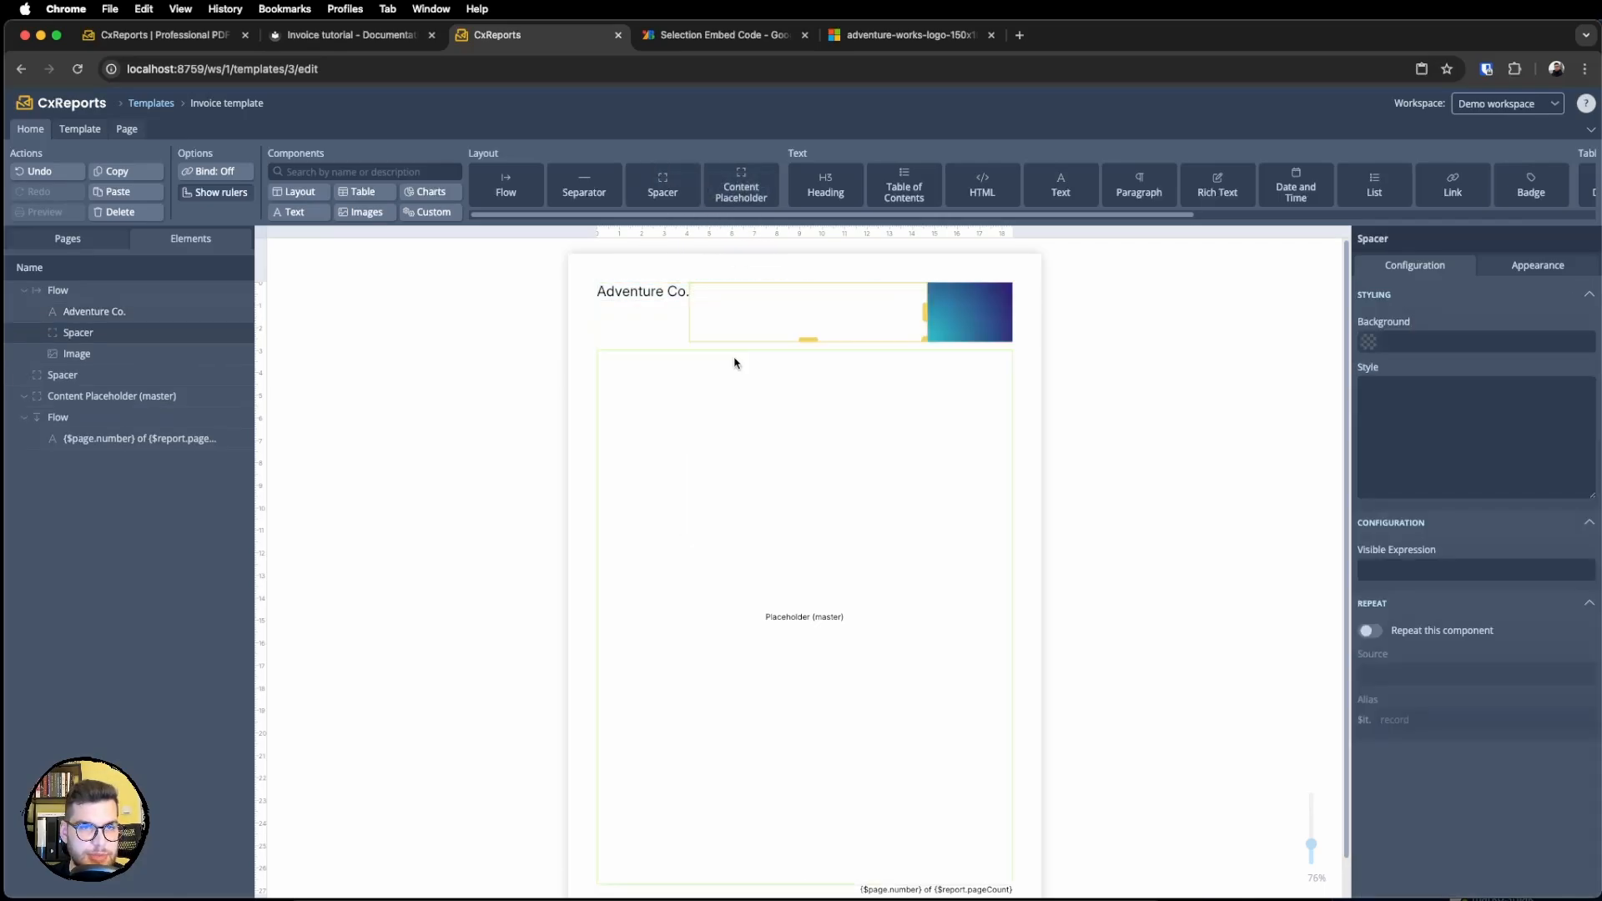
Set the header image's URL to learn.microsoft.com/en-us/dax/media/dax-sample-model/adventure-works-logo-150x150.png, copied from its browser tab, and shrink the logo to roughly the header text's height.
left_click(984, 312)
left_click(887, 40)
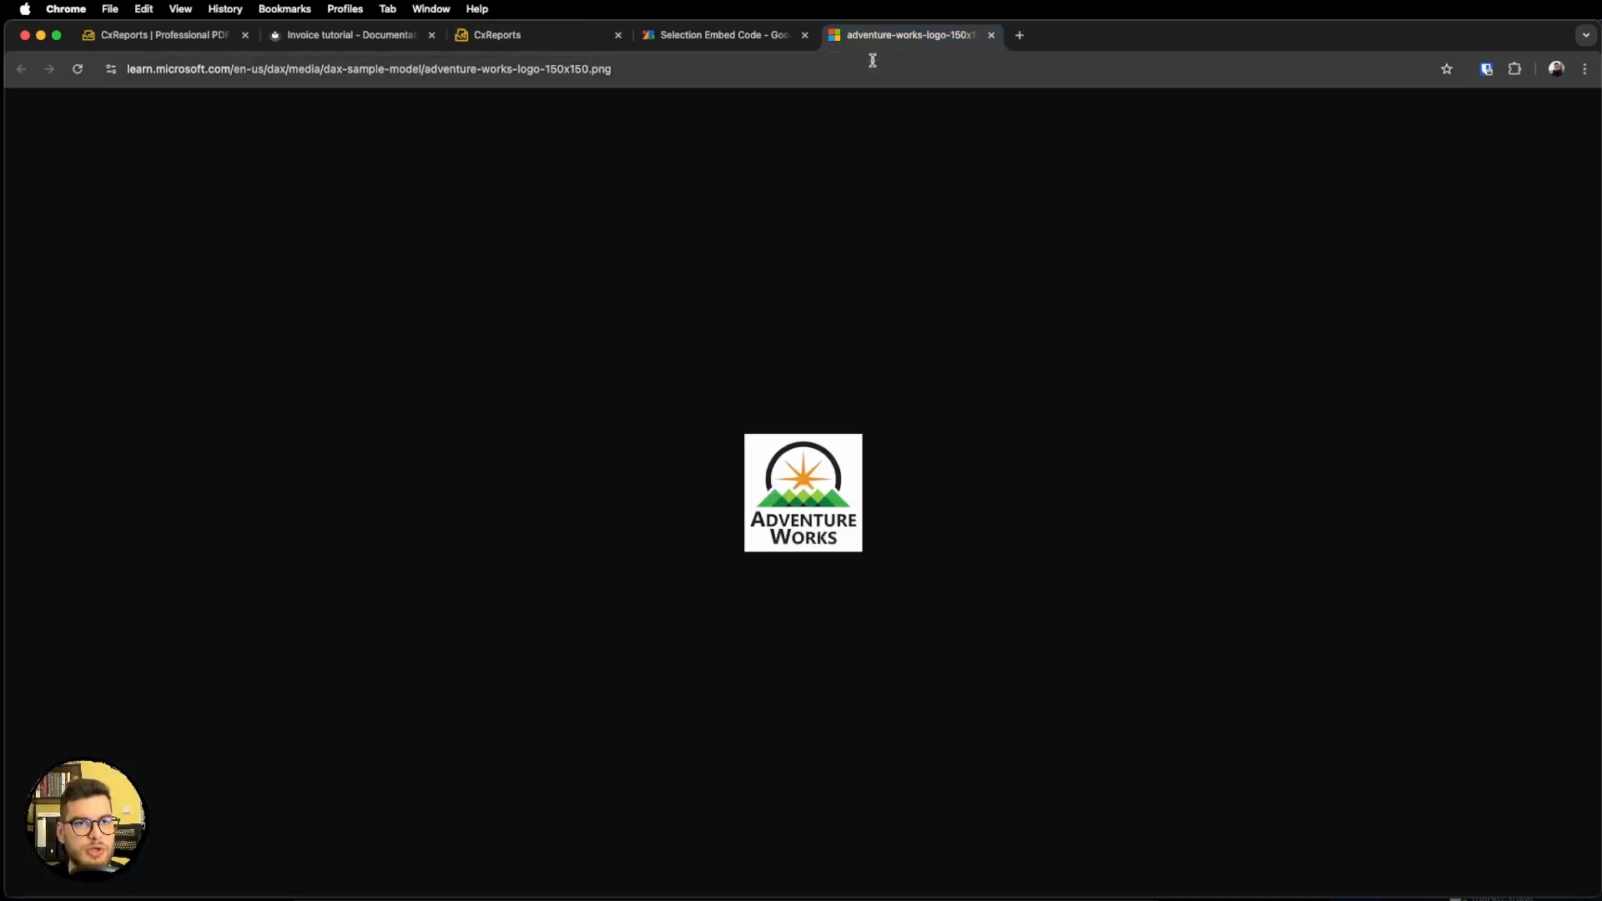
left_click(872, 63)
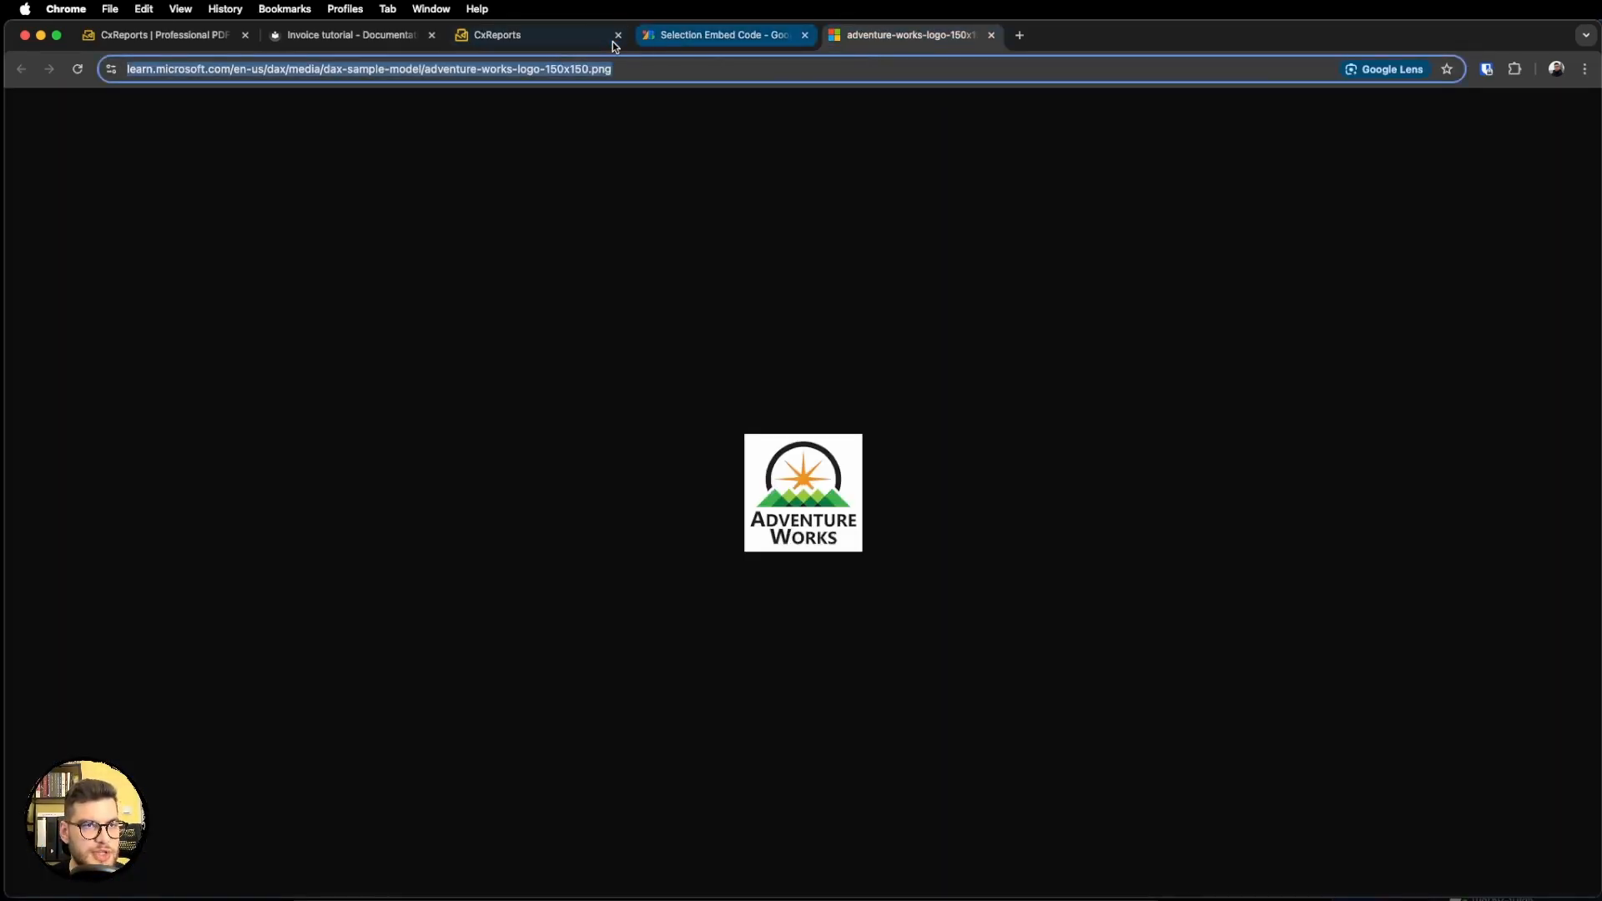
left_click(493, 37)
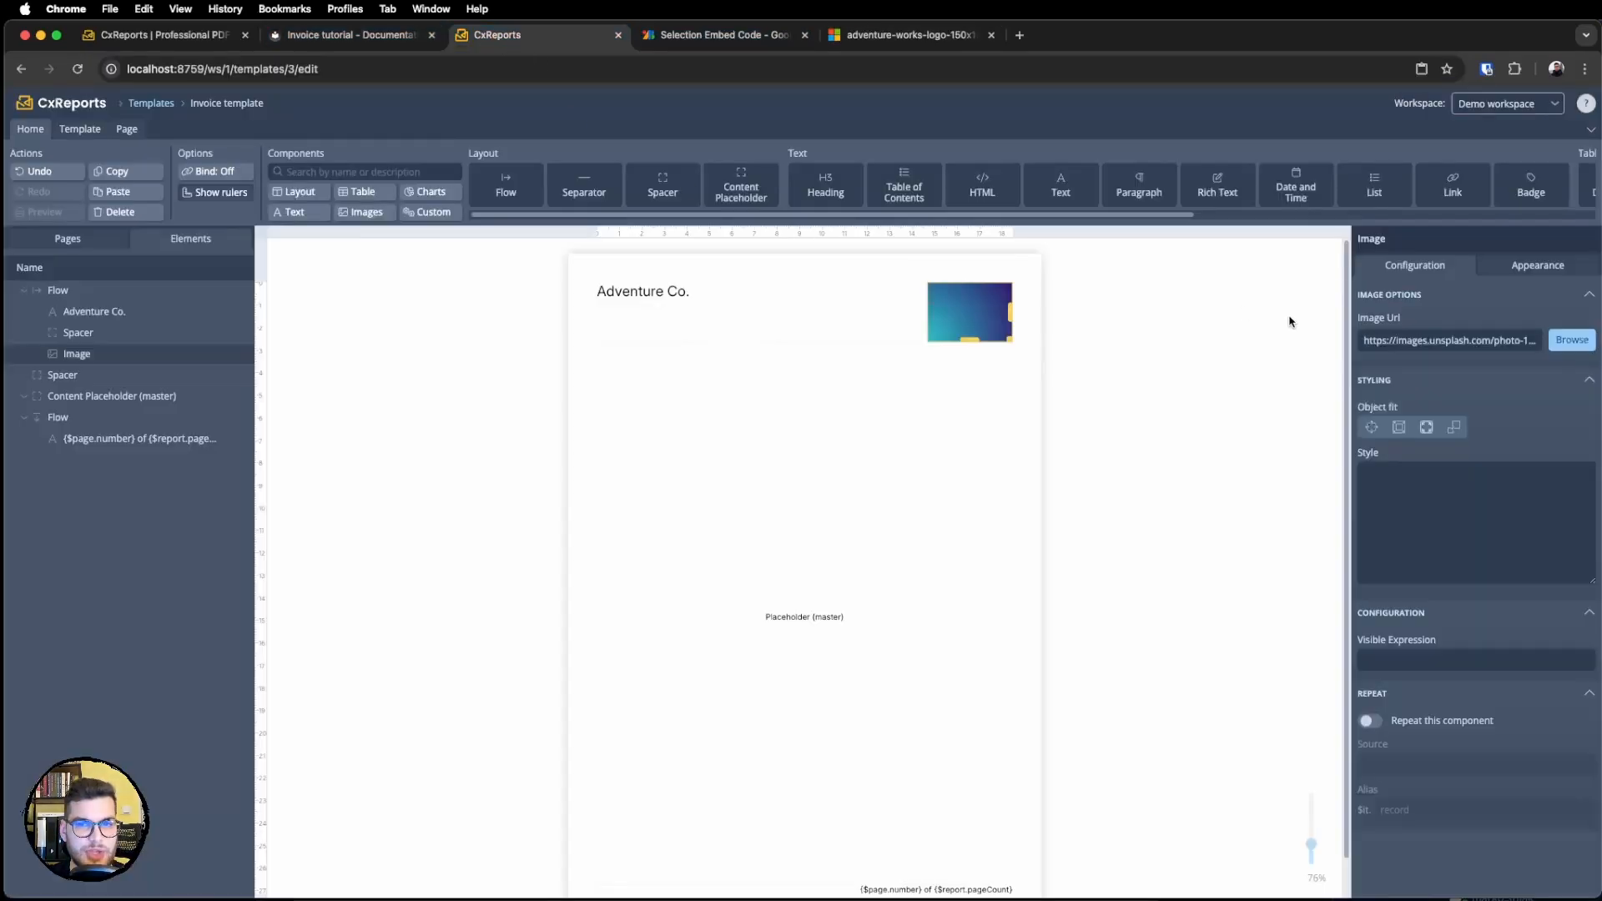
triple_click(1406, 339)
key("super+v")
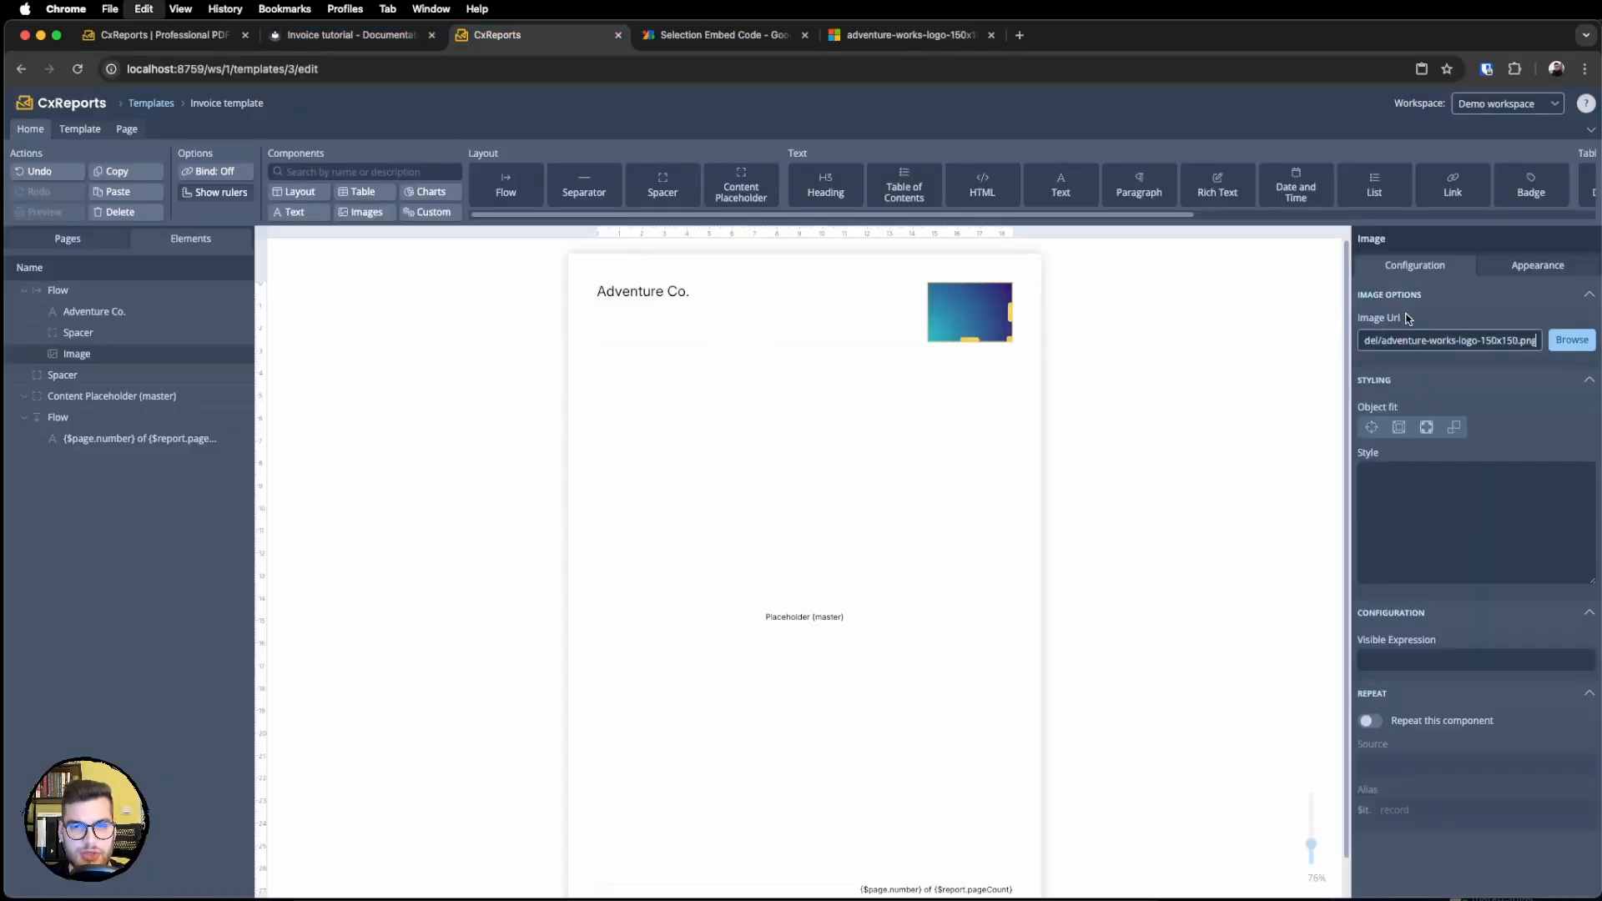
left_click(1261, 326)
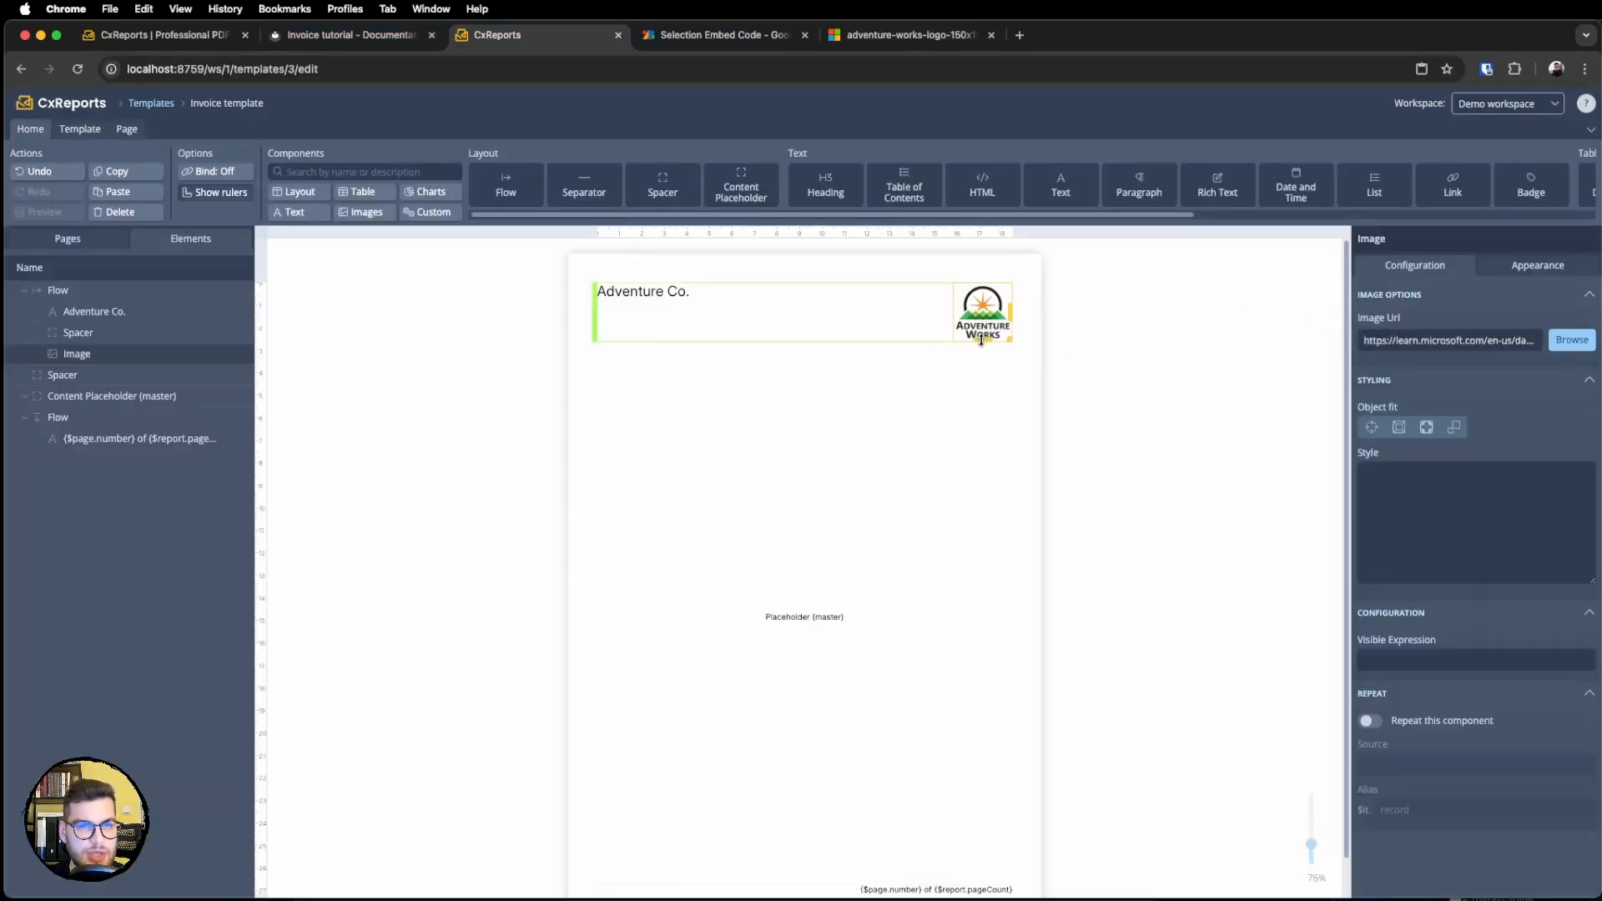
left_click_drag(982, 339, 988, 307)
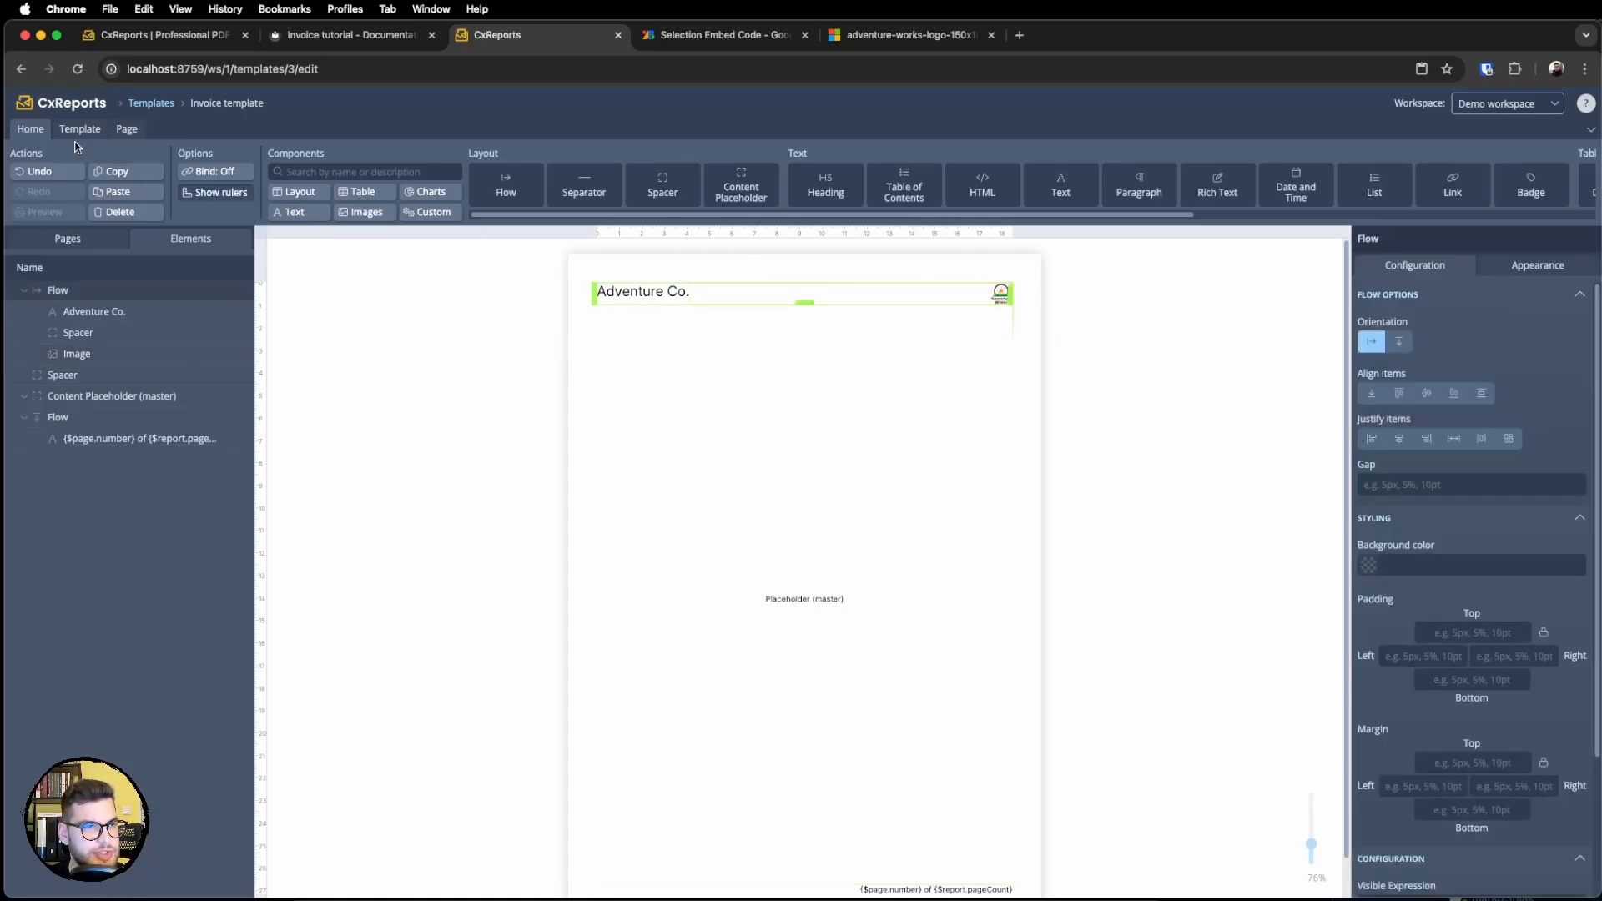
Reopen the First Invoice report, preview the whole page with the new header logo, and close the preview.
left_click(100, 103)
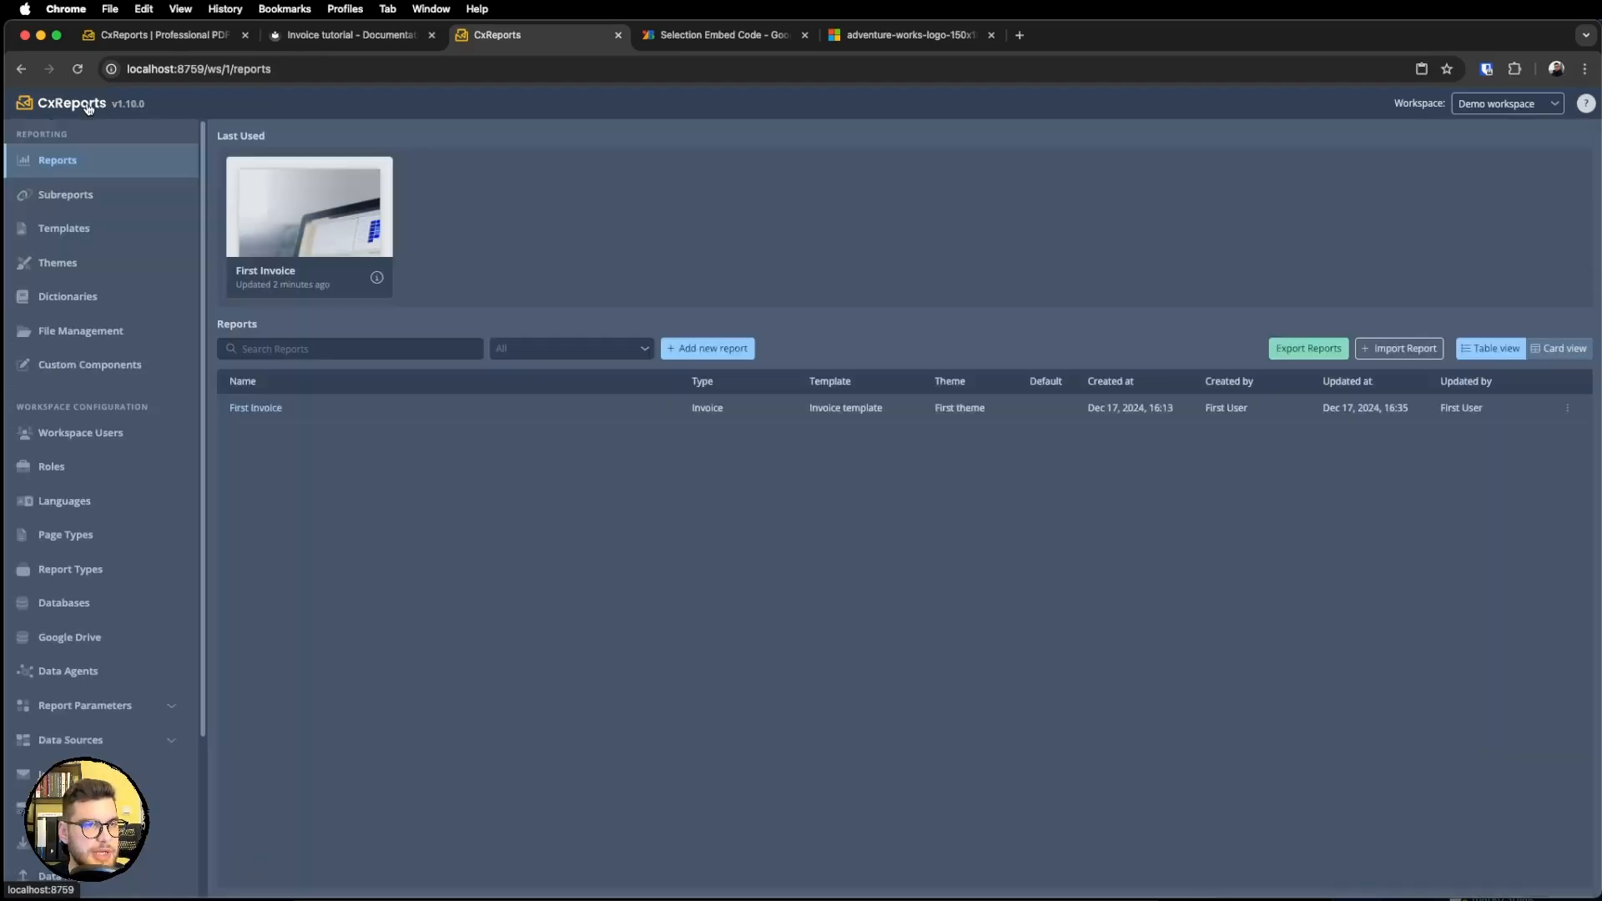
left_click(273, 210)
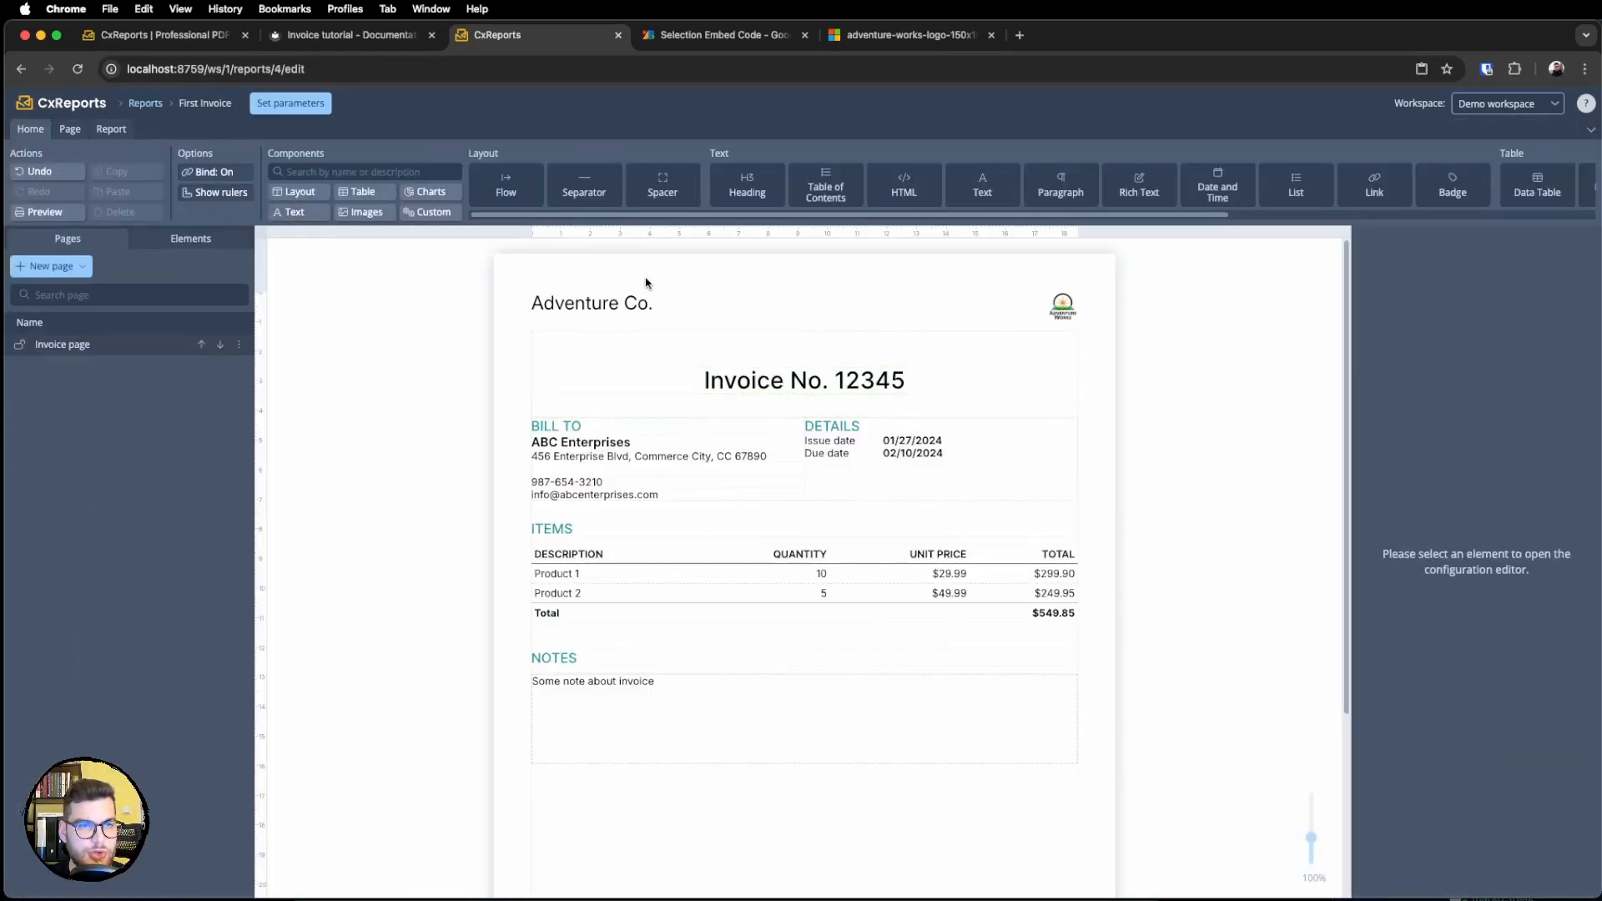
left_click(42, 211)
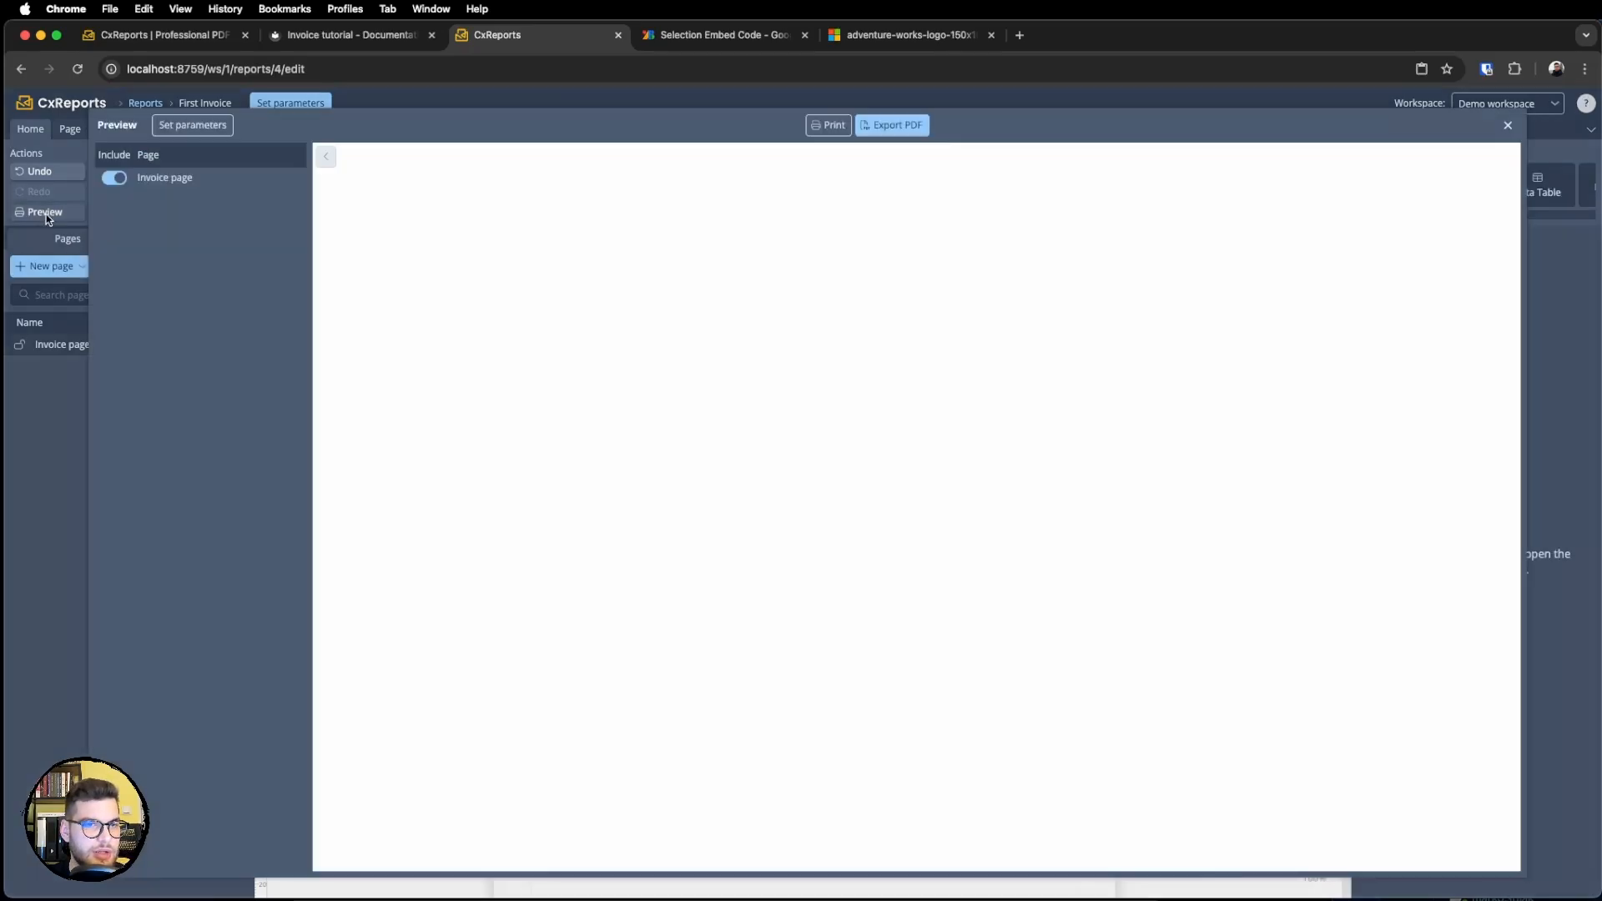
scroll(815, 355, "down", 4)
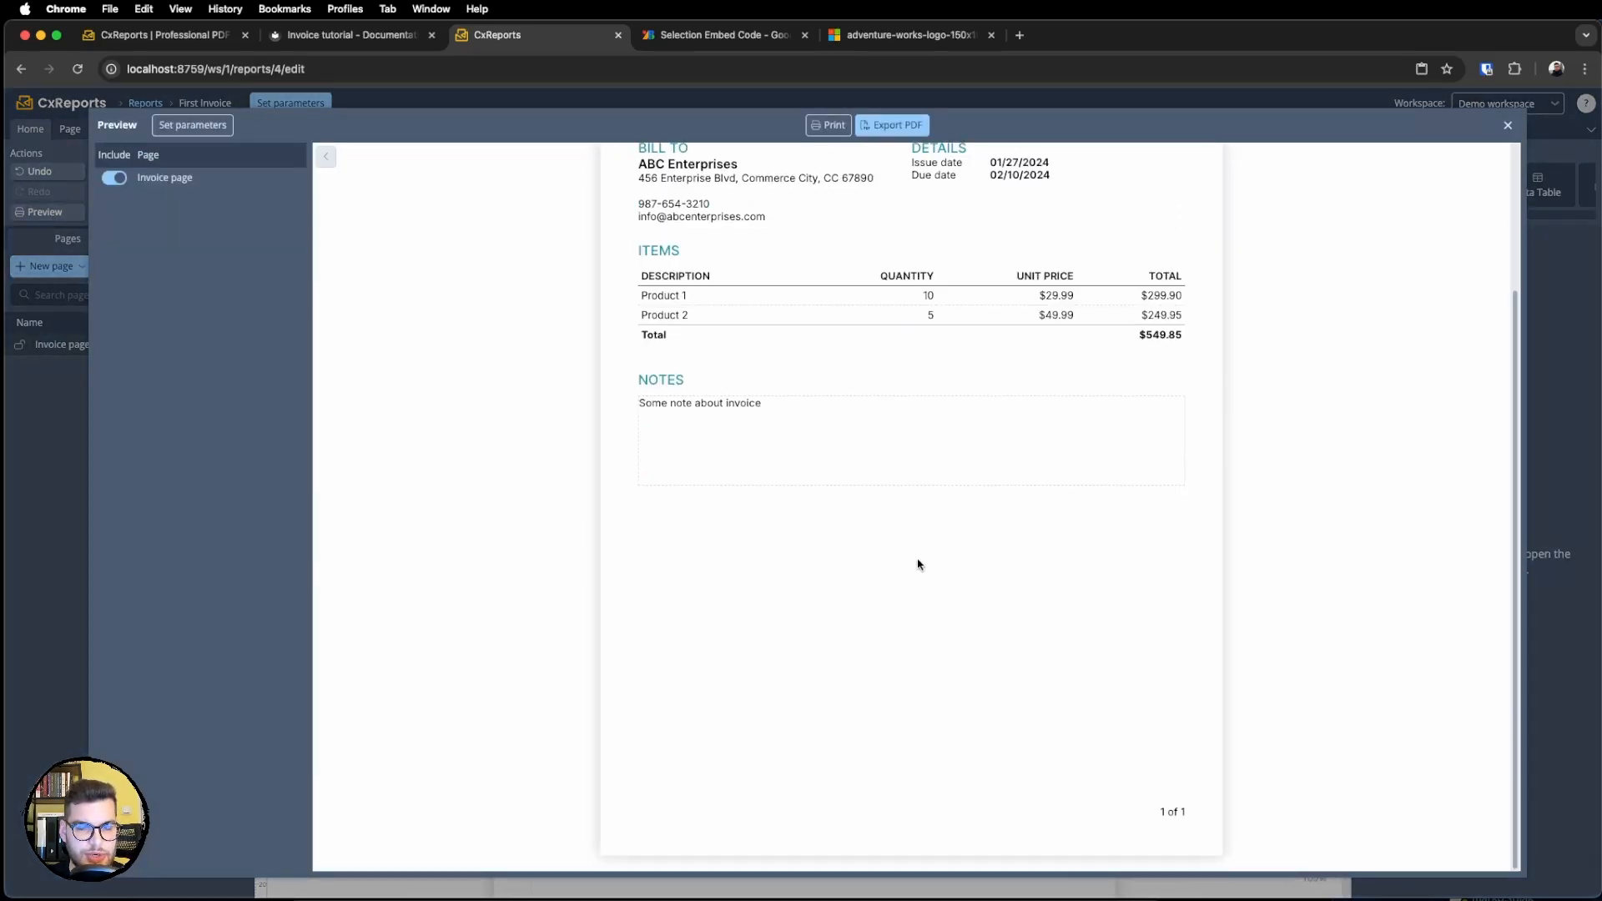
scroll(972, 399, "up", 4)
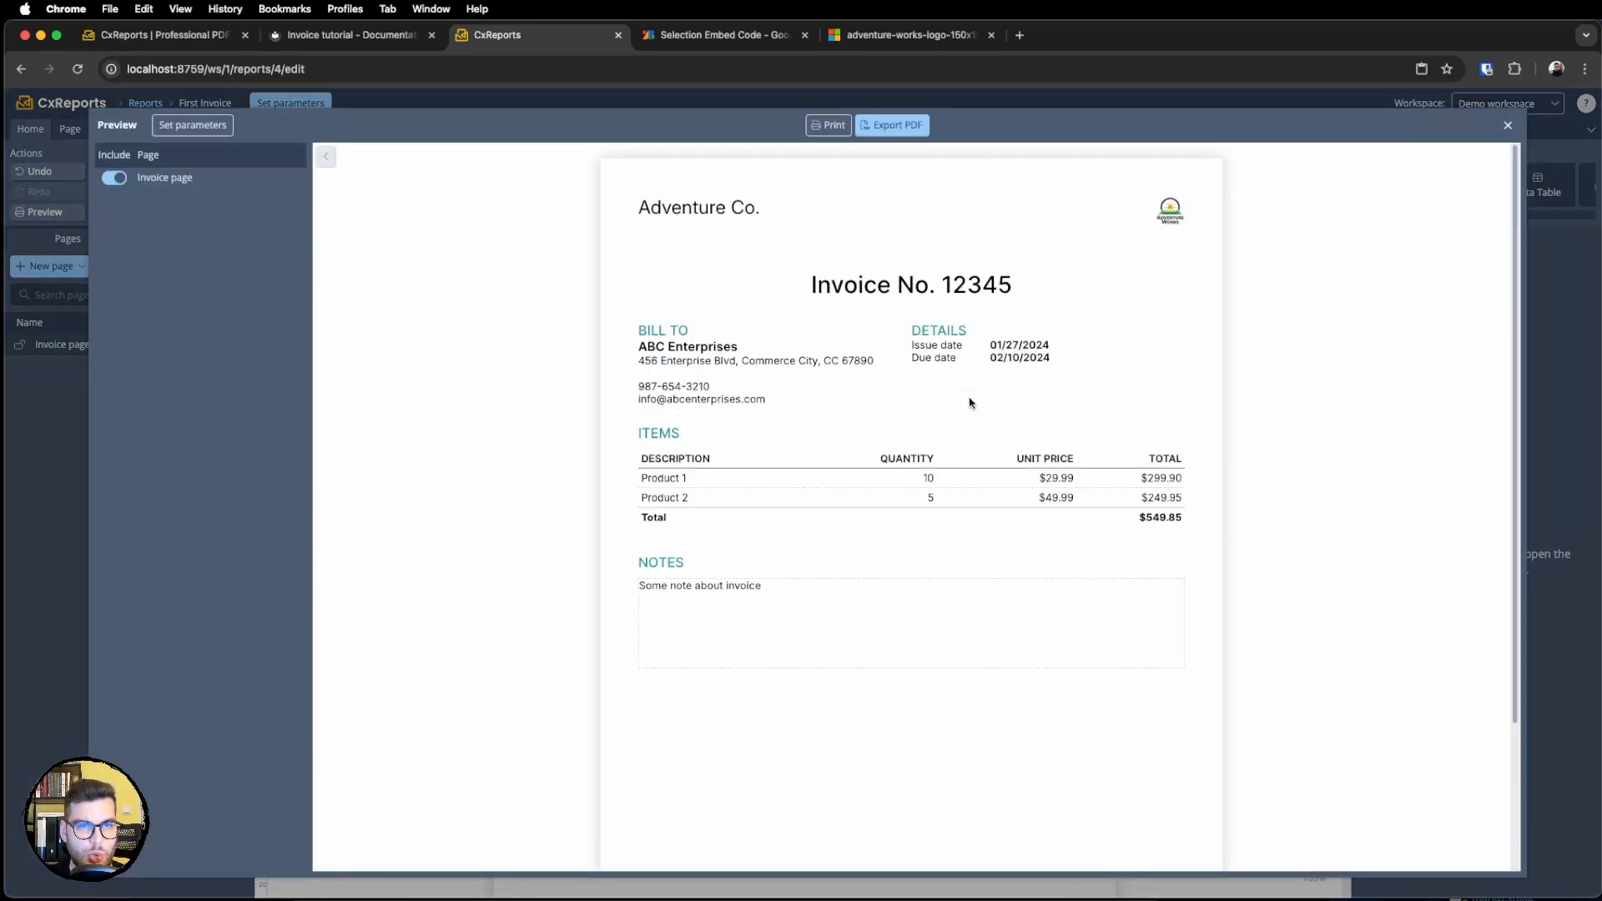
key("Escape")
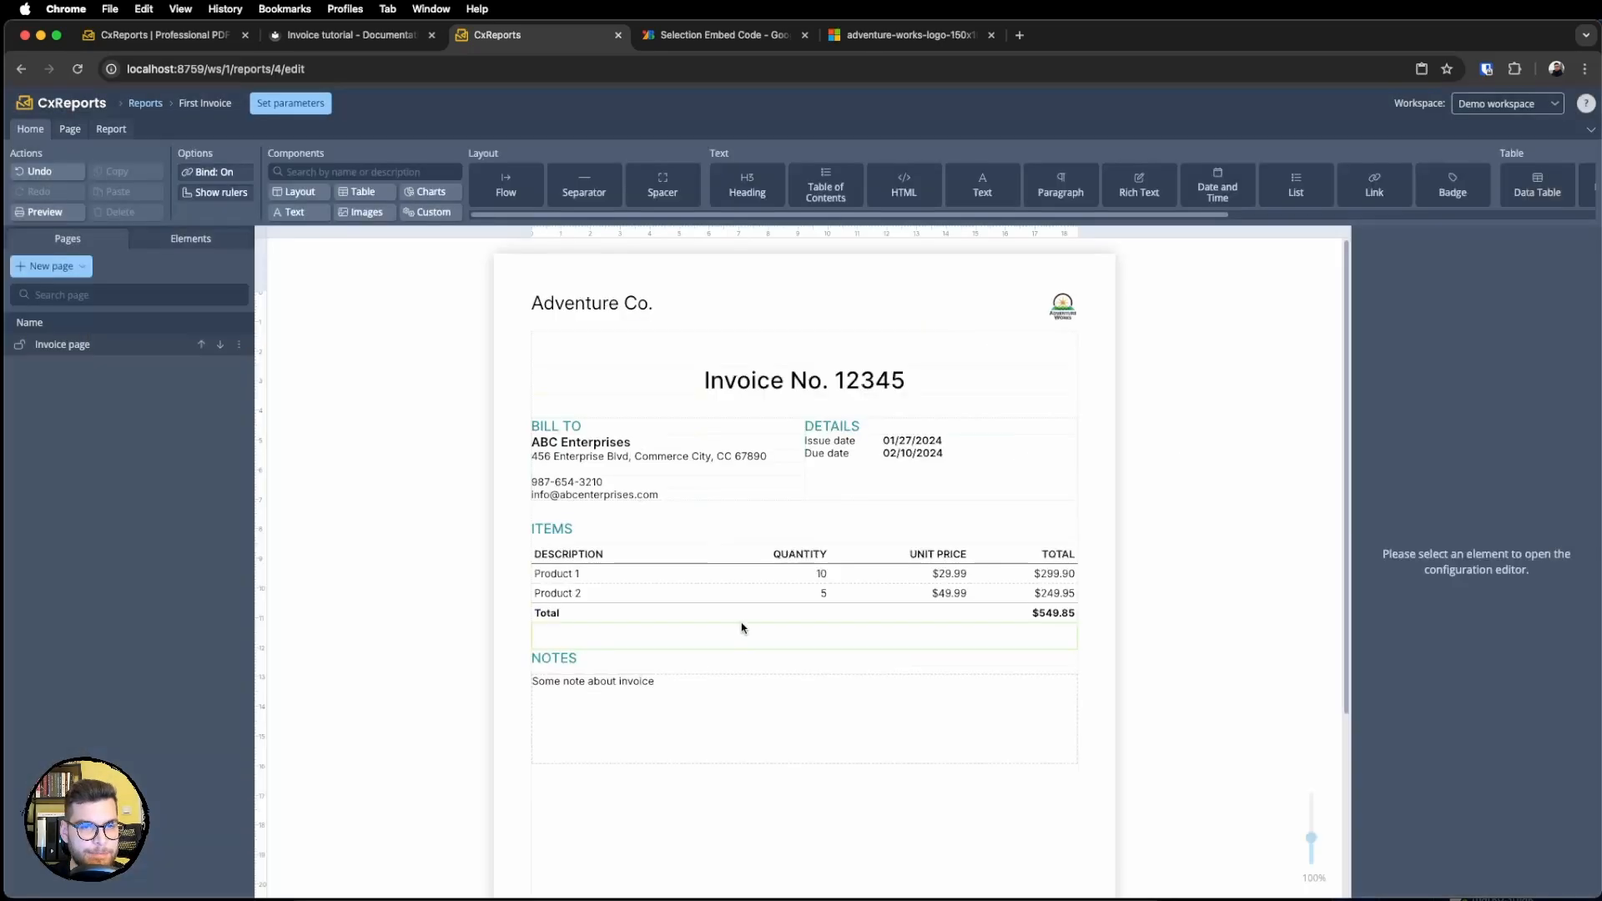
Copy the {$data.invoice.invoiceNumber} expression from the Invoice No. heading's text.
left_click(582, 684)
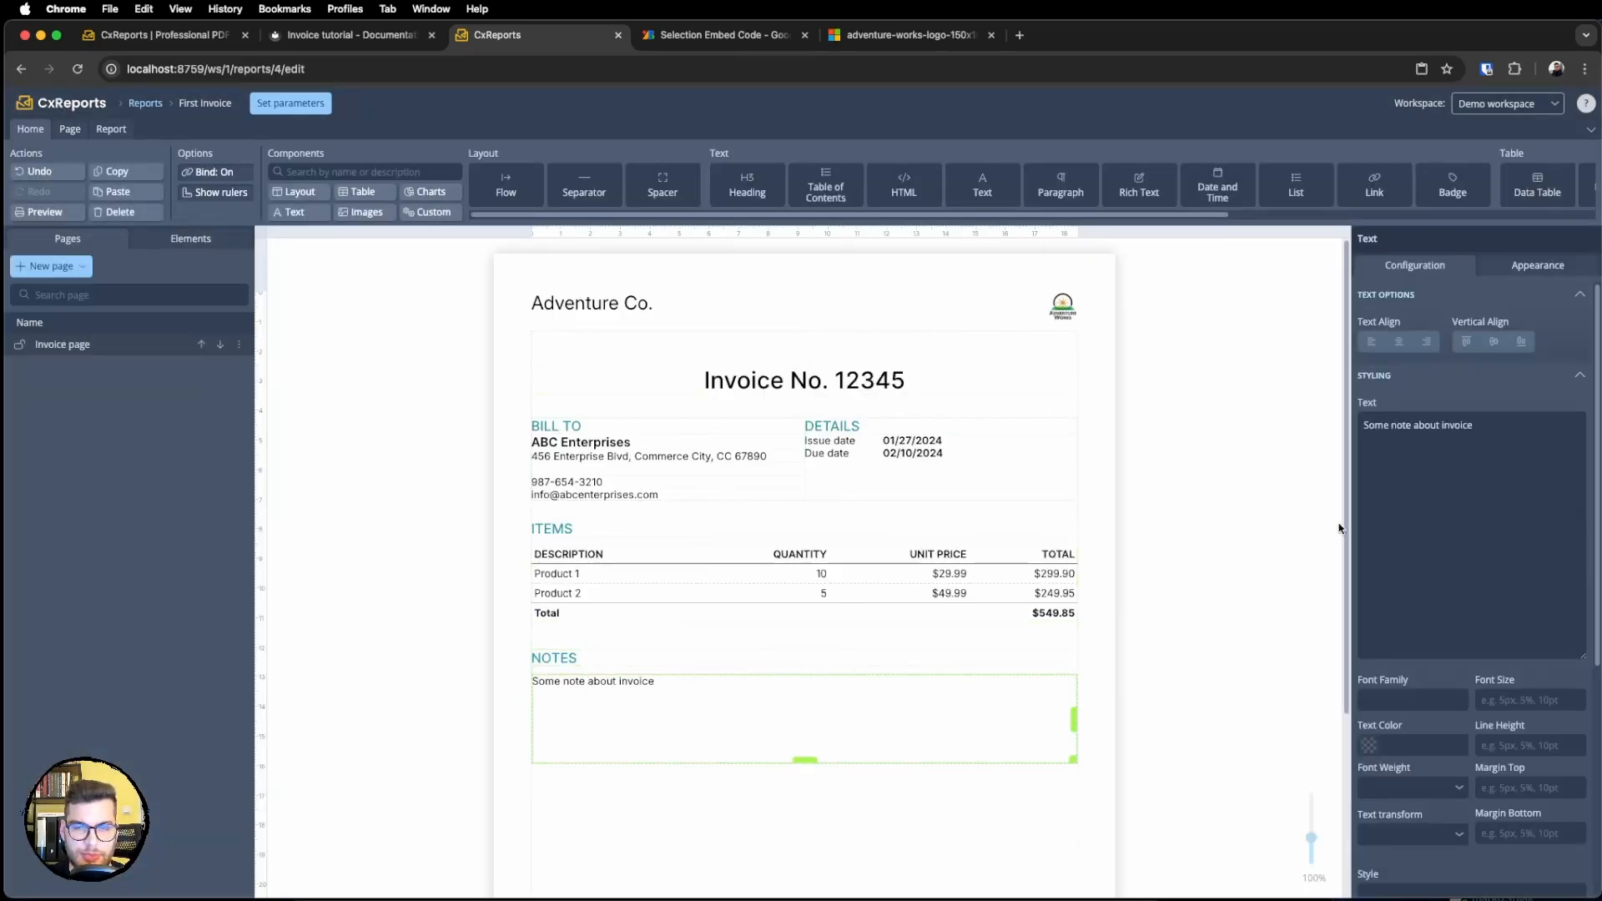
left_click(1497, 510)
key("super+a")
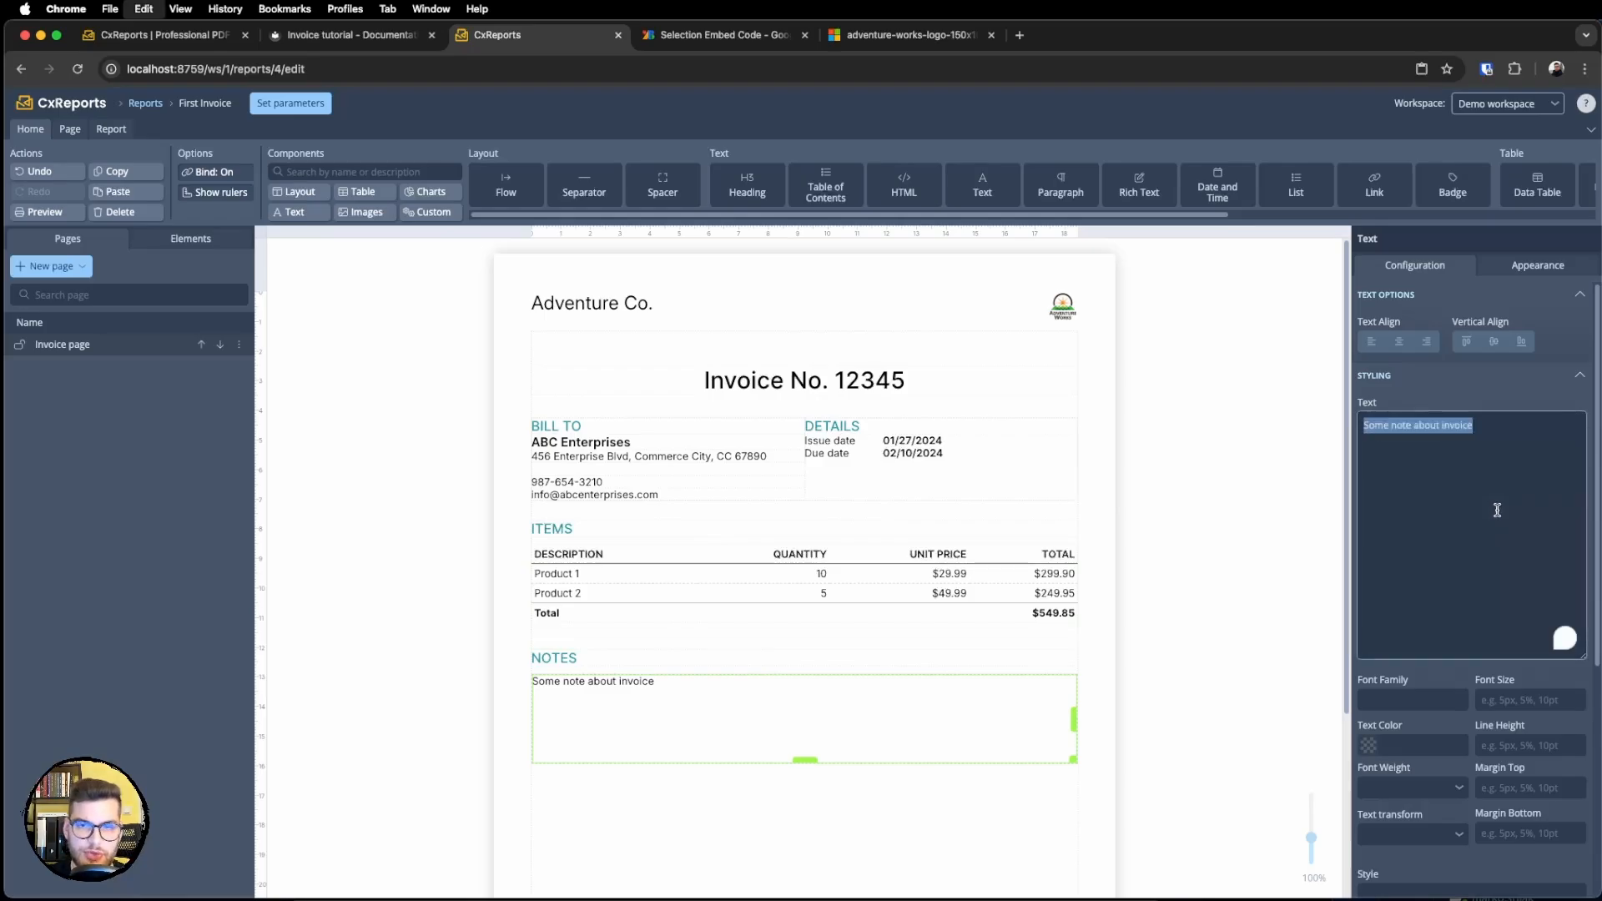
left_click(706, 449)
left_click(1393, 446)
key("super+a")
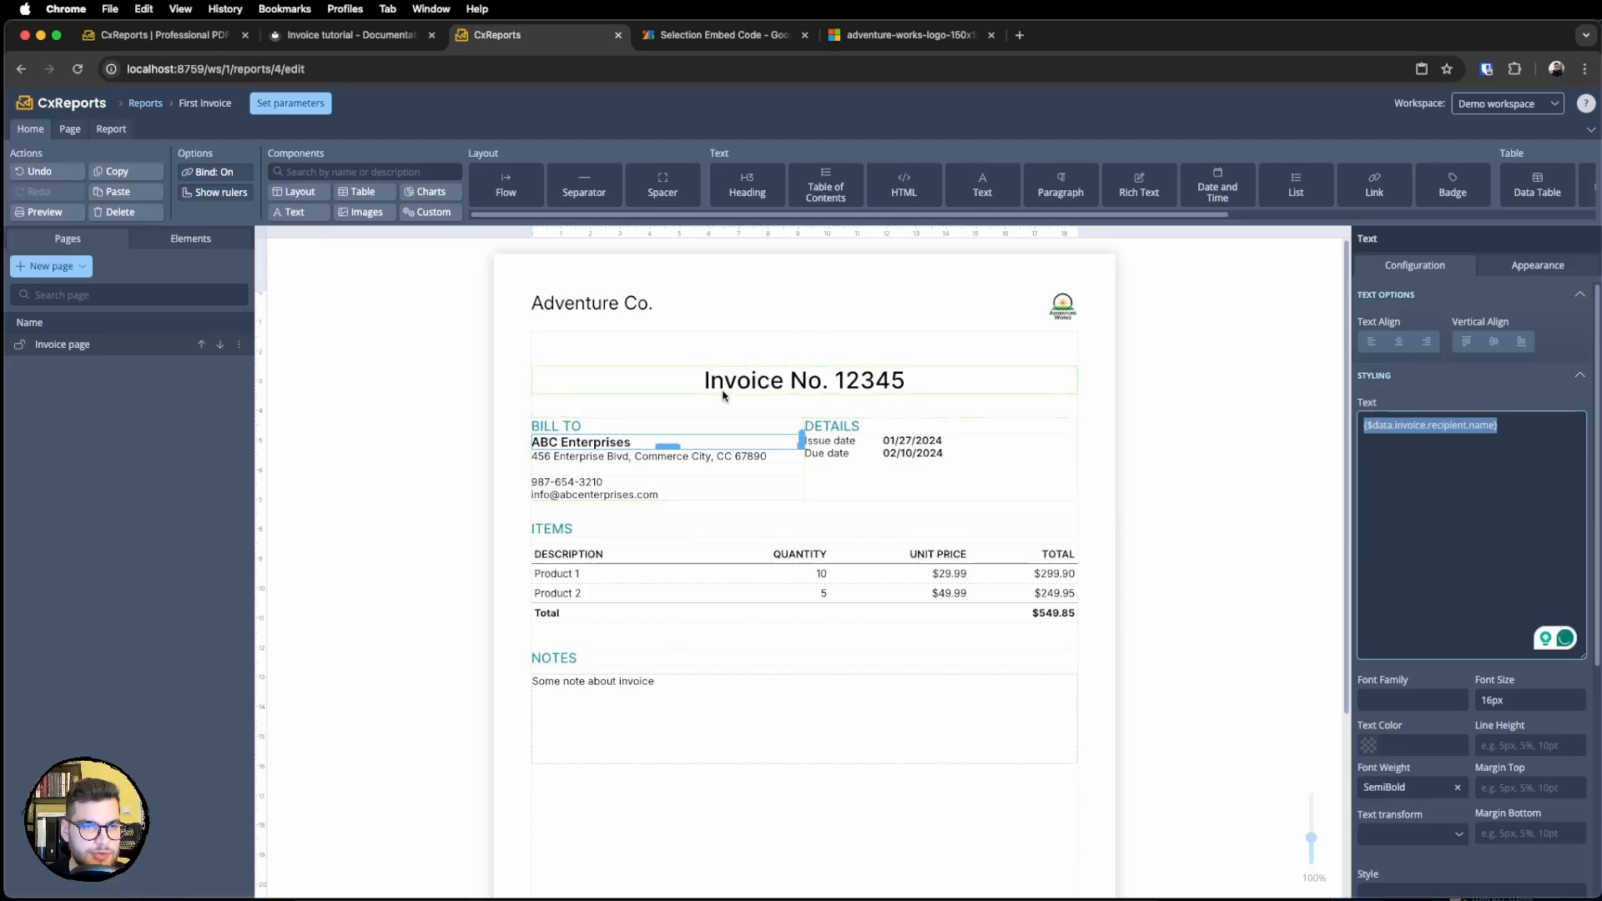
left_click(811, 386)
left_click_drag(1552, 426, 1416, 417)
Replace the Notes text with the copied expression, change its field so it reads {$data.invoice.notes}, and deselect the element.
left_click(802, 708)
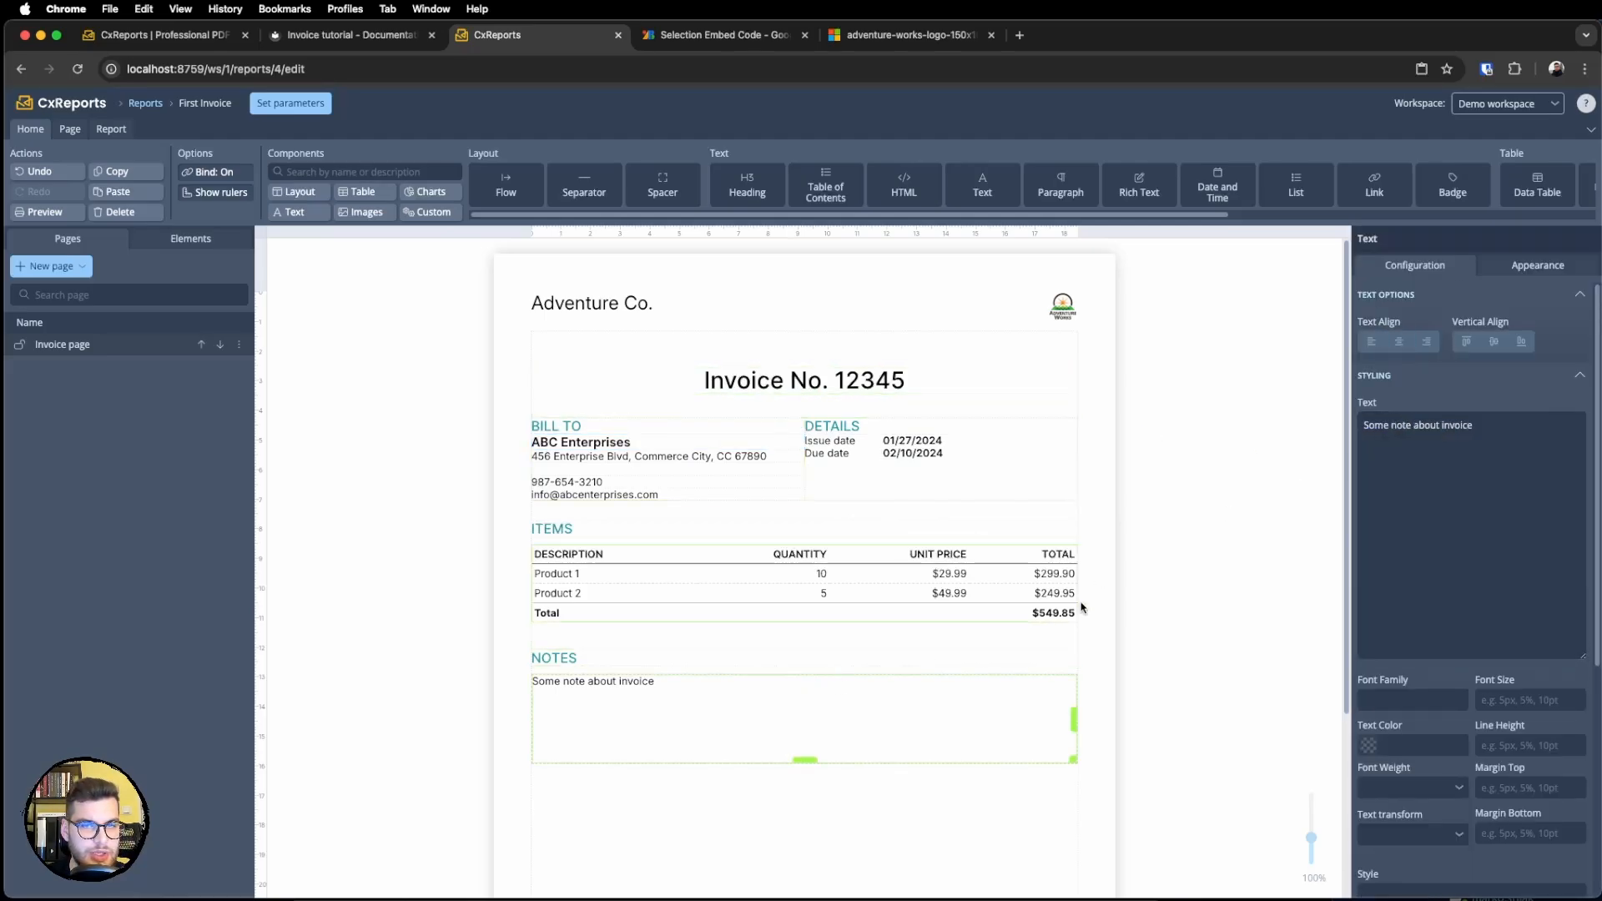
type("{$data.invoice.invoiceNumber}")
double_click(1478, 428)
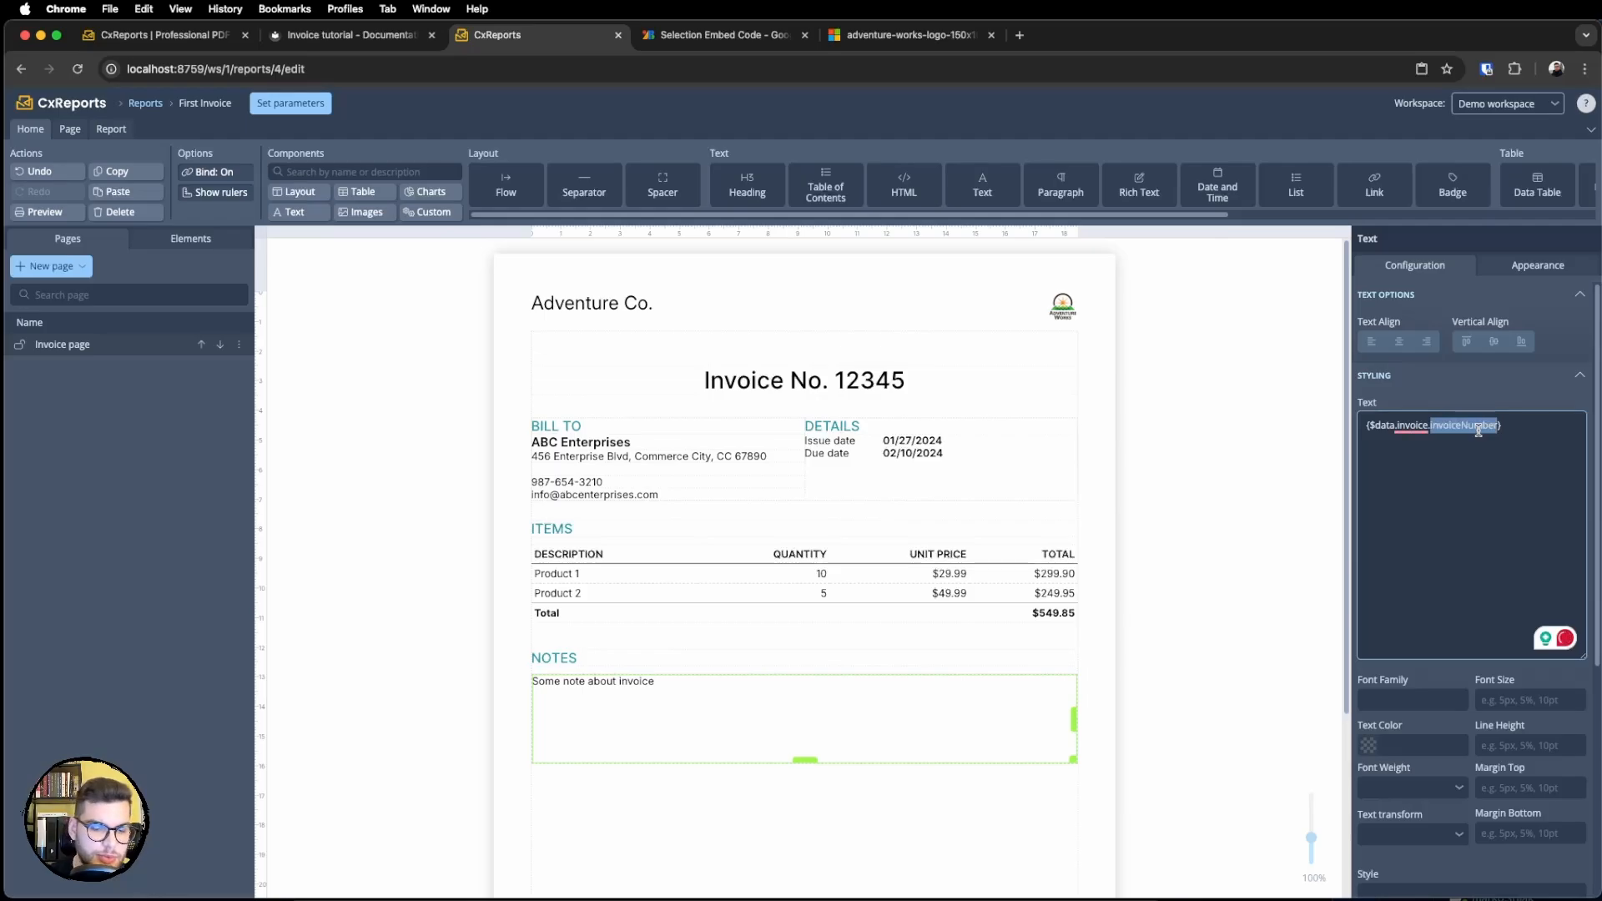
type("notes")
left_click(1299, 504)
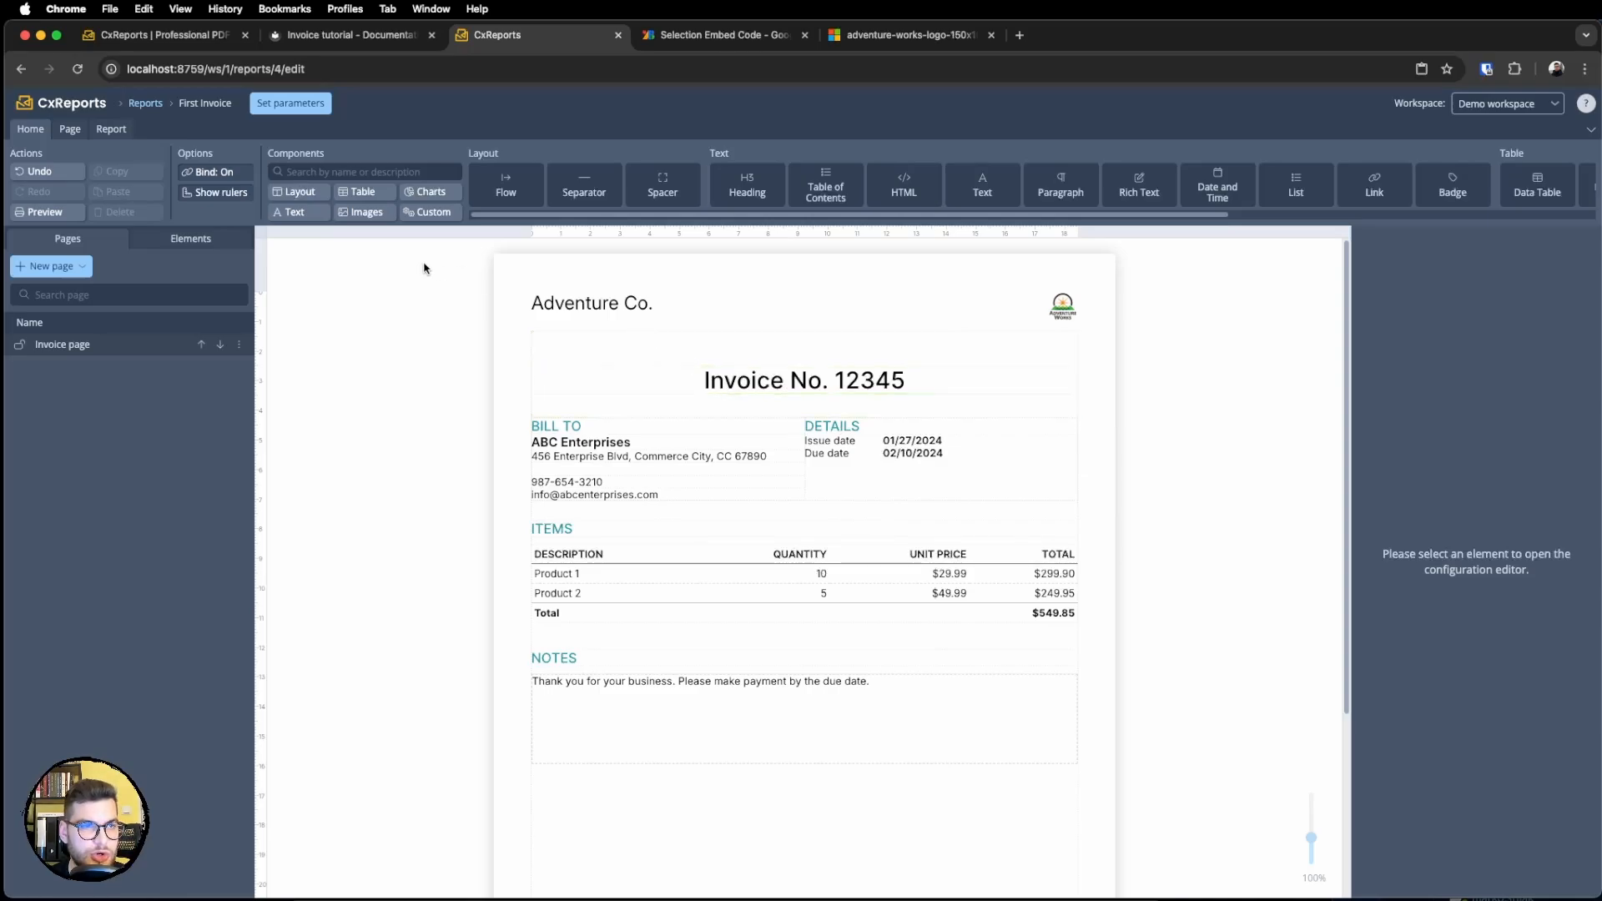
Turn data binding off to review the expressions behind the invoice fields, and turn it back on.
left_click(224, 177)
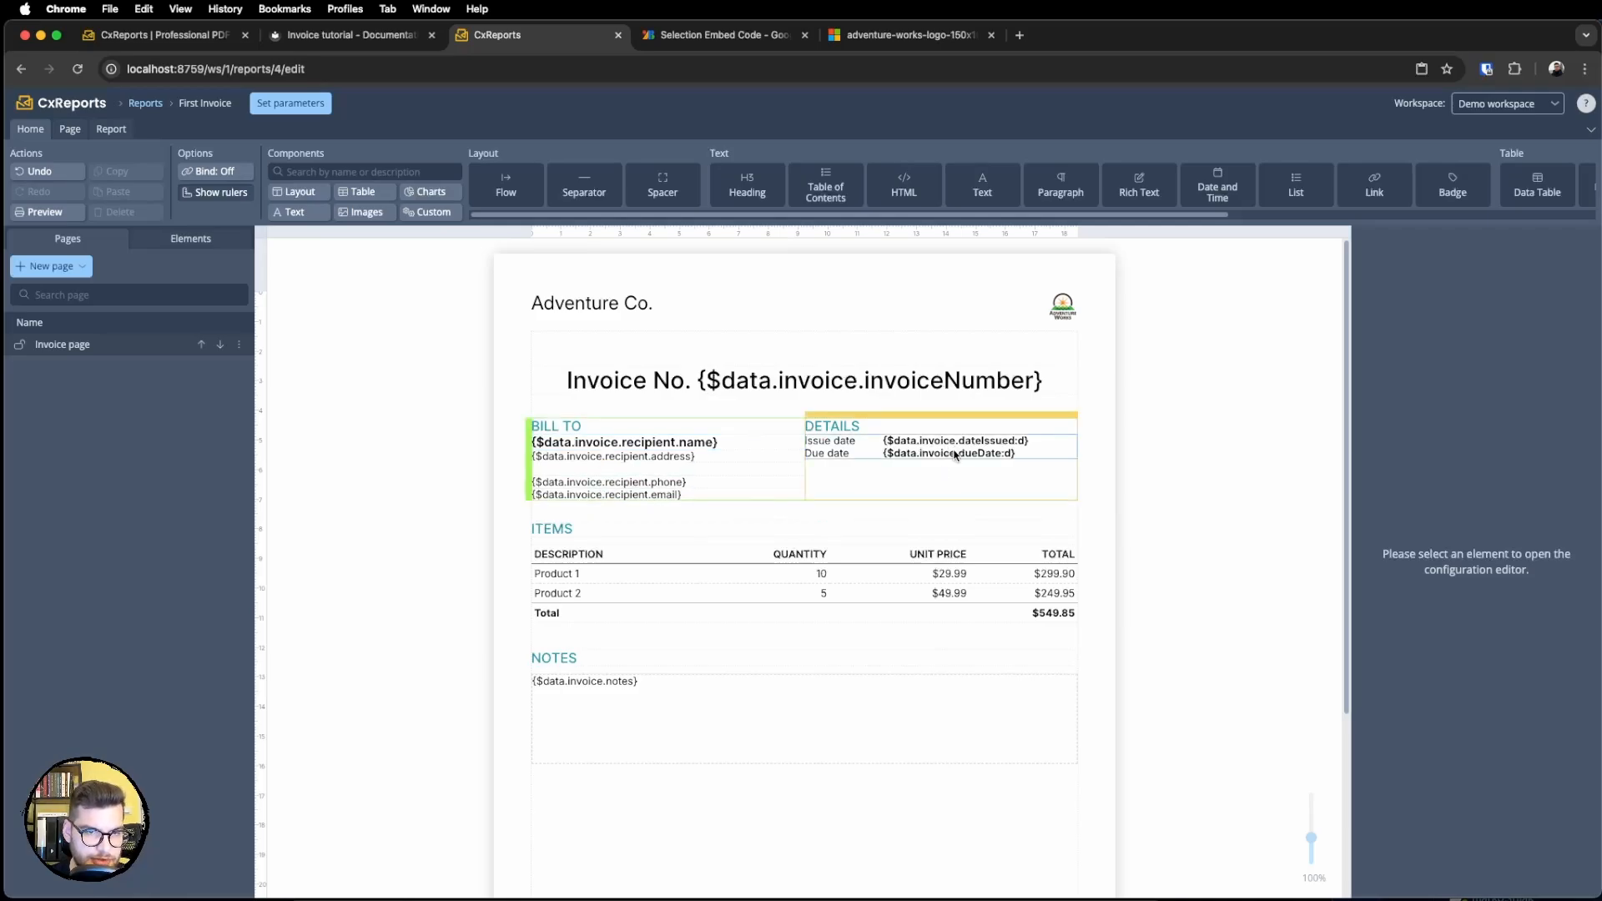
scroll(607, 674, "down", 1)
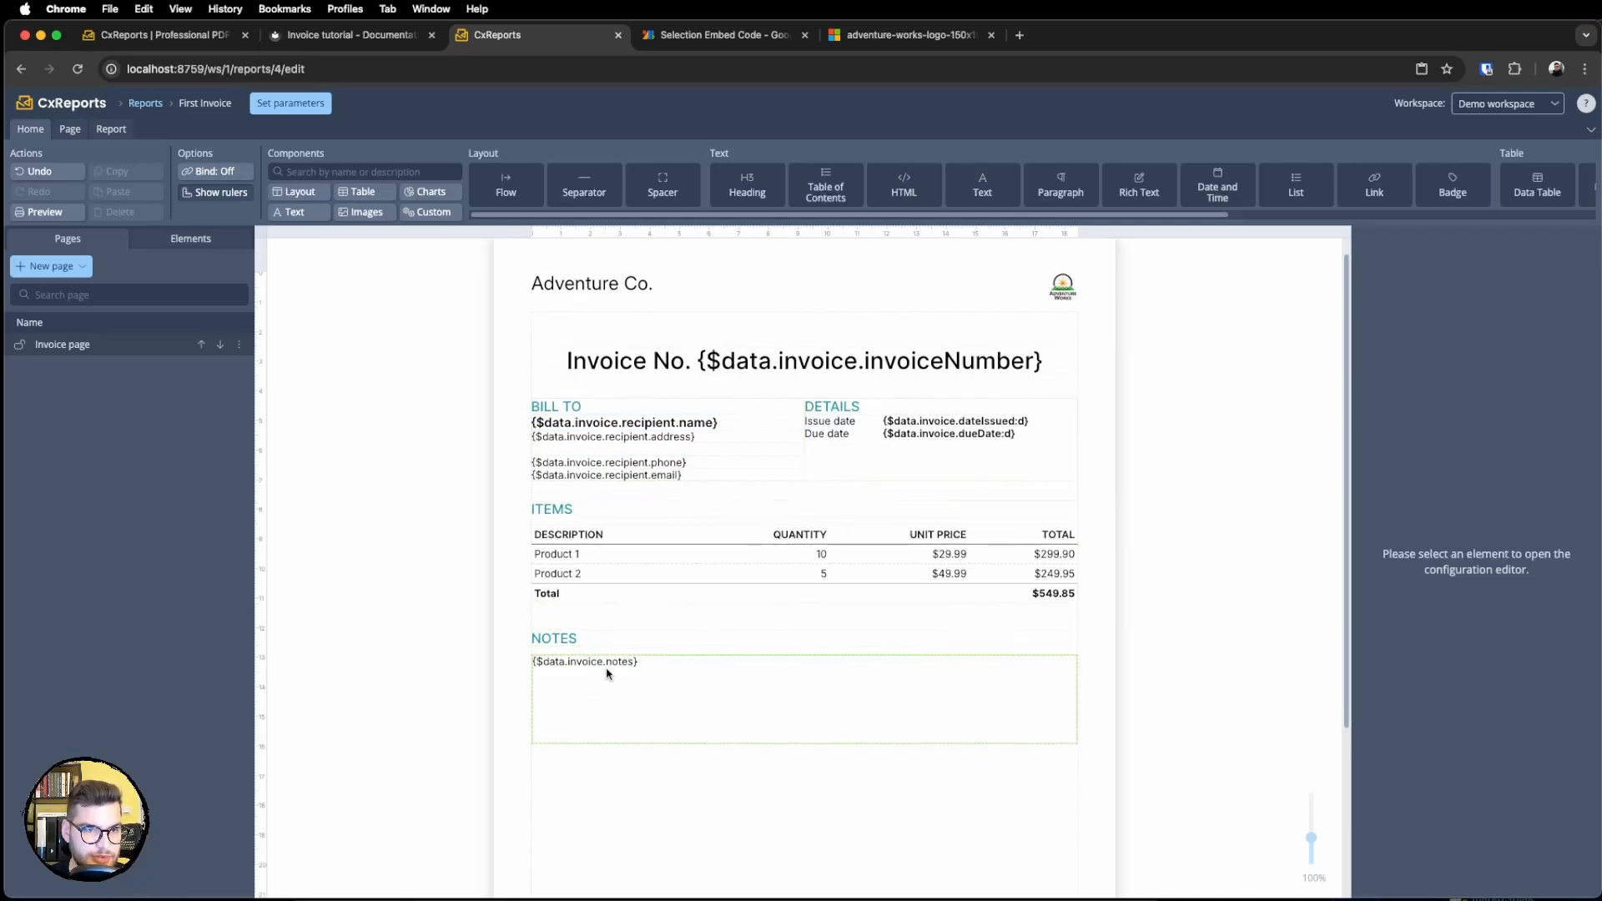
left_click(204, 175)
scroll(399, 383, "up", 1)
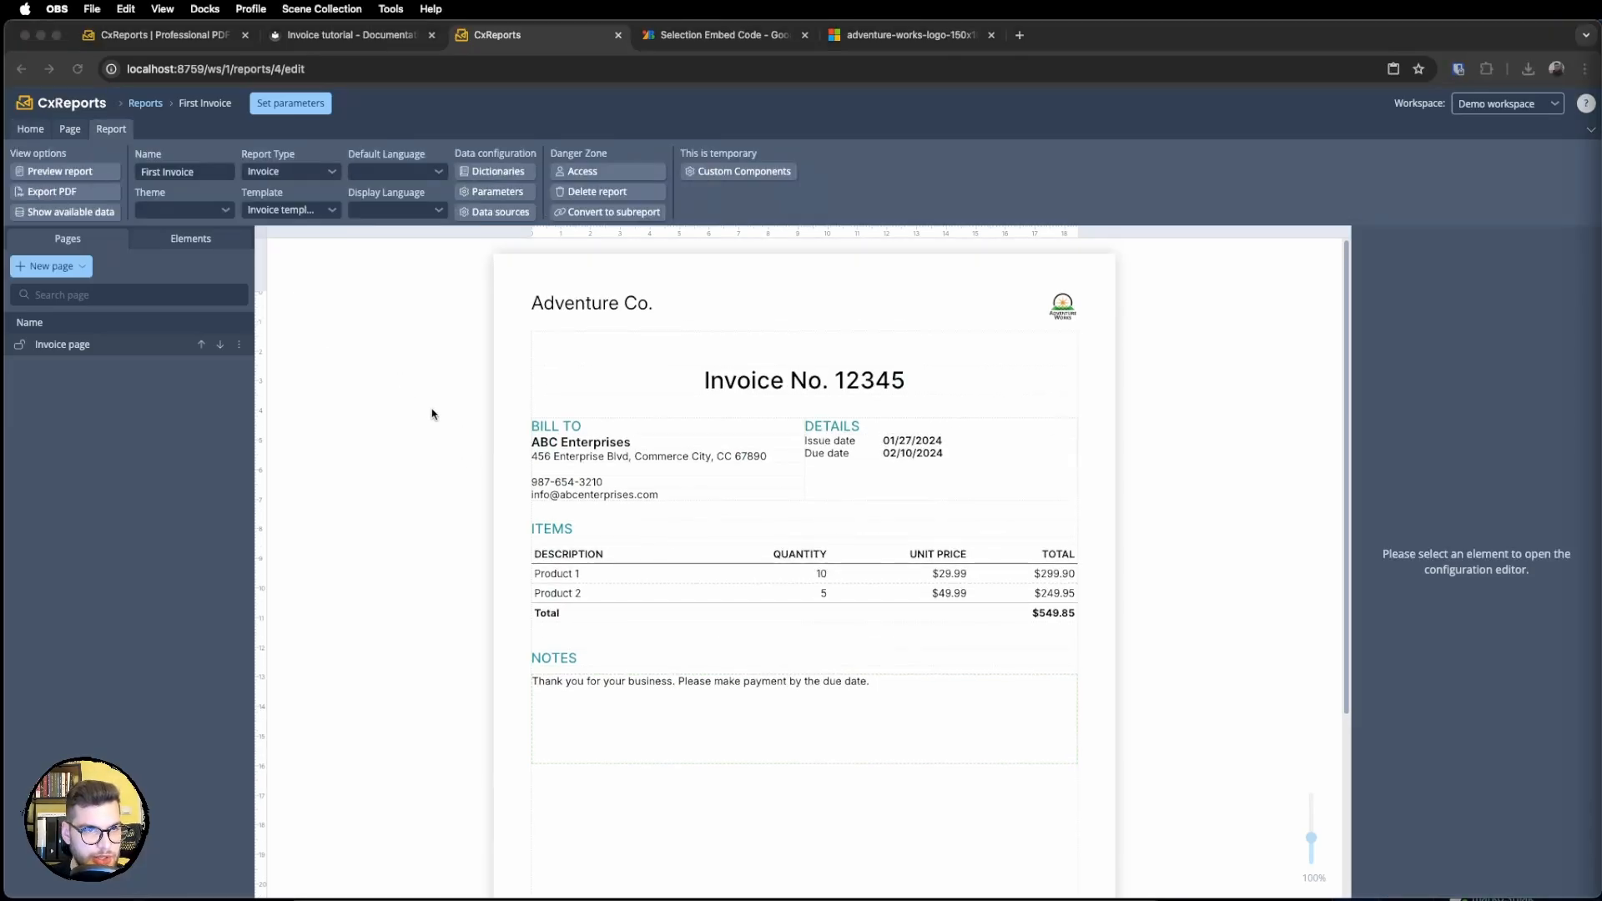
Export the First Invoice report as a PDF.
left_click(380, 324)
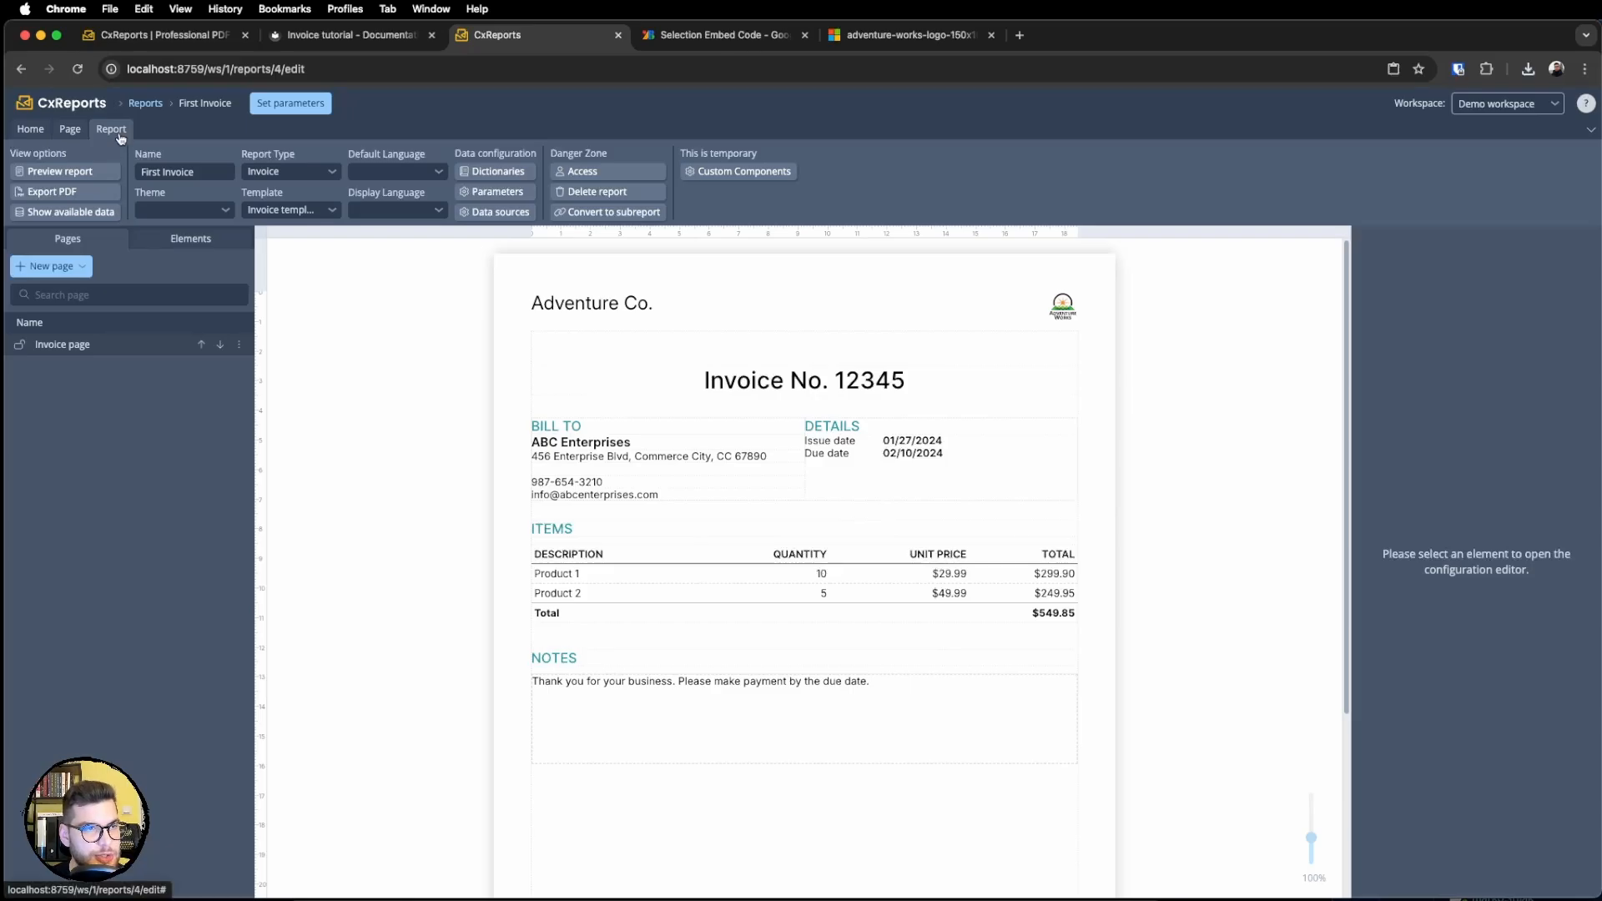
left_click(56, 194)
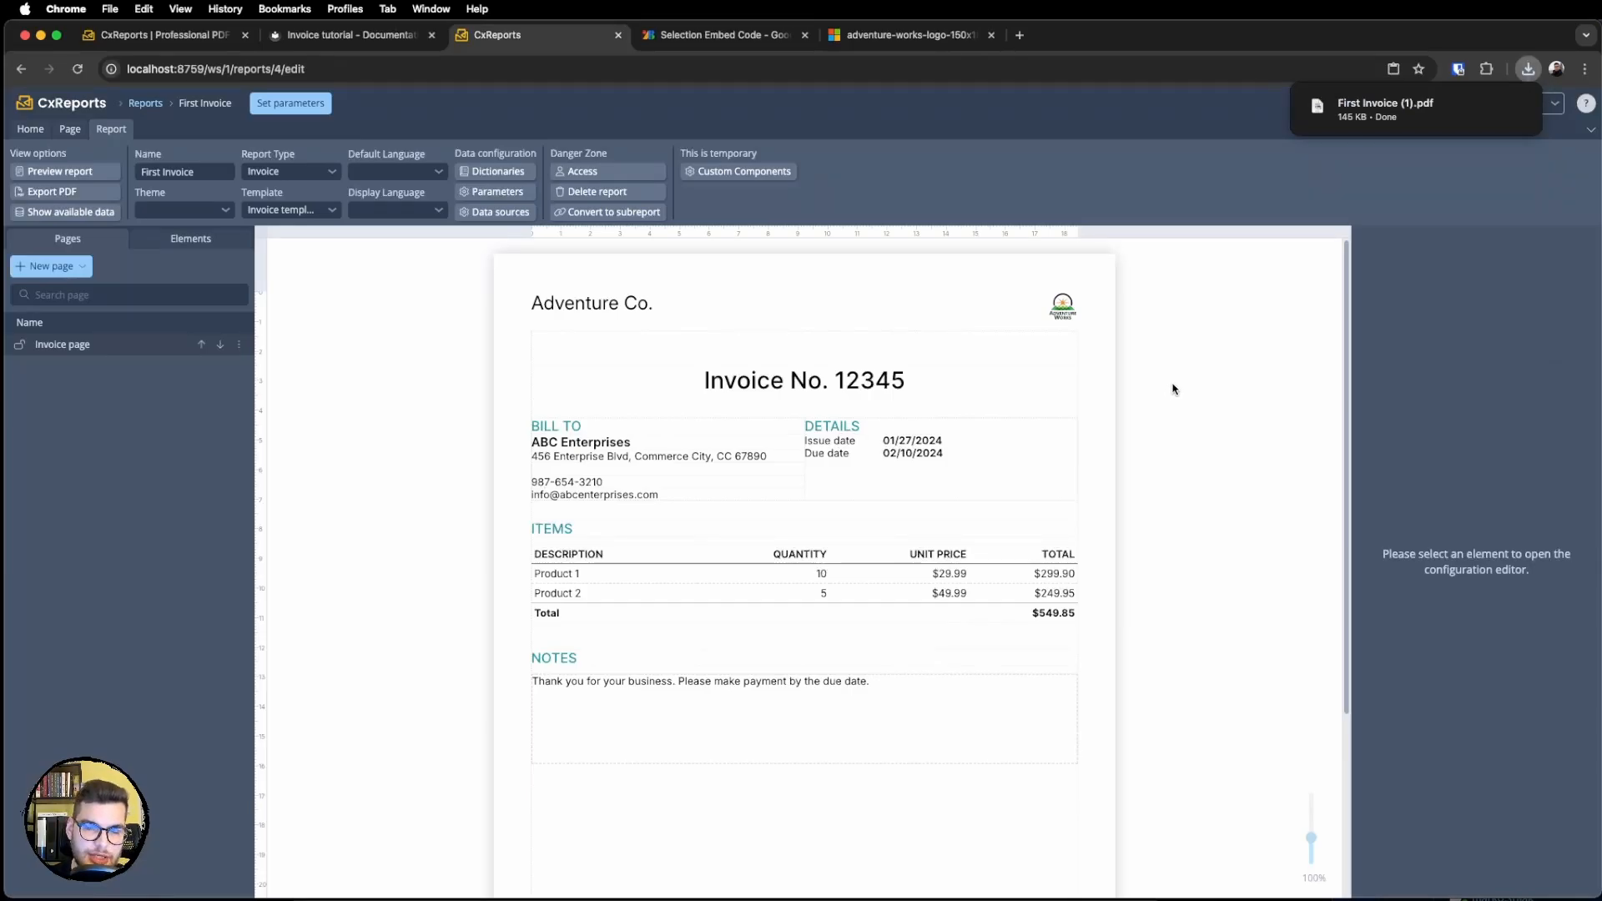
Open the exported First Invoice PDF and compare its page with the report in the editor.
left_click(1412, 110)
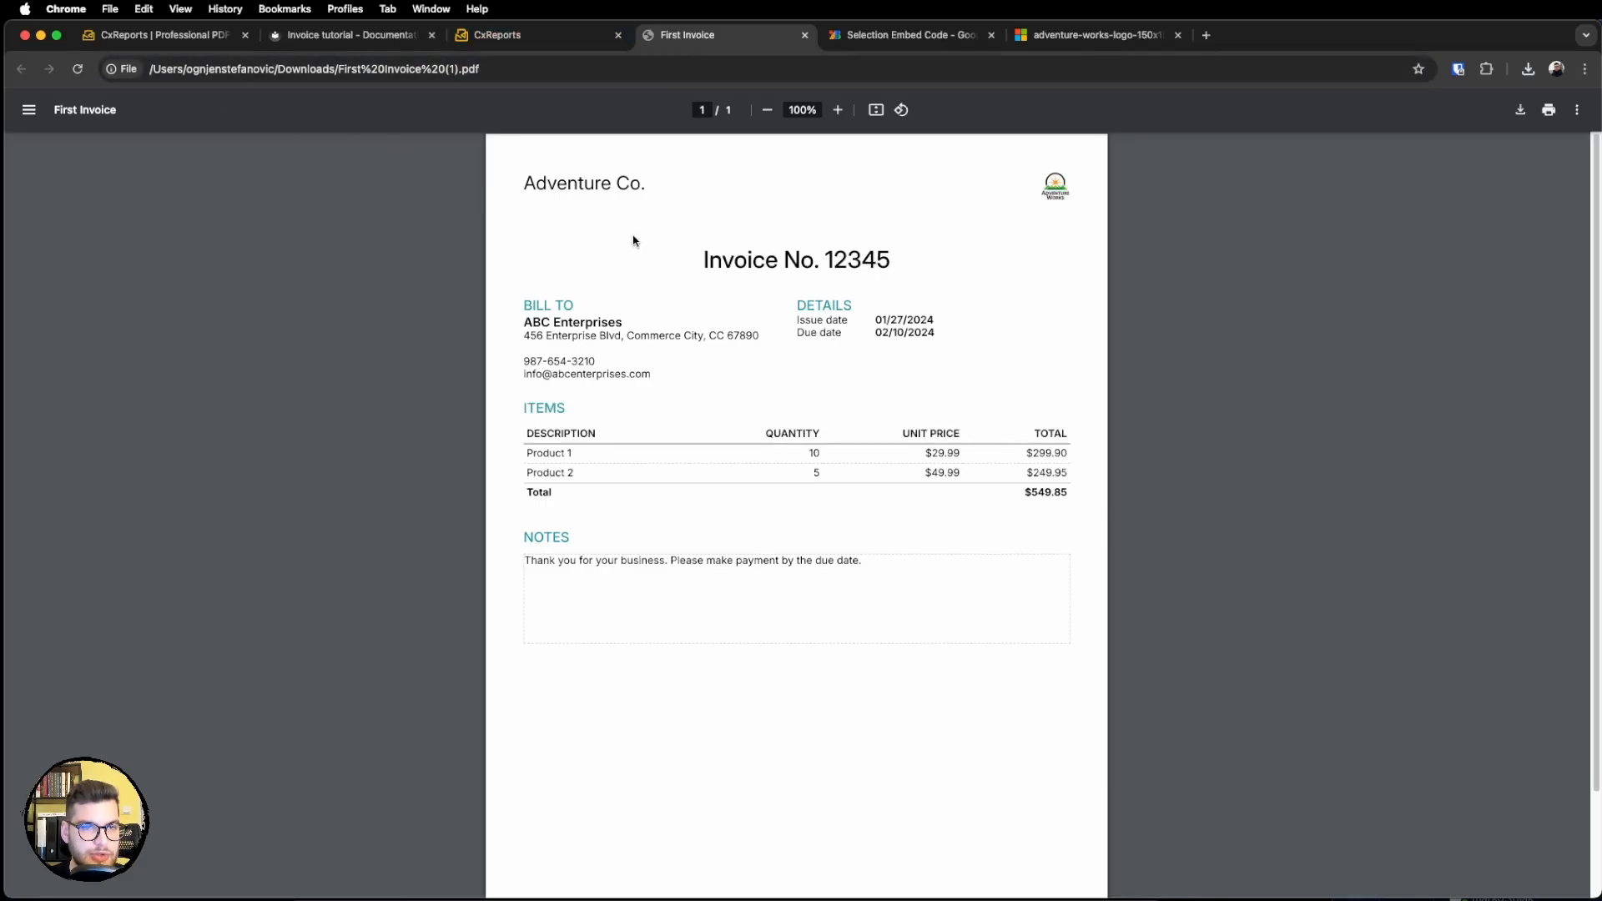
scroll(635, 242, "down", 3)
scroll(632, 240, "up", 3)
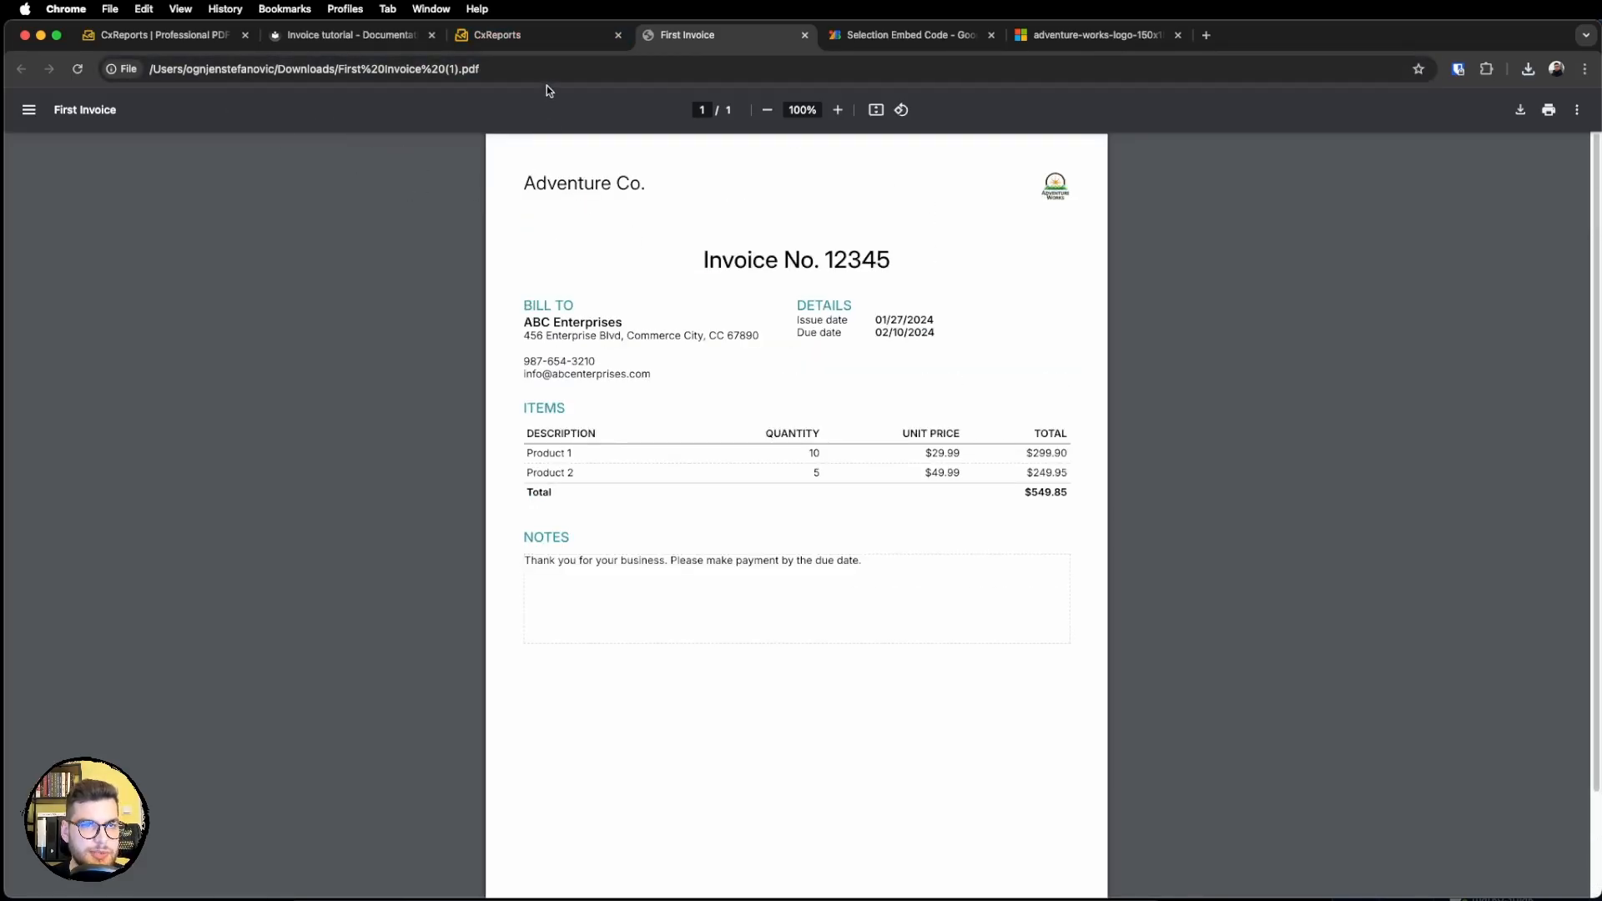
left_click(529, 34)
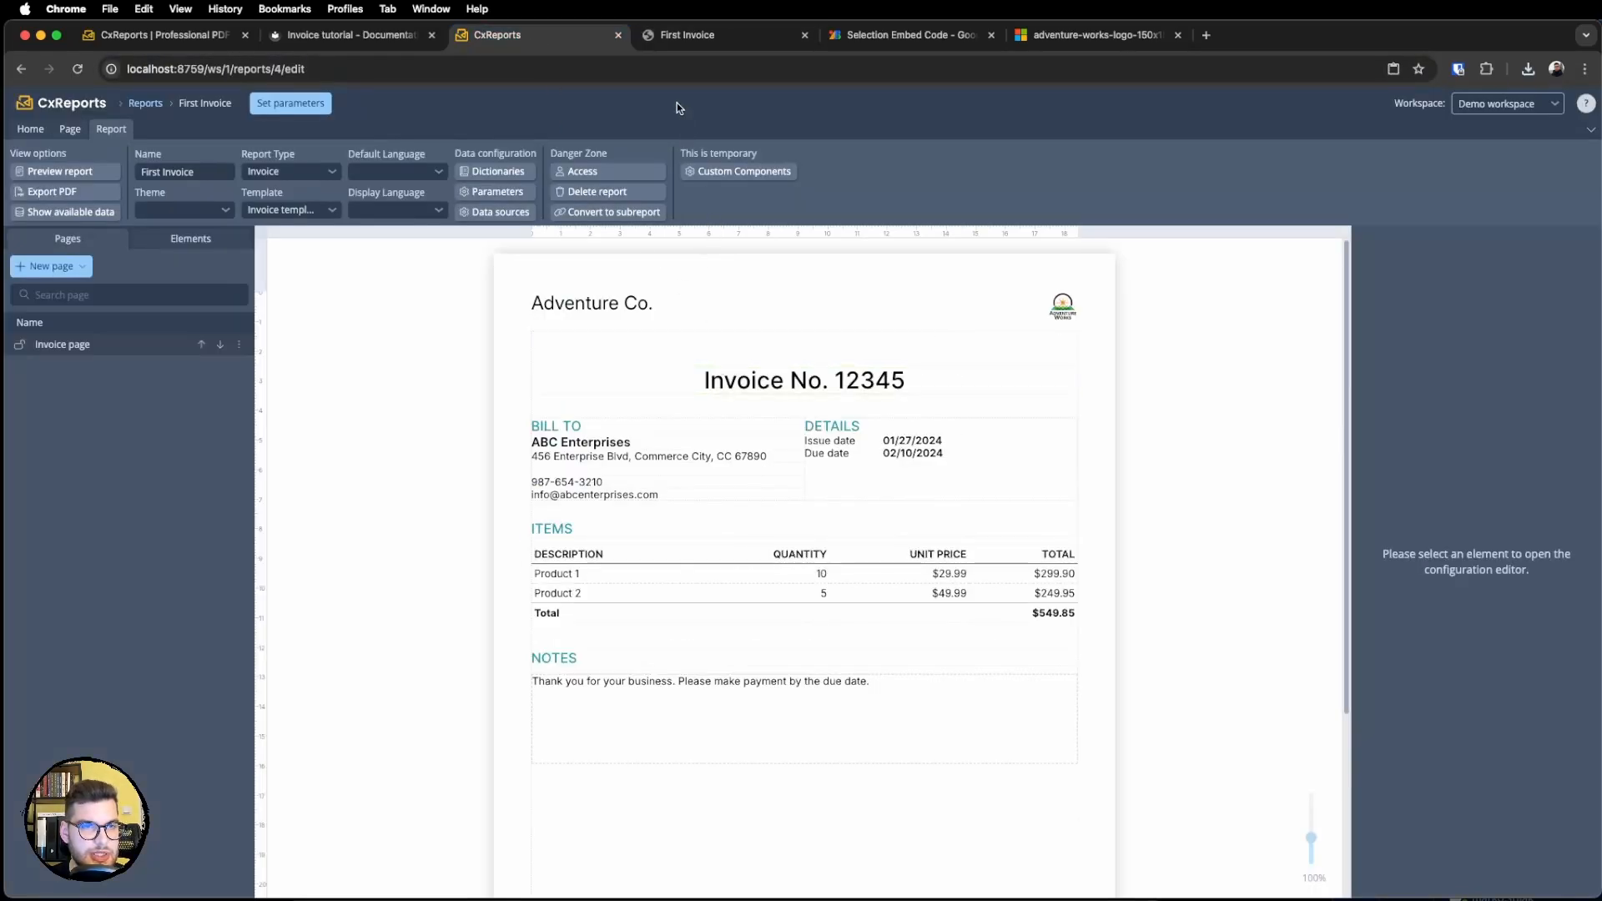
left_click(686, 34)
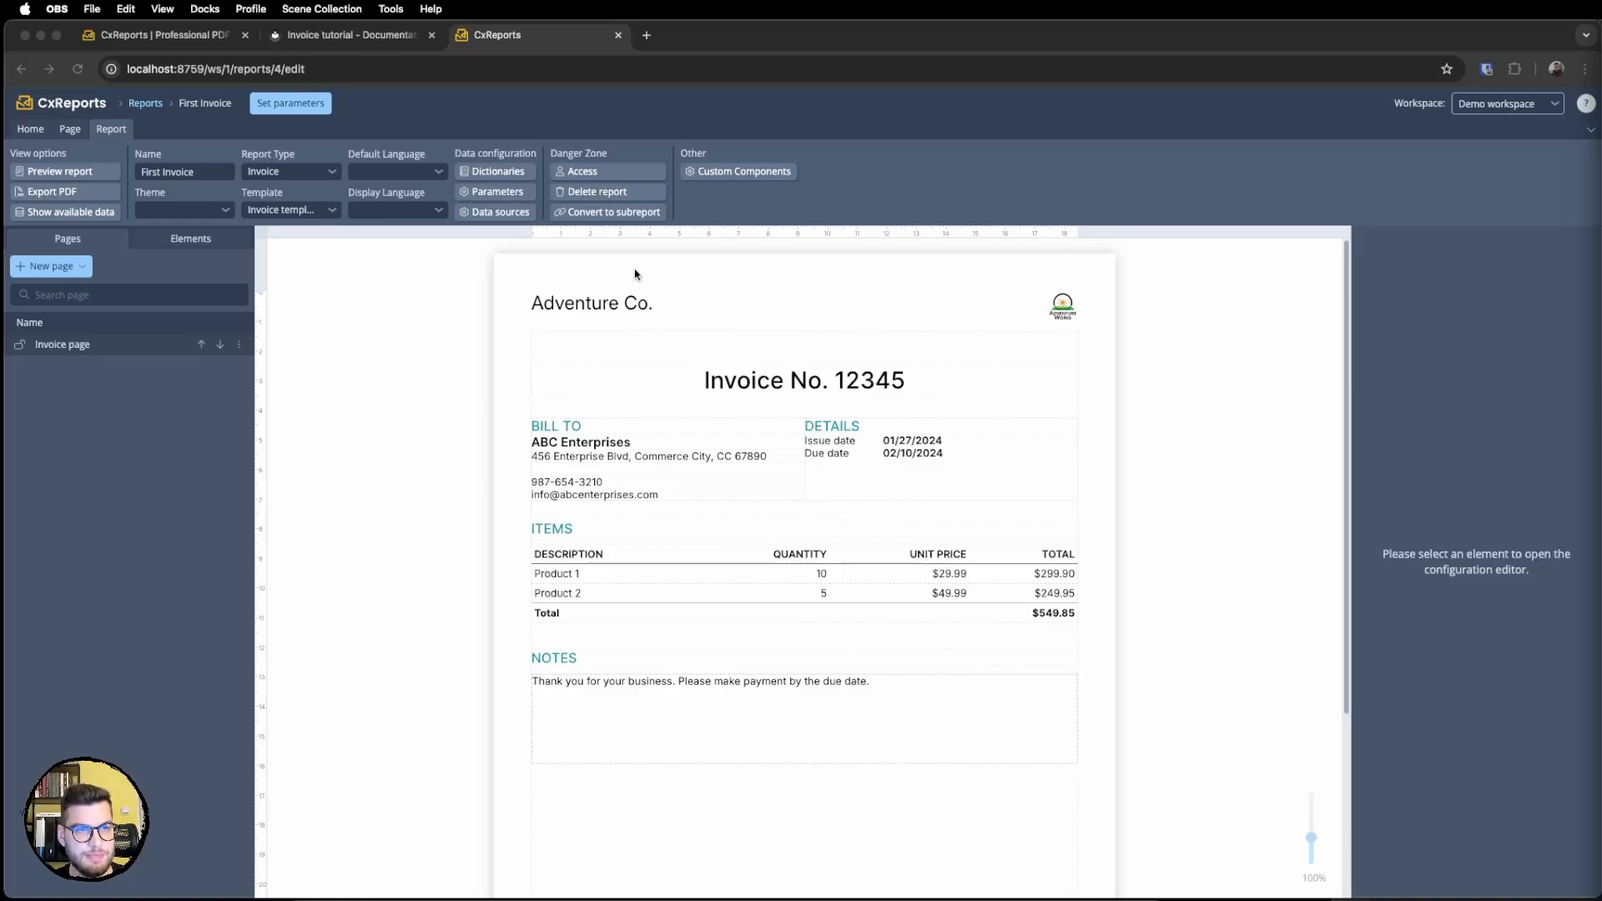
Read the invoice tutorial's section on generating PDFs using the API, examining the request URL and its reportTypeCode placeholder.
left_click(346, 38)
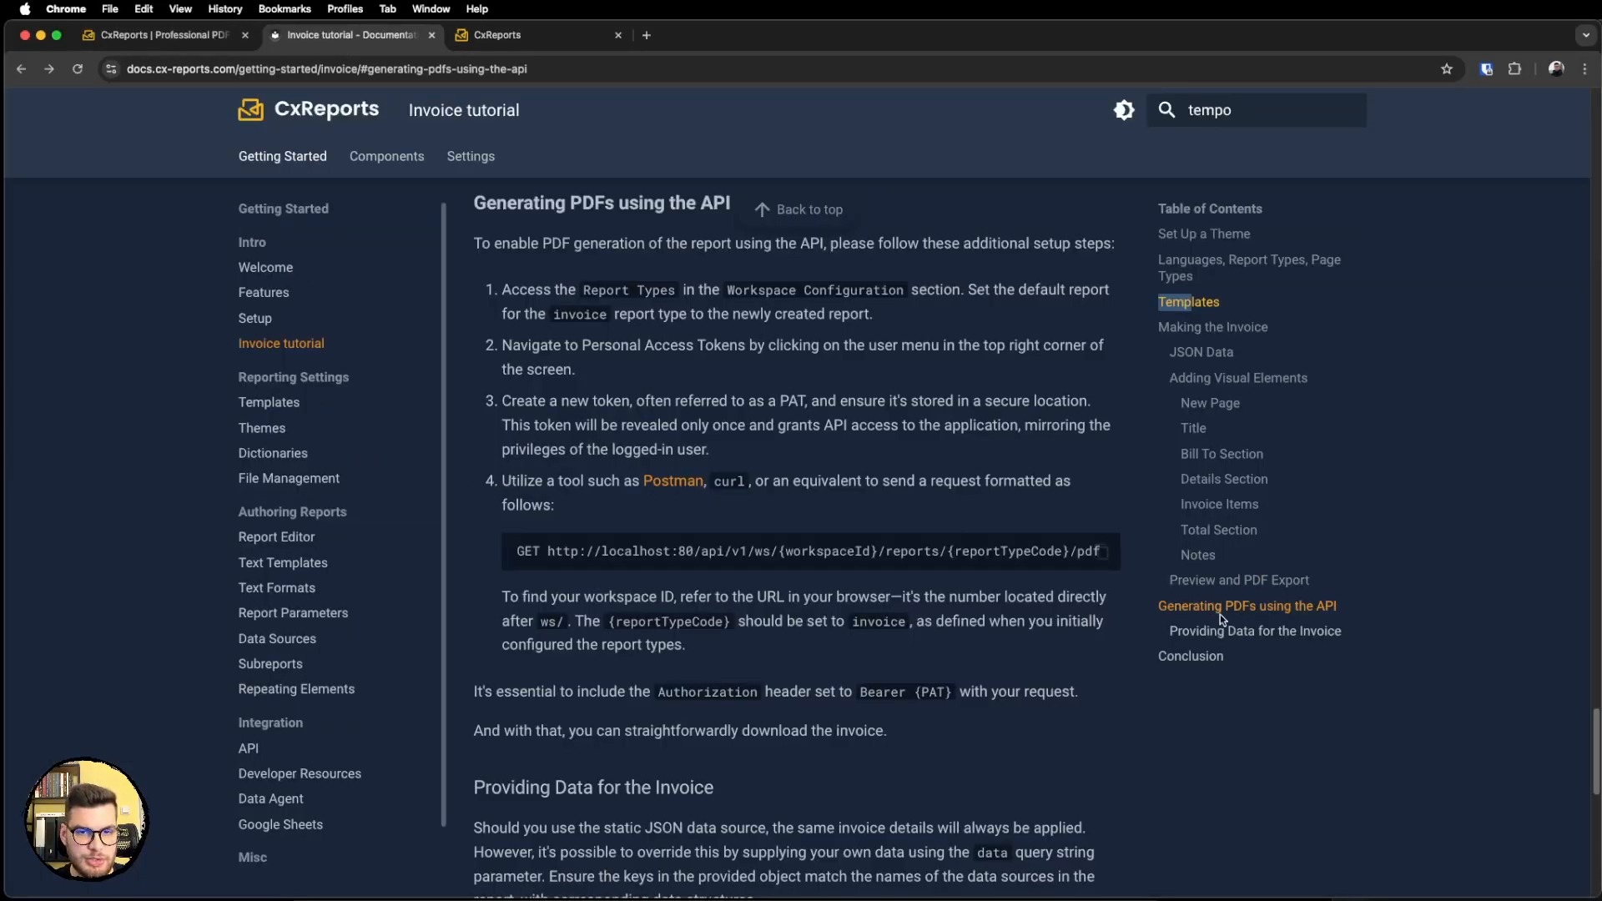
left_click(1185, 616)
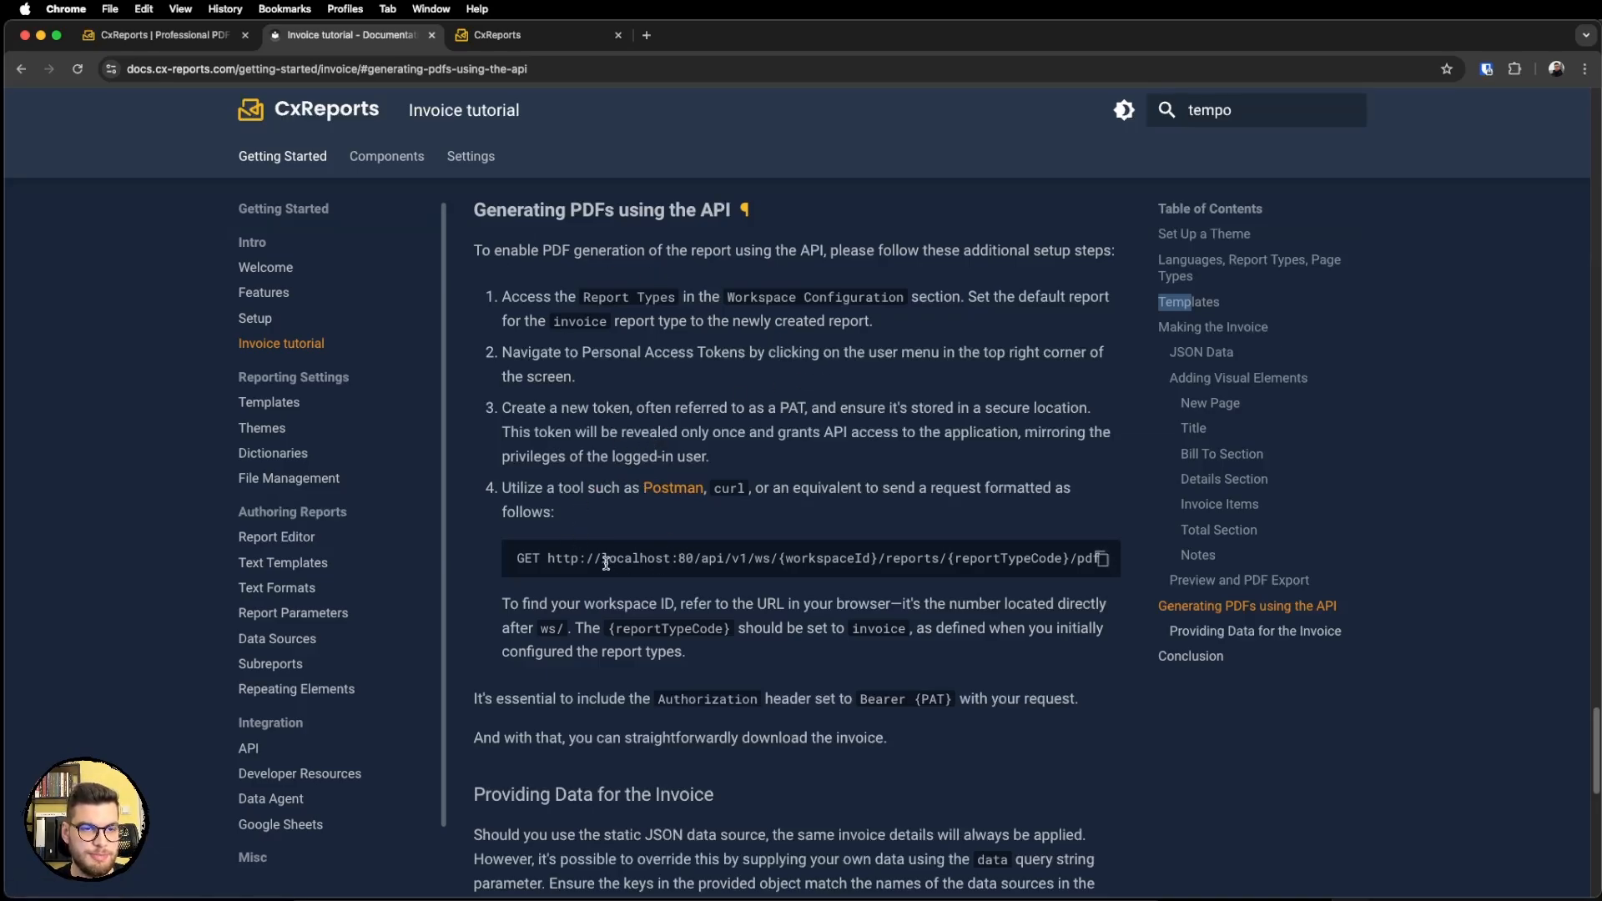
left_click_drag(548, 559, 1058, 565)
left_click(1058, 565)
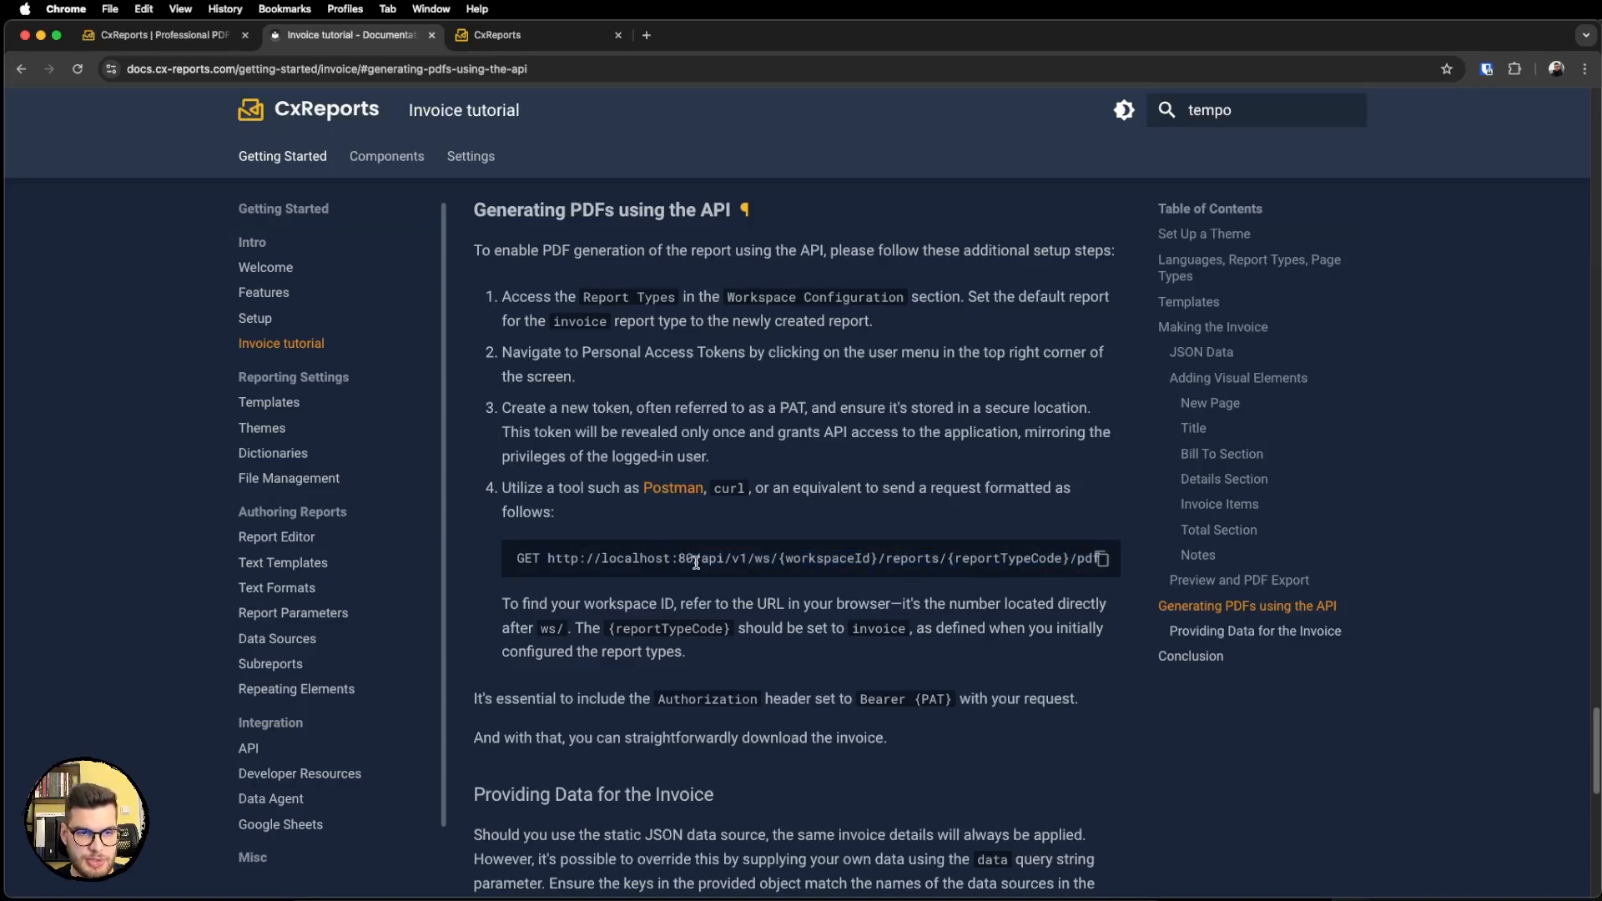
left_click_drag(718, 555, 554, 553)
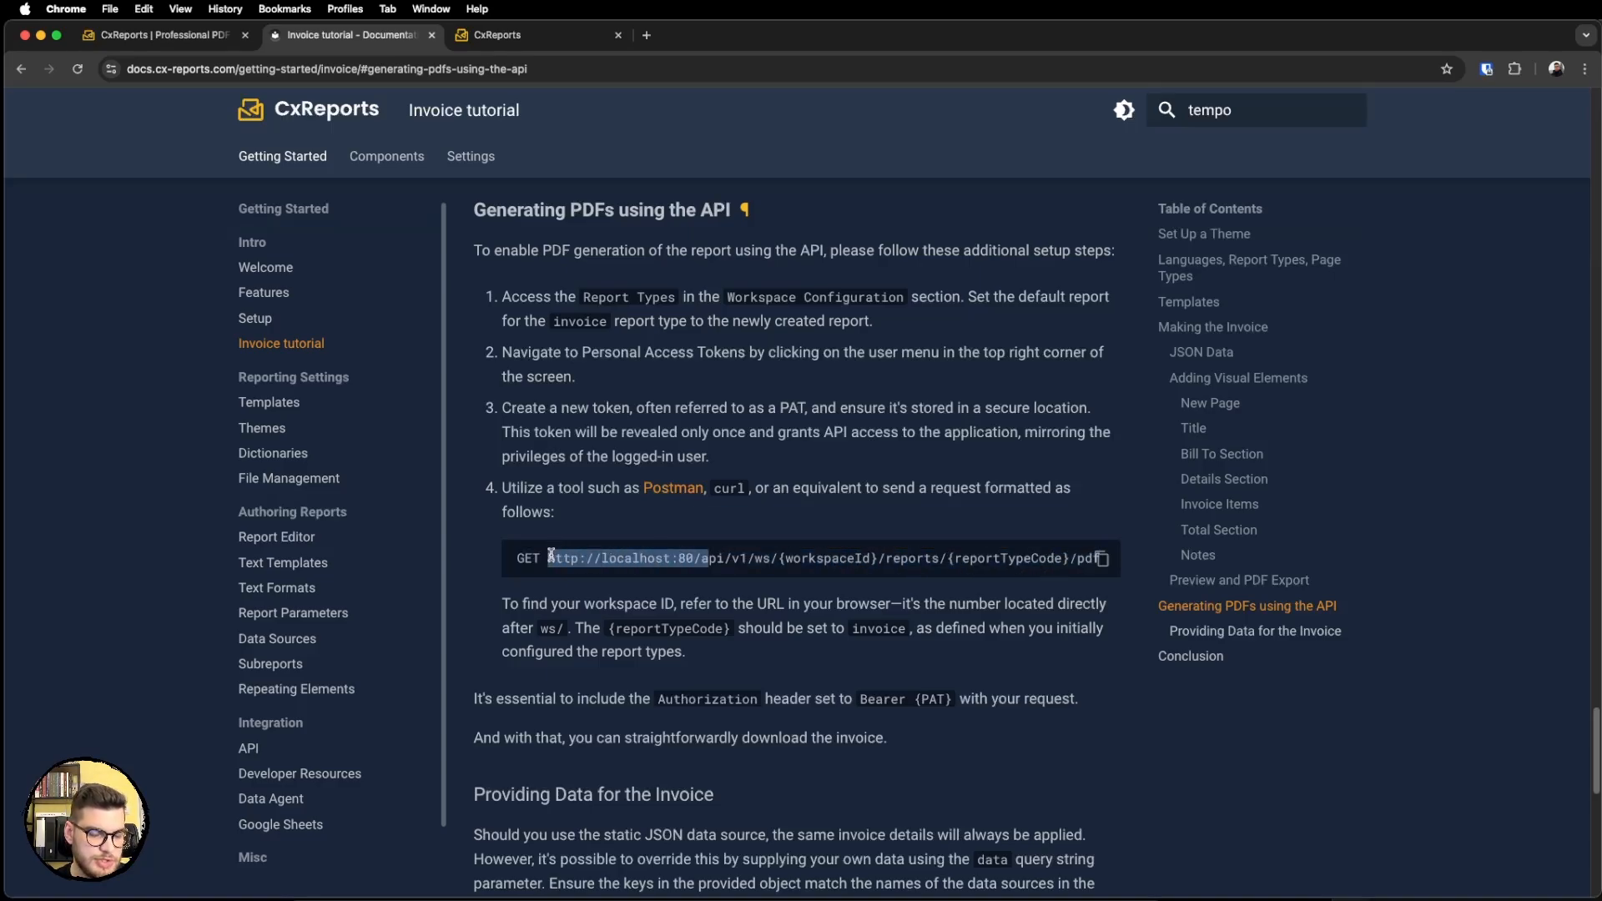
left_click(717, 560)
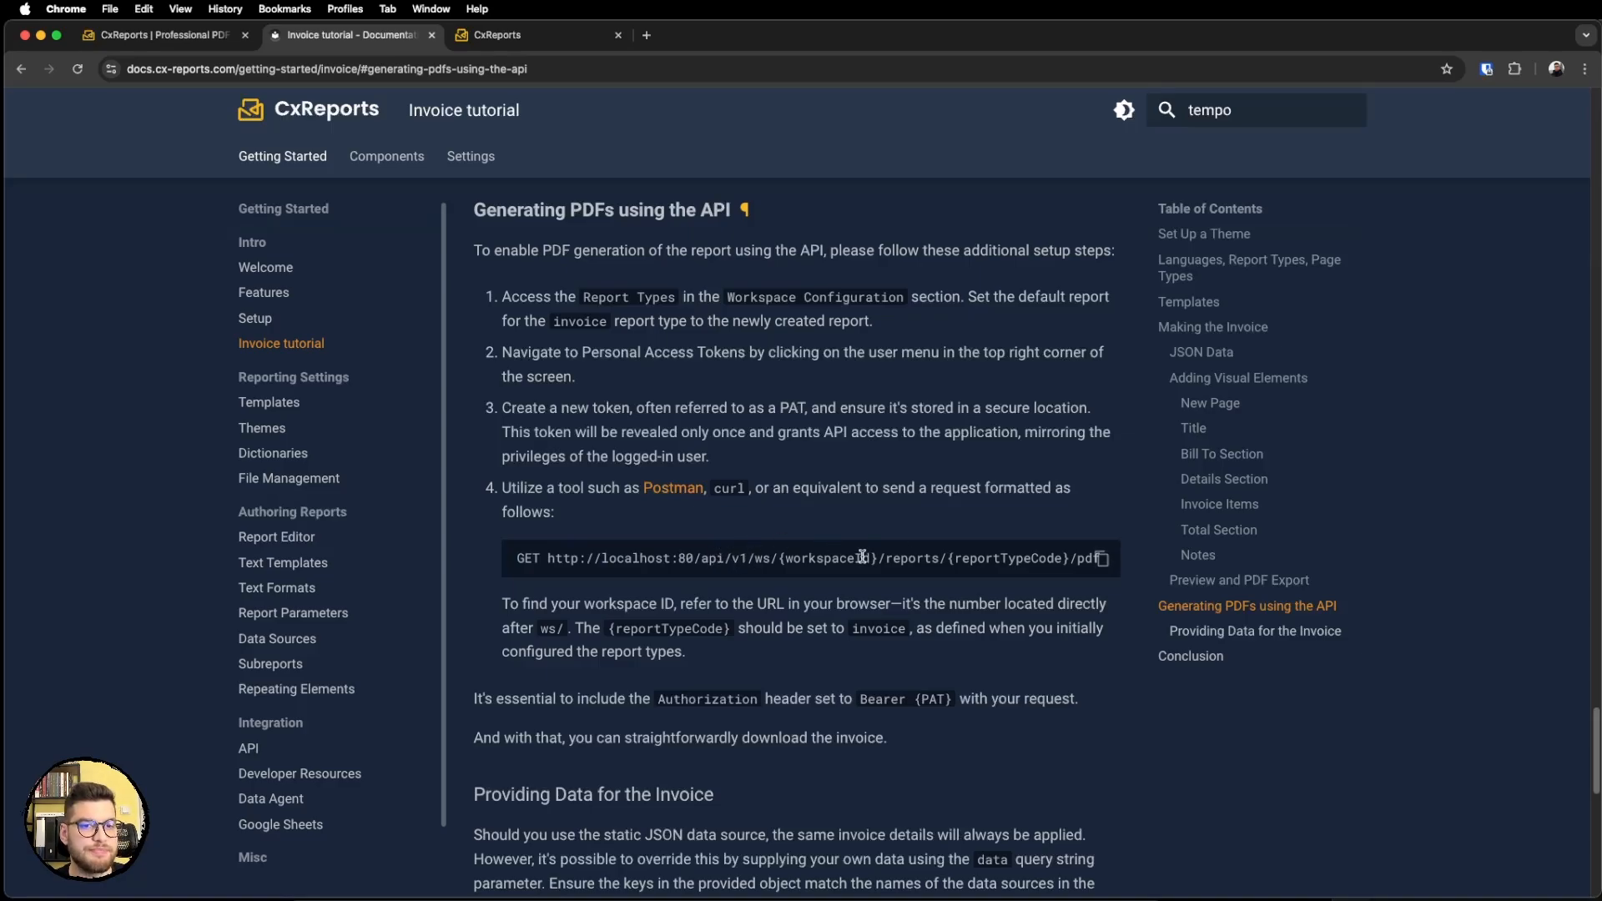
double_click(998, 559)
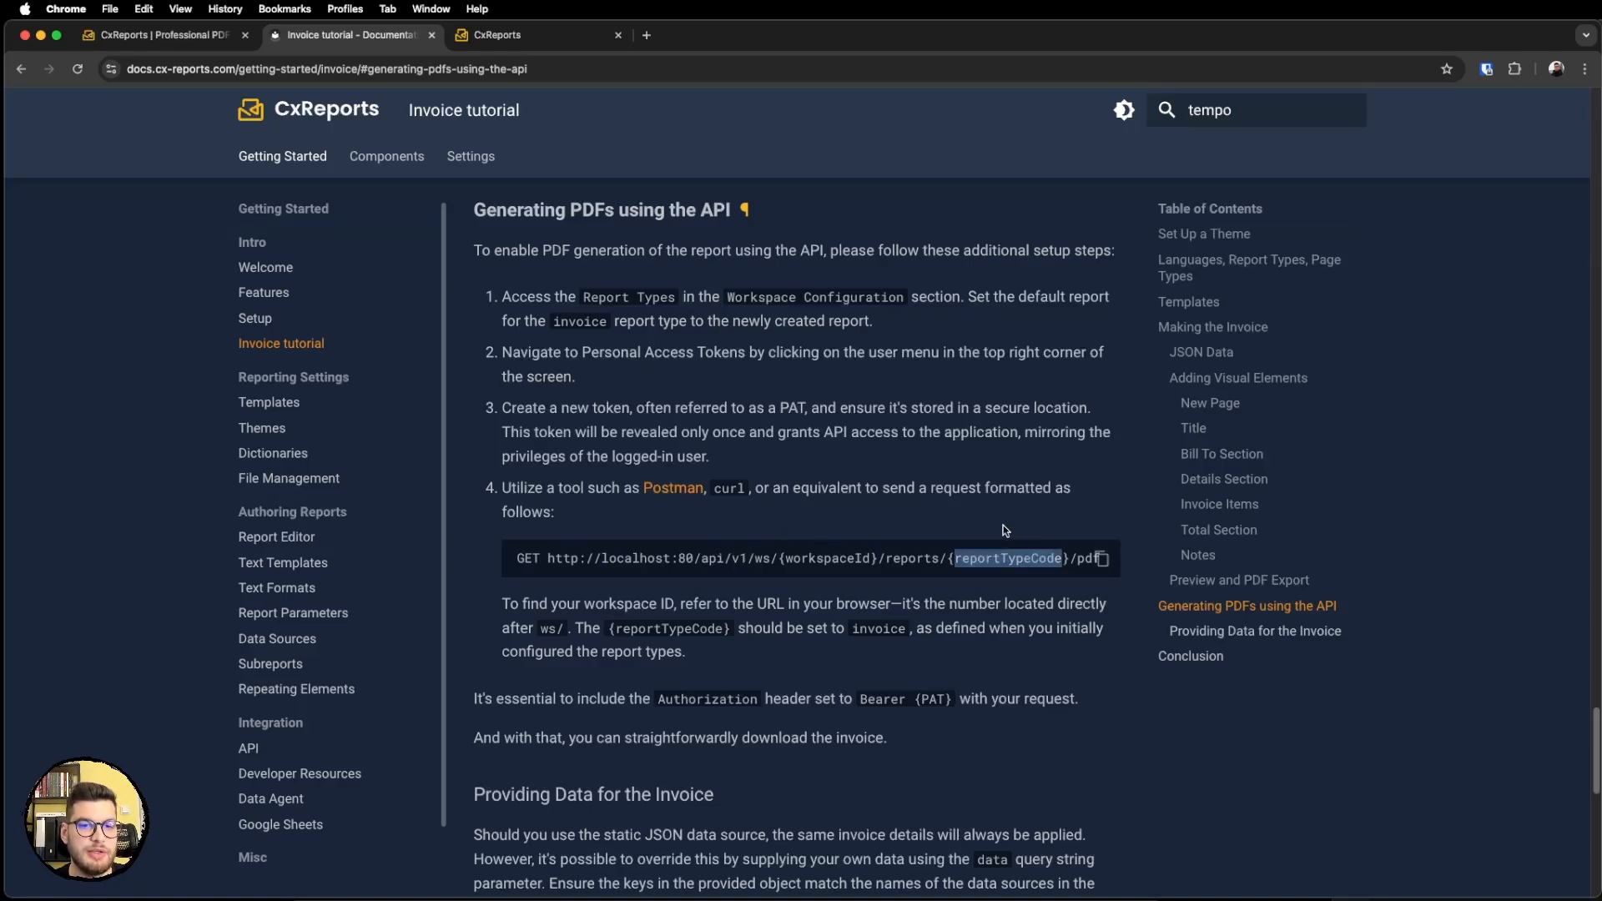
left_click(989, 540)
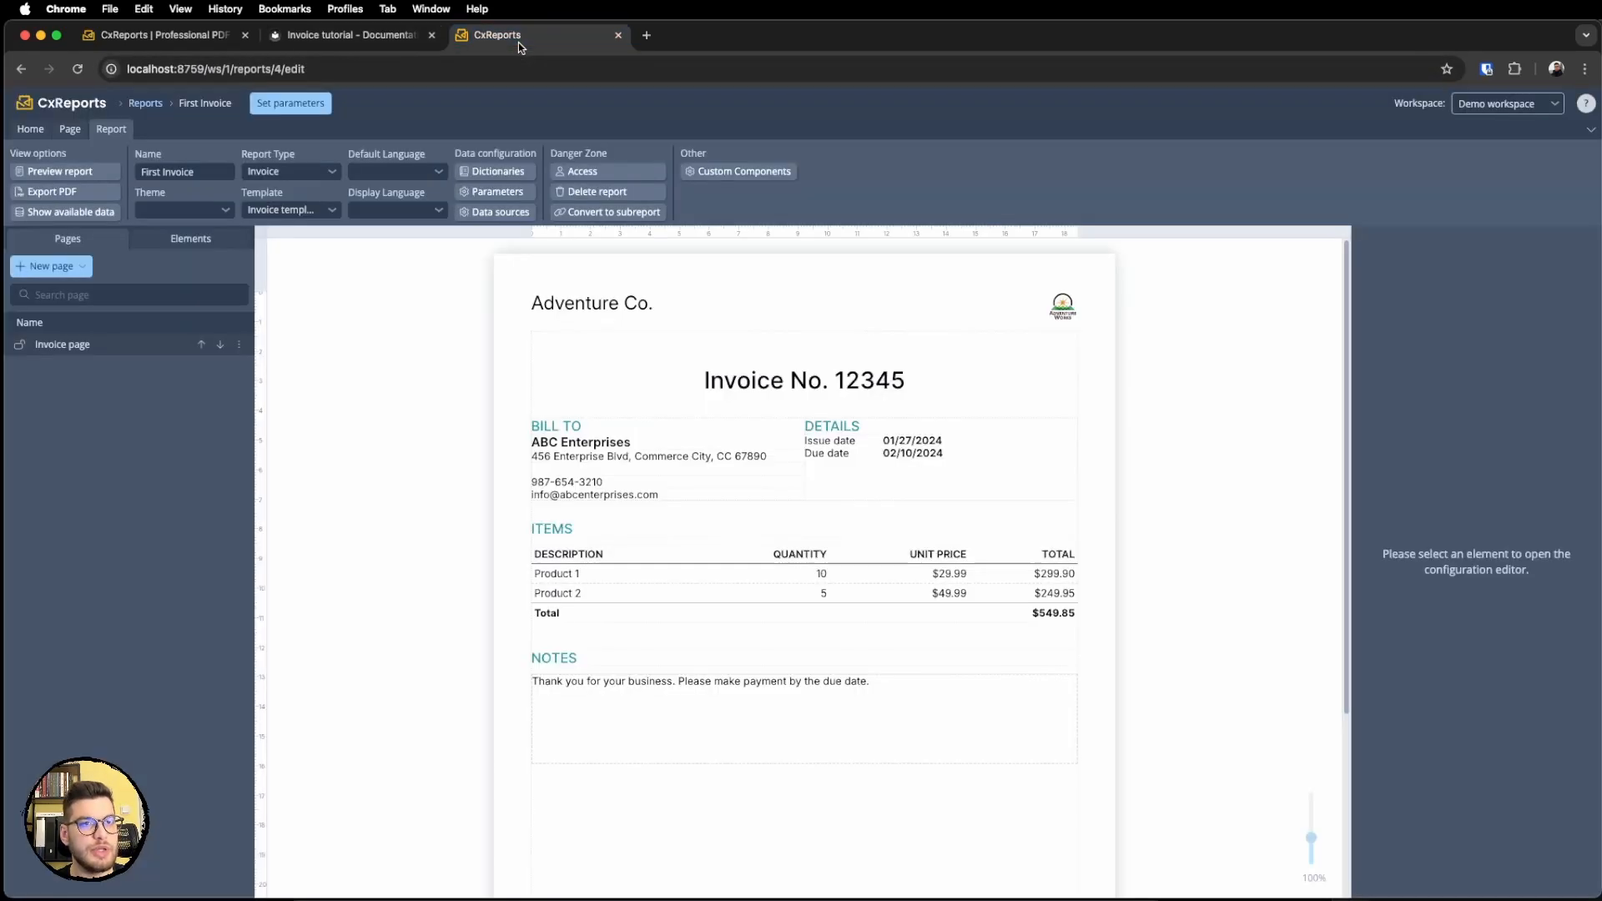
Set First Invoice as the default report of the Invoice report type and save it.
left_click(519, 38)
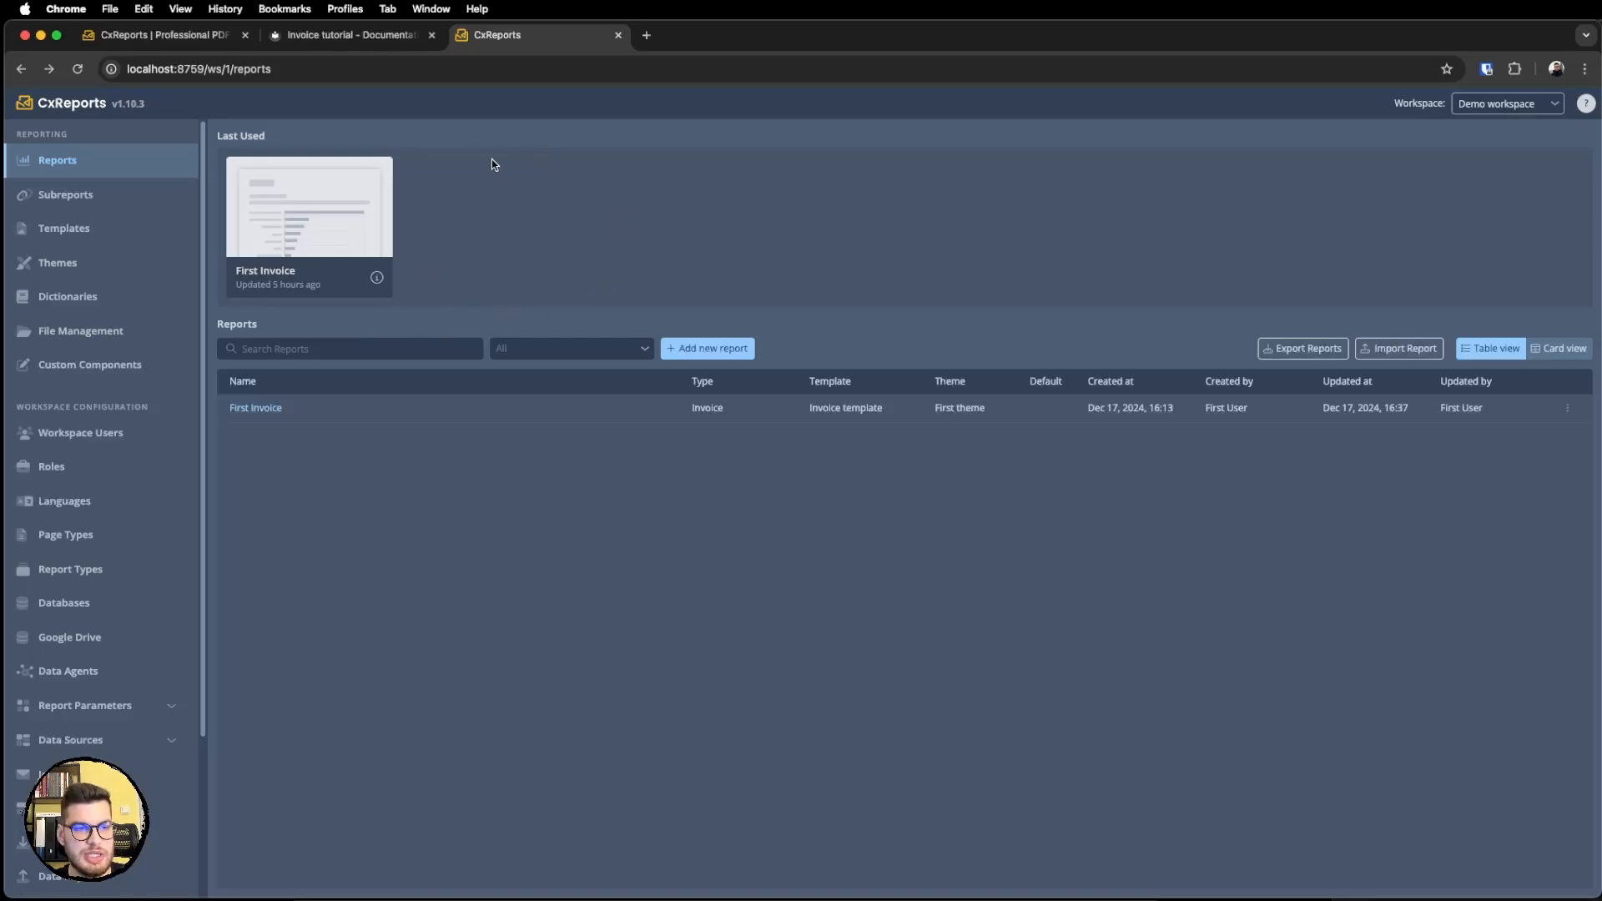
left_click(134, 571)
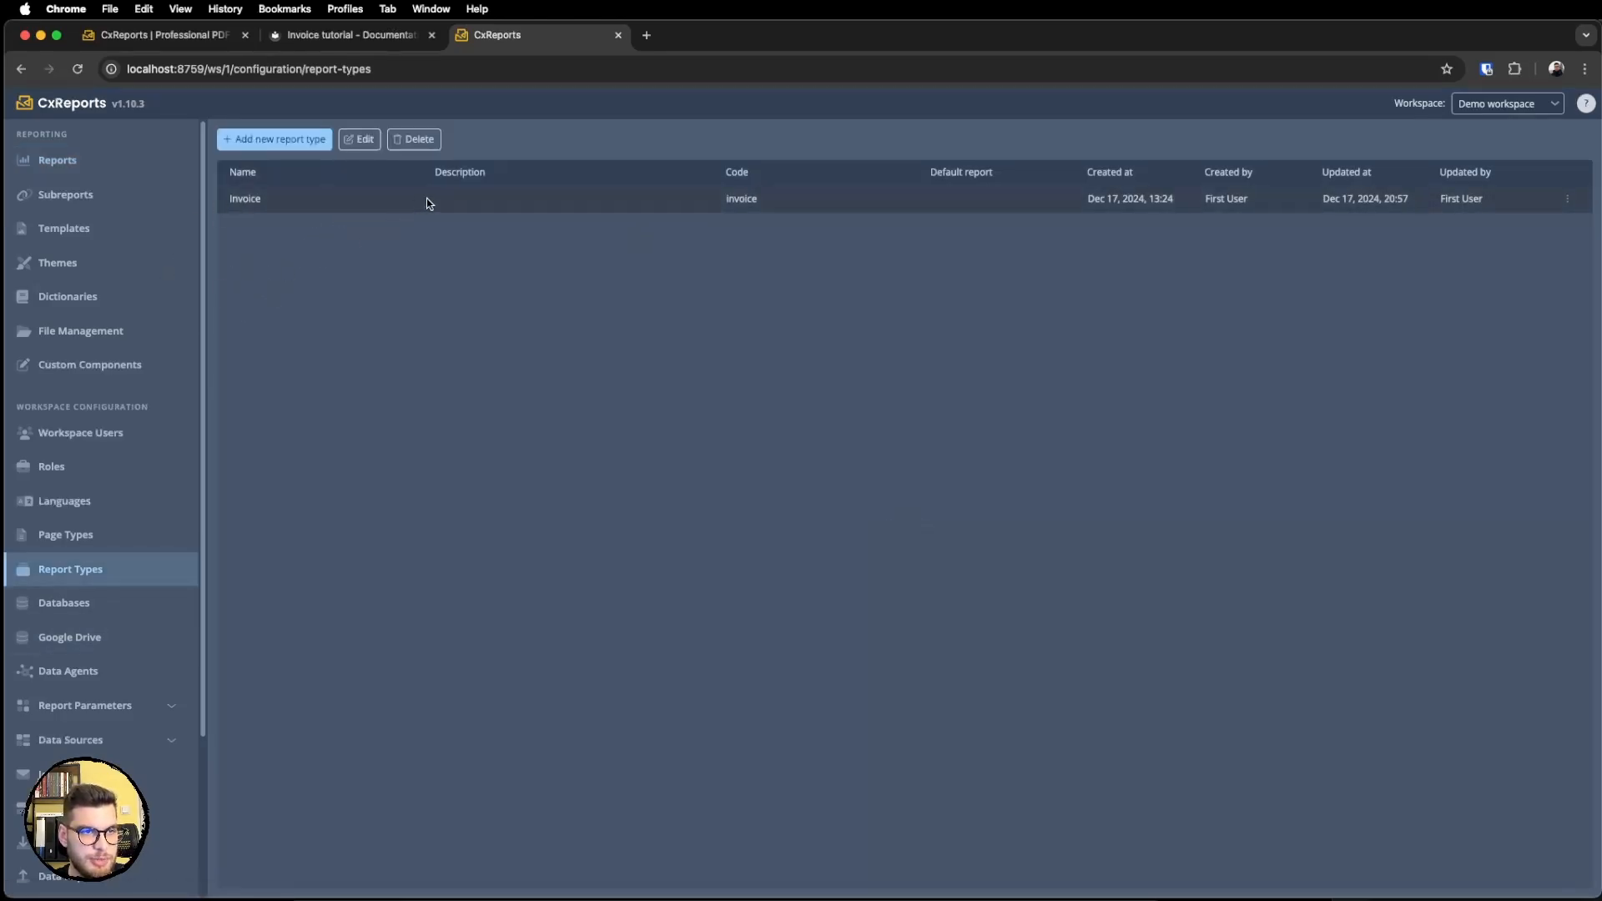
double_click(451, 202)
left_click(735, 573)
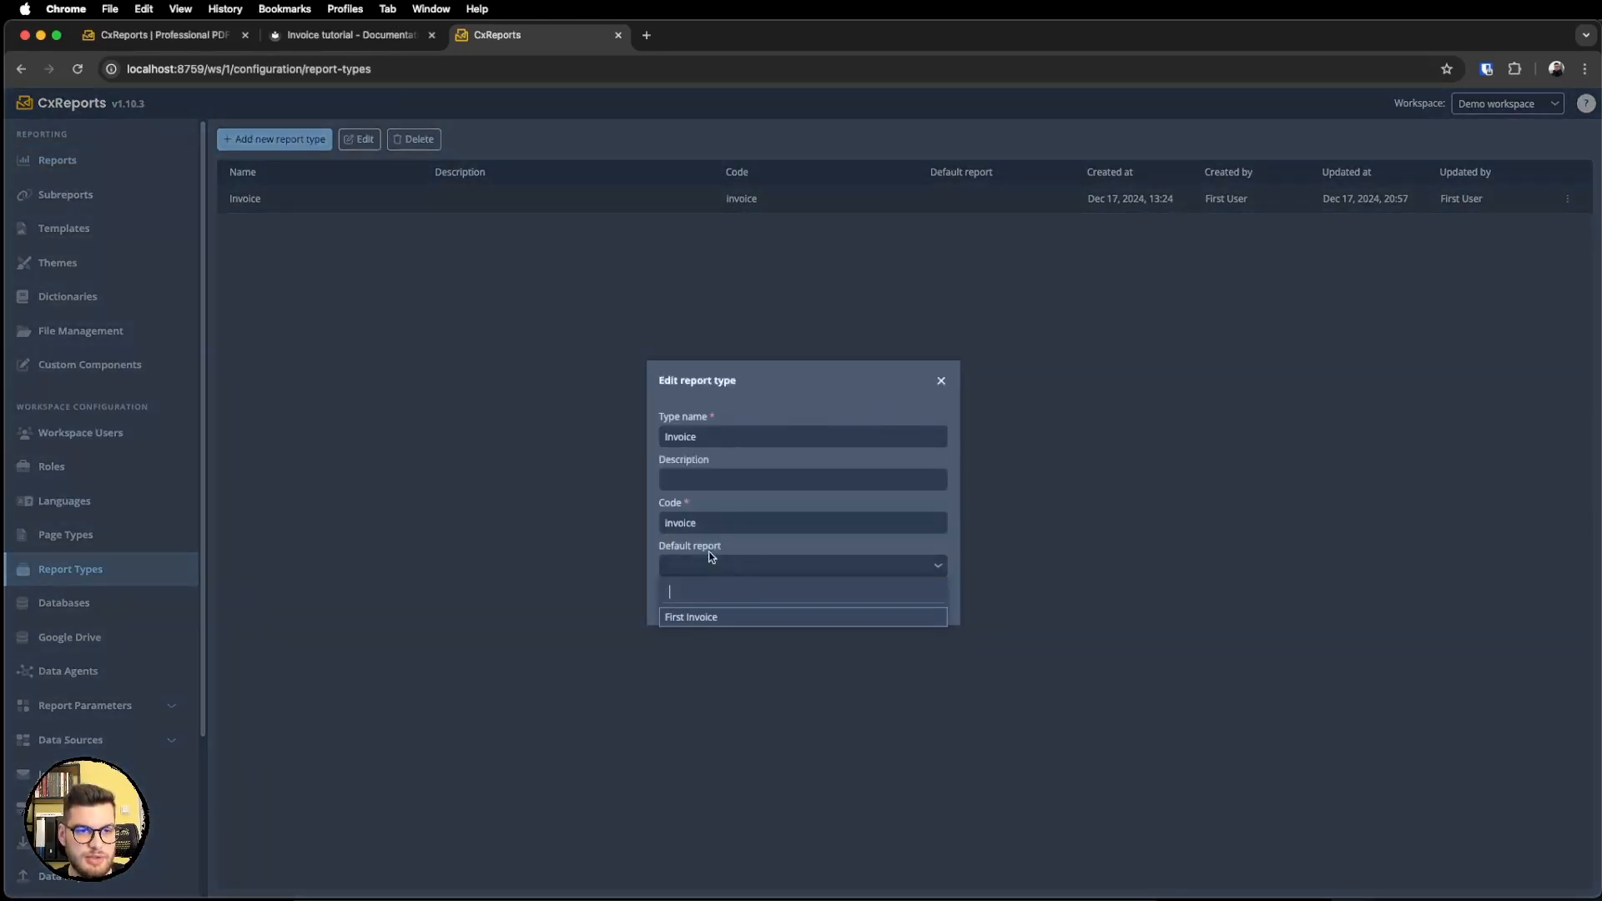
left_click(718, 620)
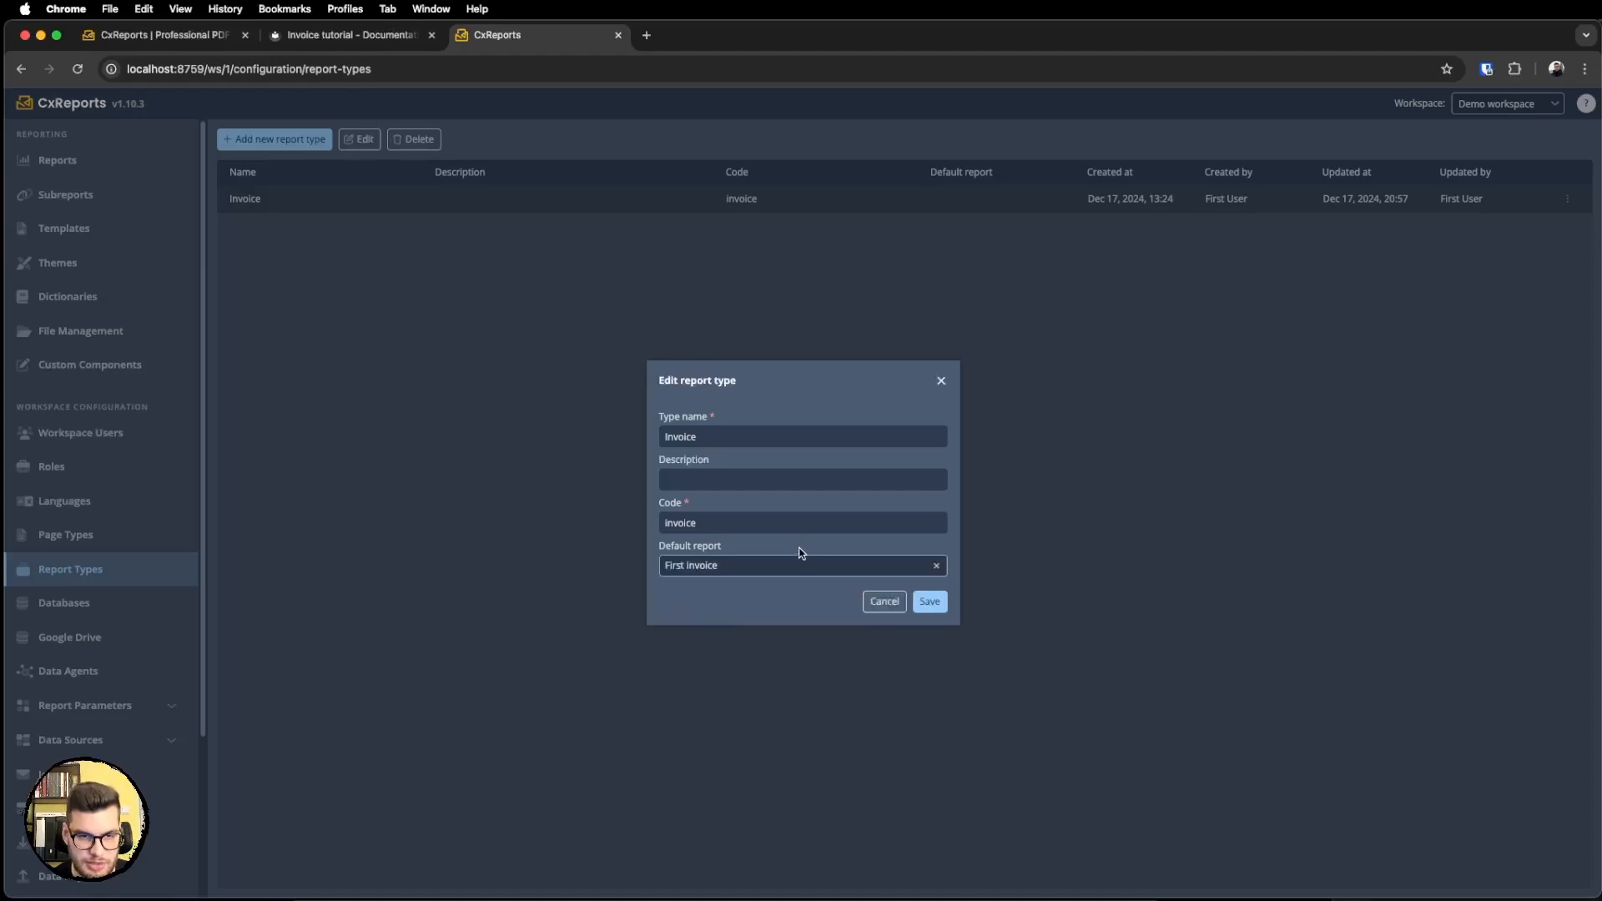
left_click(926, 604)
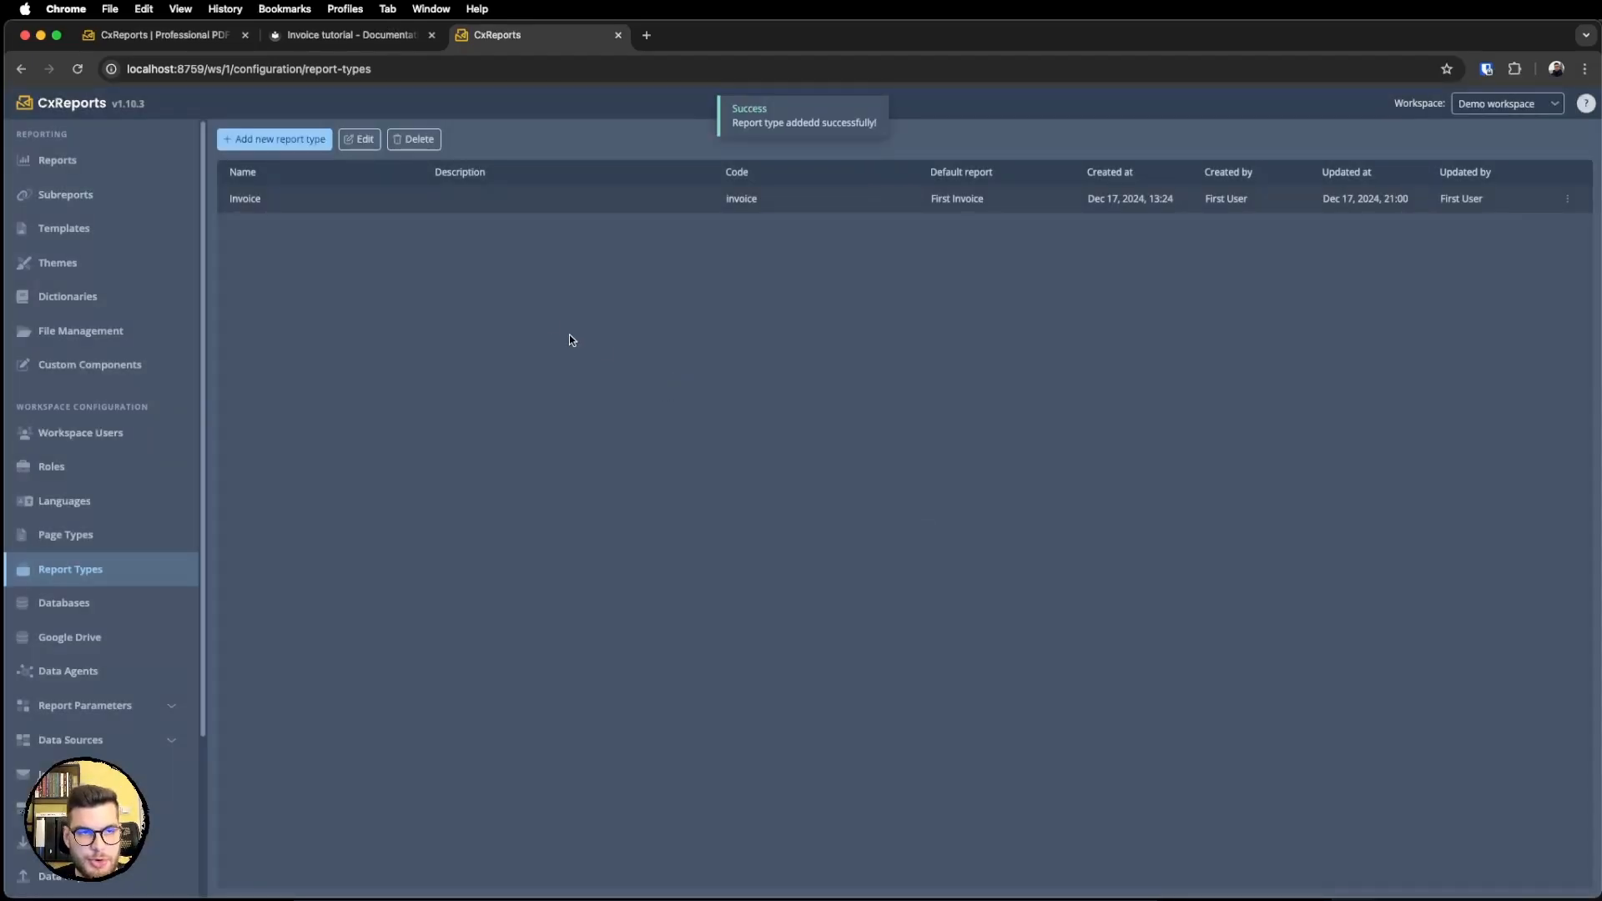
Create a GET request in Postman and paste the CxReports reports page address, localhost:8759/ws/1/reports, as its URL.
left_click(128, 171)
key("super+Tab")
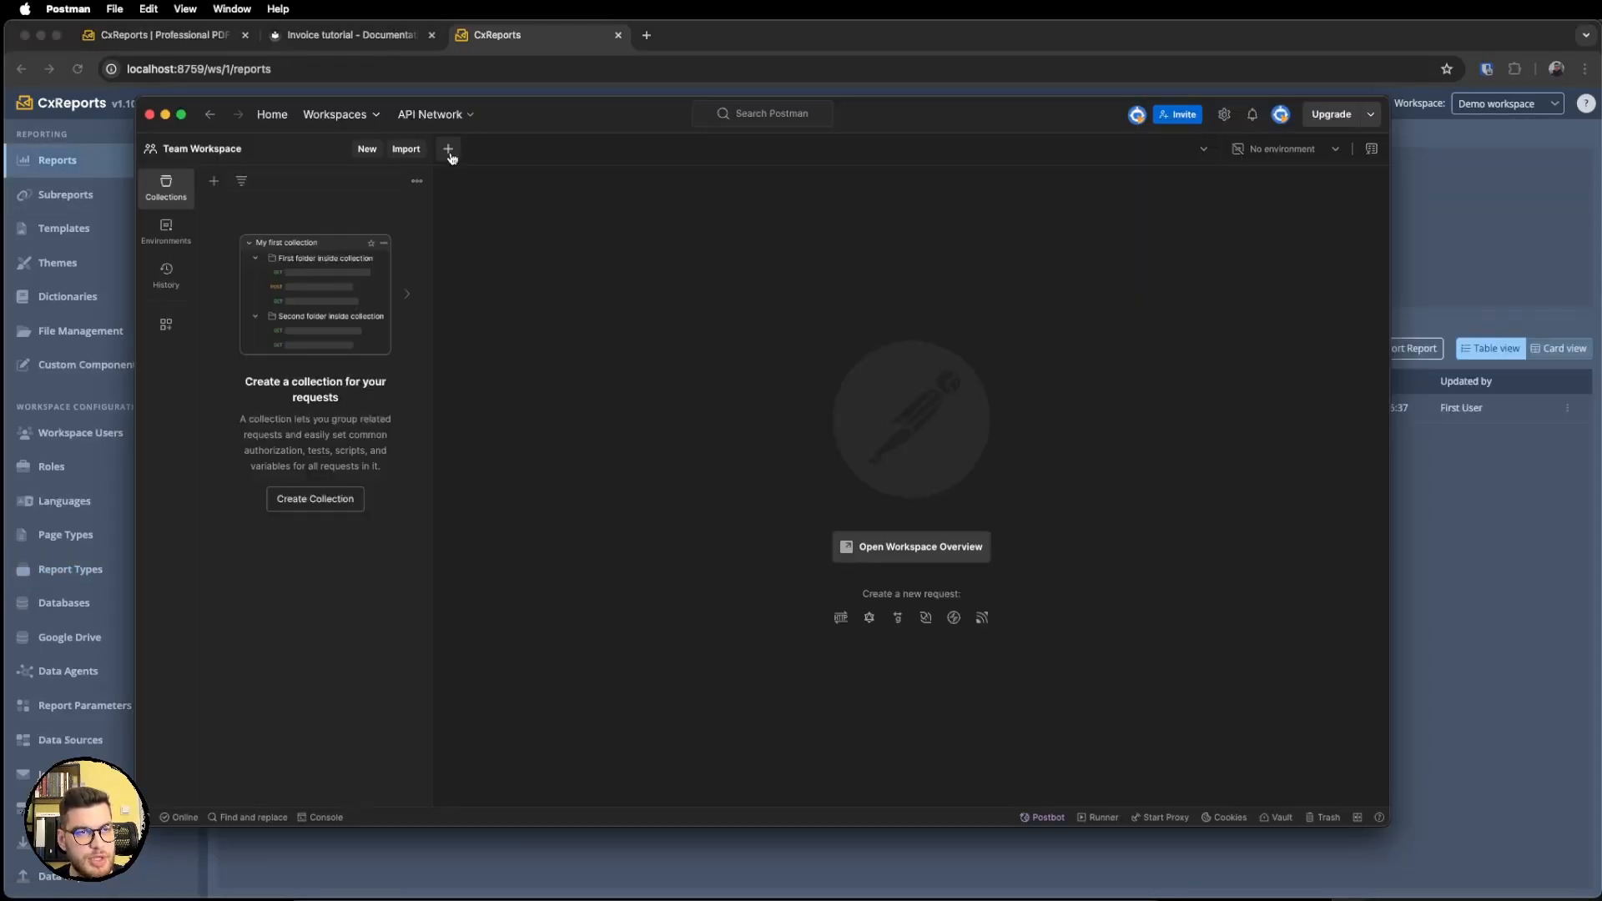
left_click(448, 149)
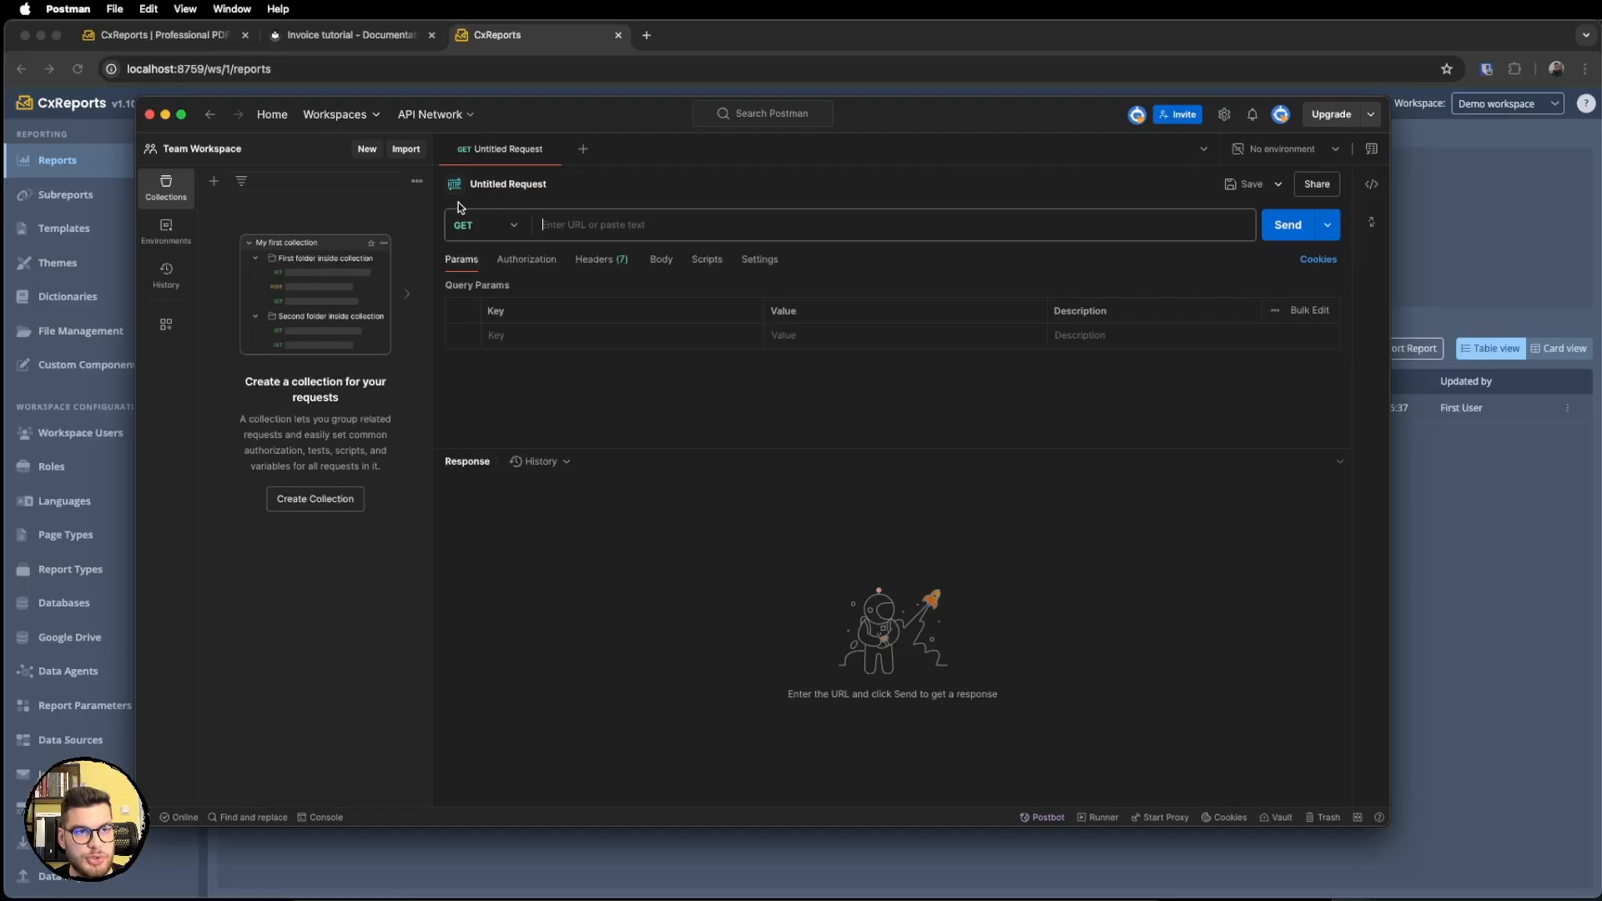
left_click(527, 48)
left_click(197, 75)
key("super+c")
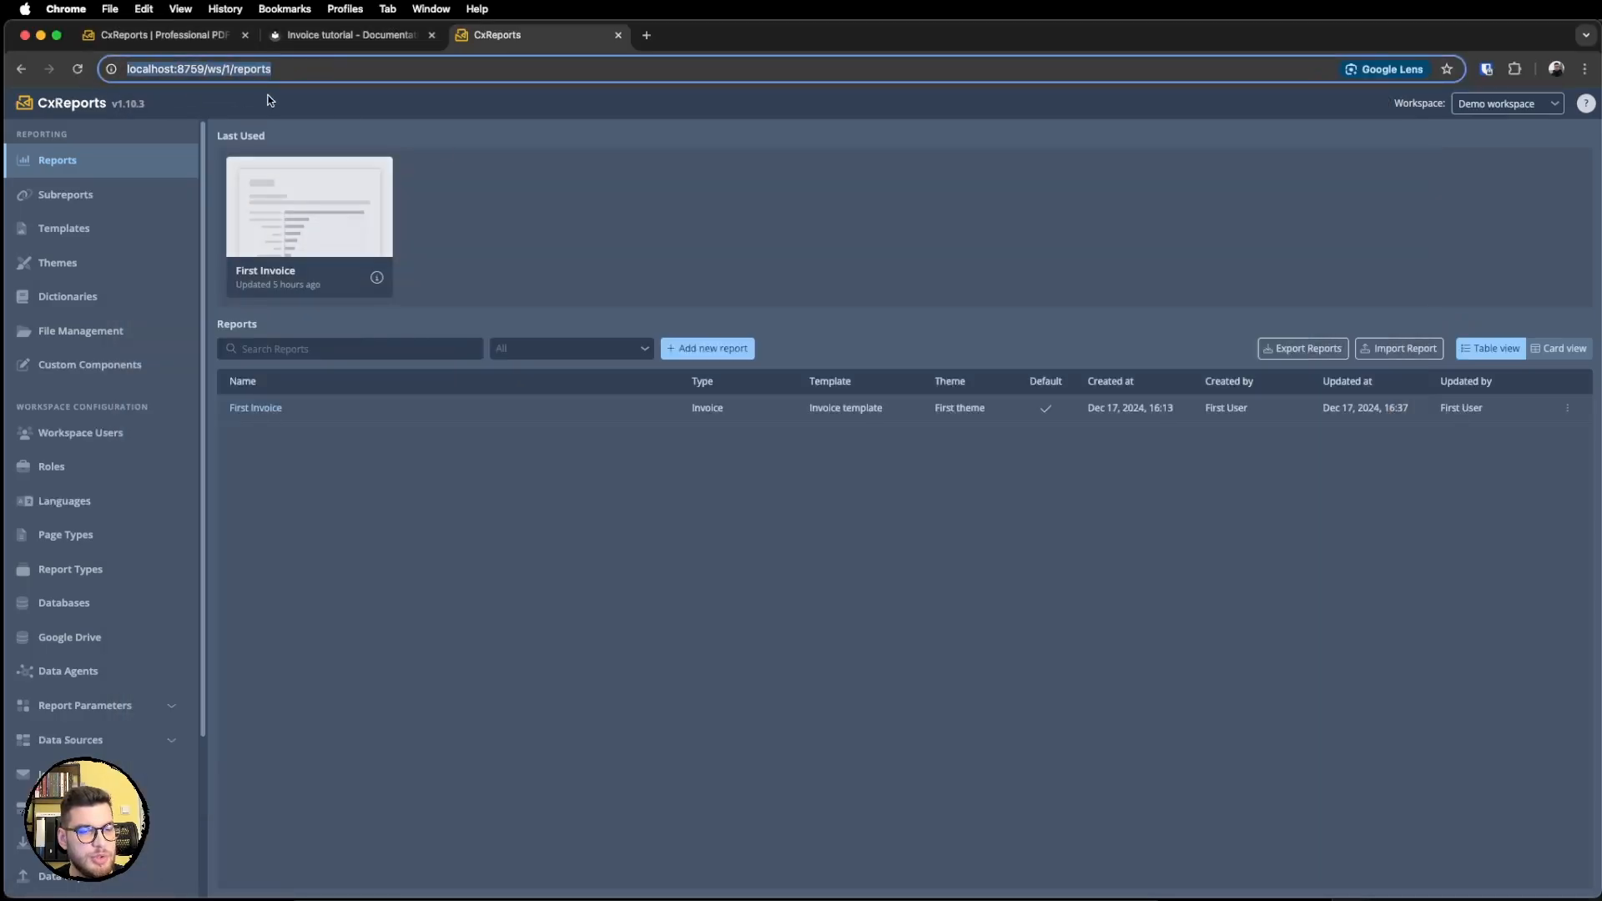
key("super+Tab")
left_click(711, 234)
key("super+v")
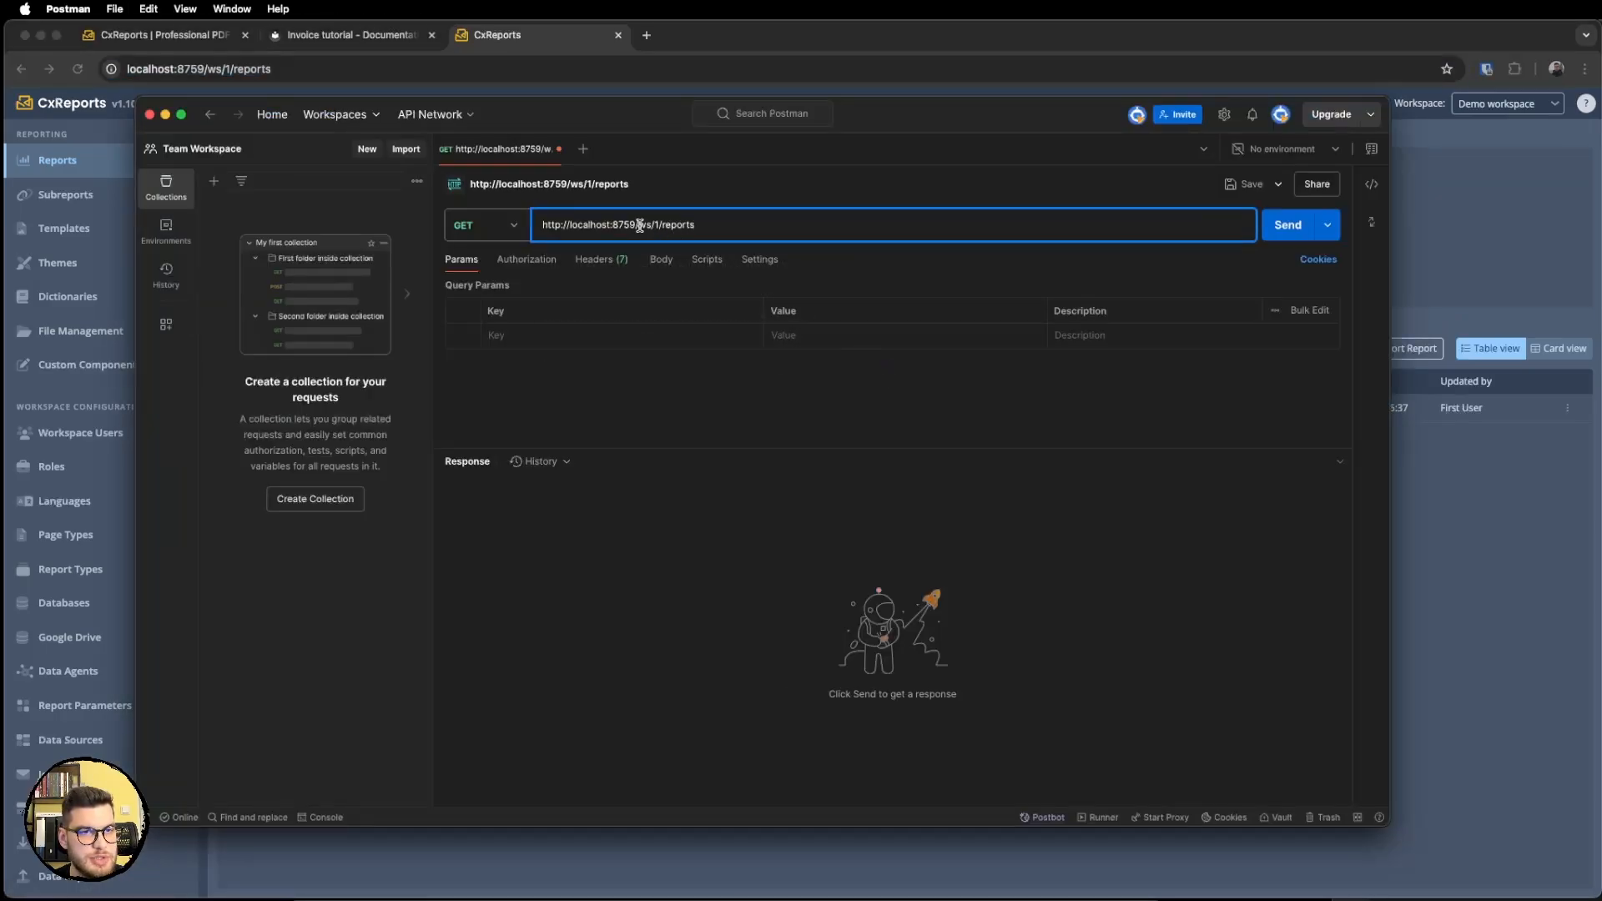
left_click_drag(639, 225, 745, 222)
left_click(750, 223)
key("BackSpace")
key("BackSpace")
key("BackSpace")
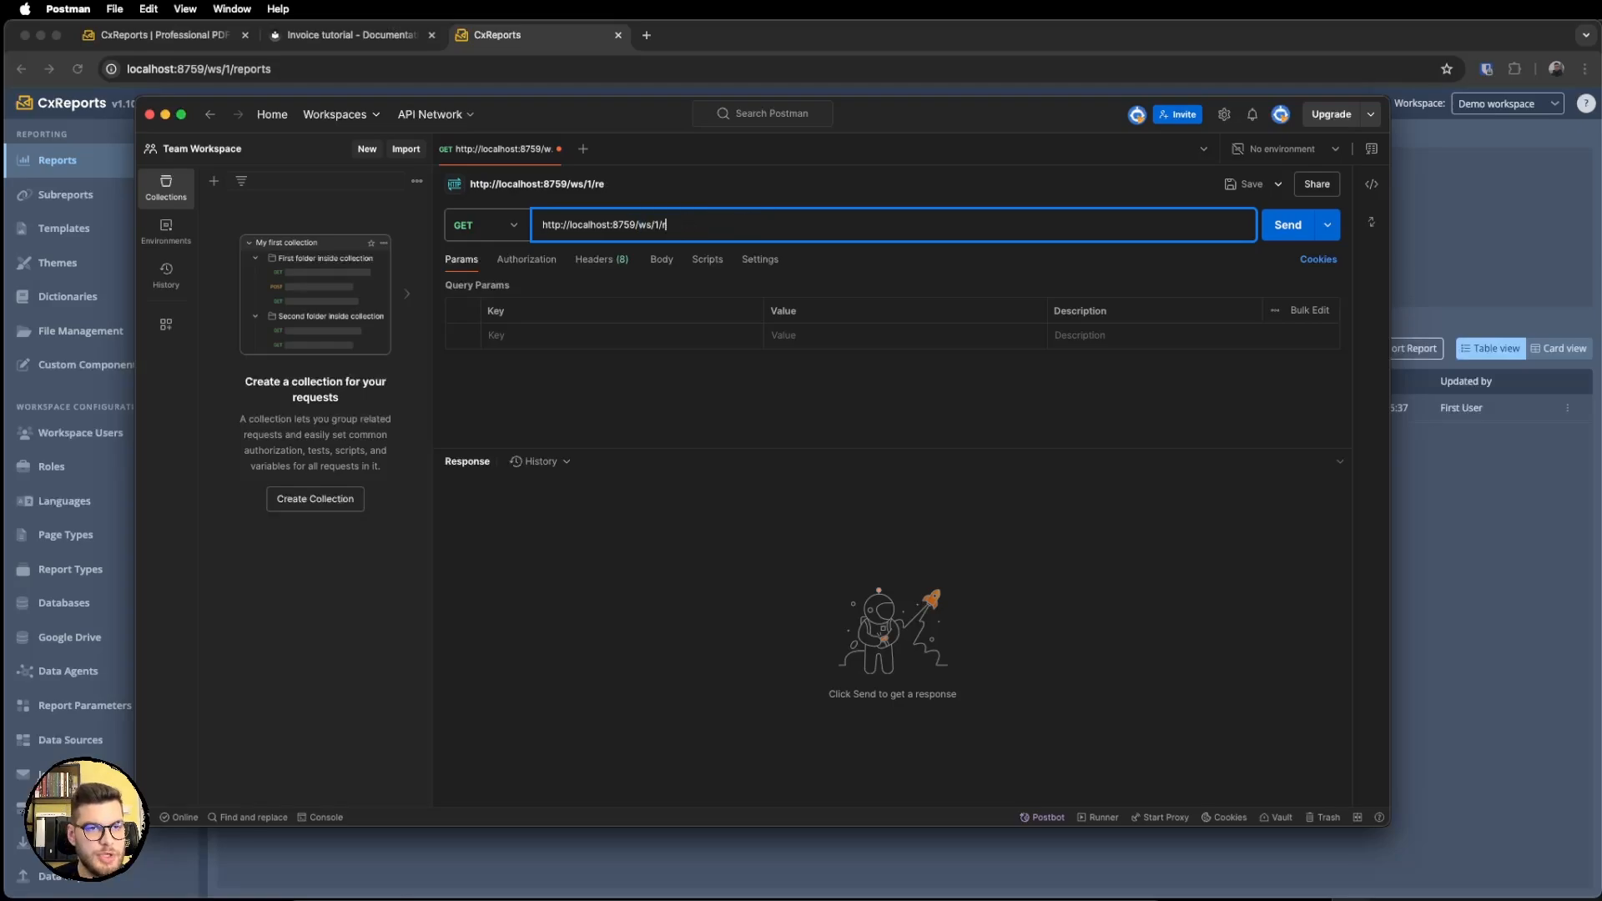
key("BackSpace")
key("BackSpace")
key("BackSpace")
type("api")
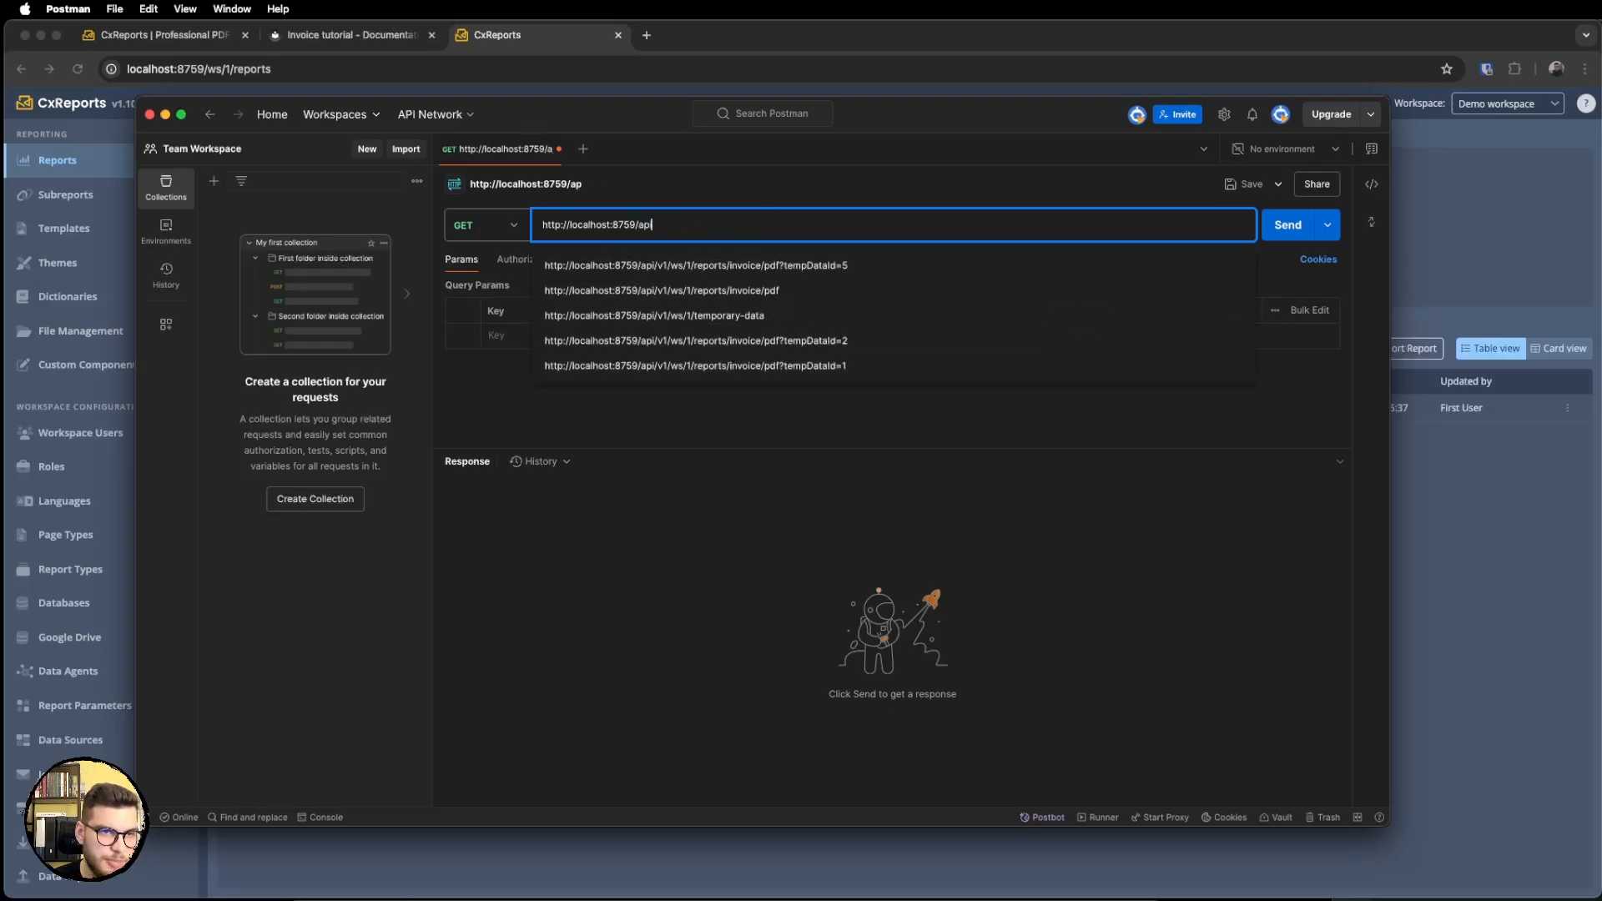
type("//")
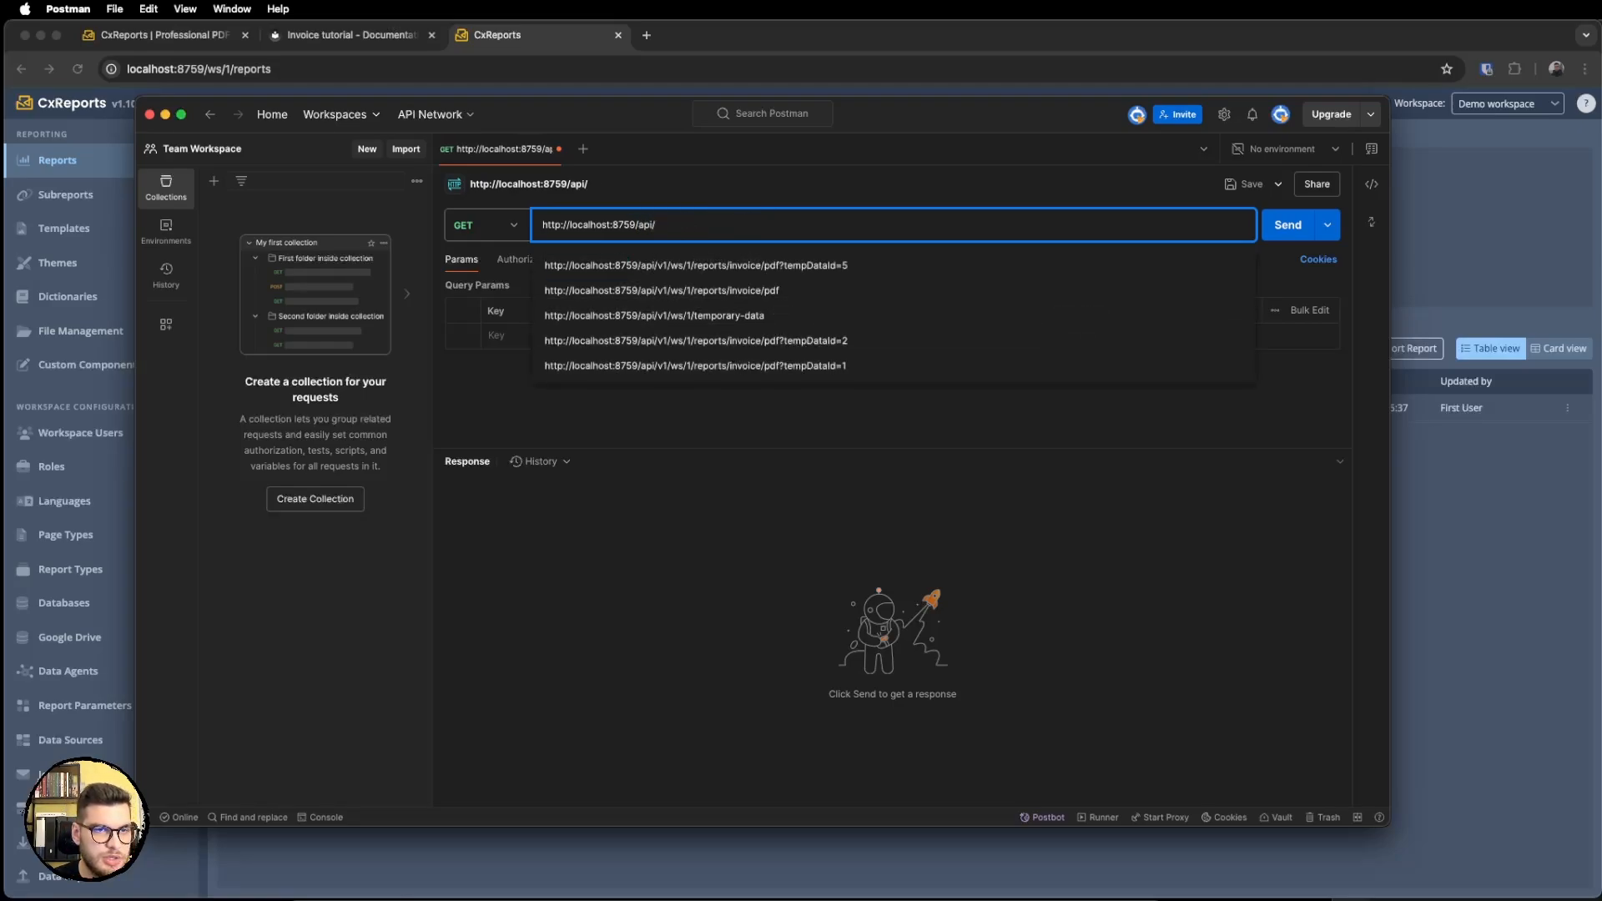
type("v1/es")
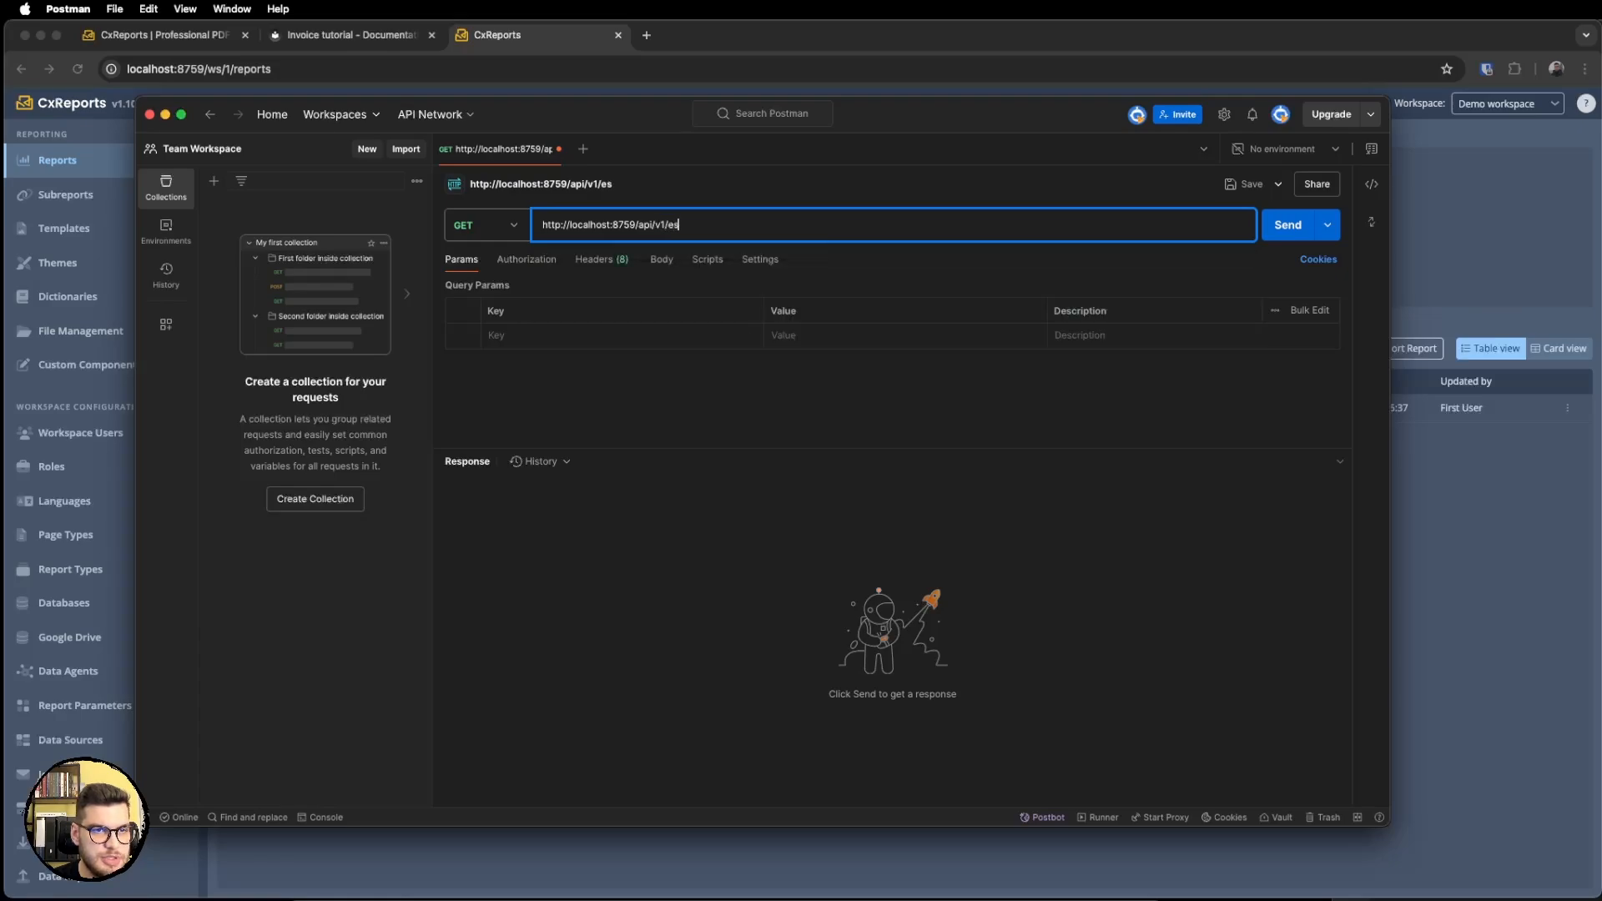
key("BackSpace")
key("BackSpace")
type("ws/1/")
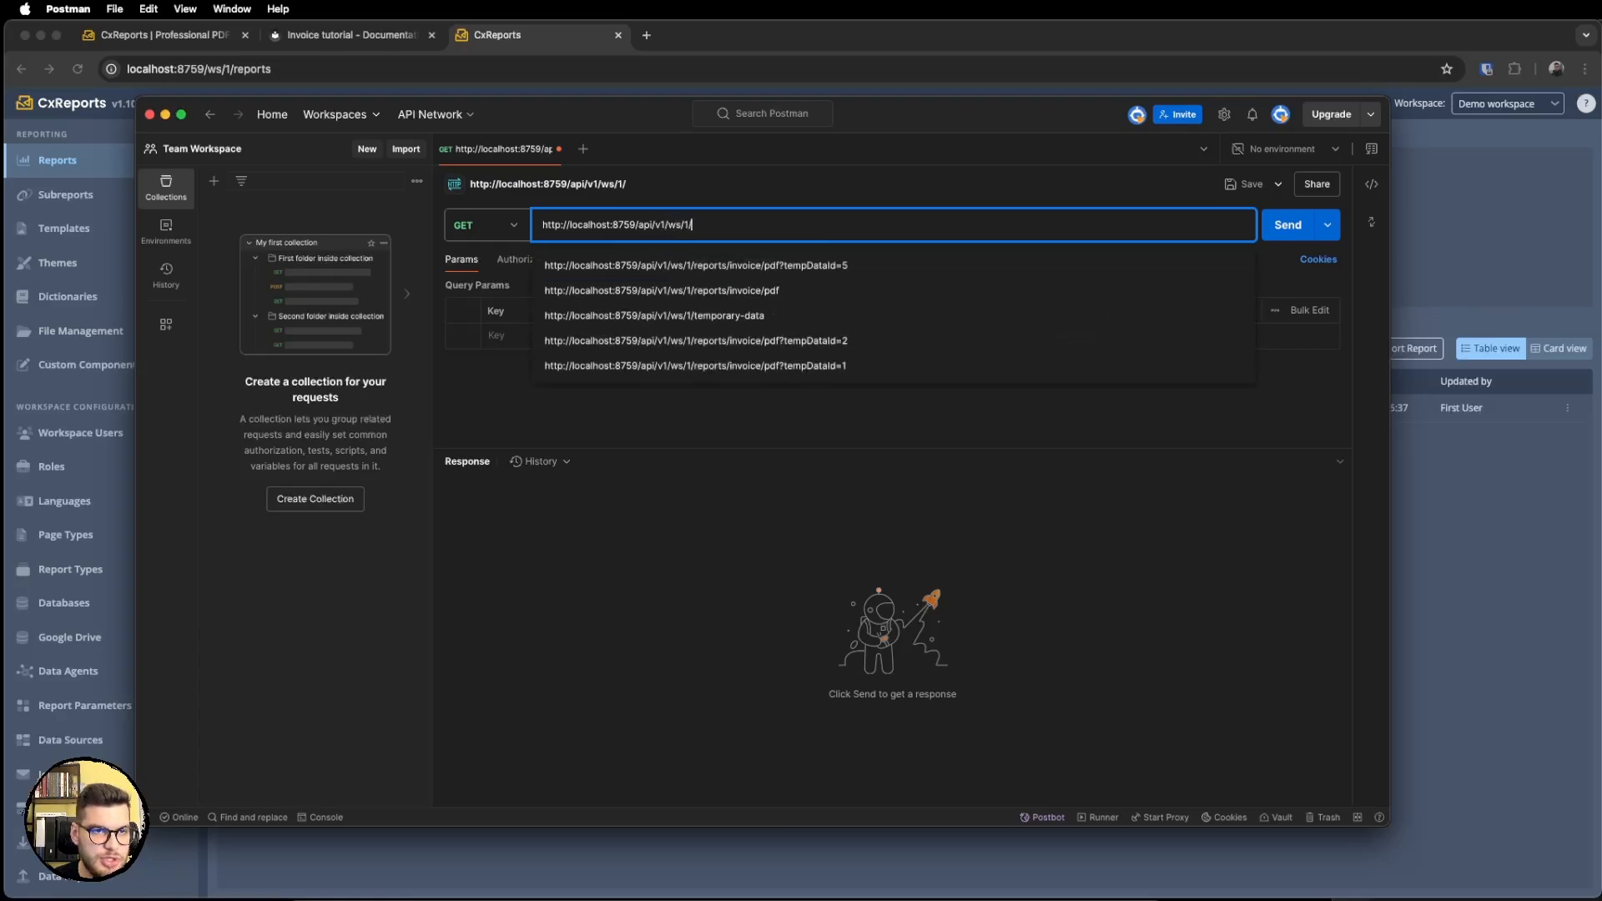
type("reports/inv")
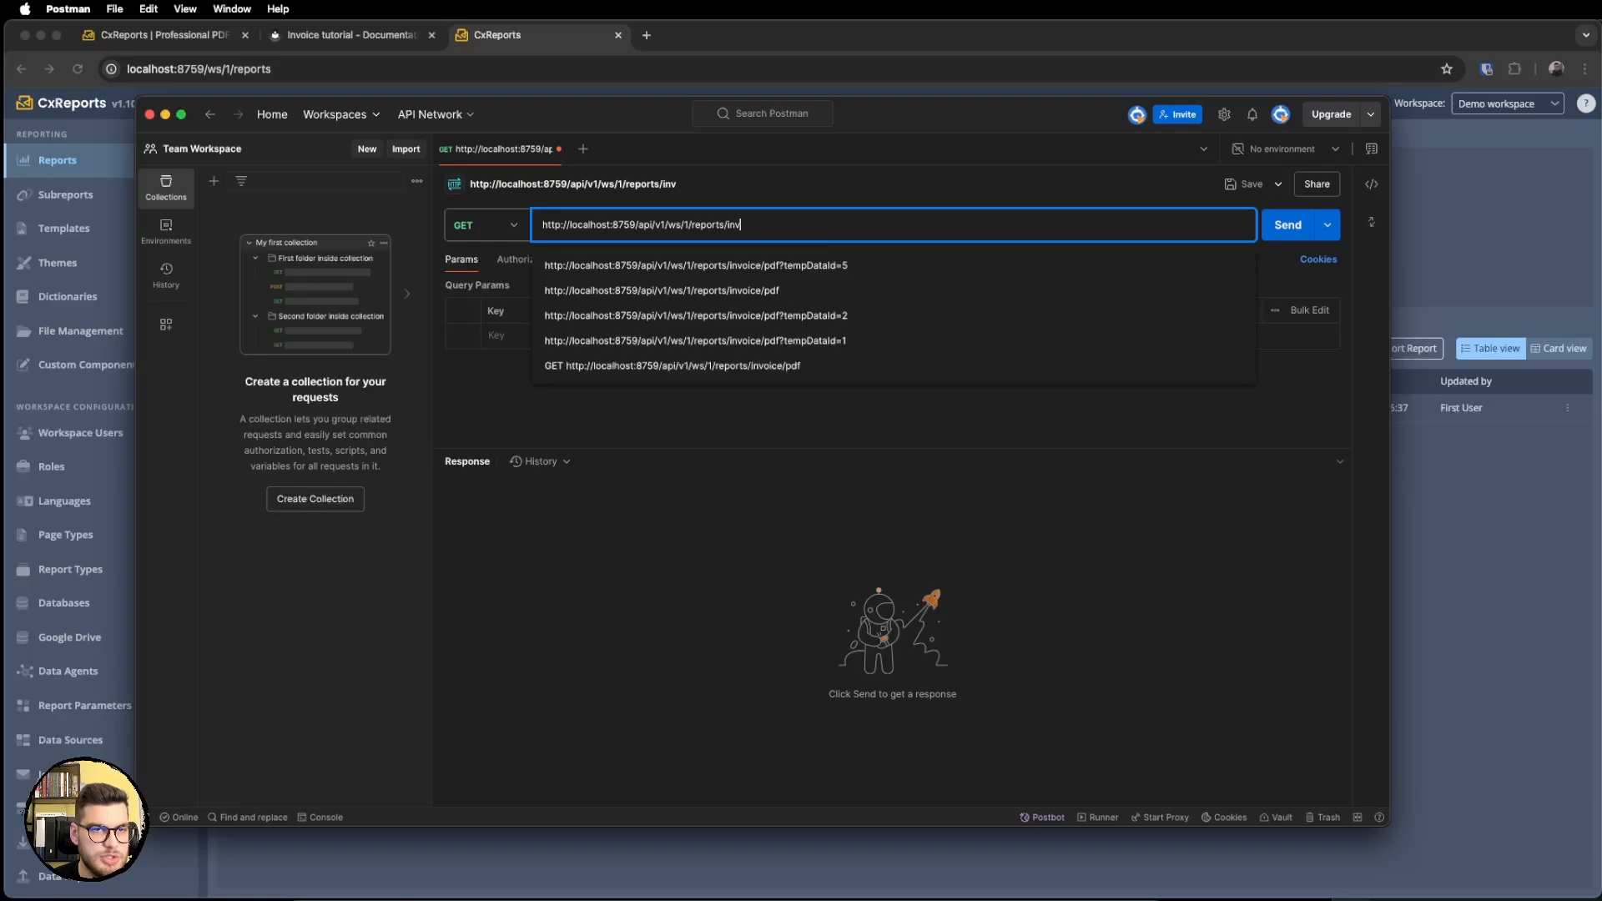
type("oice/pdf")
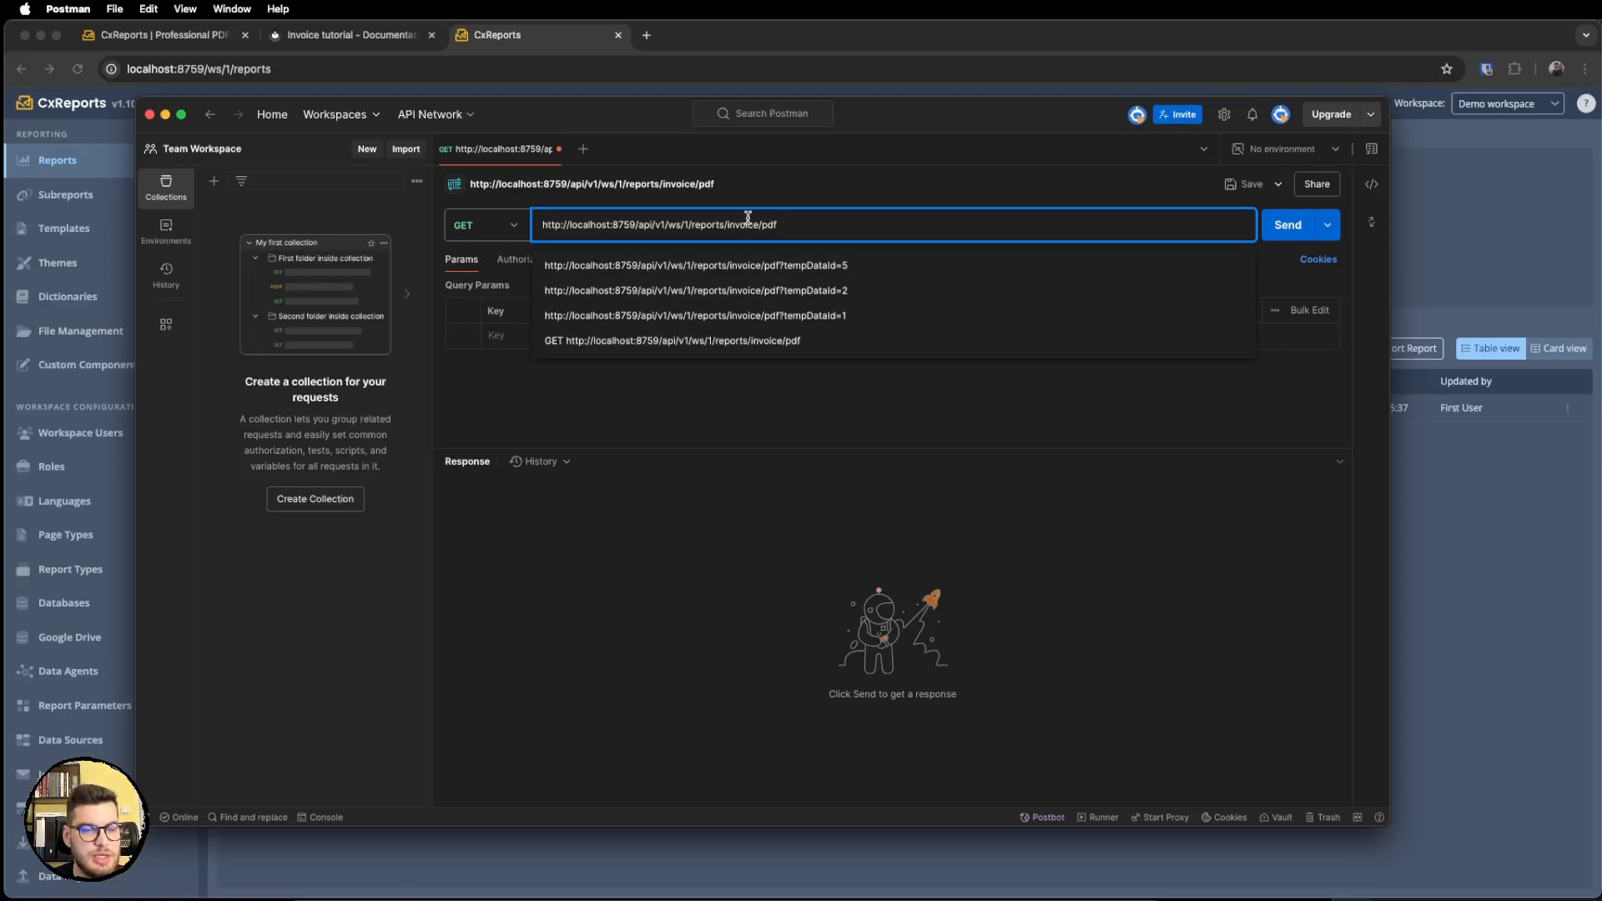
left_click(848, 232)
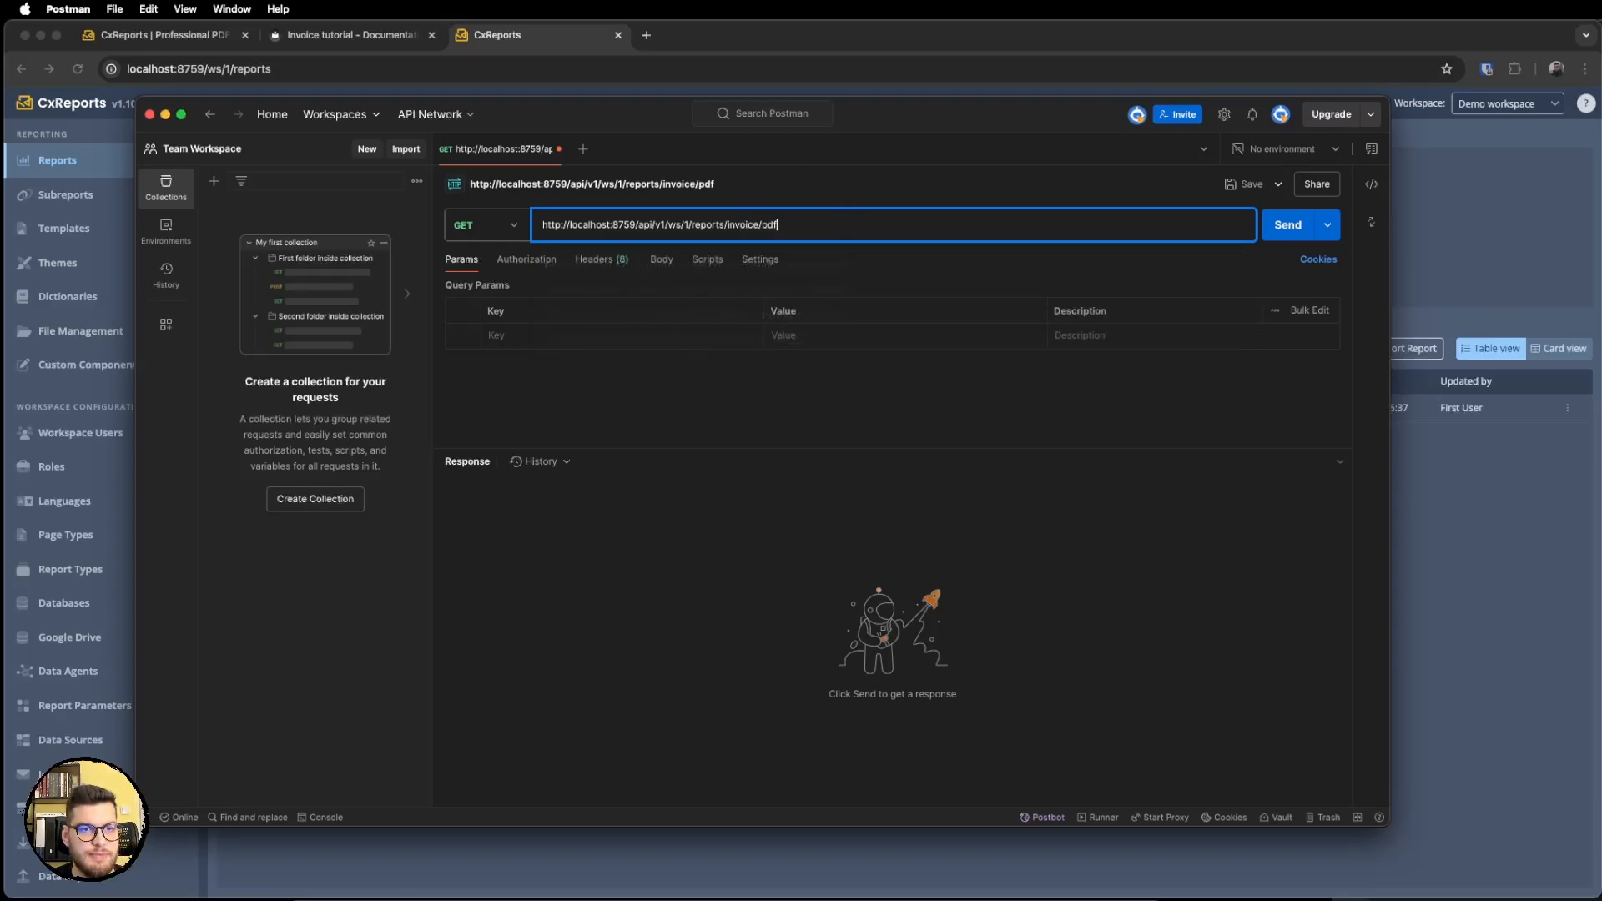
left_click(1289, 227)
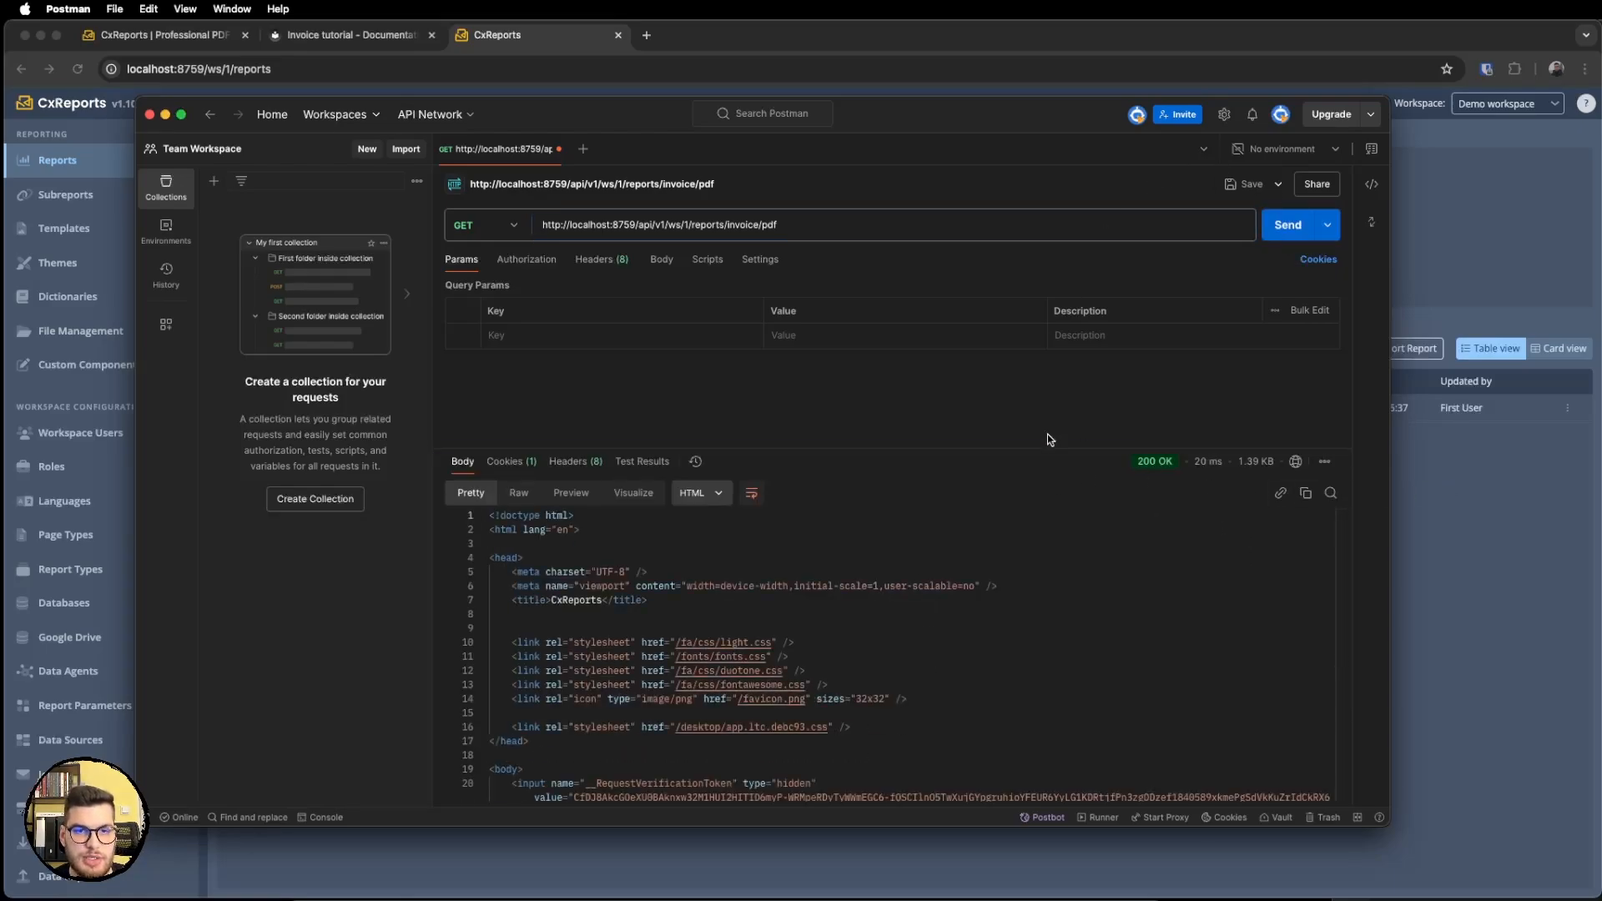
Switch to the invoice tutorial in Chrome and read the instructions on creating a personal access token and setting the Authorization header.
left_click(1462, 477)
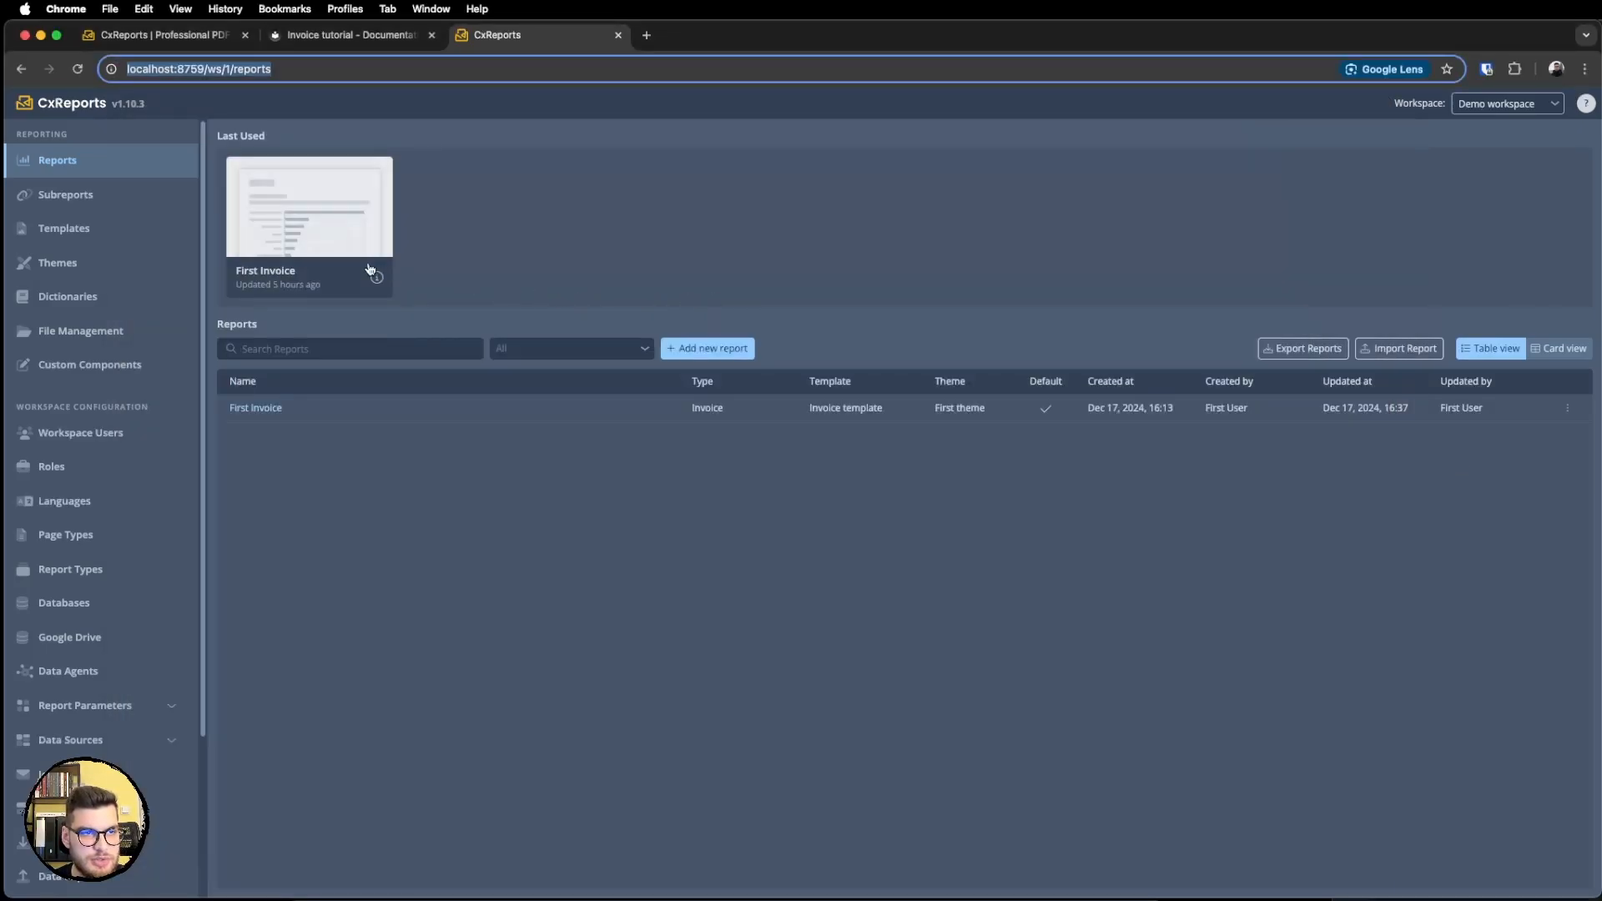
left_click(305, 37)
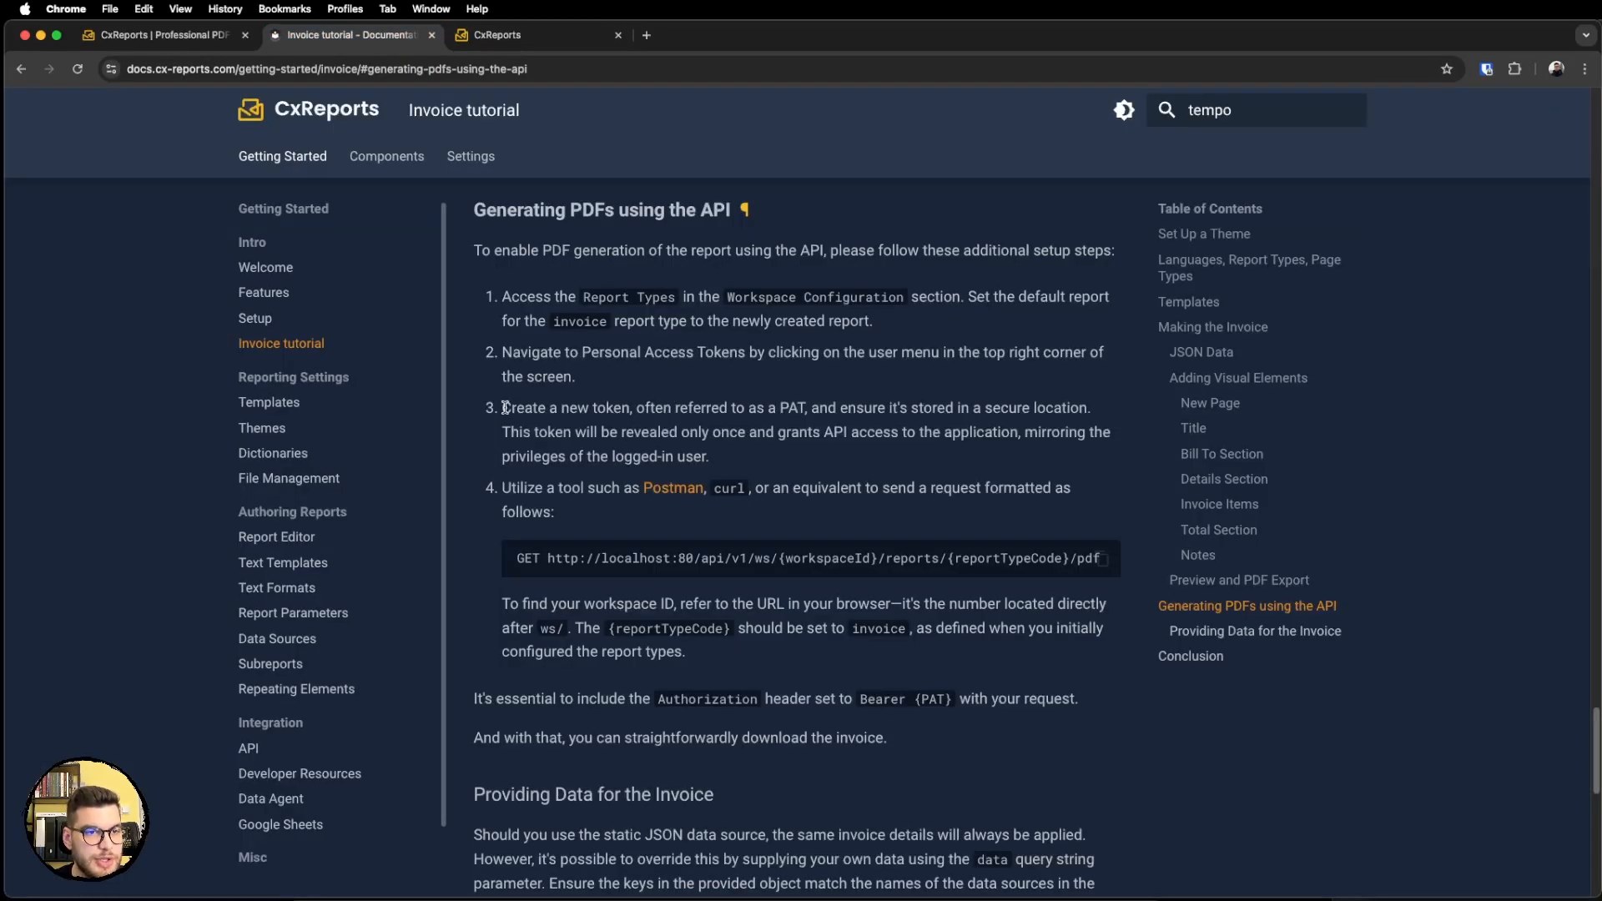
left_click_drag(501, 408, 622, 431)
left_click(723, 456)
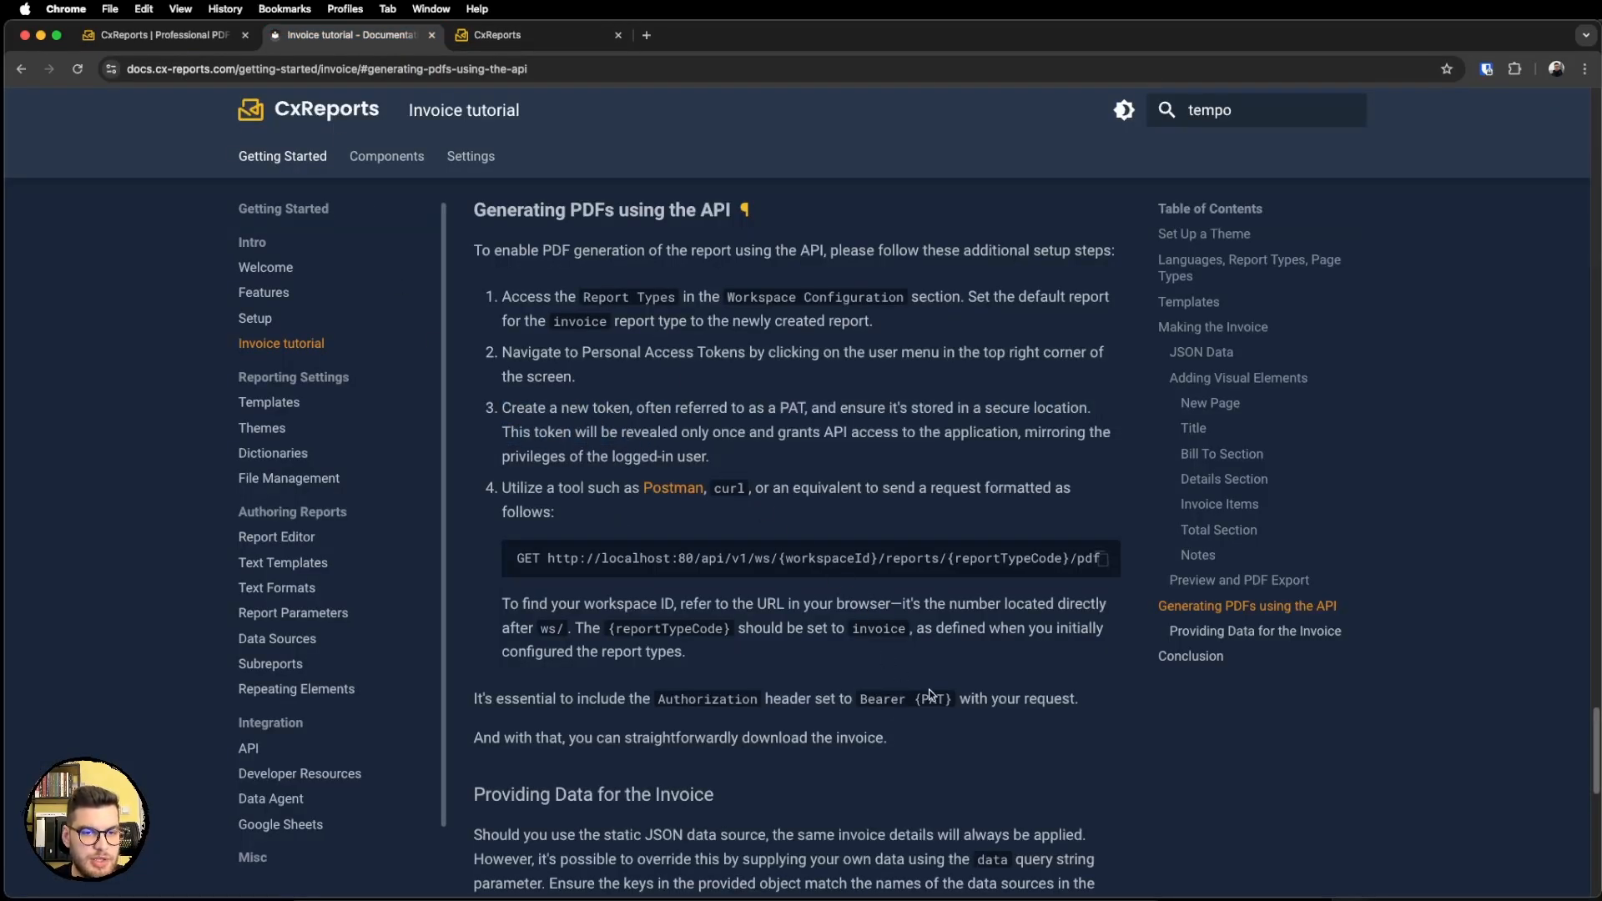
left_click_drag(668, 699, 798, 698)
left_click(881, 697)
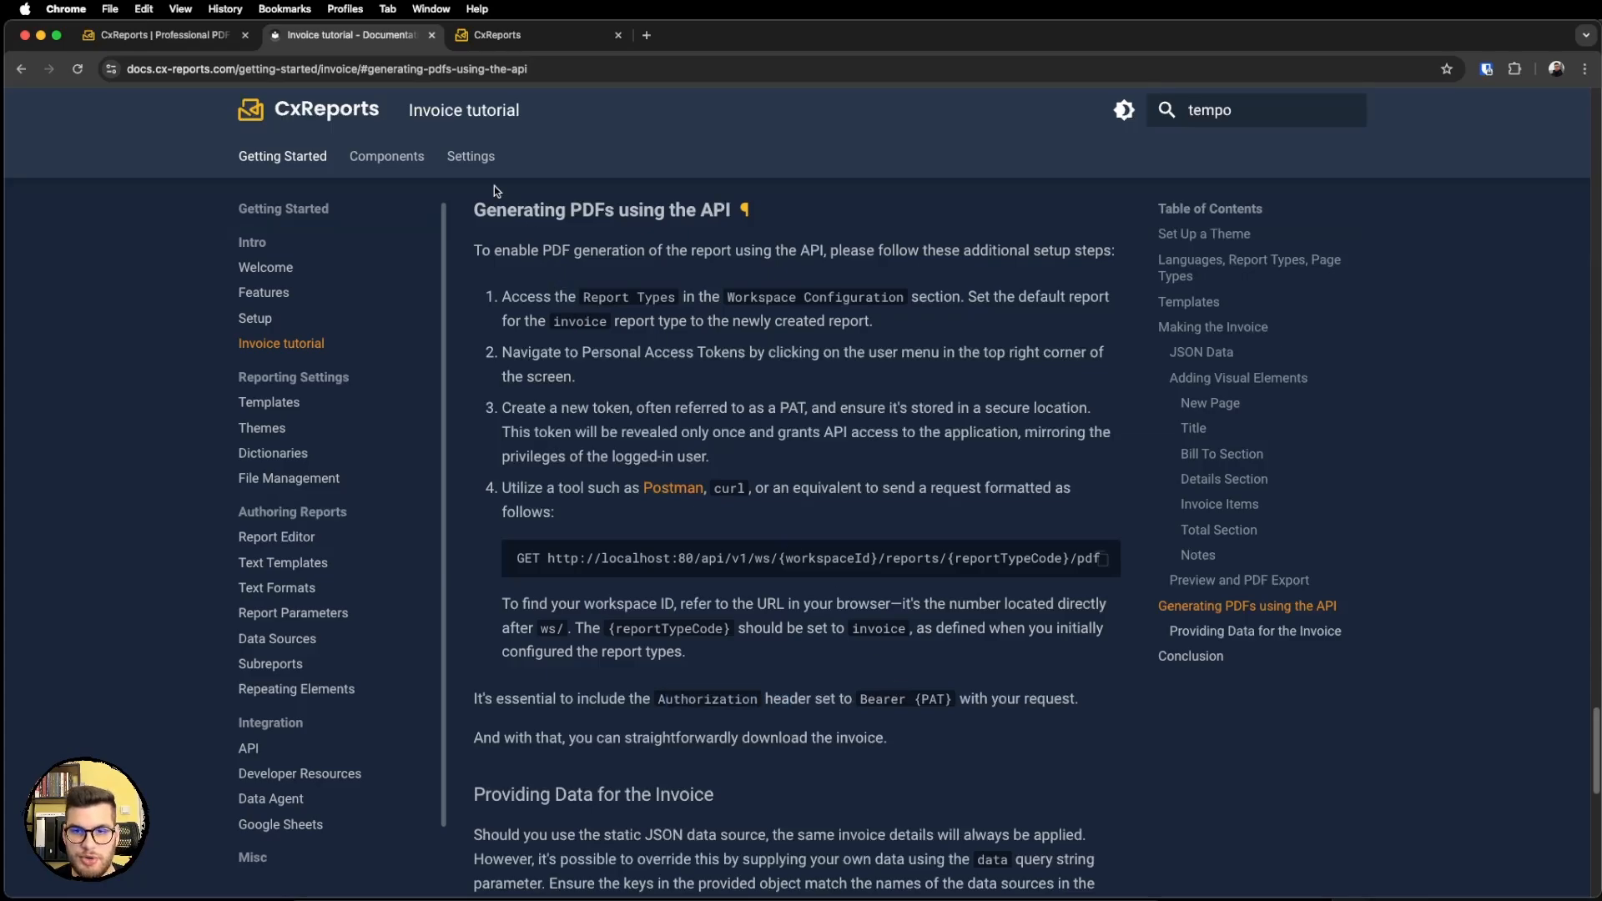
In CxReports in Chrome, generate a personal access token named postman that expires Never, and copy the token.
left_click(514, 35)
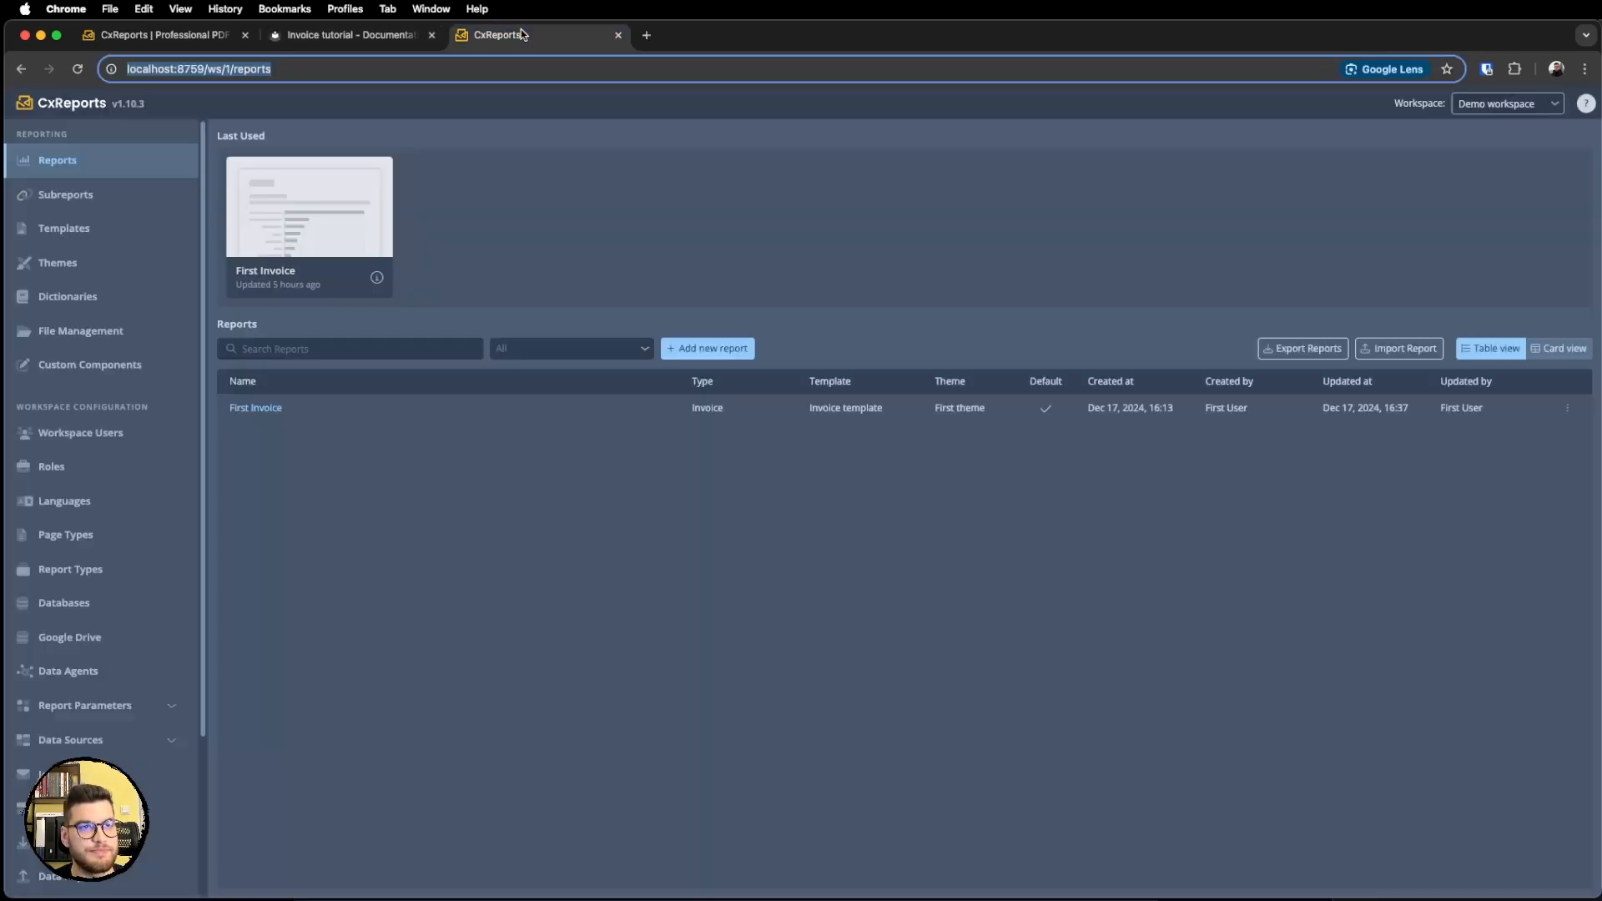
left_click(1586, 106)
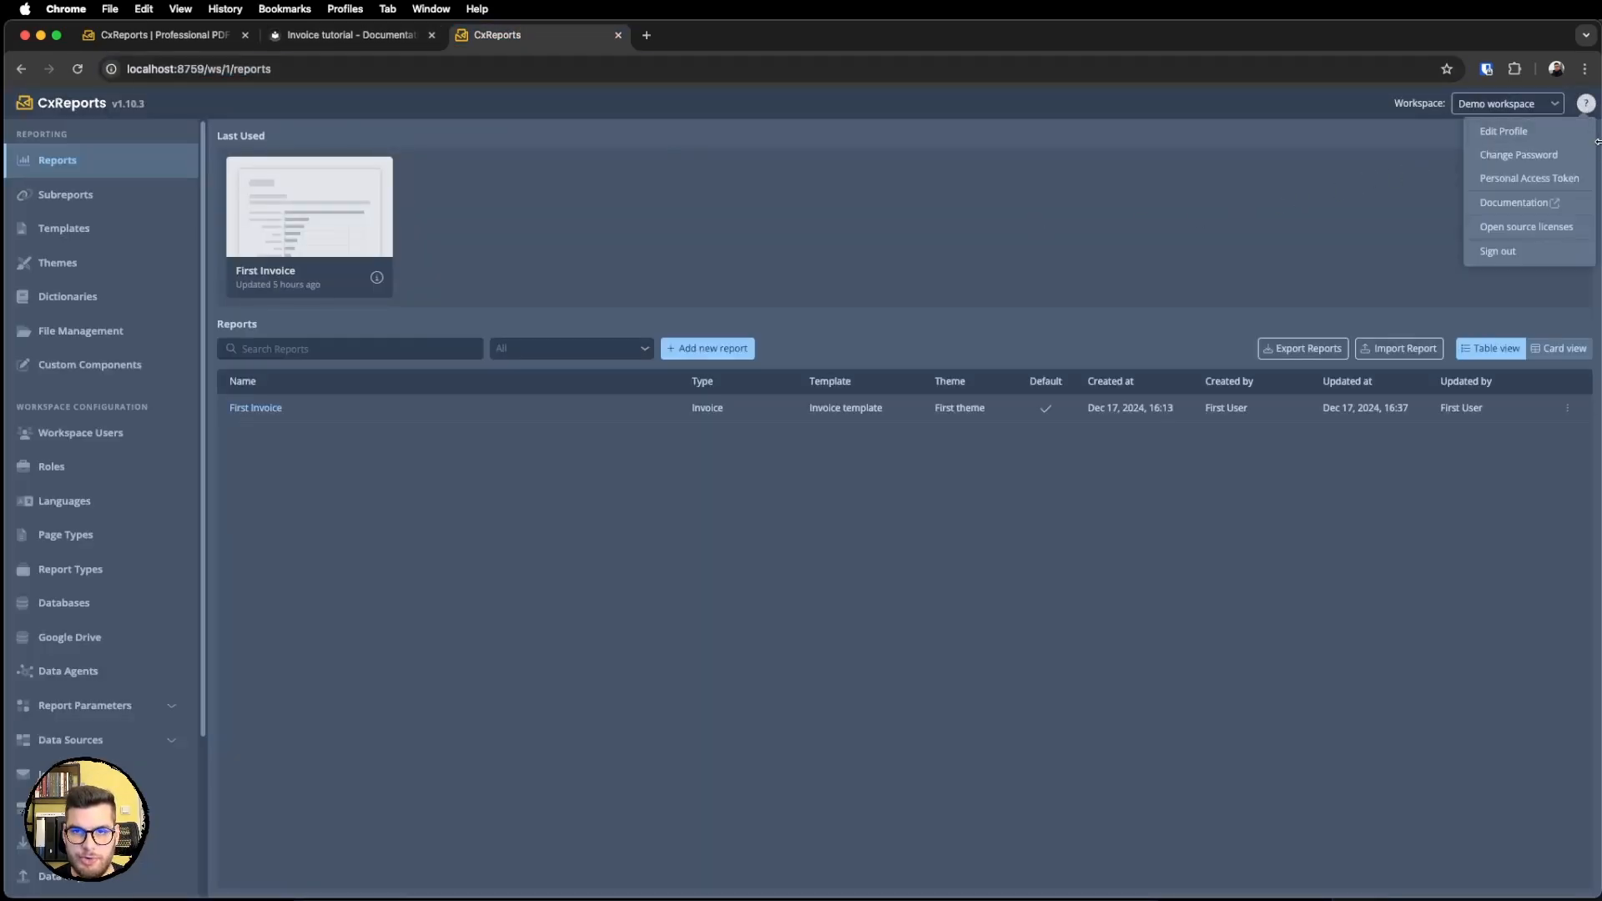
left_click(1543, 185)
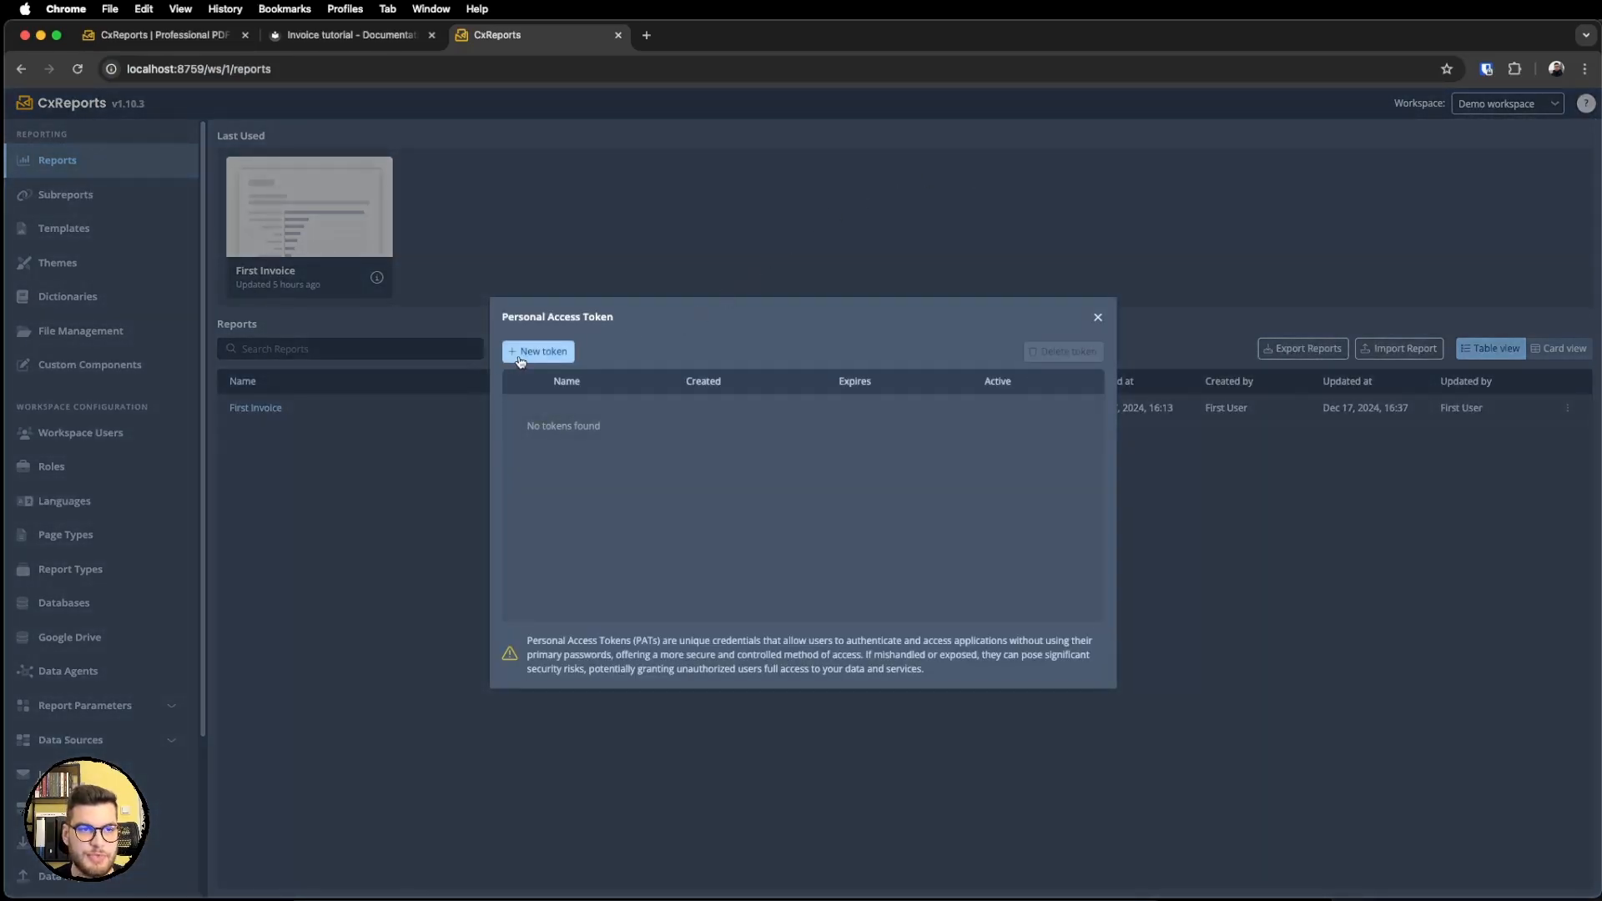
left_click(519, 354)
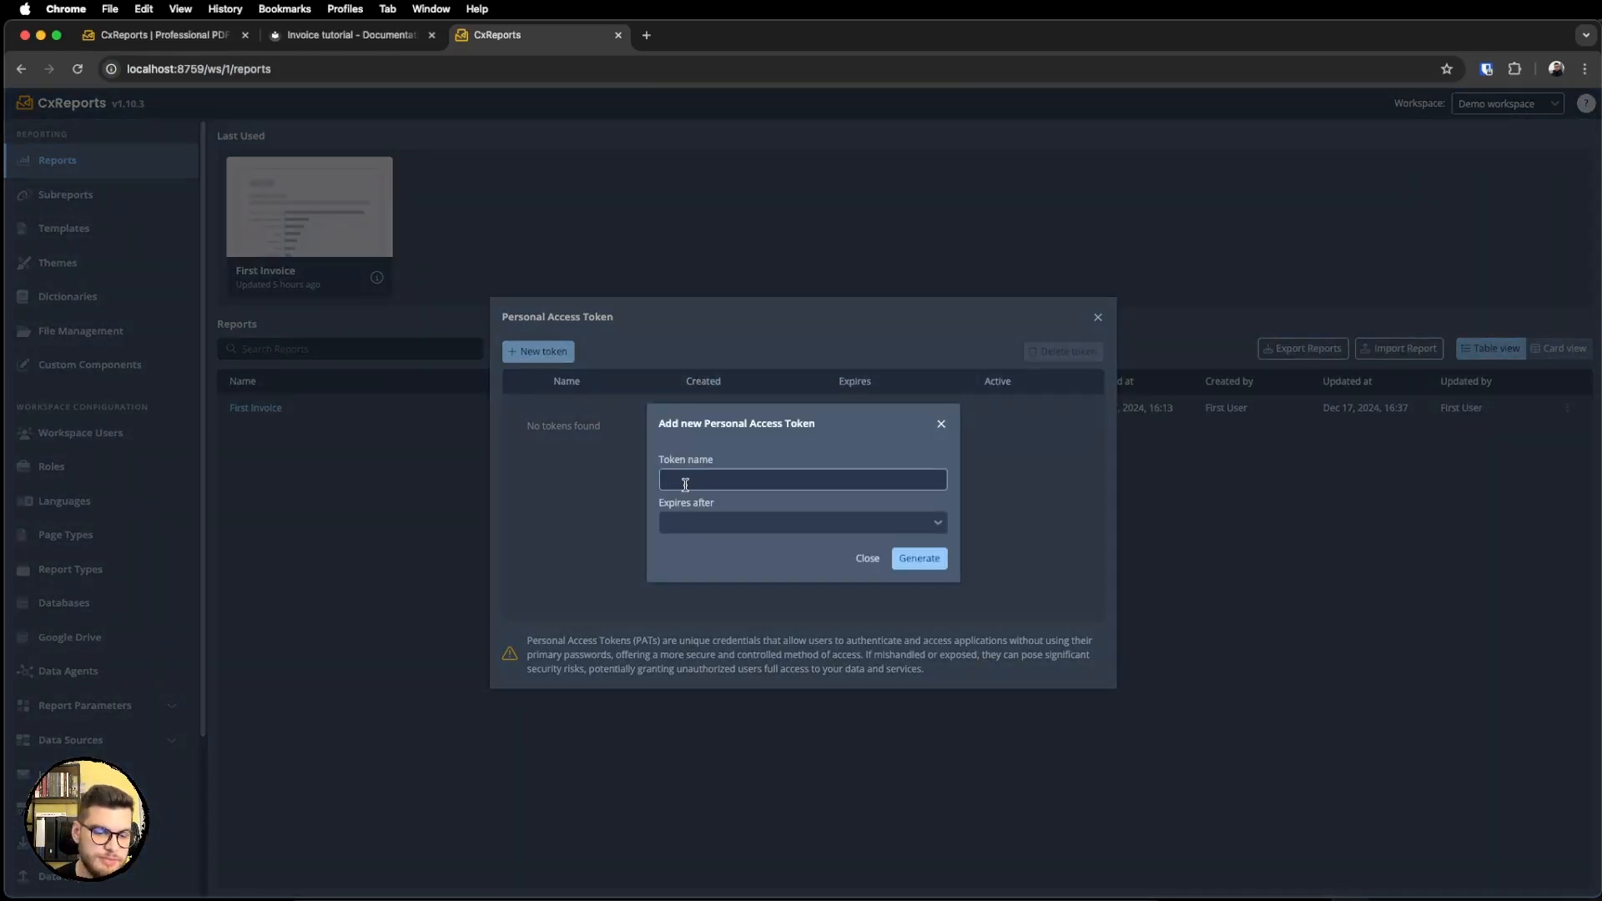
type("postman")
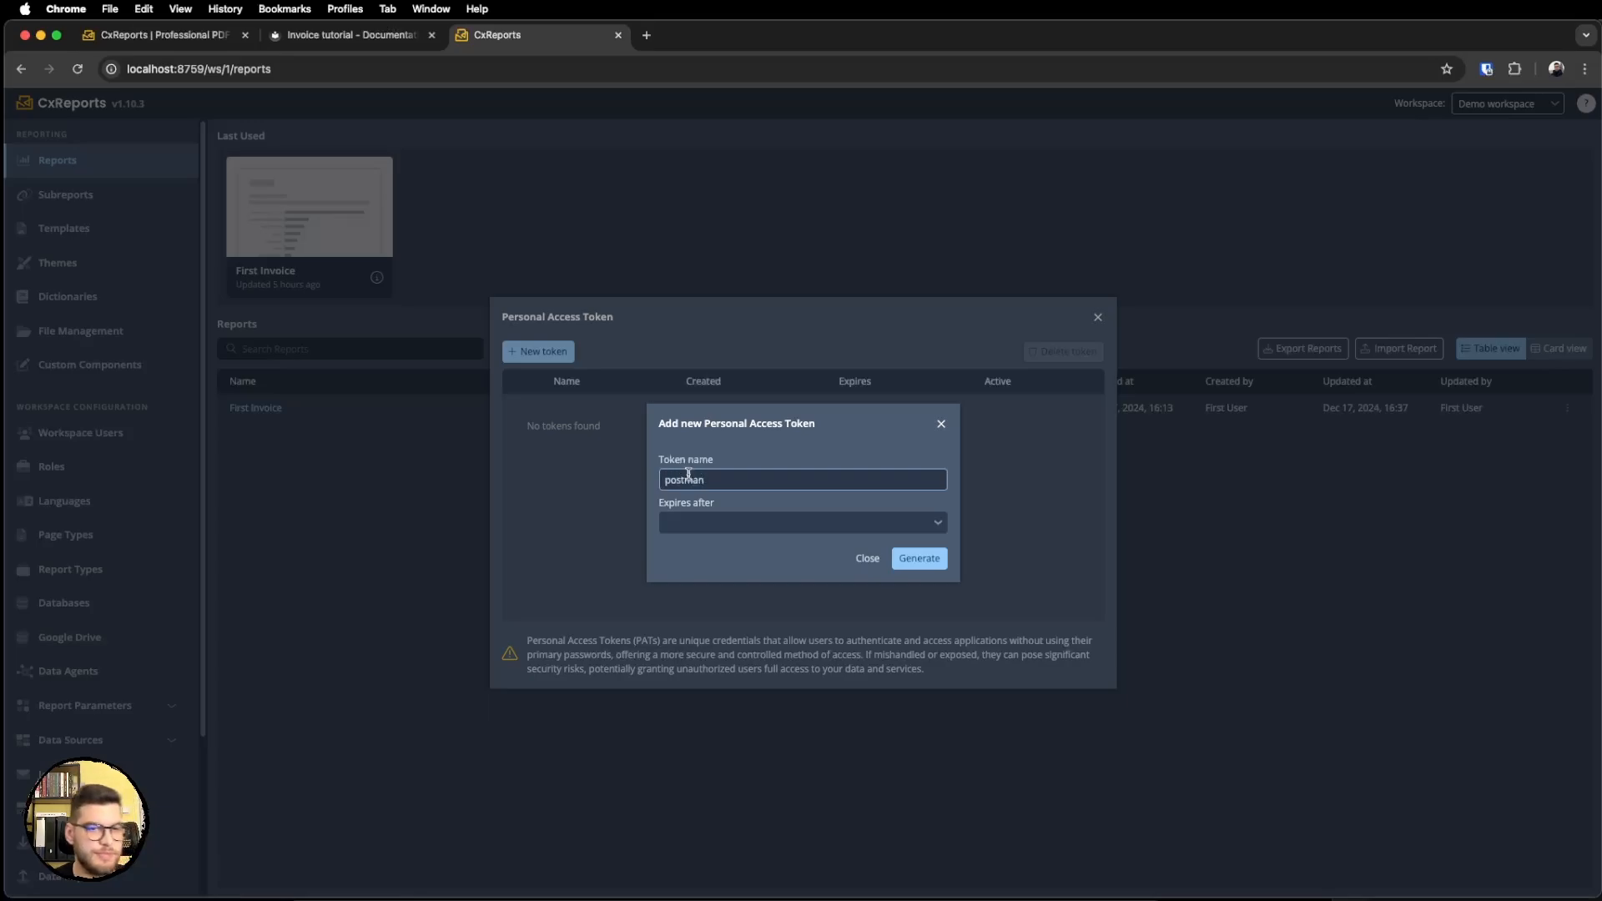
left_click(715, 523)
left_click(713, 625)
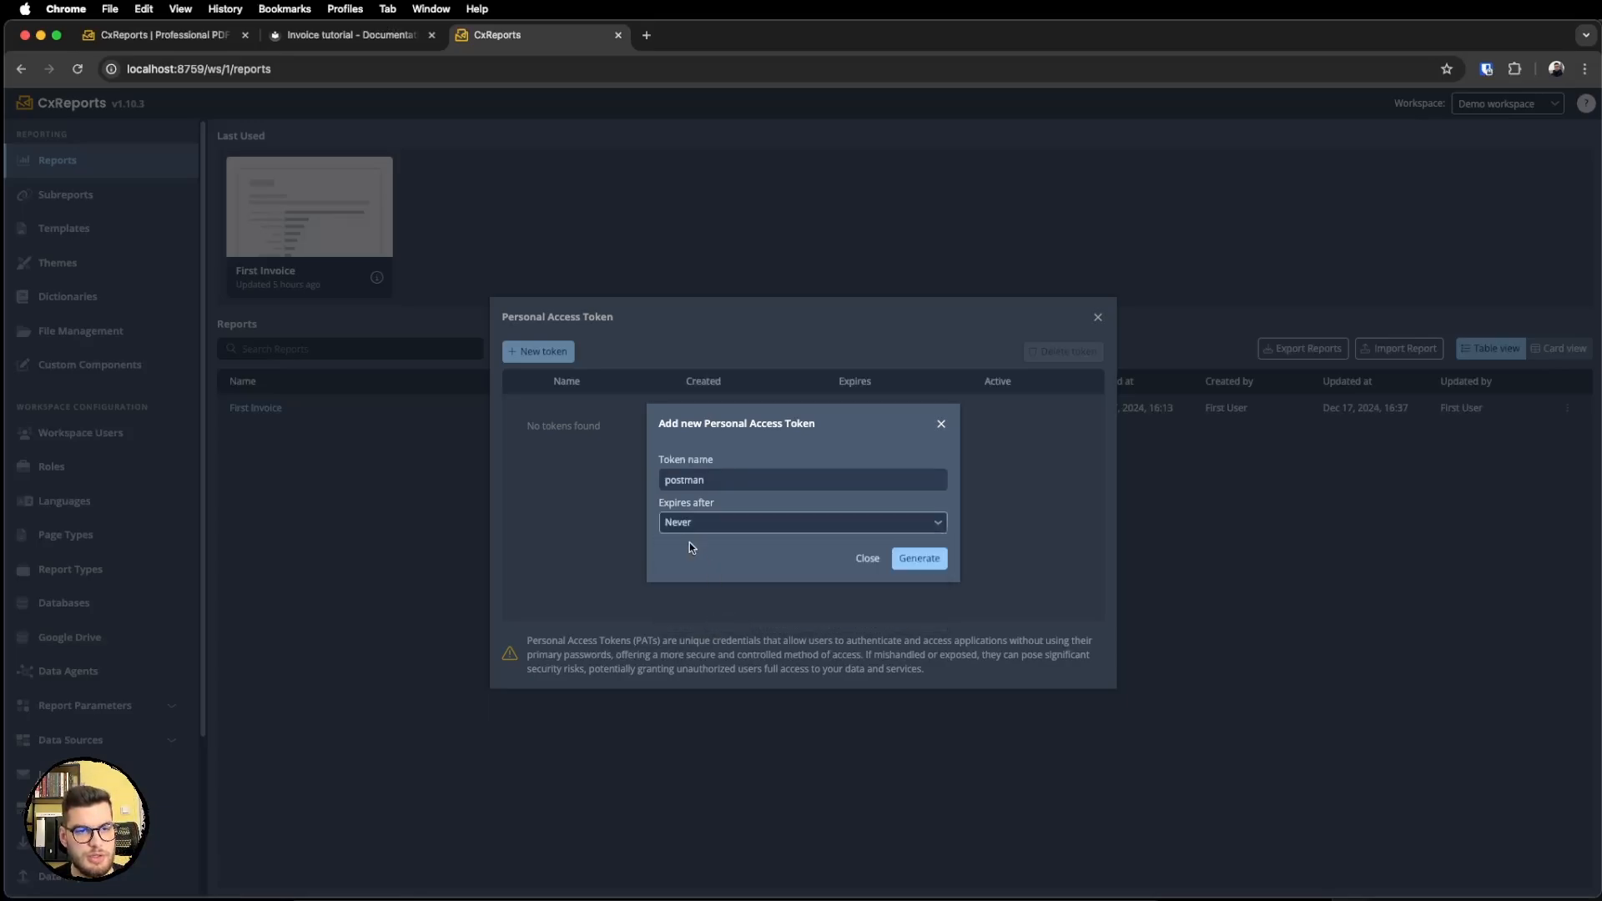
left_click(932, 567)
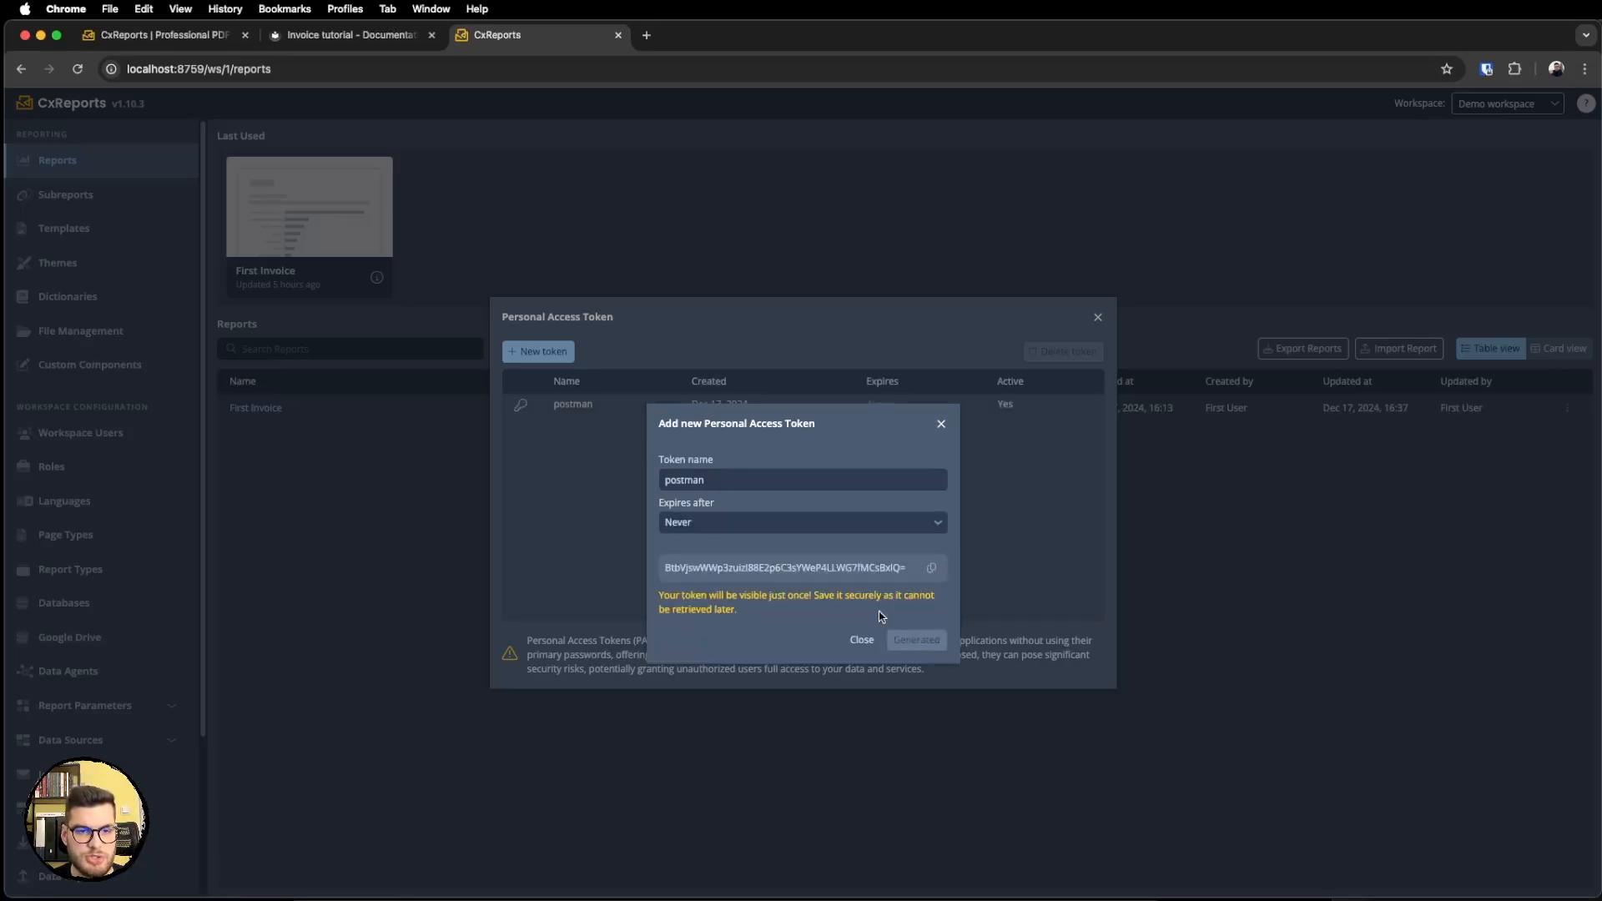
left_click(932, 568)
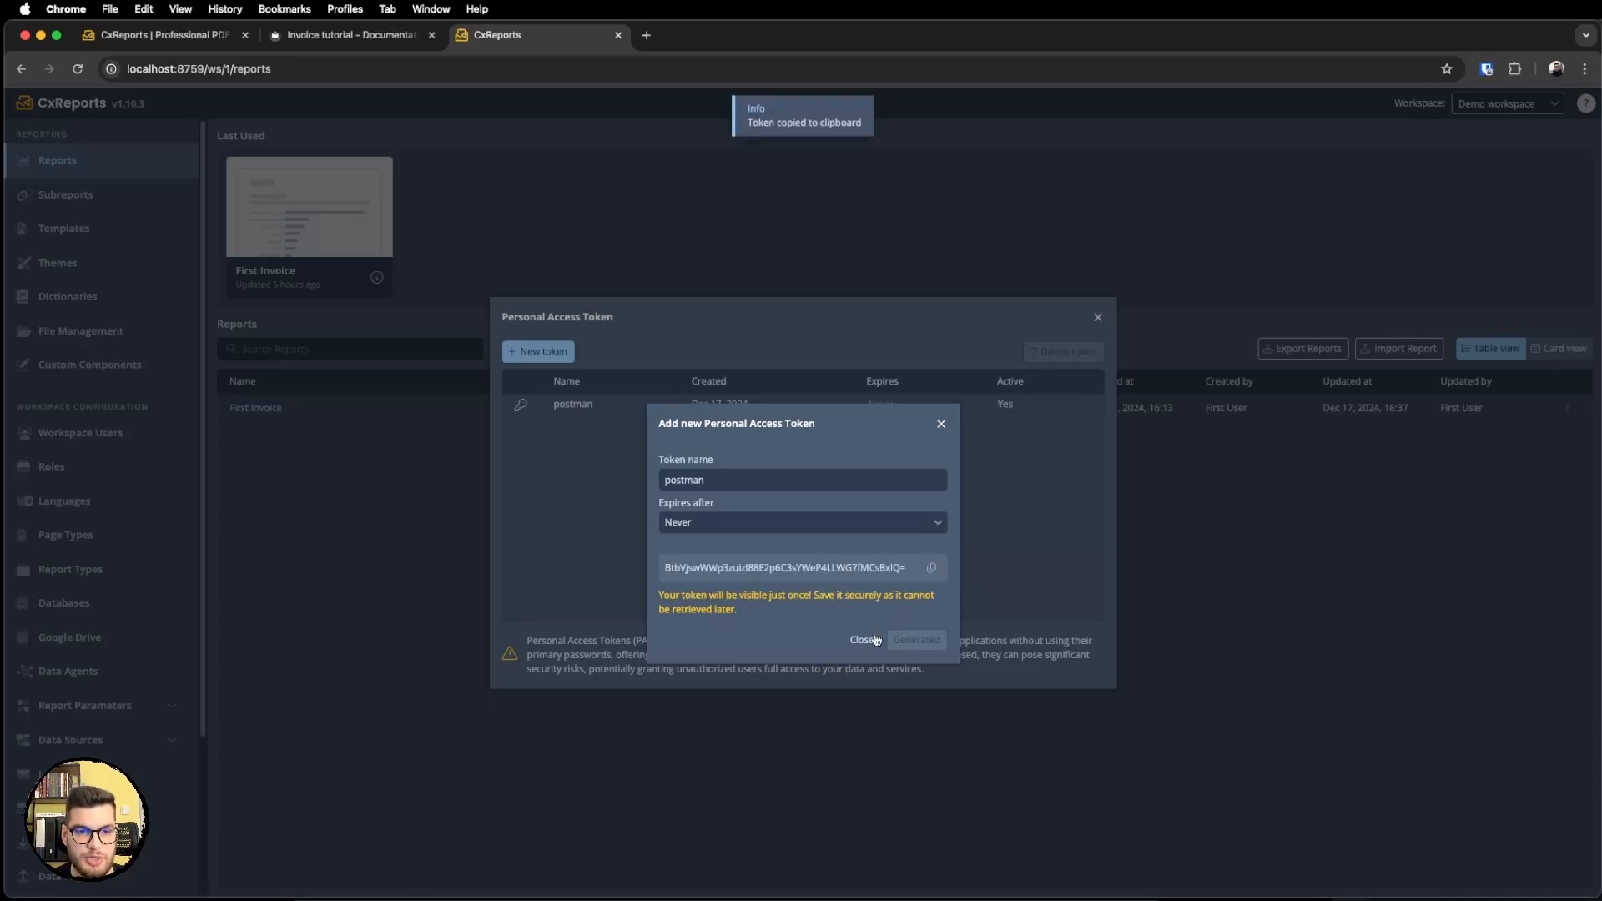
left_click(854, 639)
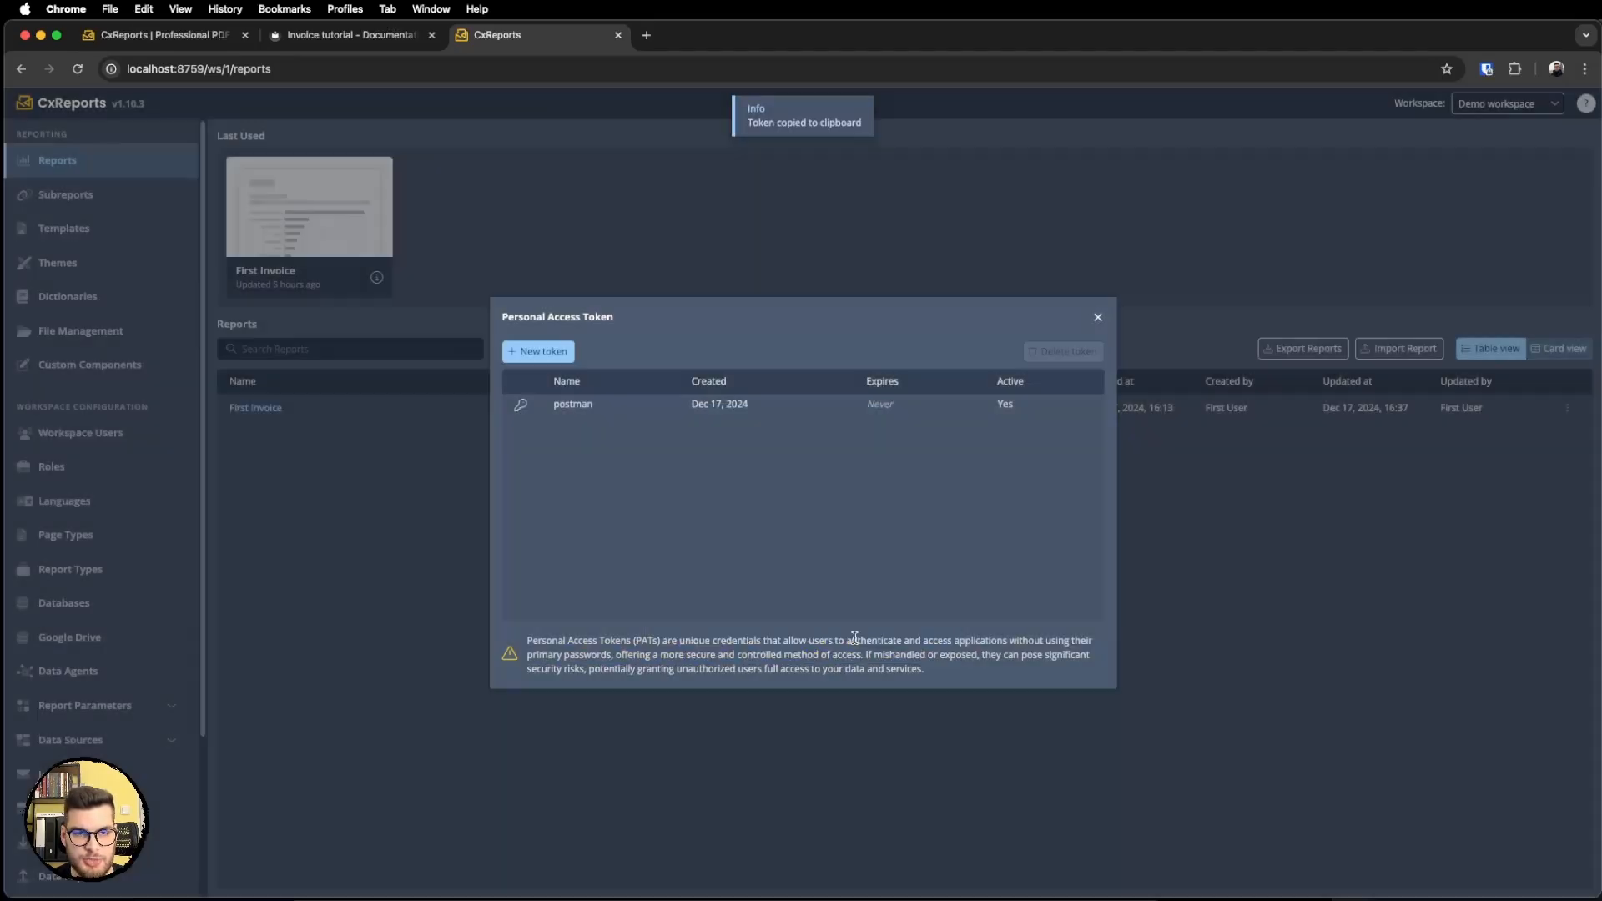
left_click(1098, 320)
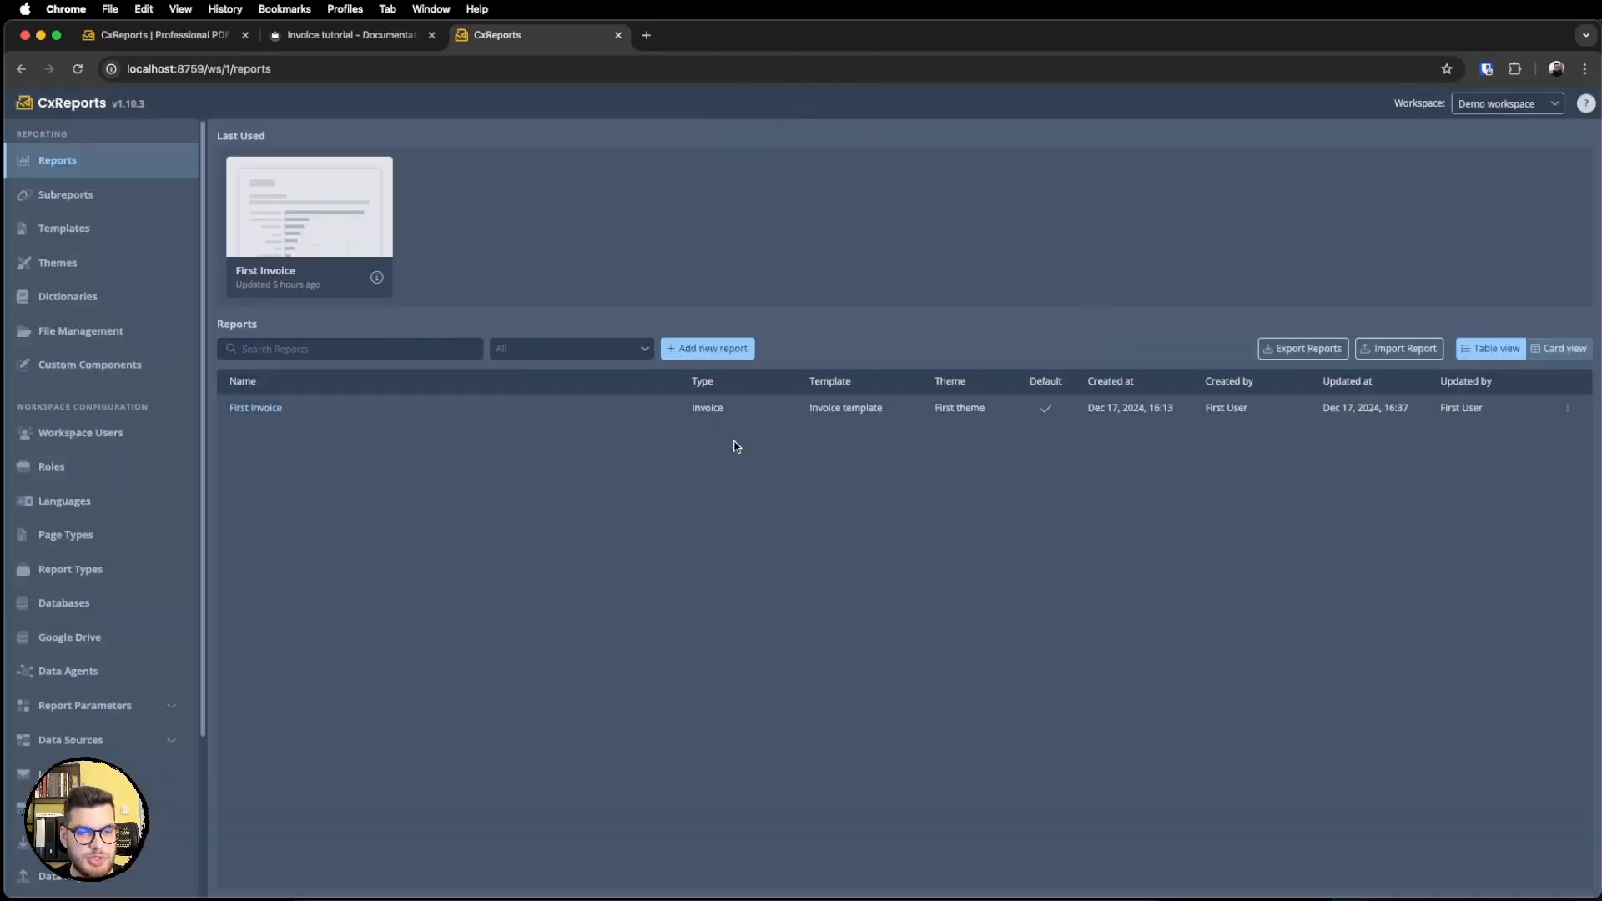
In Postman, set the invoice PDF request's authorization to Bearer Token, paste the personal access token and send the request.
key("super+Tab")
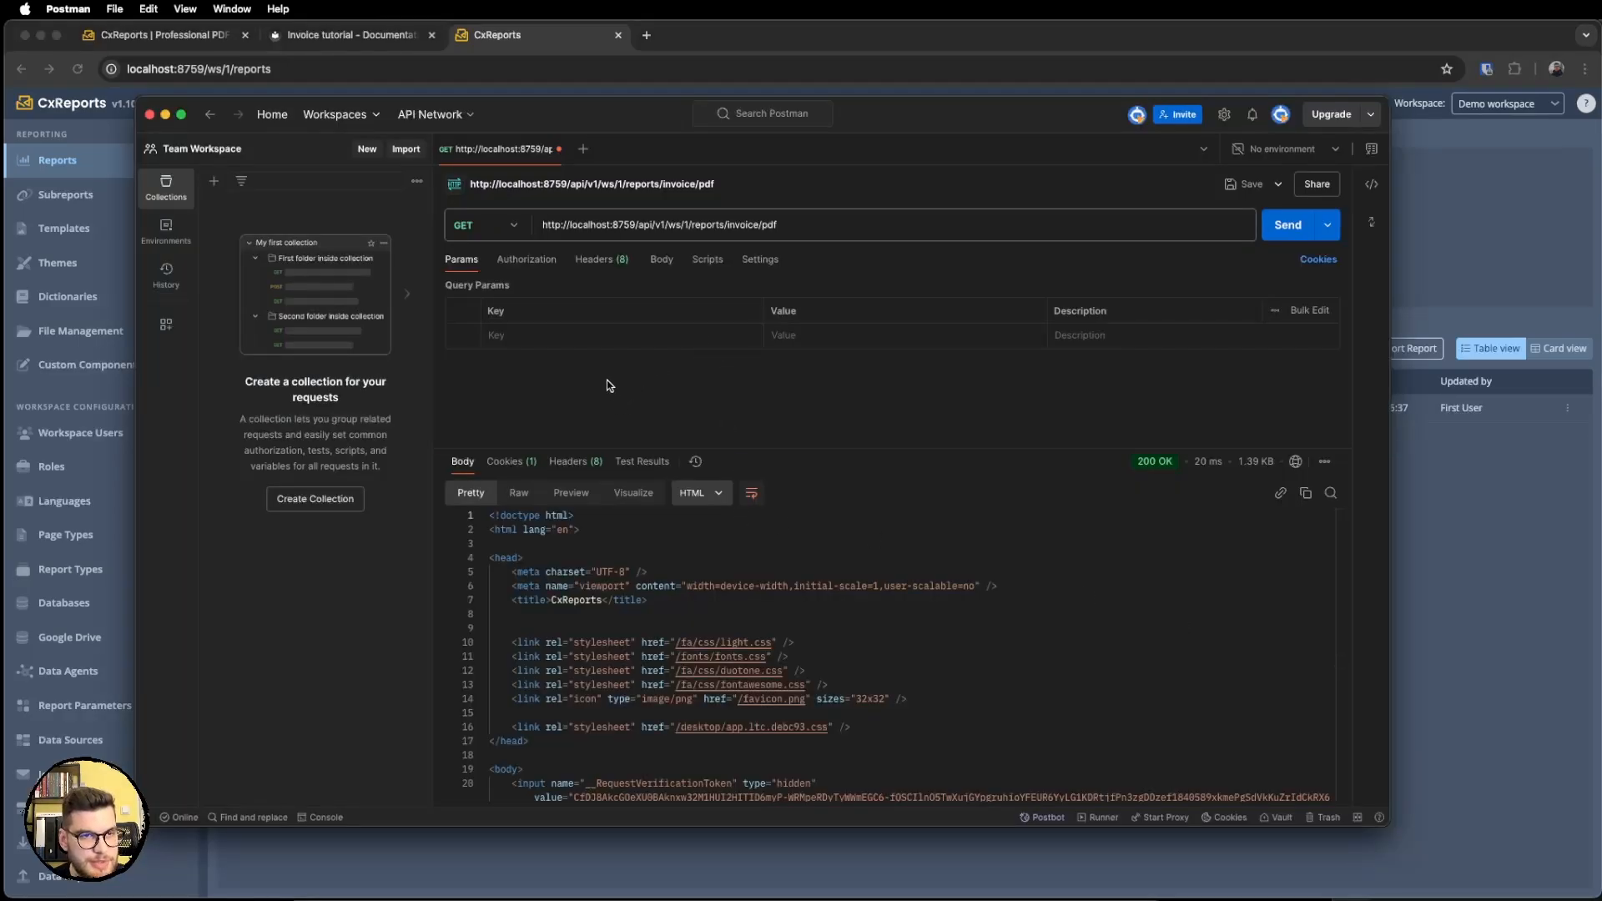
left_click(526, 260)
left_click(546, 312)
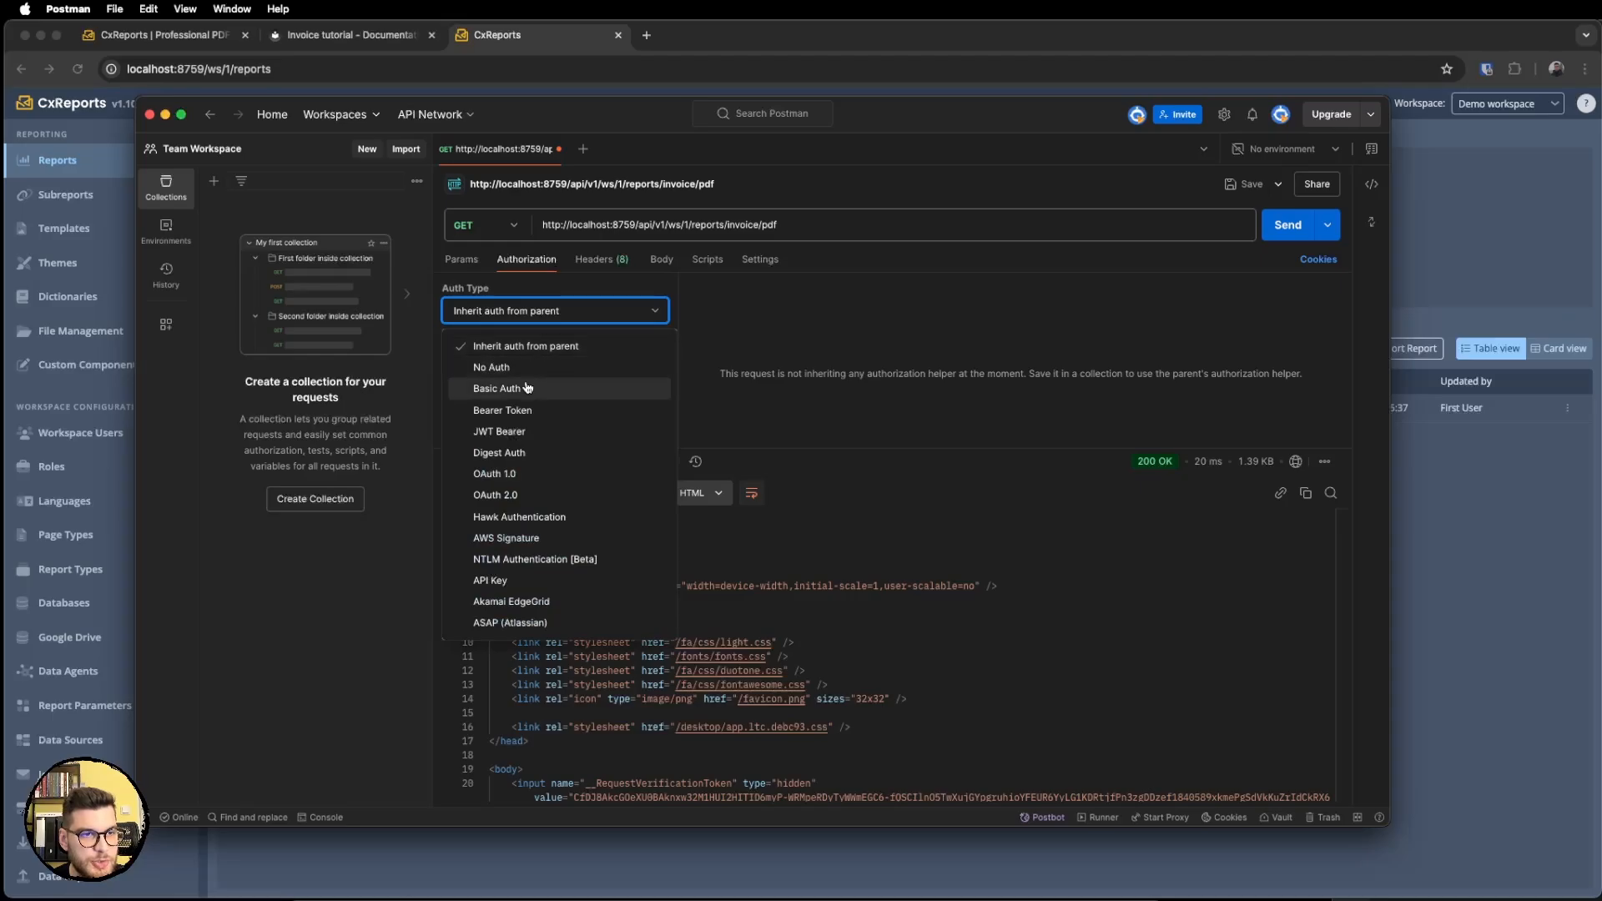
left_click(526, 410)
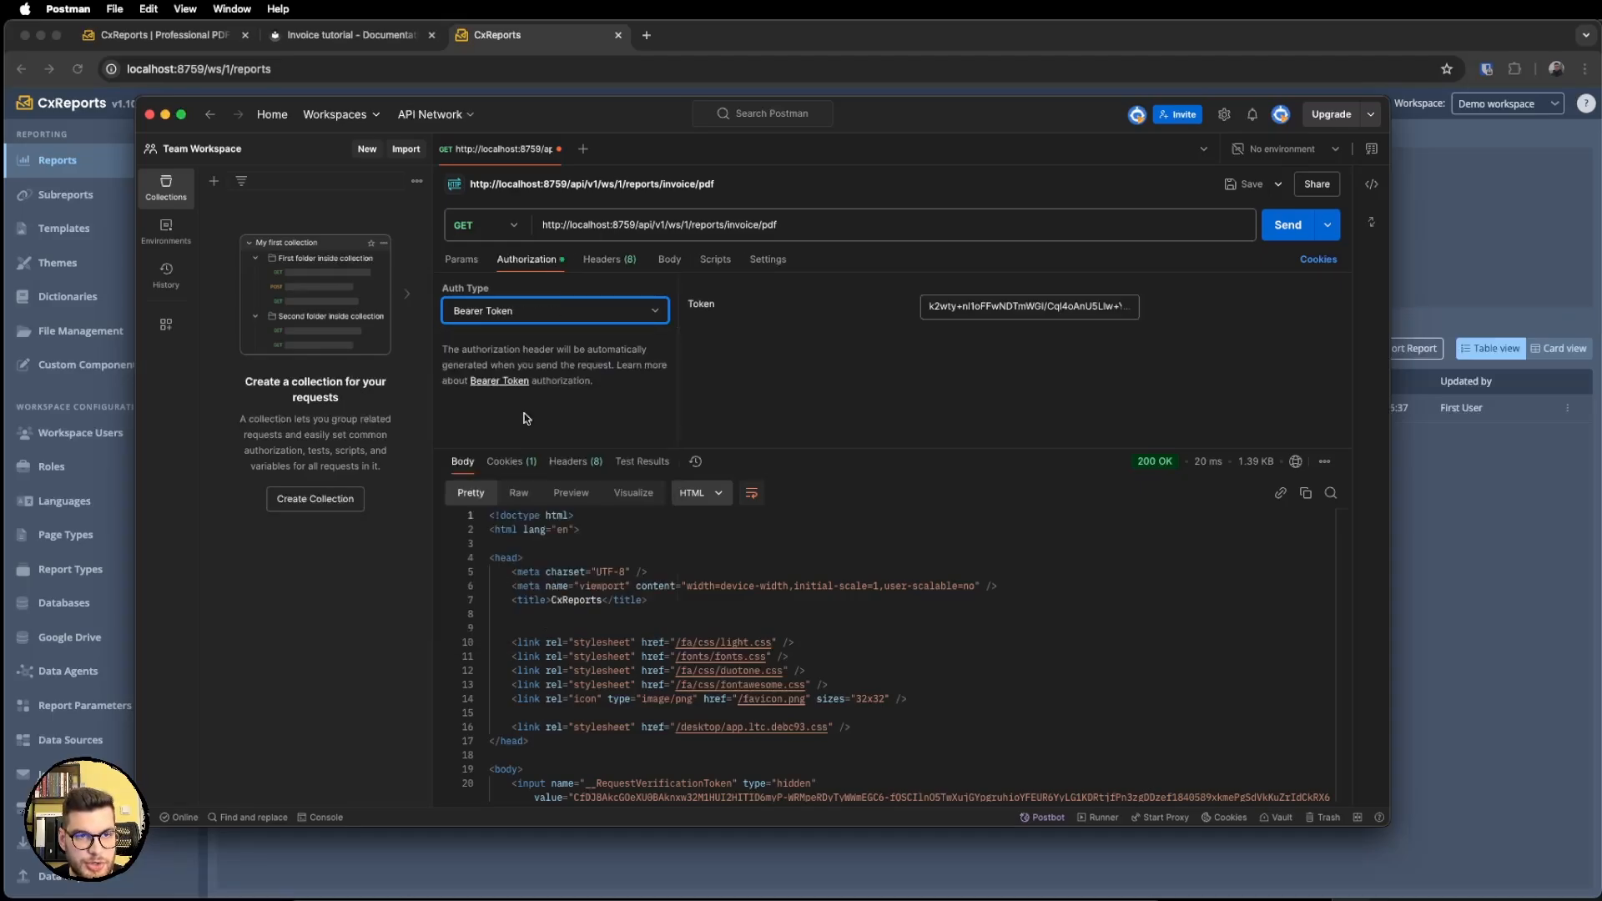
left_click(1050, 317)
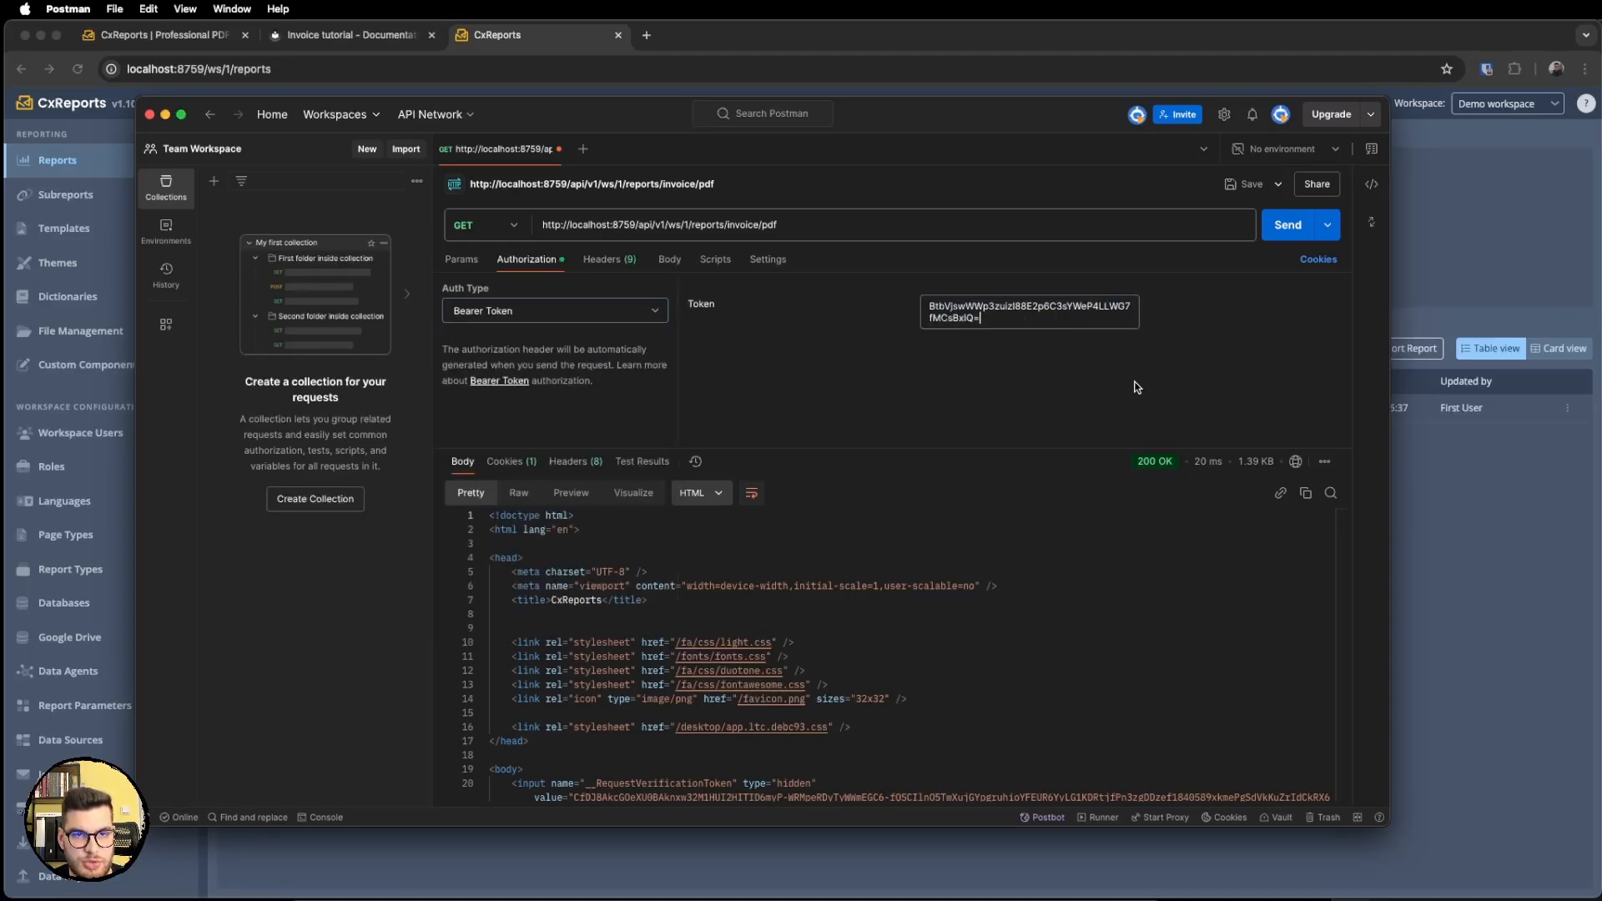
left_click(1290, 226)
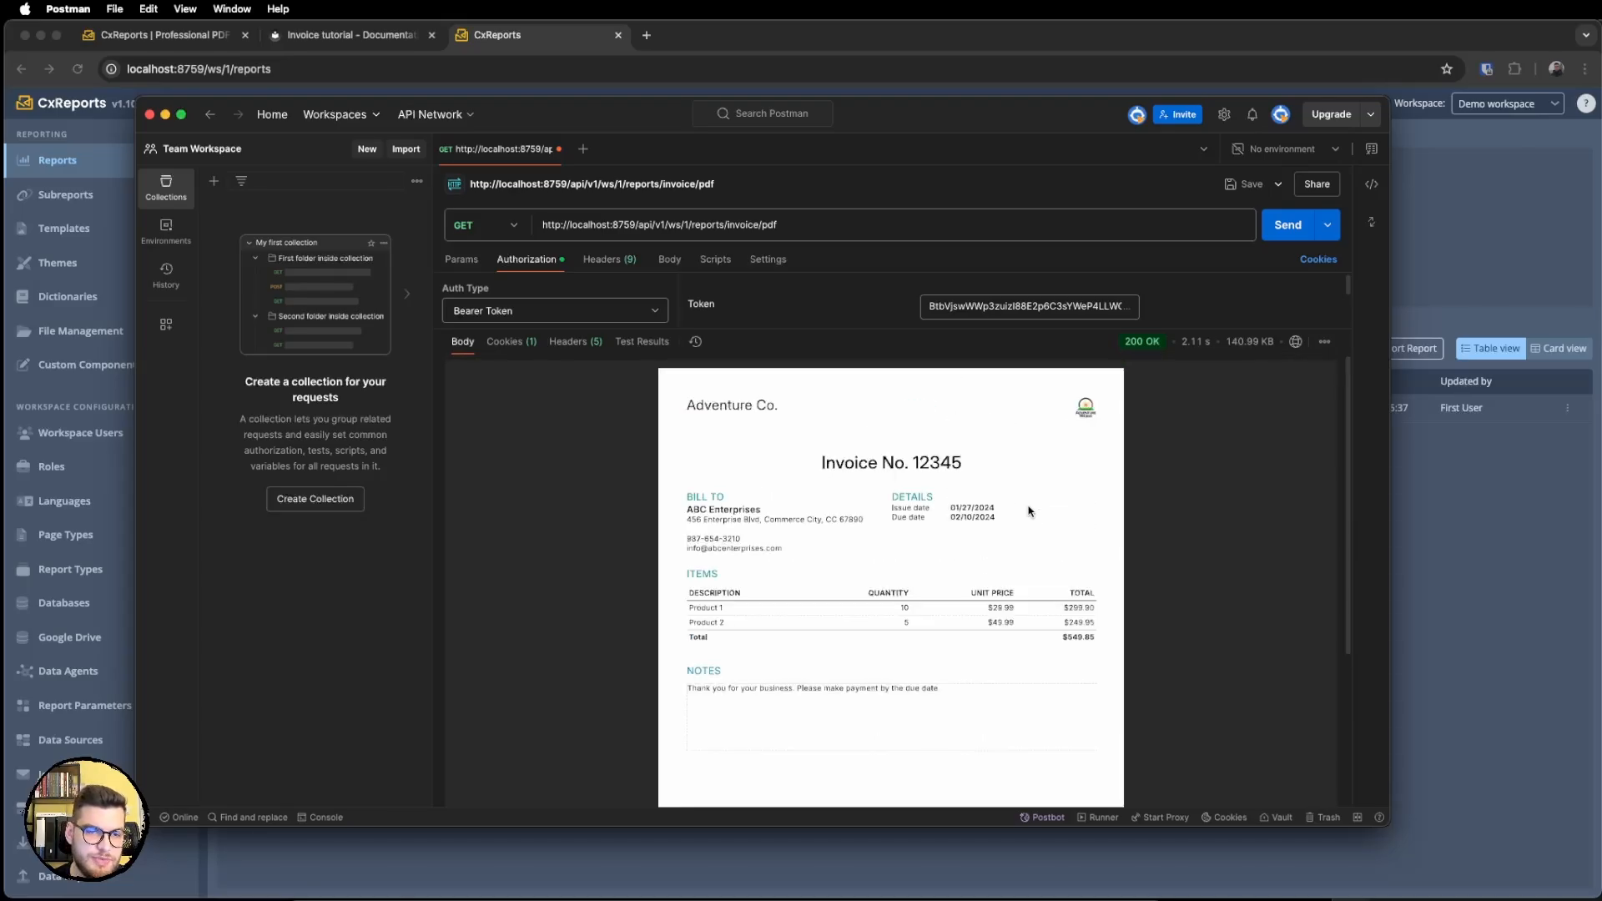
left_click(1288, 224)
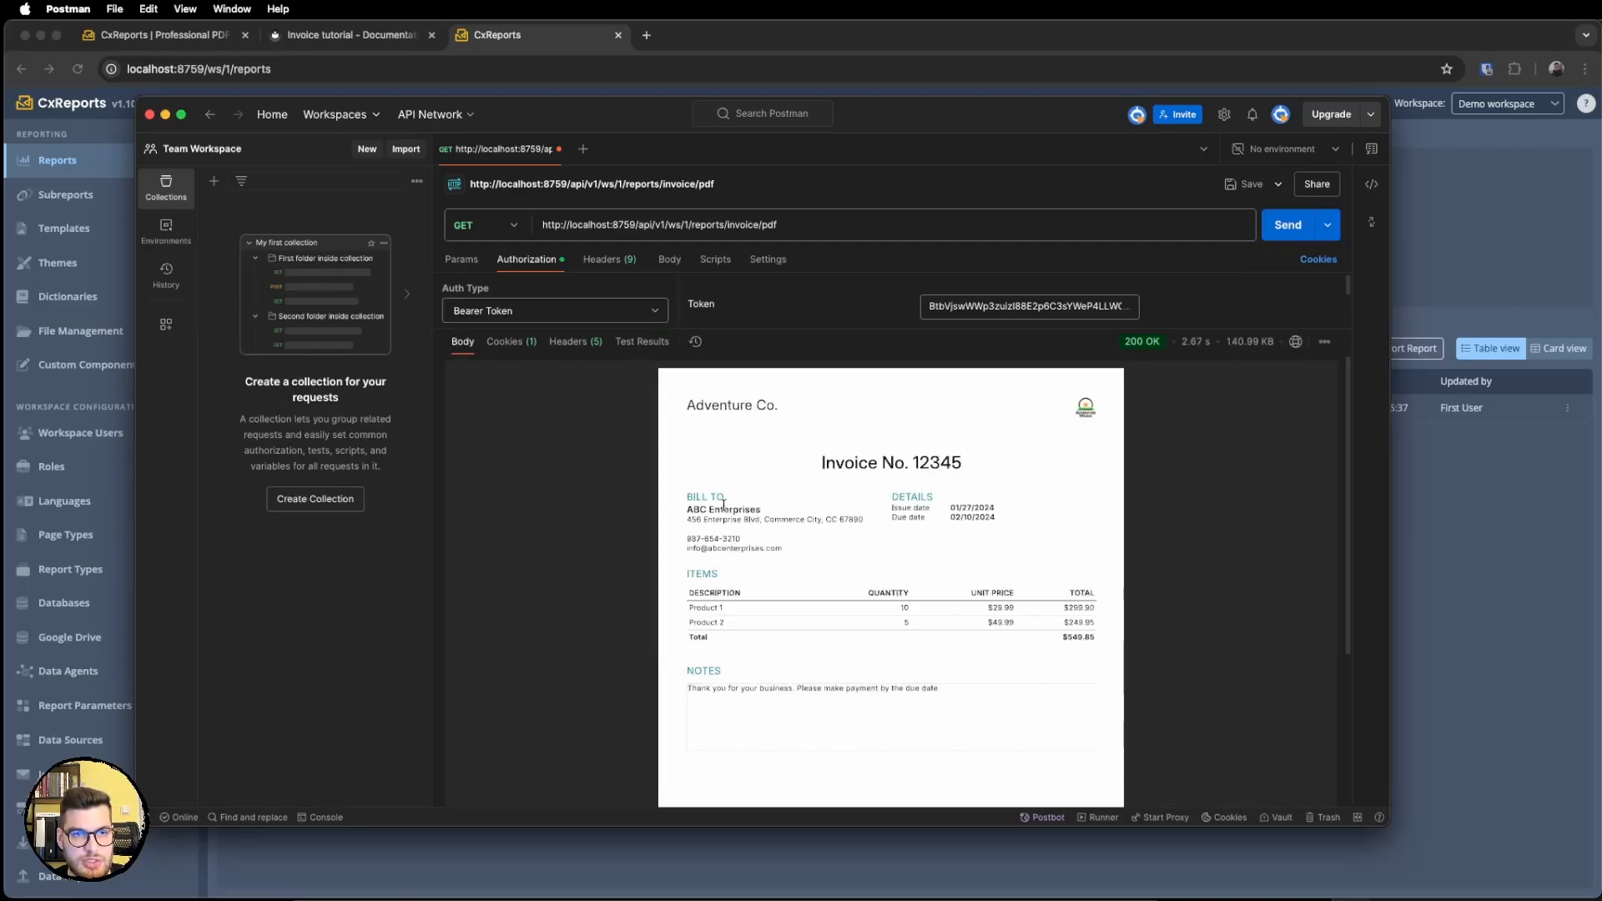
Open the First Invoice report in CxReports and copy the entire JSON of its invoice data source without changing it.
left_click(1504, 264)
left_click(305, 216)
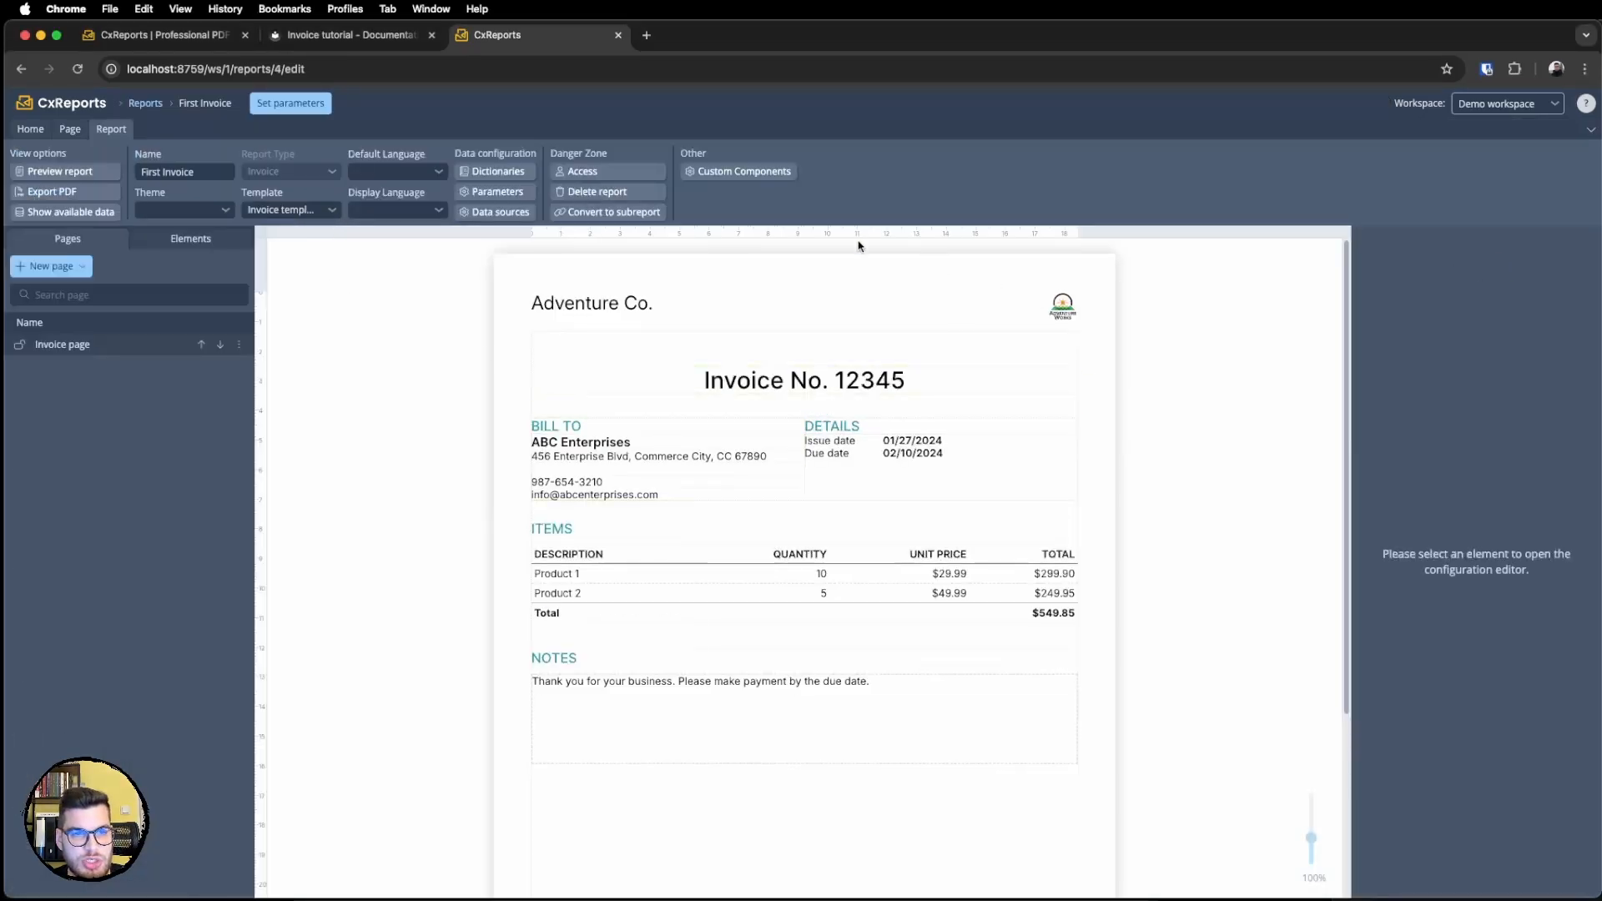
left_click(508, 213)
left_click(615, 373)
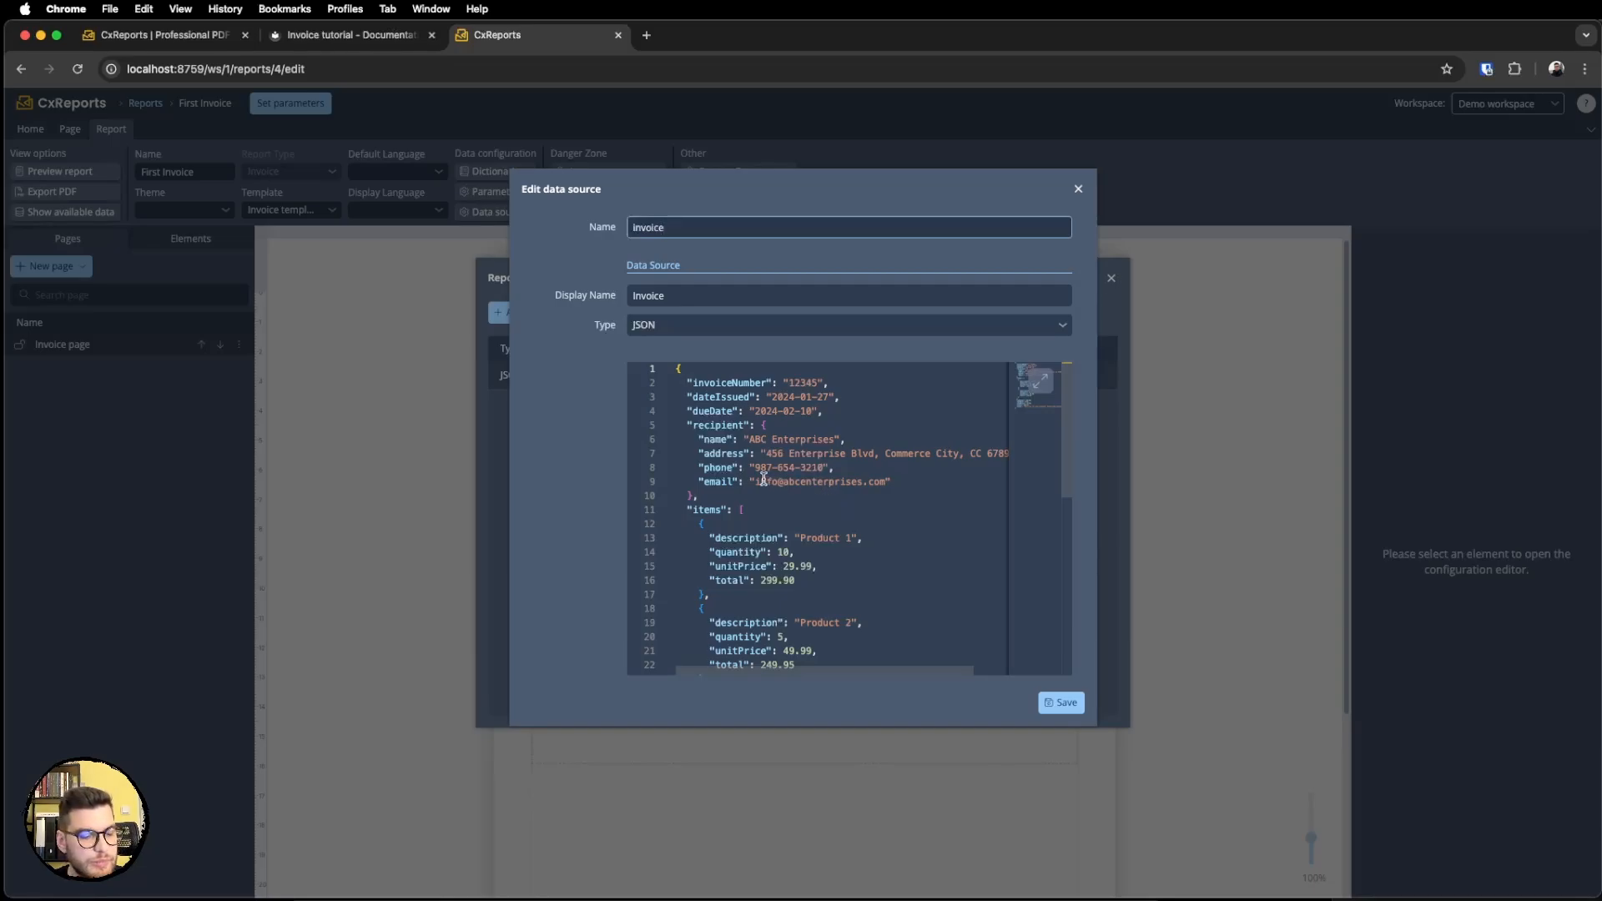
key("super+a")
left_click(782, 449)
key("super+a")
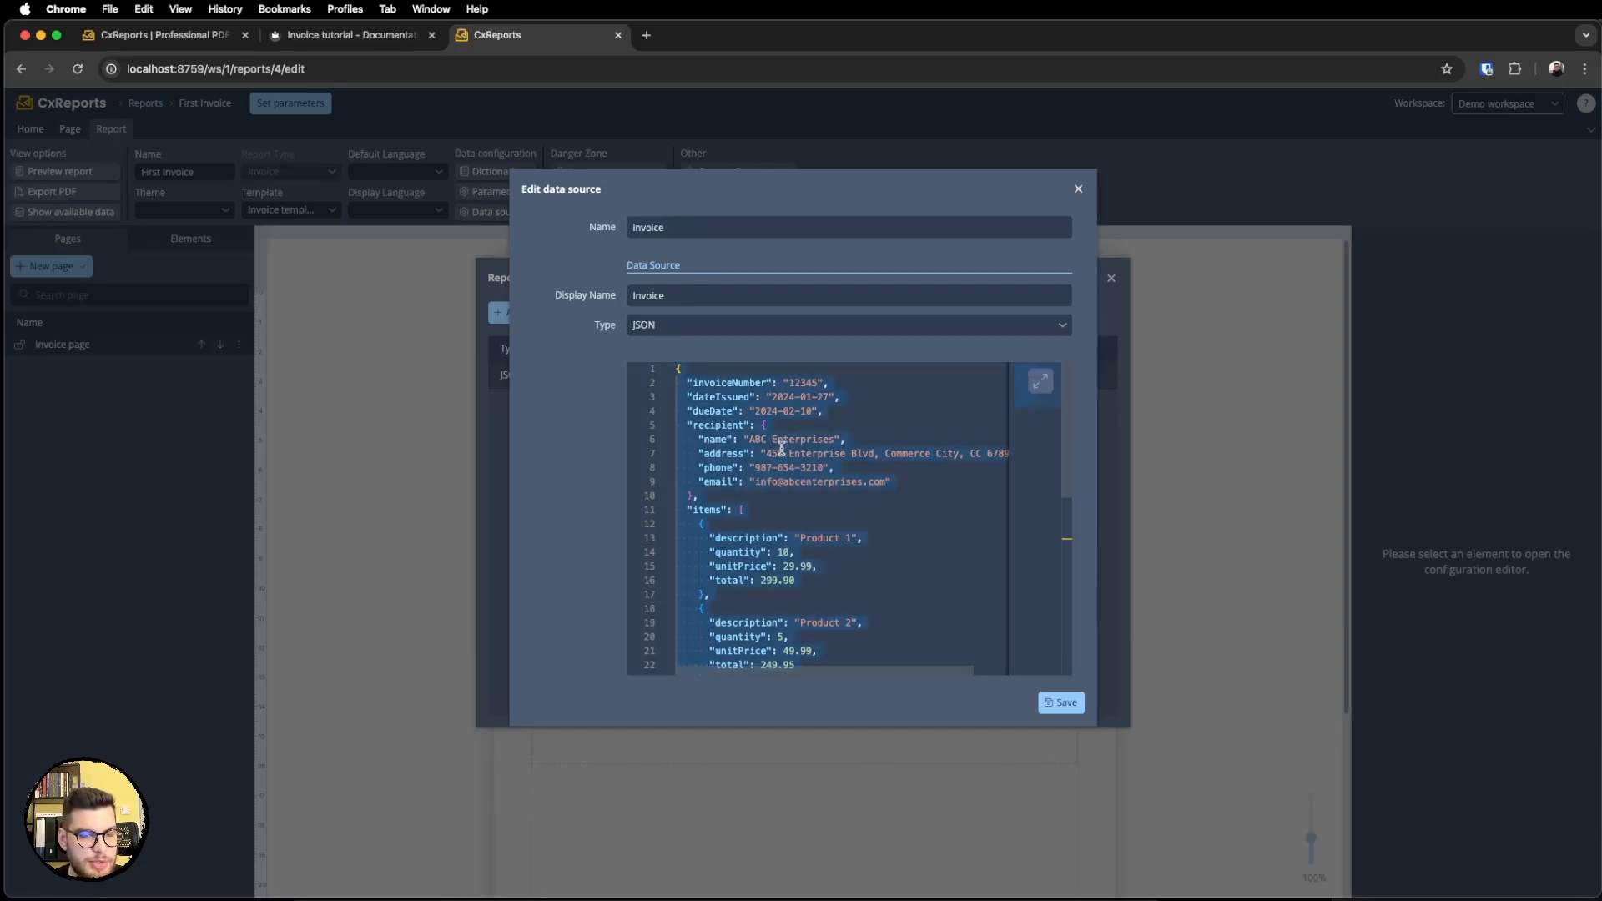
left_click(1077, 189)
left_click(1111, 278)
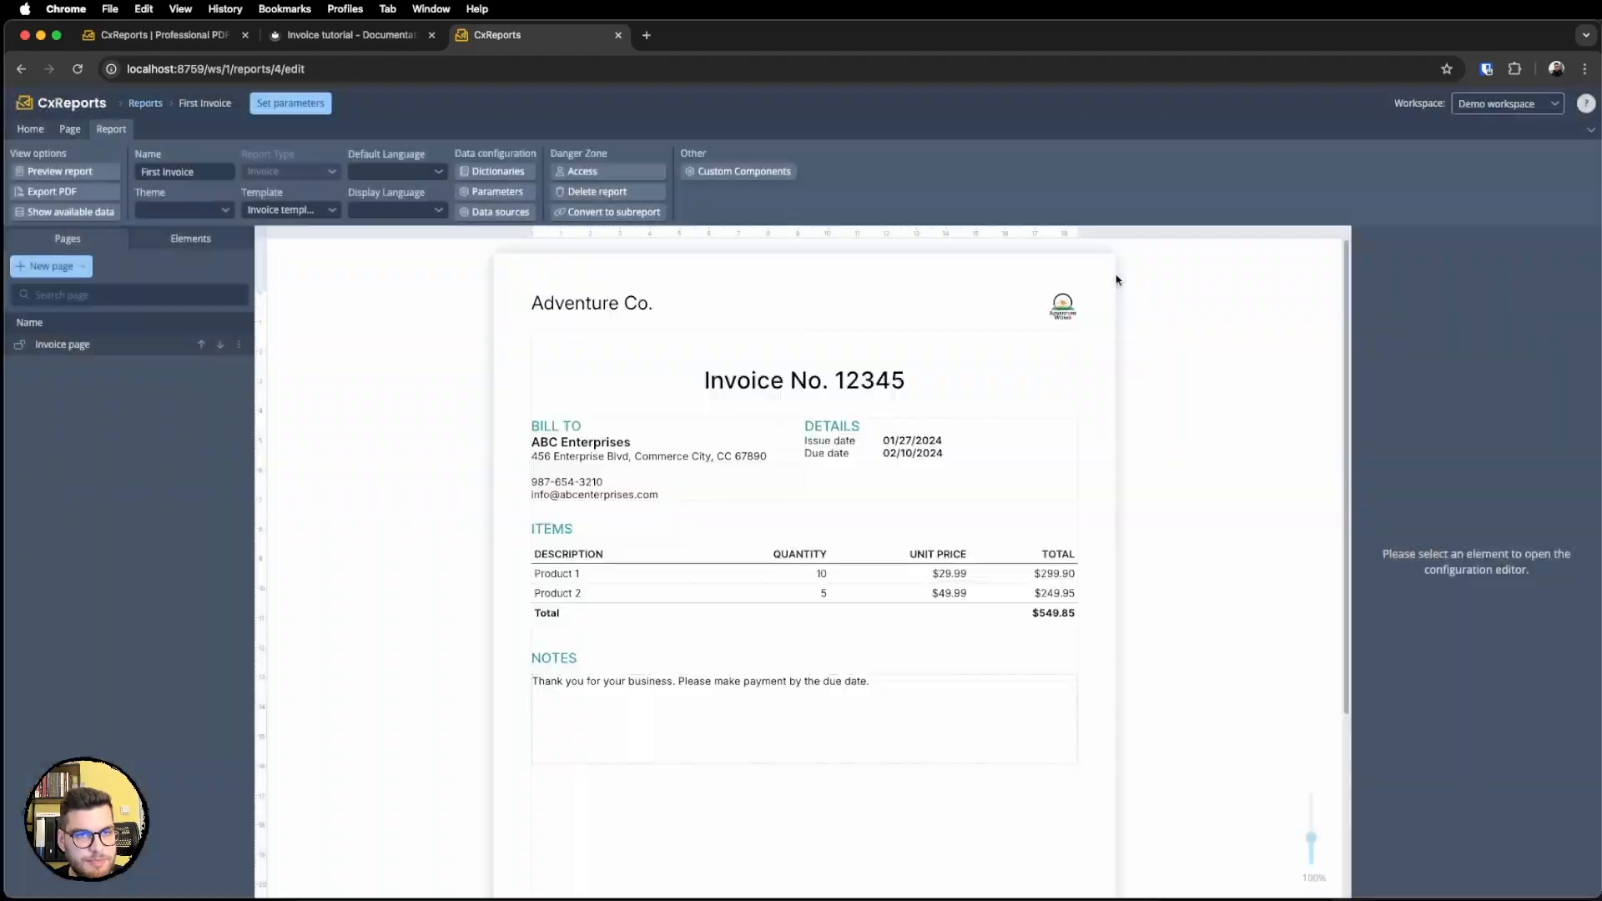
Look up the Temporary Data endpoint in the CxReports API documentation using the existing search for "tempo".
left_click(365, 42)
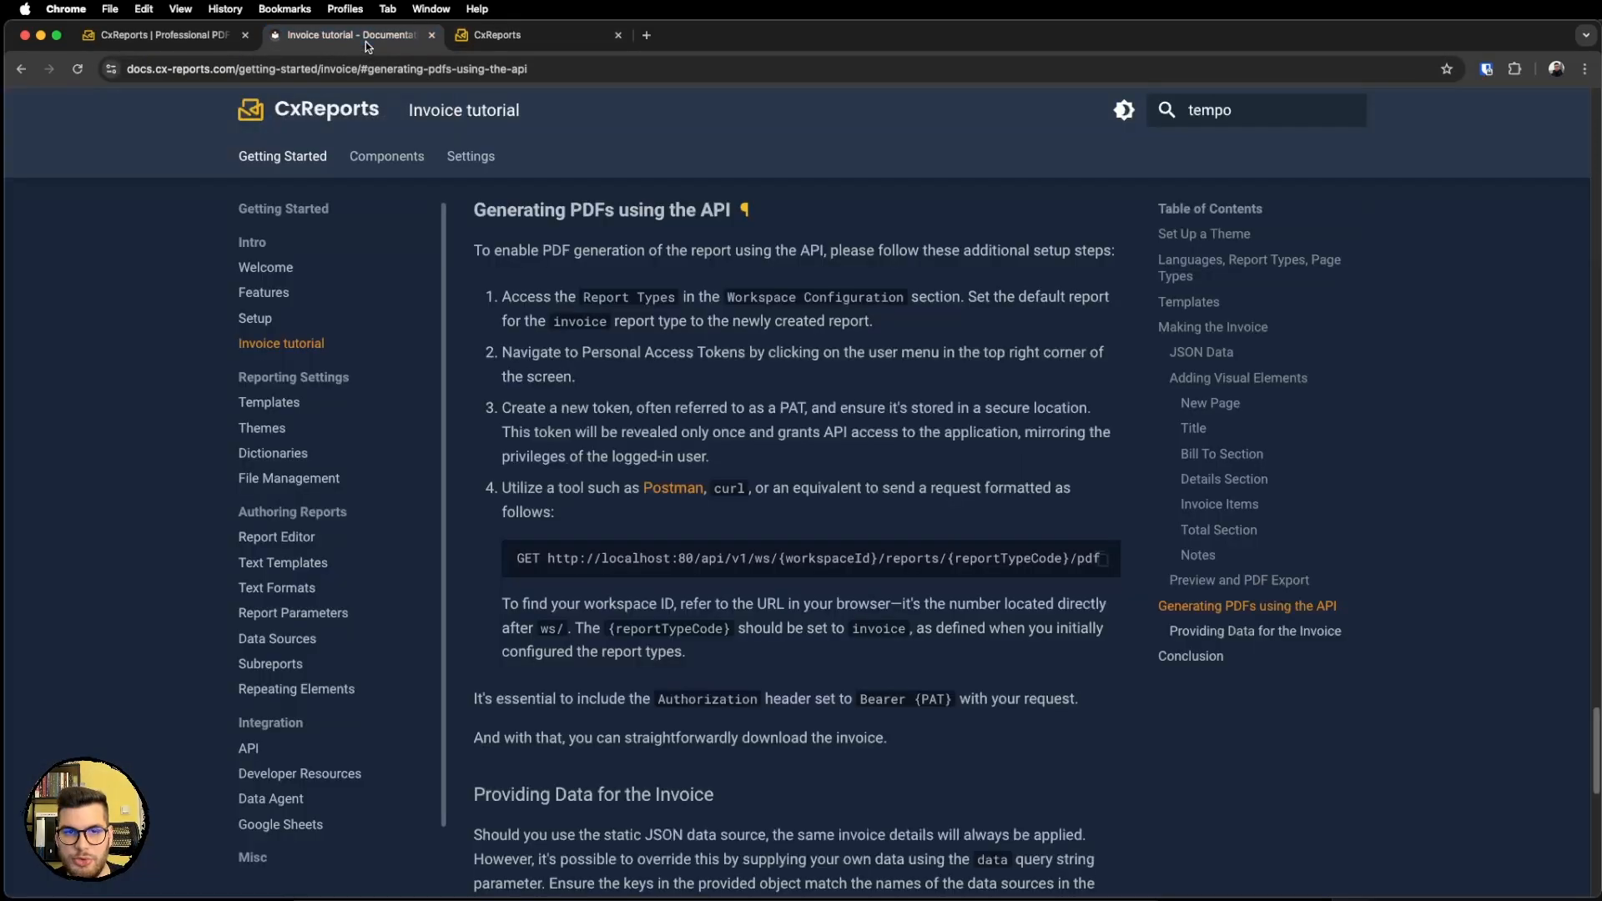
left_click(1241, 123)
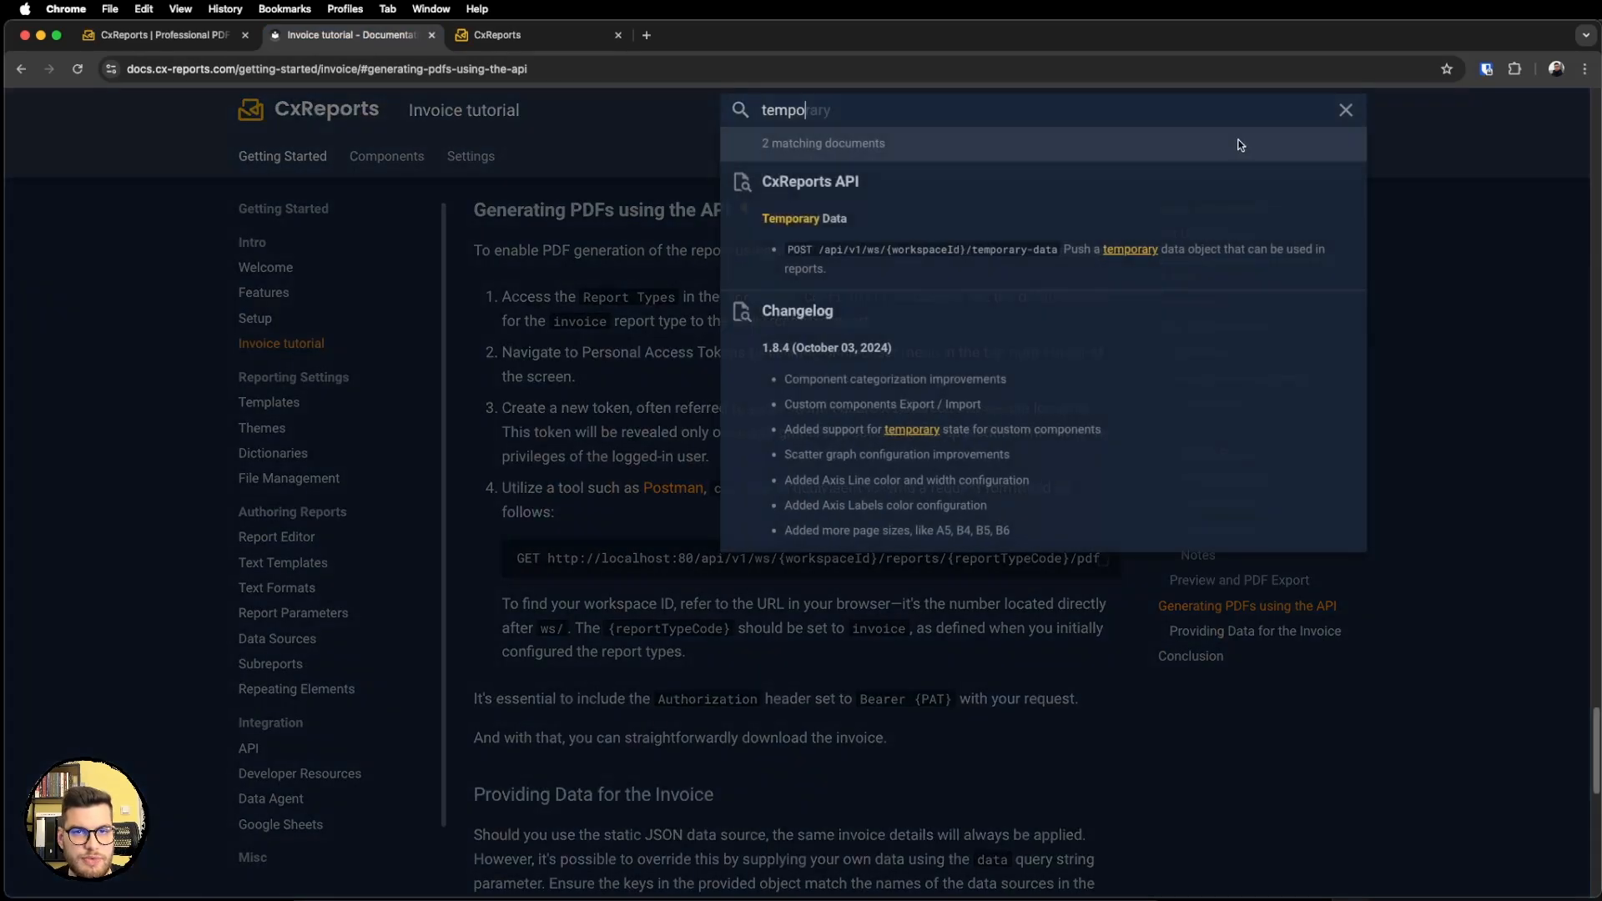
left_click(842, 229)
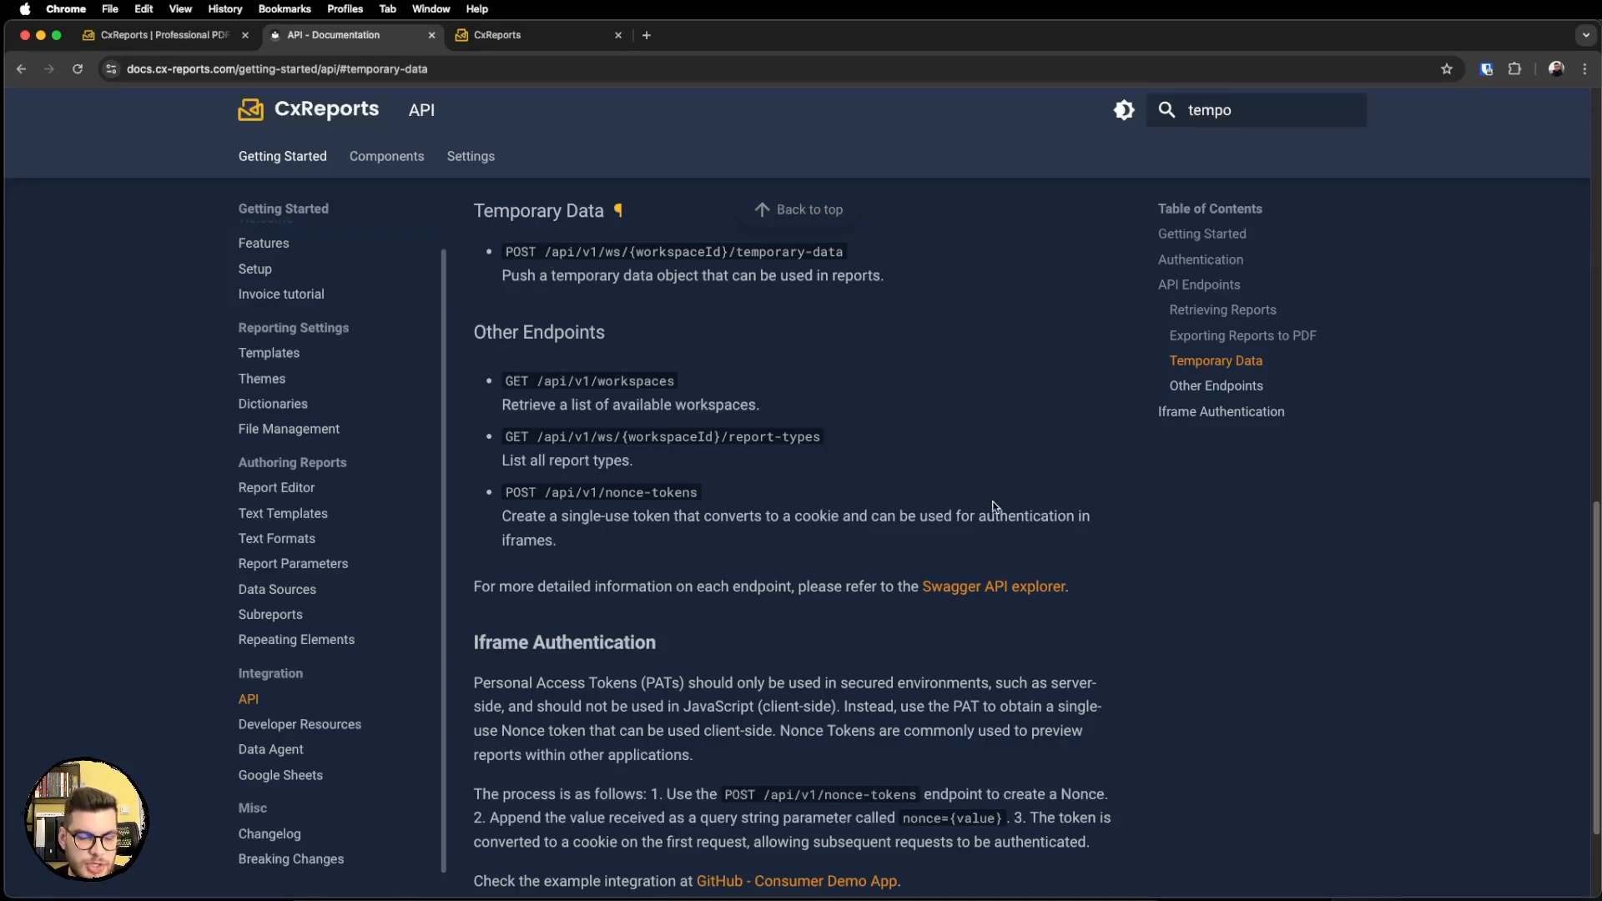
key("super+Tab")
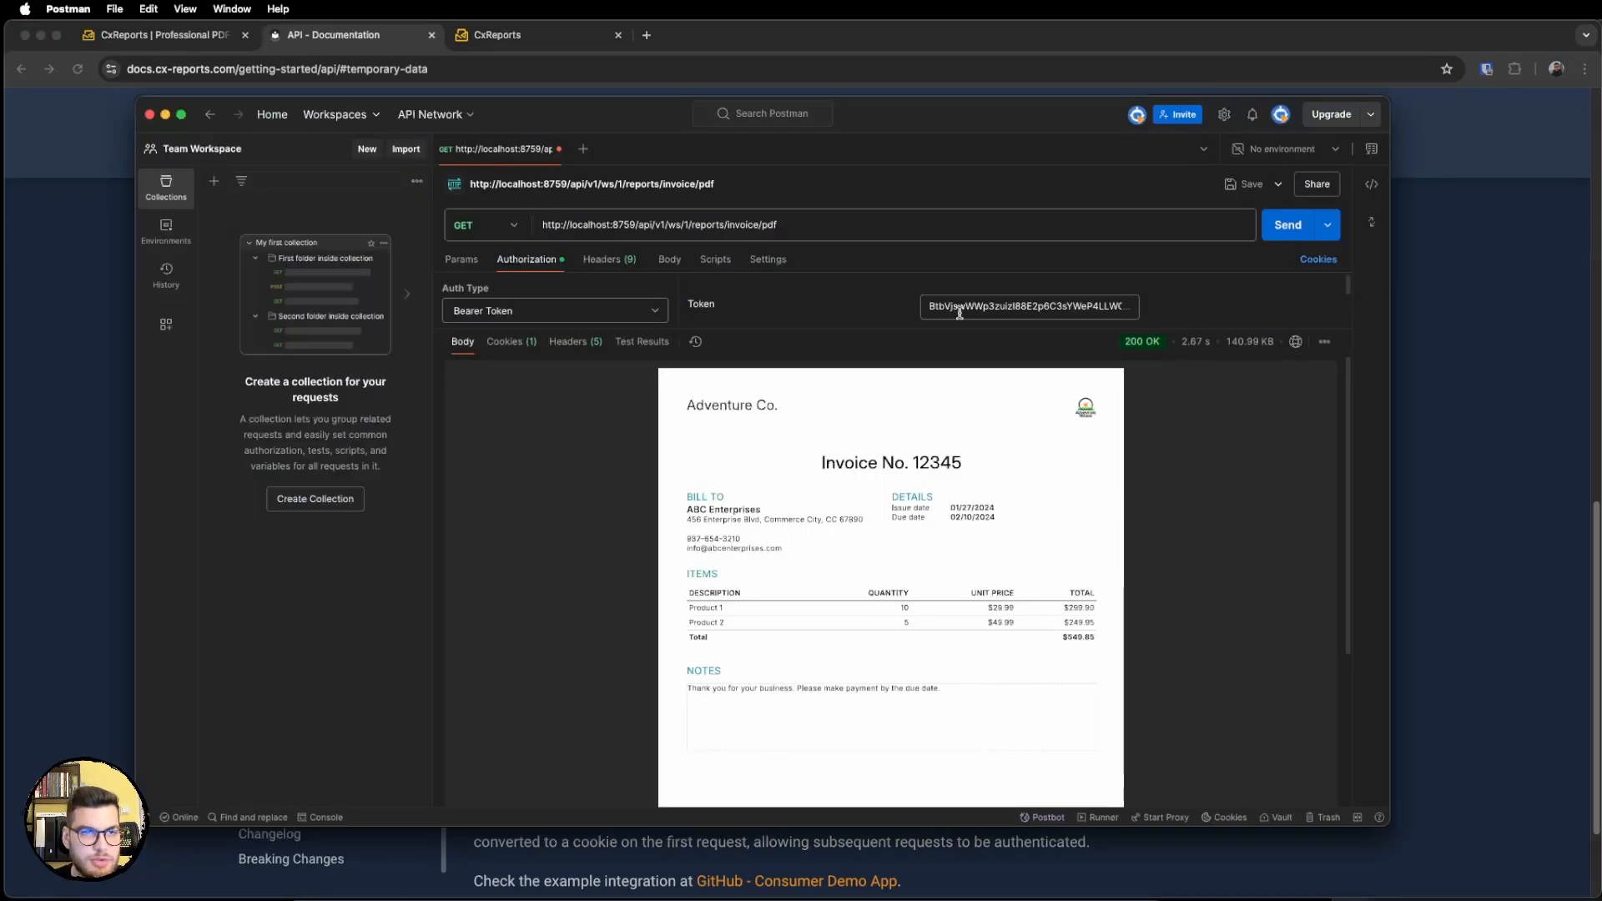
right_click(492, 144)
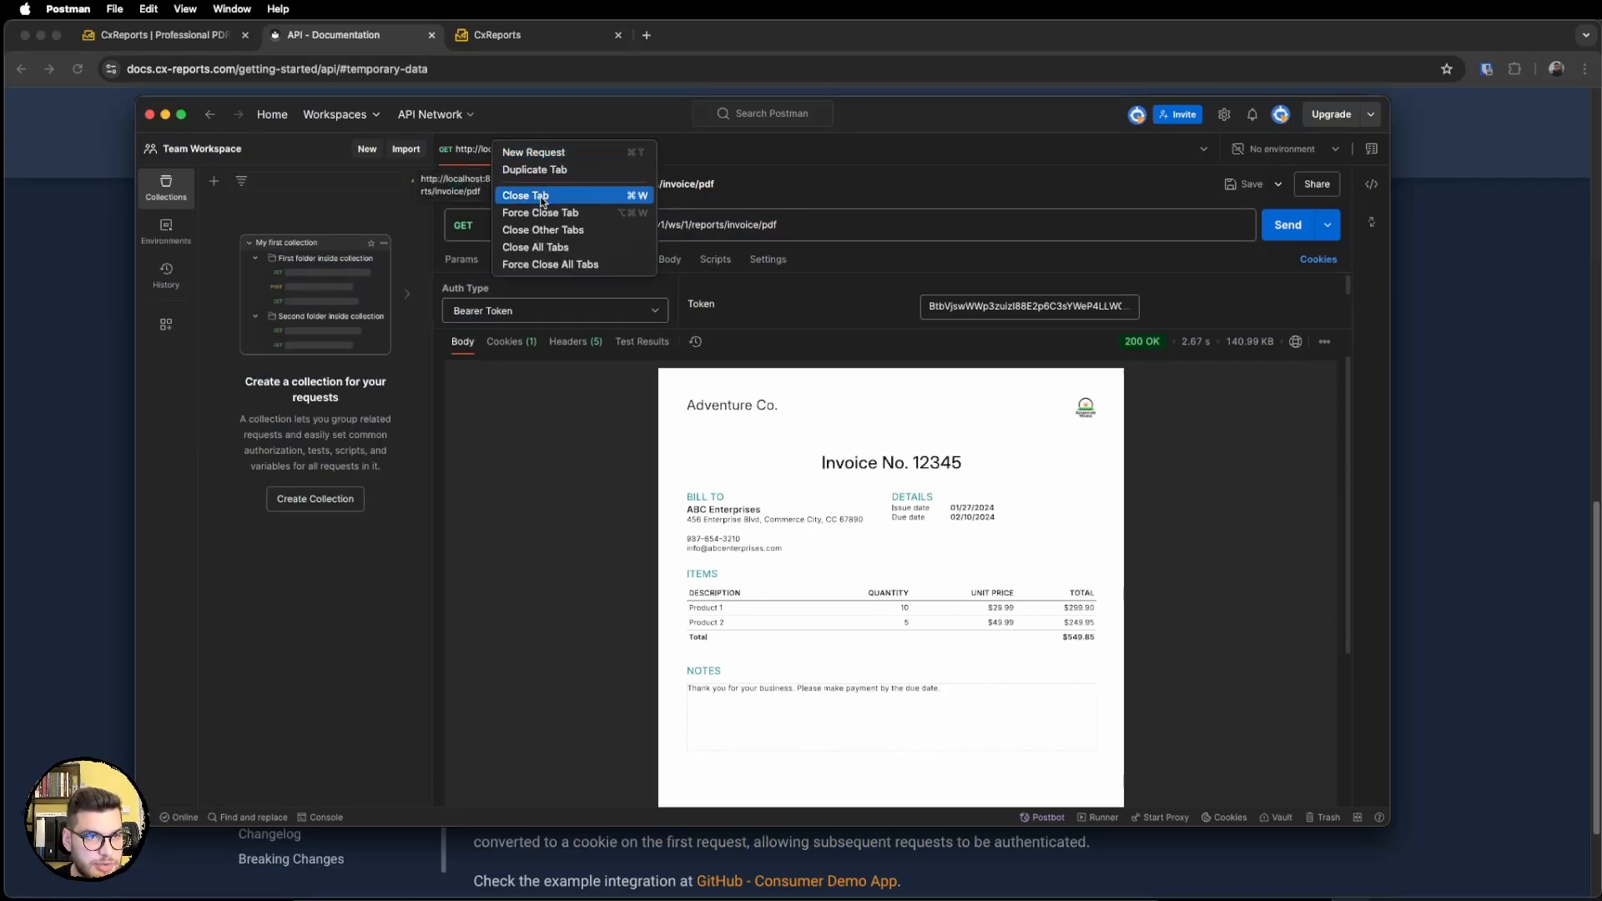
left_click(538, 170)
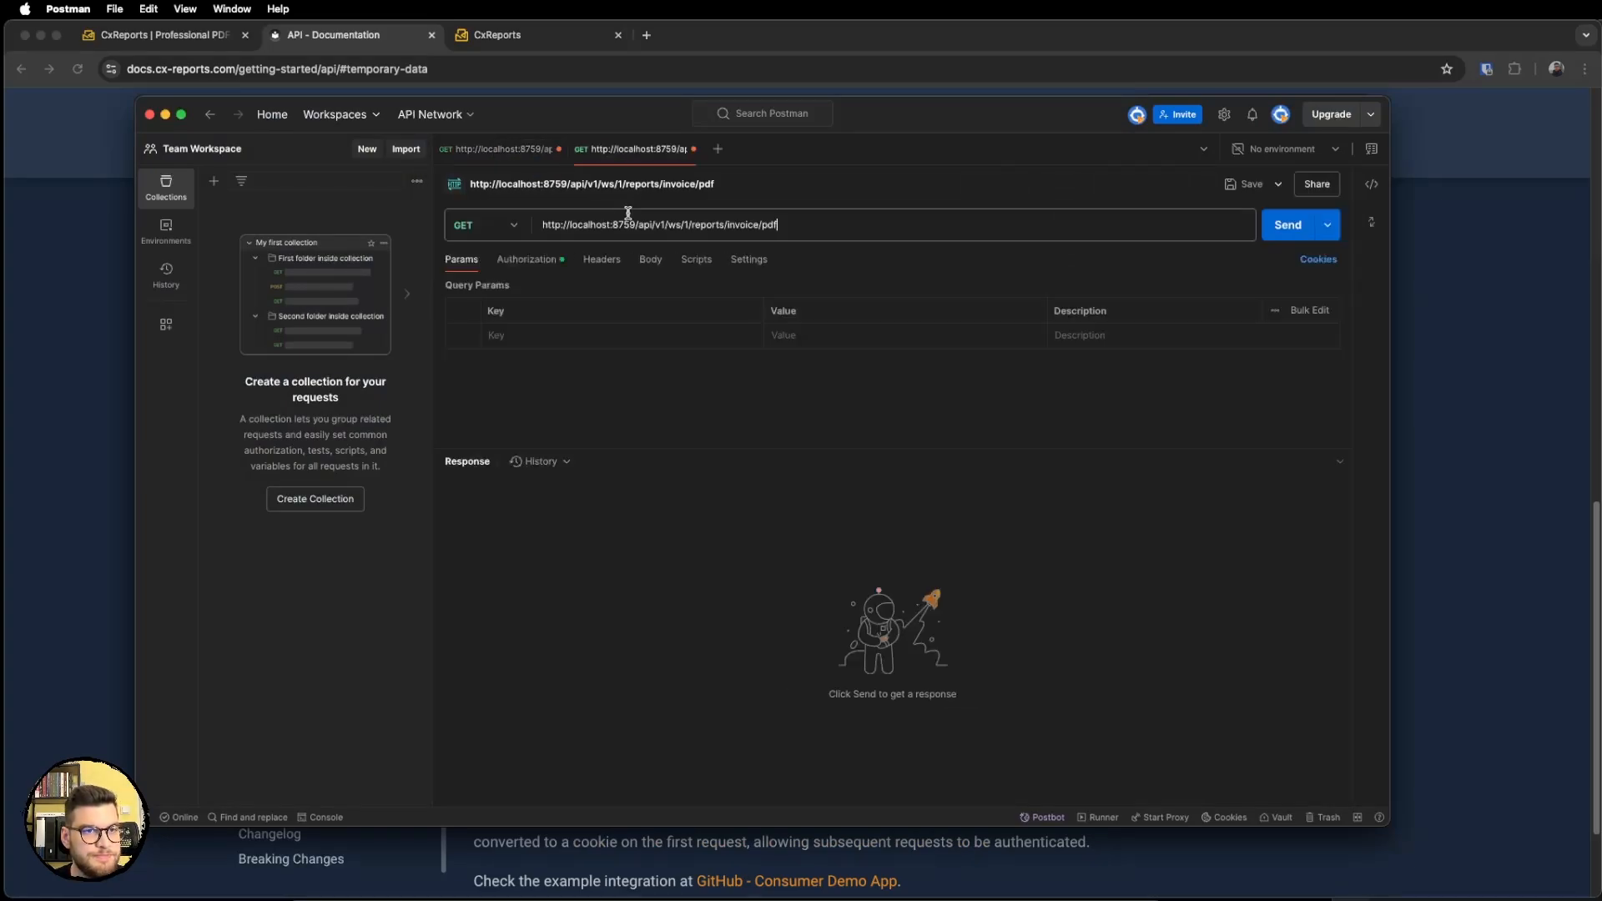
left_click_drag(667, 225, 934, 230)
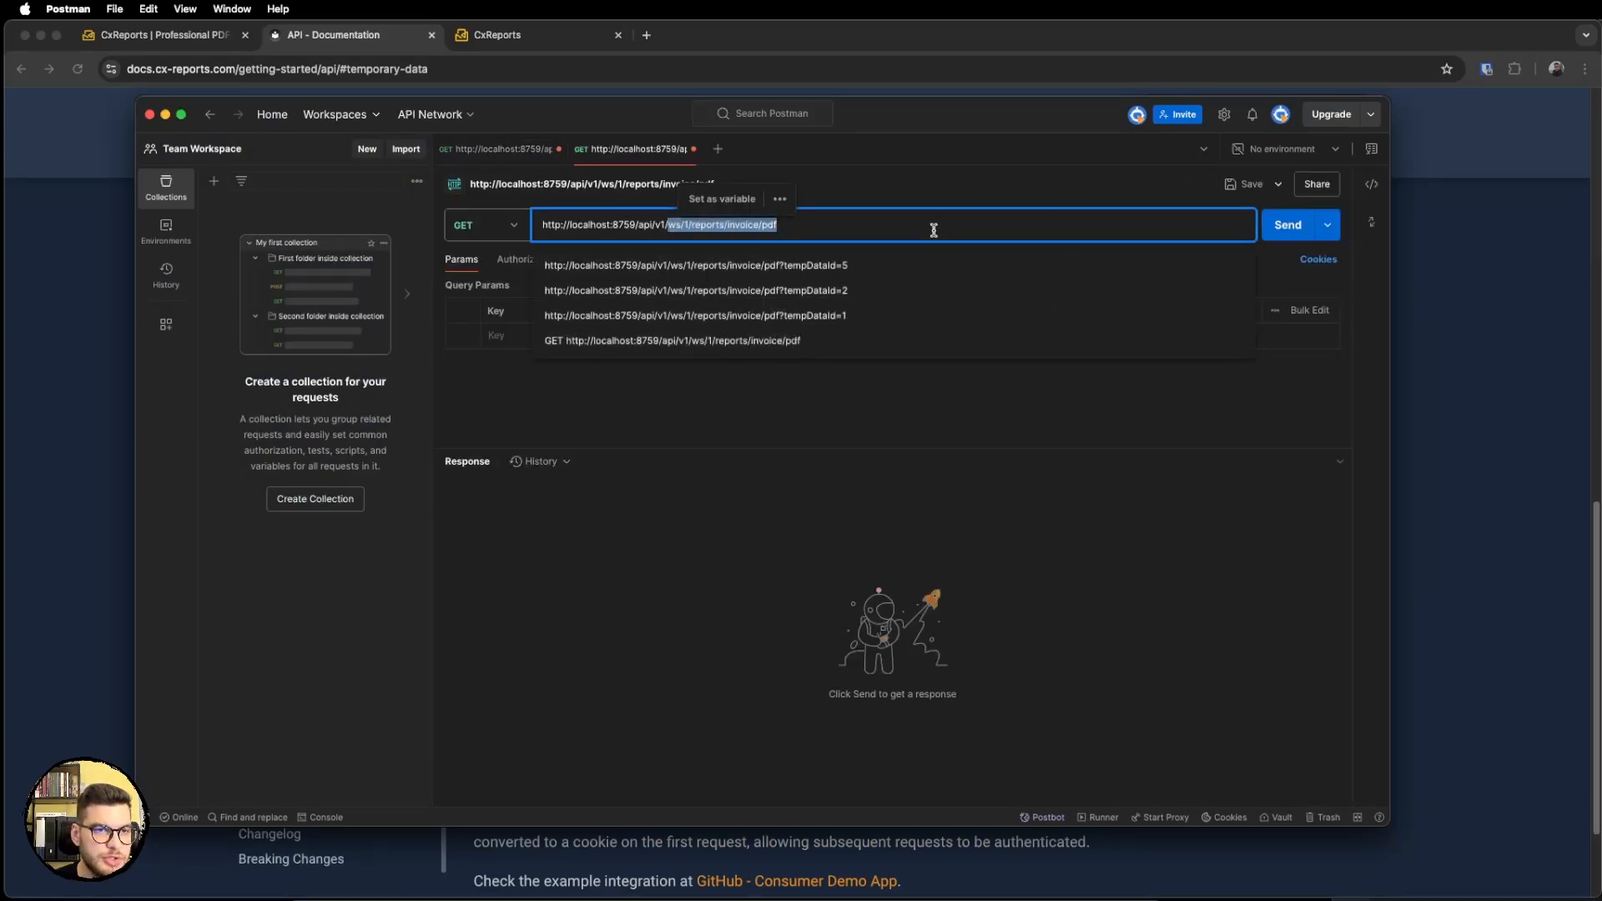
type("ws")
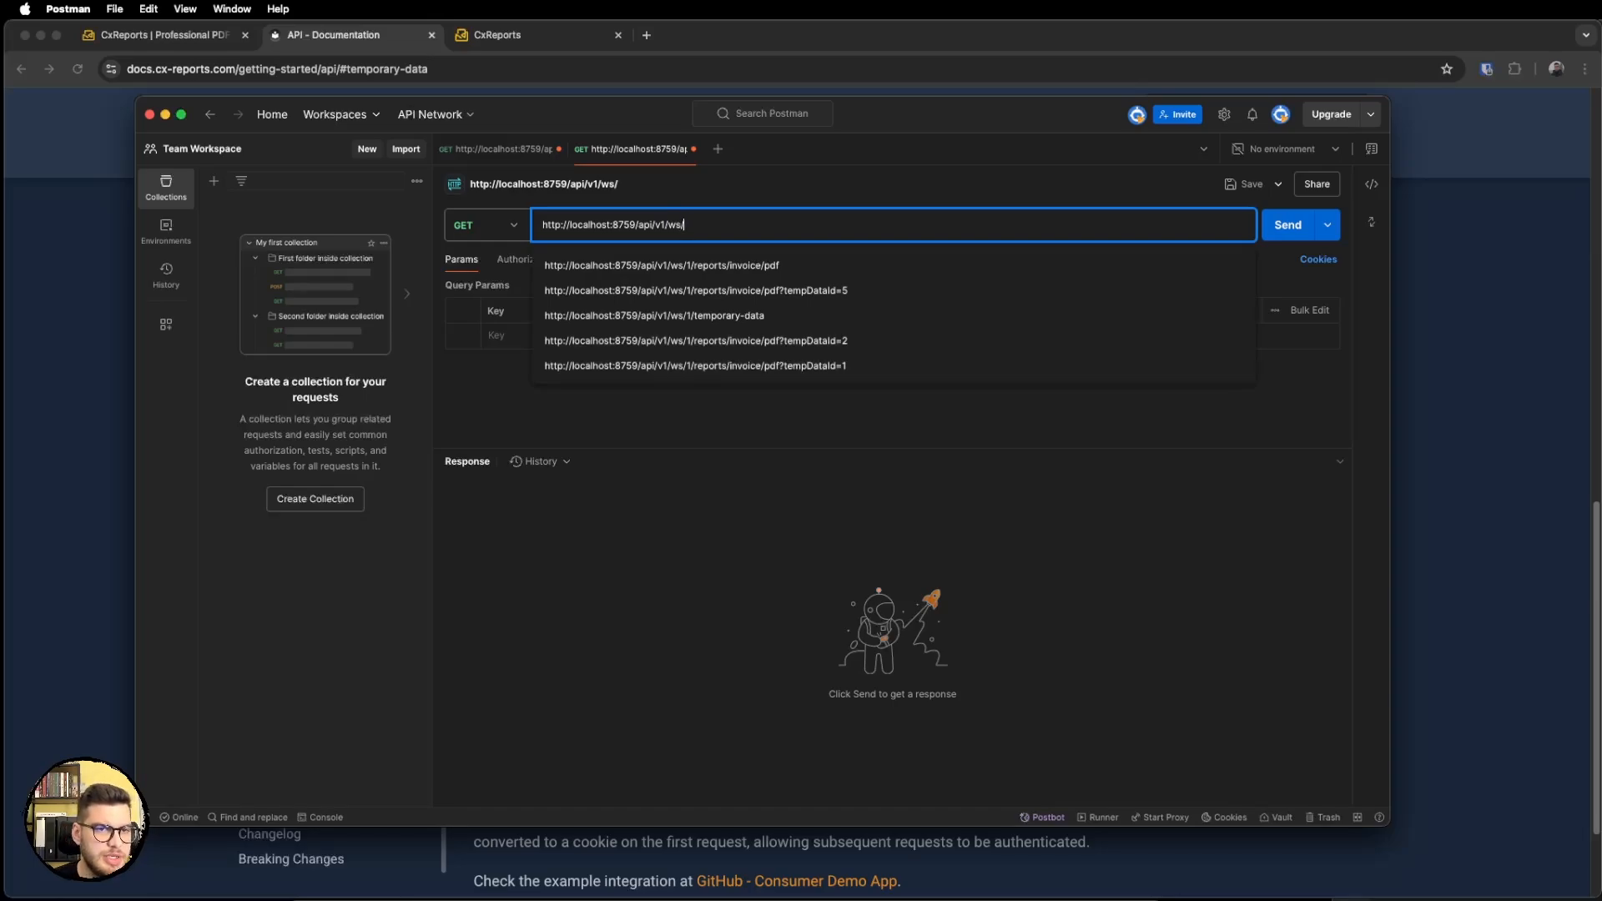
type("/te")
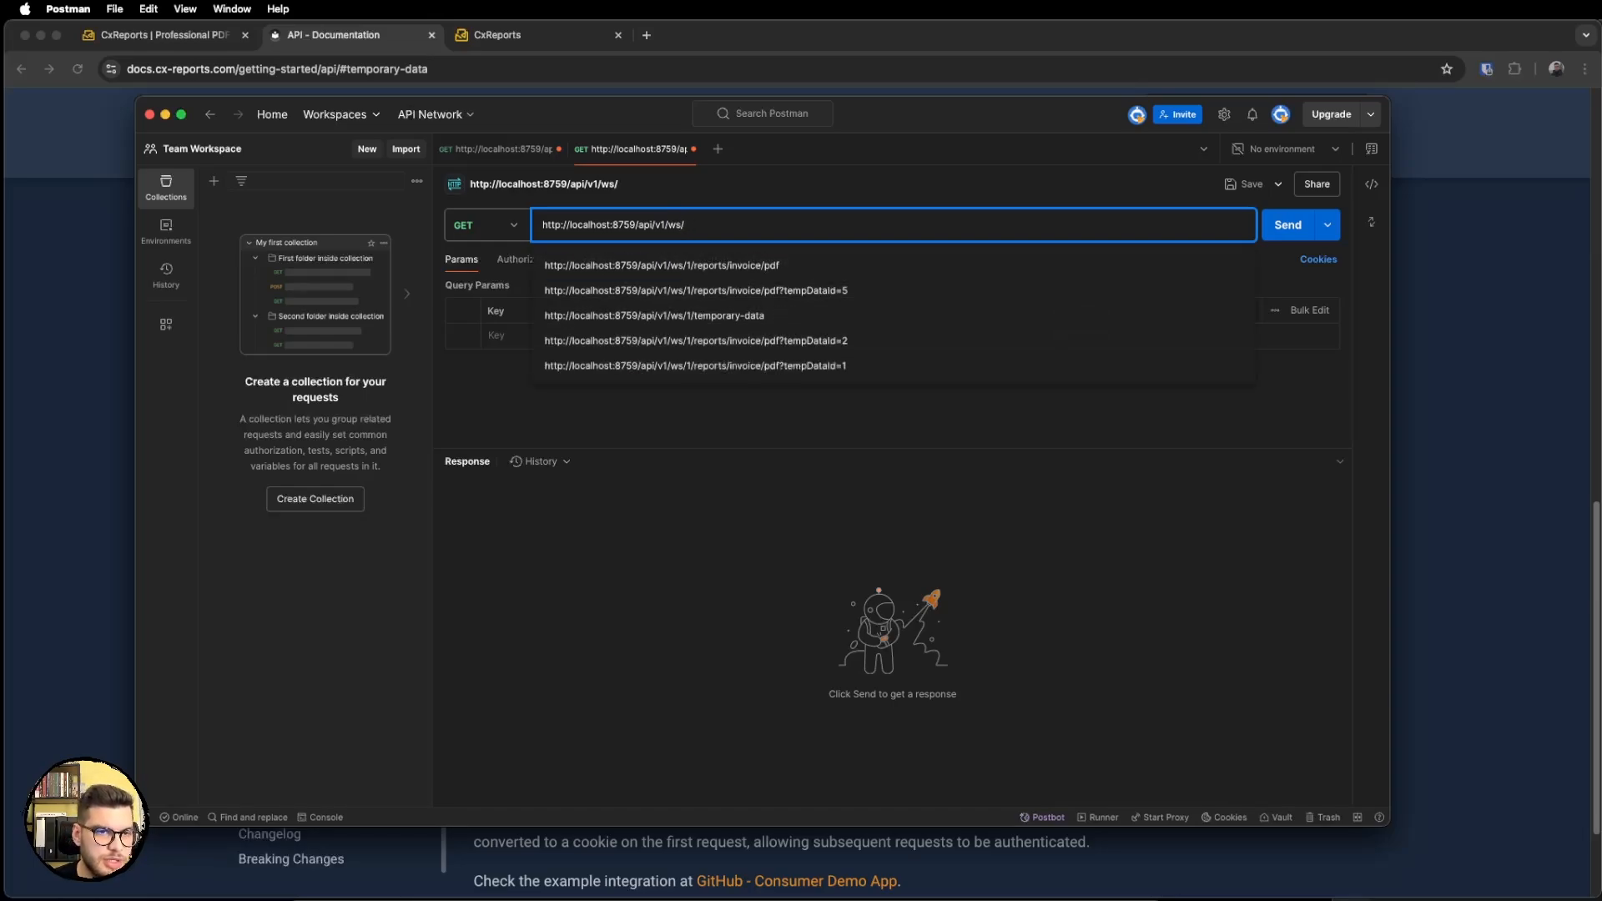
type("/te")
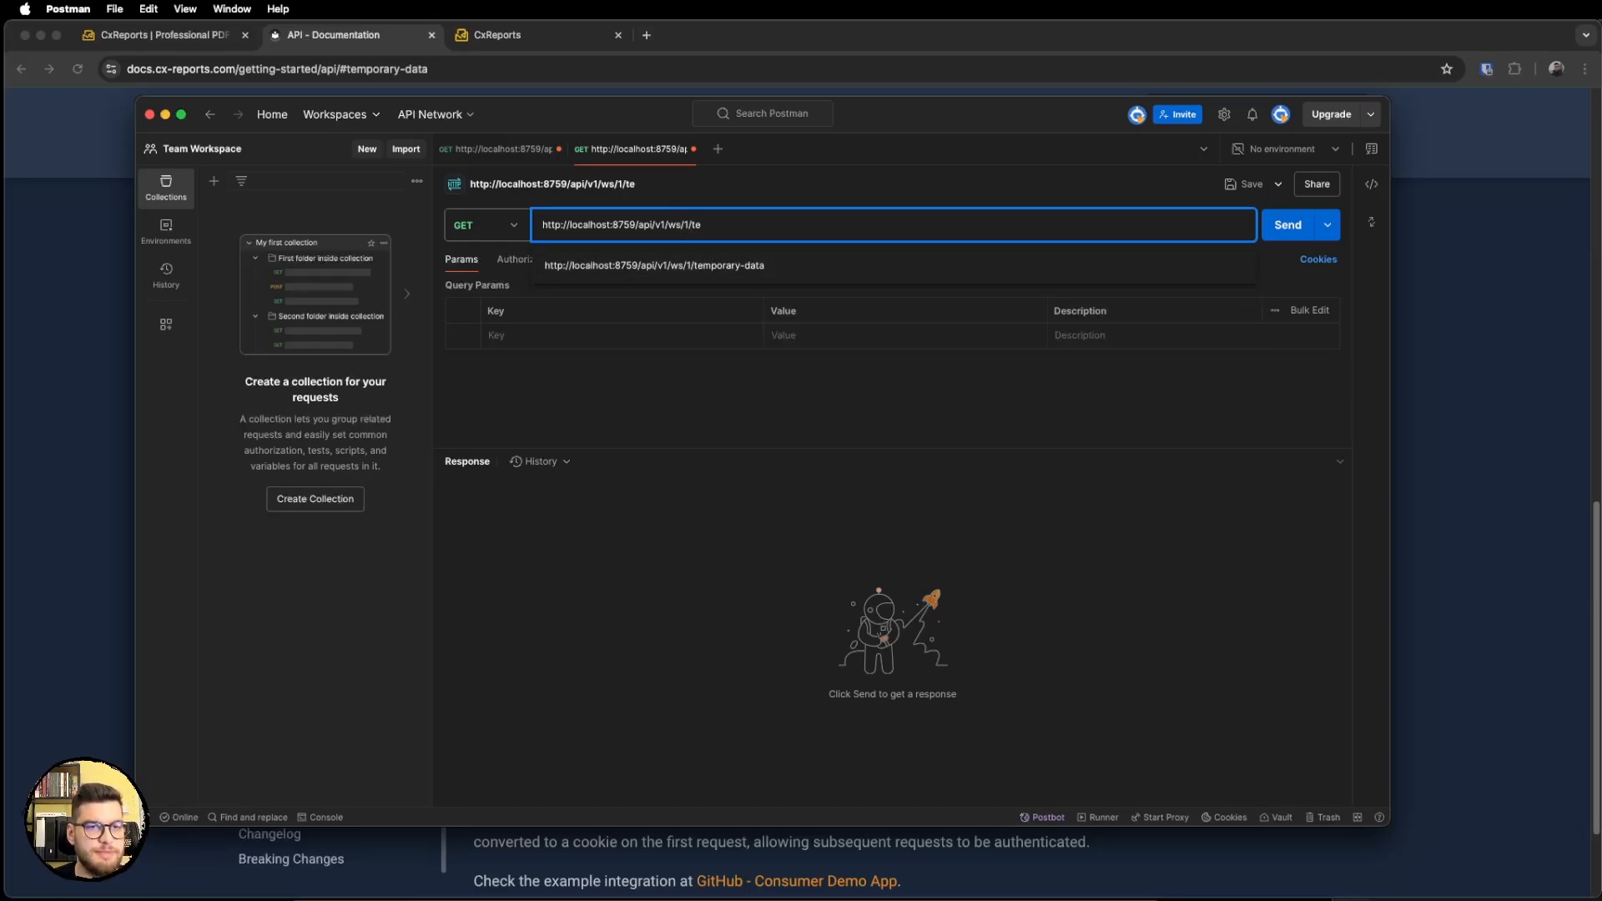
key("Down")
key("Return")
left_click(864, 398)
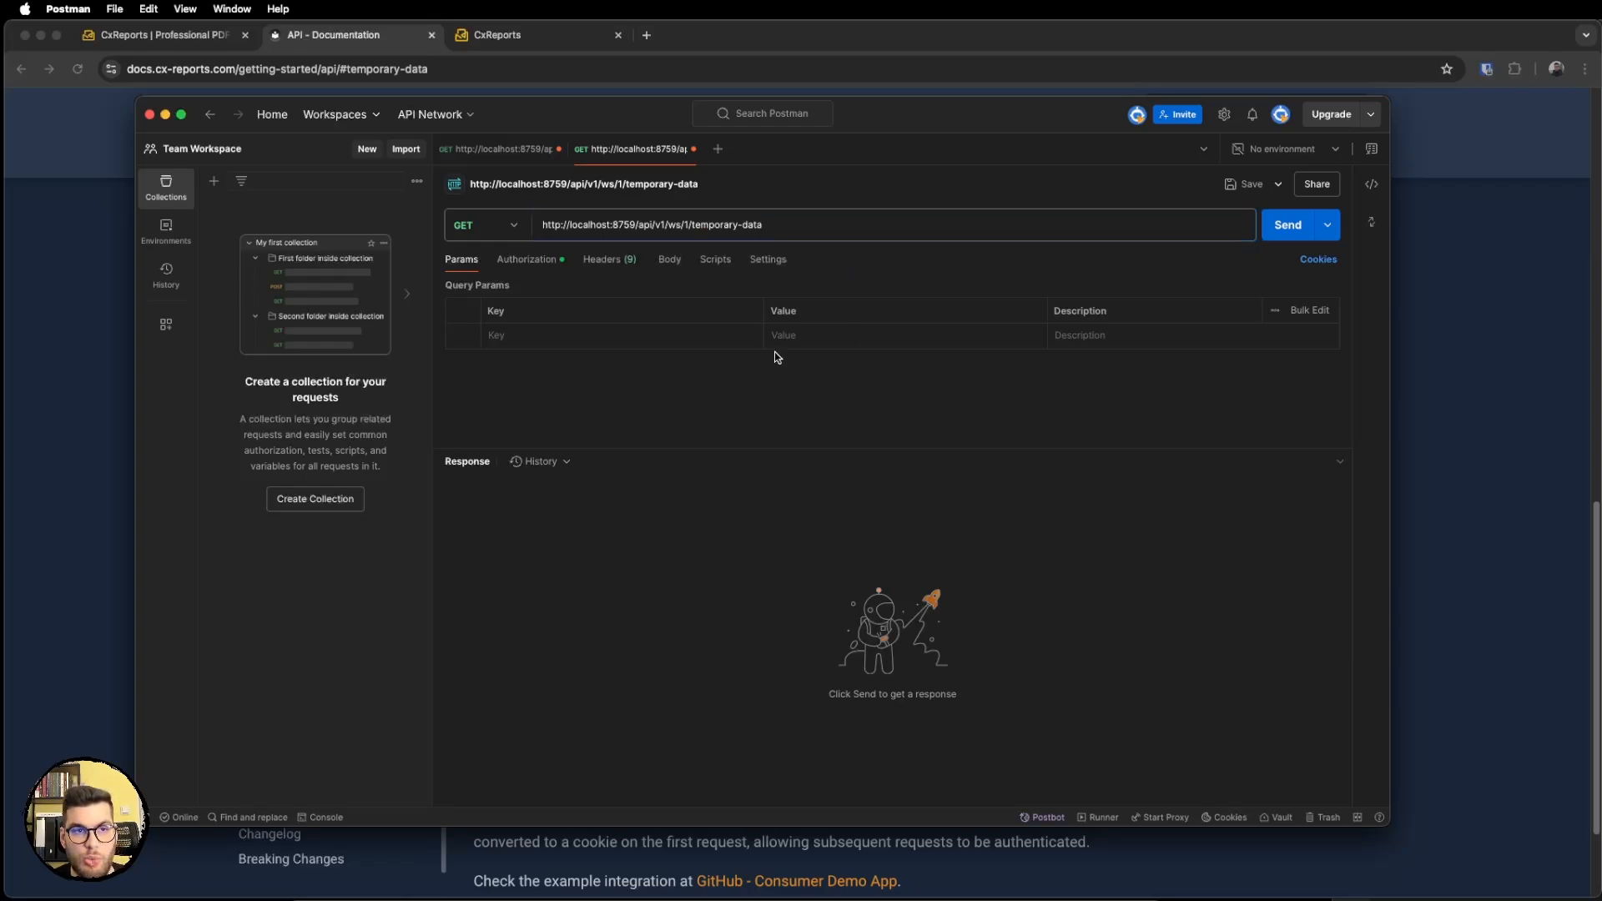
Set the temporary-data request's body to raw JSON and enter an object containing an empty "content" object.
left_click(671, 264)
left_click(728, 289)
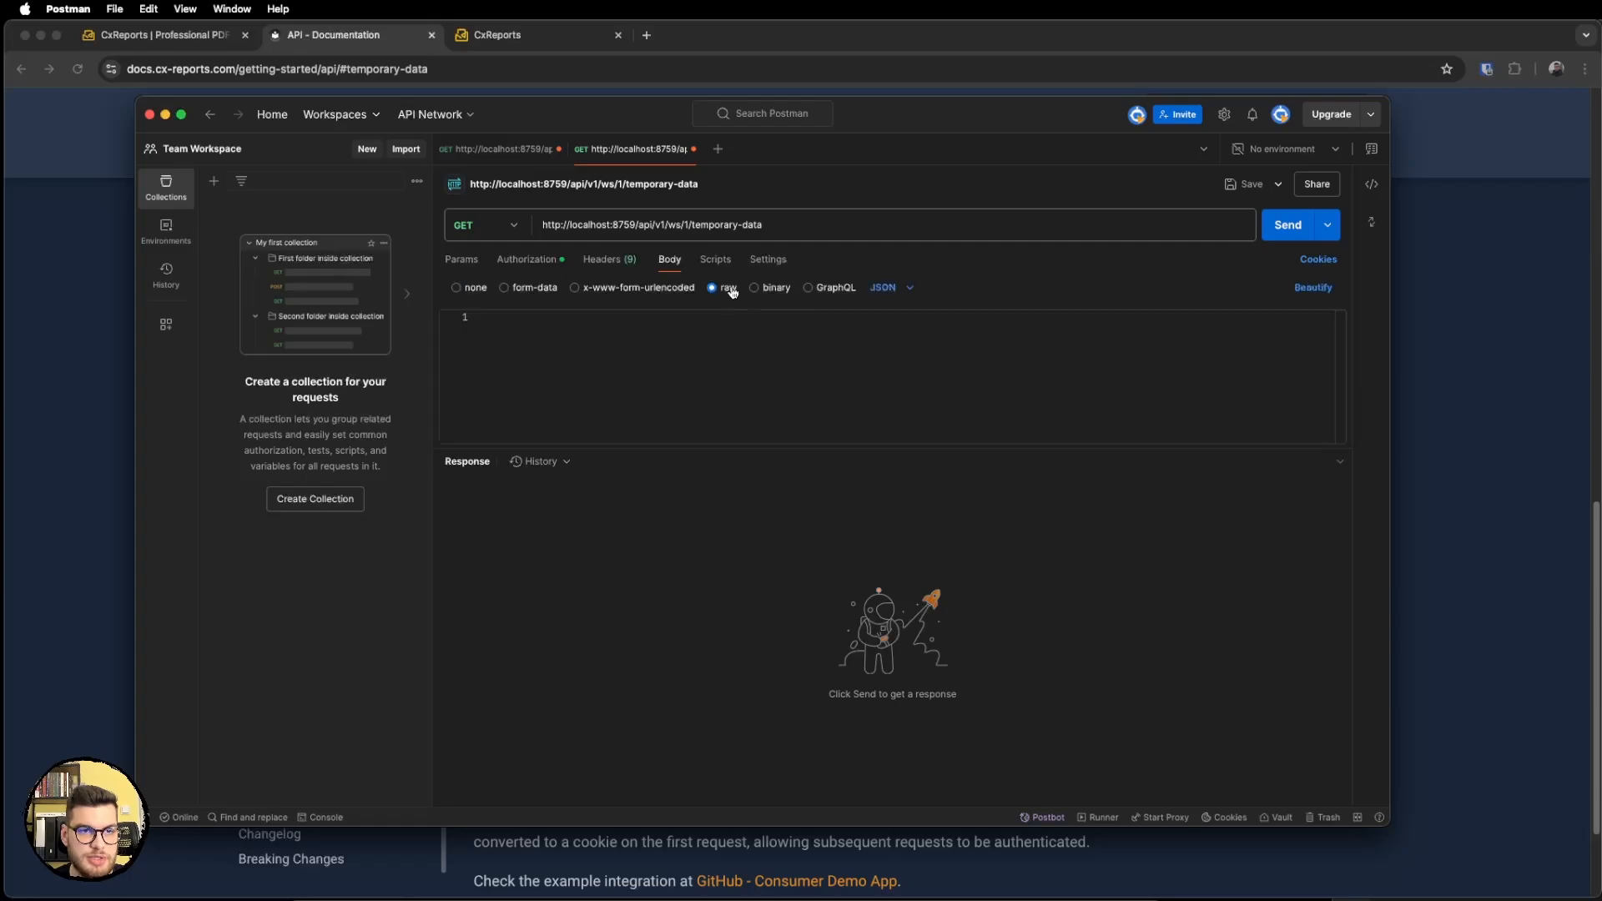
left_click(705, 345)
type("{")
key("Return")
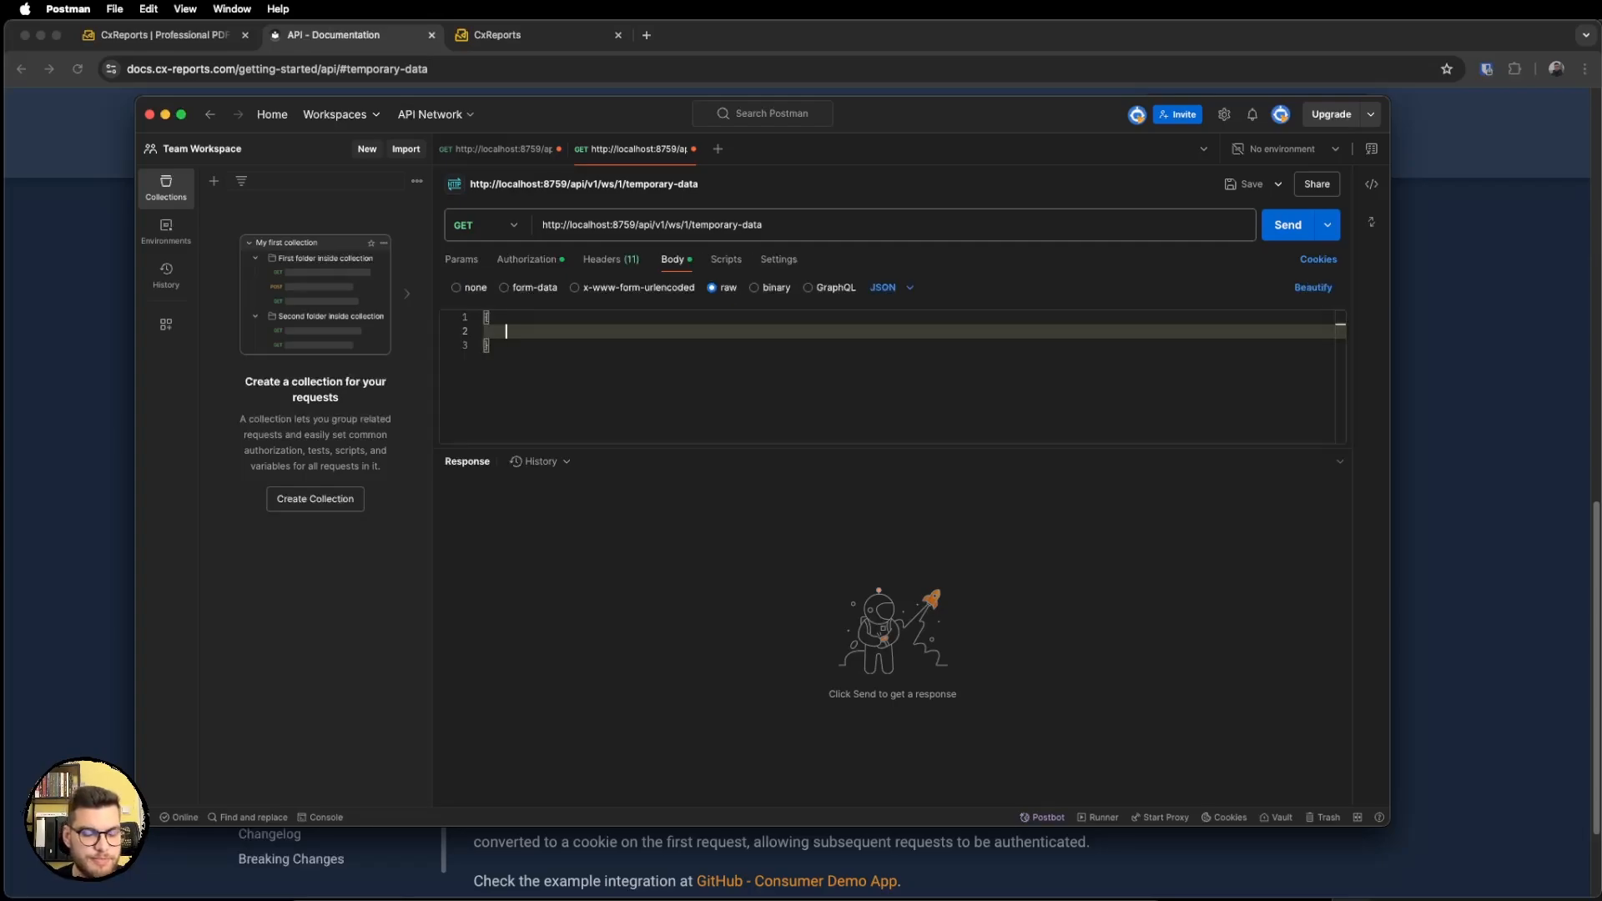
type("\"con")
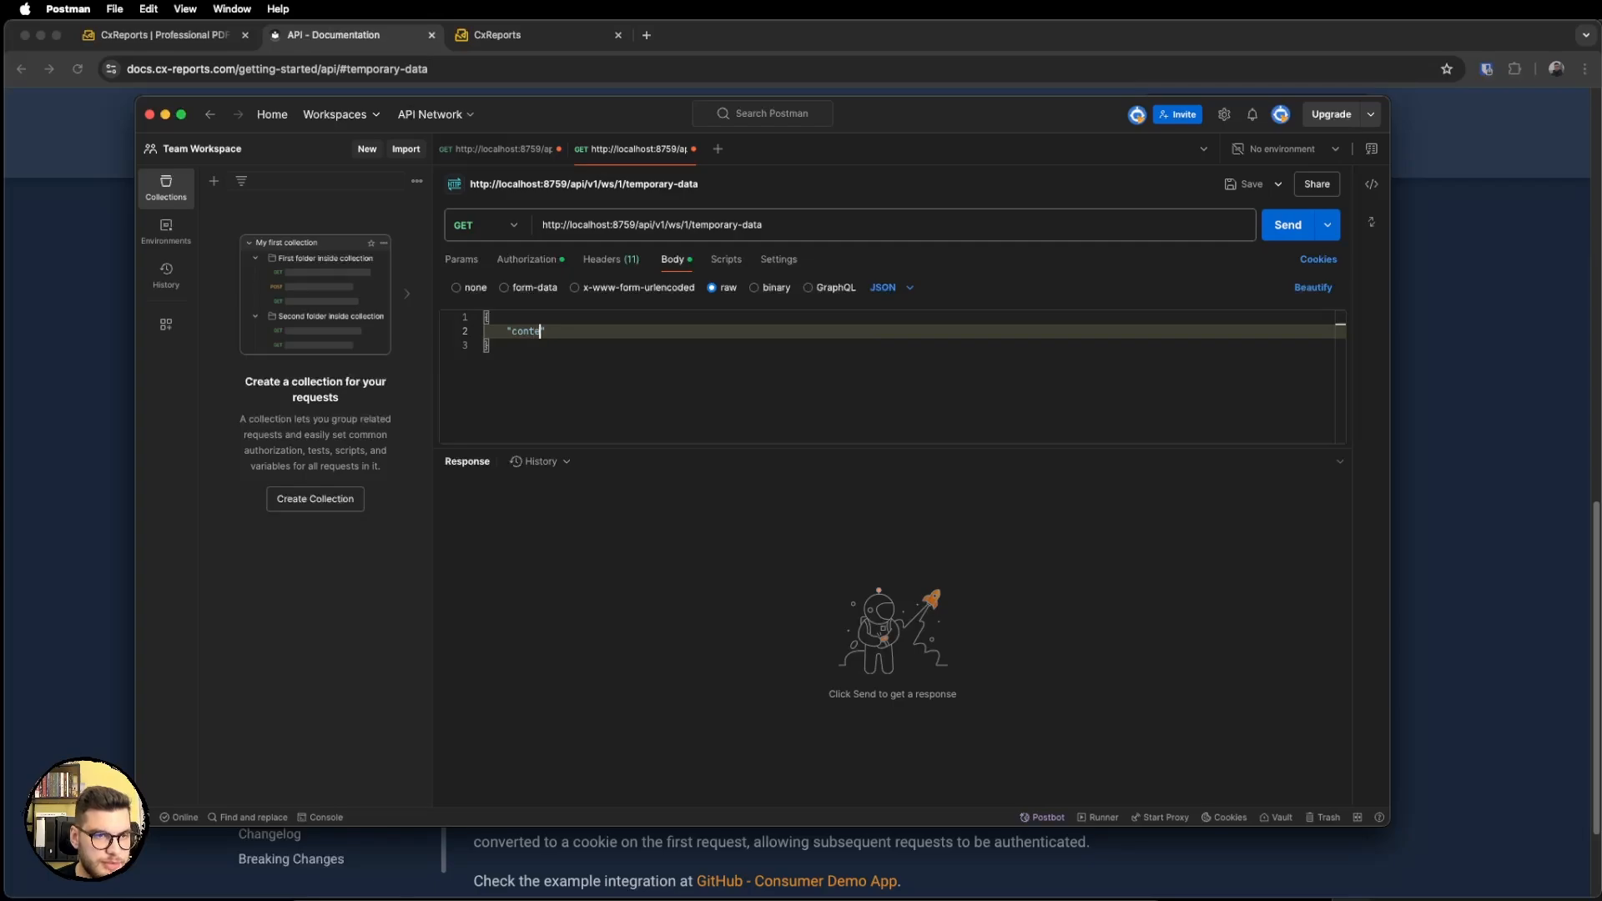
type("tent\"")
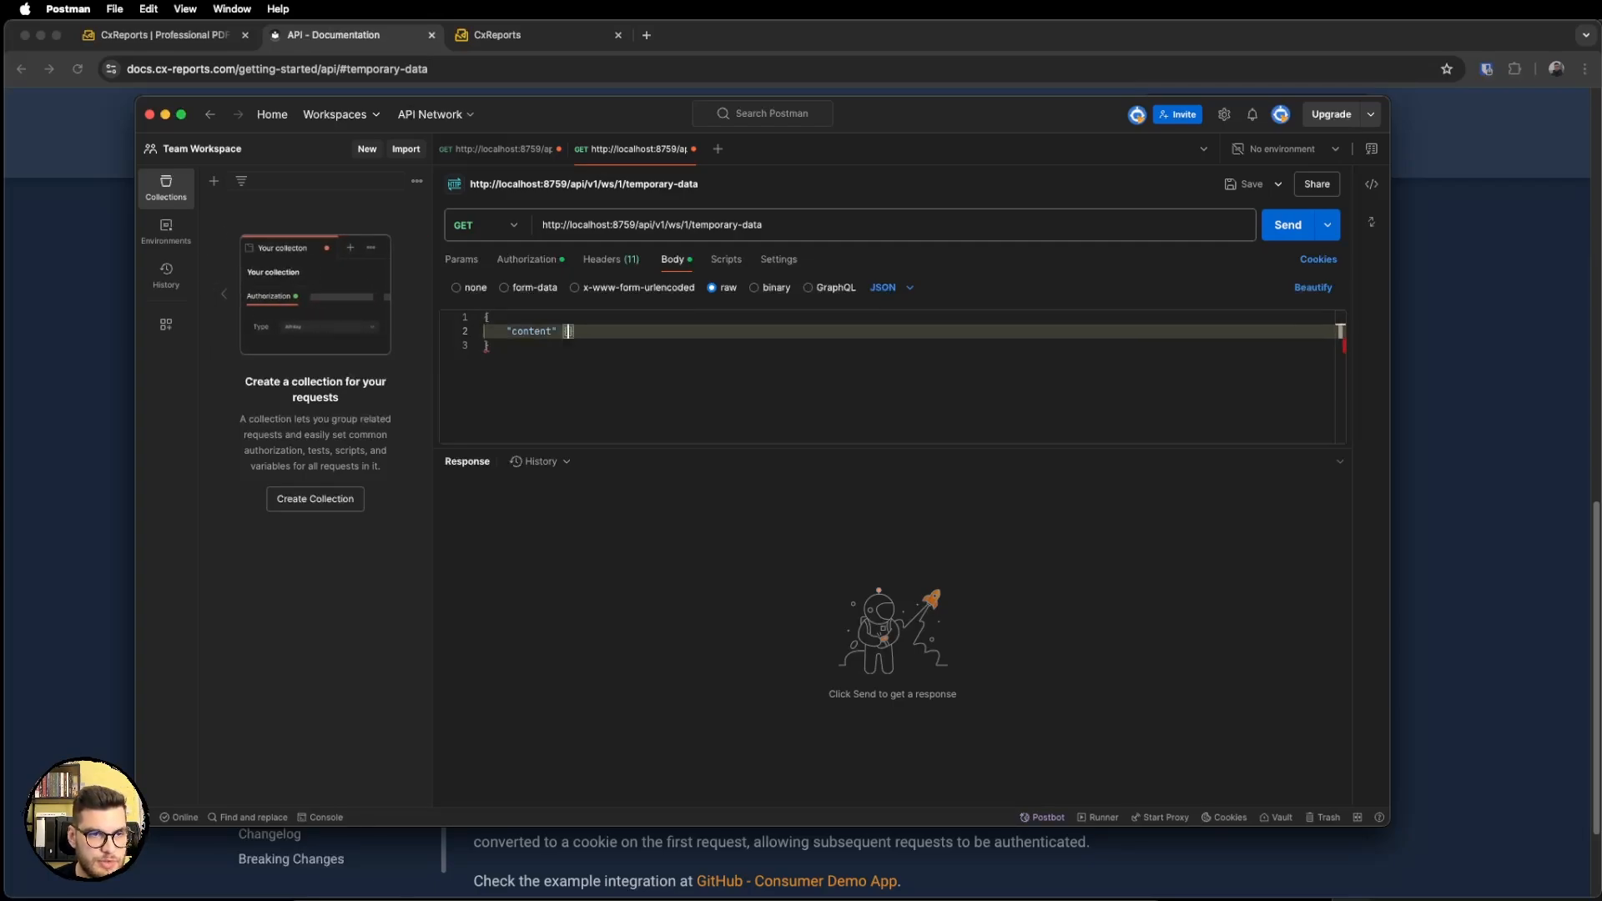
key("BackSpace")
type(": [")
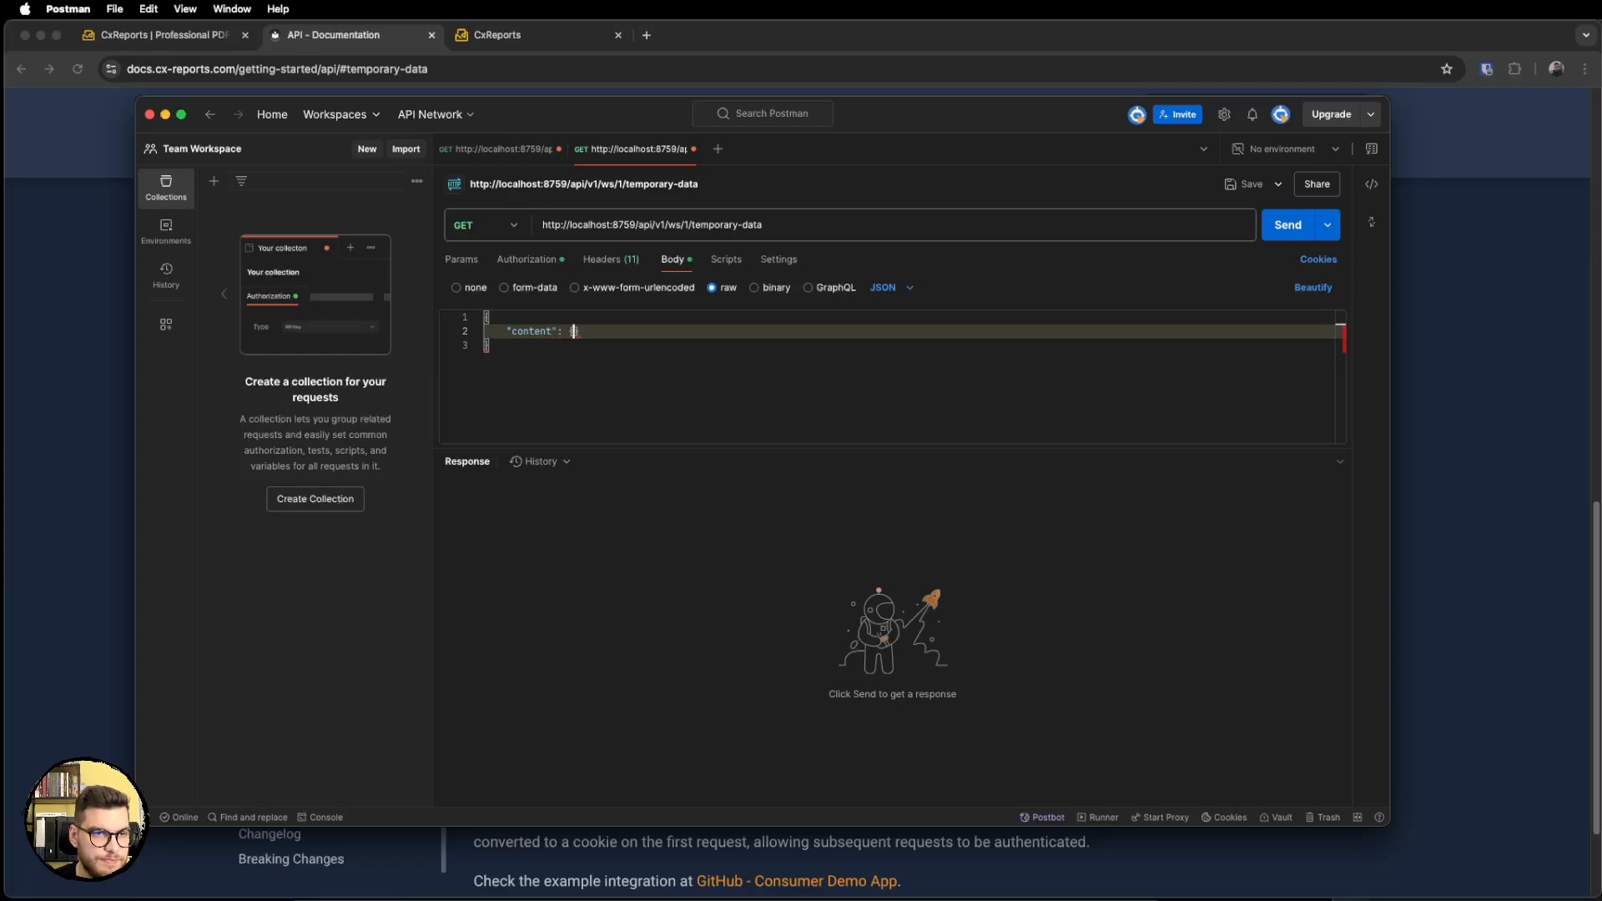
key("Return")
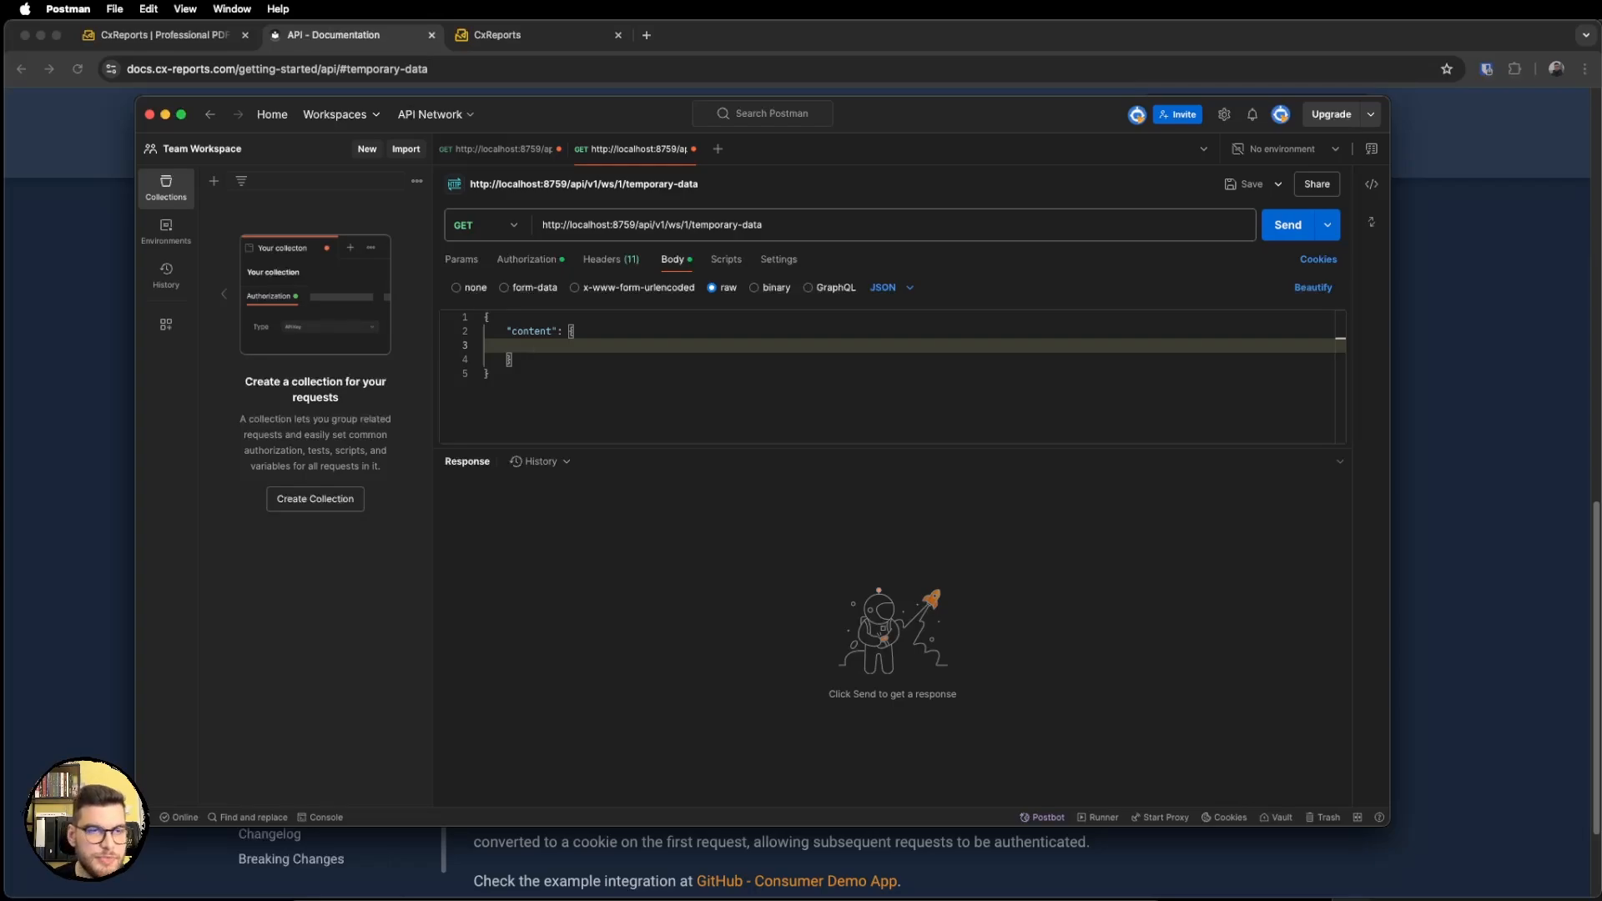
Look up the name of the First Invoice report's JSON data source in CxReports, and return to Postman.
left_click(564, 36)
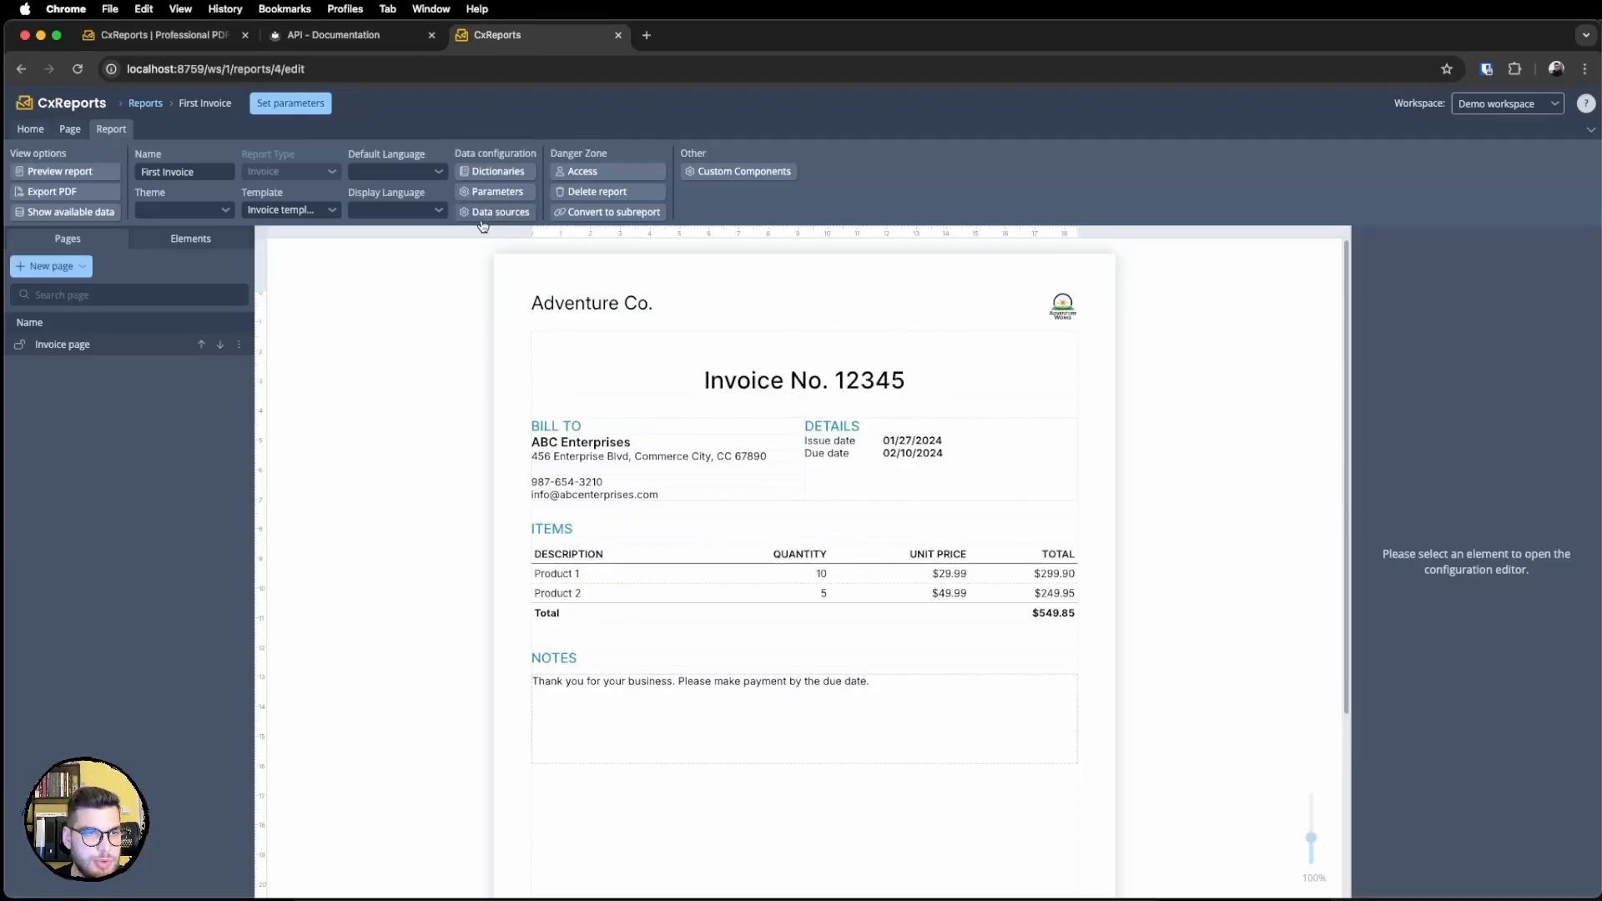
left_click(496, 212)
left_click(583, 378)
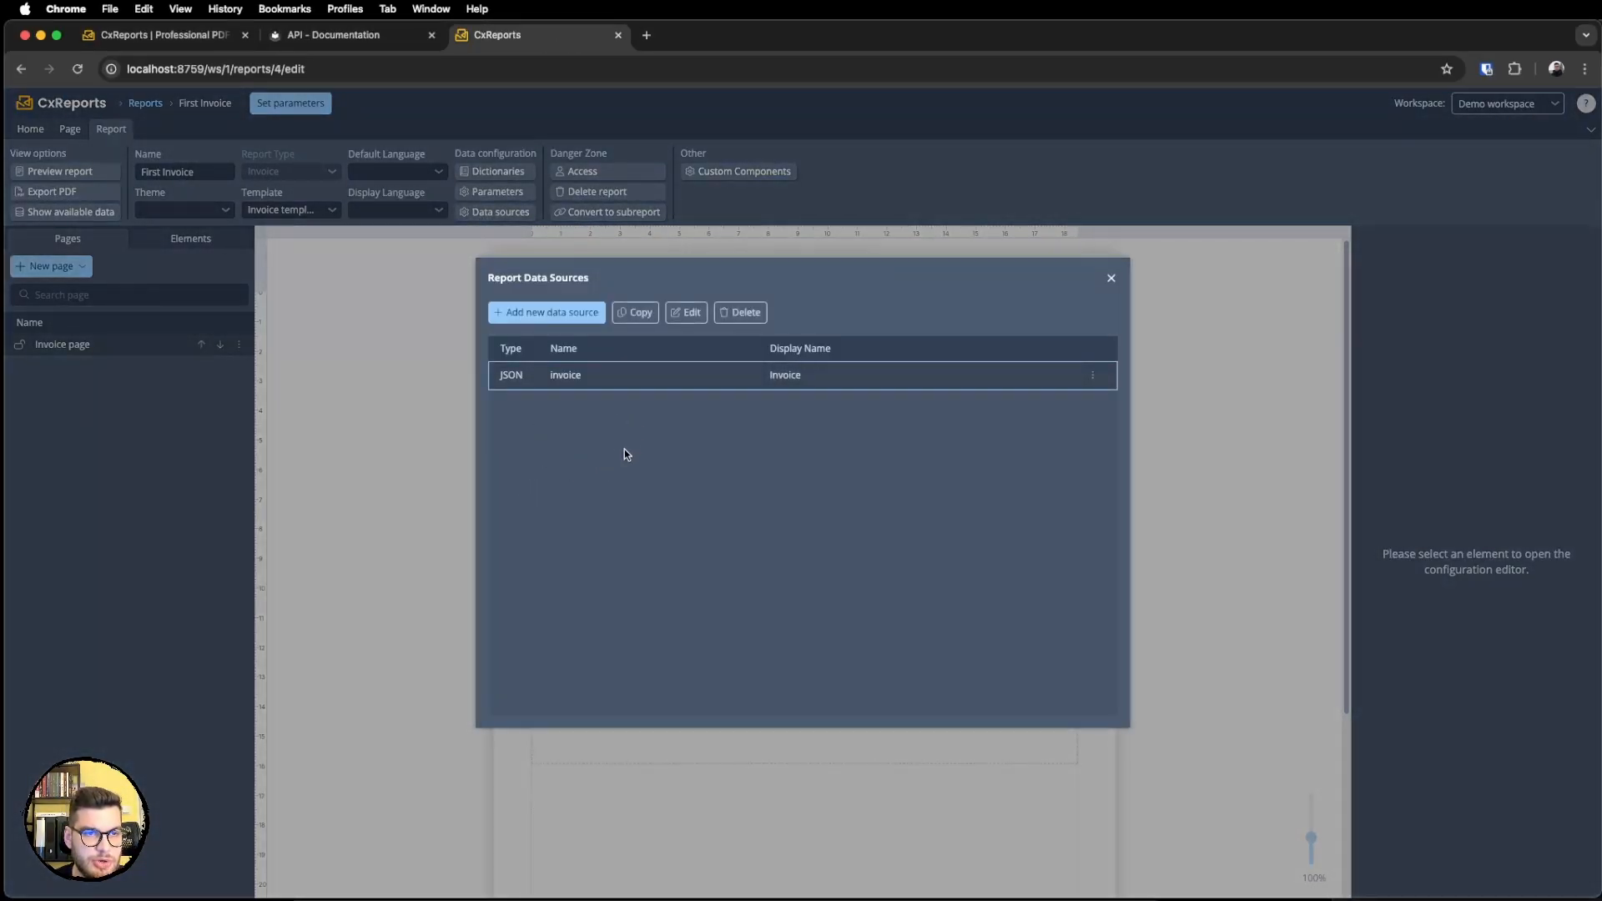
key("super+Tab")
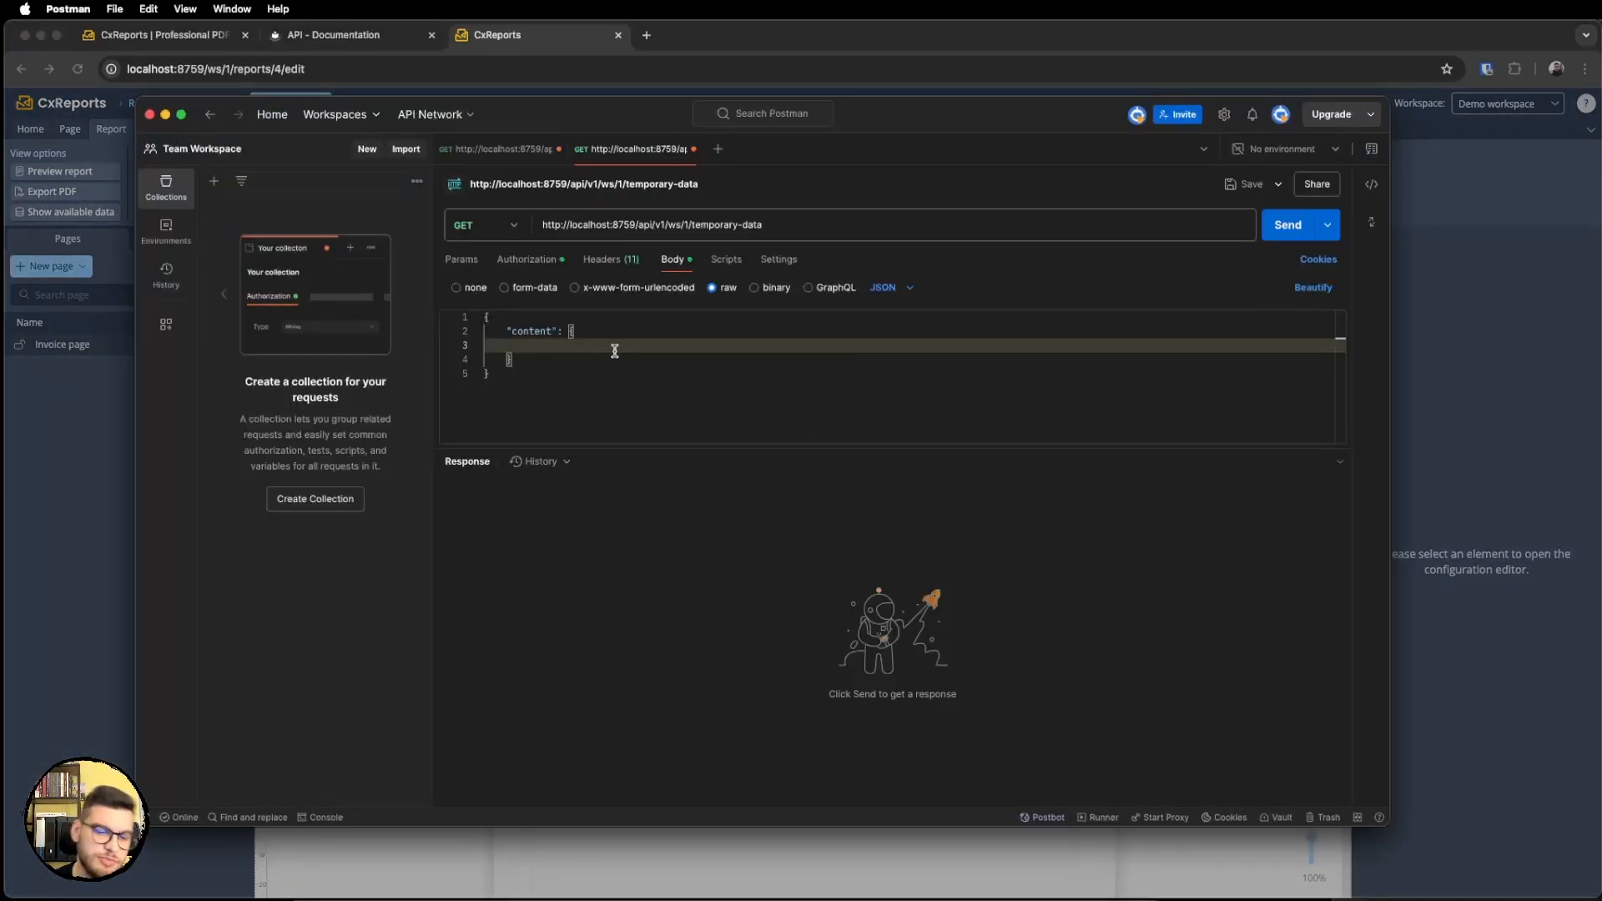
Add an "invoice" key inside "content", paste the copied invoice JSON as its value and enlarge the body editor.
type("voi")
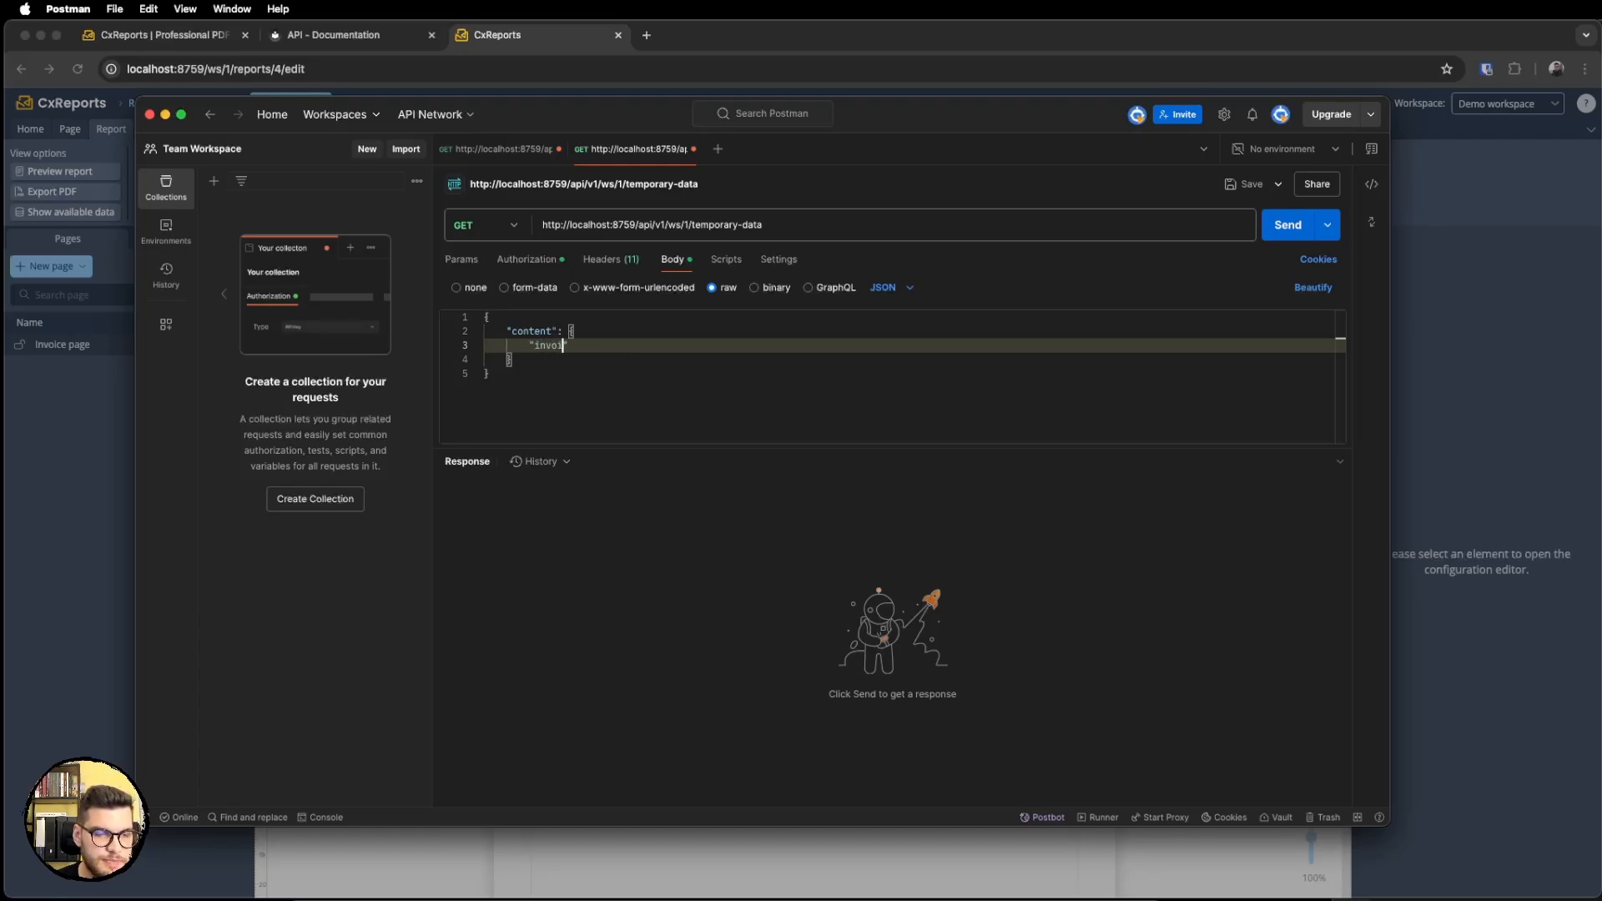
type("ce\":")
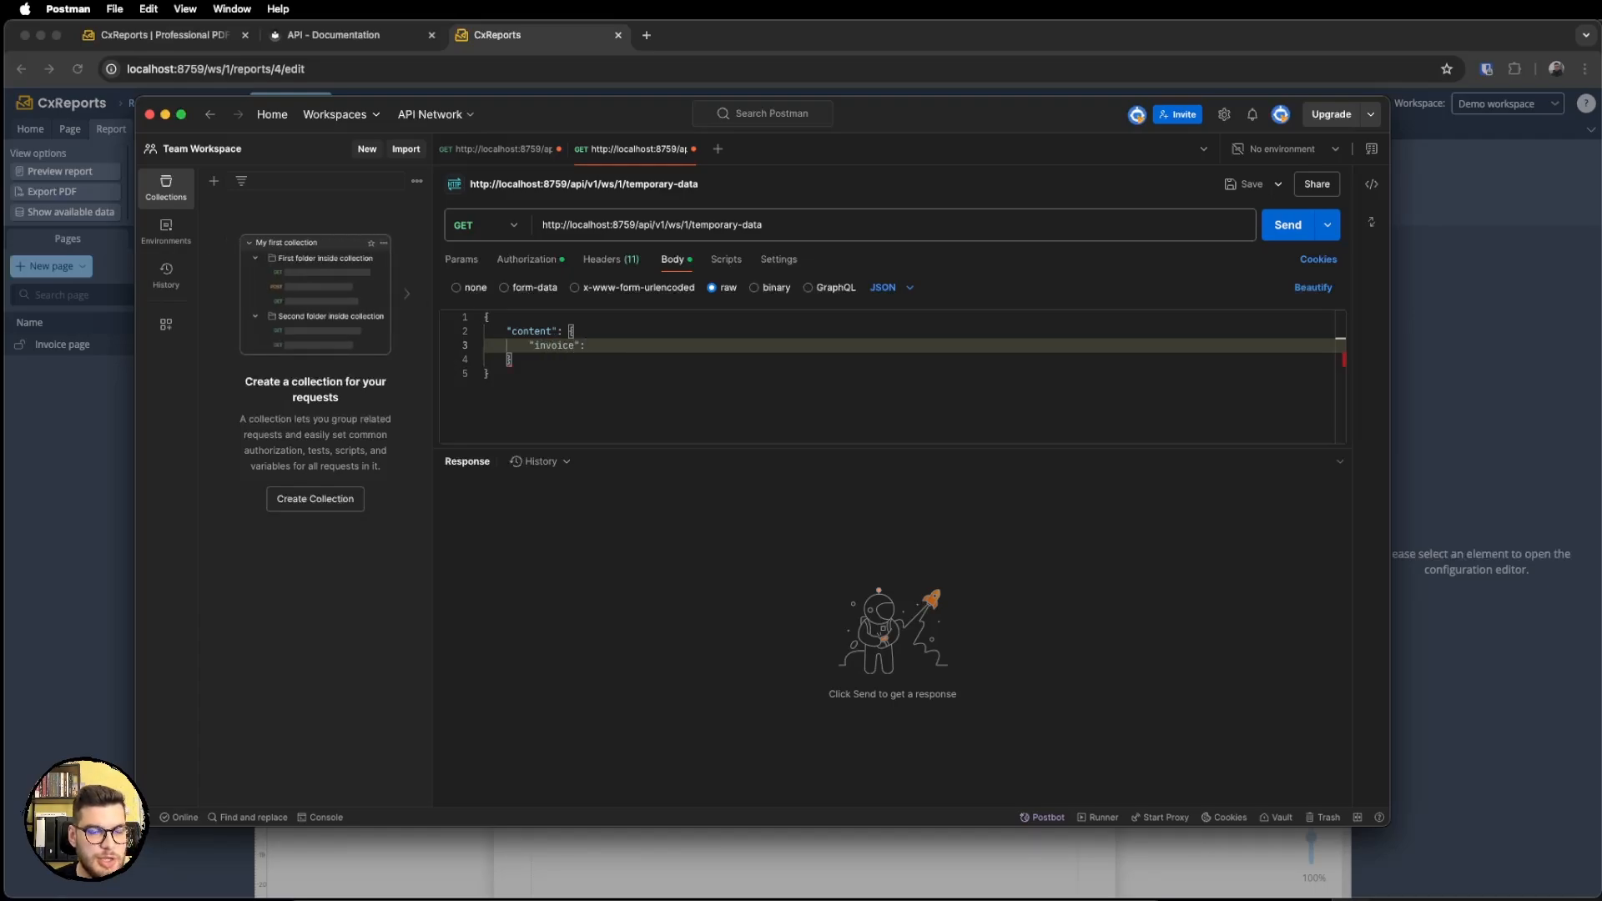
key("super+v")
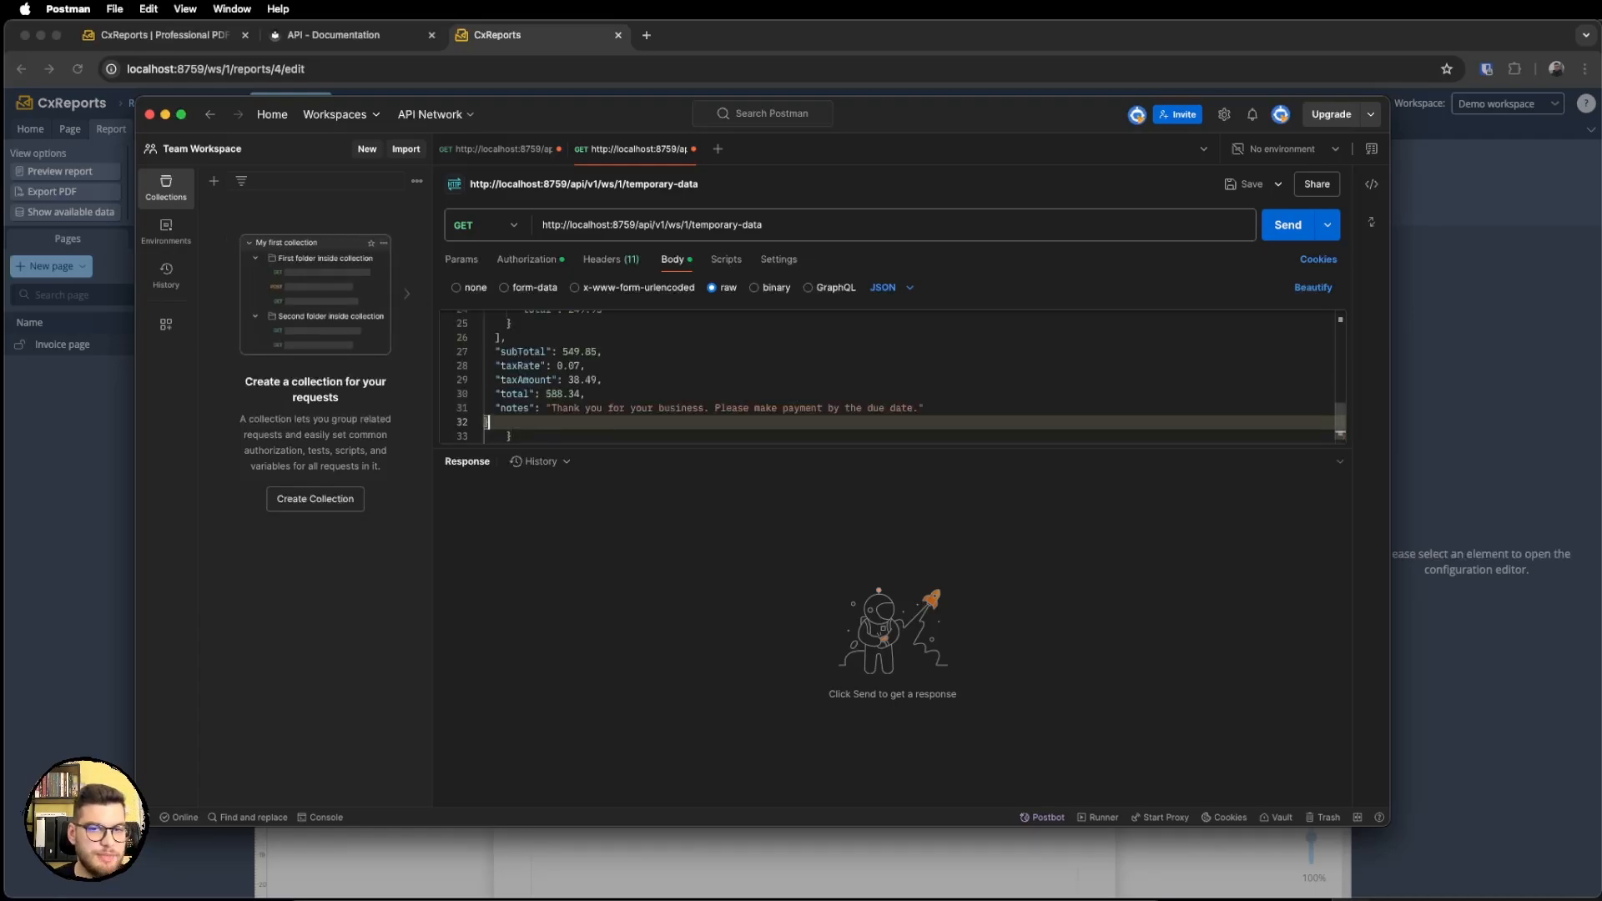
left_click_drag(1063, 450, 968, 729)
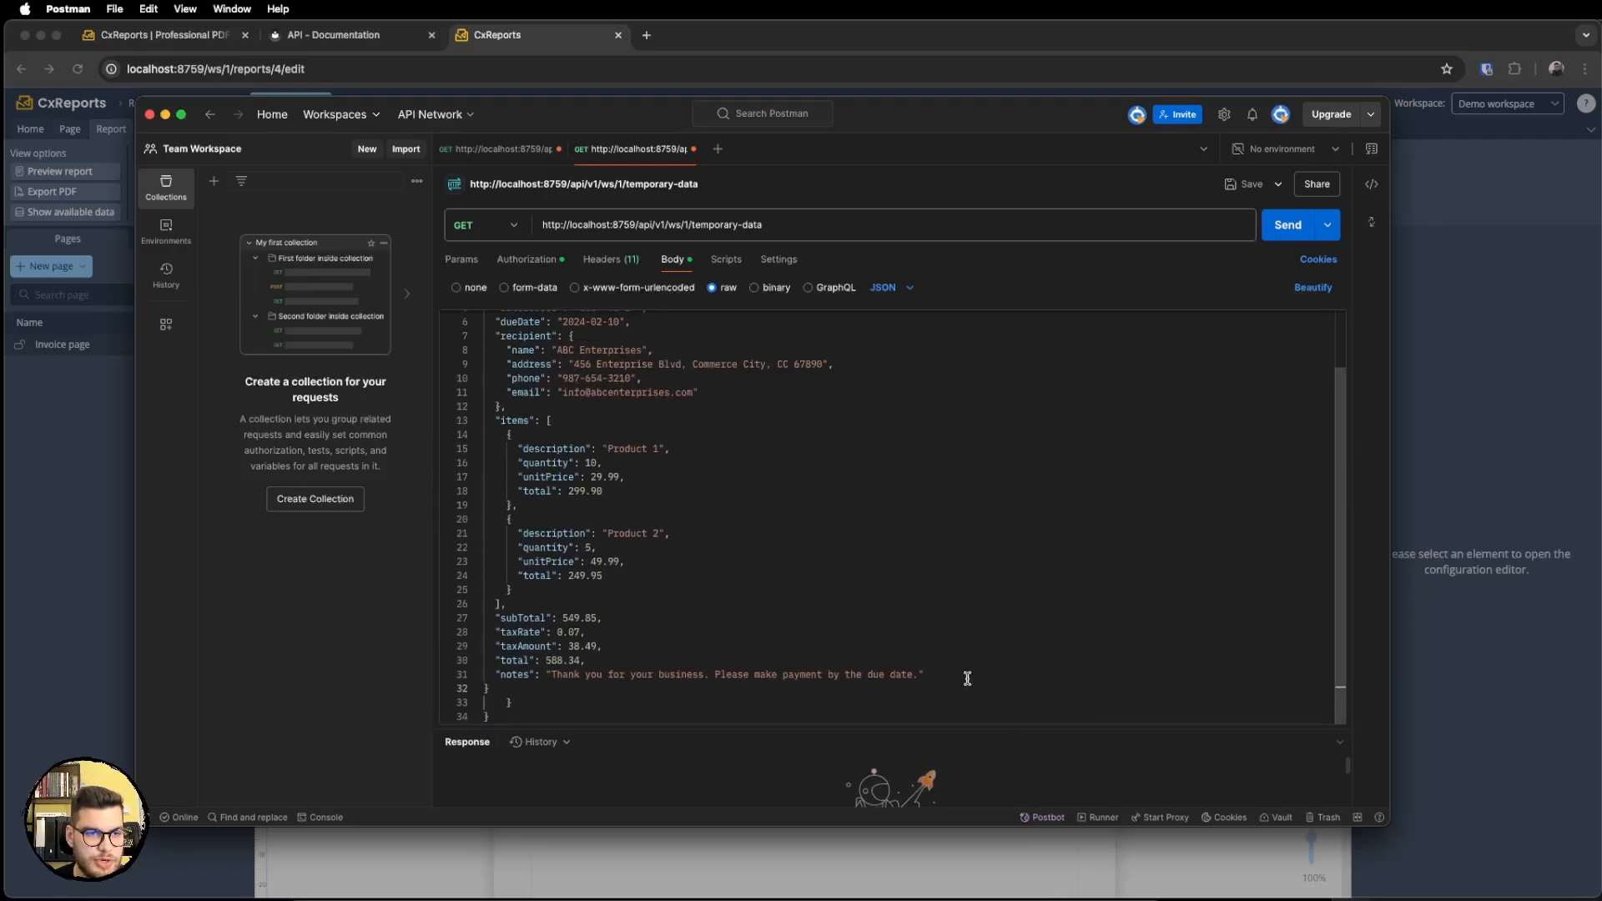
scroll(716, 546, "up", 3)
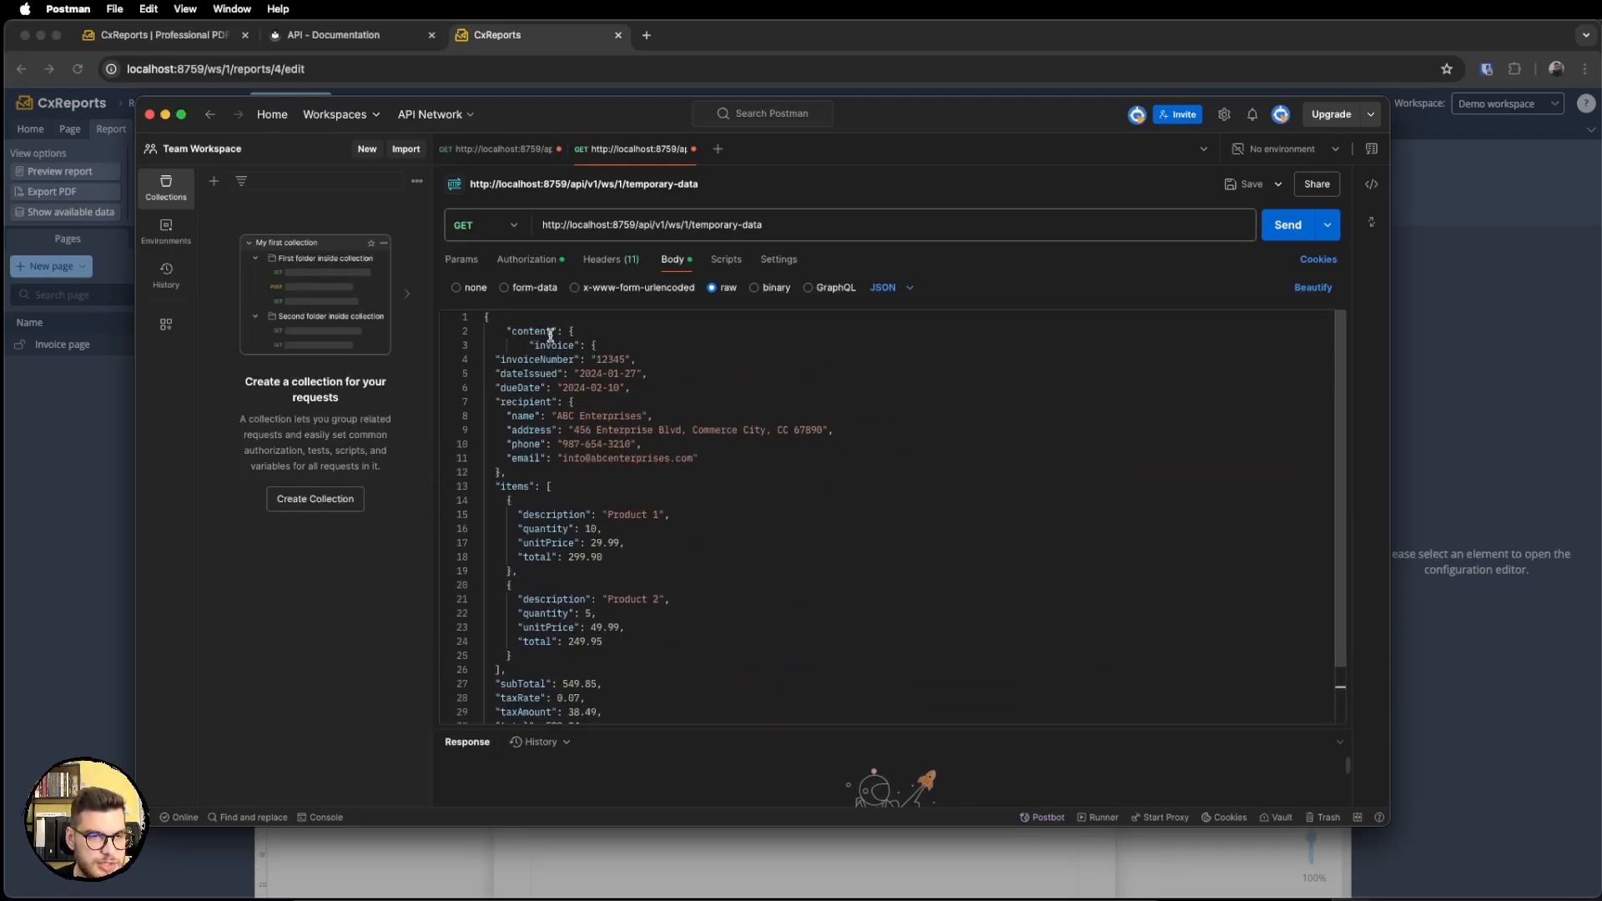
Replace the recipient's name, the leading digits of the phone number and the invoice number in the JSON body.
double_click(613, 415)
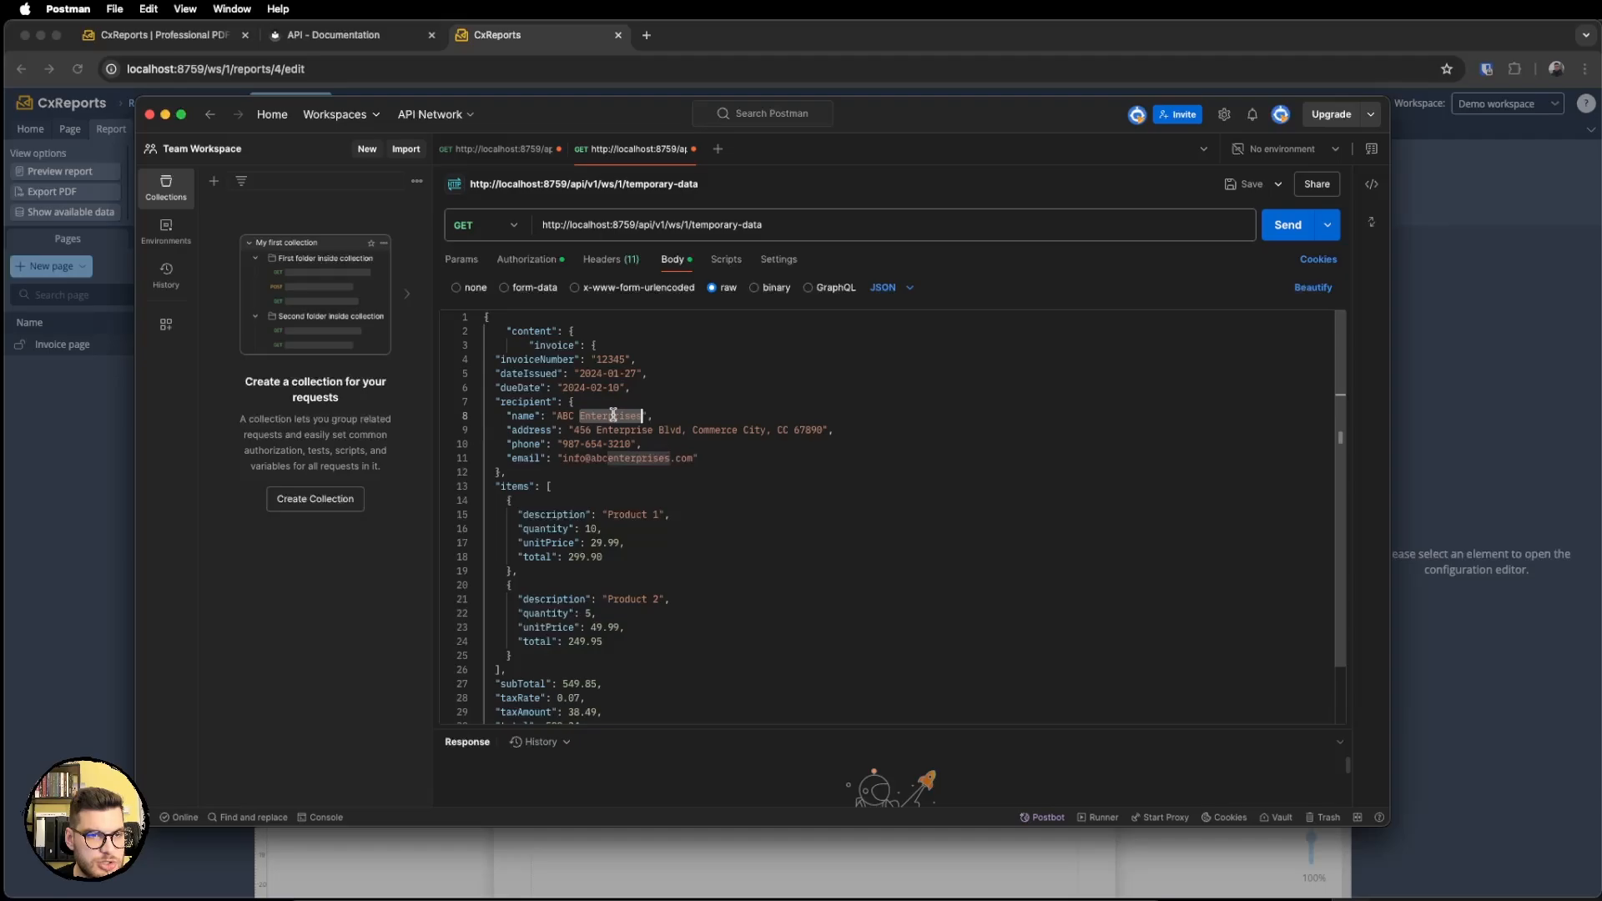
key("BackSpace")
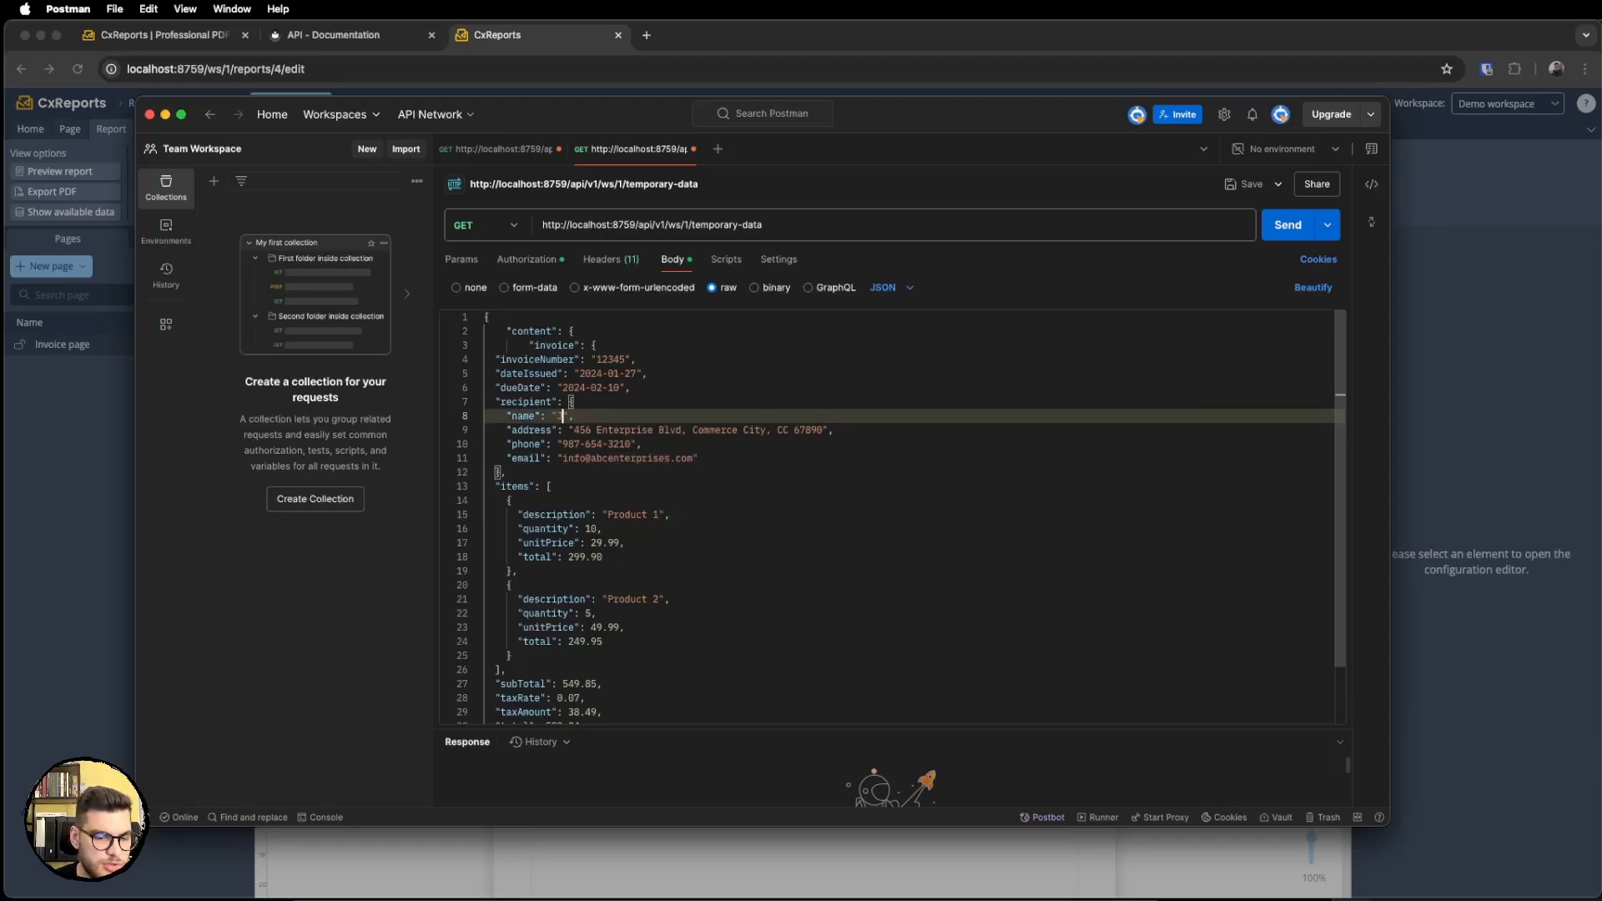
type("Doe")
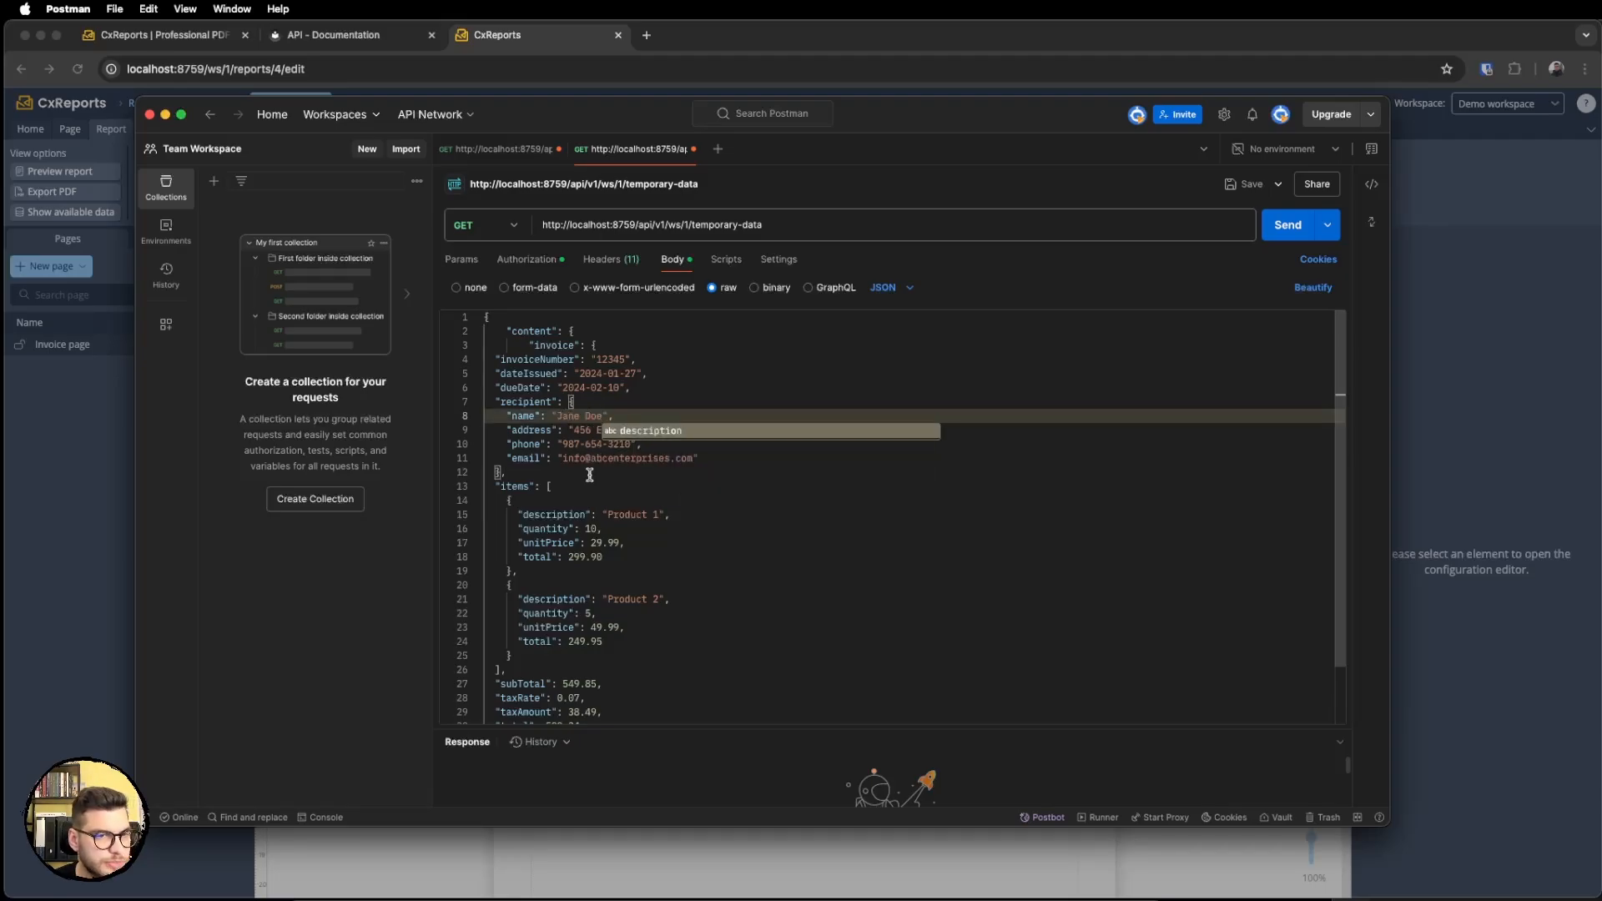
left_click(590, 474)
left_click(568, 444)
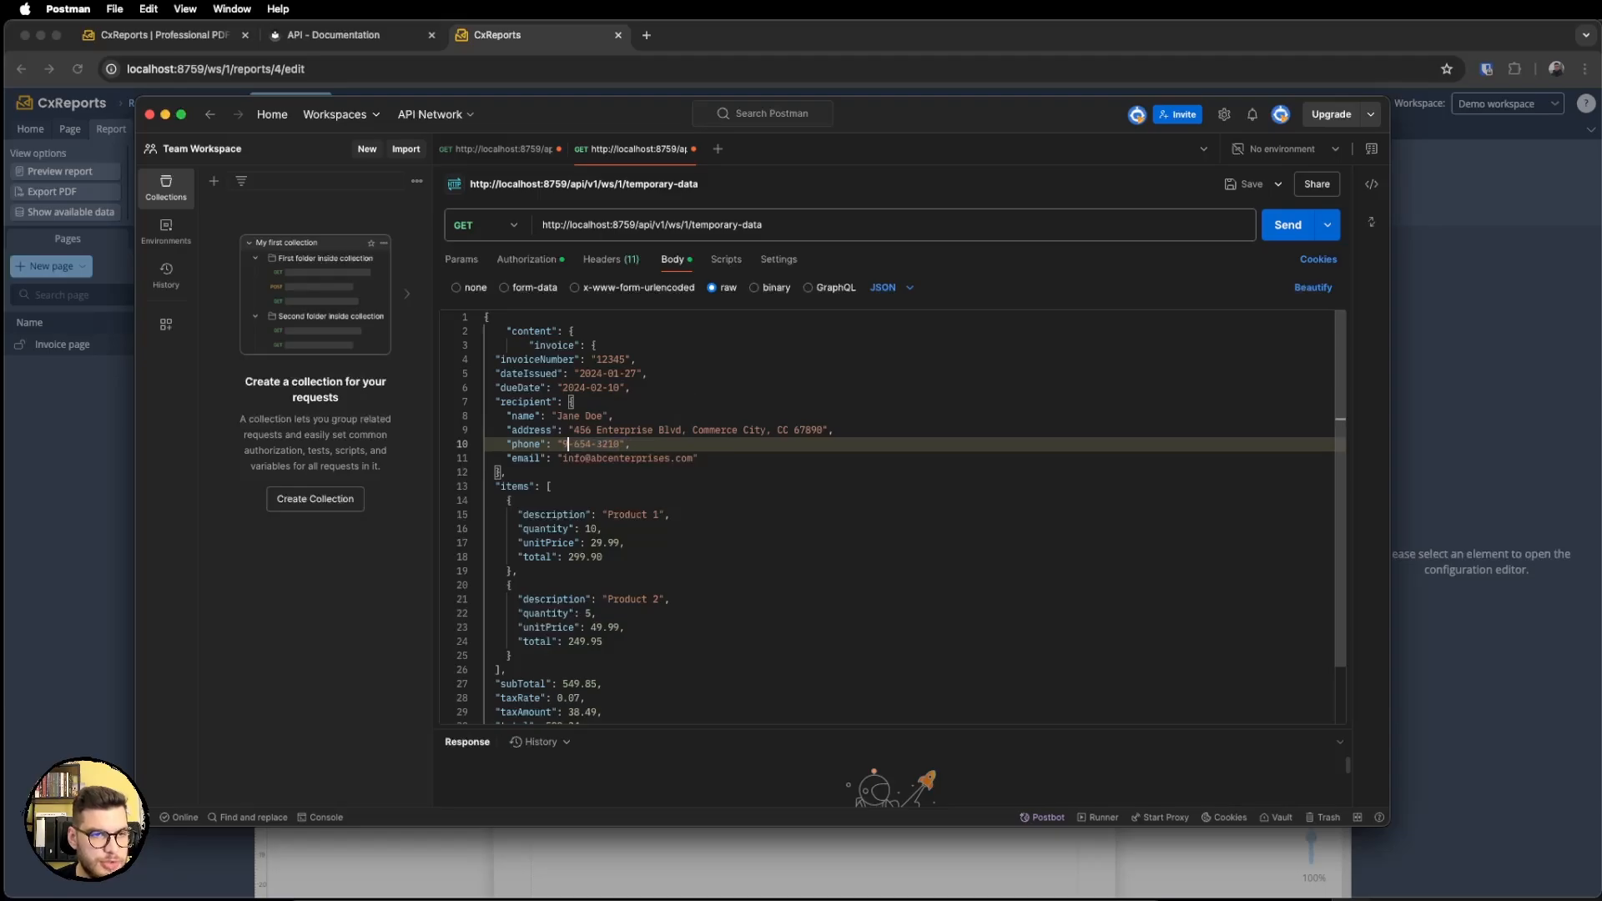
key("BackSpace")
type("000")
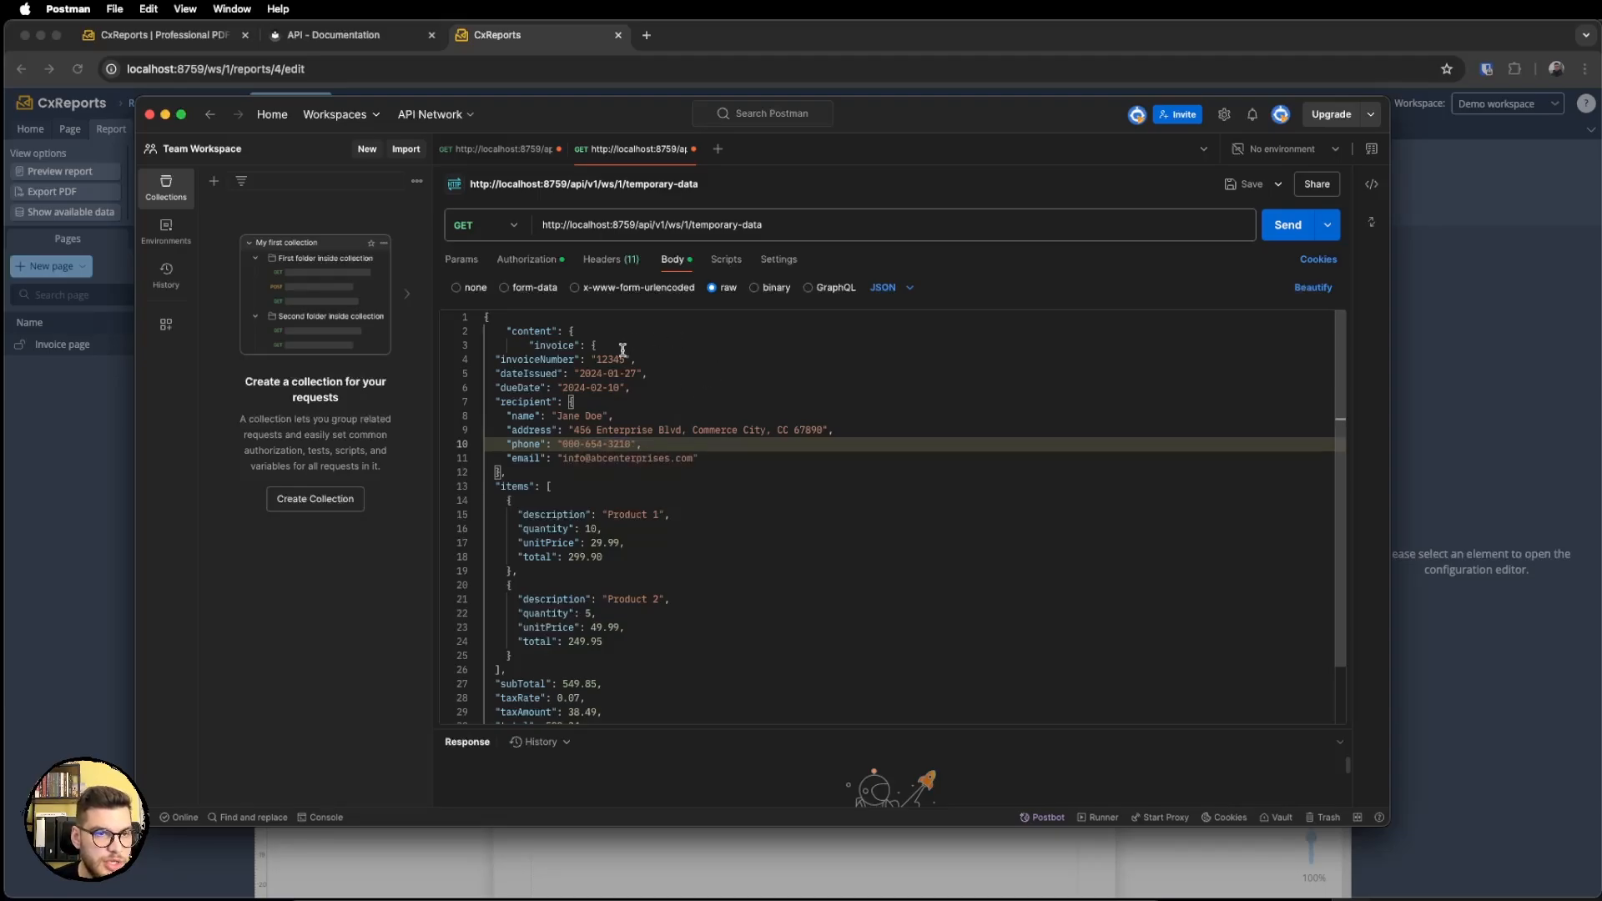
double_click(610, 359)
type("99")
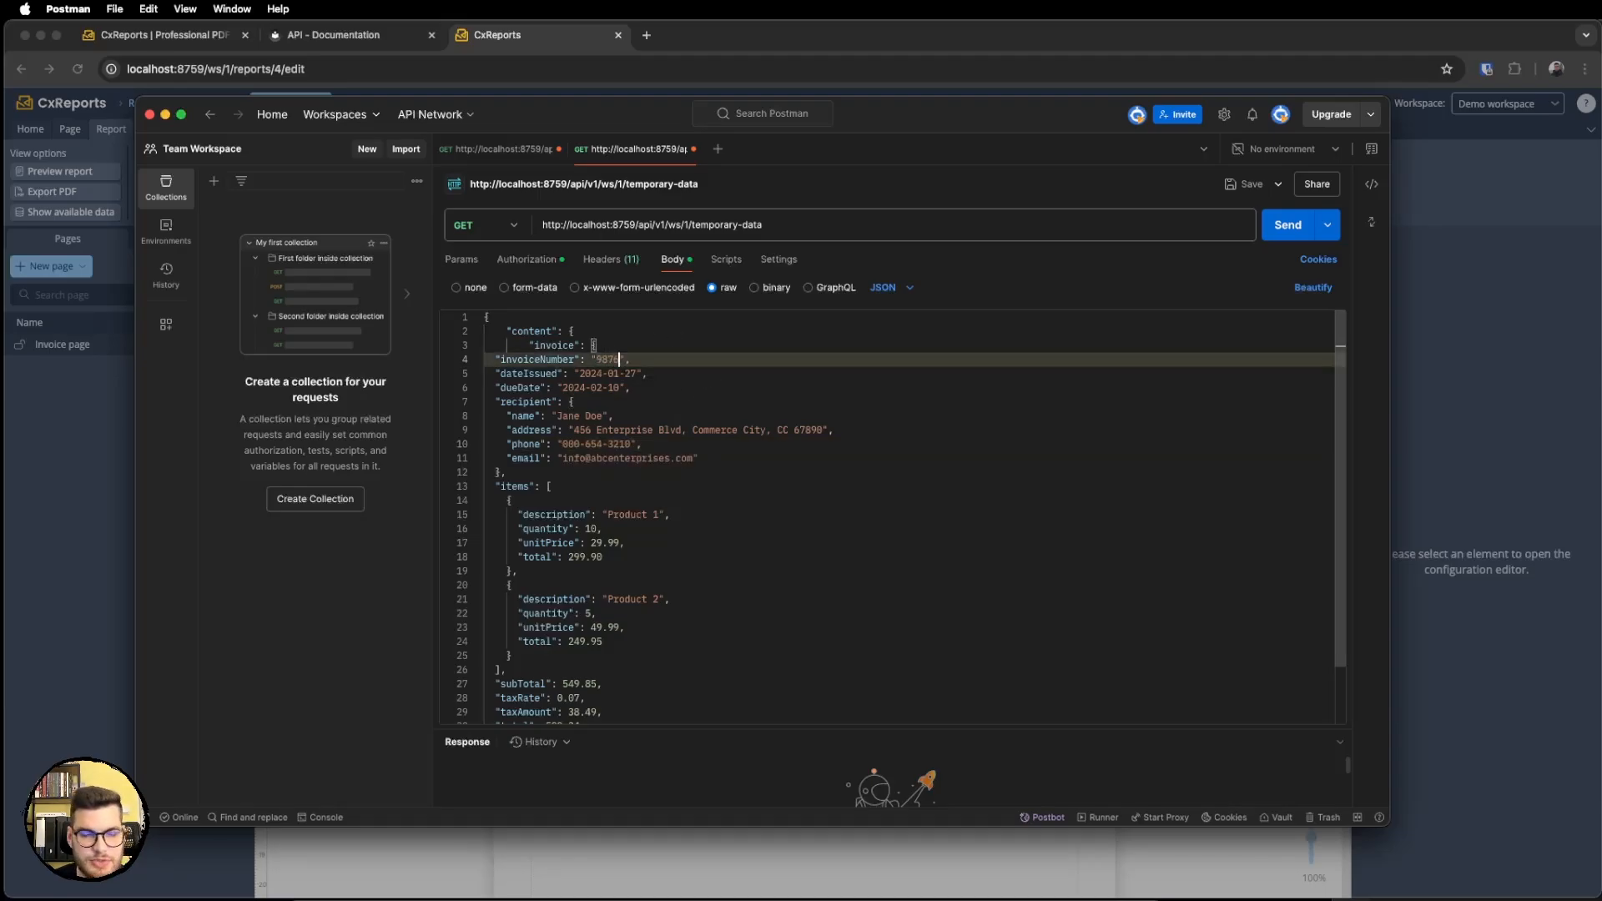
Duplicate the Product 2 entry three times at the end of the "items" array, separating the entries with commas.
scroll(596, 405, "down", 3)
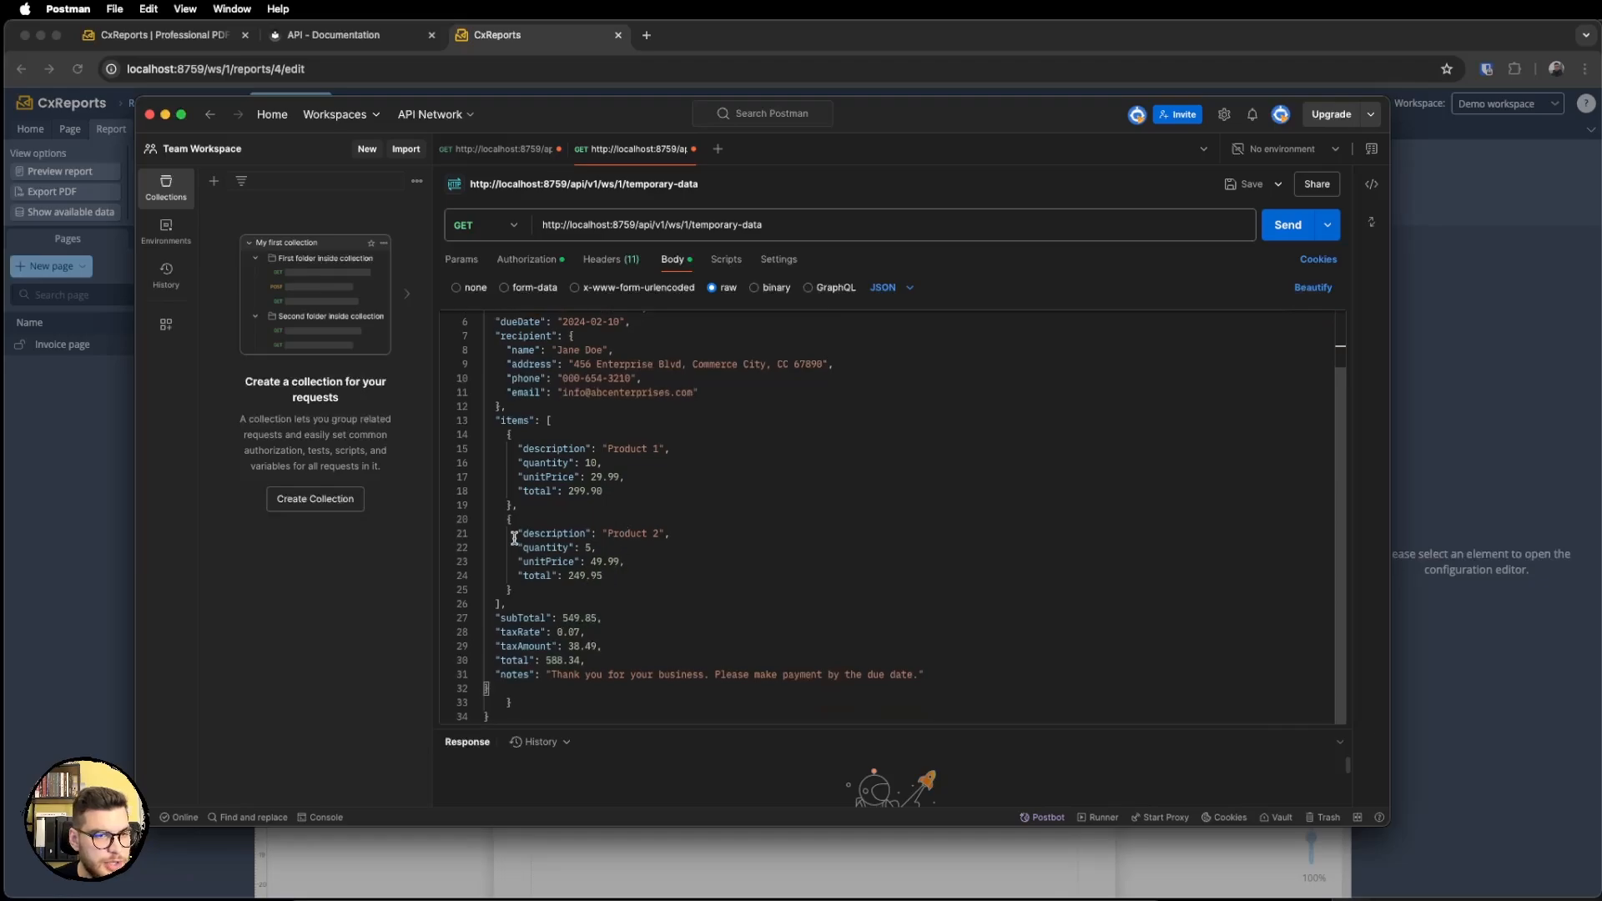
left_click_drag(500, 519, 543, 582)
key("super+c")
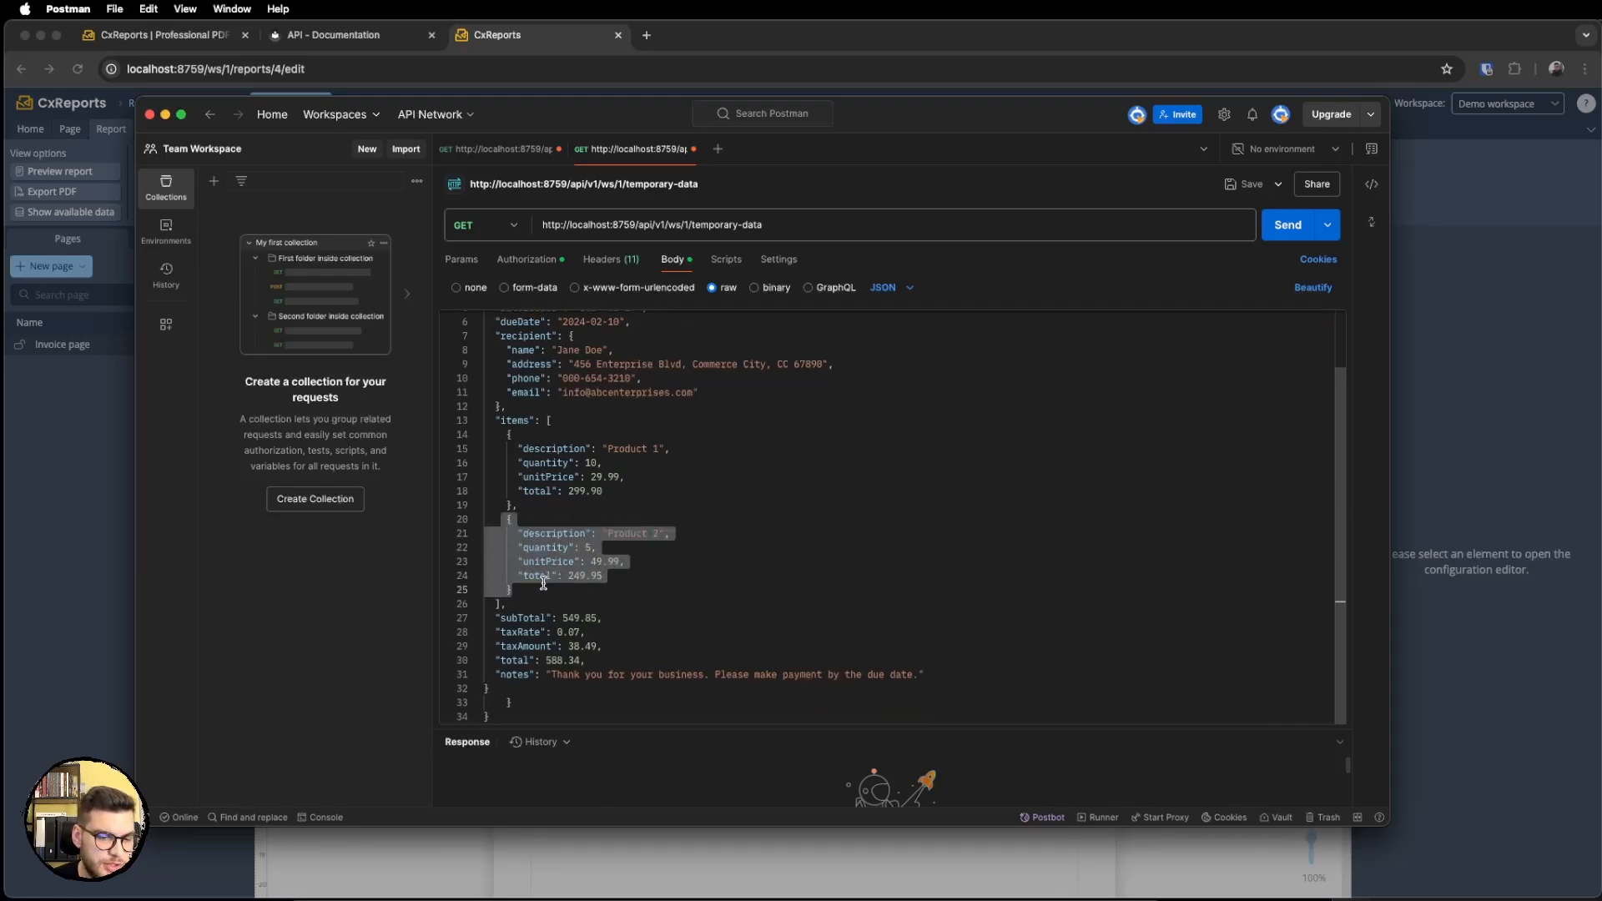
left_click(543, 583)
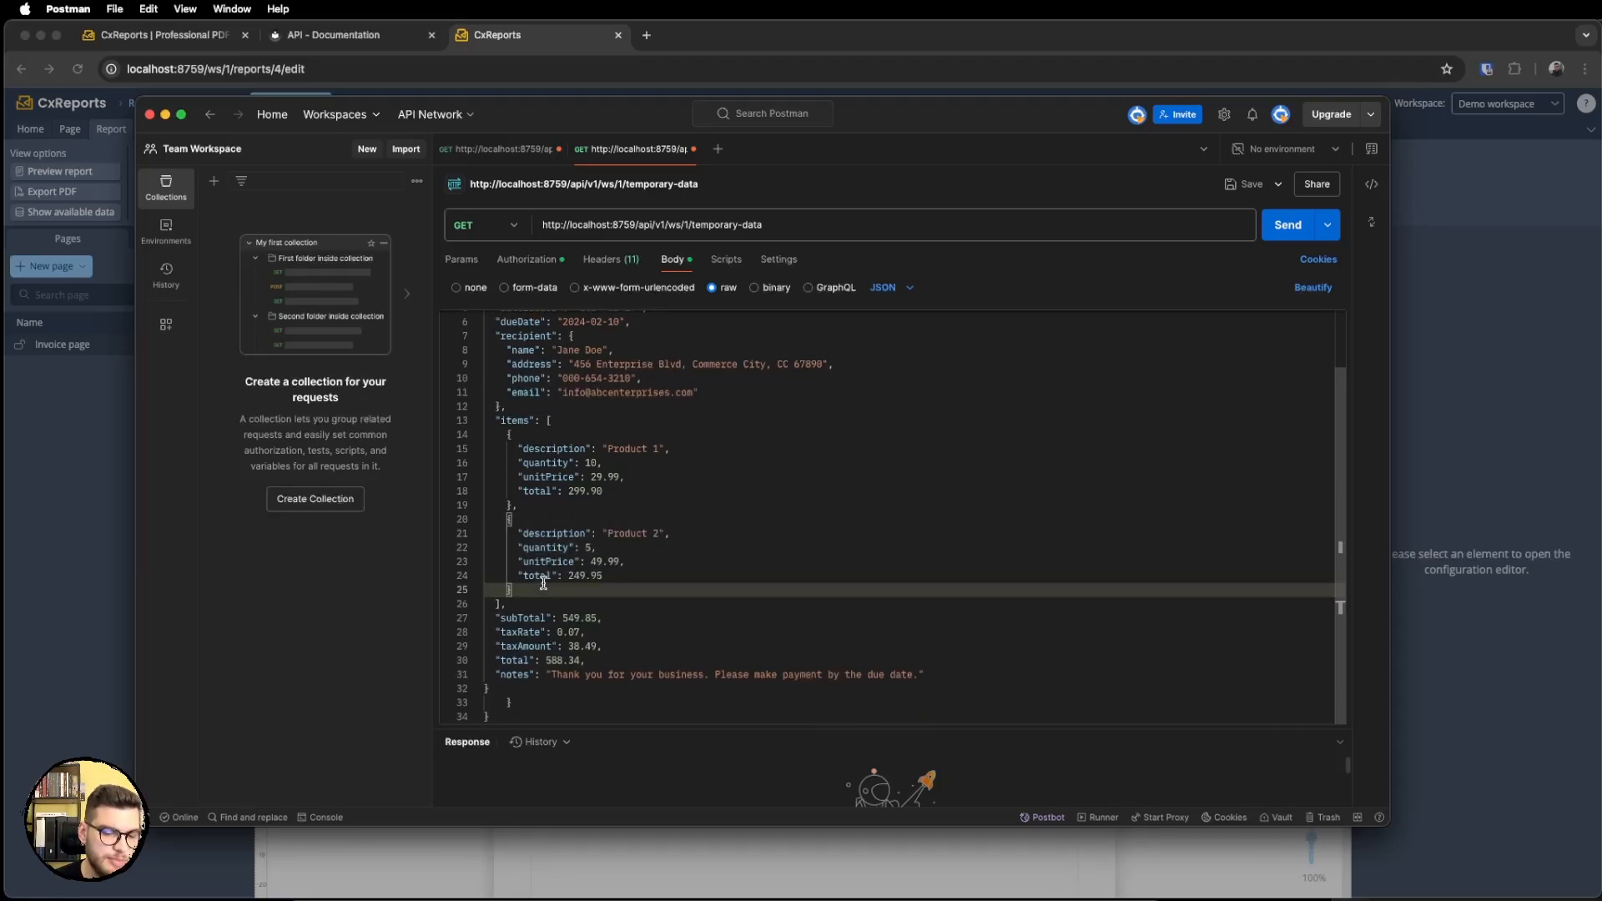
type(",")
key("Return")
key("super+v")
type(",")
key("Return")
key("super+v")
type(",")
key("Return")
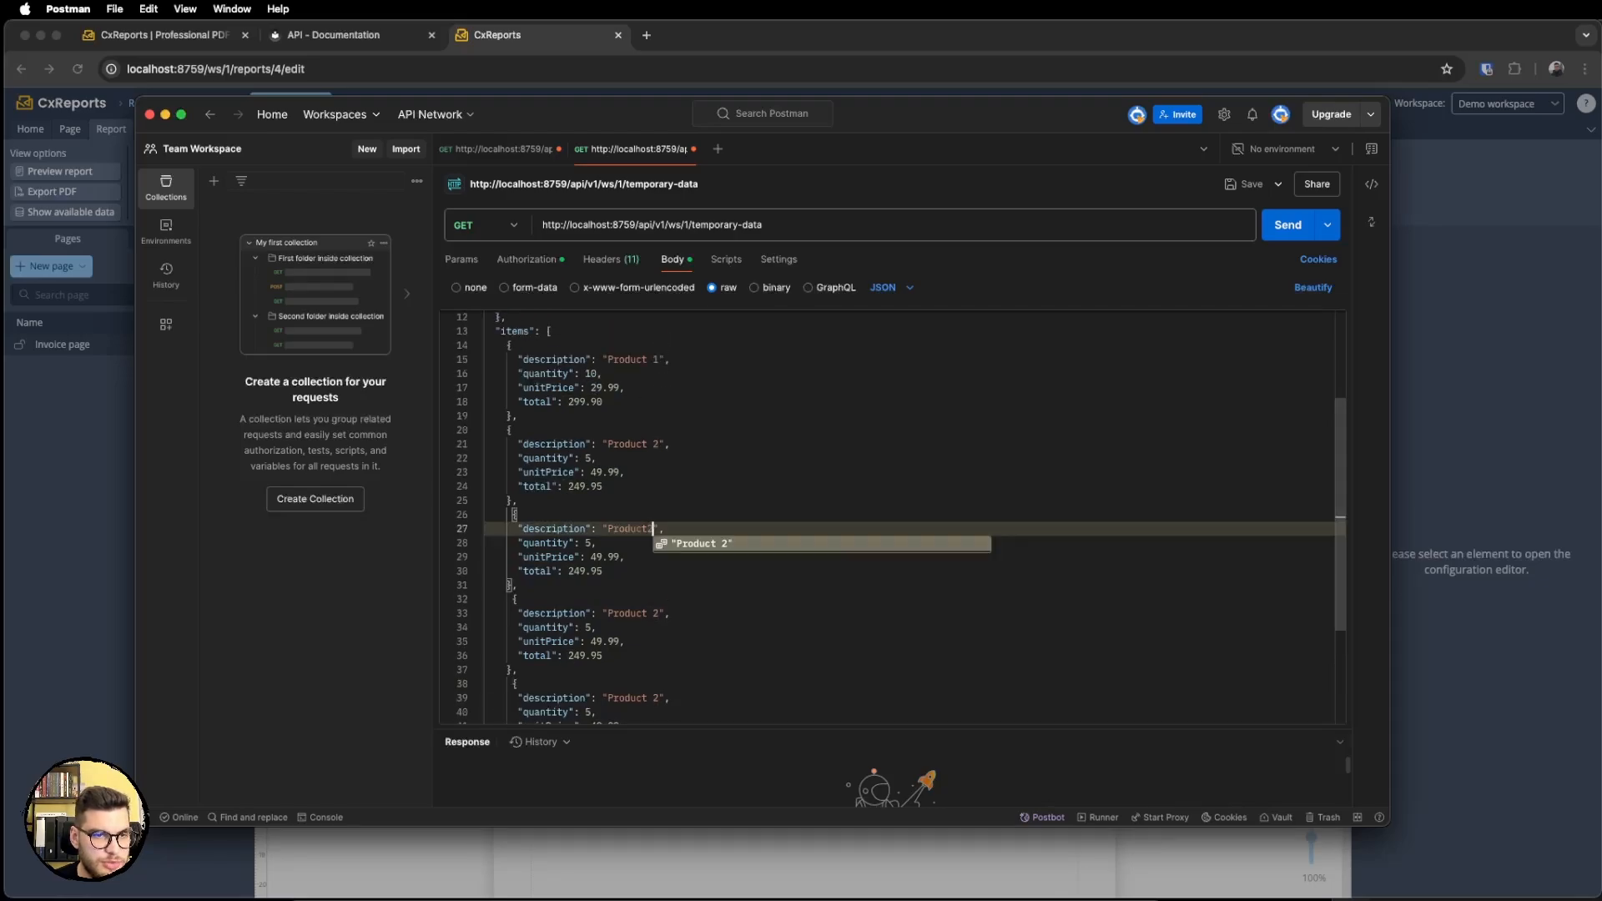
Rename the three duplicated items' descriptions to Product 3, Product 4 and Product 5, keeping the closing quotes intact.
type("3")
double_click(657, 613)
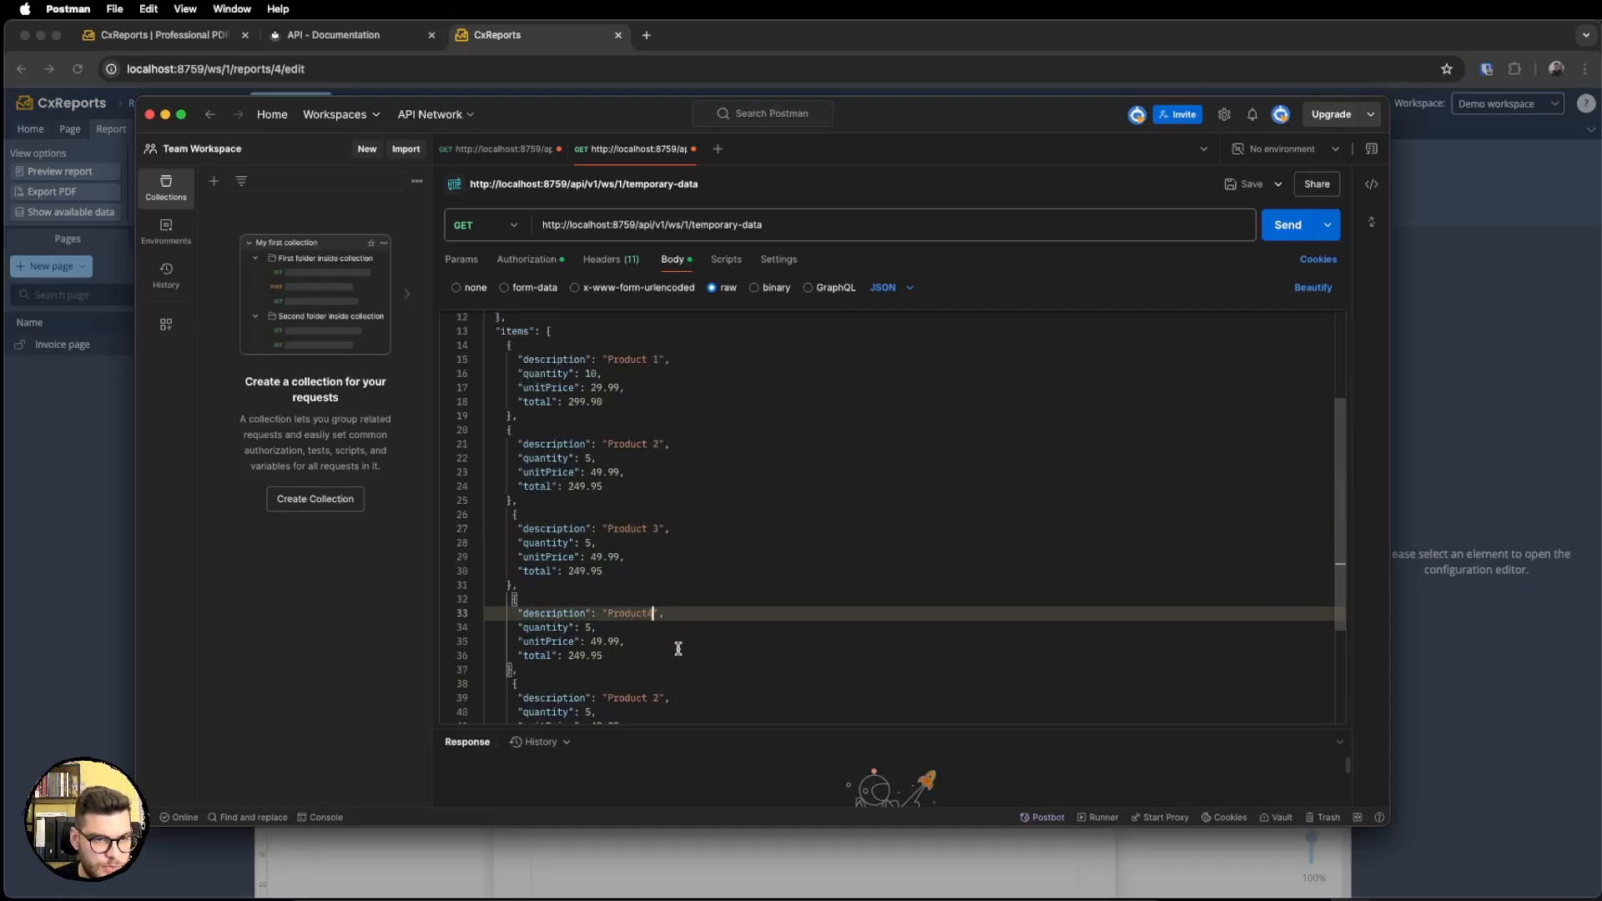
type("4")
double_click(659, 697)
type("5")
key("Delete")
left_click(669, 656)
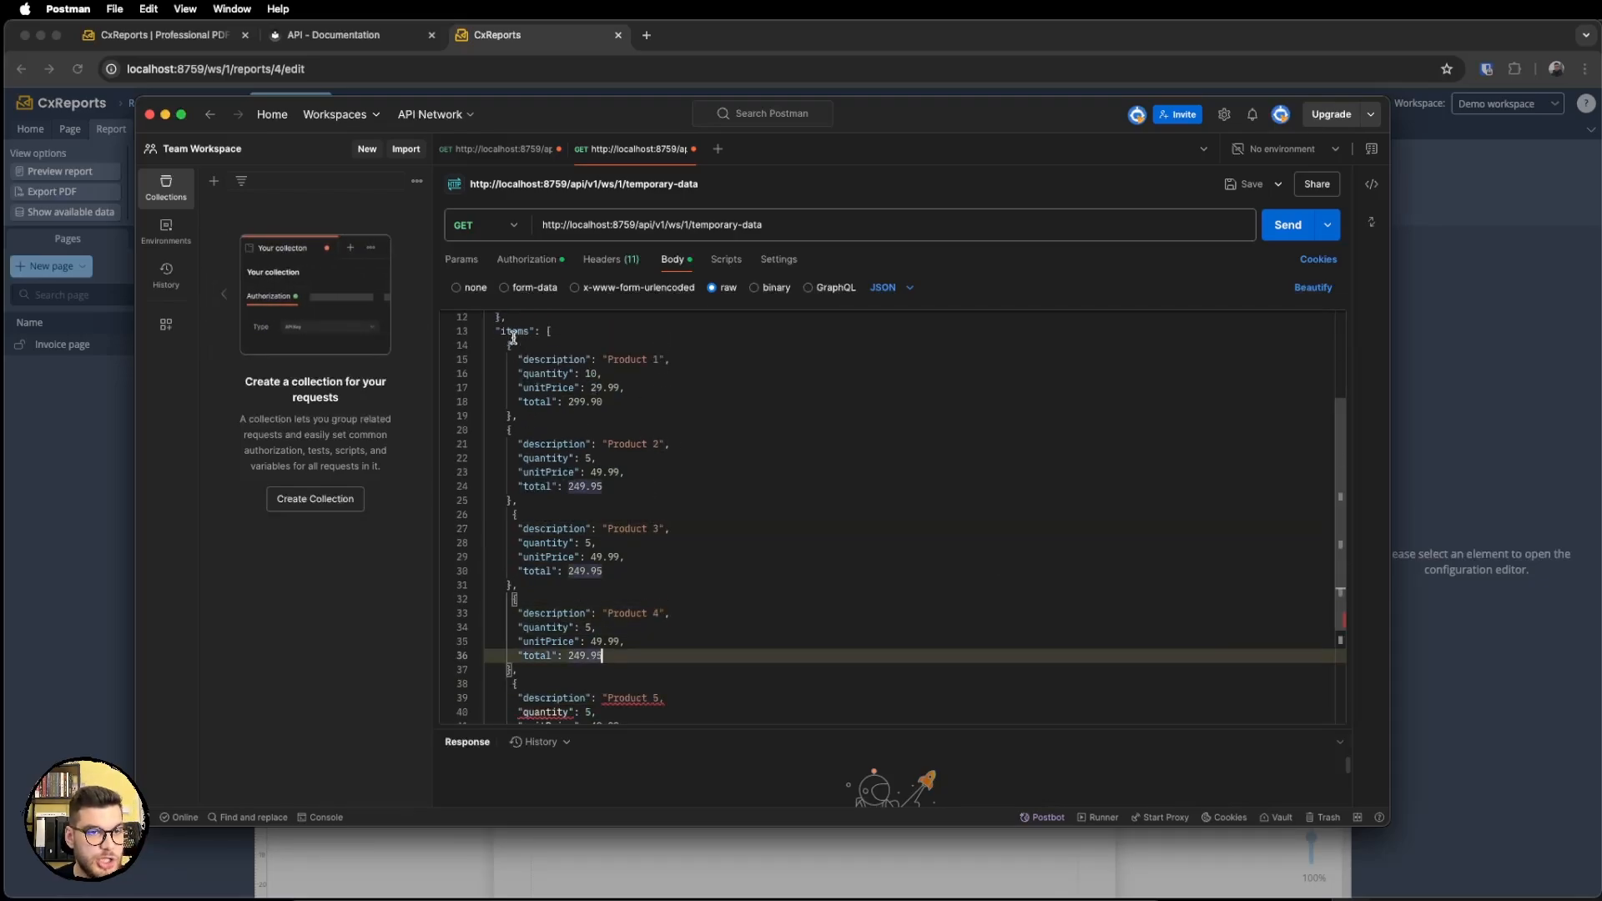
left_click_drag(514, 341, 698, 671)
left_click(699, 671)
scroll(700, 688, "down", 1)
left_click(701, 674)
type("\"")
scroll(701, 674, "down", 3)
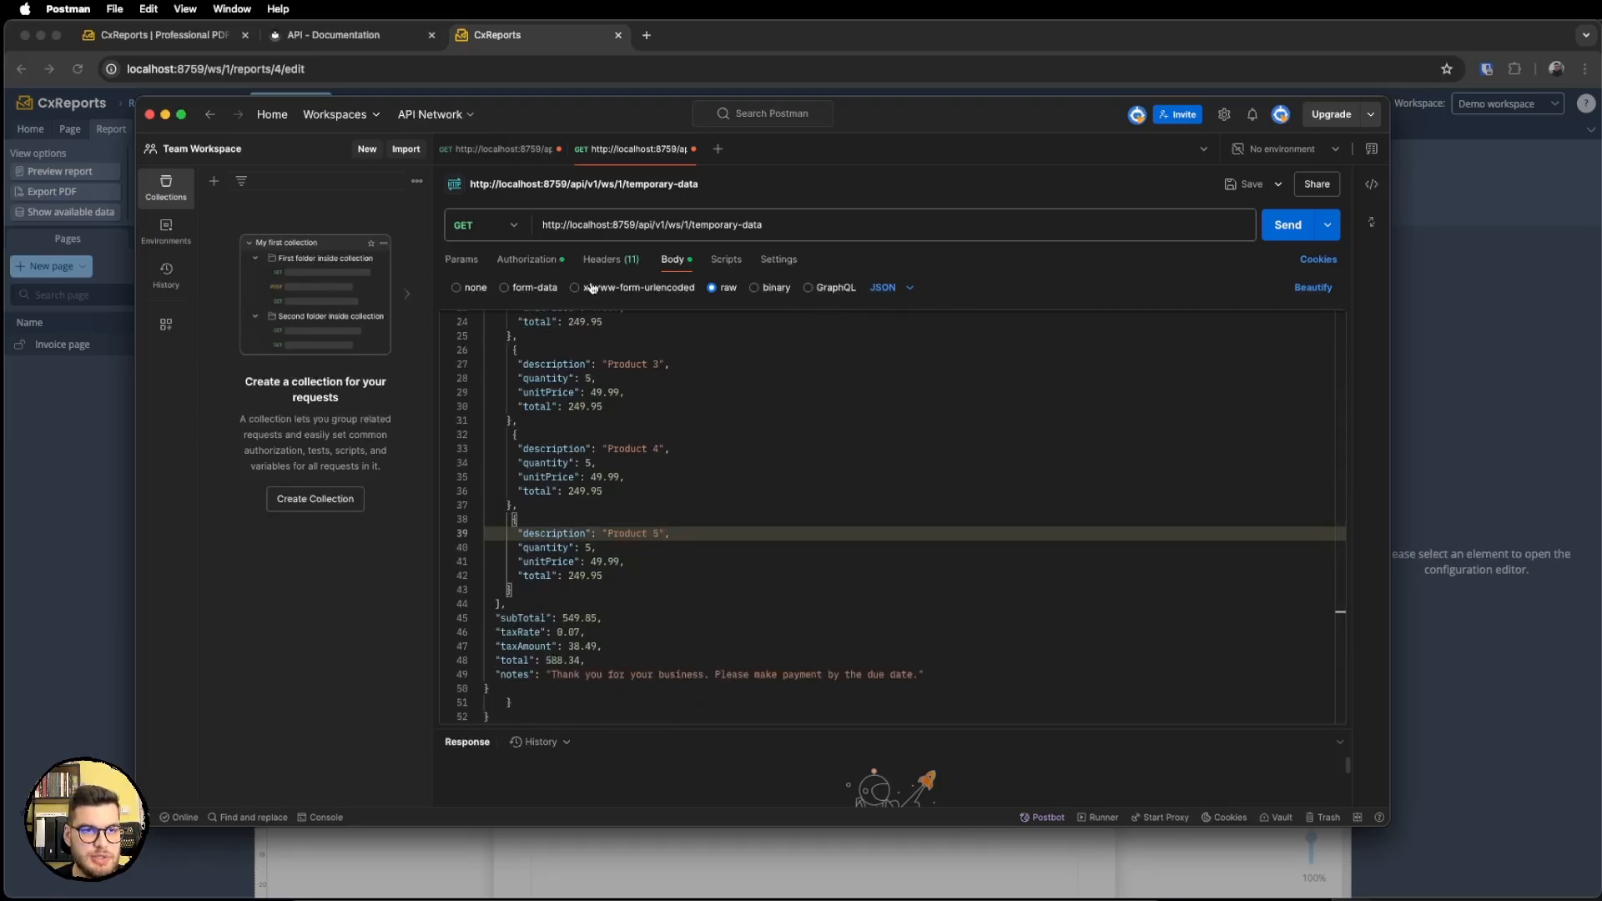
Check the request's Bearer Token authorization, try sending the temporary-data request as GET and enlarge the response area.
left_click(544, 259)
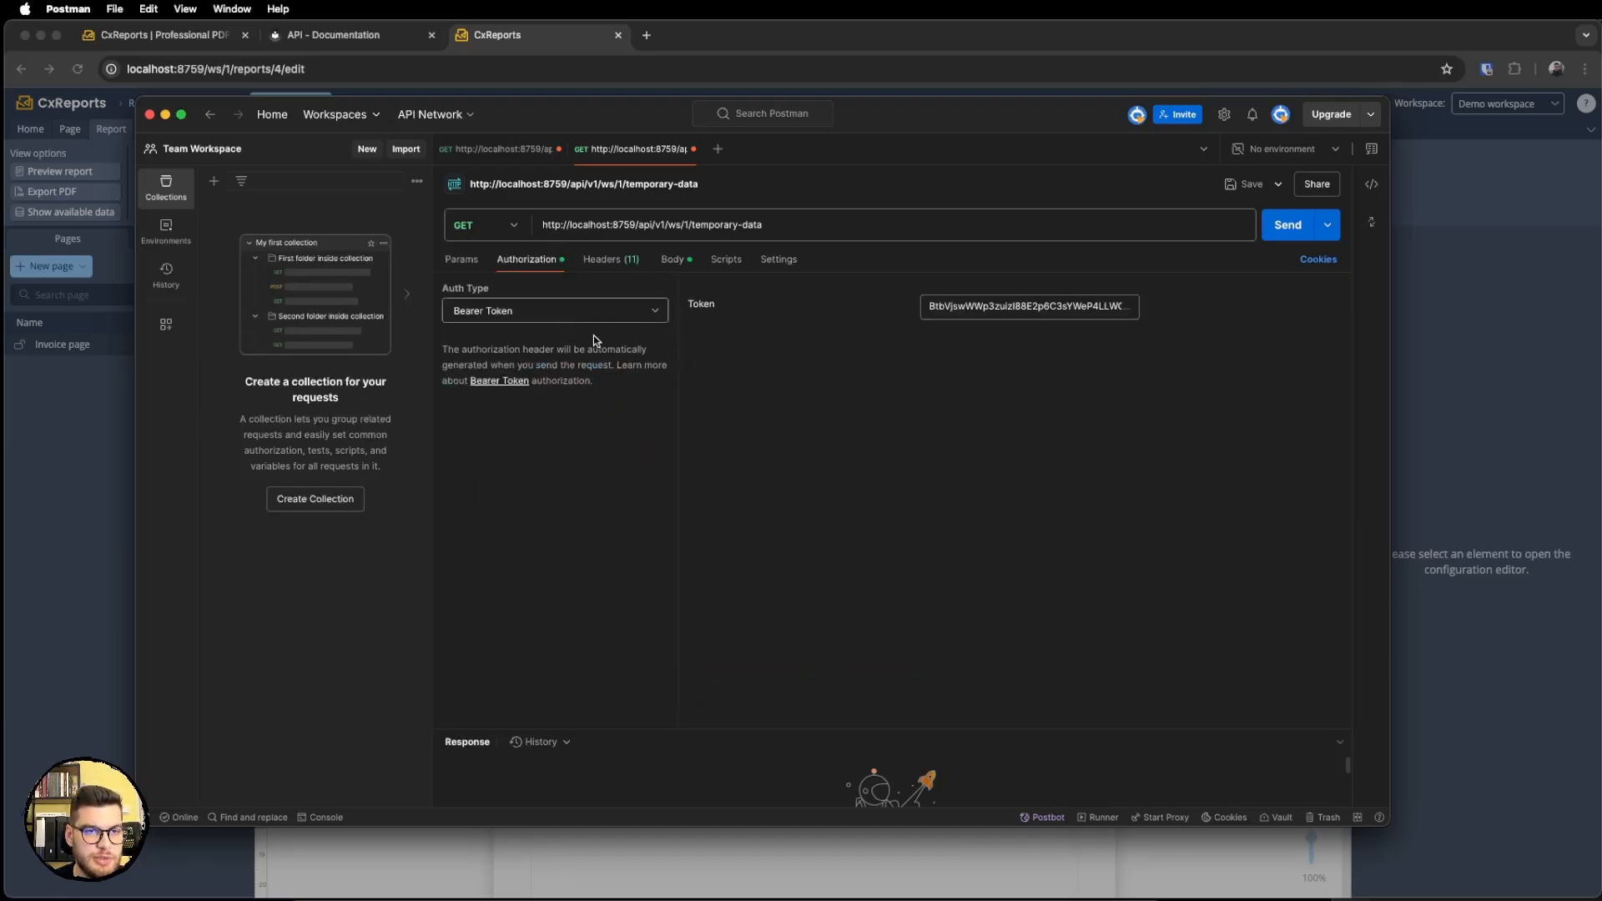
left_click(672, 259)
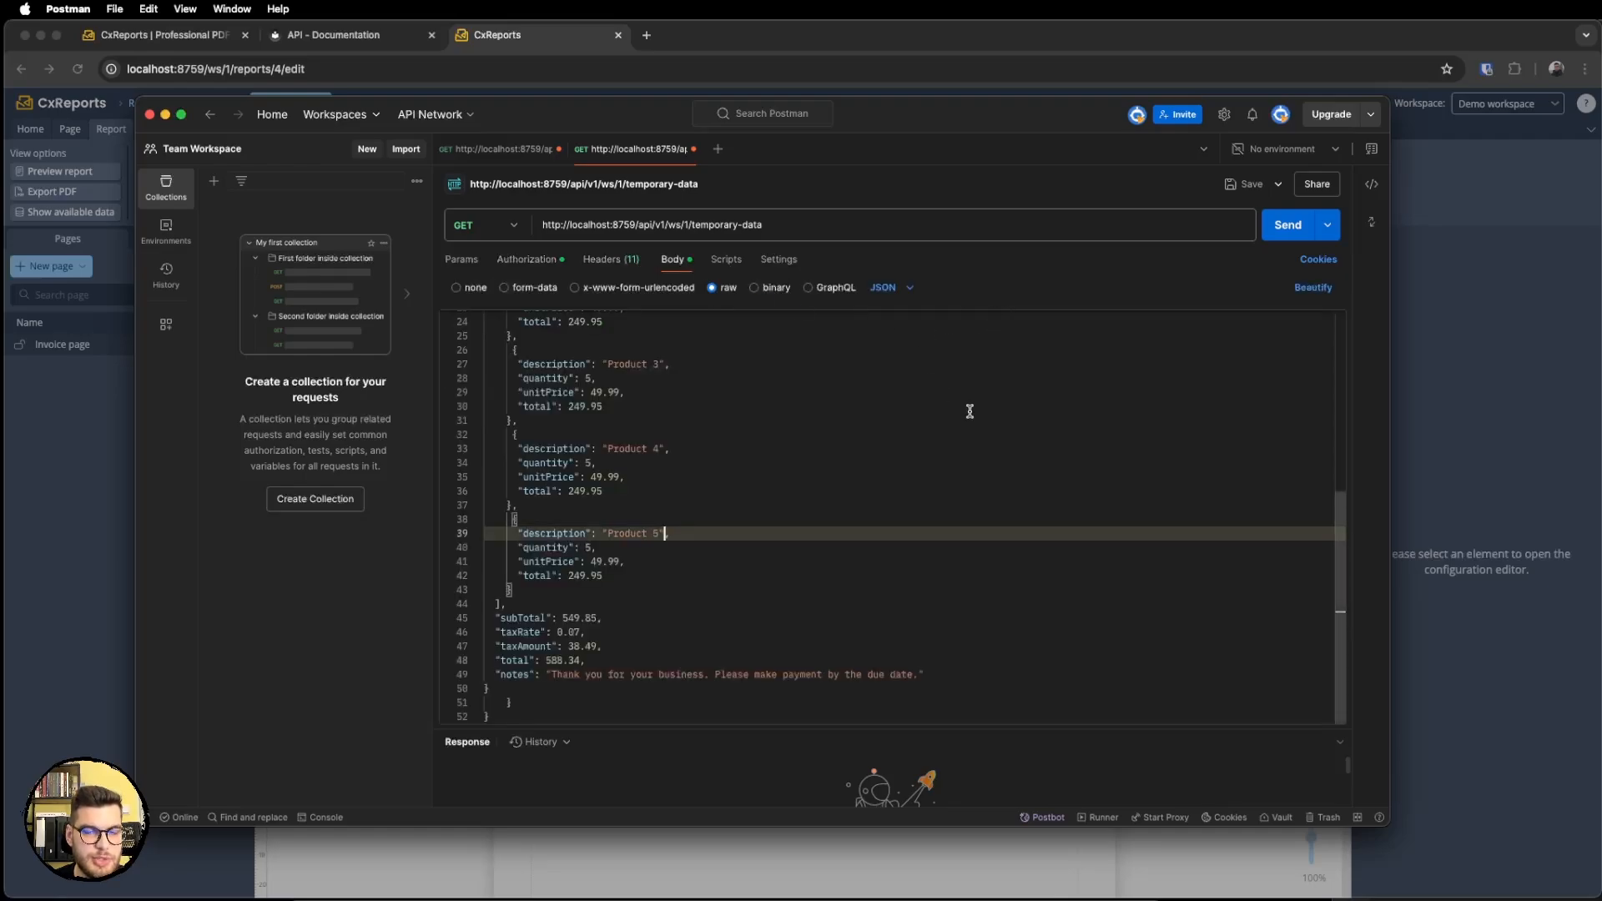
left_click(1279, 238)
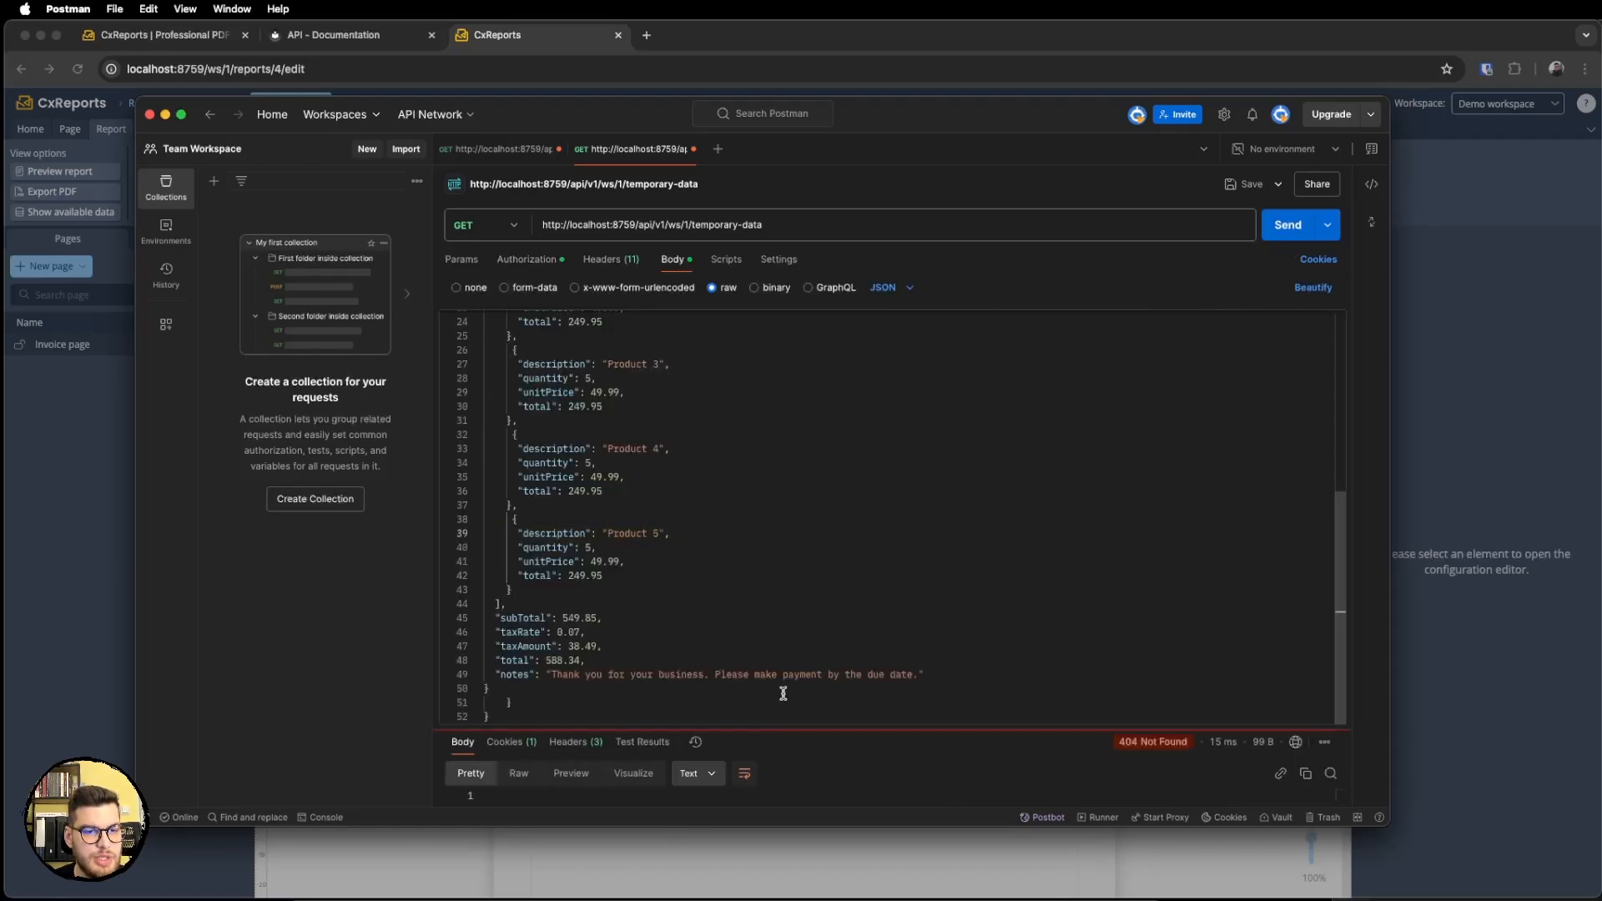
left_click_drag(791, 724, 844, 469)
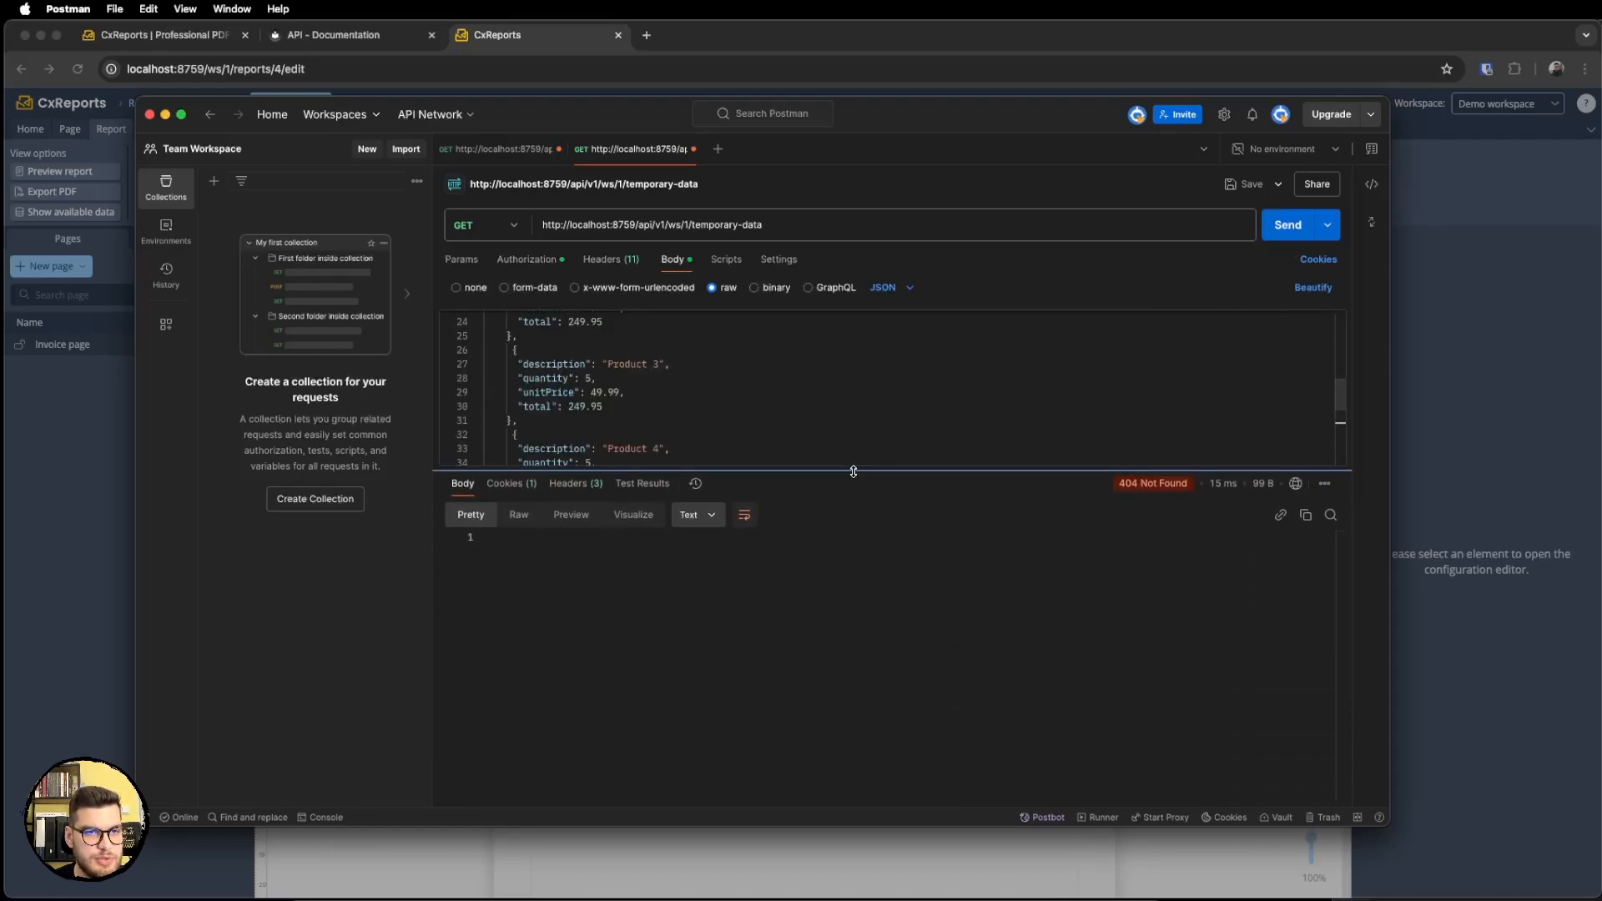
Change the temporary-data request's method to POST and send it.
left_click(498, 225)
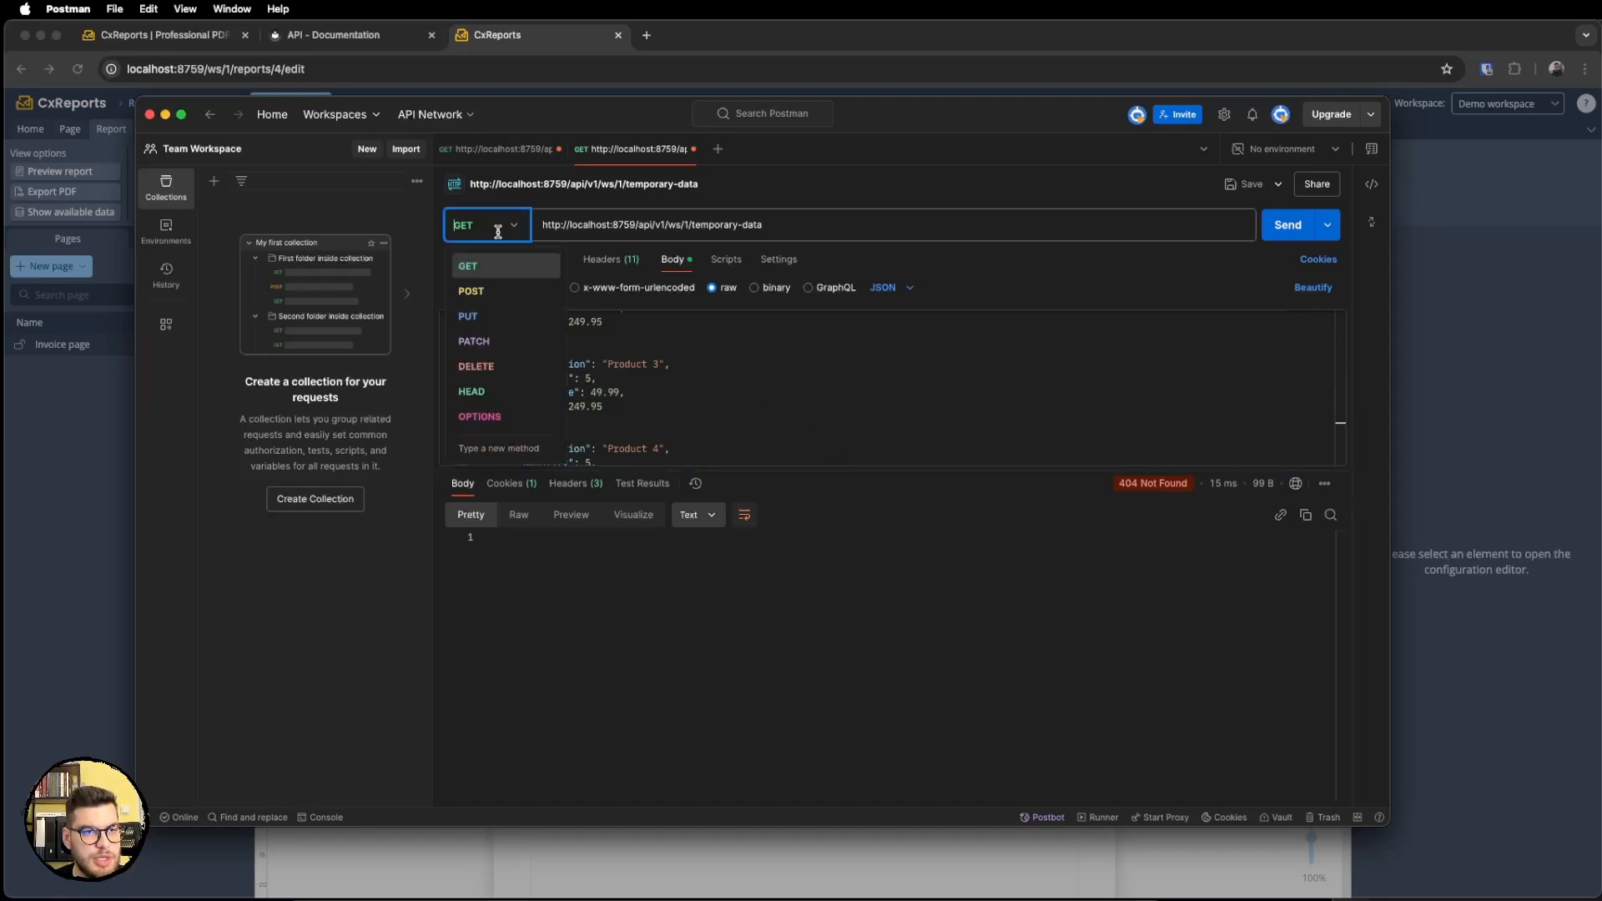
left_click(493, 282)
left_click(1271, 238)
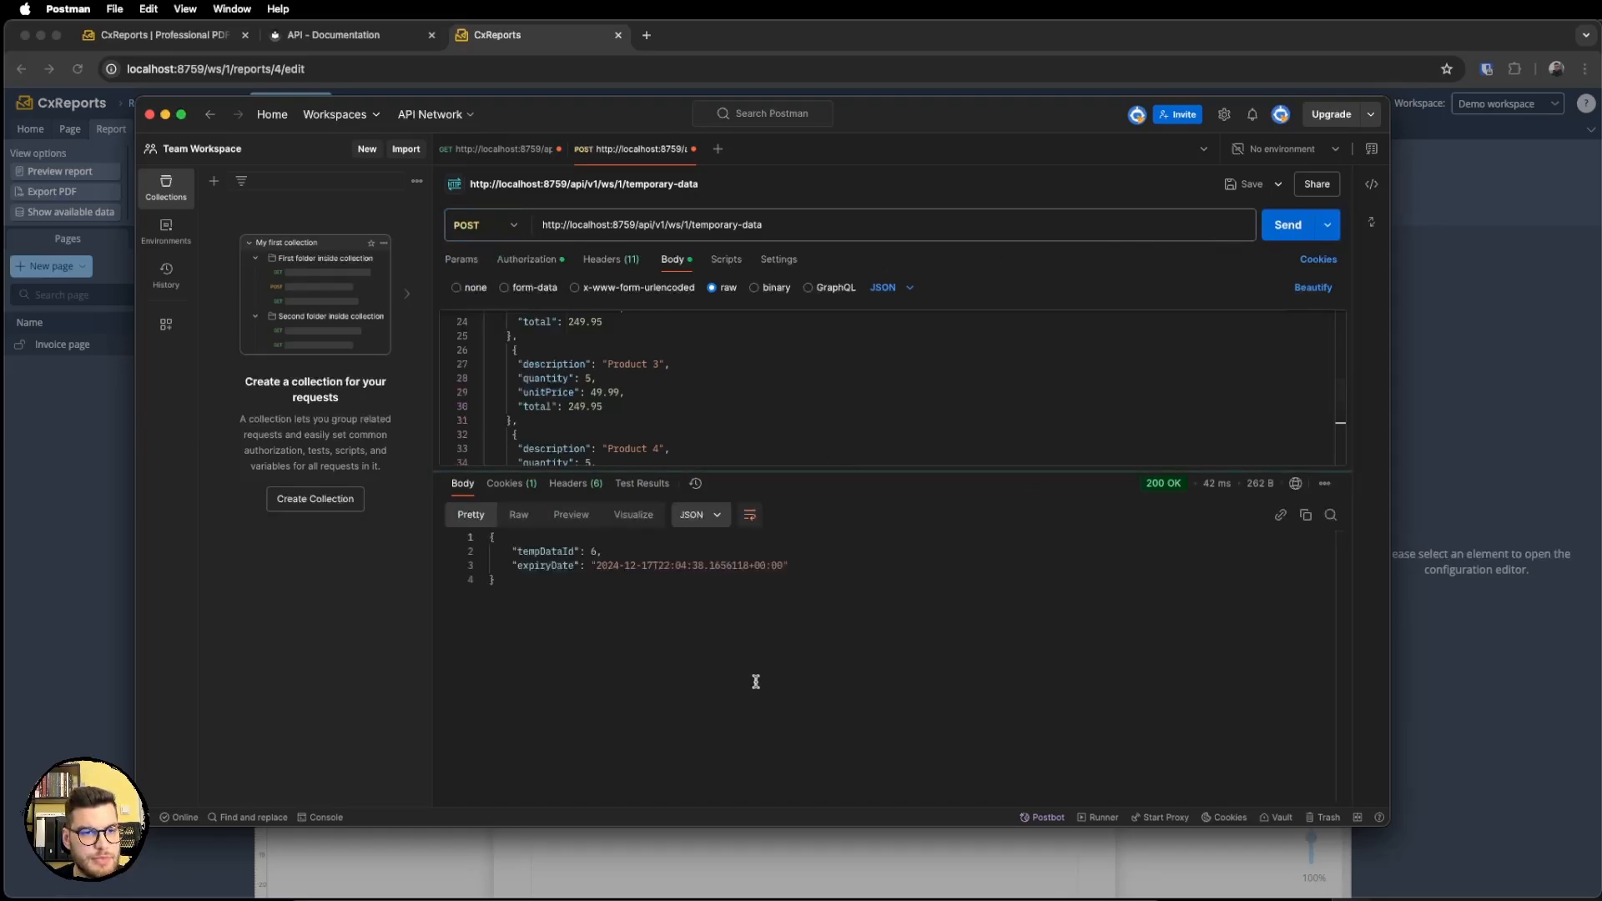
Locate the tempDataId value in the response and switch back to the invoice PDF request.
double_click(595, 553)
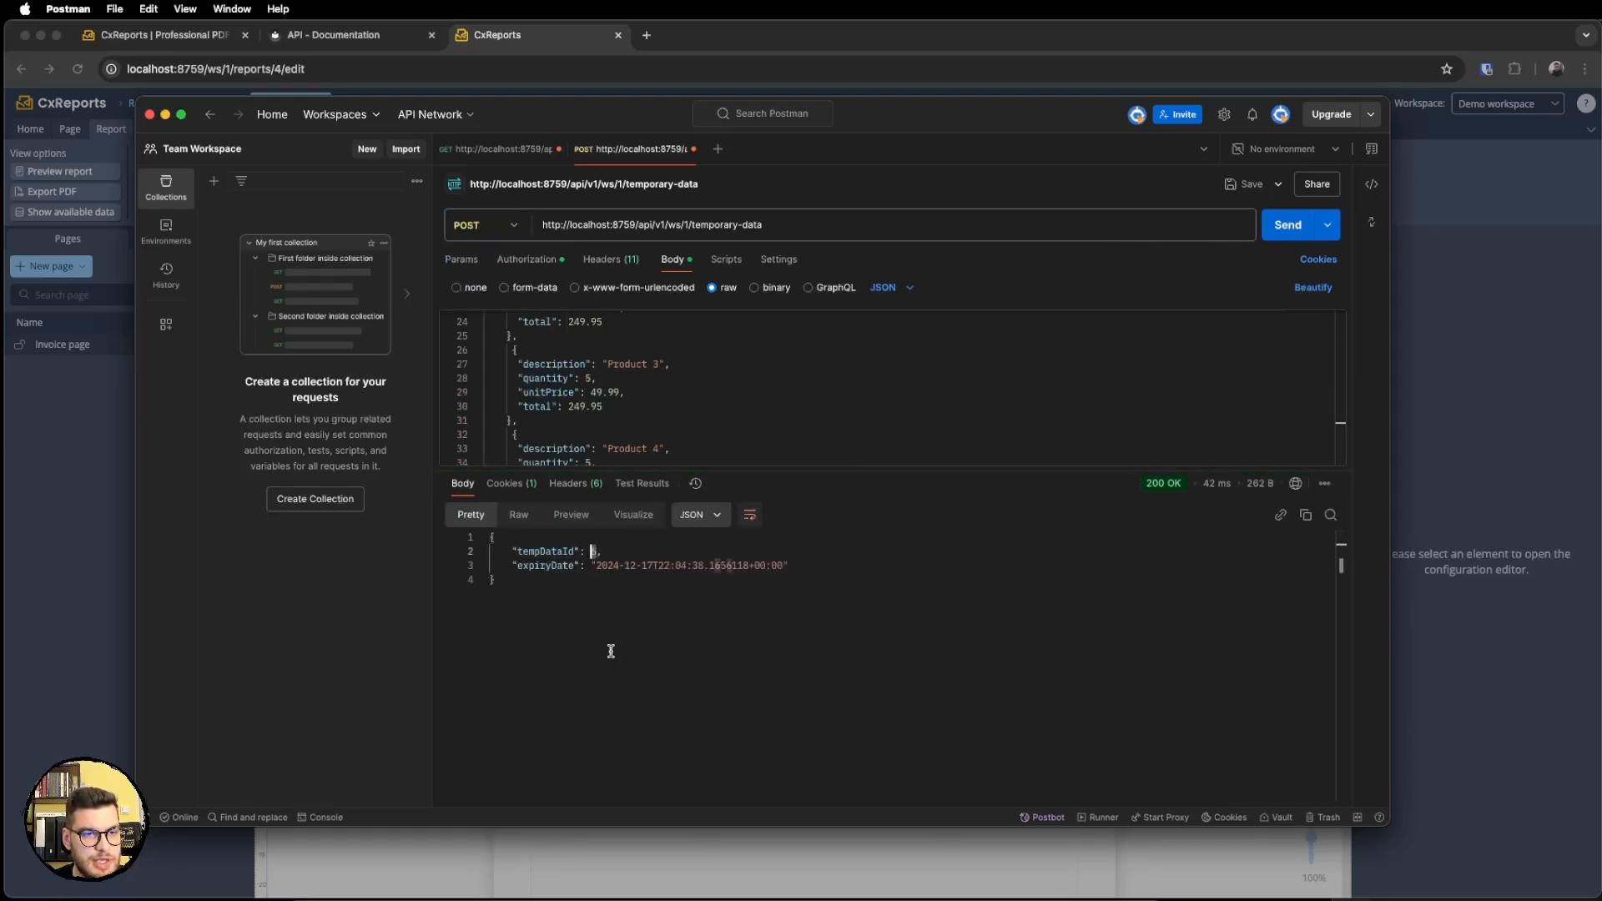
left_click(634, 640)
left_click(513, 148)
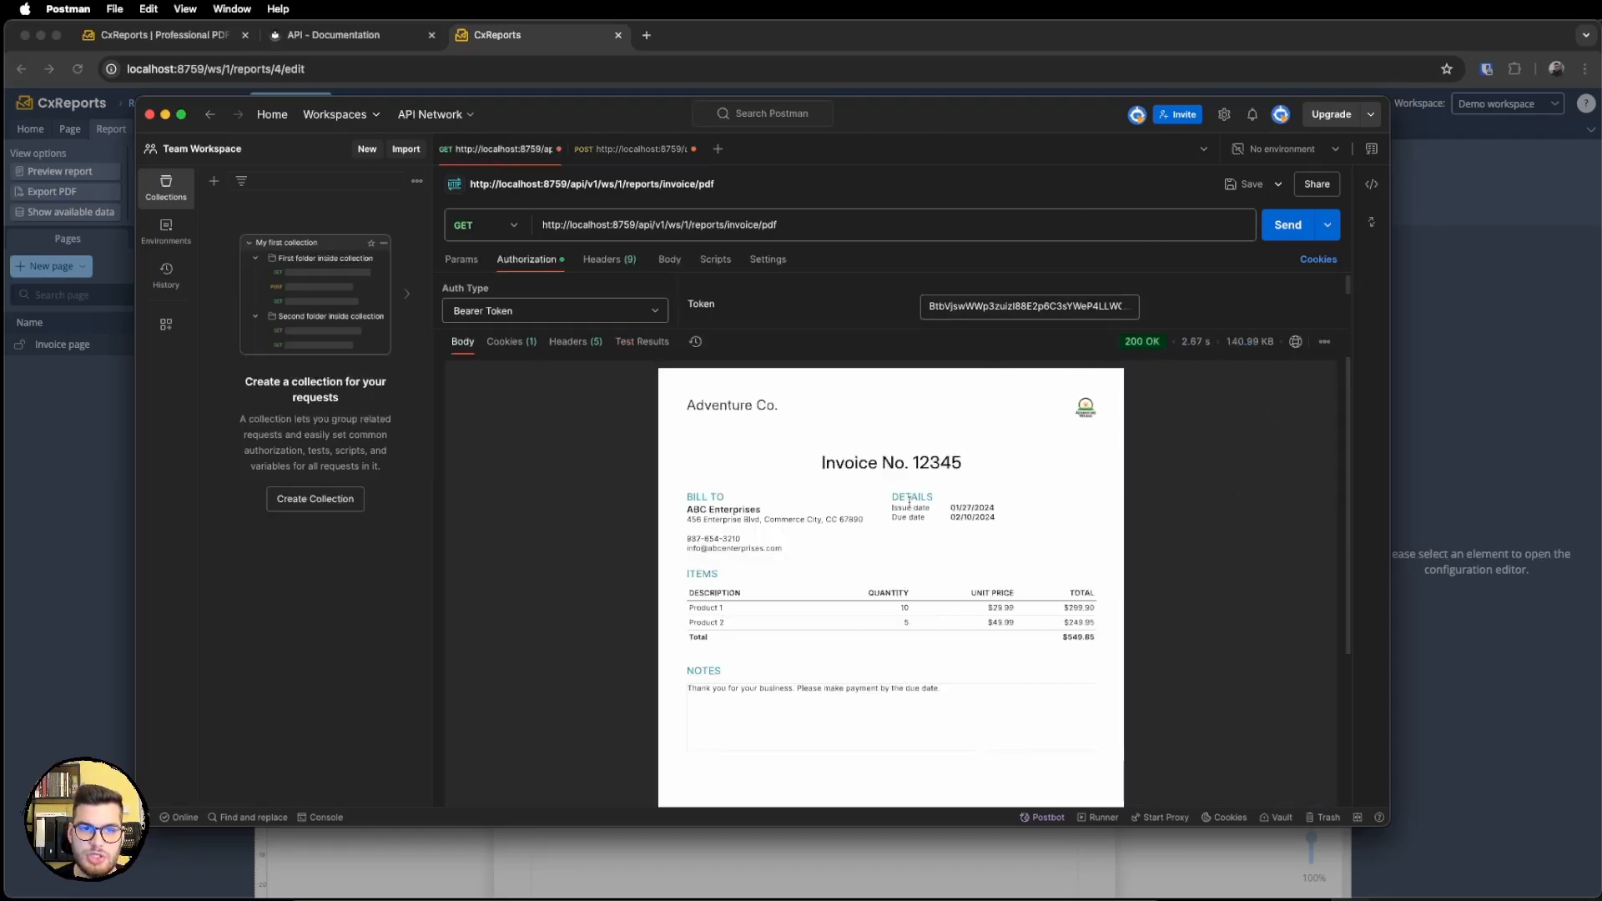
Send the invoice PDF request without temporary data to render the report with its default data.
left_click(1286, 225)
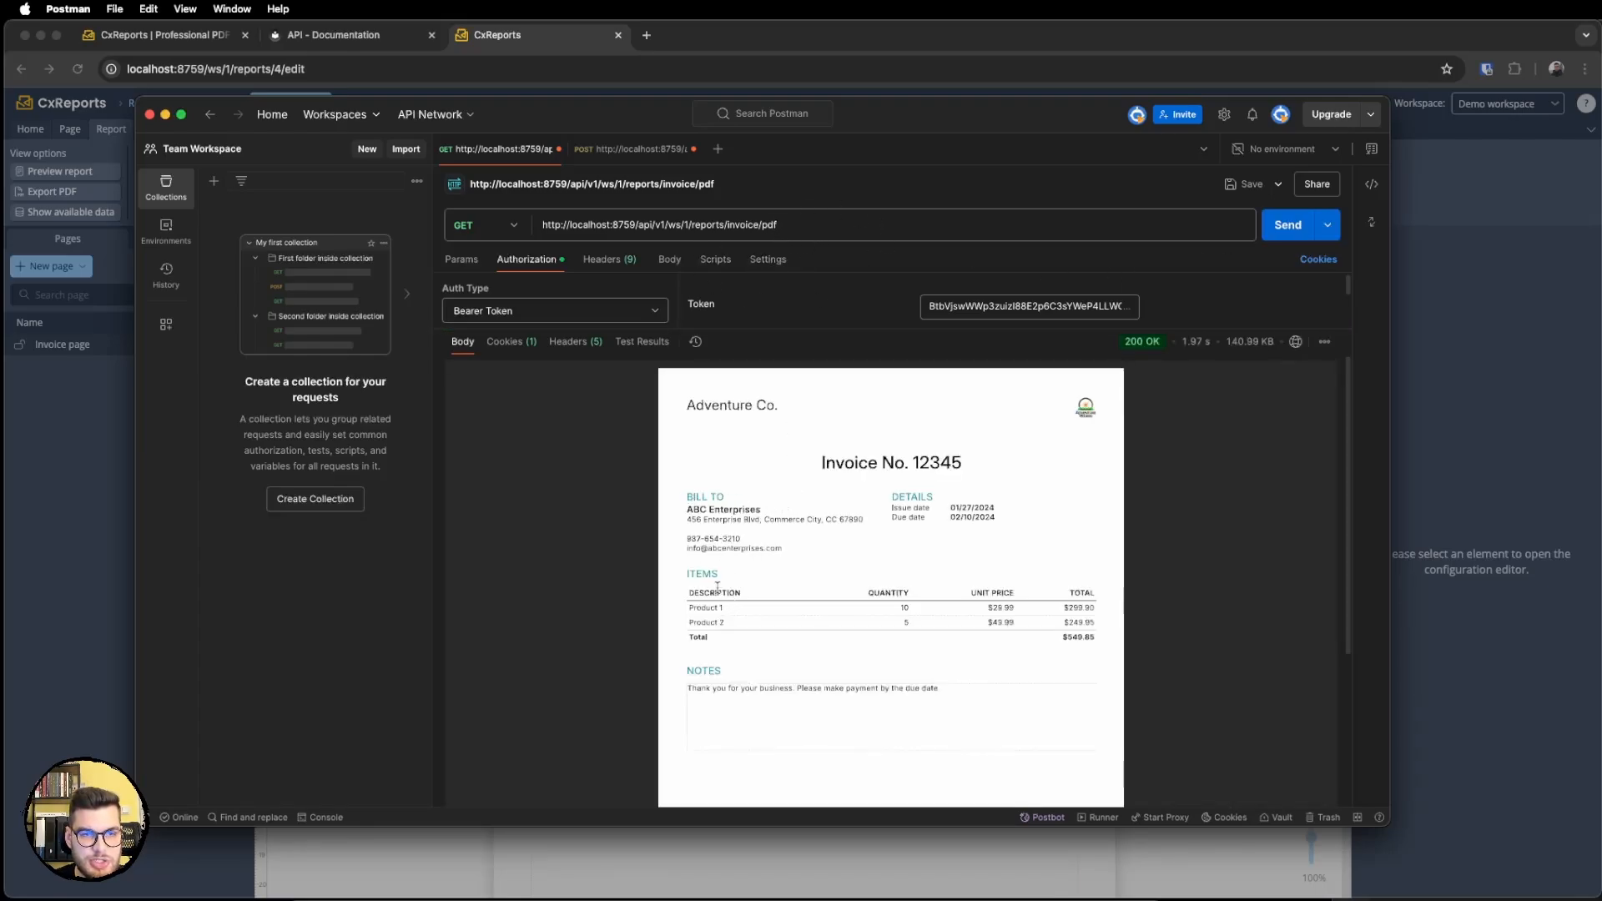
Add the query parameter tempDataId=6 to the invoice PDF request's URL and send it to generate the invoice with the custom data.
left_click(916, 220)
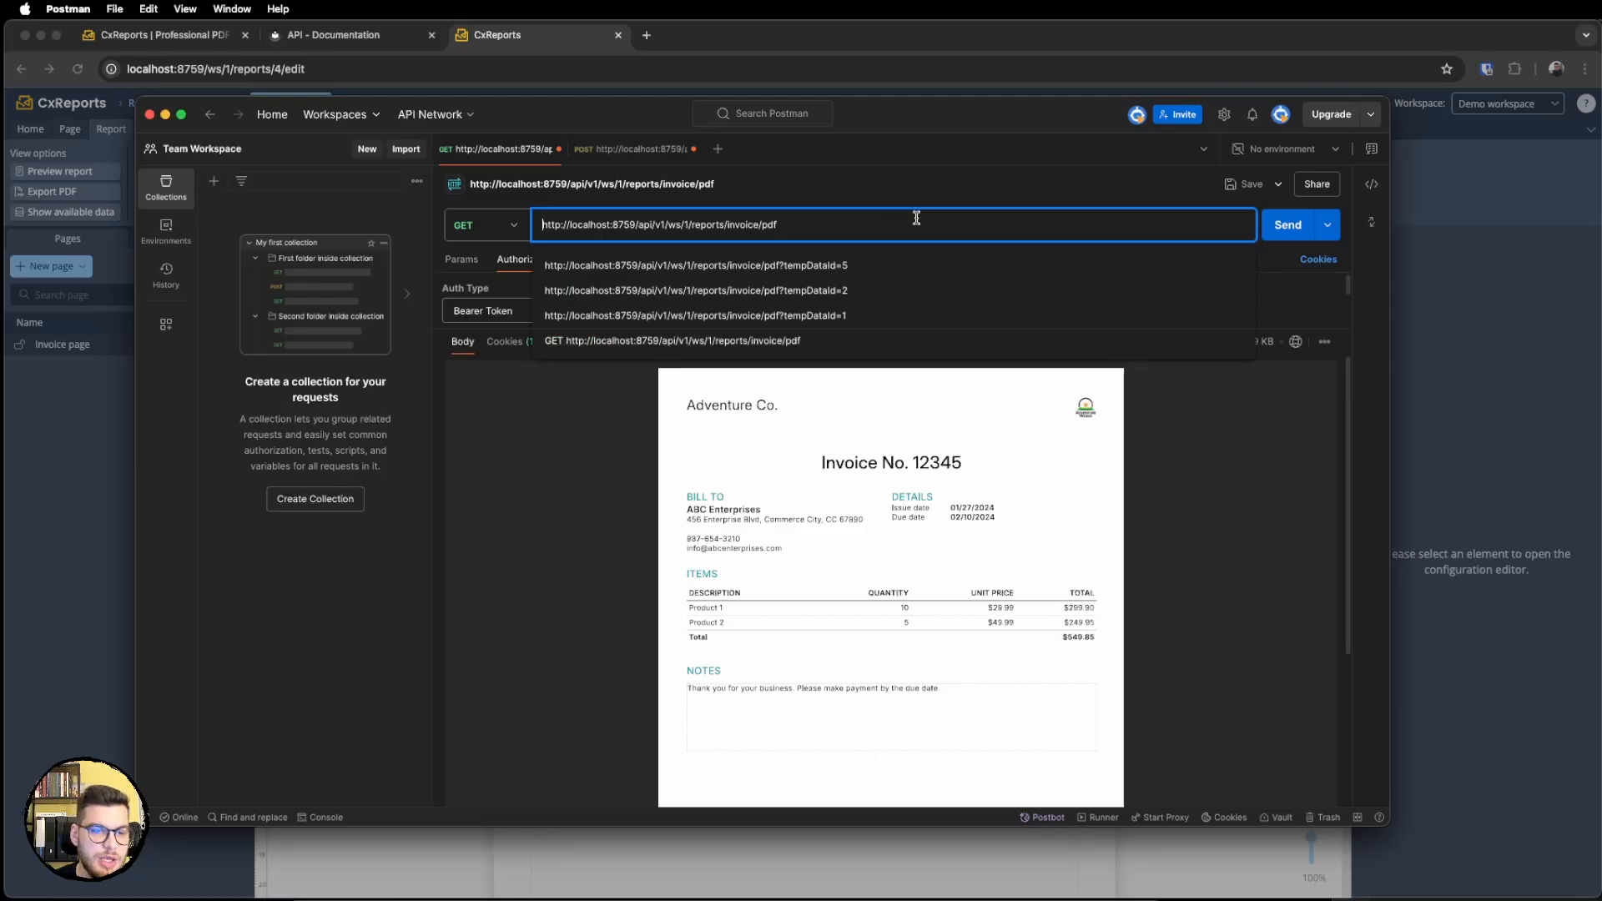
key("BackSpace")
key("BackSpace")
key("BackSpace")
key("BackSpace")
key("BackSpace")
key("BackSpace")
key("BackSpace")
key("BackSpace")
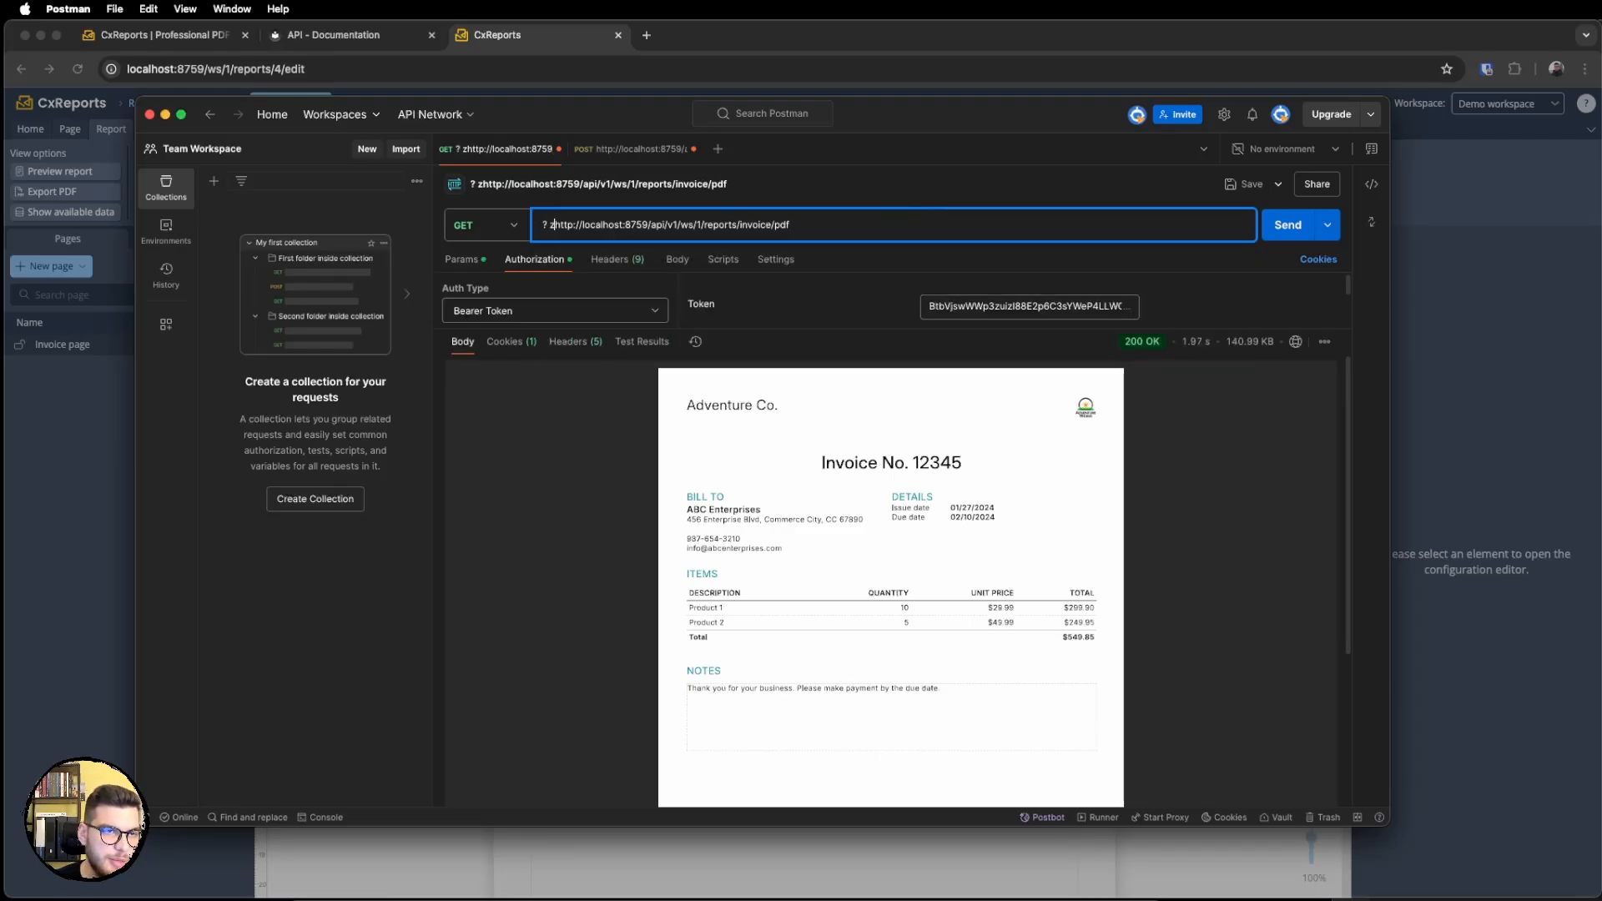
key("Down")
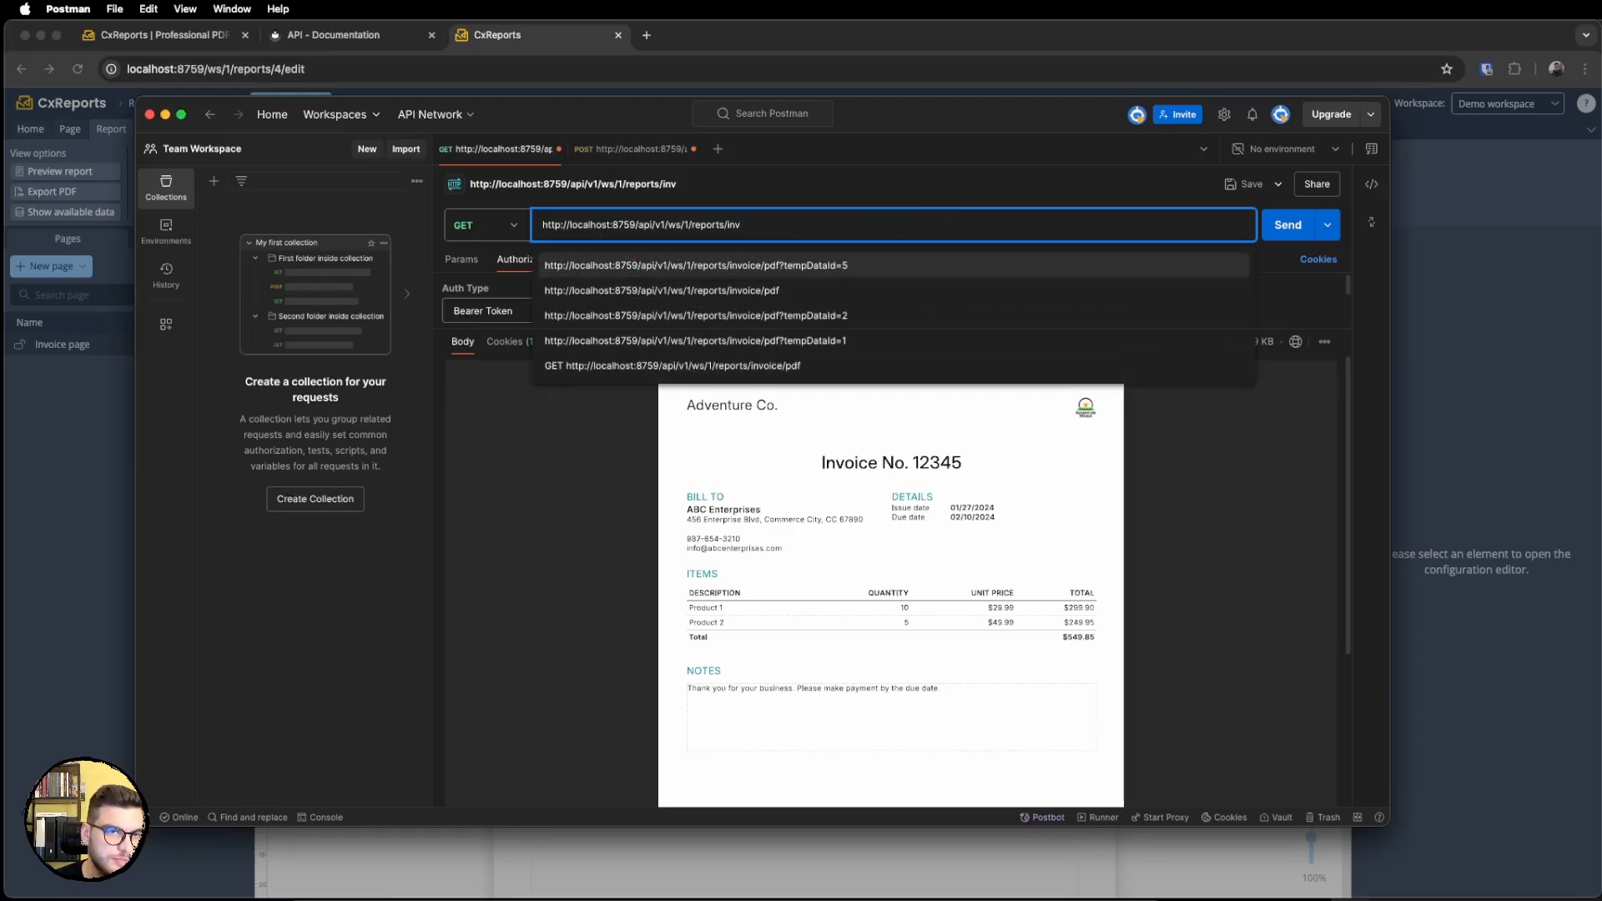
key("Return")
key("BackSpace")
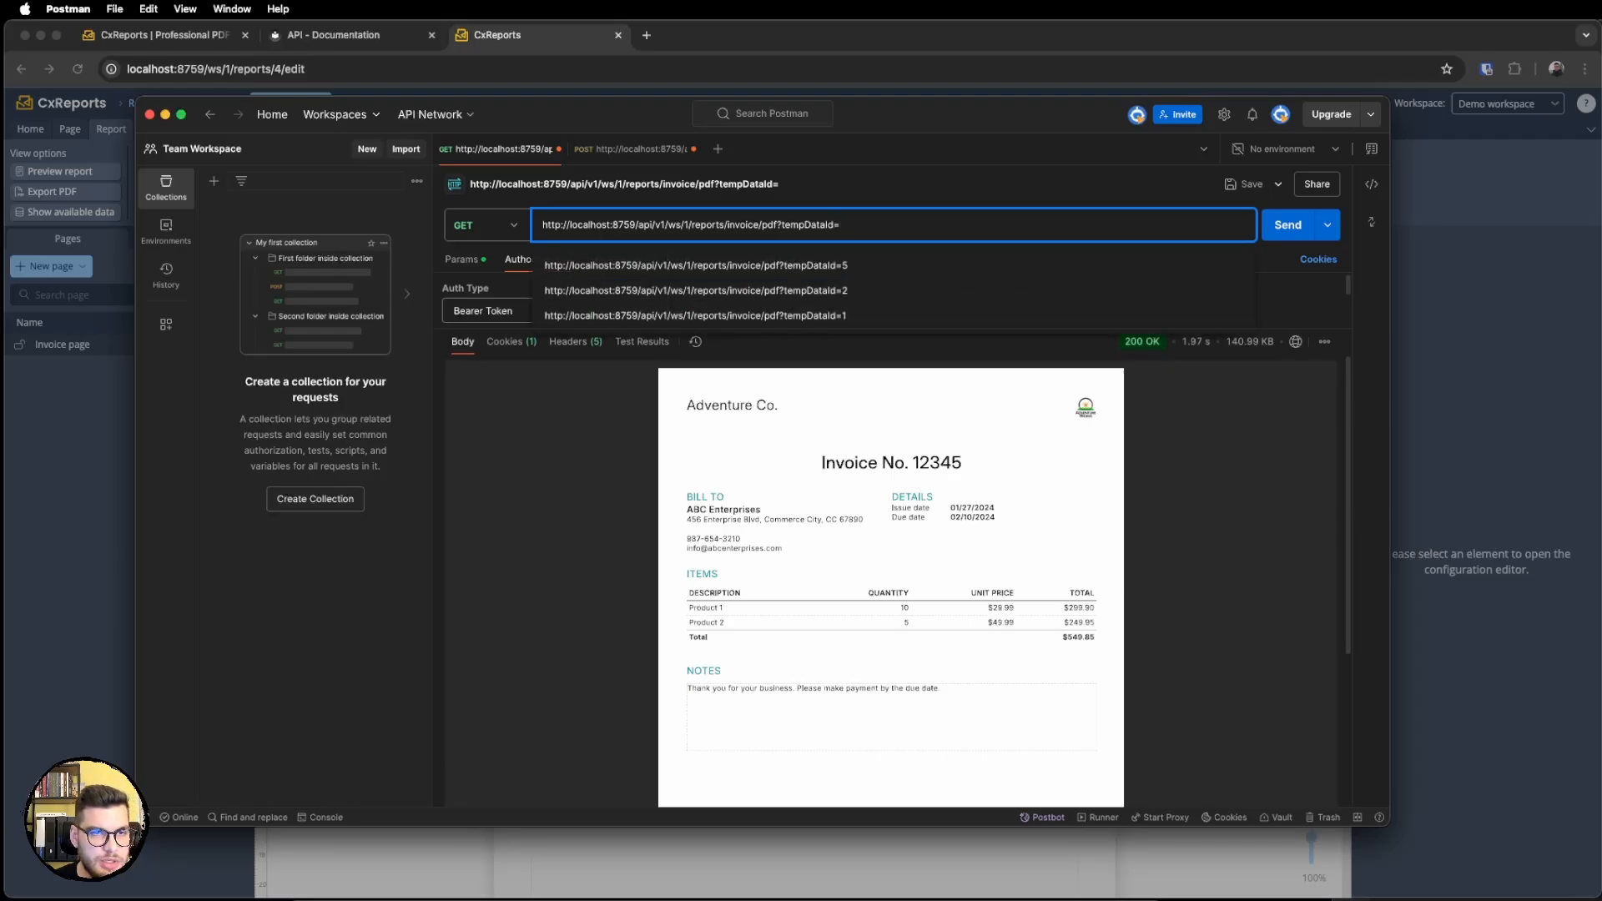
type("6")
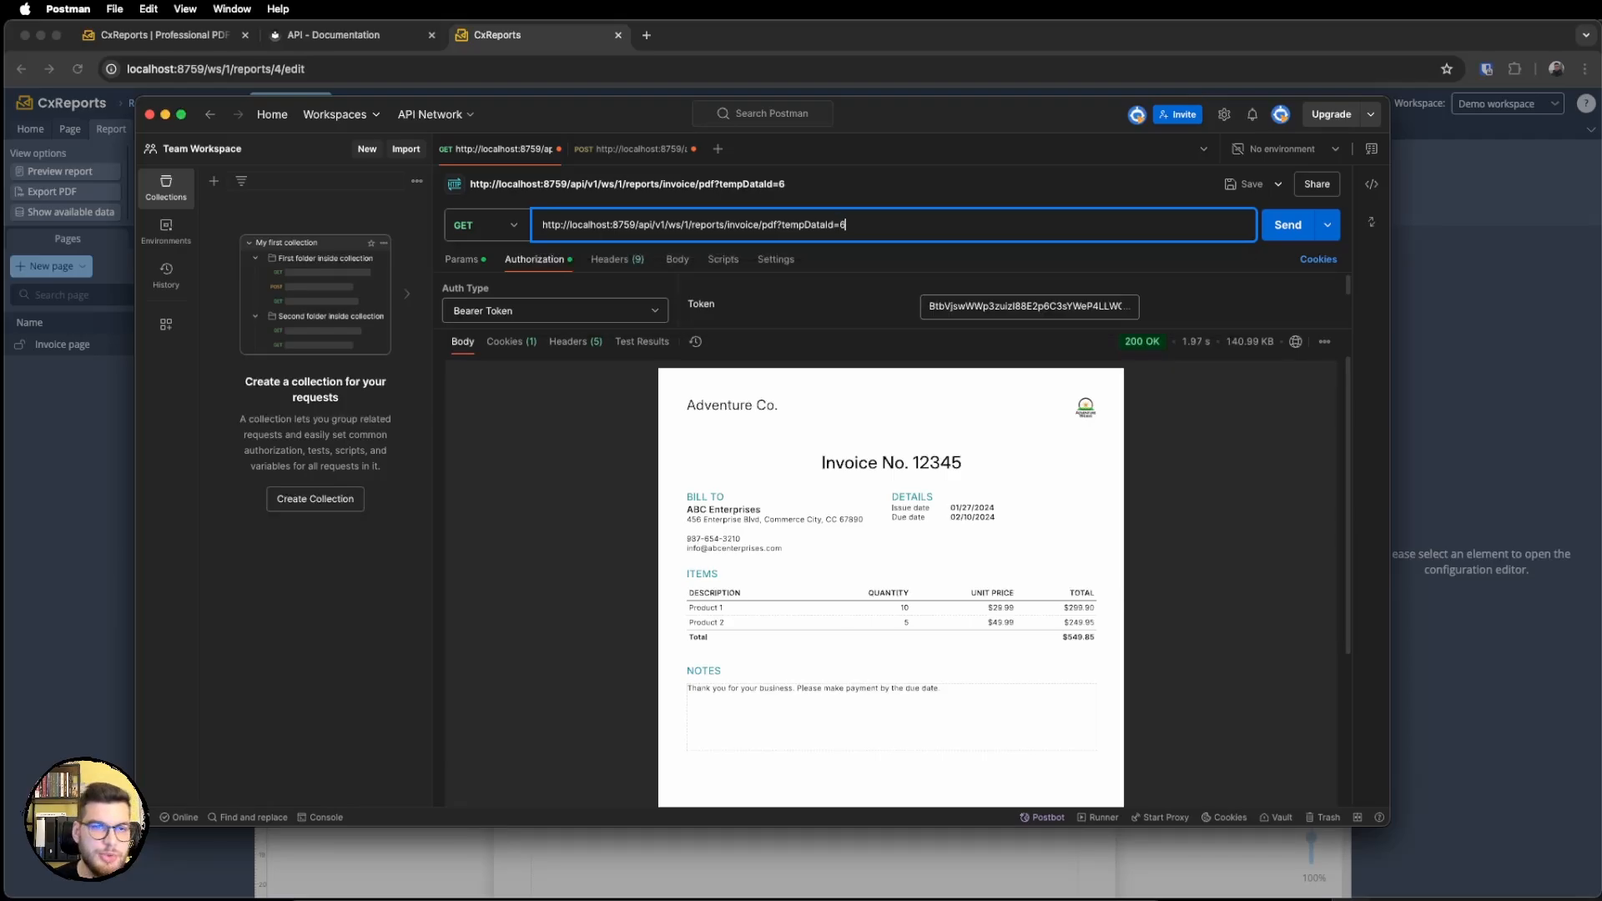
left_click(1288, 224)
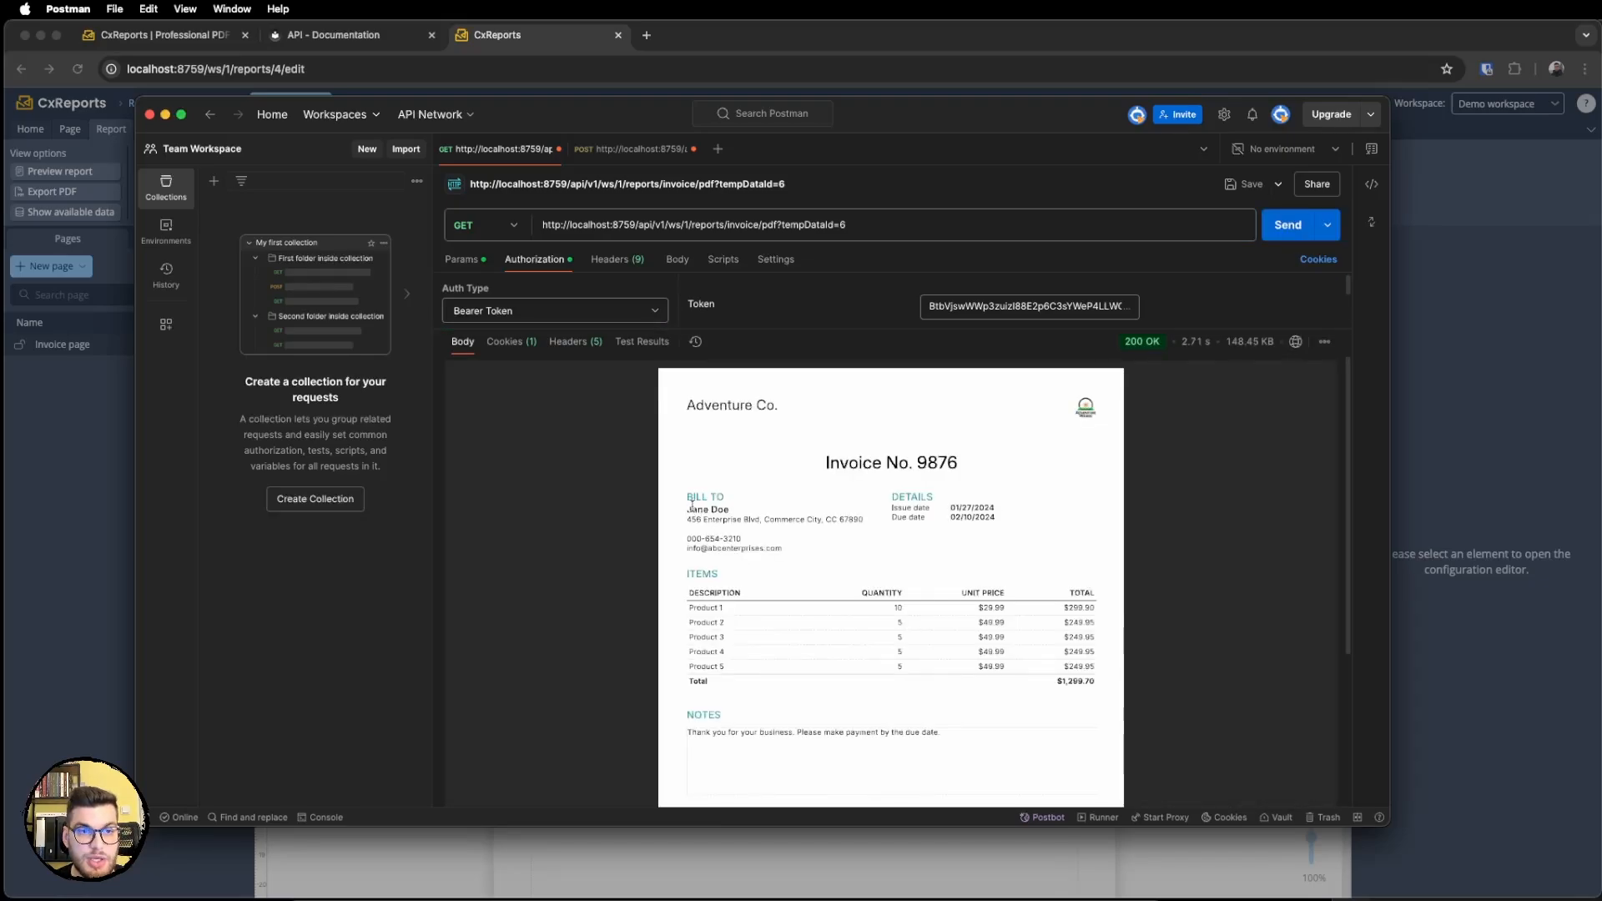
left_click_drag(690, 511, 736, 513)
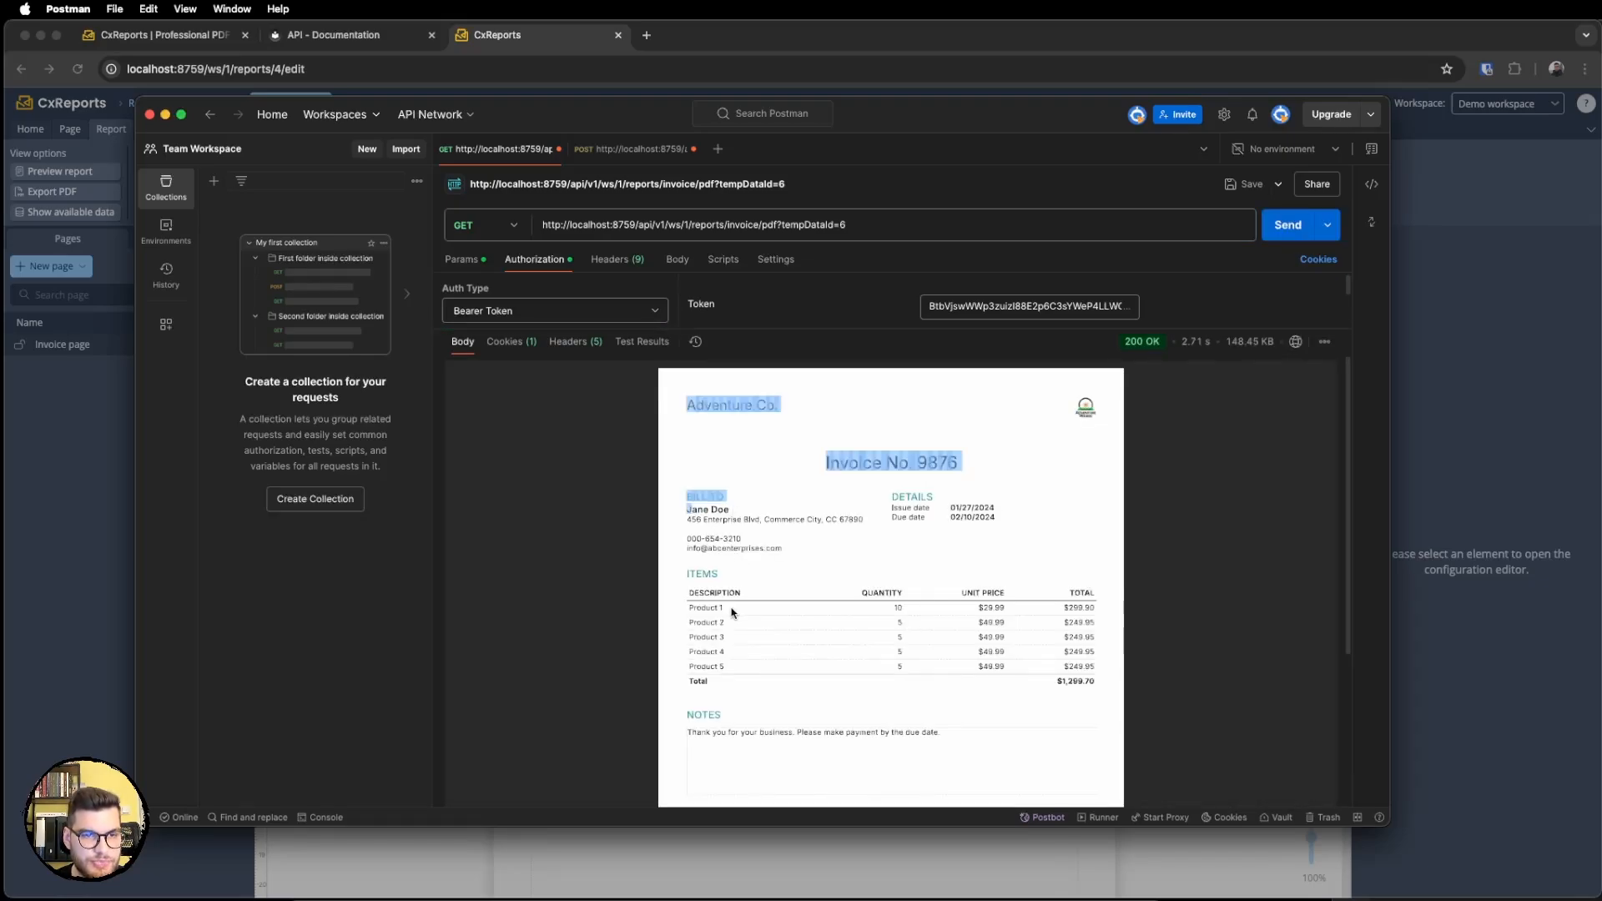